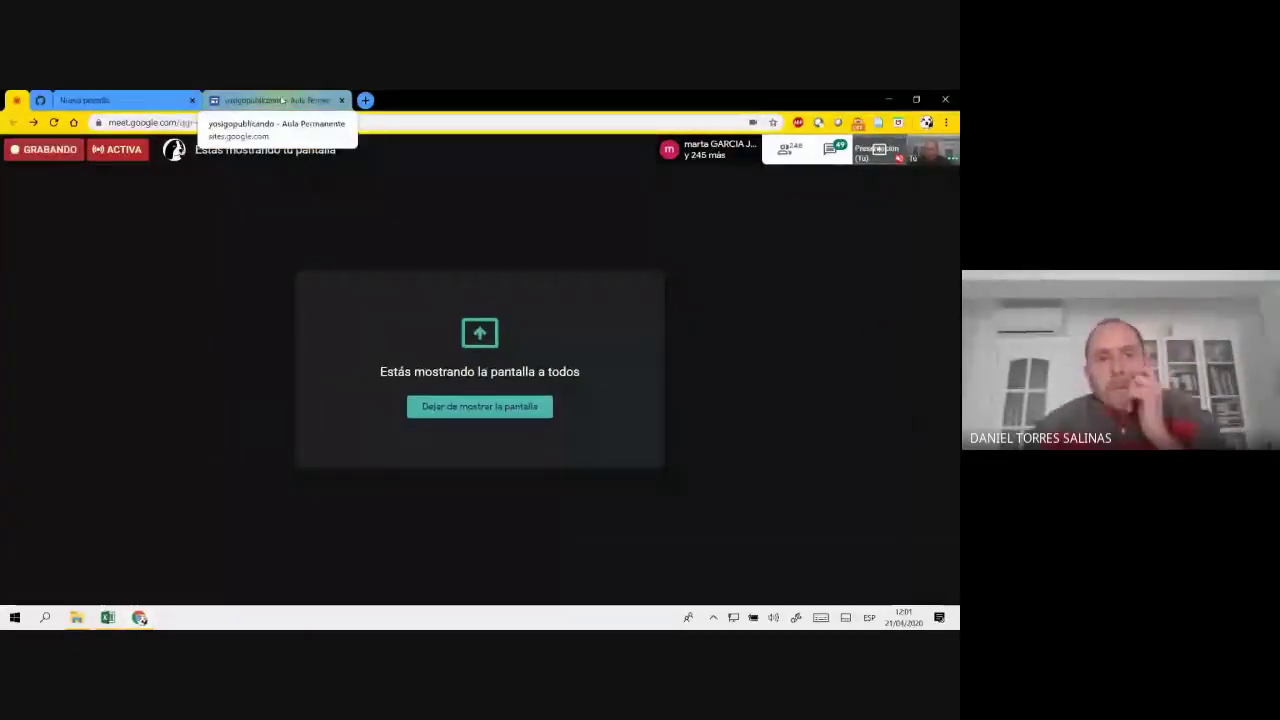
# - Show the yosigopublicando Aula Permanente schedule listing the 21 April Excel charts session
pyautogui.click(283, 100)
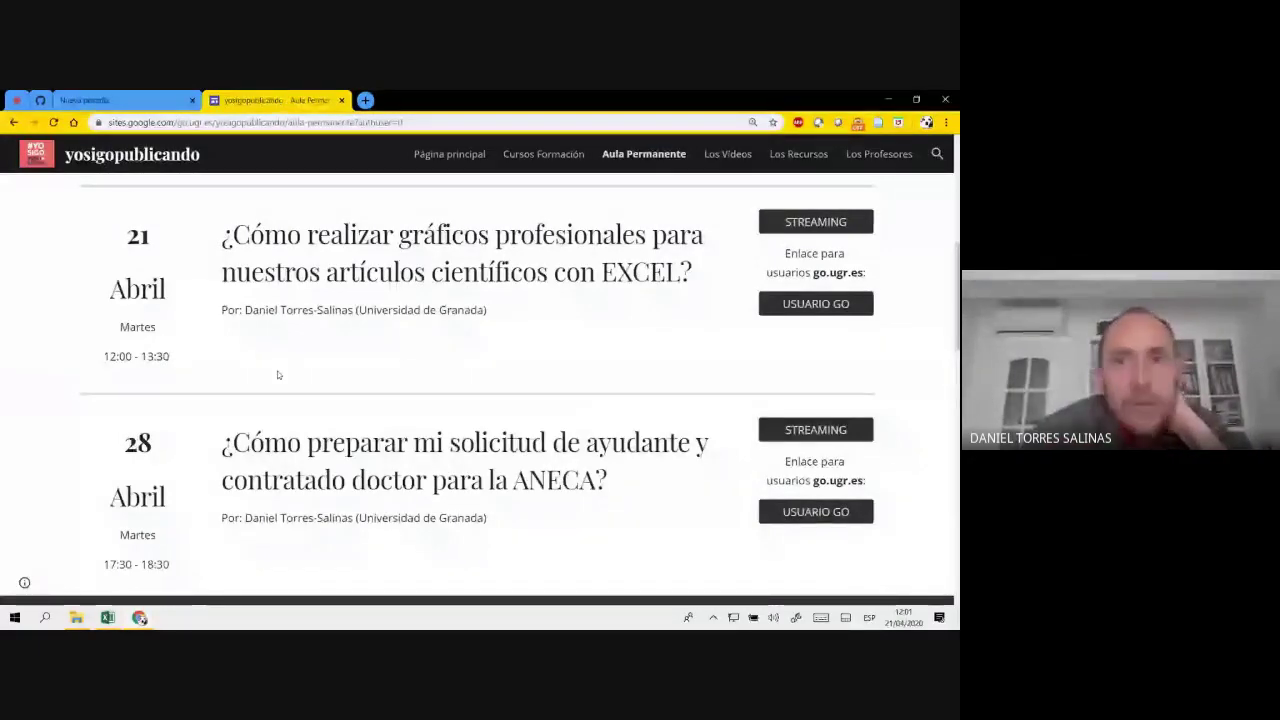
# - Bring the 'Ejemplo de universidades' Excel workbook in front of the Google Sites page
pyautogui.hotkey('alt', 'Tab')
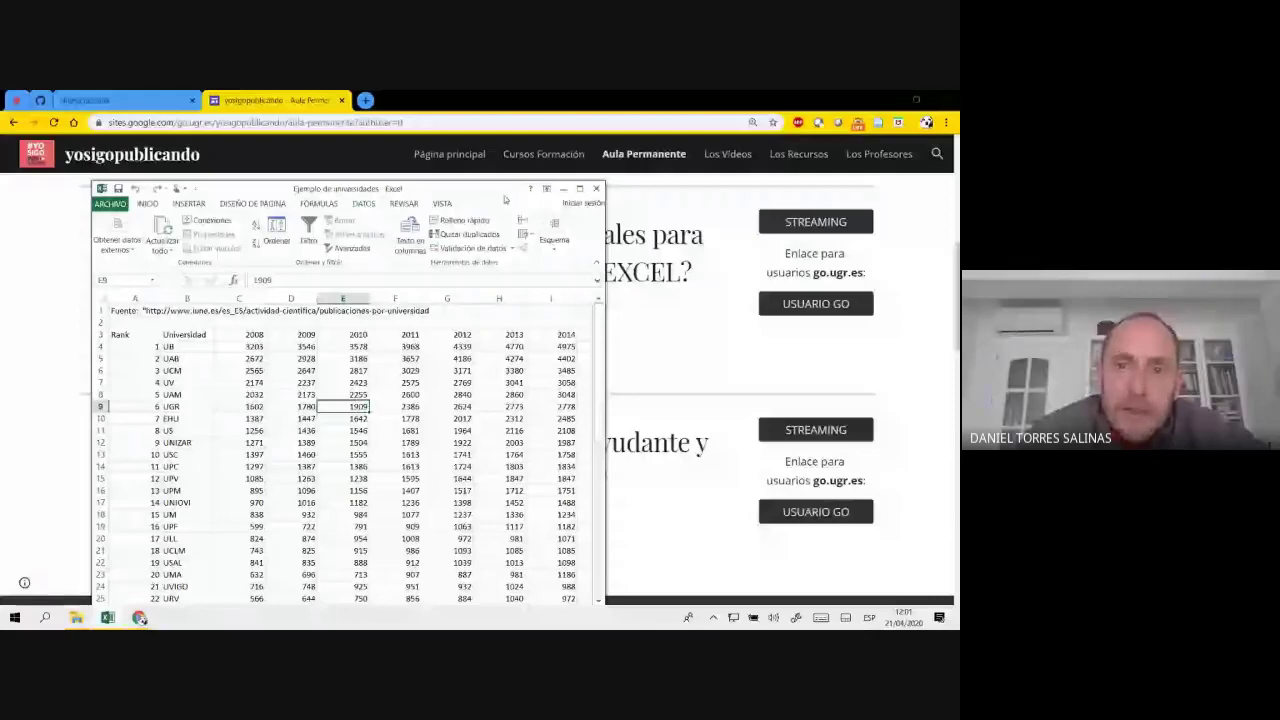
# - Move the Excel window up and right so its full frame and status bar show
pyautogui.moveTo(505, 190); pyautogui.dragTo(548, 143)
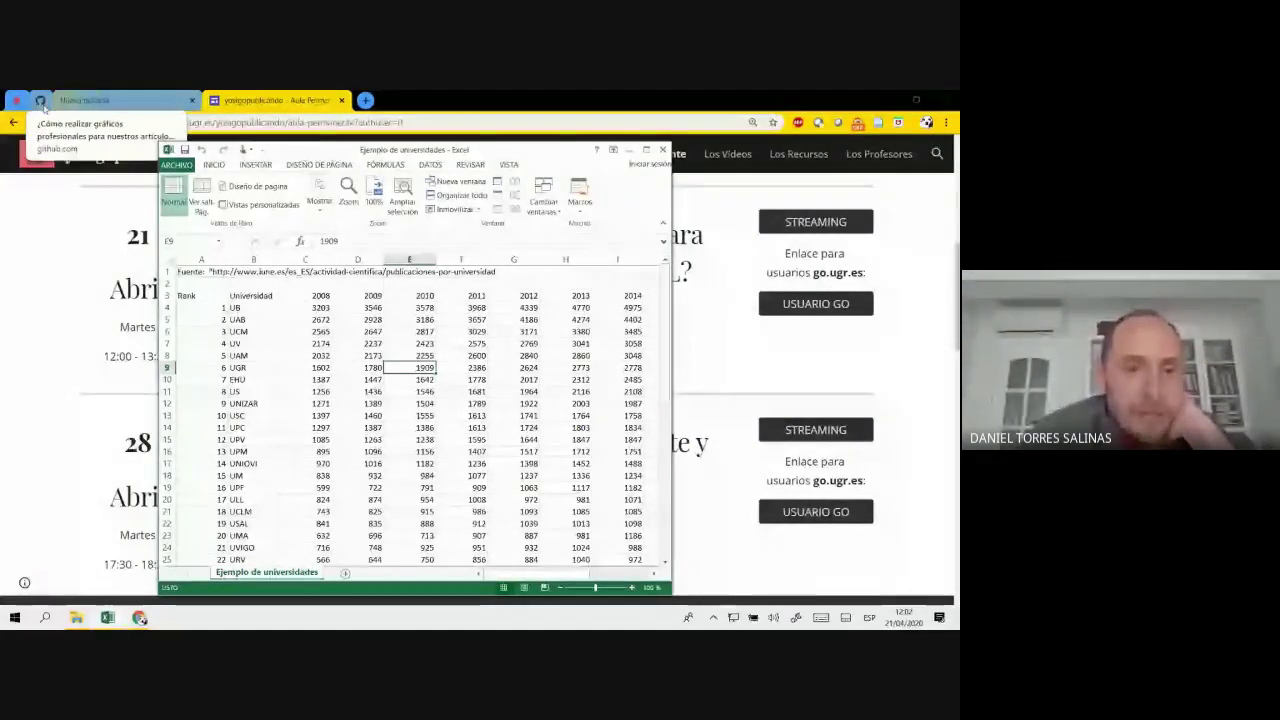
# - Highlight the 'Ejemplos prácticos' heading on the GitHub Excel charts wiki, then return to yosigopublicando
pyautogui.click(40, 100)
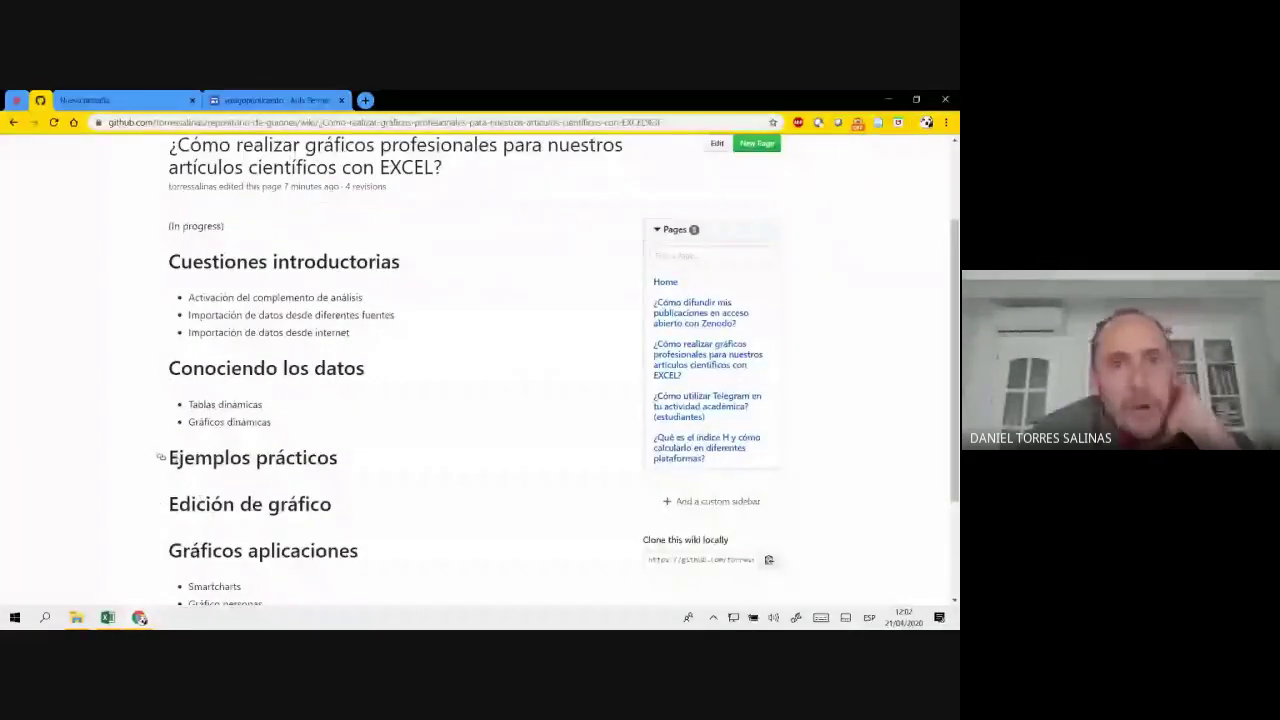
pyautogui.moveTo(167, 458); pyautogui.dragTo(340, 460)
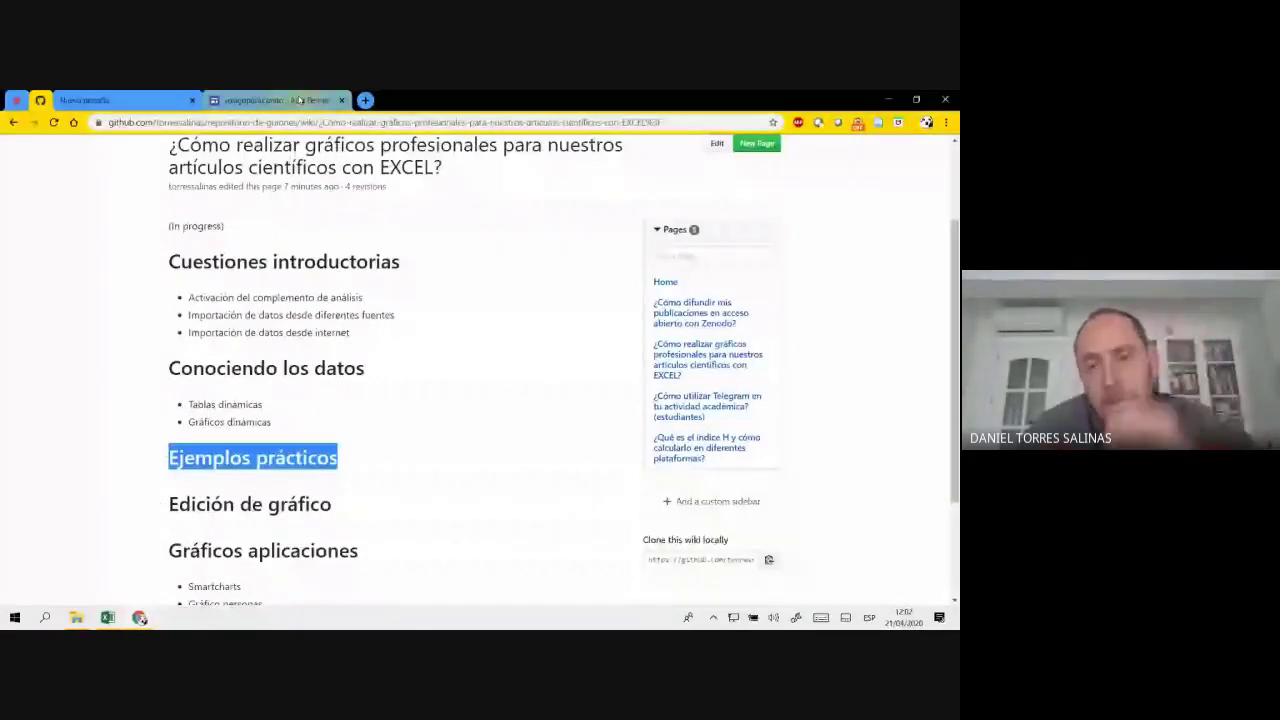
pyautogui.click(300, 101)
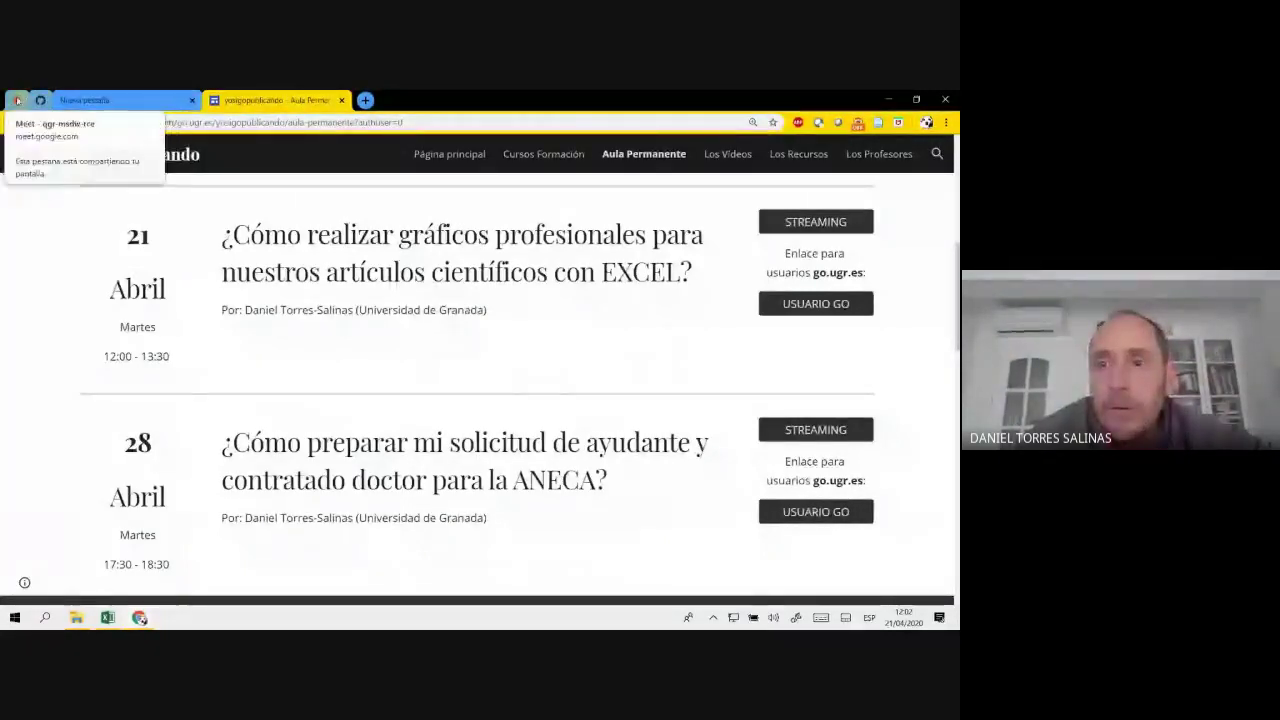
pyautogui.click(17, 101)
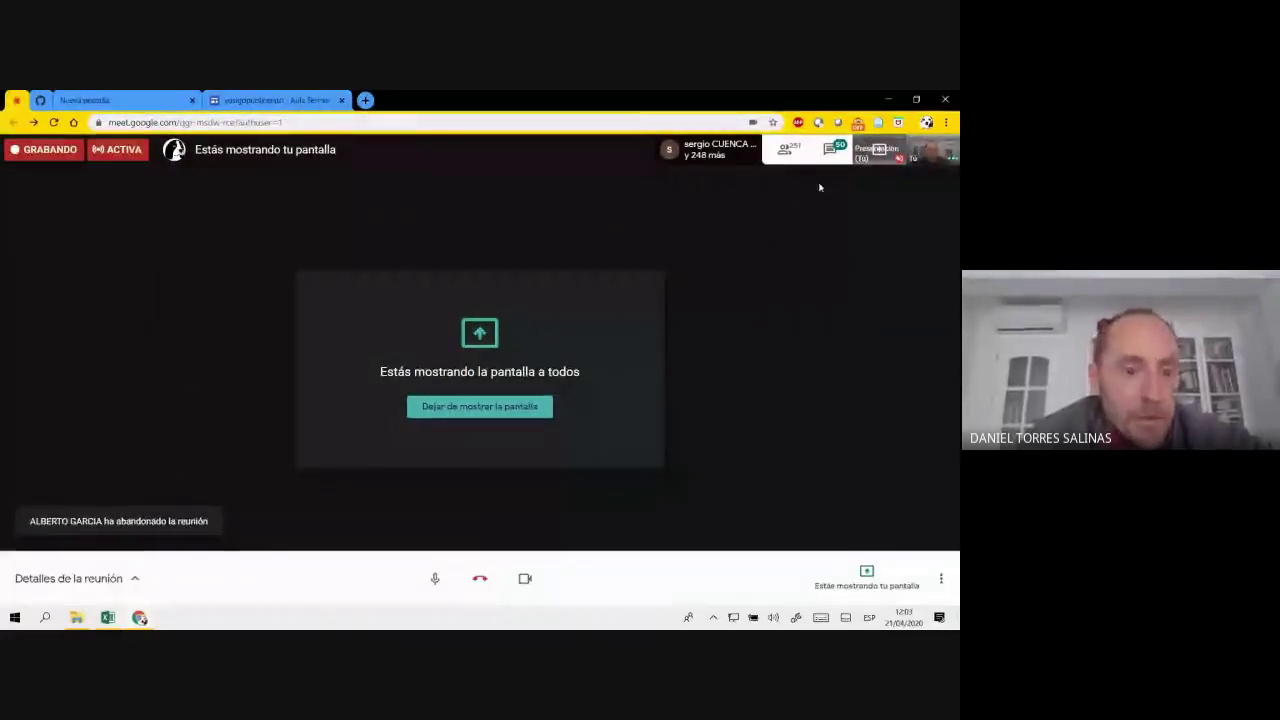
pyautogui.click(304, 104)
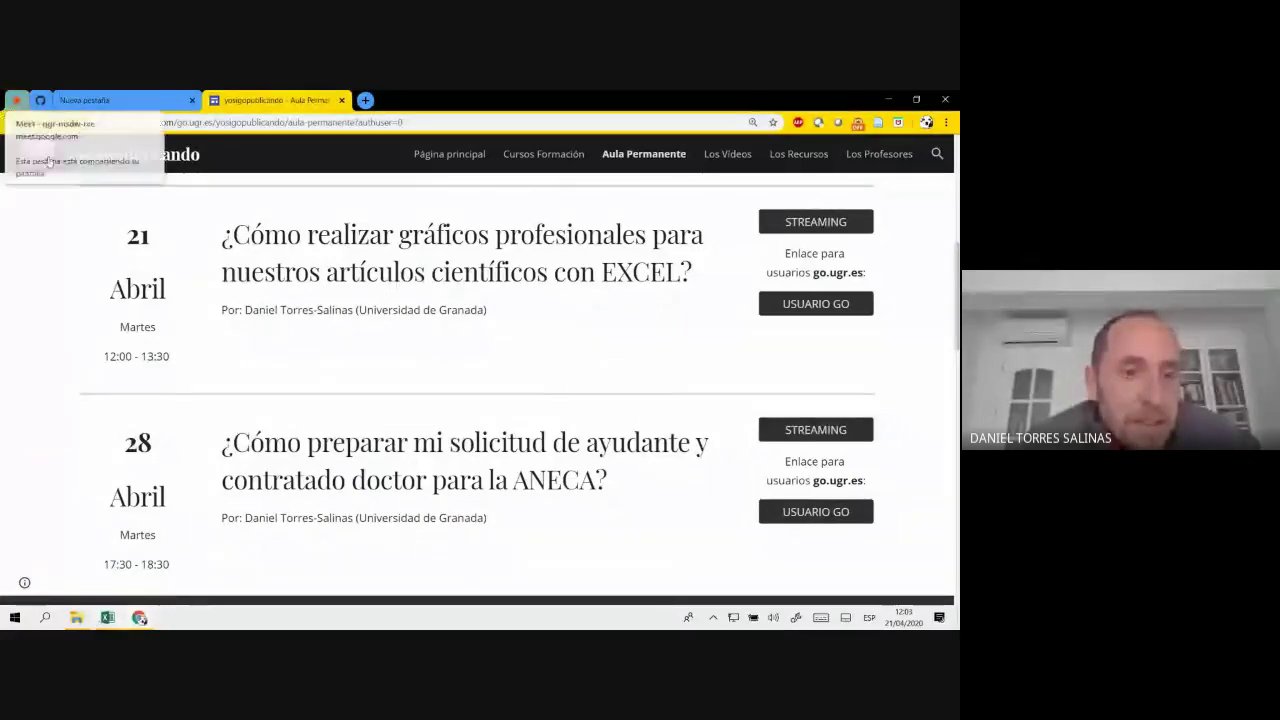
# - Maximize the workbook to reveal 2008–2017 with Total and Promedio, selecting UB's 2014 cell I4
pyautogui.click(113, 619)
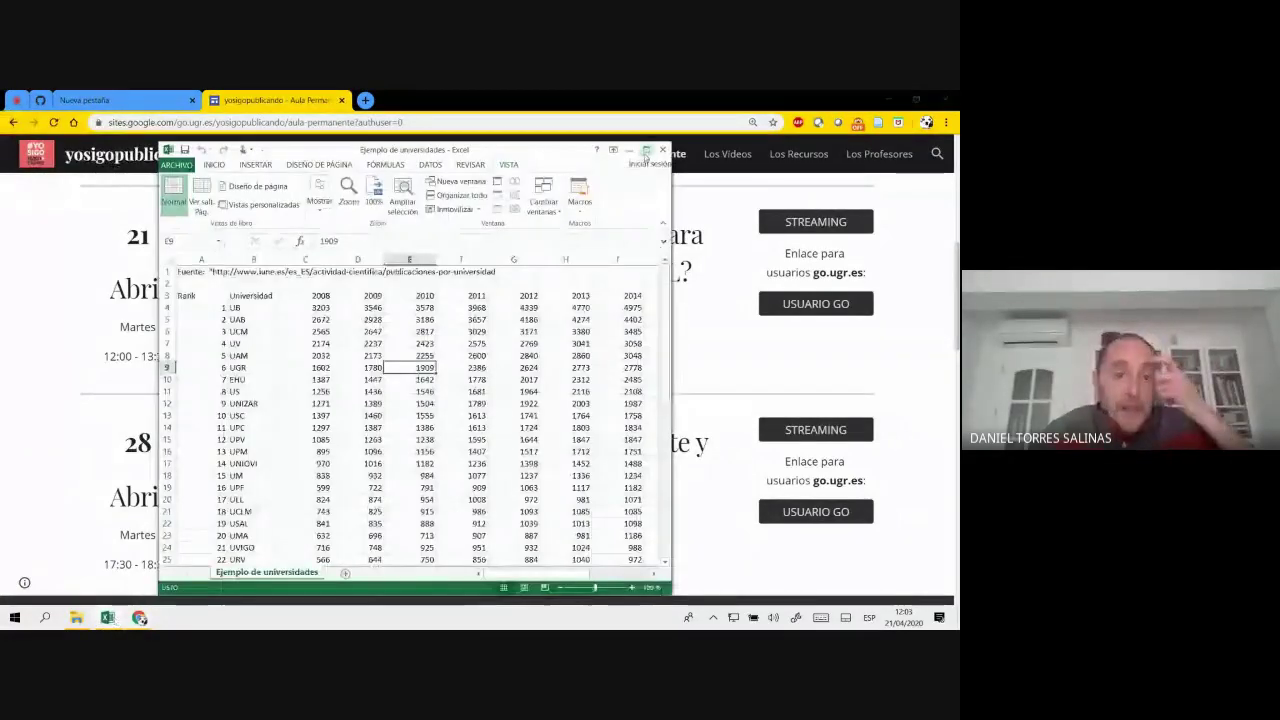
pyautogui.click(646, 155)
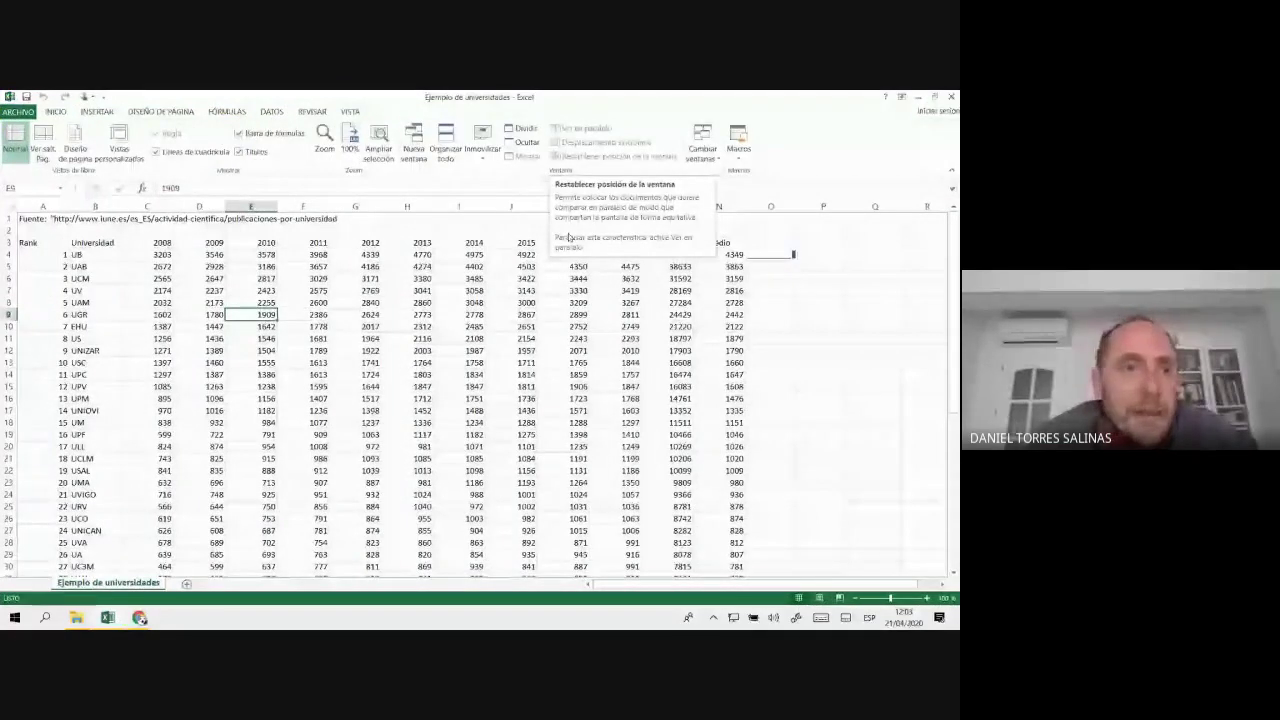
pyautogui.click(452, 258)
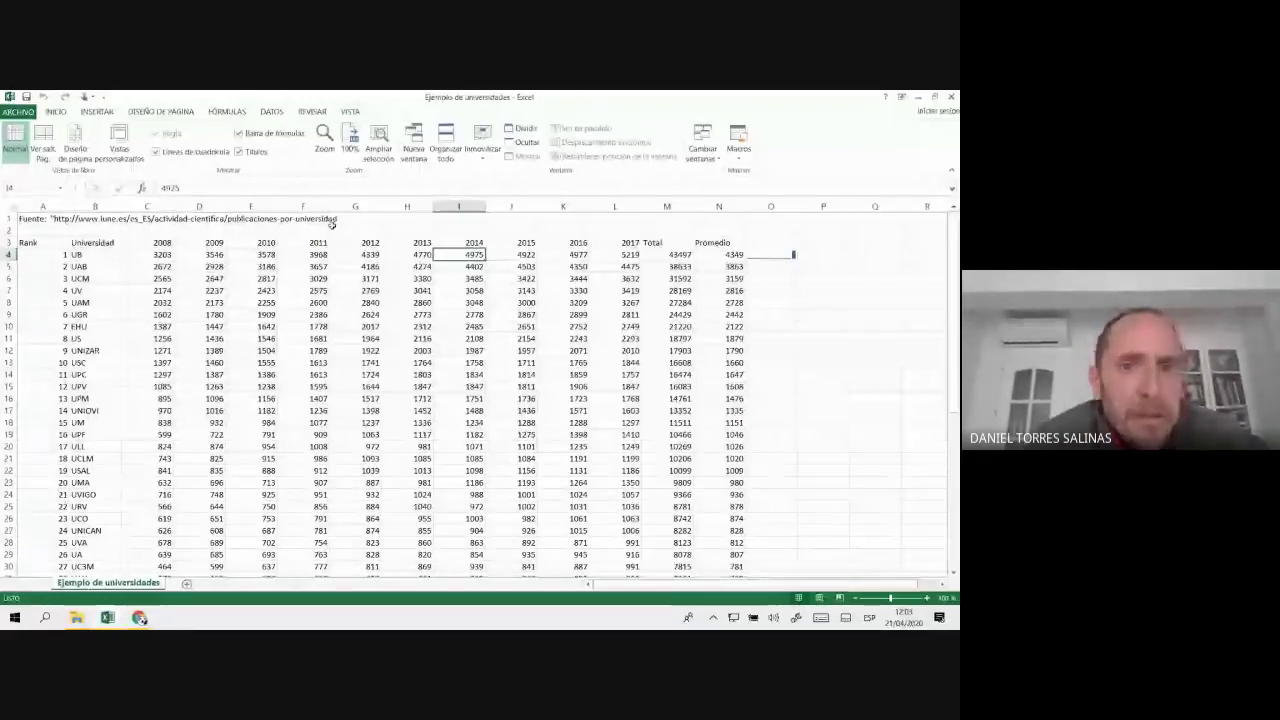
pyautogui.click(58, 114)
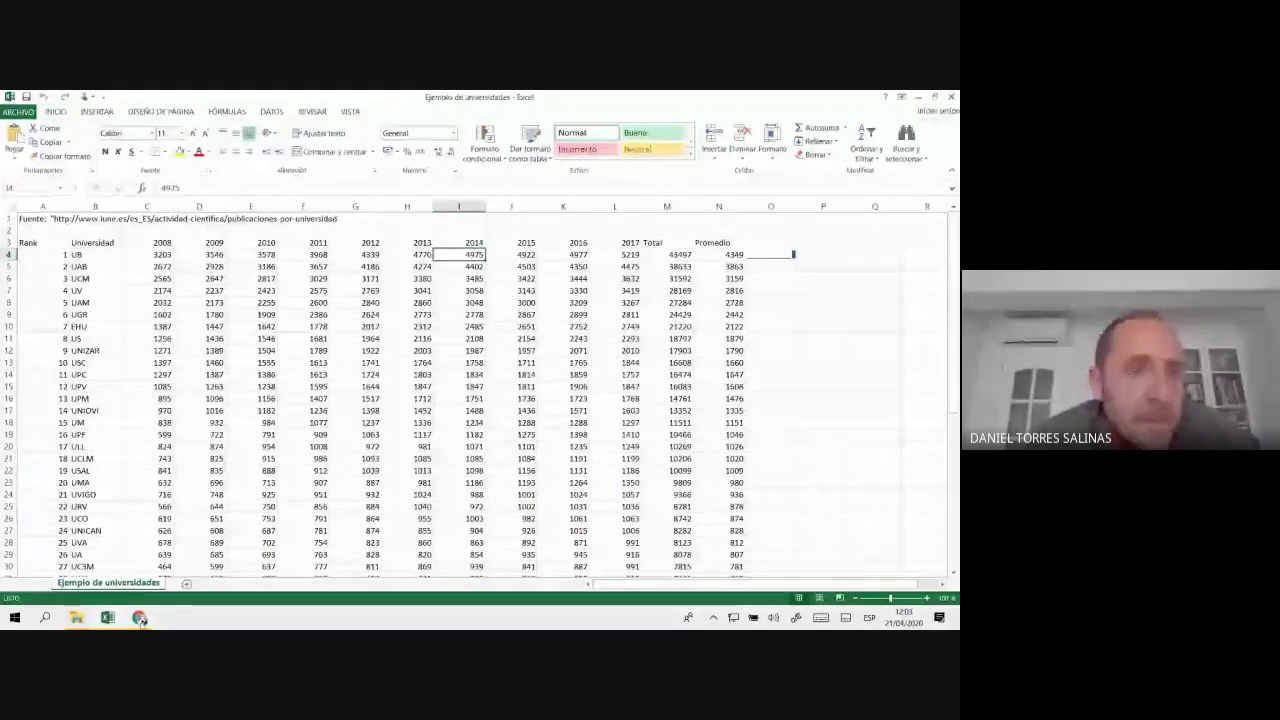
# - Show the GitHub Excel charts wiki scrolled up to its repository header, then return to the workbook
pyautogui.moveTo(141, 618)
pyautogui.click(75, 550)
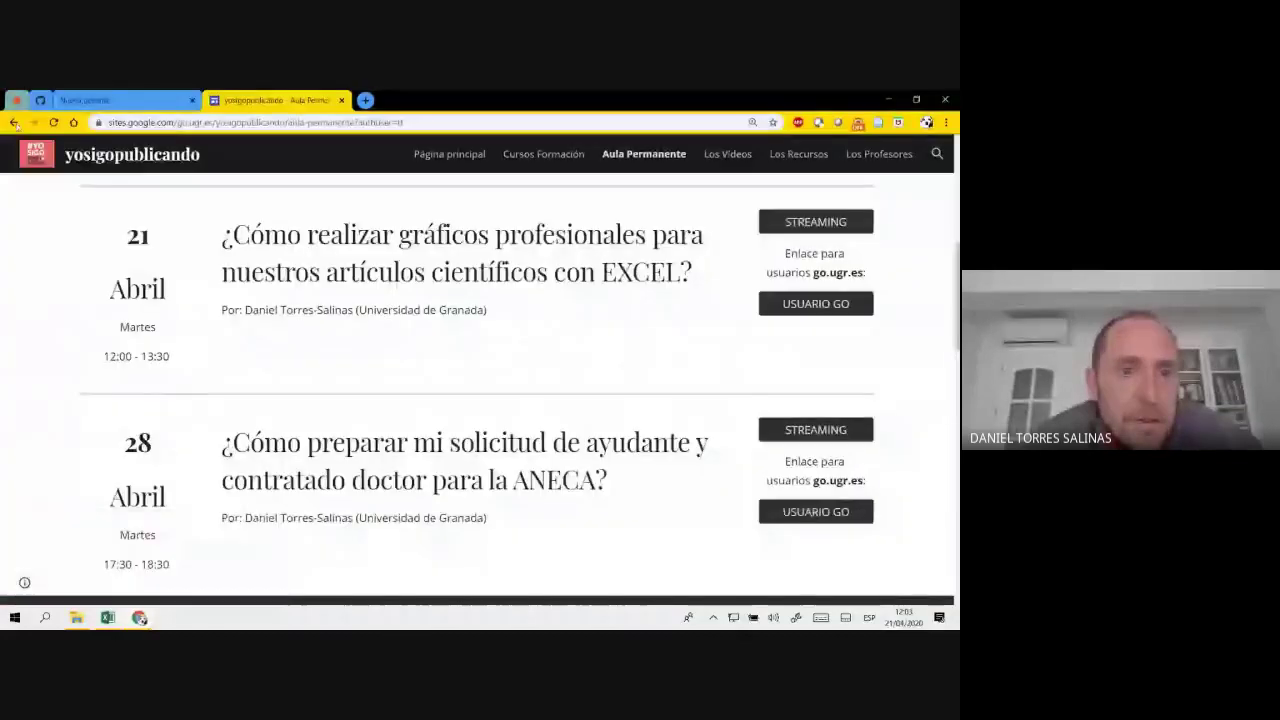
pyautogui.click(40, 100)
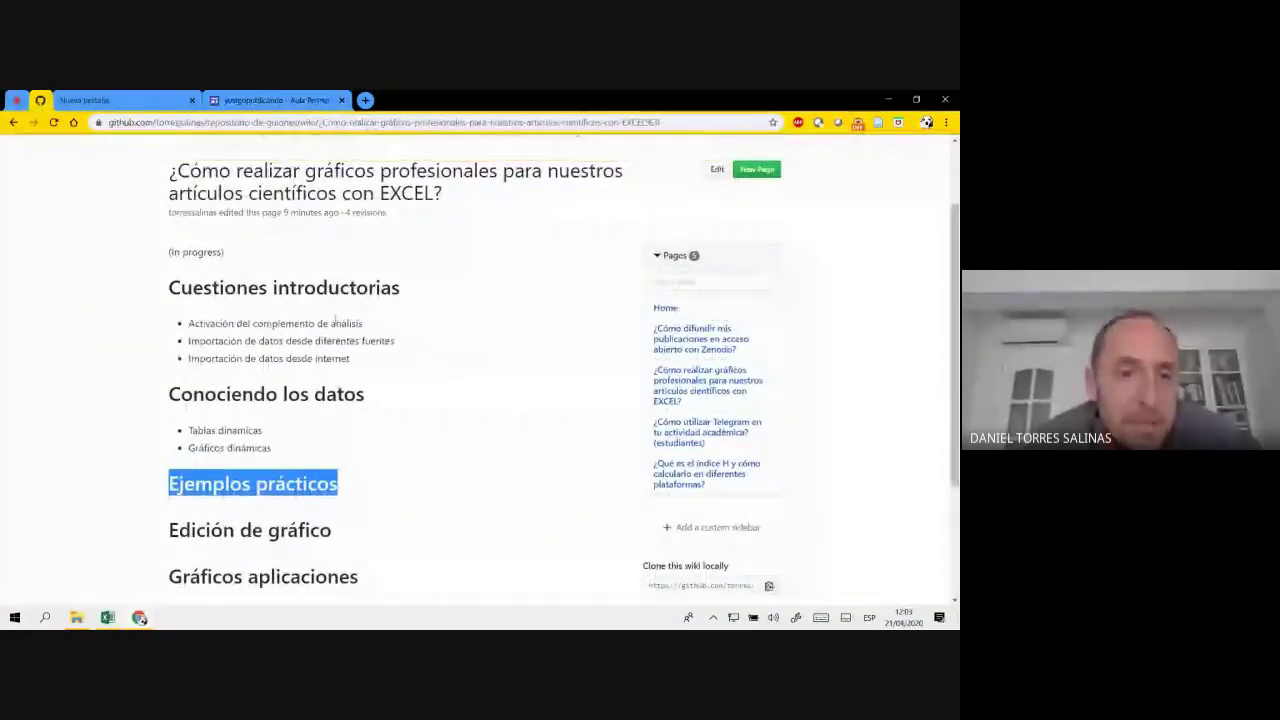
pyautogui.scroll(1, 334, 322)
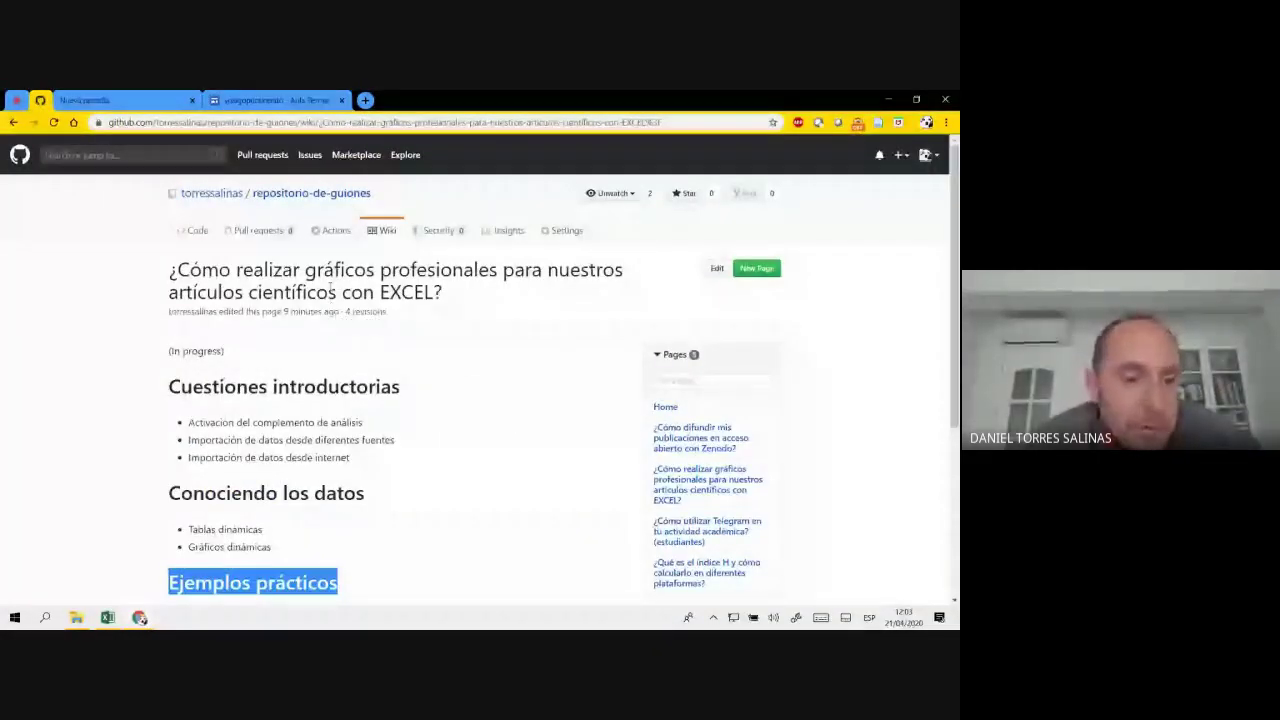
pyautogui.click(110, 618)
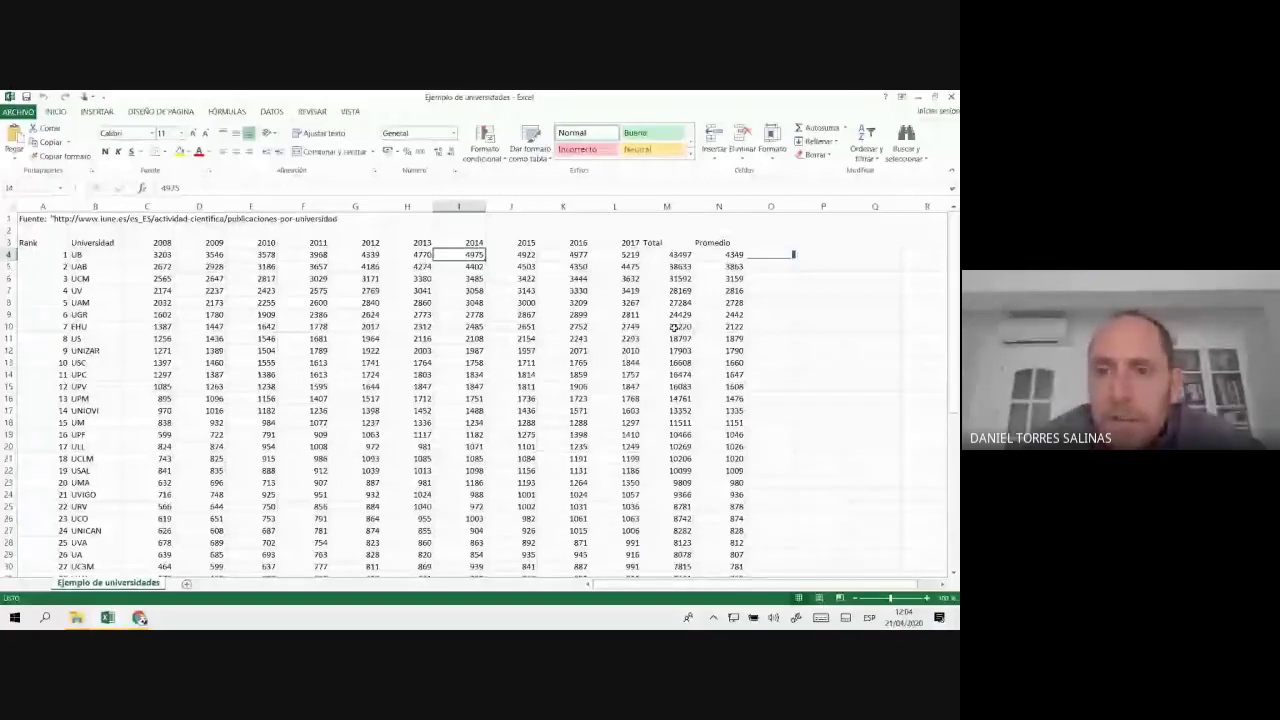
# - Select column O, then the UCM total in cell M6
pyautogui.rightClick(775, 206)
pyautogui.click(823, 304)
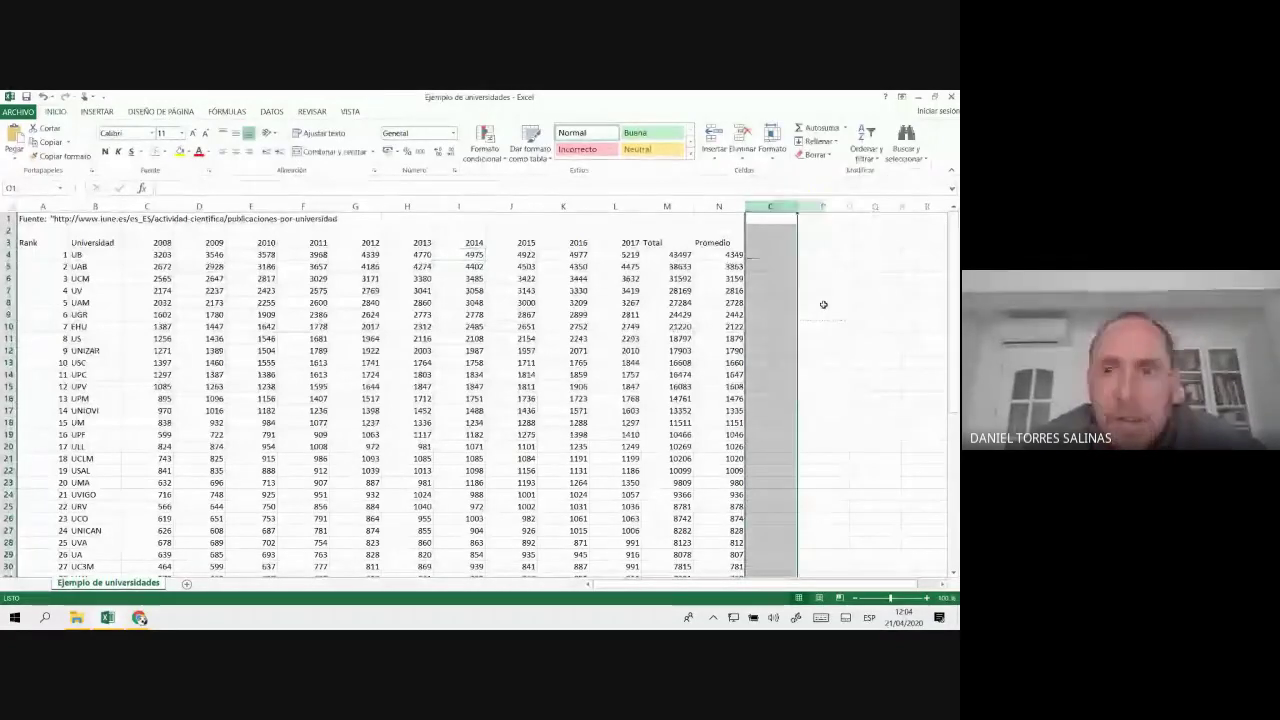
pyautogui.click(667, 278)
# - Browse the Datos, Inicio, Insertar, Revisar and Vista tabs, then go to the ARCHIVO Información page
pyautogui.click(271, 111)
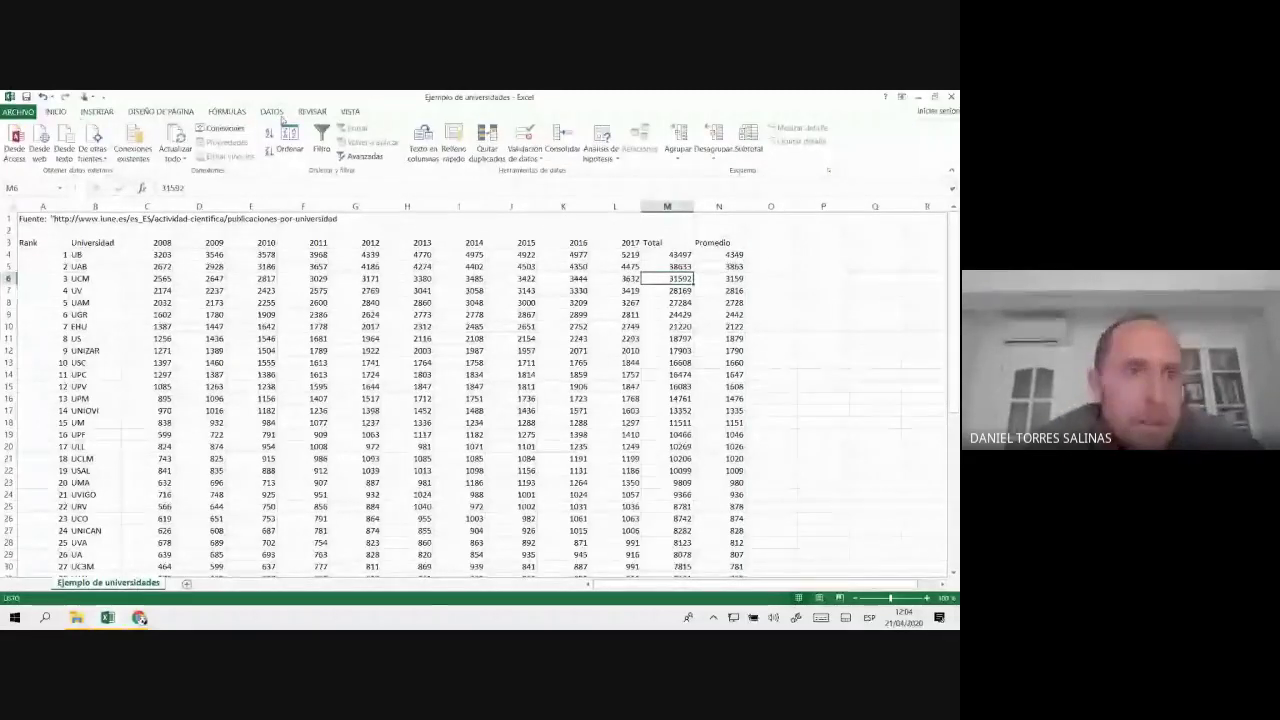
pyautogui.click(62, 111)
pyautogui.click(97, 112)
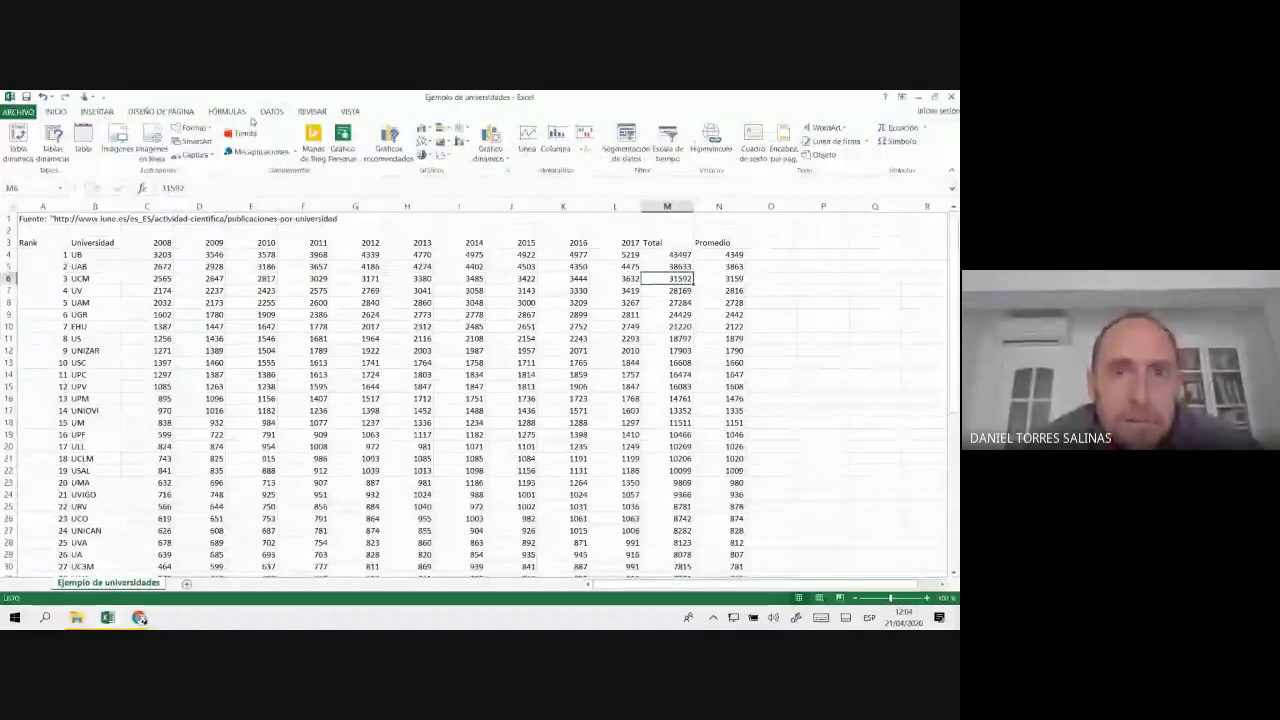
pyautogui.click(312, 111)
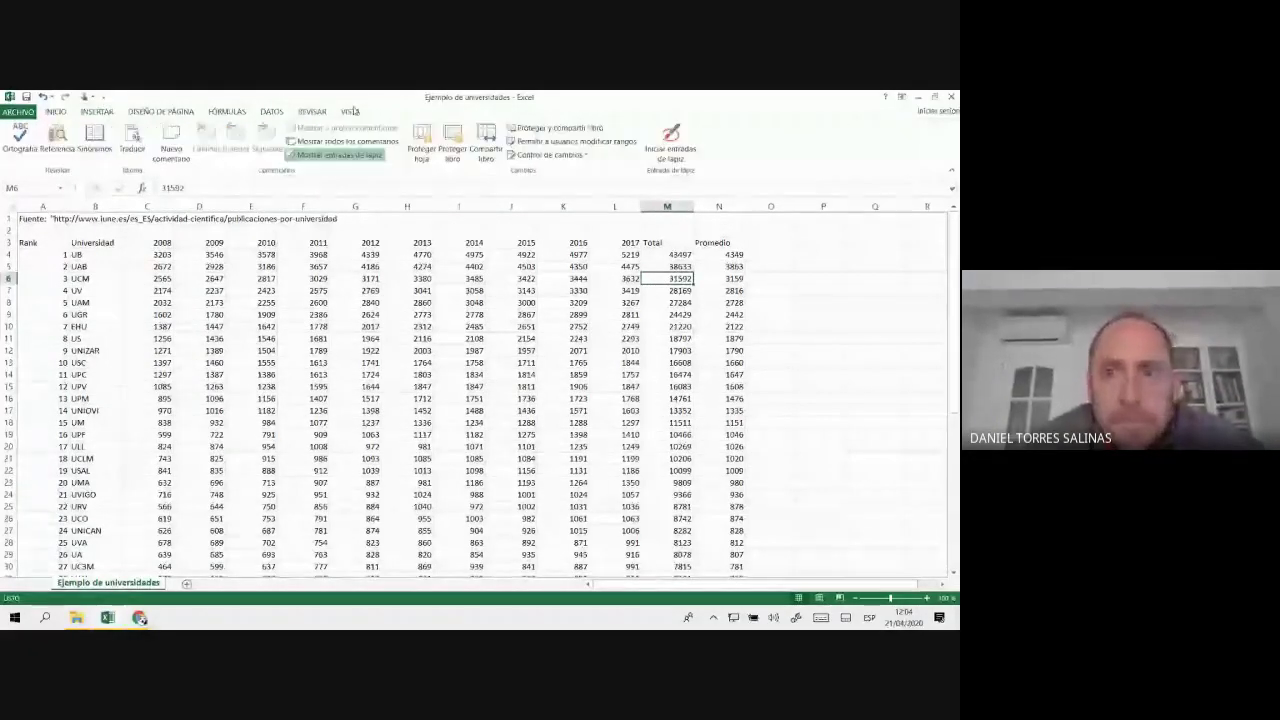
pyautogui.click(350, 111)
pyautogui.click(312, 111)
pyautogui.click(271, 111)
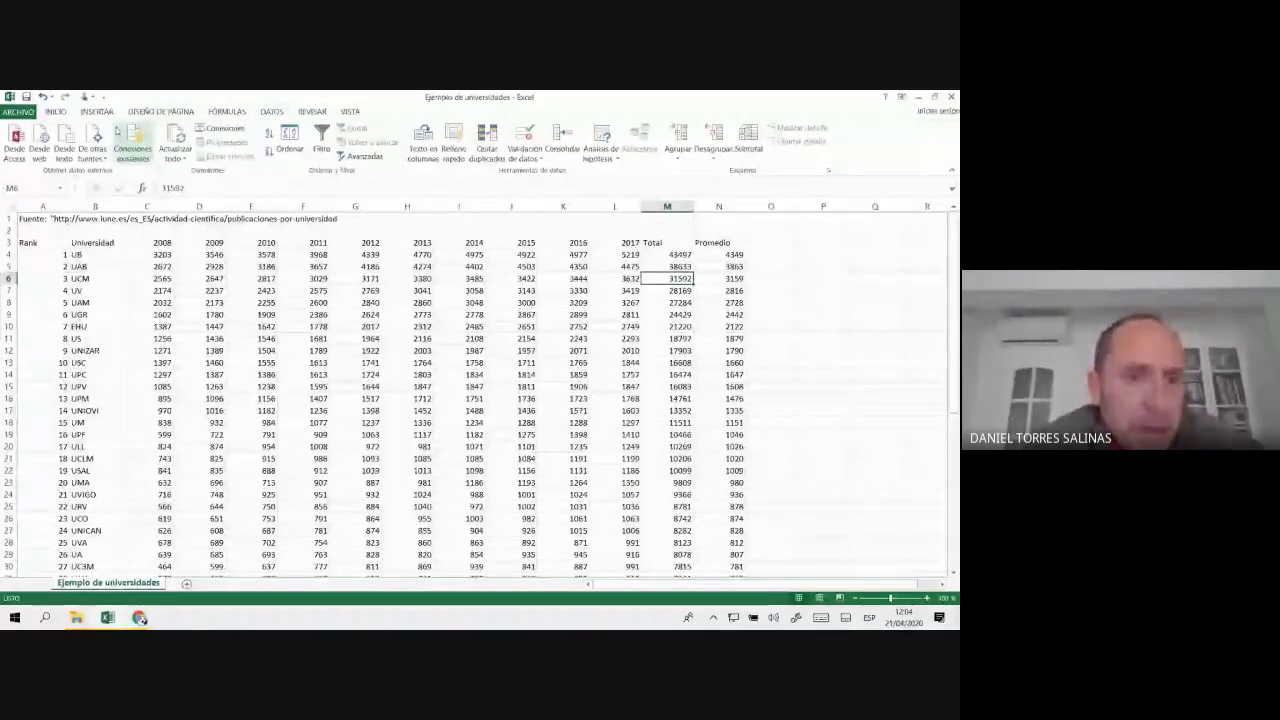
pyautogui.click(18, 111)
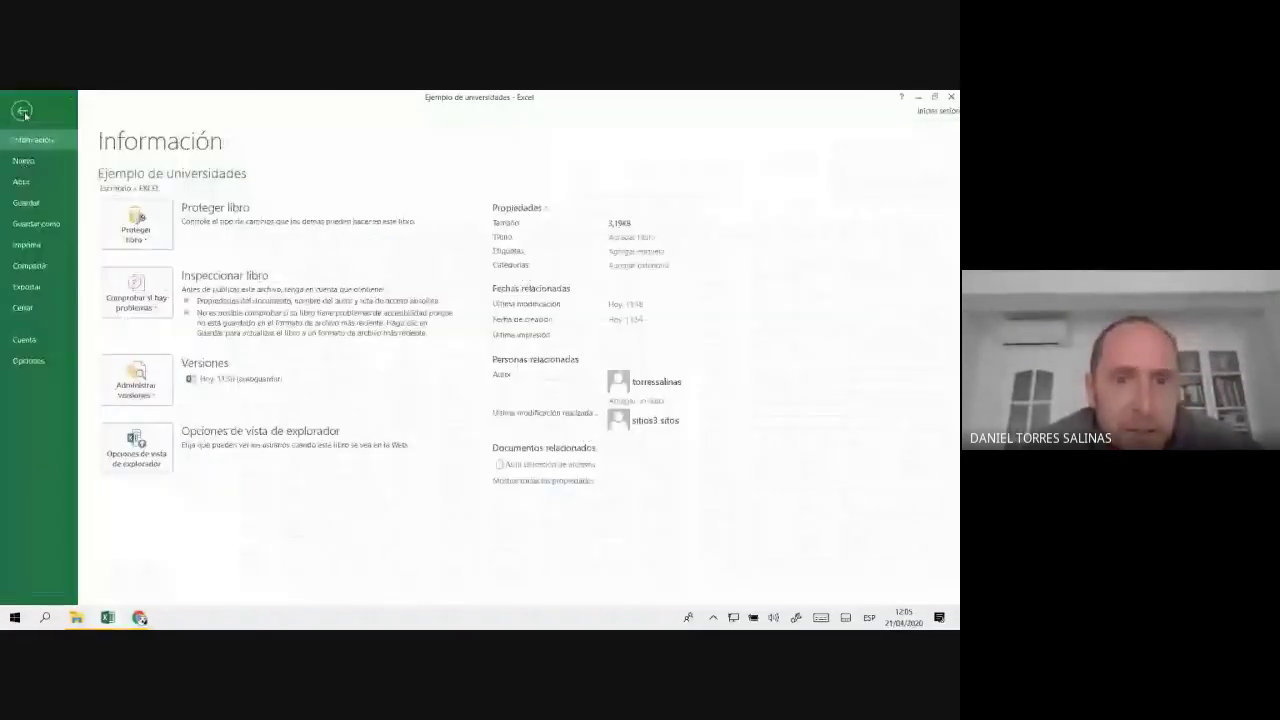
# - Check the Complementos list in Excel Options and close without changes
pyautogui.click(43, 364)
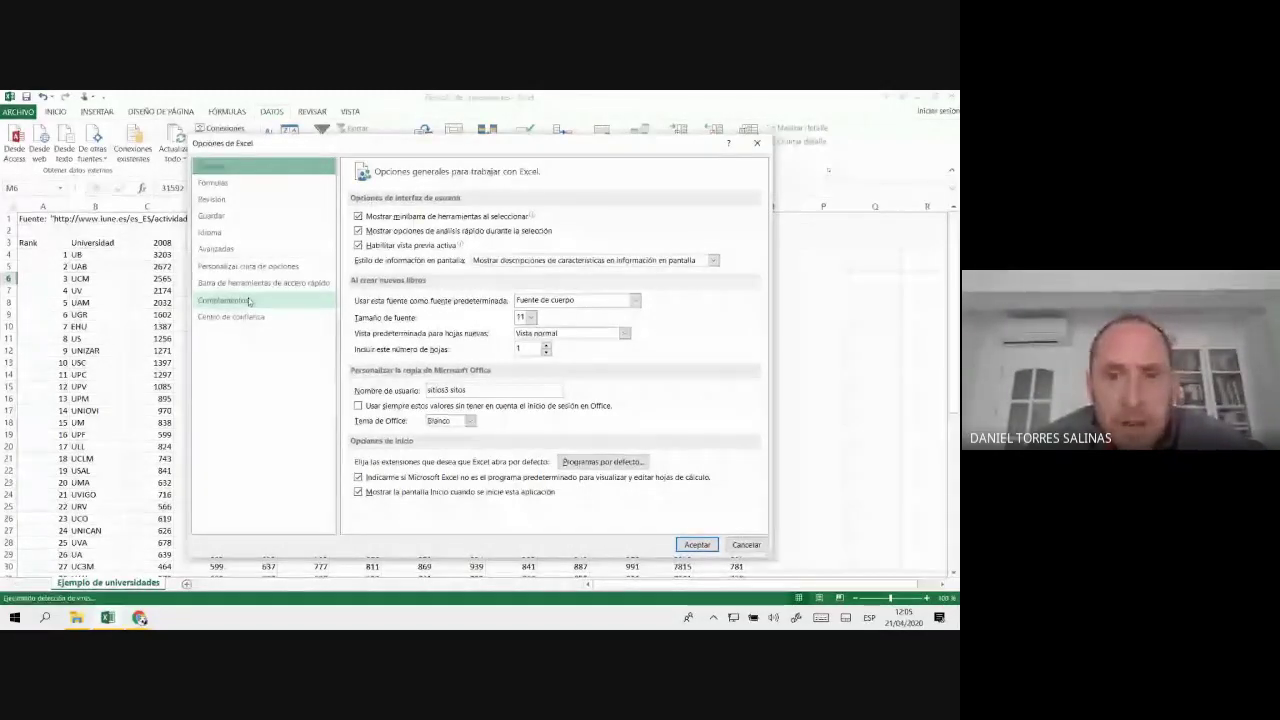
pyautogui.click(249, 302)
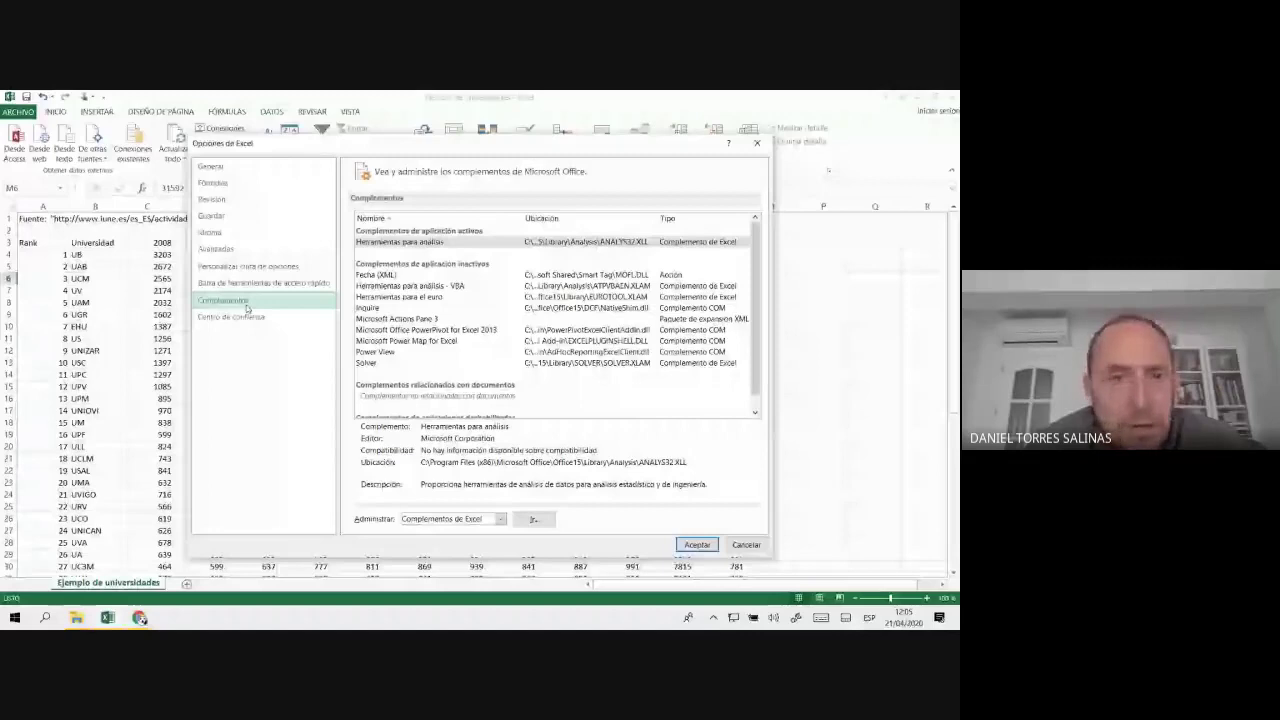
pyautogui.click(741, 546)
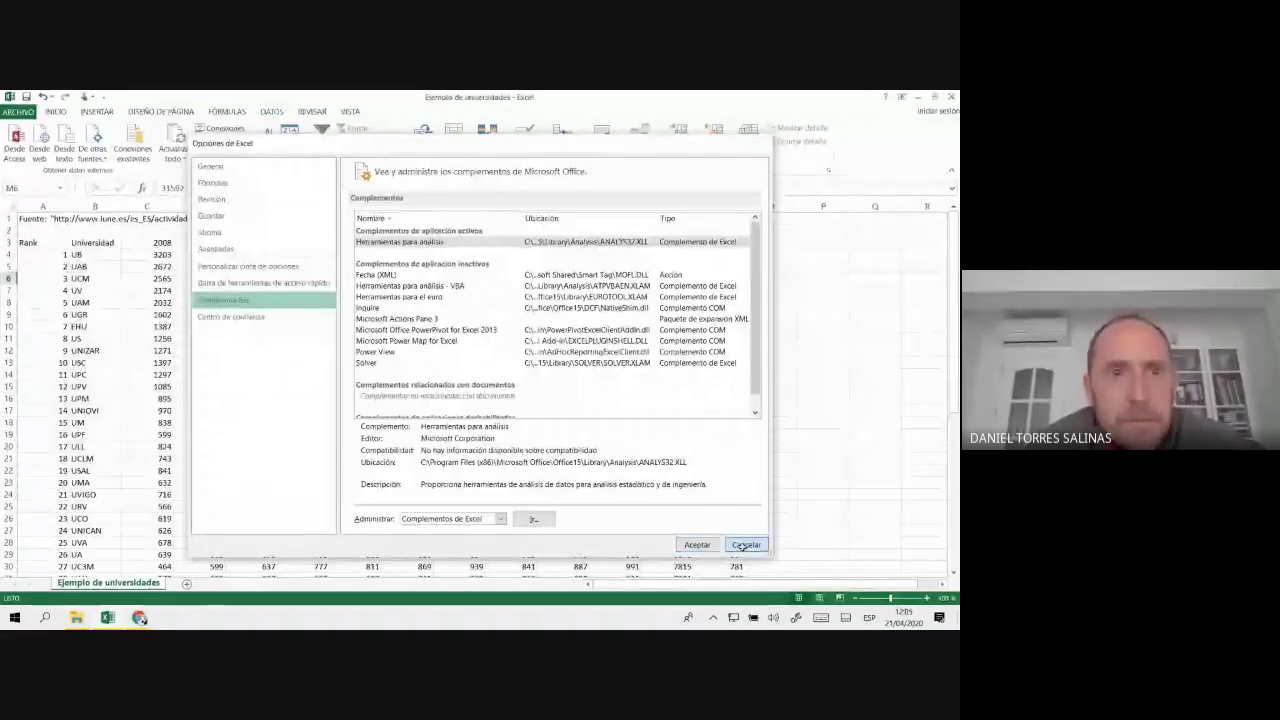
# - Select the Herramientas para análisis add-in under Opciones > Complementos and confirm with Aceptar
pyautogui.click(17, 111)
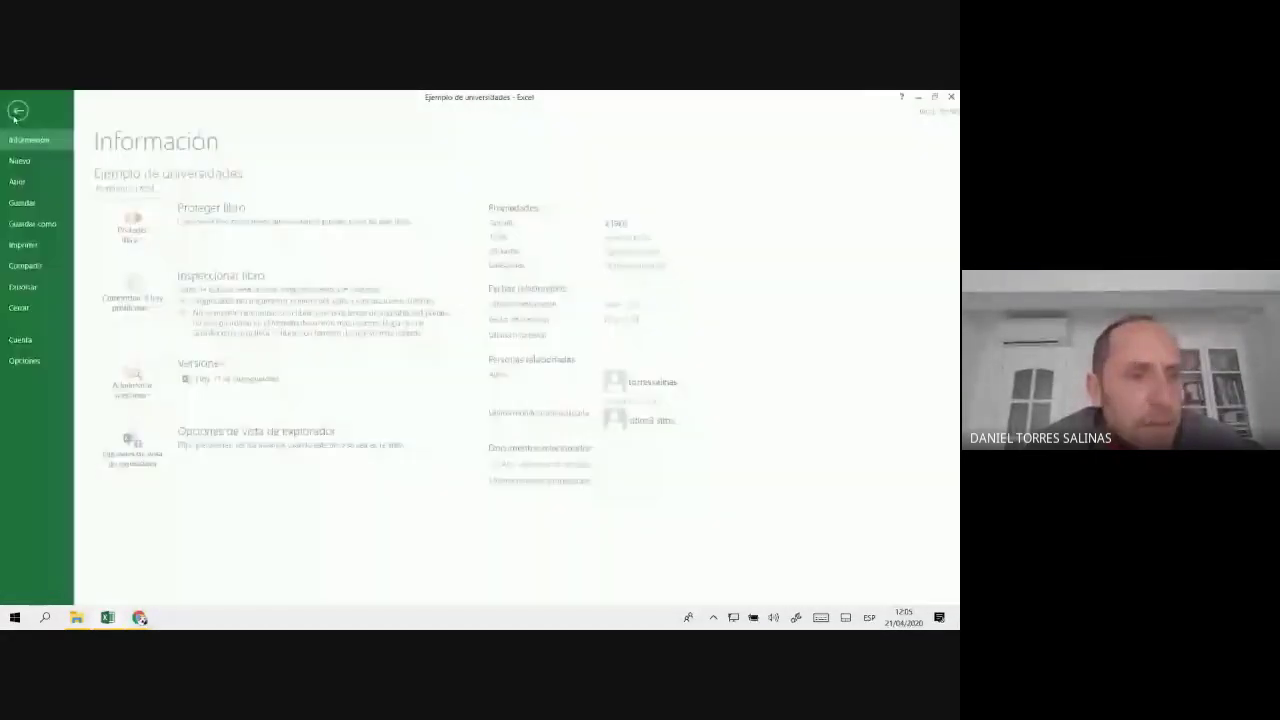
pyautogui.click(38, 364)
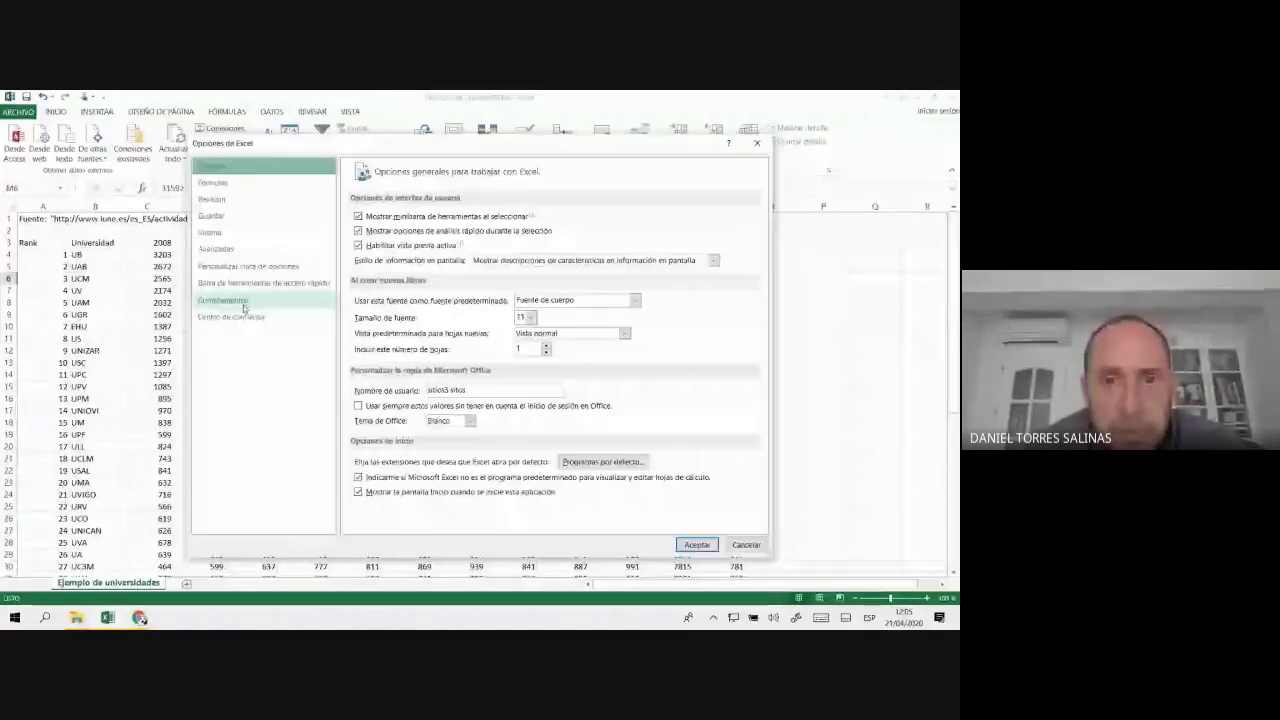
pyautogui.click(212, 302)
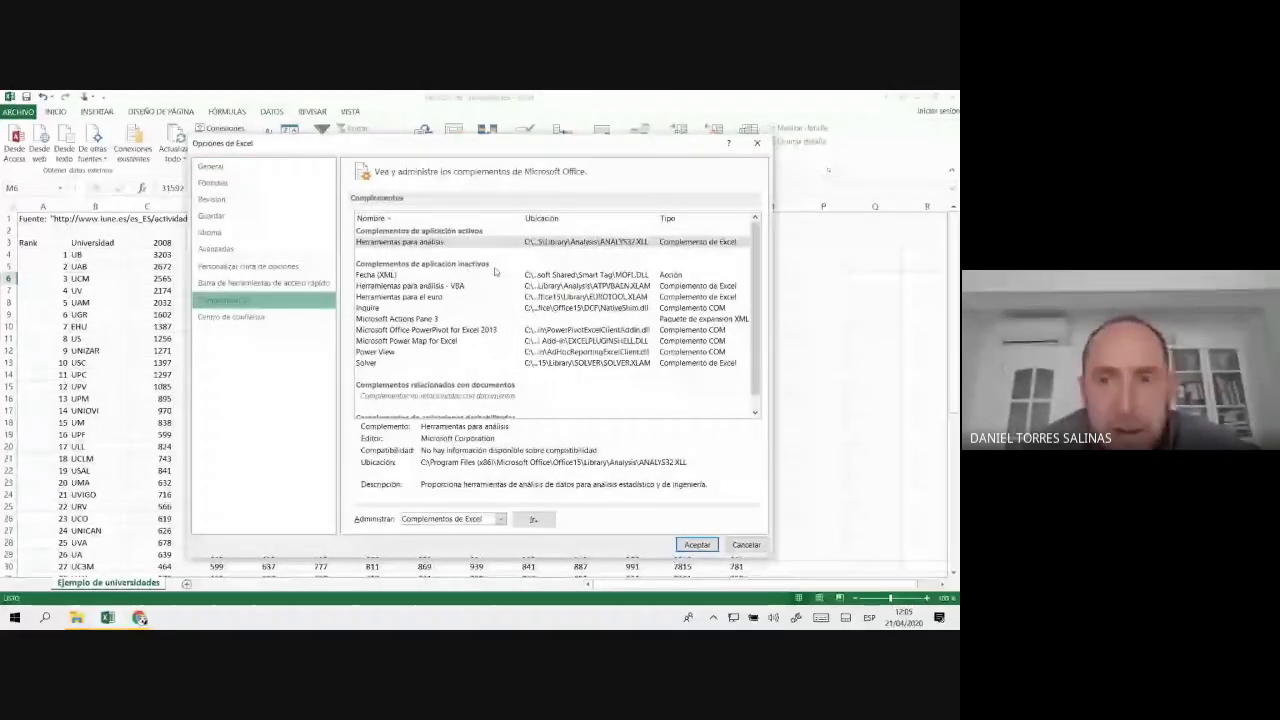
pyautogui.click(398, 243)
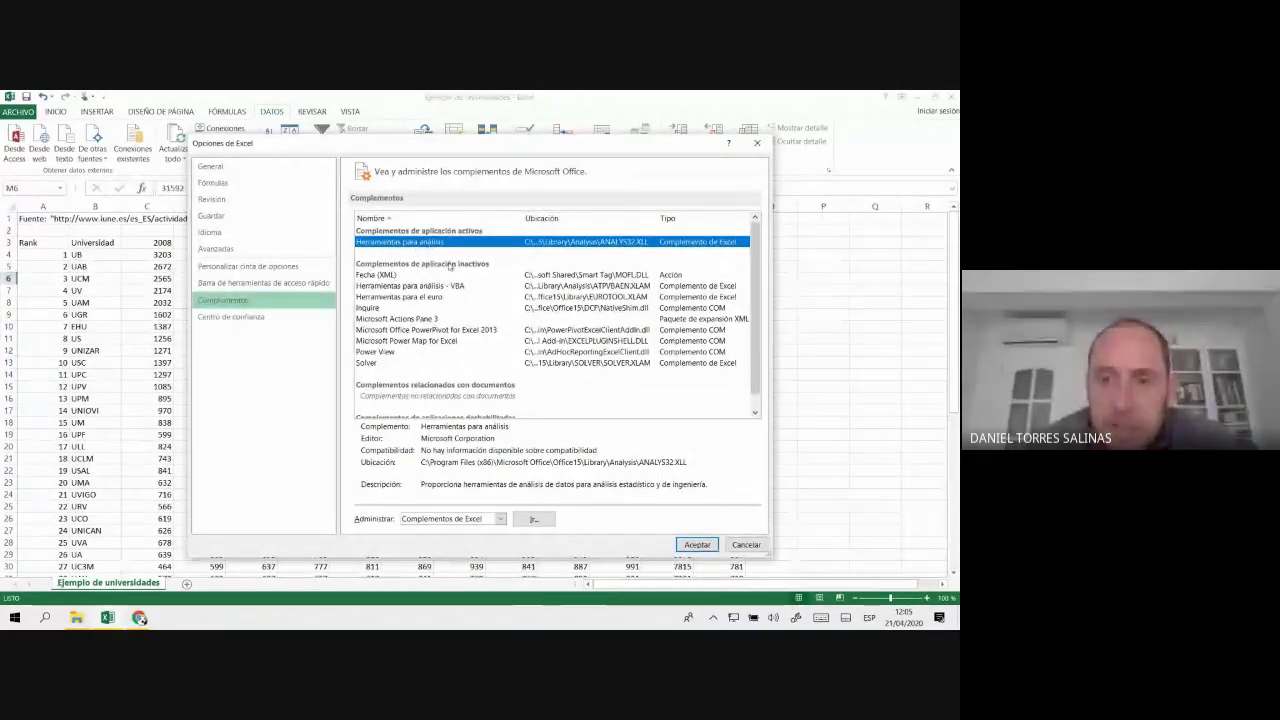
pyautogui.click(697, 545)
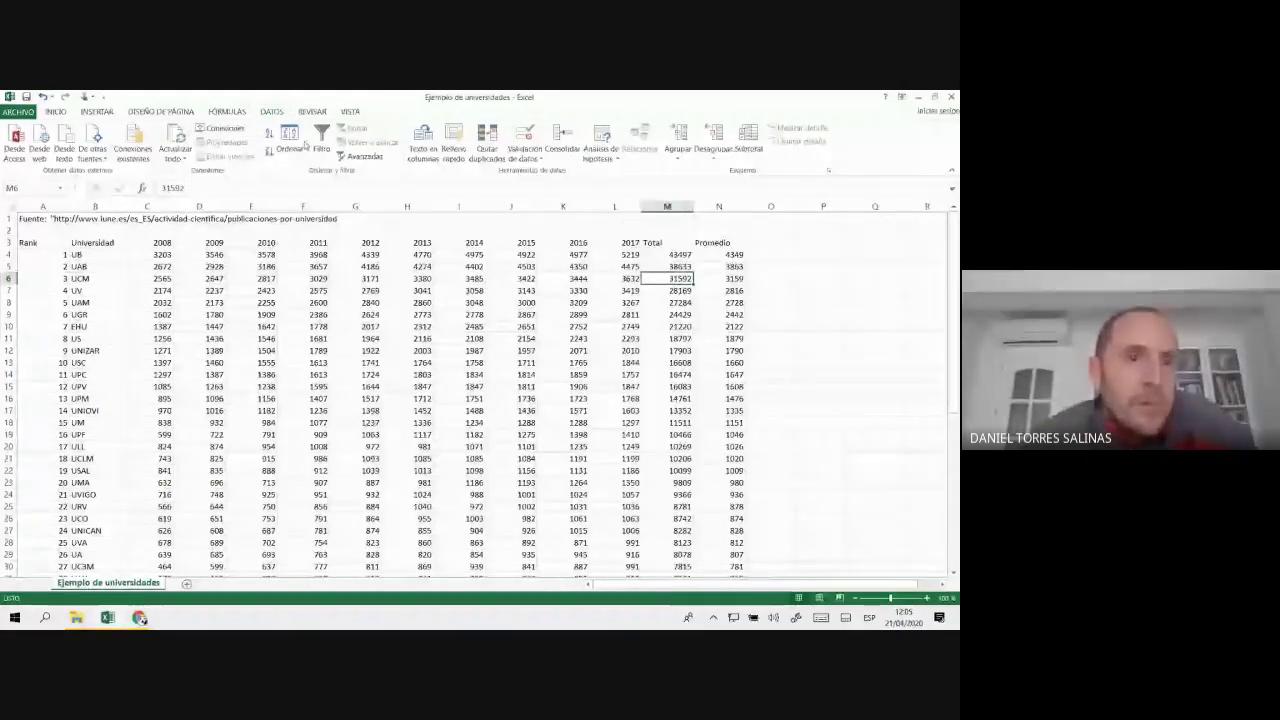
# - Tour the Inicio, Datos, Fórmulas, Revisar and Vista tabs, briefly selecting the UNIZAR–UNIOVI 2008–2013 figures
pyautogui.click(55, 112)
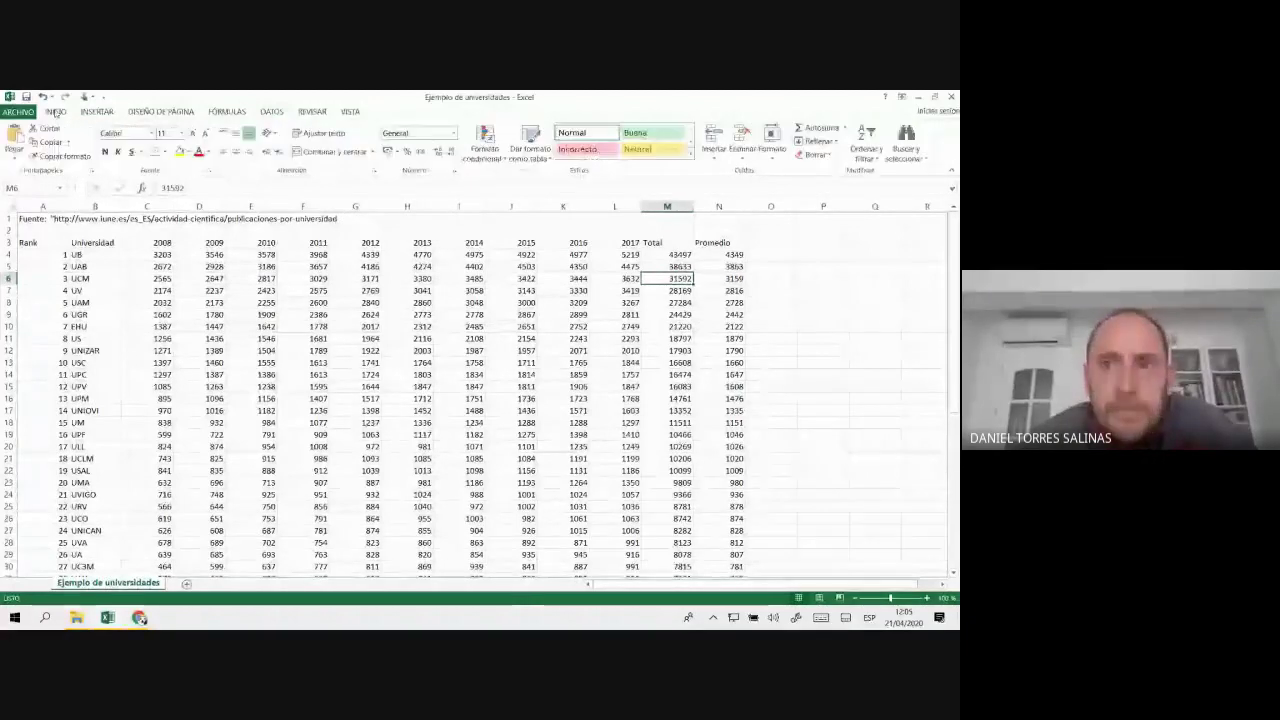
pyautogui.click(271, 111)
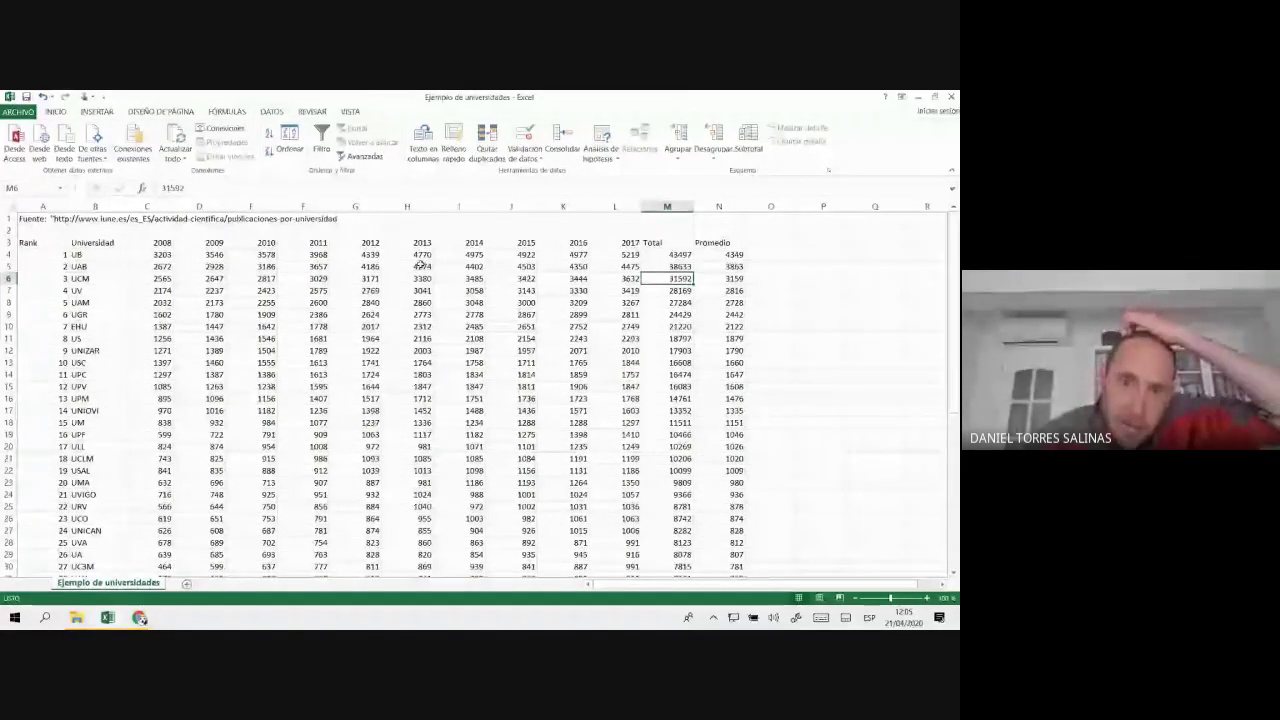
pyautogui.moveTo(150, 350); pyautogui.dragTo(420, 410)
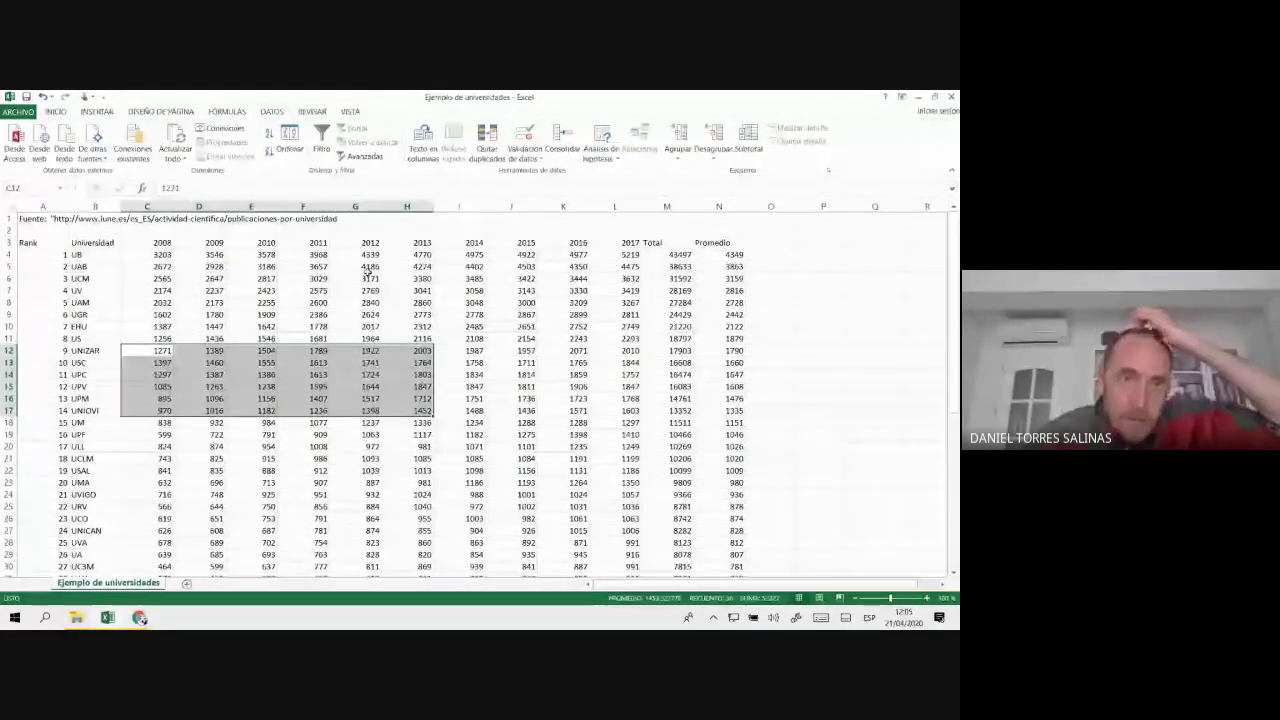
pyautogui.click(355, 302)
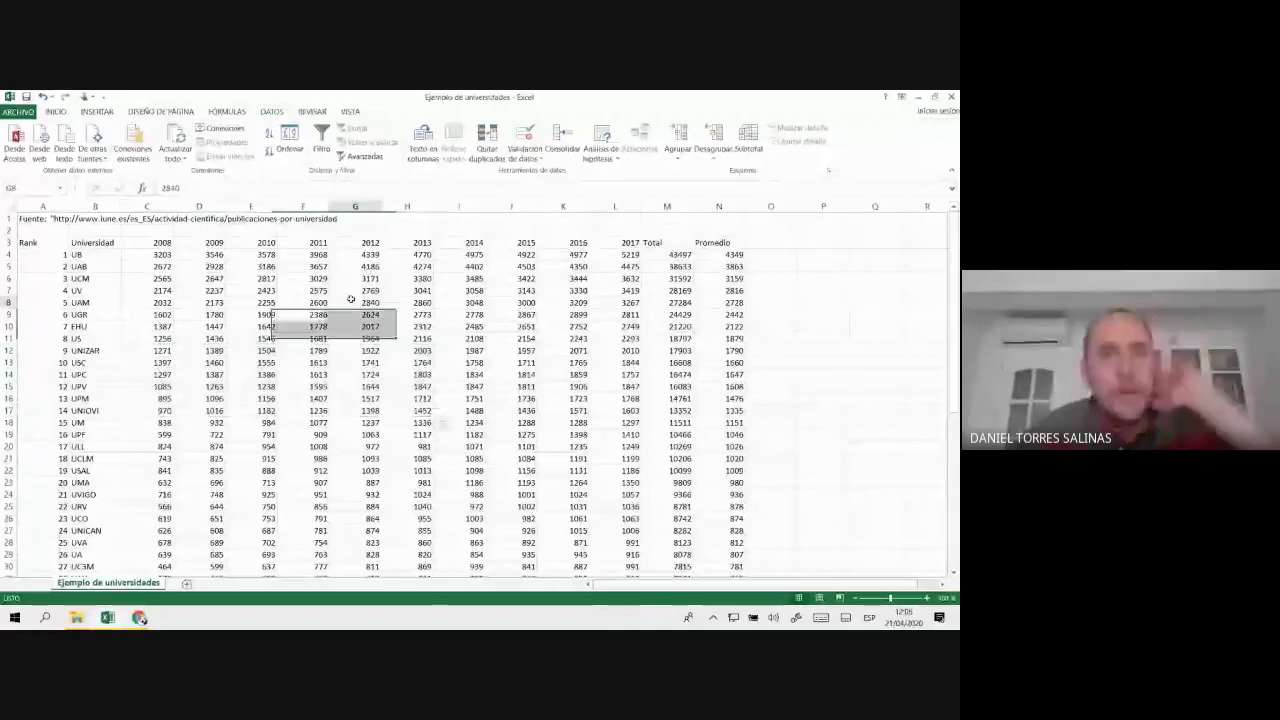
pyautogui.click(242, 112)
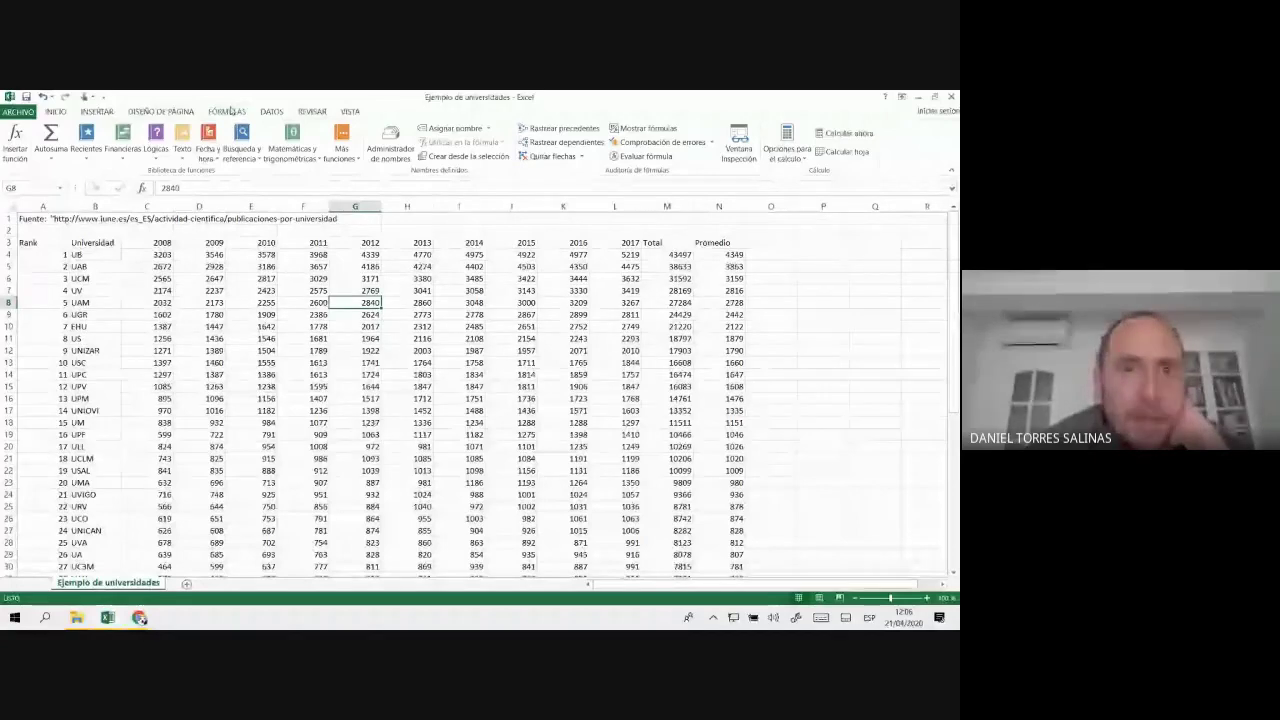
pyautogui.click(308, 113)
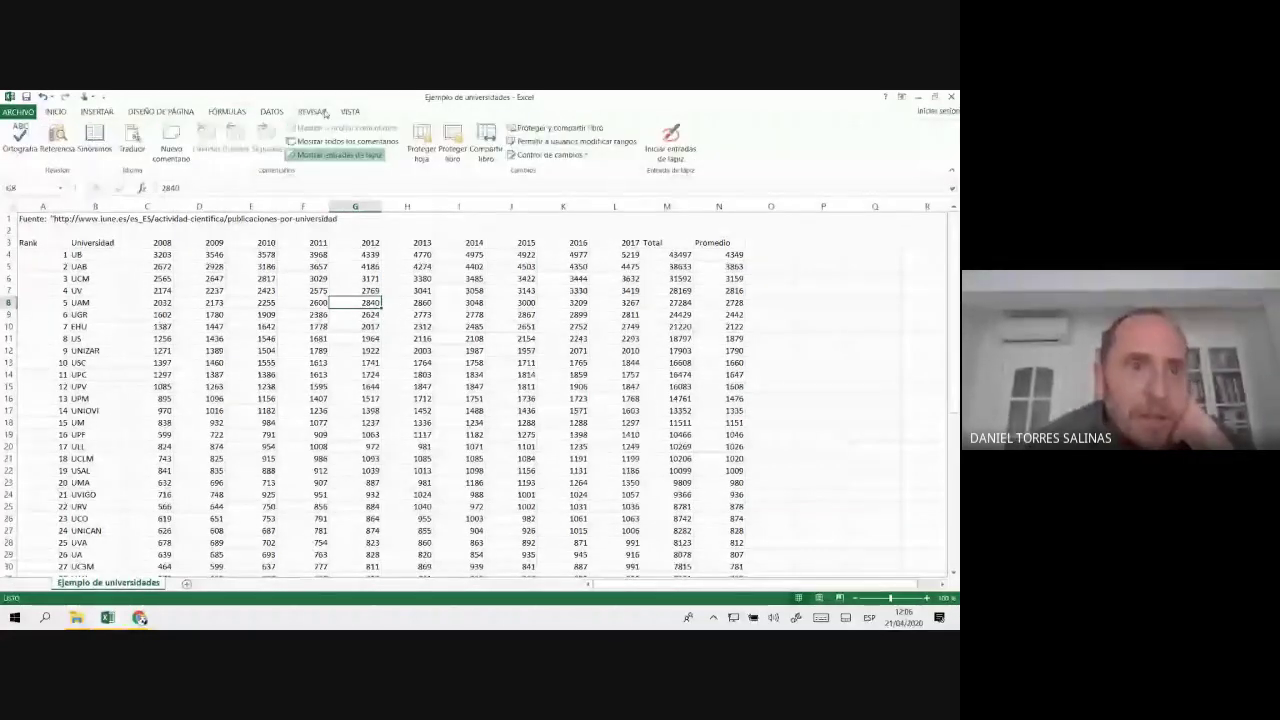
pyautogui.click(340, 113)
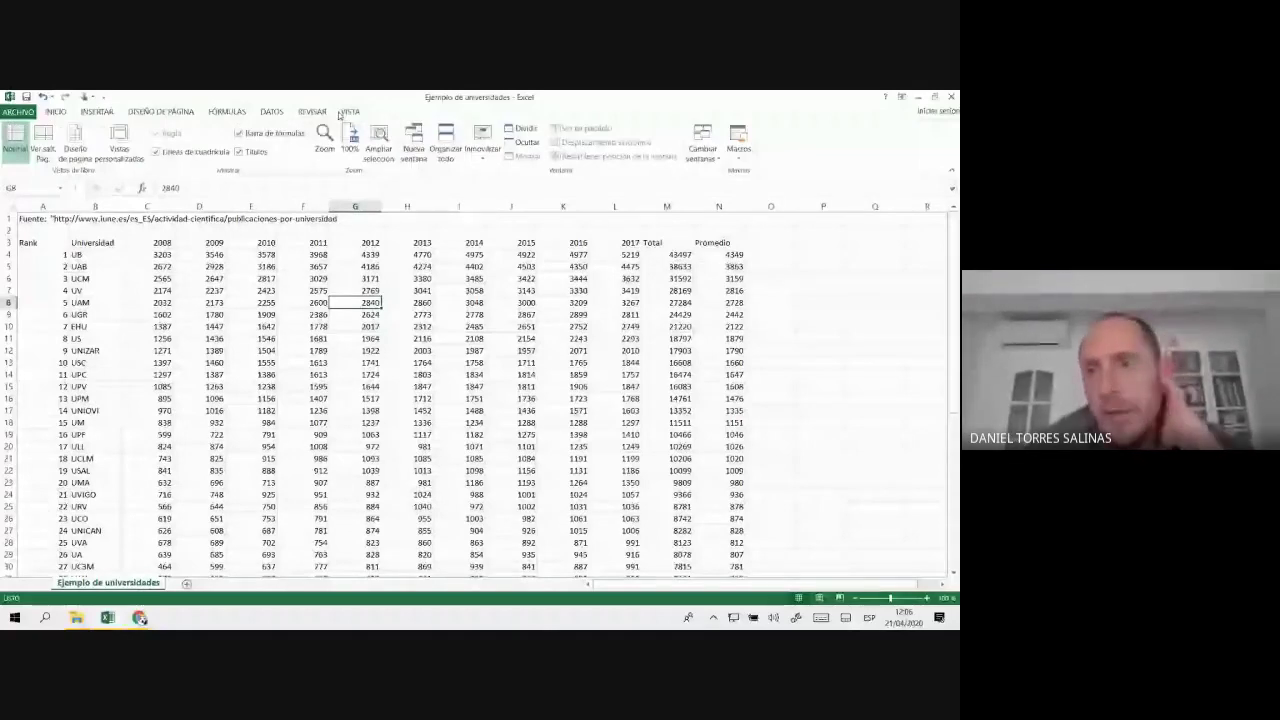
pyautogui.click(56, 111)
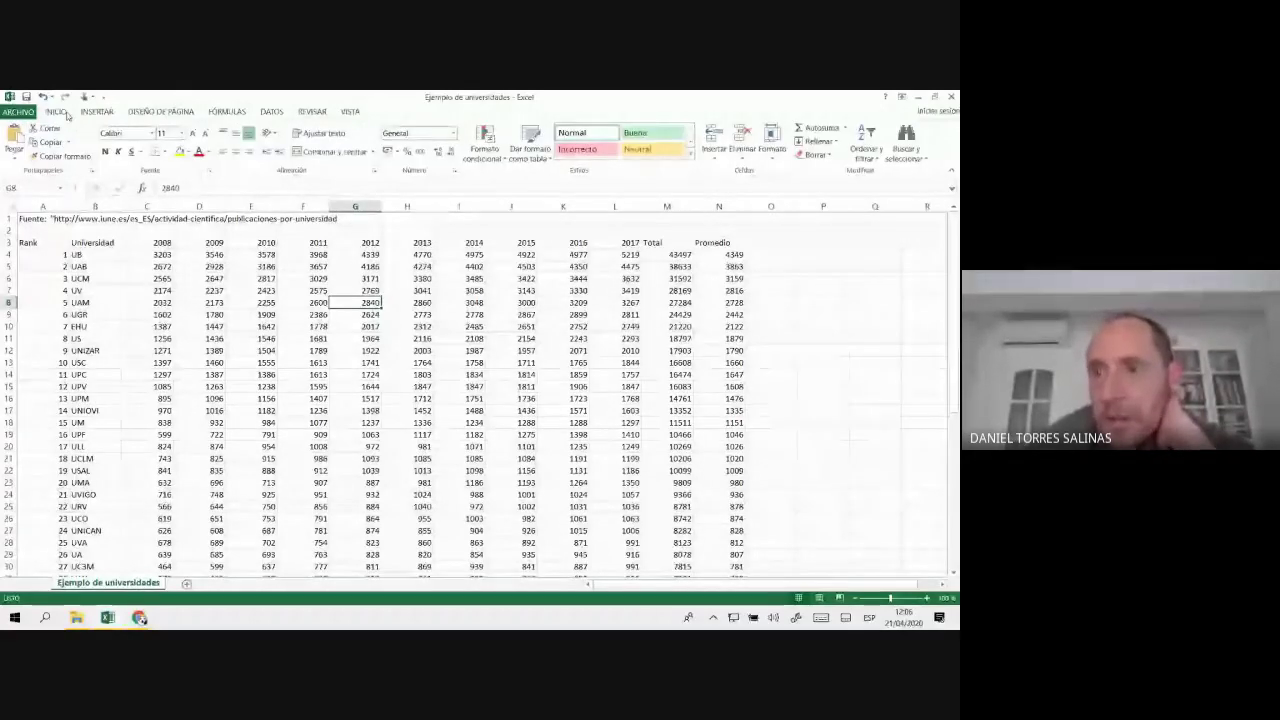
# - Collapse the ribbon to tab names, expand the formula bar, and bring up the ribbon display choices
pyautogui.click(951, 172)
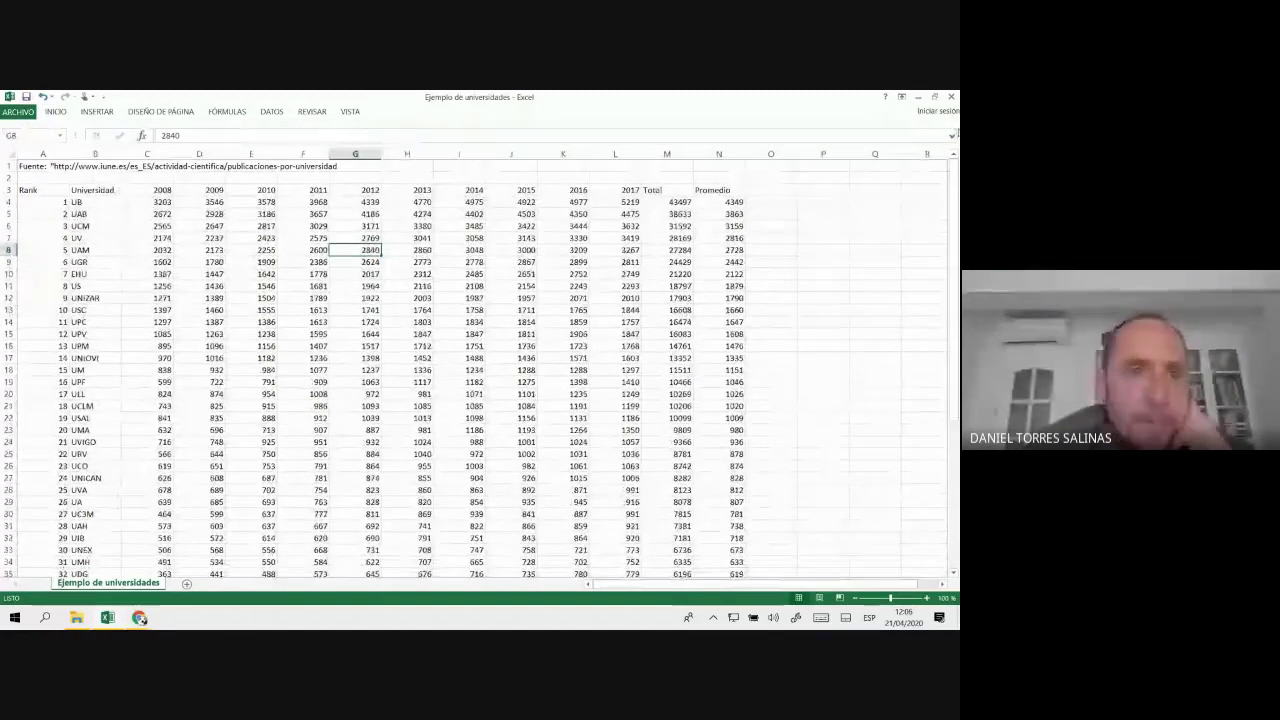
pyautogui.click(953, 136)
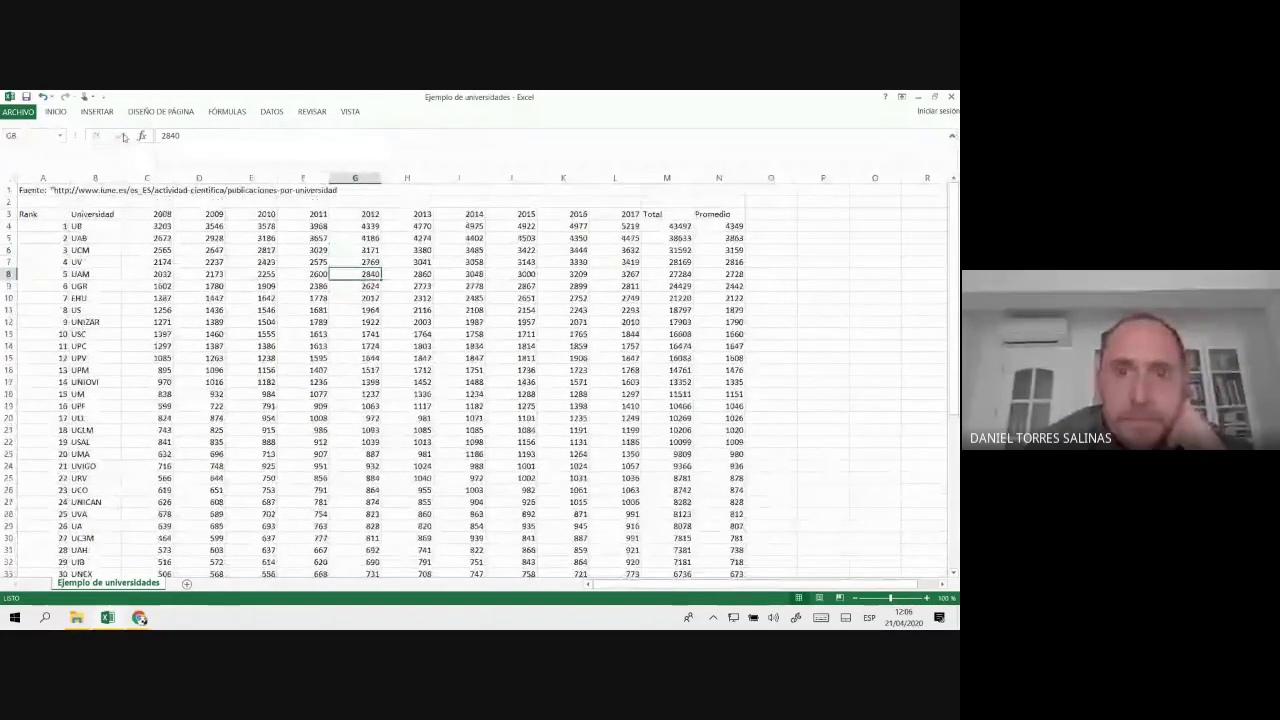
pyautogui.rightClick(393, 120)
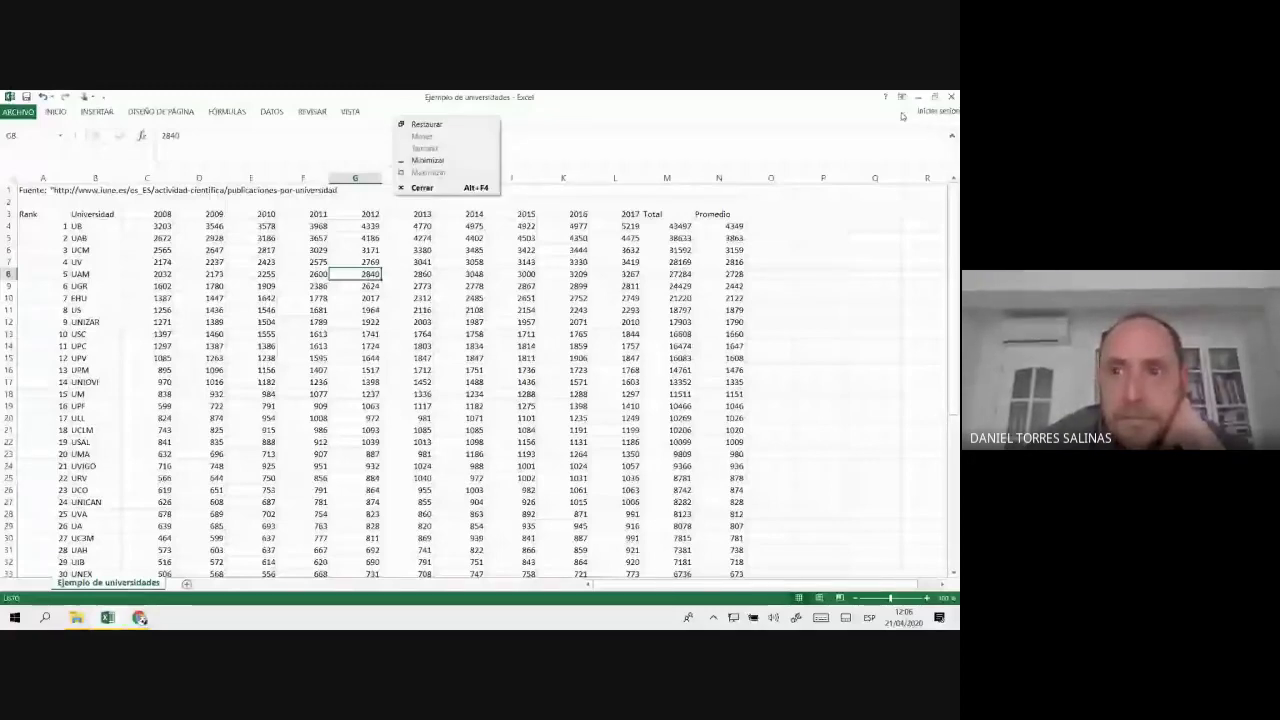
pyautogui.click(901, 97)
pyautogui.click(901, 97)
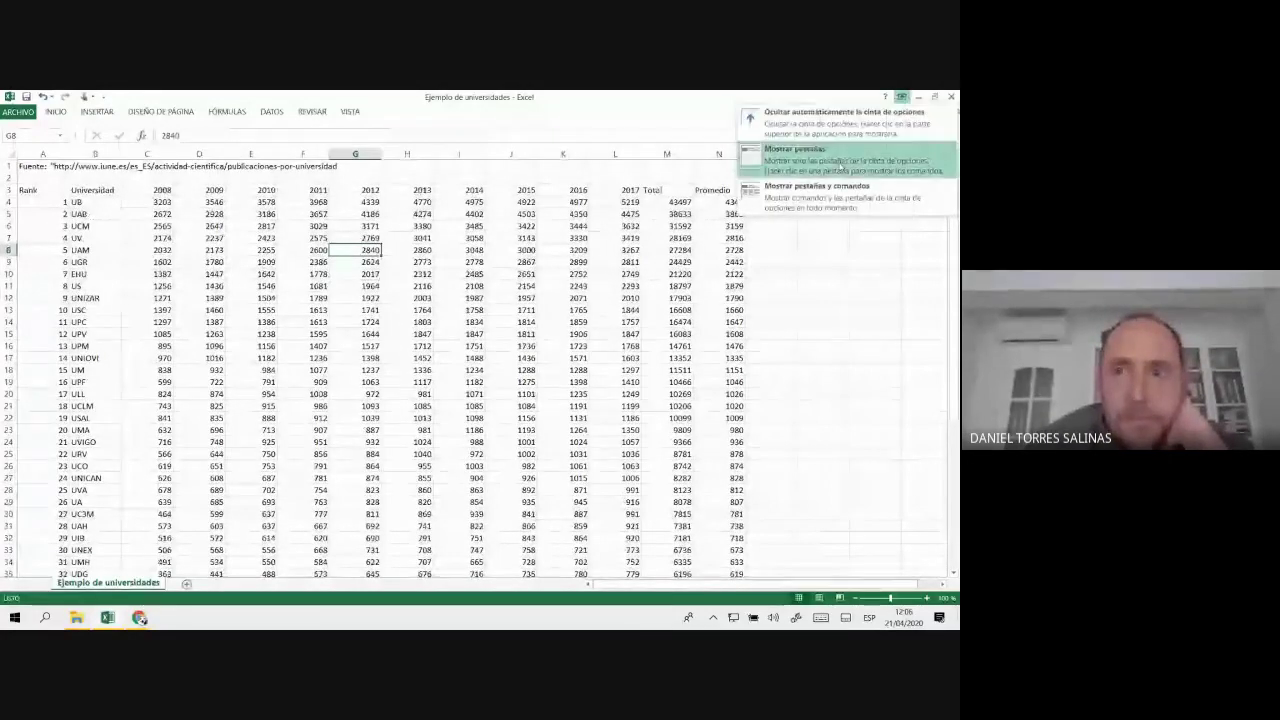
# - Restore the full ribbon on DATOS, select A3:G5 with the UB and UAB rows, then switch to Chrome
pyautogui.click(842, 184)
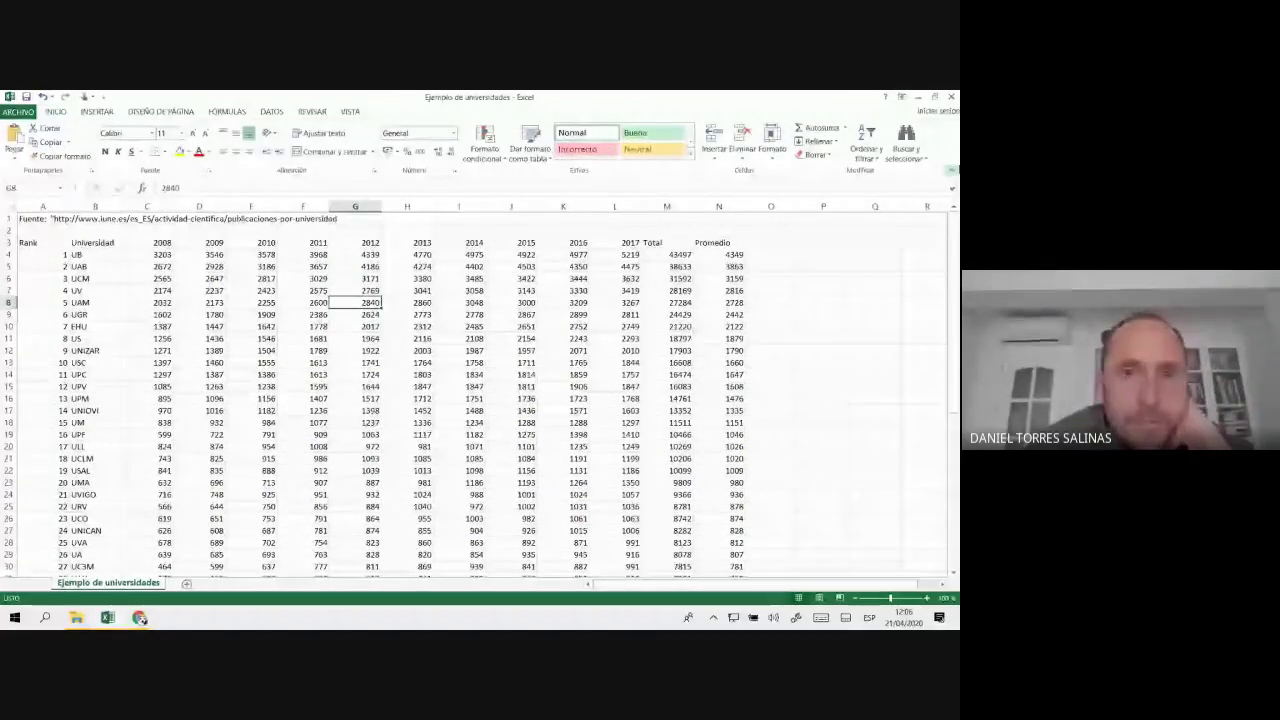
pyautogui.click(271, 111)
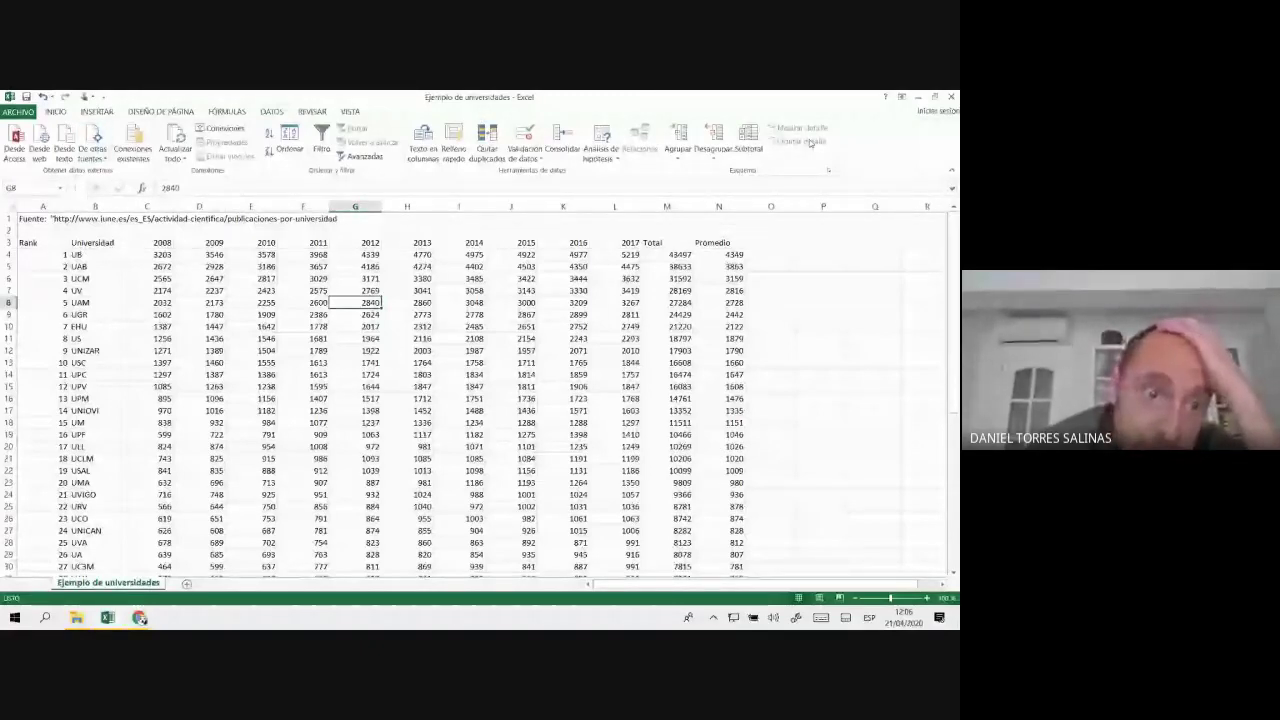
pyautogui.click(251, 254)
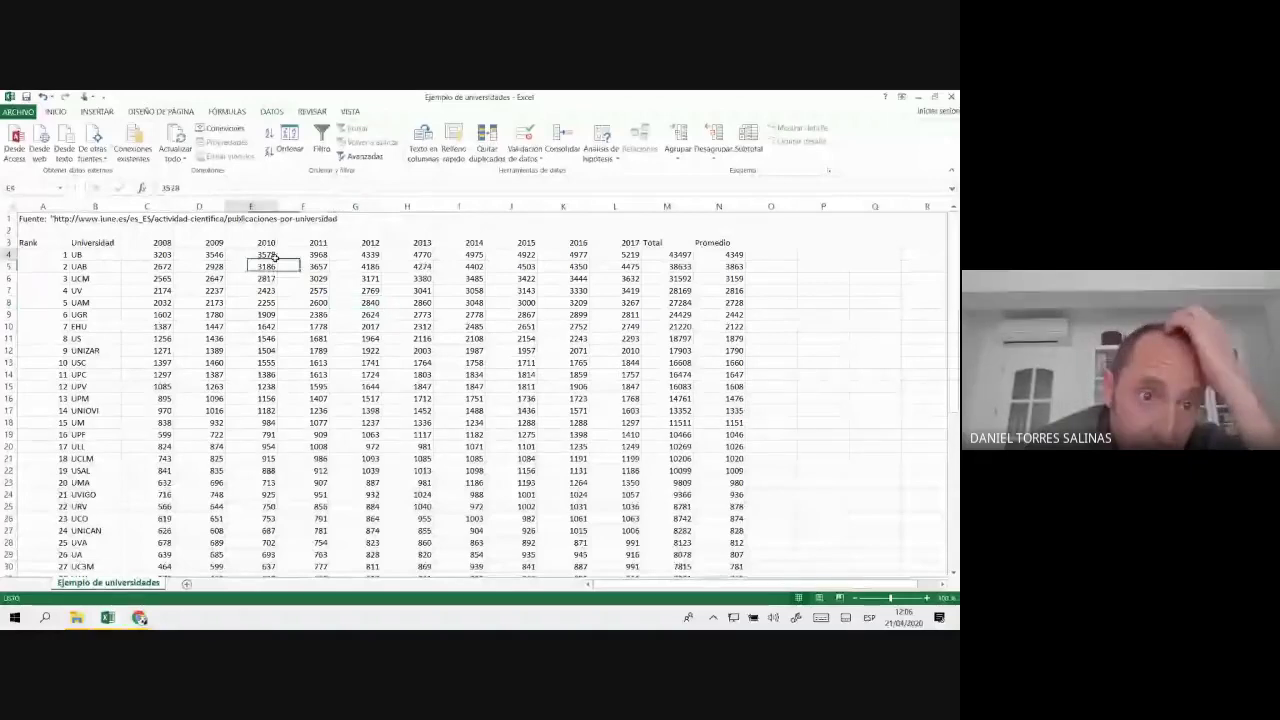
pyautogui.click(59, 245)
pyautogui.moveTo(59, 245); pyautogui.dragTo(362, 266)
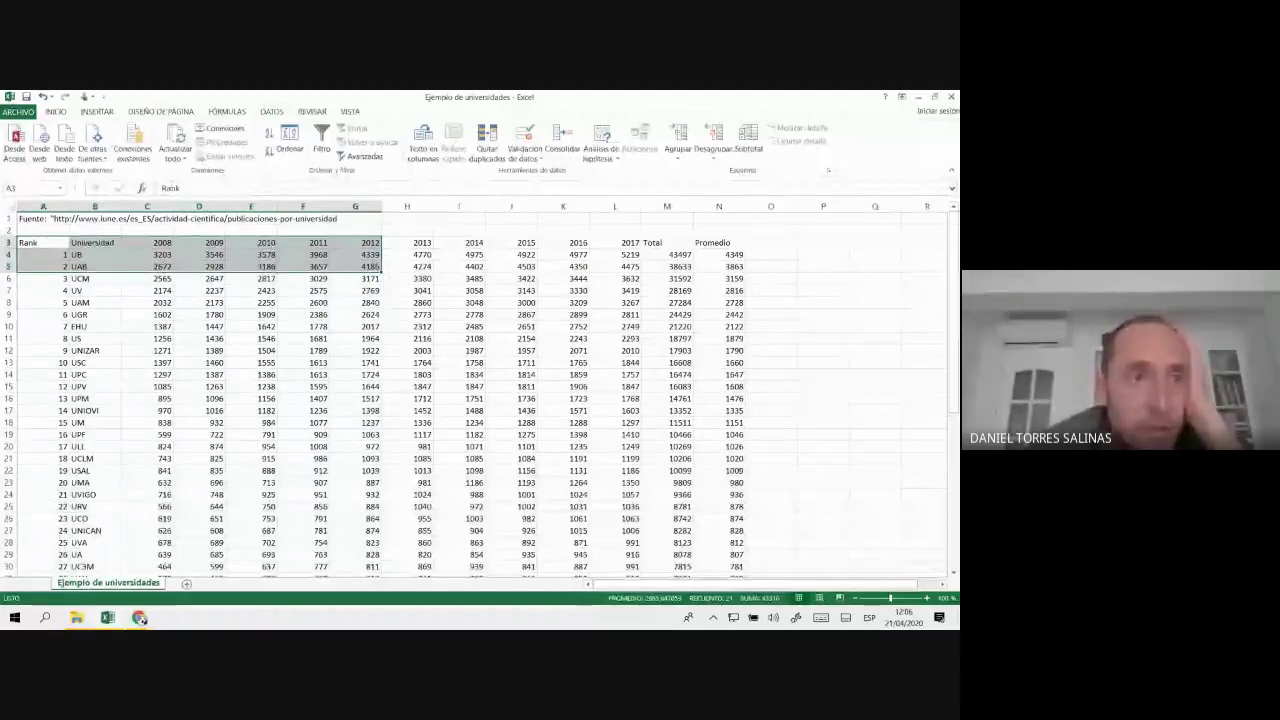
pyautogui.hotkey('alt', 'Tab')
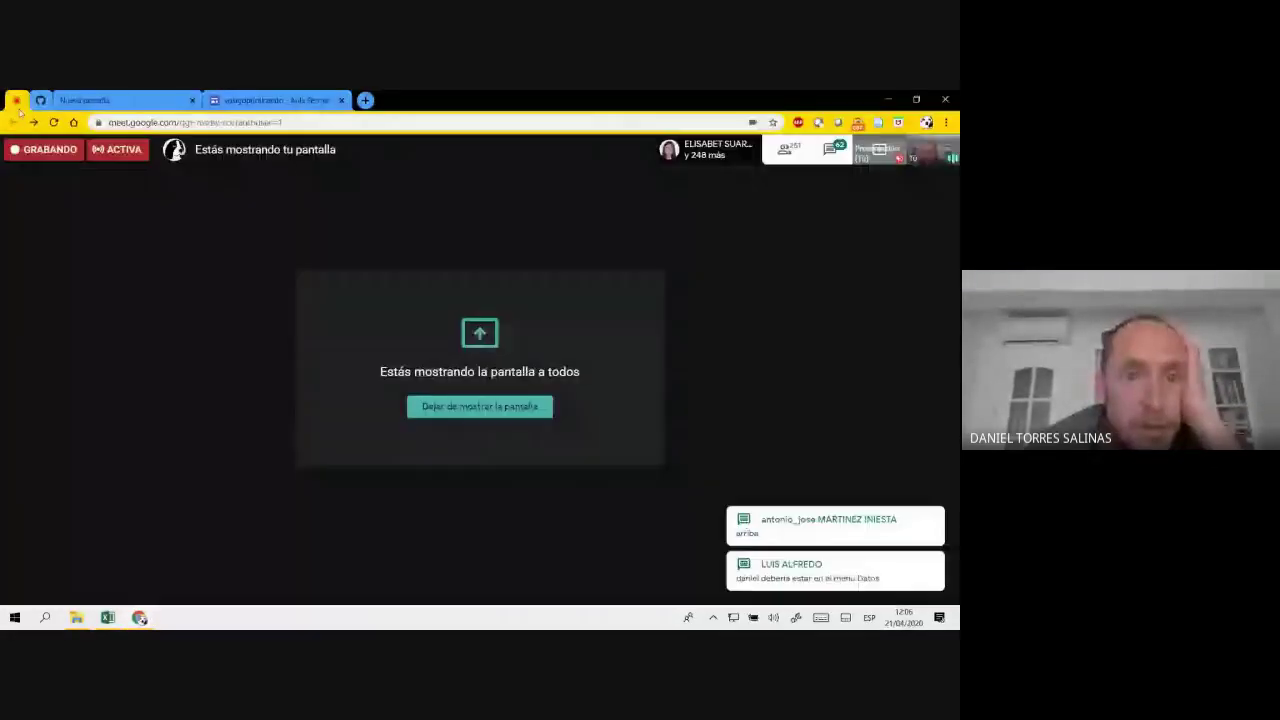
# - Check the Meet screen-sharing tab, then return to the Ejemplo de universidades workbook
pyautogui.click(17, 100)
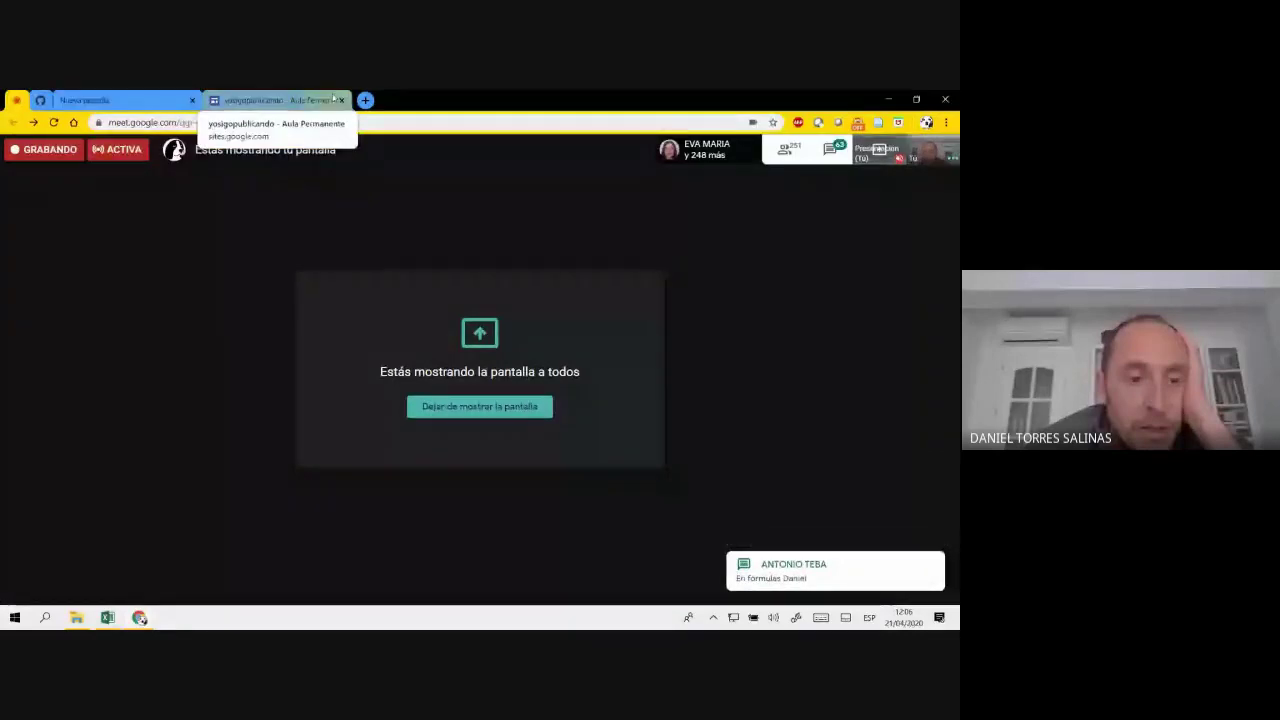
pyautogui.click(109, 618)
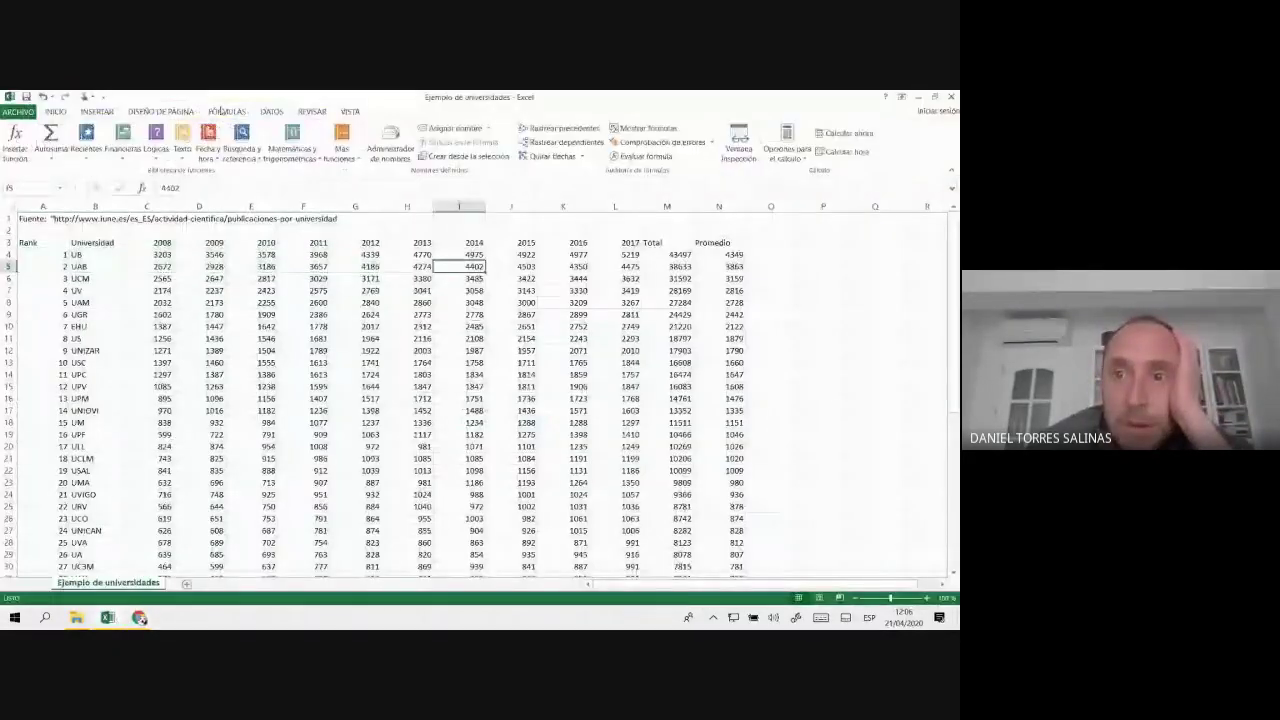
# - Browse the calculation options, the Datos and Fórmulas tabs and ARCHIVO without changing anything
pyautogui.click(799, 159)
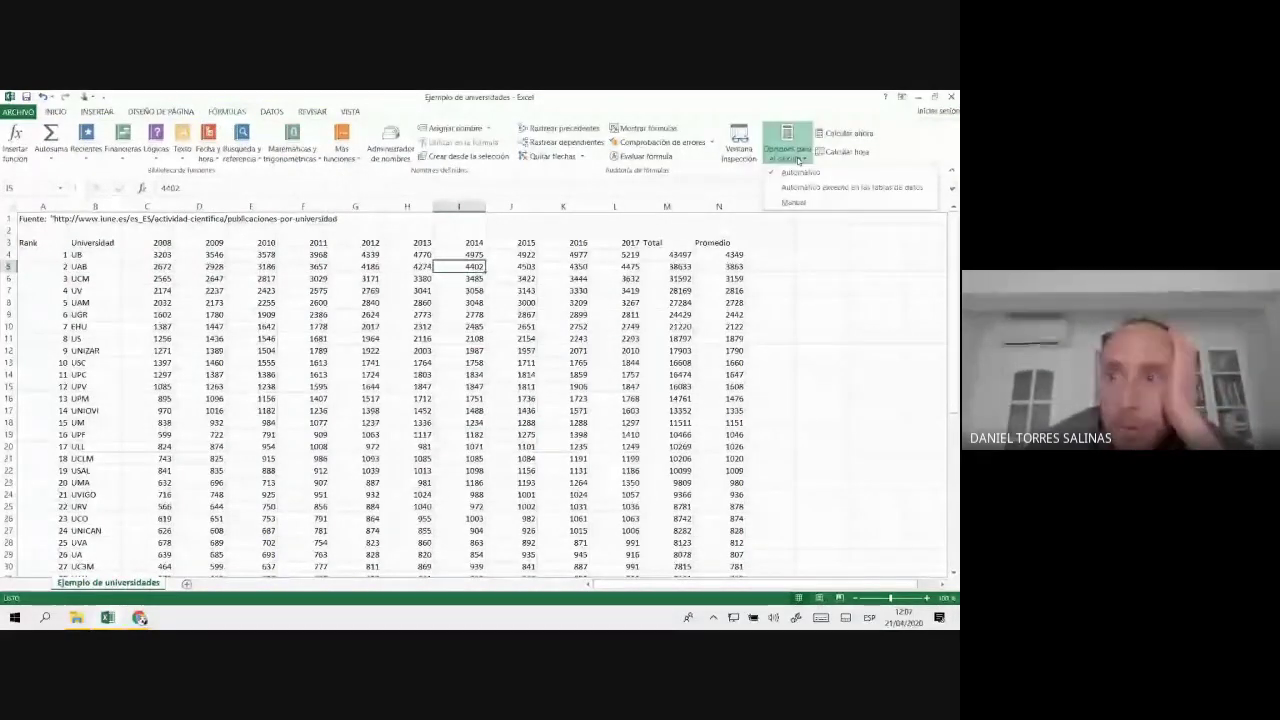
pyautogui.click(799, 159)
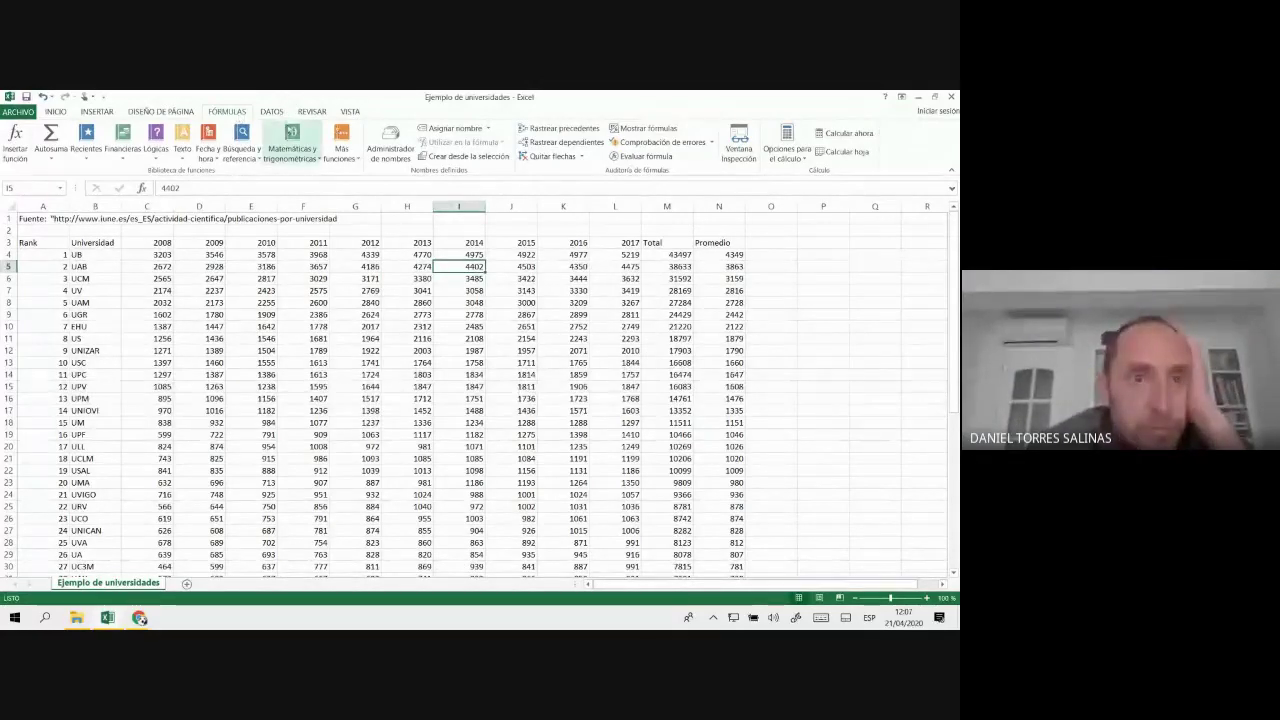
pyautogui.click(274, 112)
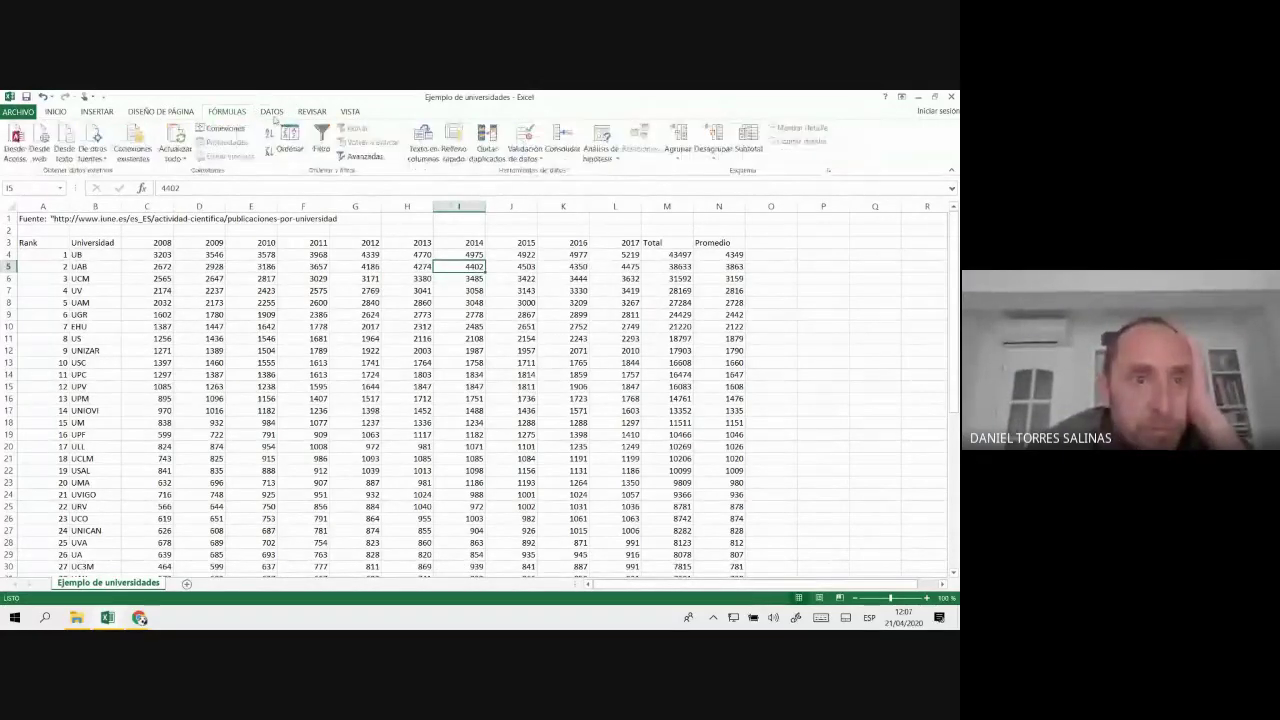
pyautogui.click(228, 111)
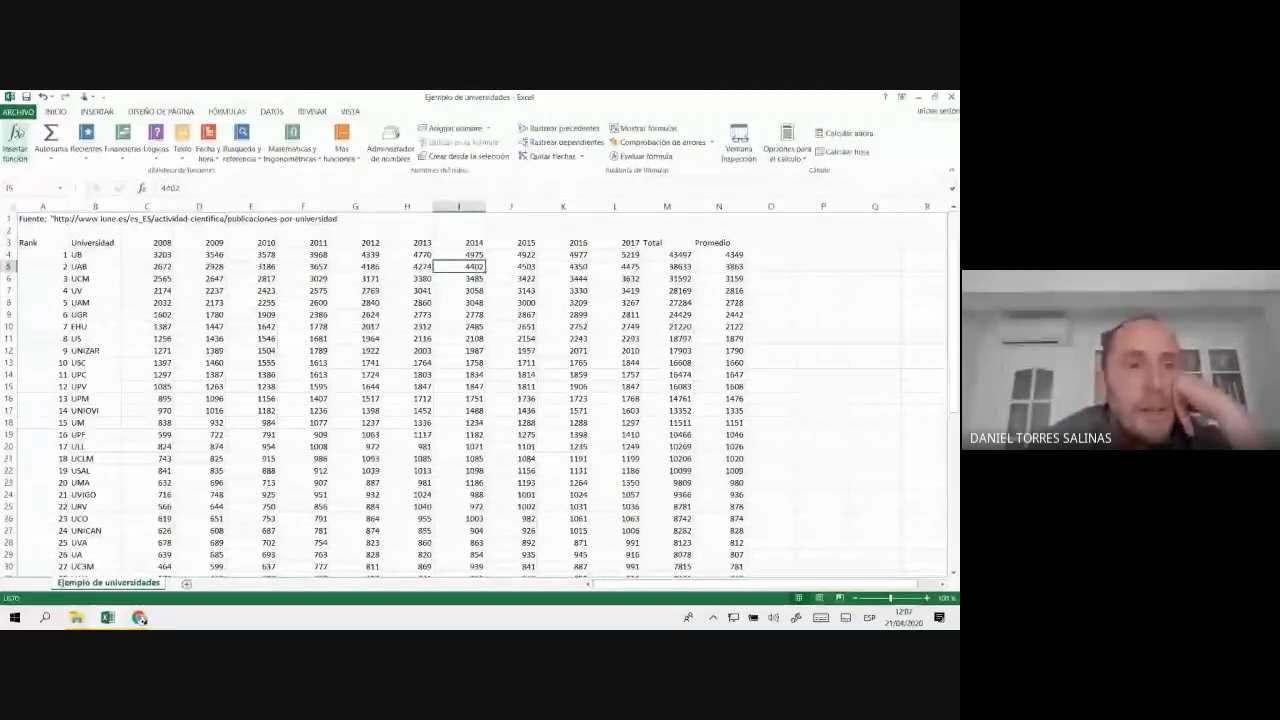
pyautogui.click(18, 111)
pyautogui.click(21, 112)
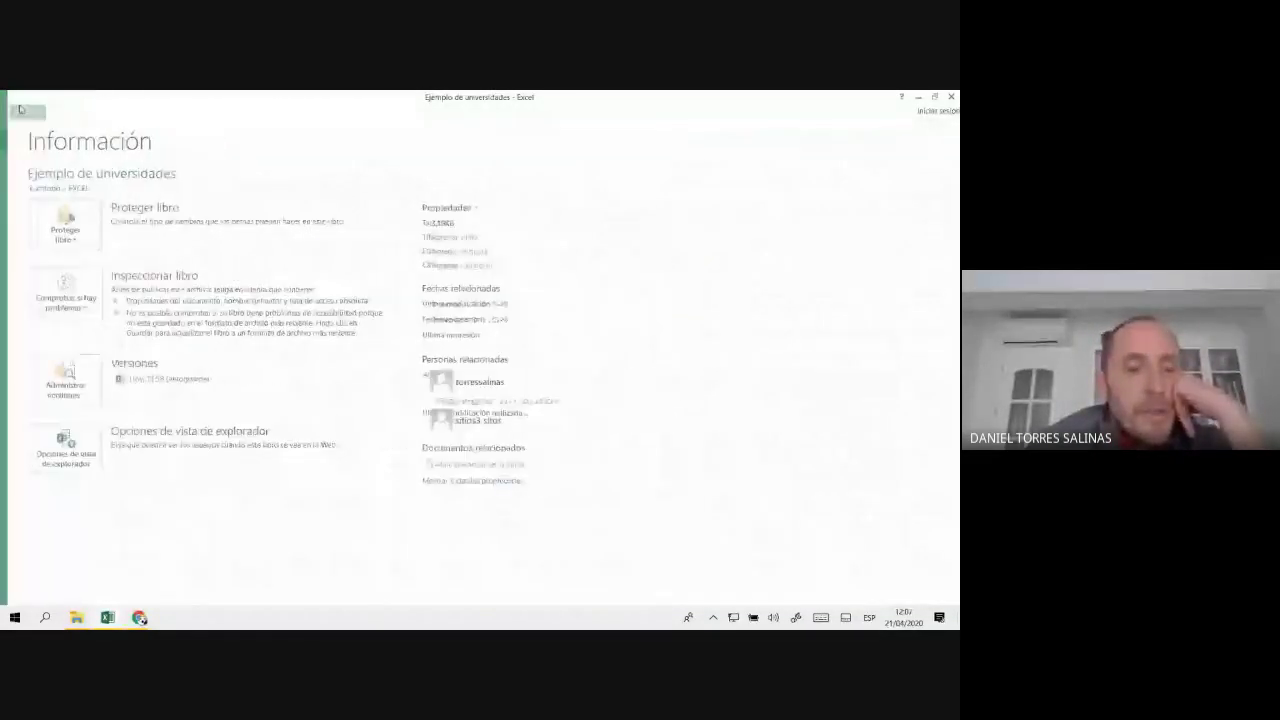
# - Switch to Chrome's GitHub wiki page on professional Excel charts
pyautogui.click(139, 617)
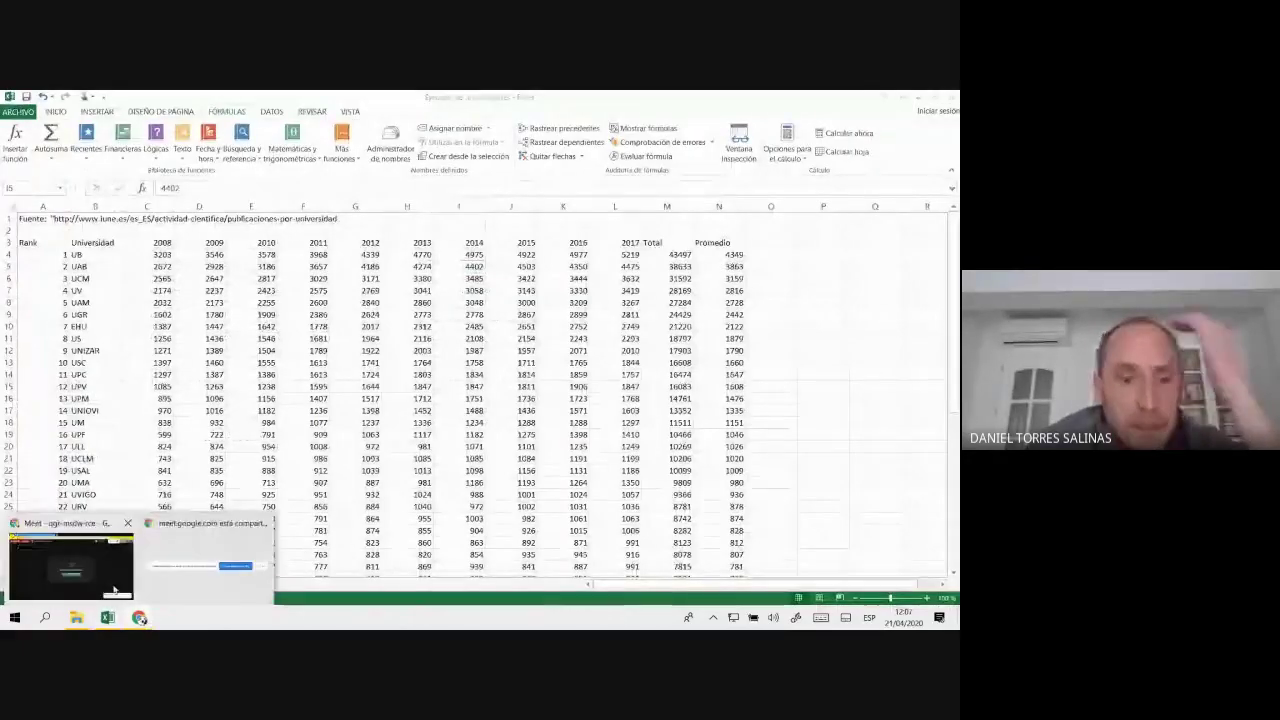
pyautogui.click(63, 560)
pyautogui.click(52, 104)
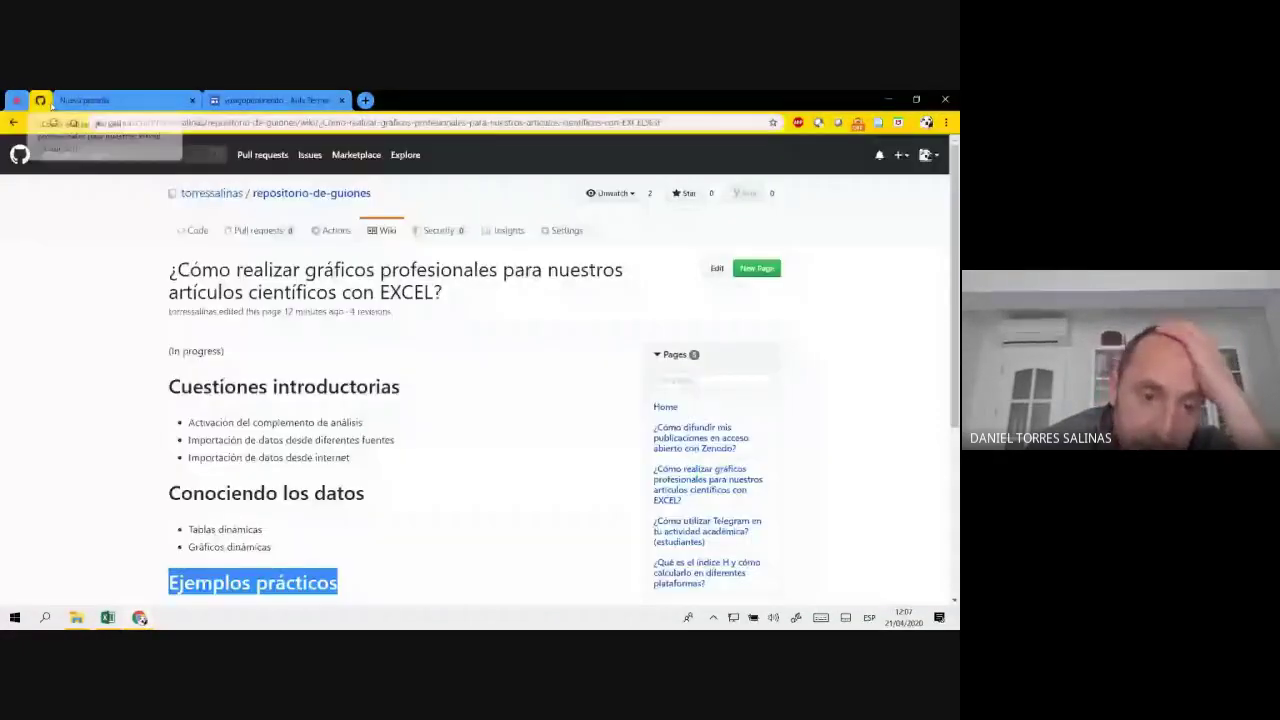
# - Highlight the 'Importación de datos desde diferentes fuentes' wiki line, then return to Excel
pyautogui.click(422, 438)
pyautogui.moveTo(422, 440); pyautogui.dragTo(186, 440)
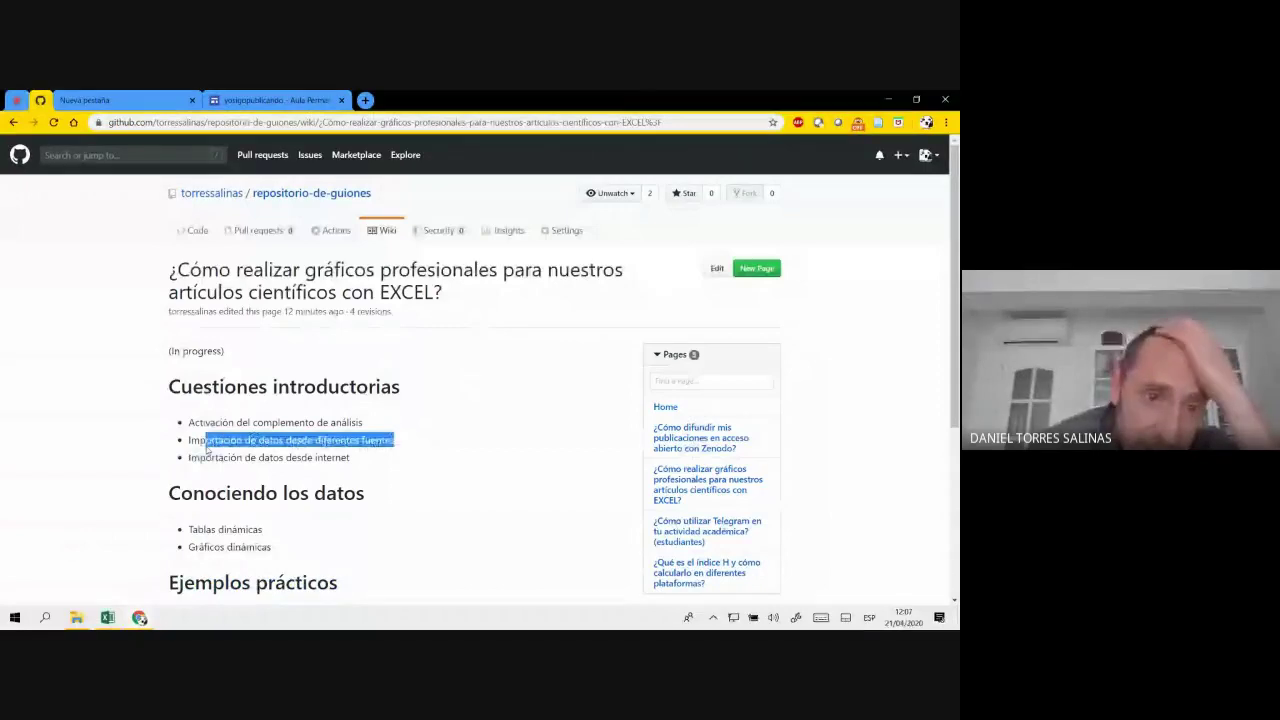
pyautogui.click(108, 617)
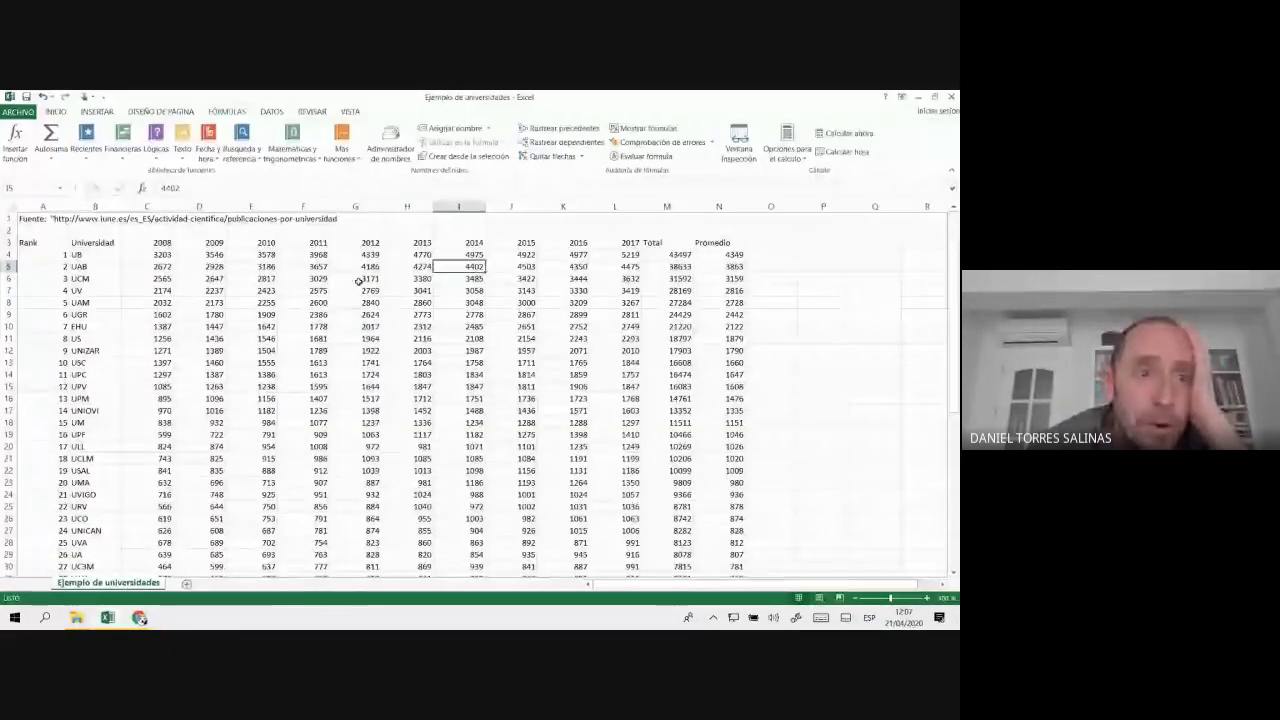
# - Show the Datos tools and add a new blank worksheet, Hoja2
pyautogui.click(268, 112)
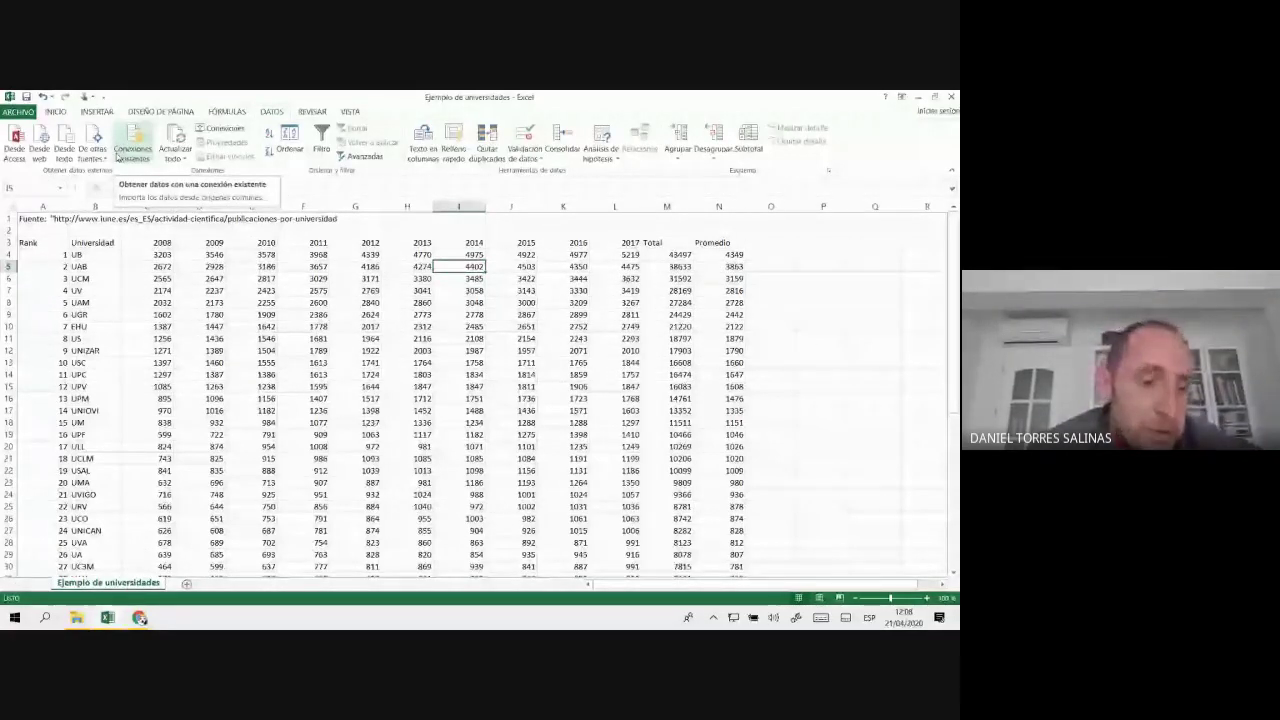
pyautogui.click(186, 583)
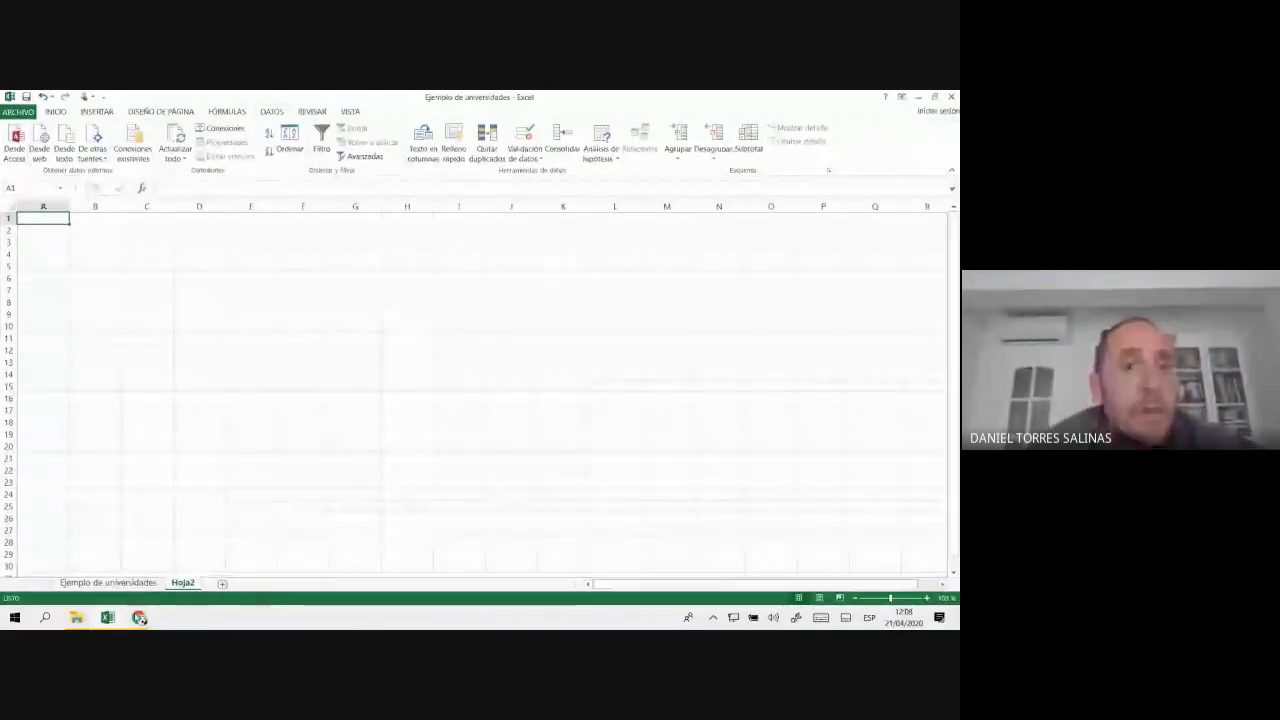
# - From the GitHub wiki window, search Google for 'iune' in a new tab and open iune.es
pyautogui.moveTo(141, 619)
pyautogui.click(70, 558)
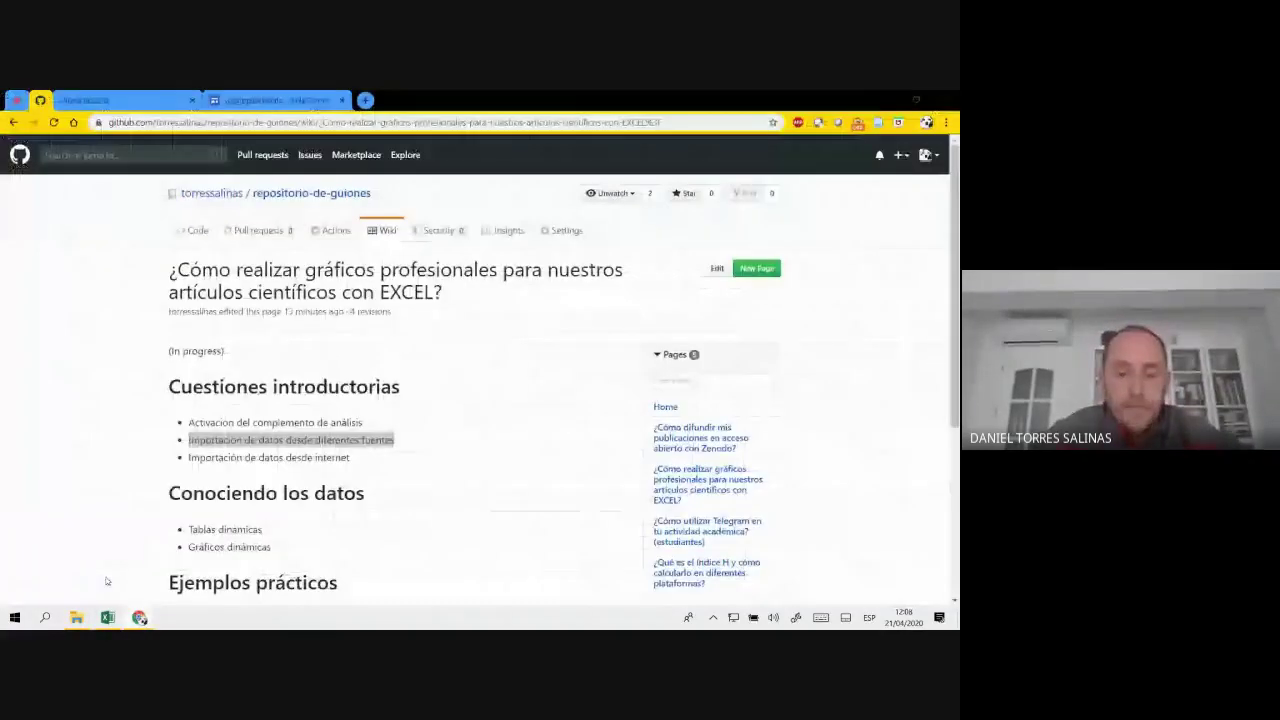
pyautogui.click(368, 101)
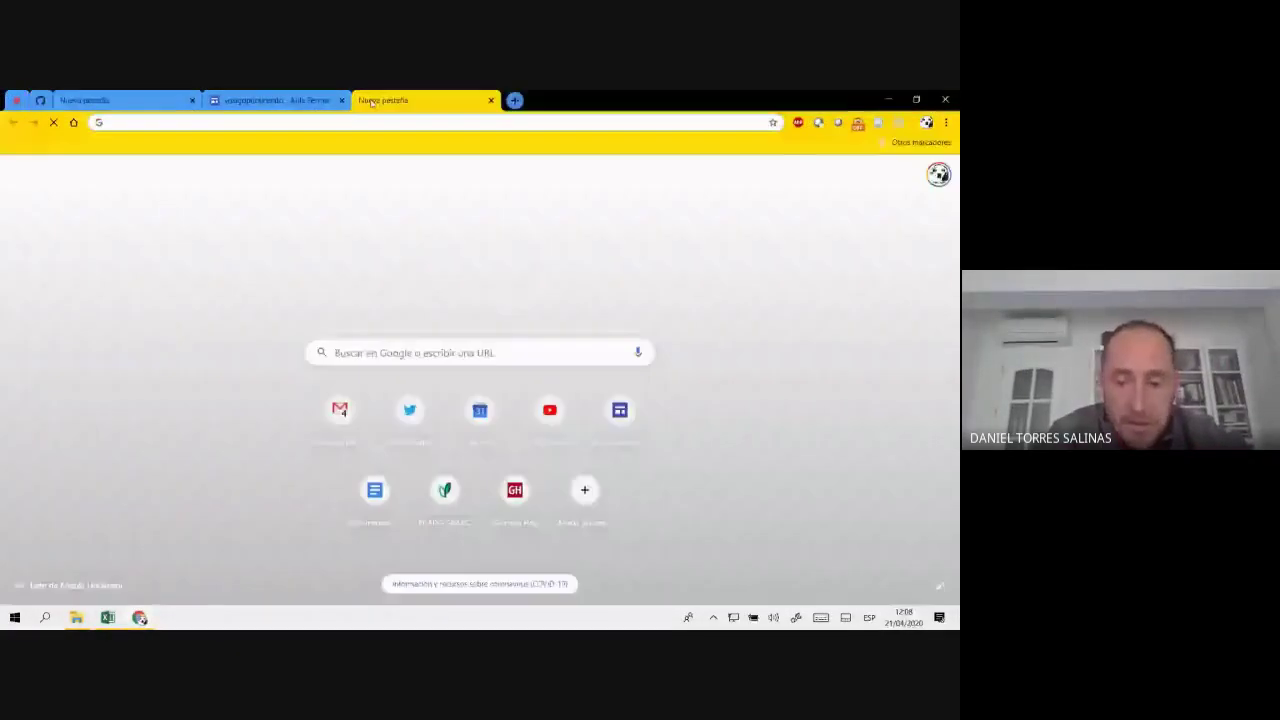
pyautogui.write('iun')
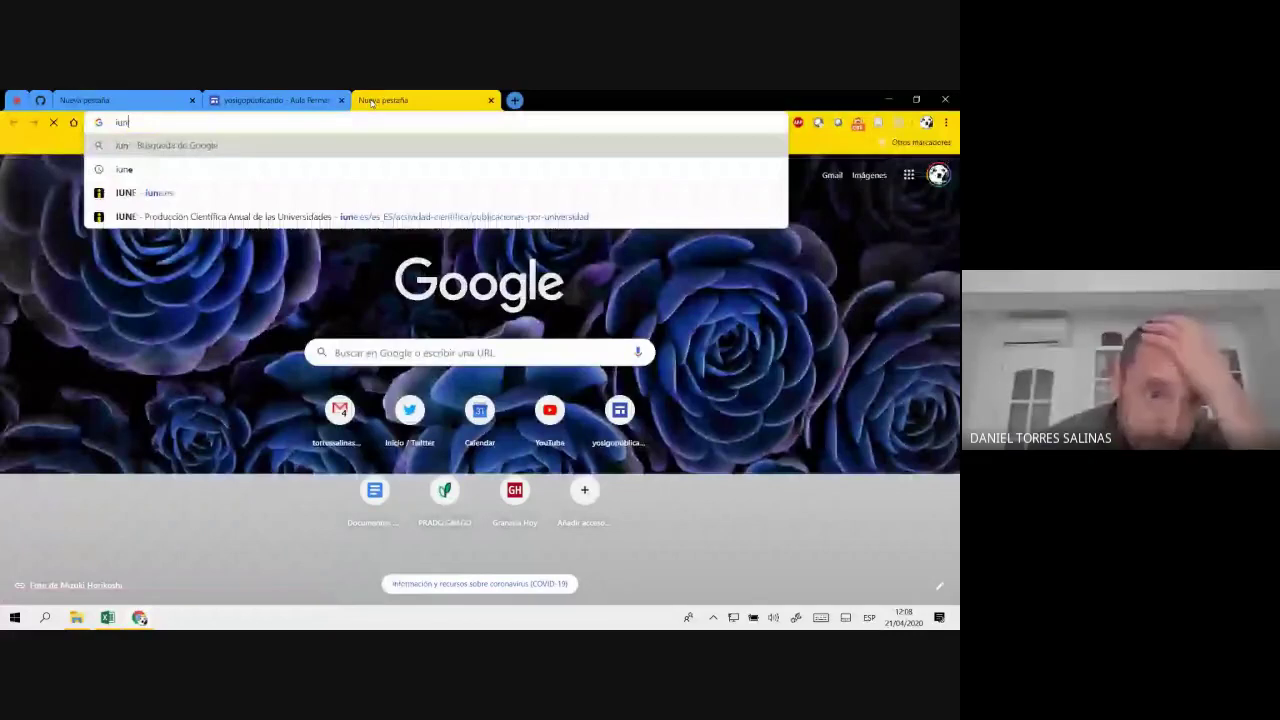
pyautogui.write('e')
pyautogui.press('Return')
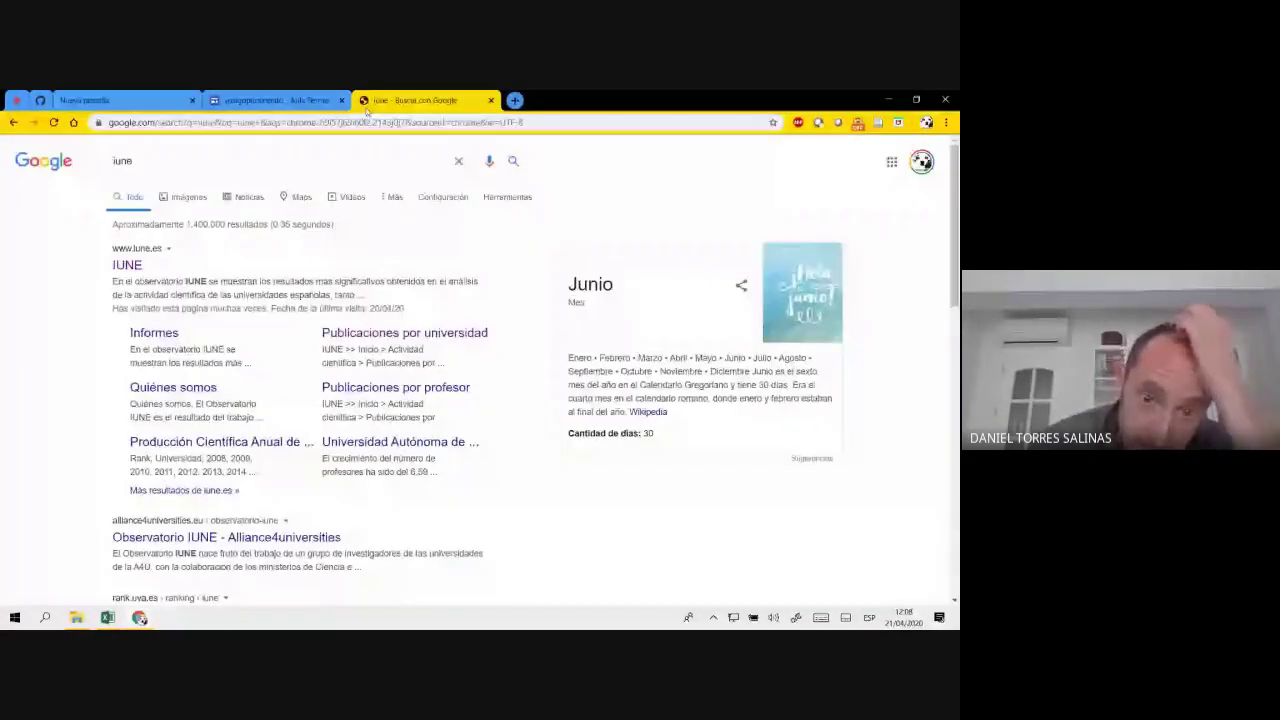
pyautogui.click(127, 265)
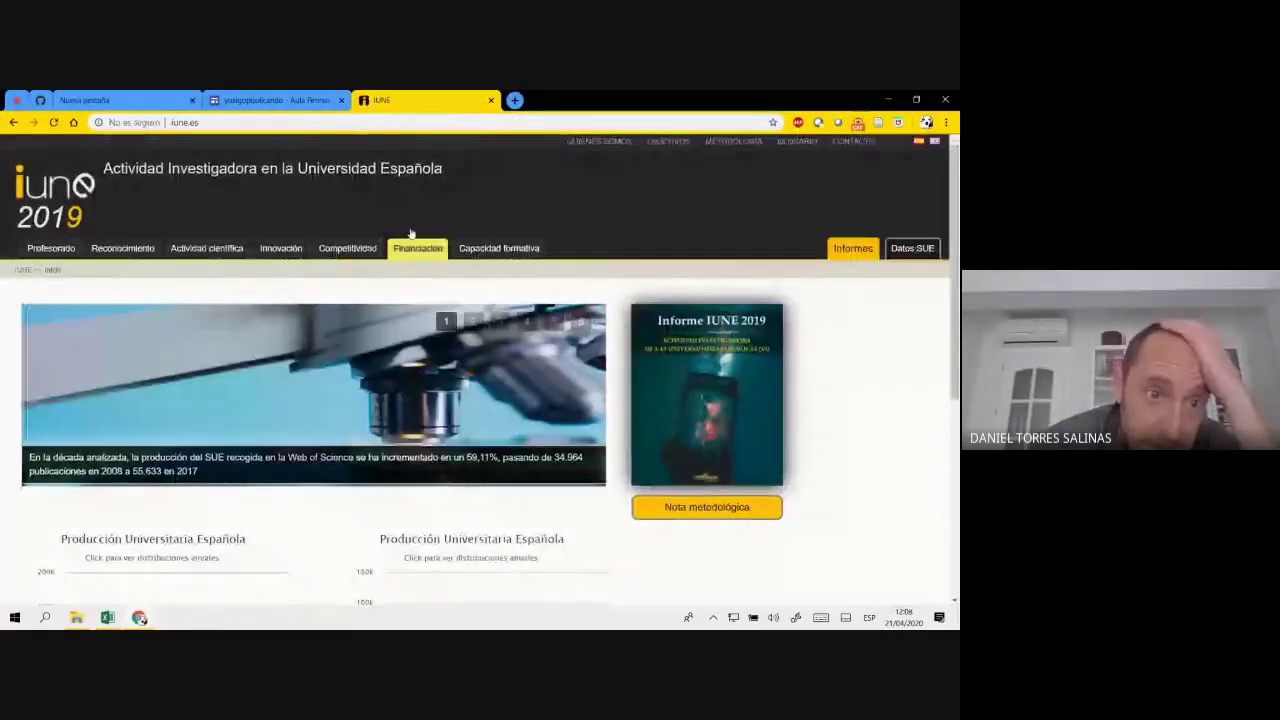
# - Go to IUNE's publications by university page and find its table
pyautogui.scroll(-3, 410, 222)
pyautogui.scroll(3, 410, 222)
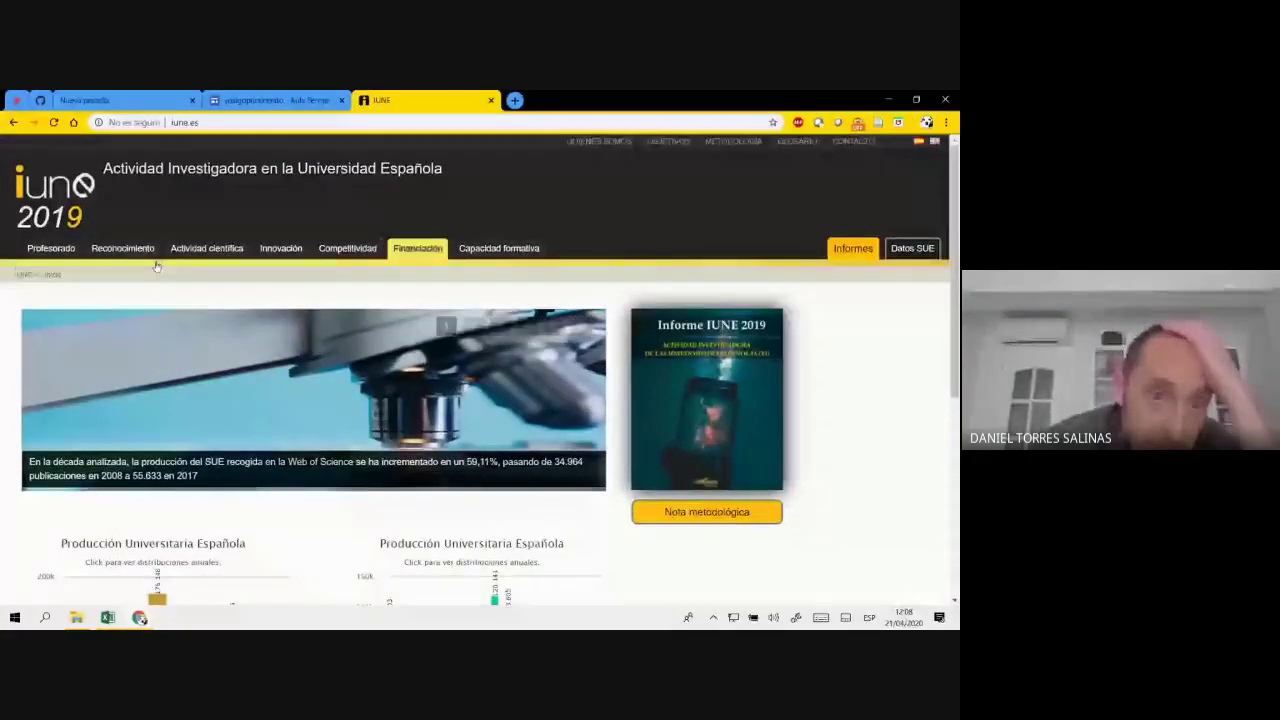
pyautogui.moveTo(193, 245)
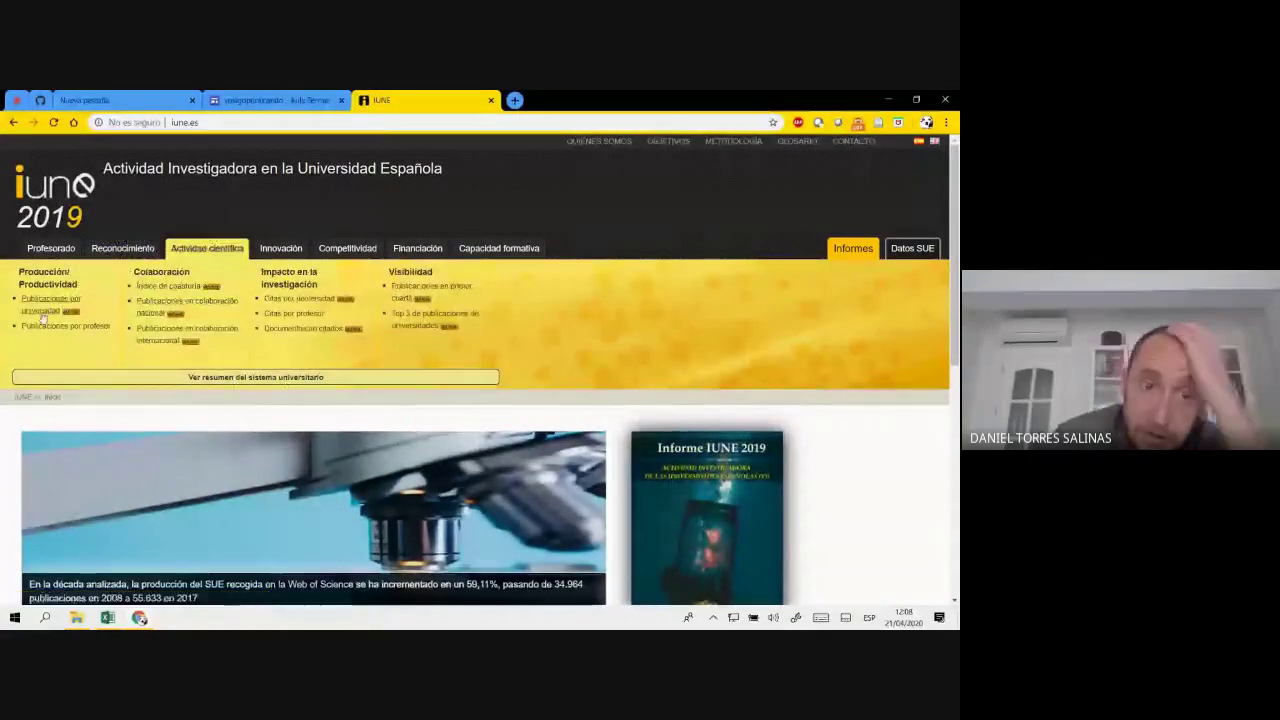
pyautogui.click(42, 312)
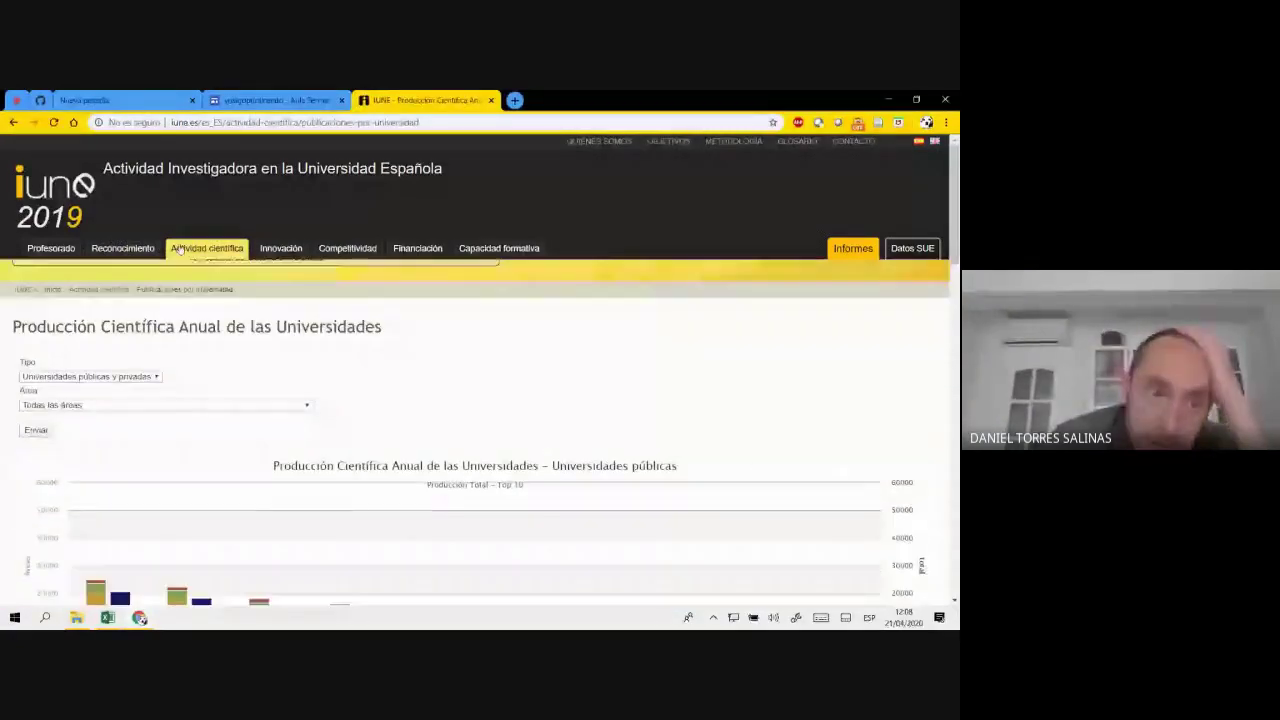
pyautogui.scroll(-2, 323, 287)
pyautogui.scroll(-6, 229, 184)
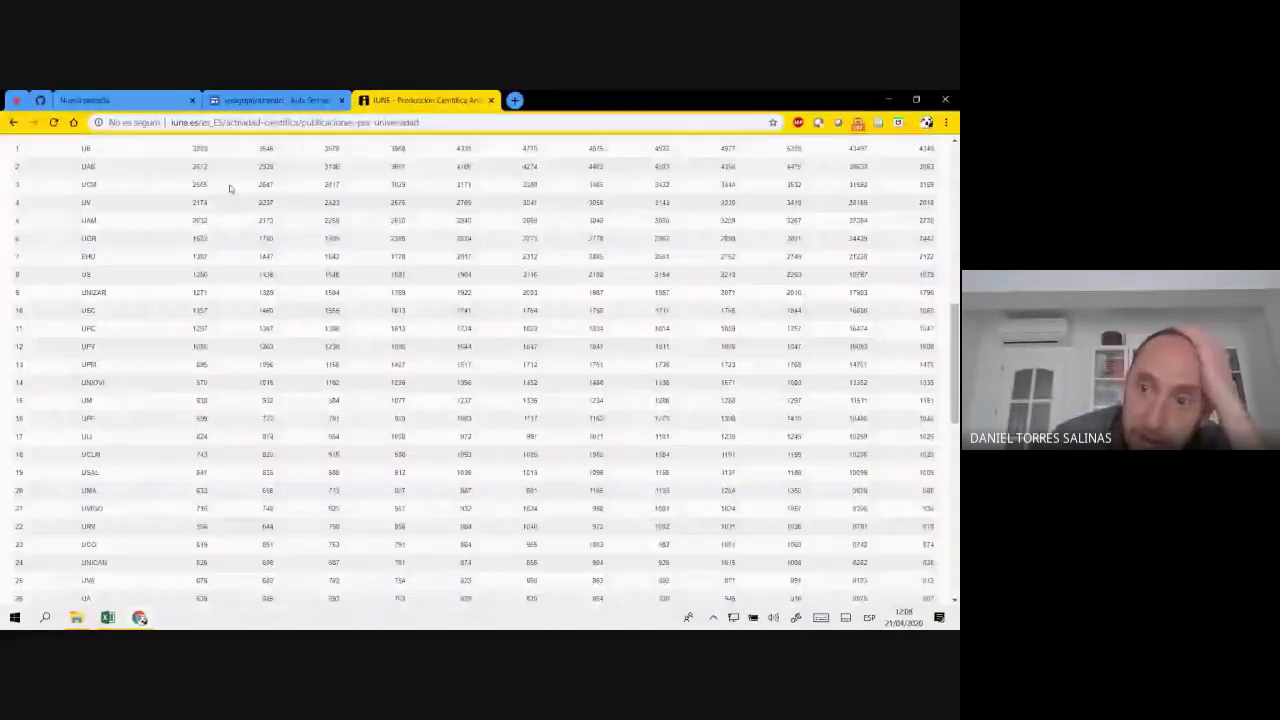
pyautogui.scroll(3, 793, 312)
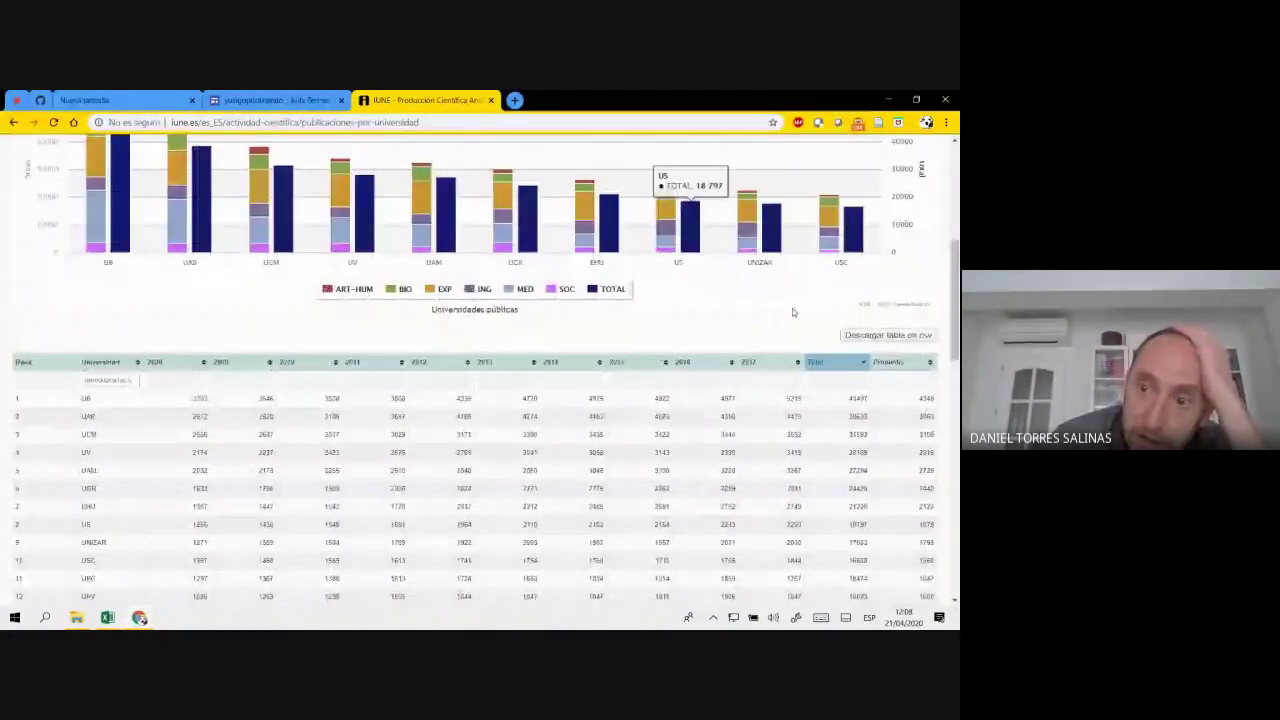
# - Download and save the table as CSV, then add blank sheet Hoja3 in Excel
pyautogui.click(886, 338)
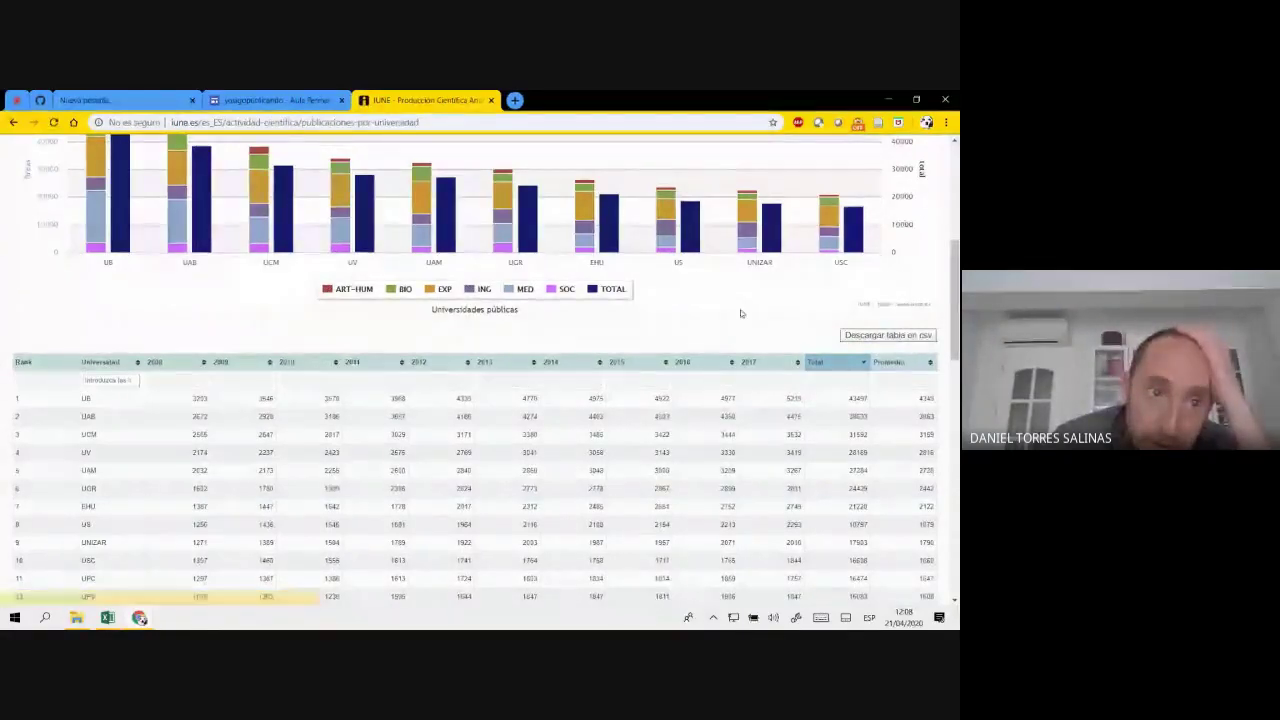
pyautogui.click(63, 121)
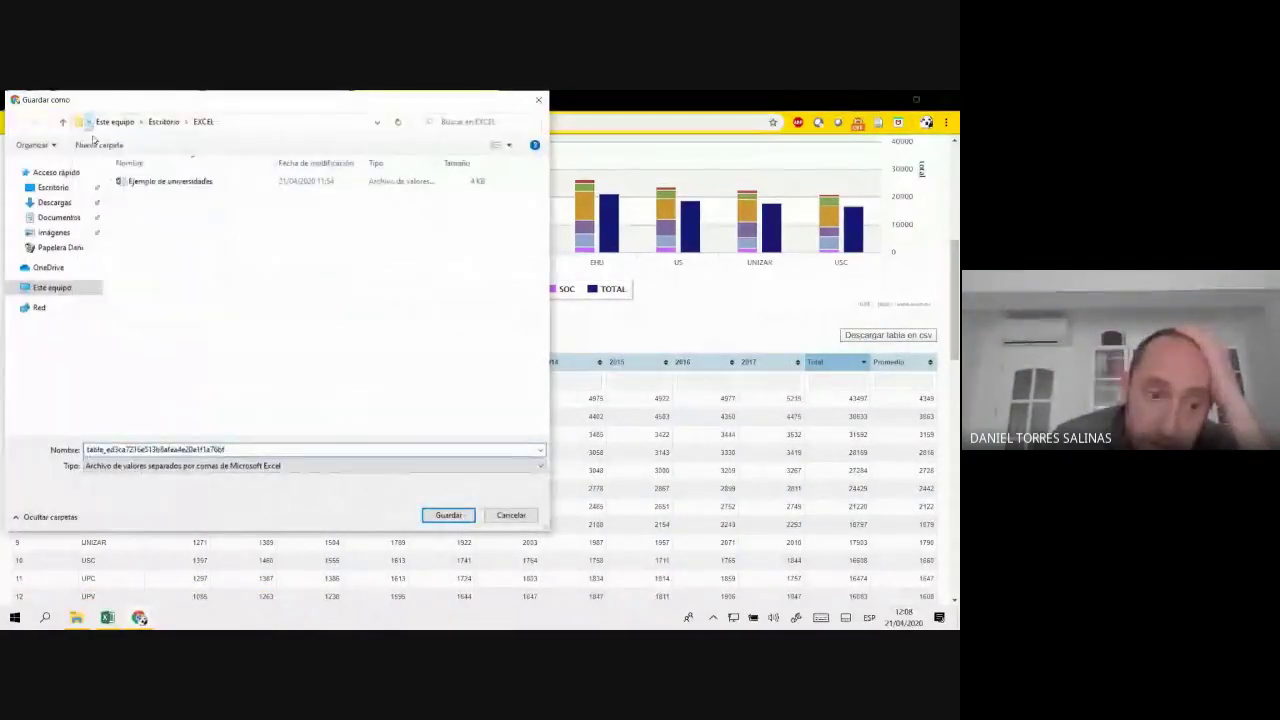
pyautogui.click(449, 515)
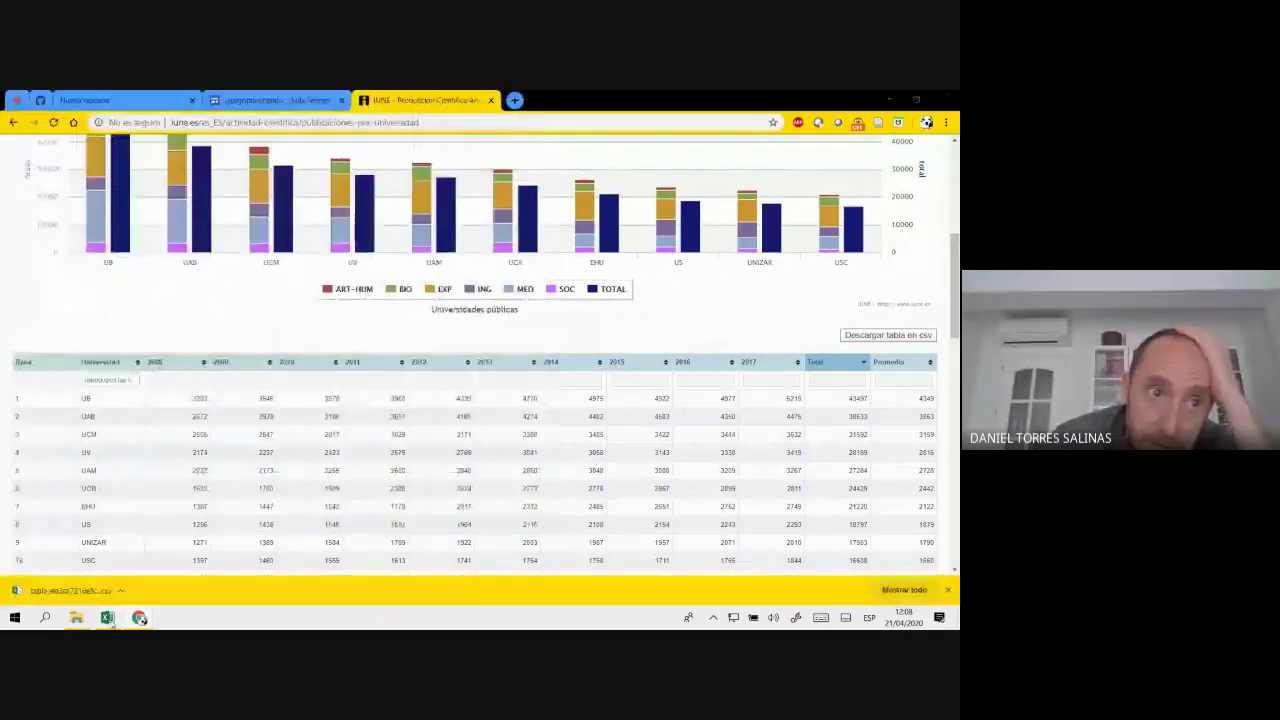
pyautogui.click(107, 617)
pyautogui.click(222, 584)
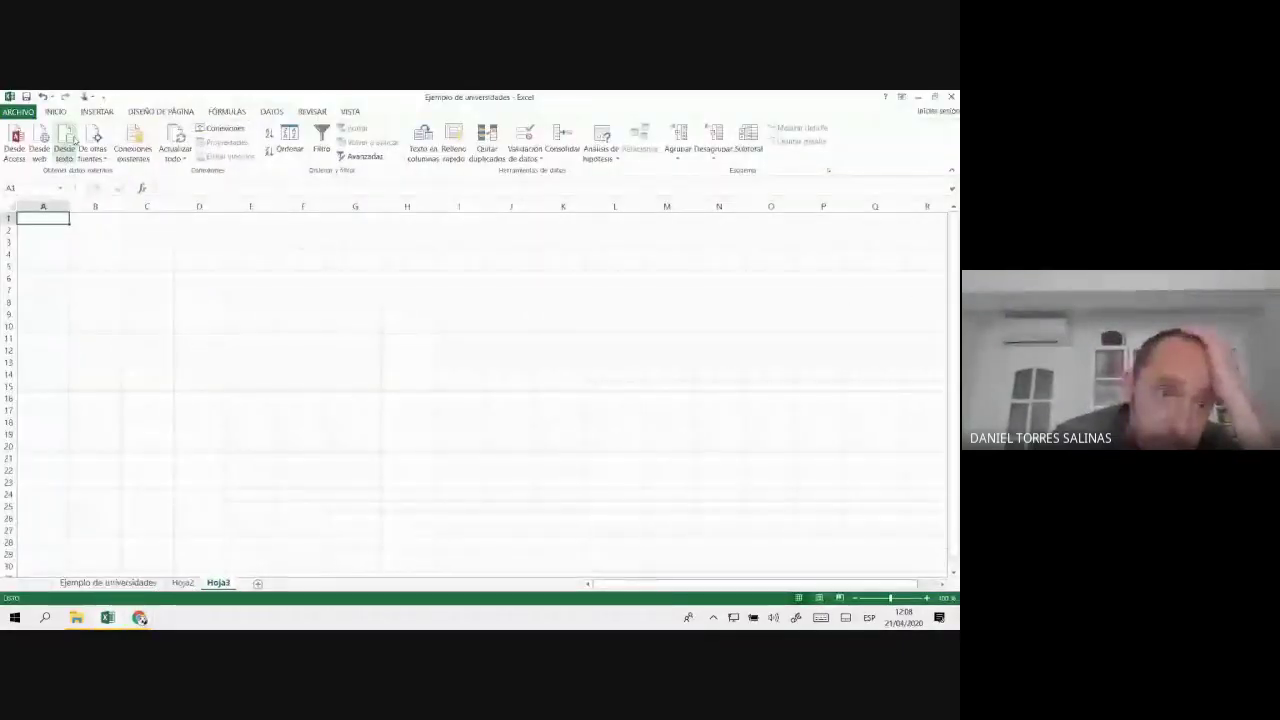
# - Import the downloaded file via Desde texto, delimited by ';' instead of tabs, into Hoja3 at $A$1
pyautogui.click(64, 148)
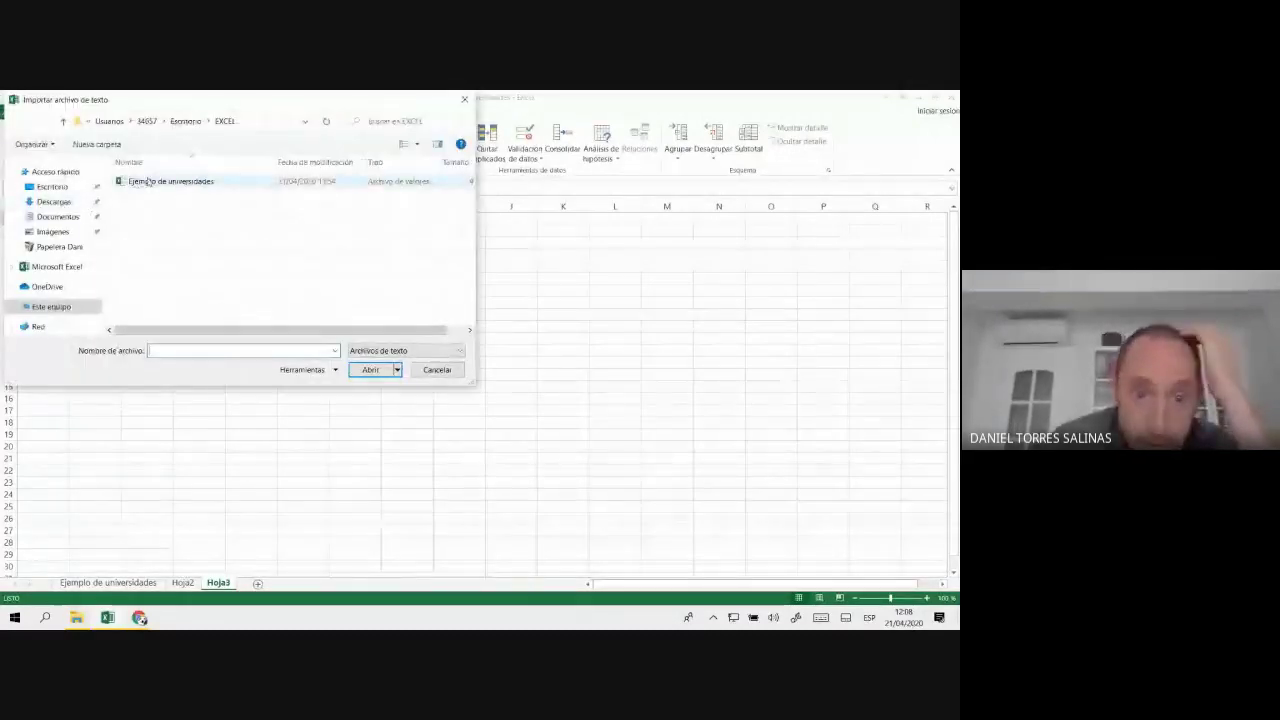
pyautogui.click(147, 181)
pyautogui.click(370, 369)
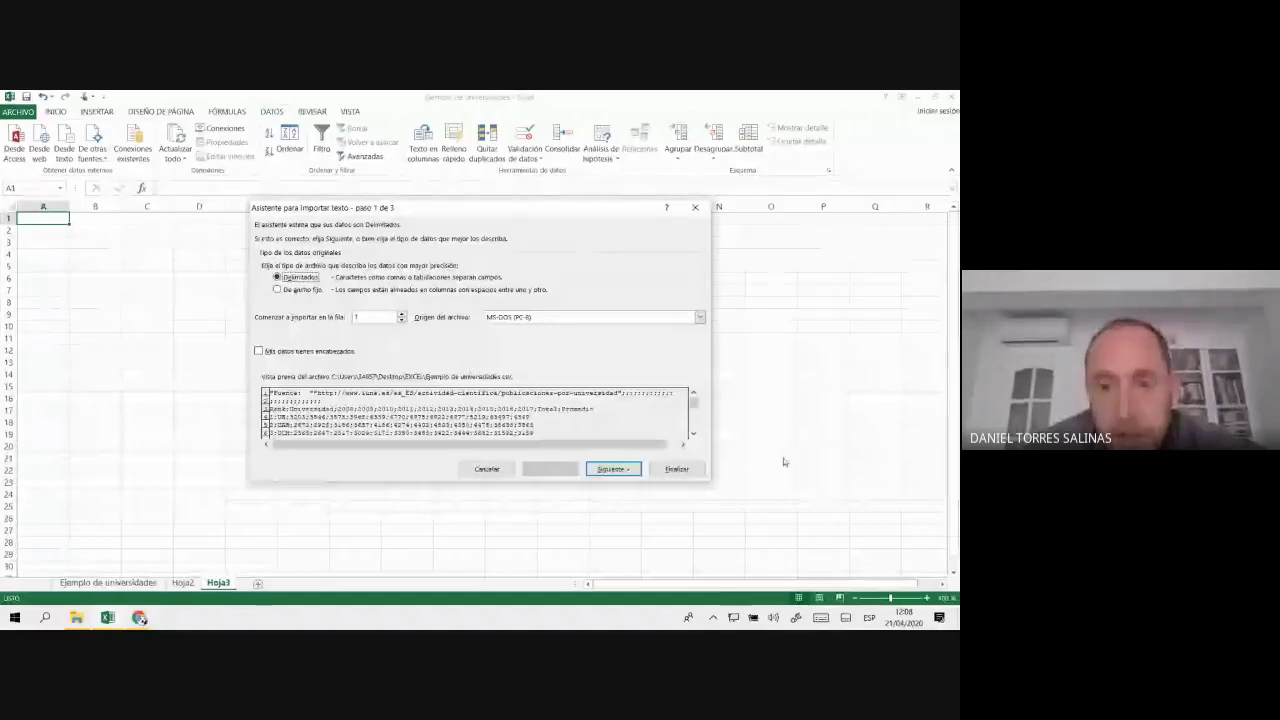
pyautogui.click(627, 469)
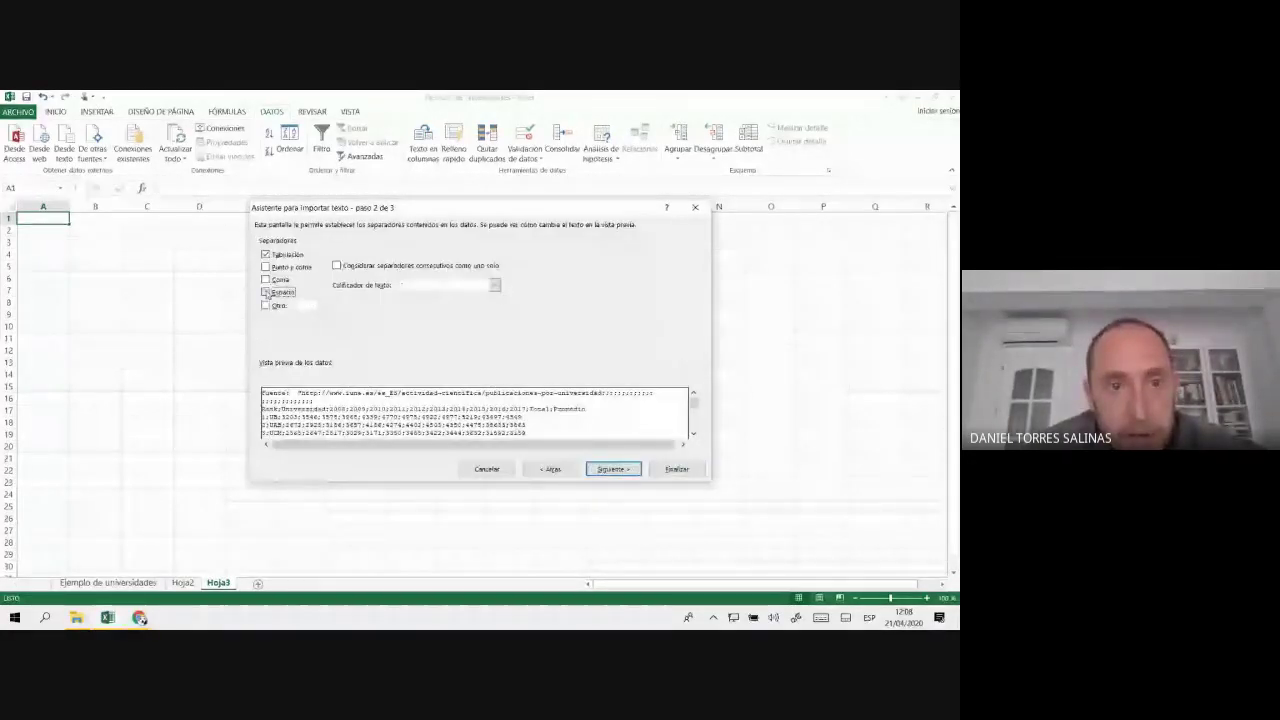
pyautogui.click(265, 255)
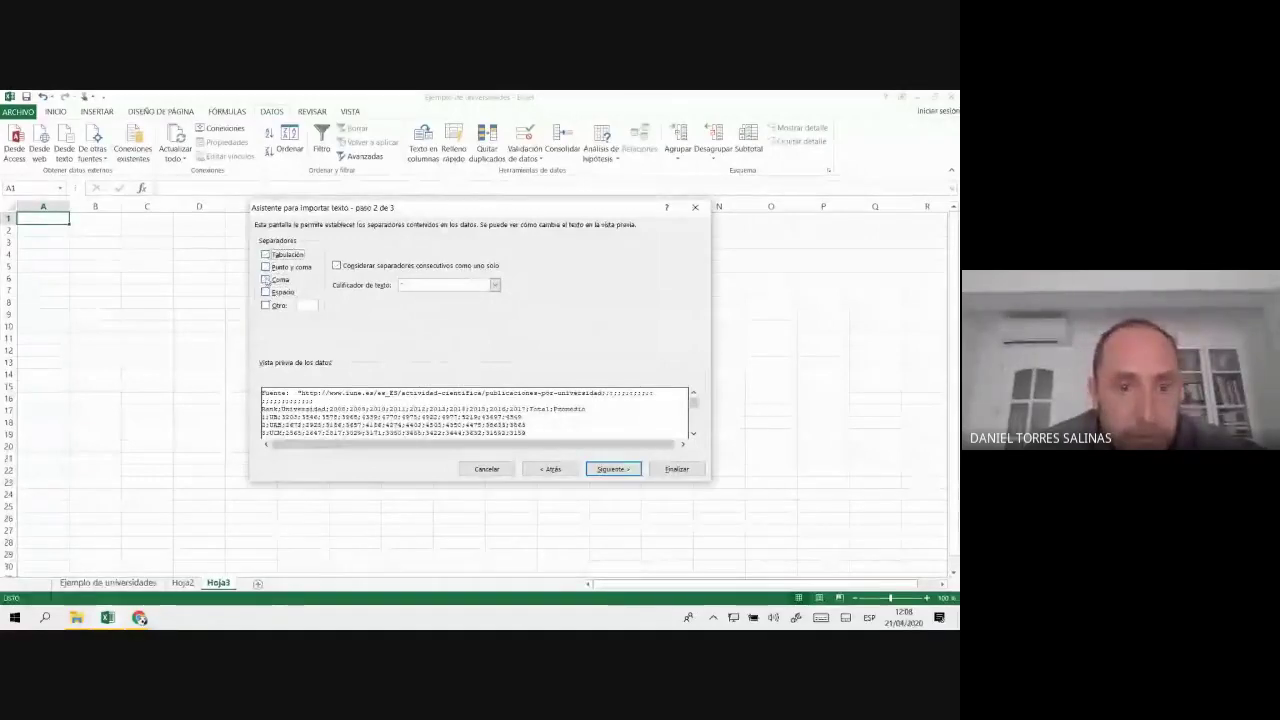
pyautogui.click(265, 292)
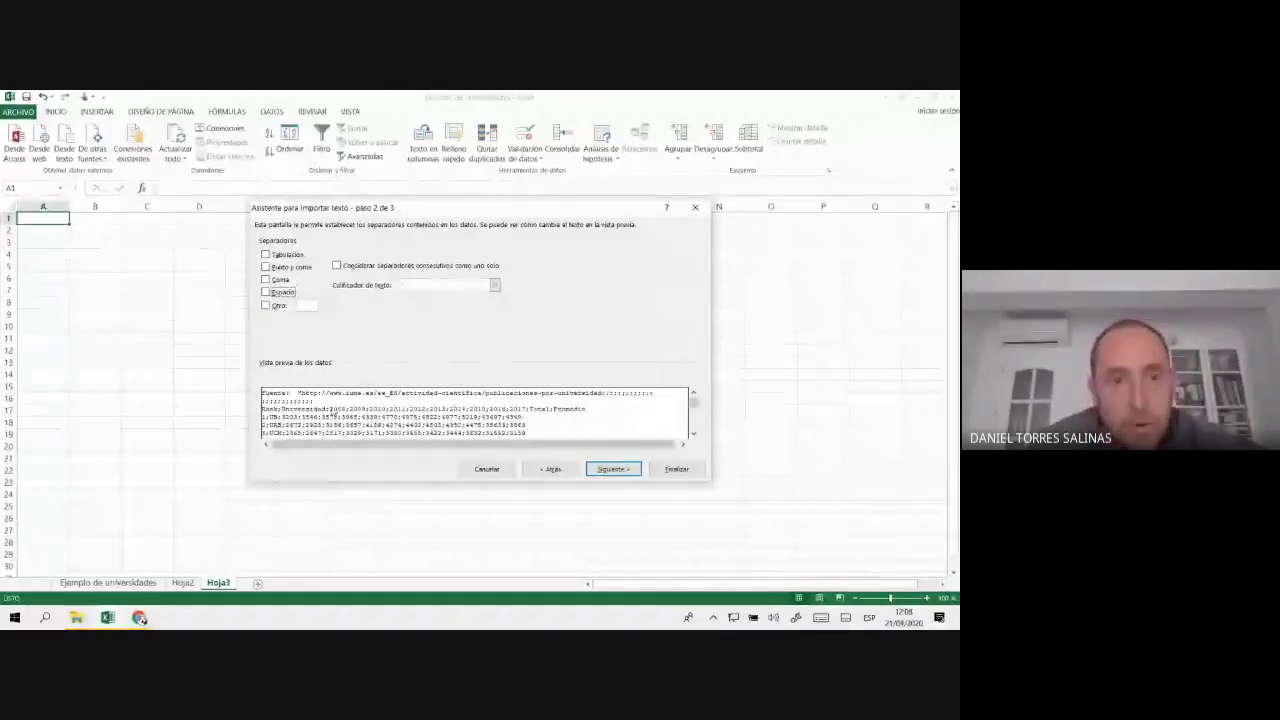
pyautogui.click(277, 309)
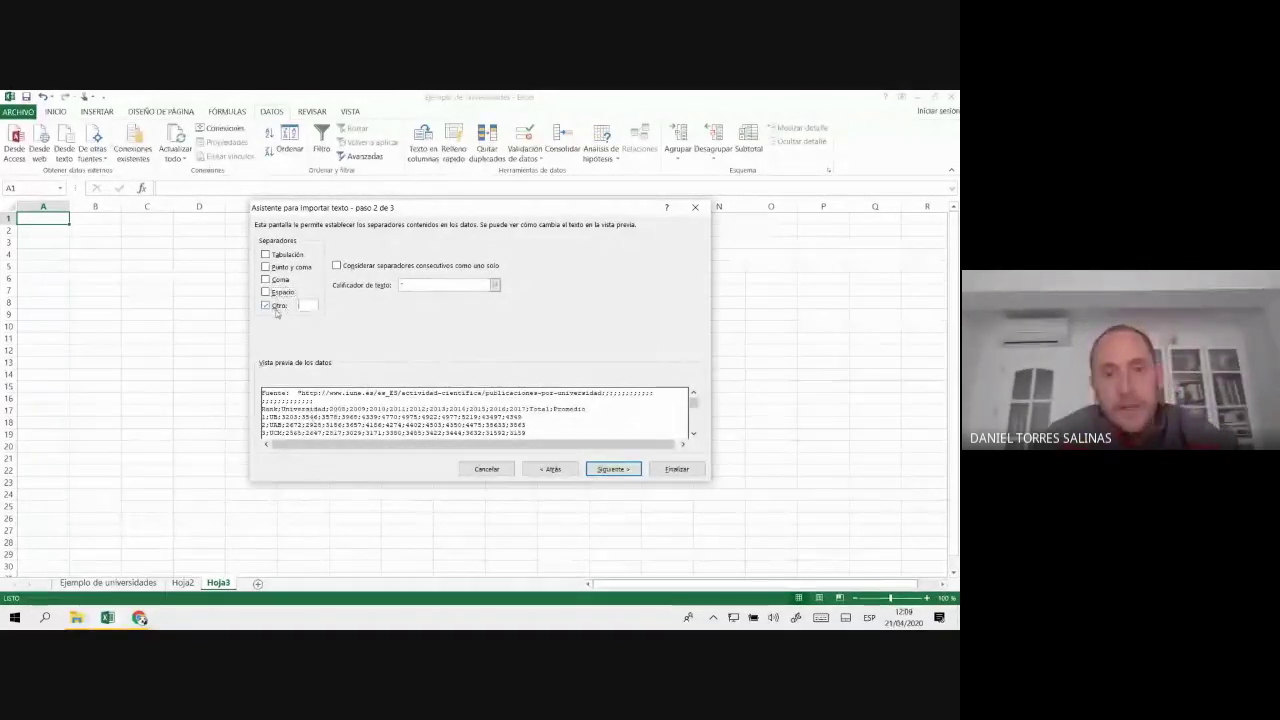
pyautogui.write(';')
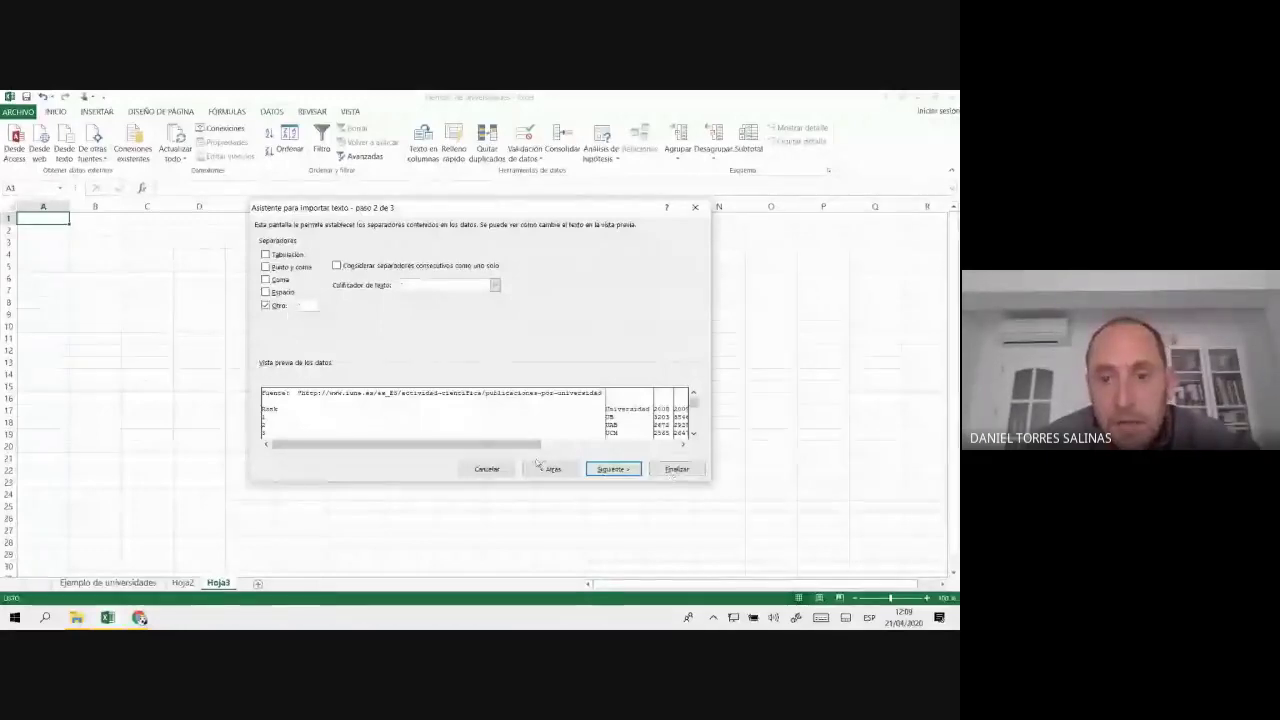
pyautogui.moveTo(530, 444); pyautogui.dragTo(670, 444)
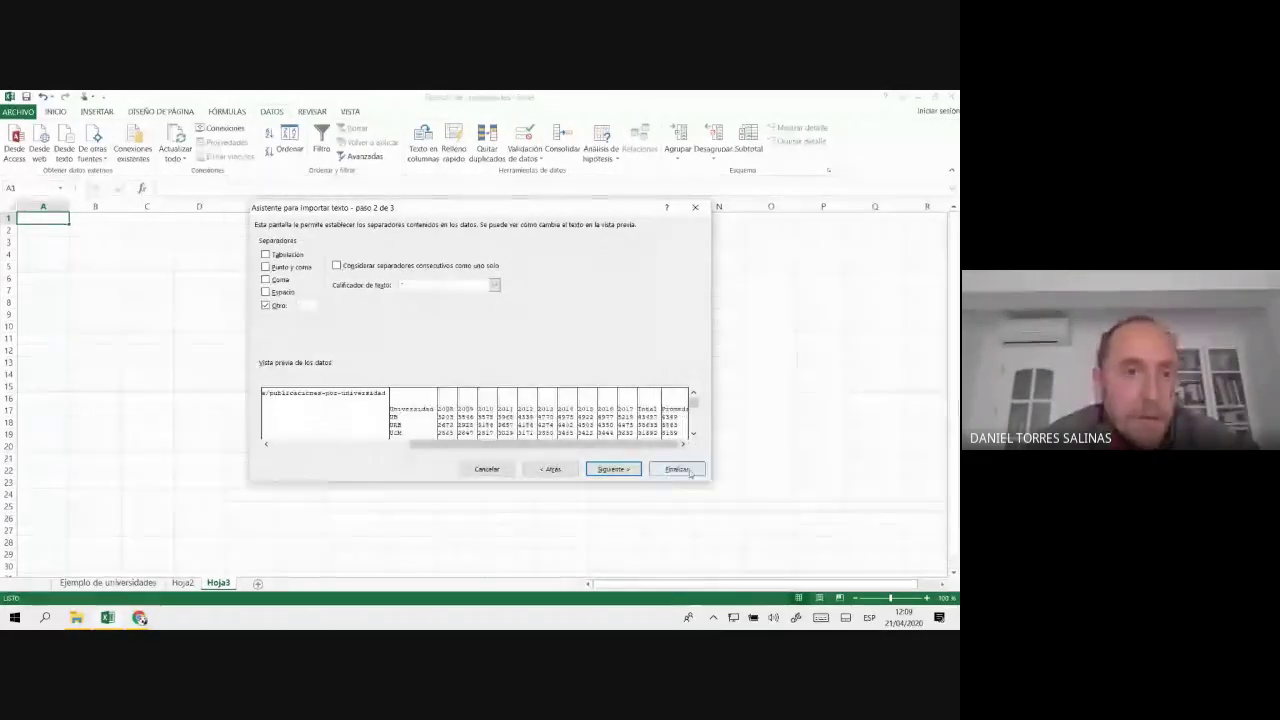
pyautogui.click(689, 472)
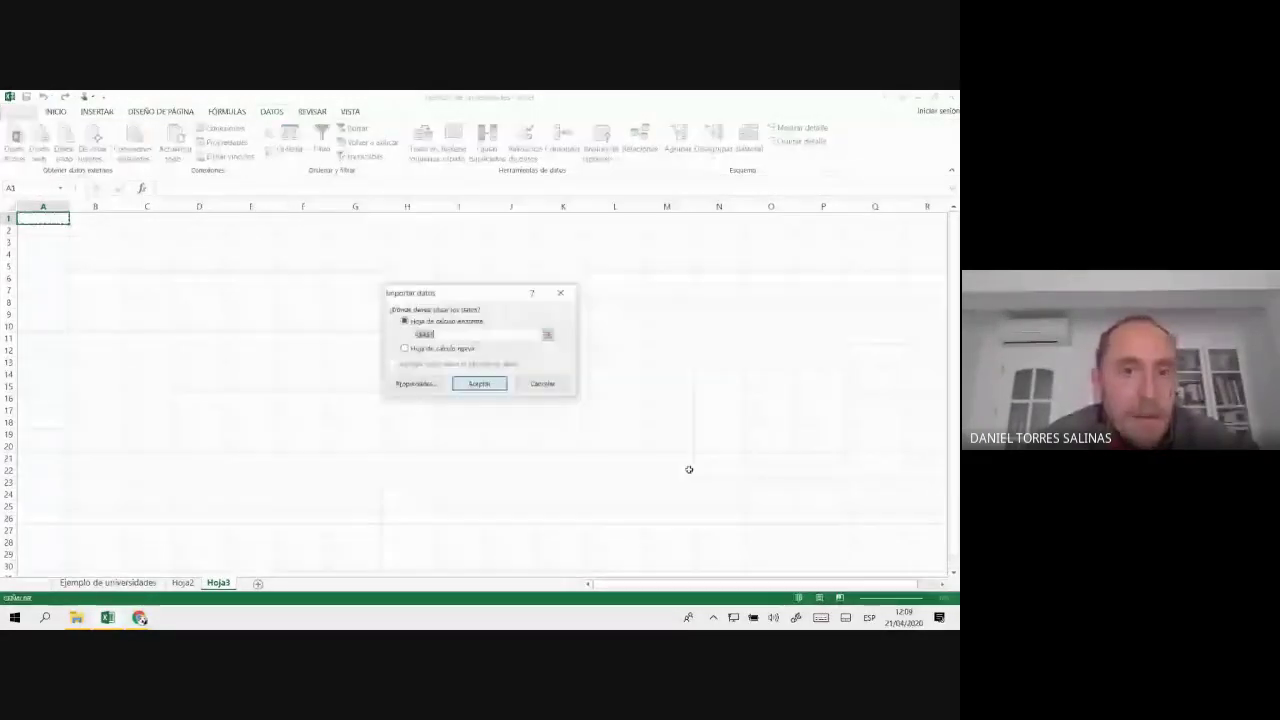
pyautogui.click(480, 388)
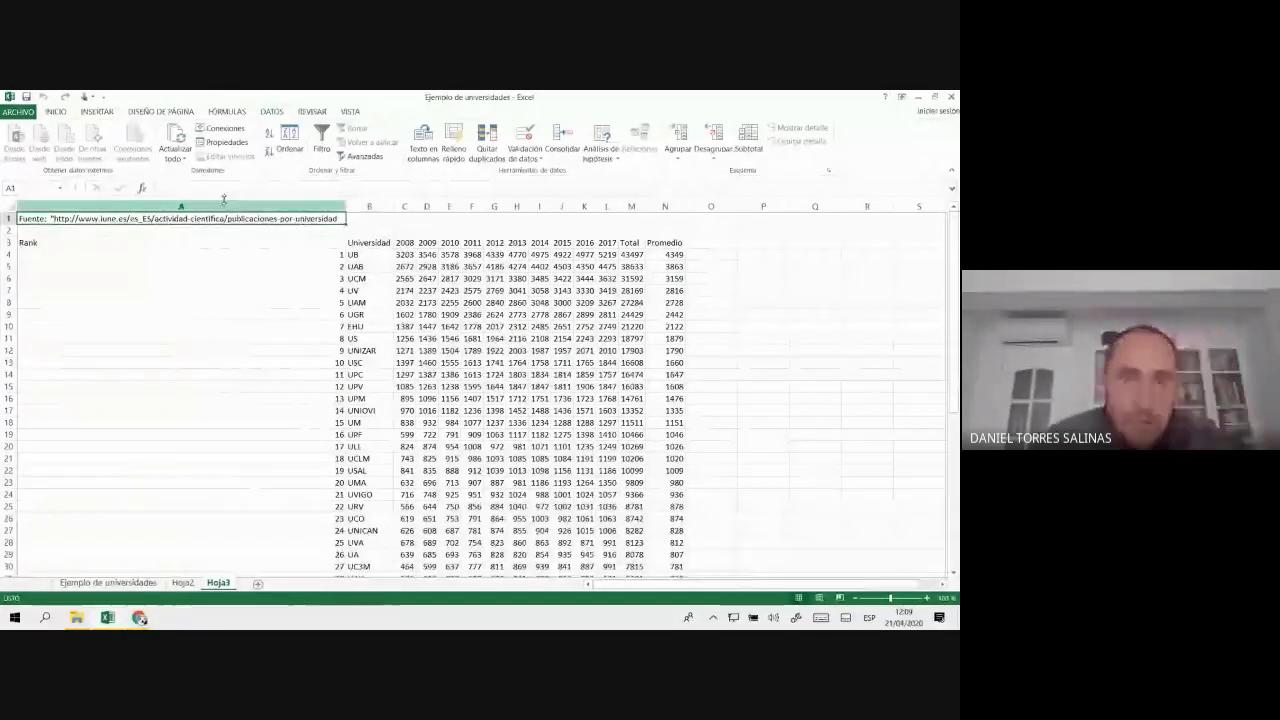
# - Select column A and open cell A1's source text for editing
pyautogui.click(187, 207)
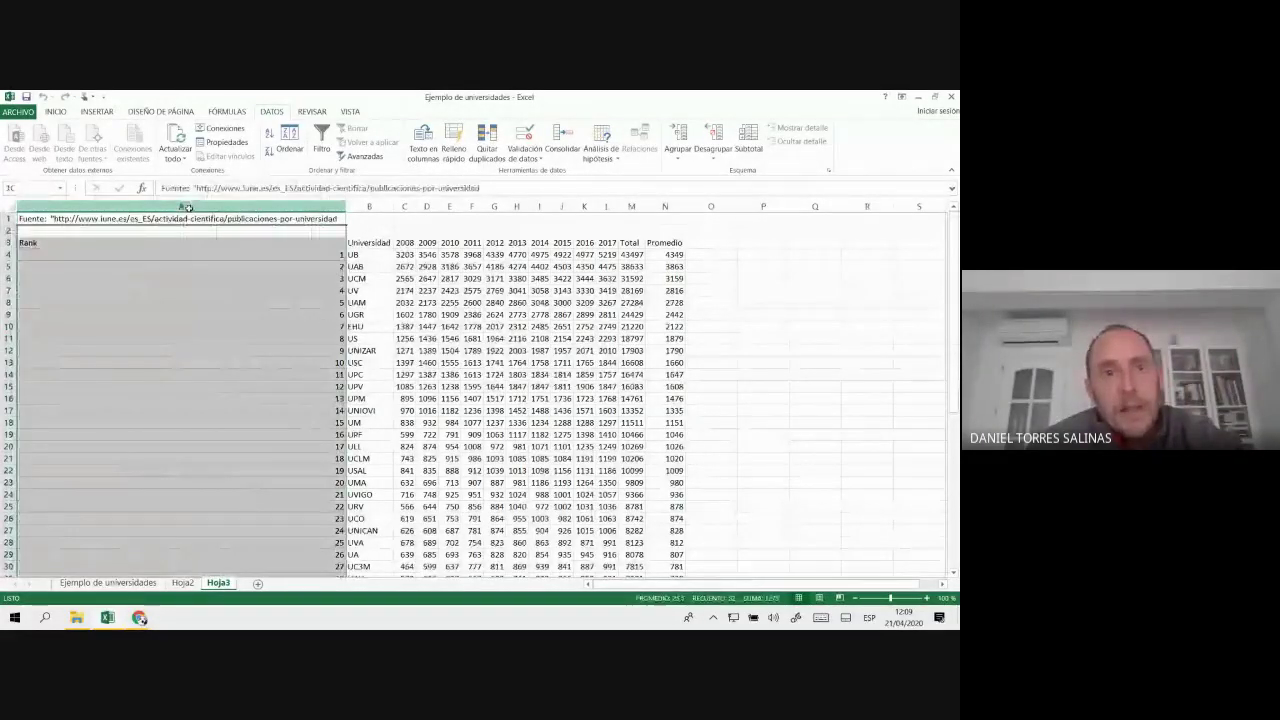
pyautogui.click(180, 218)
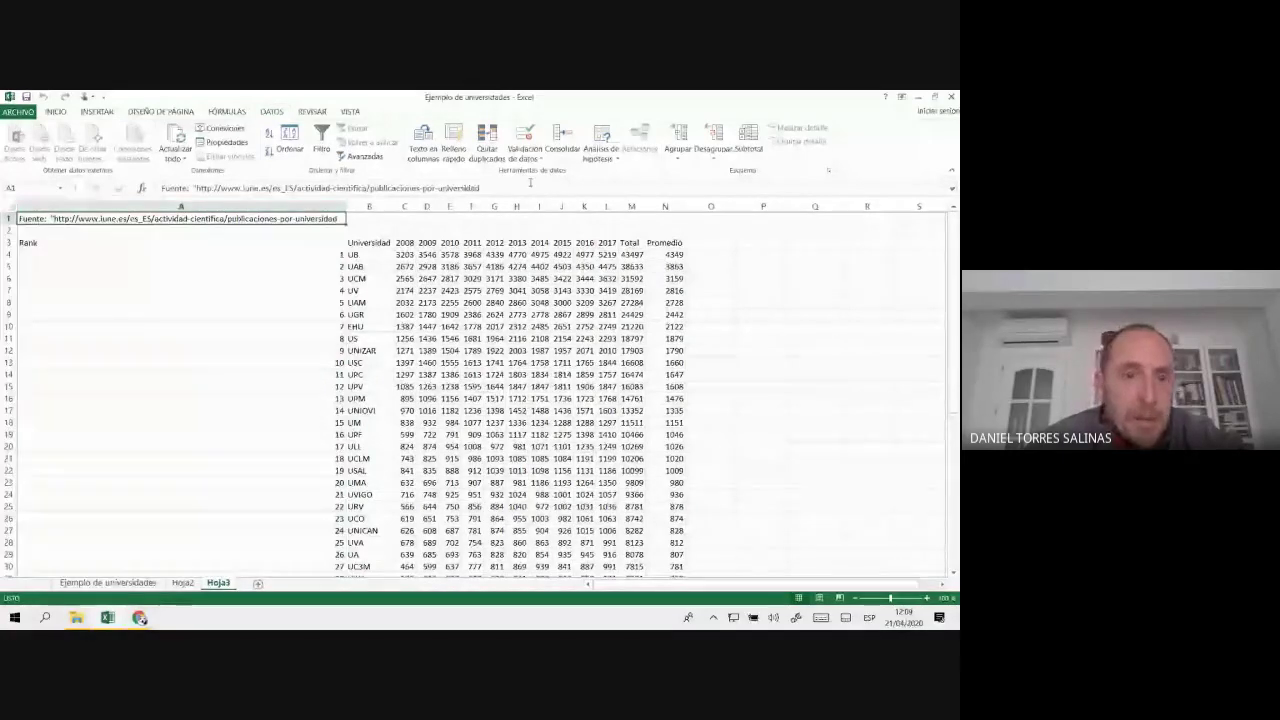
pyautogui.click(196, 188)
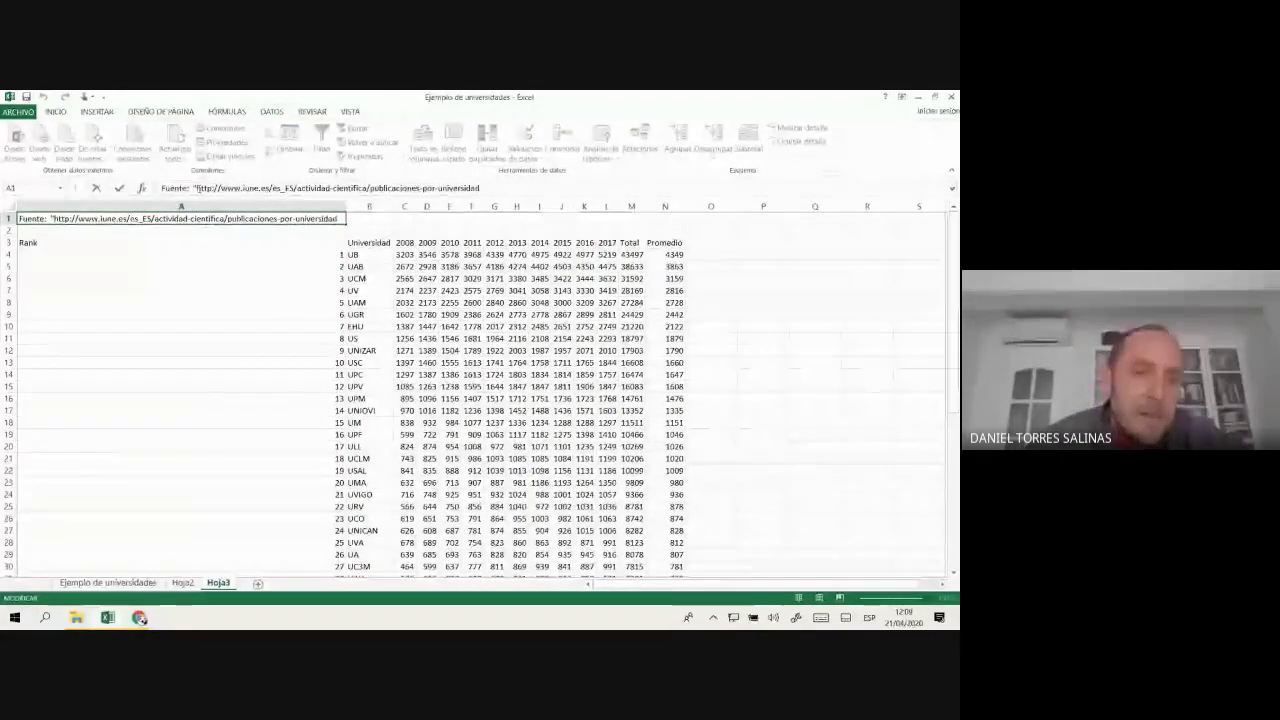
# - Look at the IUNE publications page in Chrome, then switch to the empty Hoja2 sheet
pyautogui.click(157, 622)
pyautogui.moveTo(153, 622)
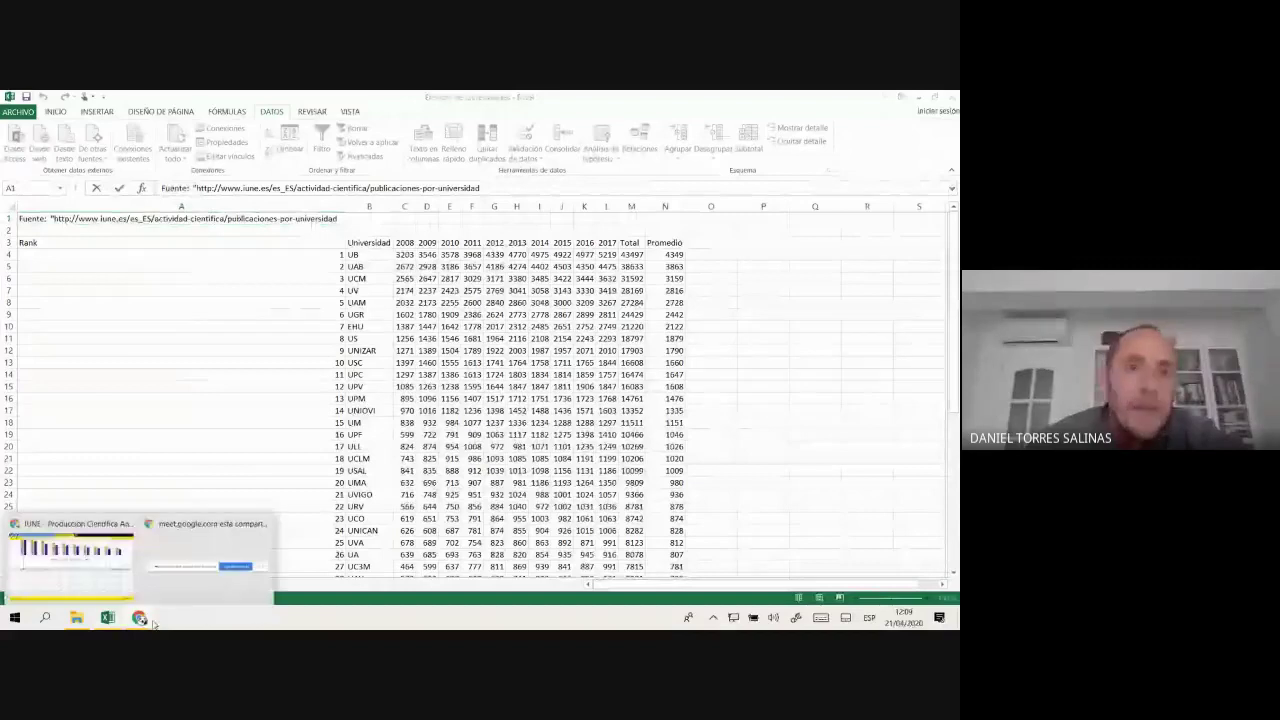
pyautogui.click(72, 580)
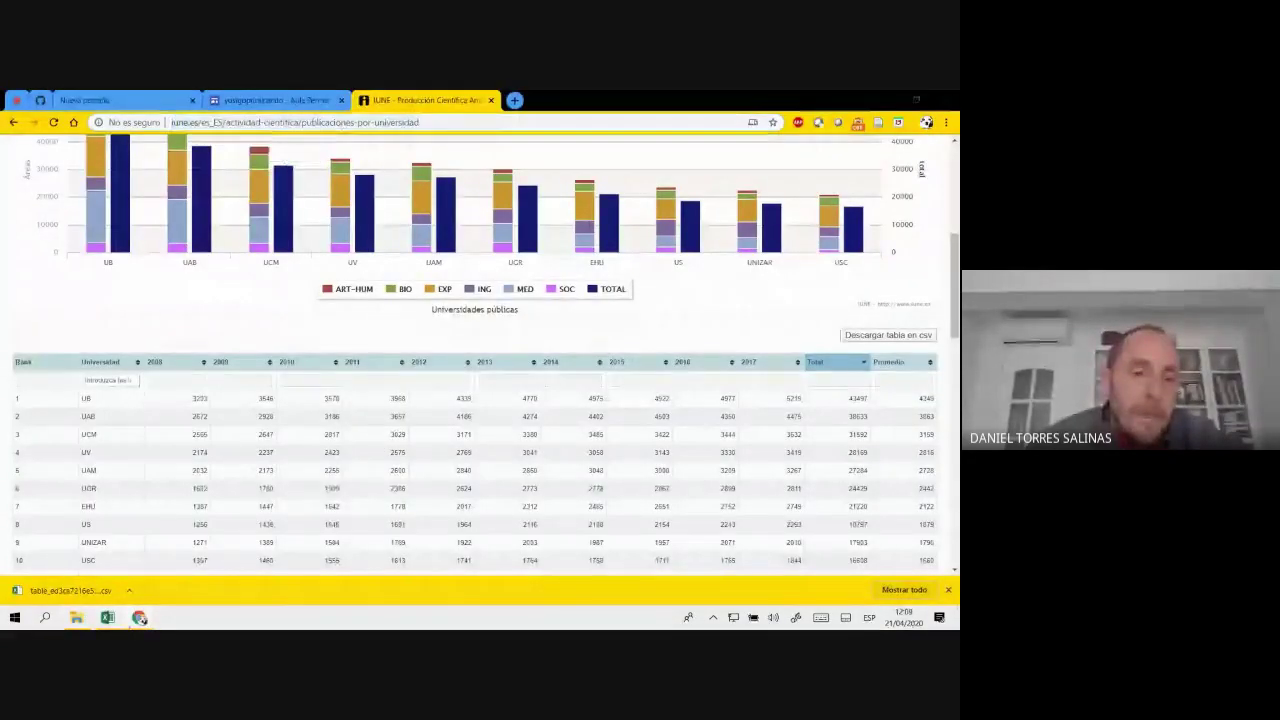
pyautogui.moveTo(139, 617)
pyautogui.click(101, 596)
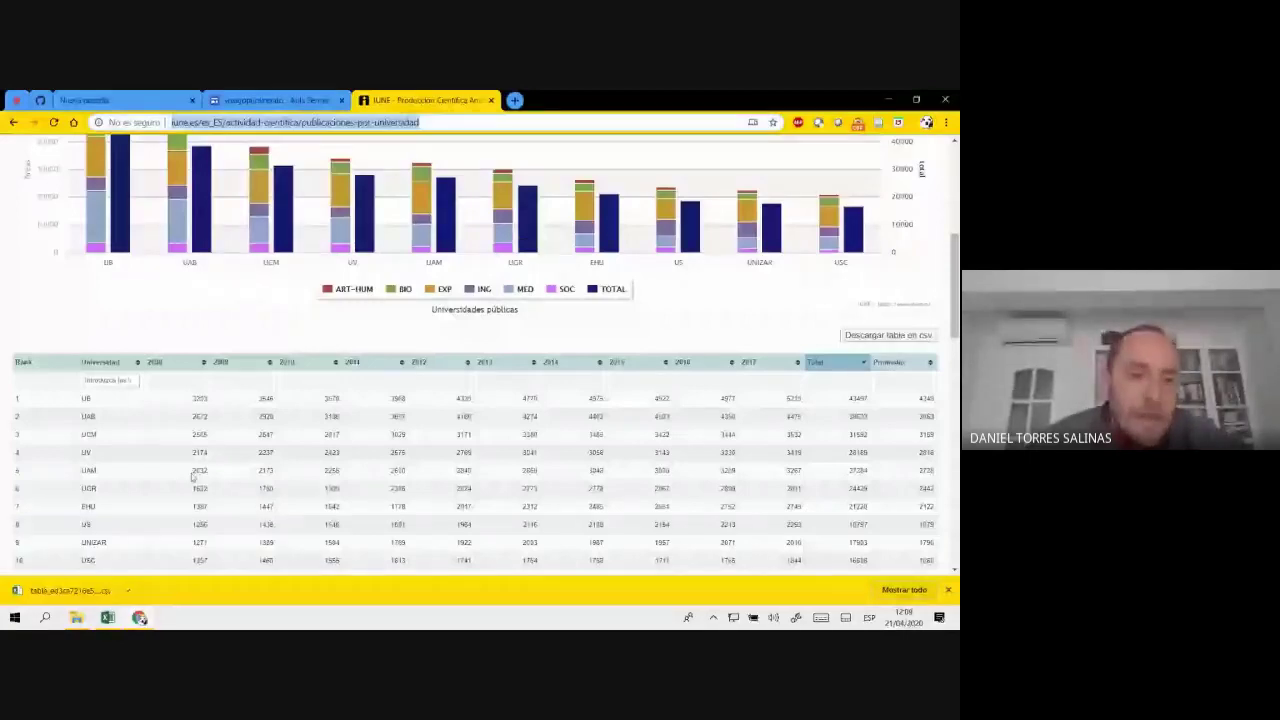
pyautogui.hotkey('alt', 'Tab')
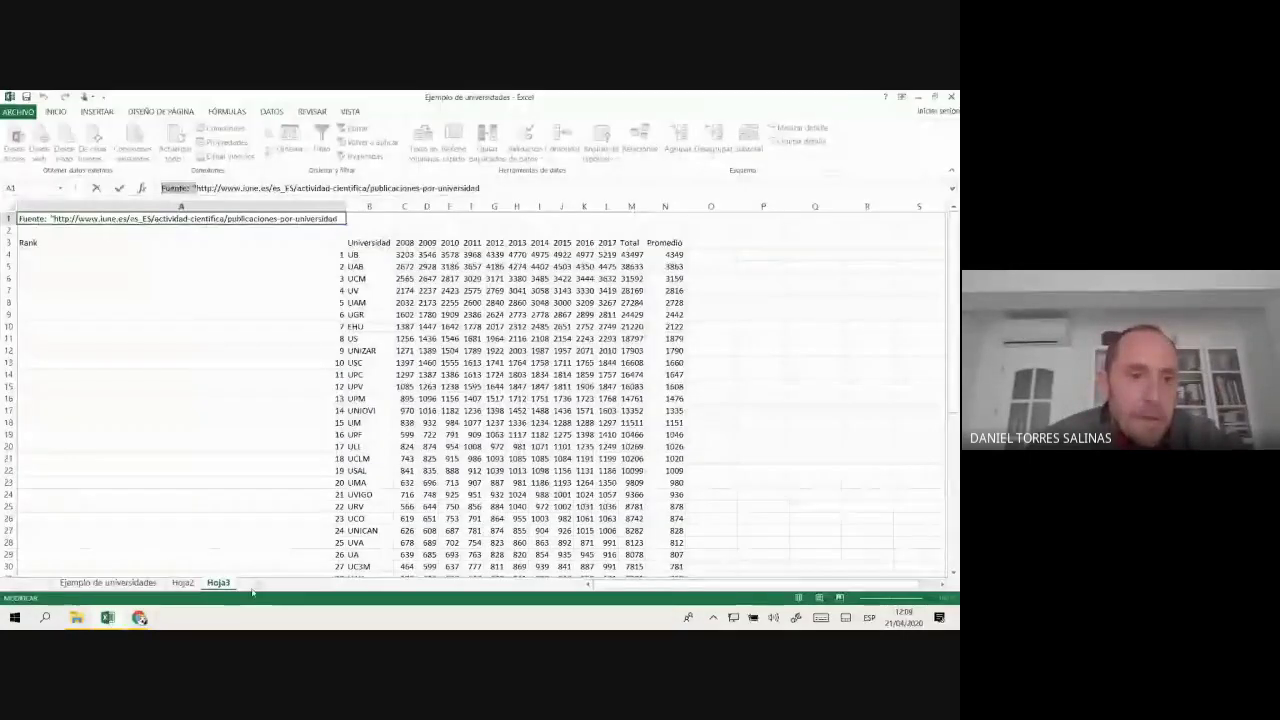
pyautogui.click(182, 584)
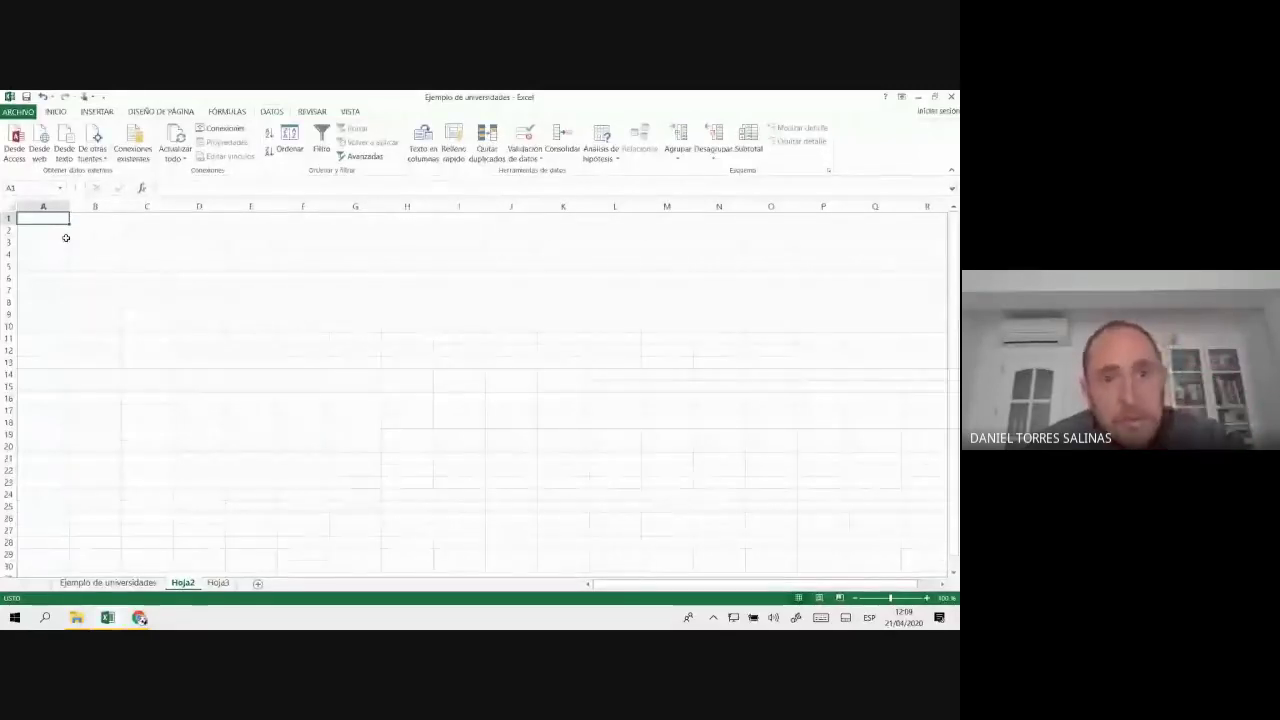
# - Start a Desde web query, dismiss the script error and clear the old address
pyautogui.click(40, 148)
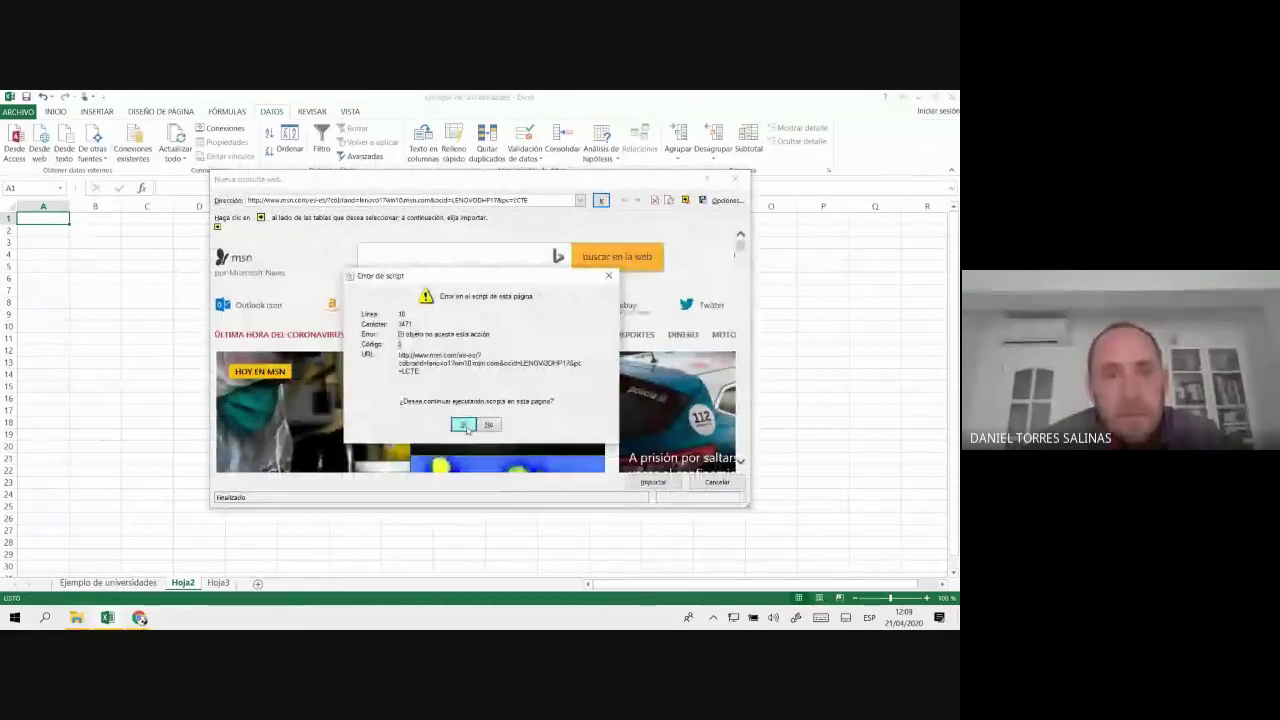
pyautogui.click(463, 425)
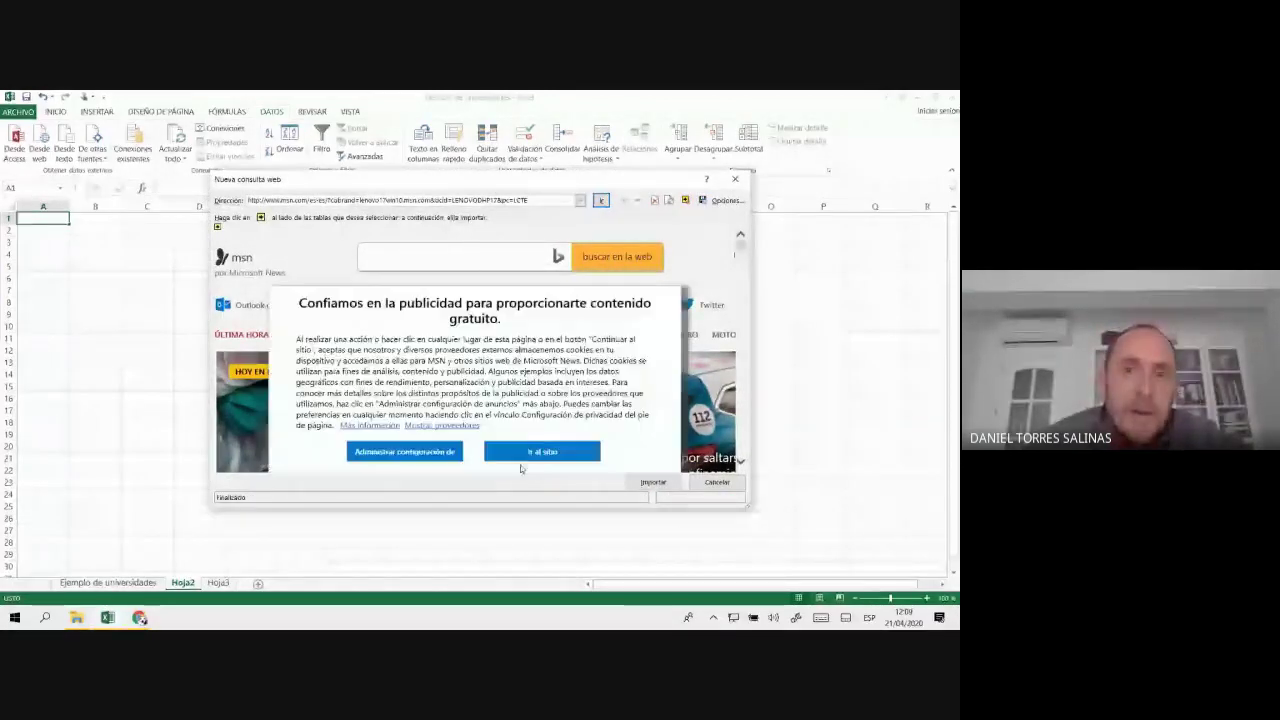
pyautogui.doubleClick(462, 200)
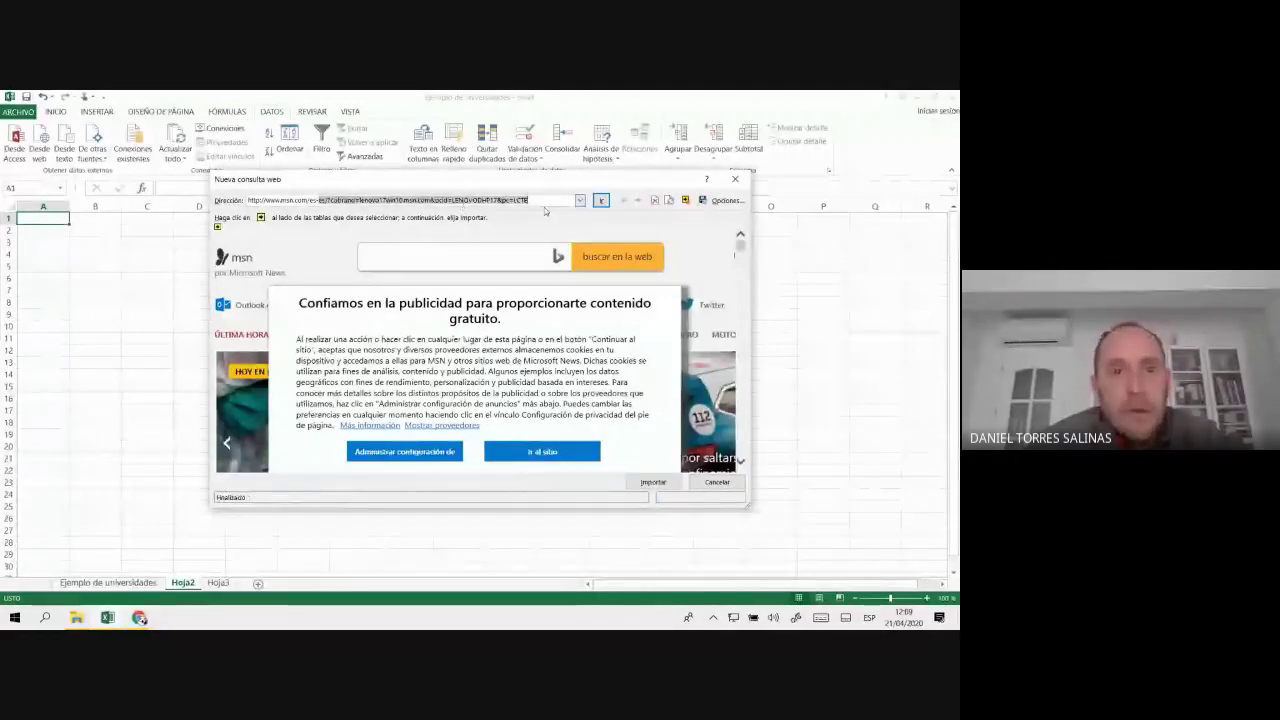
pyautogui.click(321, 201)
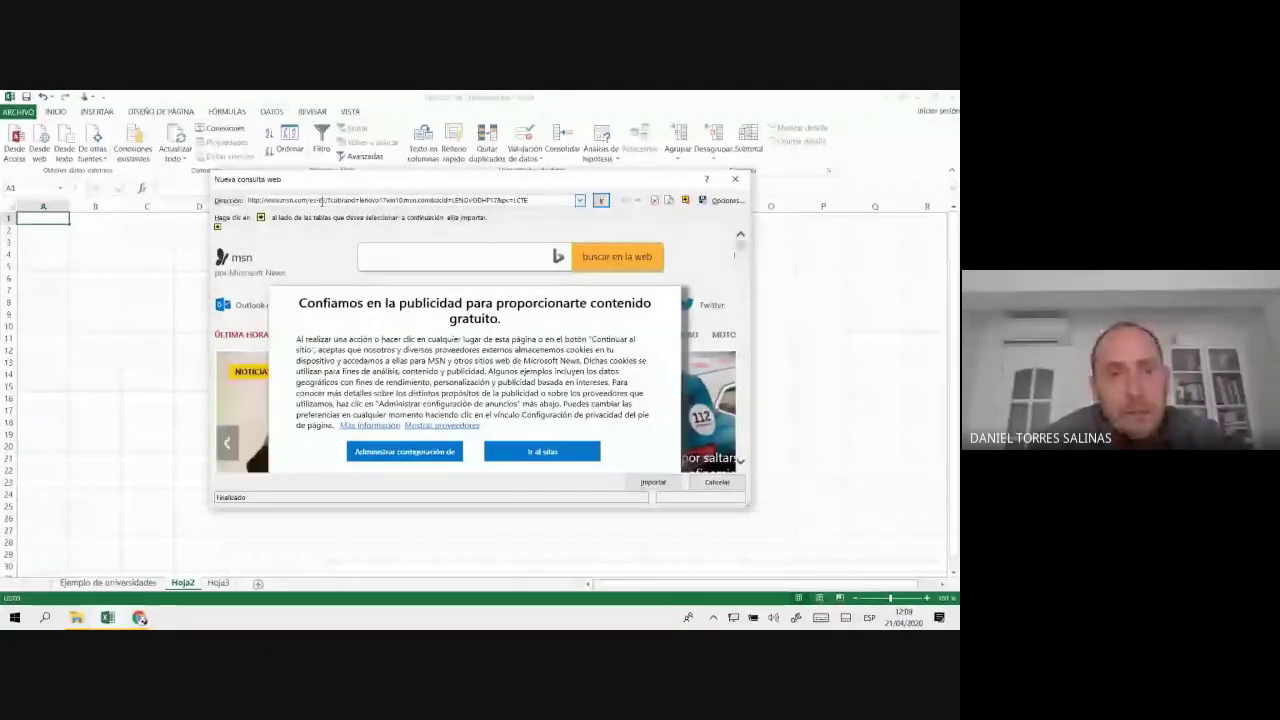
pyautogui.hotkey('shift', 'Home')
pyautogui.press('BackSpace')
pyautogui.press('Delete')
pyautogui.press('Delete')
pyautogui.press('Delete')
pyautogui.press('Delete')
pyautogui.press('Delete')
pyautogui.press('Delete')
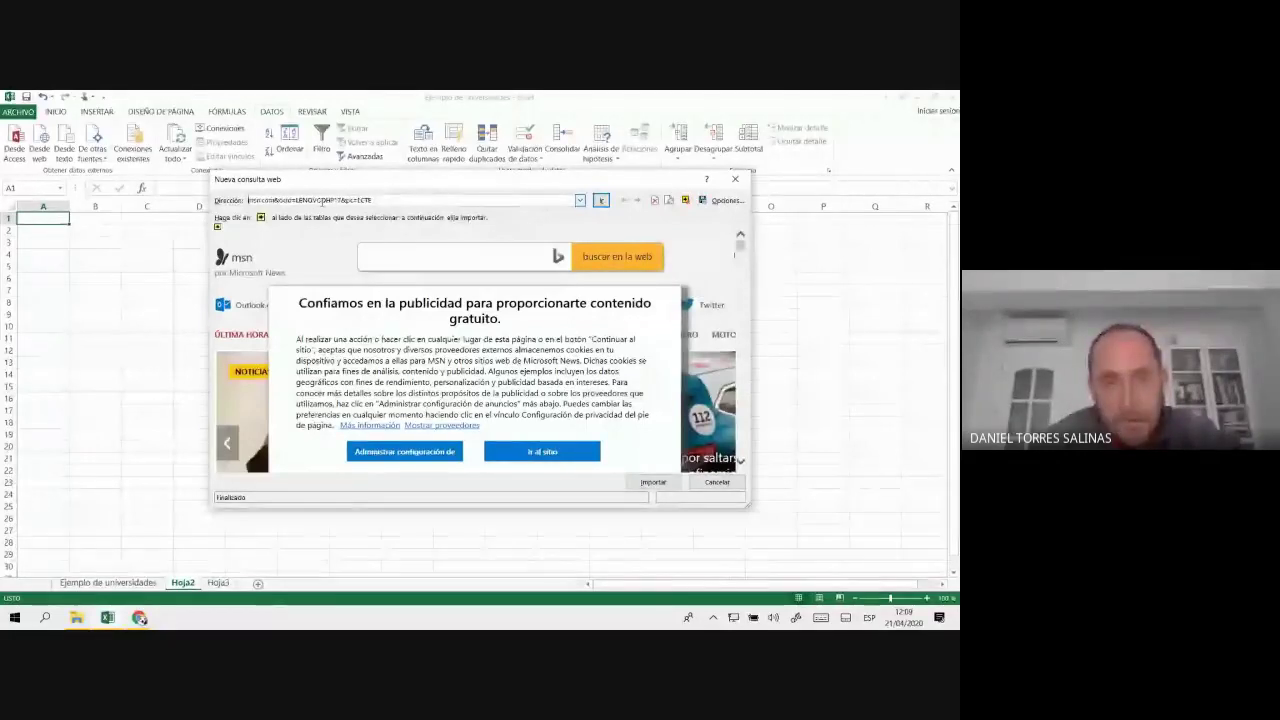
pyautogui.press('Delete')
pyautogui.press('Delete')
pyautogui.press('Delete')
pyautogui.press('Delete')
pyautogui.press('Delete')
pyautogui.press('Delete')
pyautogui.press('Delete')
pyautogui.press('Delete')
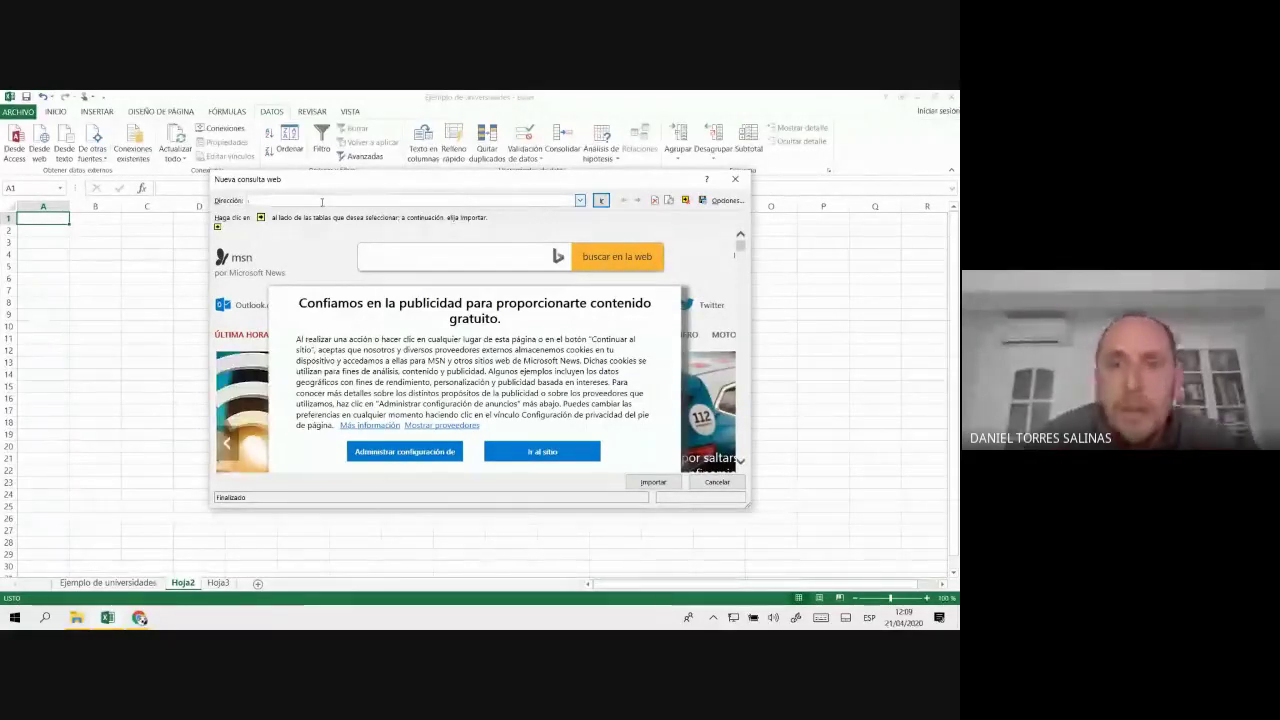
# - Load the pasted IUNE publications-by-university URL and import it into the existing Hoja2 sheet
pyautogui.write('http://www.iune.es/es_ES/actividad-cientifica/publicaciones-por-universidad')
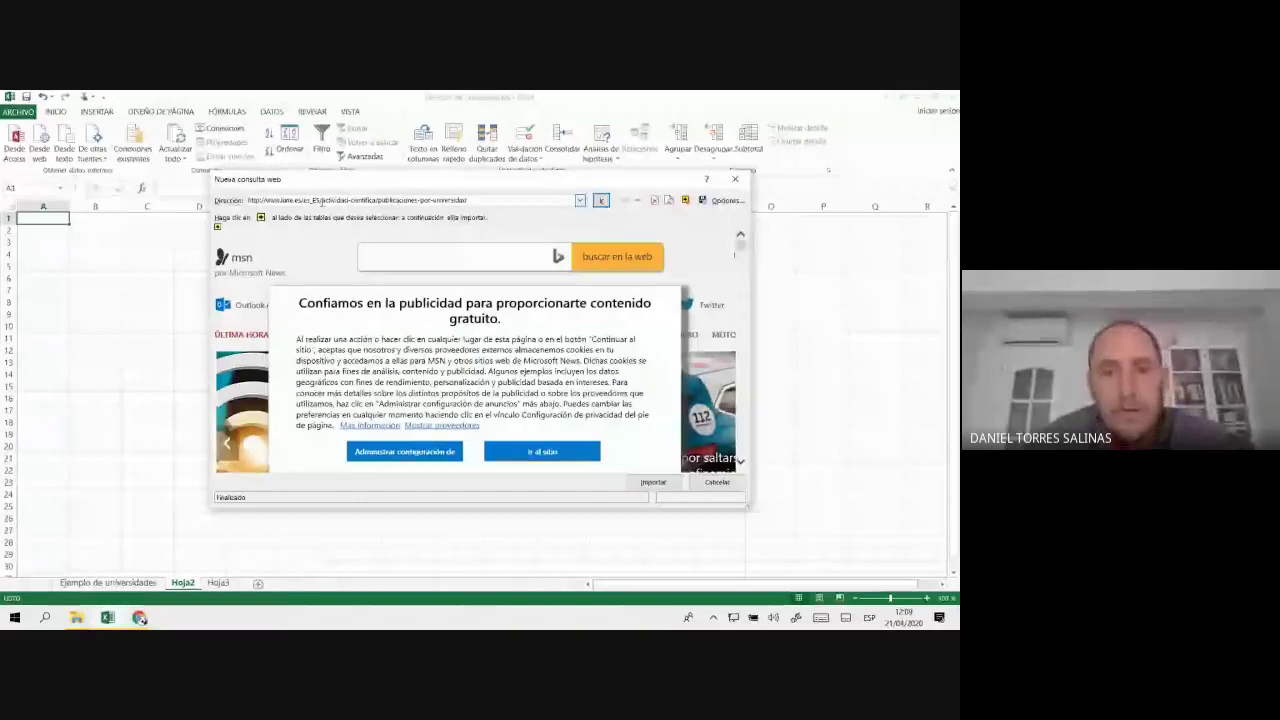
pyautogui.press('Return')
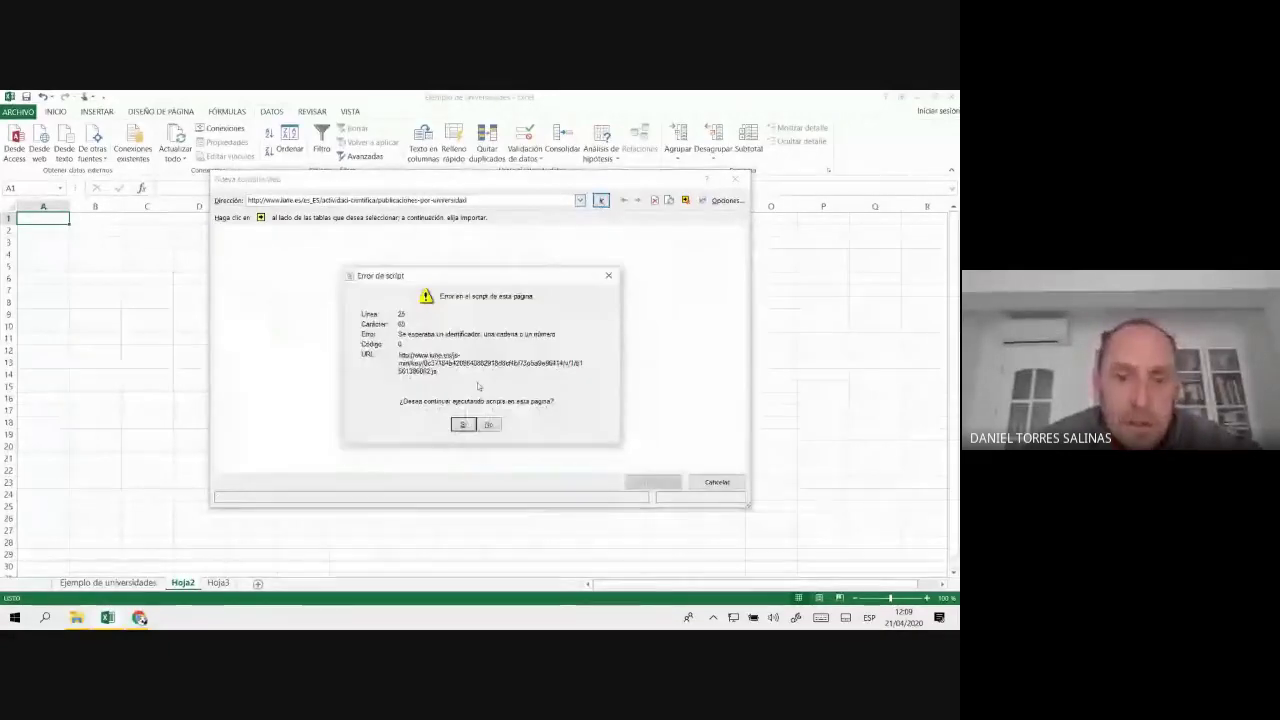
pyautogui.click(462, 425)
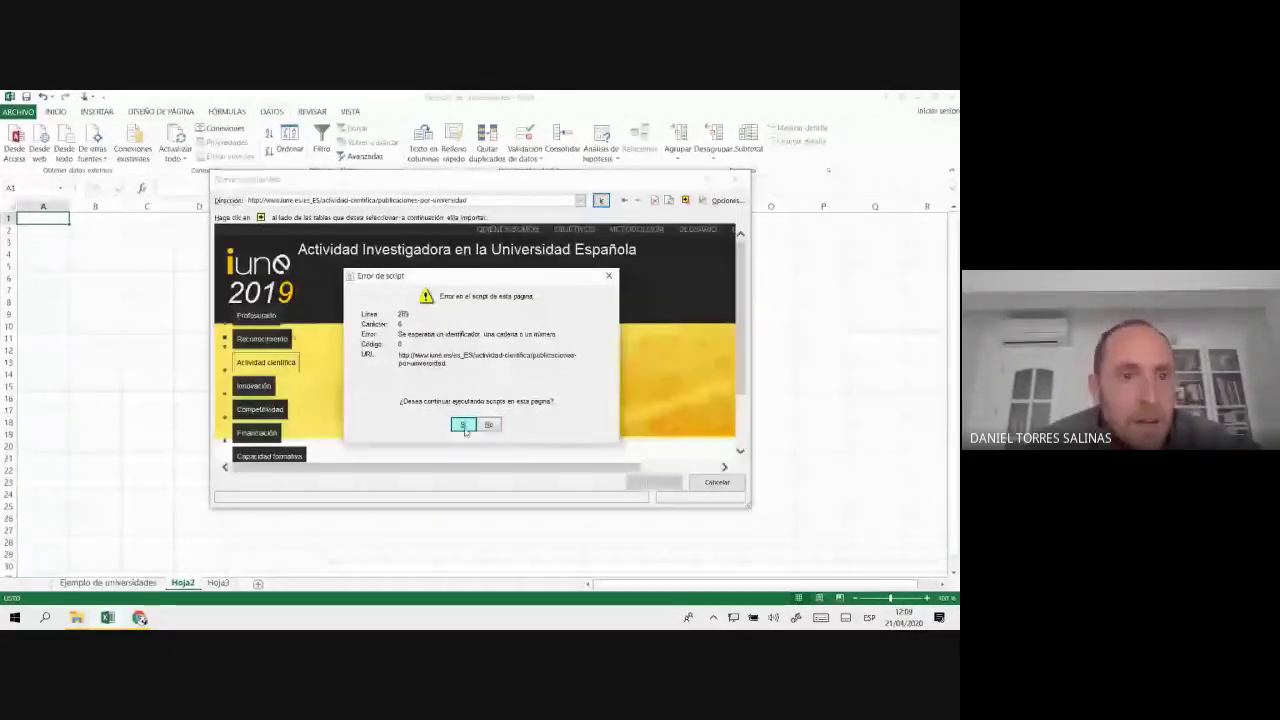
pyautogui.click(464, 427)
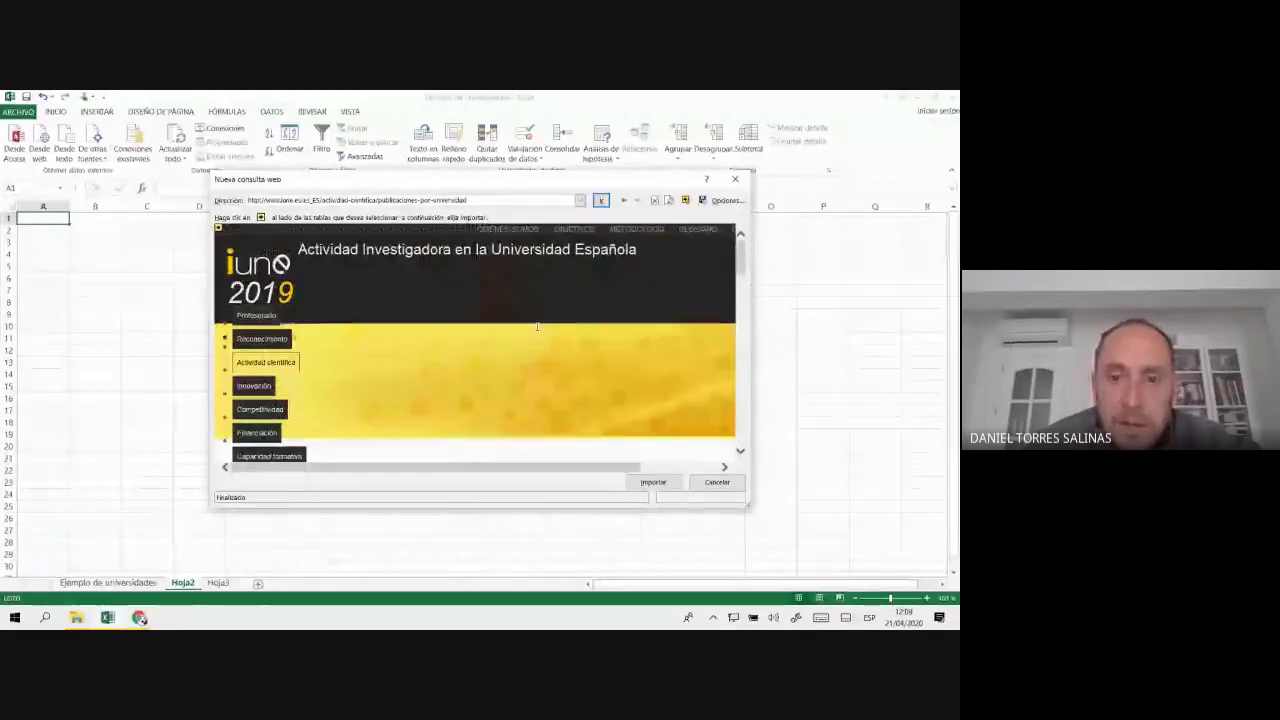
pyautogui.click(653, 482)
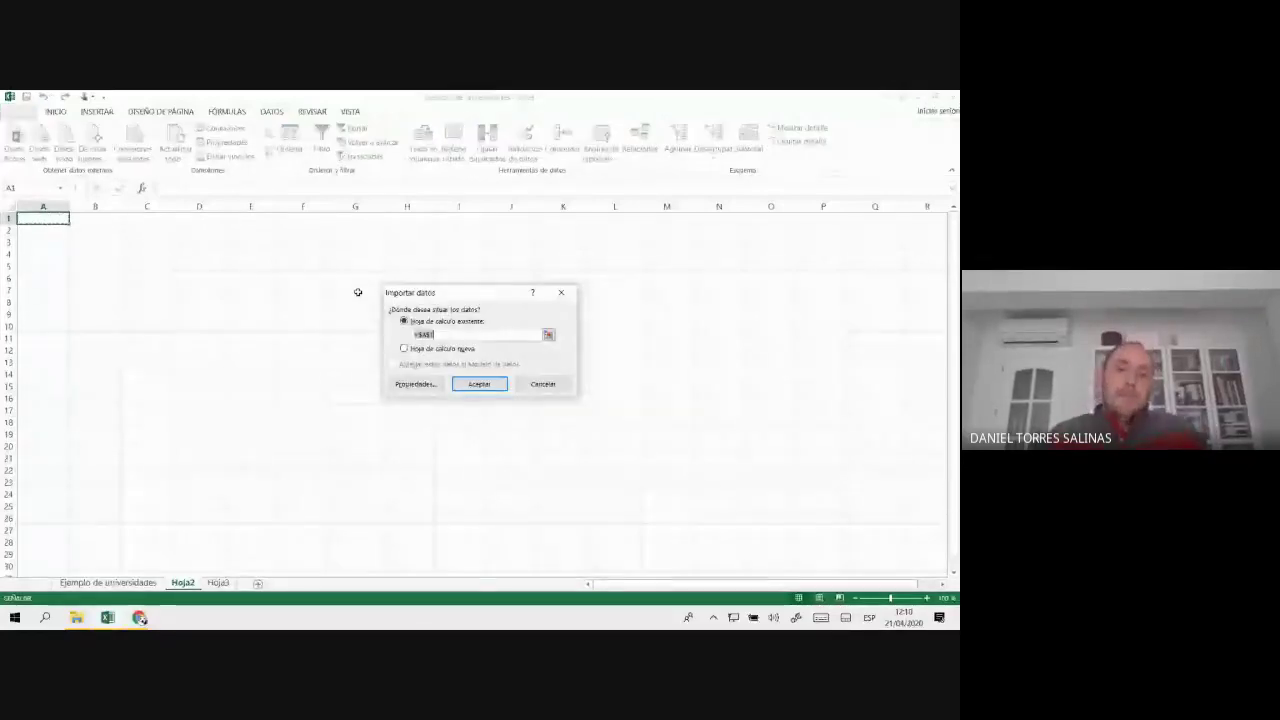
pyautogui.click(473, 382)
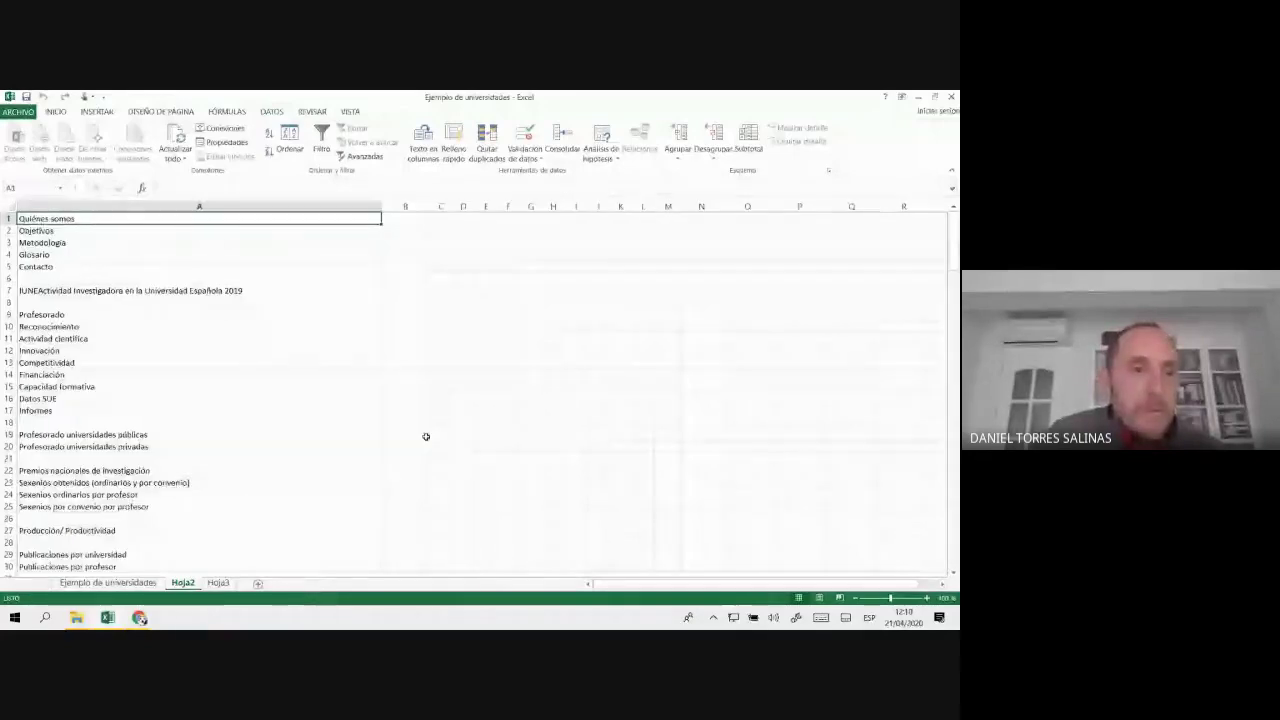
# - Scroll down to the imported university table around row 110 and select its top rows
pyautogui.scroll(-5, 426, 436)
pyautogui.scroll(-10, 426, 436)
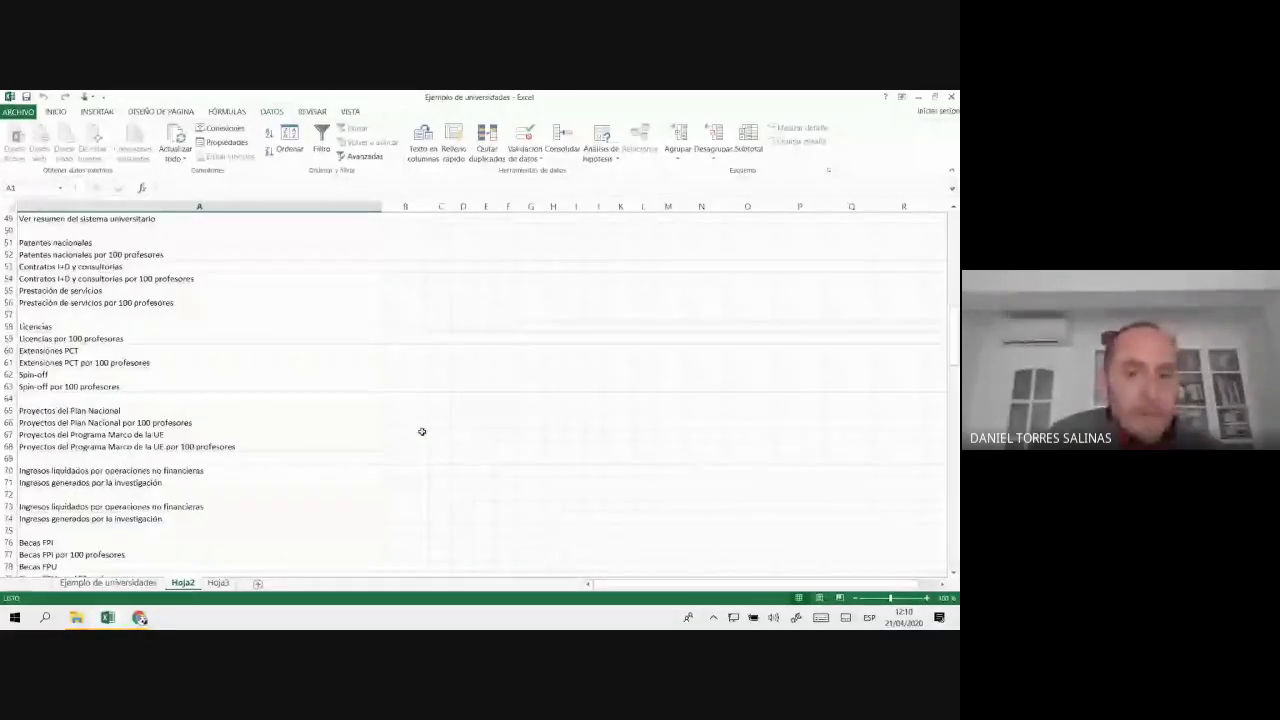
pyautogui.scroll(15, 426, 436)
pyautogui.scroll(-6, 141, 372)
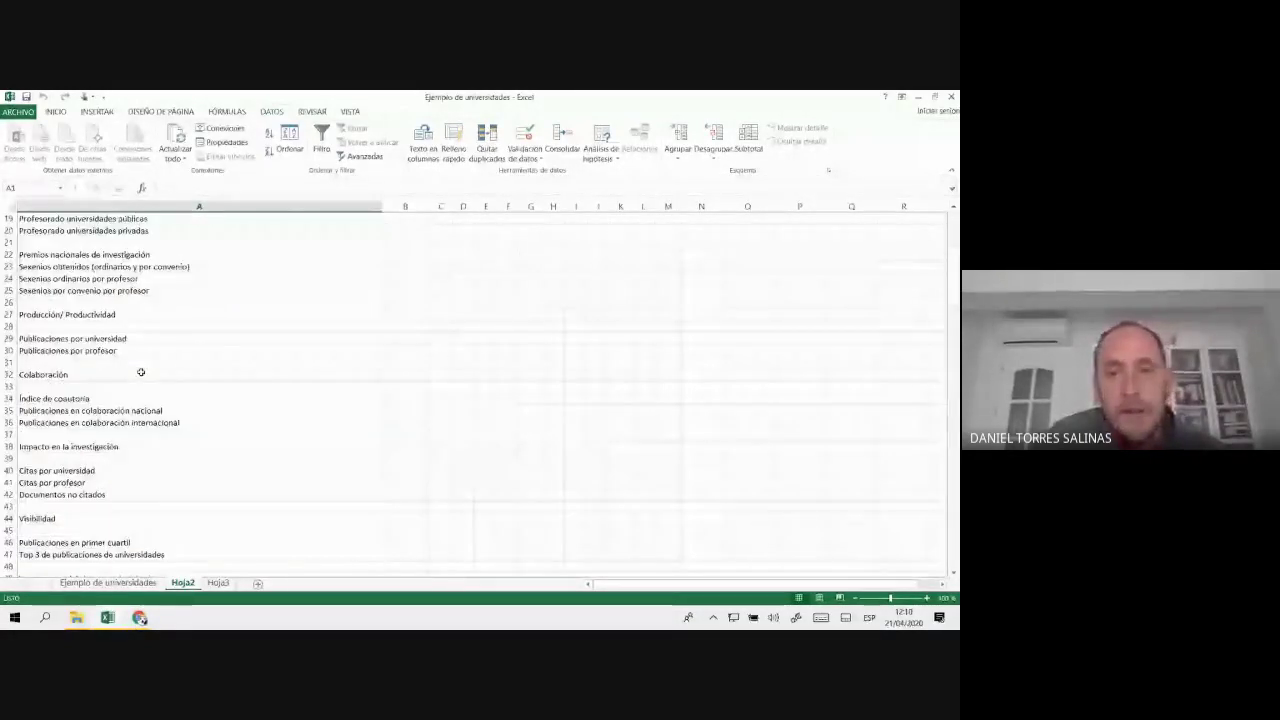
pyautogui.scroll(-12, 141, 372)
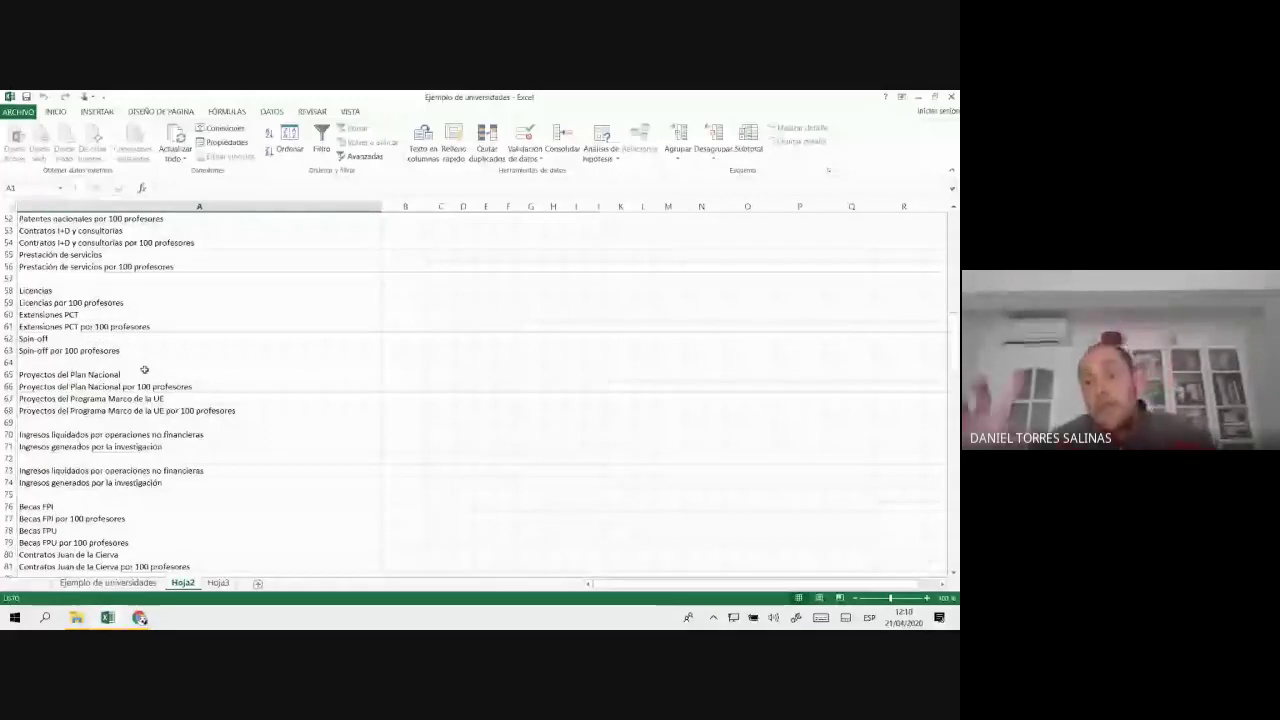
pyautogui.scroll(-15, 441, 374)
pyautogui.moveTo(404, 338); pyautogui.dragTo(696, 491)
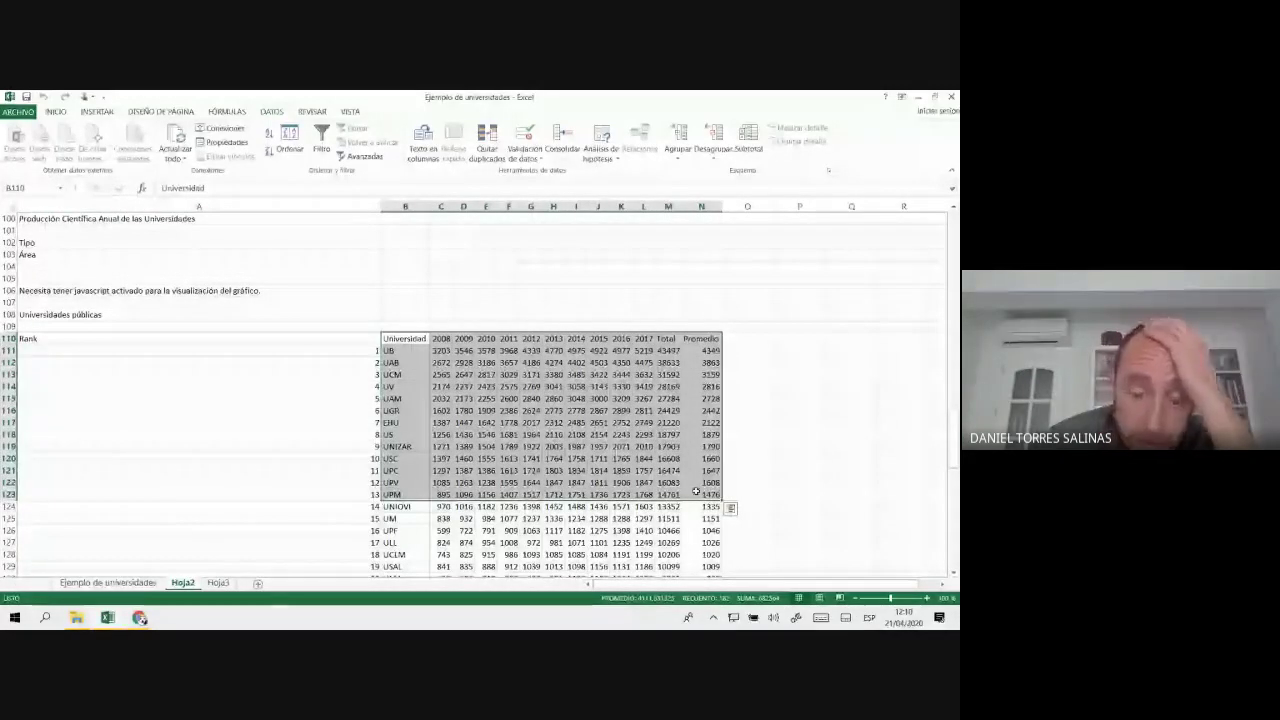
pyautogui.click(514, 378)
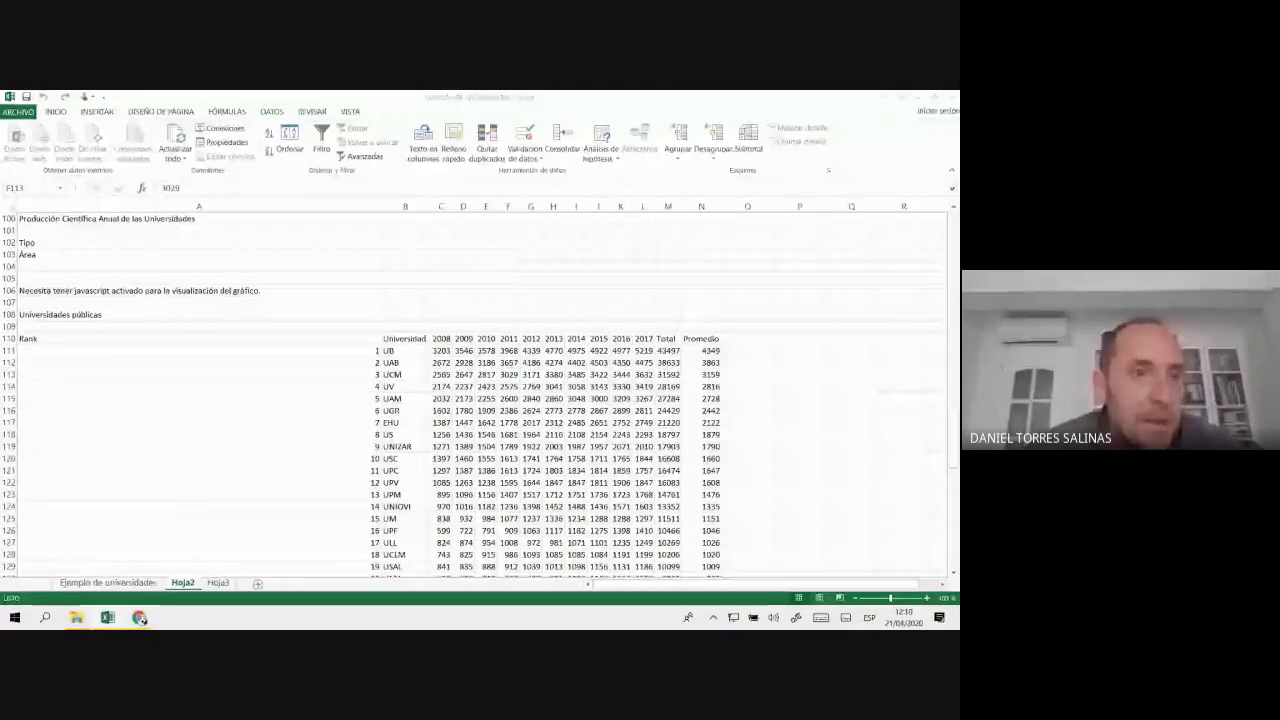
# - Compare against the IUNE site and GitHub wiki, then return to a cell in the table
pyautogui.click(128, 618)
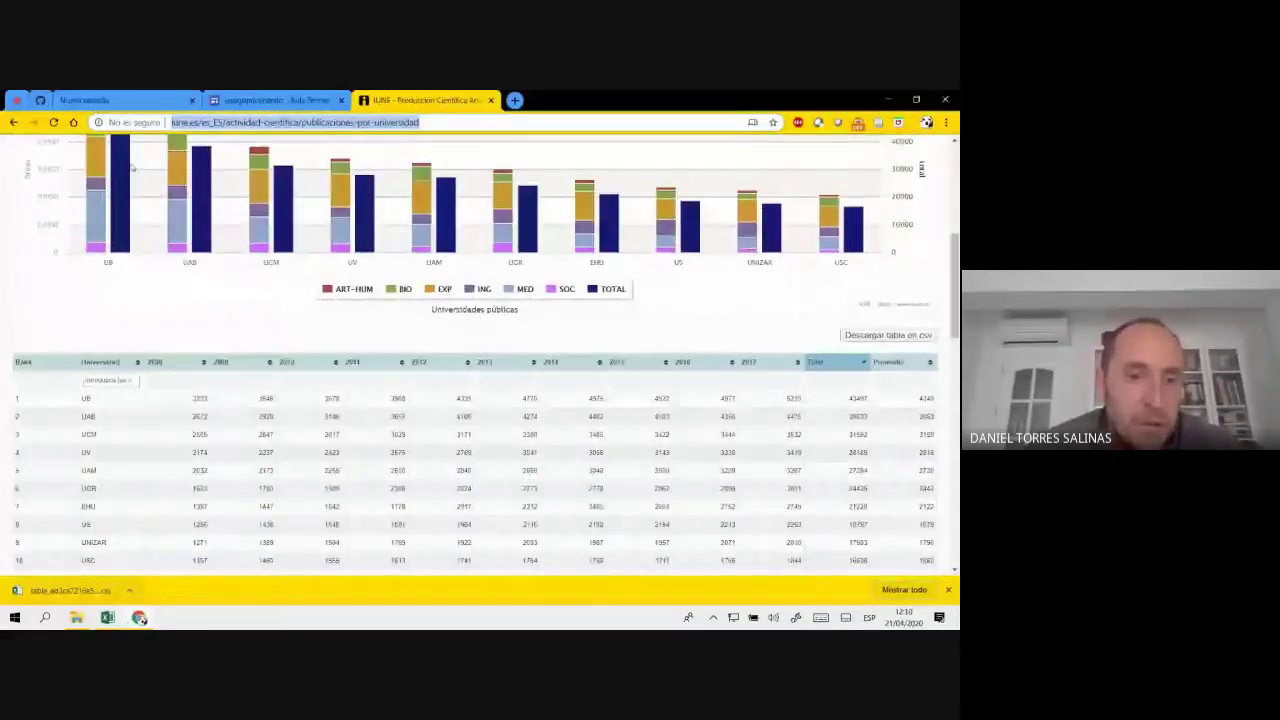
pyautogui.click(52, 102)
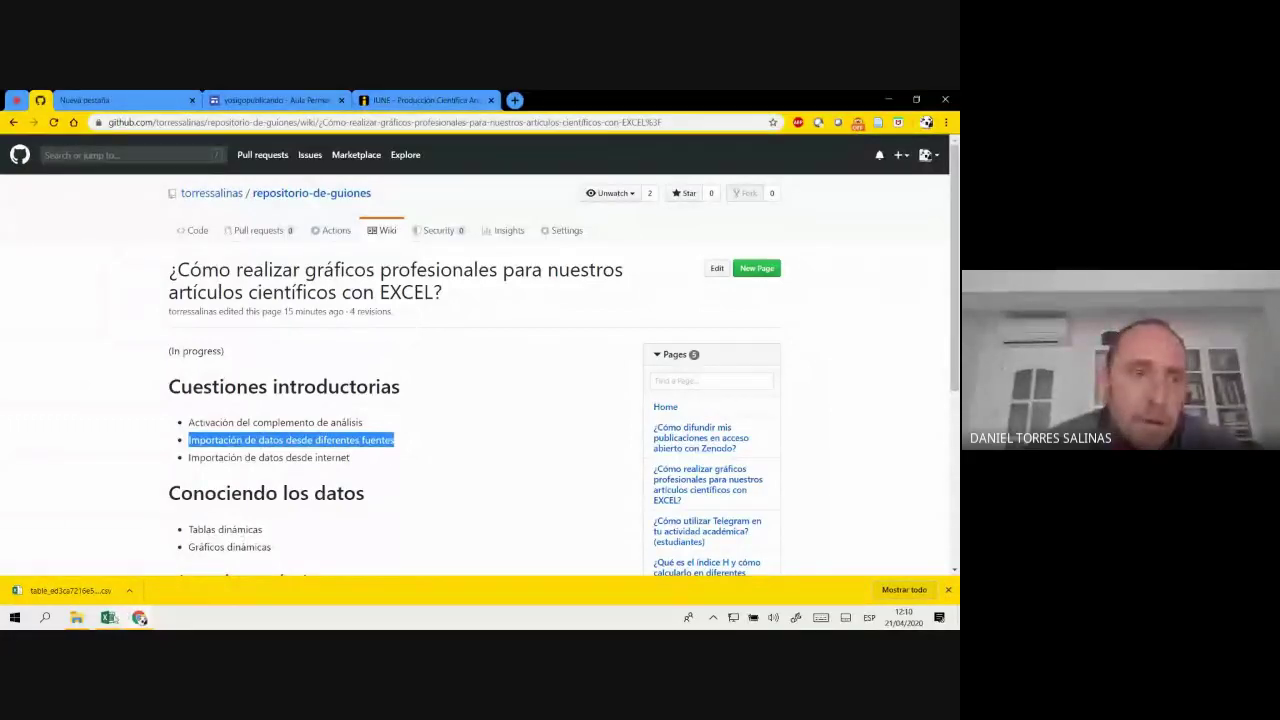
pyautogui.hotkey('alt', 'Tab')
pyautogui.click(492, 409)
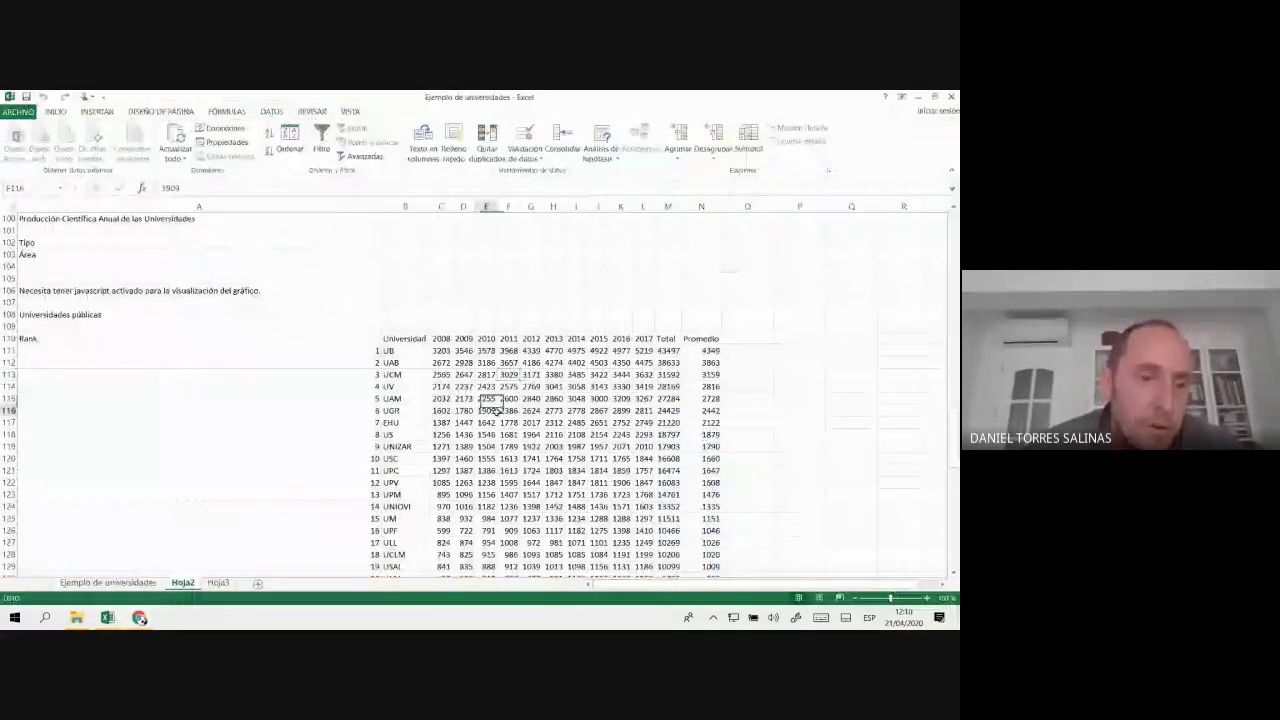
# - Delete all the imported data on Hoja2, then minimise Excel to reveal the desktop
pyautogui.rightClick(10, 206)
pyautogui.click(45, 297)
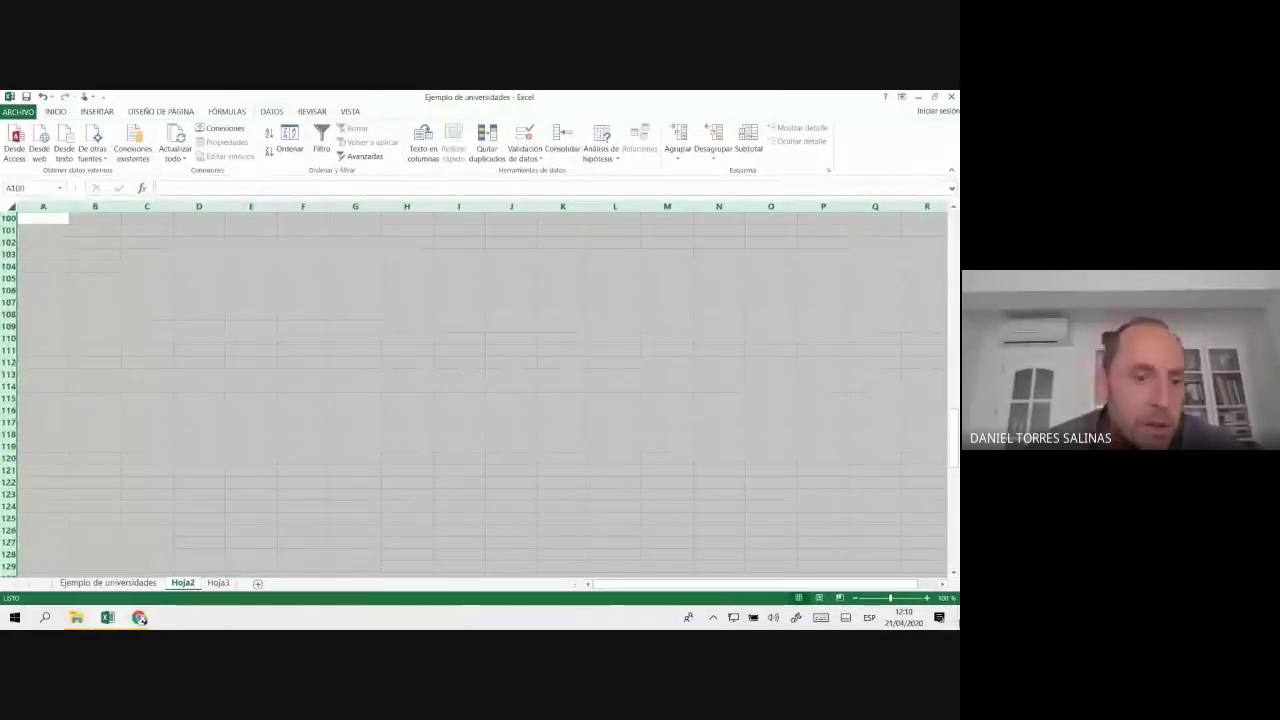
pyautogui.press('super+d')
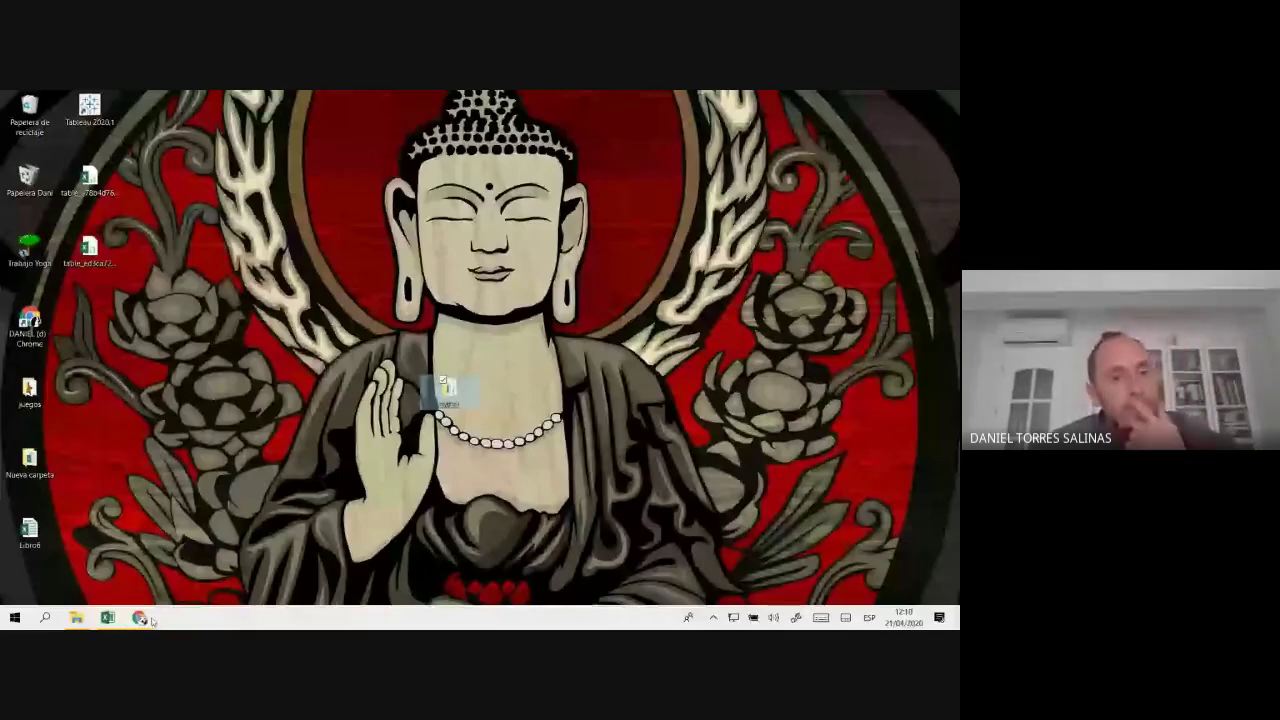
# - Go to the EXCEL folder and open the COVID_graph workbook on its Dim_Publications_normalized sheet
pyautogui.moveTo(76, 618)
pyautogui.click(65, 555)
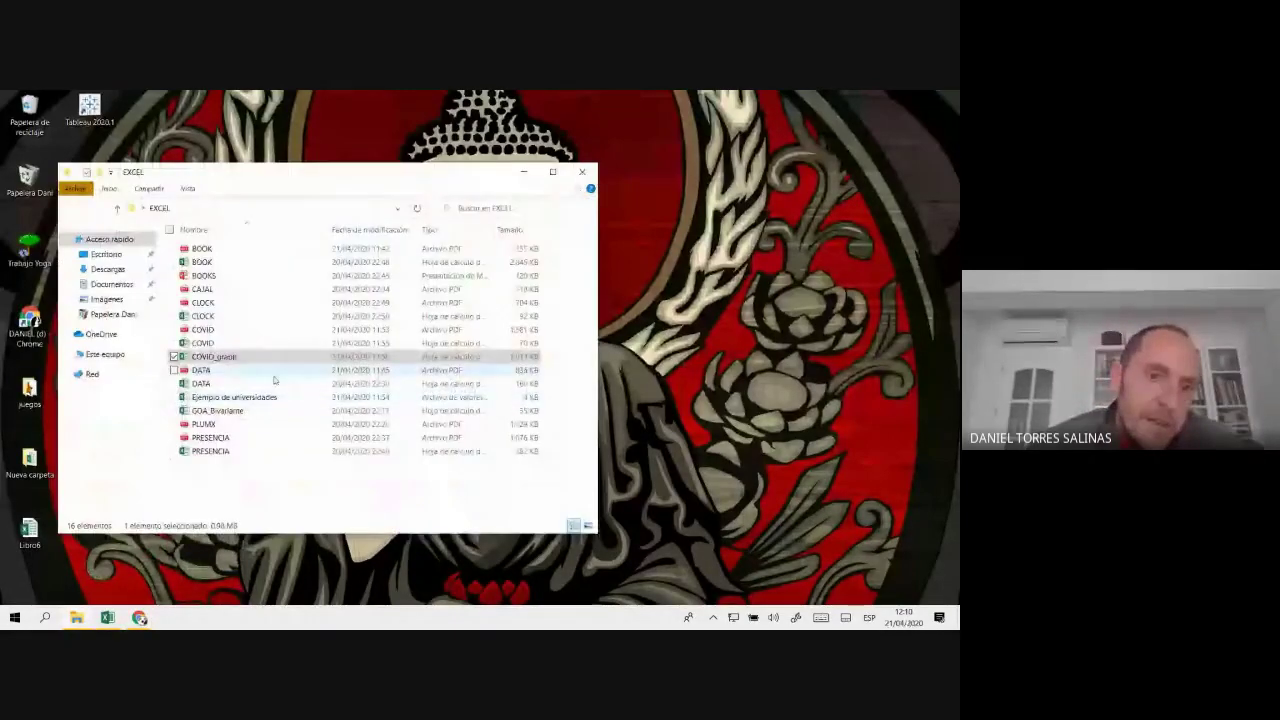
pyautogui.click(228, 347)
pyautogui.doubleClick(228, 350)
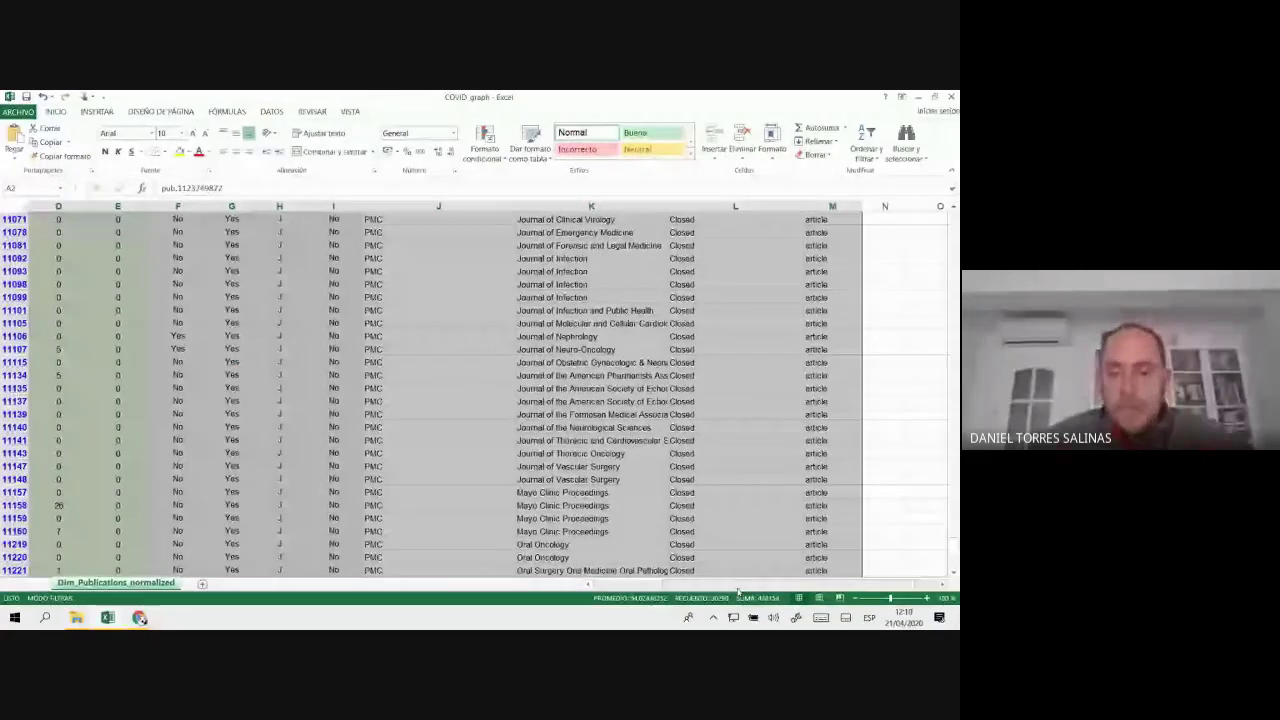
# - Return to the top of the sheet and clear the PMC filter on column J
pyautogui.moveTo(737, 591); pyautogui.dragTo(597, 591)
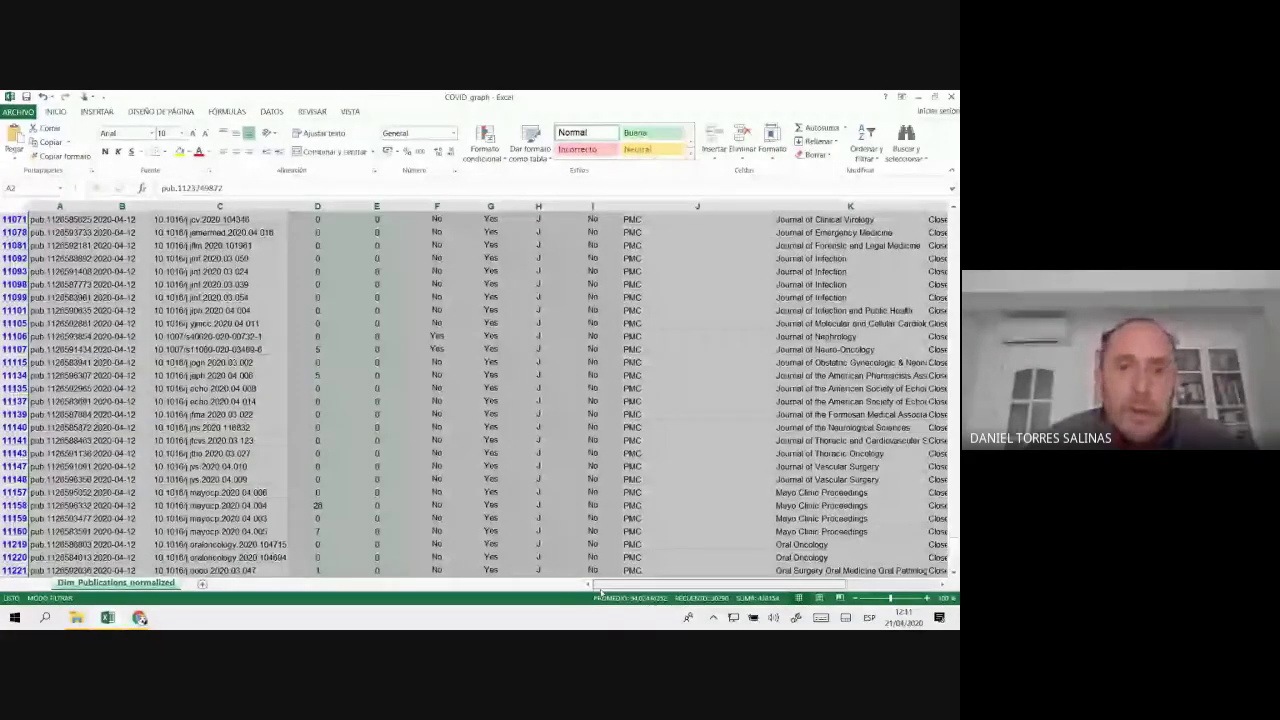
pyautogui.scroll(4, 83, 256)
pyautogui.click(83, 257)
pyautogui.hotkey('ctrl', 'Home')
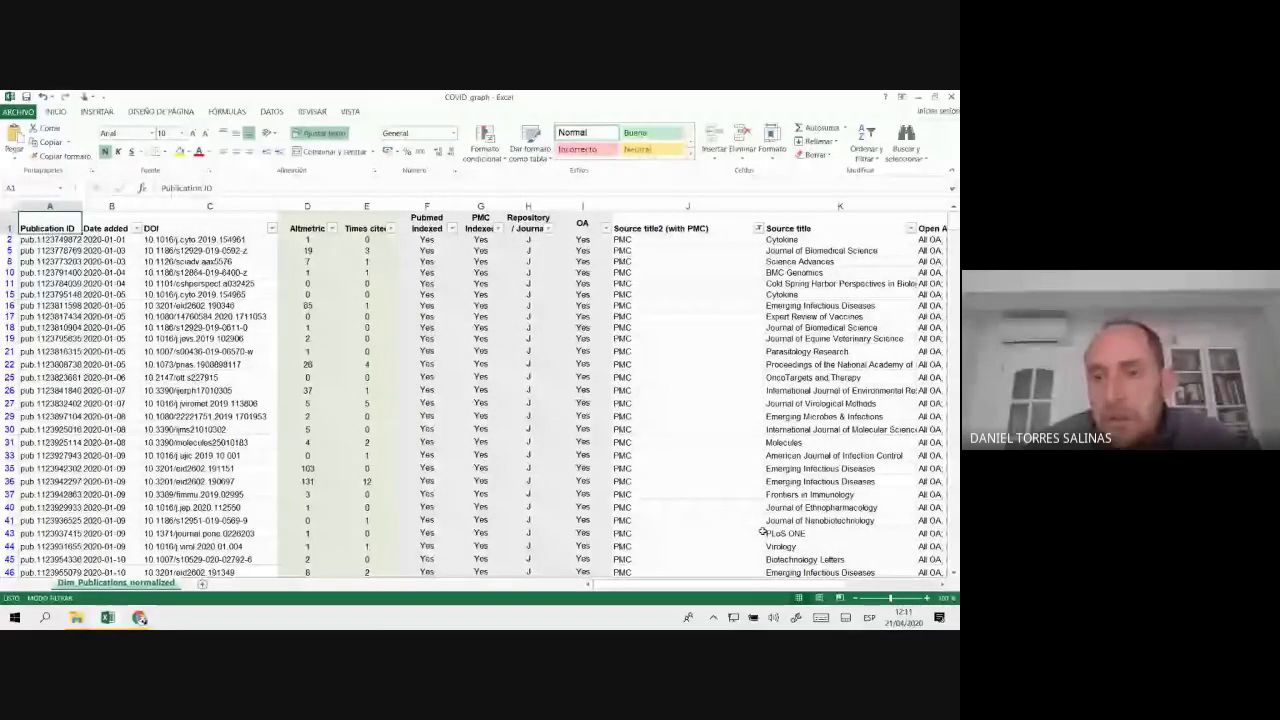
pyautogui.click(758, 228)
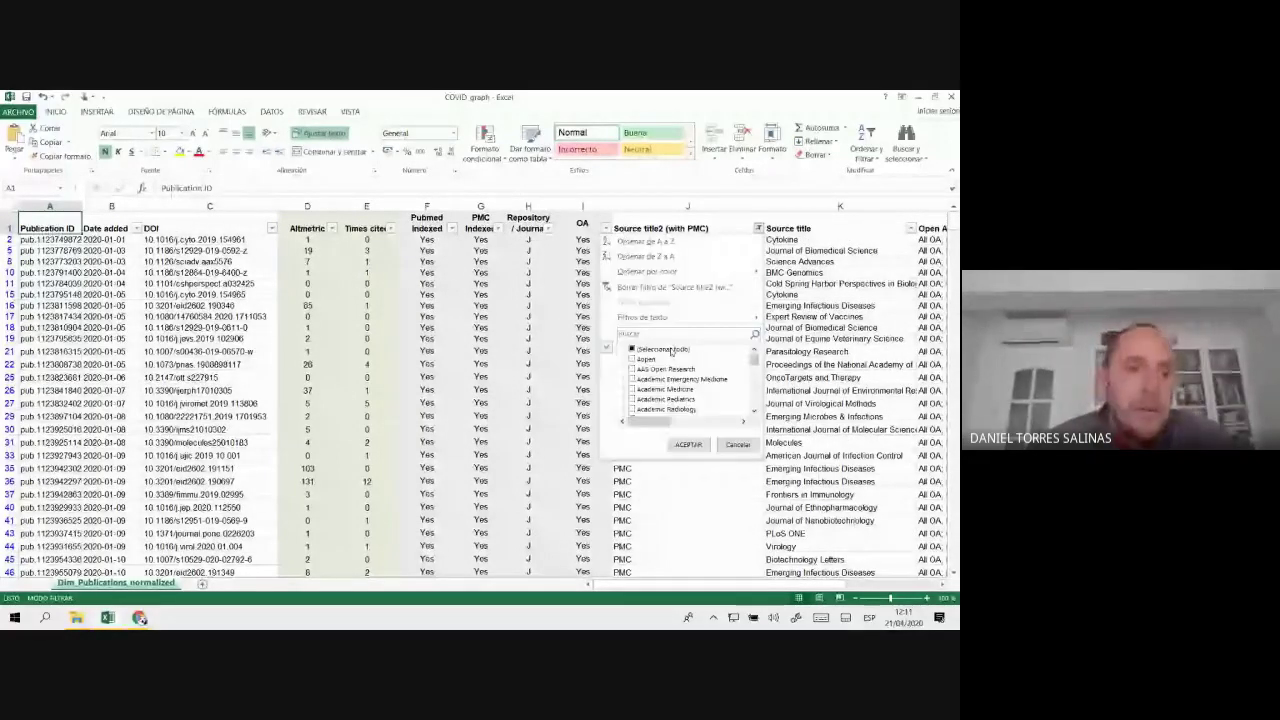
pyautogui.click(690, 445)
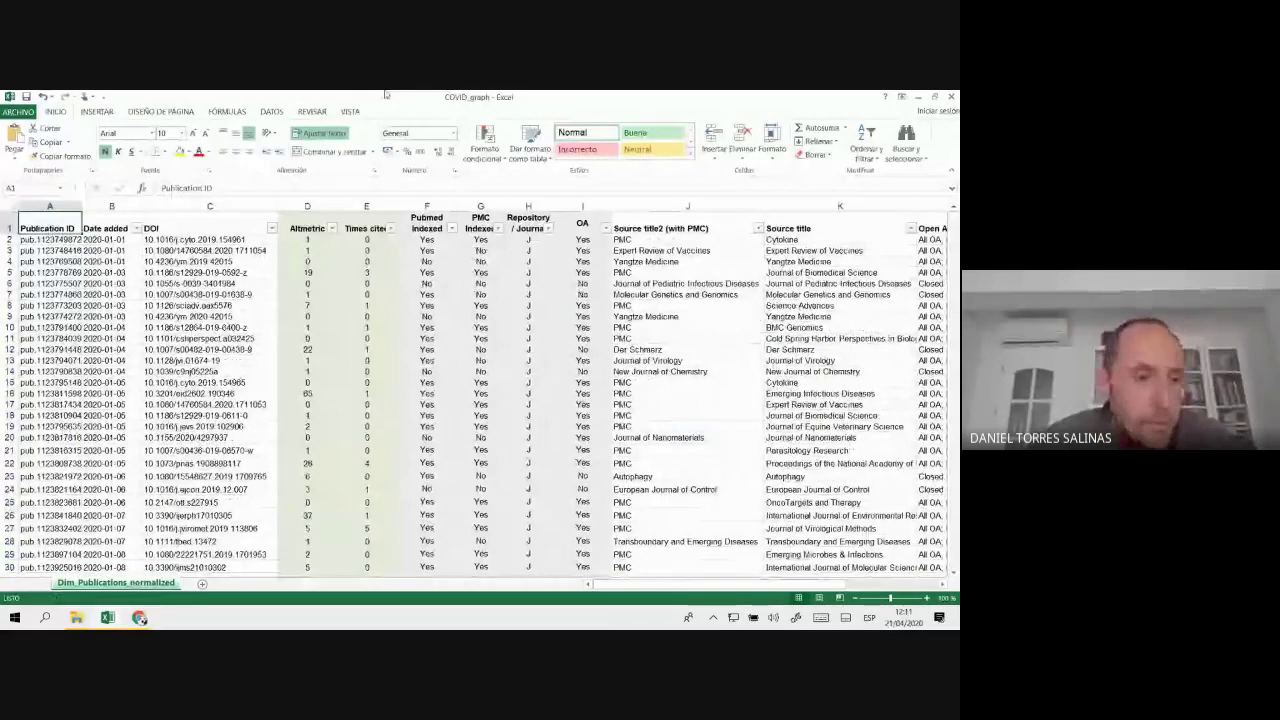
# - Check the table's extent with Ctrl+arrow keys, then select the Publication ID and Date added columns
pyautogui.click(47, 239)
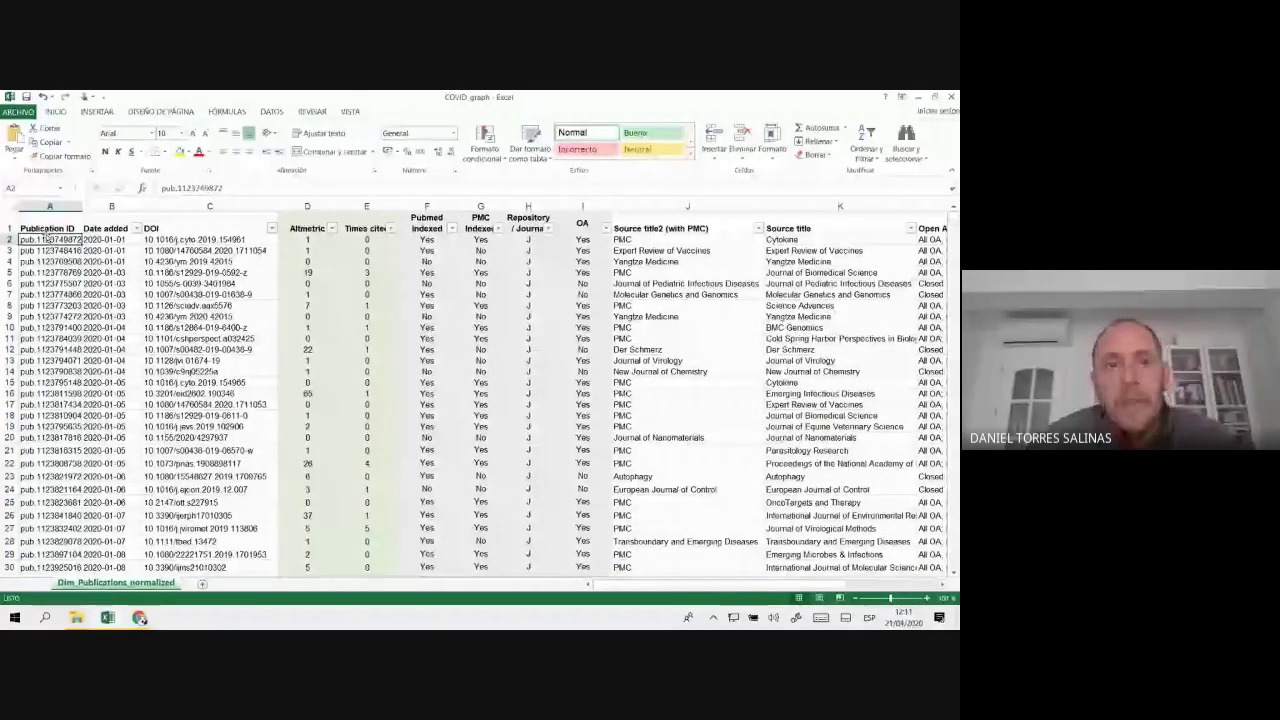
pyautogui.hotkey('ctrl', 'Down')
pyautogui.hotkey('ctrl', 'Right')
pyautogui.hotkey('ctrl', 'Up')
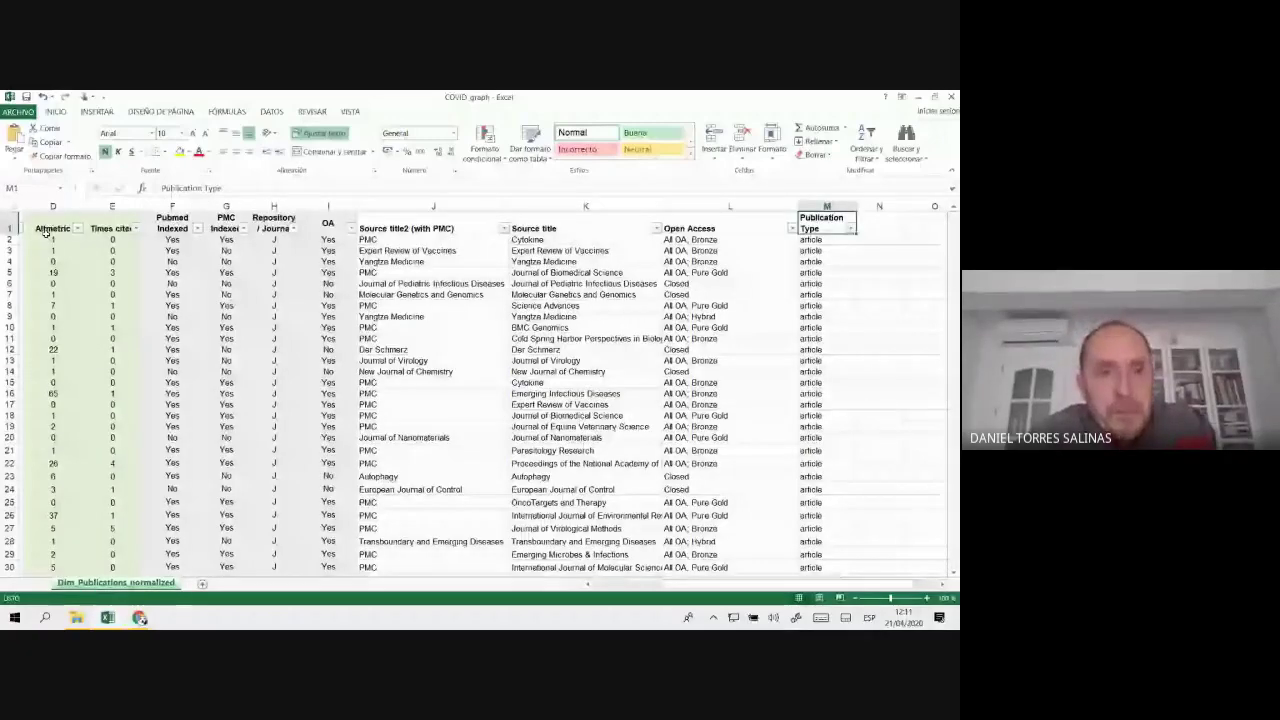
pyautogui.hotkey('ctrl', 'Left')
pyautogui.press('Right')
pyautogui.press('Right')
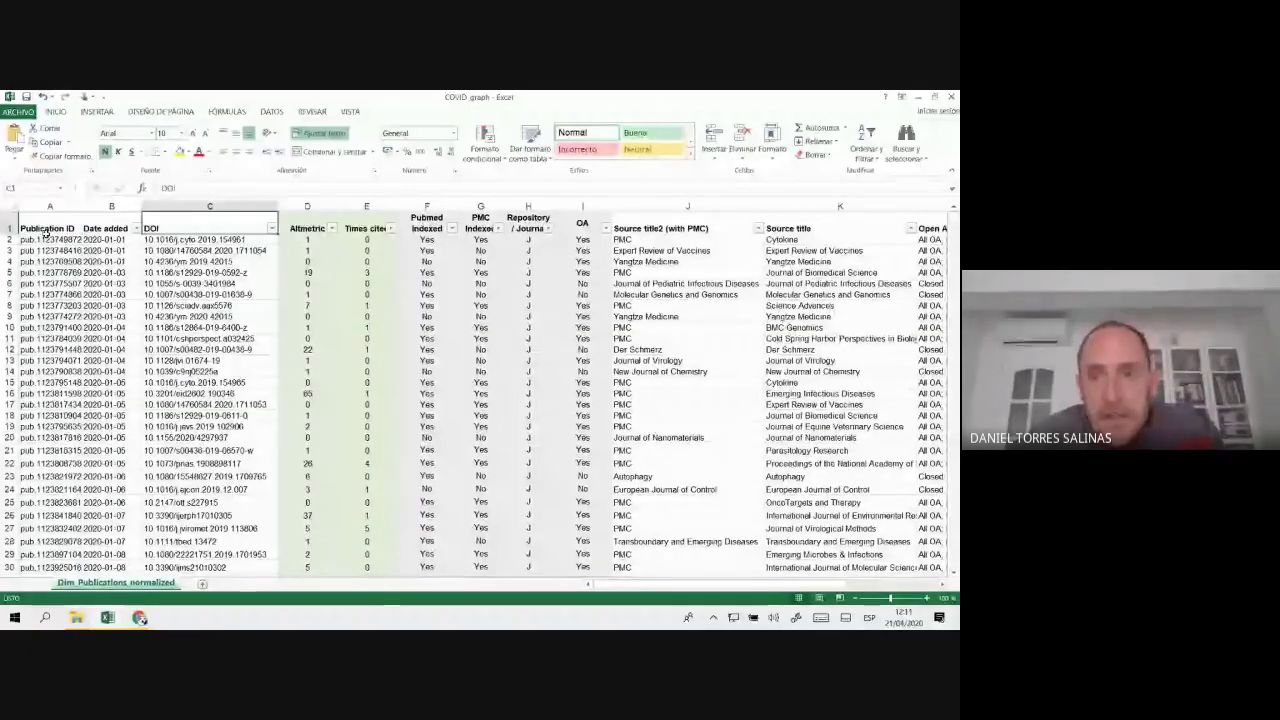
pyautogui.press('Right')
pyautogui.press('Right')
pyautogui.press('Right')
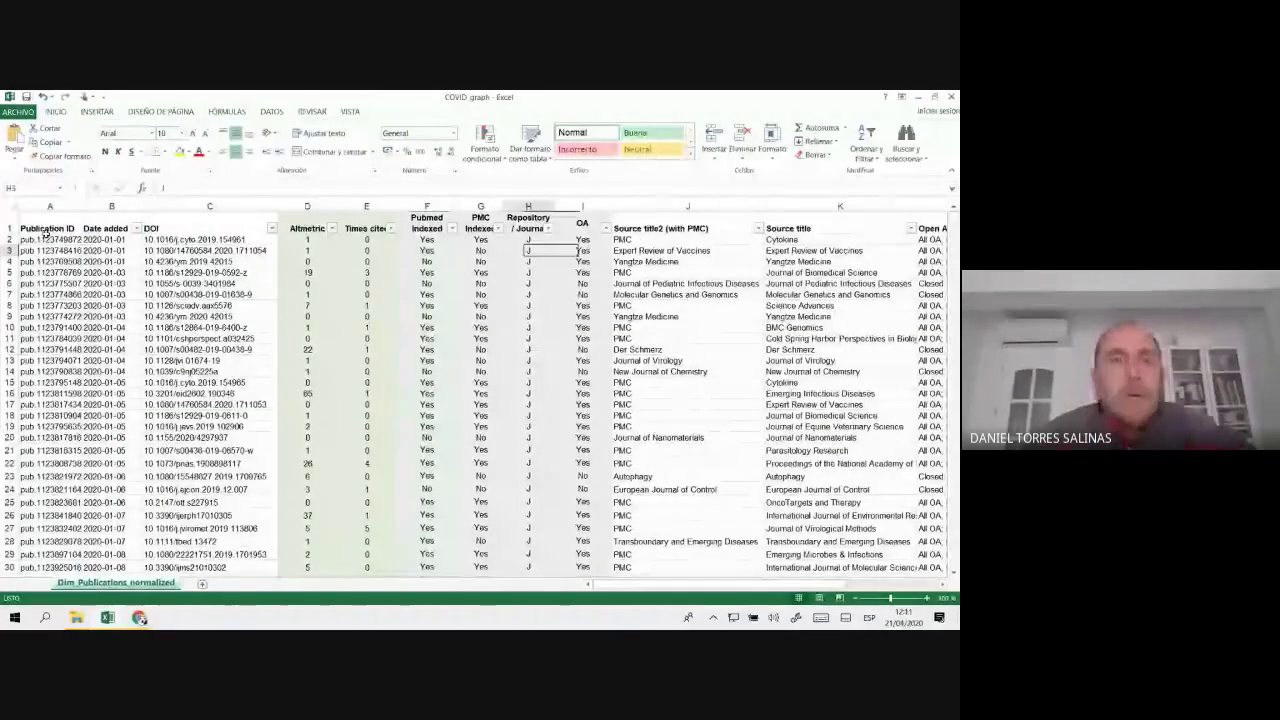
pyautogui.press('Right')
pyautogui.press('Down')
pyautogui.press('Down')
pyautogui.press('Right')
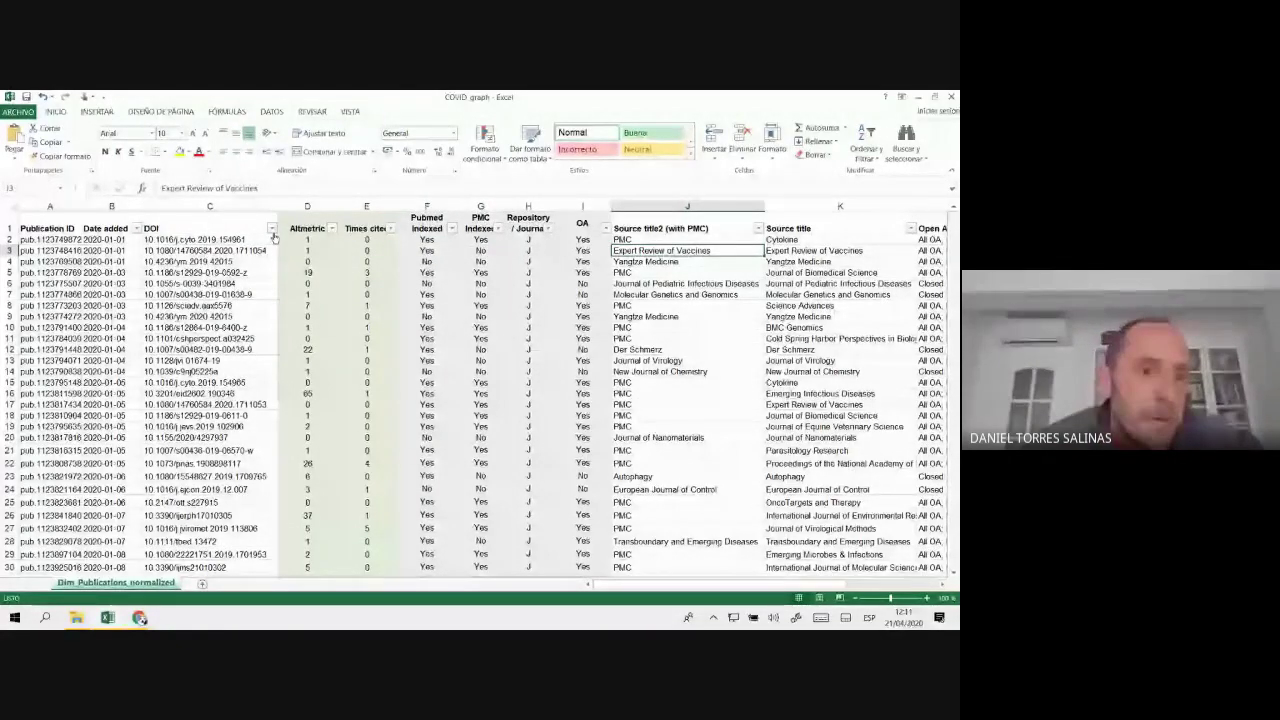
pyautogui.moveTo(111, 207); pyautogui.dragTo(50, 207)
# - Delete the Publication ID and Date added columns and the source title through Publication Type columns
pyautogui.rightClick(58, 262)
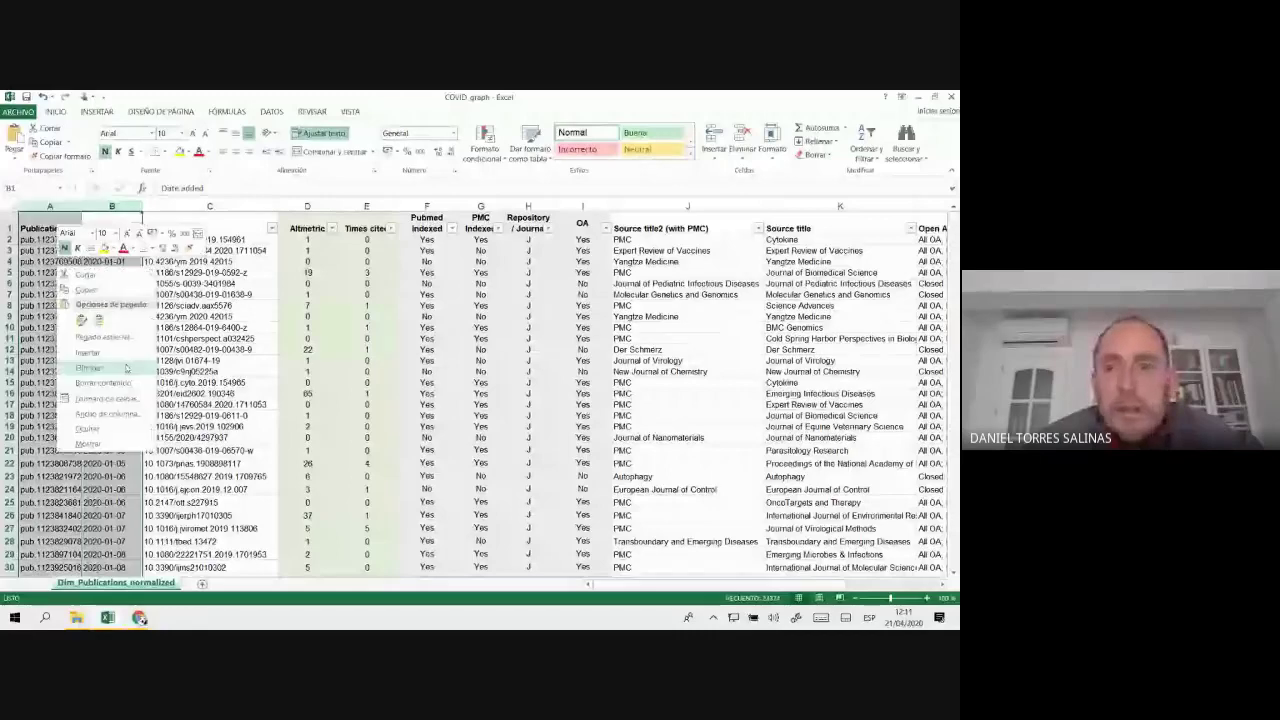
pyautogui.click(125, 368)
pyautogui.moveTo(500, 206); pyautogui.dragTo(650, 237)
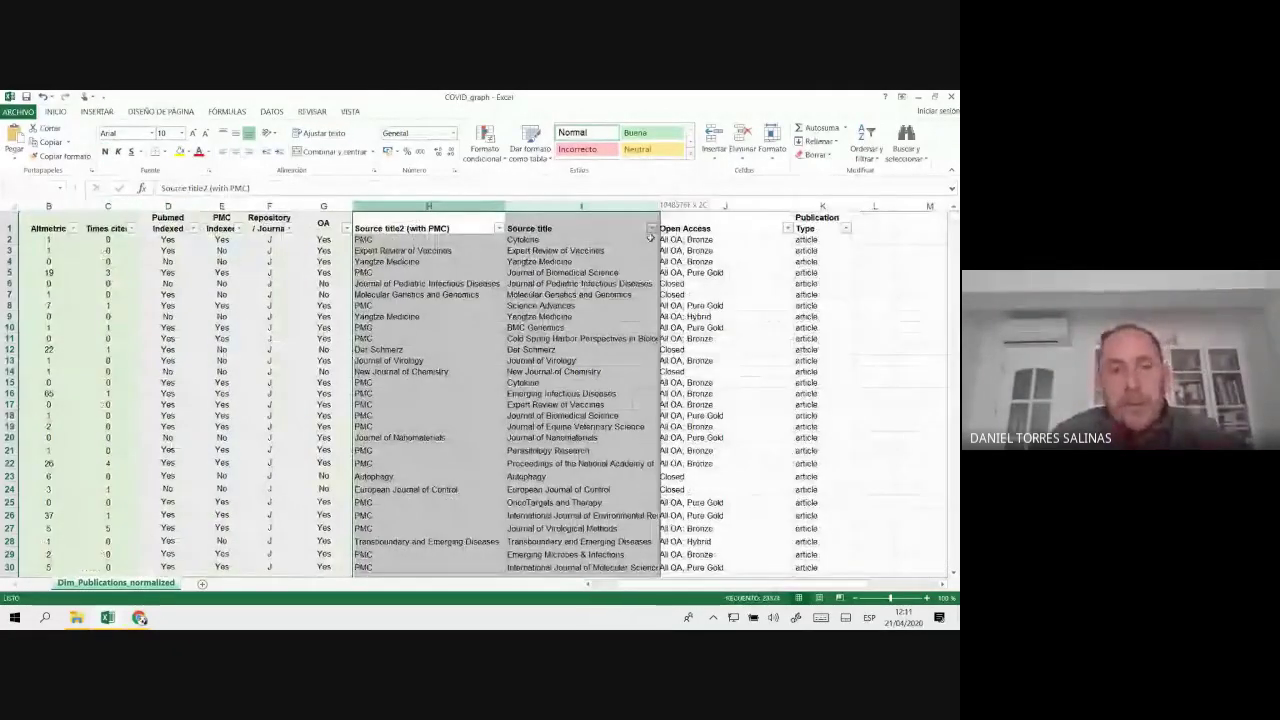
pyautogui.hotkey('ctrl', '-')
pyautogui.click(269, 349)
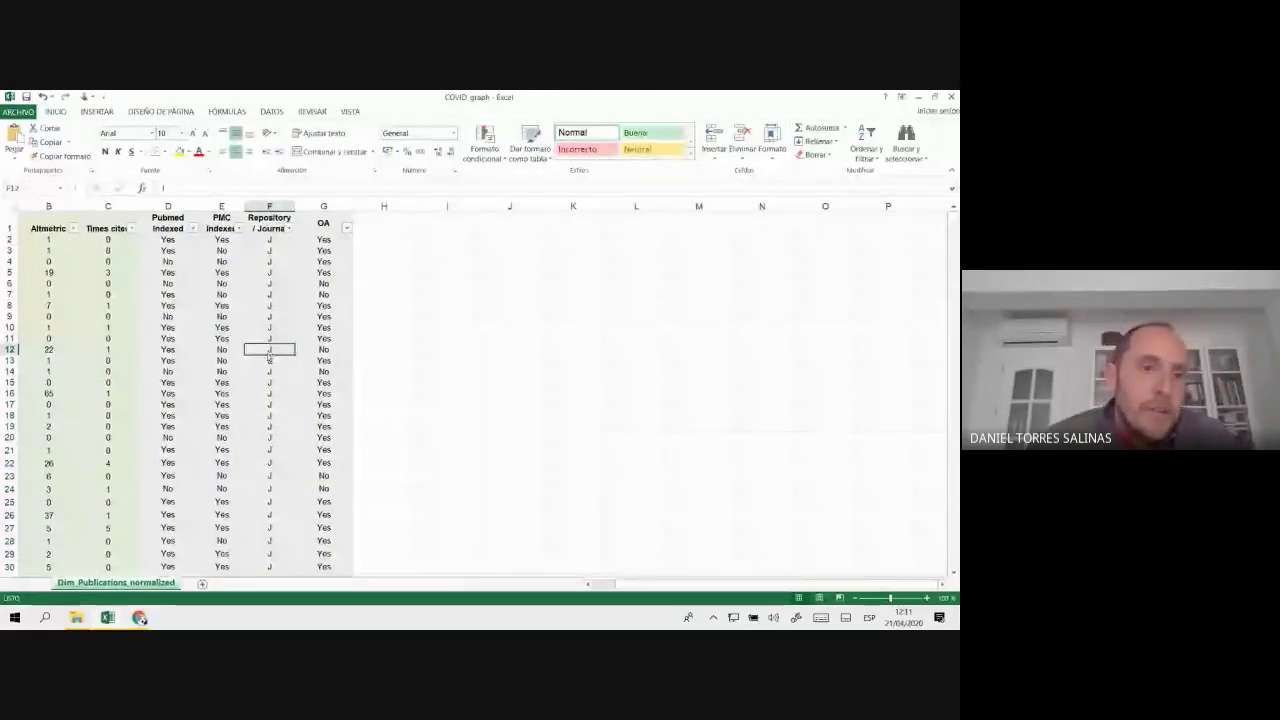
pyautogui.press('Home')
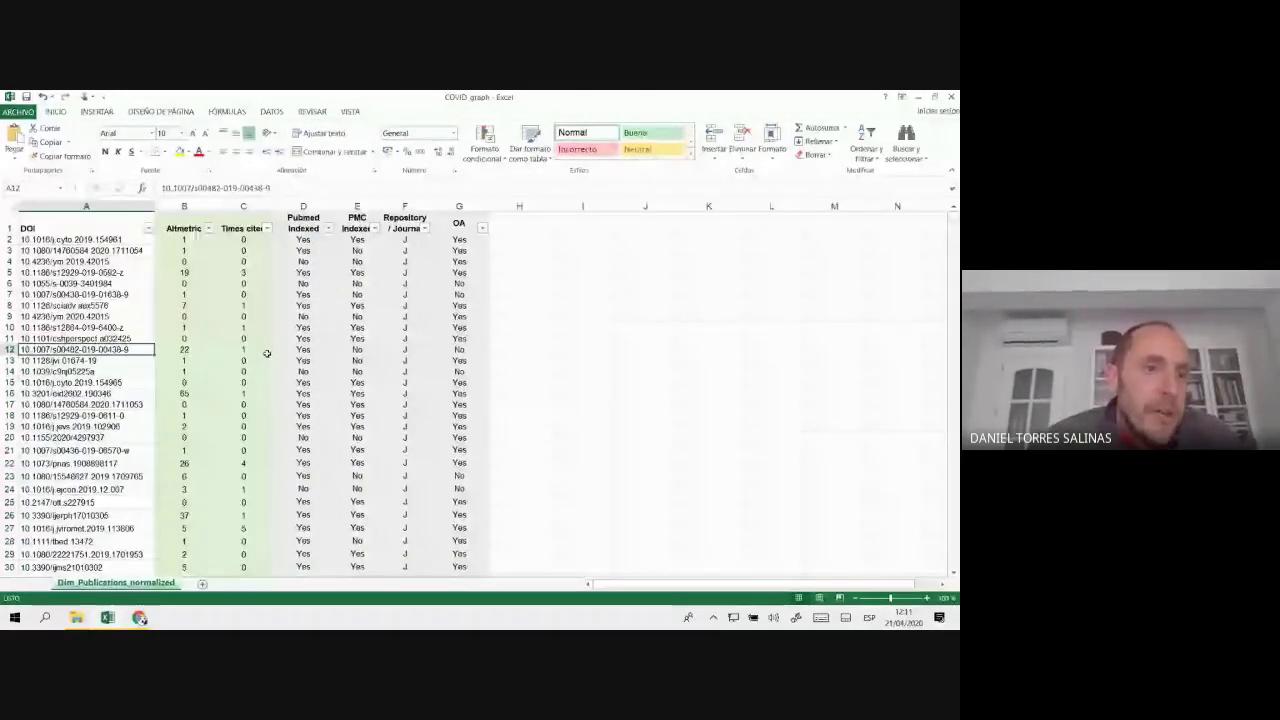
# - Review the remaining DOI, Altmetric, Times cited and Repository / Journal columns, then jump to row 11687
pyautogui.click(128, 241)
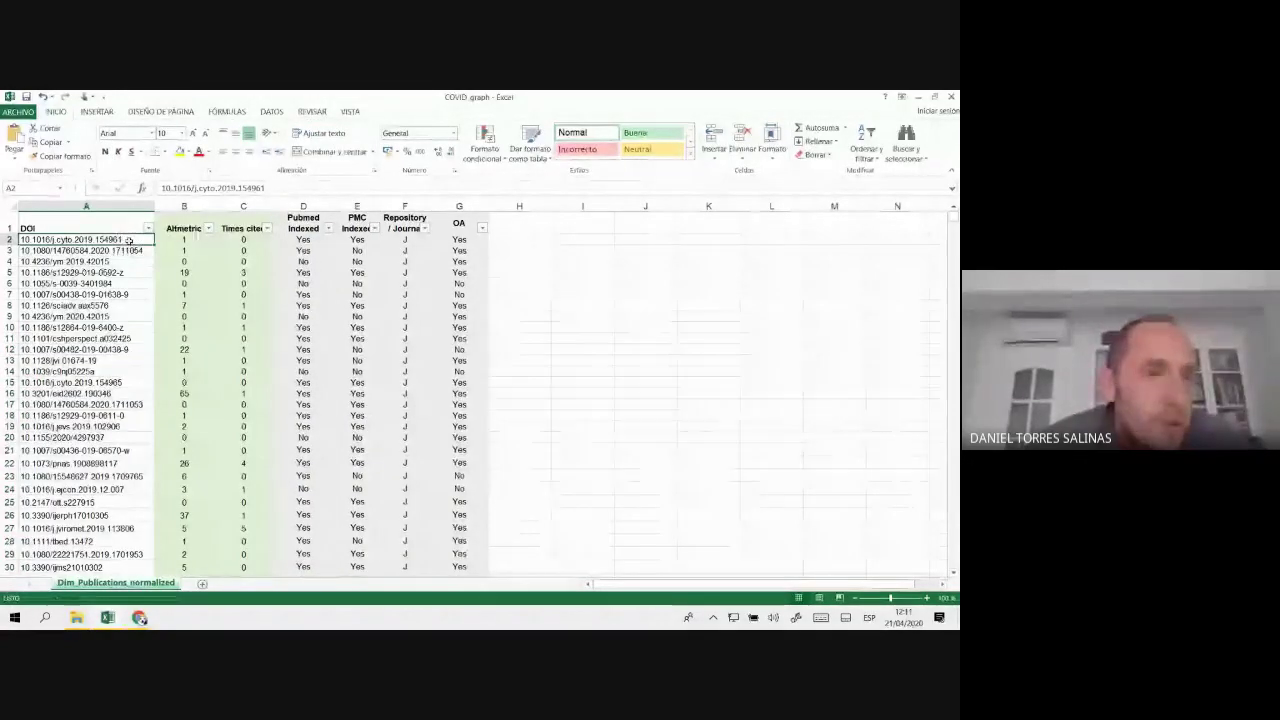
pyautogui.moveTo(128, 241); pyautogui.dragTo(90, 251)
pyautogui.click(47, 240)
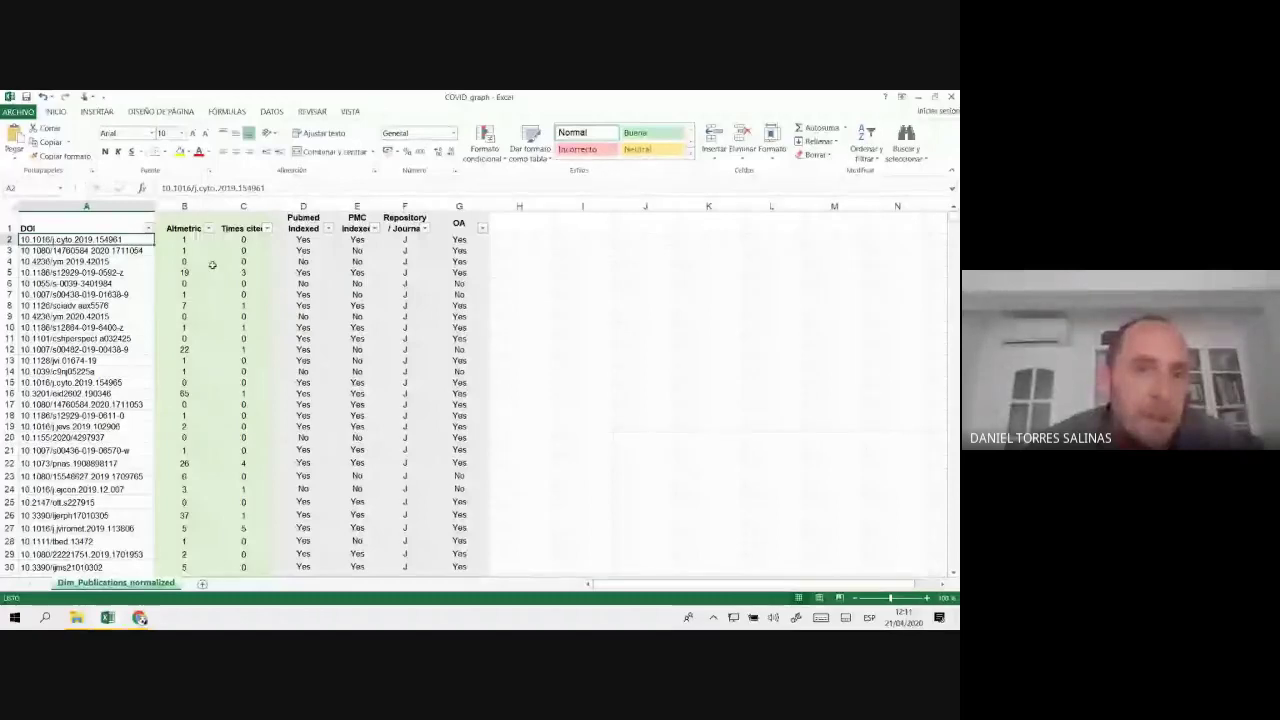
pyautogui.click(184, 207)
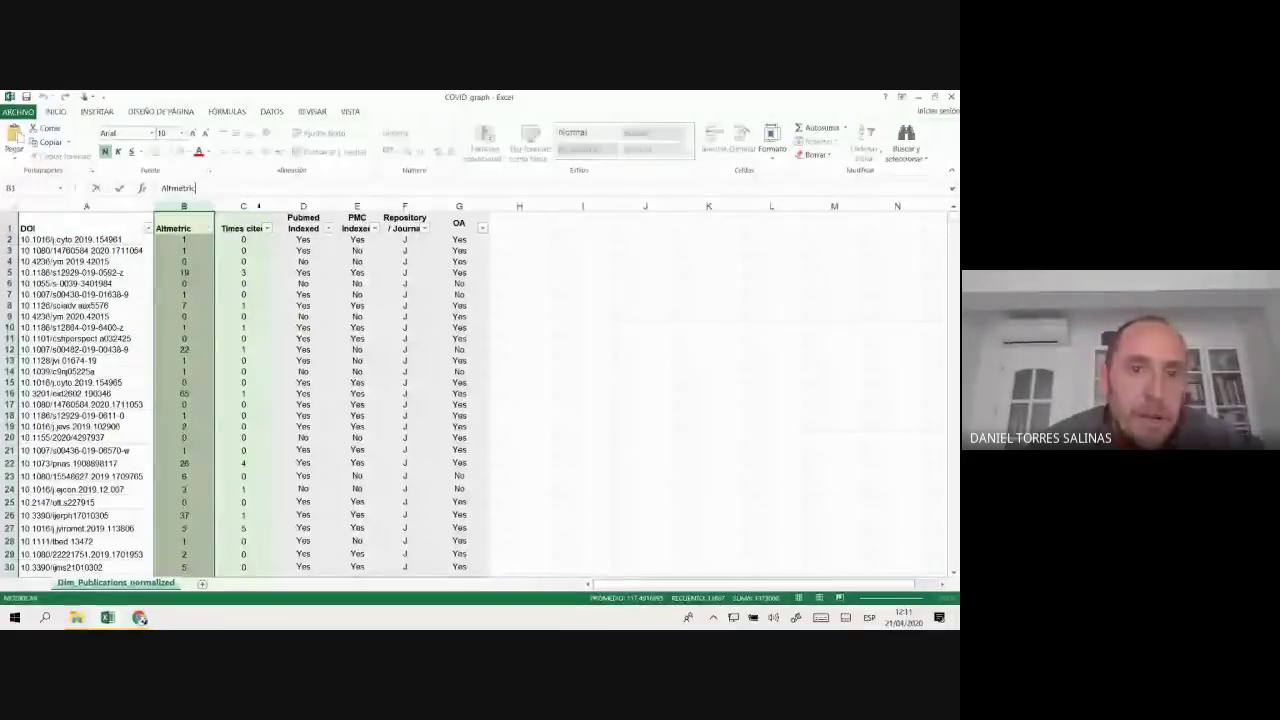
pyautogui.moveTo(184, 208); pyautogui.dragTo(357, 207)
pyautogui.click(227, 207)
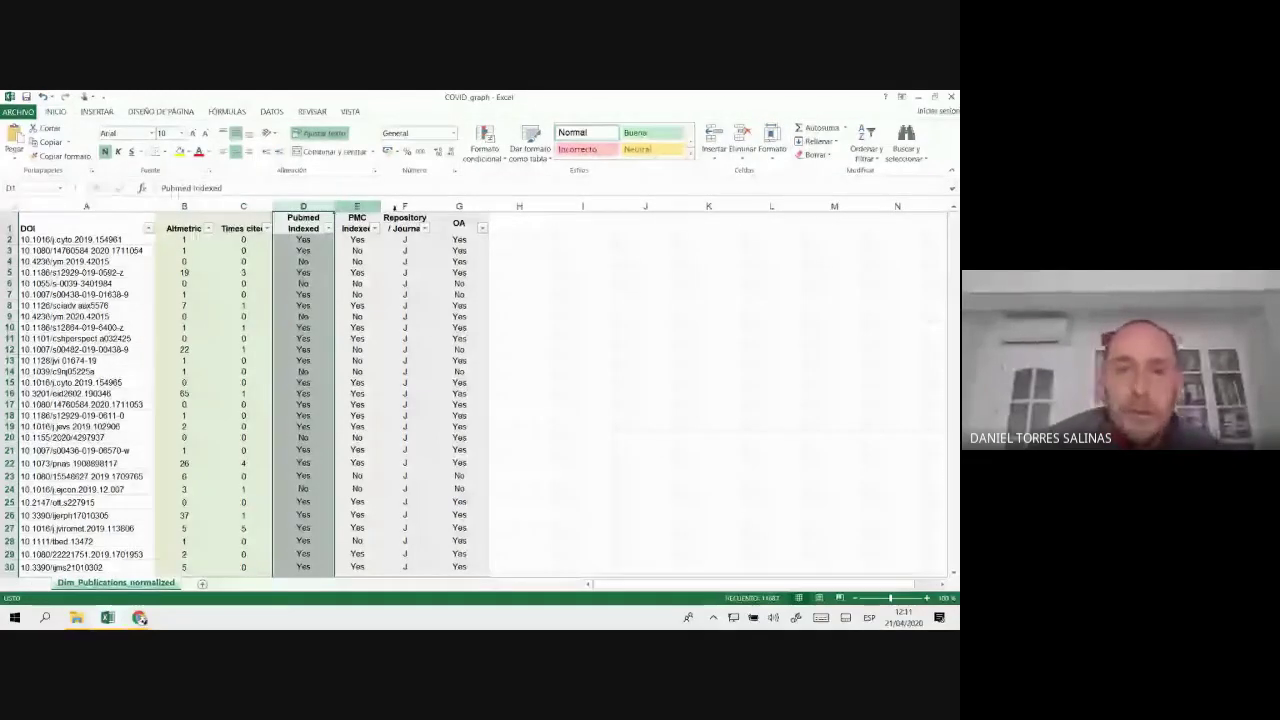
pyautogui.click(405, 261)
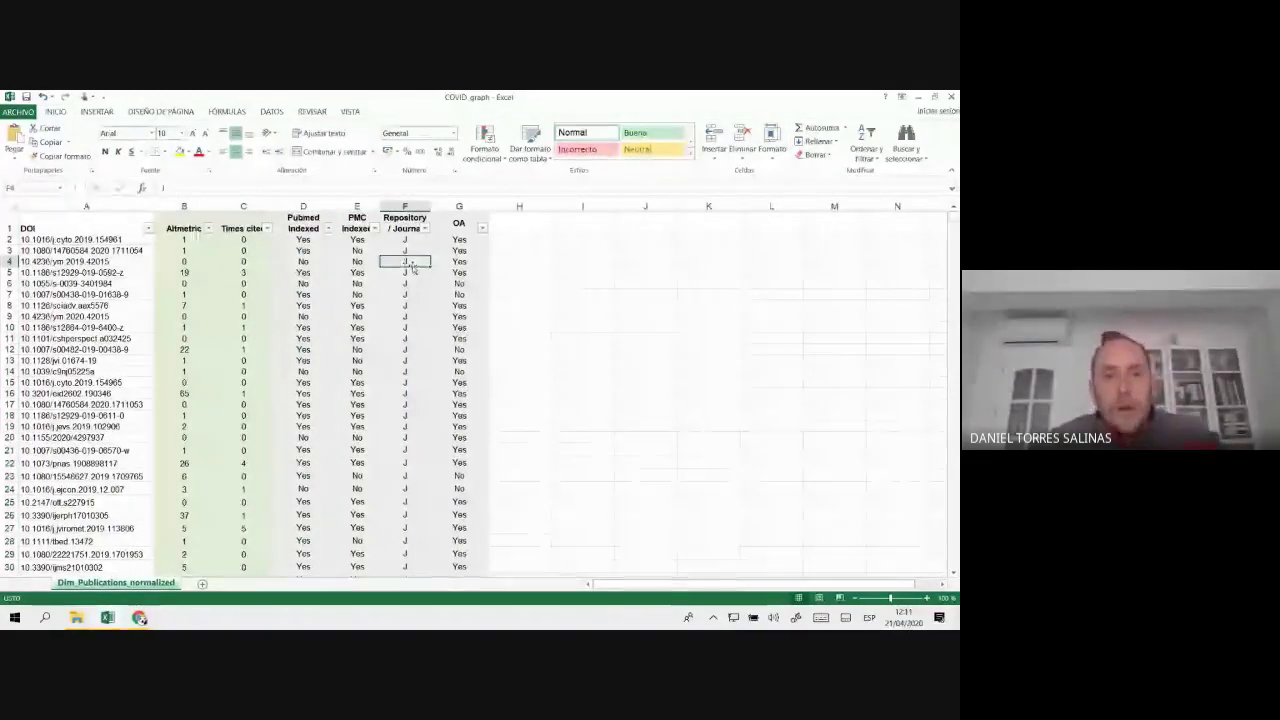
pyautogui.click(417, 327)
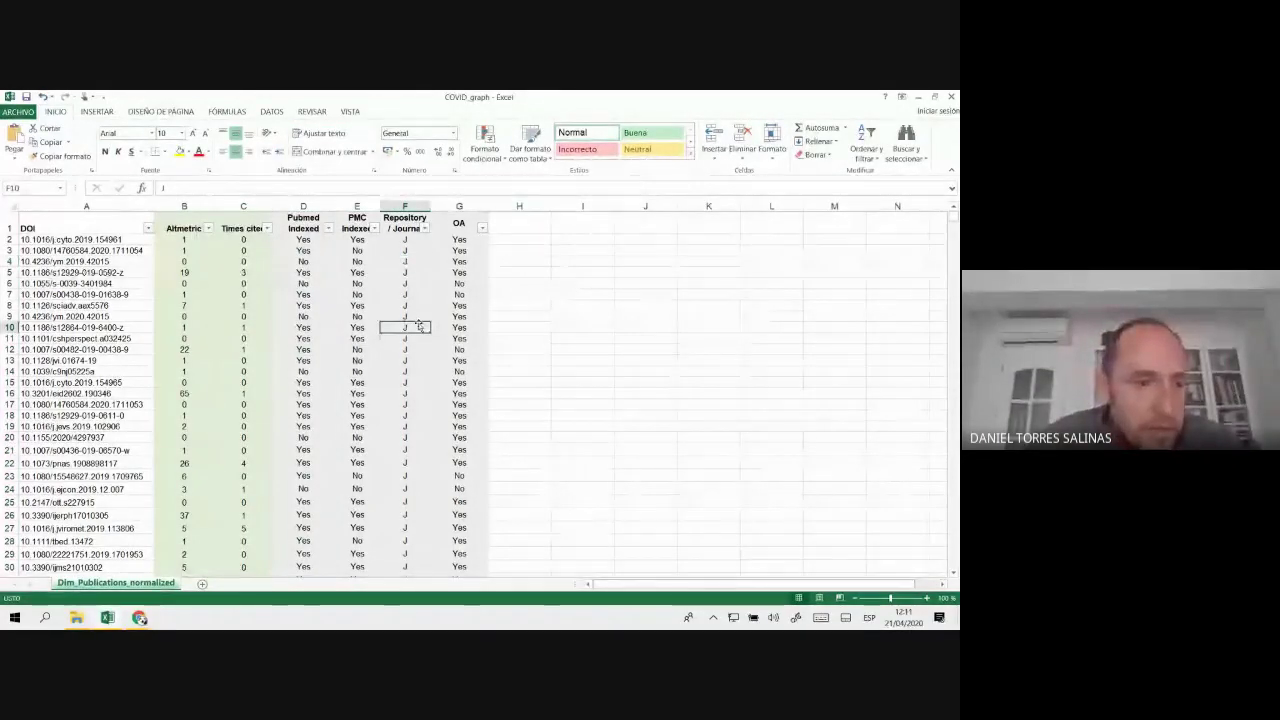
pyautogui.hotkey('ctrl', 'Left')
pyautogui.hotkey('ctrl', 'Down')
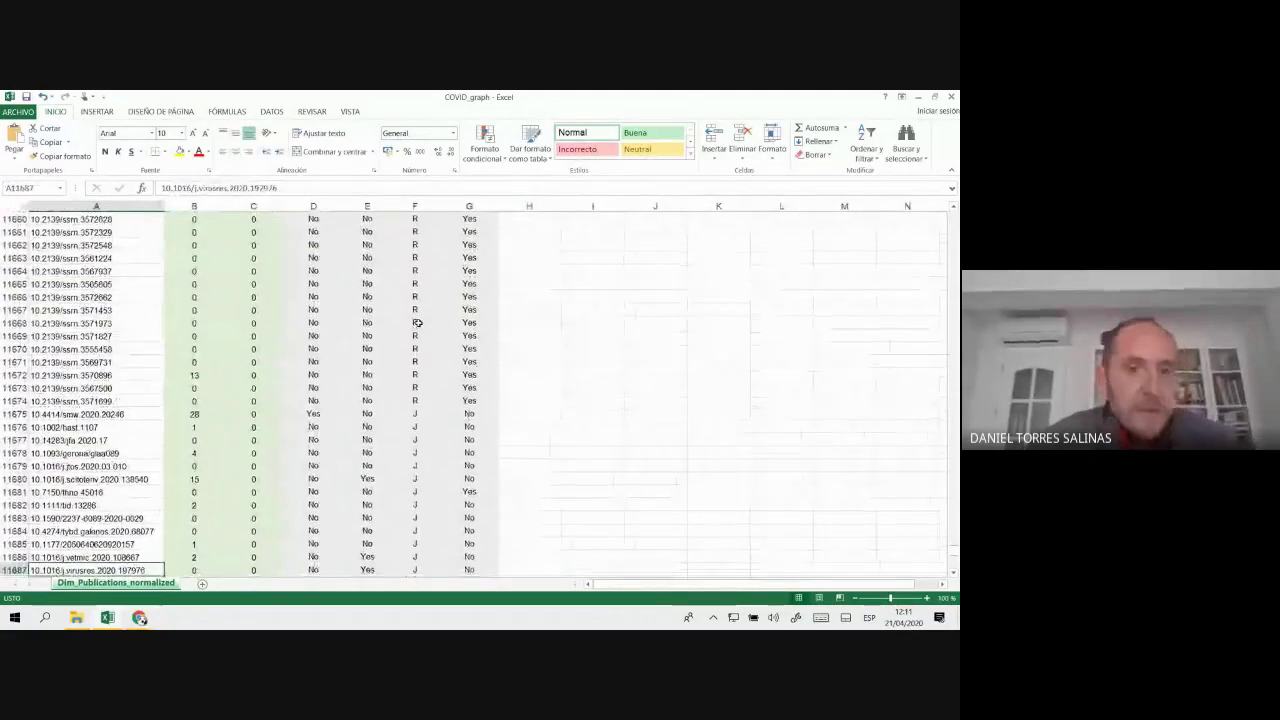
# - Select the full data range A1:G11687, DOI through OA, for a pivot table
pyautogui.hotkey('ctrl', 'Up')
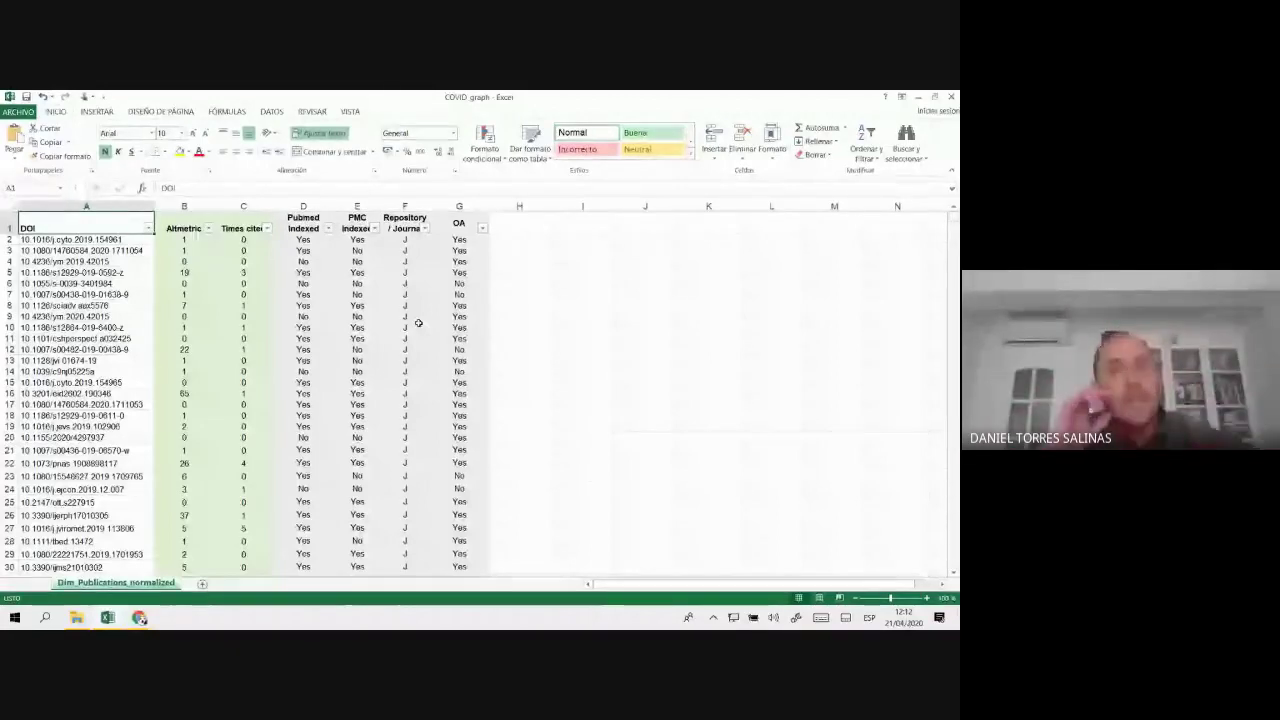
pyautogui.hotkey('ctrl', 'shift', 'Down')
pyautogui.hotkey('ctrl', 'shift', 'Right')
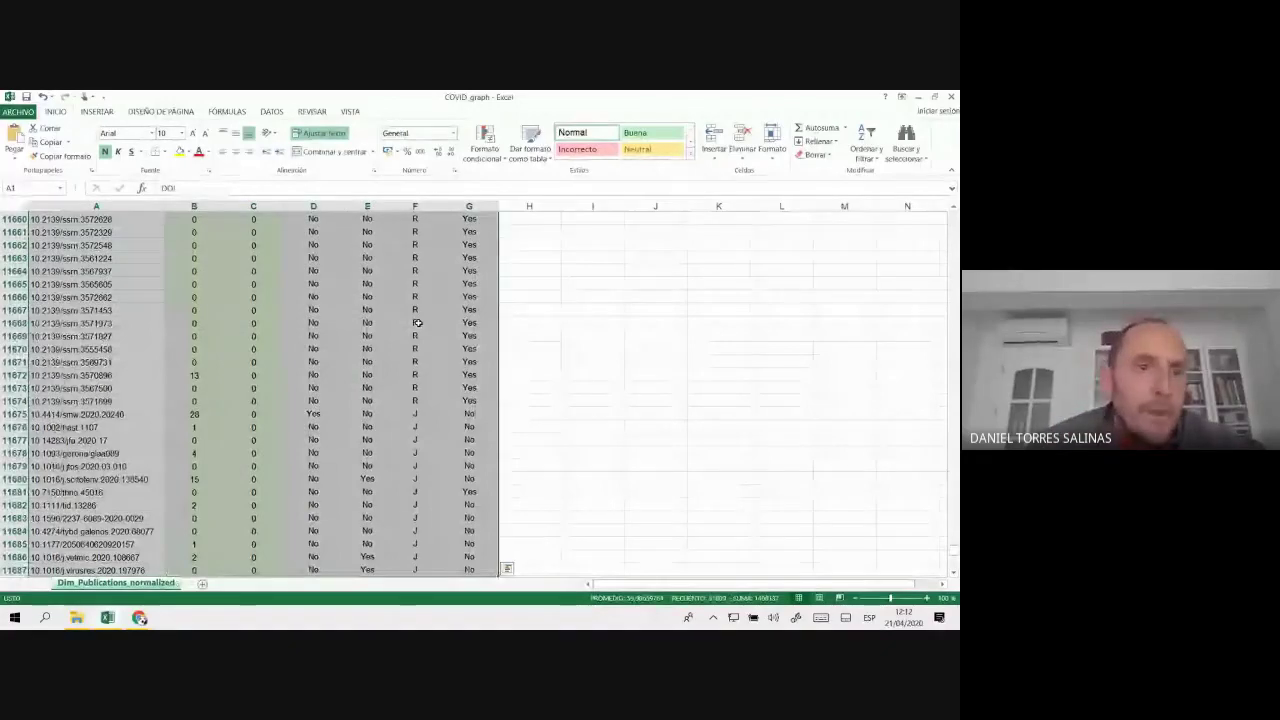
pyautogui.click(102, 114)
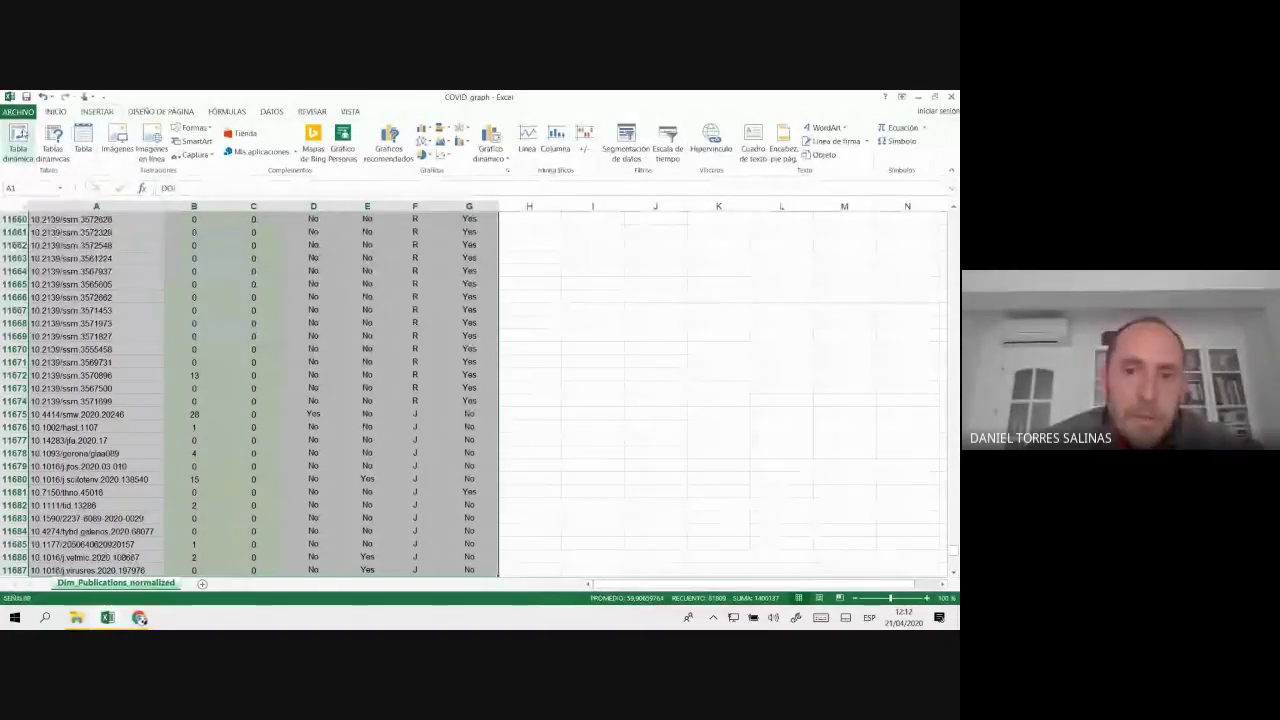
# - Insert a pivot table on a new sheet and widen its field list
pyautogui.click(18, 140)
pyautogui.click(523, 428)
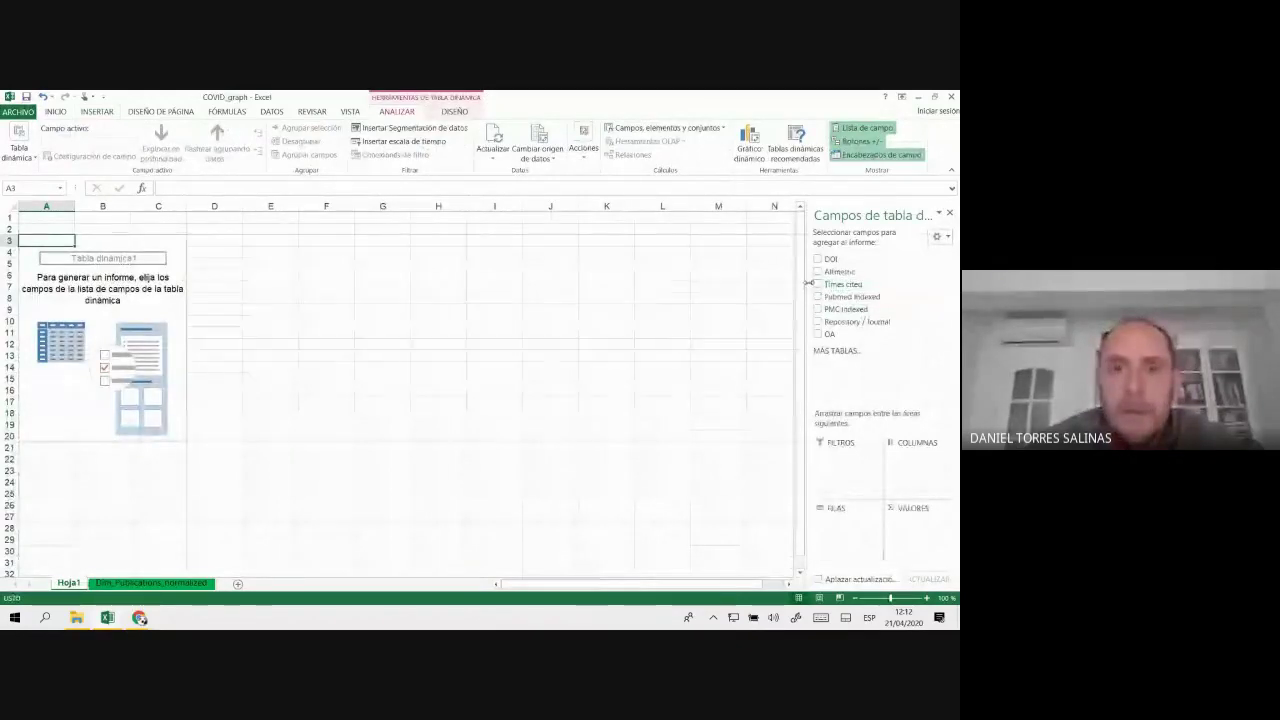
pyautogui.moveTo(808, 284); pyautogui.dragTo(714, 284)
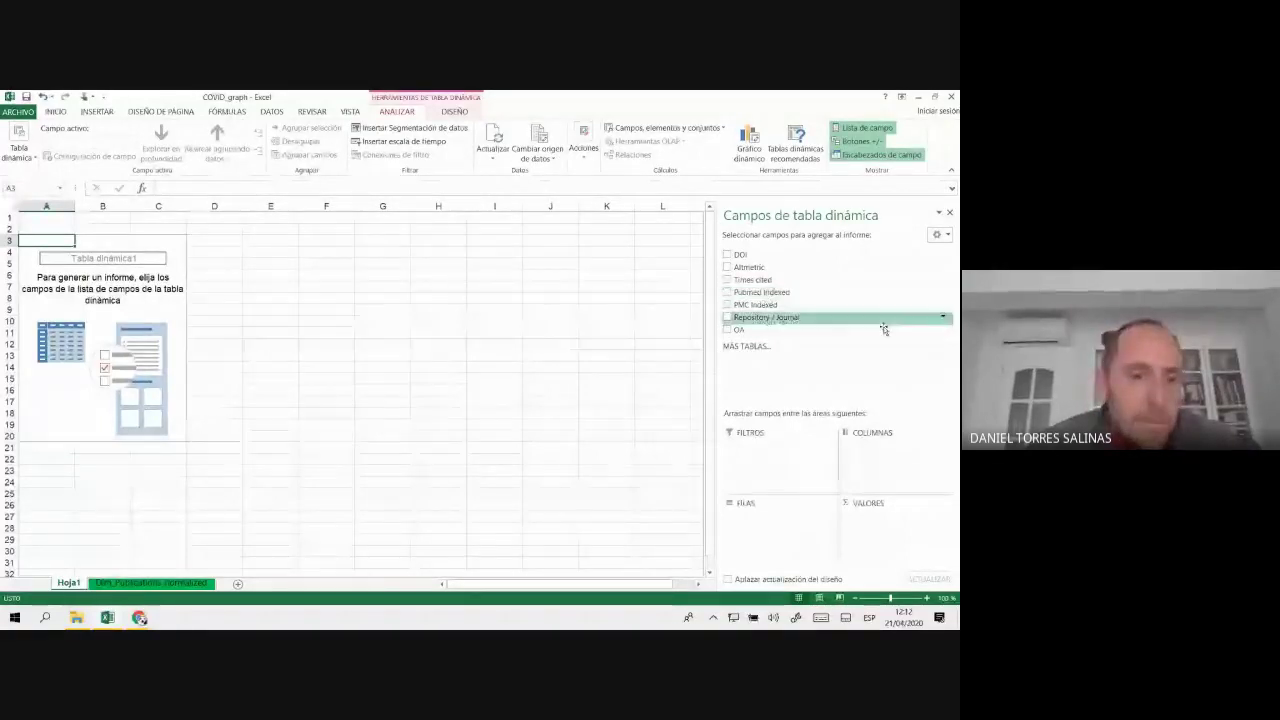
# - Fill cells A2, D2, A4 and D4 on the Dim_Publications_normalized sheet with yellow
pyautogui.click(159, 585)
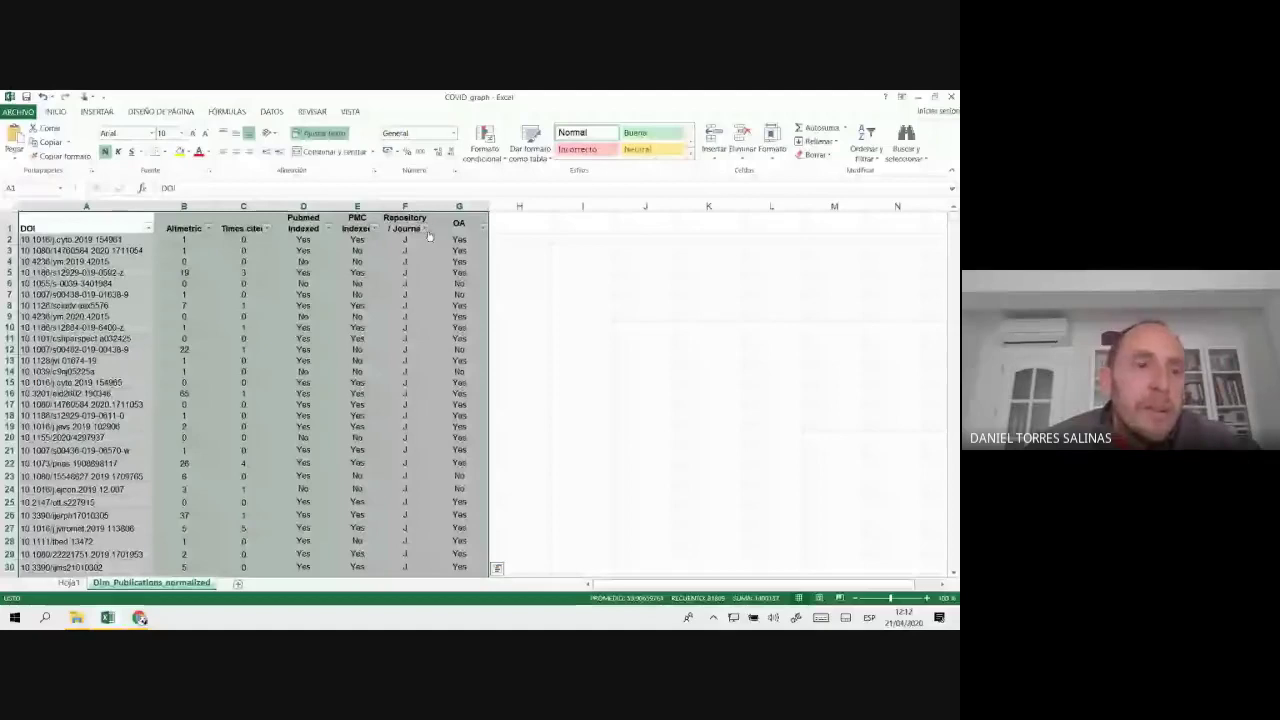
pyautogui.click(60, 228)
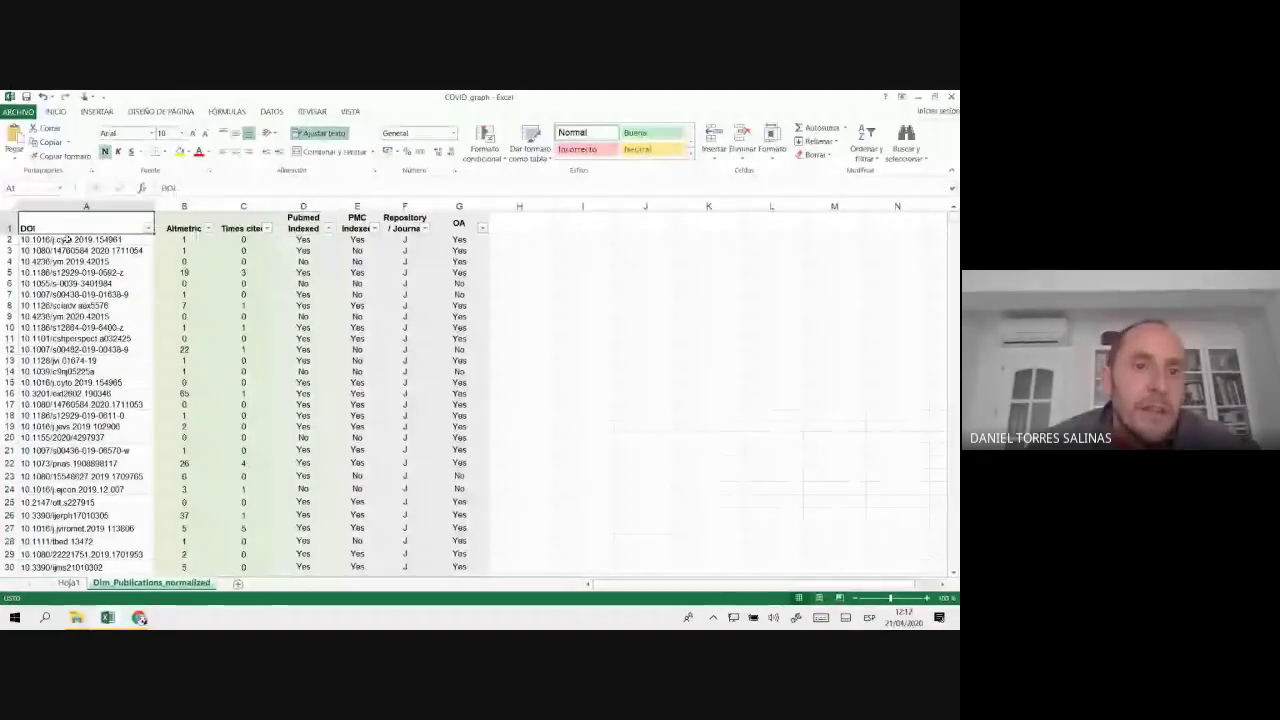
pyautogui.click(68, 240)
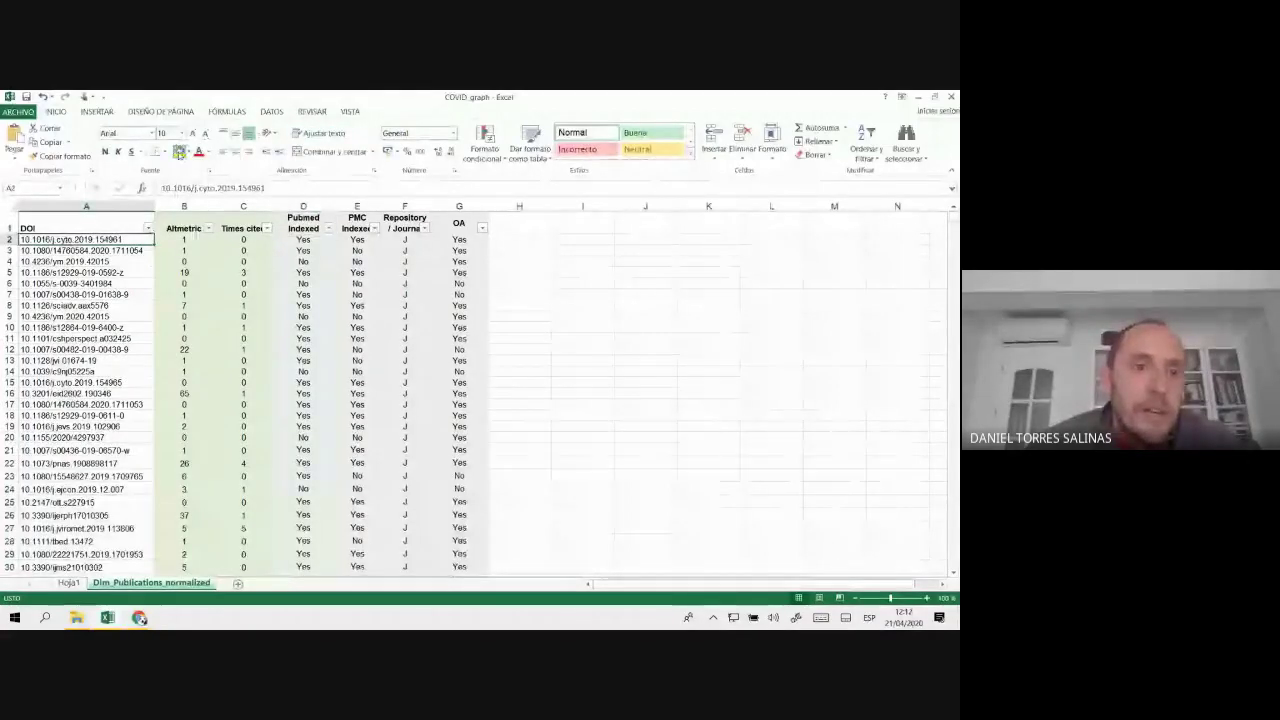
pyautogui.click(180, 151)
pyautogui.click(314, 239)
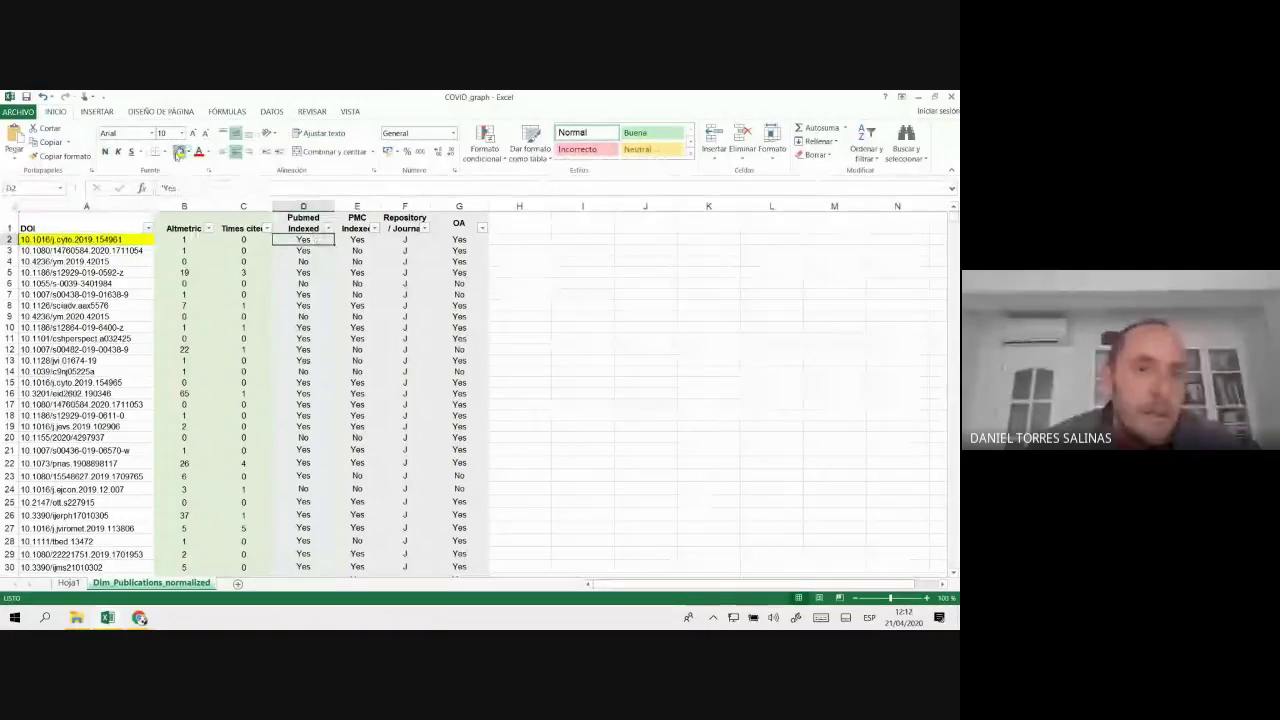
pyautogui.click(179, 152)
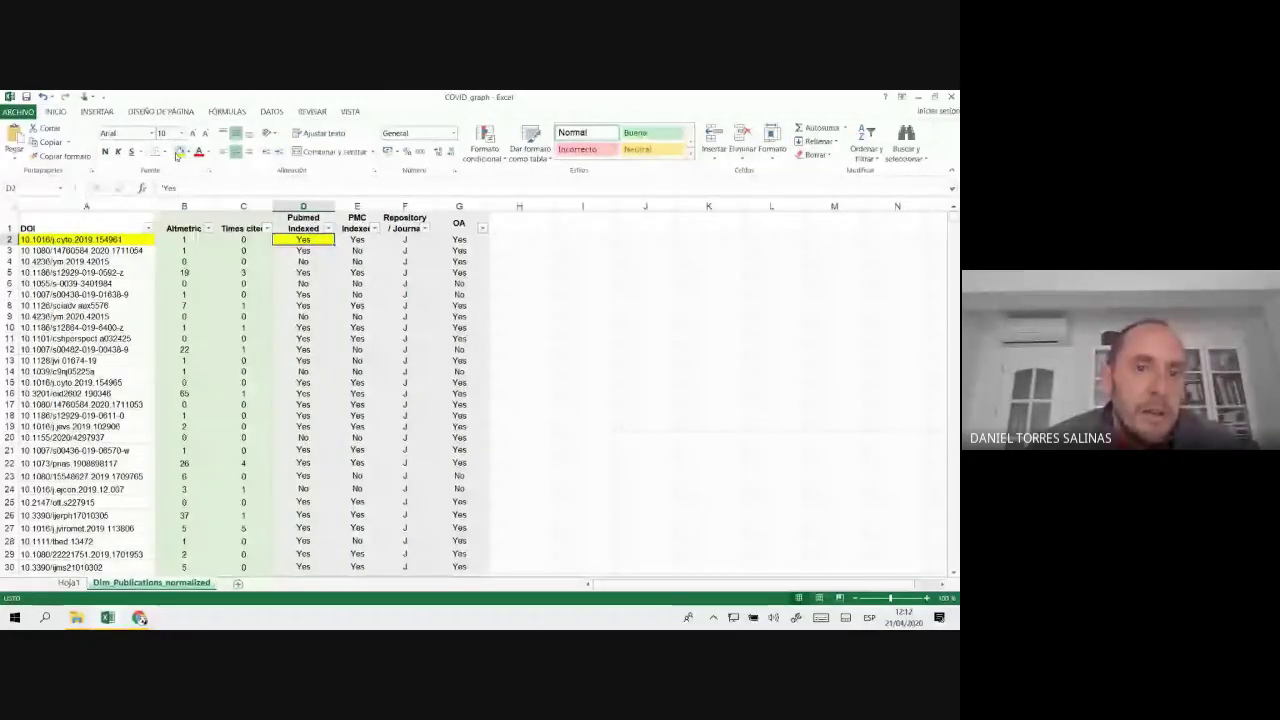
pyautogui.click(80, 261)
pyautogui.click(179, 152)
pyautogui.click(303, 261)
pyautogui.click(179, 152)
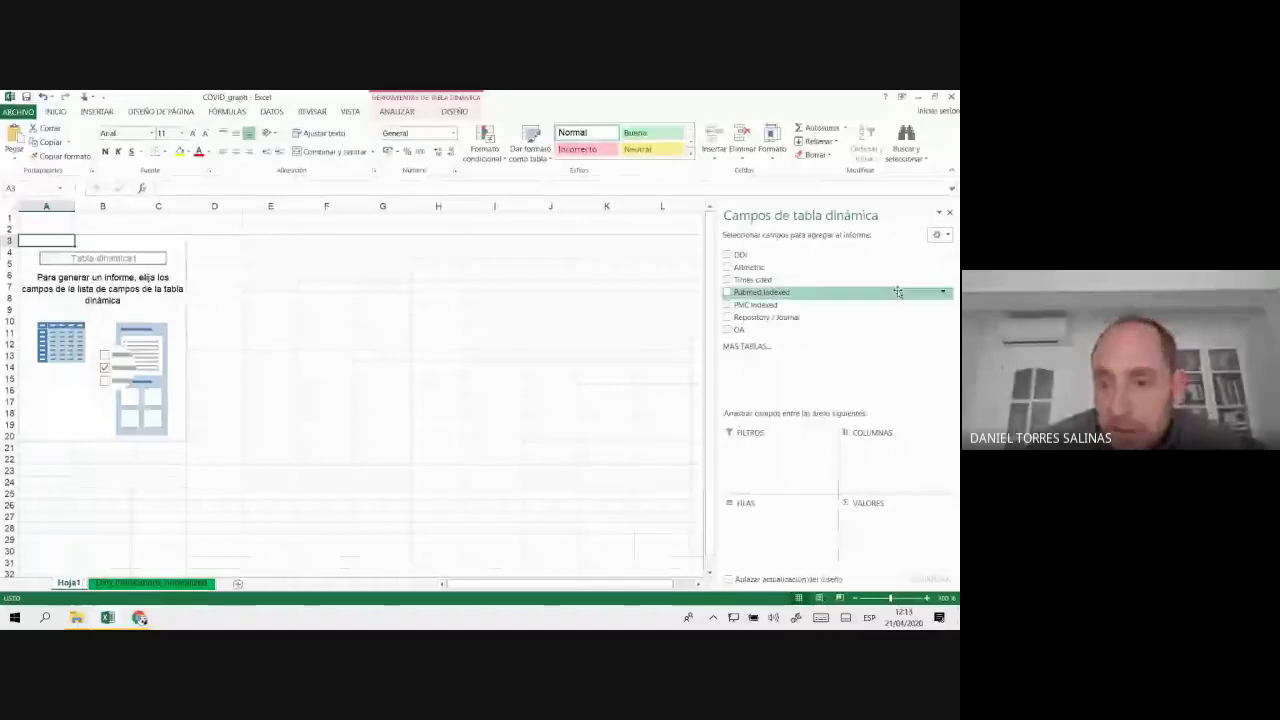
# - Count DOIs by Pubmed Indexed (No 6543, Yes 5143, total 11686) and add Sum of Times cited
pyautogui.moveTo(801, 301); pyautogui.dragTo(779, 516)
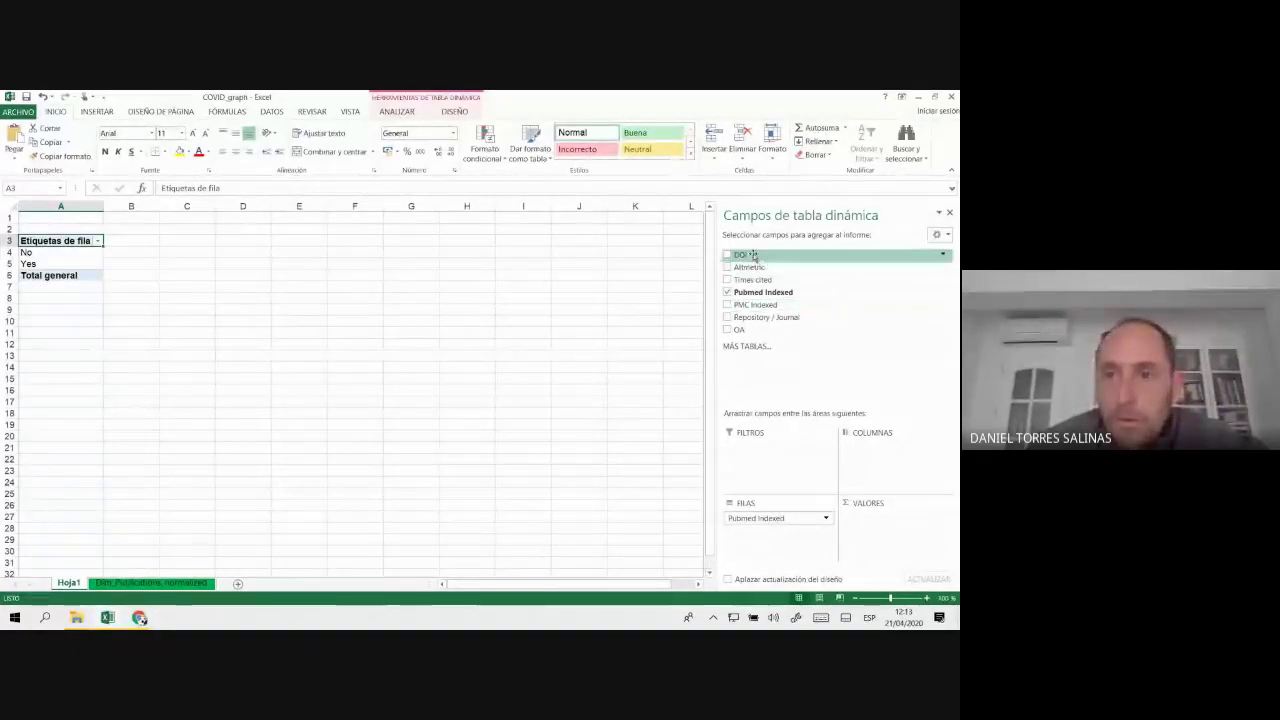
pyautogui.moveTo(731, 255); pyautogui.dragTo(896, 519)
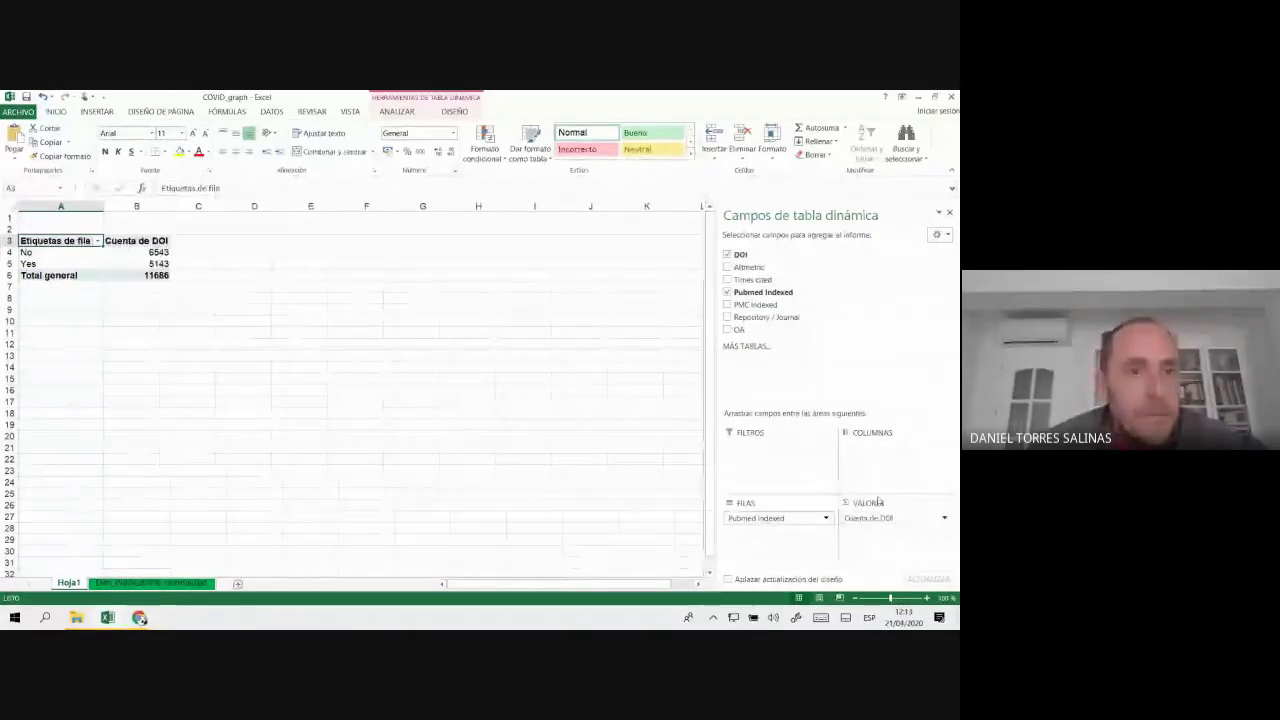
pyautogui.click(171, 306)
pyautogui.click(154, 276)
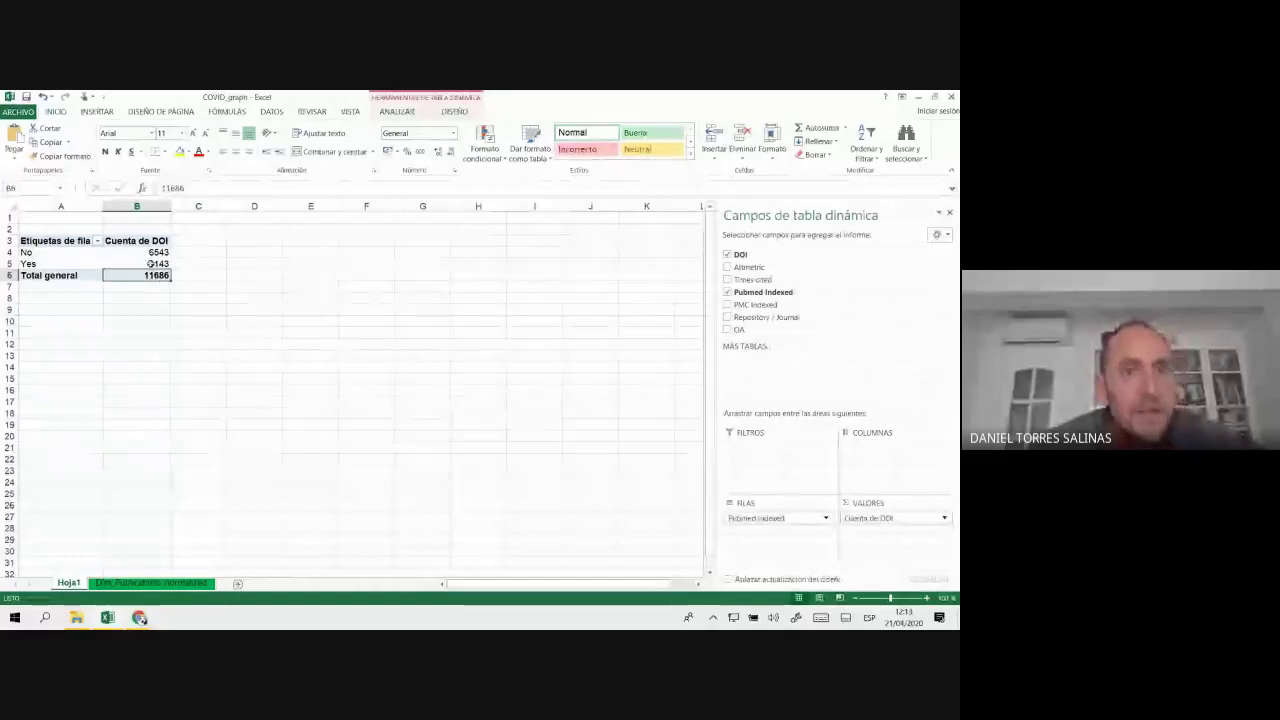
pyautogui.moveTo(156, 253); pyautogui.dragTo(159, 263)
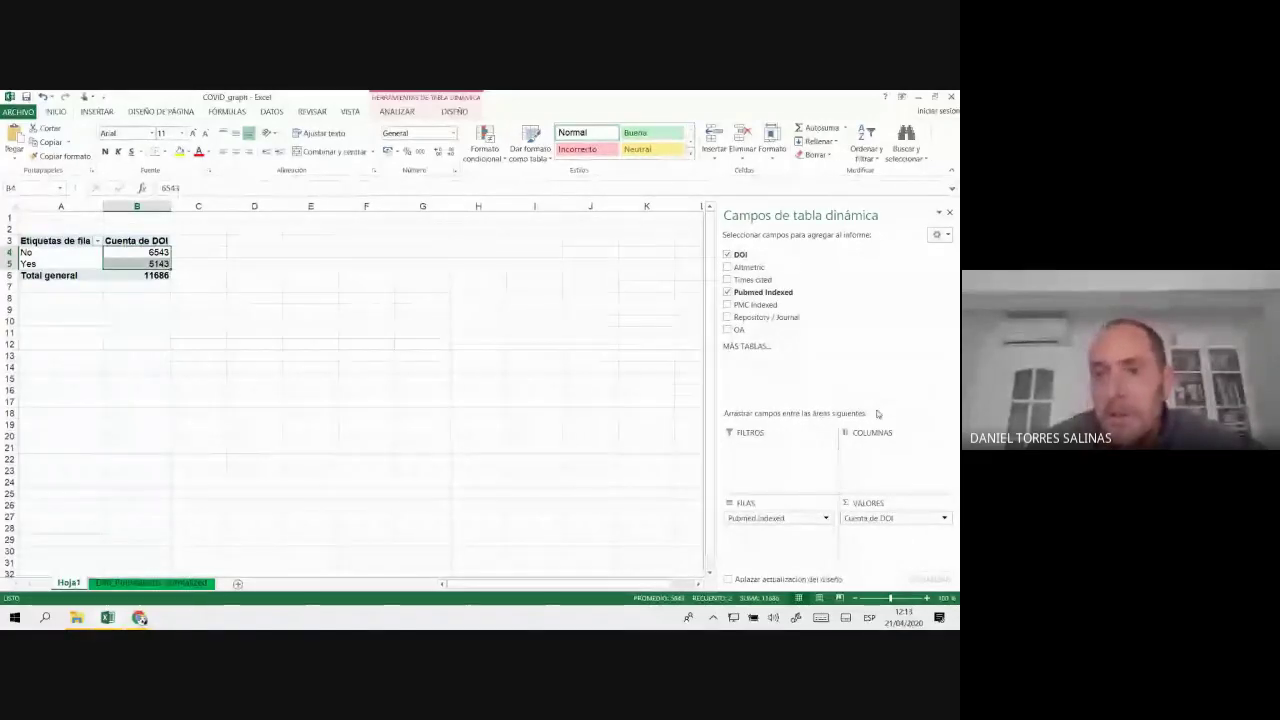
pyautogui.moveTo(877, 413); pyautogui.dragTo(873, 373)
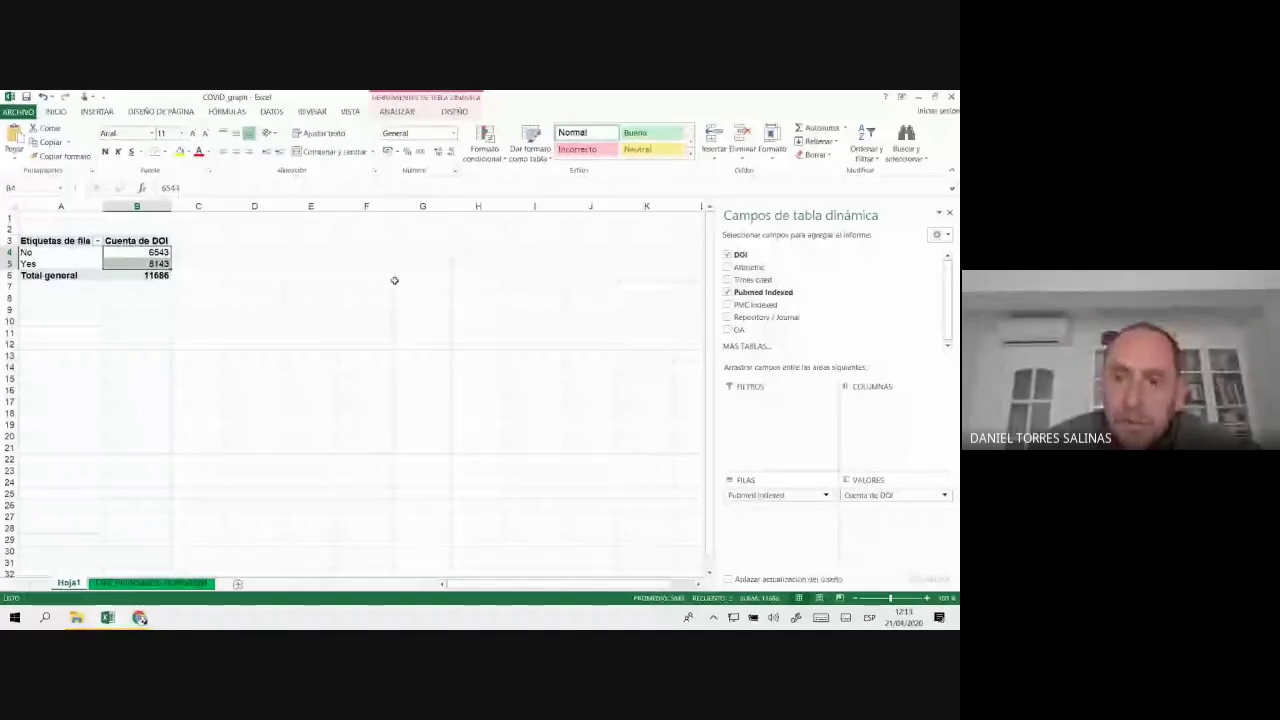
pyautogui.moveTo(758, 279)
pyautogui.mouseDown()
pyautogui.moveTo(818, 510)
pyautogui.moveTo(874, 514)
pyautogui.mouseUp()
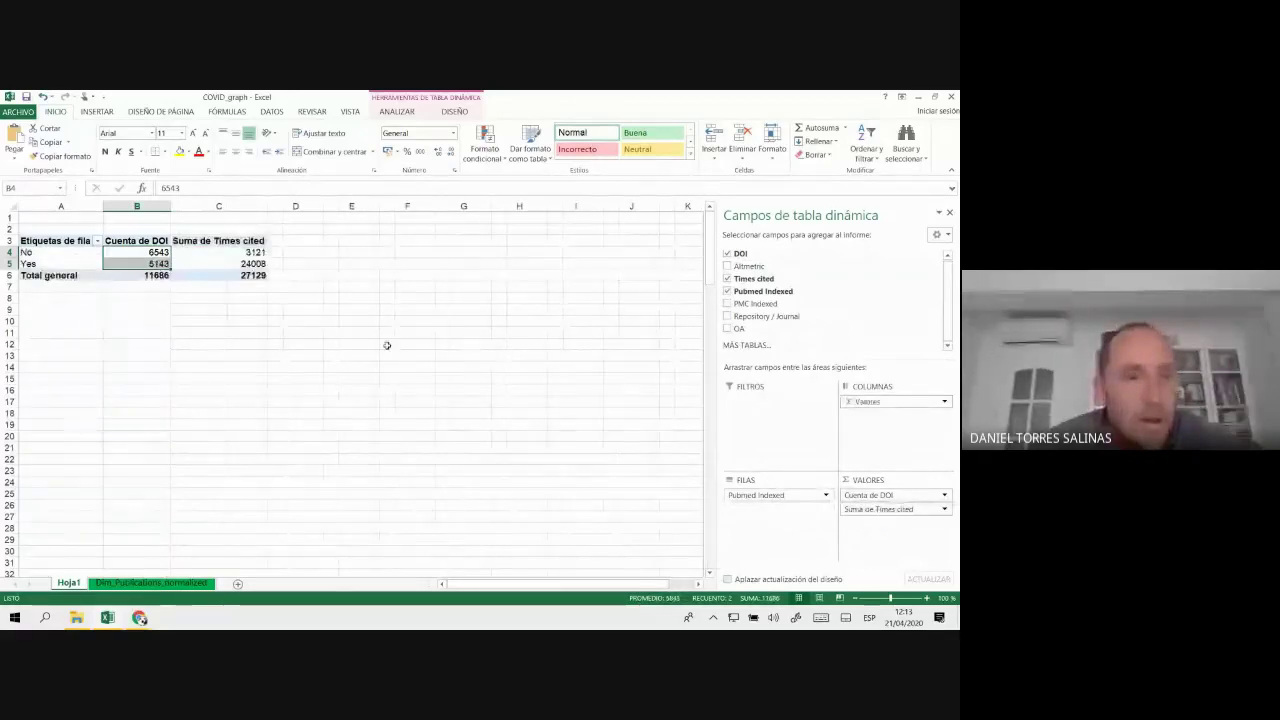
# - Check the data sheet, then add Times cited again as Suma de Times cited2 (No 3121, Yes 24008)
pyautogui.click(327, 331)
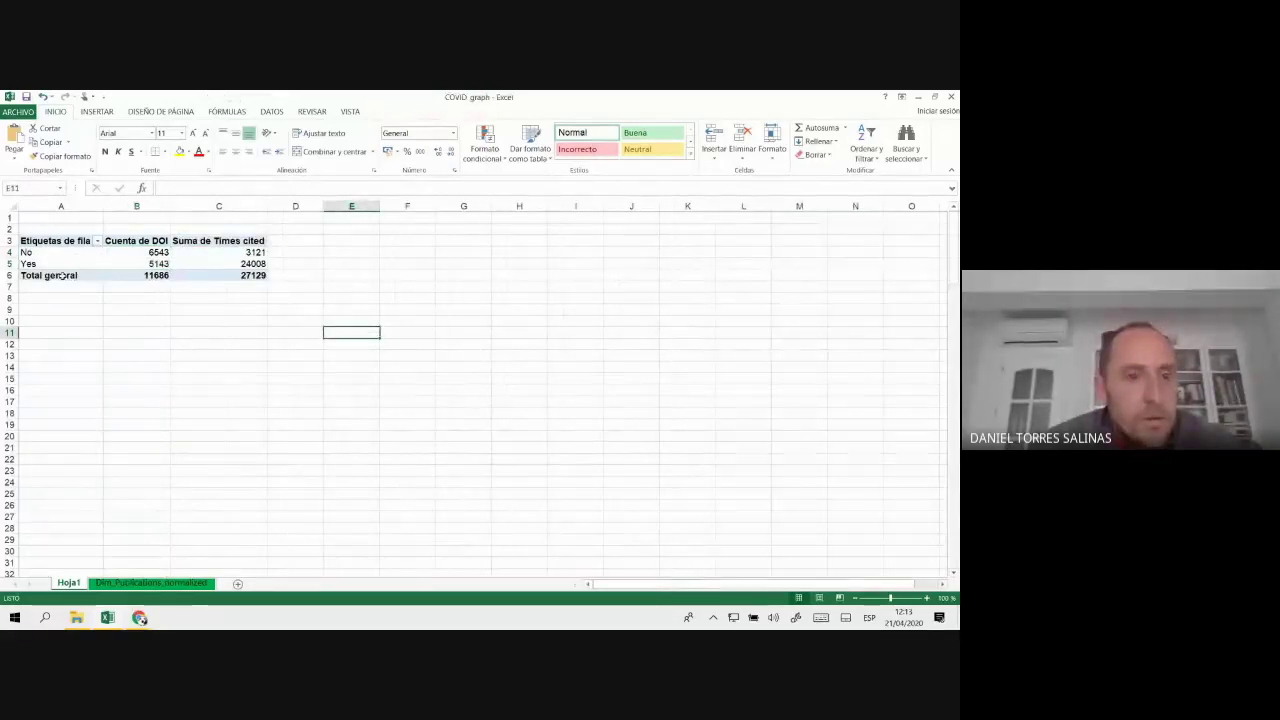
pyautogui.click(160, 583)
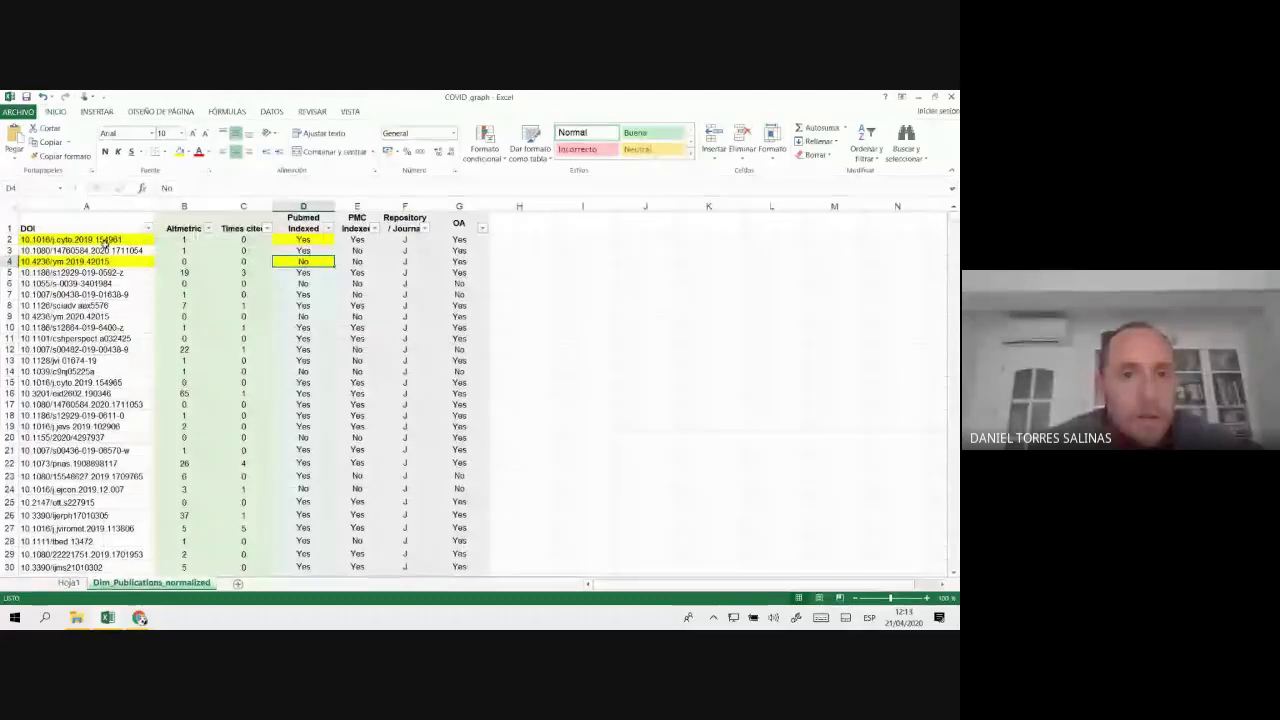
pyautogui.click(277, 237)
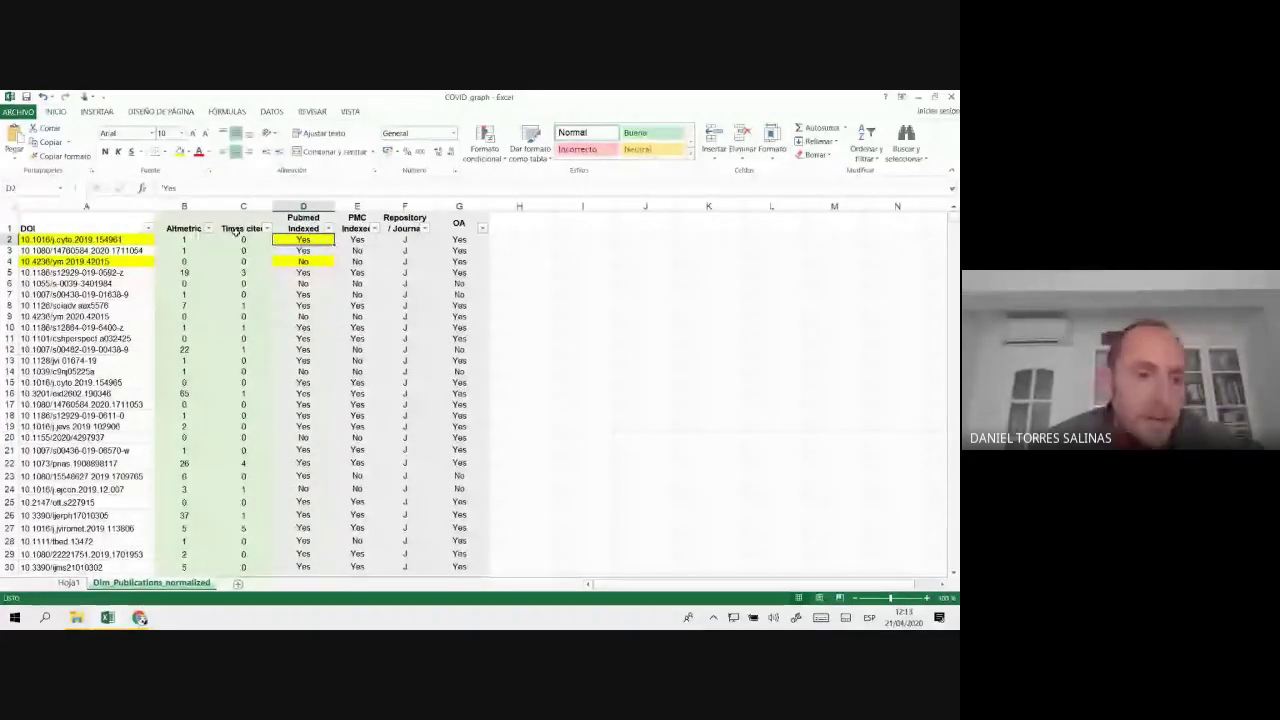
pyautogui.click(240, 240)
pyautogui.click(85, 584)
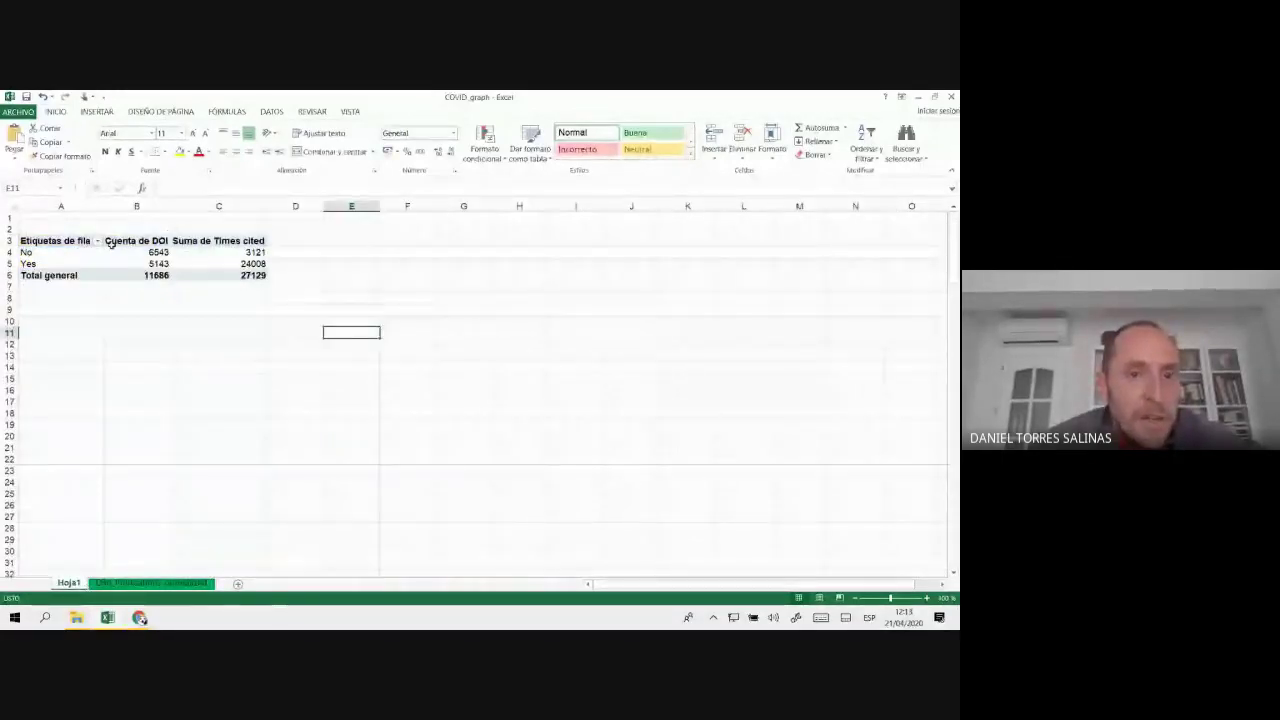
pyautogui.click(50, 253)
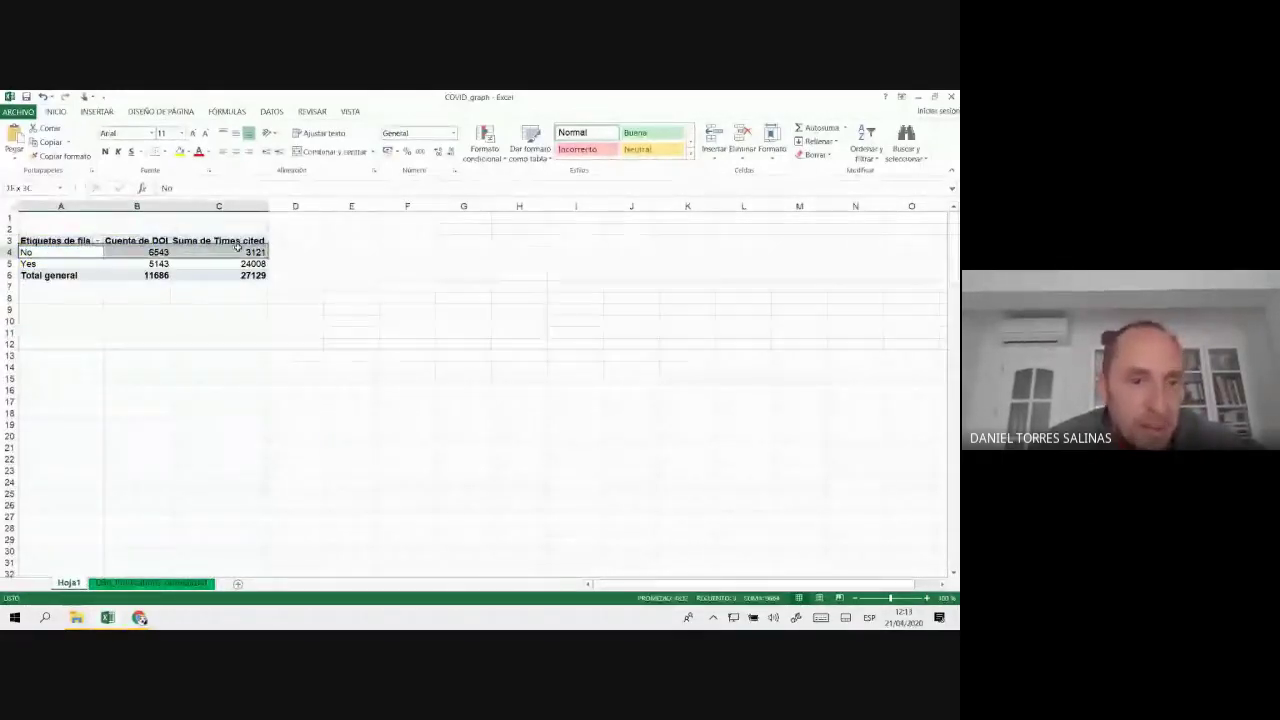
pyautogui.moveTo(60, 264); pyautogui.dragTo(197, 267)
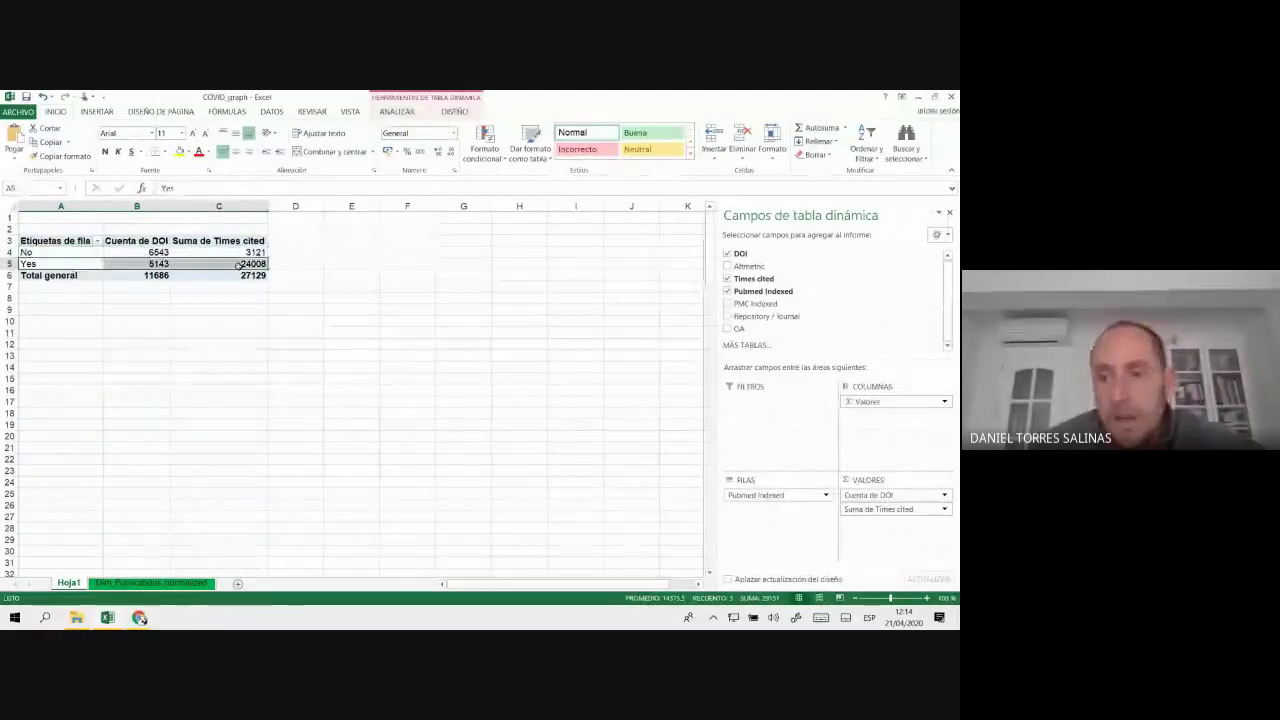
pyautogui.click(205, 264)
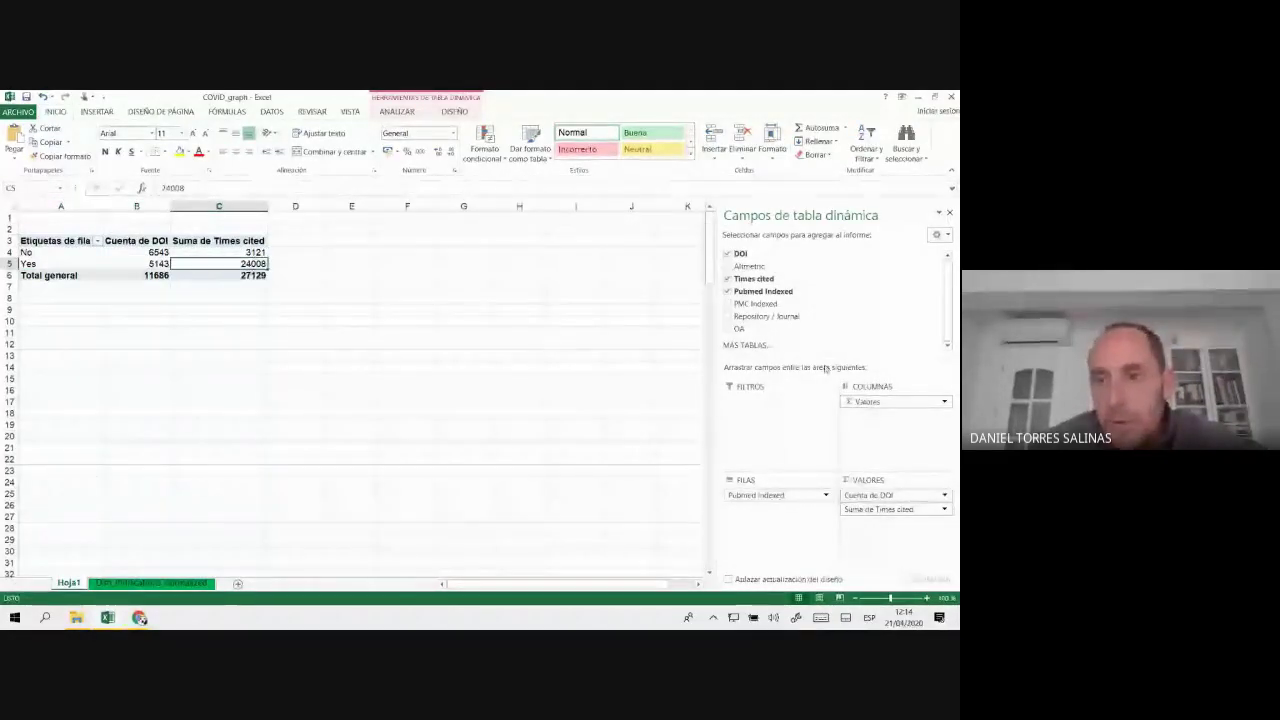
pyautogui.moveTo(772, 280)
pyautogui.mouseDown()
pyautogui.moveTo(808, 314)
pyautogui.moveTo(904, 526)
pyautogui.mouseUp()
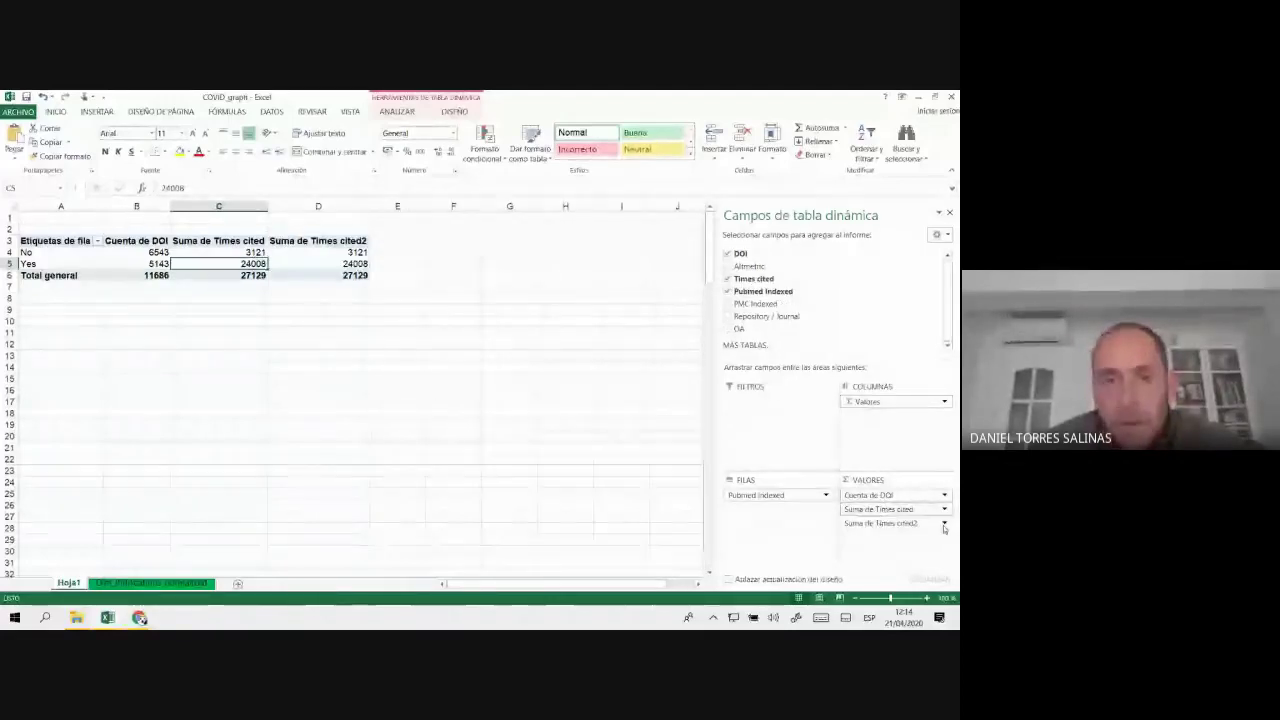
# - Change Suma de Times cited2 to show the average (Promedio) of Times cited
pyautogui.click(925, 523)
pyautogui.click(876, 509)
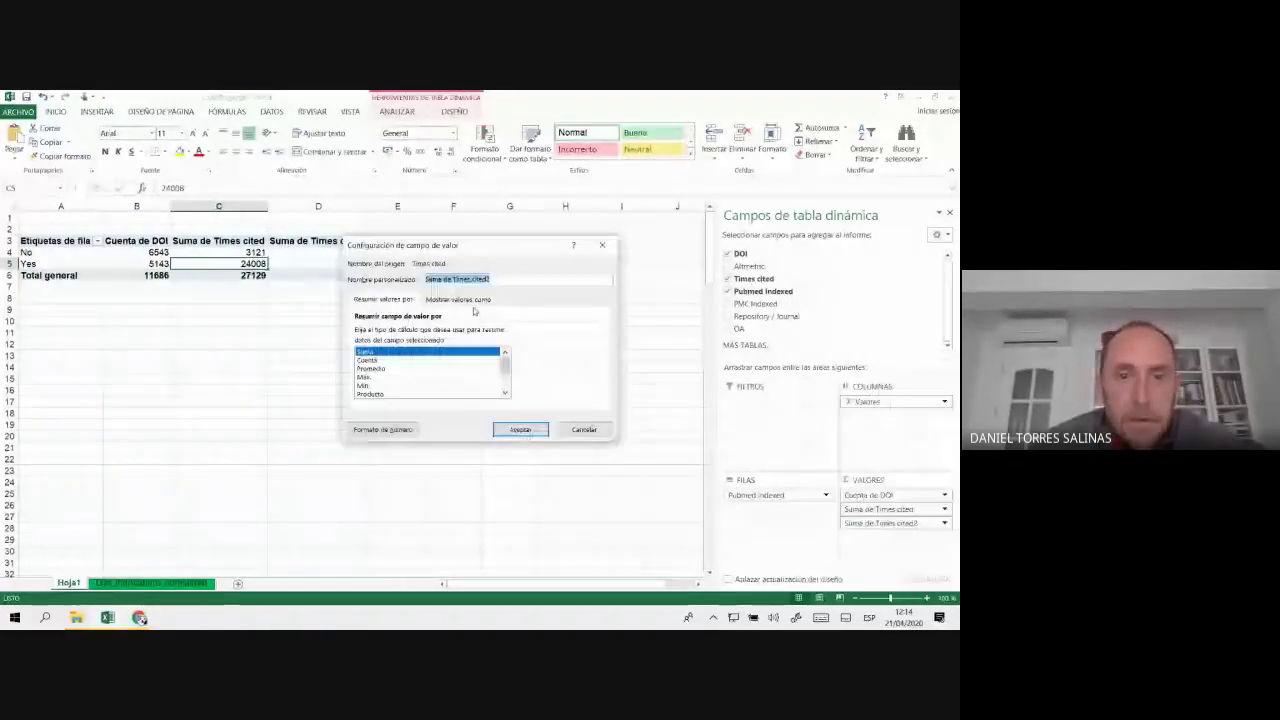
pyautogui.click(392, 368)
pyautogui.click(520, 429)
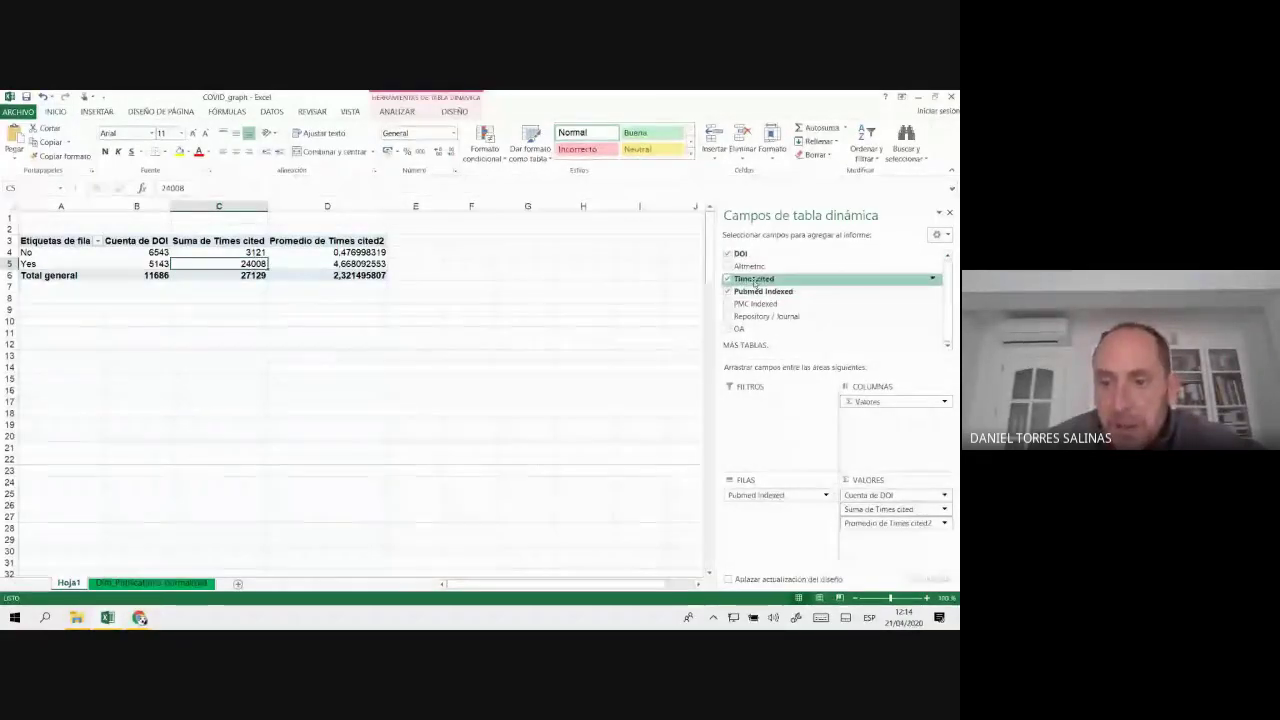
# - Add Times cited once more and set it to population standard deviation (Desvestp)
pyautogui.moveTo(758, 282); pyautogui.dragTo(900, 535)
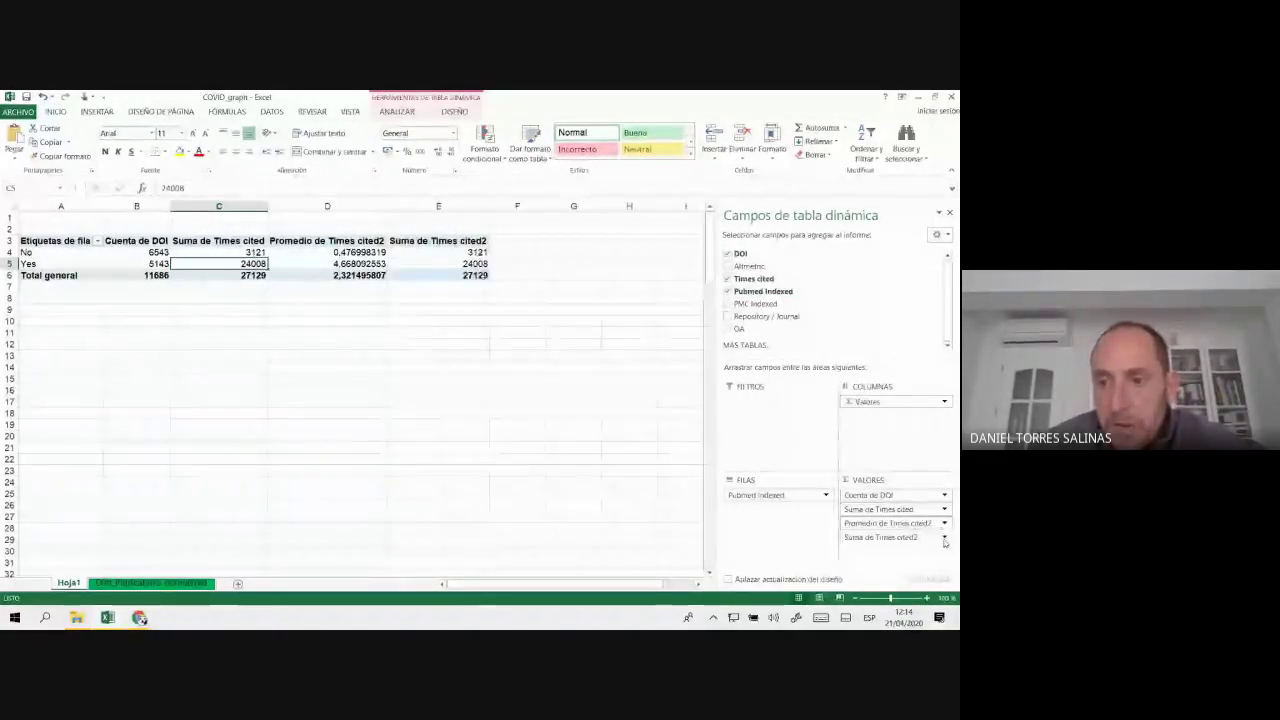
pyautogui.click(944, 537)
pyautogui.click(870, 523)
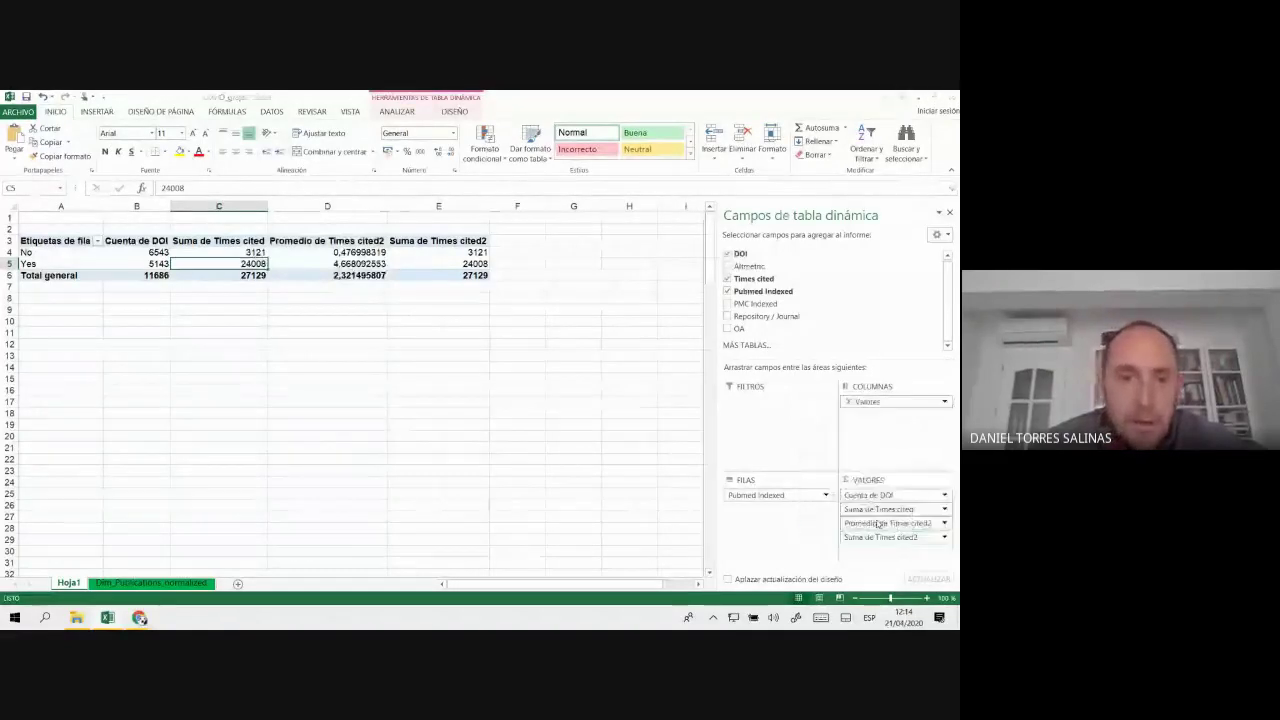
pyautogui.scroll(-3, 484, 379)
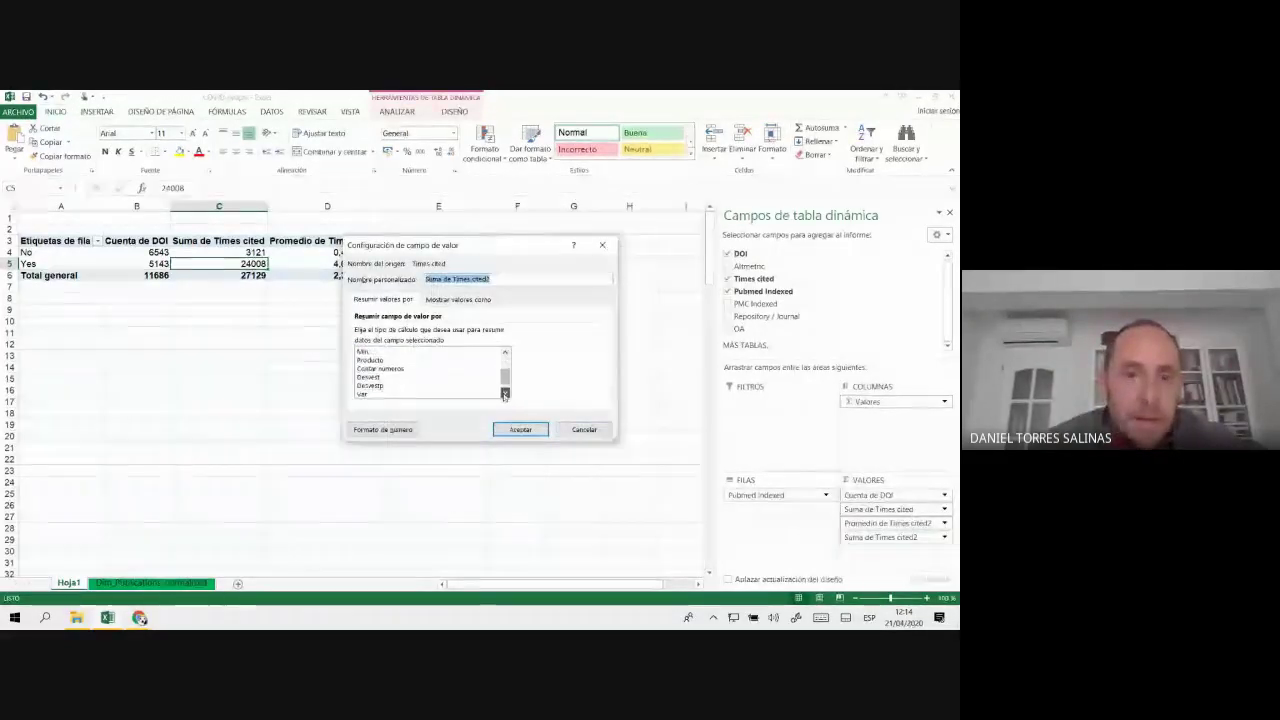
pyautogui.click(484, 378)
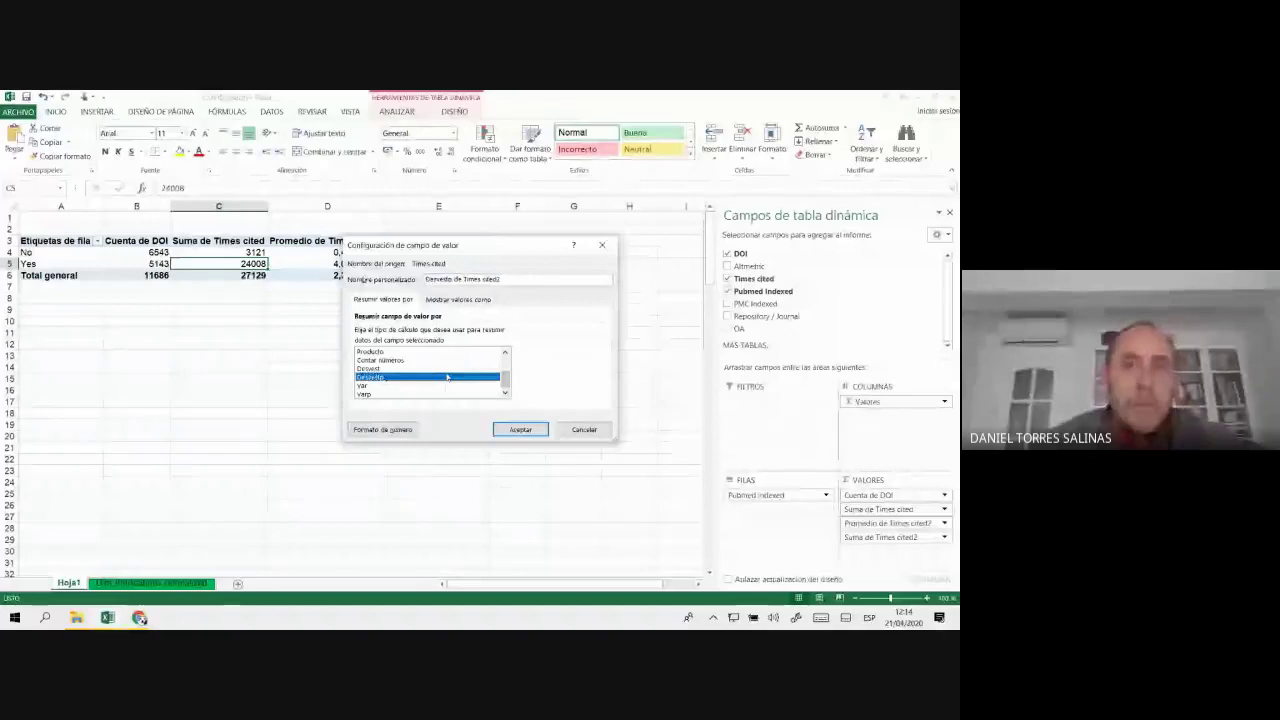
pyautogui.click(518, 431)
# - Nest Repository / Journal under Pubmed Indexed in the pivot rows, then return to the data sheet
pyautogui.click(505, 333)
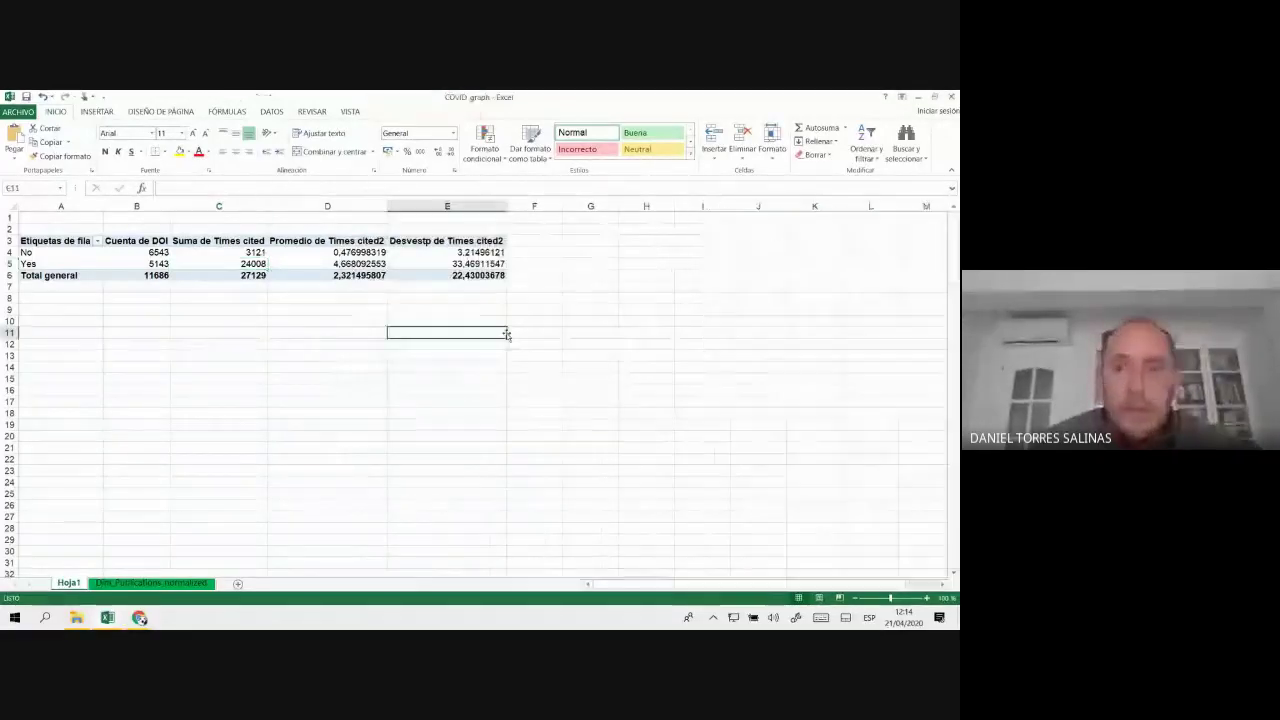
pyautogui.click(139, 262)
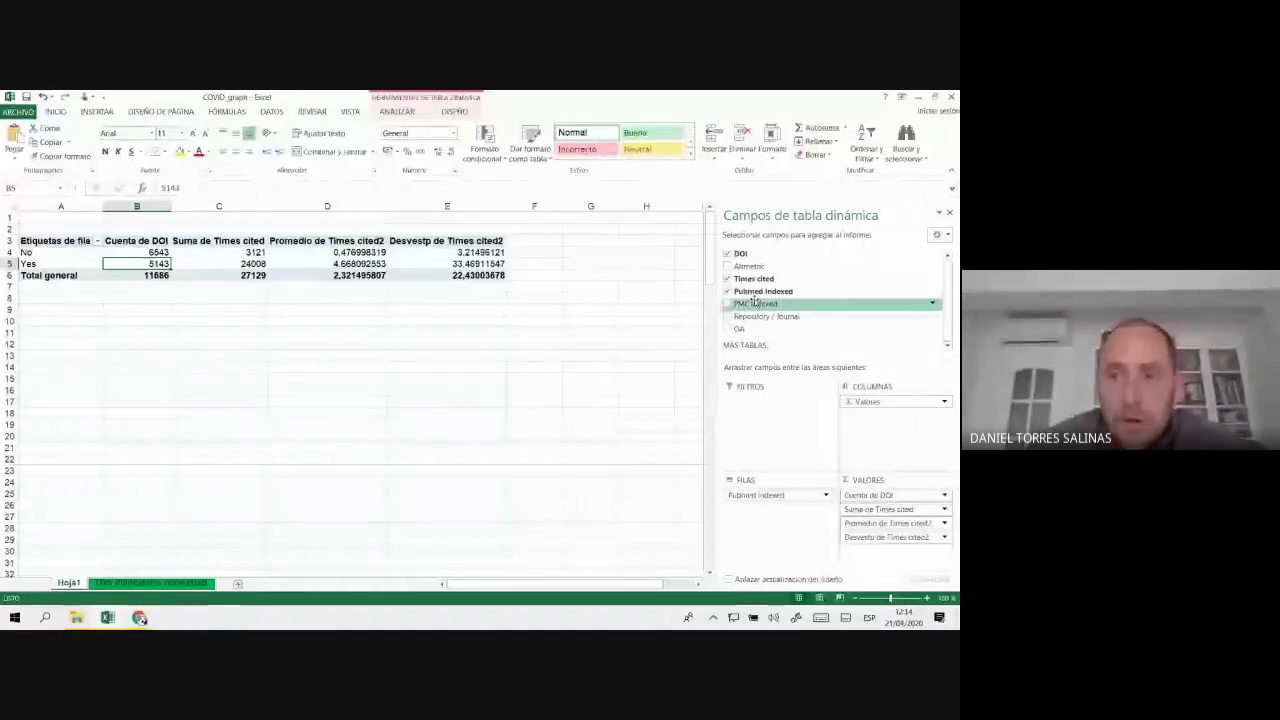
pyautogui.moveTo(766, 316)
pyautogui.mouseDown()
pyautogui.moveTo(878, 402)
pyautogui.moveTo(765, 508)
pyautogui.mouseUp()
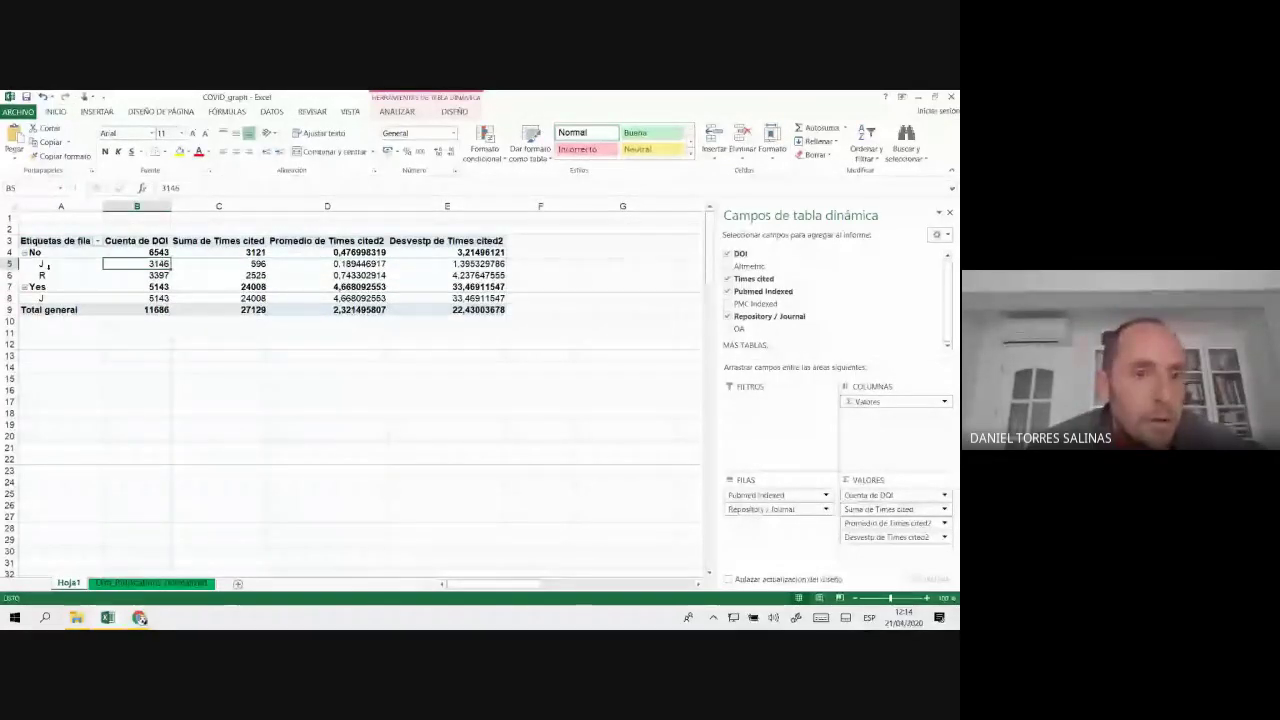
pyautogui.click(44, 265)
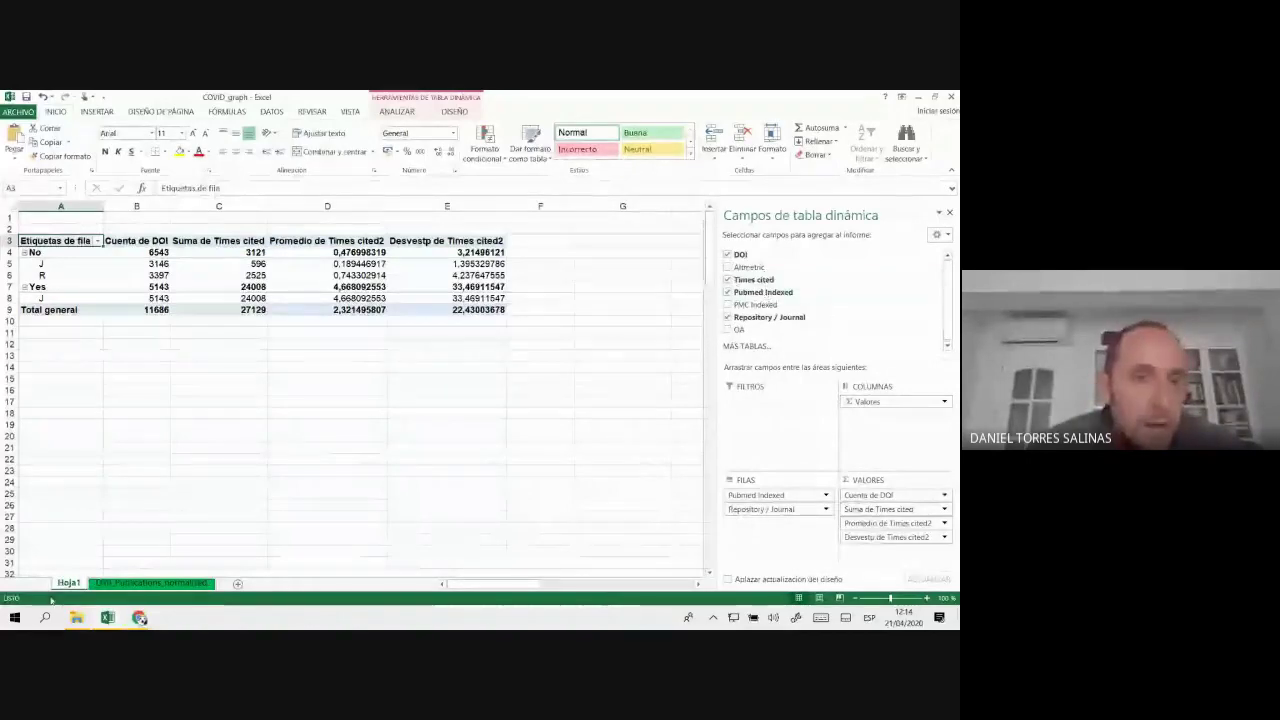
pyautogui.click(123, 584)
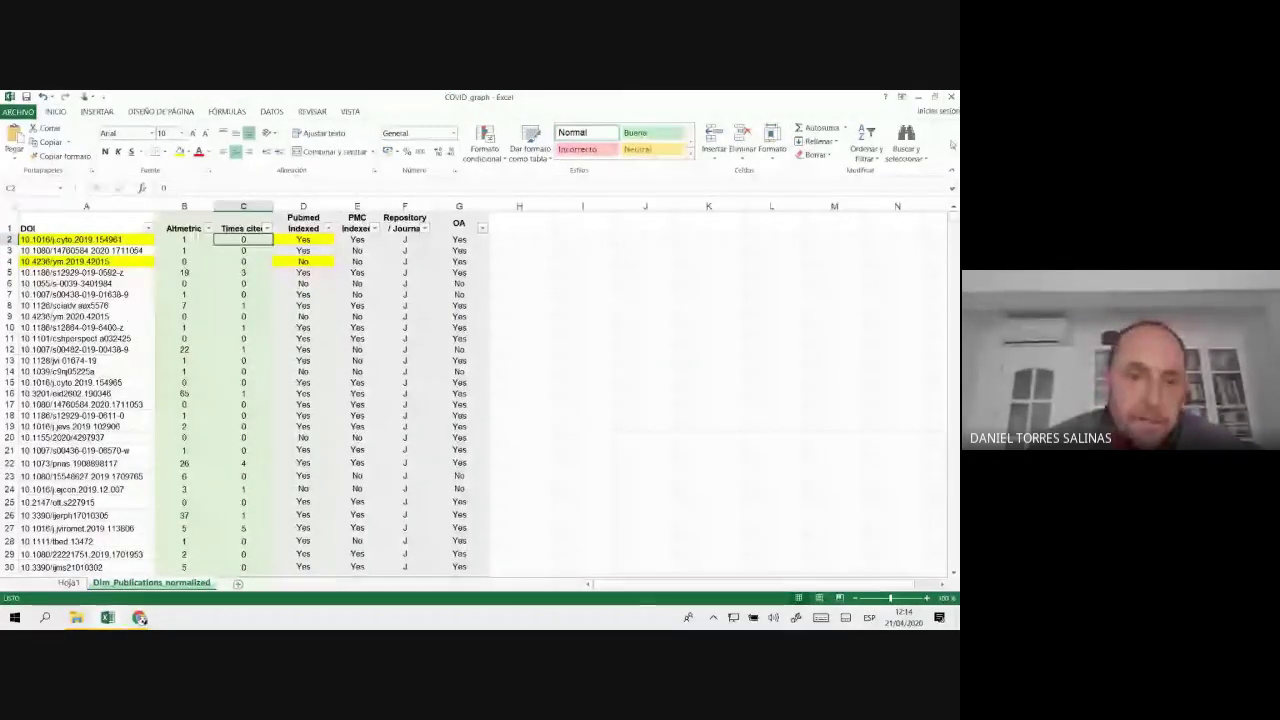
# - Close the COVID_graph workbook, answer the save prompt, and reopen it
pyautogui.click(951, 97)
pyautogui.click(479, 370)
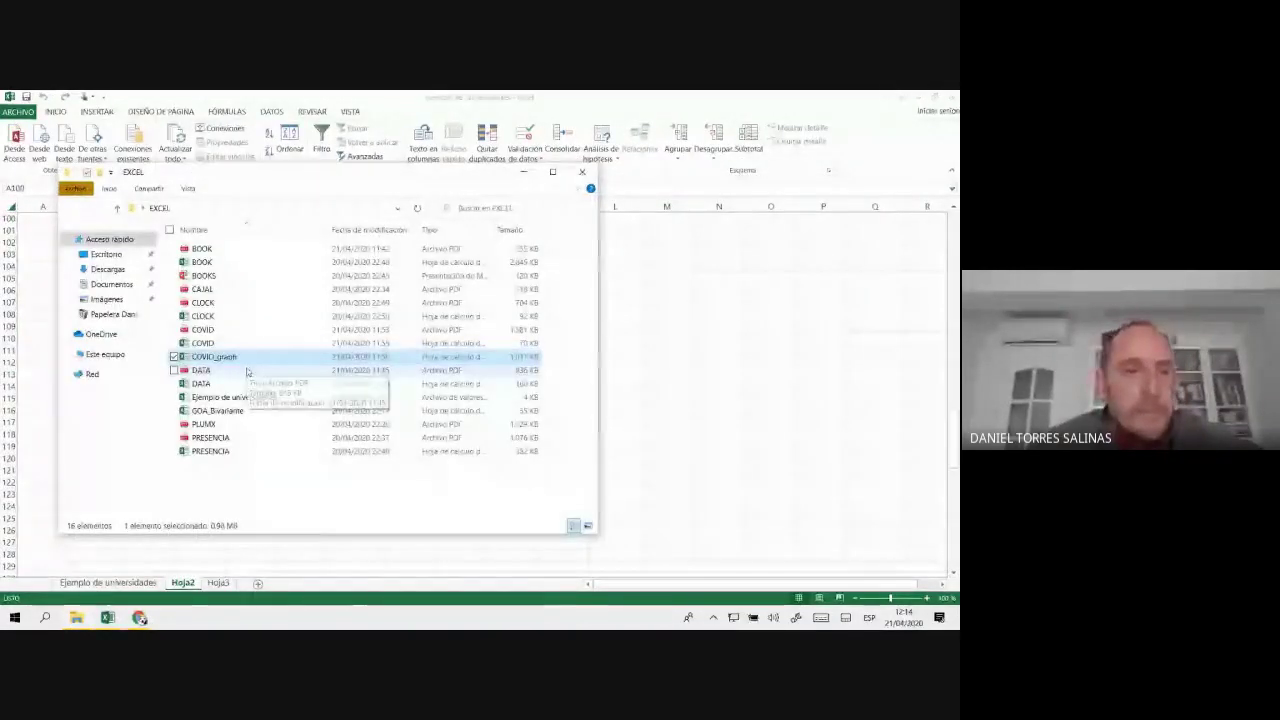
pyautogui.doubleClick(287, 357)
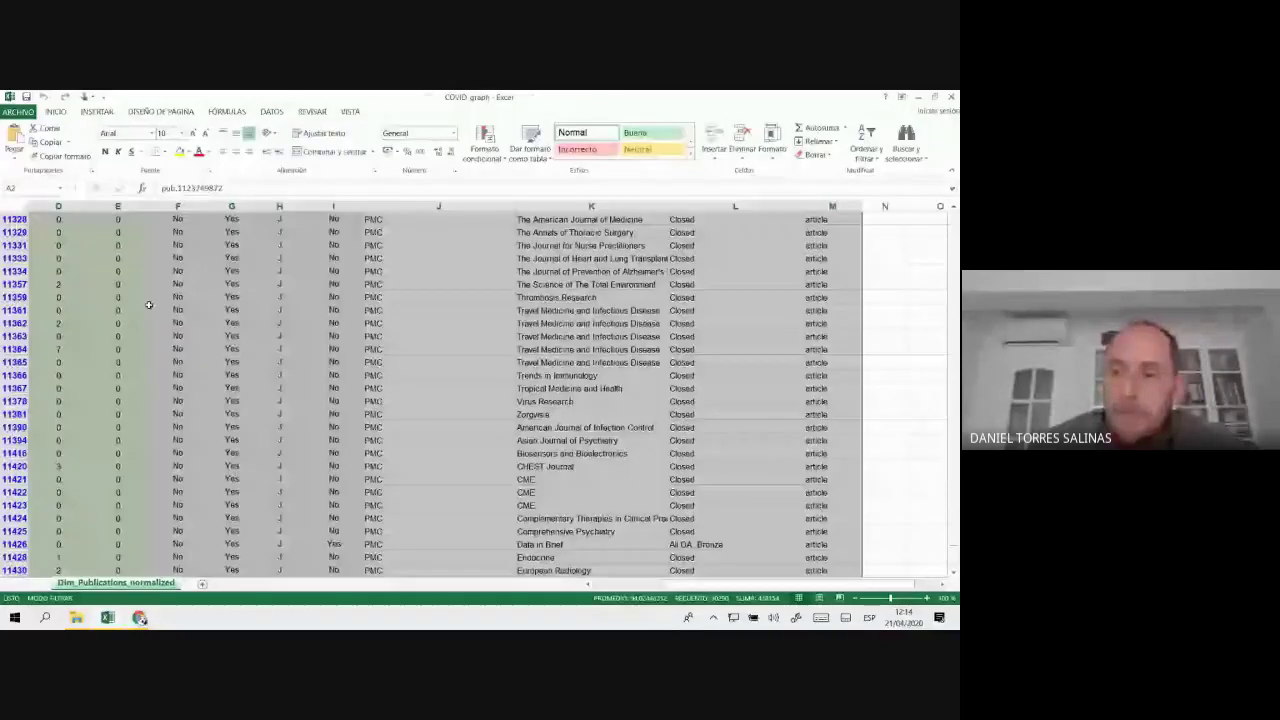
# - Clear the Source title2 (with PMC) filter with (Seleccionar todo) so every publication row shows
pyautogui.click(117, 292)
pyautogui.scroll(10, 117, 292)
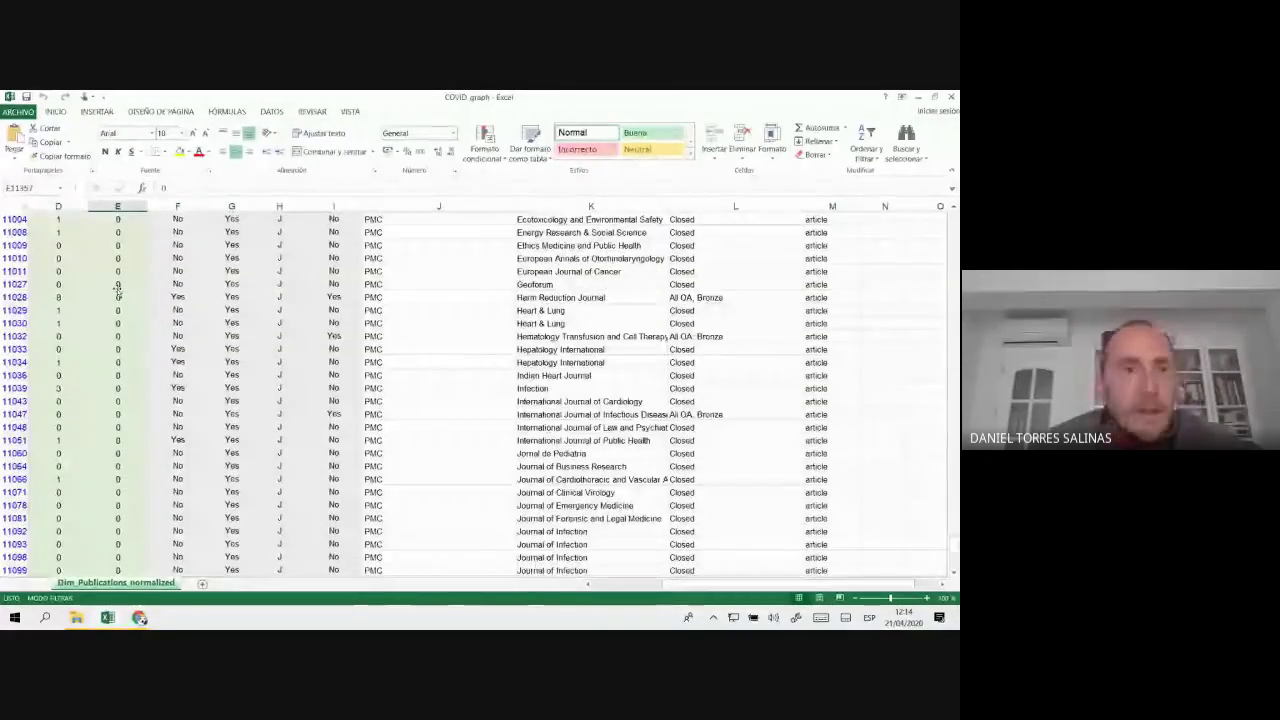
pyautogui.moveTo(958, 539)
pyautogui.mouseDown()
pyautogui.moveTo(955, 216)
pyautogui.moveTo(179, 198)
pyautogui.mouseUp()
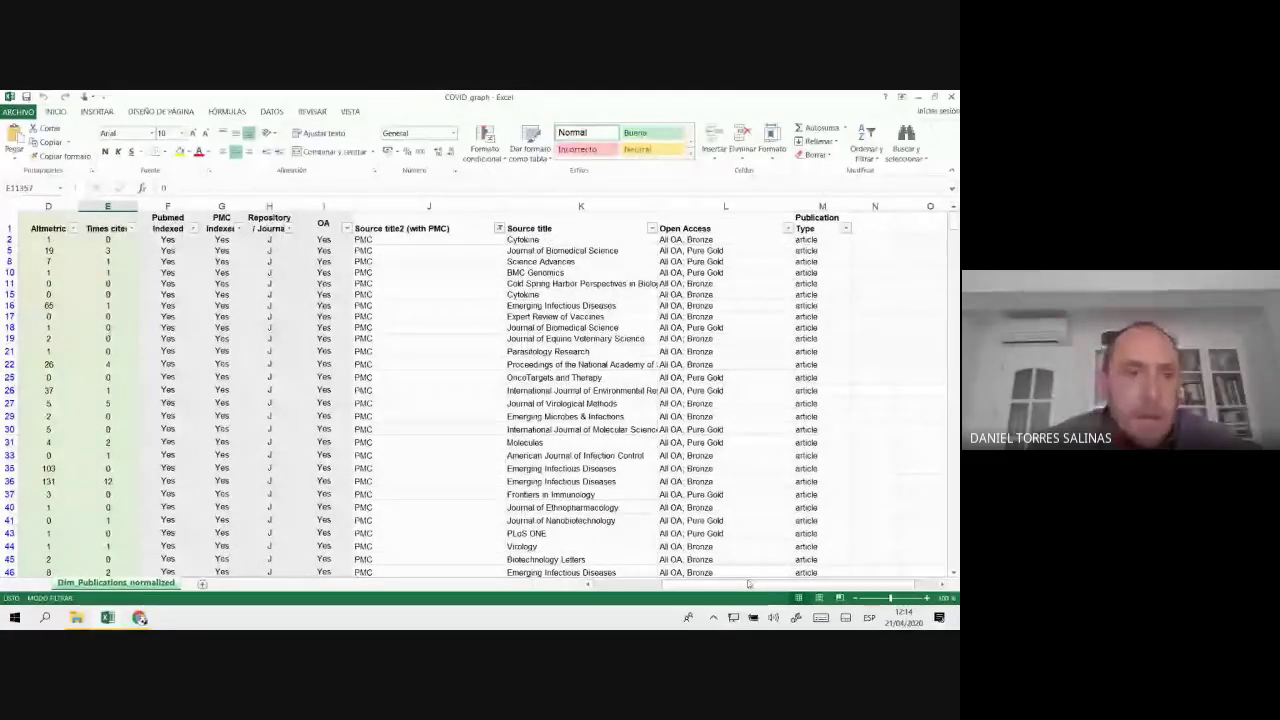
pyautogui.moveTo(748, 584); pyautogui.dragTo(336, 357)
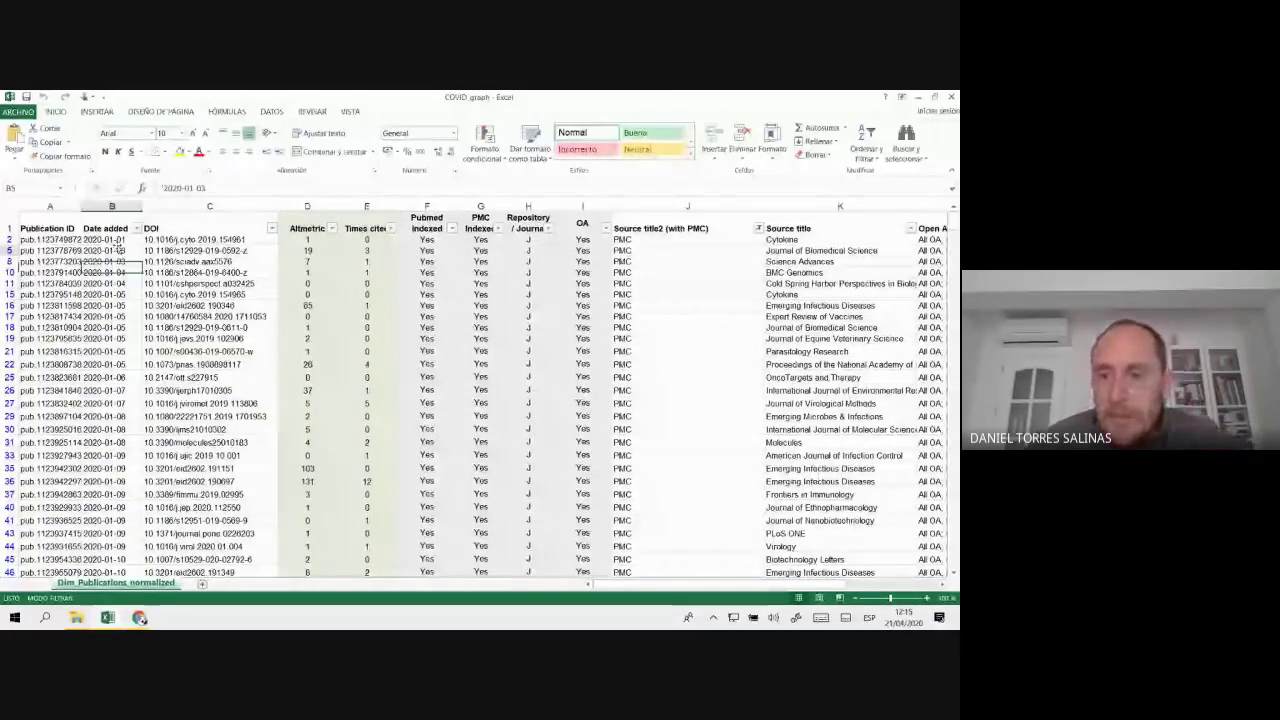
pyautogui.click(45, 228)
pyautogui.click(831, 585)
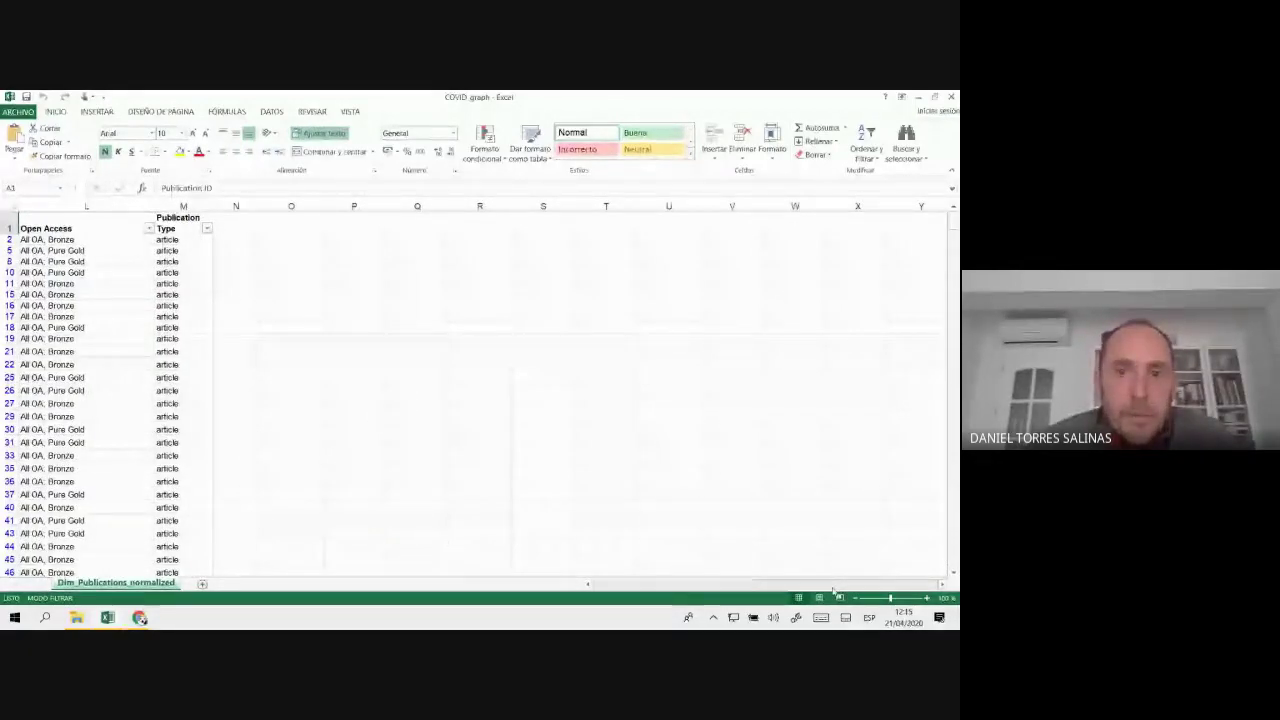
pyautogui.moveTo(833, 588); pyautogui.dragTo(600, 588)
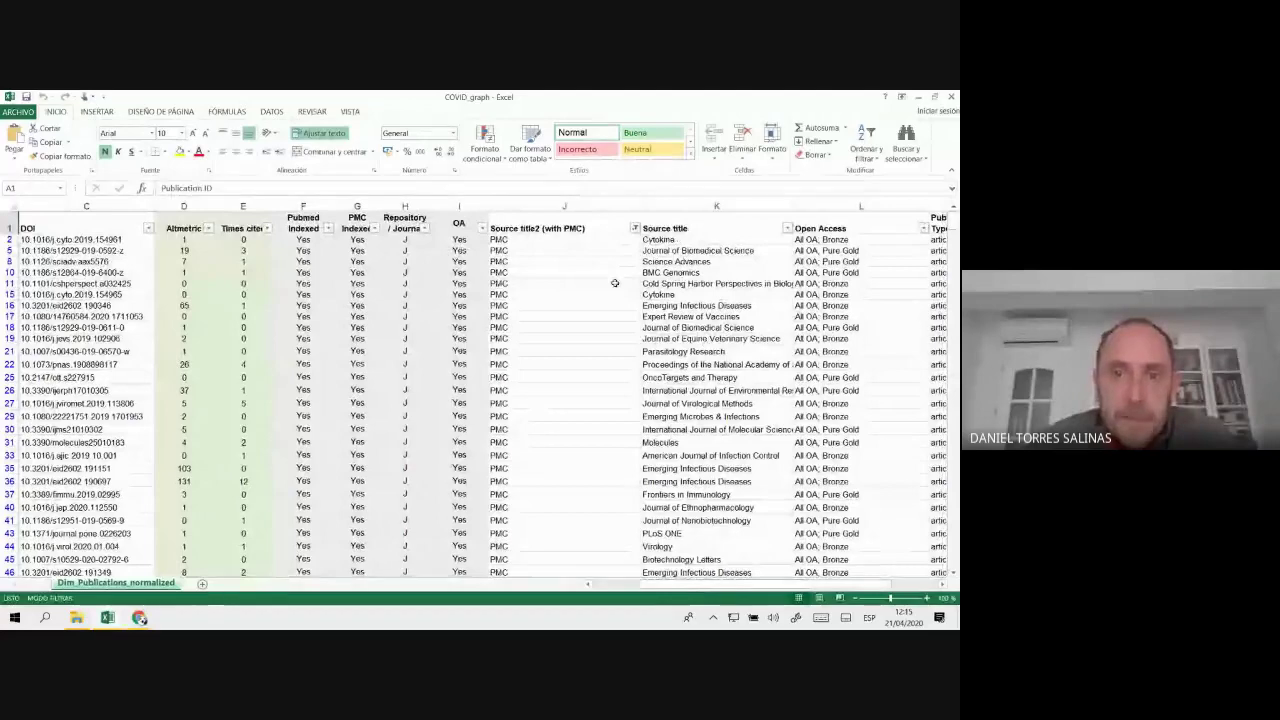
pyautogui.click(636, 229)
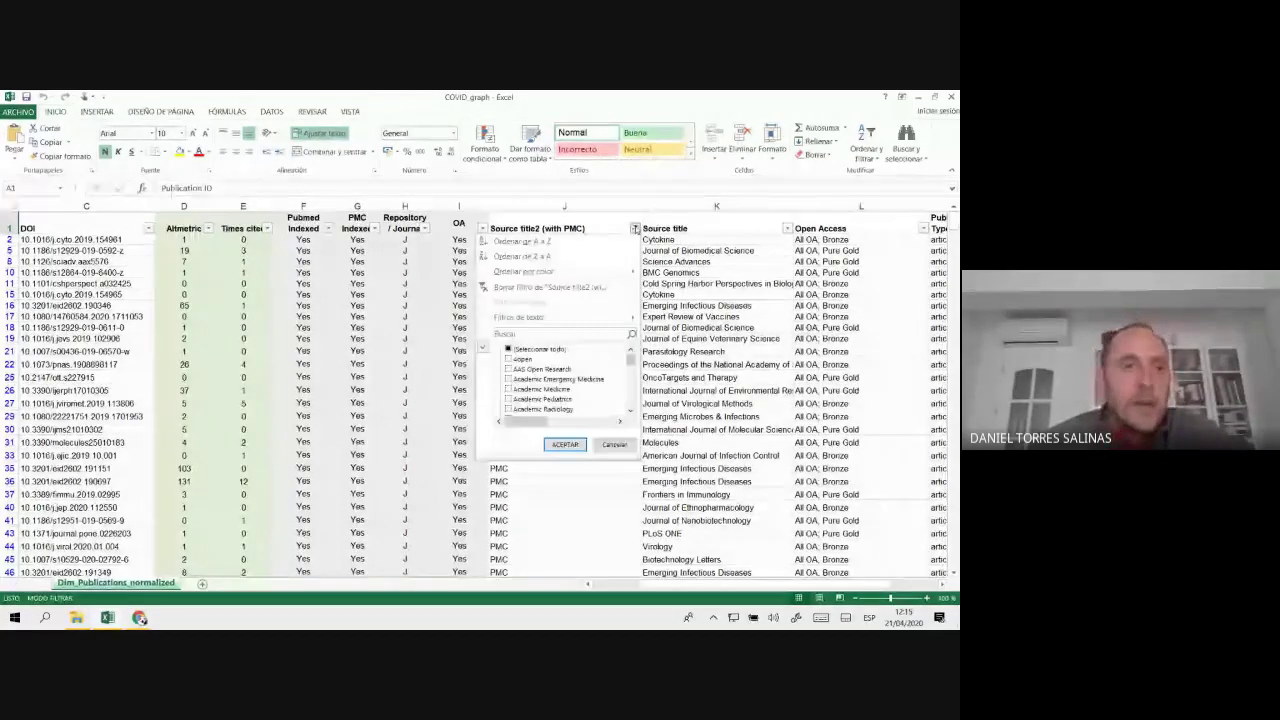
pyautogui.click(530, 349)
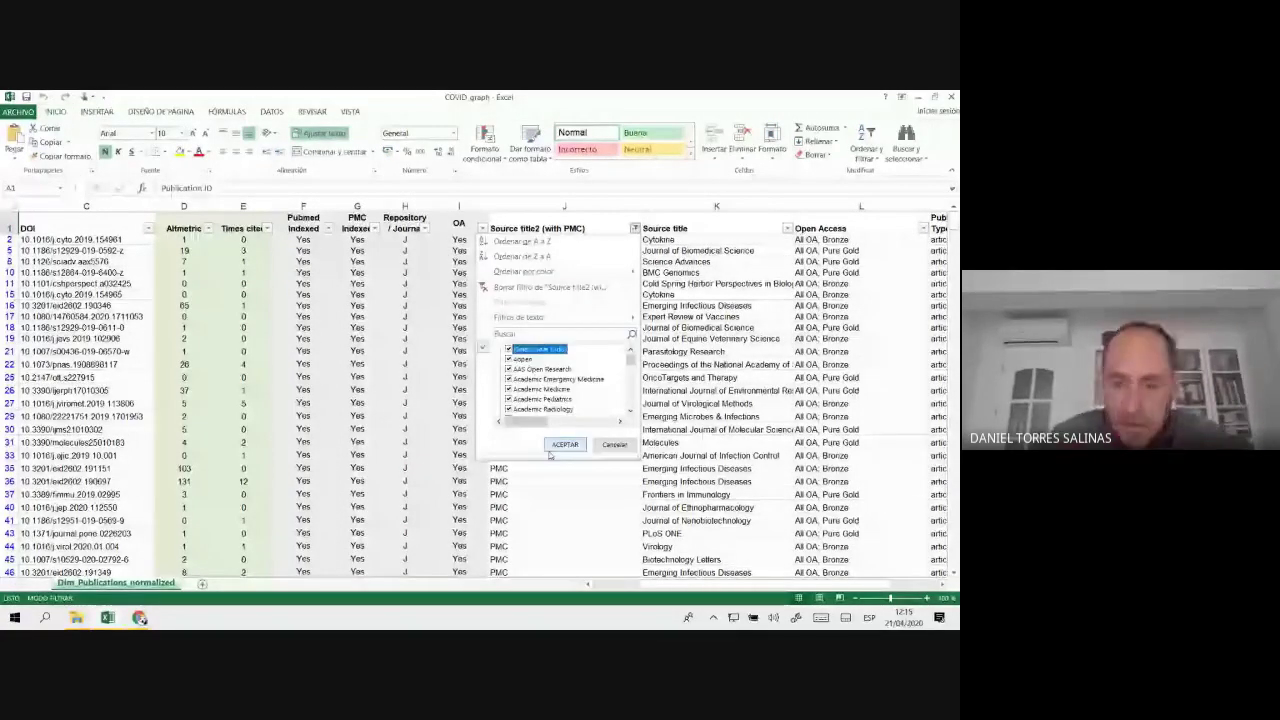
pyautogui.click(562, 445)
# - Select the entire data table from A1 using Ctrl+Shift+End
pyautogui.click(160, 251)
pyautogui.press('Left')
pyautogui.press('Left')
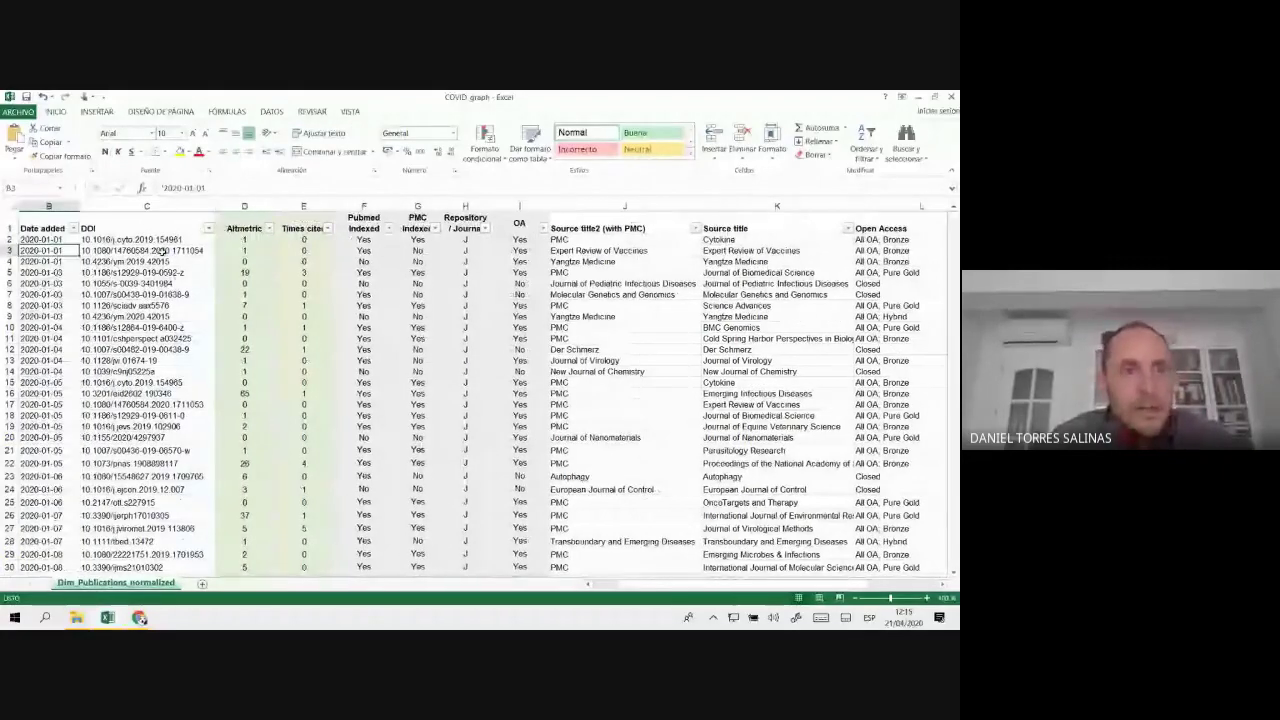
pyautogui.press('Left')
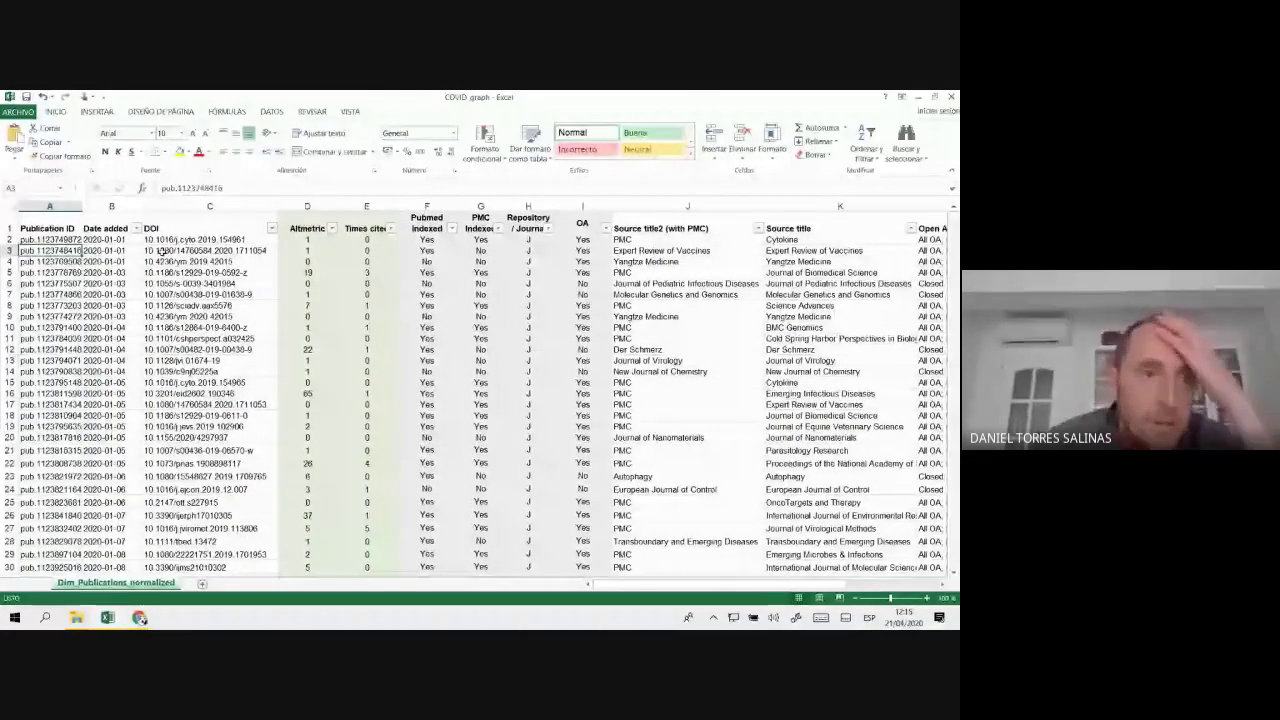
pyautogui.press('Up')
pyautogui.press('Up')
pyautogui.hotkey('ctrl', 'shift', 'End')
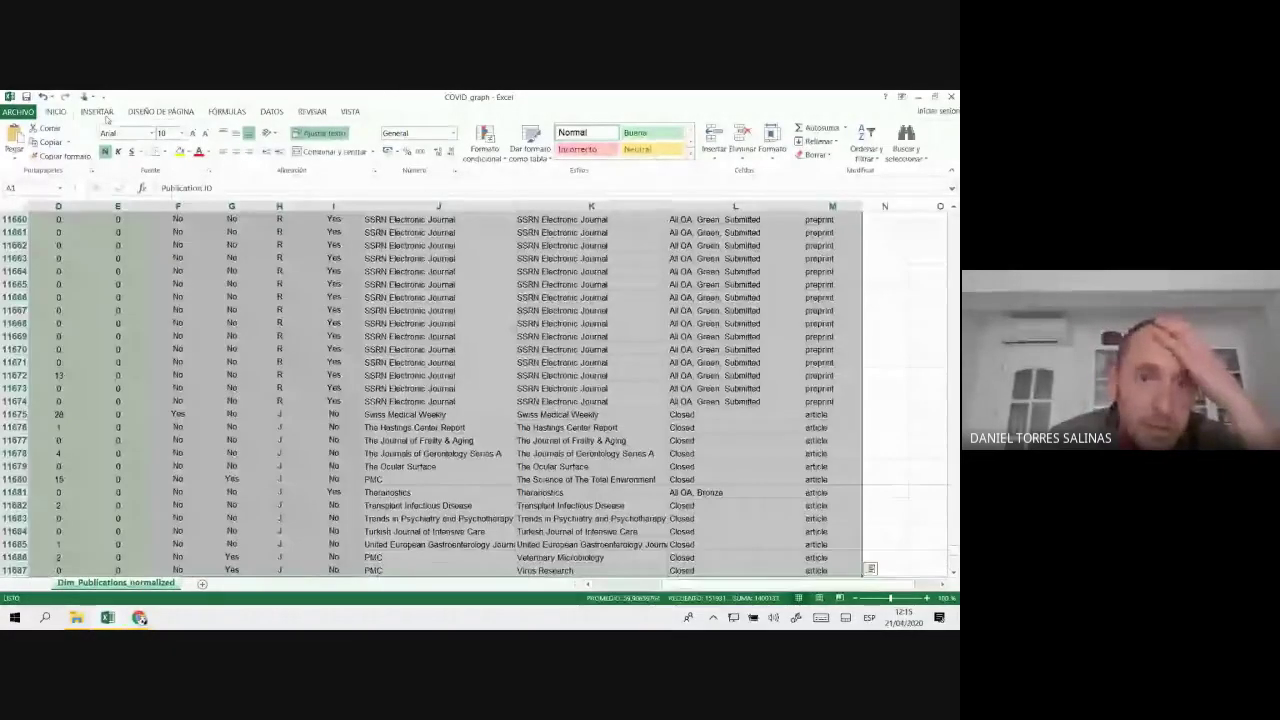
pyautogui.click(97, 111)
# - Create a pivot table on a new sheet with Date added in rows and OA in columns
pyautogui.click(18, 140)
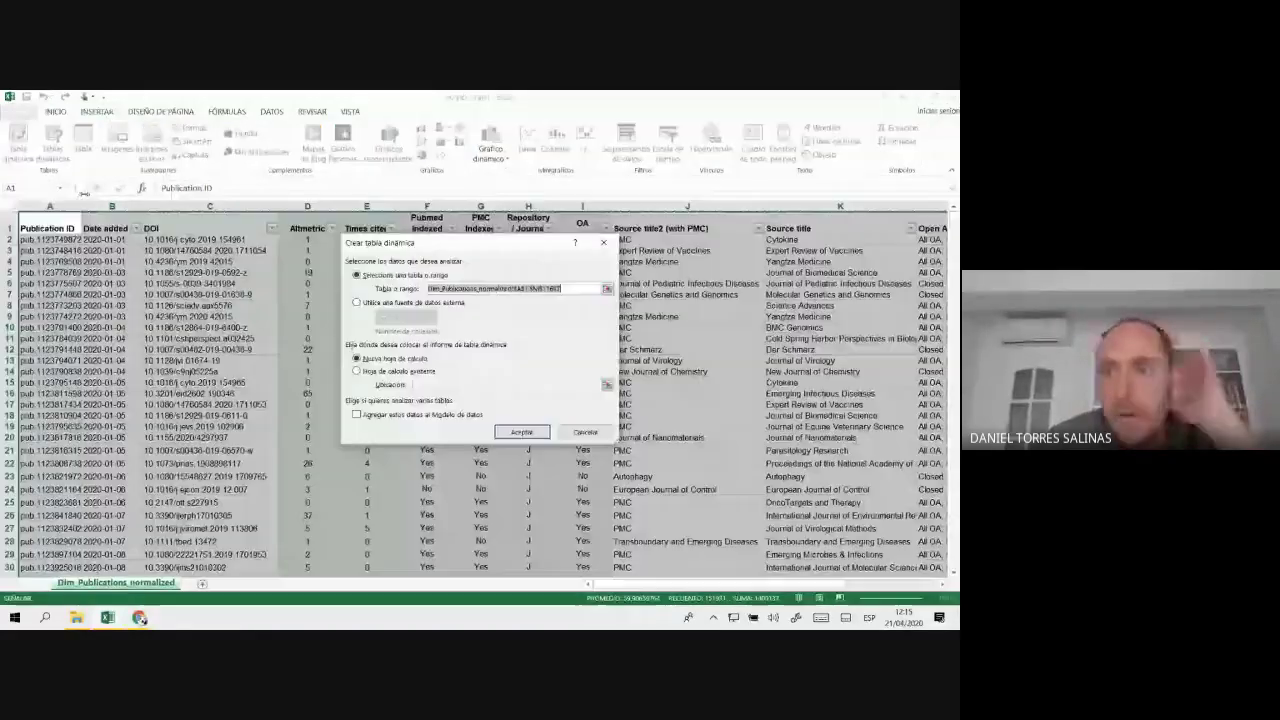
pyautogui.press('Return')
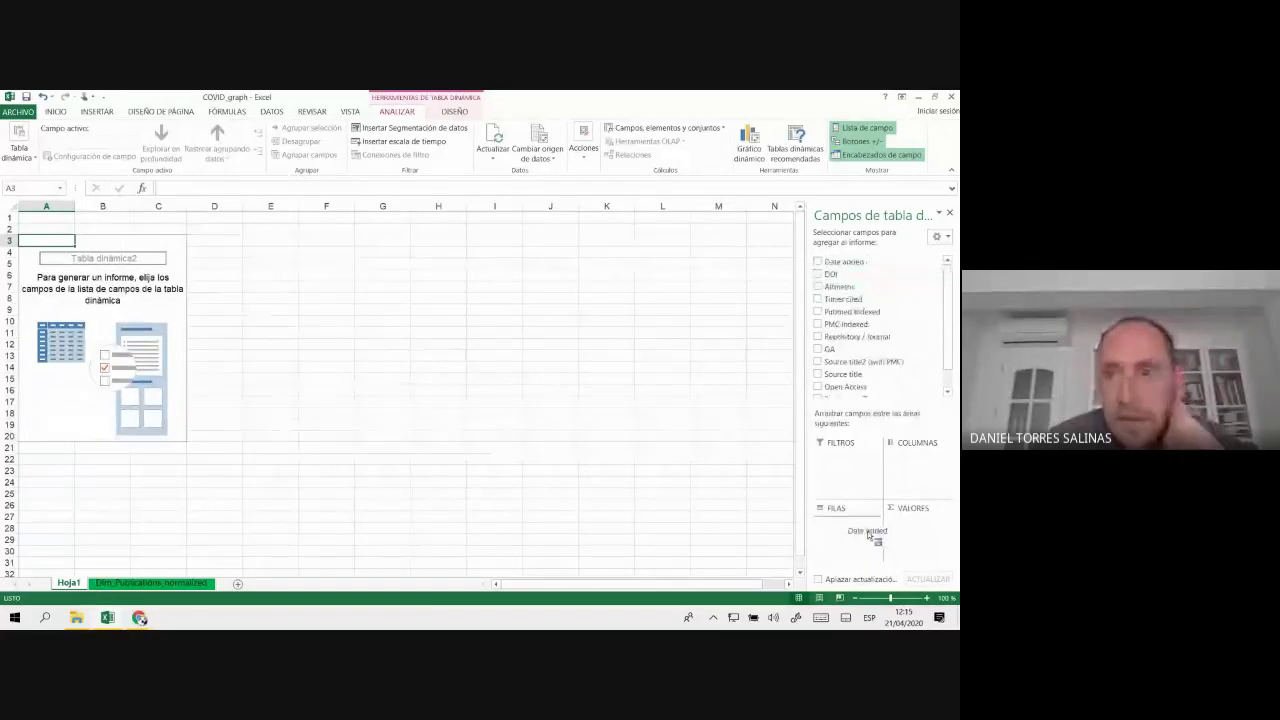
pyautogui.moveTo(848, 275); pyautogui.dragTo(850, 527)
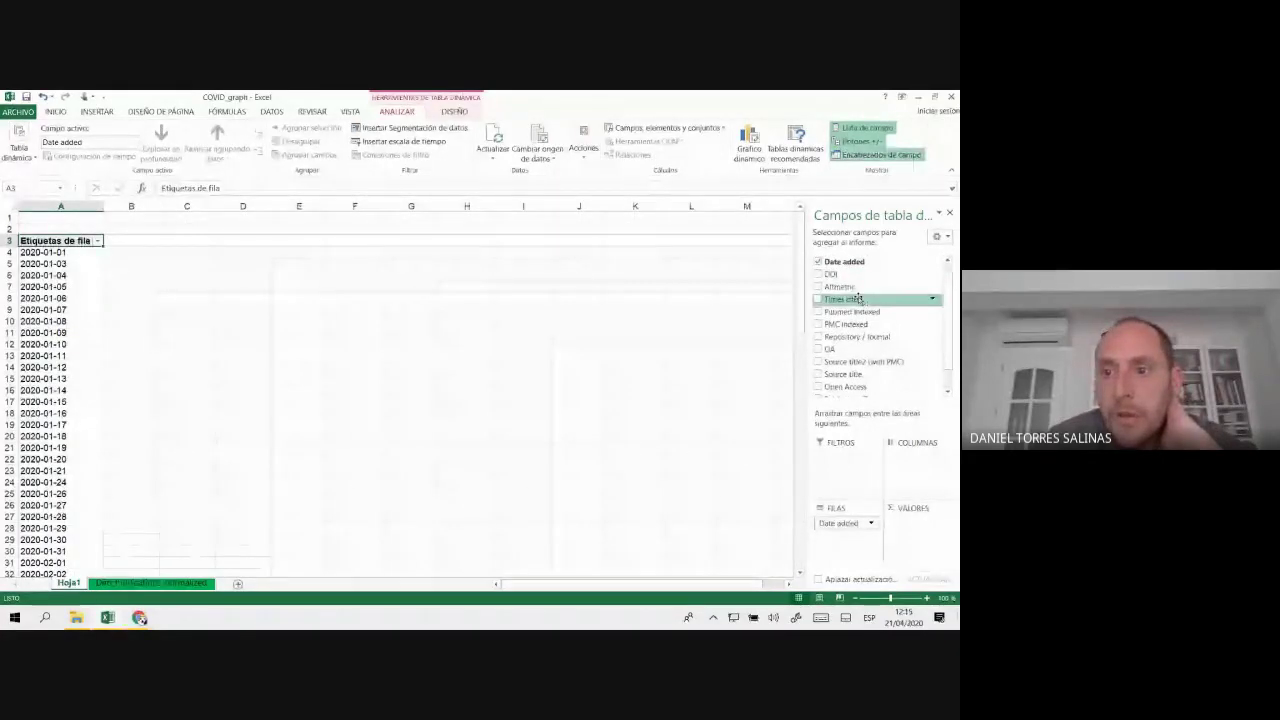
pyautogui.moveTo(848, 276)
pyautogui.mouseDown()
pyautogui.moveTo(868, 304)
pyautogui.moveTo(863, 271)
pyautogui.mouseUp()
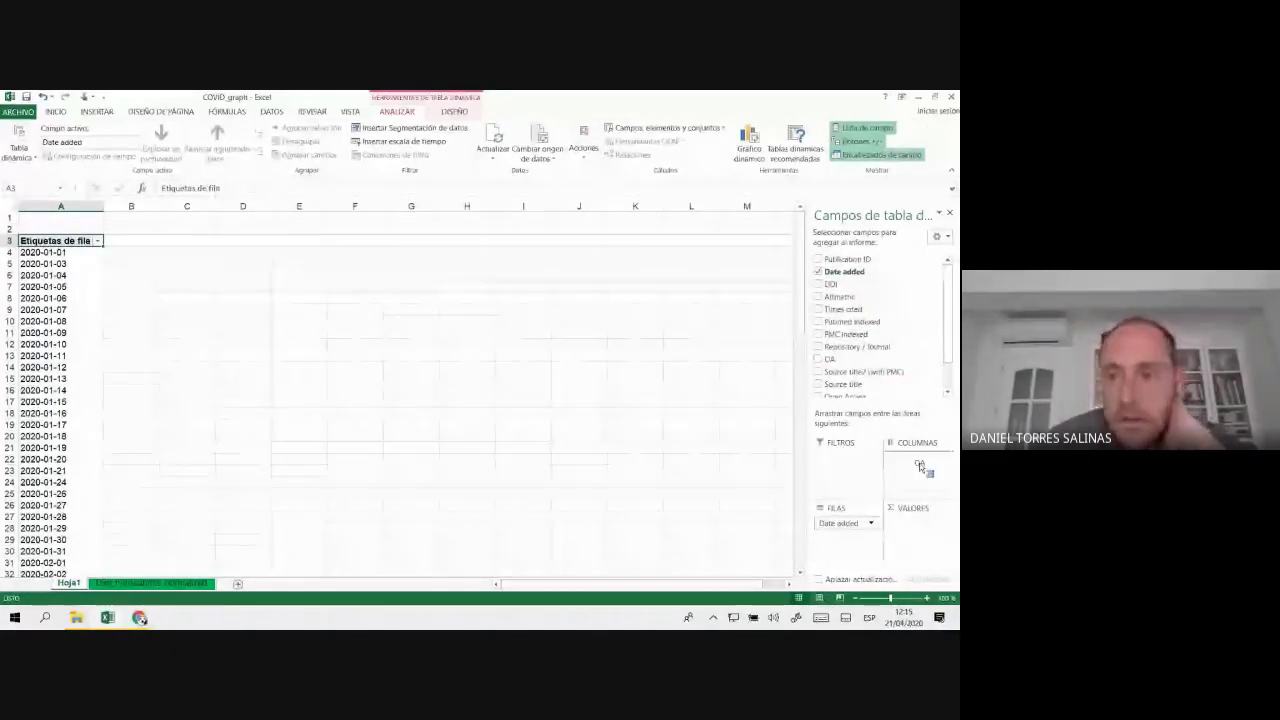
pyautogui.moveTo(840, 358)
pyautogui.mouseDown()
pyautogui.moveTo(920, 528)
pyautogui.moveTo(912, 485)
pyautogui.mouseUp()
pyautogui.click(151, 252)
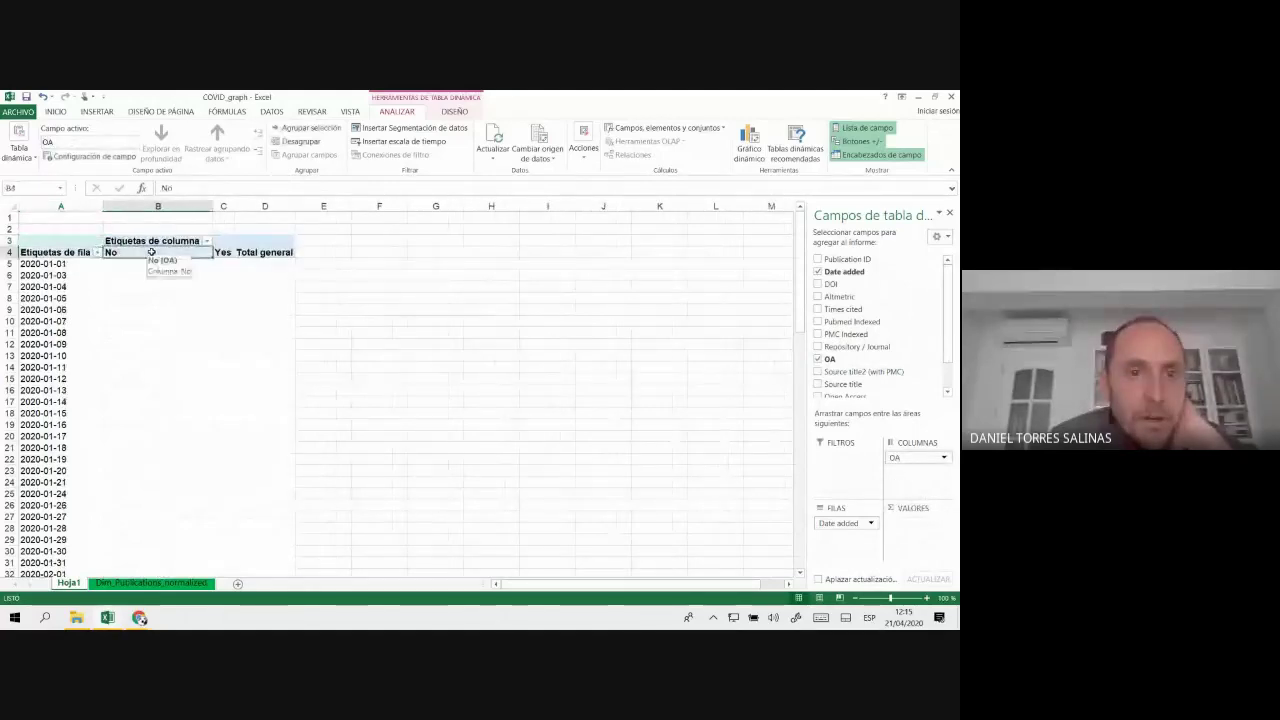
pyautogui.click(222, 247)
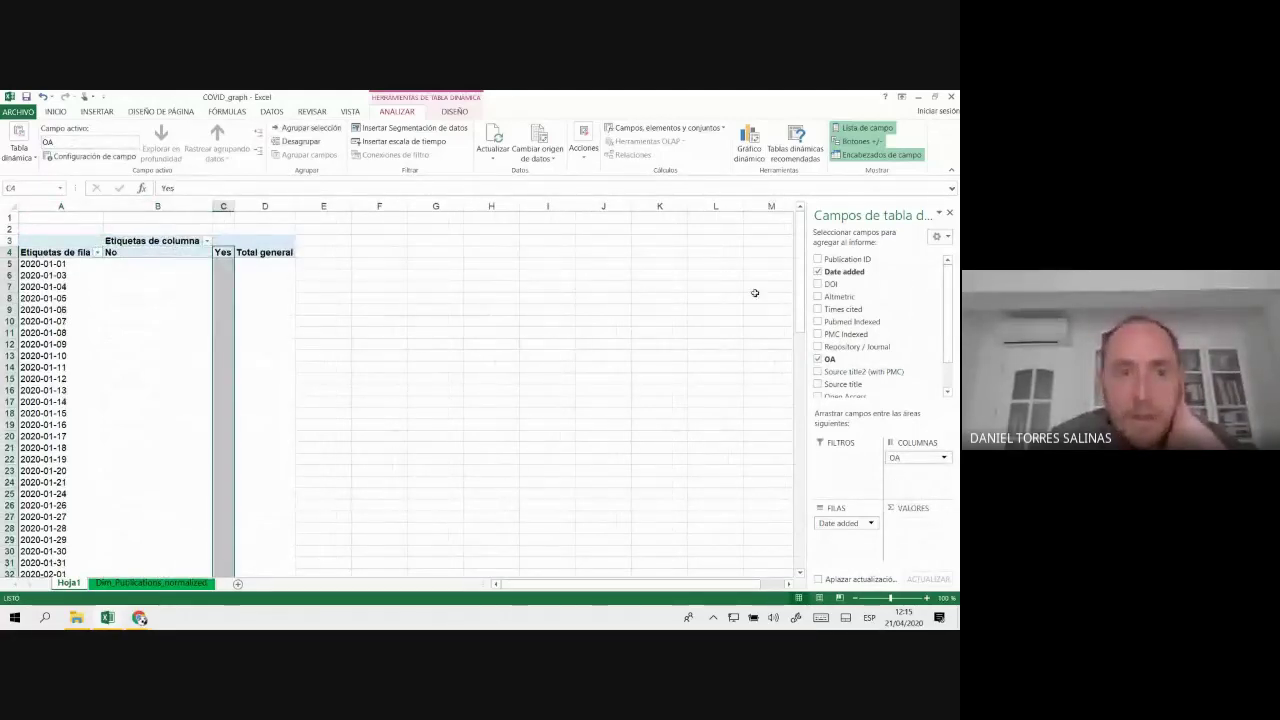
pyautogui.click(660, 349)
pyautogui.click(223, 287)
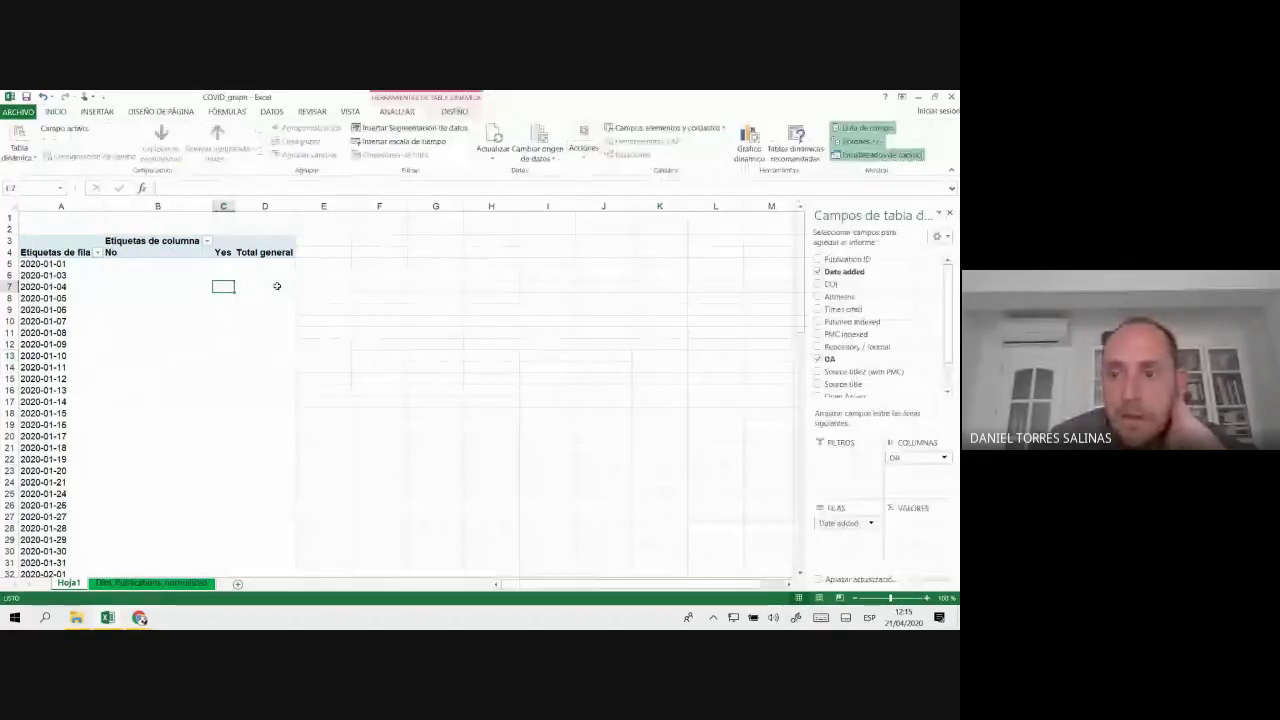
# - Count DOIs in the pivot values (total 11686: No 3802, Yes 7884) and narrow the OA No column
pyautogui.moveTo(830, 284); pyautogui.dragTo(934, 527)
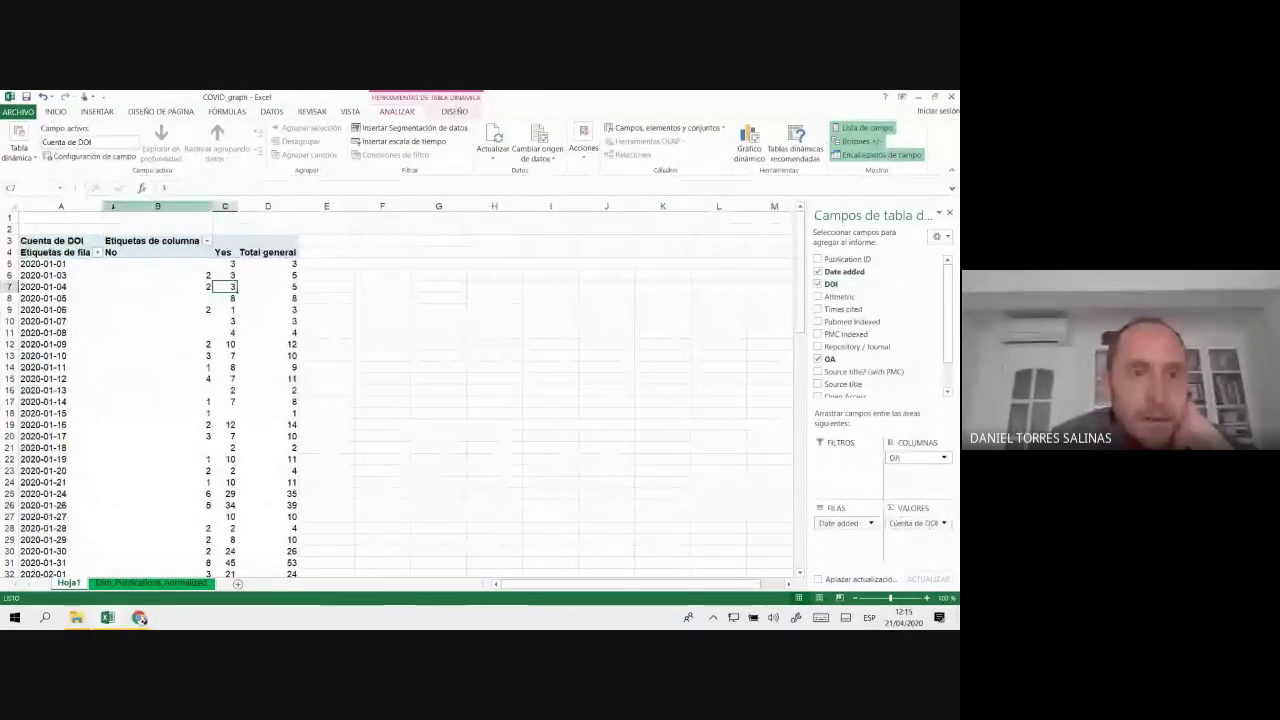
pyautogui.moveTo(215, 208)
pyautogui.mouseDown()
pyautogui.moveTo(142, 208)
pyautogui.moveTo(194, 208)
pyautogui.mouseUp()
pyautogui.scroll(-5, 255, 305)
pyautogui.scroll(-8, 262, 302)
pyautogui.scroll(-12, 270, 300)
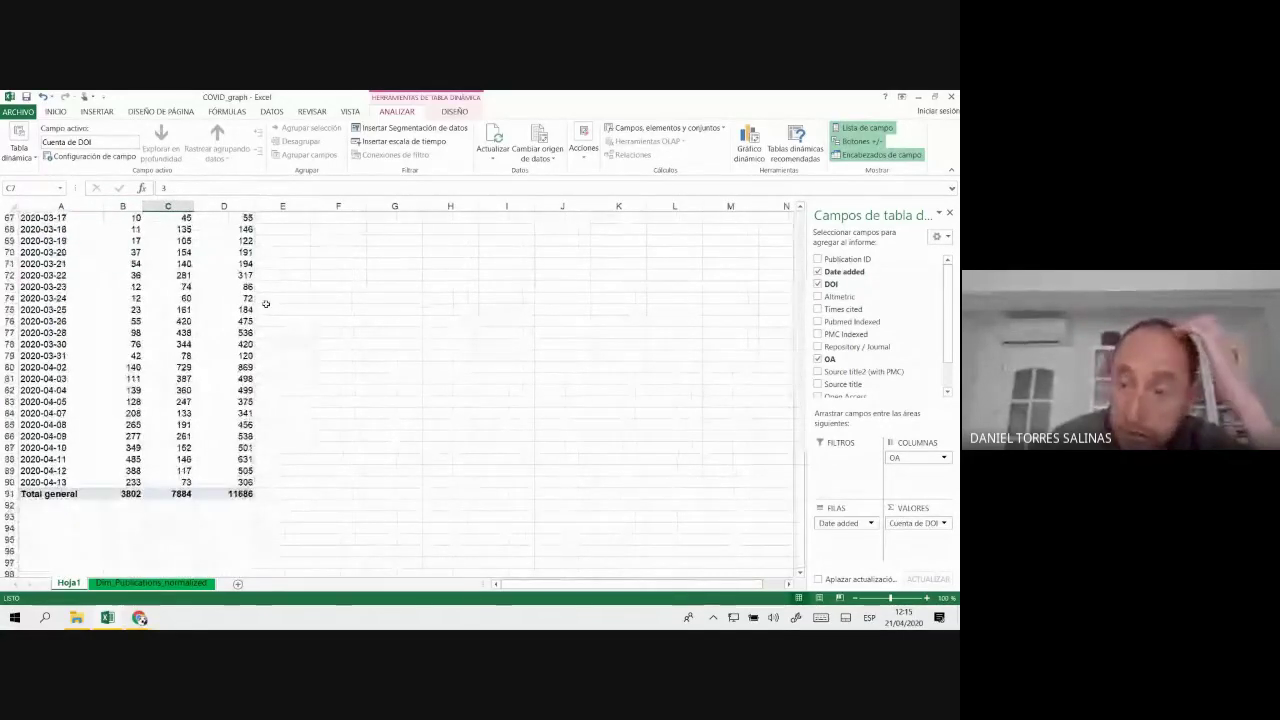
pyautogui.scroll(6, 278, 297)
pyautogui.scroll(20, 285, 290)
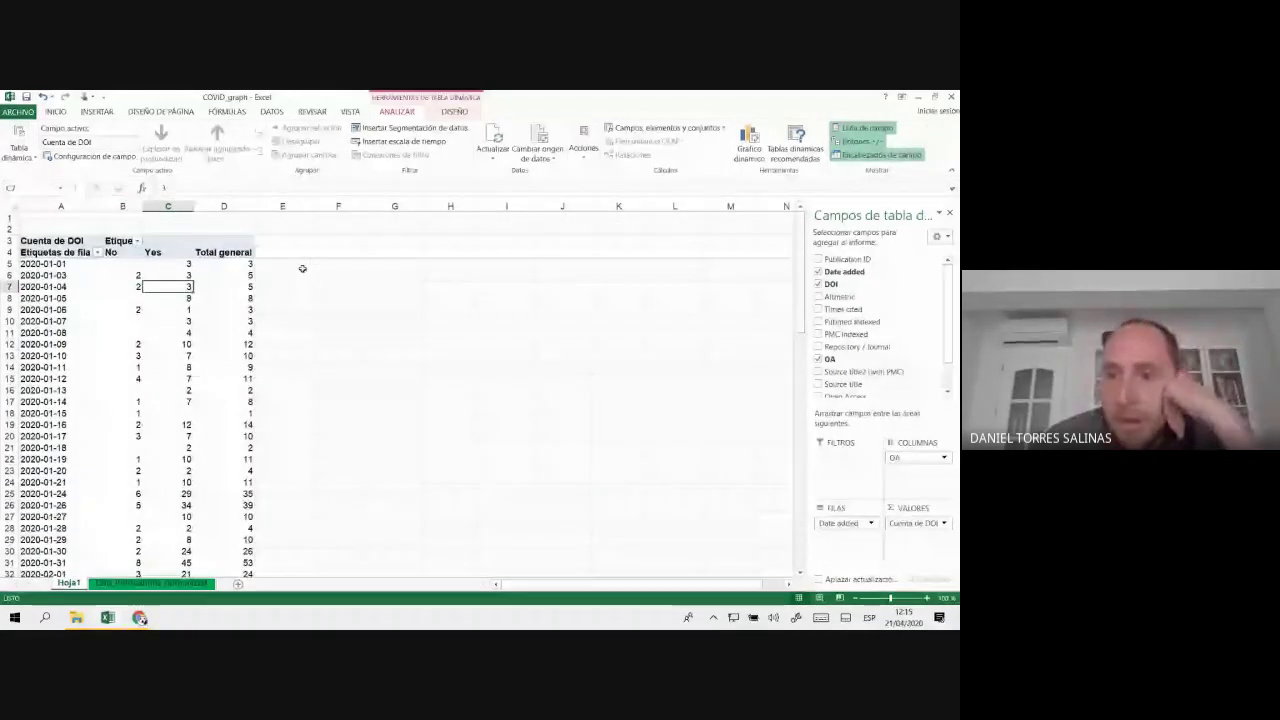
# - Swap Date added for Source title in rows and sort sources by Total general, largest first
pyautogui.click(819, 273)
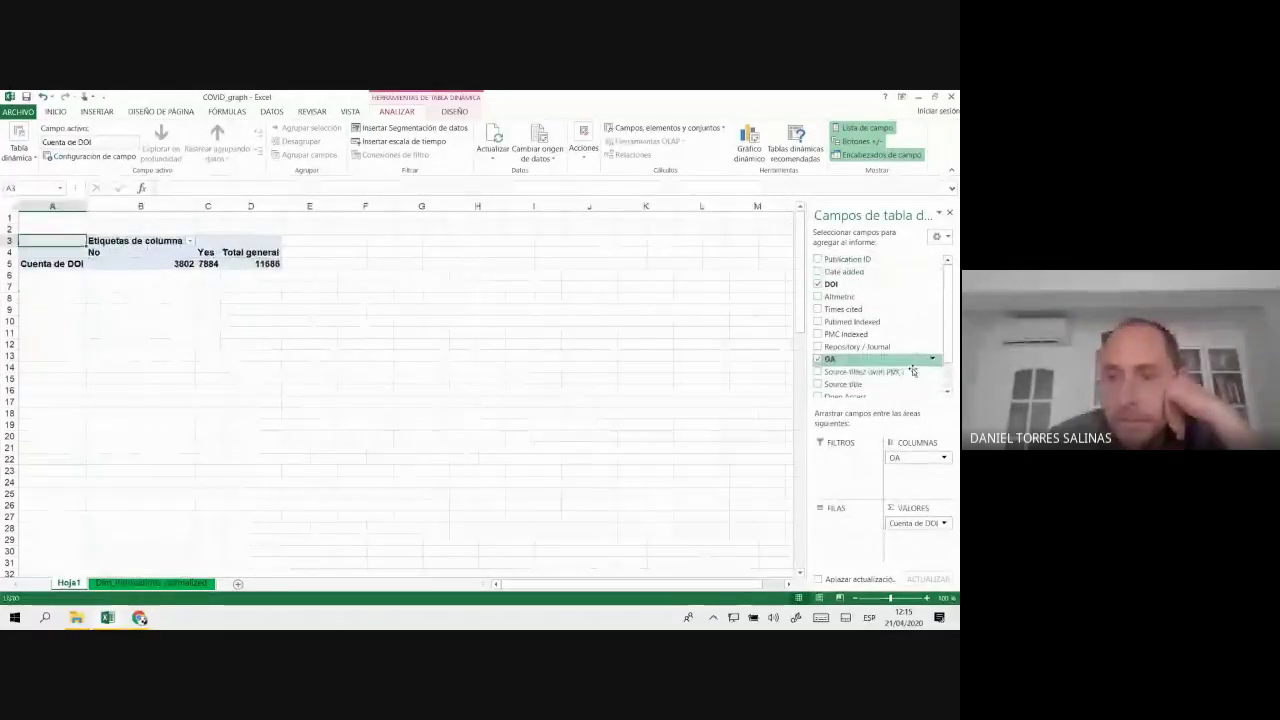
pyautogui.moveTo(876, 387); pyautogui.dragTo(850, 529)
pyautogui.click(652, 264)
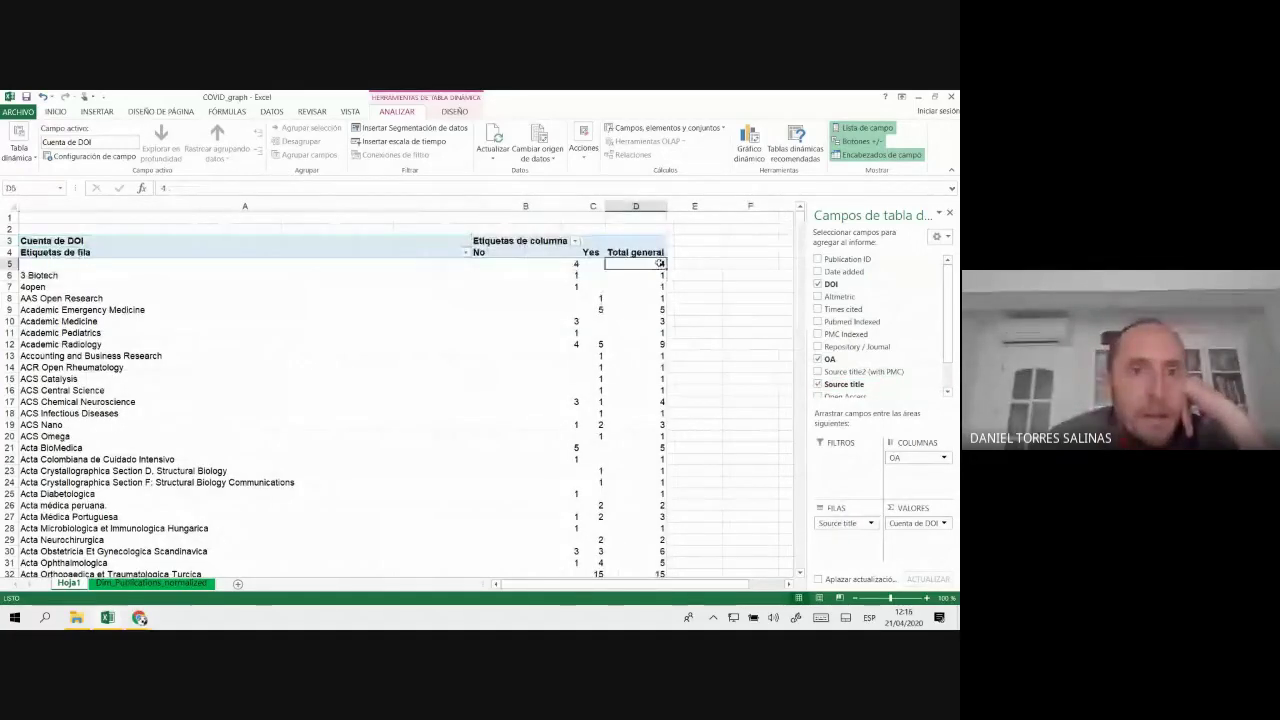
pyautogui.click(271, 111)
pyautogui.click(289, 140)
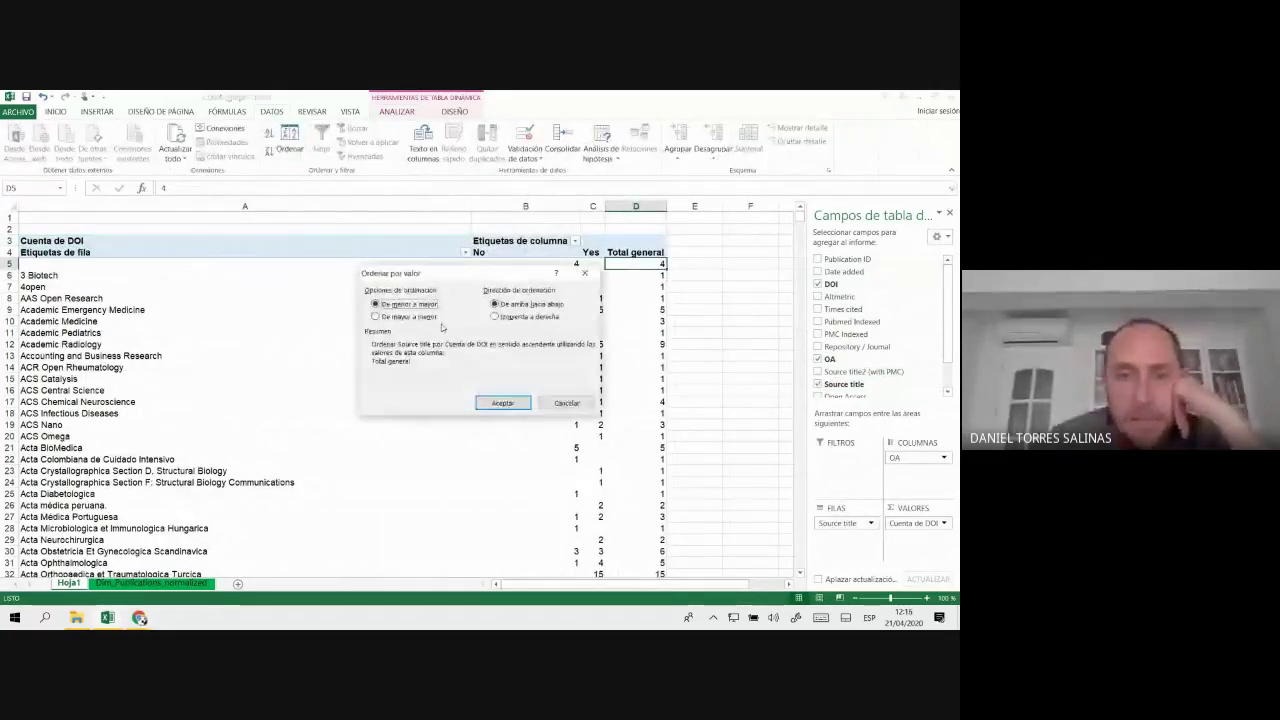
pyautogui.click(406, 318)
pyautogui.click(503, 403)
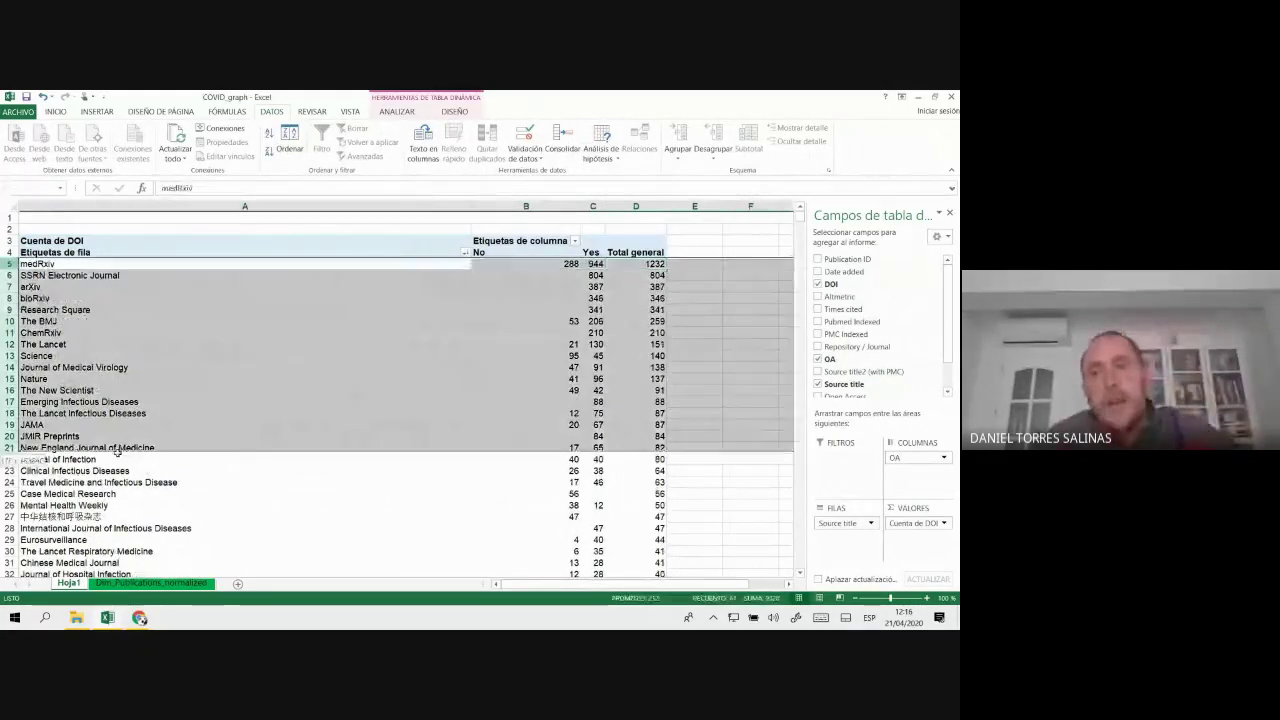
pyautogui.moveTo(160, 263); pyautogui.dragTo(160, 465)
pyautogui.click(160, 471)
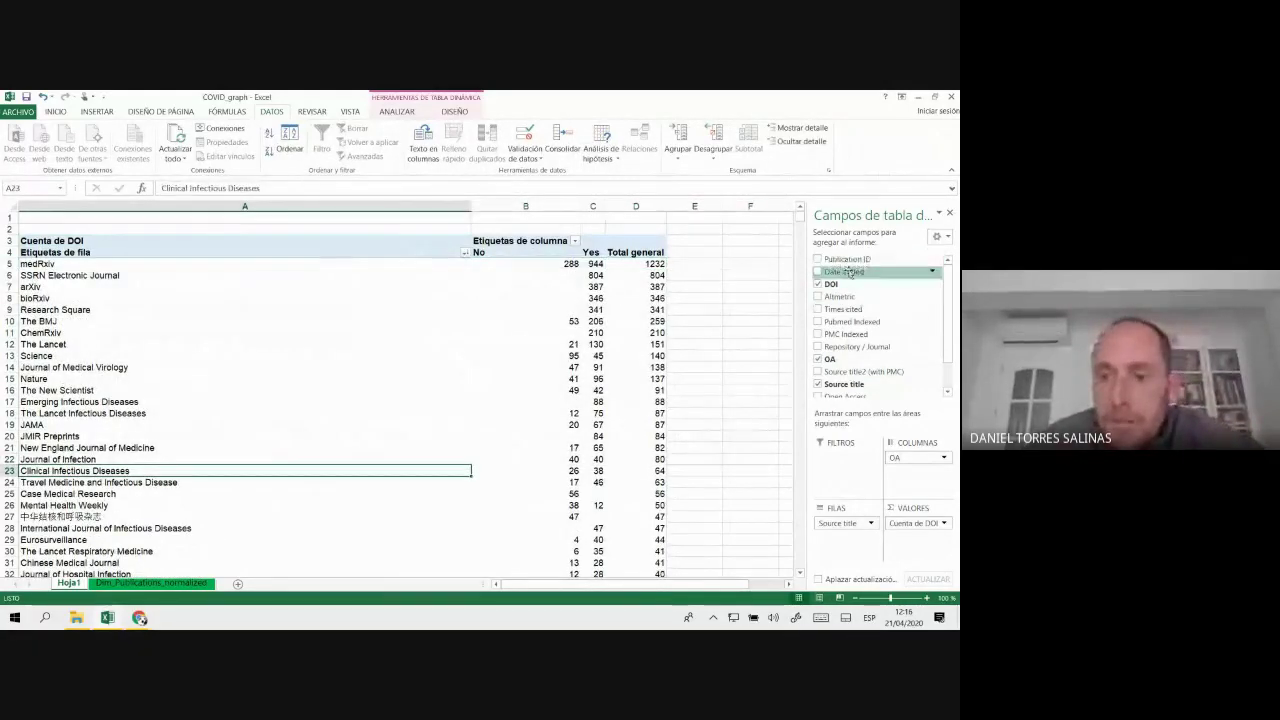
# - Nest Date added under sources, collapse medRxiv, SSRN, arXiv, bioRxiv and Research Square, then remove Date added
pyautogui.moveTo(869, 276); pyautogui.dragTo(850, 537)
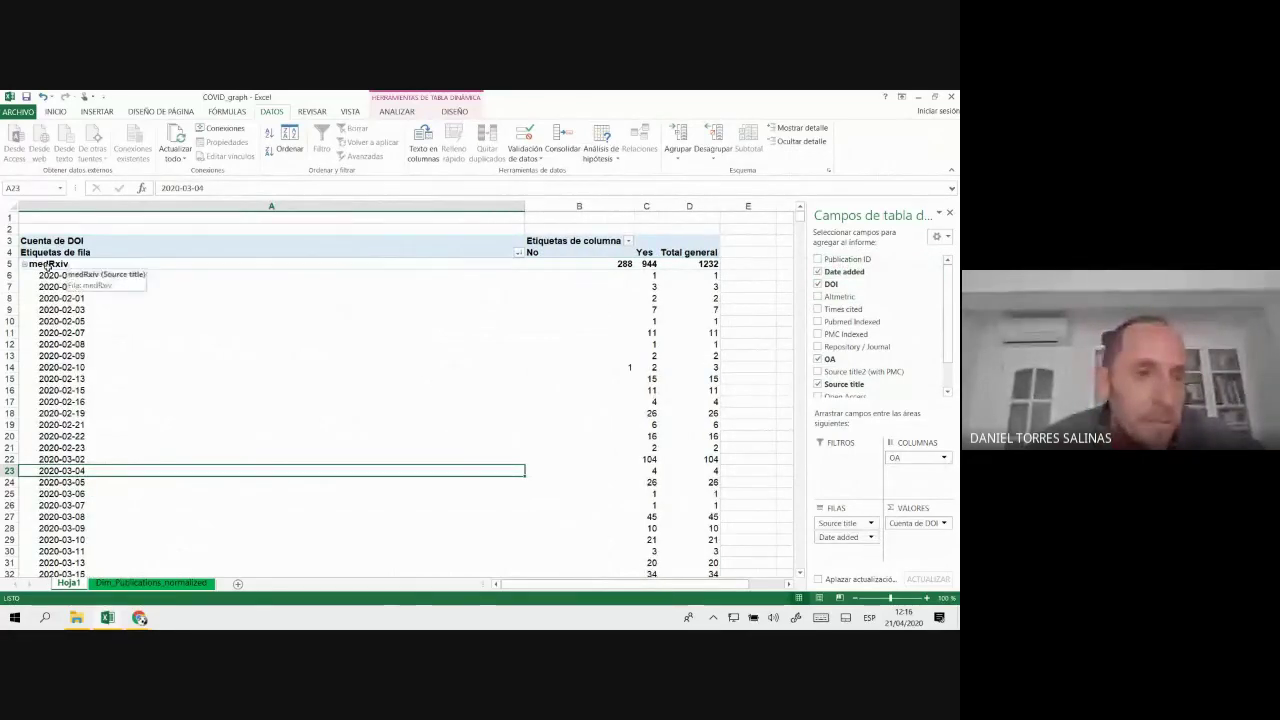
pyautogui.click(24, 265)
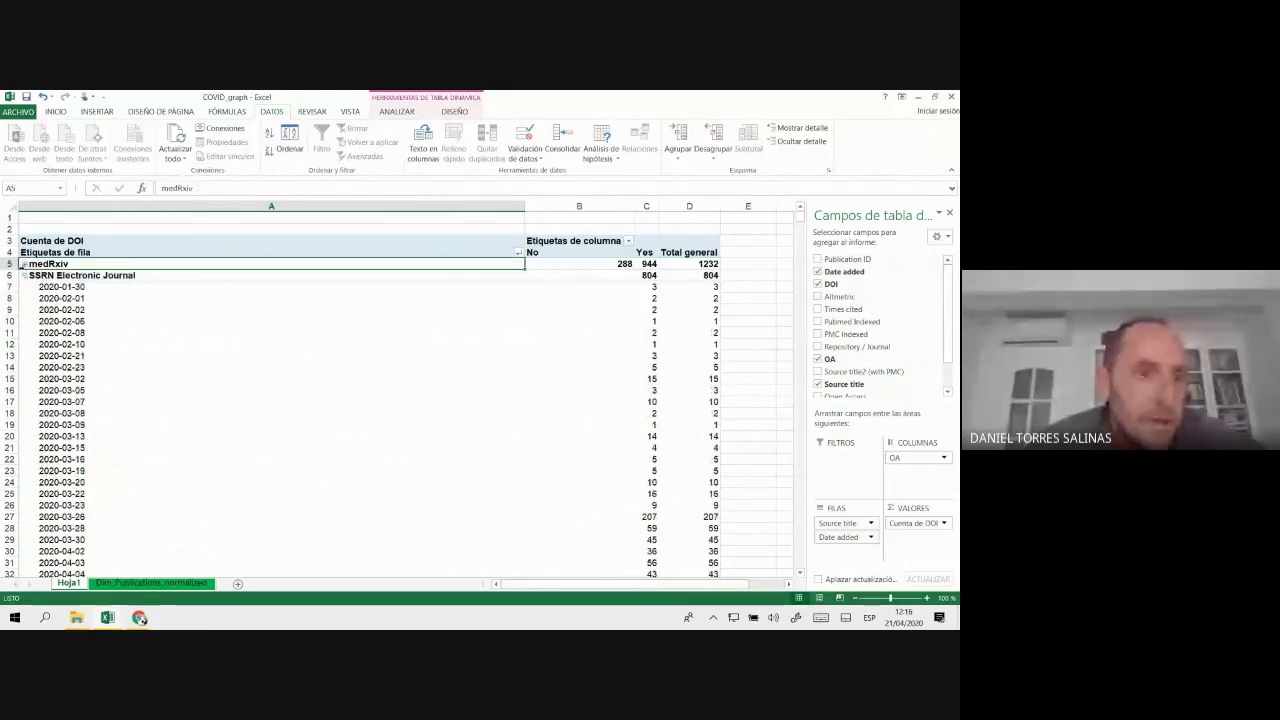
pyautogui.click(24, 275)
pyautogui.click(50, 287)
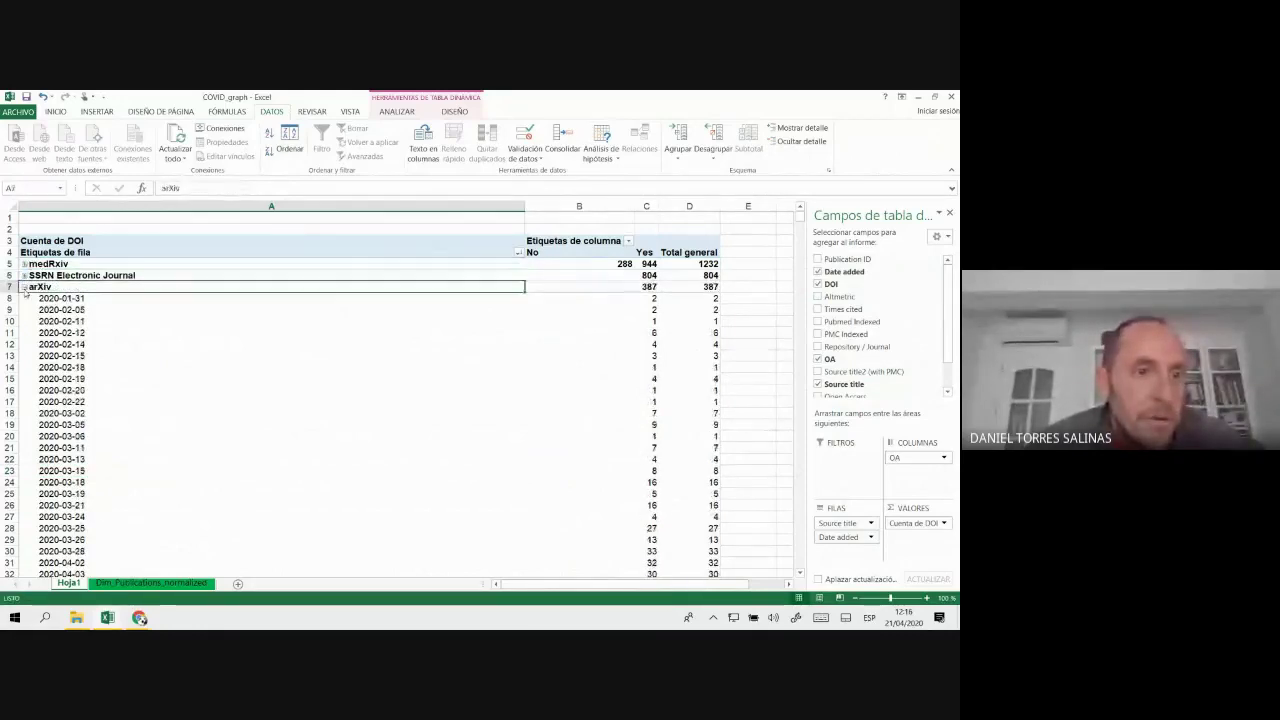
pyautogui.scroll(-5, 94, 338)
pyautogui.scroll(-2, 94, 338)
pyautogui.scroll(7, 94, 338)
pyautogui.click(24, 287)
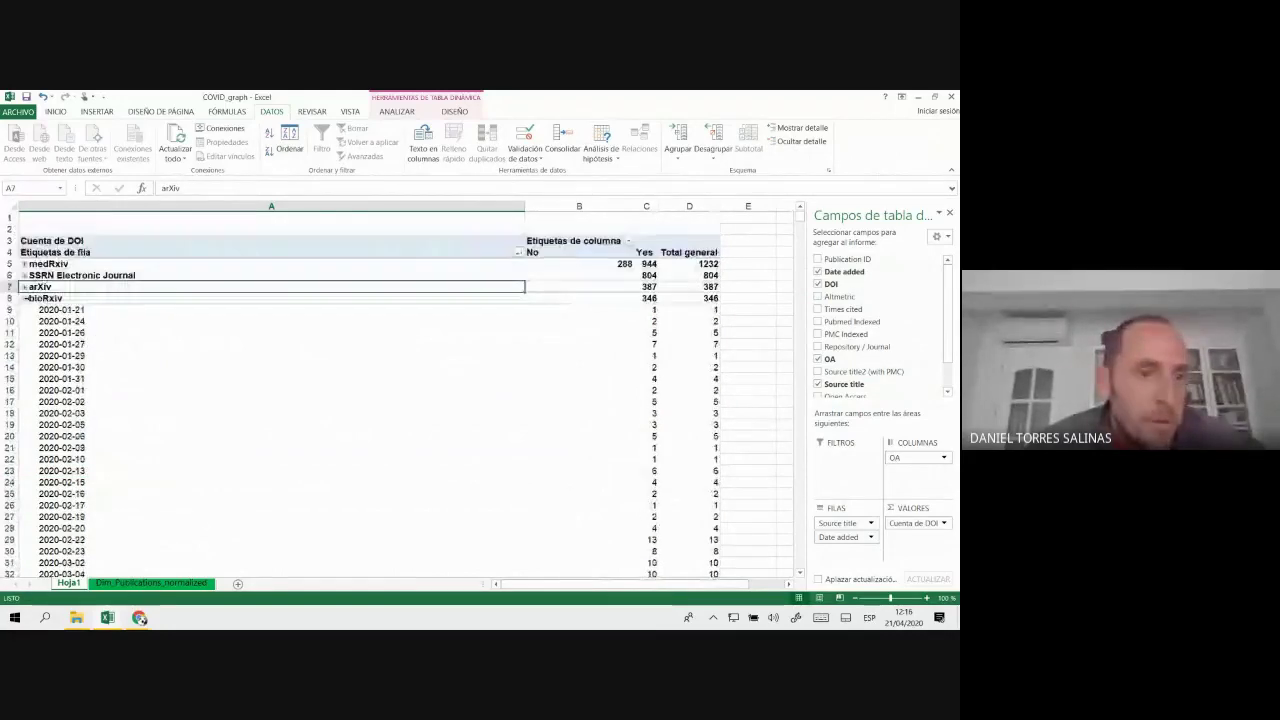
pyautogui.click(24, 298)
pyautogui.click(24, 310)
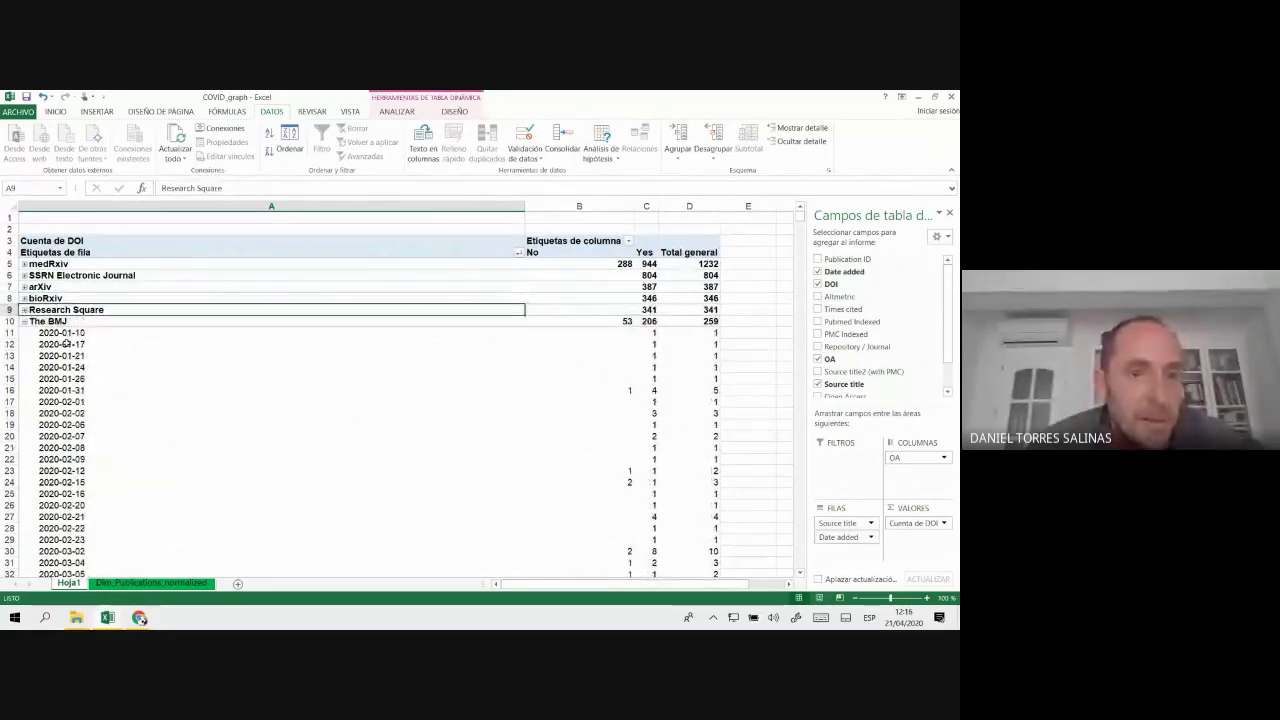
pyautogui.click(59, 321)
pyautogui.click(62, 334)
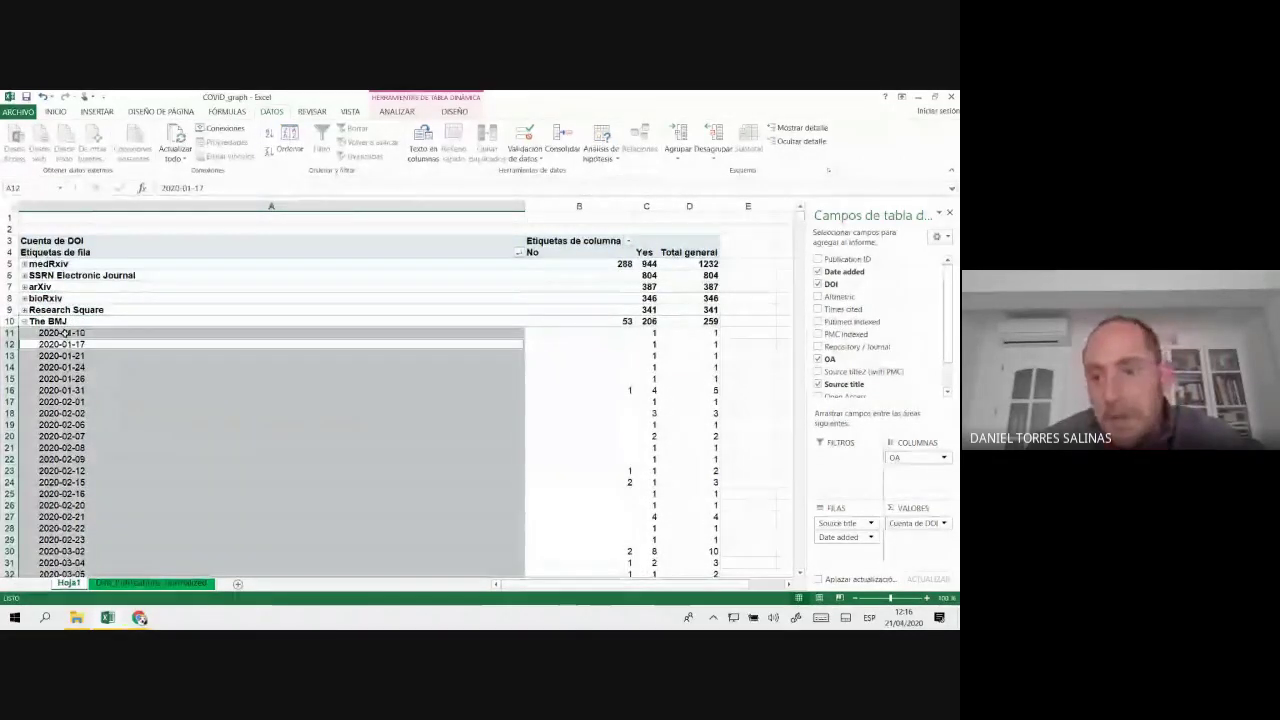
pyautogui.moveTo(838, 537); pyautogui.dragTo(760, 510)
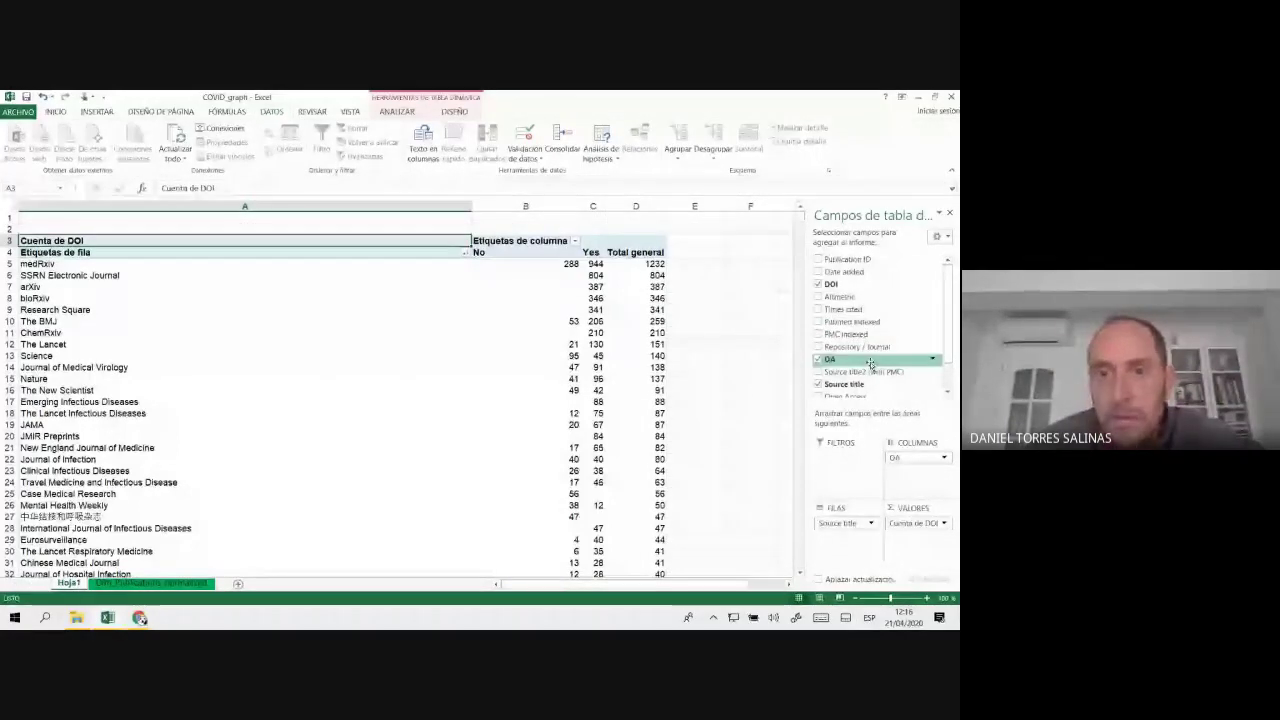
# - Add summed Times cited to the source pivot, then permanently delete the Hoja1 pivot sheet
pyautogui.click(850, 311)
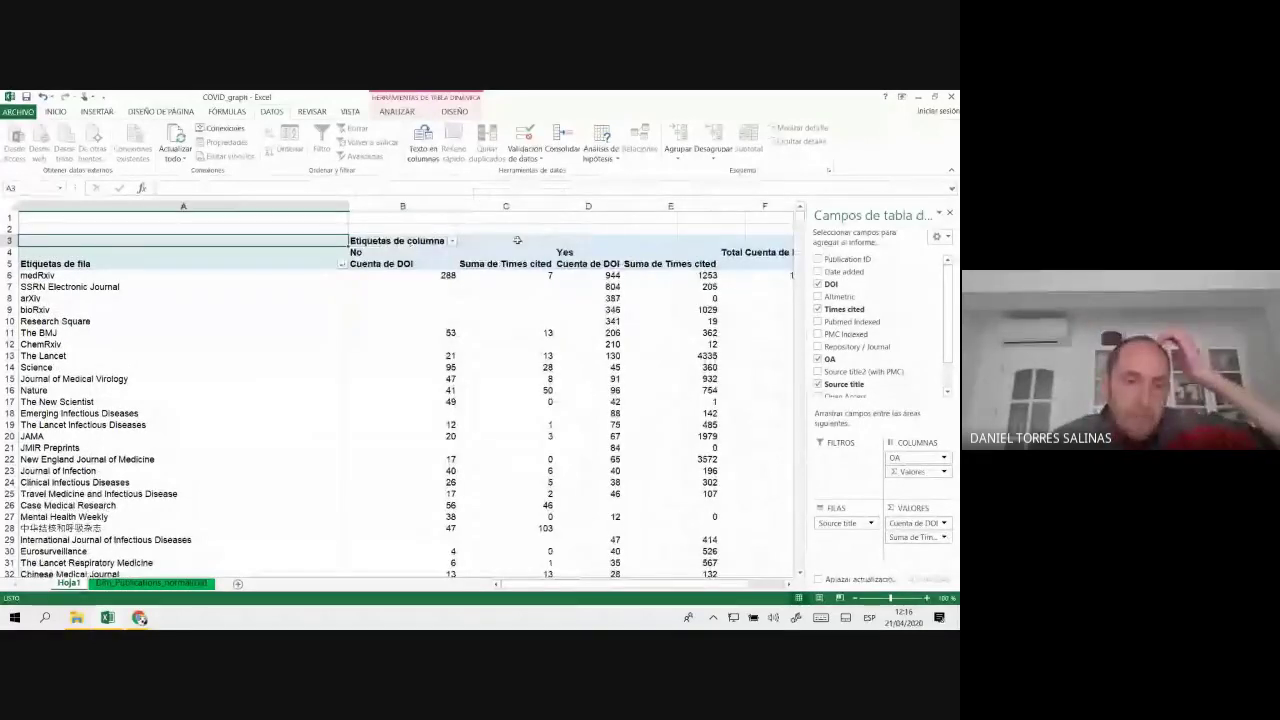
pyautogui.rightClick(68, 584)
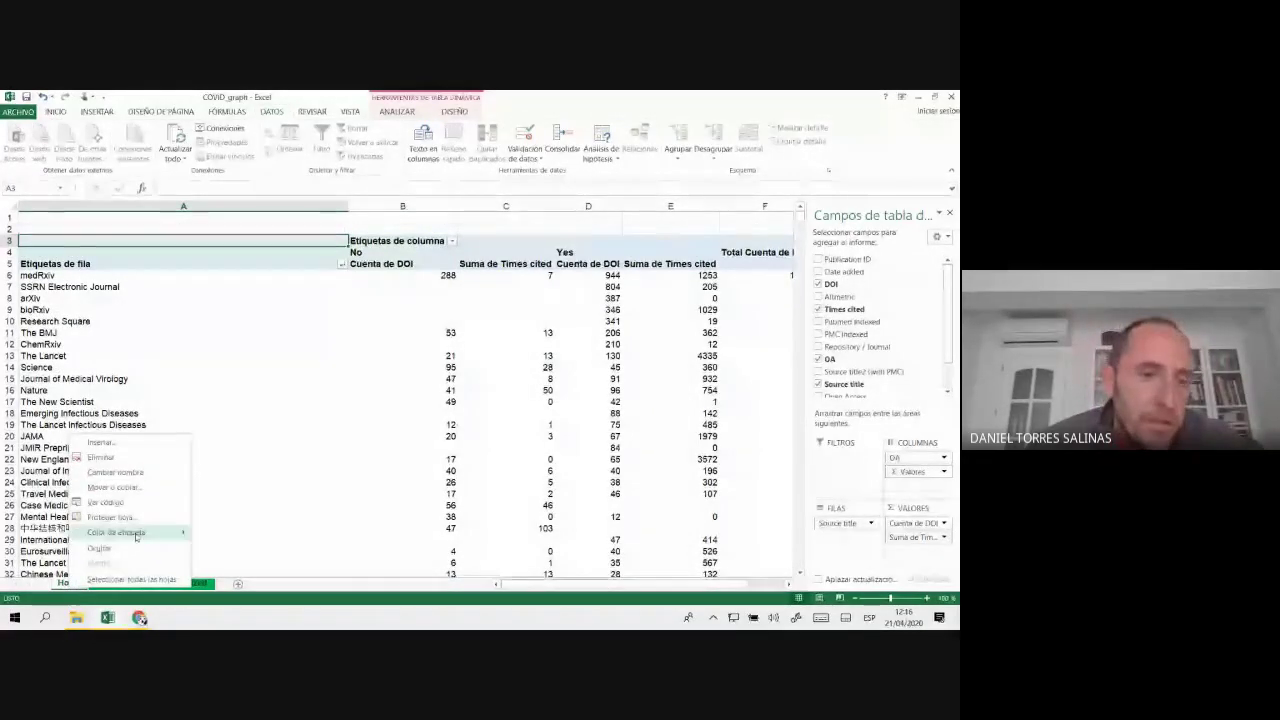
pyautogui.click(119, 460)
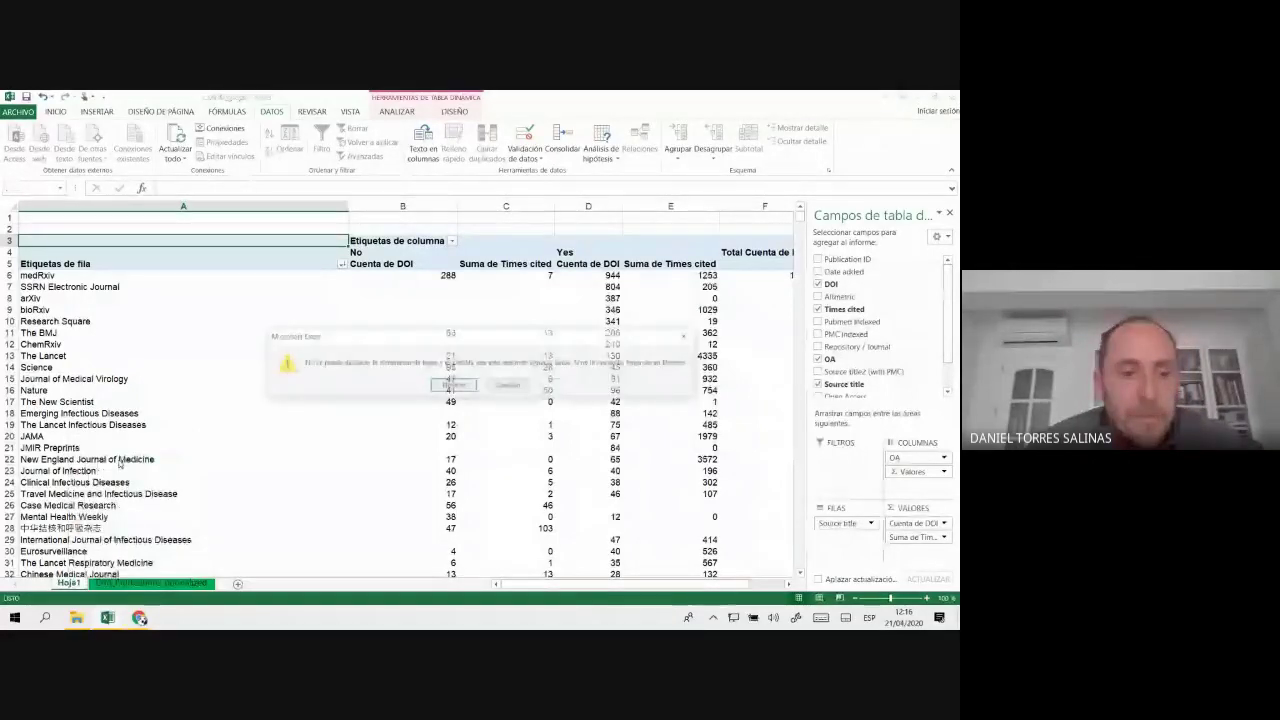
pyautogui.click(454, 386)
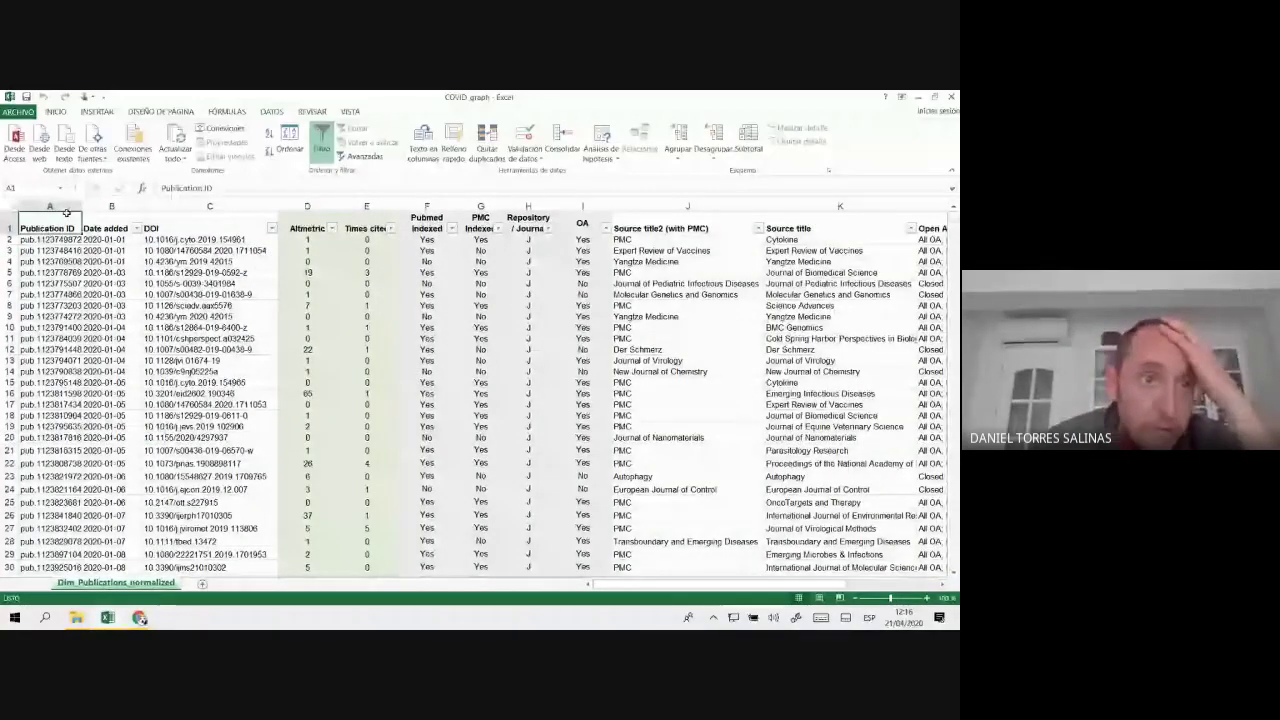
# - Select all publication data and insert a pivot chart (Gráfico dinámico) on new sheet Hoja2
pyautogui.hotkey('ctrl', 'shift', 'End')
pyautogui.click(98, 112)
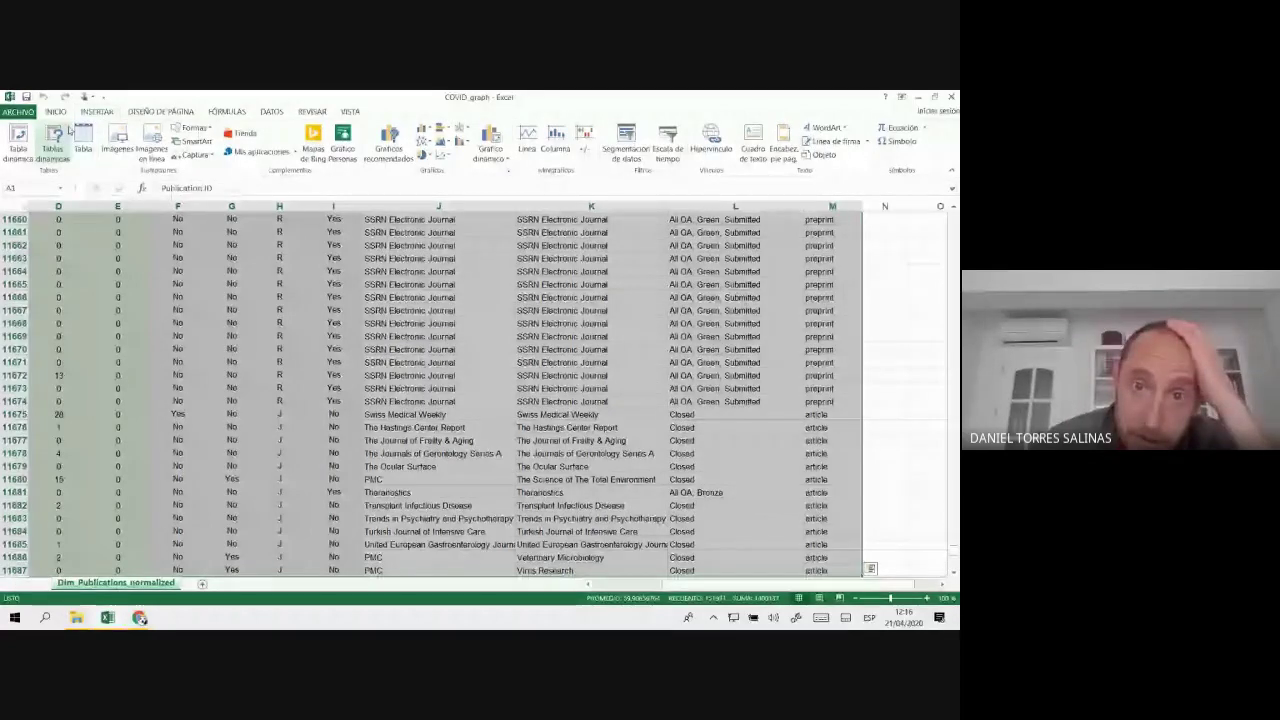
pyautogui.click(491, 156)
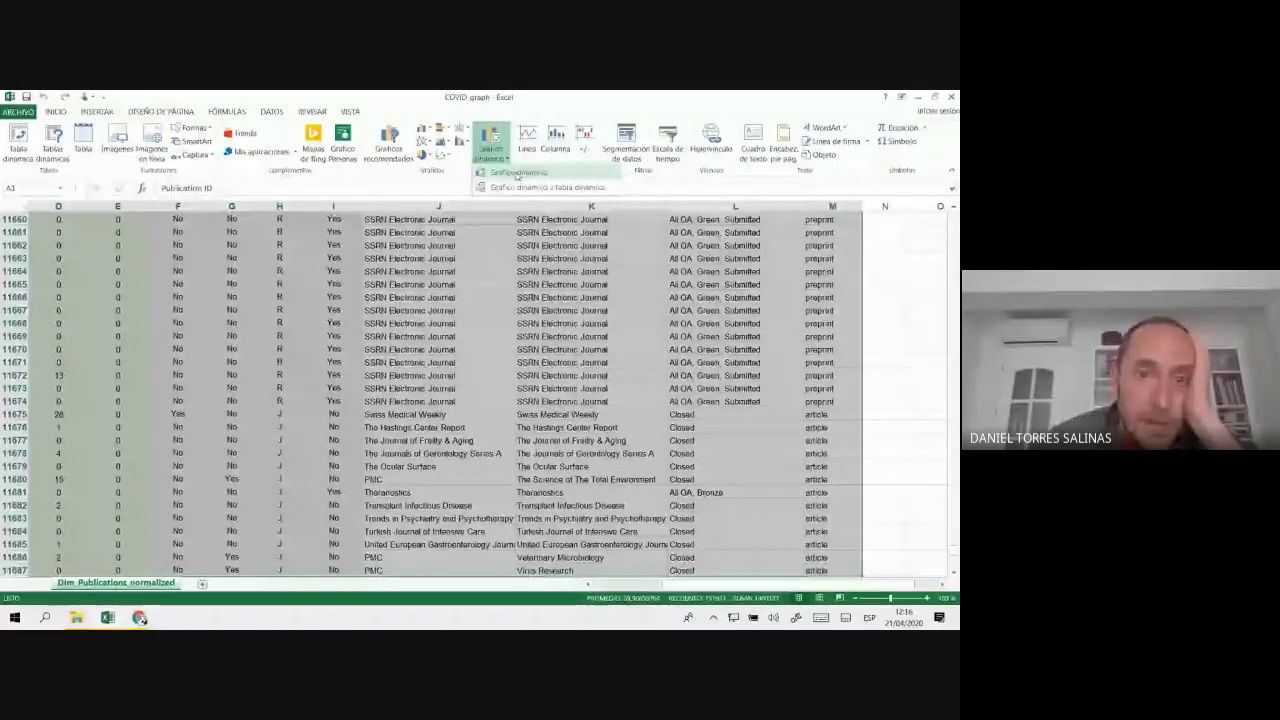
pyautogui.click(517, 174)
pyautogui.click(521, 431)
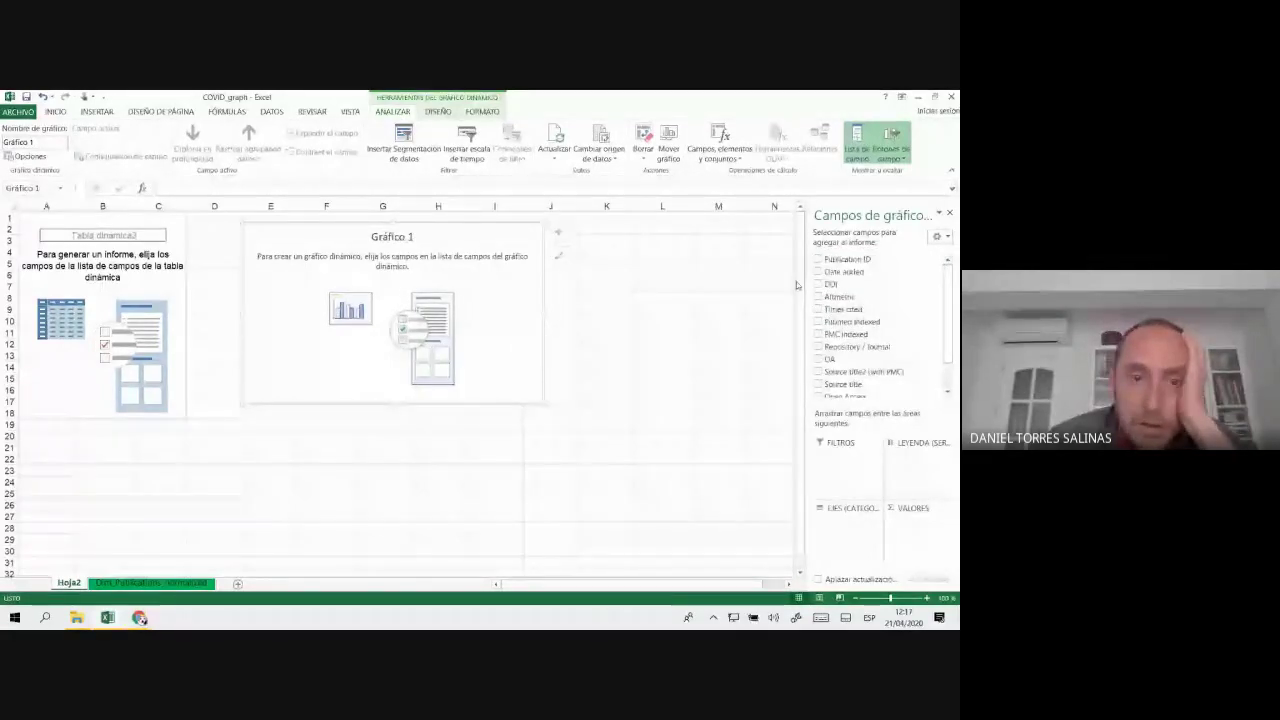
# - Chart the count of DOI per Date added, enlarge the chart, and add Repository / Journal as a filter
pyautogui.moveTo(859, 272); pyautogui.dragTo(862, 546)
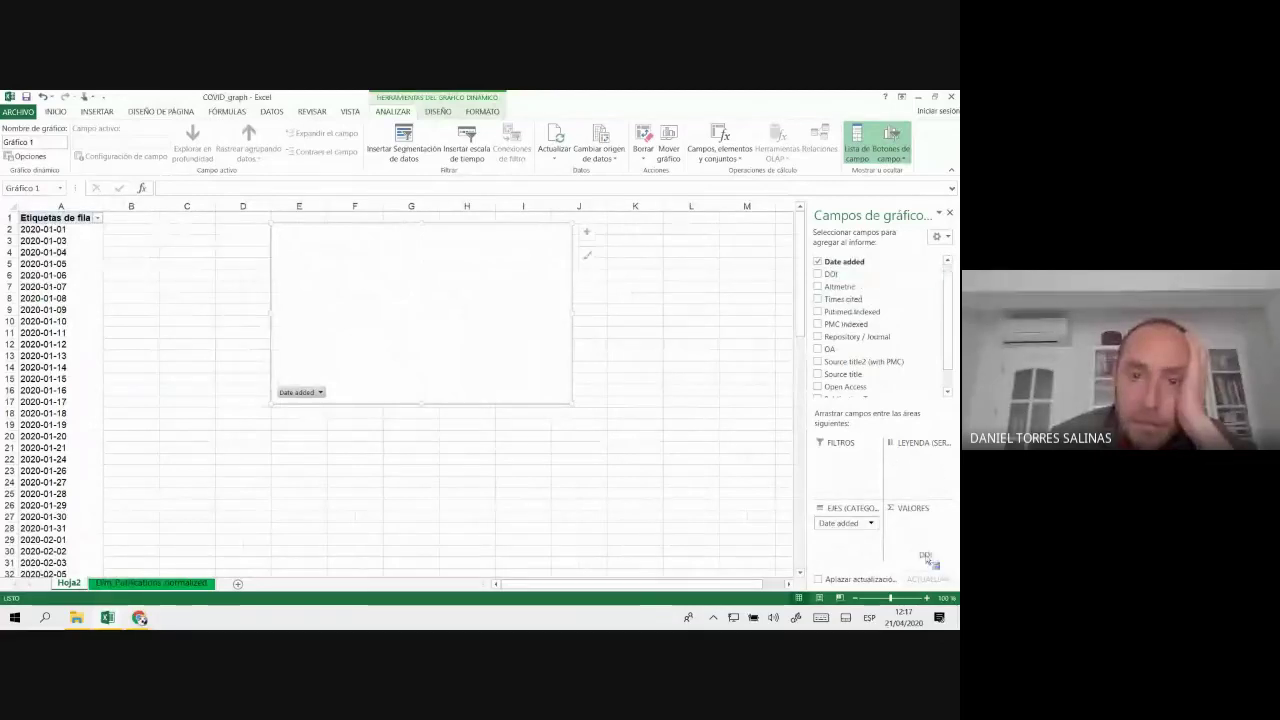
pyautogui.moveTo(925, 556); pyautogui.dragTo(922, 550)
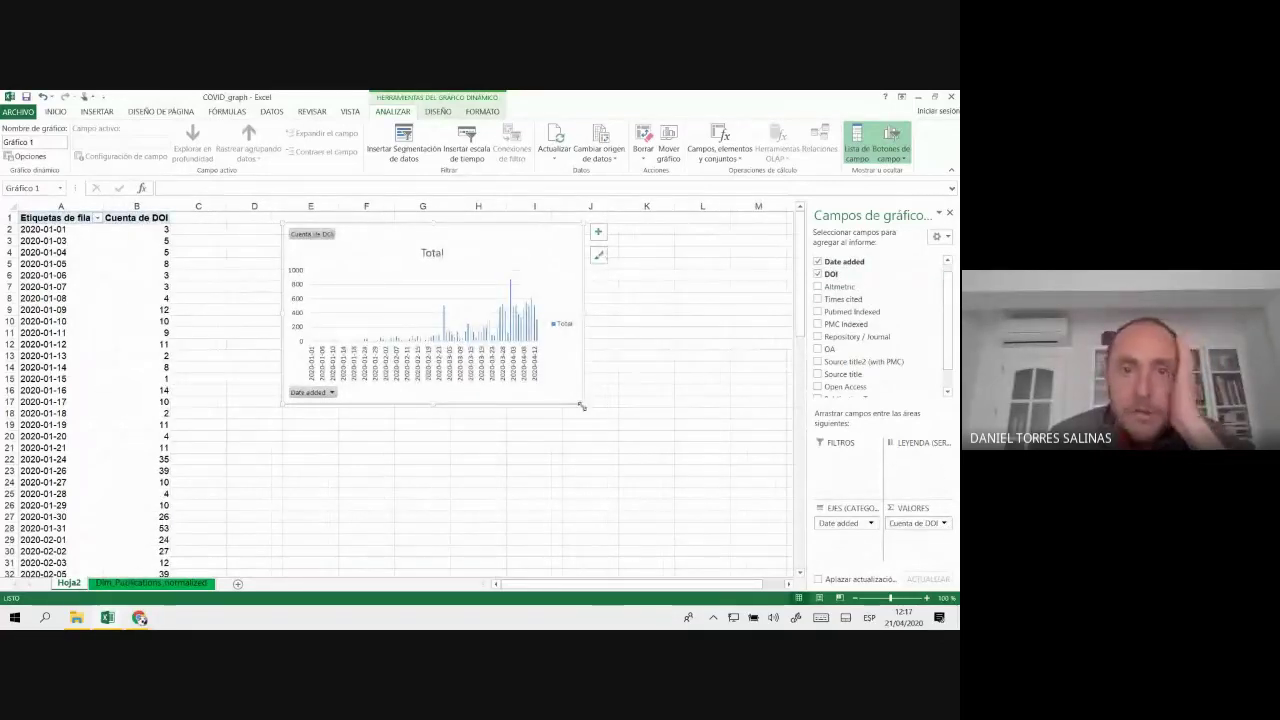
pyautogui.moveTo(581, 398); pyautogui.dragTo(716, 508)
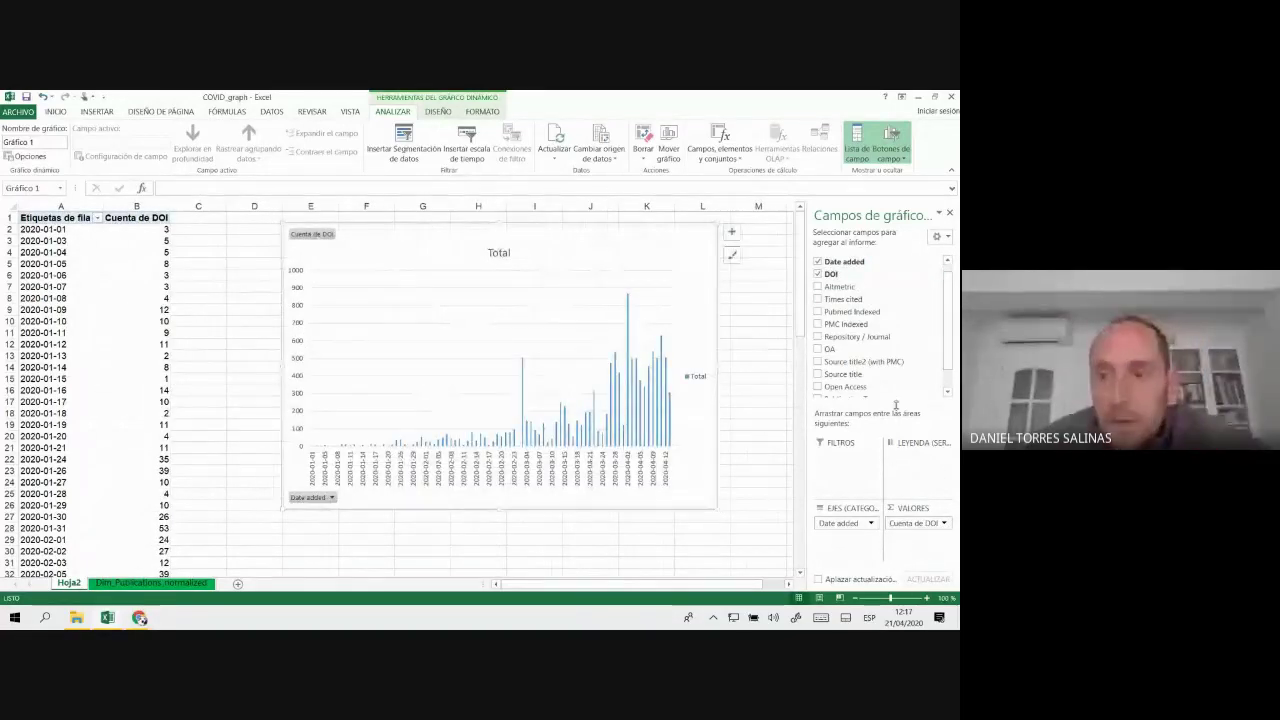
pyautogui.moveTo(895, 341); pyautogui.dragTo(870, 480)
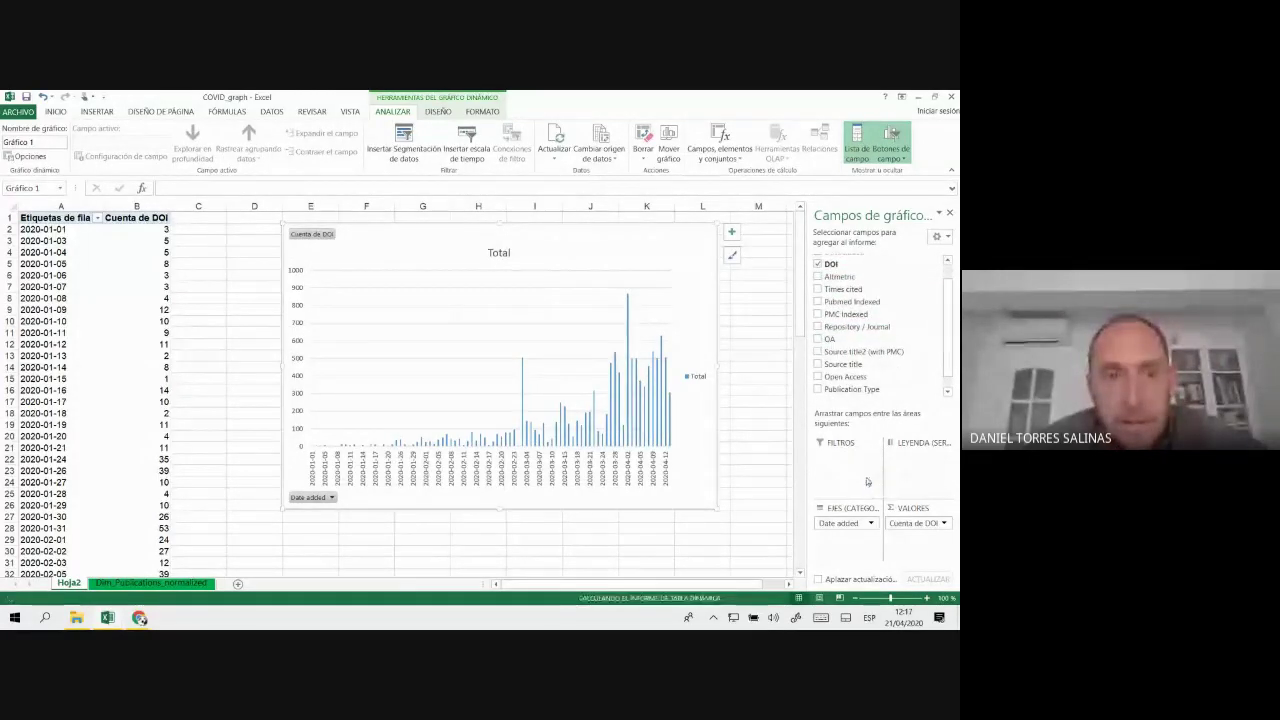
# - Enable multiple-item selection in the Repository / Journal filter and add Suma de Altmetric as a second series
pyautogui.click(353, 234)
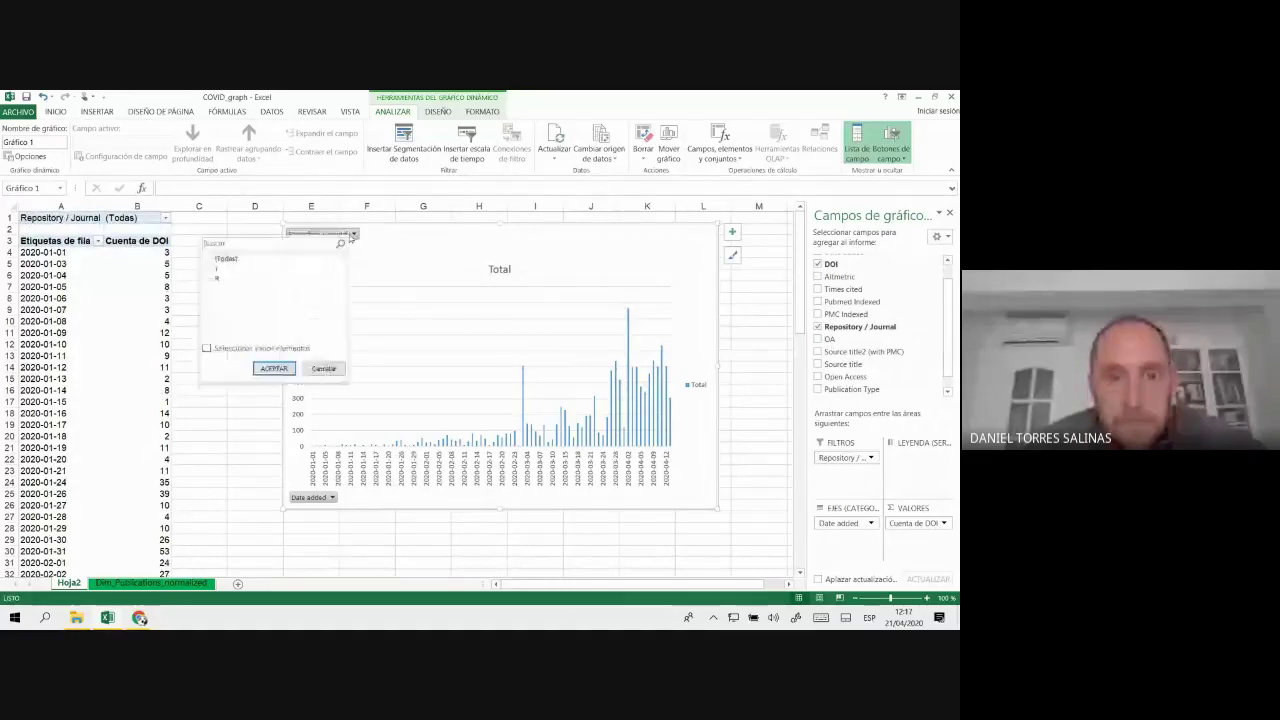
pyautogui.click(224, 350)
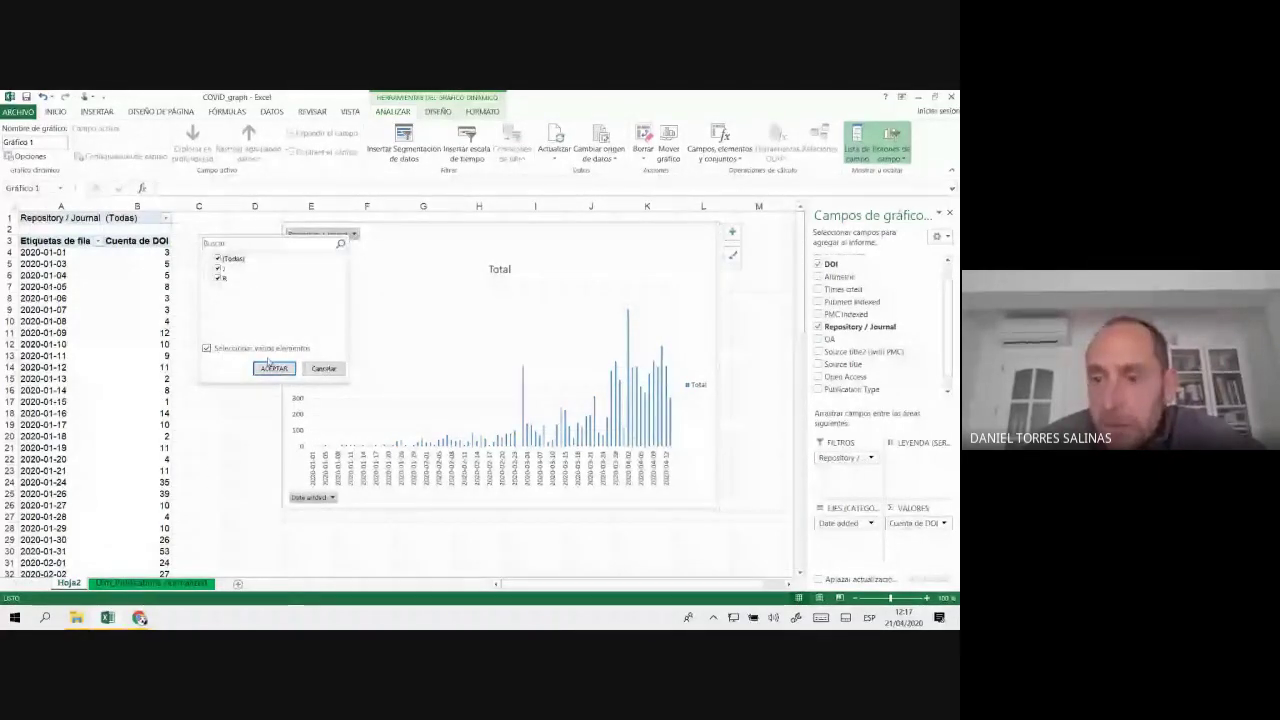
pyautogui.click(272, 367)
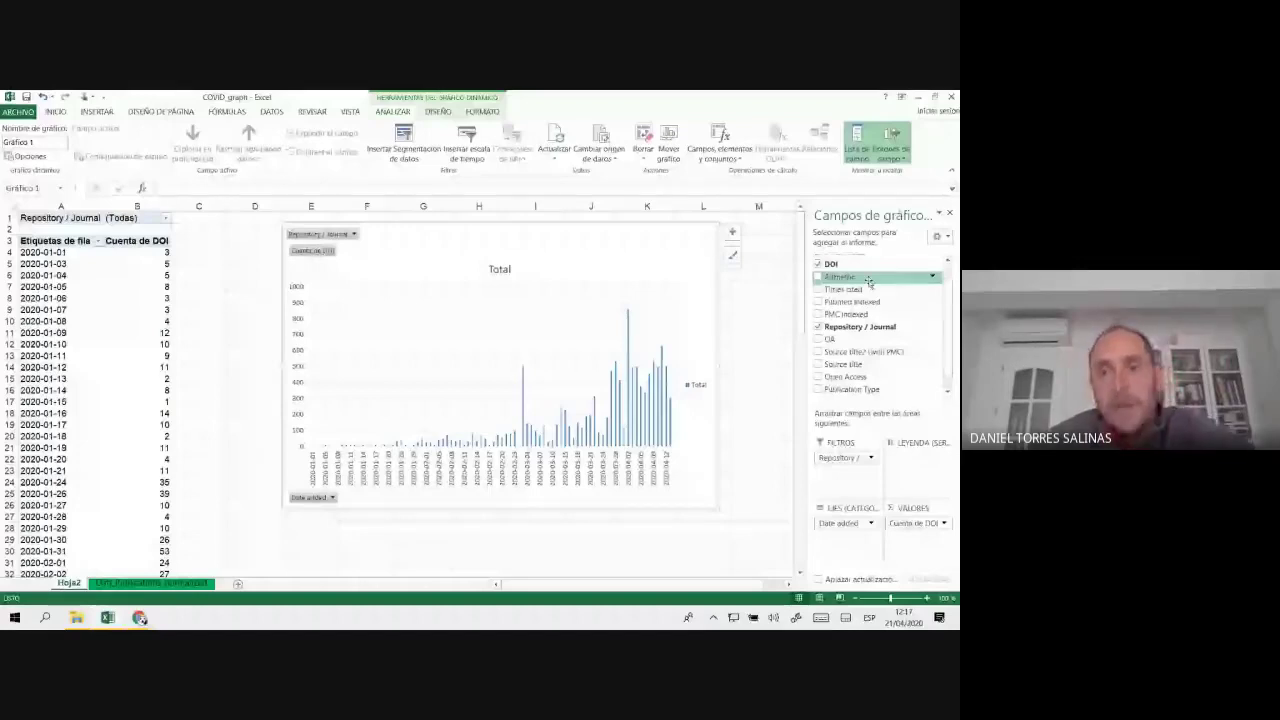
pyautogui.click(869, 280)
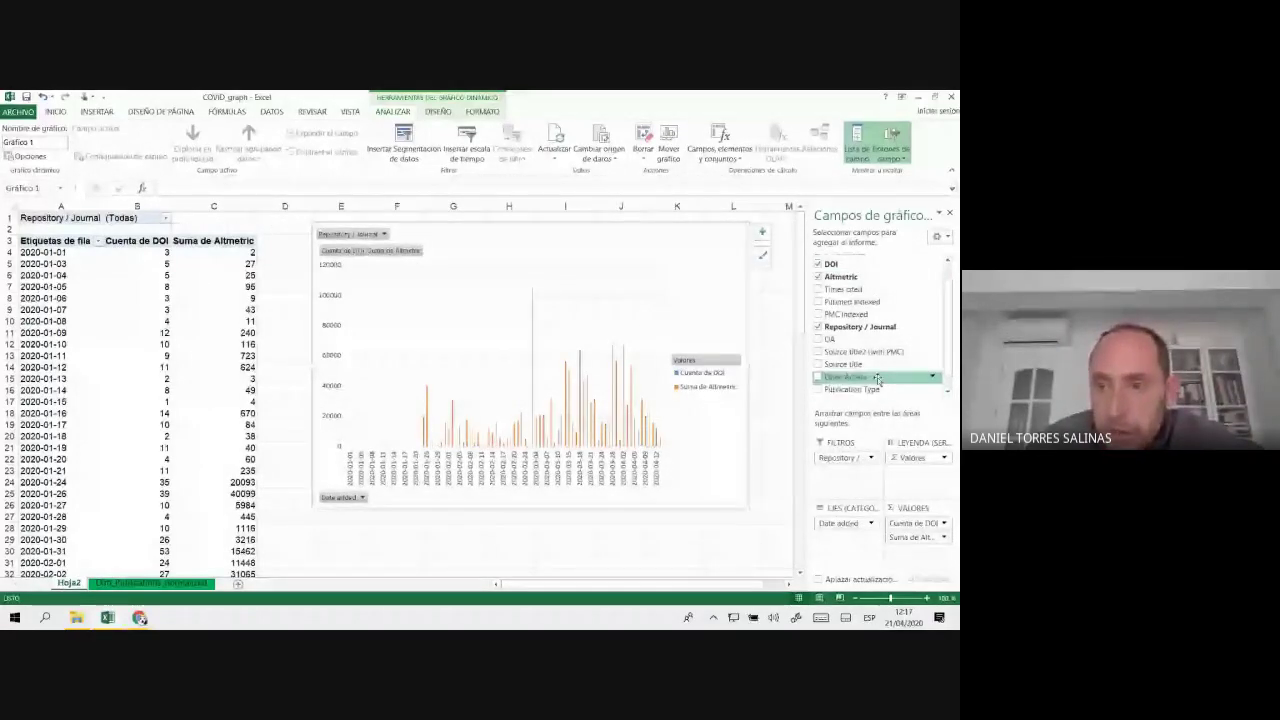
pyautogui.scroll(-1, 876, 376)
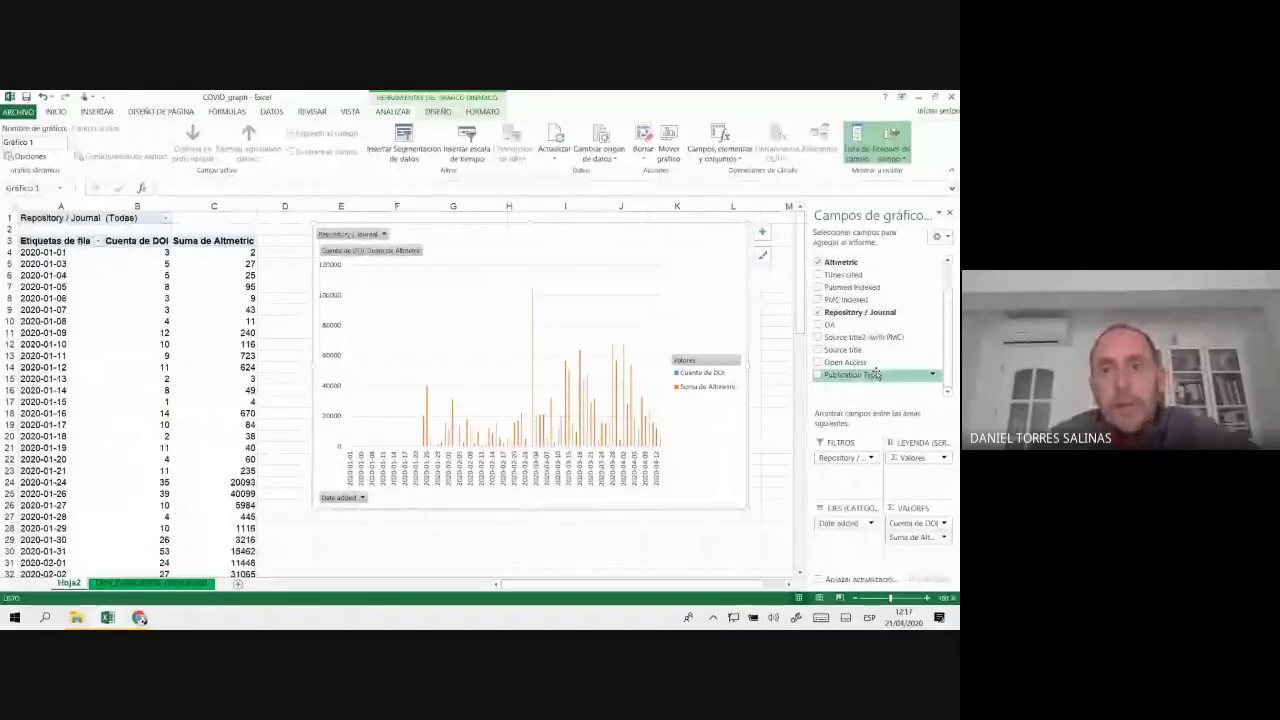
pyautogui.scroll(3, 876, 374)
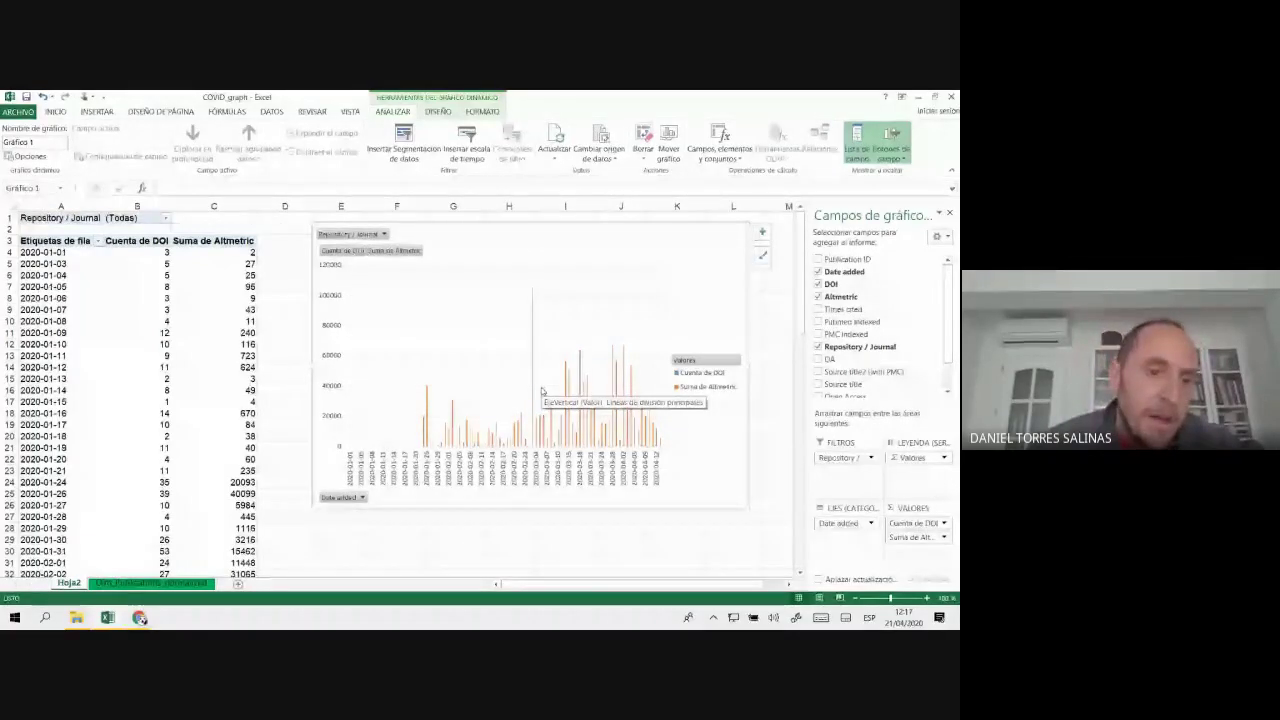
pyautogui.click(139, 617)
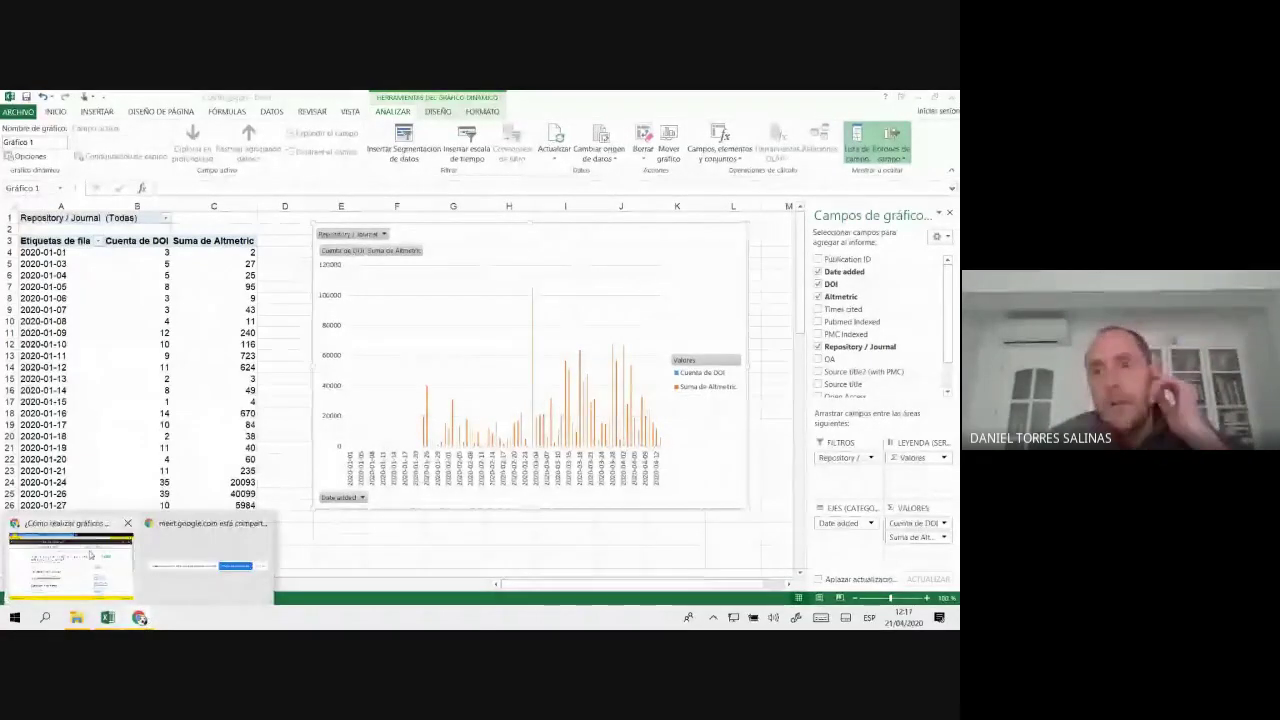
pyautogui.click(89, 553)
pyautogui.click(15, 100)
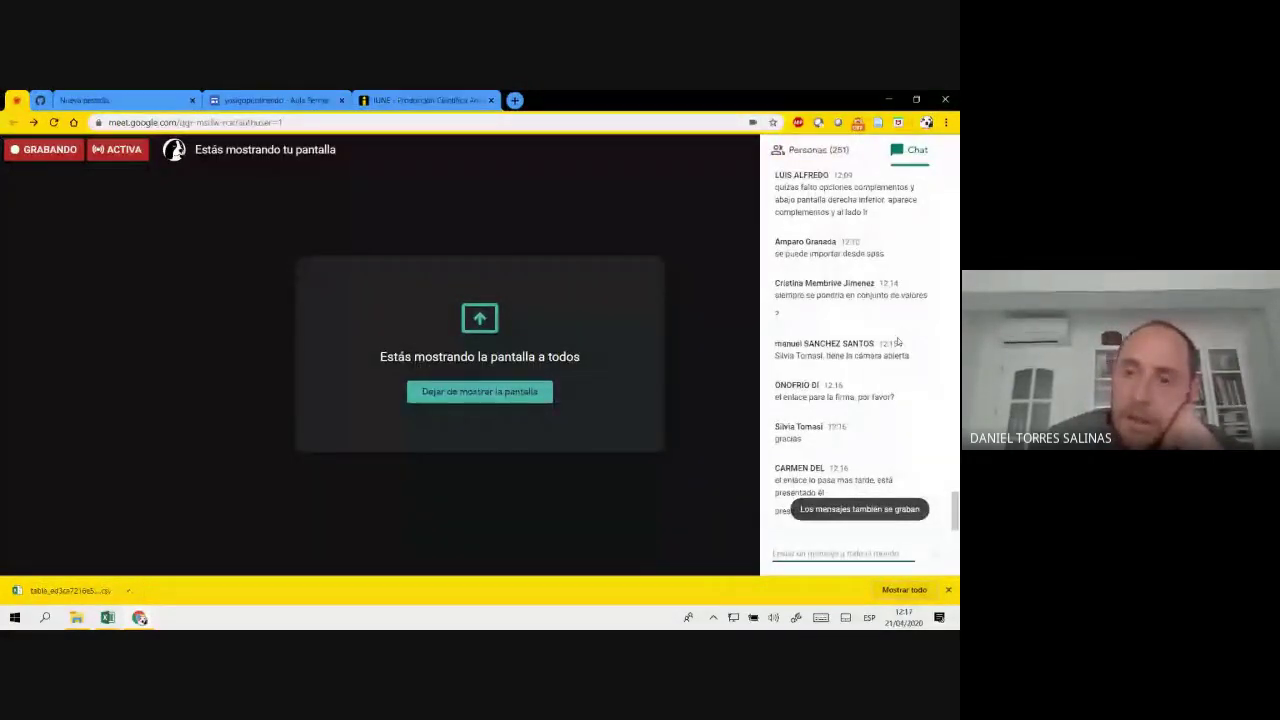
pyautogui.scroll(5, 841, 420)
pyautogui.scroll(5, 840, 410)
pyautogui.scroll(5, 838, 395)
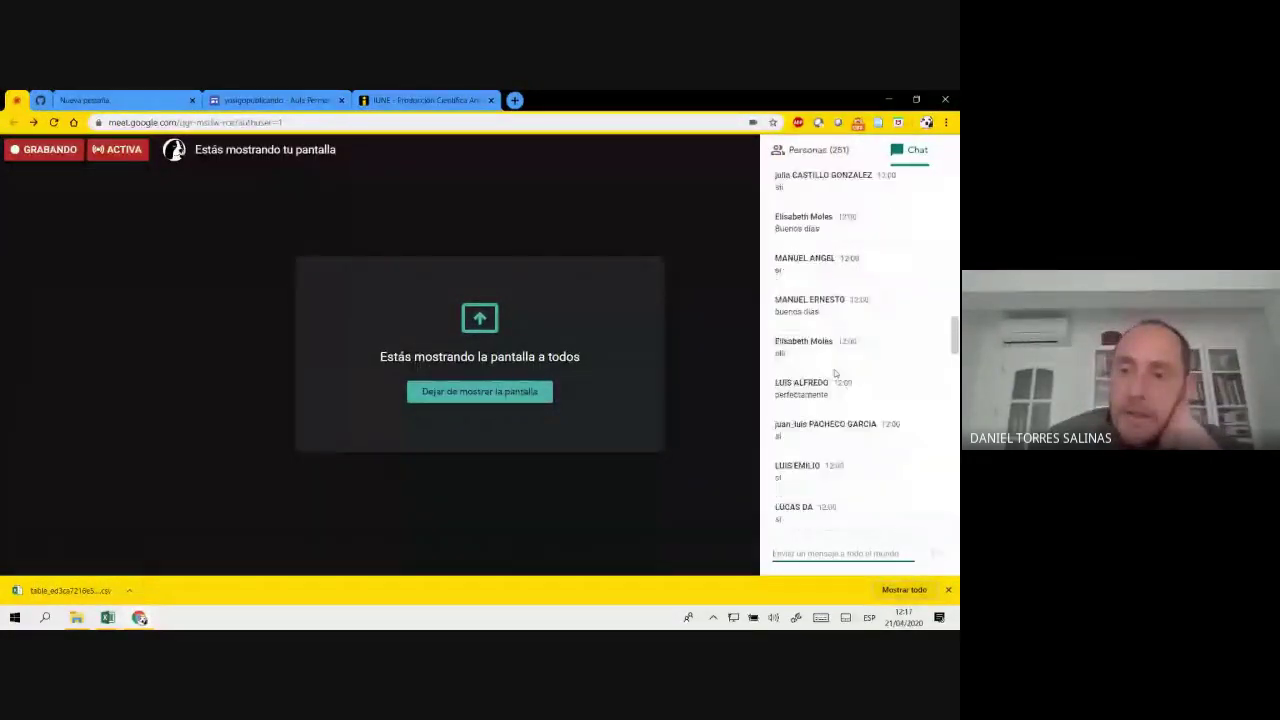
pyautogui.scroll(5, 835, 372)
pyautogui.scroll(-5, 840, 368)
pyautogui.scroll(-5, 855, 362)
pyautogui.scroll(-5, 870, 356)
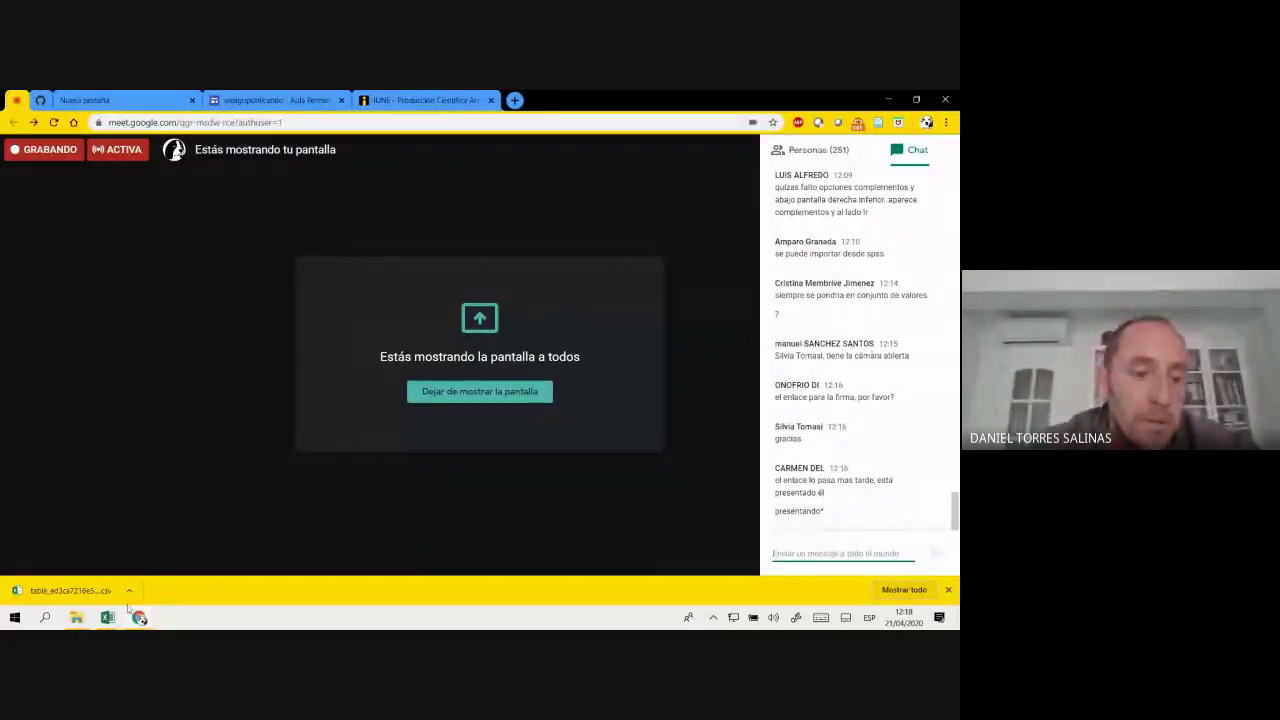
pyautogui.moveTo(110, 615)
pyautogui.click(172, 583)
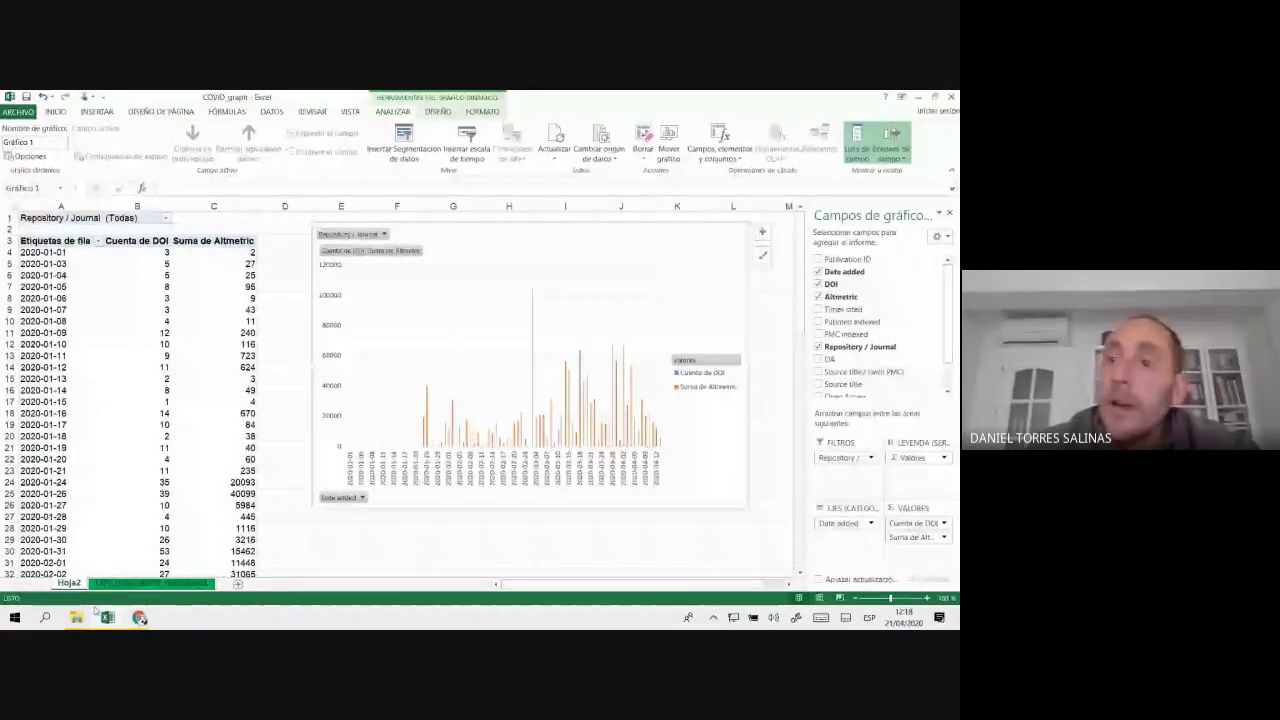
# - Close the COVID_graph and Ejemplo de universidades workbooks, then minimize Chrome and File Explorer
pyautogui.click(147, 584)
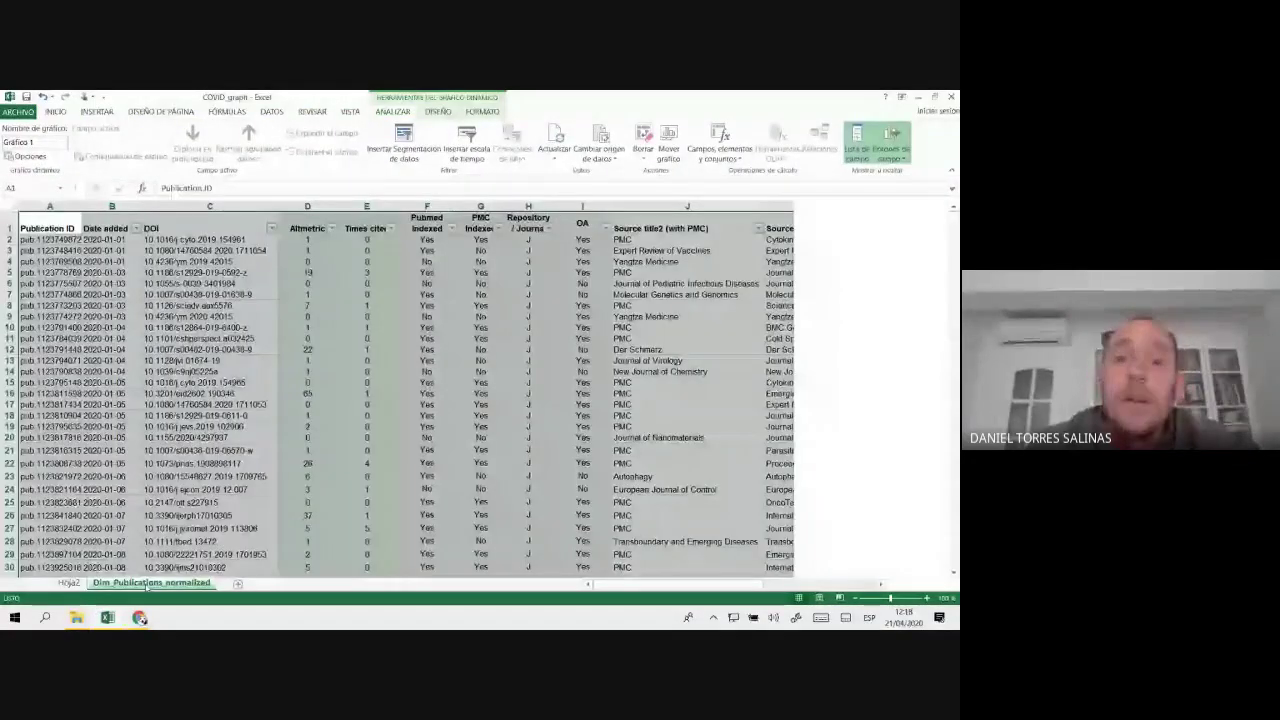
pyautogui.hotkey('alt', 'F4')
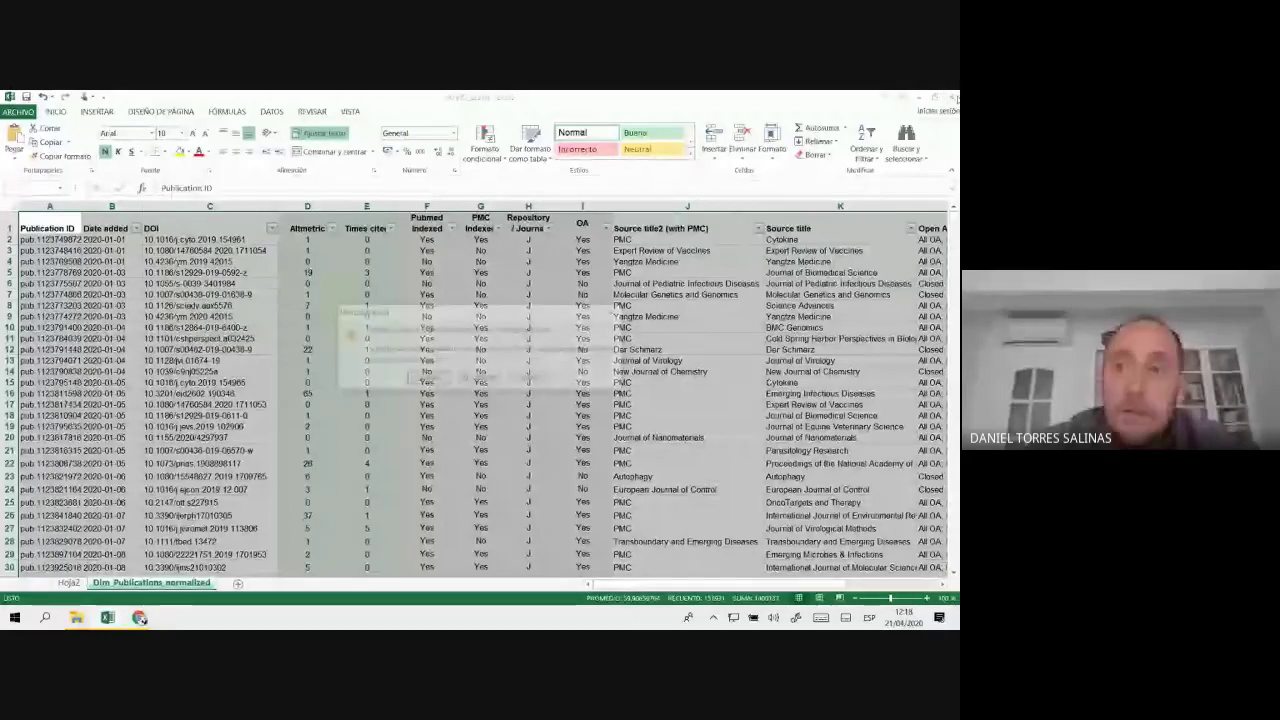
pyautogui.click(428, 378)
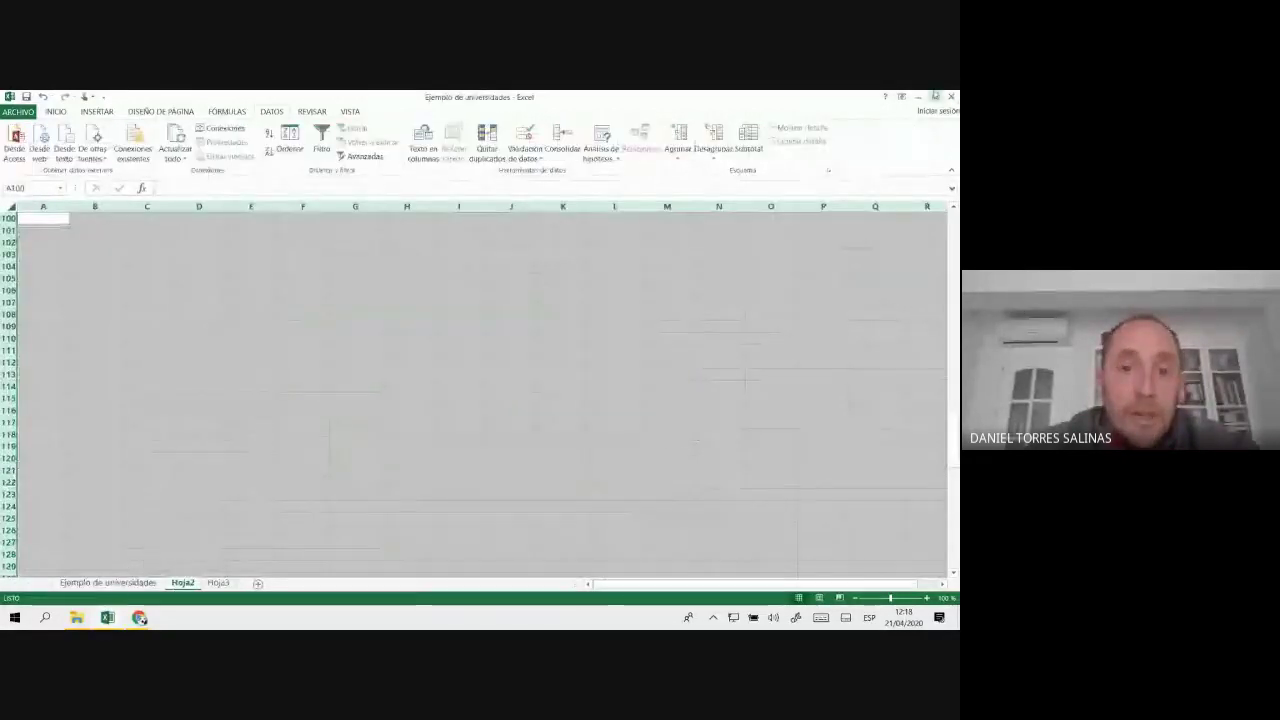
pyautogui.click(949, 96)
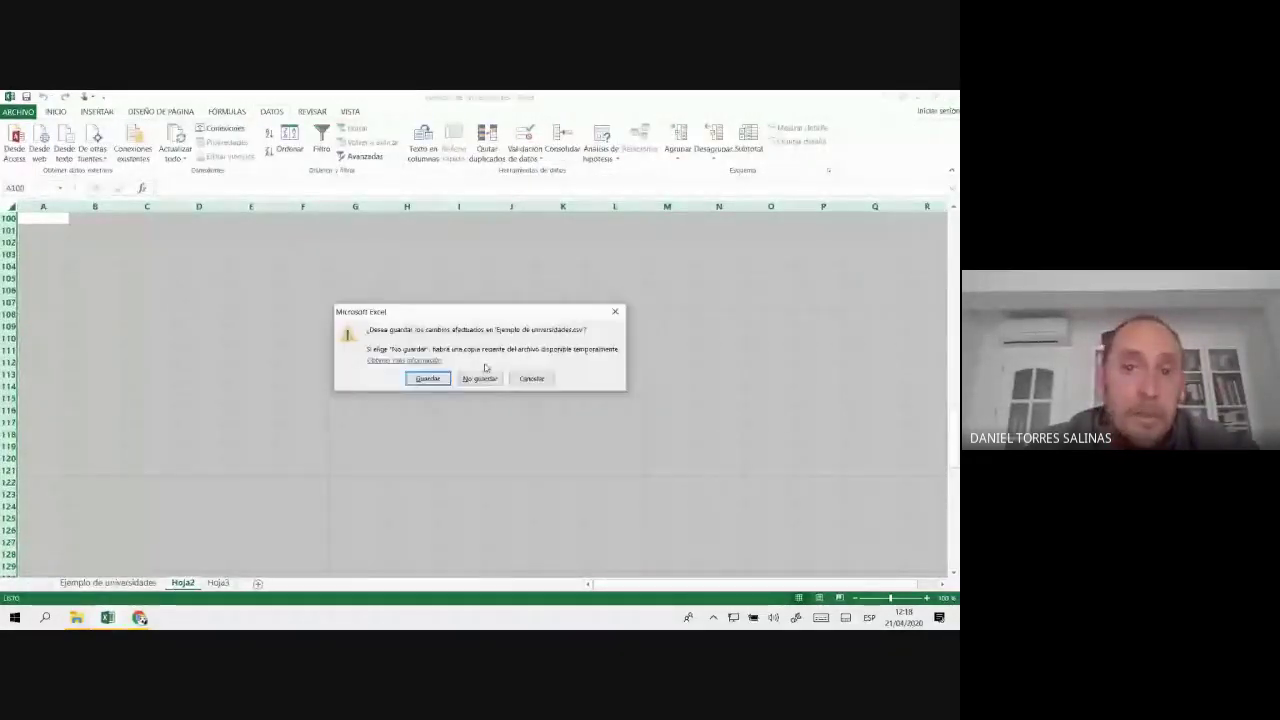
pyautogui.click(483, 380)
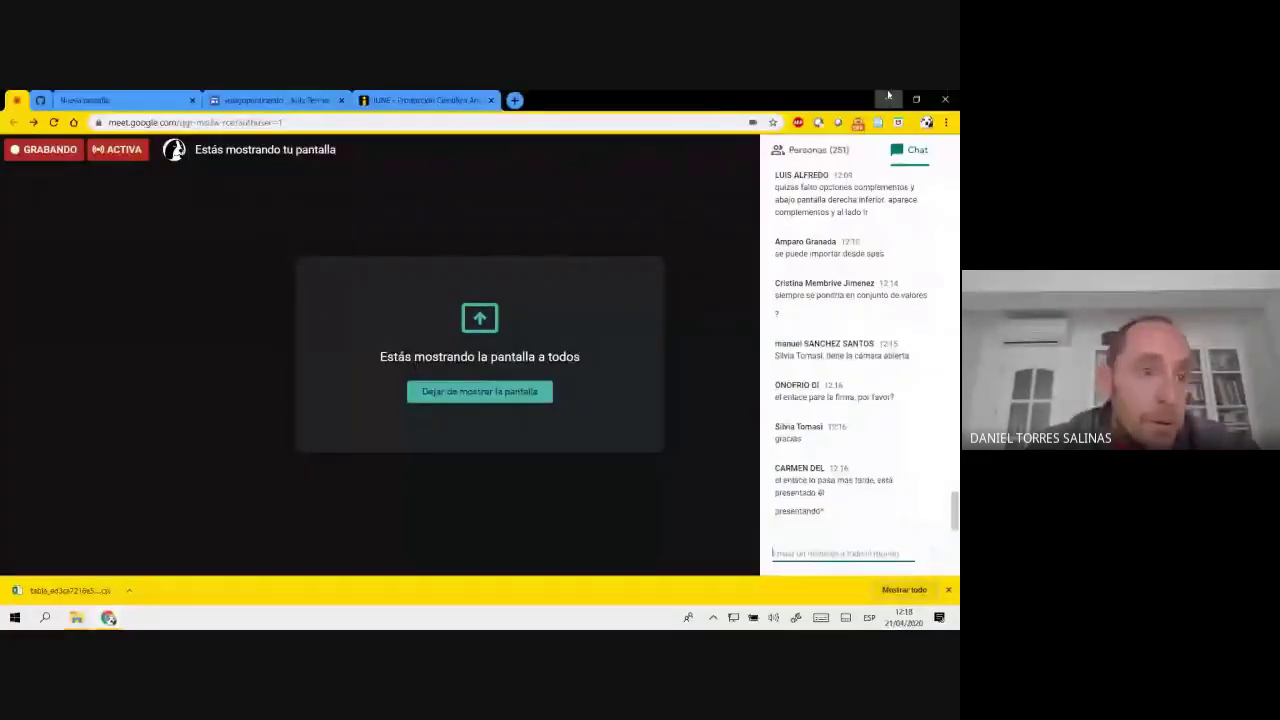
pyautogui.click(888, 95)
pyautogui.click(540, 166)
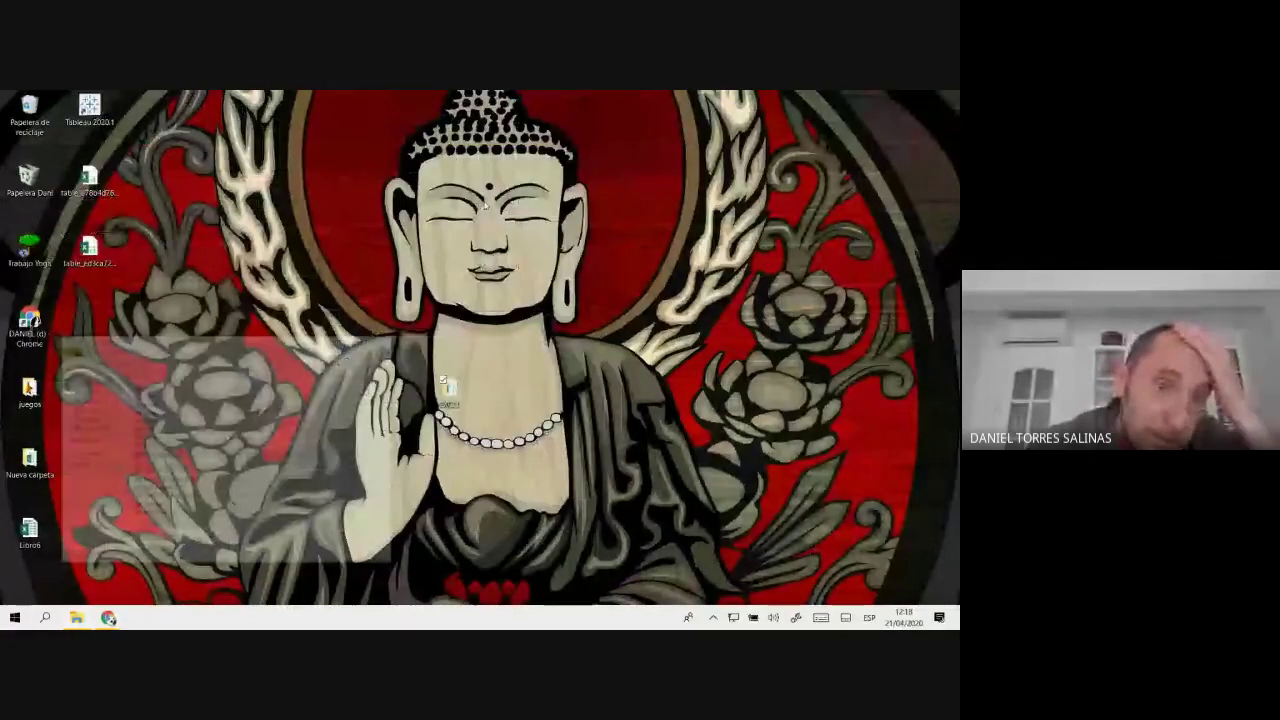
# - Browse Trabajo Yoga › COVID2 › Publicaciones and open the Dimensions COVID-19 Normalized Dataset workbook
pyautogui.doubleClick(29, 250)
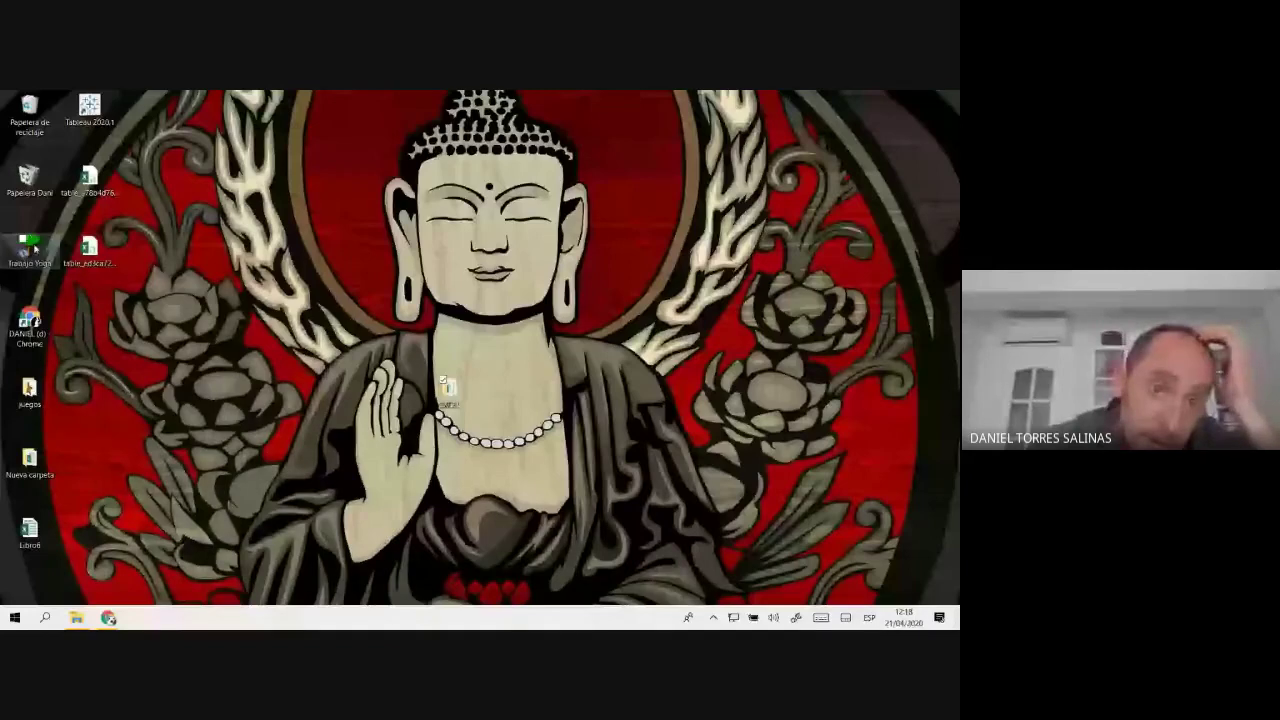
pyautogui.doubleClick(266, 291)
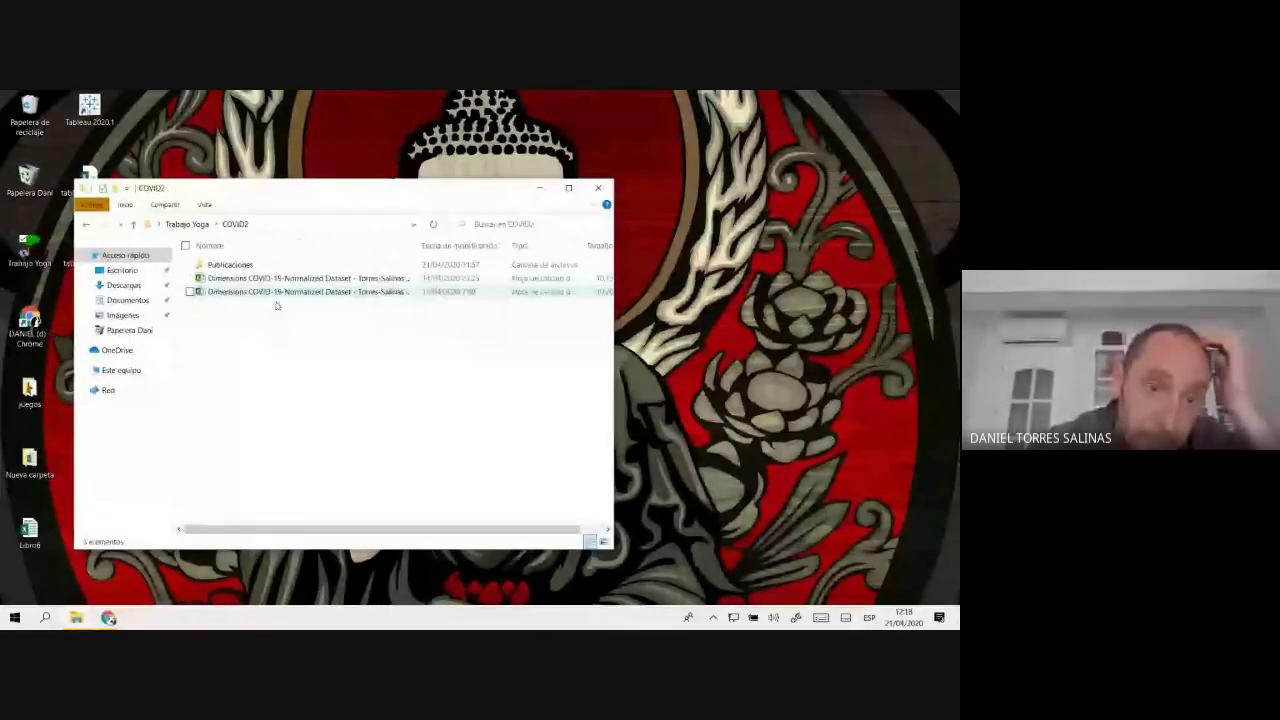
pyautogui.click(252, 266)
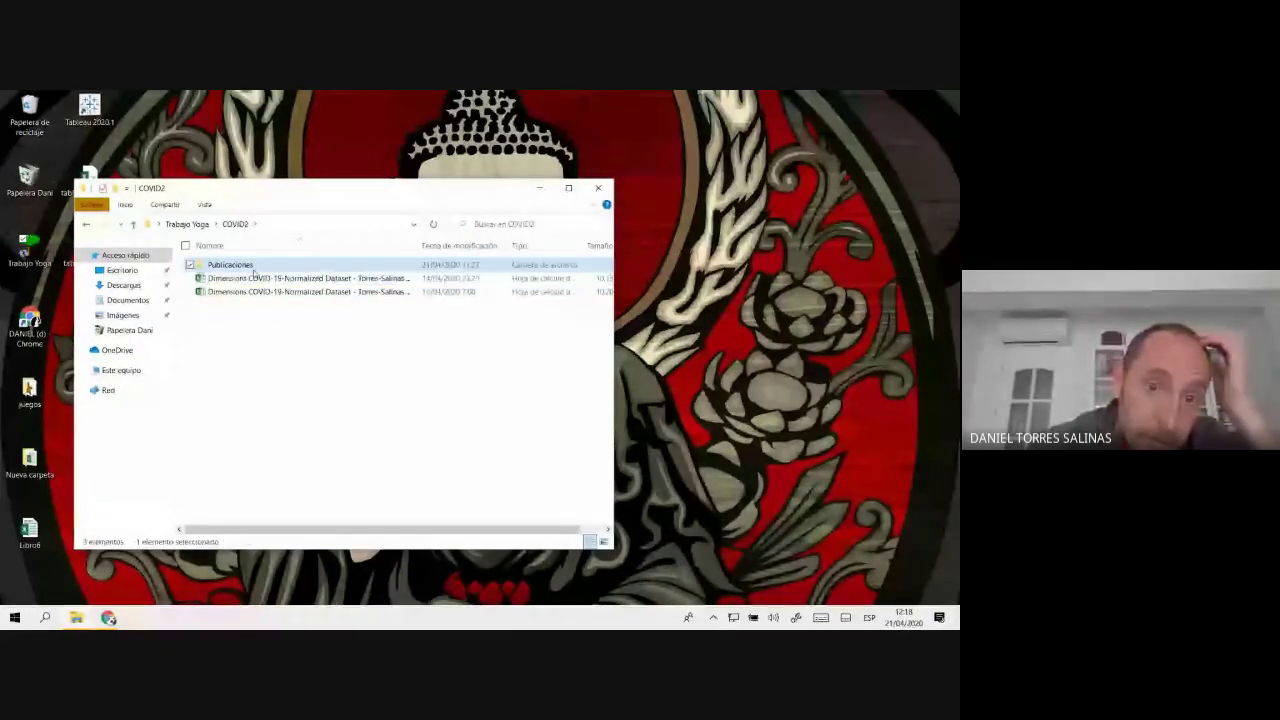
pyautogui.doubleClick(254, 268)
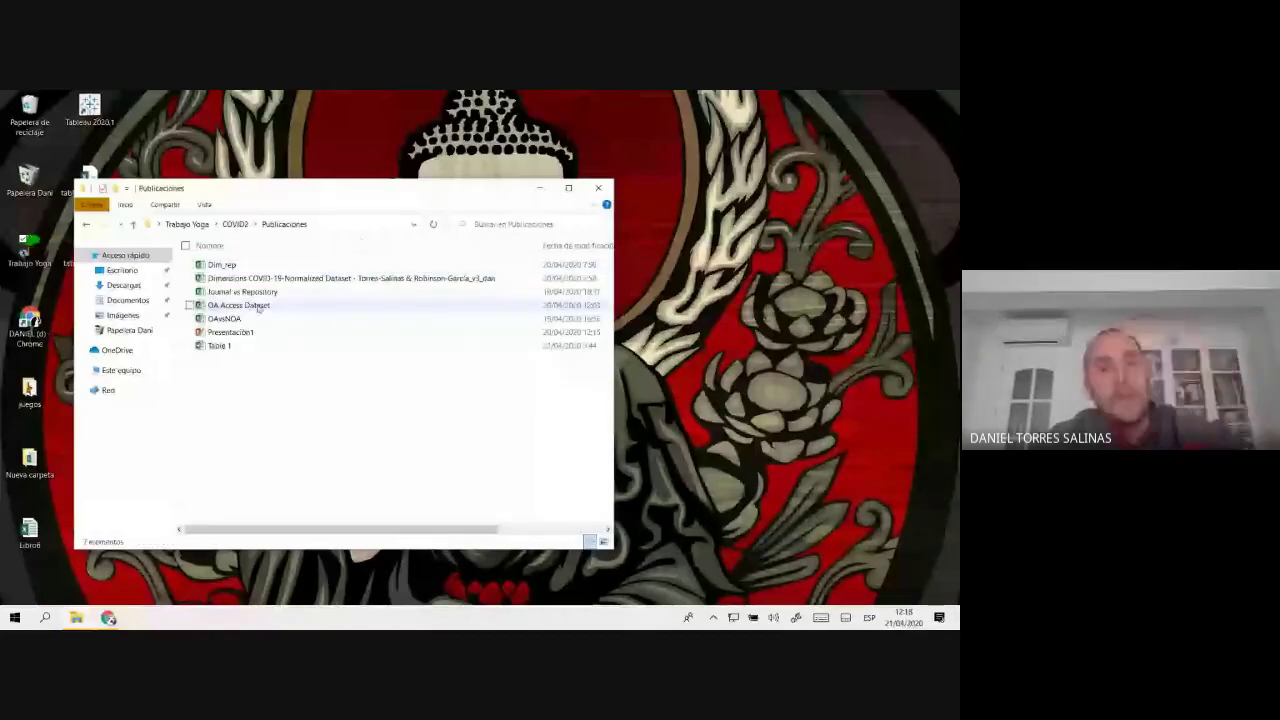
pyautogui.click(328, 278)
pyautogui.doubleClick(328, 278)
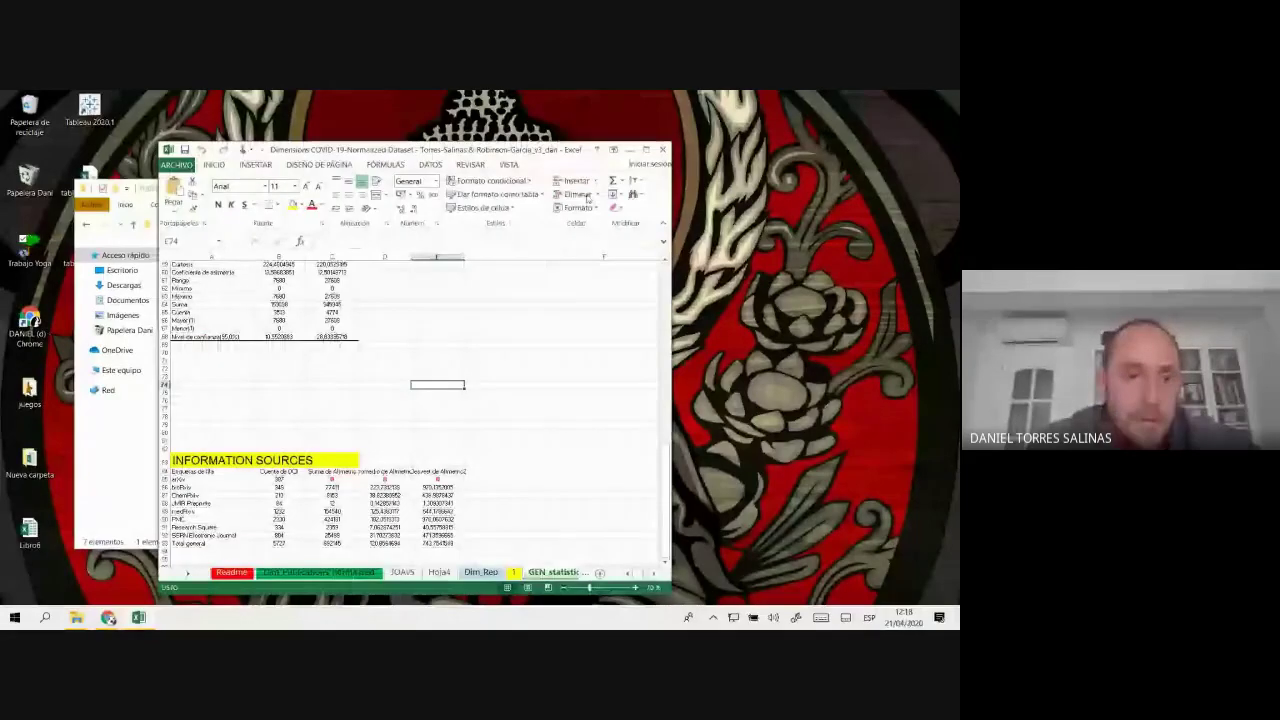
# - Maximize the workbook and review the PMC Altmetric sum in the Hoja4 pivot table
pyautogui.click(646, 150)
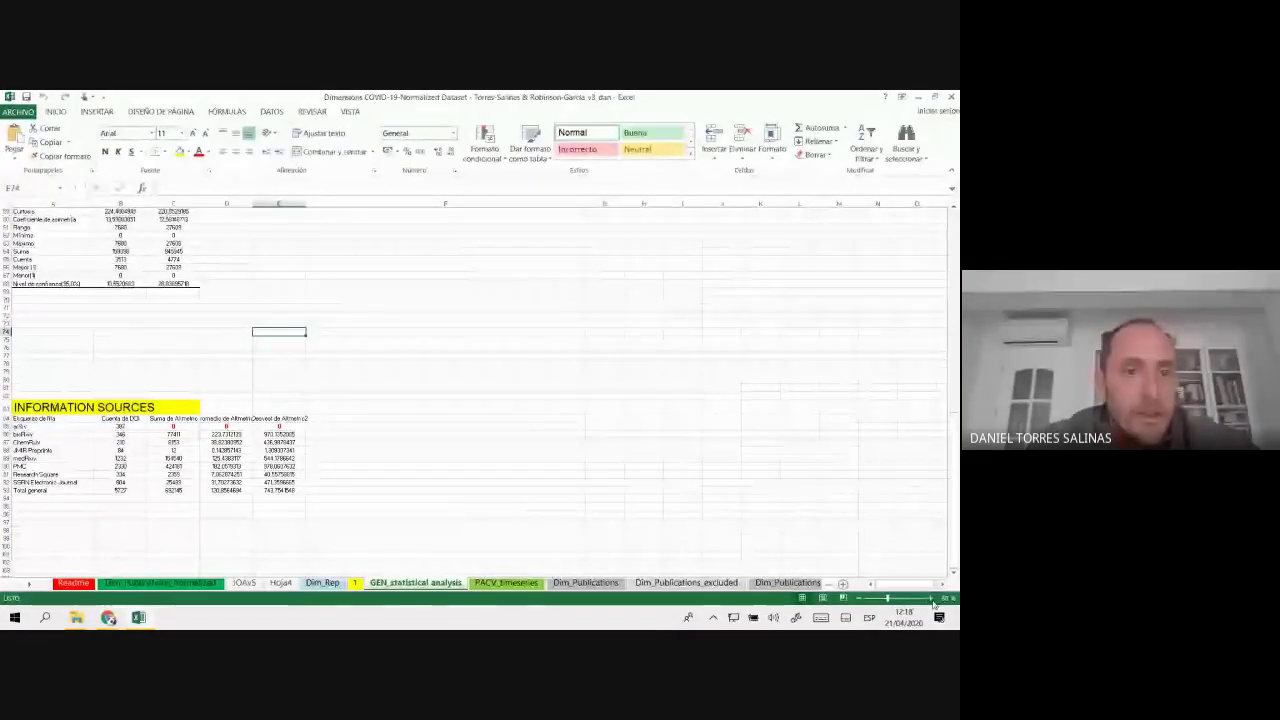
pyautogui.scroll(1, 414, 349)
pyautogui.scroll(1, 414, 349)
pyautogui.scroll(15, 414, 349)
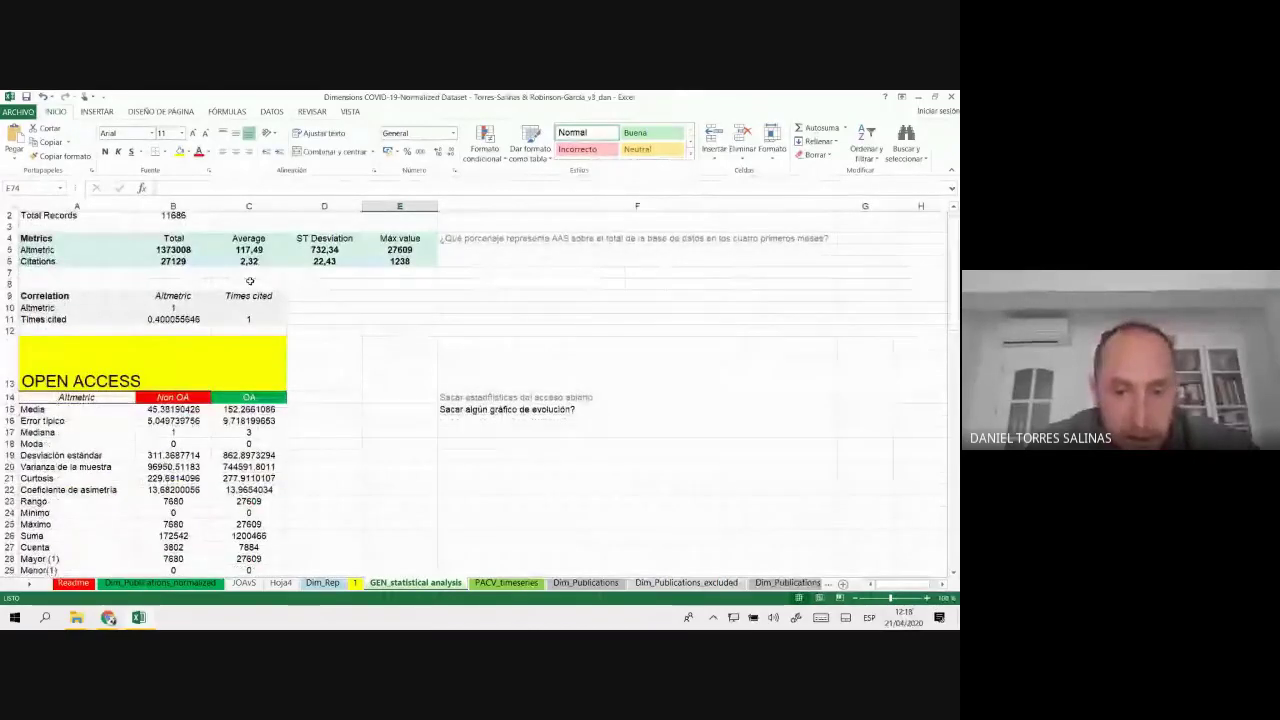
pyautogui.scroll(-4, 258, 287)
pyautogui.scroll(-3, 258, 287)
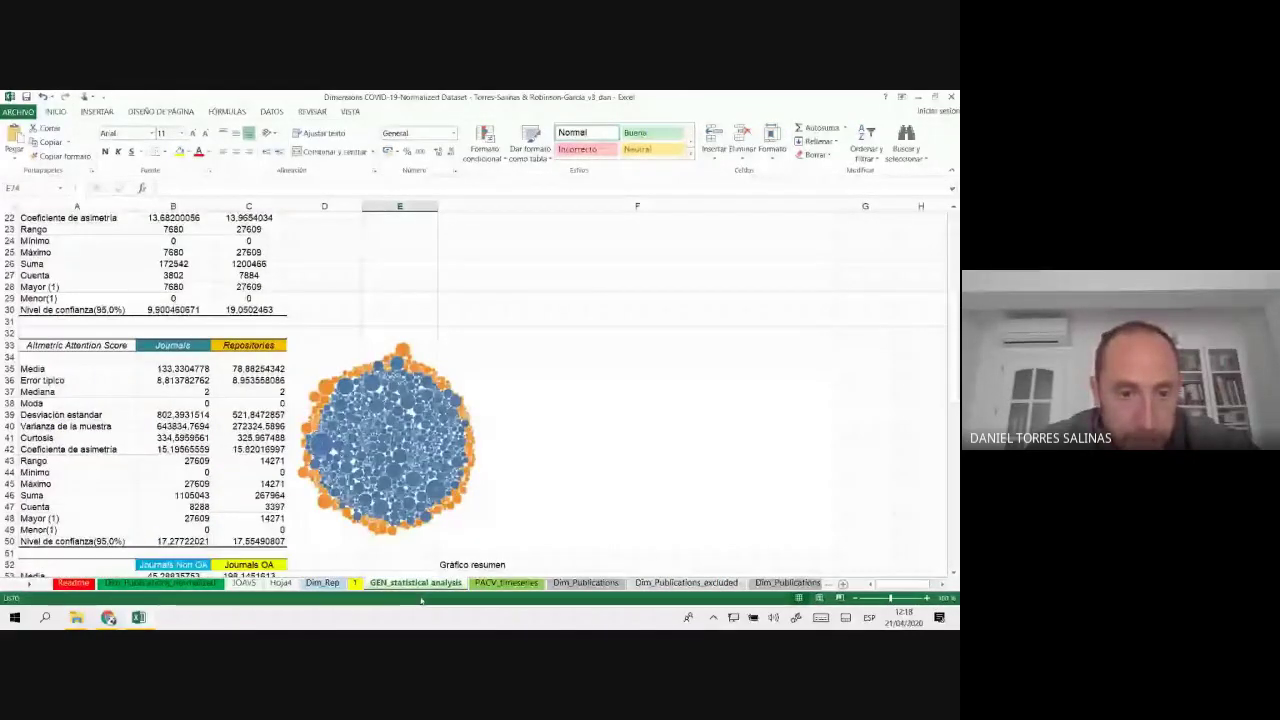
pyautogui.click(281, 583)
pyautogui.click(270, 309)
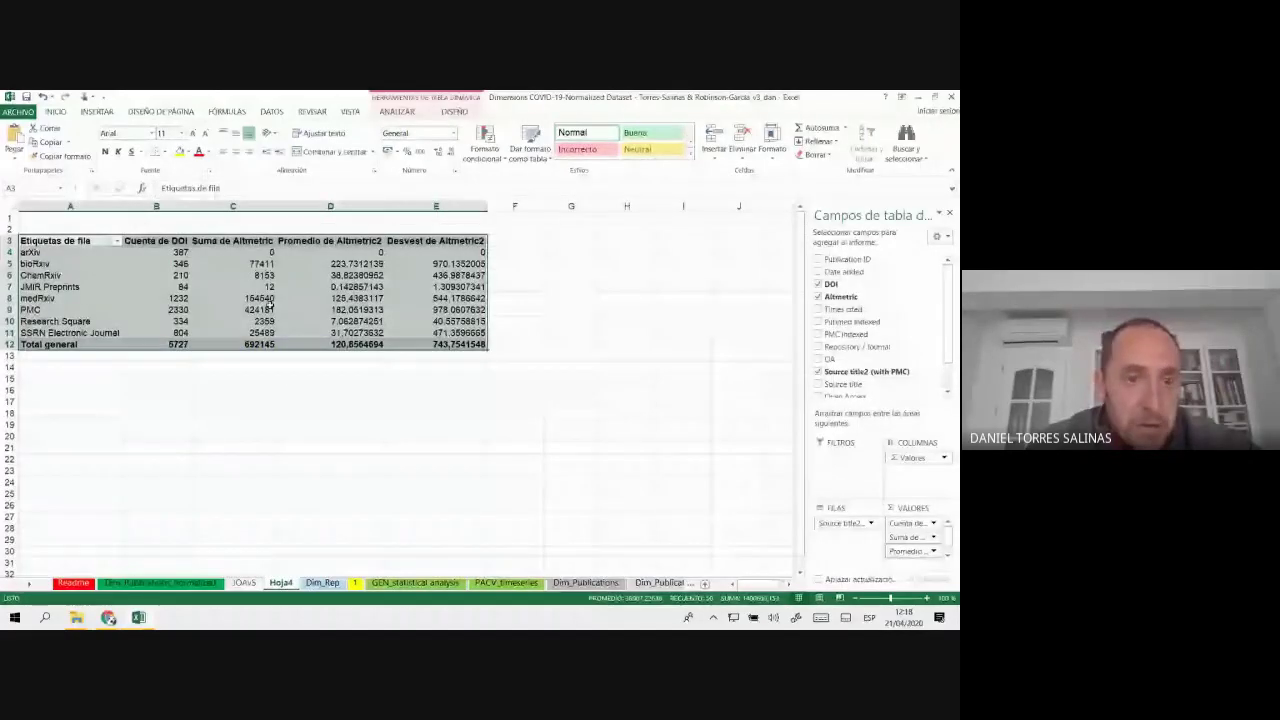
pyautogui.click(80, 243)
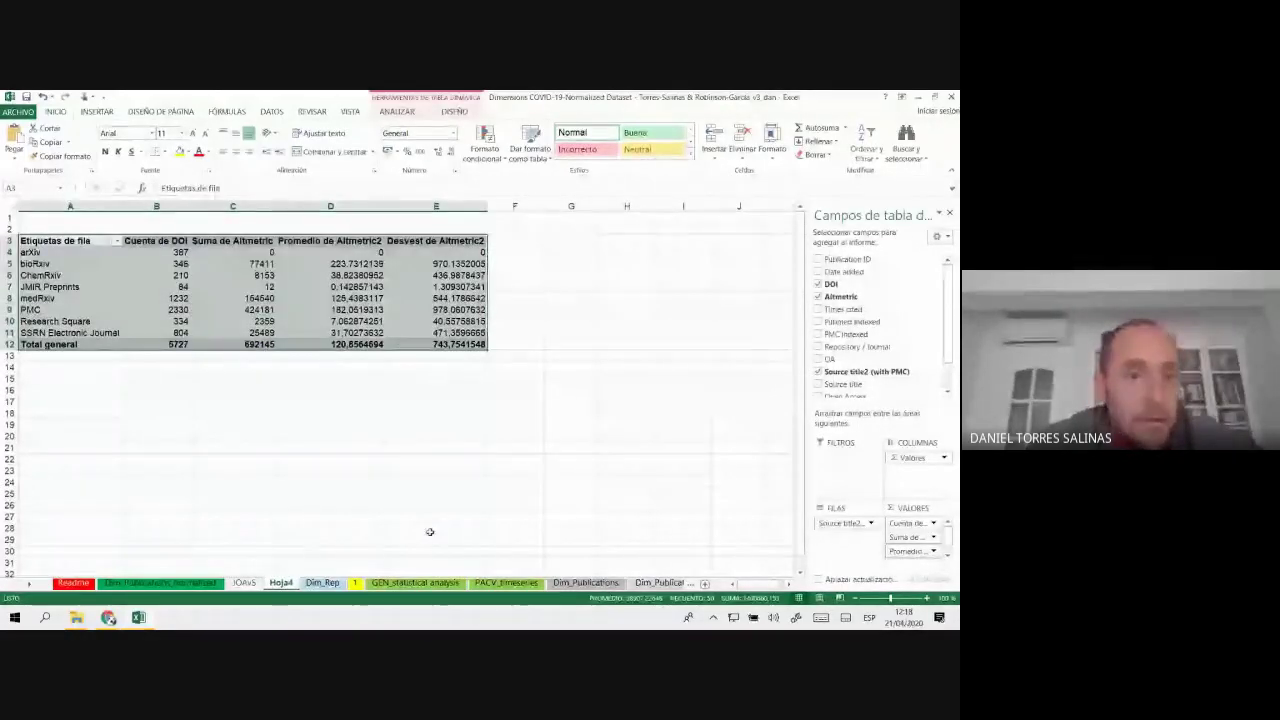
# - Scroll through the GEN_statistical analysis sheet and show the DATOS ribbon tools
pyautogui.click(418, 583)
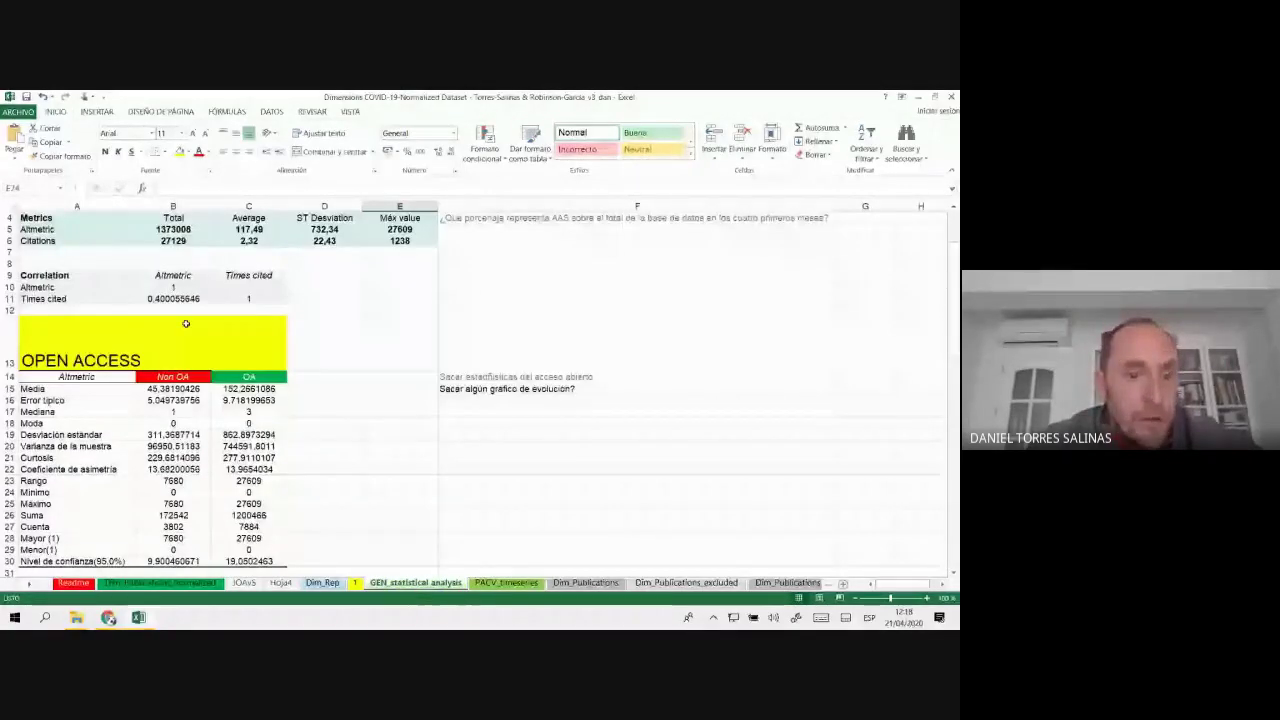
pyautogui.scroll(-9, 185, 323)
pyautogui.scroll(-12, 96, 283)
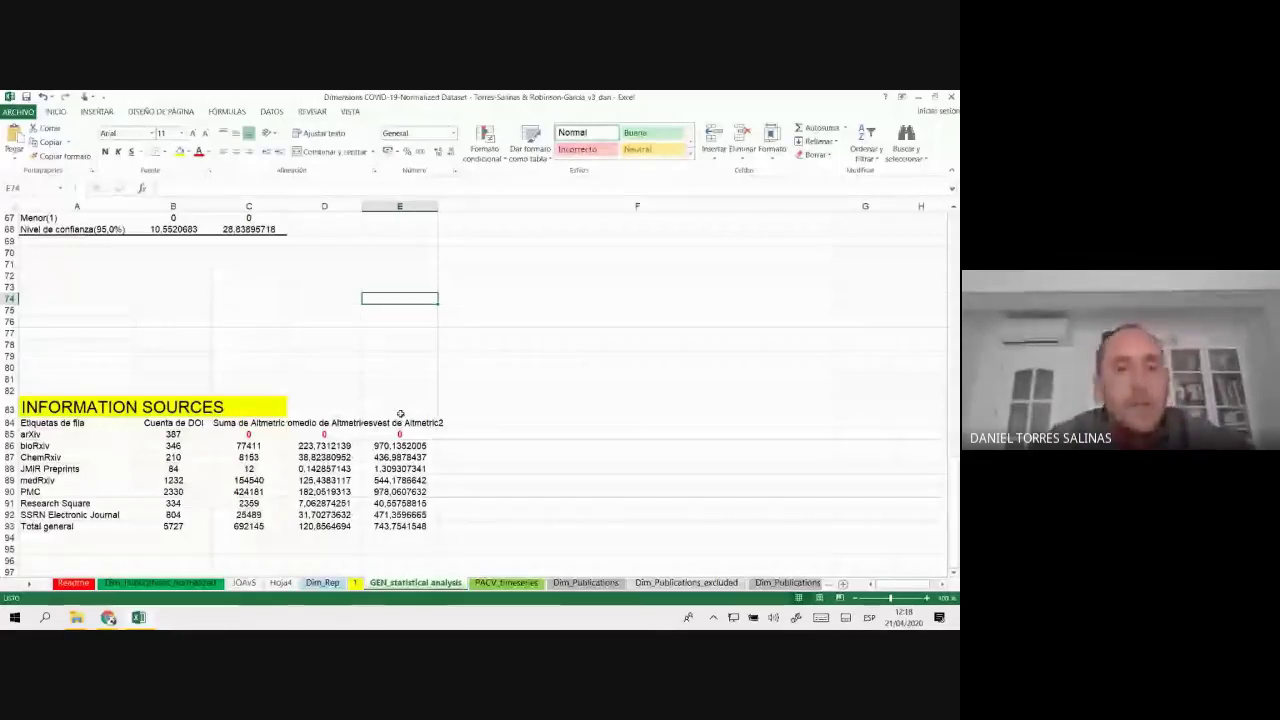
pyautogui.scroll(6, 400, 414)
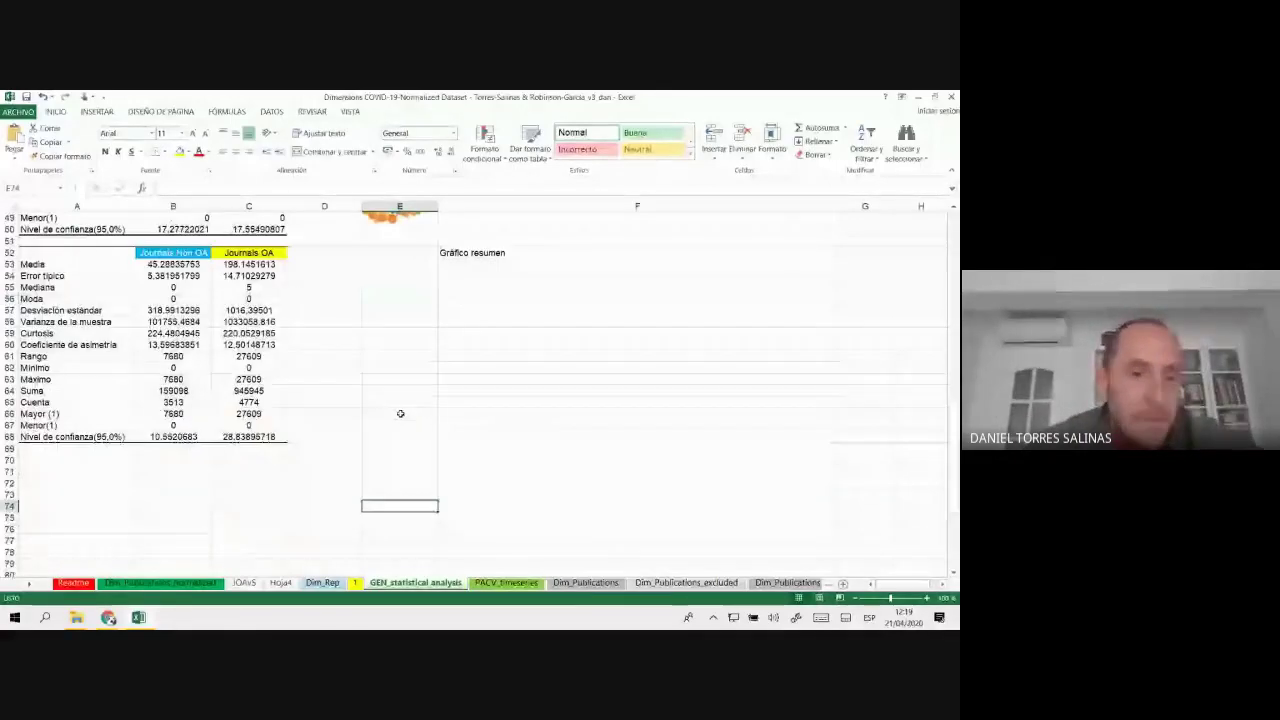
pyautogui.scroll(10, 400, 414)
pyautogui.scroll(4, 400, 414)
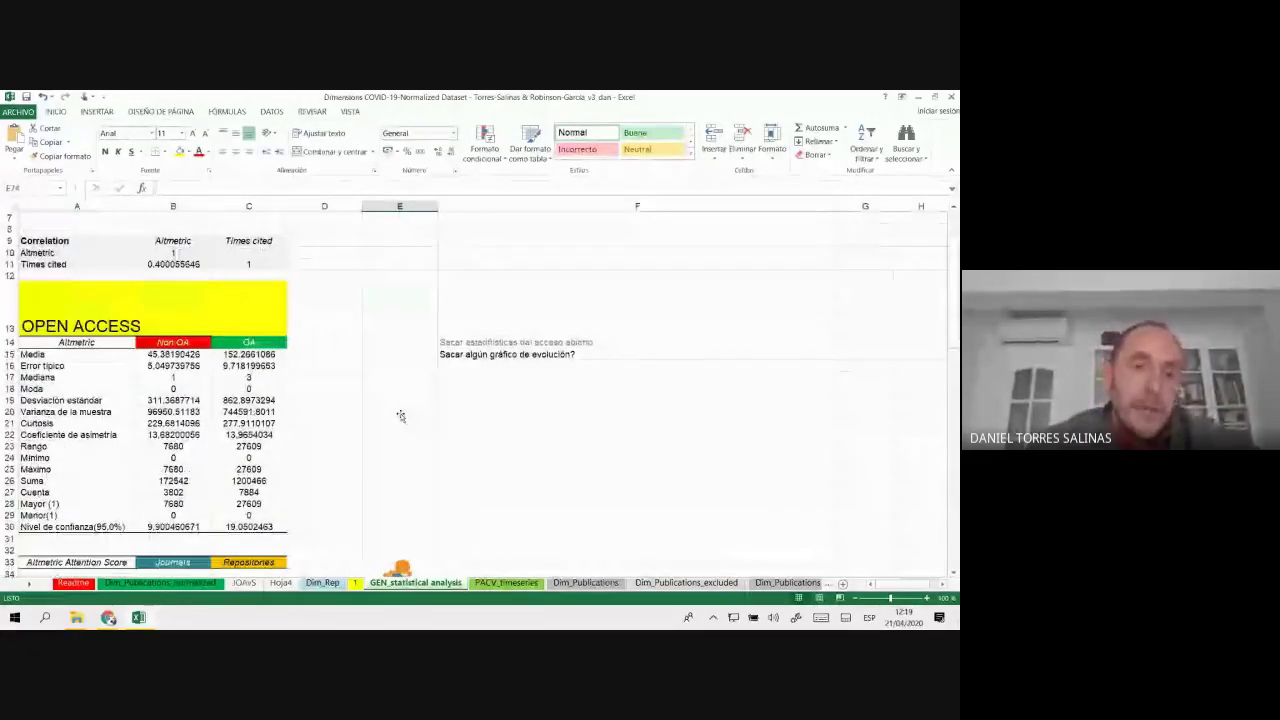
pyautogui.scroll(3, 400, 414)
pyautogui.scroll(-4, 302, 355)
pyautogui.scroll(-8, 302, 355)
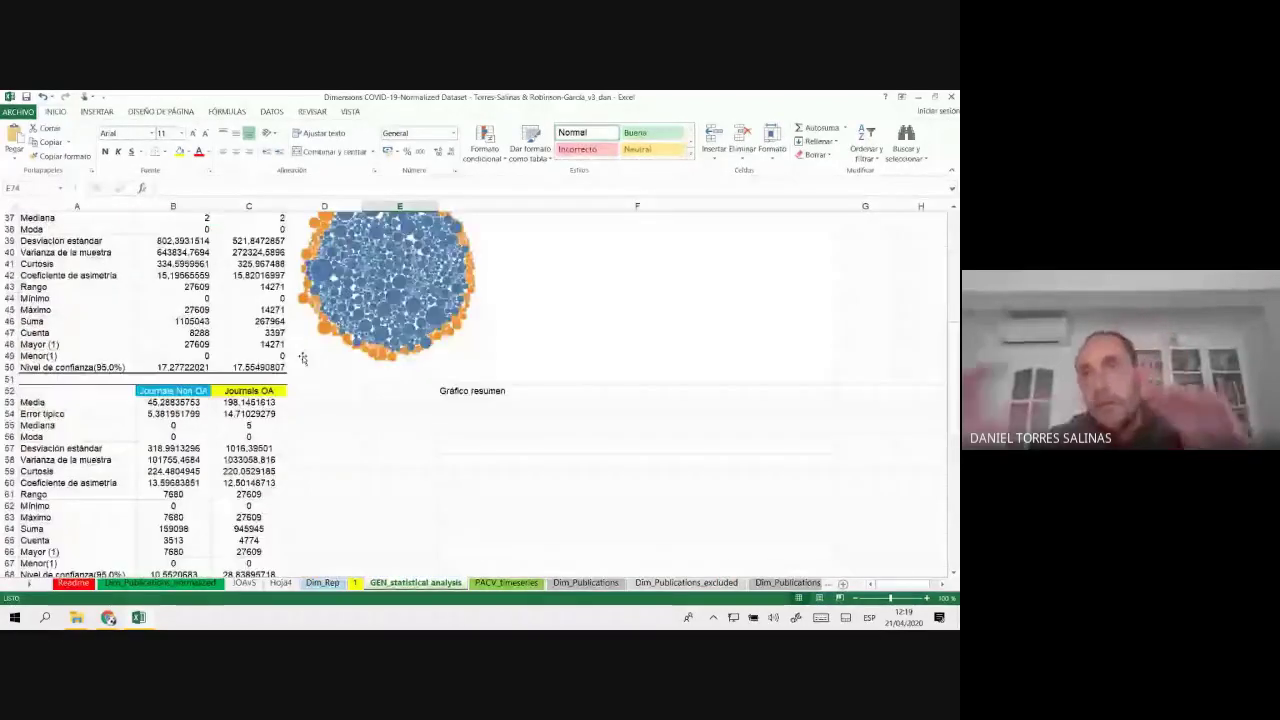
pyautogui.scroll(-6, 300, 357)
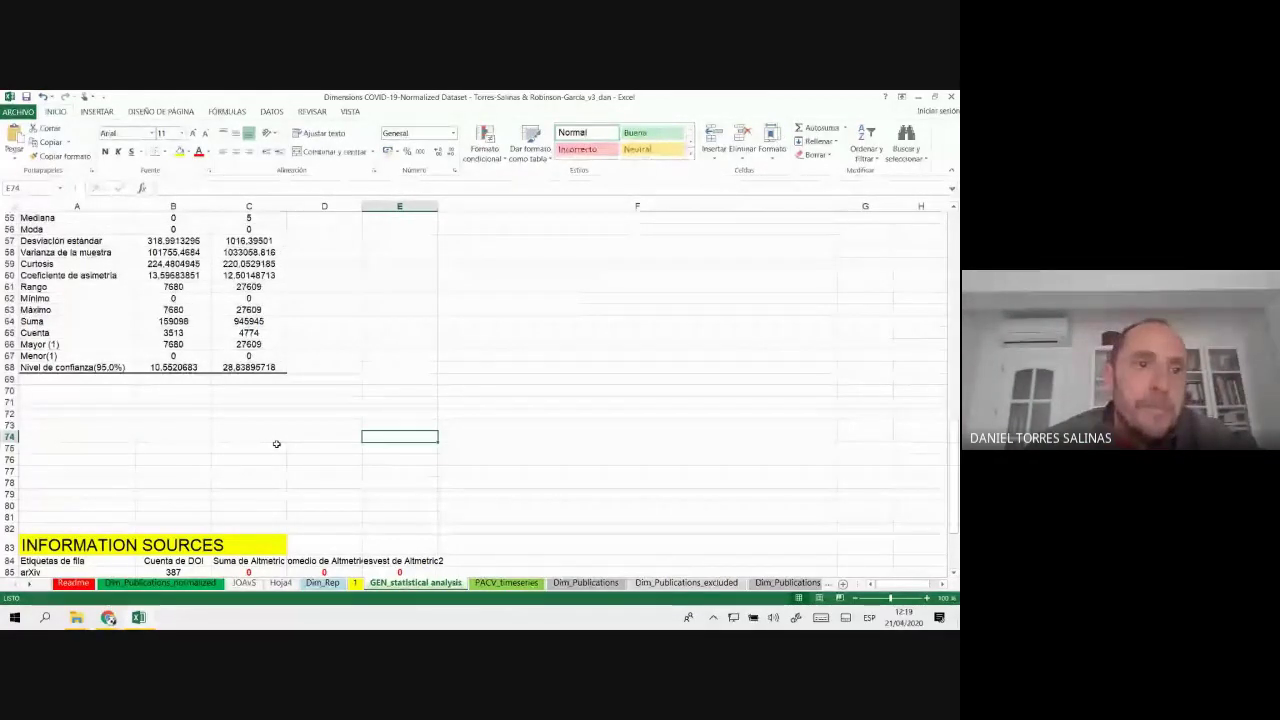
pyautogui.scroll(2, 276, 444)
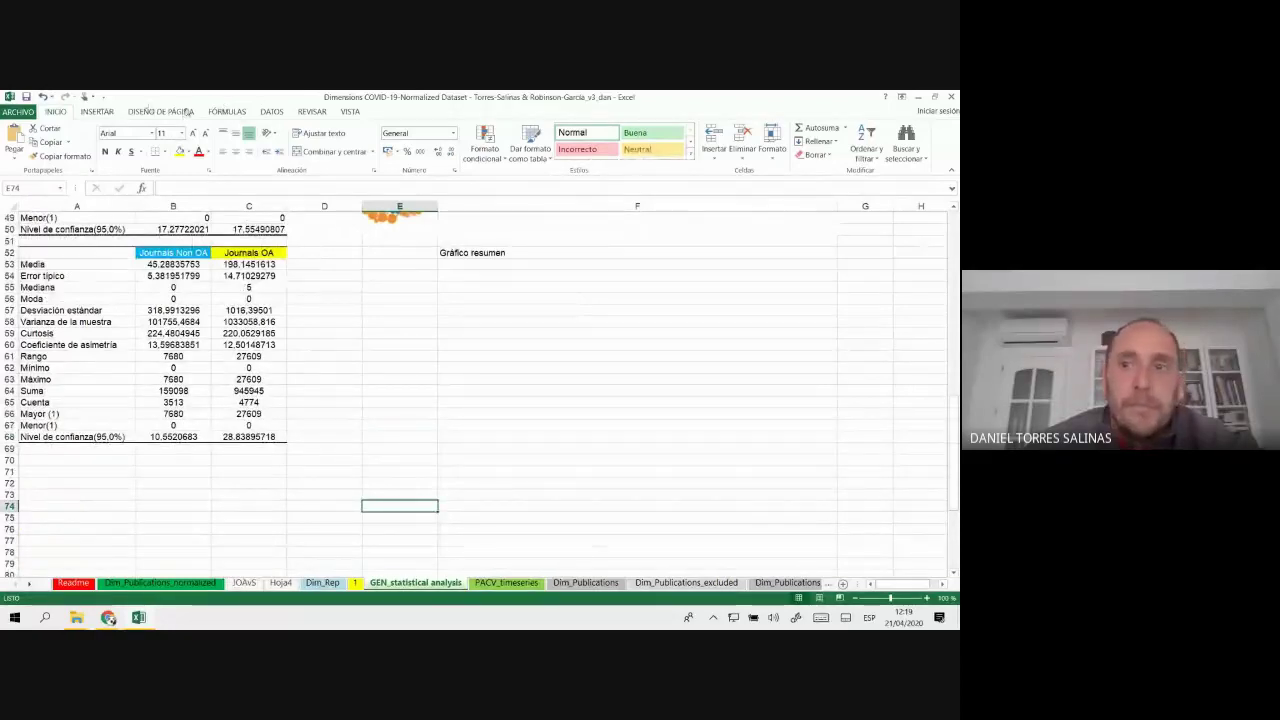
pyautogui.click(271, 111)
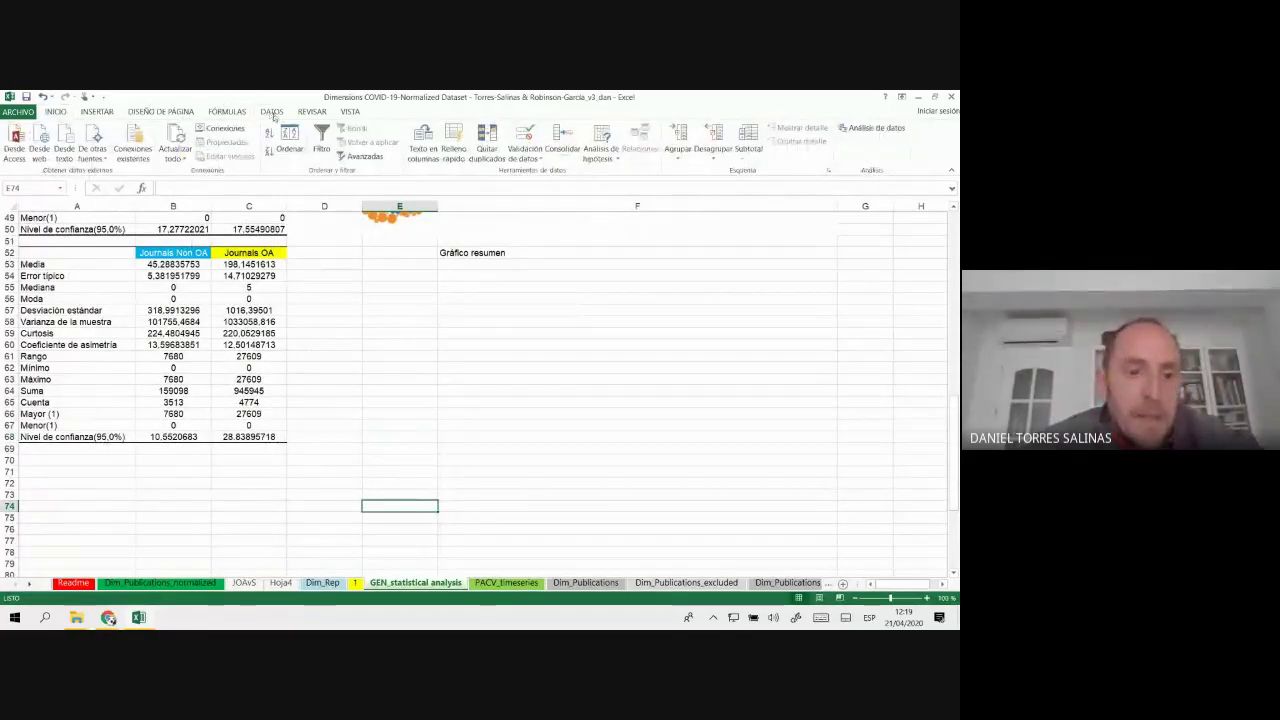
pyautogui.scroll(4, 416, 409)
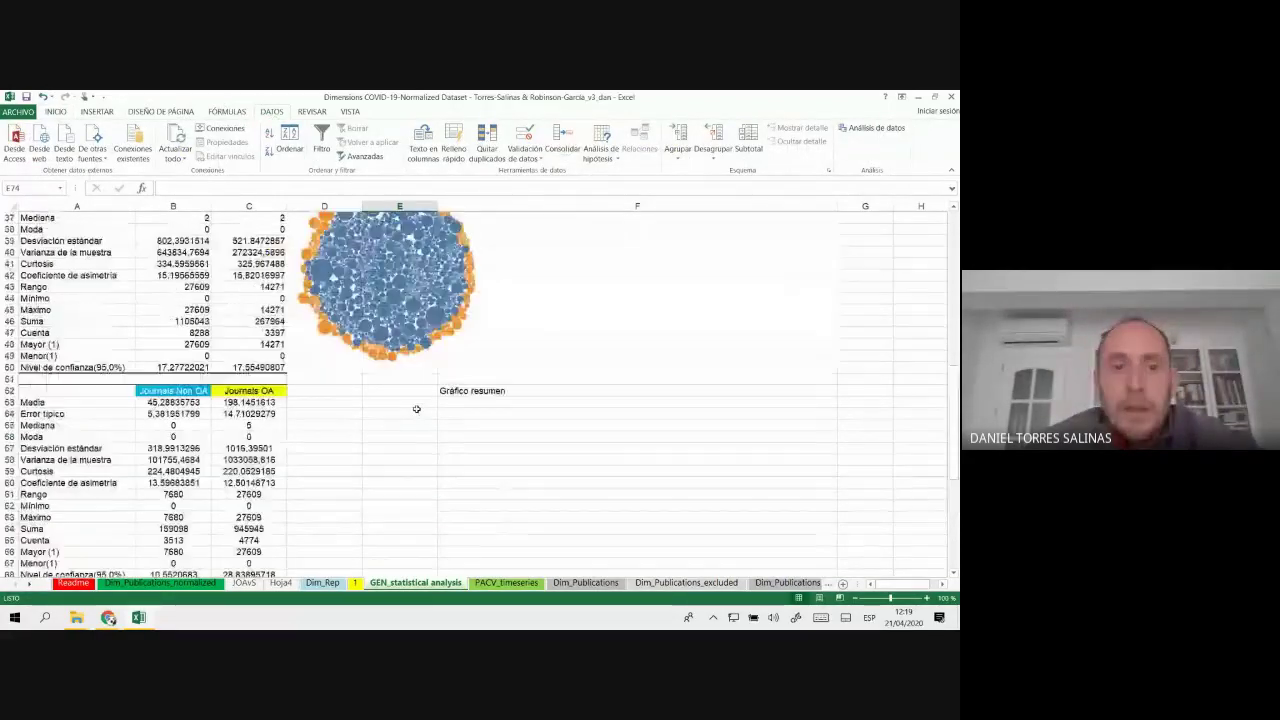
pyautogui.scroll(9, 416, 409)
pyautogui.scroll(3, 420, 404)
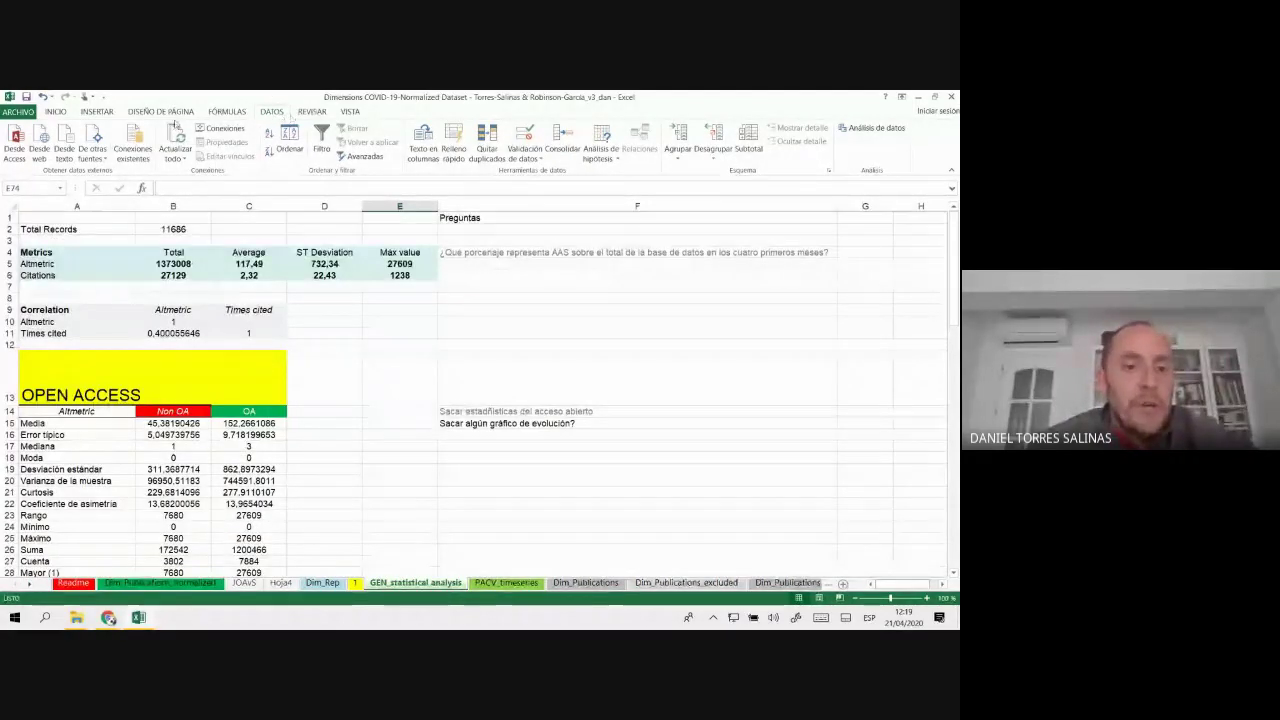
# - Switch to the Dim_Publications_normalized sheet showing only PMC-filtered publications
pyautogui.click(194, 584)
pyautogui.hotkey('ctrl', 'pageup')
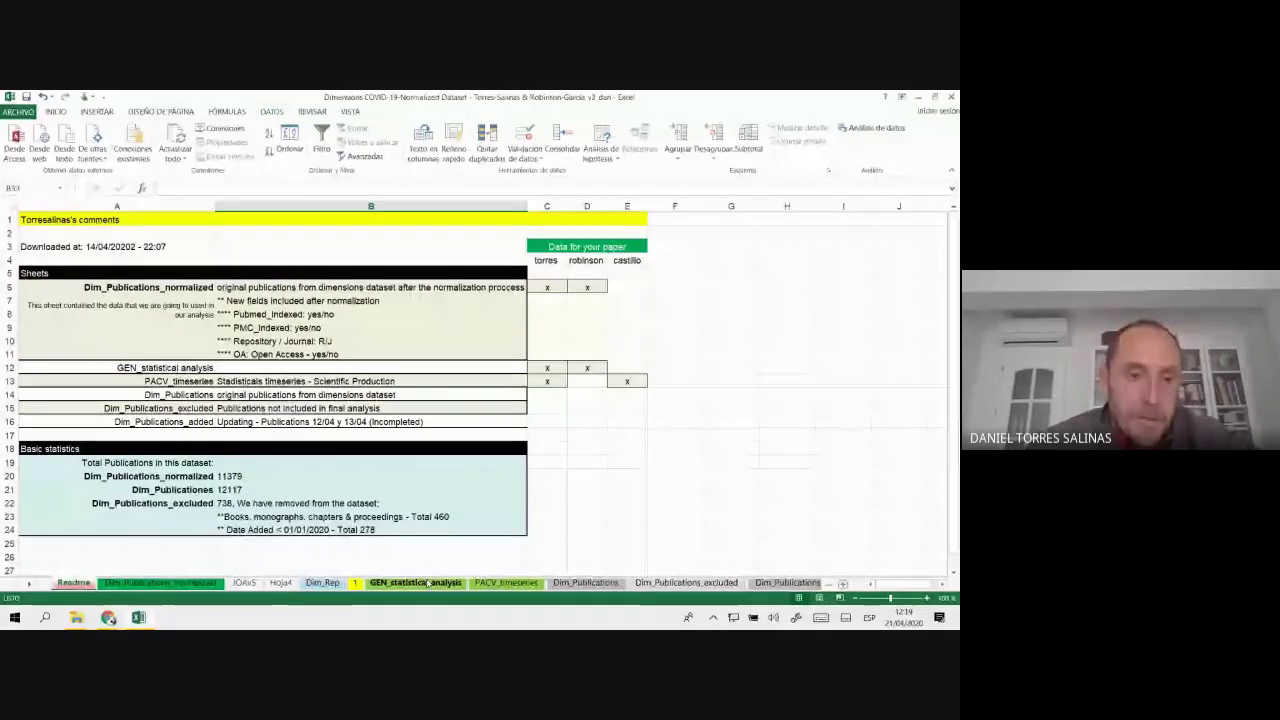
pyautogui.click(428, 582)
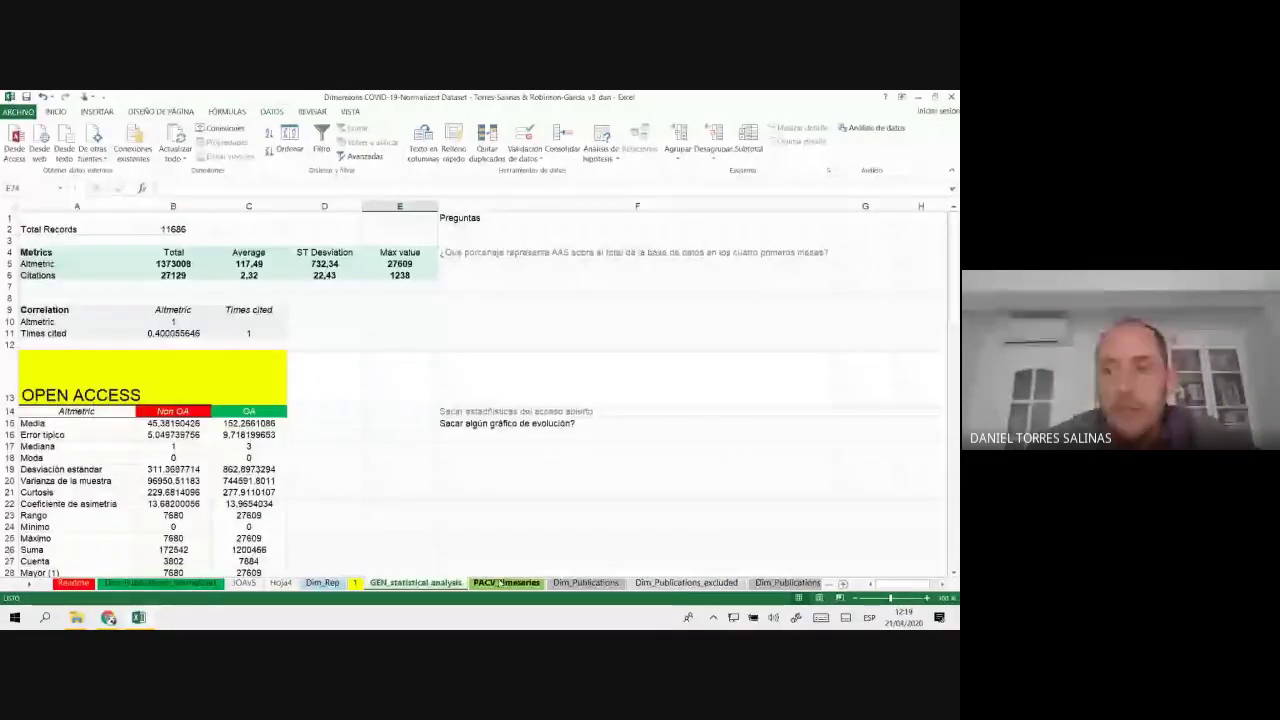
pyautogui.click(205, 586)
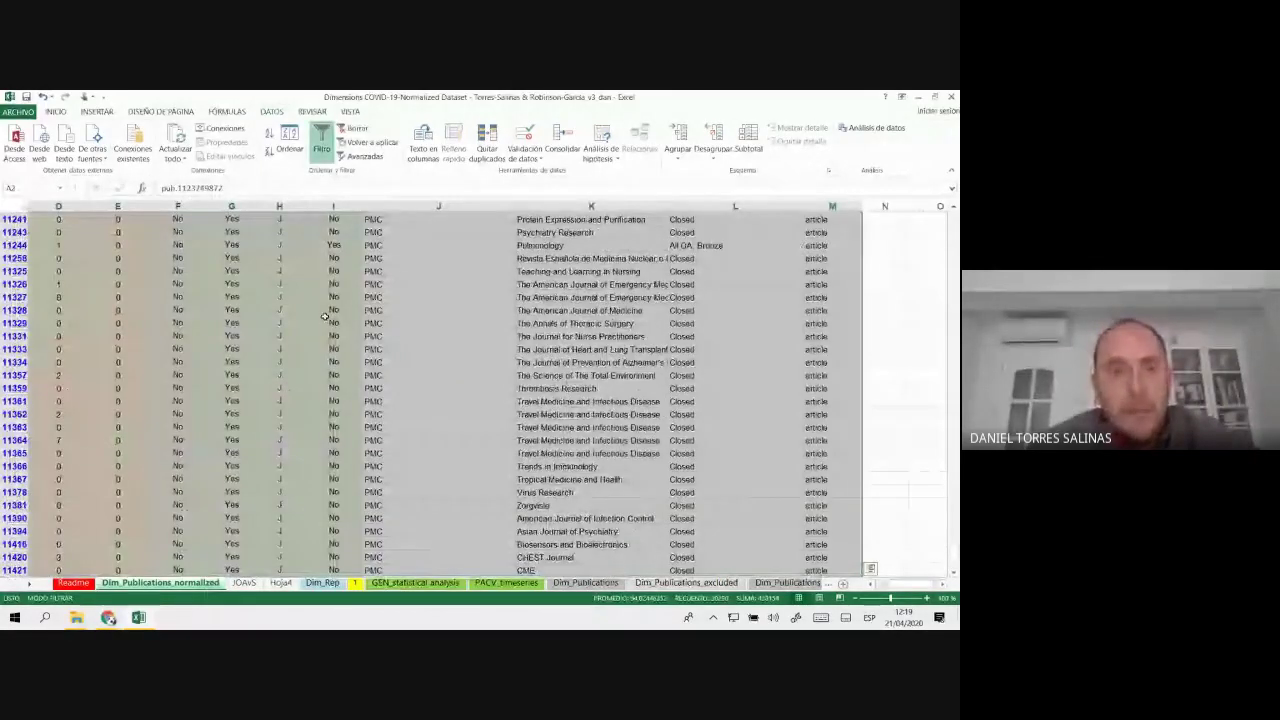
pyautogui.moveTo(955, 545); pyautogui.dragTo(955, 225)
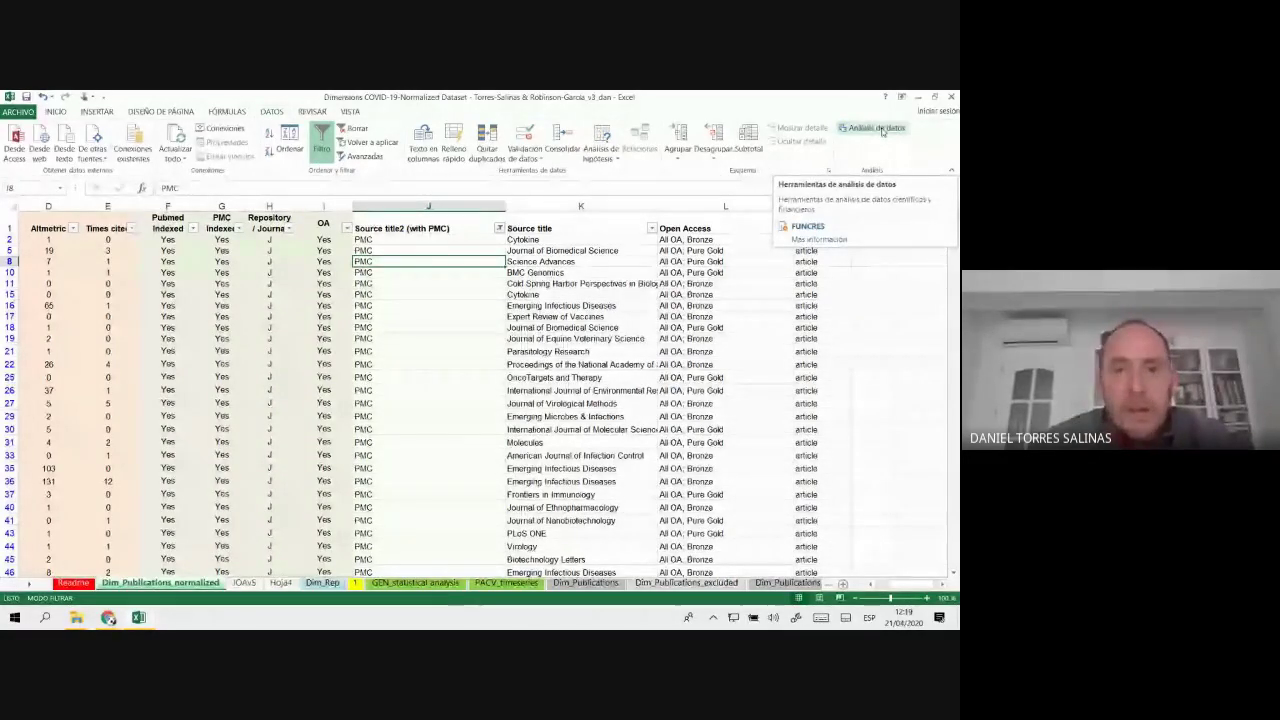
# - Browse the Data Analysis tools, then return to the top of the citation data
pyautogui.click(875, 128)
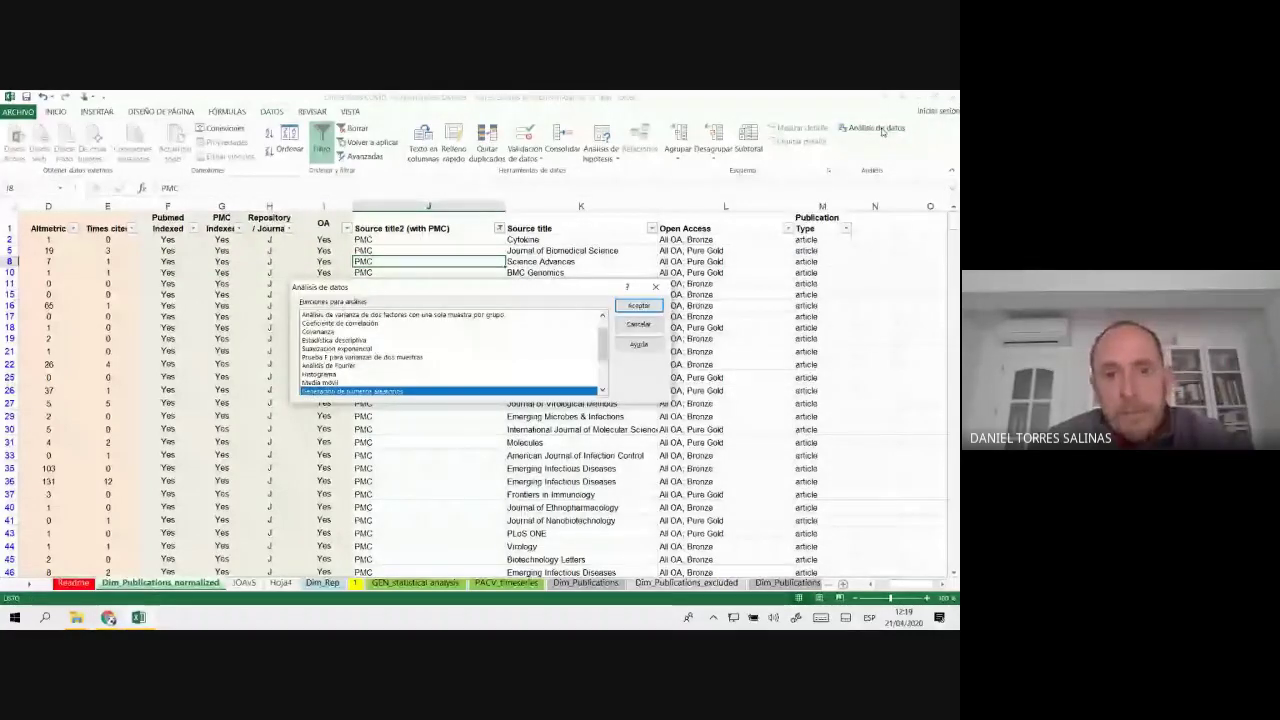
pyautogui.moveTo(603, 340); pyautogui.dragTo(601, 333)
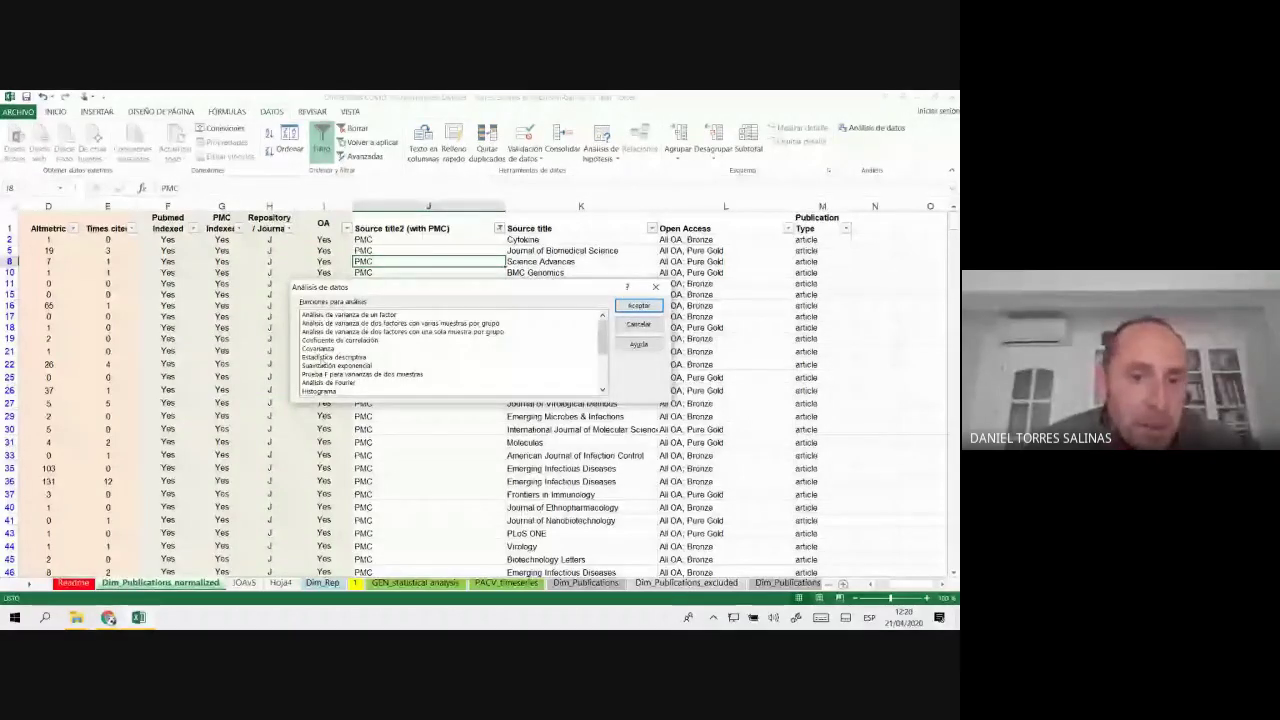
pyautogui.click(335, 357)
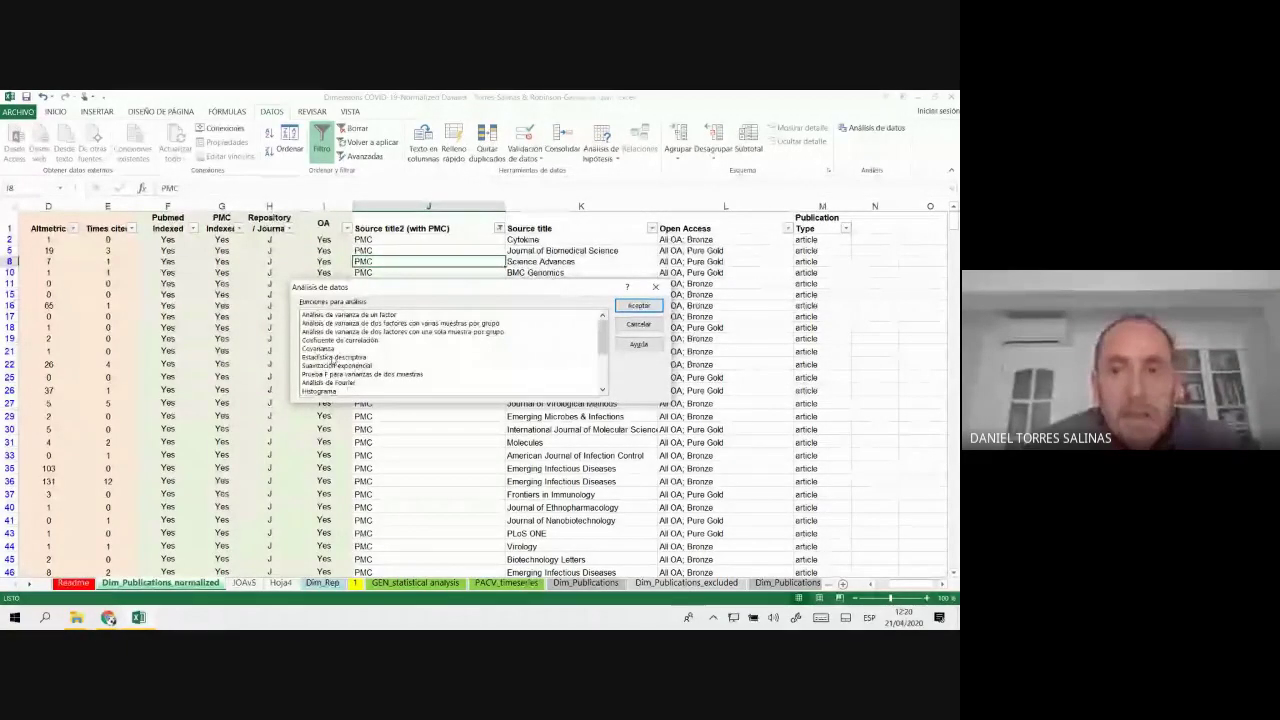
pyautogui.click(653, 288)
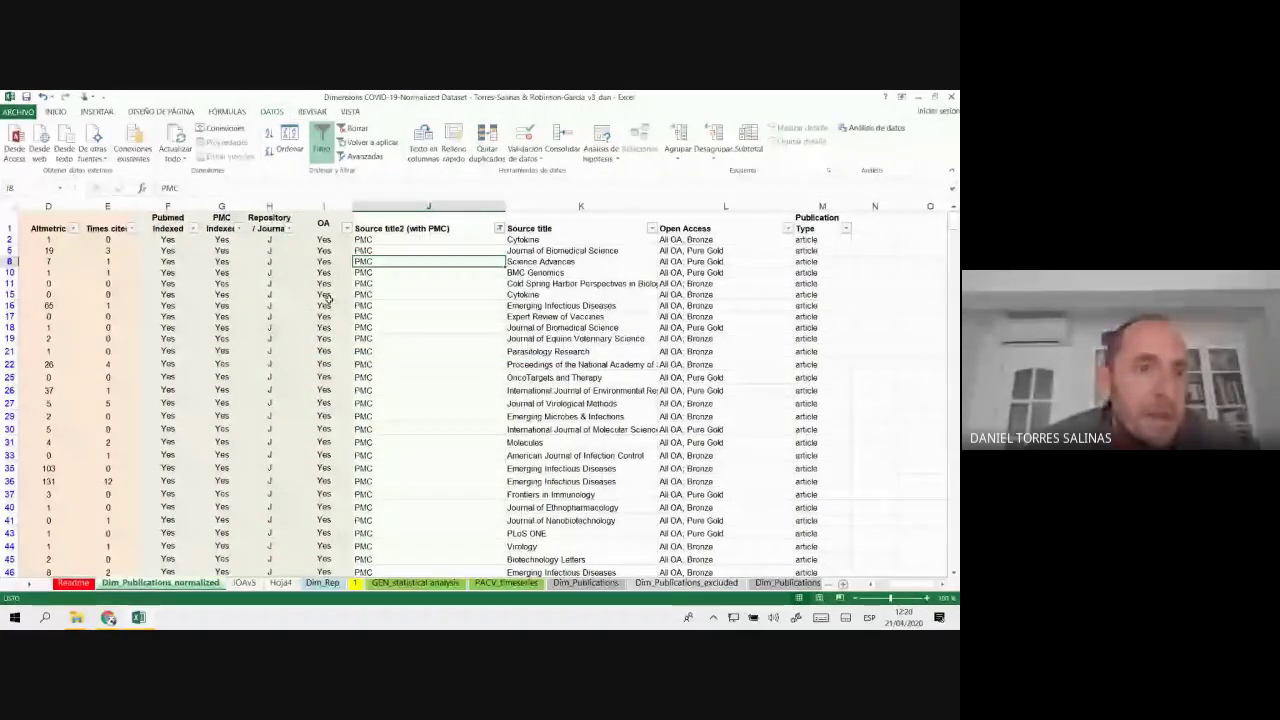
pyautogui.hotkey('ctrl', 'Home')
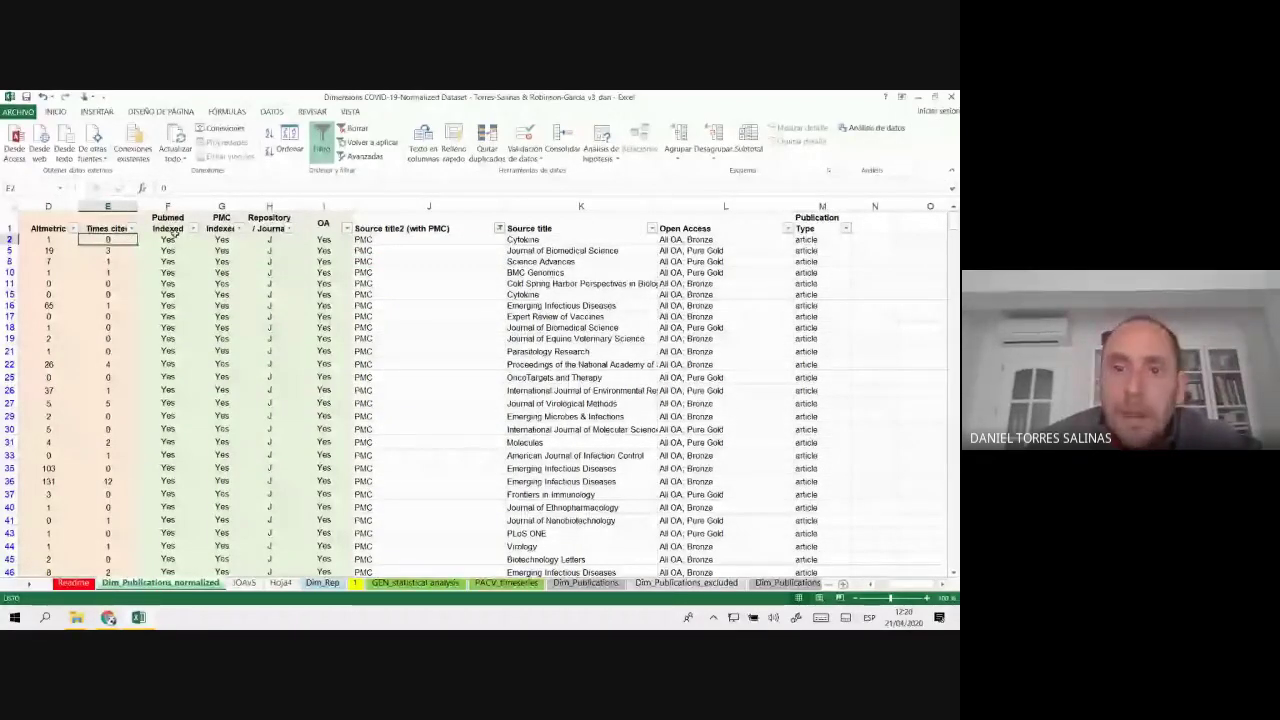
pyautogui.click(178, 250)
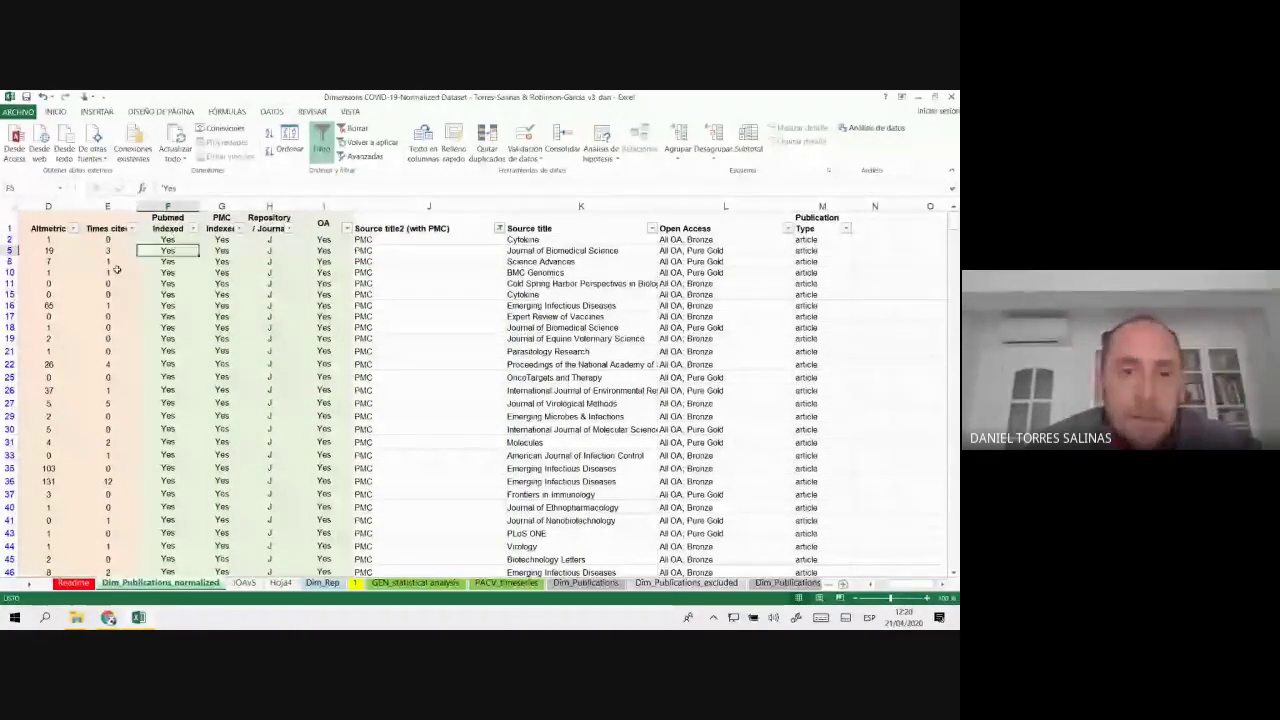
# - Run Estadística descriptiva on $E$2:$E$755 with summary, 95% confidence, and largest/smallest 1; widen column A
pyautogui.click(877, 127)
pyautogui.click(334, 340)
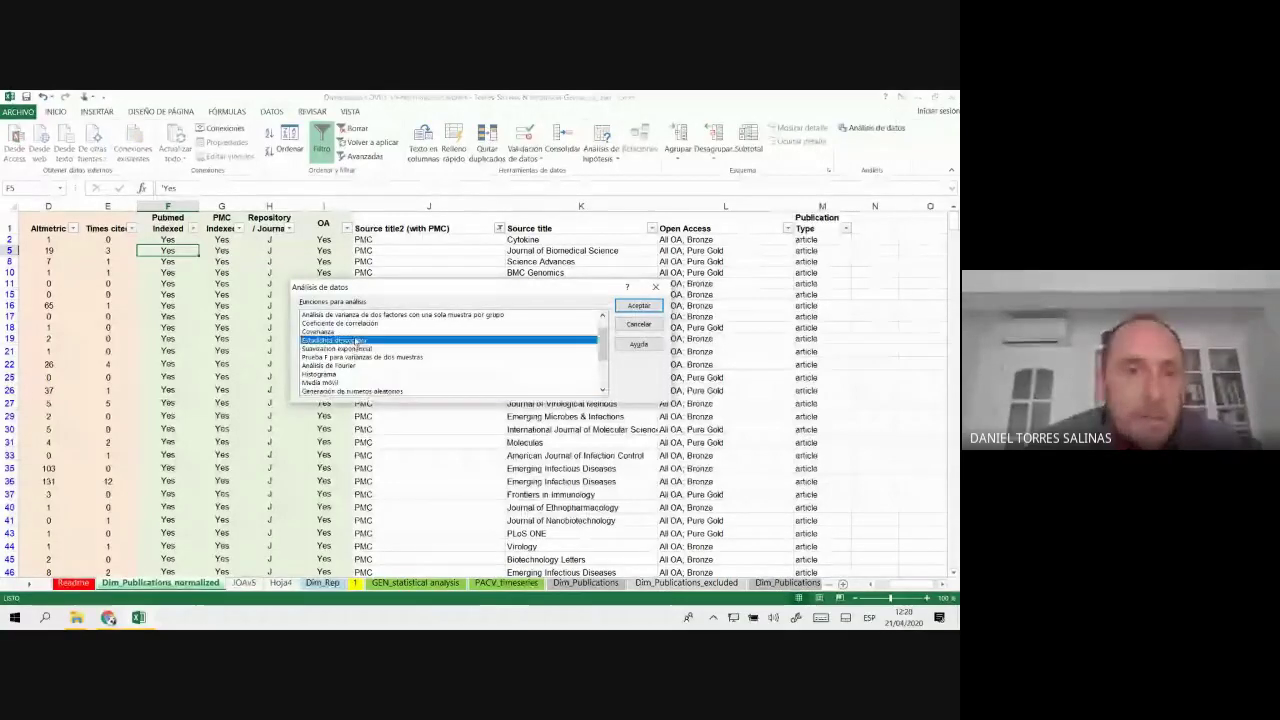
pyautogui.click(637, 307)
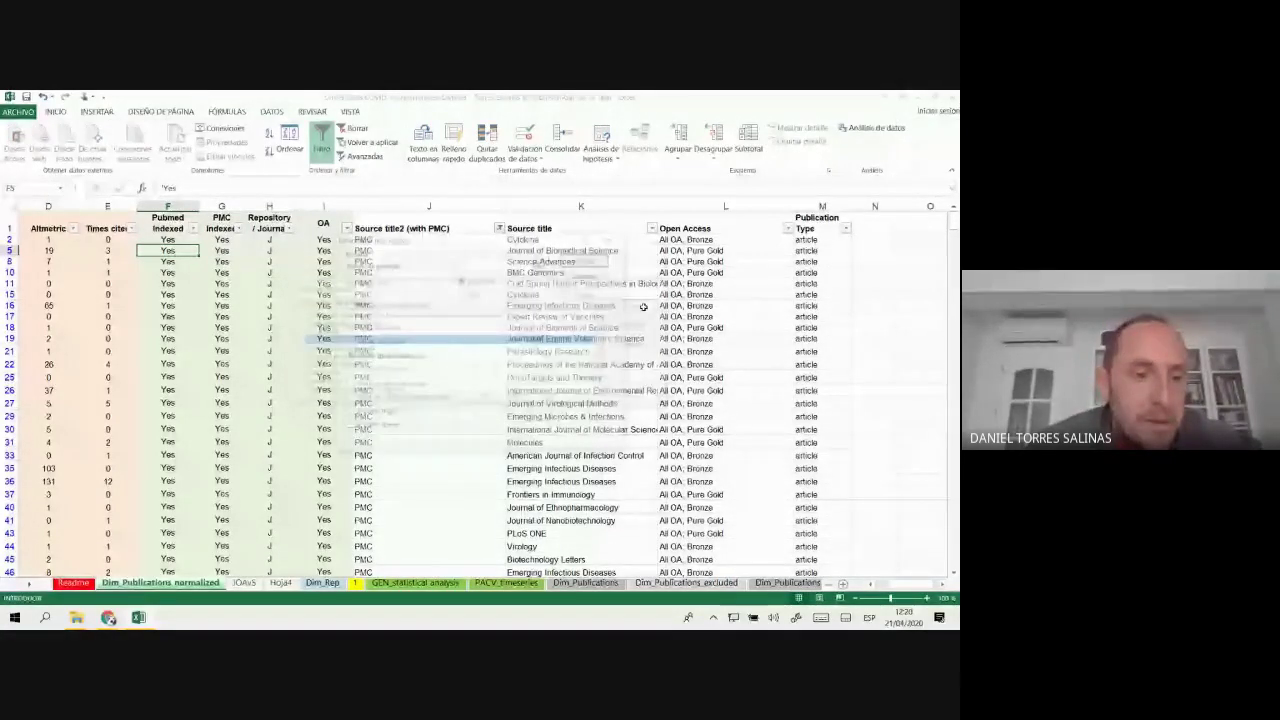
pyautogui.moveTo(107, 240)
pyautogui.mouseDown()
pyautogui.moveTo(110, 620)
pyautogui.moveTo(131, 625)
pyautogui.mouseUp()
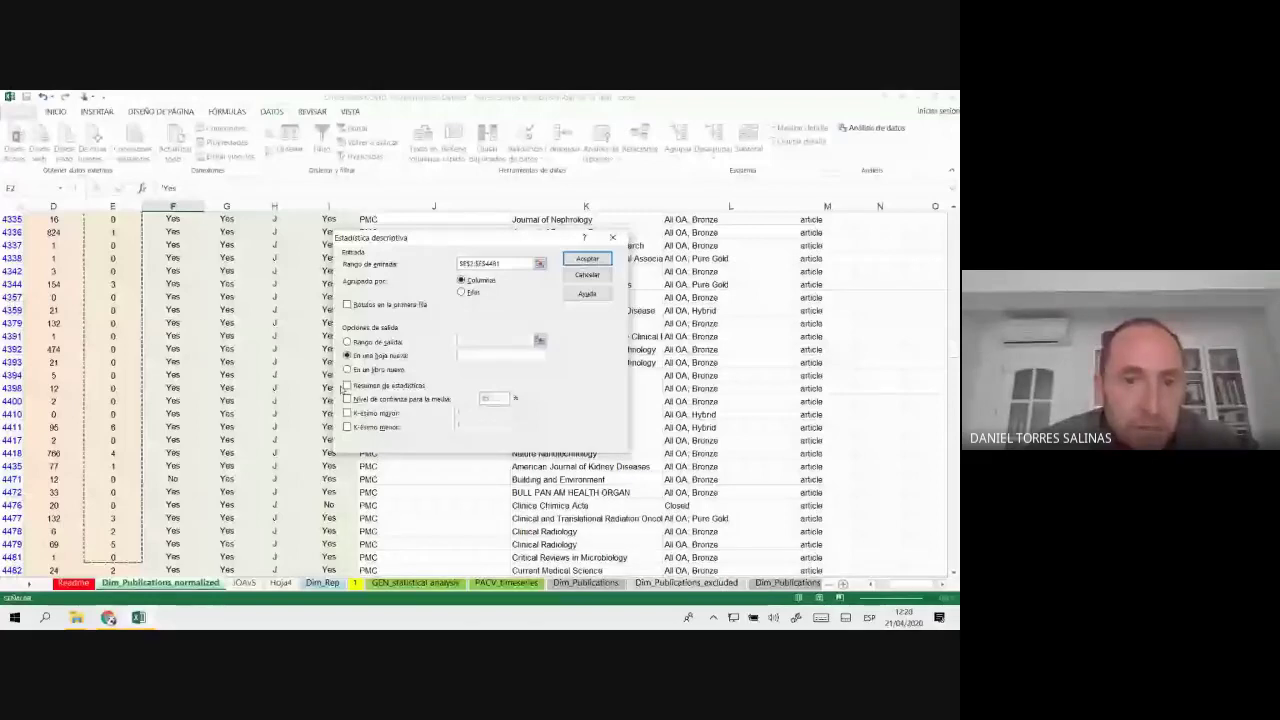
pyautogui.click(347, 385)
pyautogui.click(347, 399)
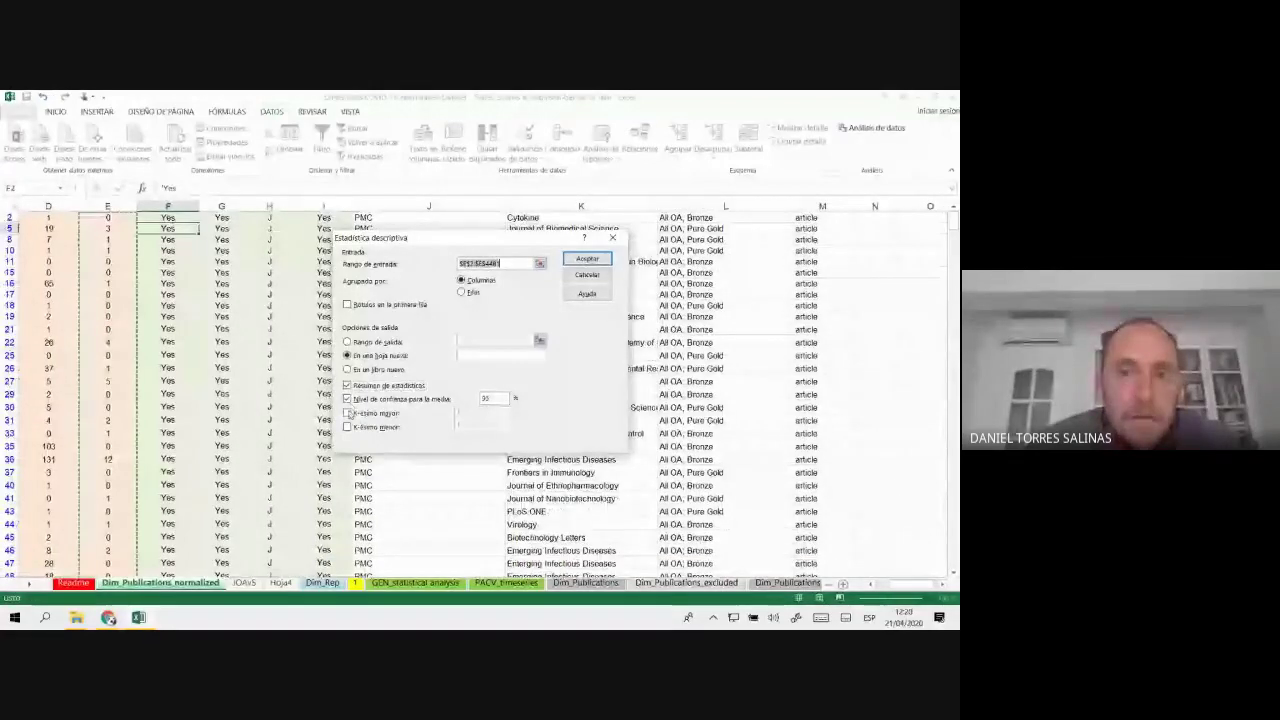
pyautogui.click(347, 413)
pyautogui.click(347, 427)
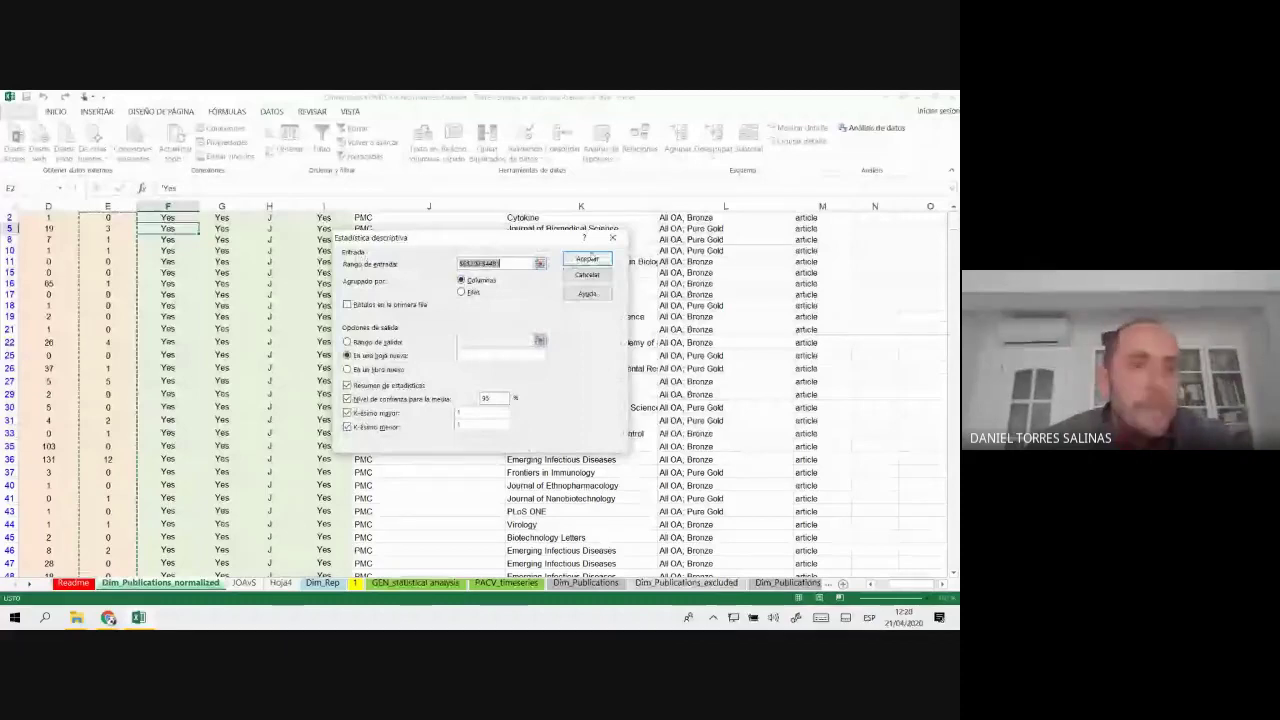
pyautogui.click(588, 258)
pyautogui.moveTo(77, 206); pyautogui.dragTo(150, 213)
pyautogui.click(265, 298)
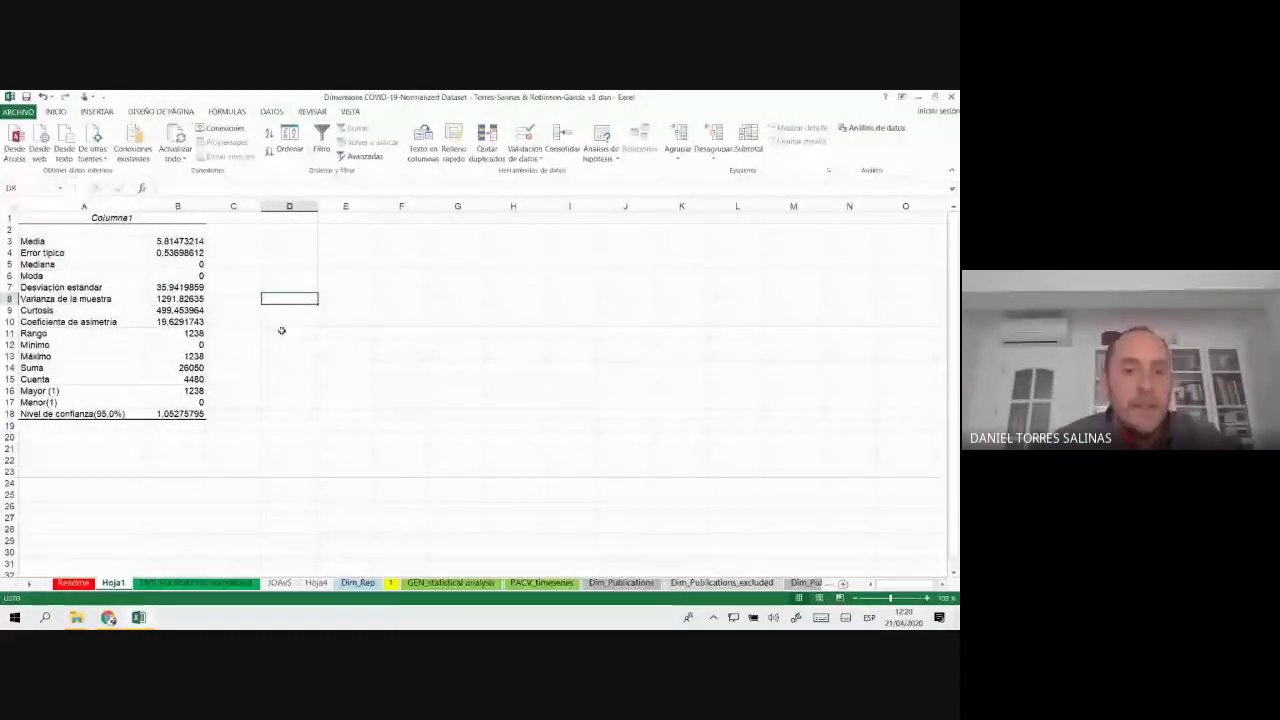
# - Zoom in on Hoja1's statistics table to show Suma 26050, Curtosis and the 95% confidence level
pyautogui.scroll(4, 282, 330)
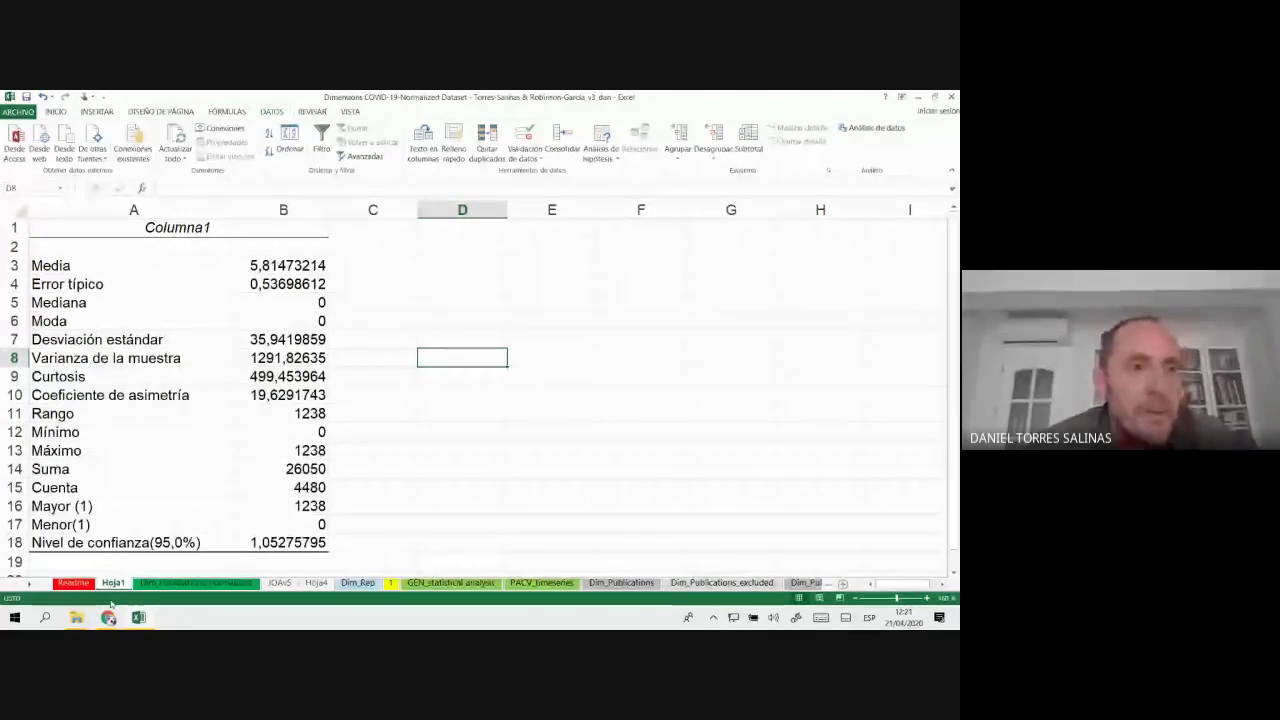
pyautogui.moveTo(108, 617)
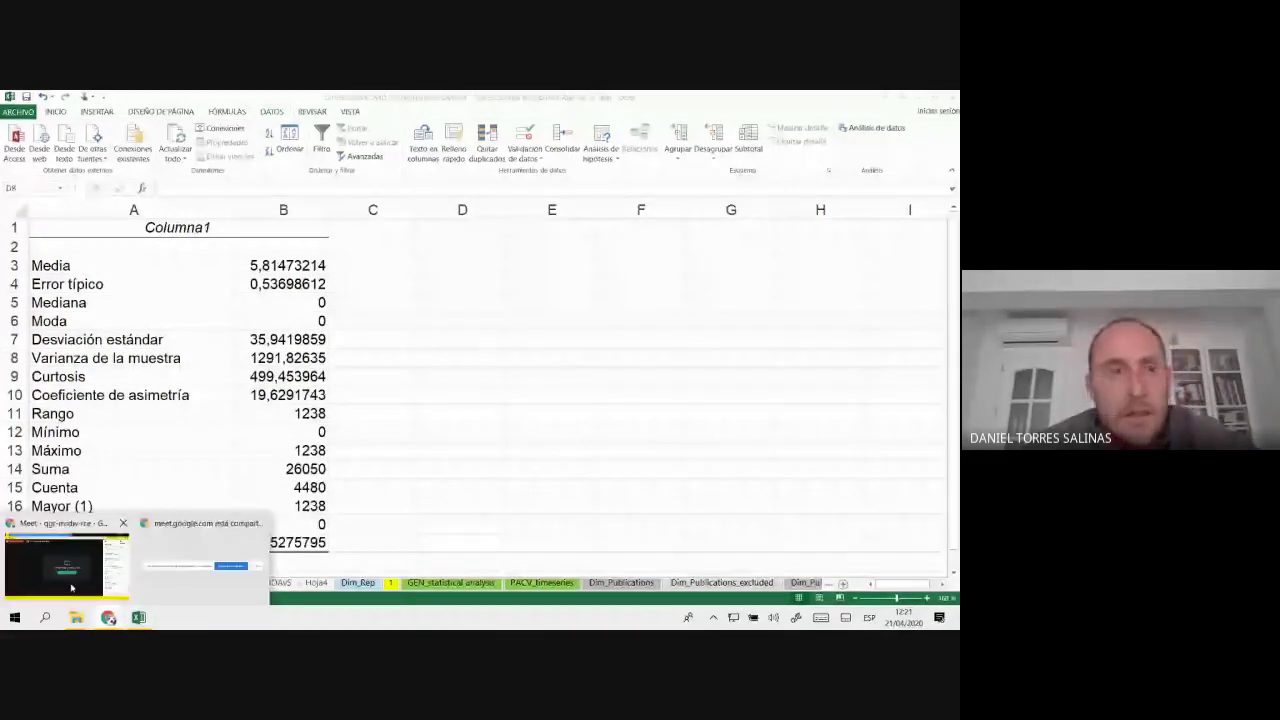
pyautogui.click(60, 555)
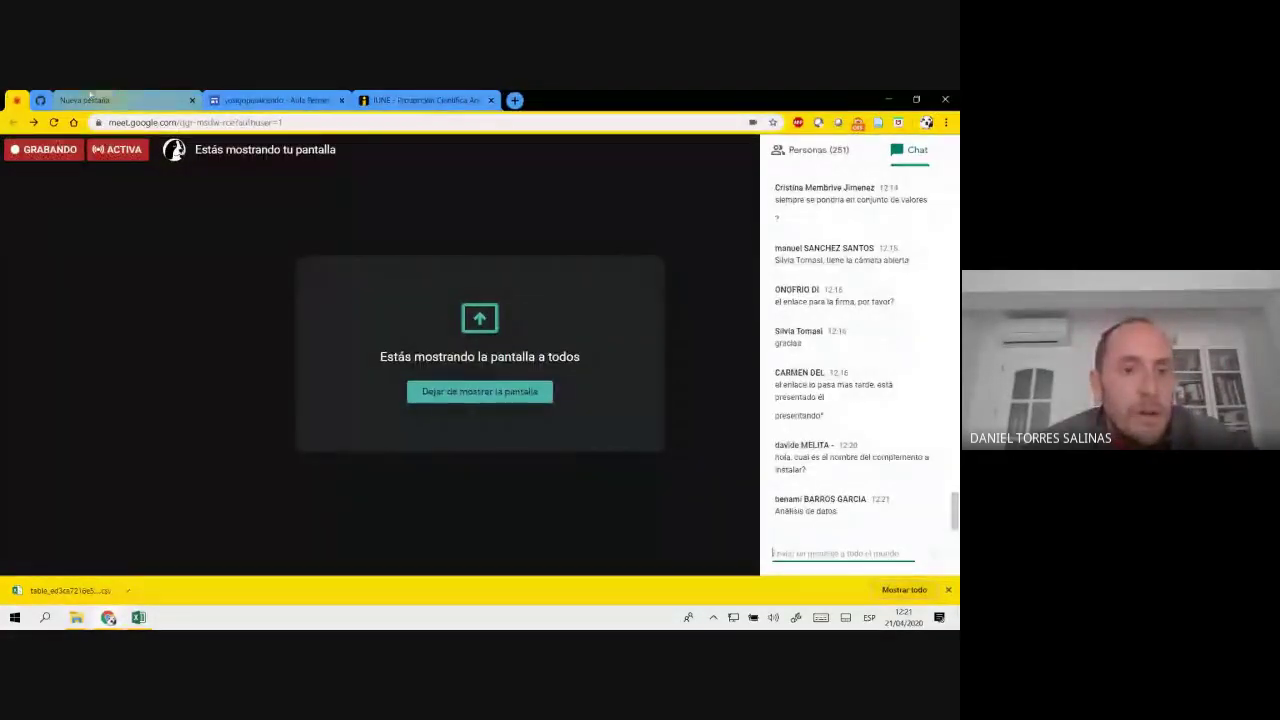
pyautogui.click(52, 100)
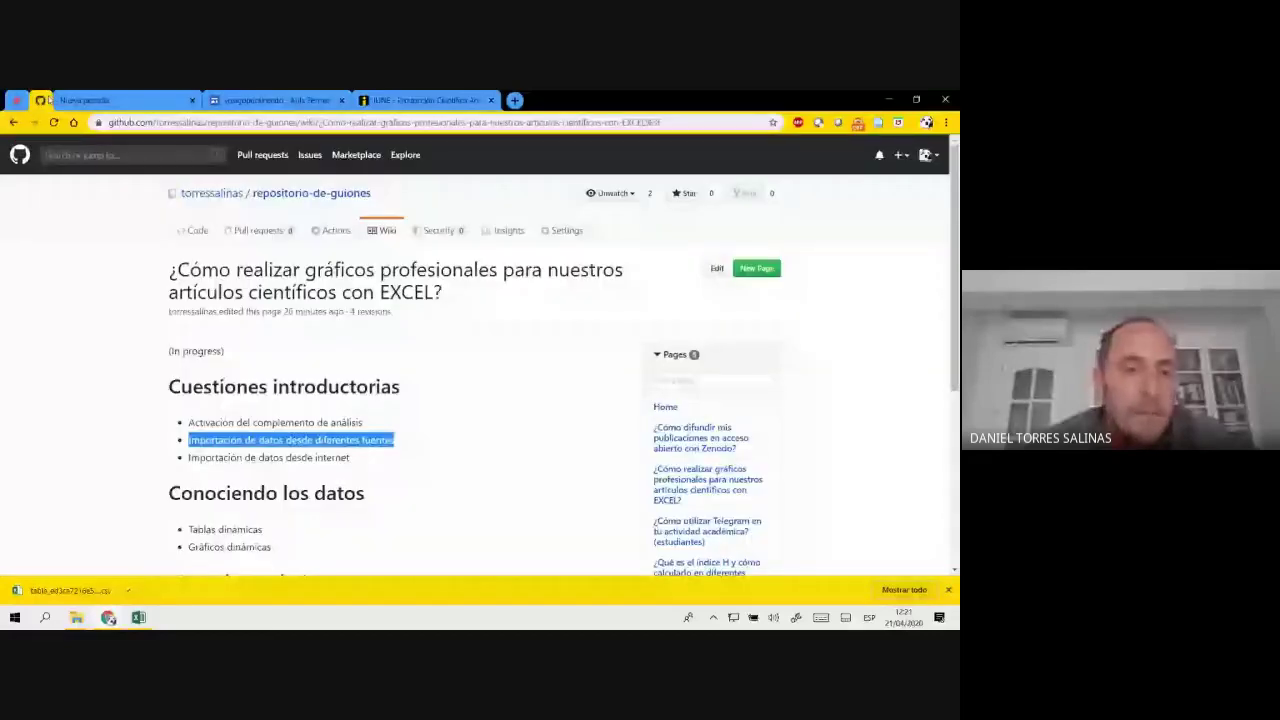
pyautogui.scroll(-1, 430, 274)
pyautogui.scroll(-2, 430, 274)
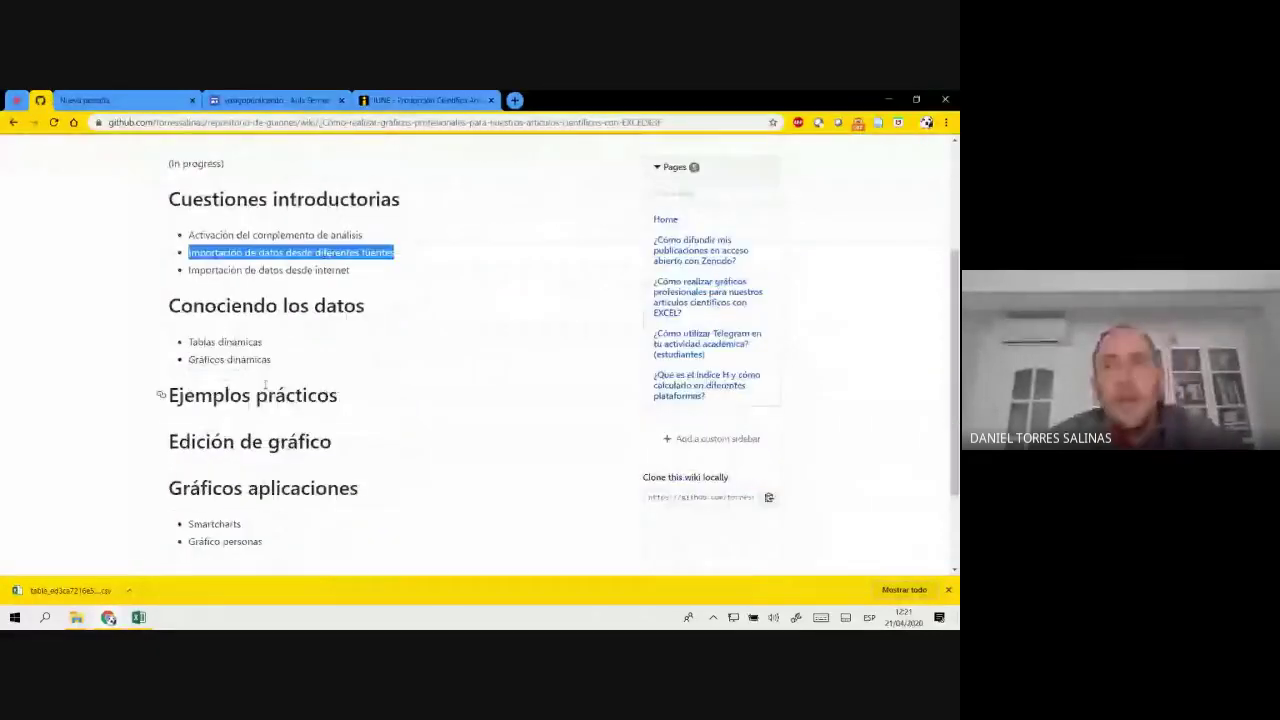
pyautogui.moveTo(163, 394); pyautogui.dragTo(370, 398)
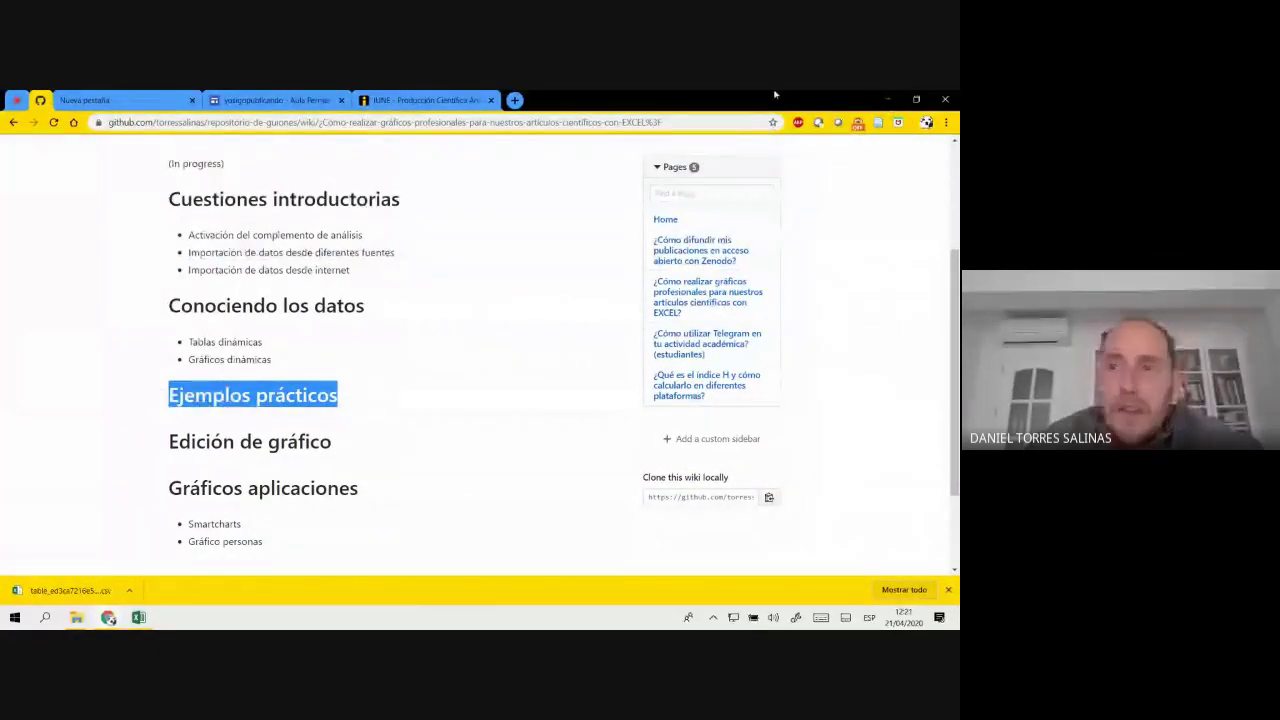
pyautogui.click(890, 100)
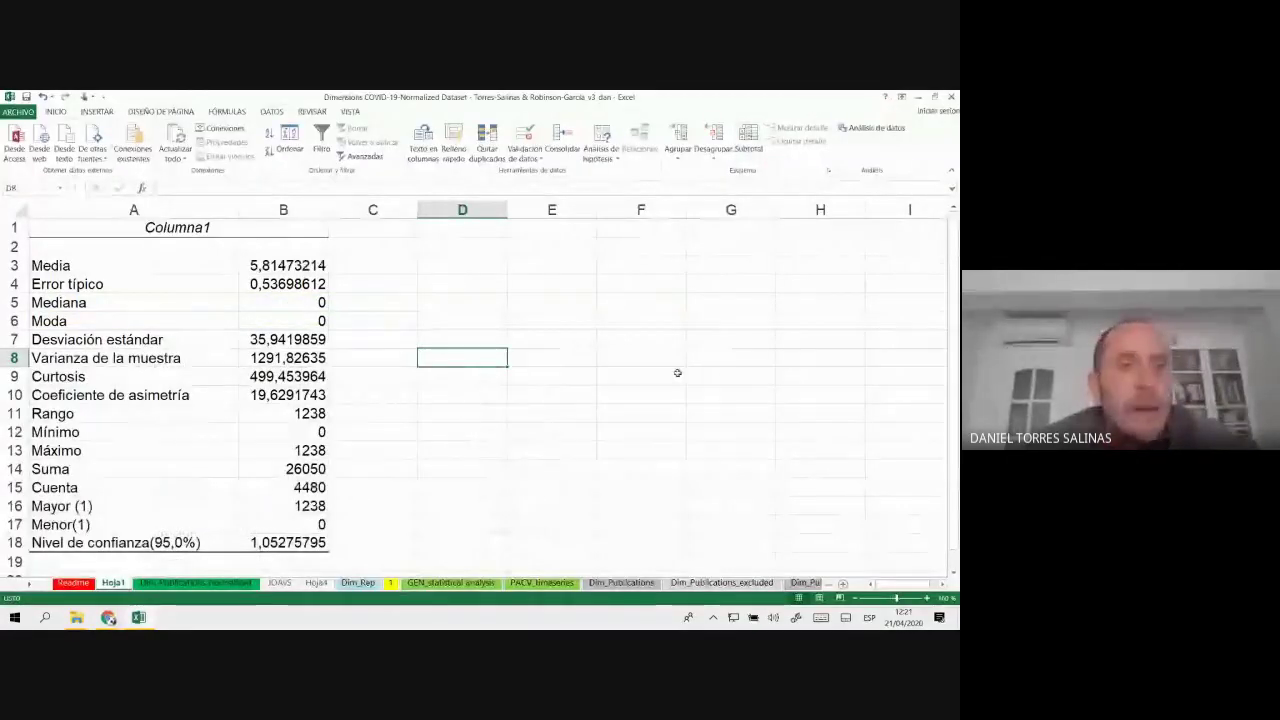
# - Close the Dimensions workbook without saving, close Publicaciones, and open the desktop EXCEL folder
pyautogui.click(952, 97)
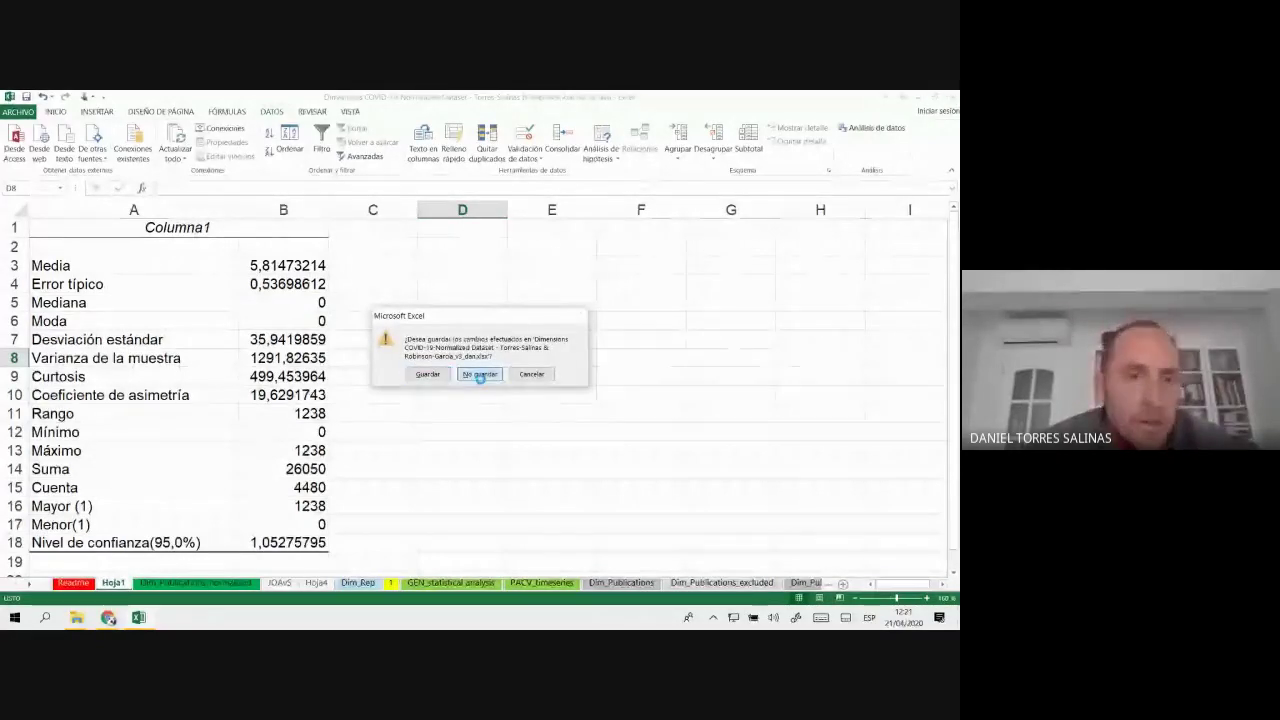
pyautogui.click(480, 375)
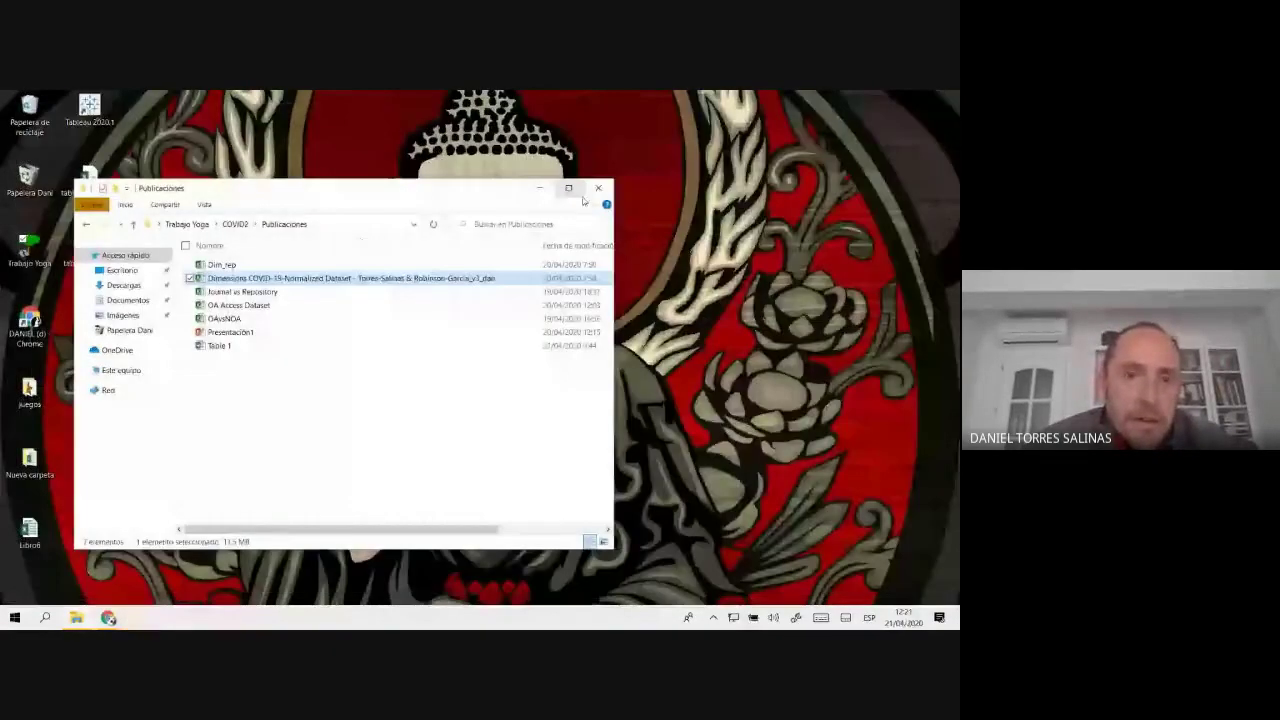
pyautogui.click(598, 188)
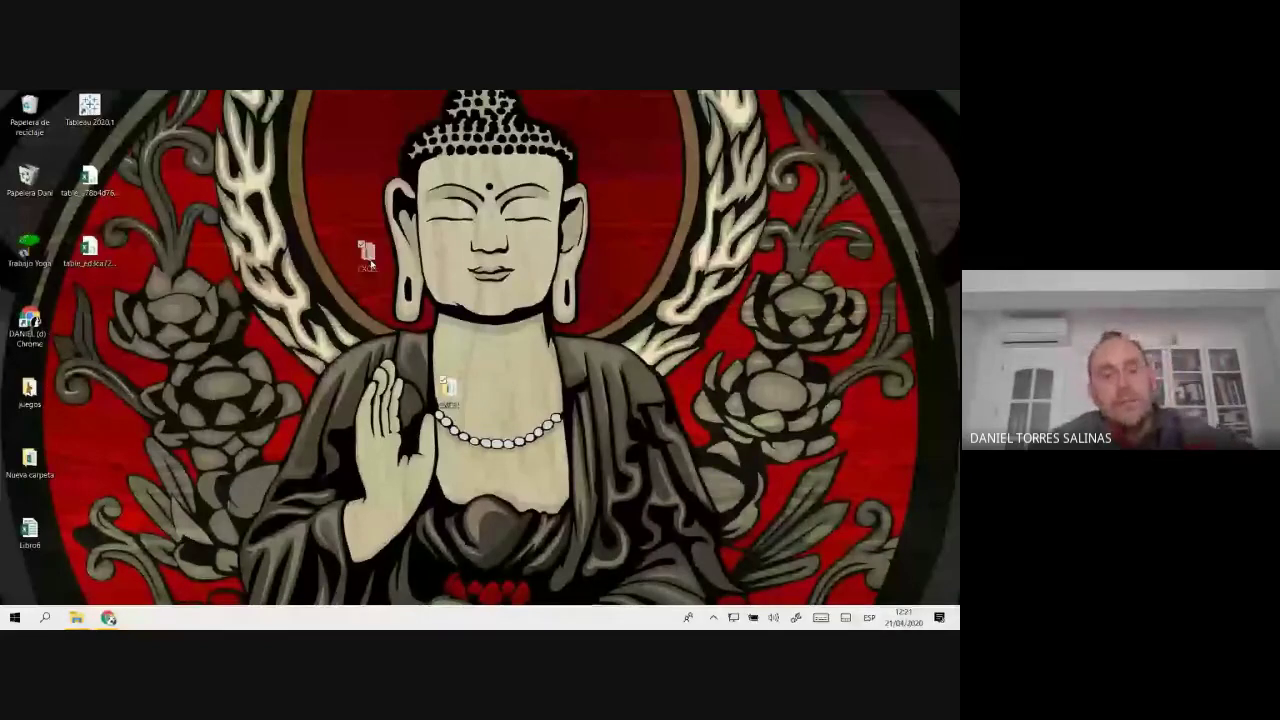
pyautogui.doubleClick(368, 255)
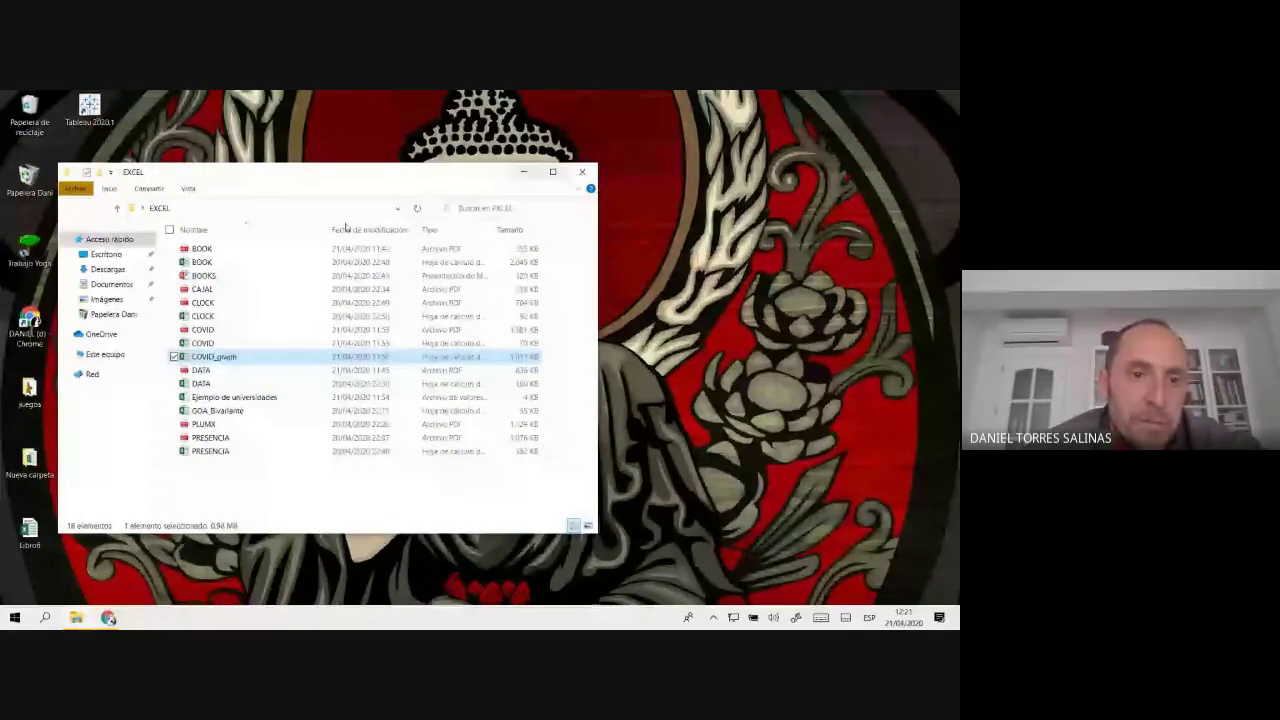
# - Open COVID.pdf in Edge full-screen and dismiss the promotion notice
pyautogui.doubleClick(225, 330)
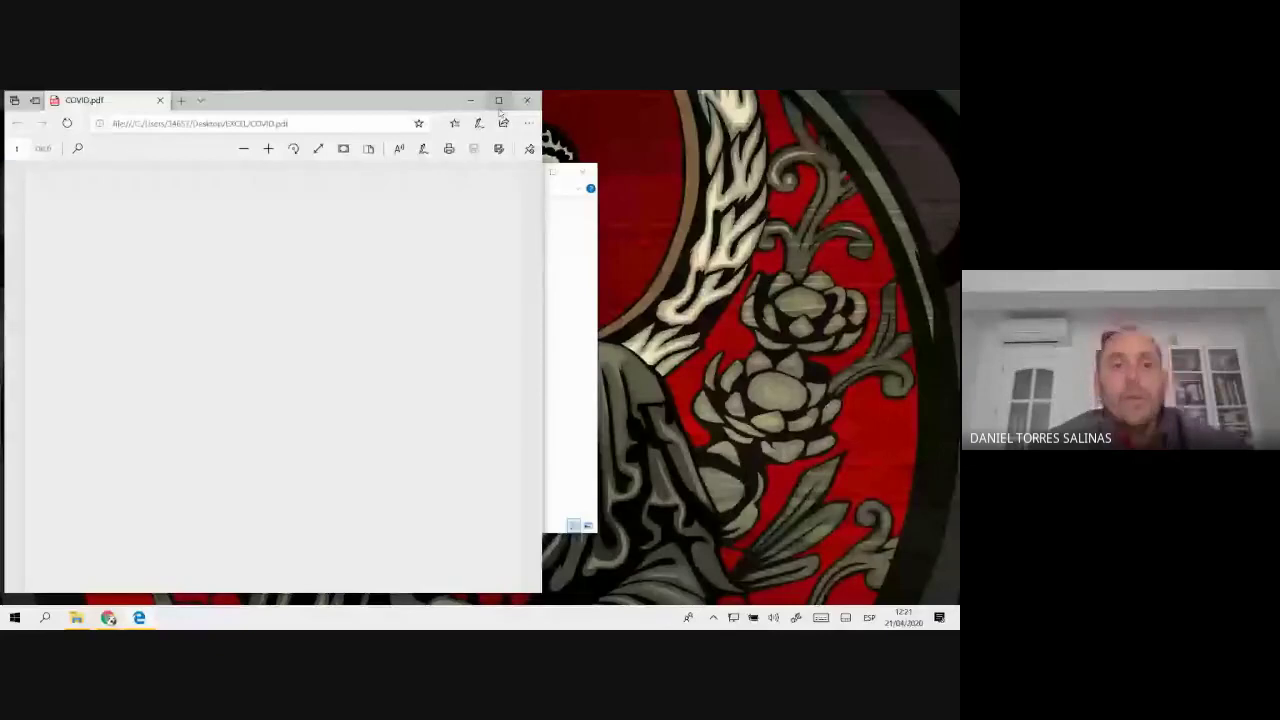
pyautogui.click(498, 101)
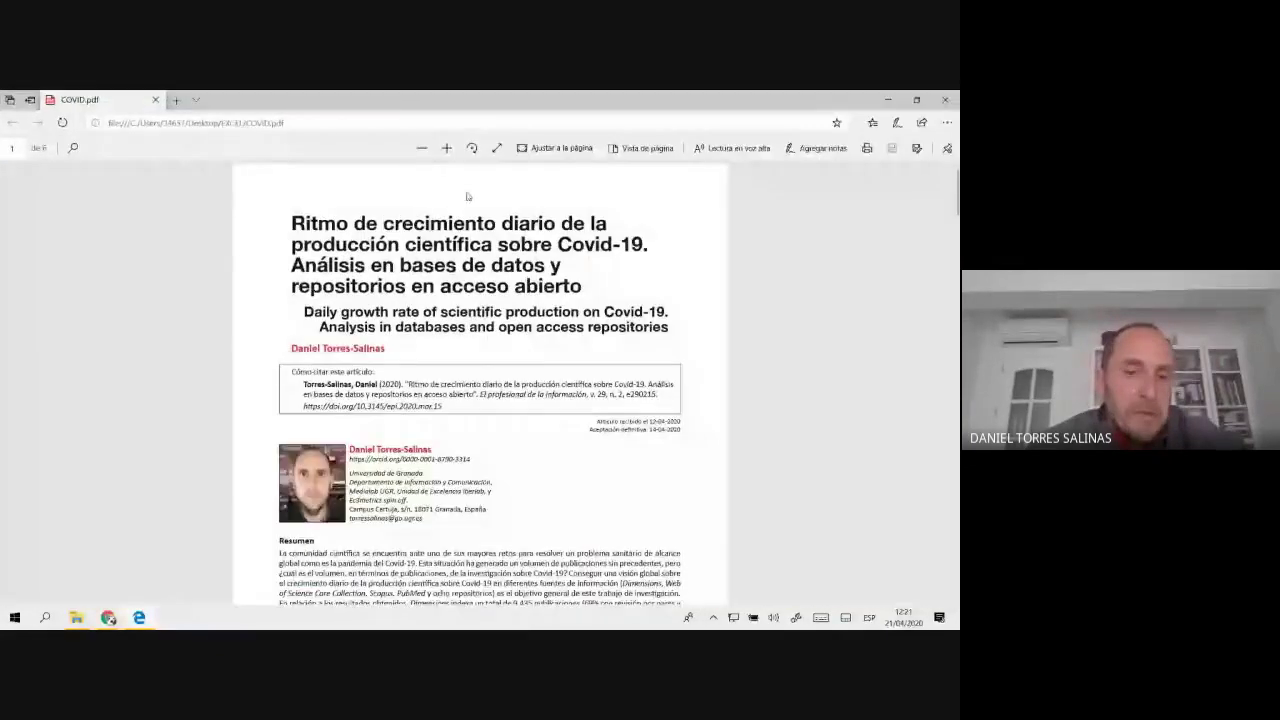
pyautogui.scroll(1, 491, 240)
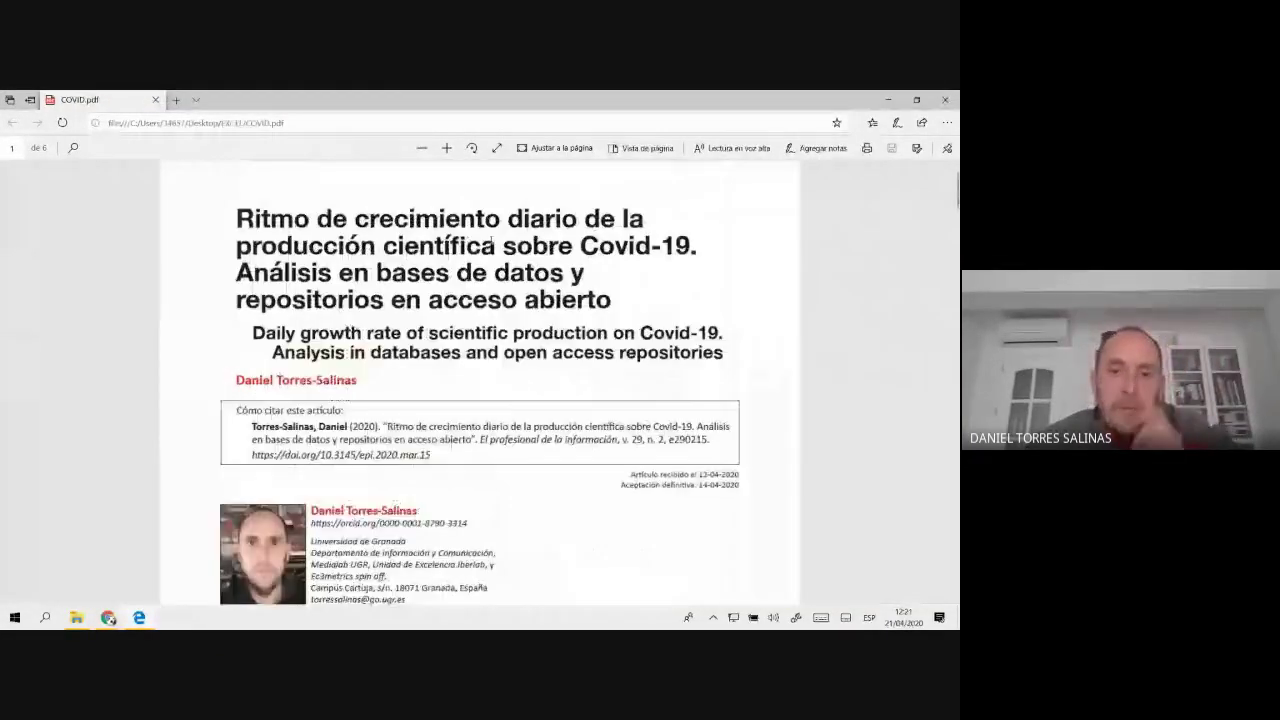
pyautogui.scroll(1, 491, 240)
pyautogui.scroll(-3, 491, 240)
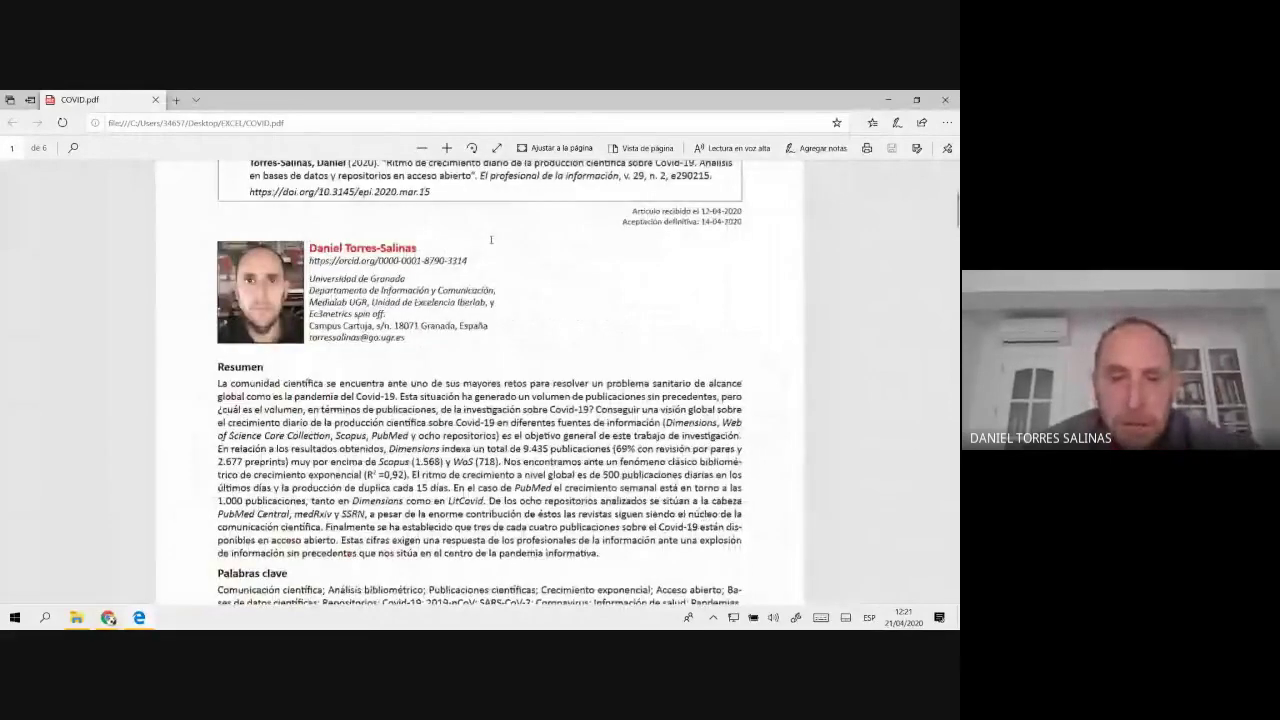
pyautogui.scroll(-5, 491, 243)
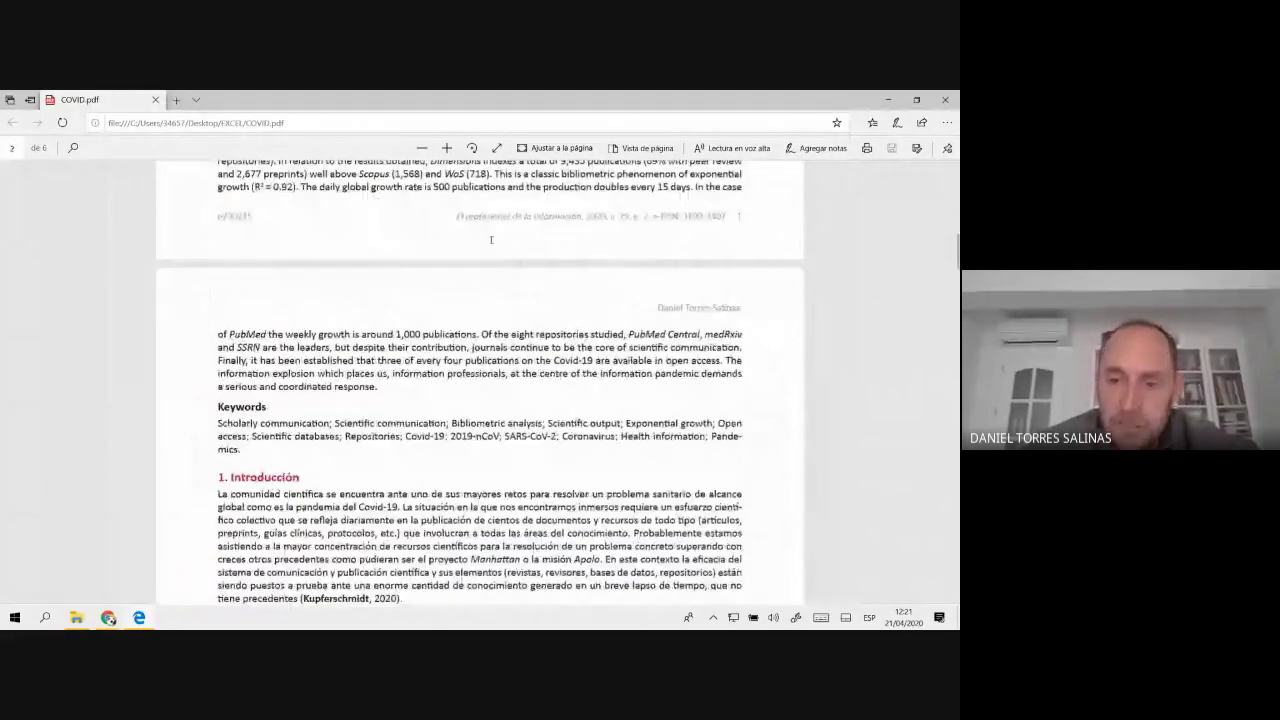
pyautogui.scroll(-3, 491, 243)
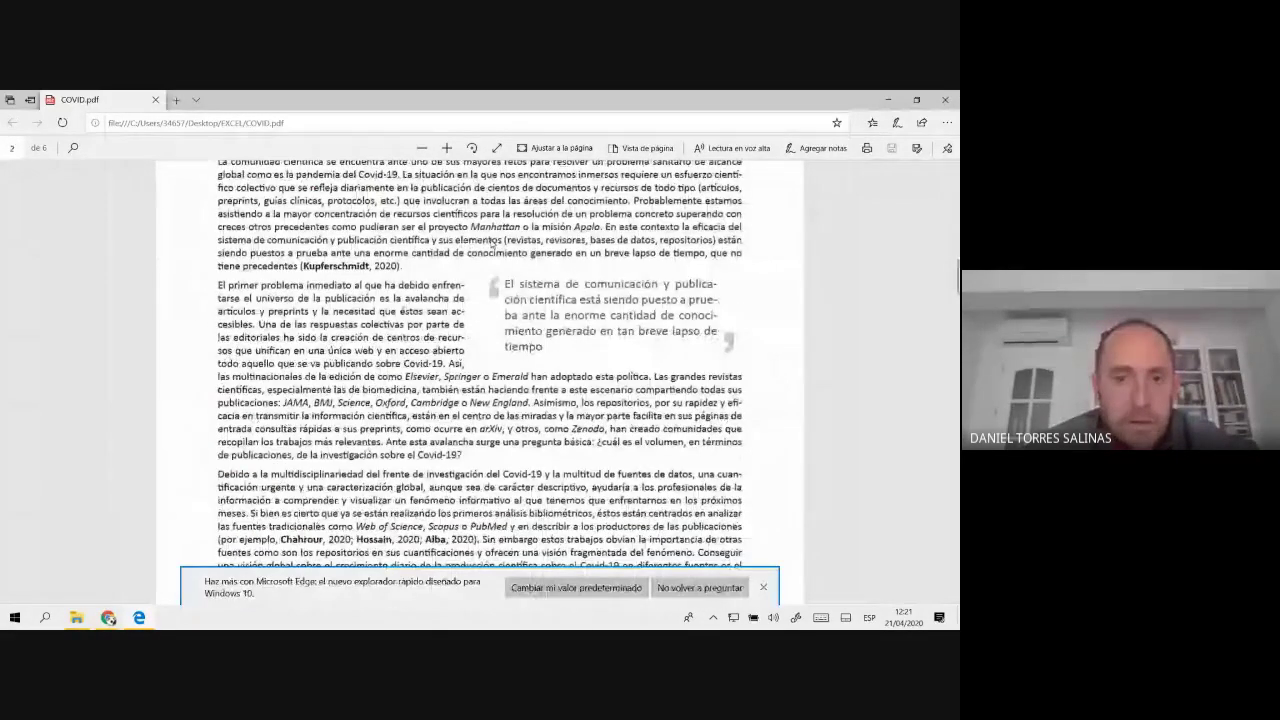
pyautogui.click(771, 588)
# - Scroll down the article to bring Gráfico 1 of cumulative Covid-19 publications into view
pyautogui.scroll(-5, 476, 308)
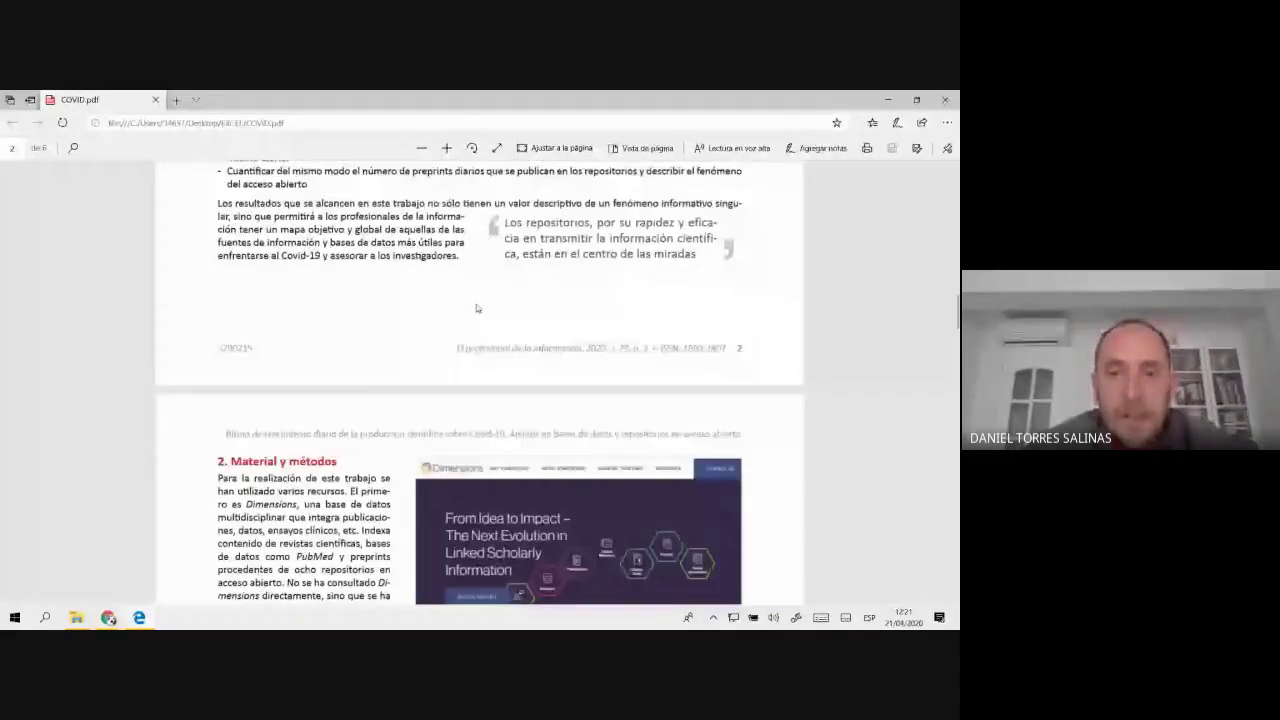
pyautogui.scroll(-2, 476, 308)
pyautogui.scroll(-5, 476, 308)
pyautogui.scroll(-5, 476, 308)
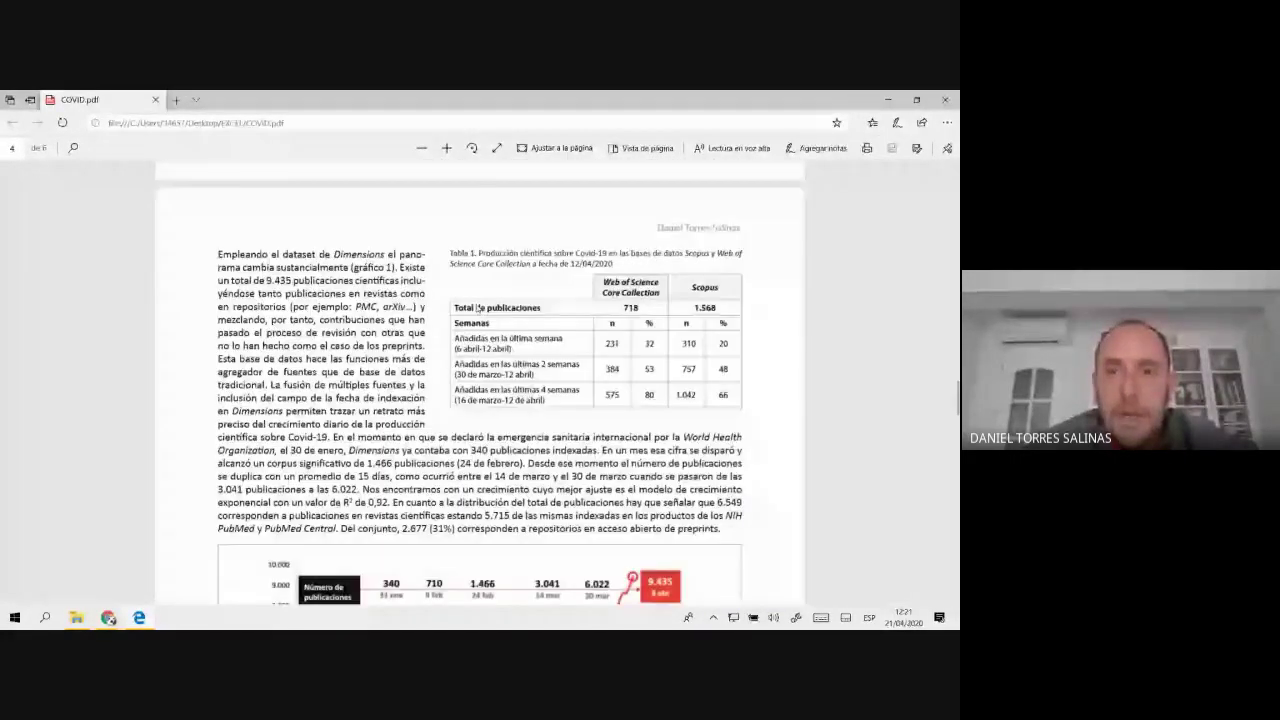
pyautogui.scroll(-2, 478, 308)
pyautogui.scroll(-3, 478, 308)
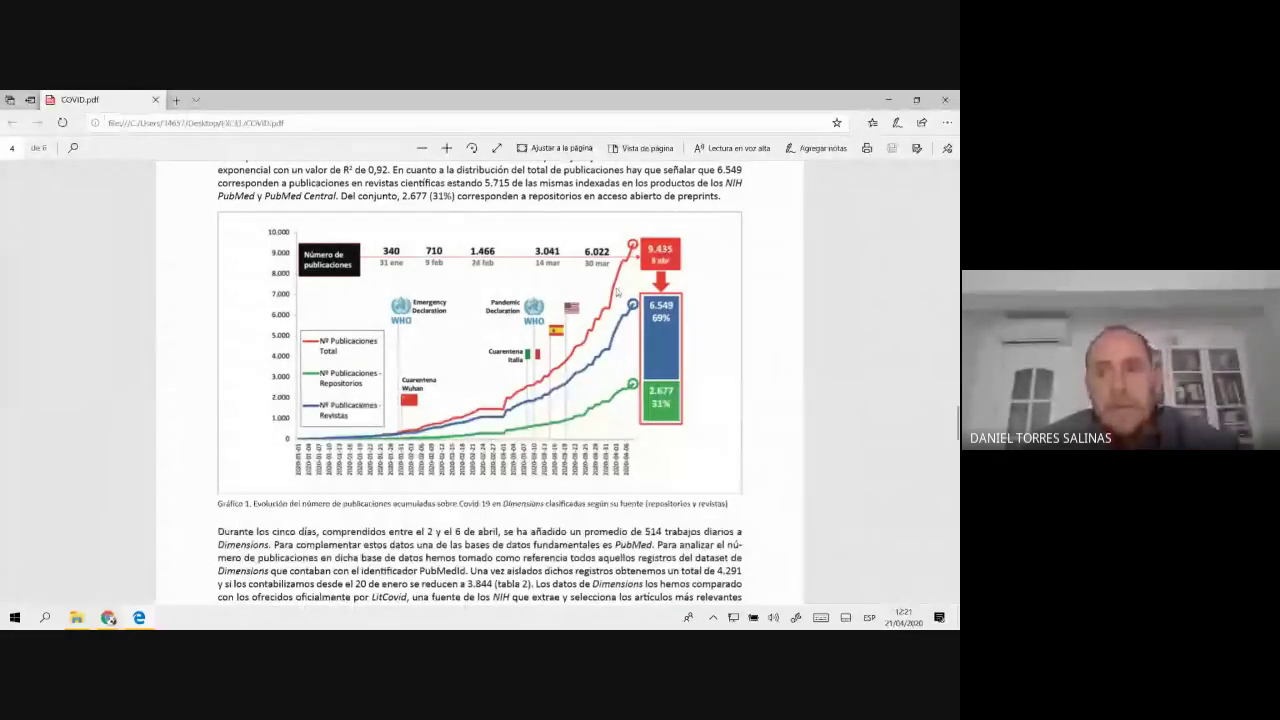
pyautogui.scroll(1, 617, 296)
pyautogui.scroll(1, 617, 296)
pyautogui.scroll(1, 617, 296)
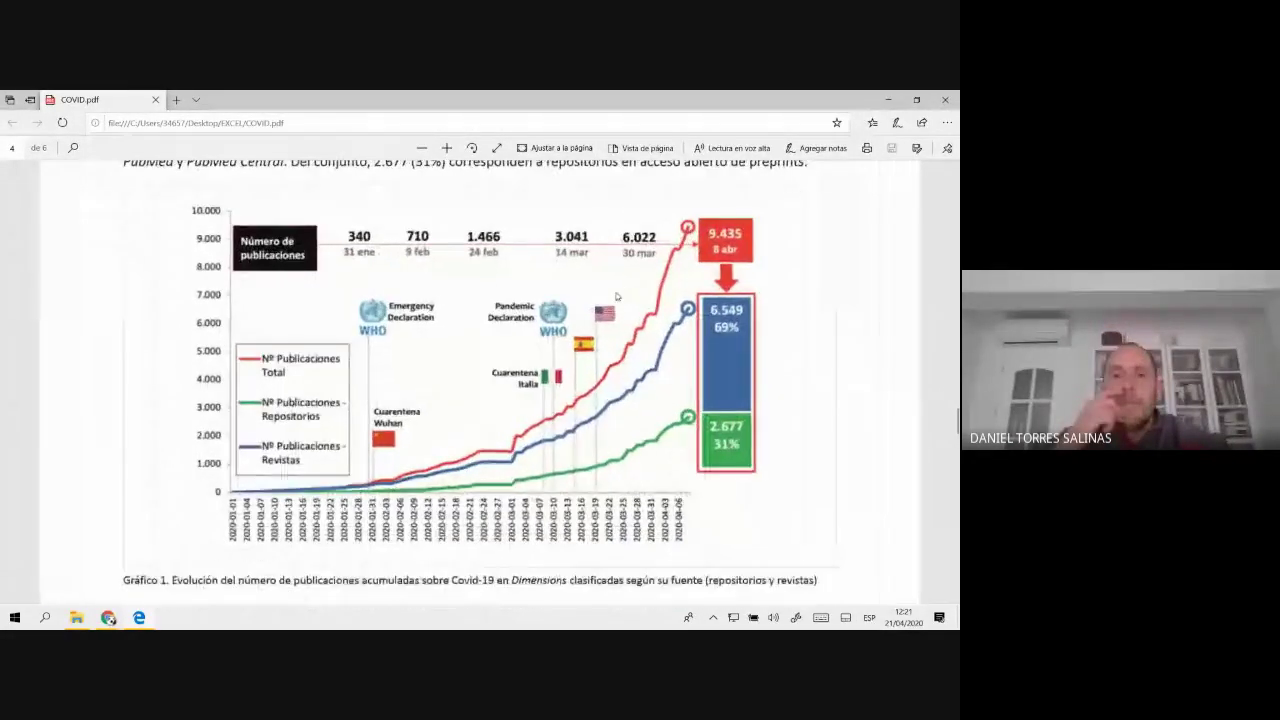
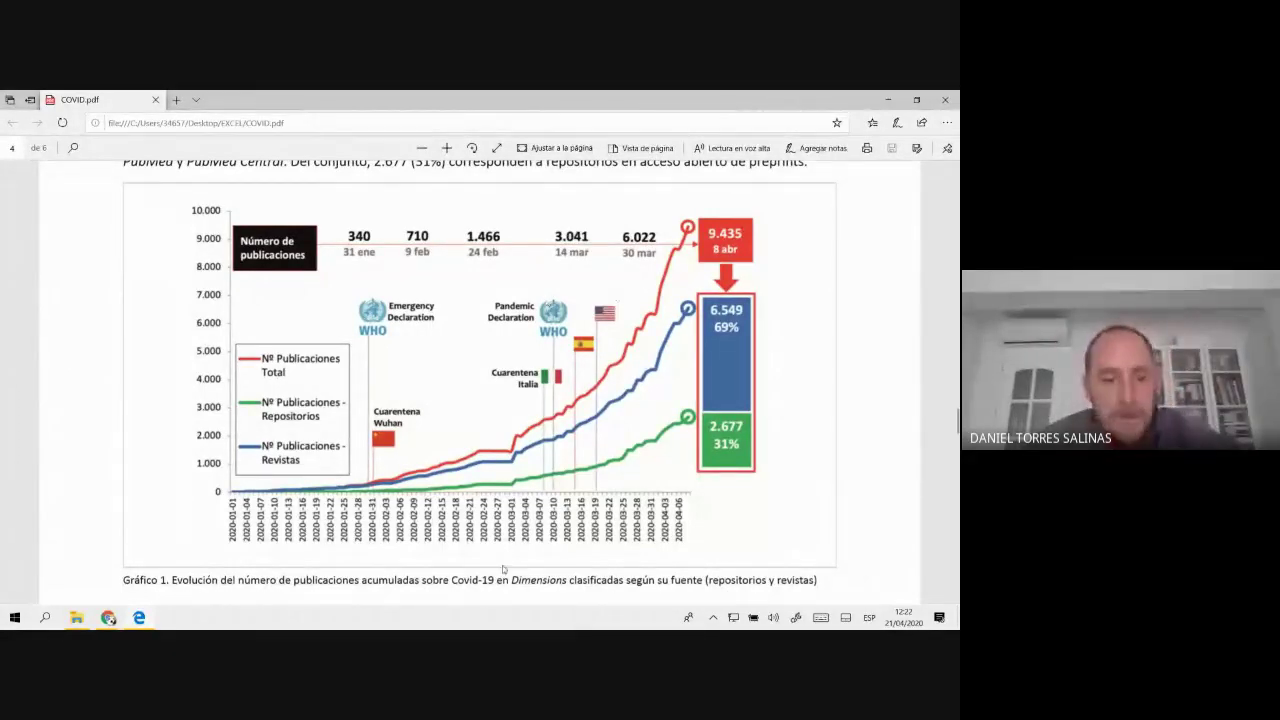
# - Zoom into the COVID.pdf publications chart and bring the EXCEL folder window forward
pyautogui.scroll(1, 476, 519)
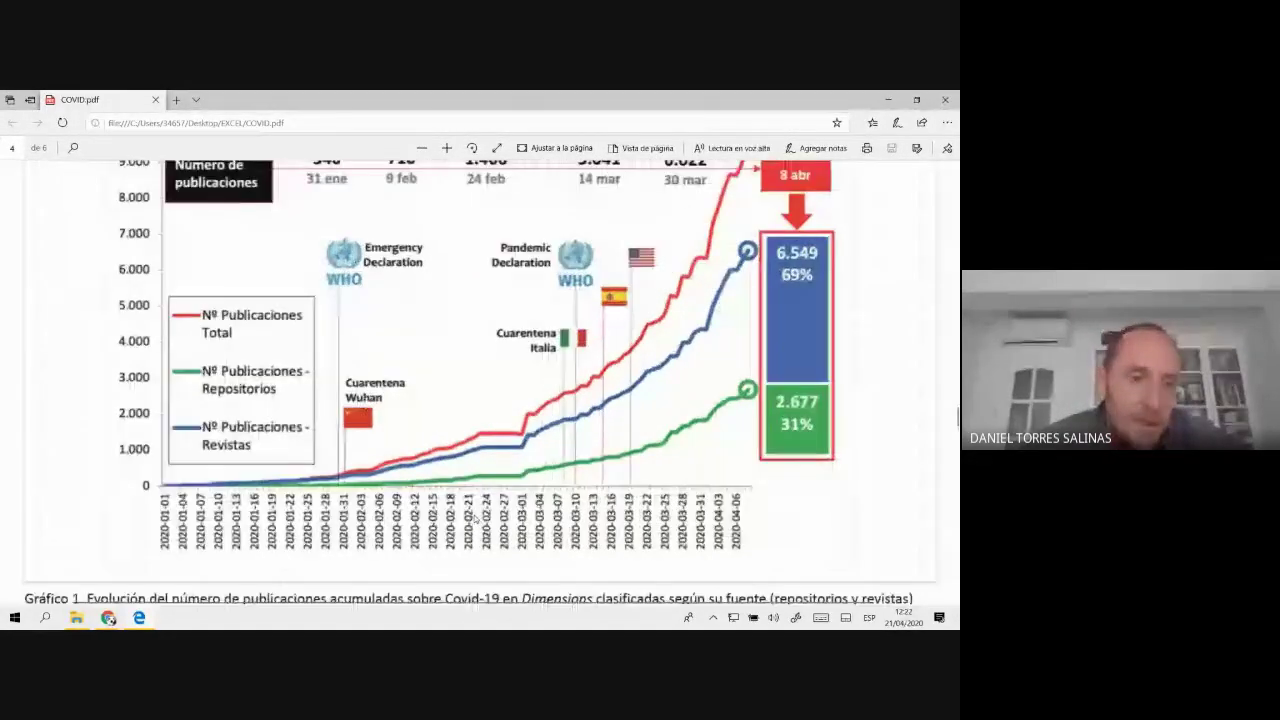
pyautogui.click(76, 618)
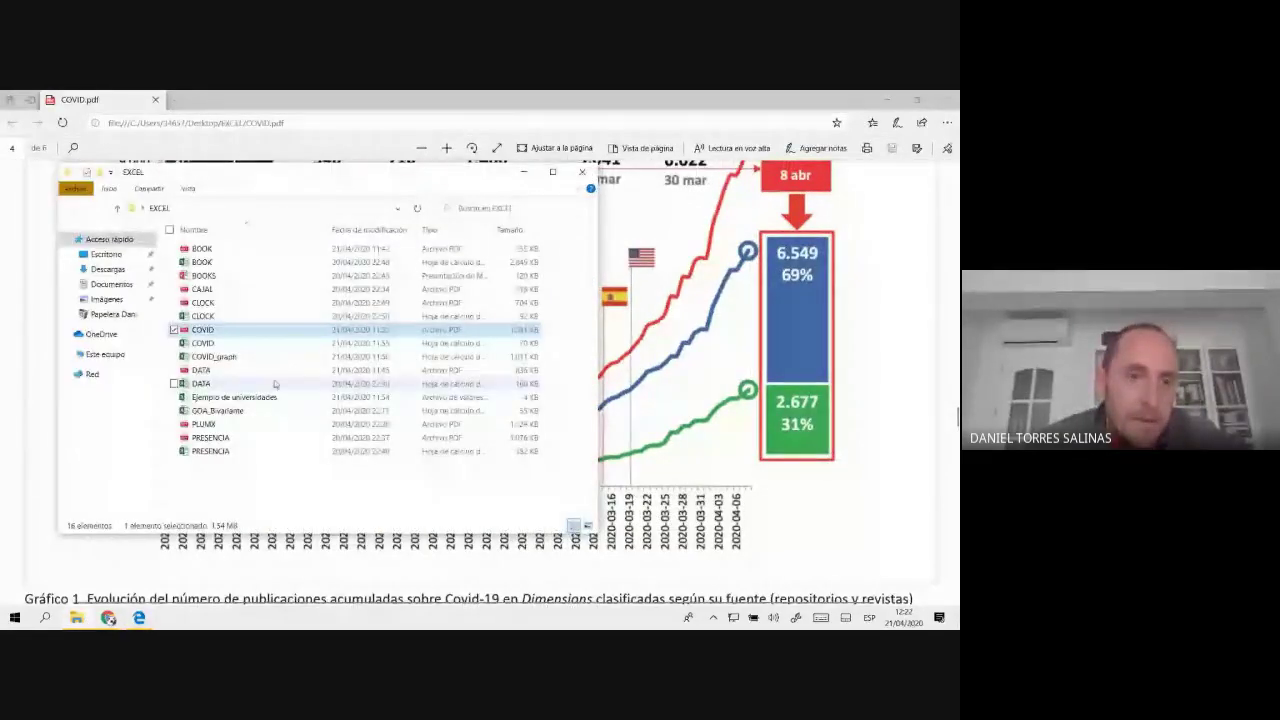
# - Open the COVID workbook from the EXCEL folder in Excel
pyautogui.doubleClick(222, 343)
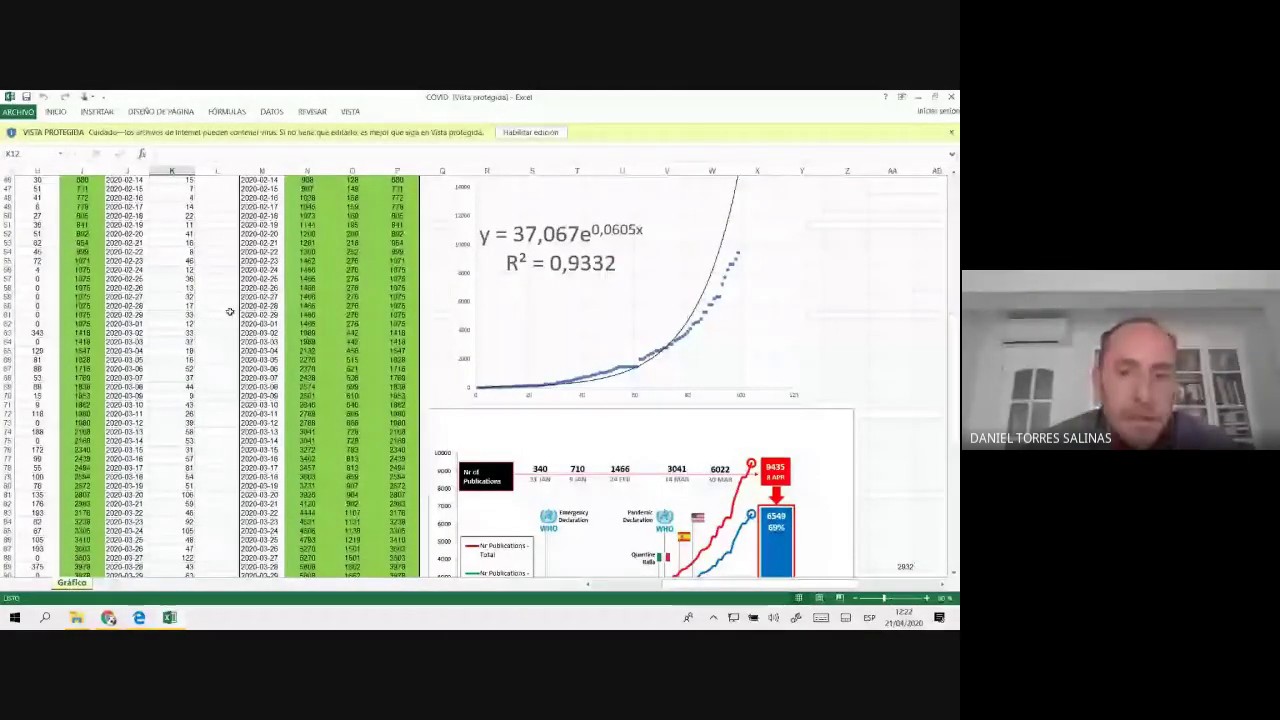
# - Enable editing on the protected workbook and keep the full ribbon showing
pyautogui.click(530, 132)
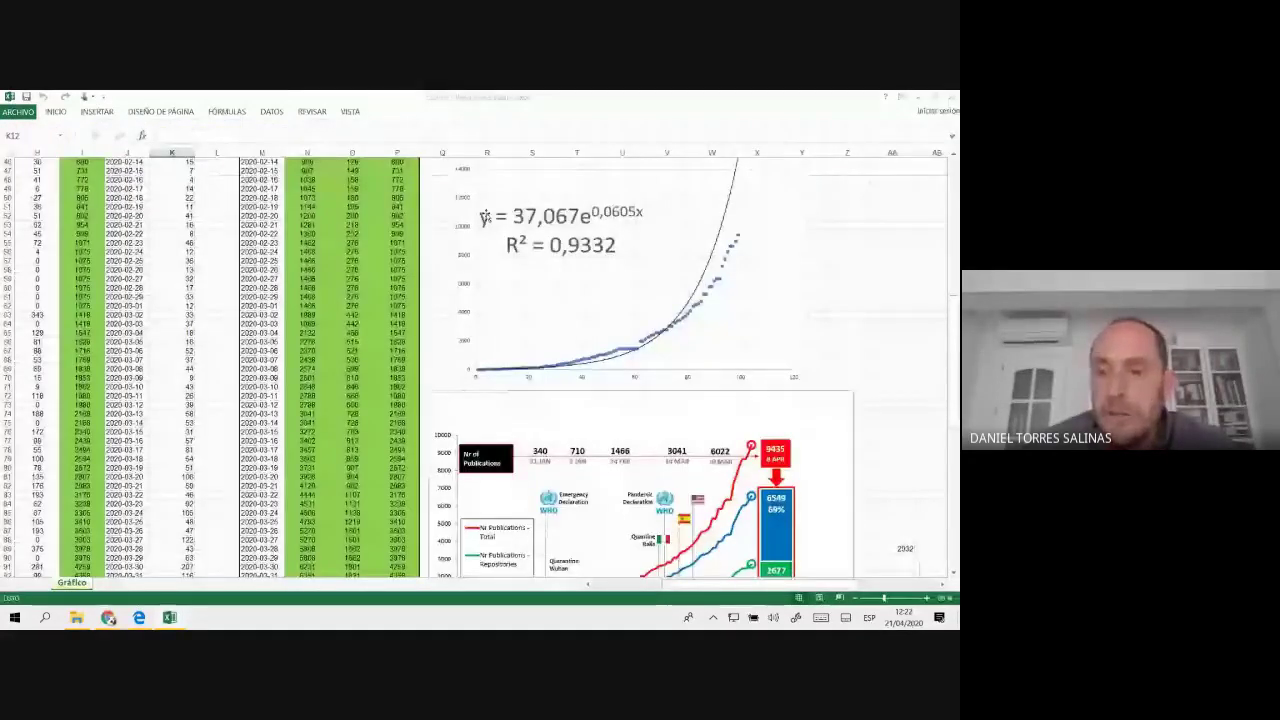
pyautogui.scroll(-4, 459, 404)
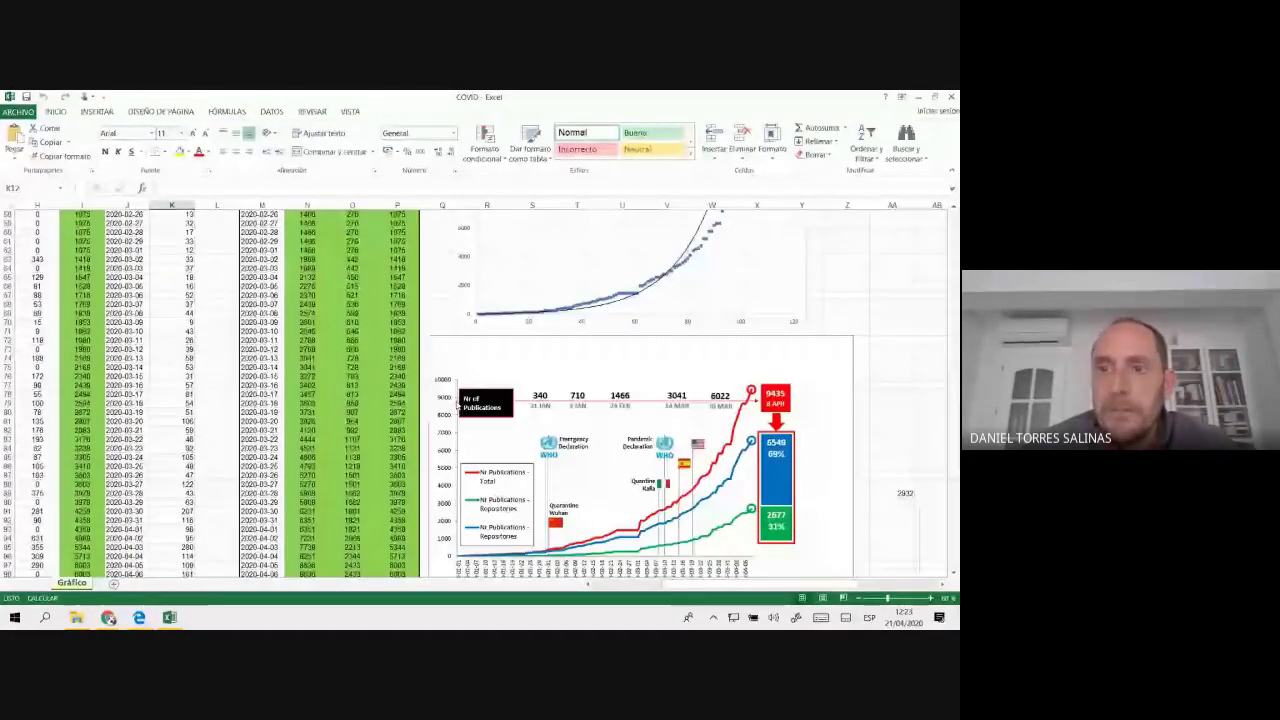
pyautogui.click(901, 97)
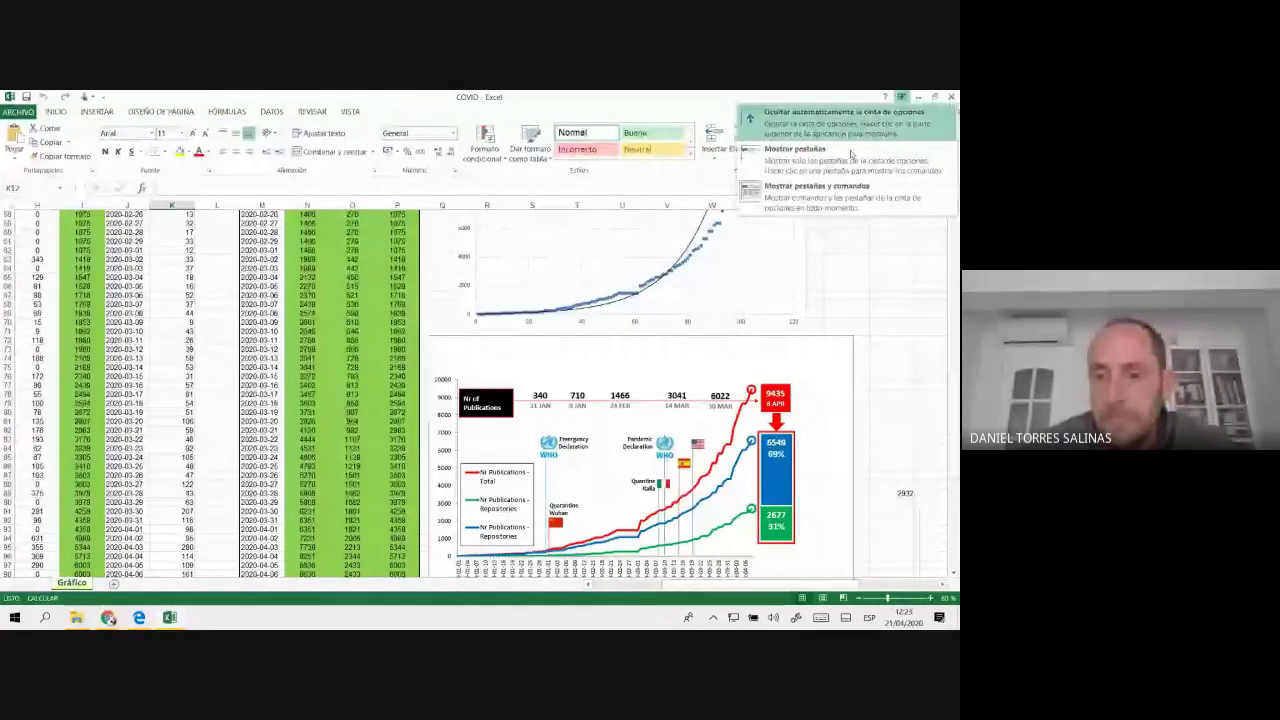
pyautogui.click(817, 190)
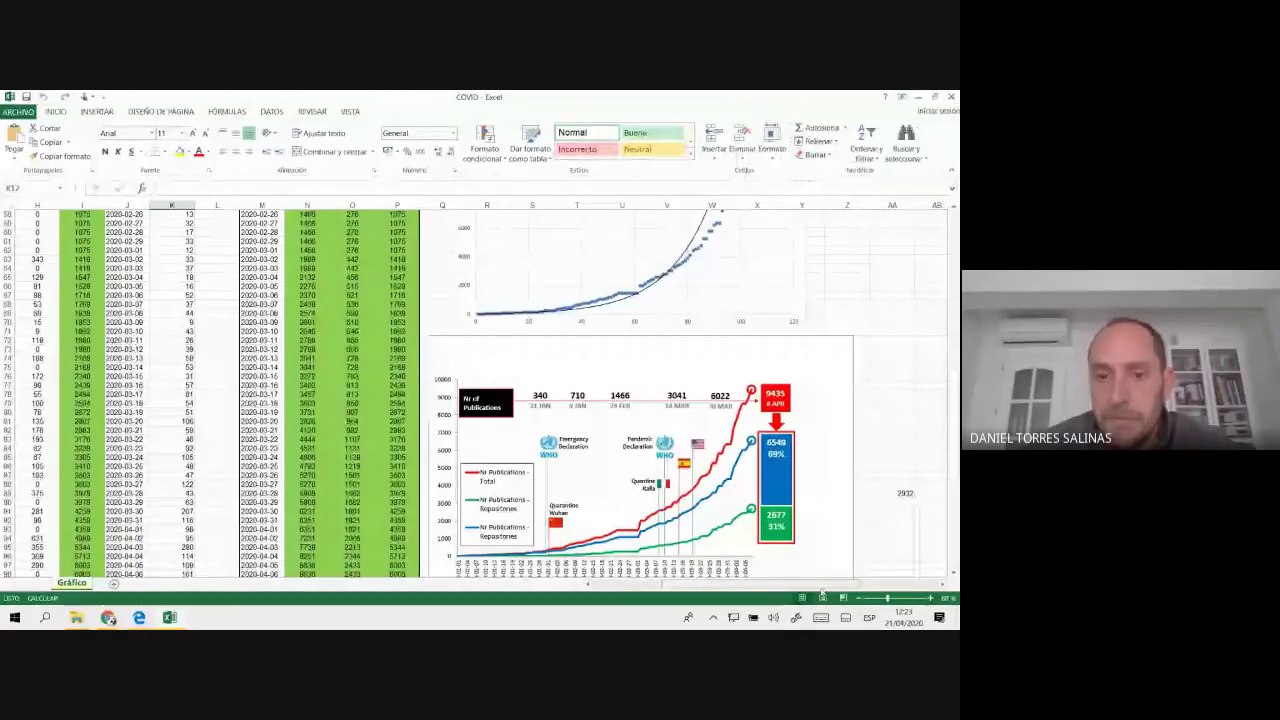
# - Set the sheet zoom to 100%, then zoom in a few more steps
pyautogui.click(931, 597)
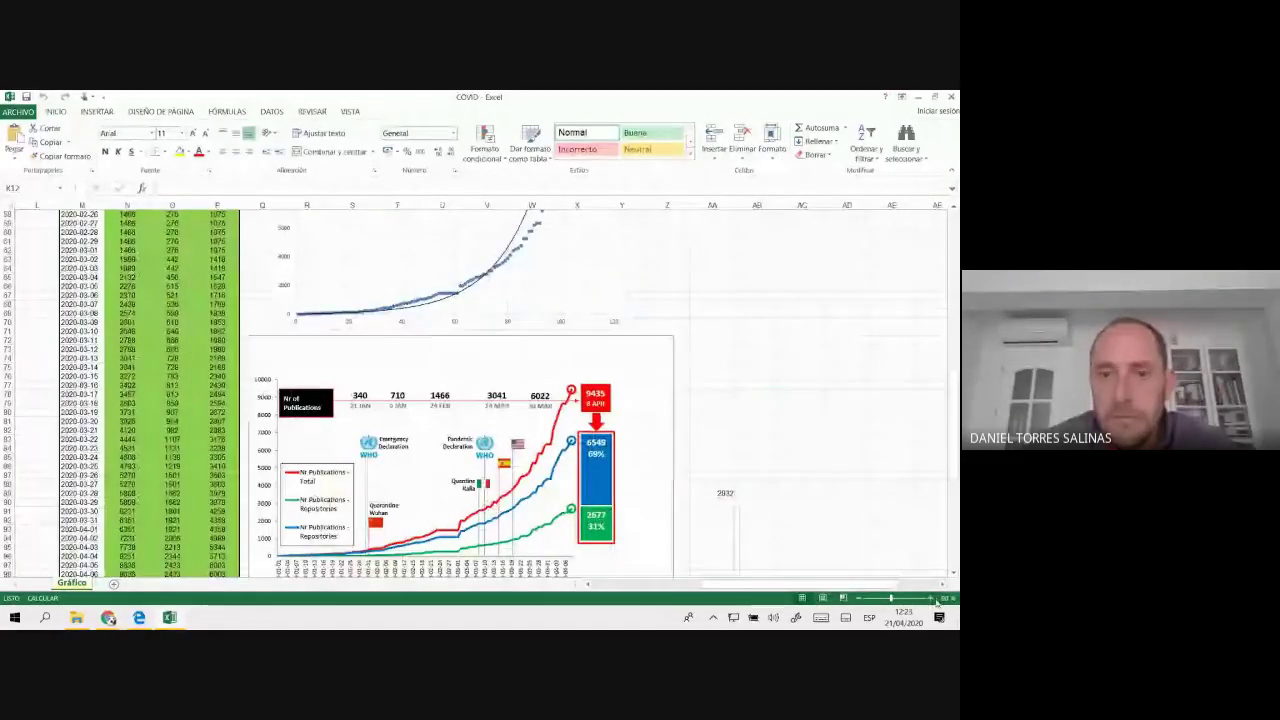
pyautogui.click(931, 597)
pyautogui.click(940, 598)
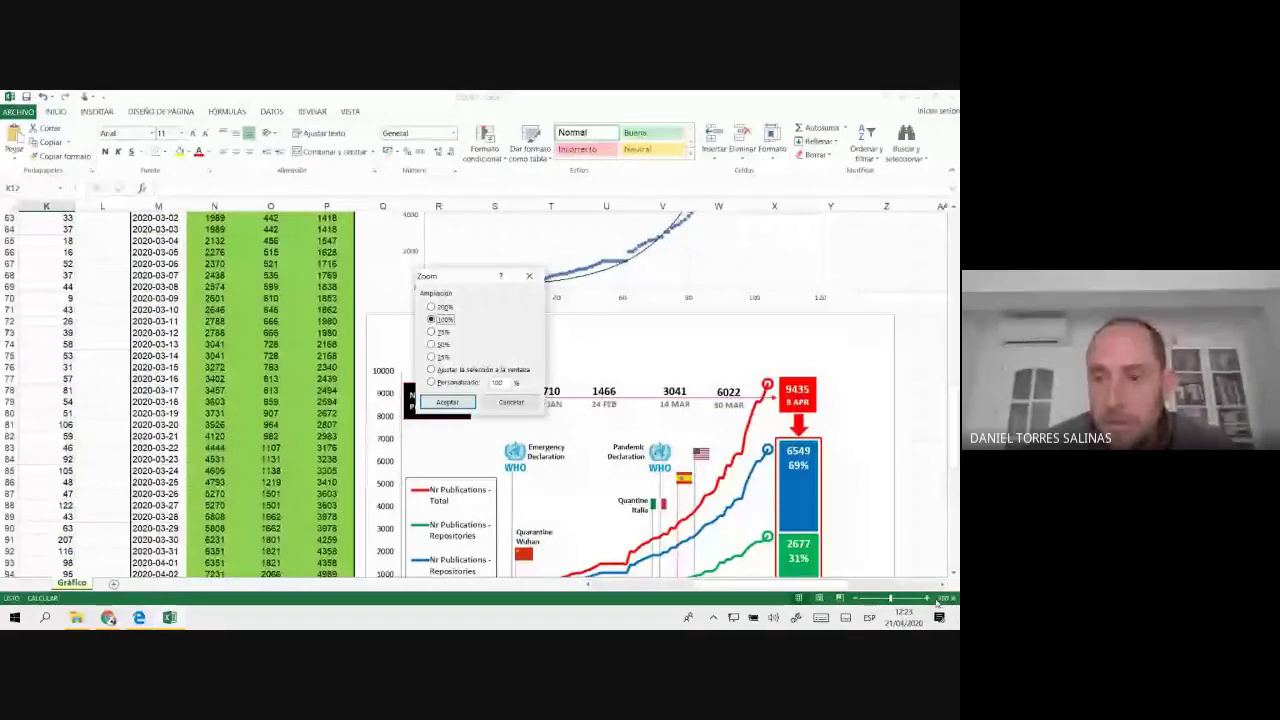
pyautogui.press('Return')
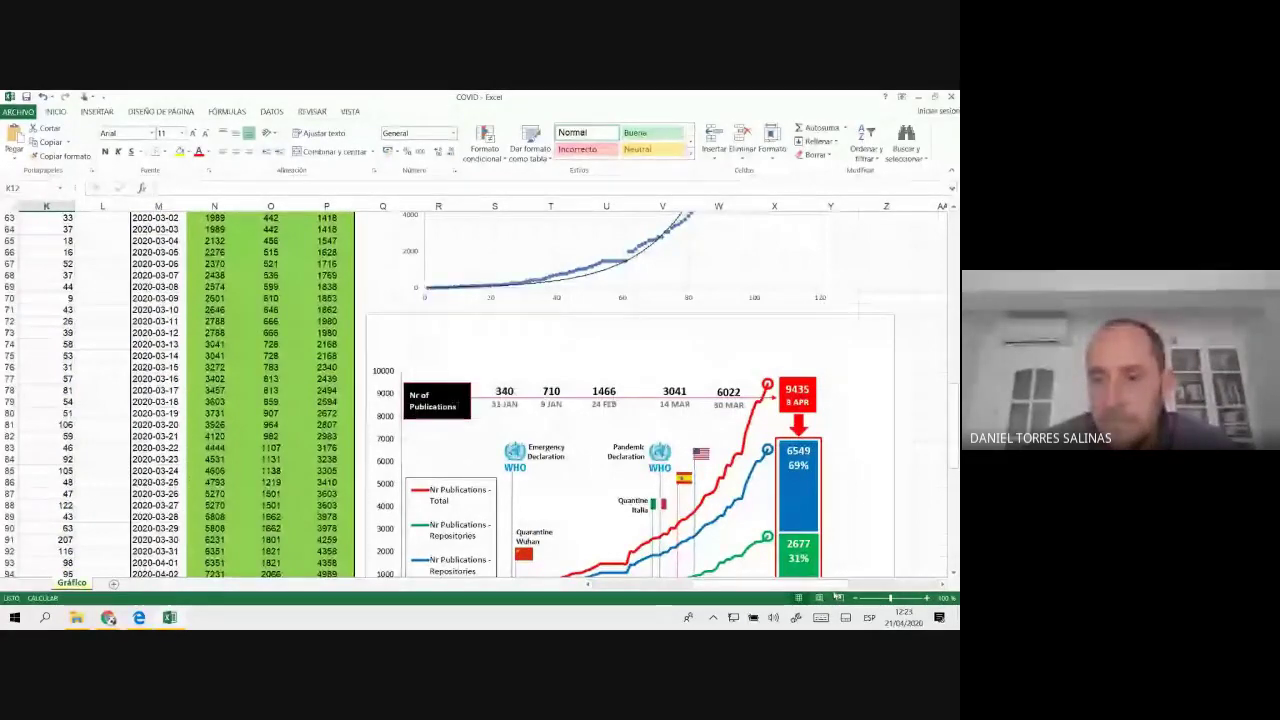
pyautogui.moveTo(833, 586); pyautogui.dragTo(880, 588)
pyautogui.scroll(-1, 953, 577)
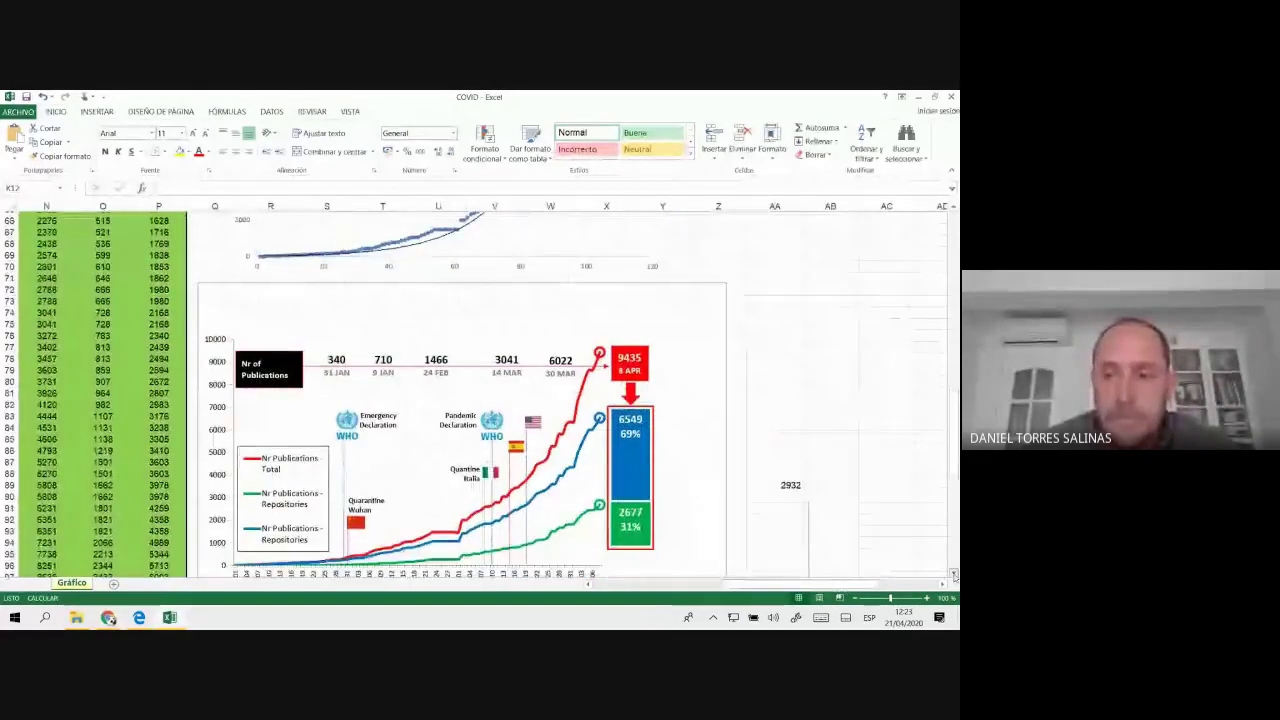
pyautogui.scroll(-2, 953, 577)
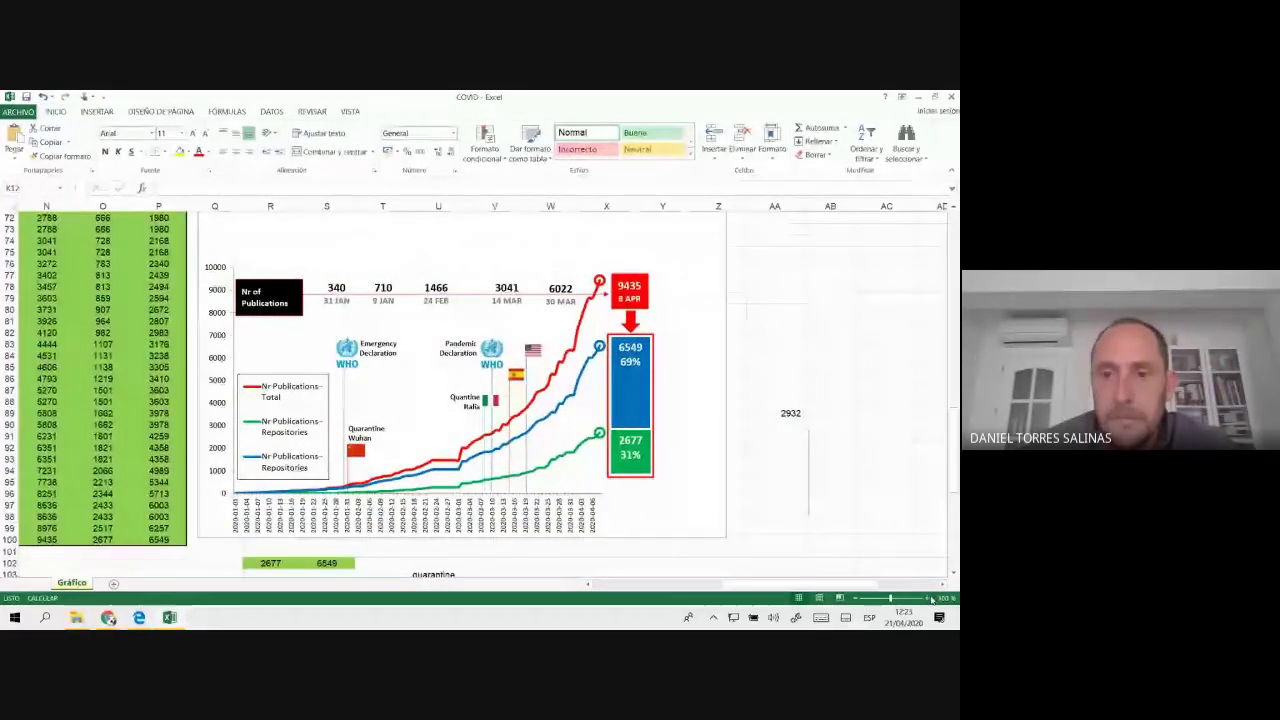
pyautogui.click(931, 598)
pyautogui.click(931, 598)
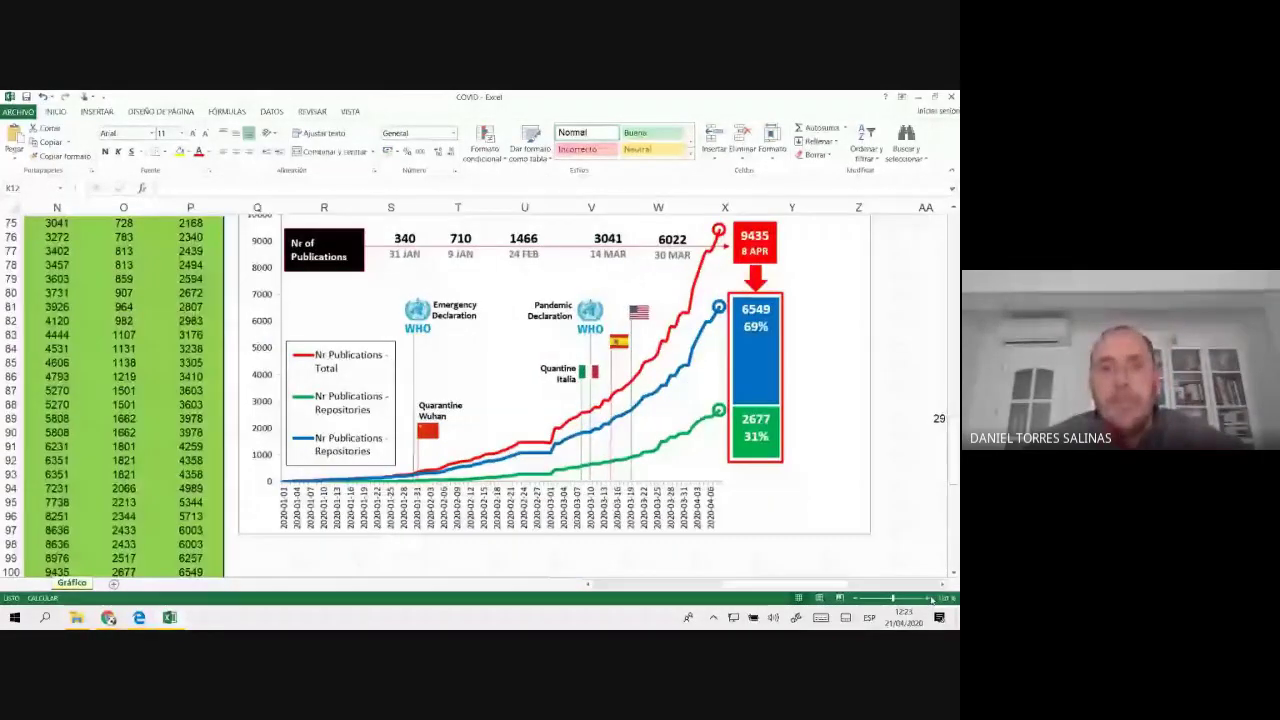
pyautogui.click(931, 598)
# - Select the date and cumulative publication columns from M1 through column P
pyautogui.scroll(10, 631, 325)
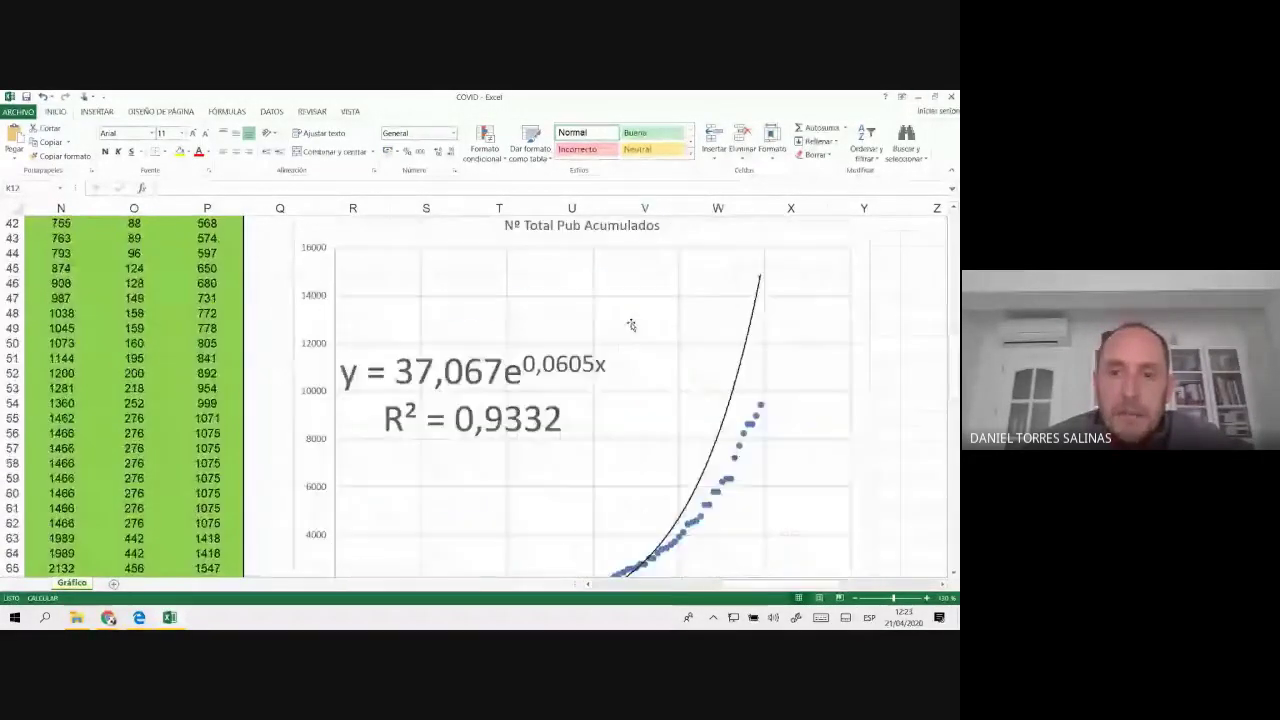
pyautogui.scroll(-5, 625, 332)
pyautogui.scroll(-9, 619, 338)
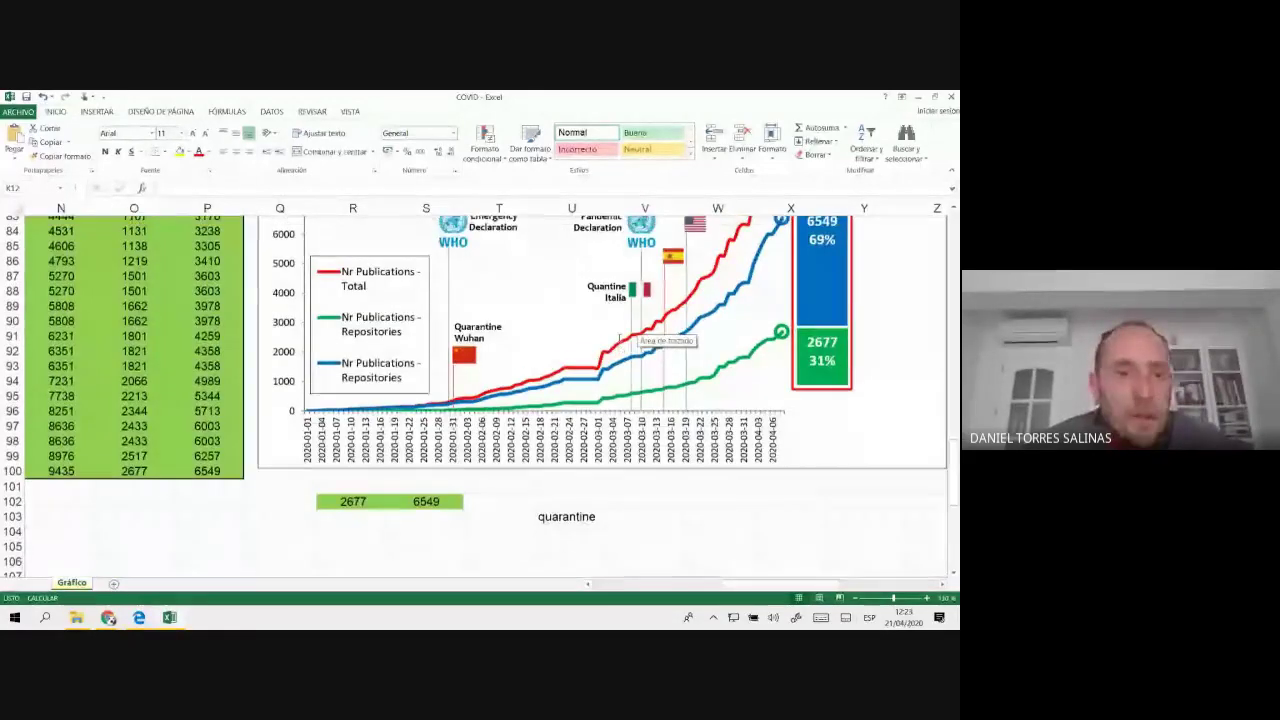
pyautogui.scroll(4, 619, 338)
pyautogui.scroll(-3, 680, 360)
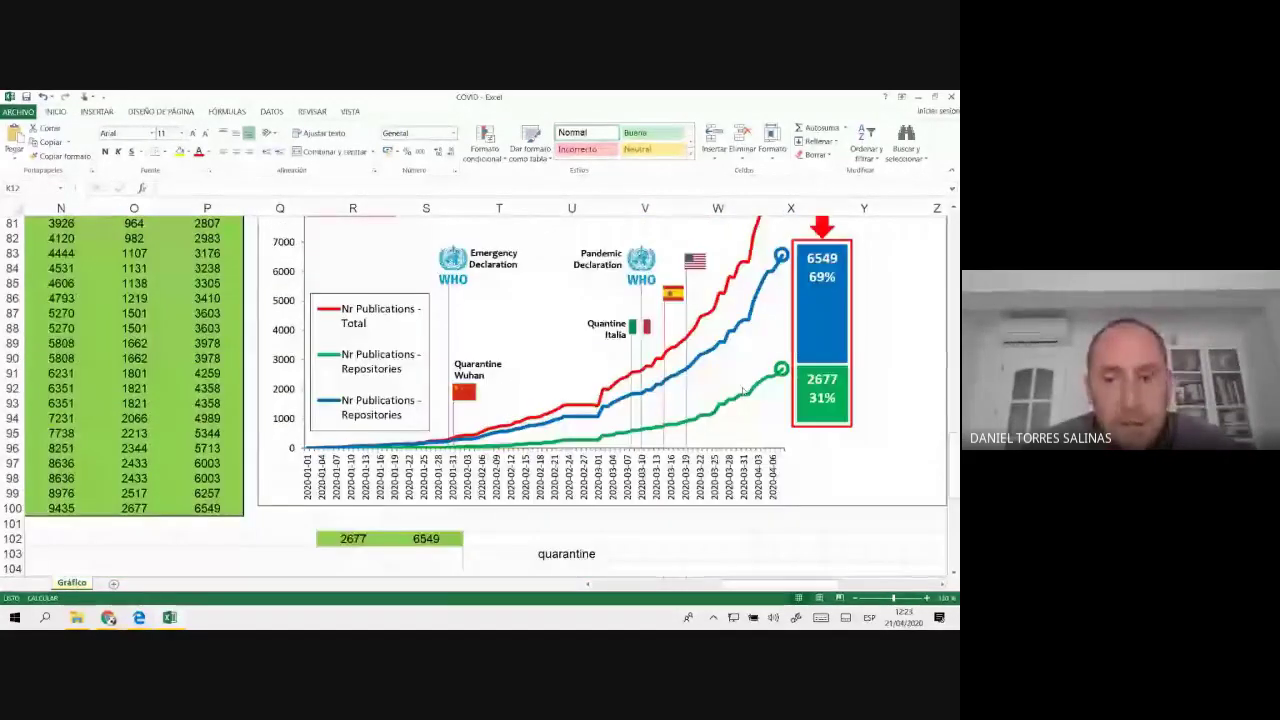
pyautogui.scroll(4, 742, 388)
pyautogui.scroll(4, 743, 387)
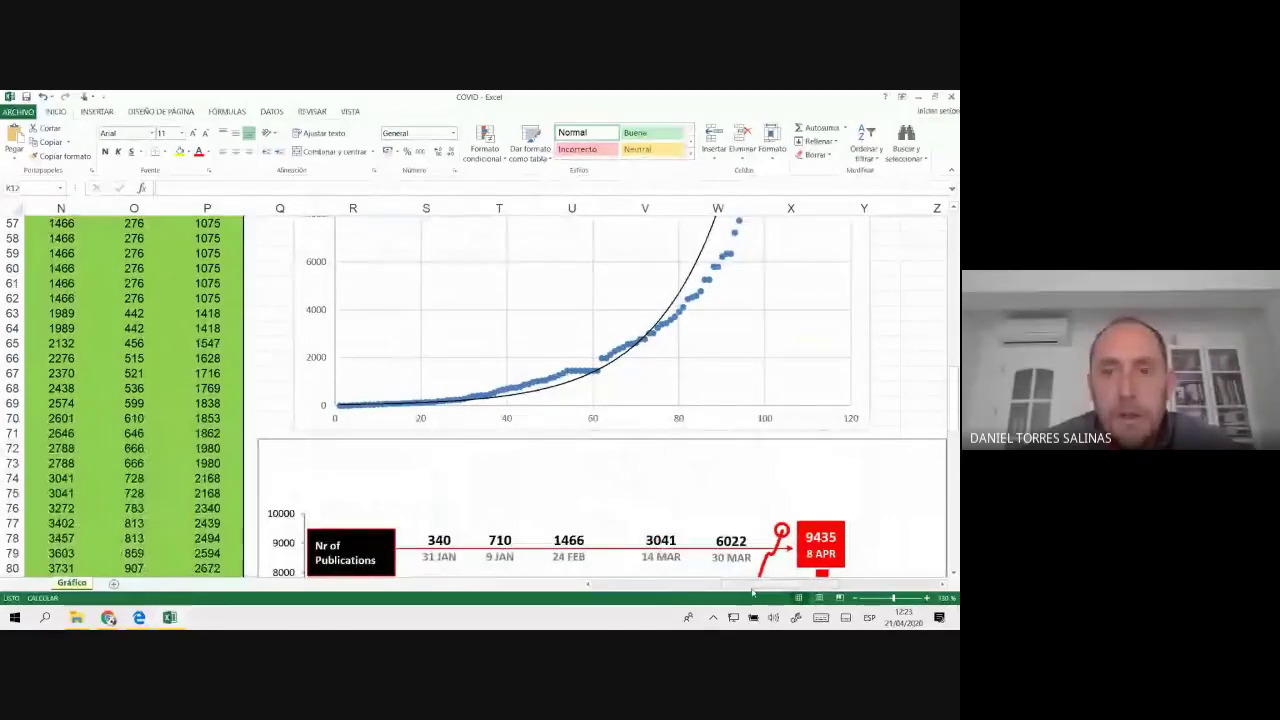
pyautogui.hscroll(-3, 666, 593)
pyautogui.hscroll(-5, 640, 595)
pyautogui.hscroll(3, 611, 597)
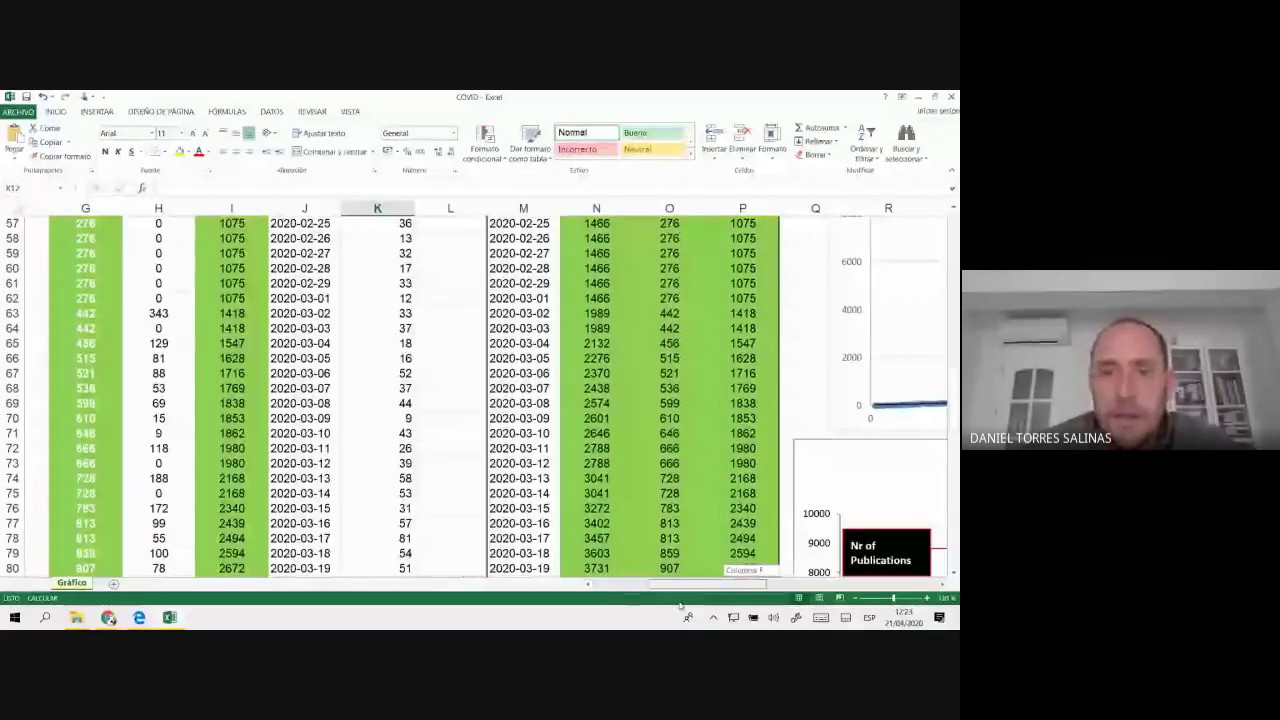
pyautogui.scroll(18, 500, 400)
pyautogui.moveTo(495, 230)
pyautogui.mouseDown()
pyautogui.moveTo(744, 573)
pyautogui.moveTo(733, 622)
pyautogui.moveTo(702, 568)
pyautogui.mouseUp()
# - Insert a Line chart of the three cumulative series and drag its top edge up to enlarge it
pyautogui.click(97, 111)
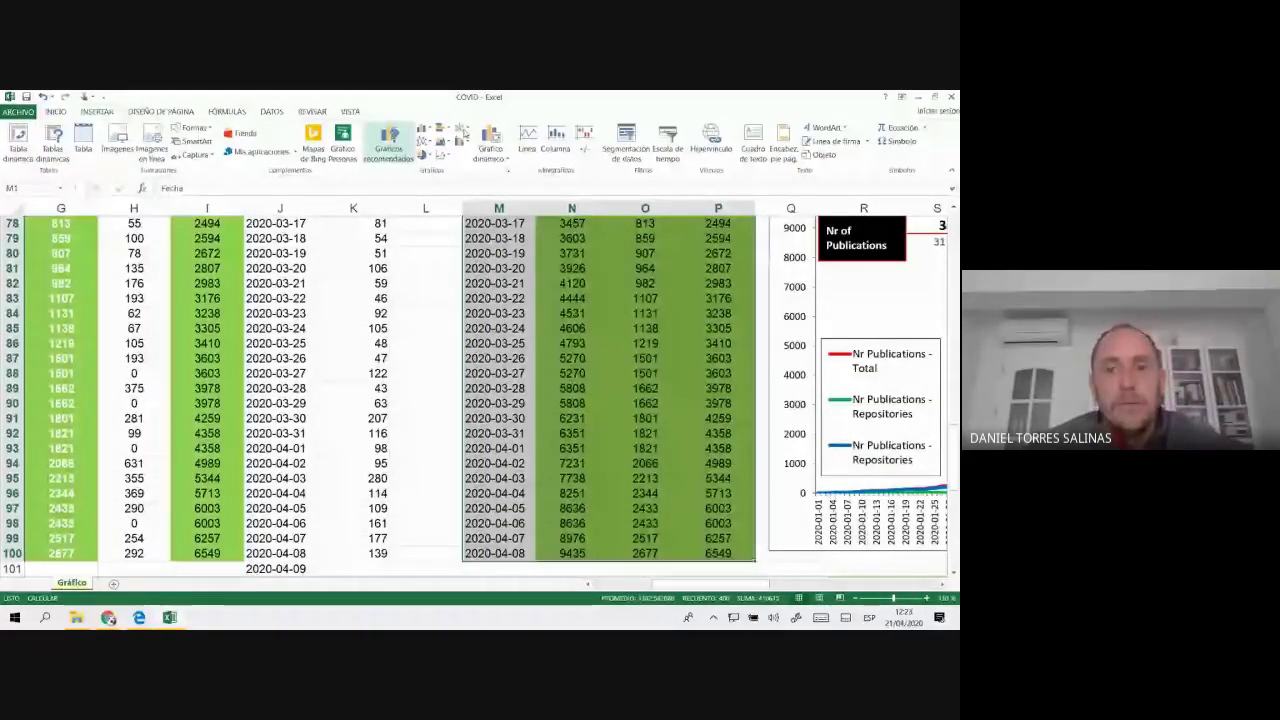
pyautogui.click(424, 129)
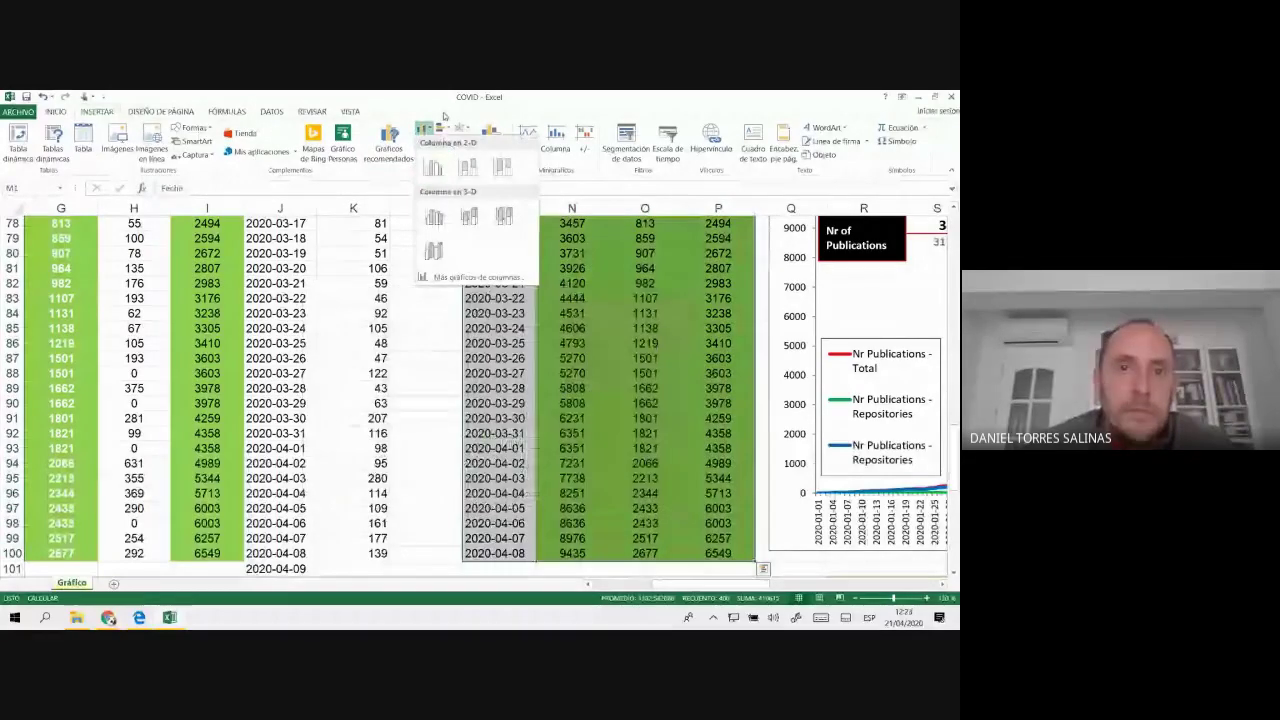
pyautogui.click(425, 110)
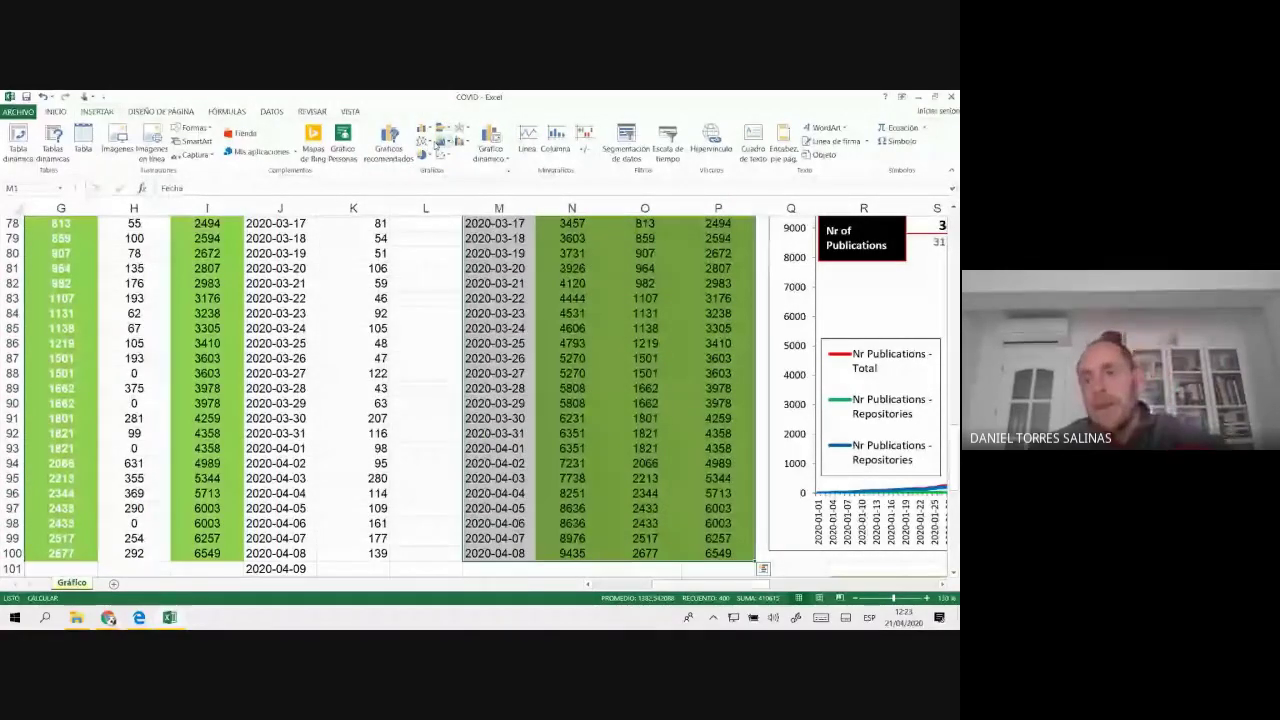
pyautogui.click(437, 141)
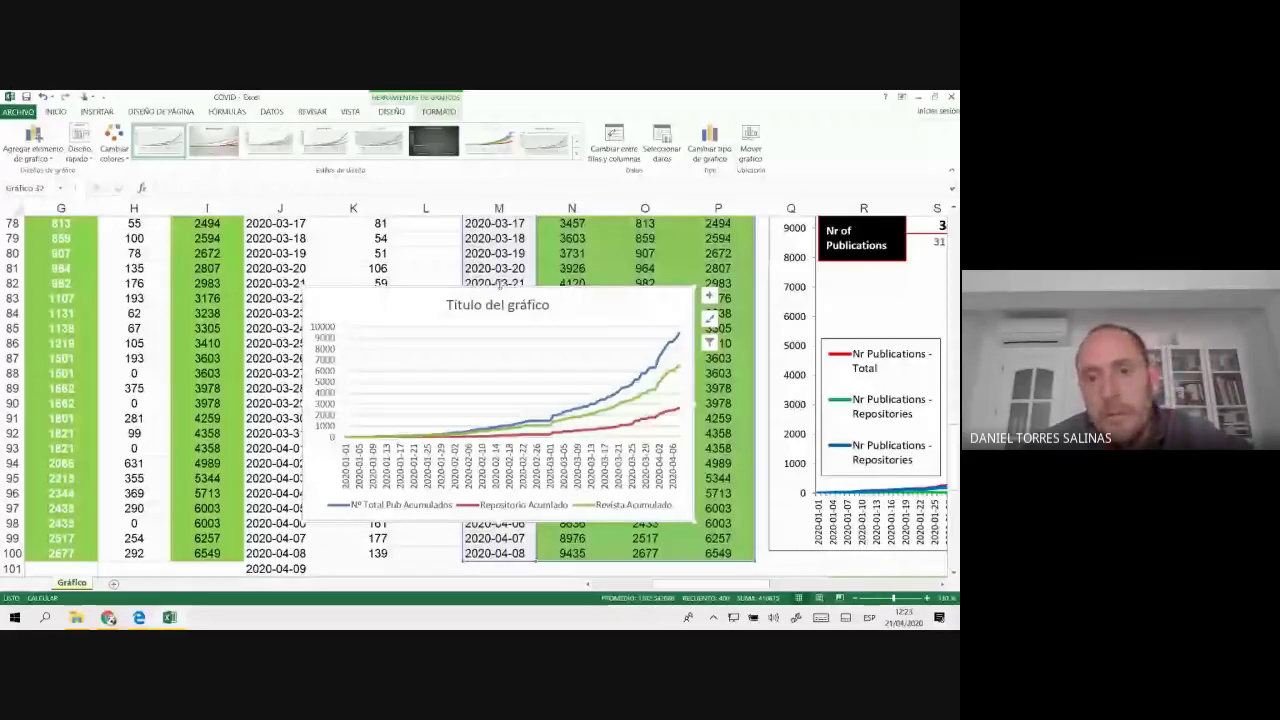
pyautogui.moveTo(499, 286); pyautogui.dragTo(499, 235)
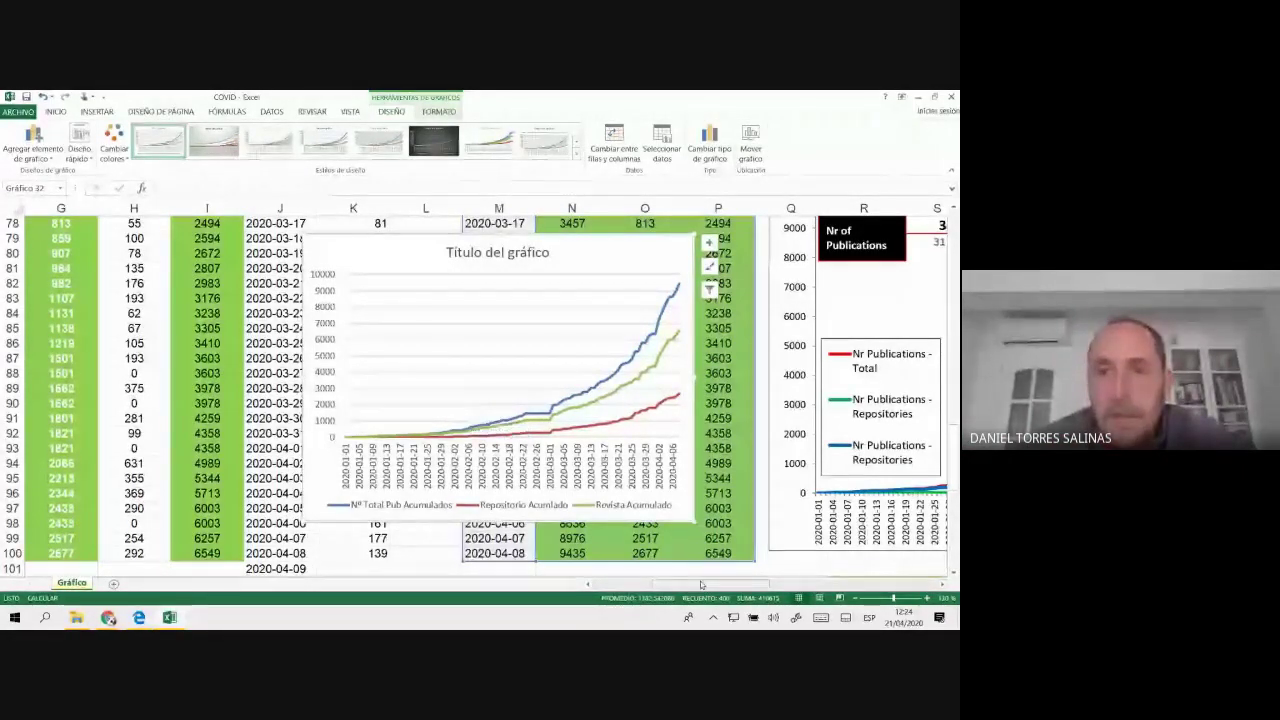
pyautogui.moveTo(701, 585); pyautogui.dragTo(775, 590)
pyautogui.click(955, 209)
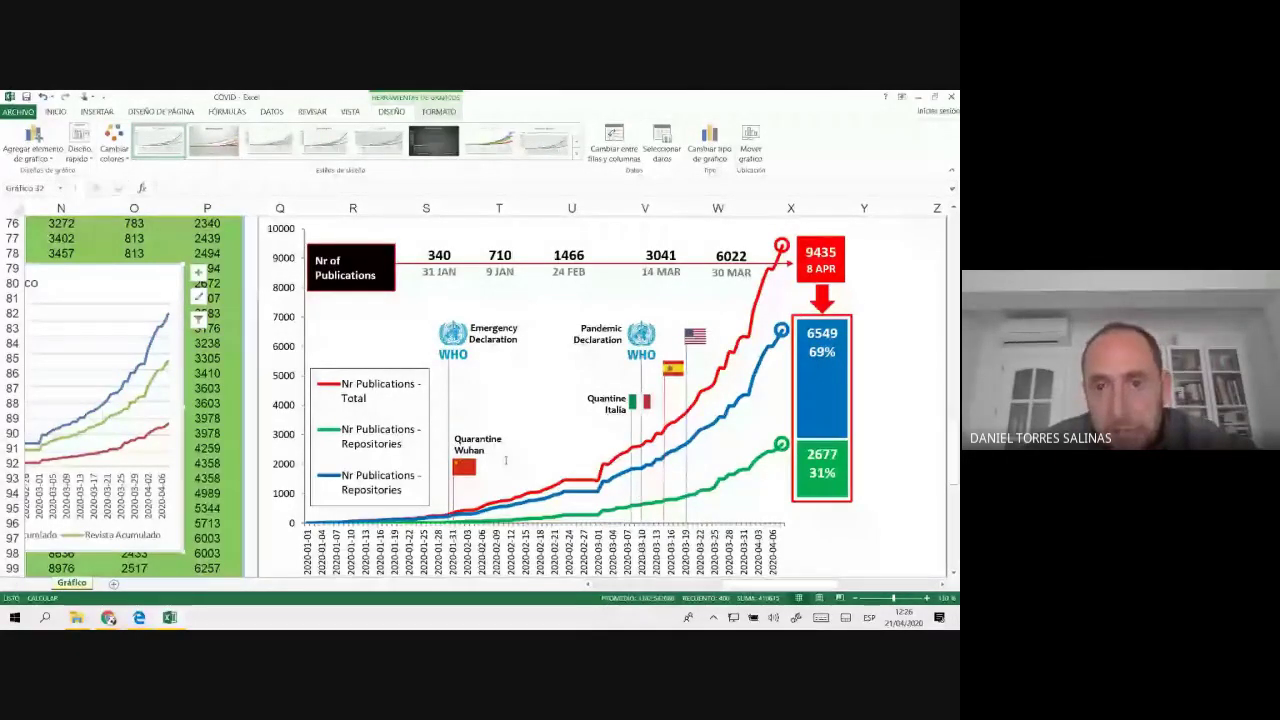
pyautogui.click(505, 460)
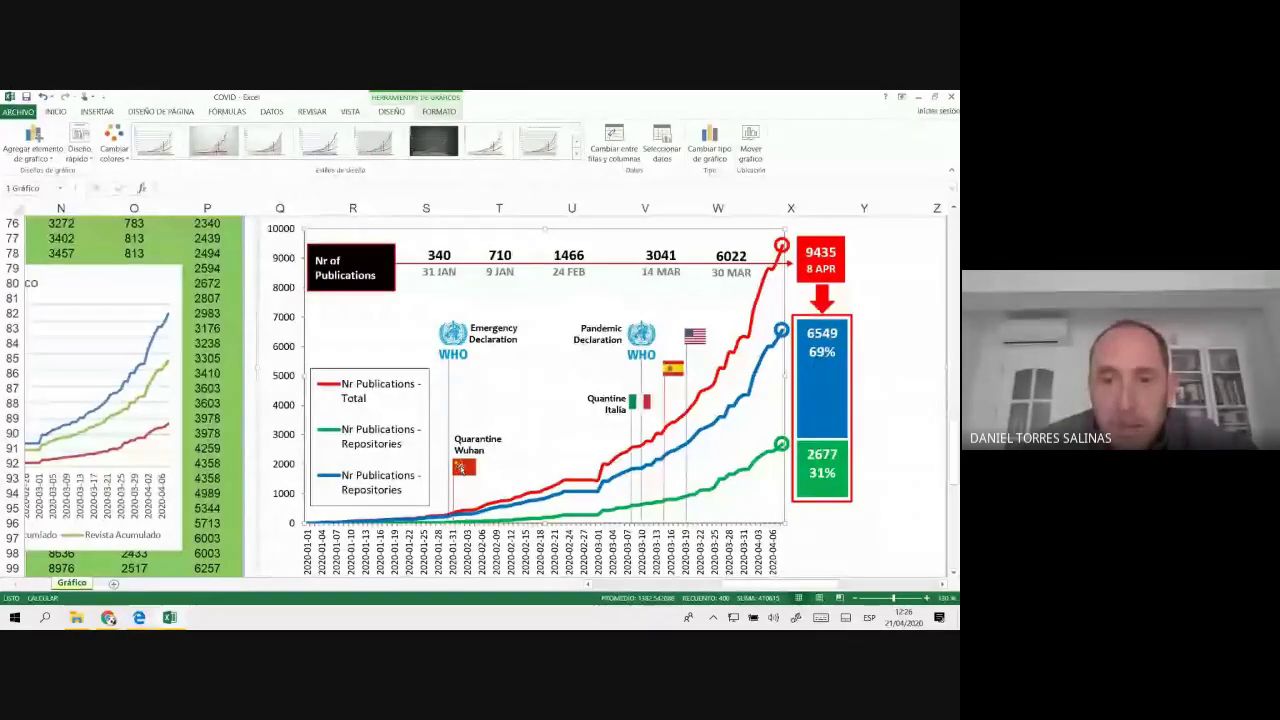
pyautogui.moveTo(791, 584)
pyautogui.mouseDown()
pyautogui.moveTo(776, 590)
pyautogui.moveTo(754, 443)
pyautogui.mouseUp()
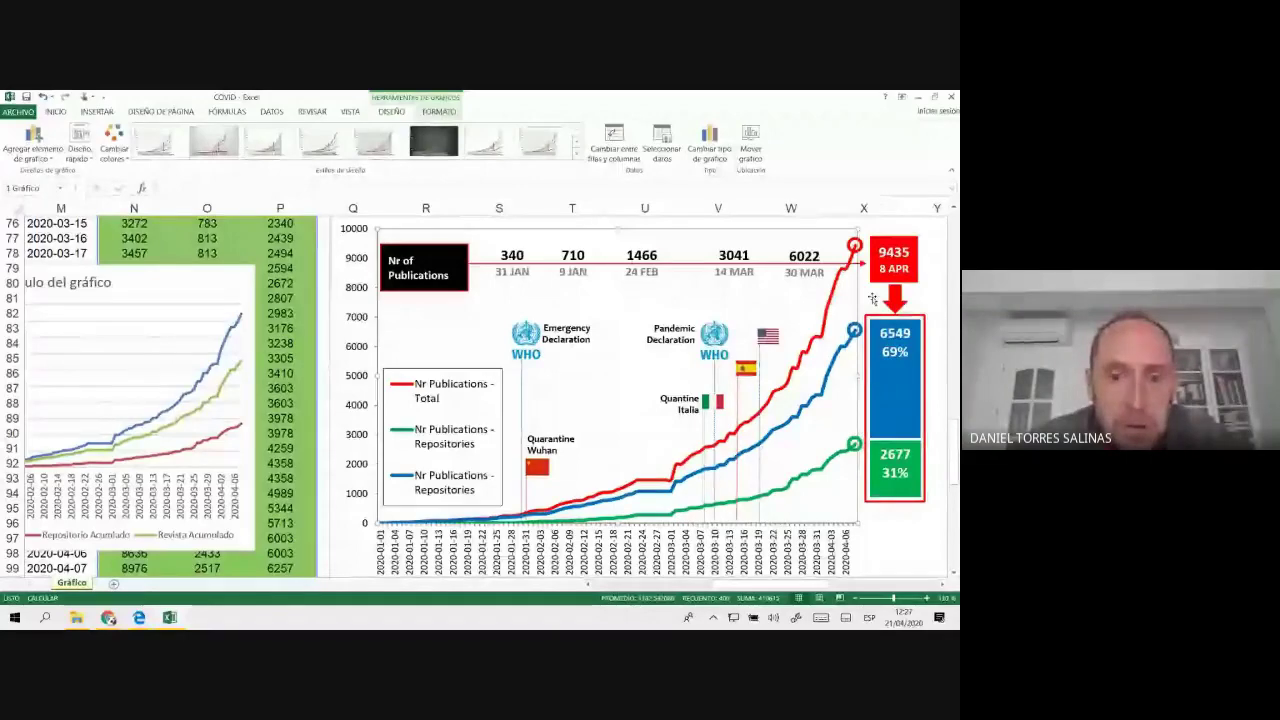
# - Zoom the sheet in so the annotated 9435-publications chart fills the view
pyautogui.moveTo(795, 592)
pyautogui.mouseDown()
pyautogui.moveTo(709, 604)
pyautogui.moveTo(797, 620)
pyautogui.mouseUp()
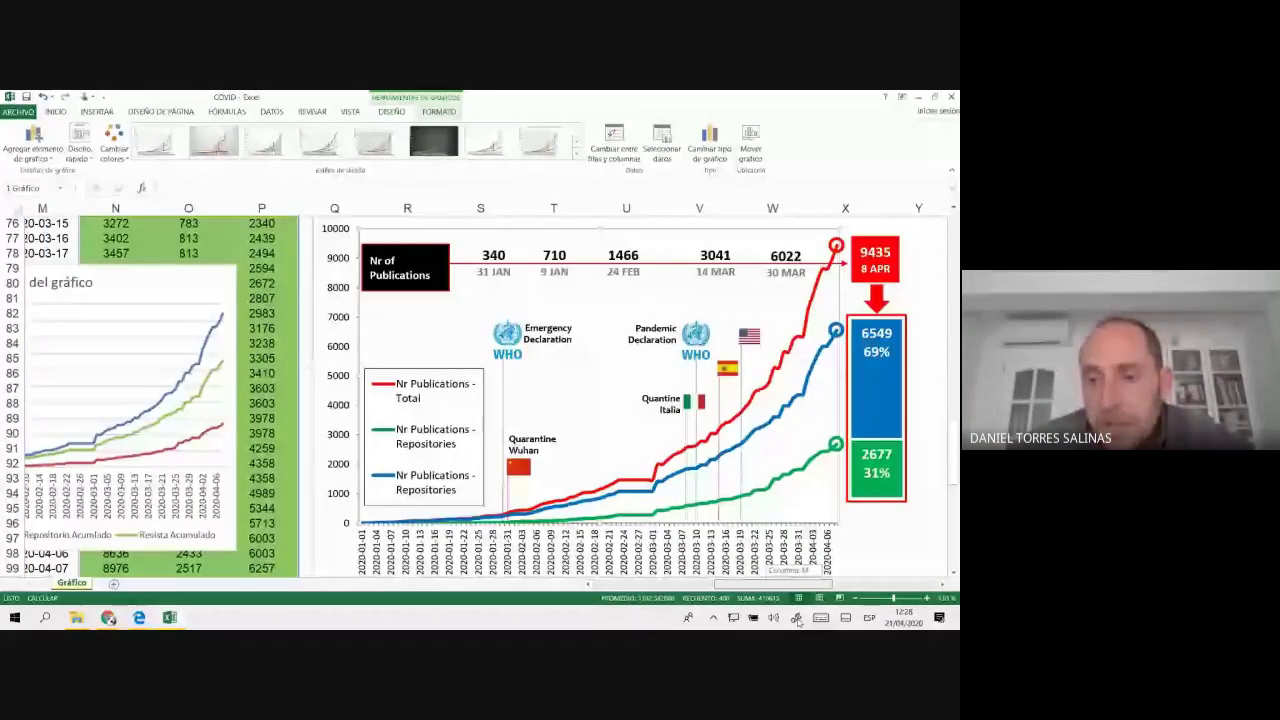
pyautogui.click(862, 598)
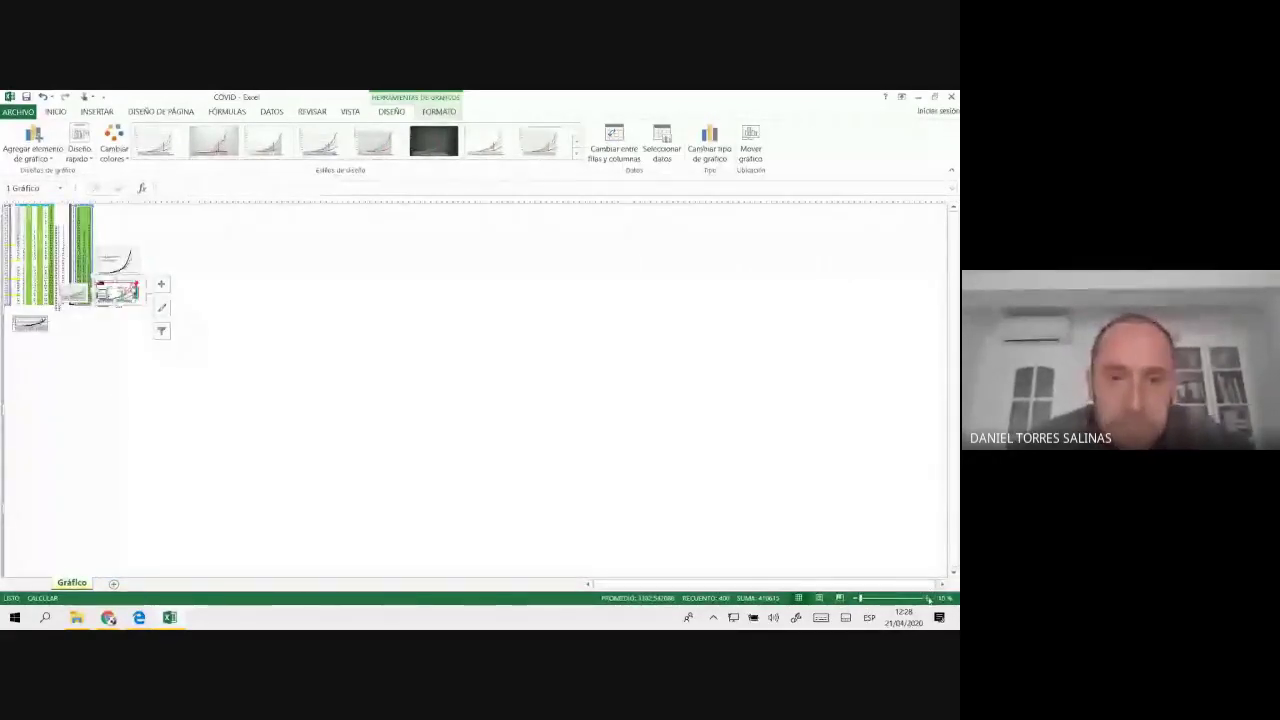
pyautogui.moveTo(858, 598); pyautogui.dragTo(870, 598)
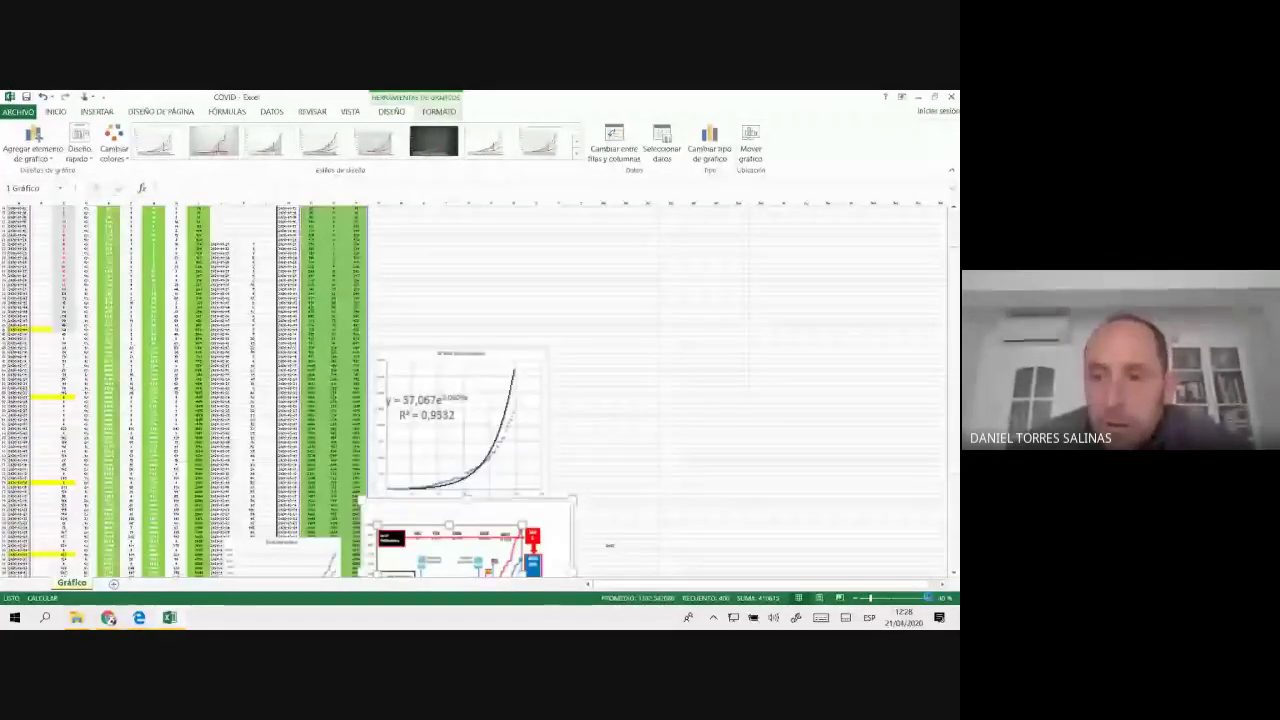
pyautogui.click(927, 597)
pyautogui.click(899, 447)
pyautogui.scroll(-3, 897, 440)
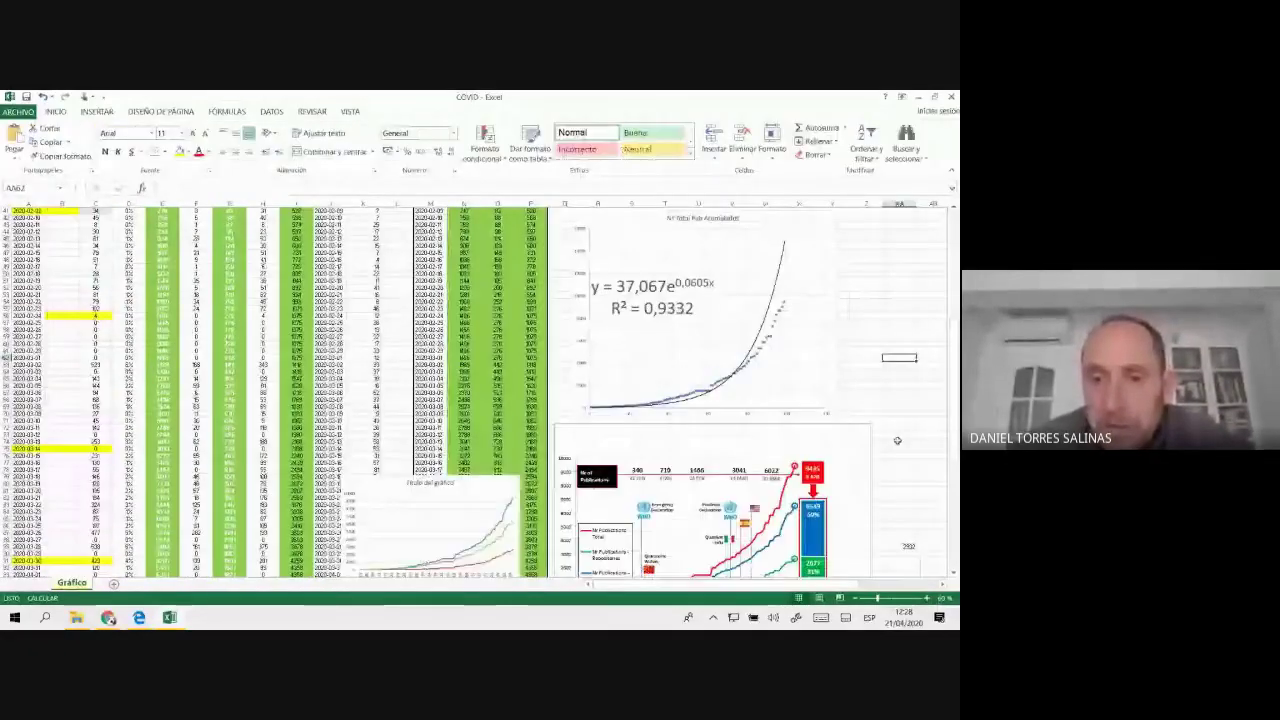
pyautogui.scroll(-3, 897, 440)
pyautogui.click(927, 597)
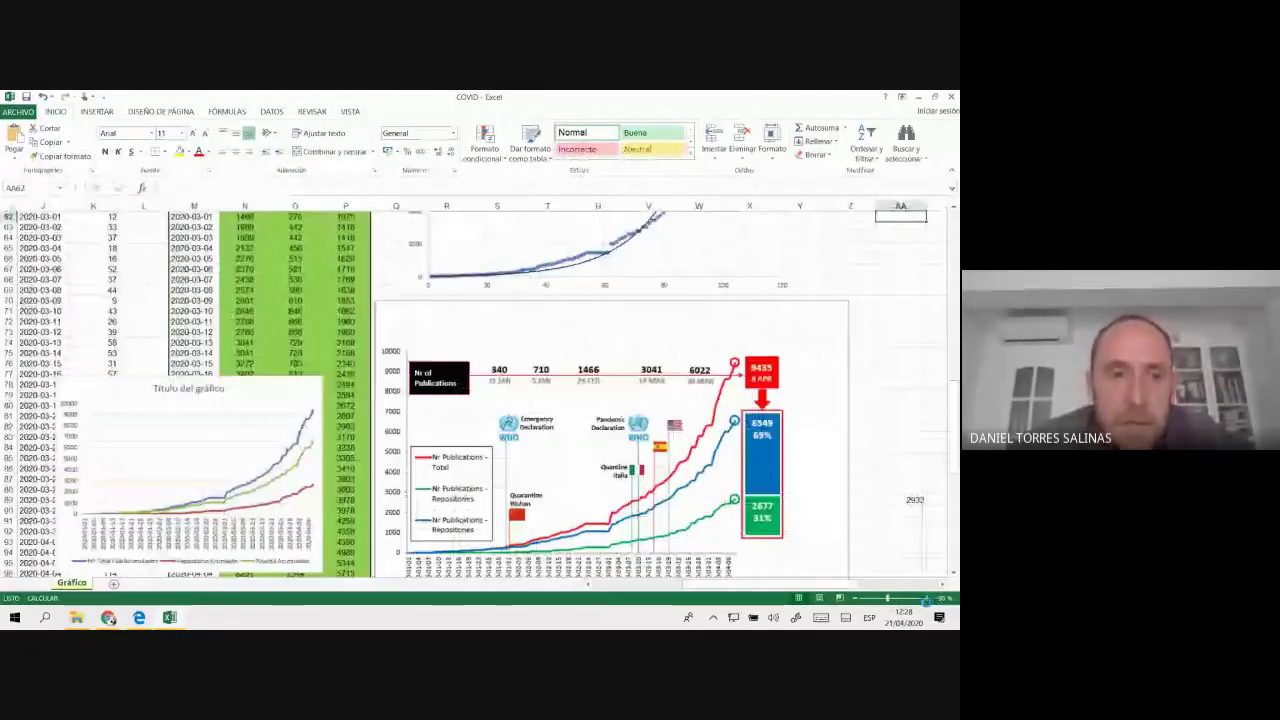
pyautogui.click(927, 597)
pyautogui.click(927, 597)
pyautogui.click(927, 597)
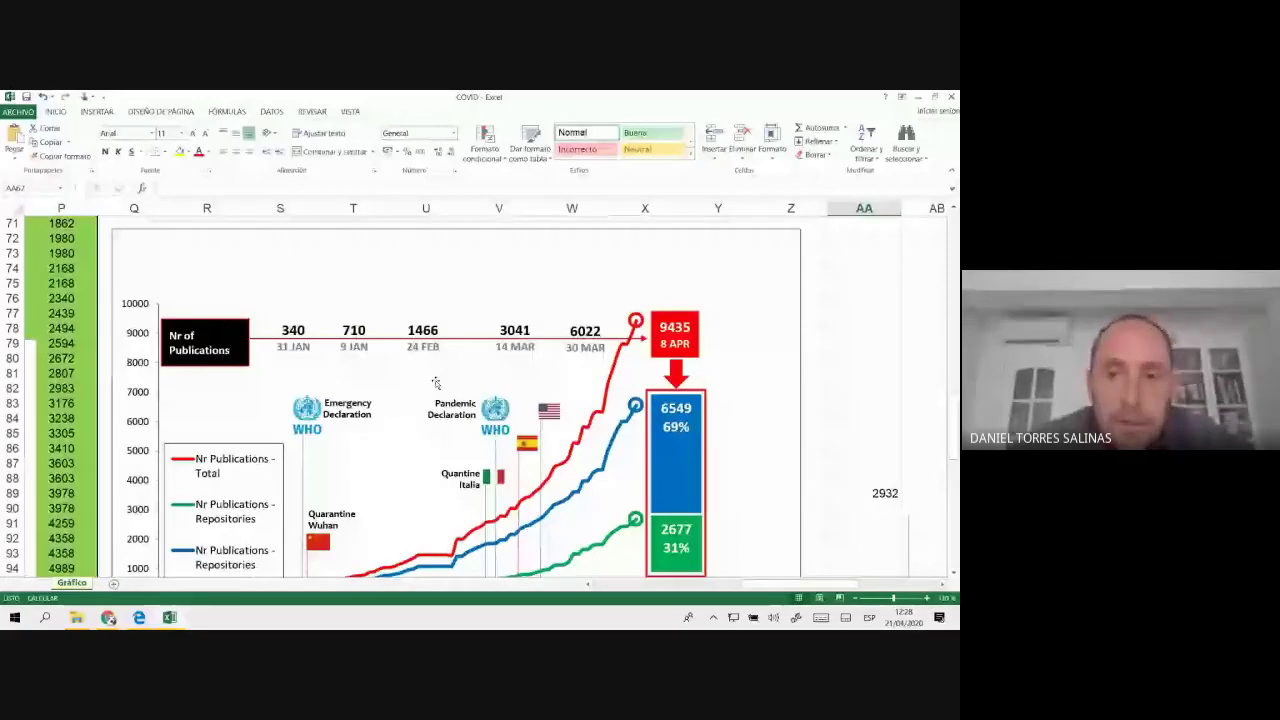
pyautogui.scroll(-1, 435, 383)
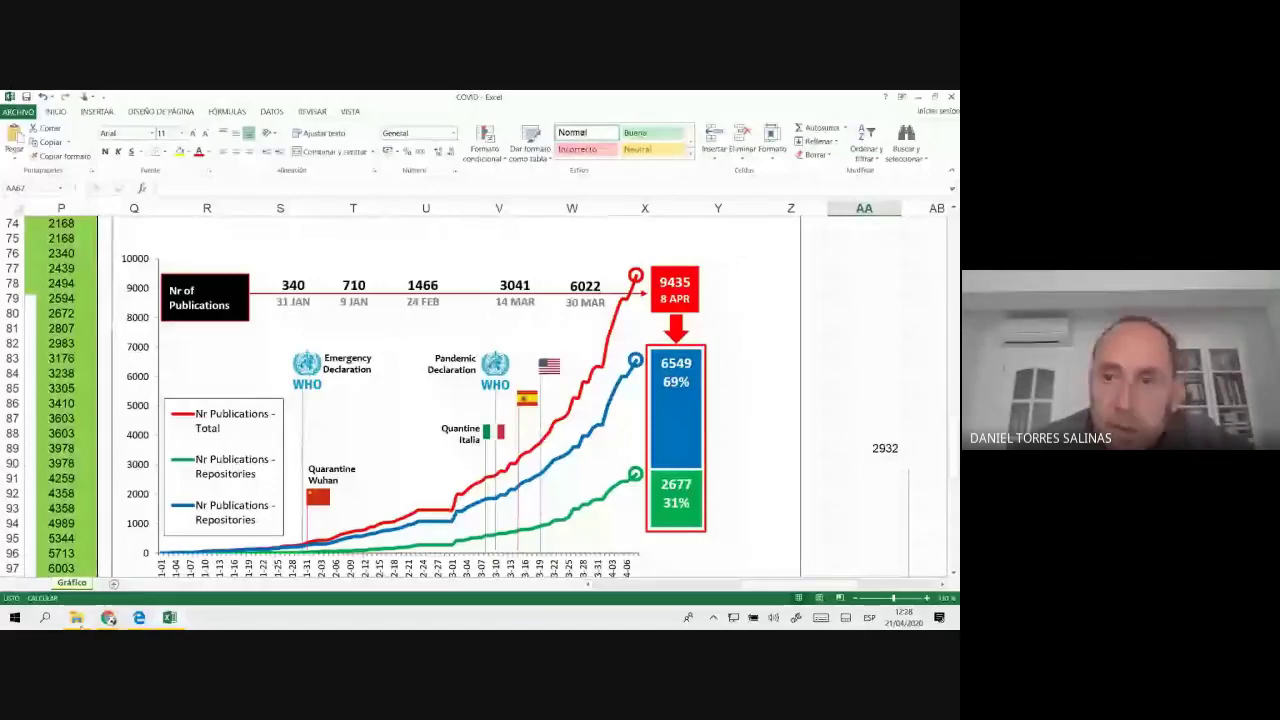
# - Delete the Emergency Declaration label, its WHO logo and the vertical marker line
pyautogui.moveTo(314, 375)
pyautogui.mouseDown()
pyautogui.moveTo(844, 307)
pyautogui.moveTo(235, 368)
pyautogui.mouseUp()
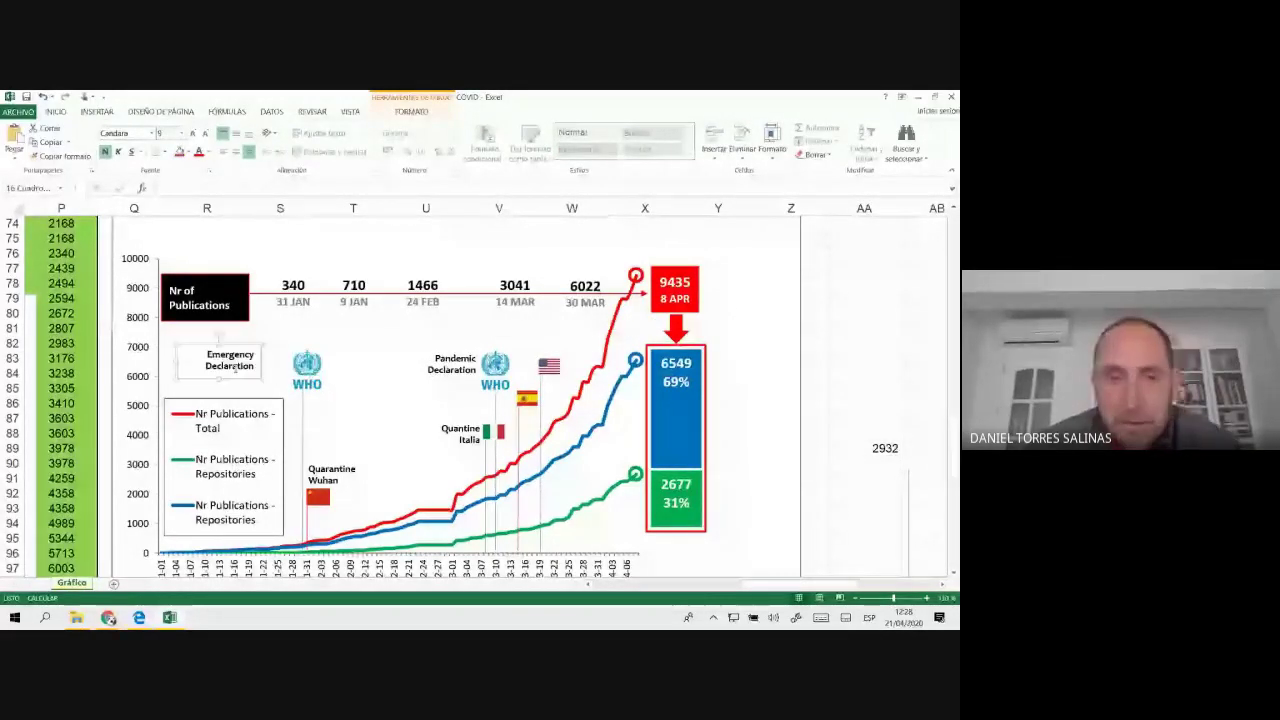
pyautogui.click(307, 370)
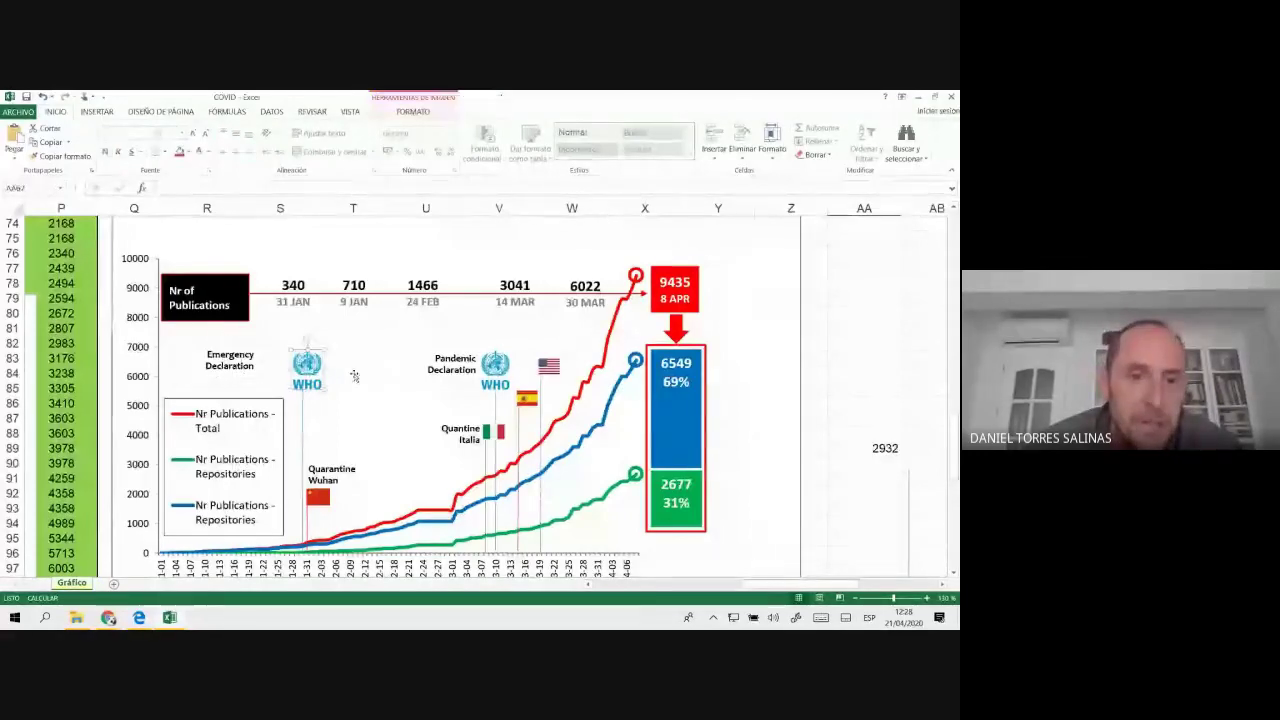
pyautogui.press('Delete')
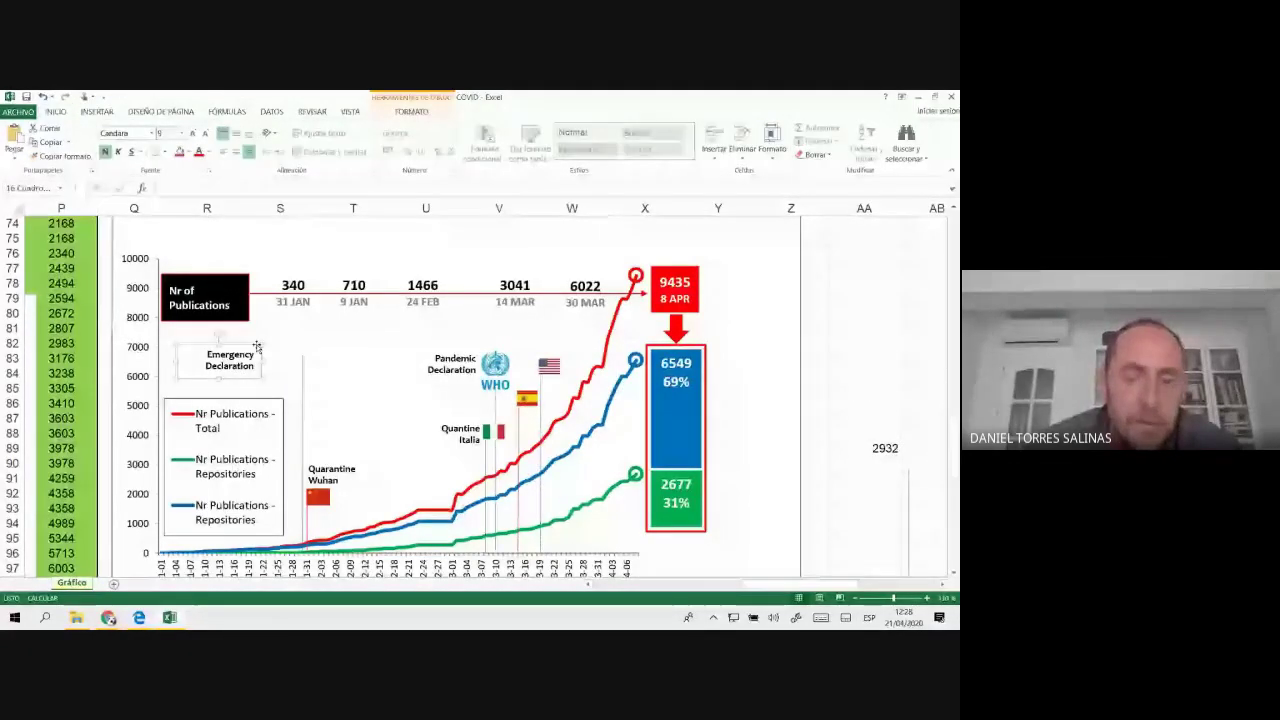
pyautogui.press('Delete')
pyautogui.click(303, 400)
pyautogui.press('Delete')
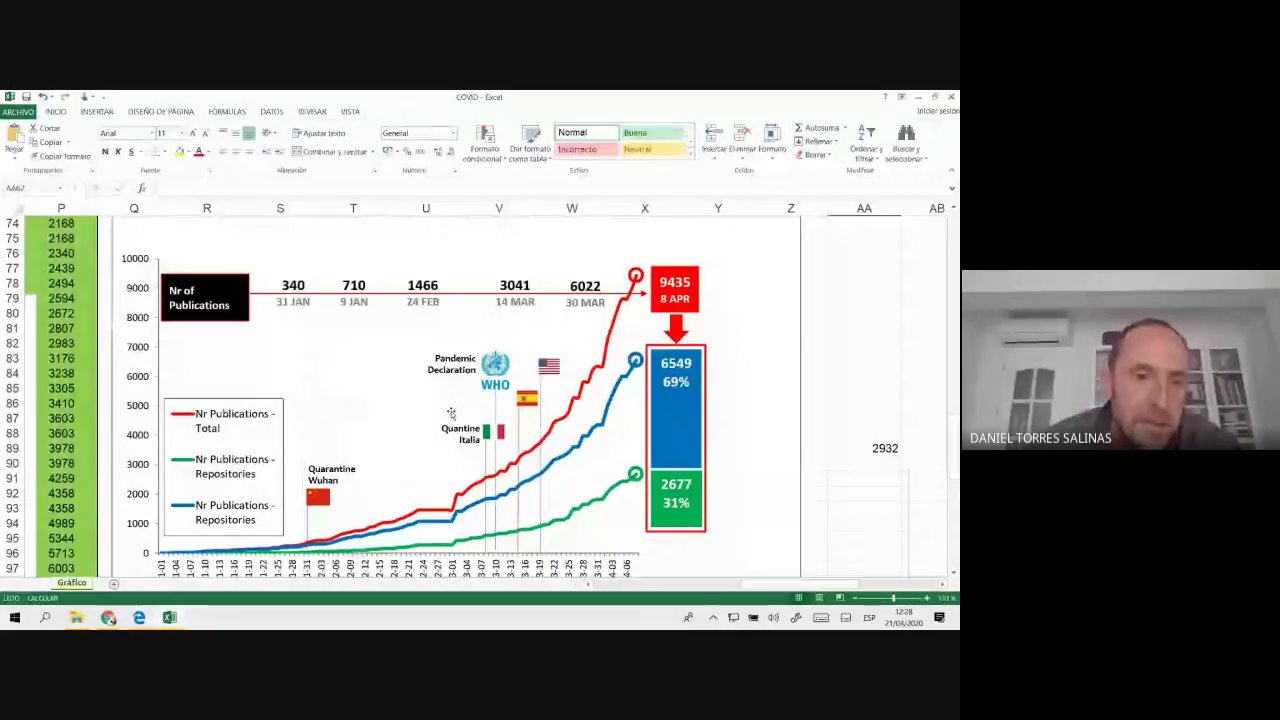
# - Delete the Chinese flag and the Quarantine Wuhan label
pyautogui.click(320, 495)
pyautogui.press('Delete')
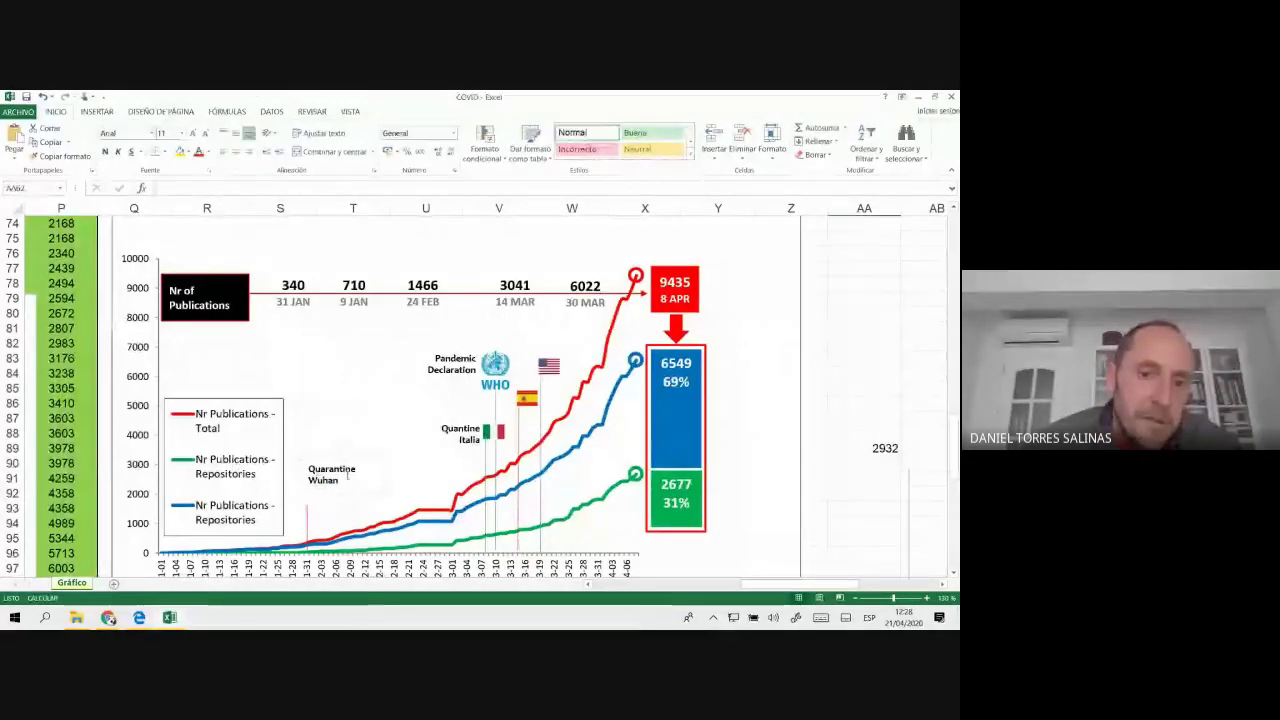
pyautogui.click(340, 476)
pyautogui.press('Delete')
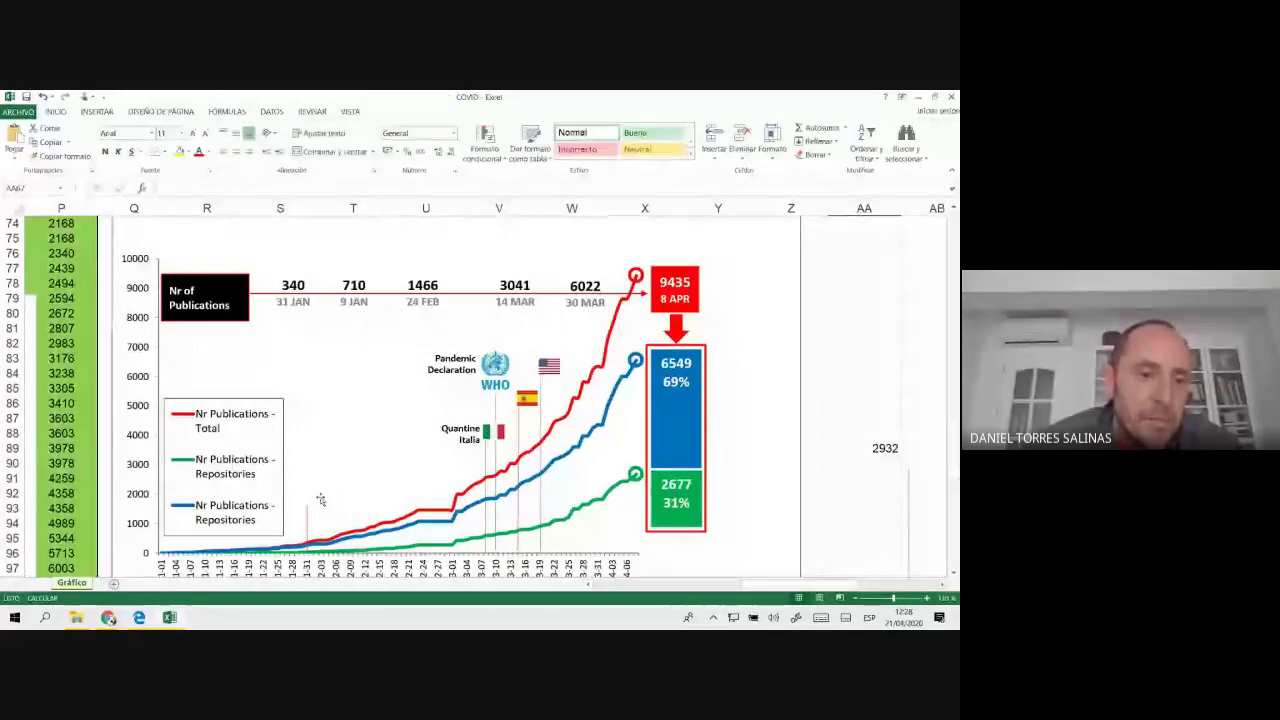
pyautogui.moveTo(108, 617)
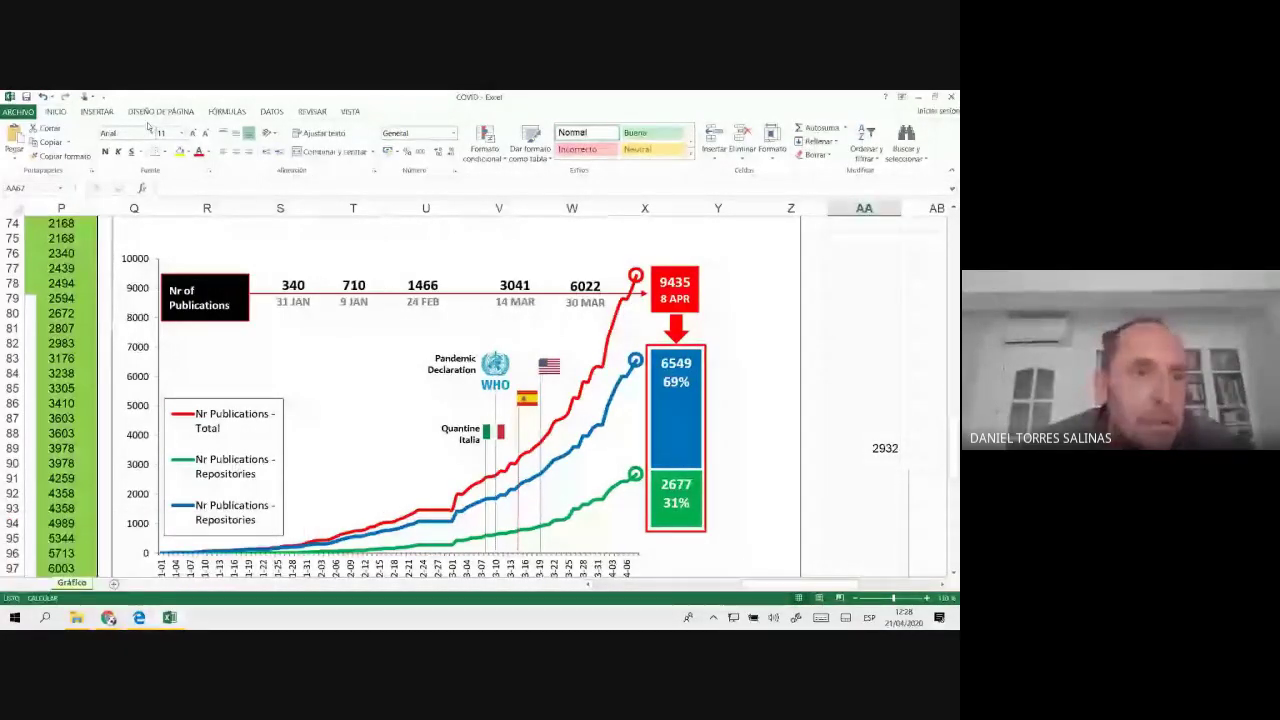
# - Draw a vertical line shape at 2-03 on the chart, then switch to Chrome
pyautogui.click(97, 111)
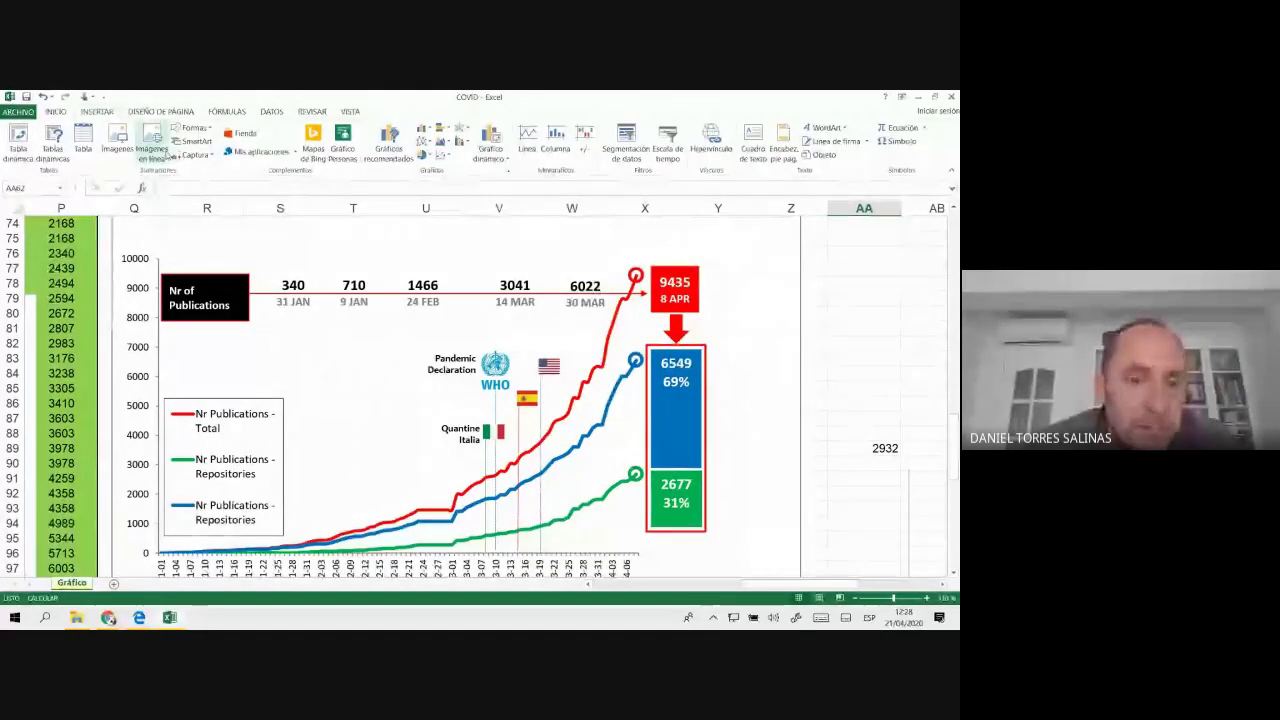
pyautogui.click(193, 129)
pyautogui.click(207, 155)
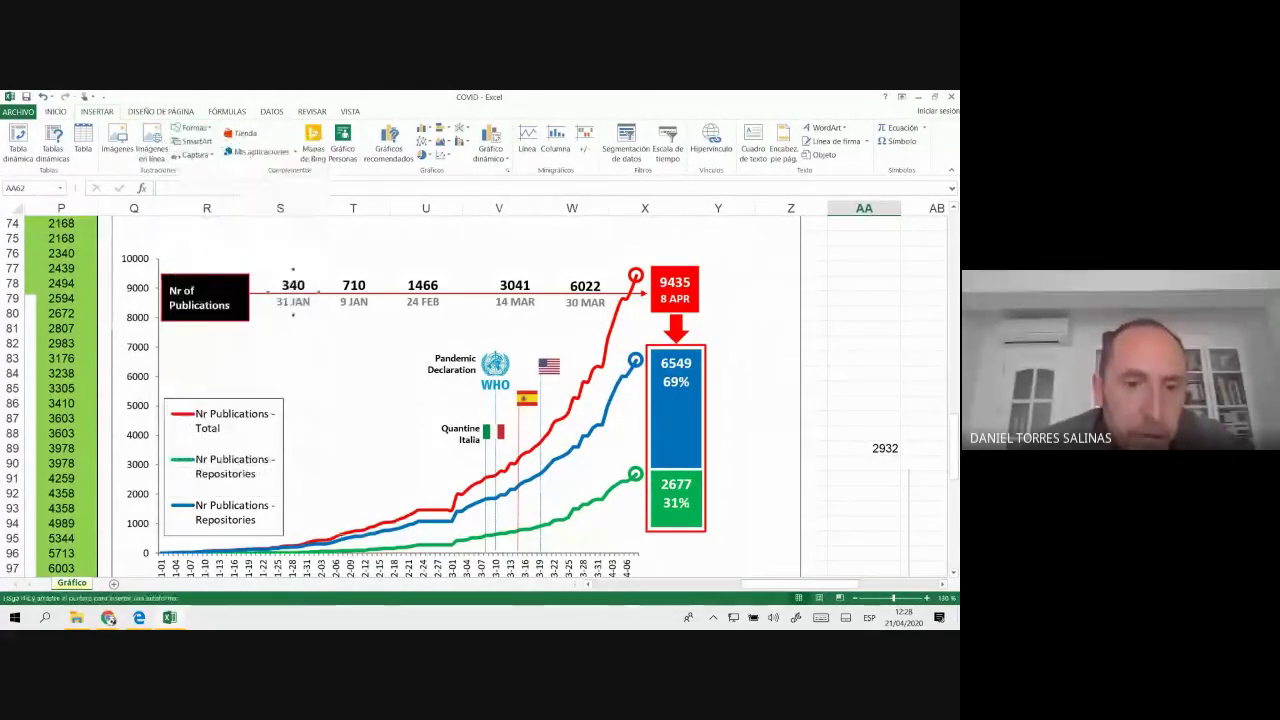
pyautogui.moveTo(322, 540); pyautogui.dragTo(322, 415)
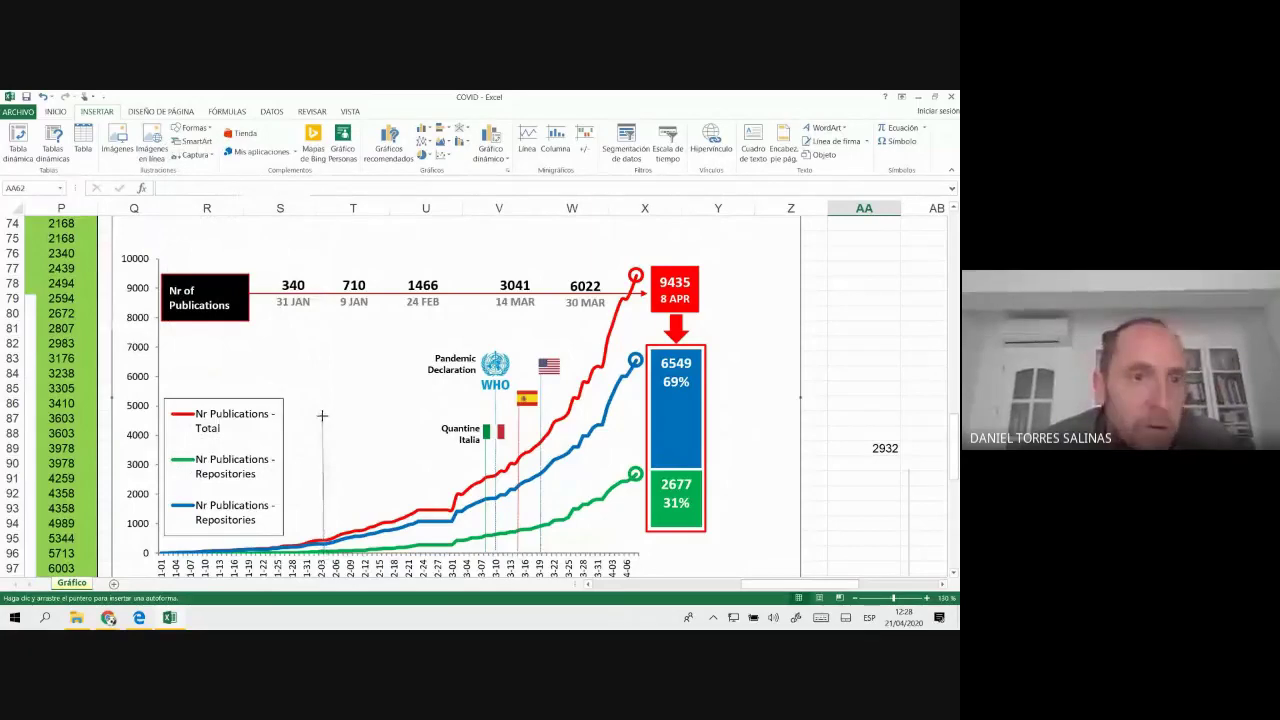
pyautogui.click(110, 618)
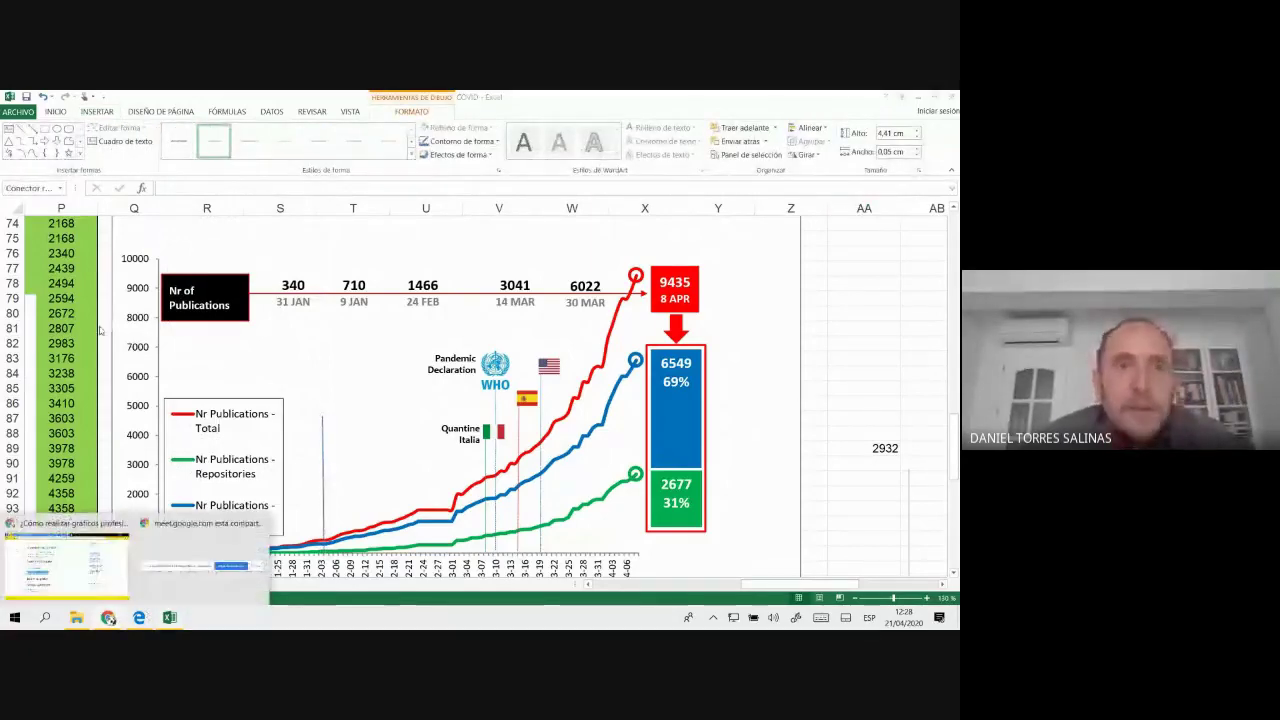
pyautogui.click(110, 524)
# - Search Google for 'flap japon' in a new tab and show image results
pyautogui.click(503, 100)
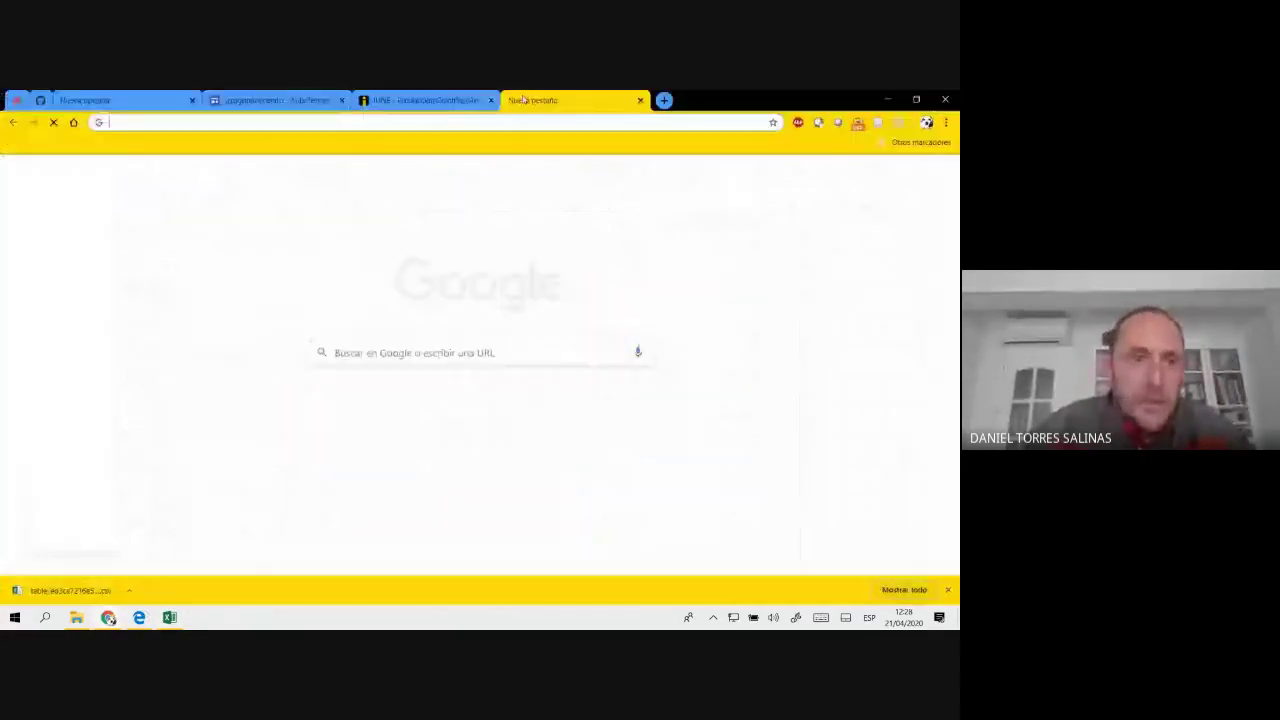
pyautogui.write('flap')
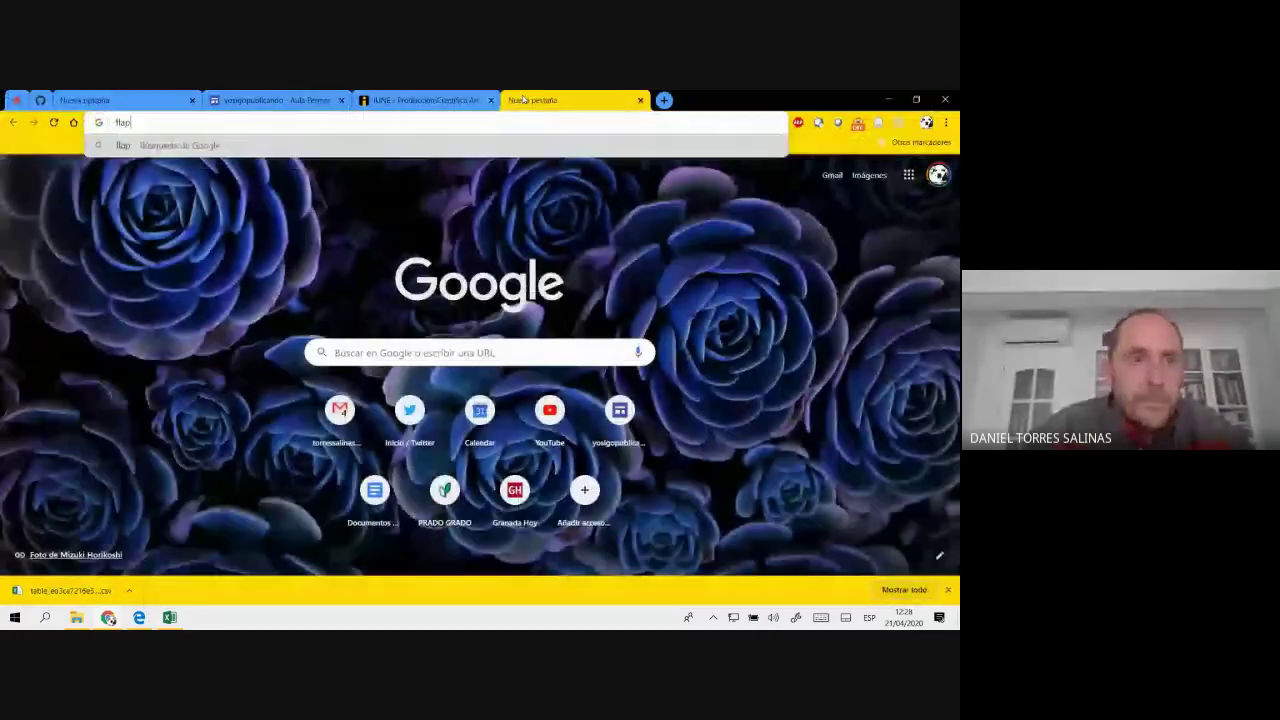
pyautogui.write(' japon')
pyautogui.press('Return')
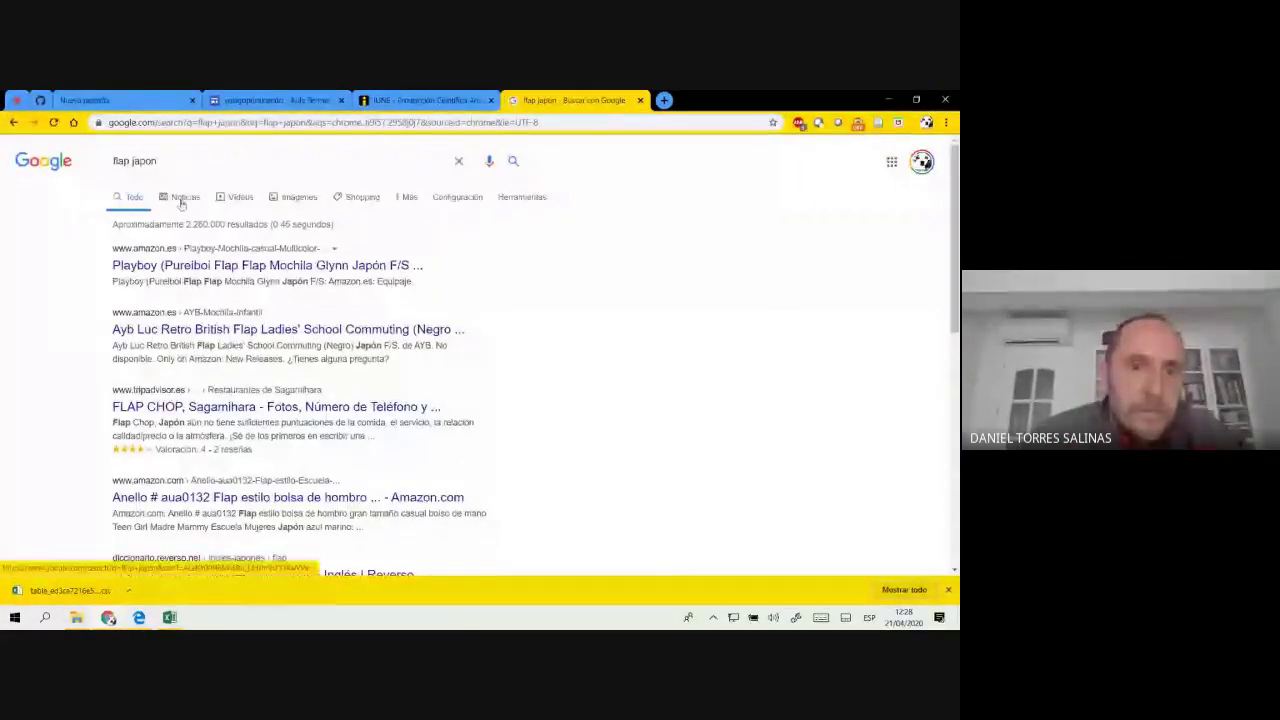
pyautogui.click(297, 203)
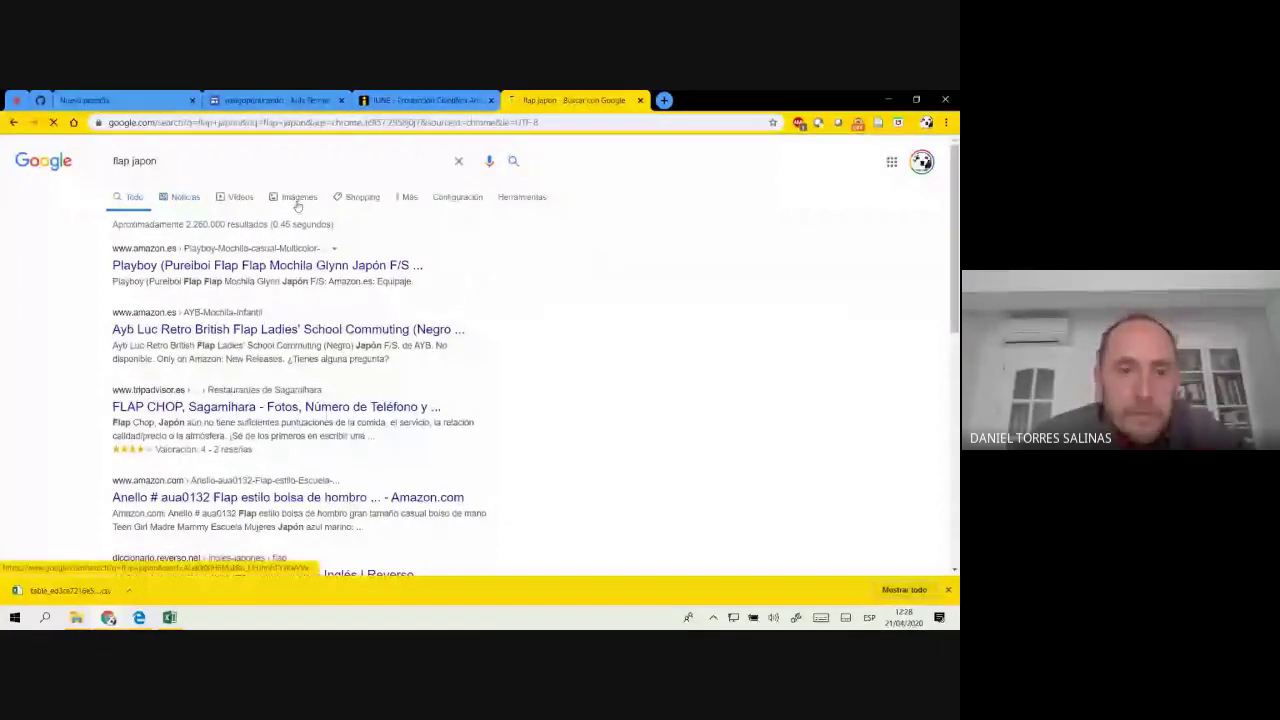
pyautogui.scroll(-2, 597, 278)
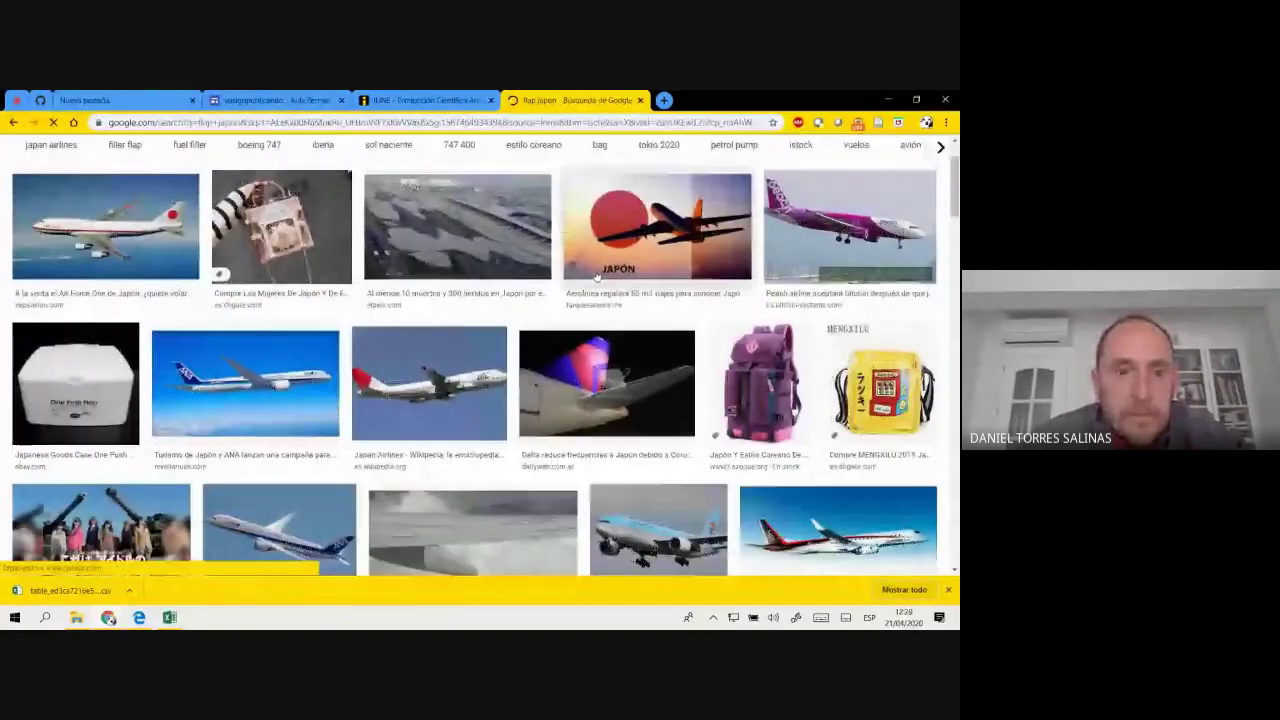
pyautogui.scroll(1, 597, 278)
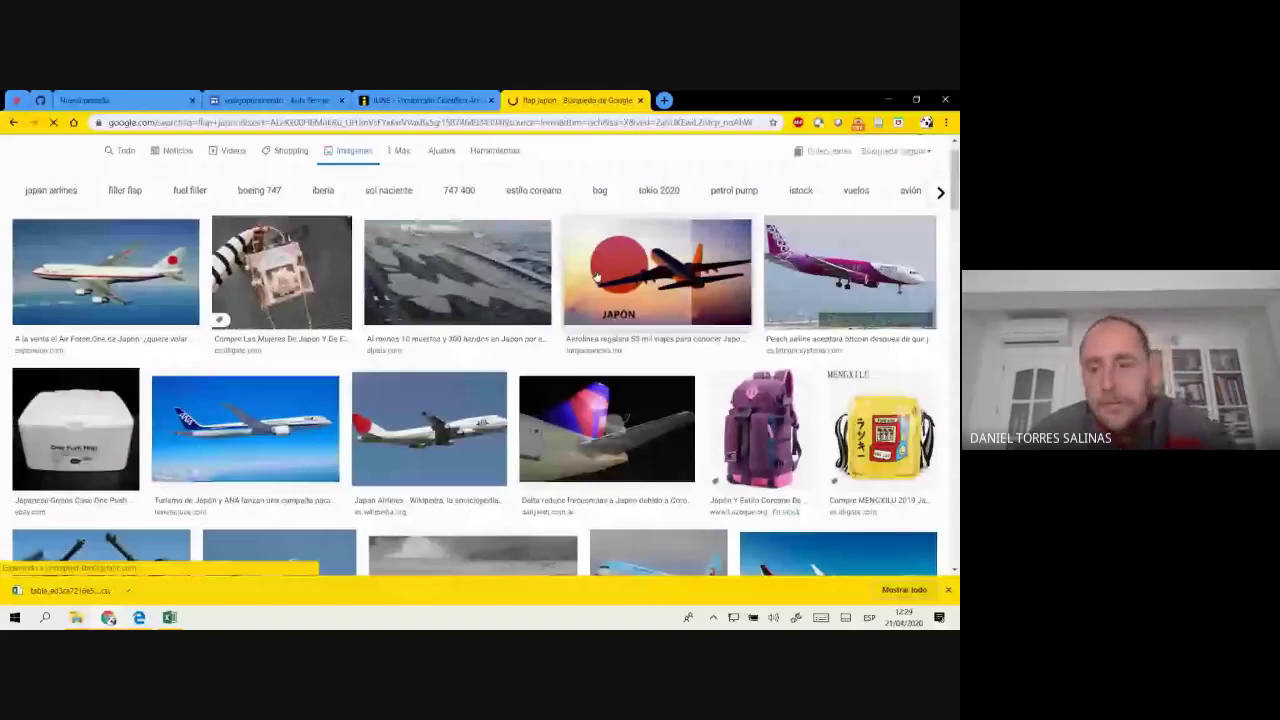
pyautogui.scroll(-5, 335, 218)
pyautogui.scroll(10, 335, 218)
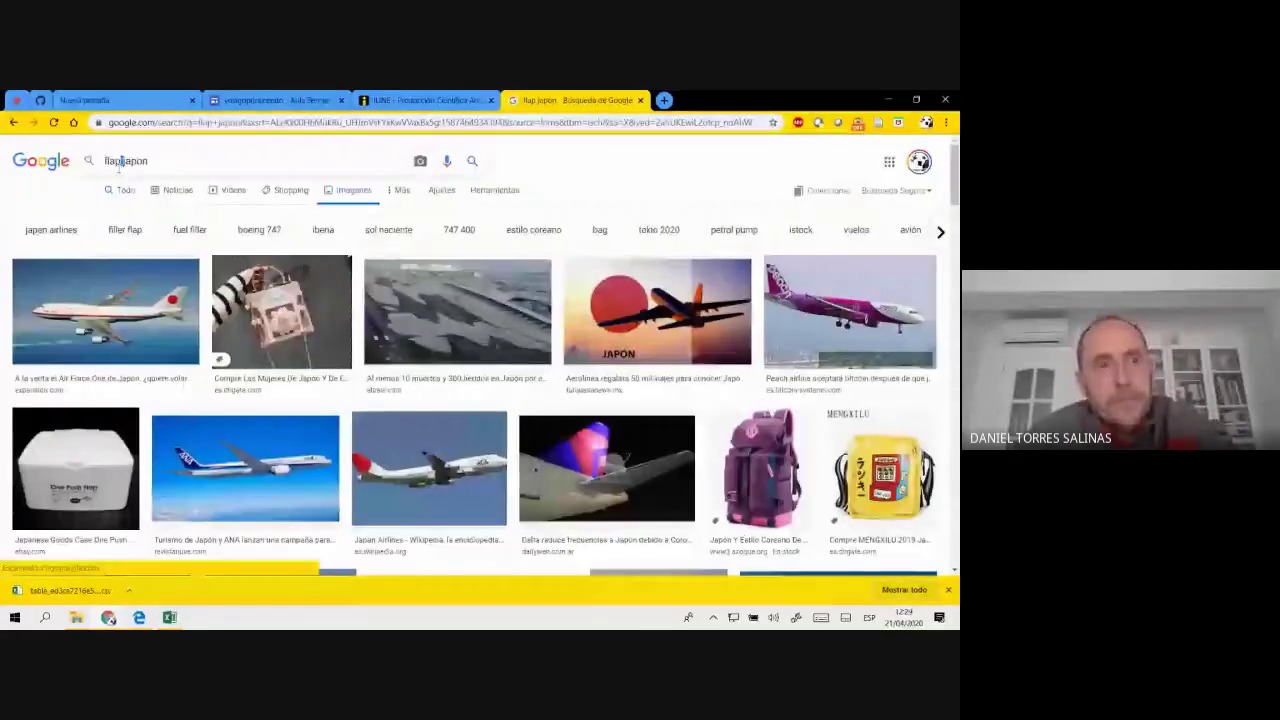
# - Refine the image search to 'flap japan', then search Windows for 'recortes'
pyautogui.doubleClick(115, 161)
pyautogui.press('BackSpace')
pyautogui.press('Return')
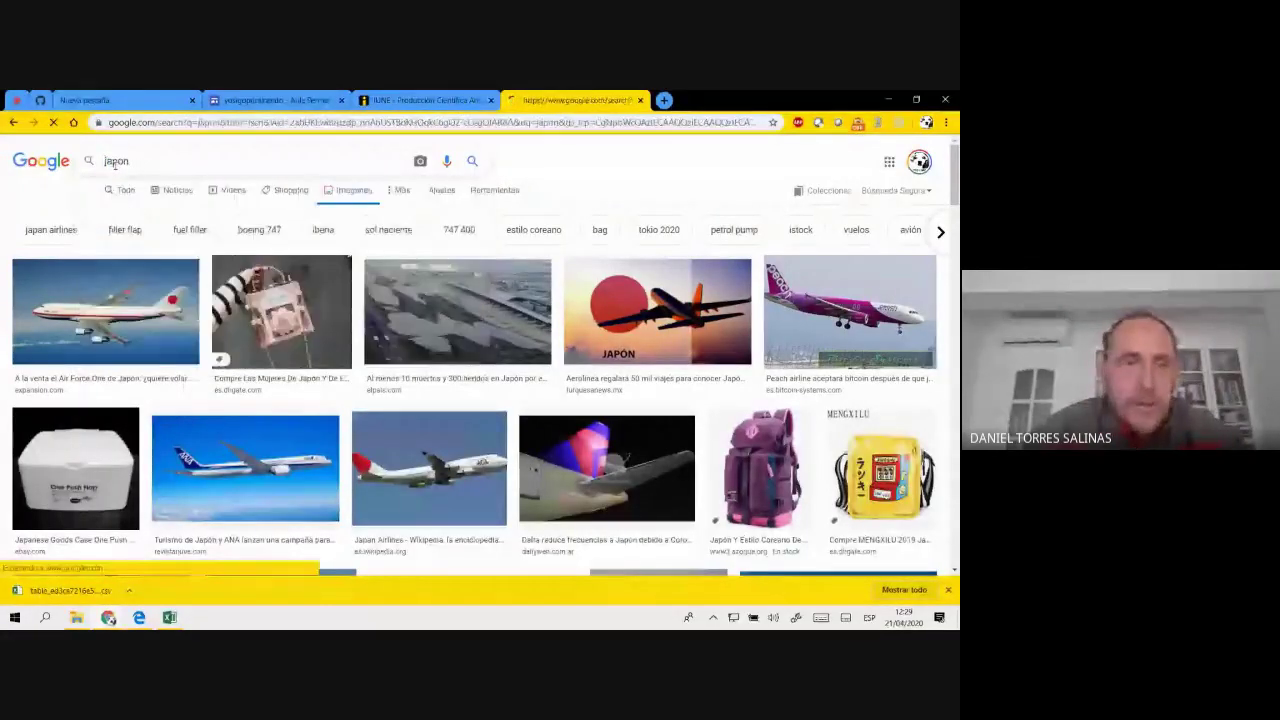
pyautogui.click(156, 159)
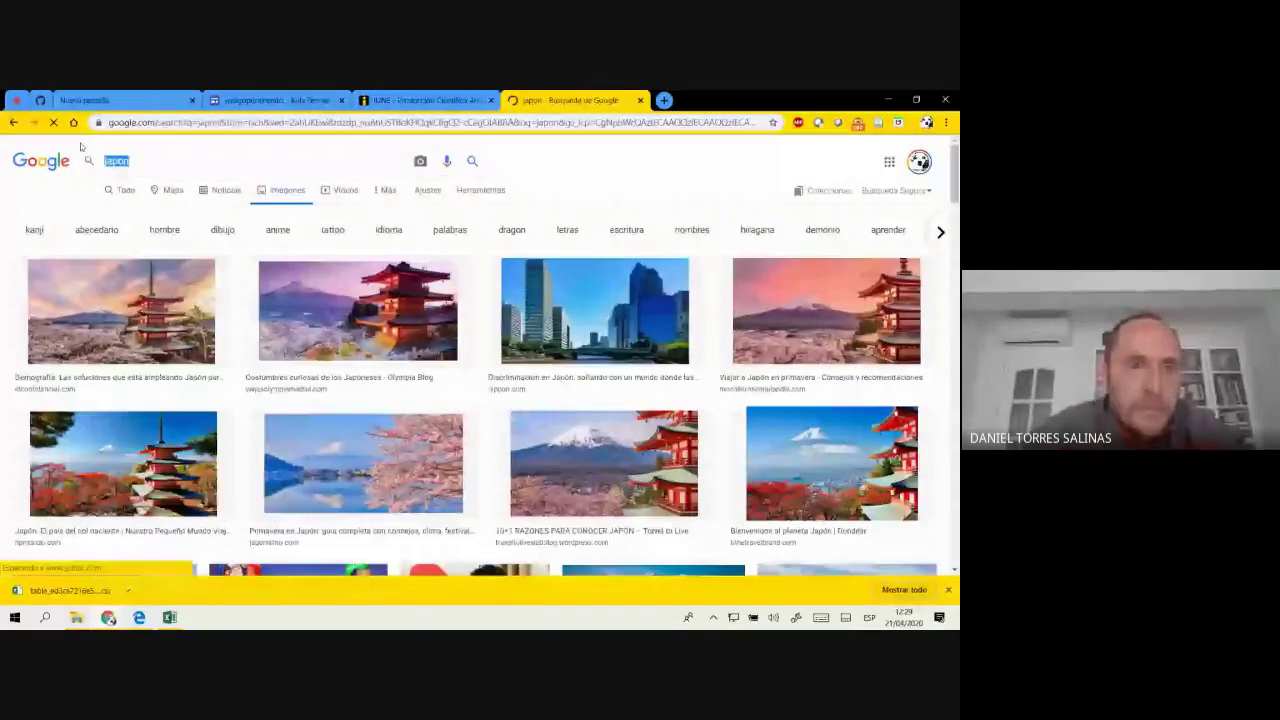
pyautogui.write('flap japan')
pyautogui.press('Return')
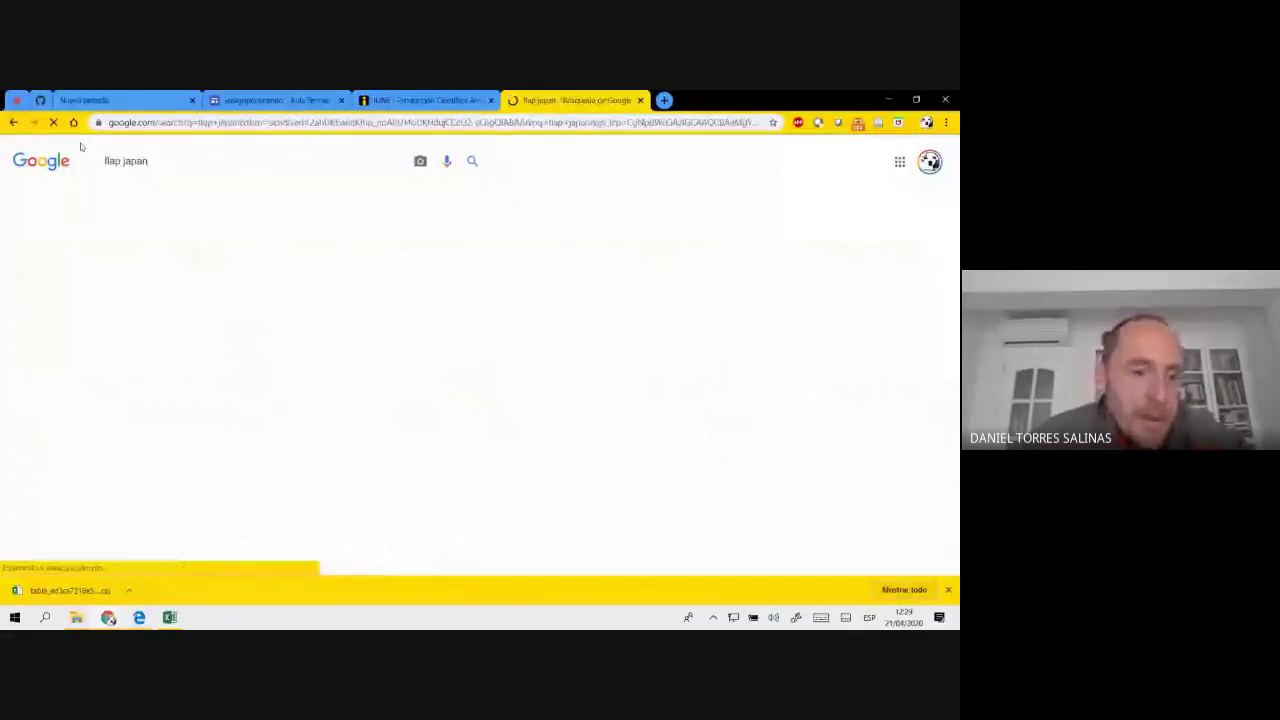
pyautogui.click(50, 618)
pyautogui.write('recortes')
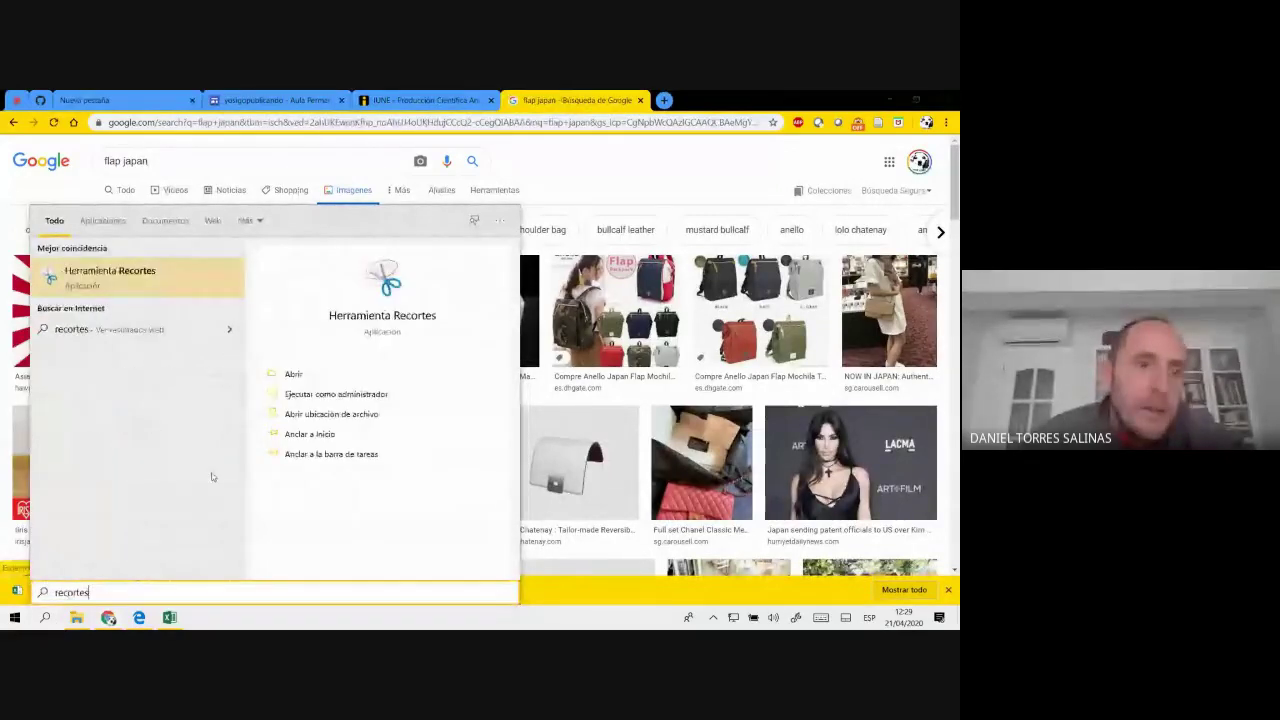
# - Snip the Rising Sun flag image with Snipping Tool and return to Excel
pyautogui.press('Return')
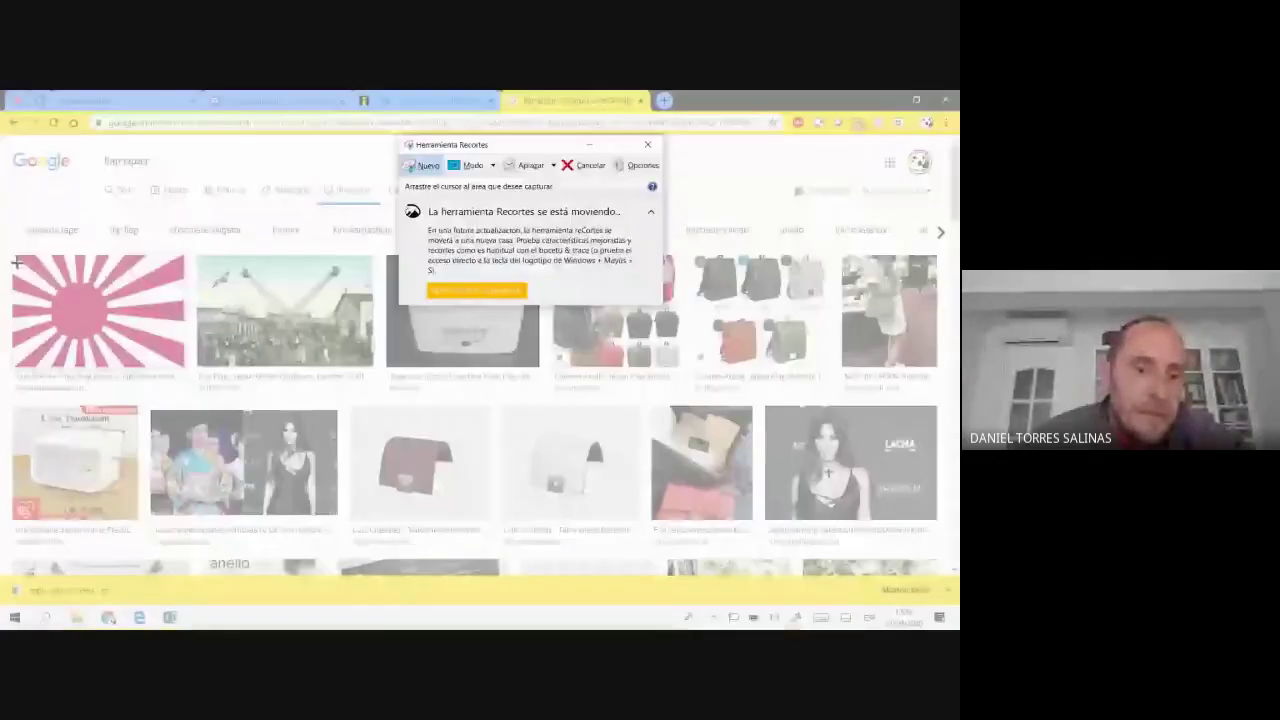
pyautogui.click(420, 163)
pyautogui.moveTo(124, 332); pyautogui.dragTo(178, 368)
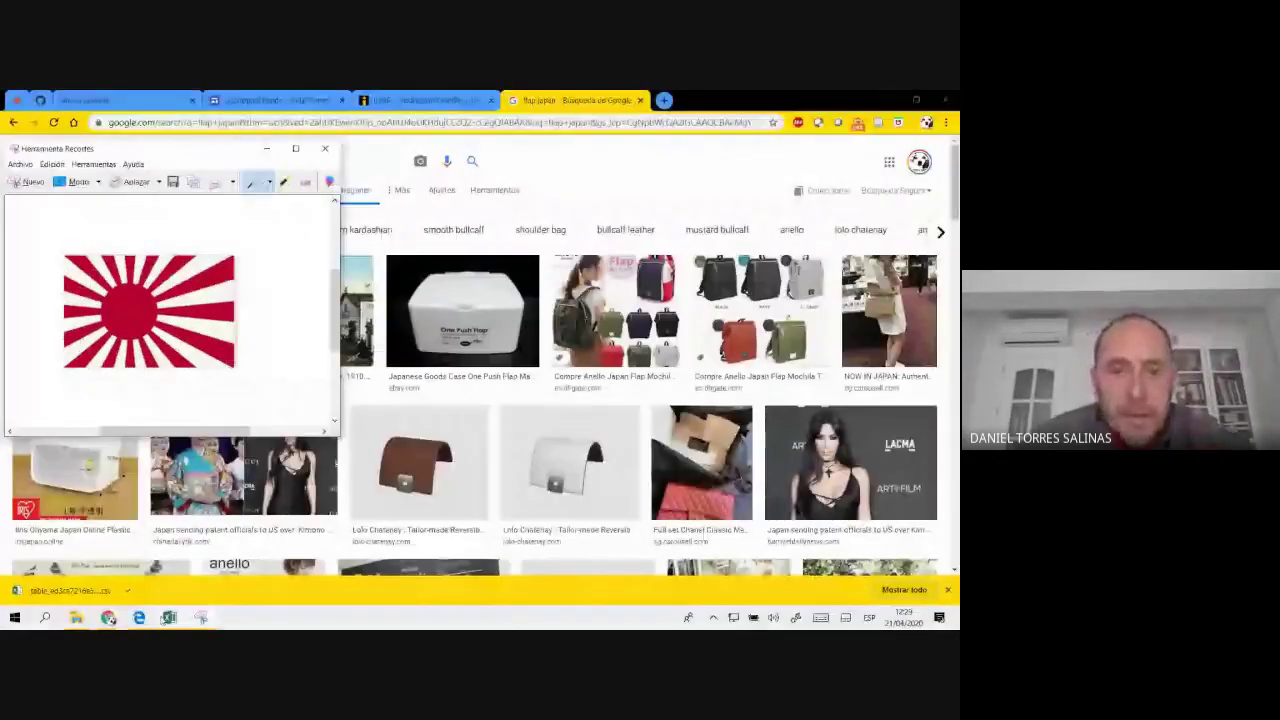
pyautogui.hotkey('alt', 'Tab')
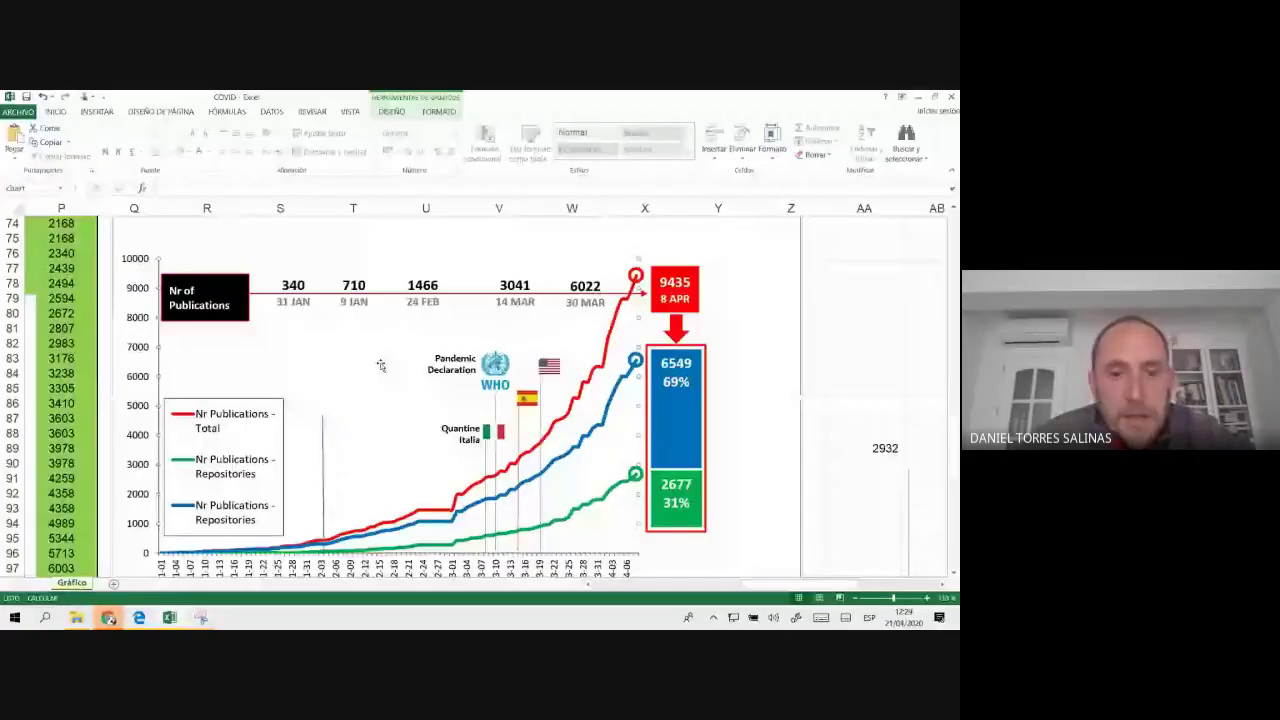
# - Paste the flag snip and shrink it onto the 2-03 marker line
pyautogui.hotkey('ctrl', 'v')
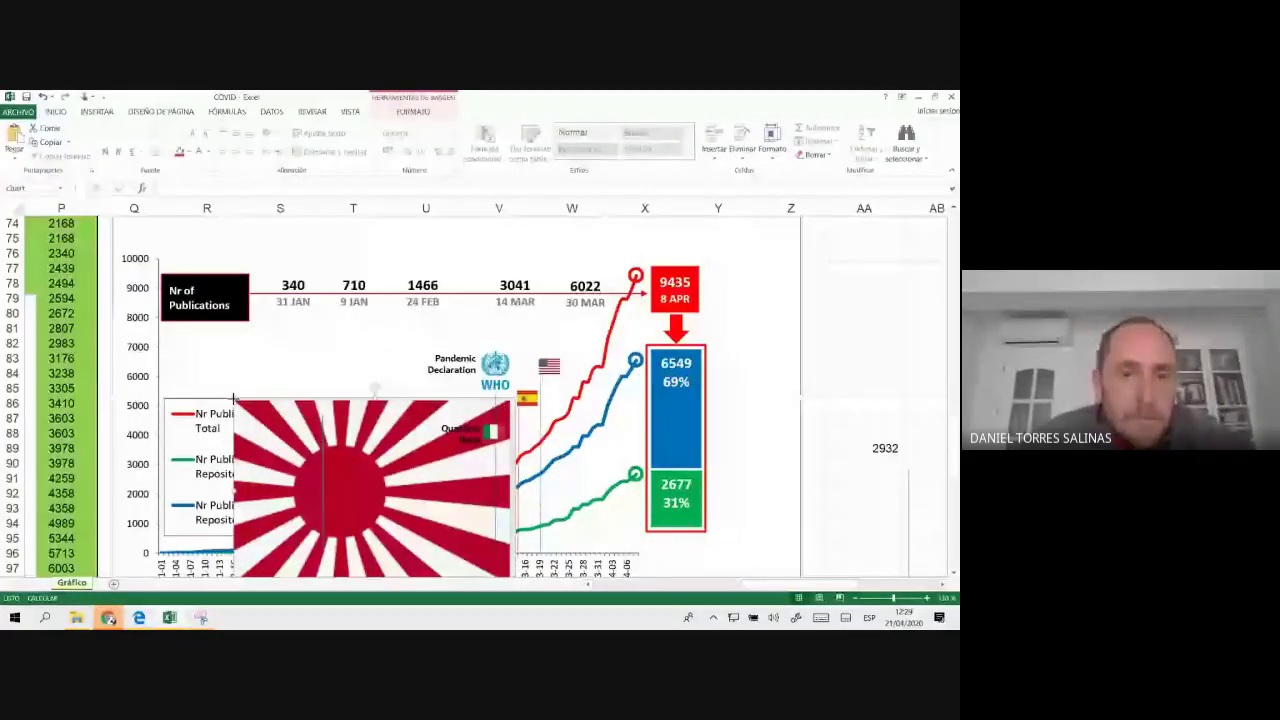
pyautogui.moveTo(233, 398)
pyautogui.mouseDown()
pyautogui.moveTo(223, 337)
pyautogui.moveTo(325, 405)
pyautogui.moveTo(322, 390)
pyautogui.mouseUp()
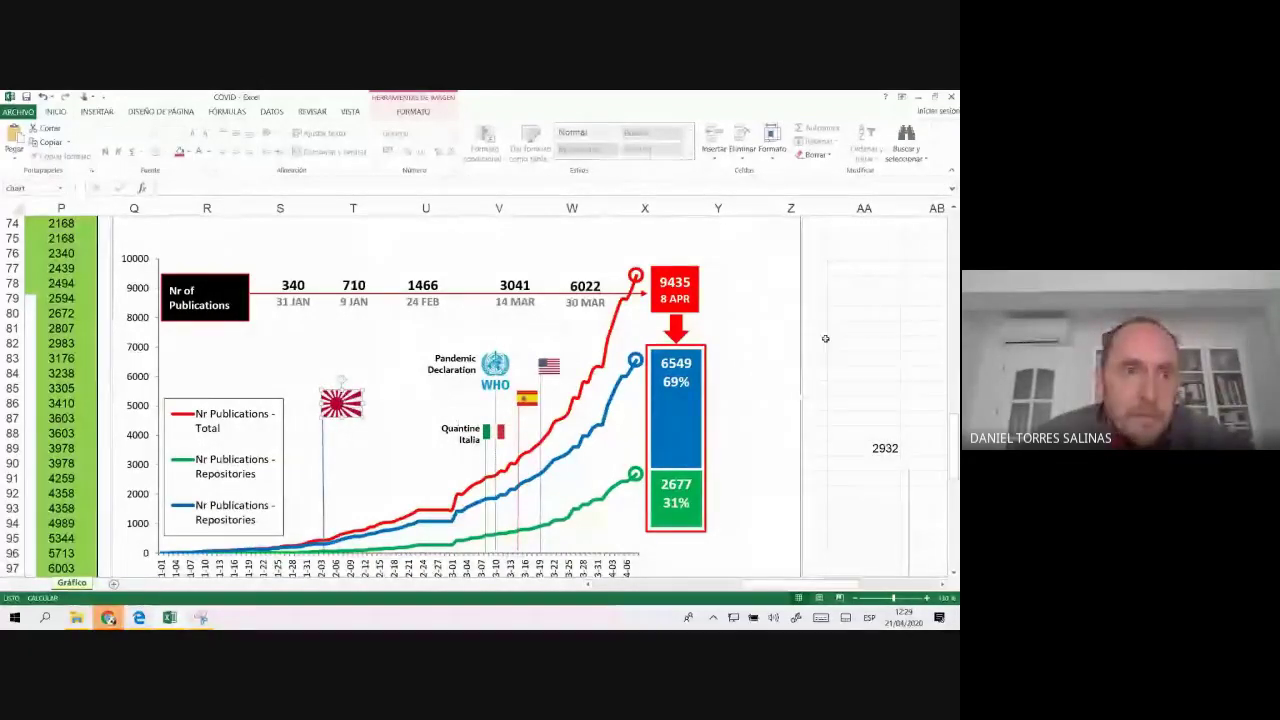
pyautogui.click(880, 328)
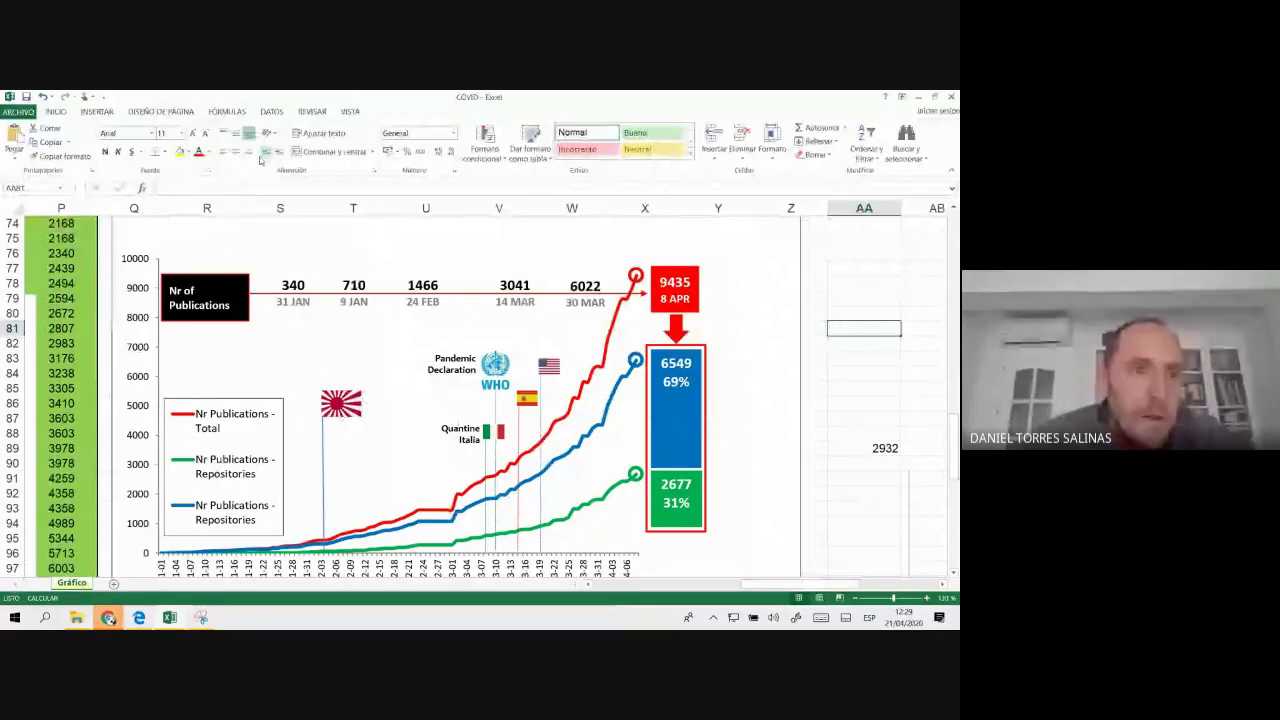
pyautogui.scroll(-1, 216, 134)
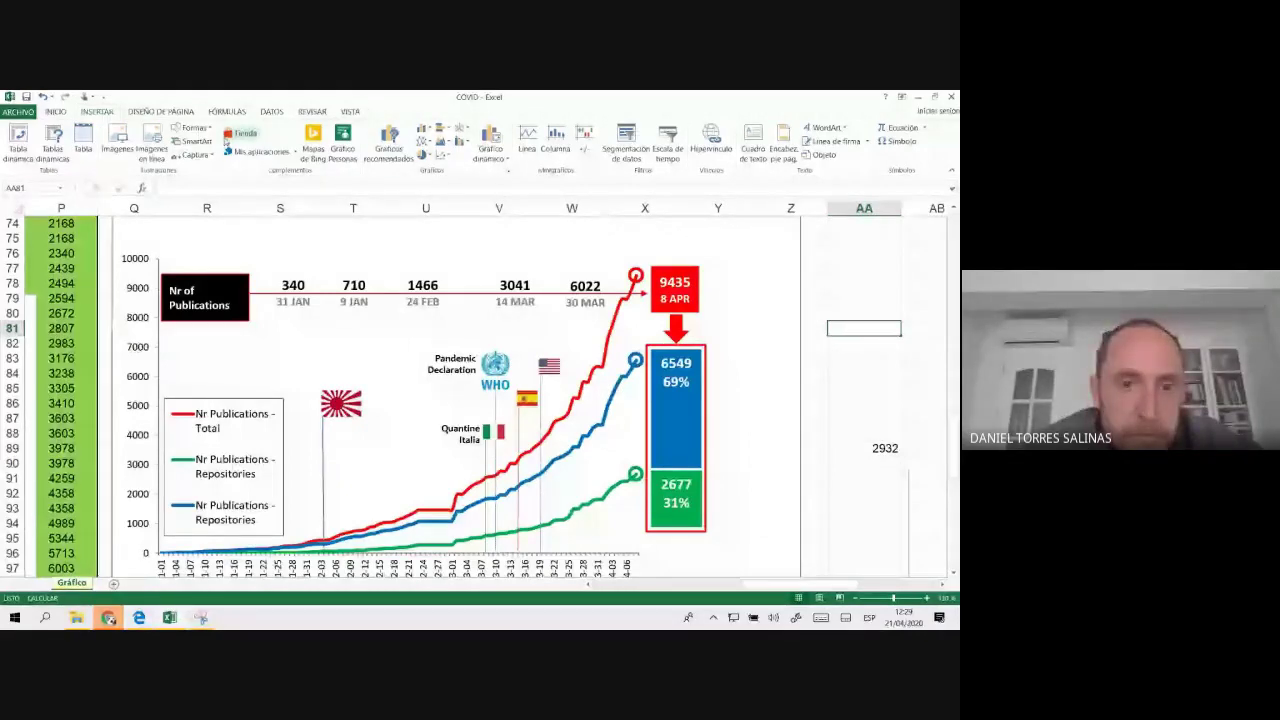
# - Add a 'Japon' text box on the chart, placed just above the Japanese flag
pyautogui.click(753, 143)
pyautogui.moveTo(306, 357); pyautogui.dragTo(357, 374)
pyautogui.write('Ja')
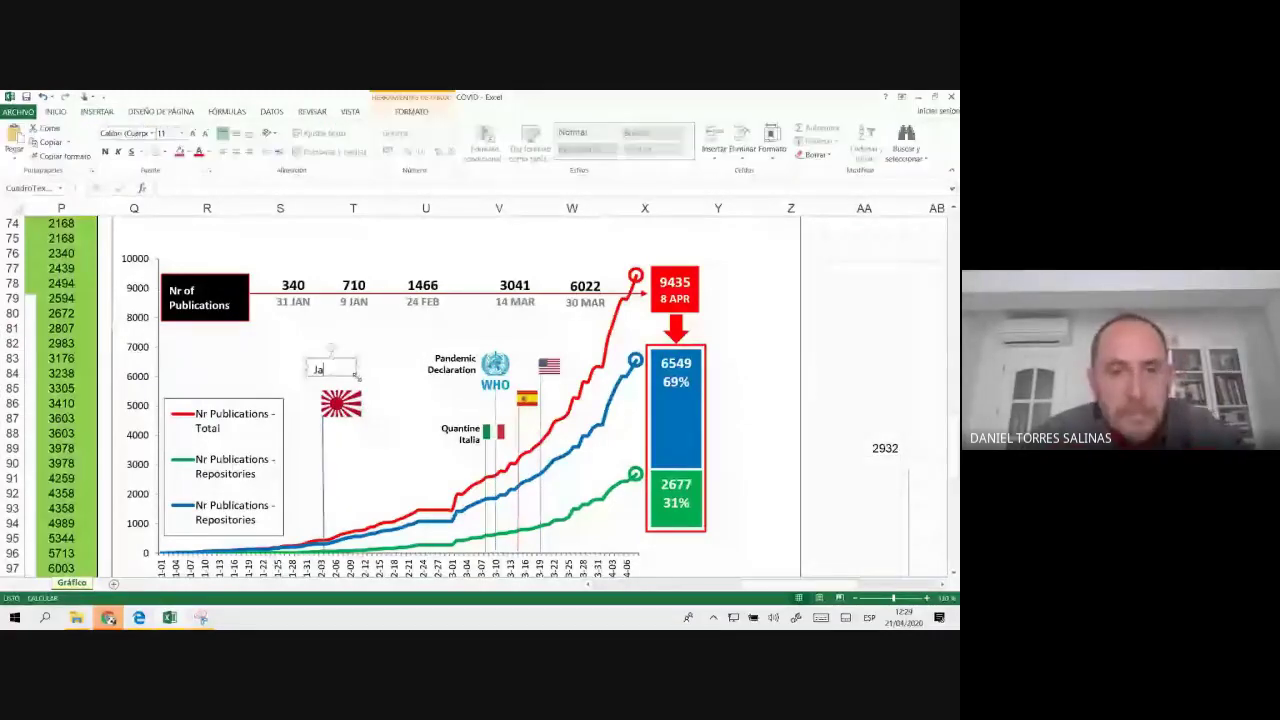
pyautogui.write('pon')
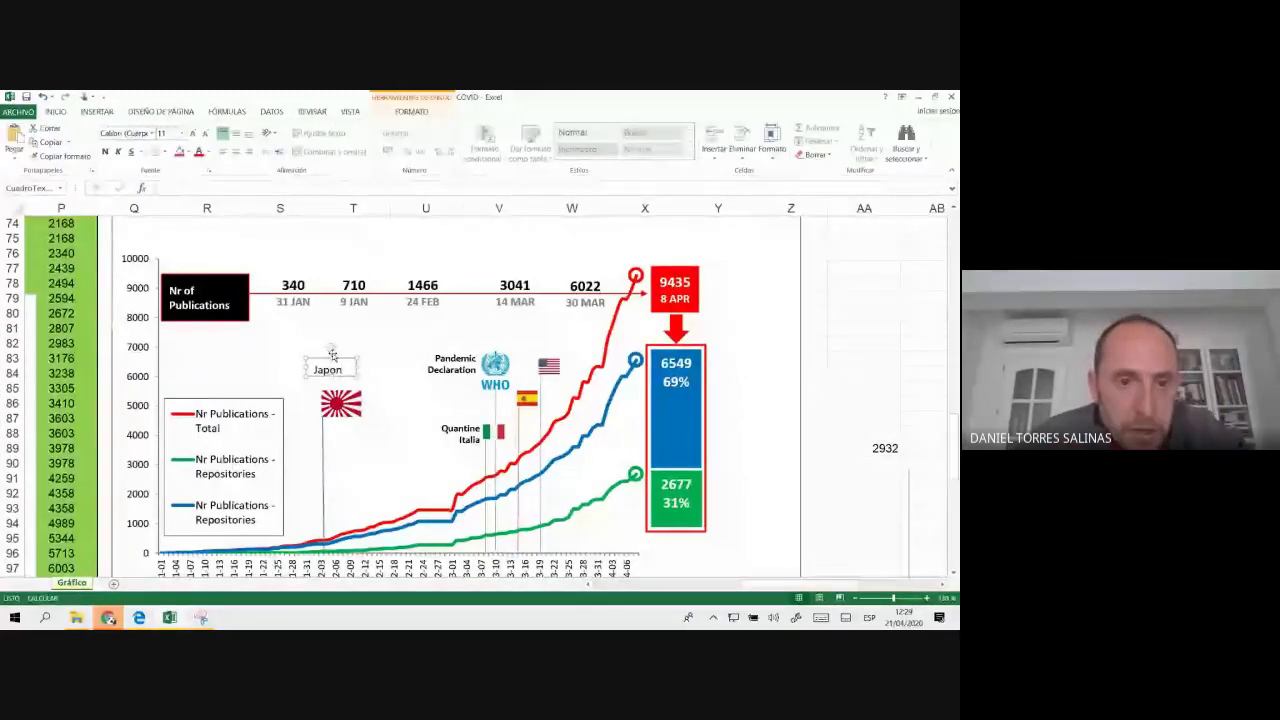
pyautogui.moveTo(337, 355); pyautogui.dragTo(352, 371)
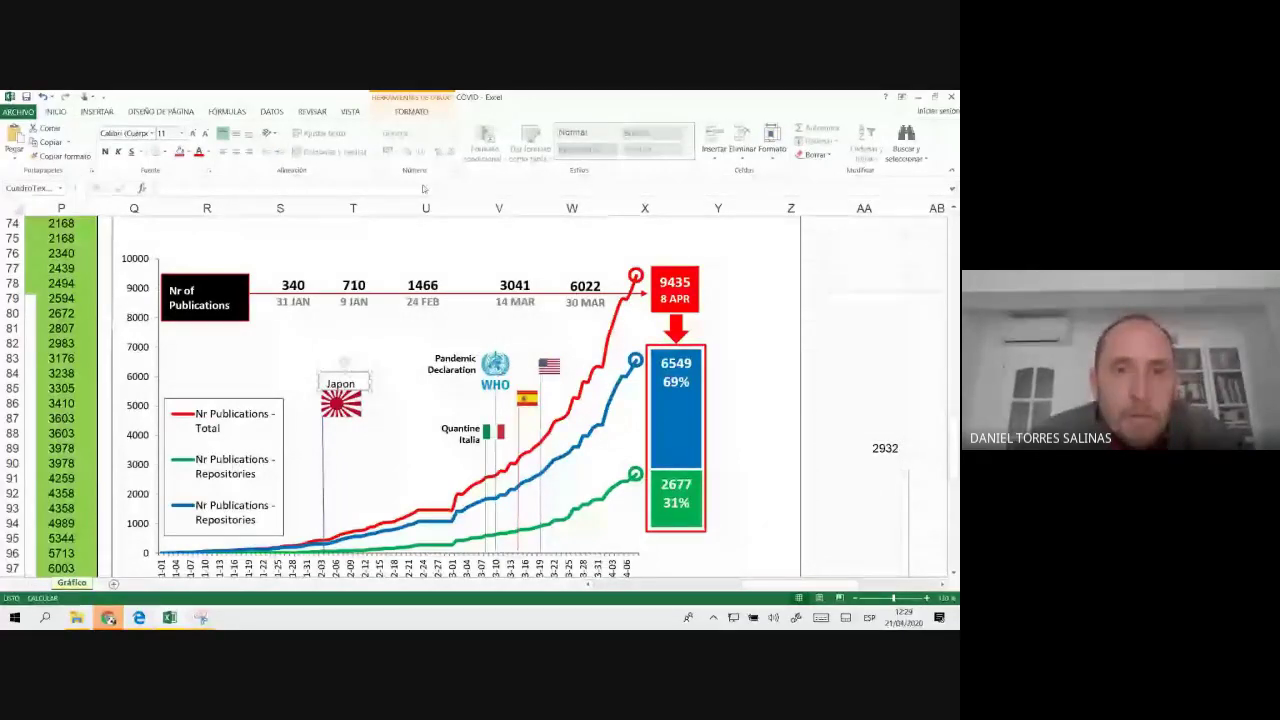
# - Set the Japon label's shape outline to Sin contorno
pyautogui.click(411, 111)
pyautogui.click(445, 128)
pyautogui.click(460, 141)
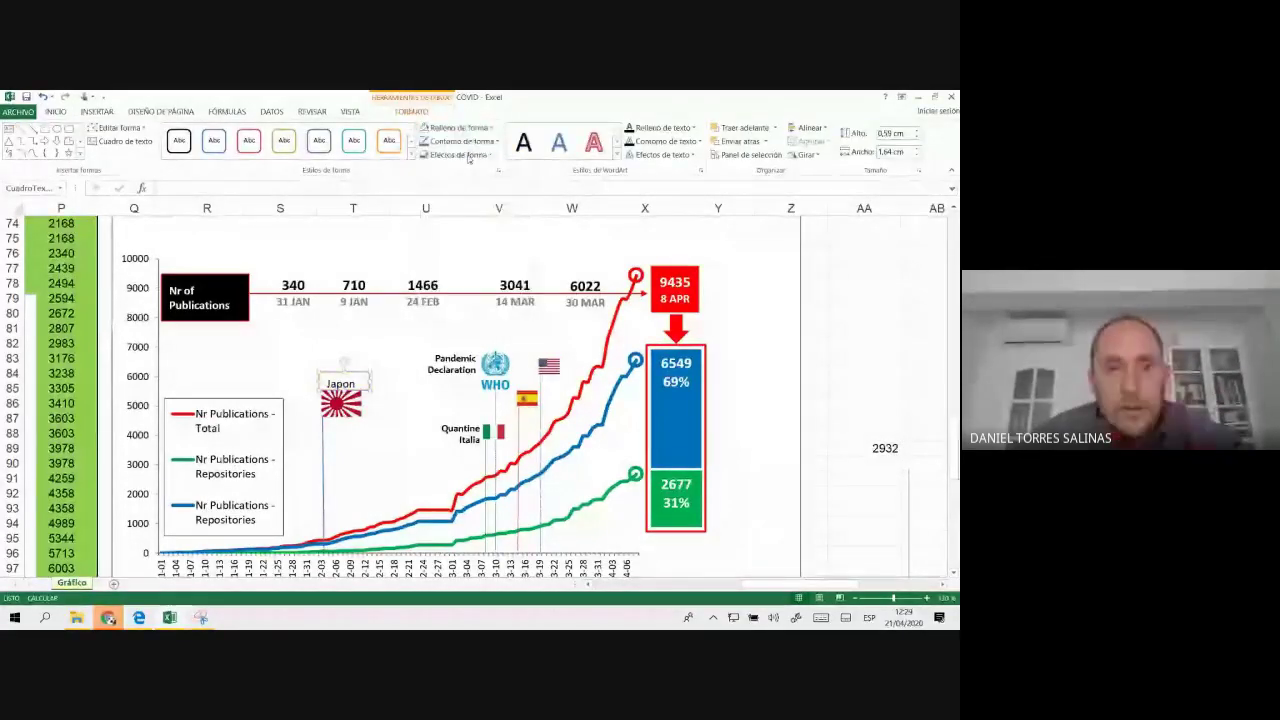
pyautogui.click(460, 141)
pyautogui.click(458, 262)
pyautogui.click(748, 346)
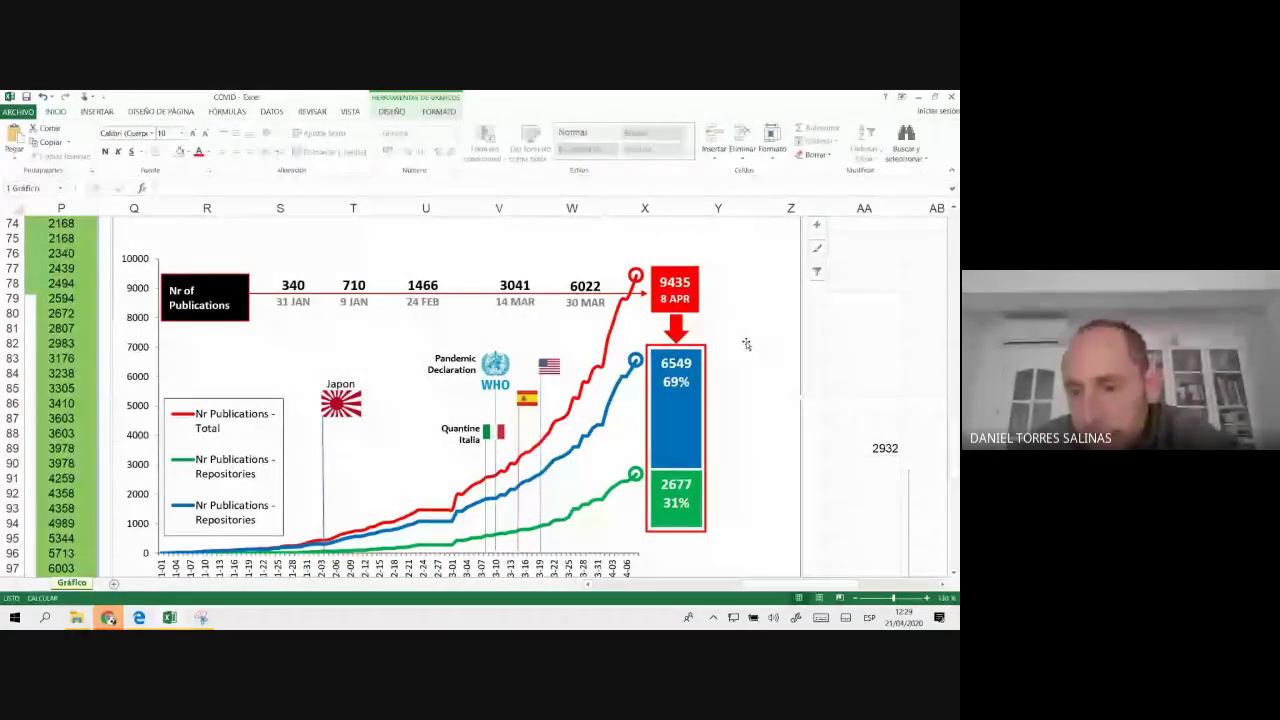
# - Delete the 6549 69% and 2677 31% boxes beside the chart
pyautogui.click(705, 358)
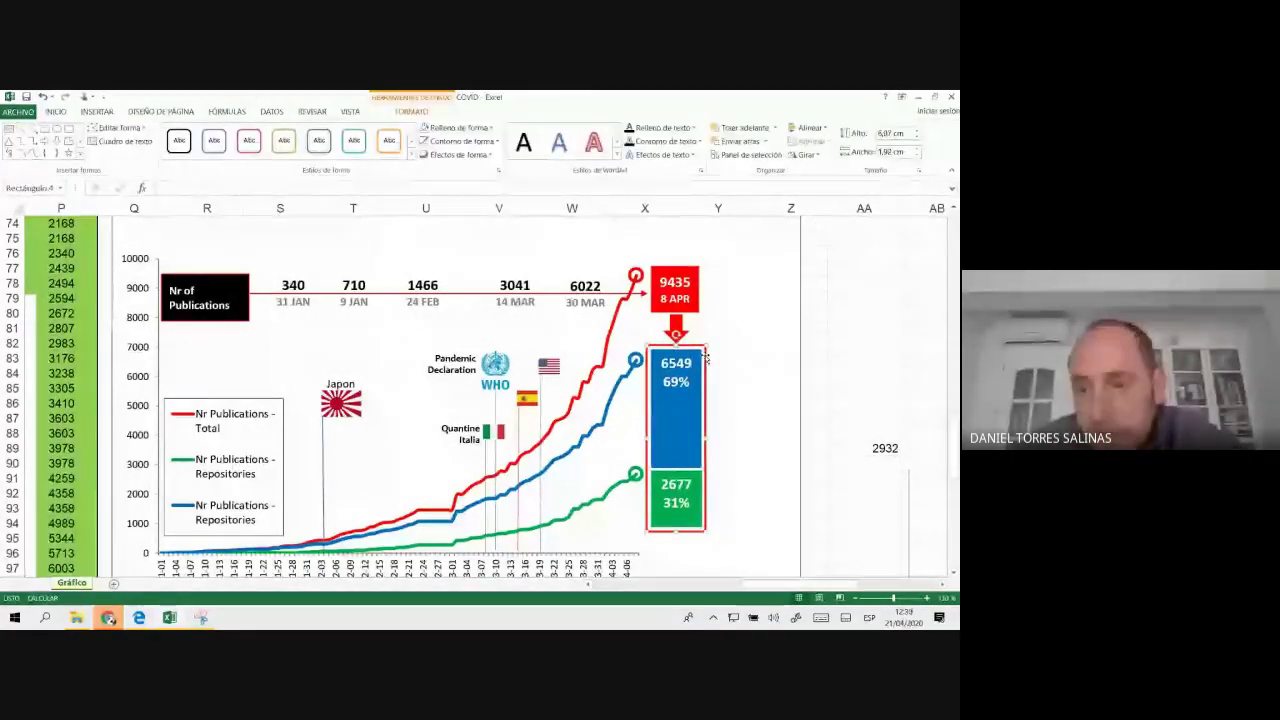
pyautogui.click(698, 350)
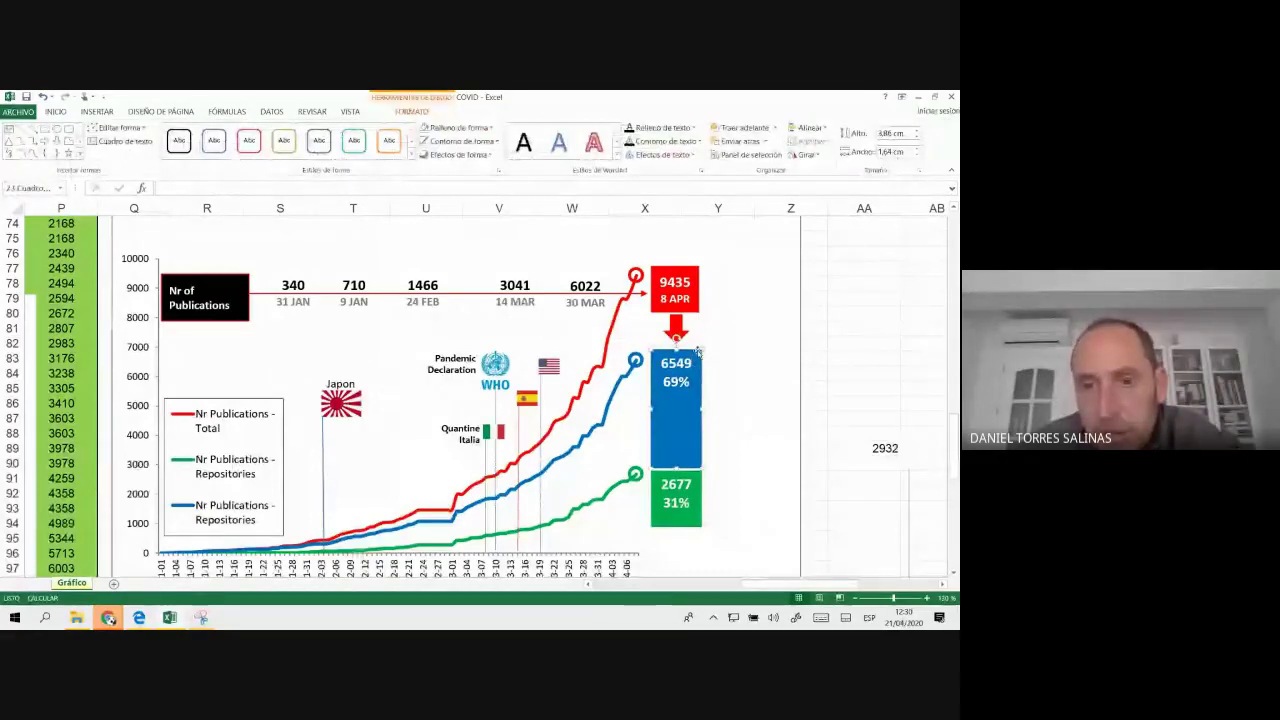
pyautogui.press('Delete')
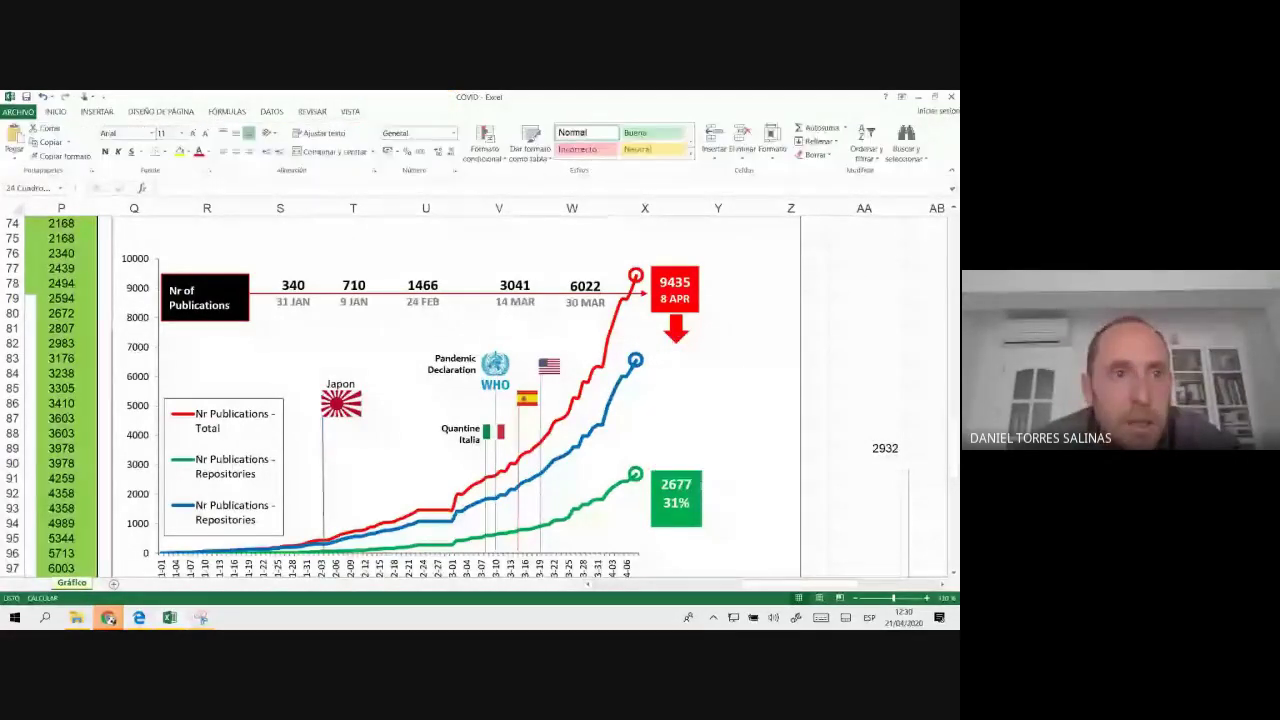
pyautogui.press('Delete')
pyautogui.click(675, 290)
pyautogui.click(855, 378)
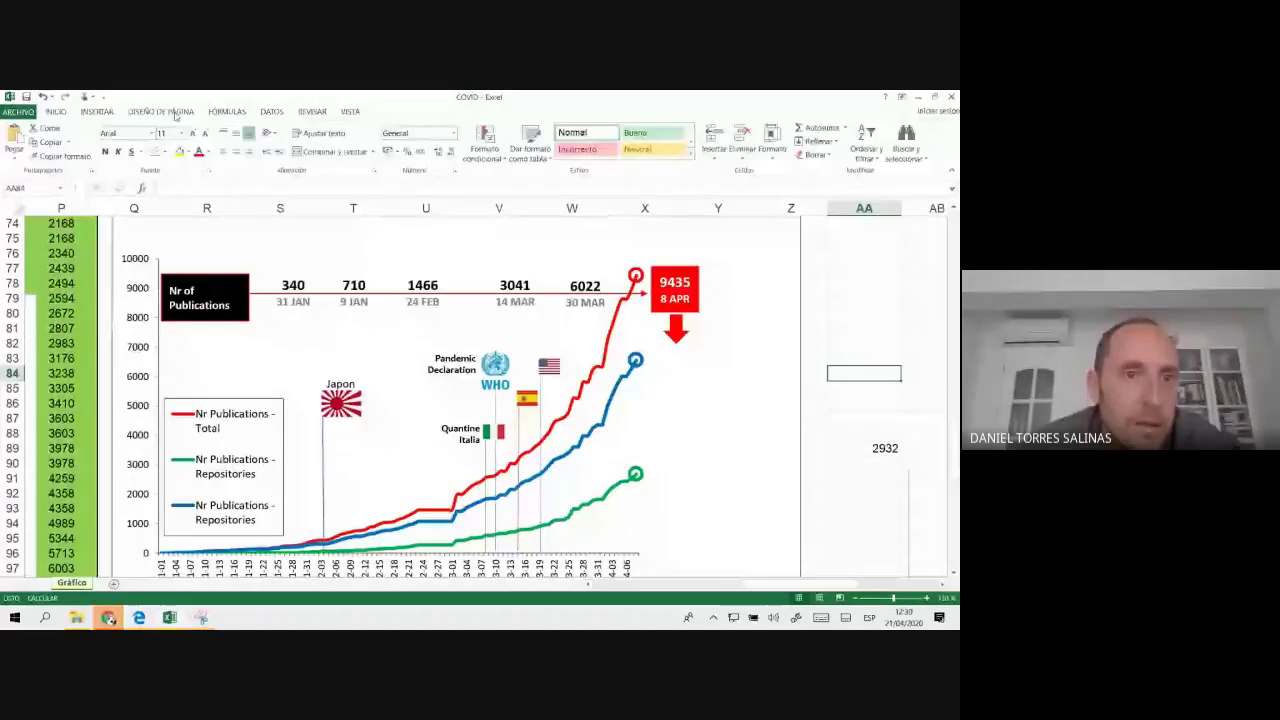
# - Draw a tall light-blue rectangle under the 9435 arrow
pyautogui.click(97, 111)
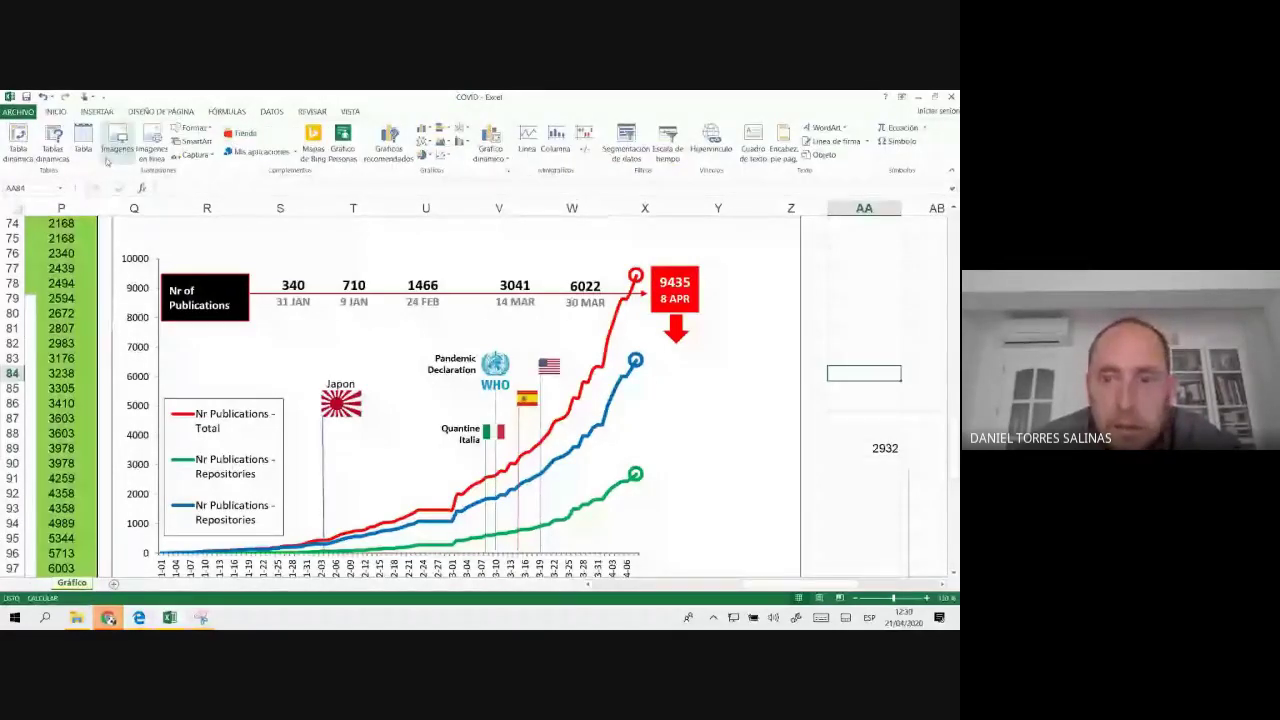
pyautogui.click(193, 127)
pyautogui.click(210, 167)
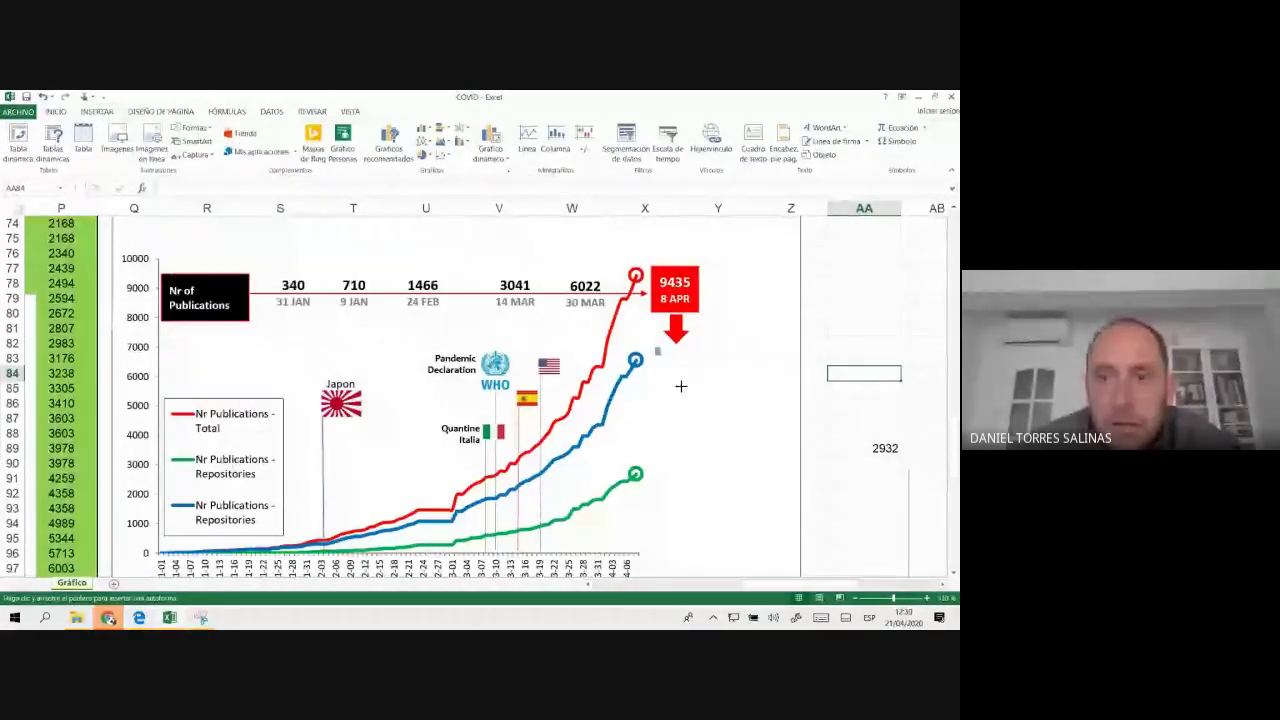
pyautogui.moveTo(655, 347); pyautogui.dragTo(703, 466)
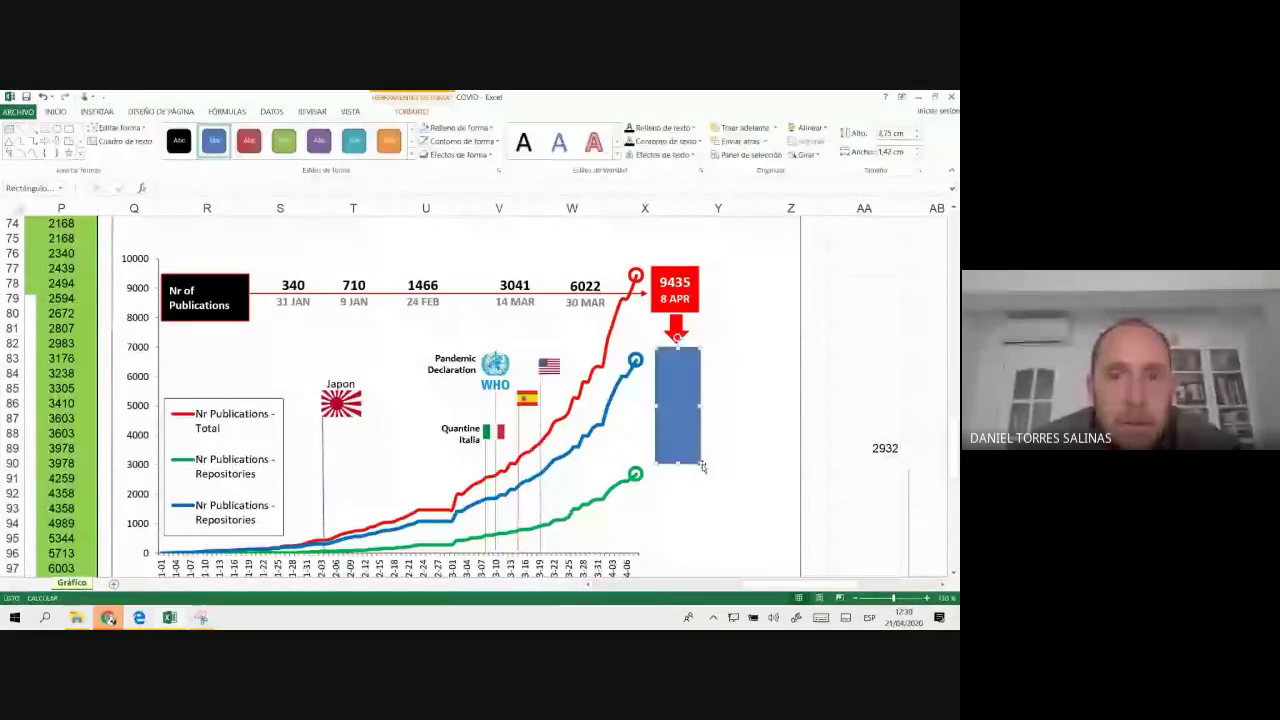
pyautogui.click(455, 128)
pyautogui.click(486, 229)
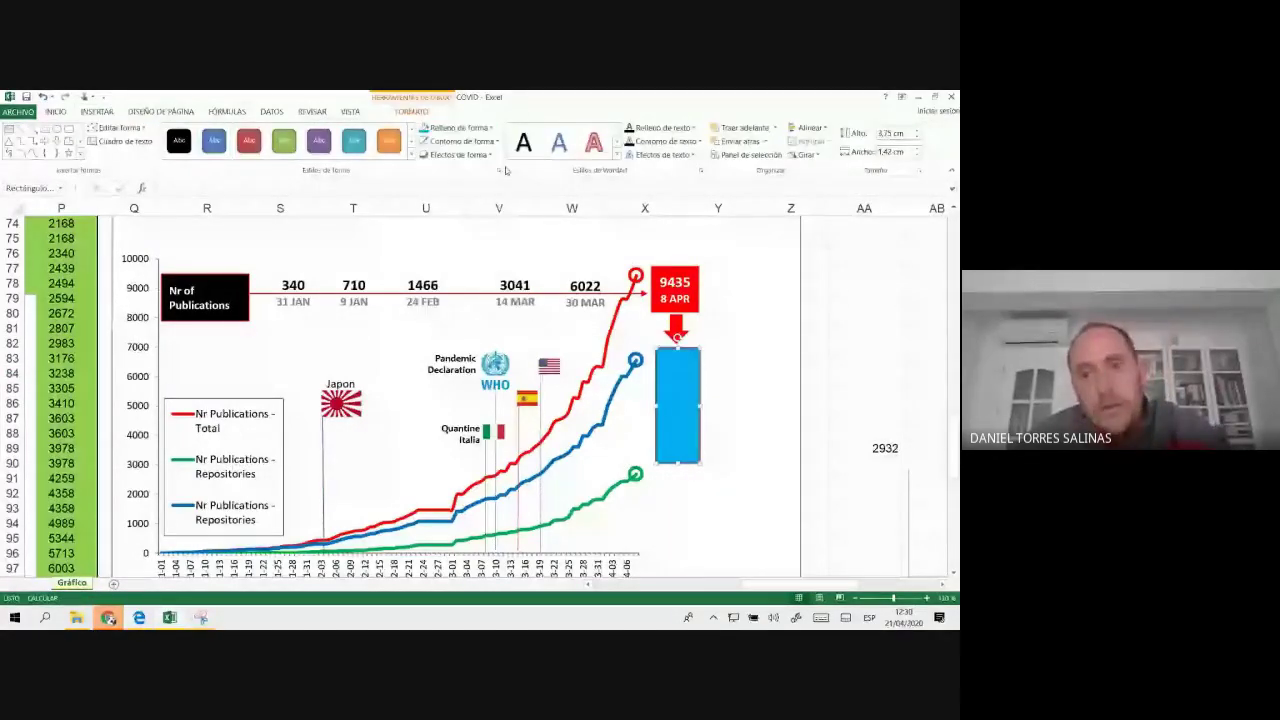
# - Place a copy below the blue bar, shortened to 1.48 cm and filled red
pyautogui.click(490, 128)
pyautogui.moveTo(684, 413); pyautogui.dragTo(686, 525)
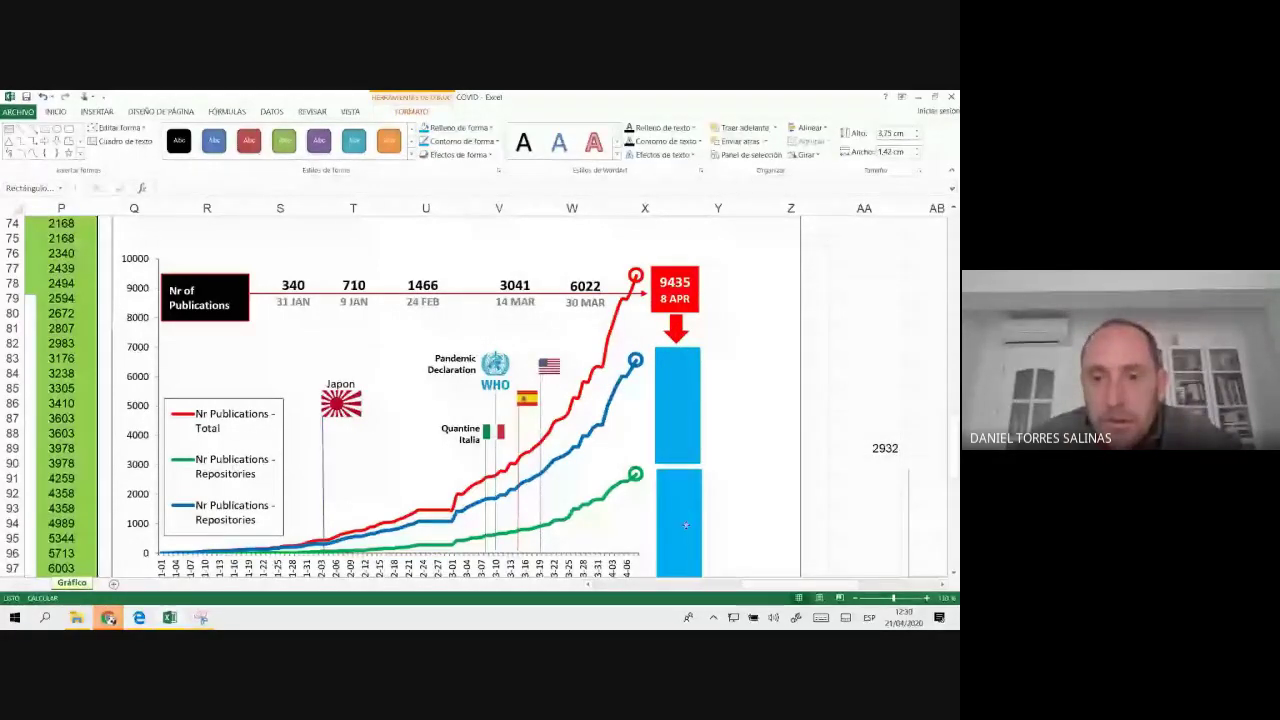
pyautogui.scroll(-2, 686, 525)
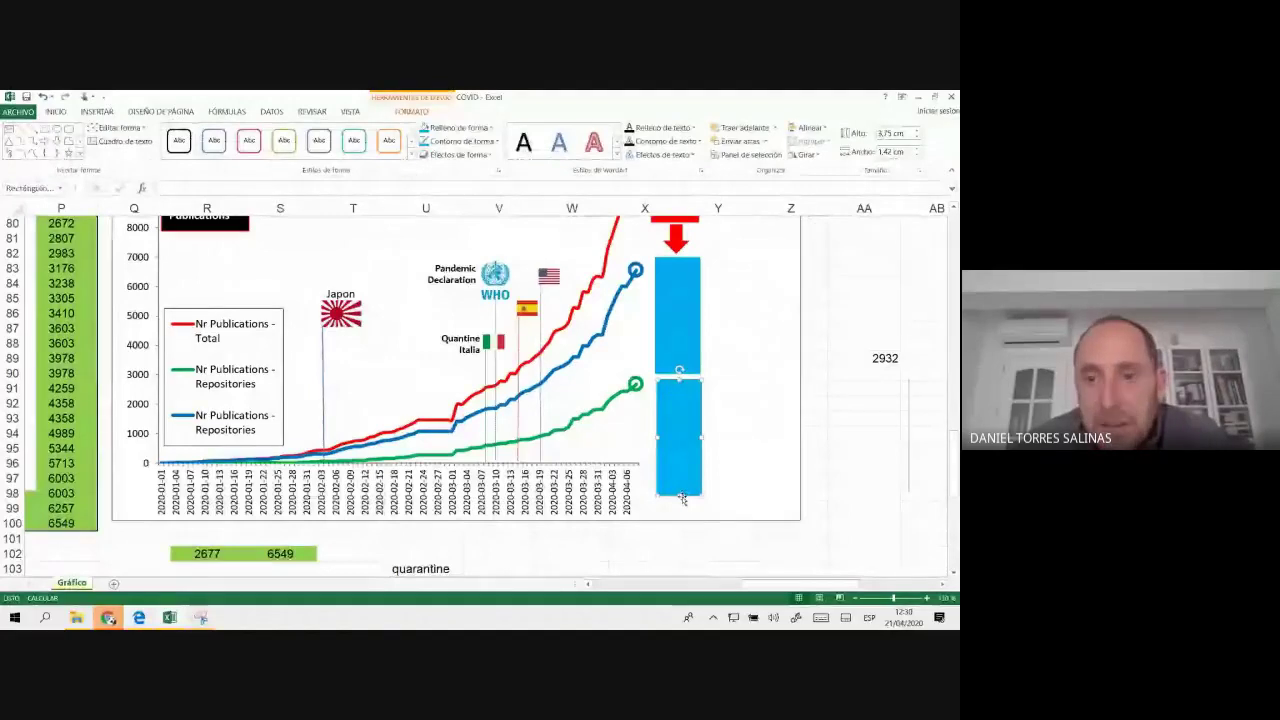
pyautogui.moveTo(680, 497); pyautogui.dragTo(680, 423)
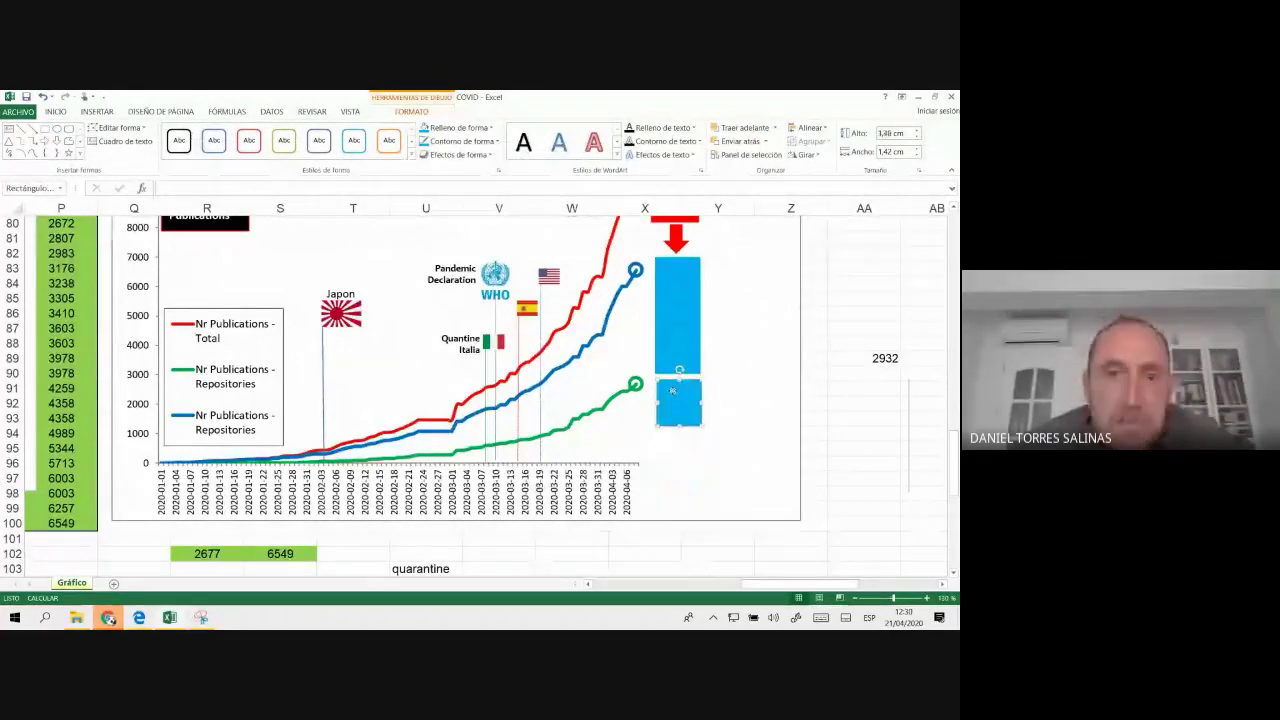
pyautogui.click(458, 128)
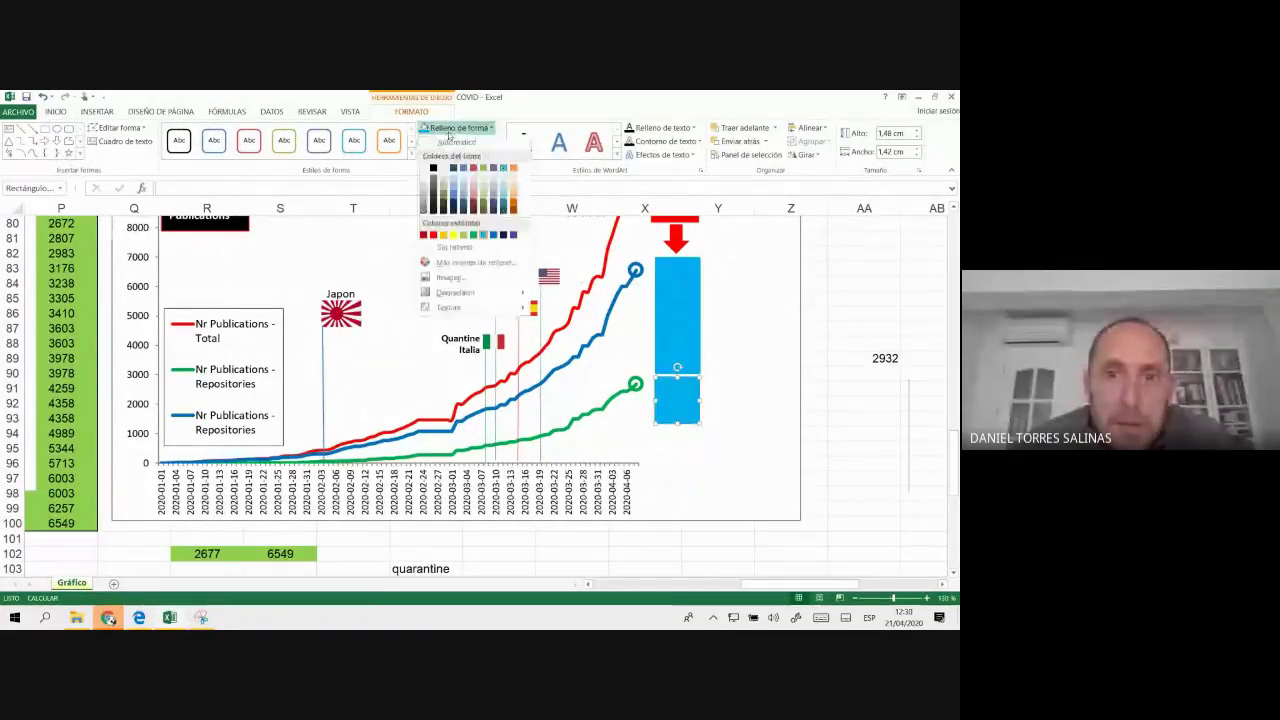
pyautogui.click(432, 235)
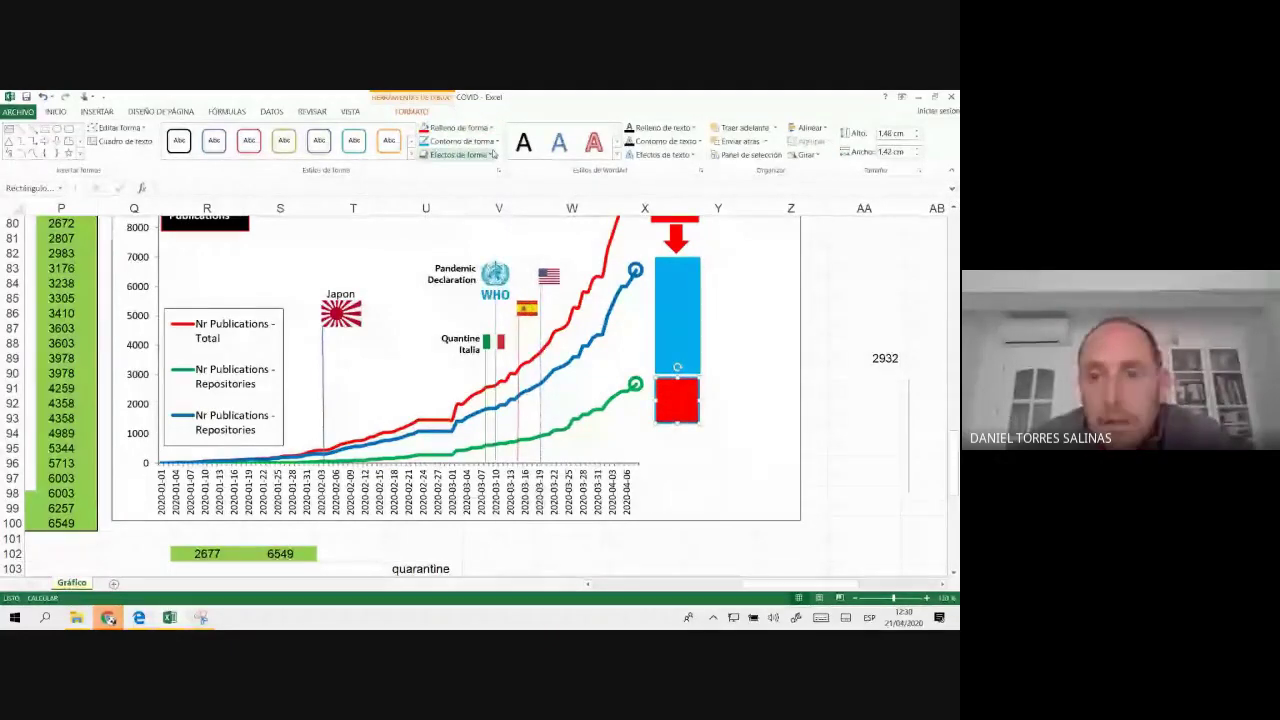
# - Give the lower bar no outline and a green fill
pyautogui.click(462, 141)
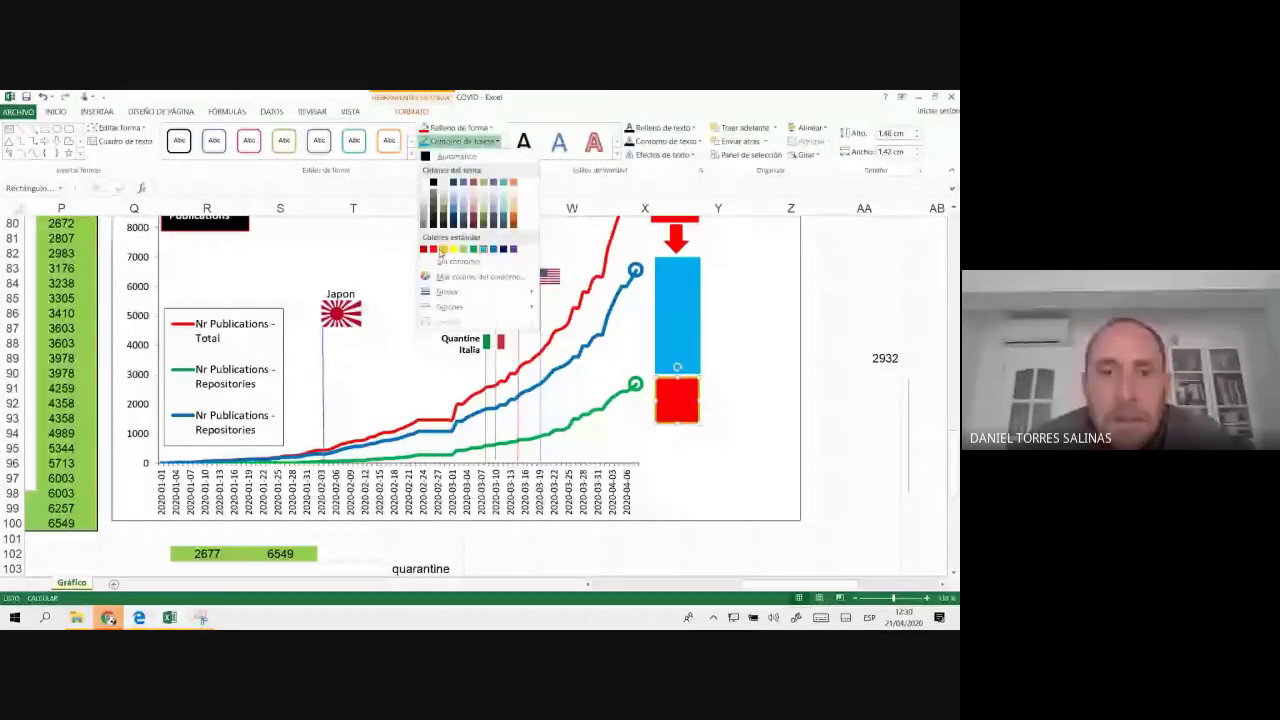
pyautogui.click(441, 251)
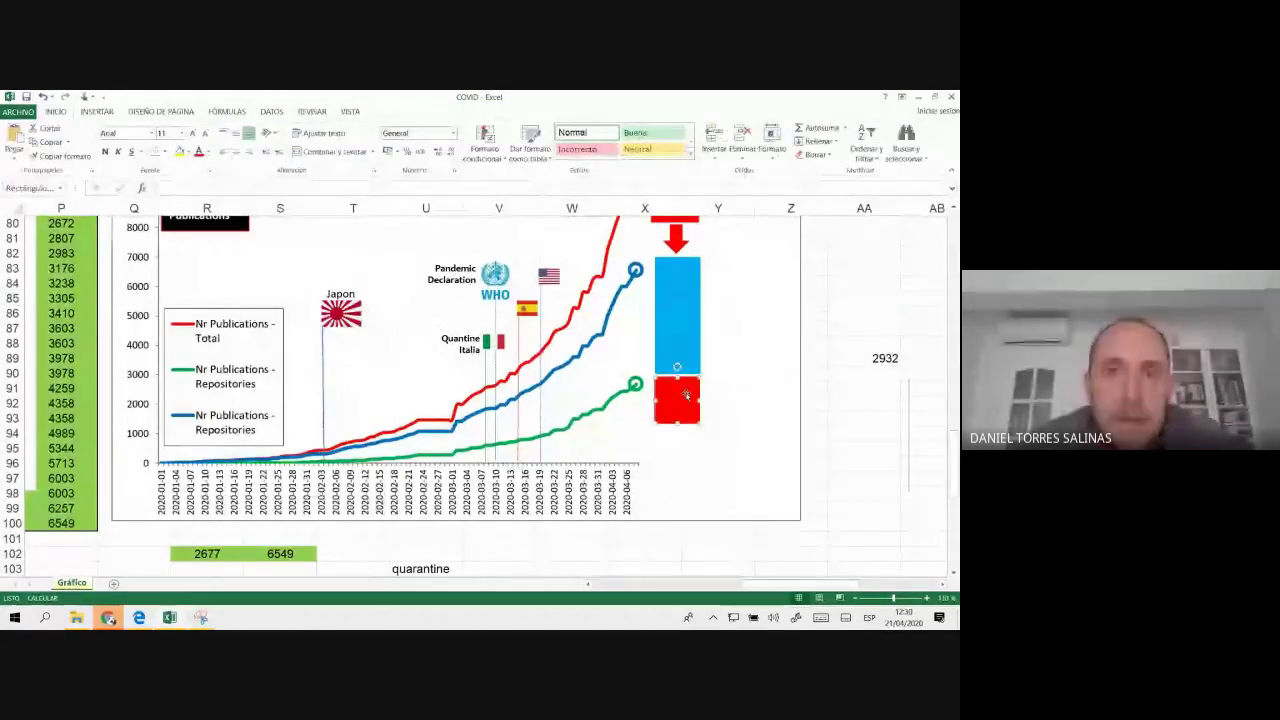
pyautogui.click(478, 145)
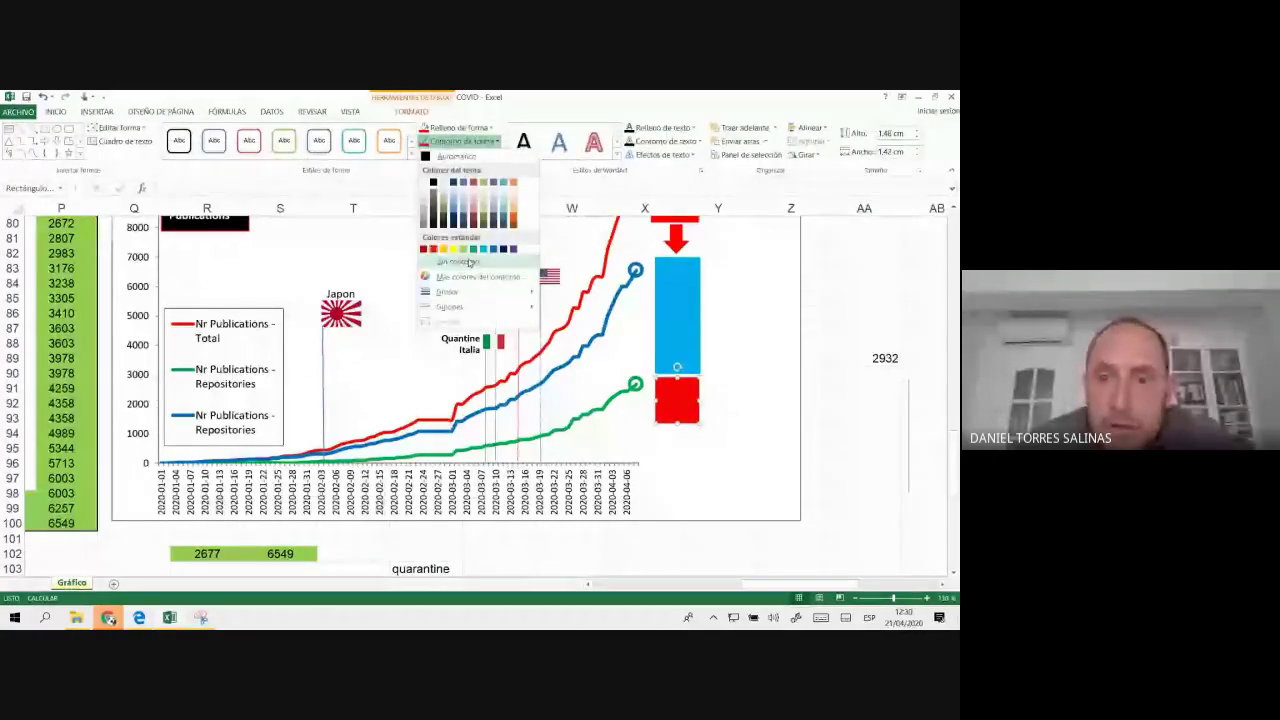
pyautogui.click(486, 146)
pyautogui.click(458, 128)
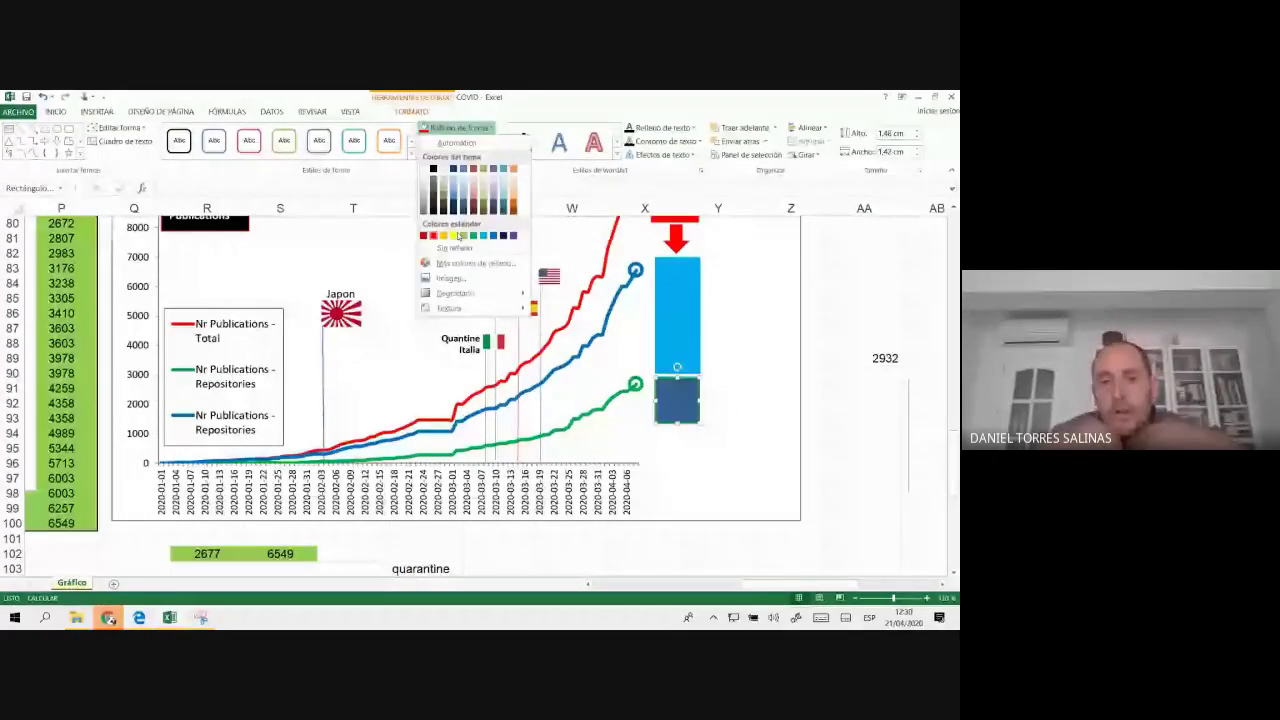
pyautogui.click(473, 235)
pyautogui.click(850, 388)
pyautogui.scroll(2, 846, 350)
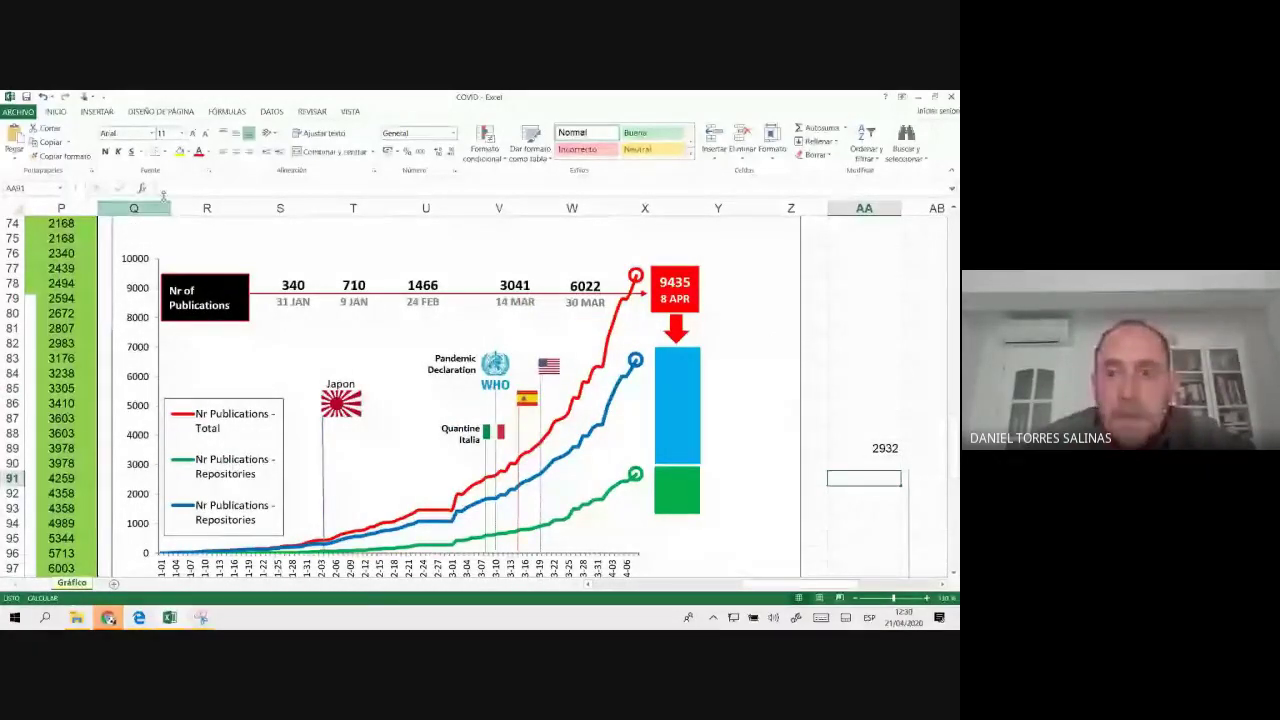
# - Auto-hide the ribbon so the sheet fills the window
pyautogui.click(109, 116)
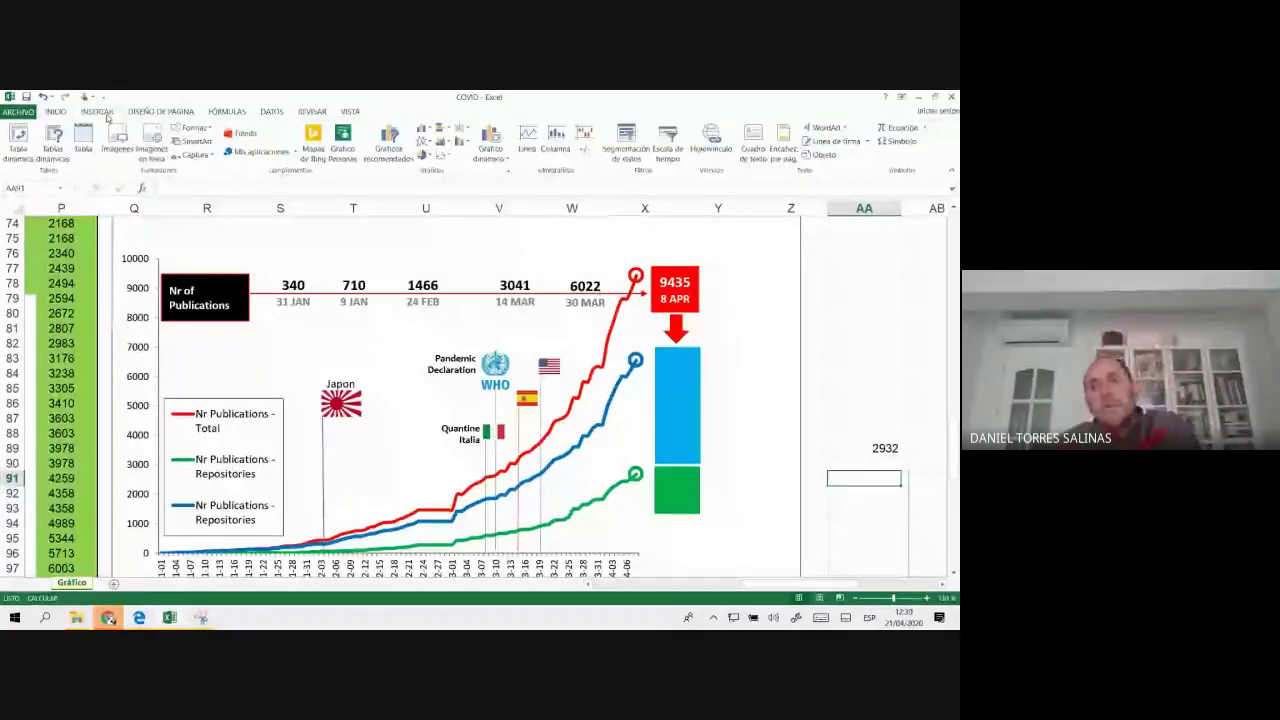
pyautogui.click(845, 343)
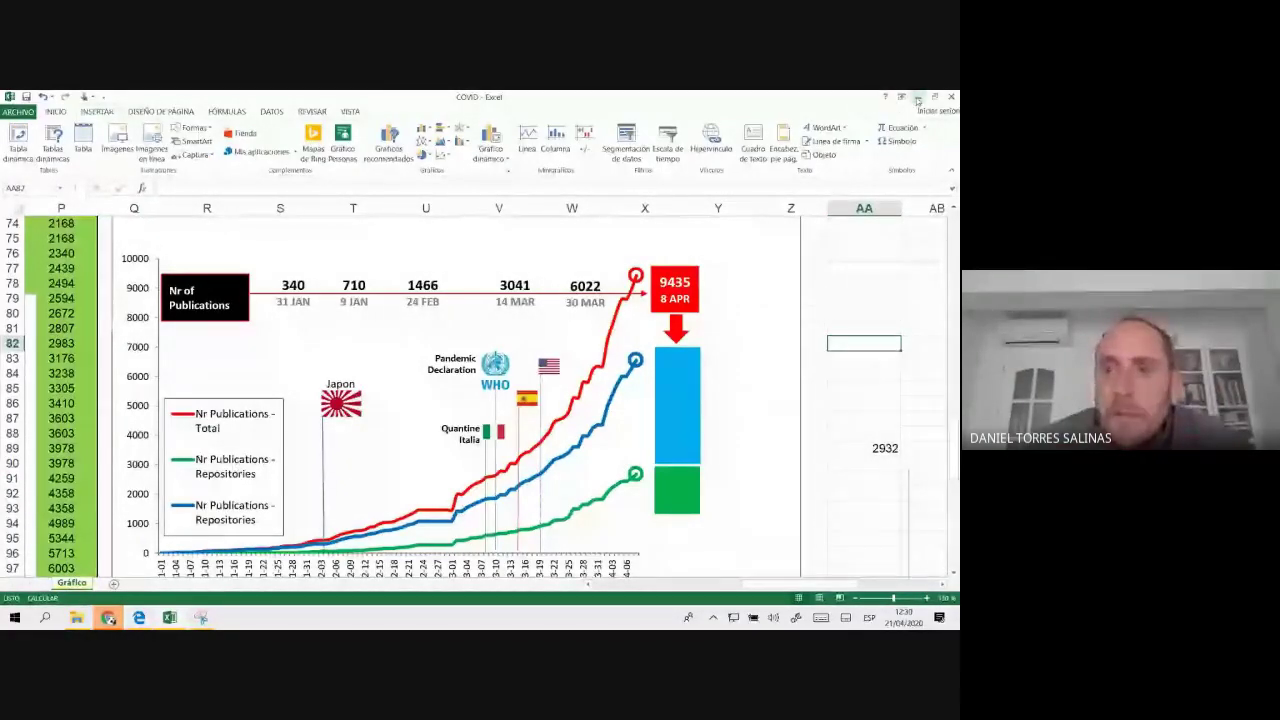
pyautogui.click(901, 97)
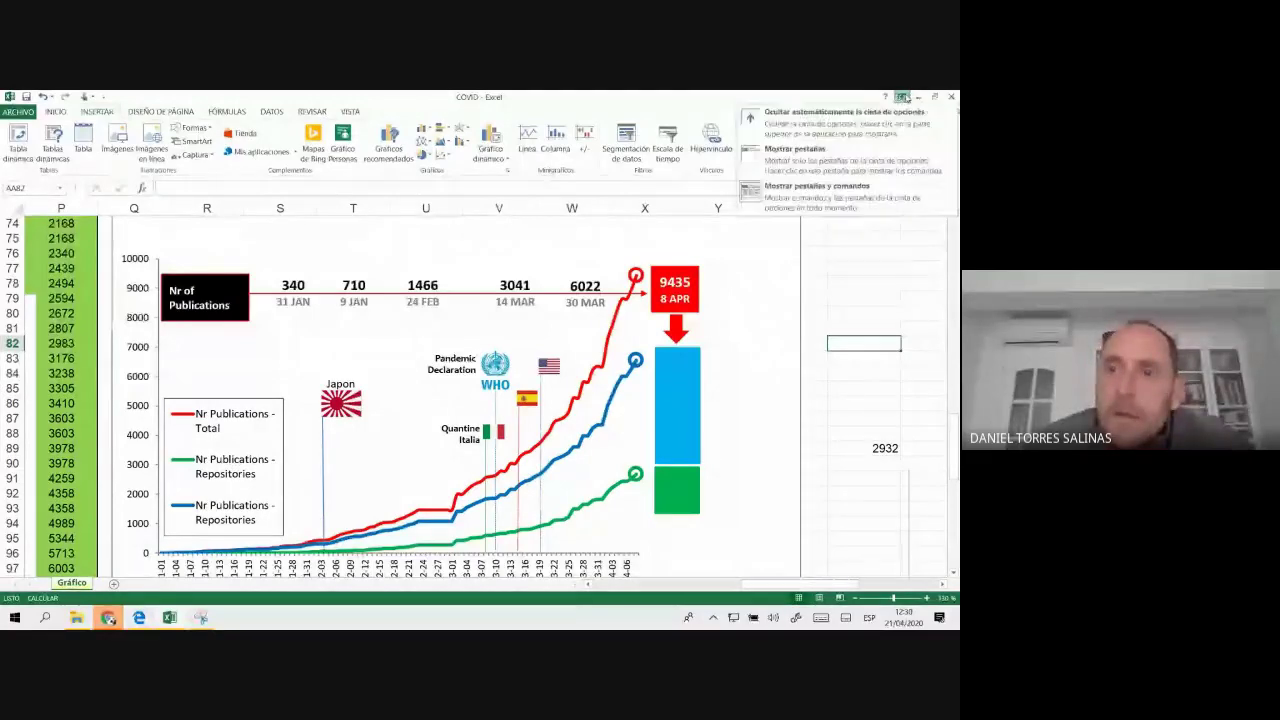
pyautogui.click(843, 118)
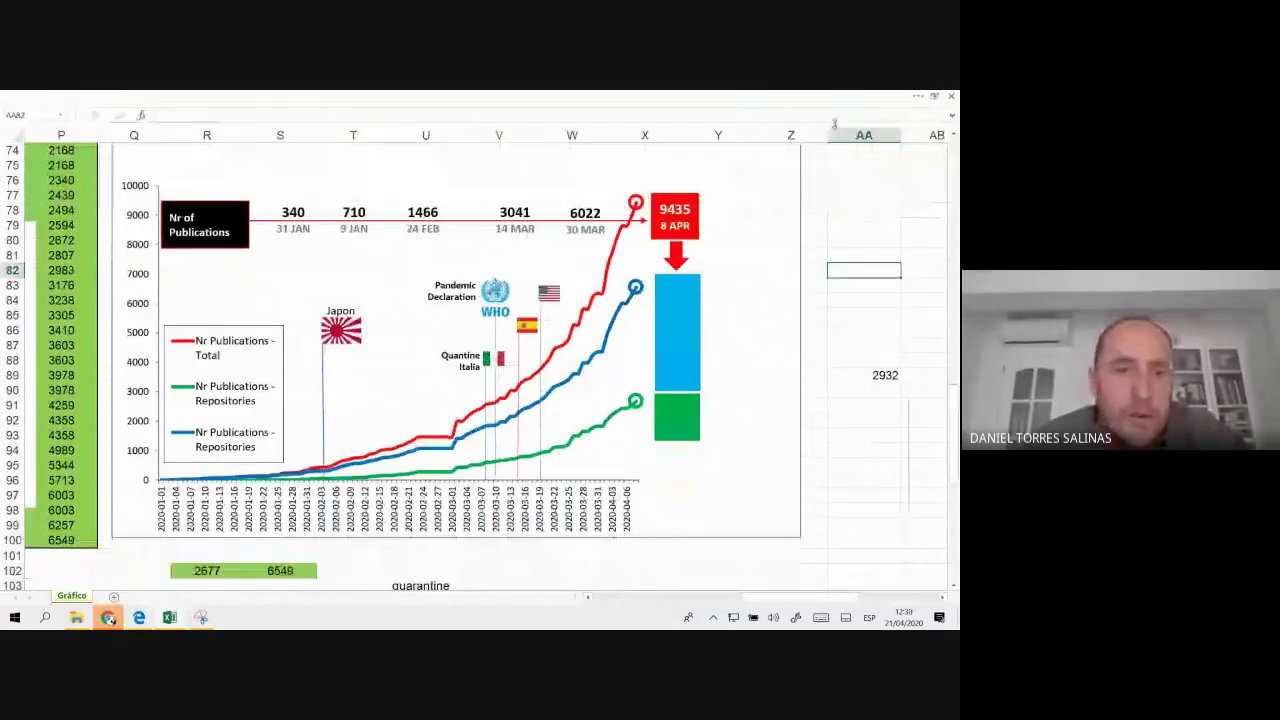
# - Bring the whole publications chart into view and start a new screen clipping over it
pyautogui.scroll(1, 829, 388)
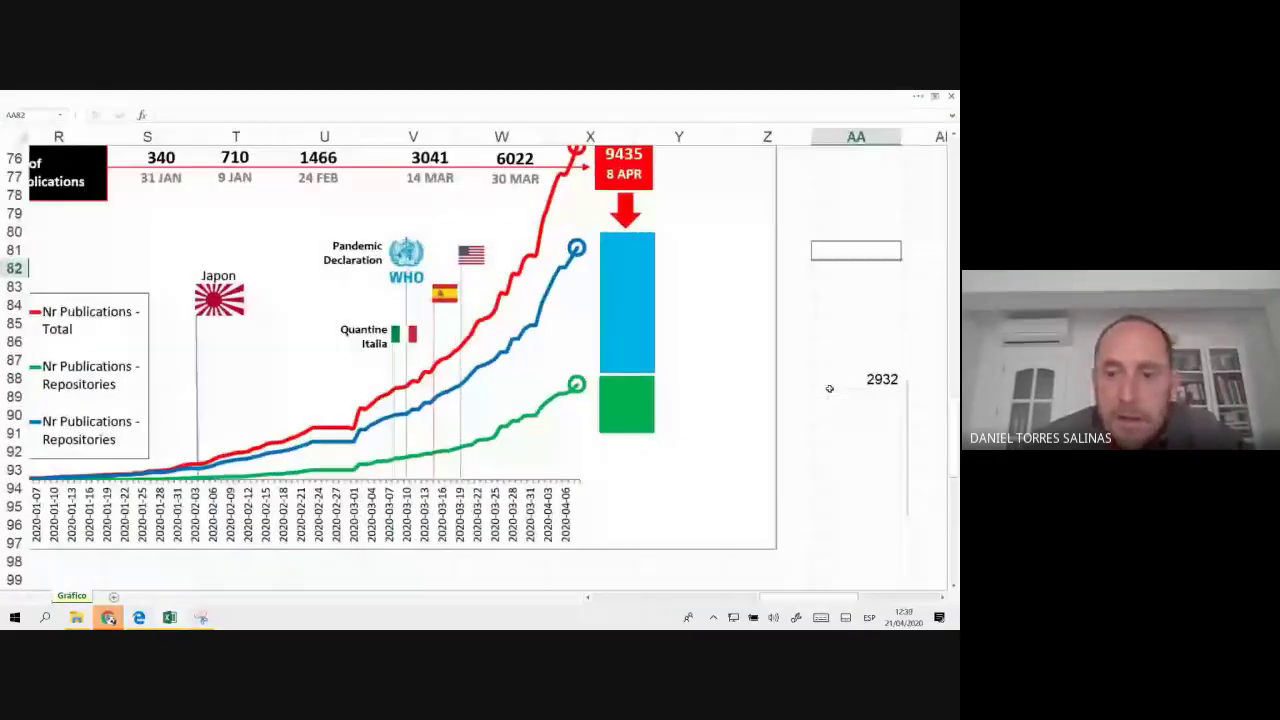
pyautogui.scroll(1, 829, 385)
pyautogui.scroll(1, 829, 385)
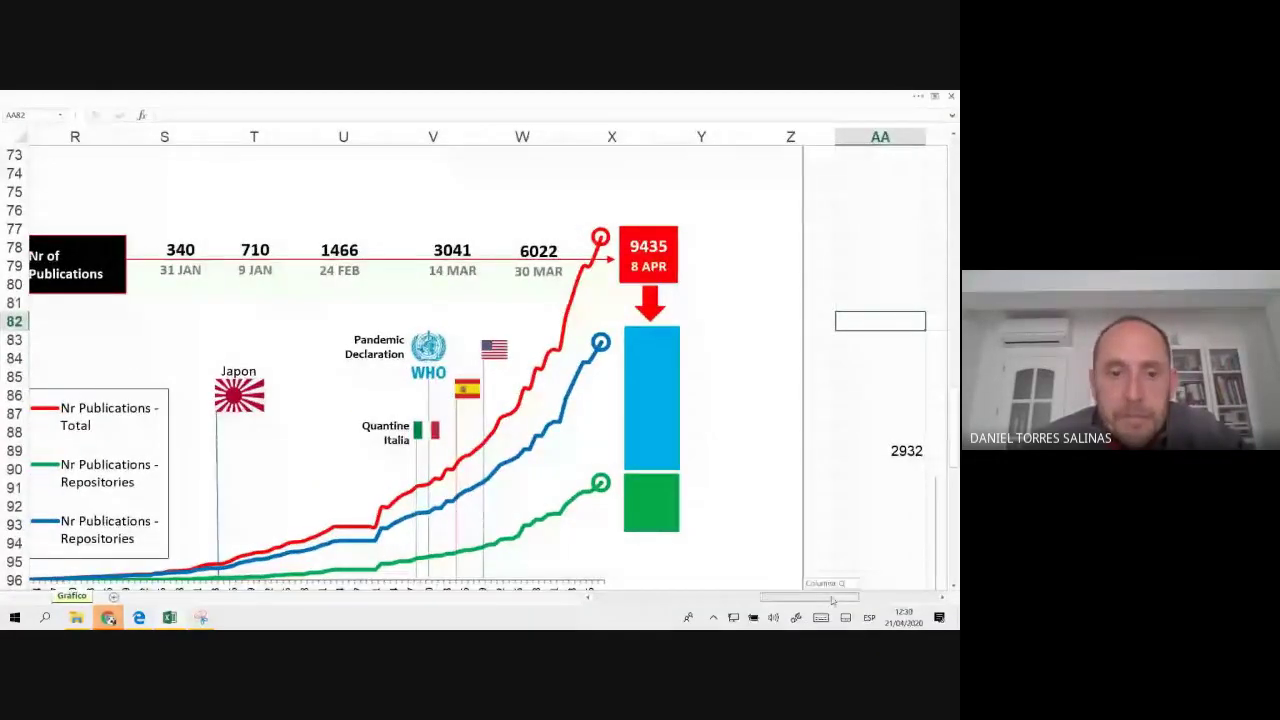
pyautogui.moveTo(832, 600); pyautogui.dragTo(806, 592)
pyautogui.scroll(-1, 679, 525)
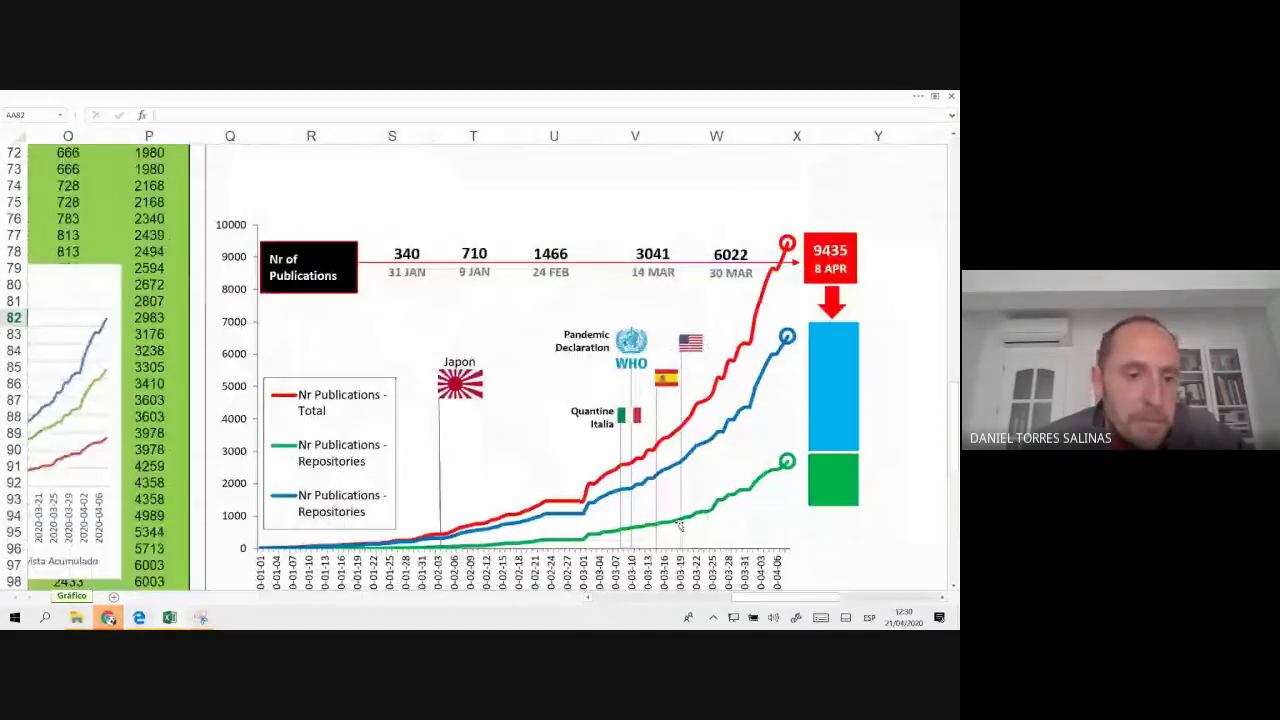
pyautogui.scroll(-1, 679, 525)
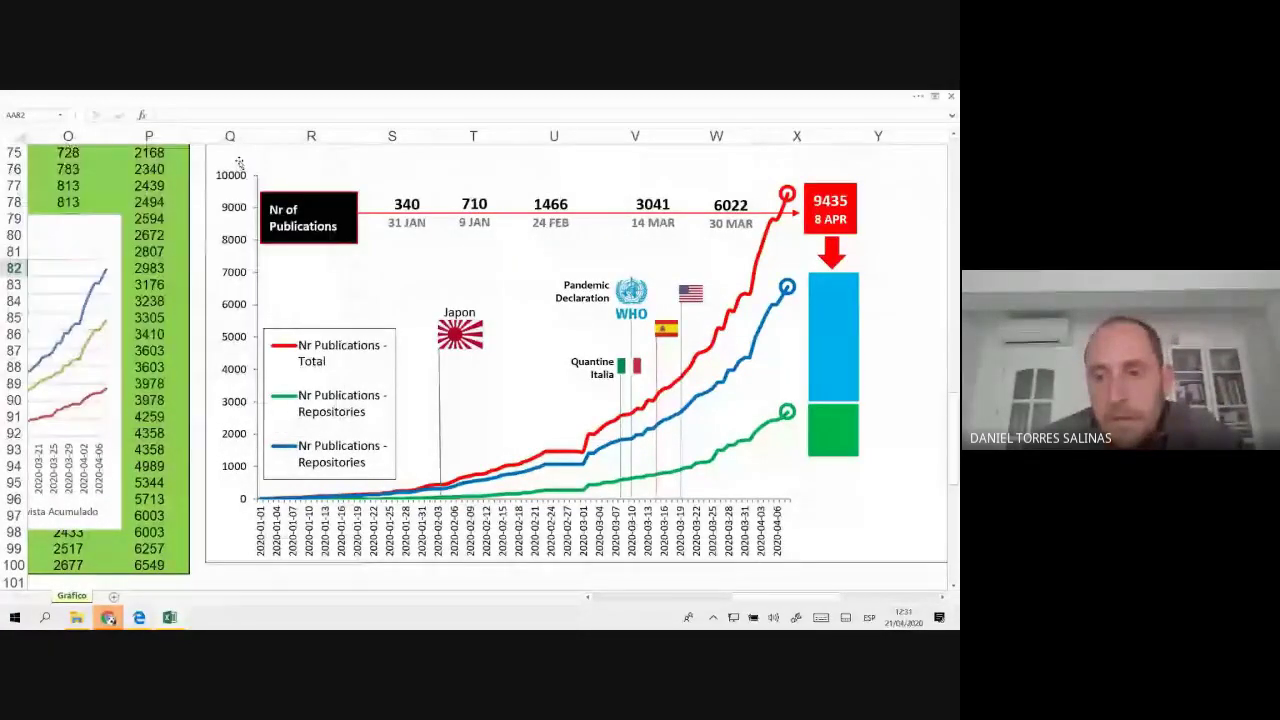
pyautogui.click(860, 563)
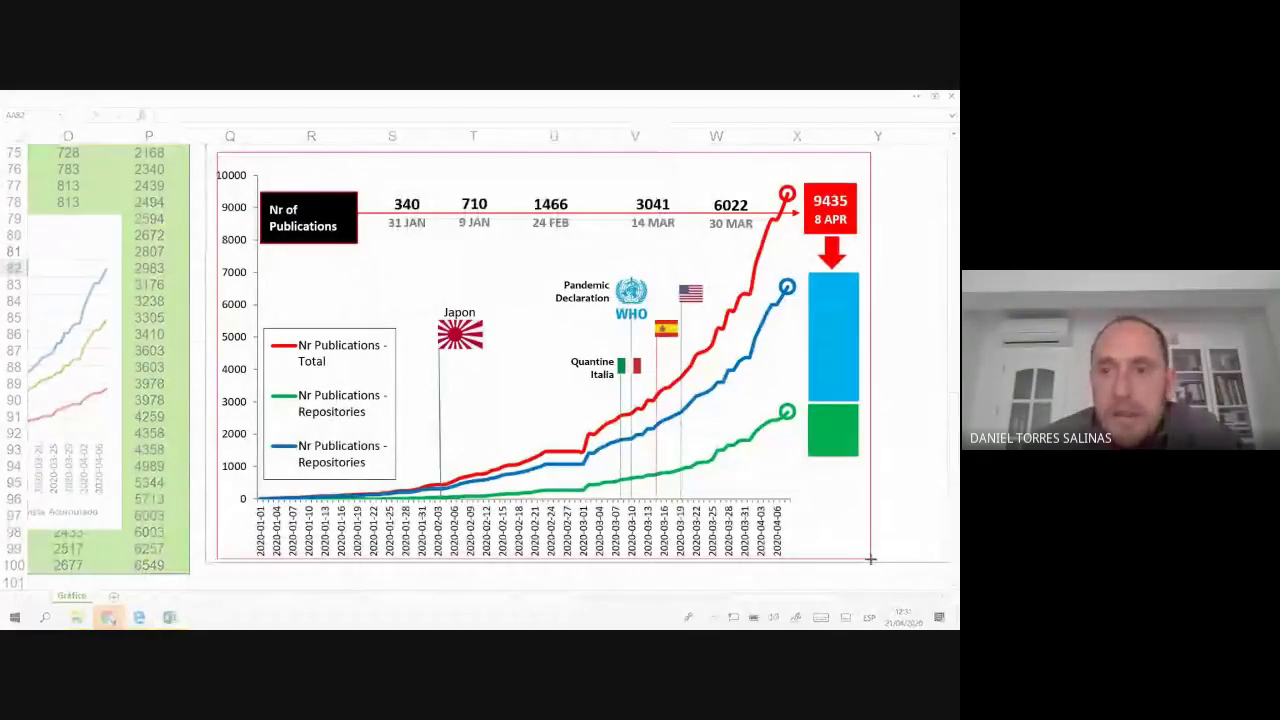
# - Capture the chart area as a clipping and minimize the Snipping Tool window
pyautogui.moveTo(860, 563); pyautogui.dragTo(880, 566)
pyautogui.scroll(3, 550, 370)
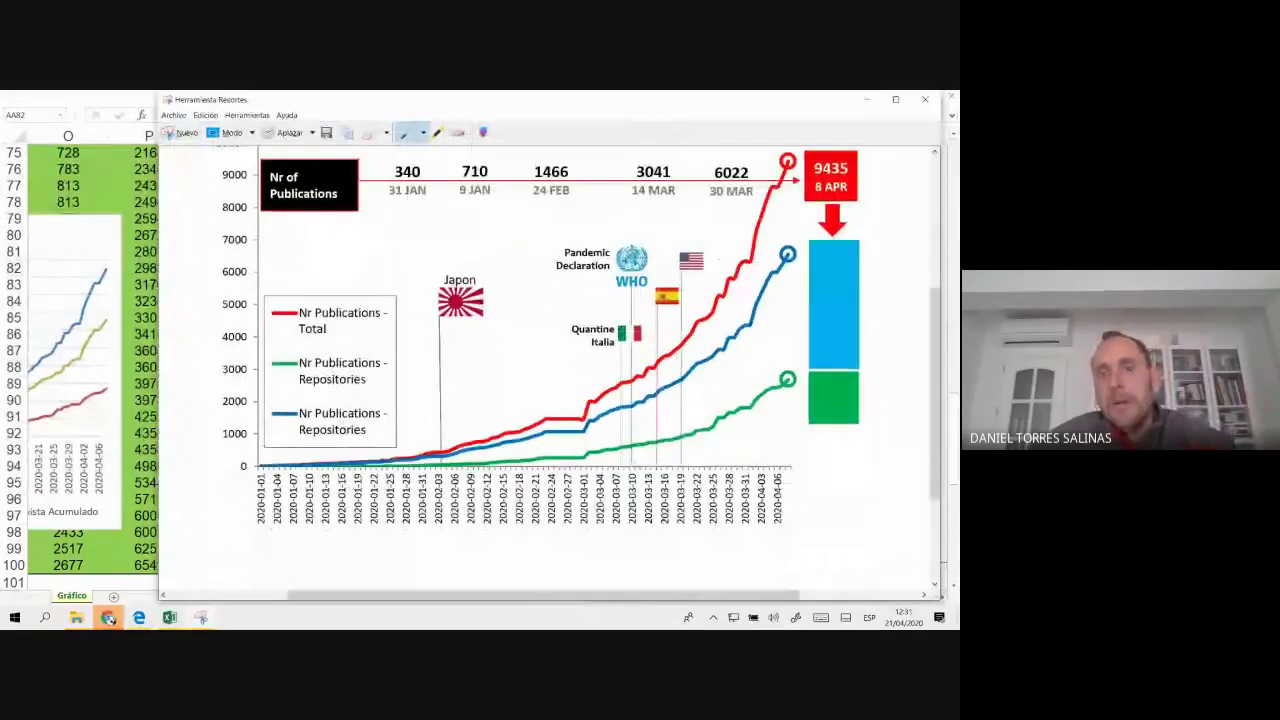
pyautogui.scroll(-3, 550, 370)
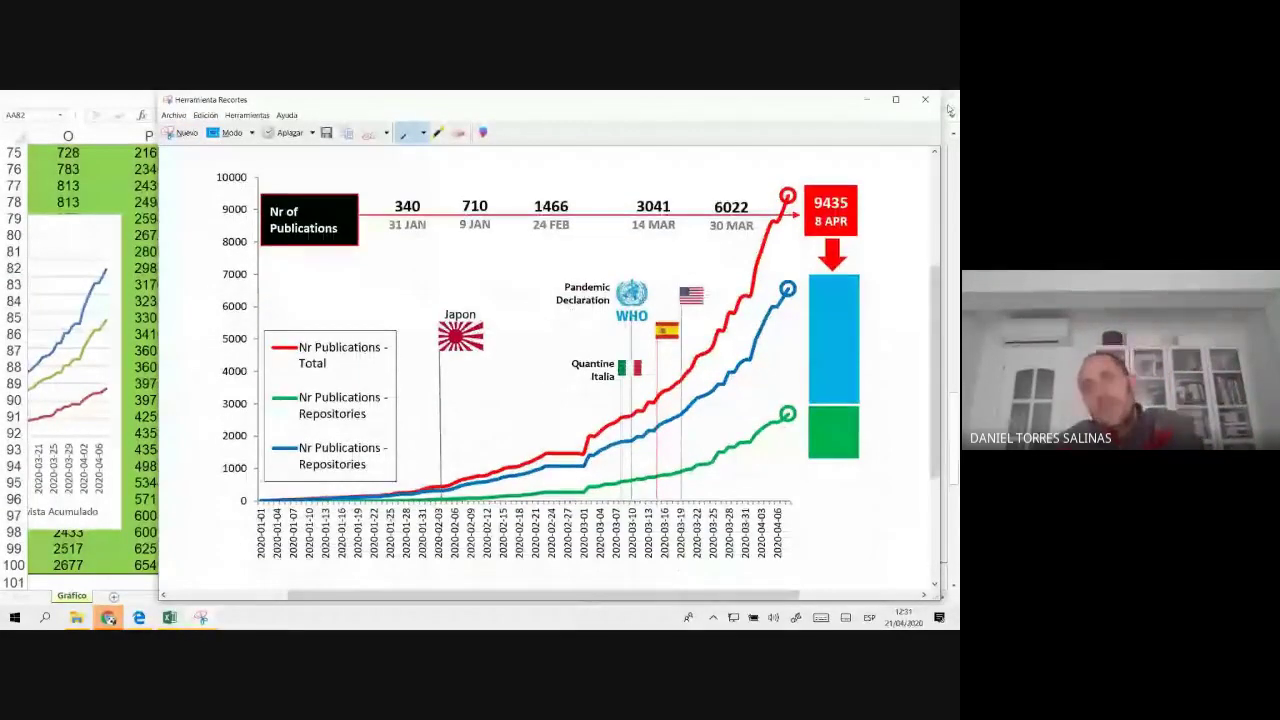
pyautogui.click(864, 100)
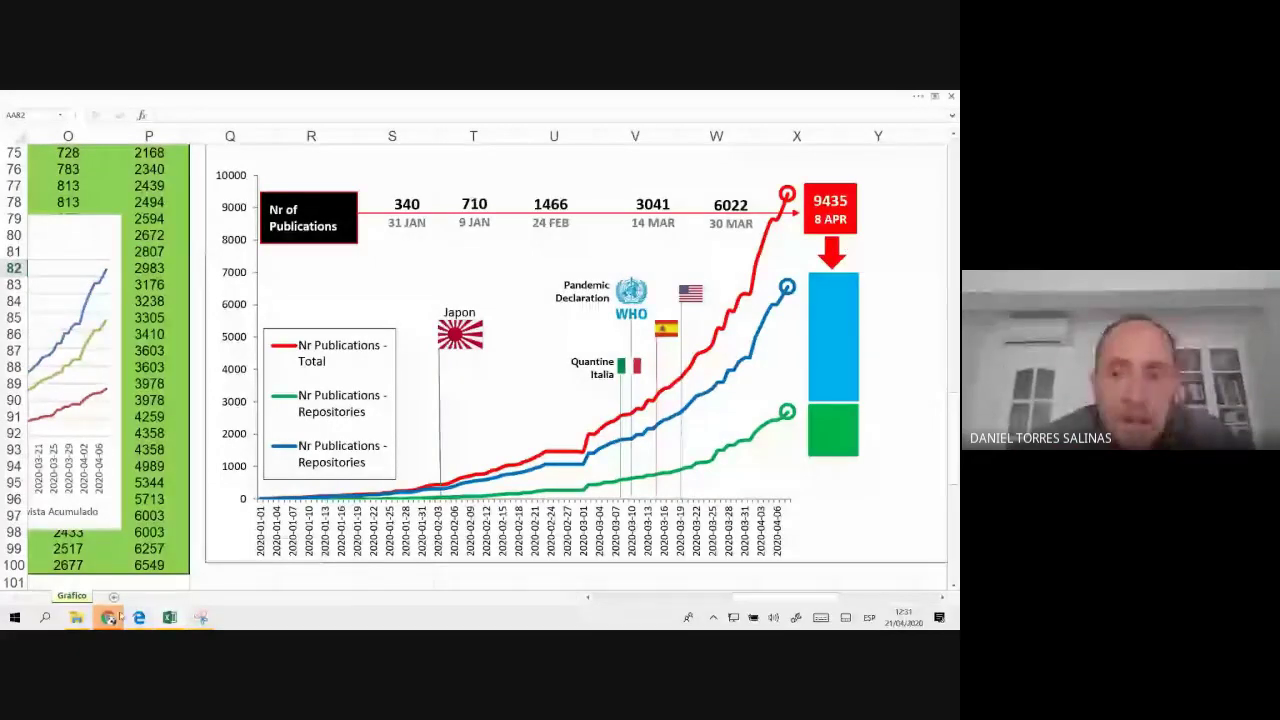
# - In Chrome, open a new tab and go to Google Drive's My Drive via 'drive.google.com/drive/u/1/my-drive'
pyautogui.moveTo(118, 617)
pyautogui.click(65, 560)
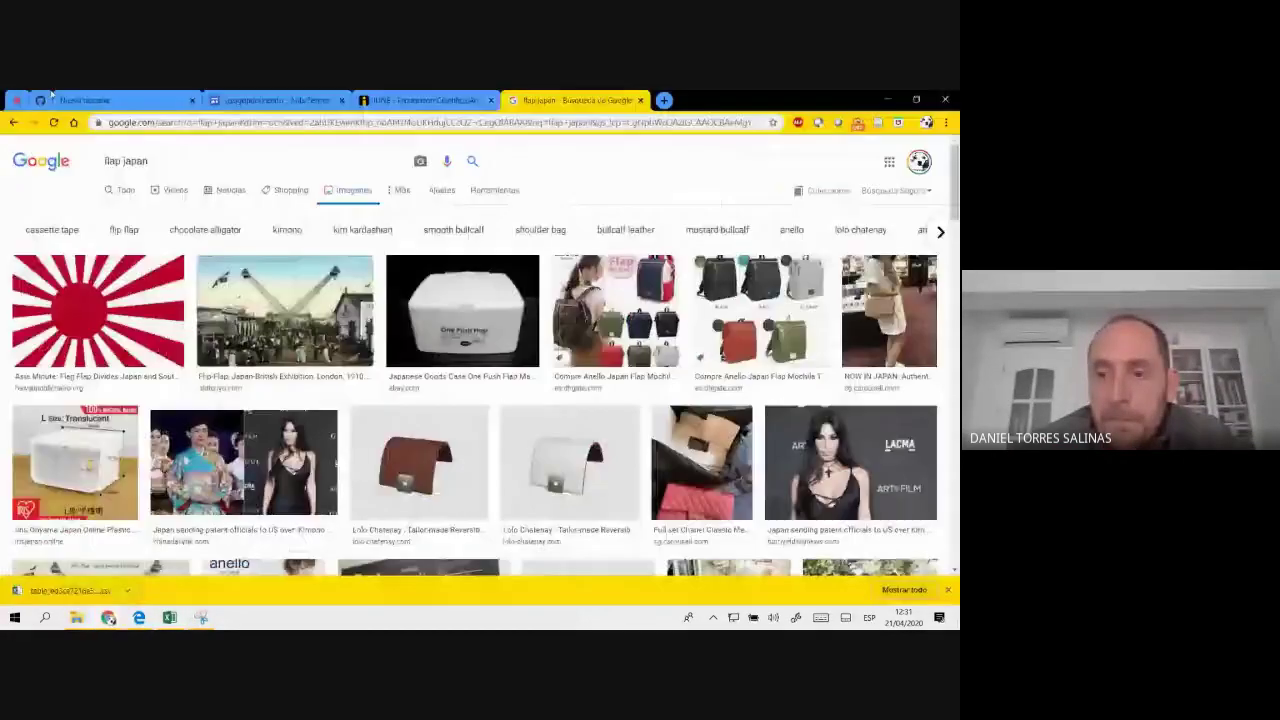
pyautogui.click(17, 100)
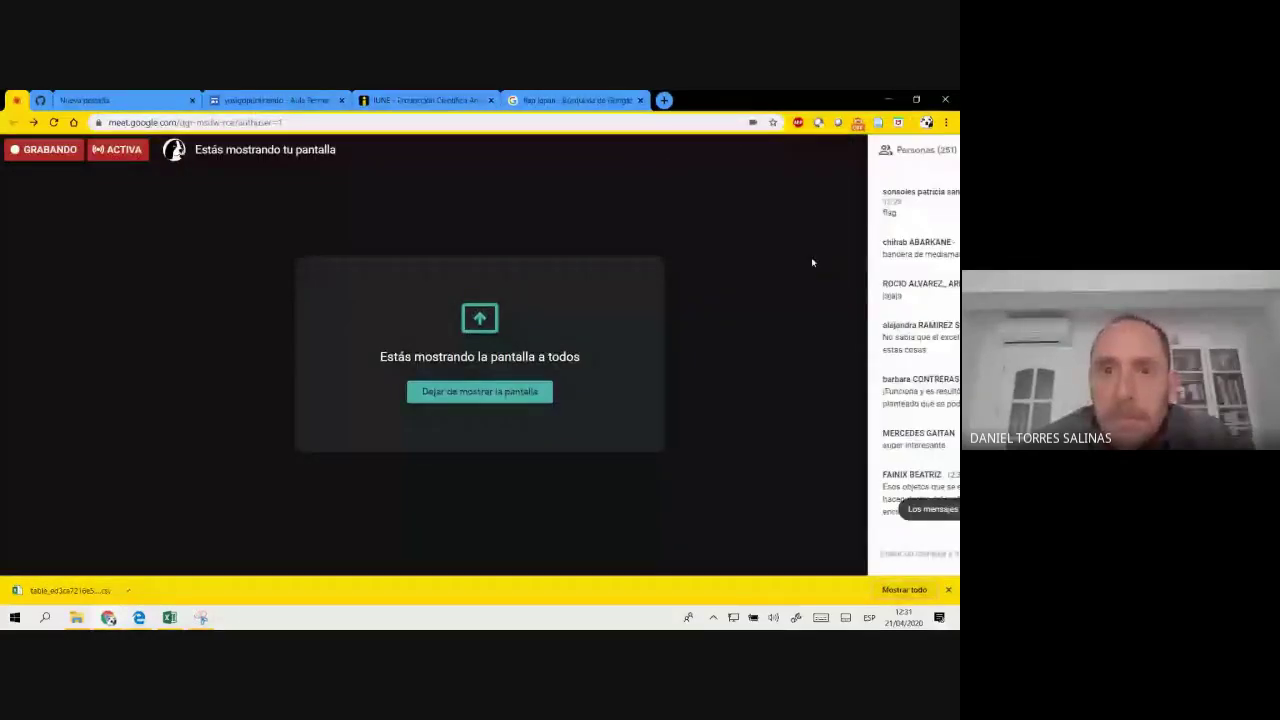
pyautogui.click(664, 101)
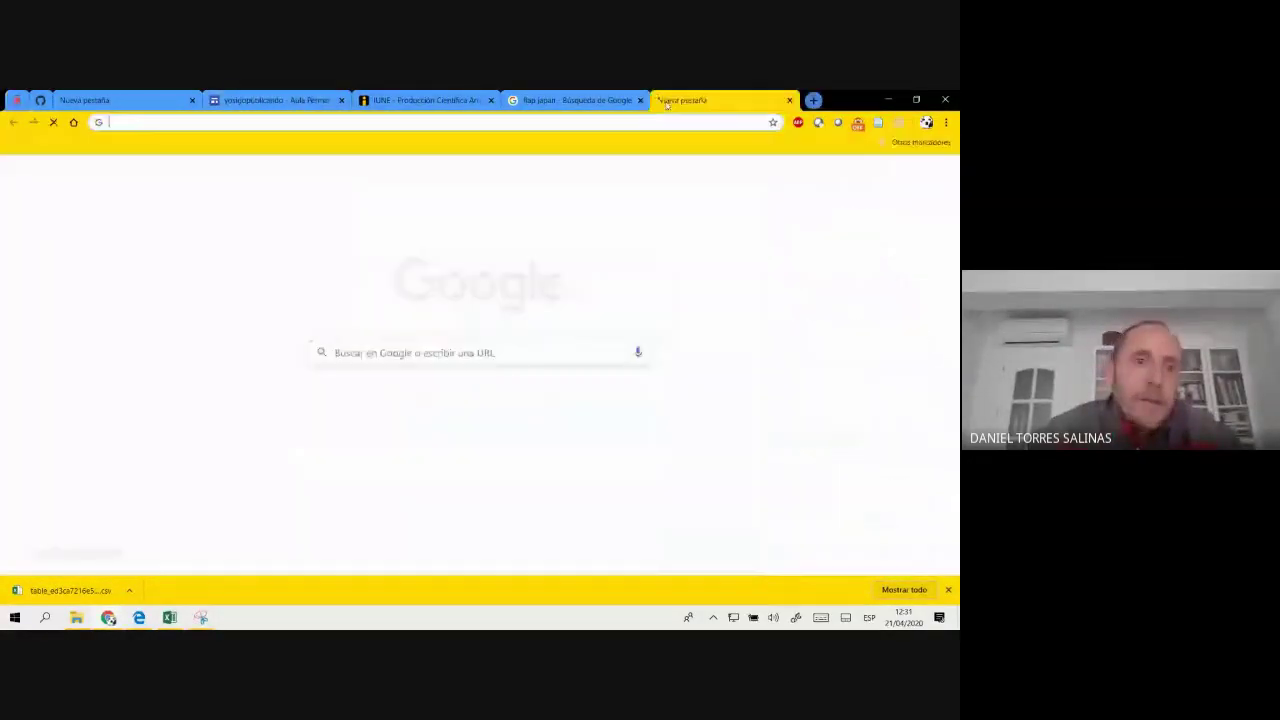
pyautogui.write('drive.google.com/drive/u/1/my-drive')
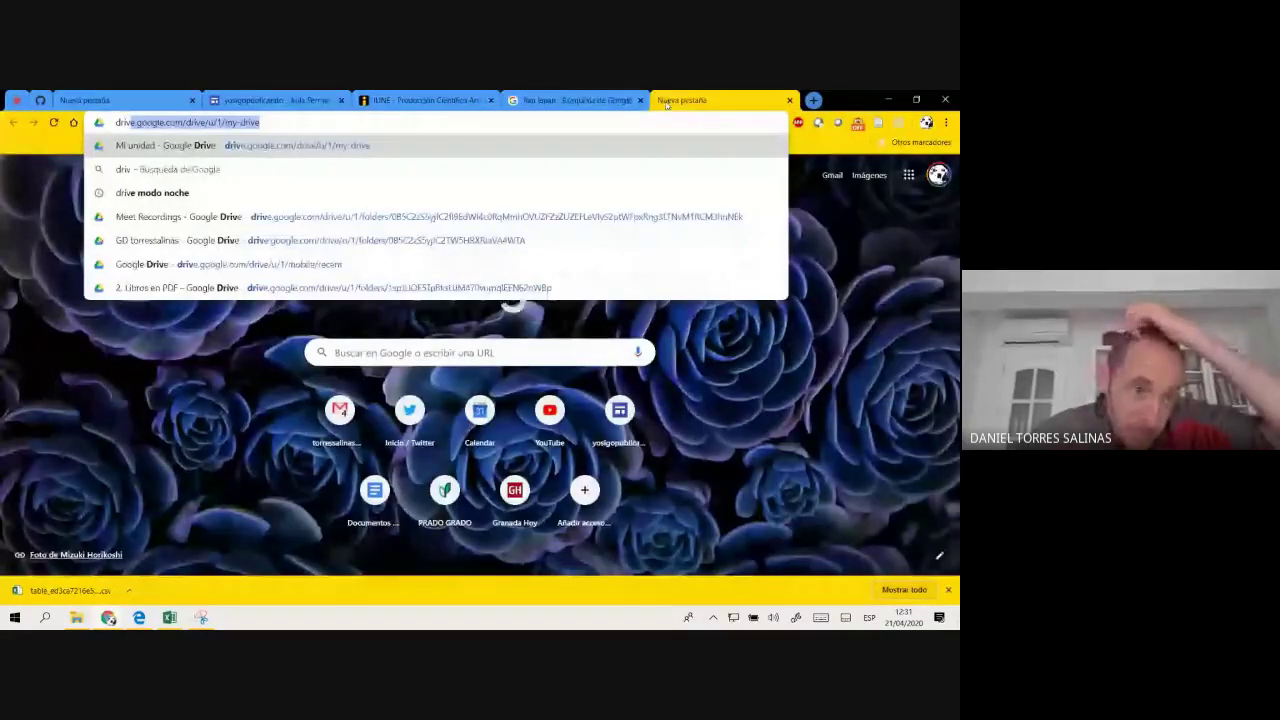
pyautogui.press('Return')
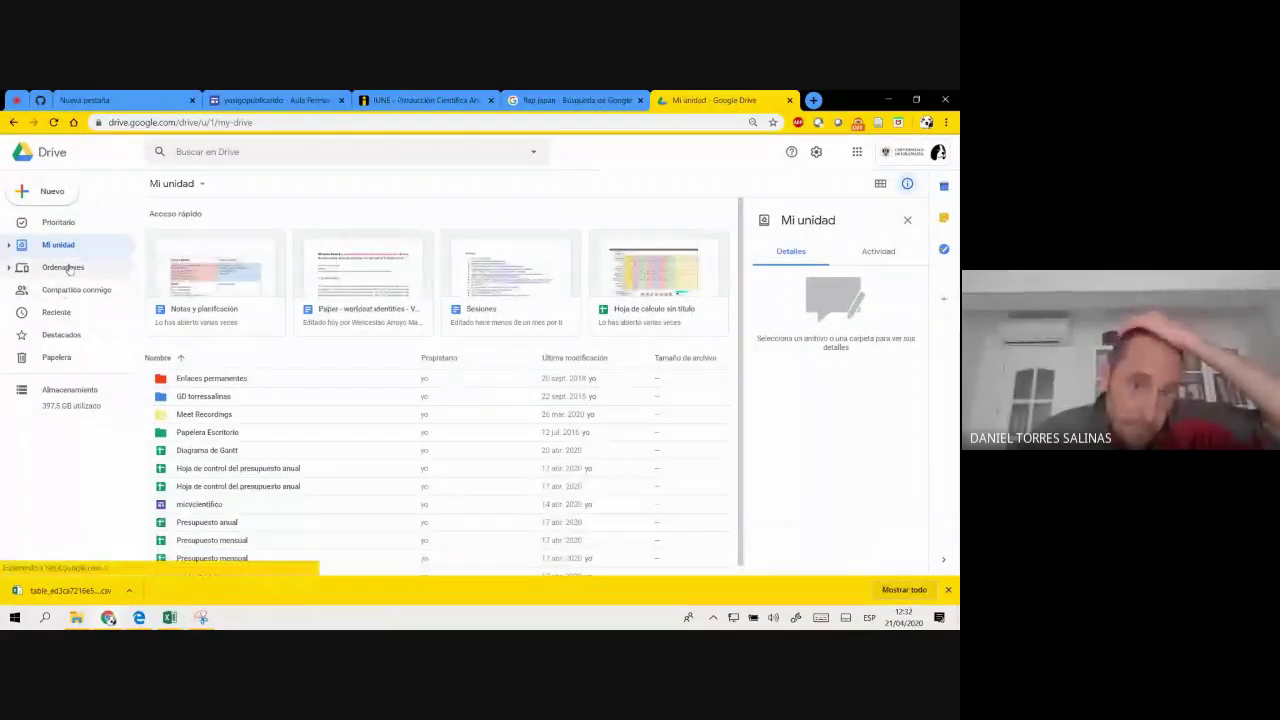
# - Go from Destacados through Yo Sigo Publicando and Actividad_B21042020_Gráficos Excel, then open the Formulario file
pyautogui.click(60, 335)
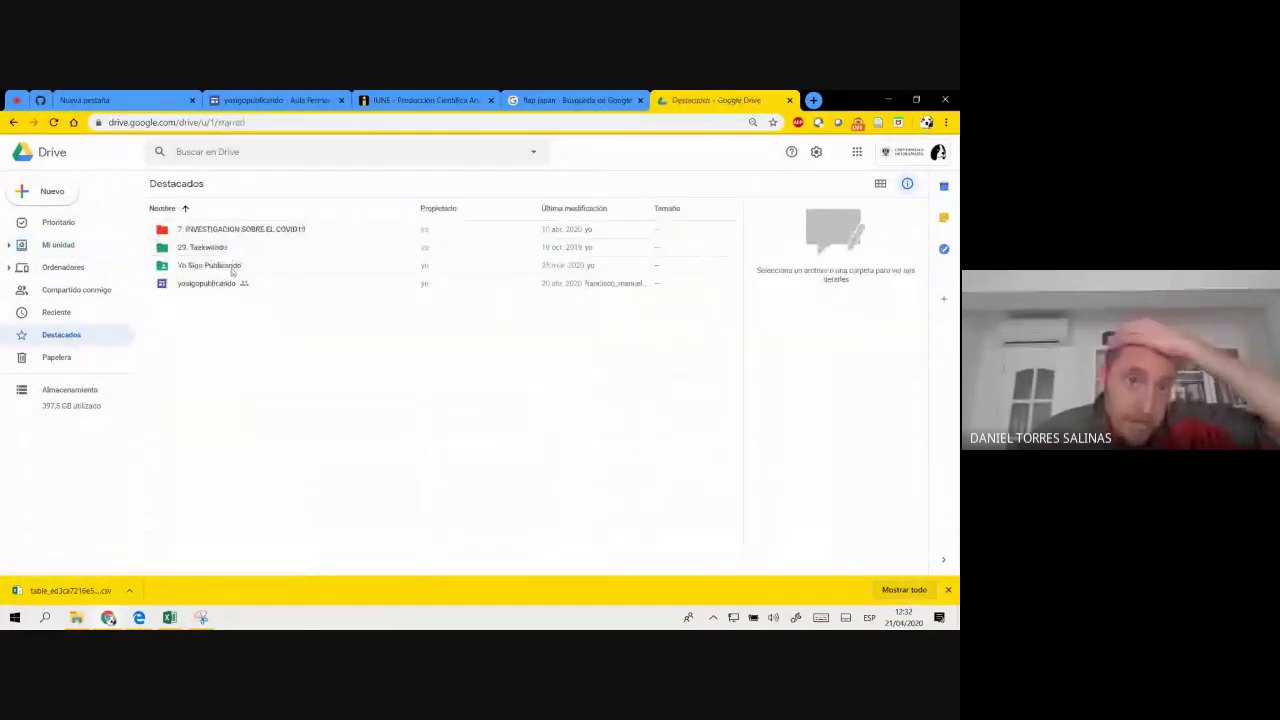
pyautogui.doubleClick(228, 266)
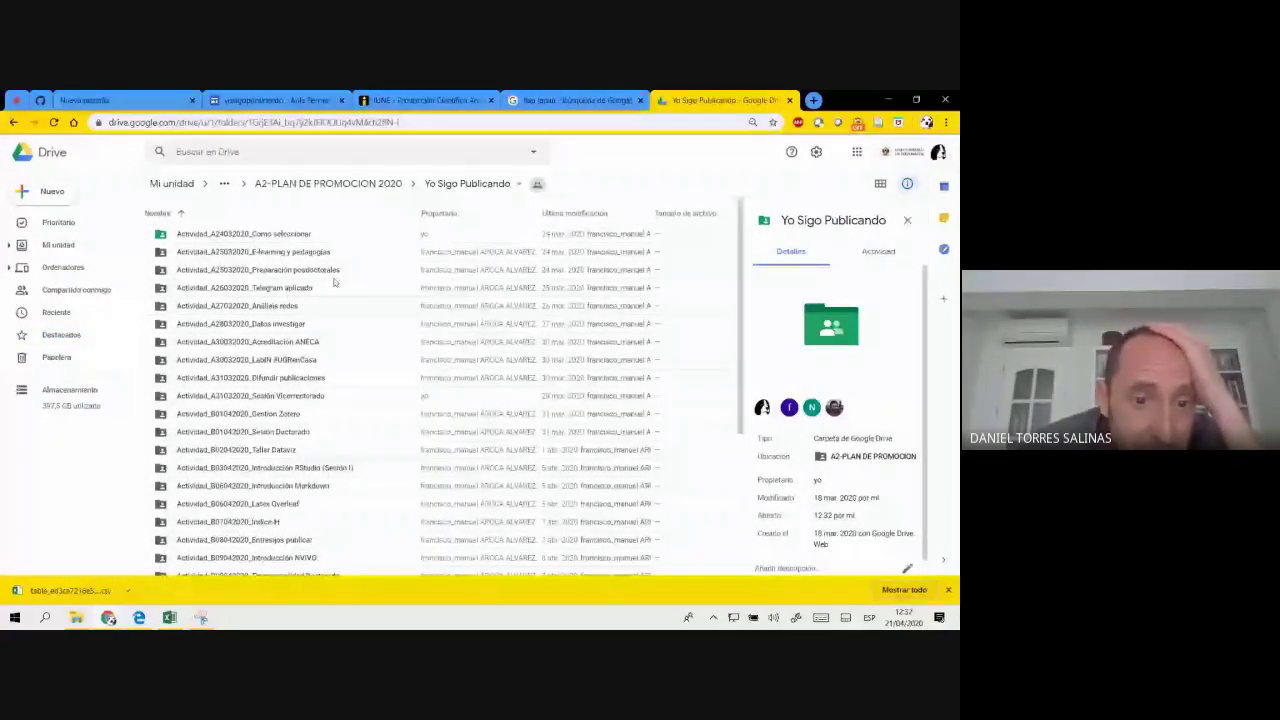
pyautogui.scroll(-5, 335, 282)
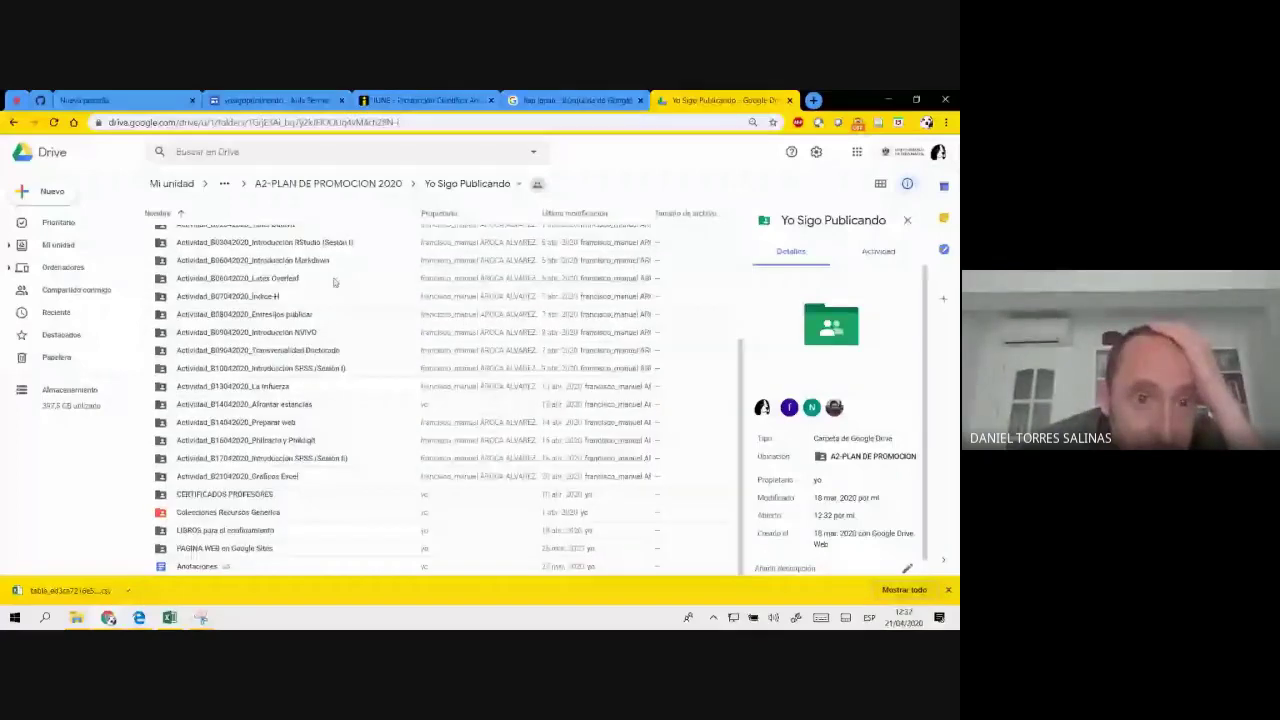
pyautogui.doubleClick(228, 476)
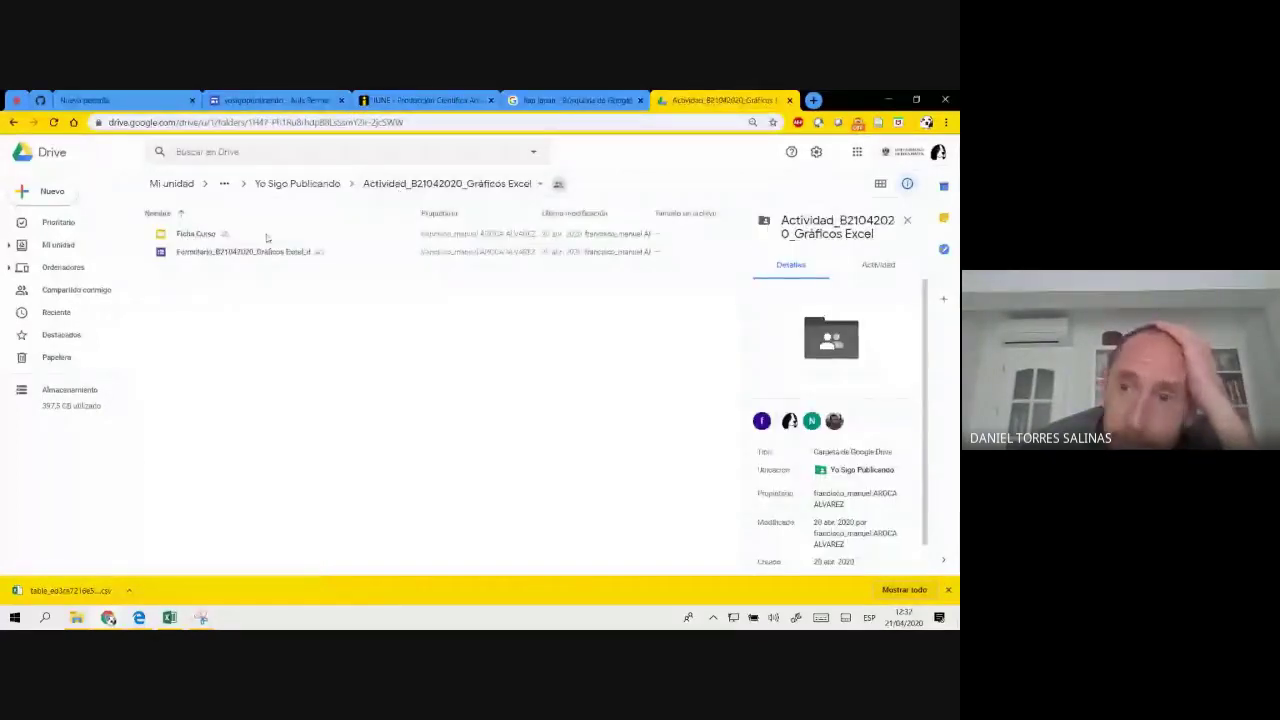
pyautogui.click(267, 254)
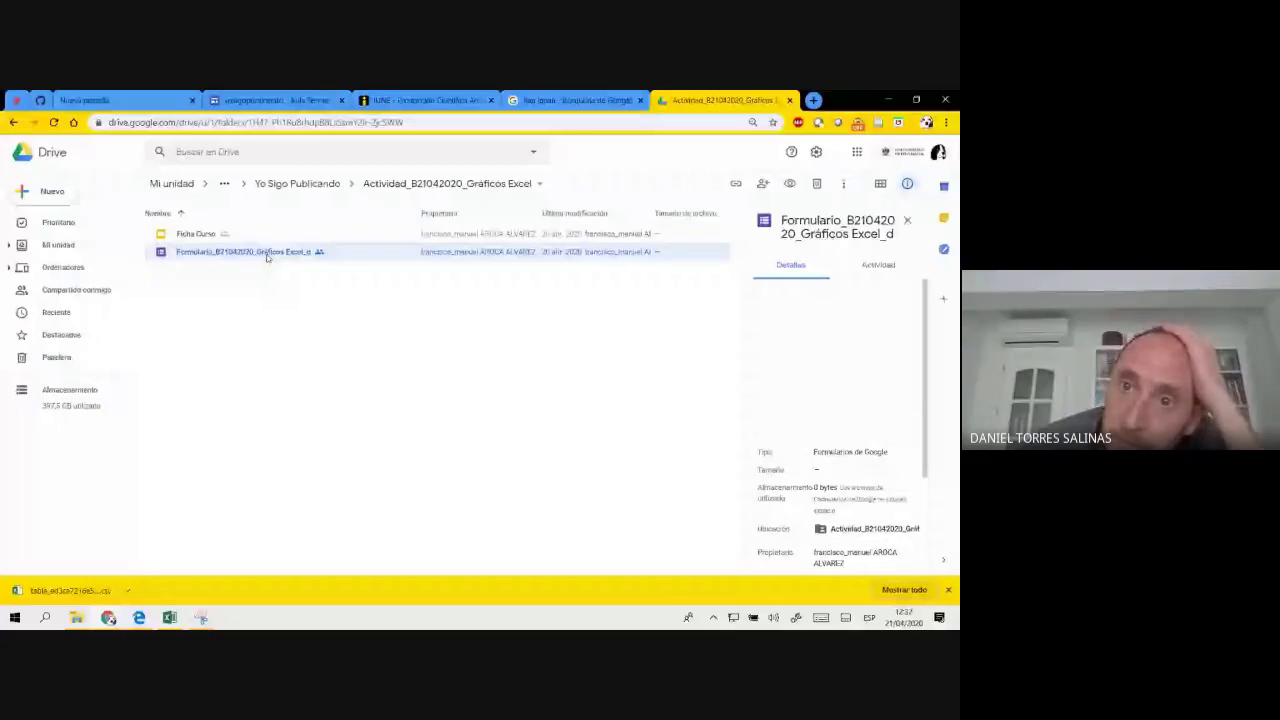
pyautogui.doubleClick(267, 253)
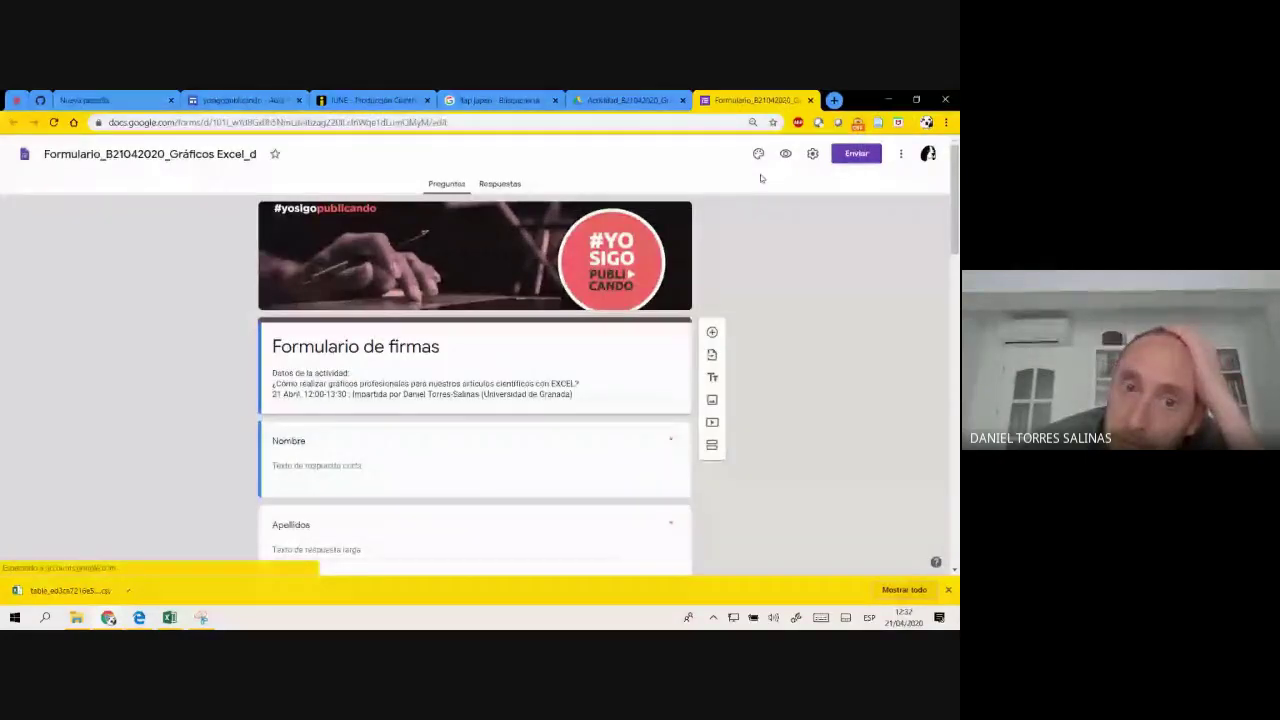
# - Copy the form's shortened link from Enviar and paste it into the Meet chat box
pyautogui.click(856, 153)
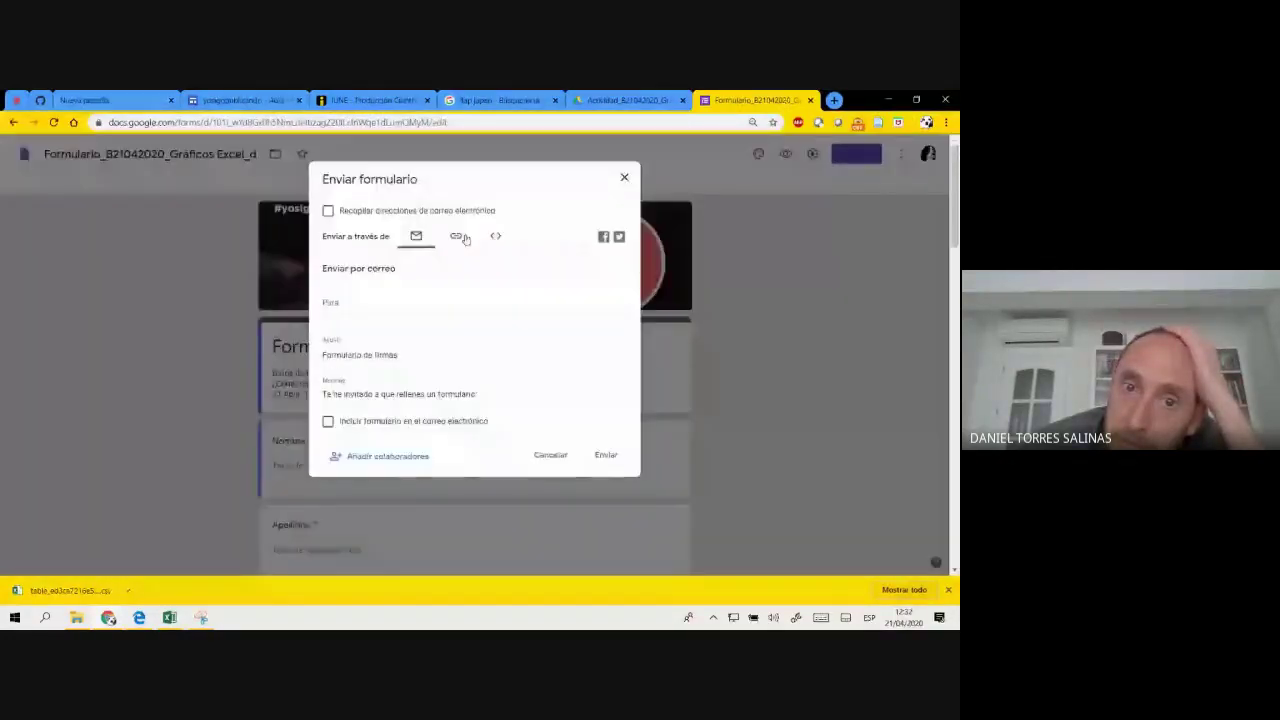
pyautogui.click(457, 237)
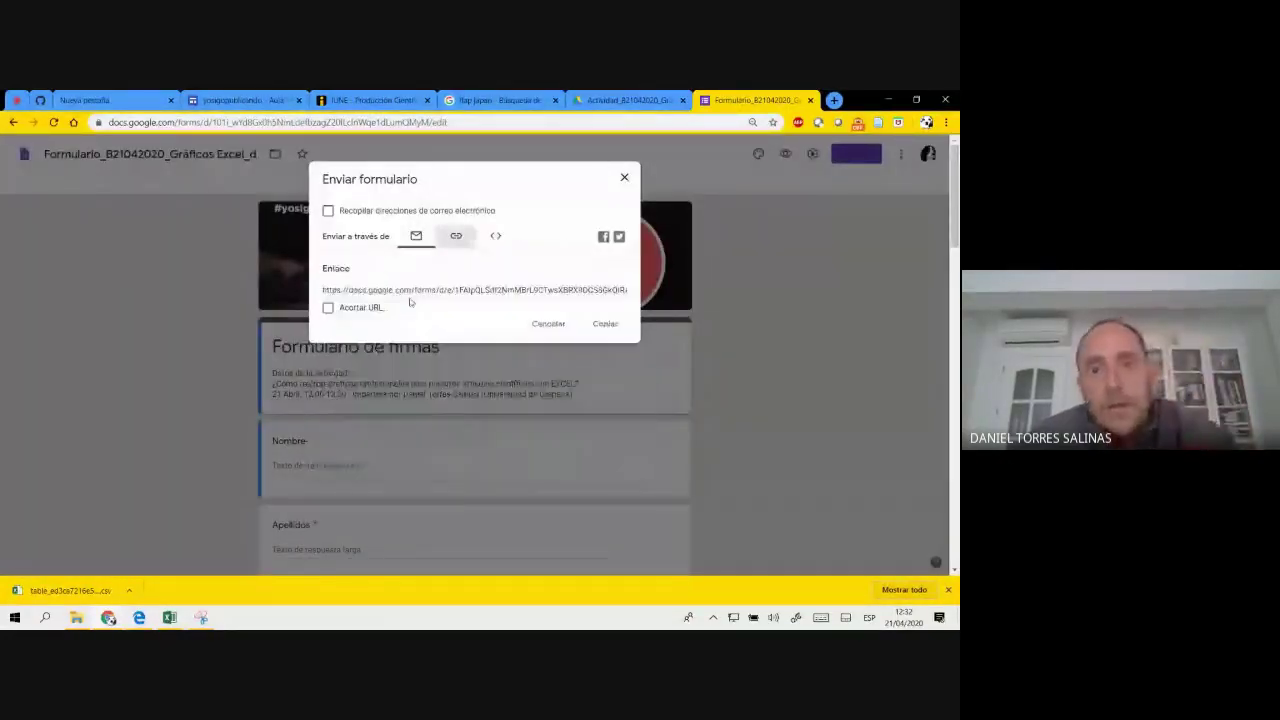
pyautogui.click(360, 308)
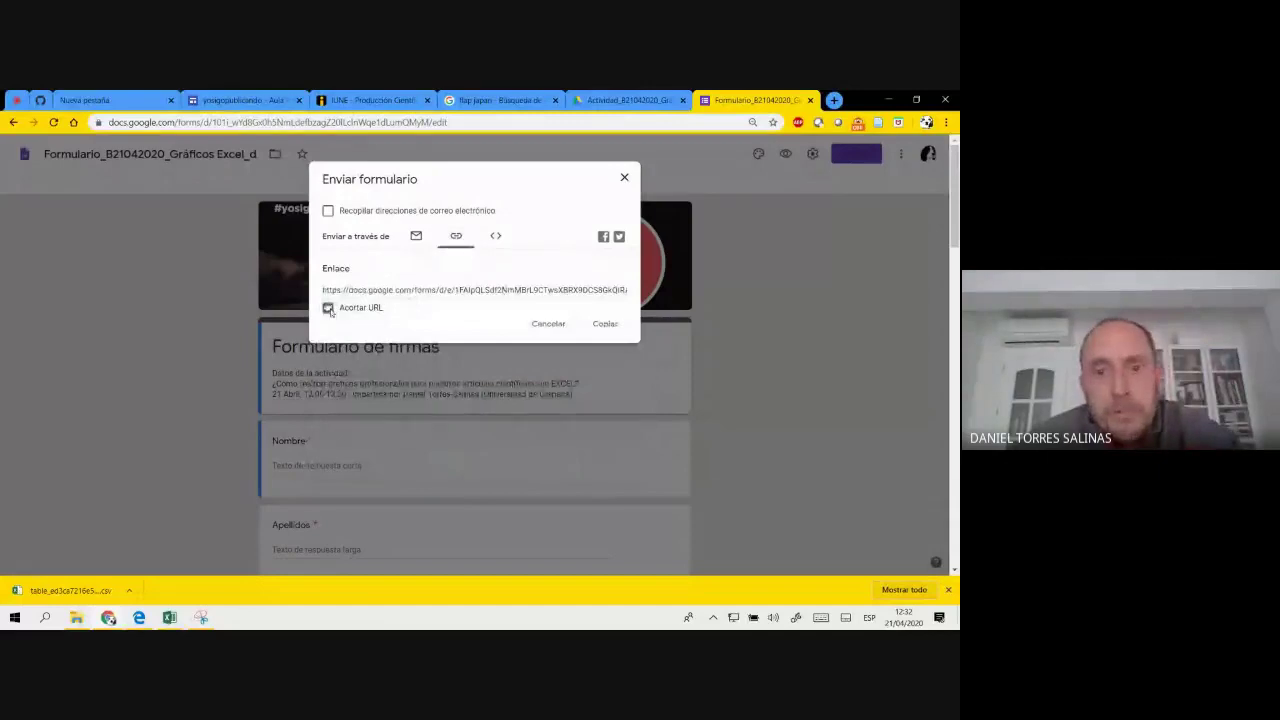
pyautogui.click(606, 324)
pyautogui.click(624, 177)
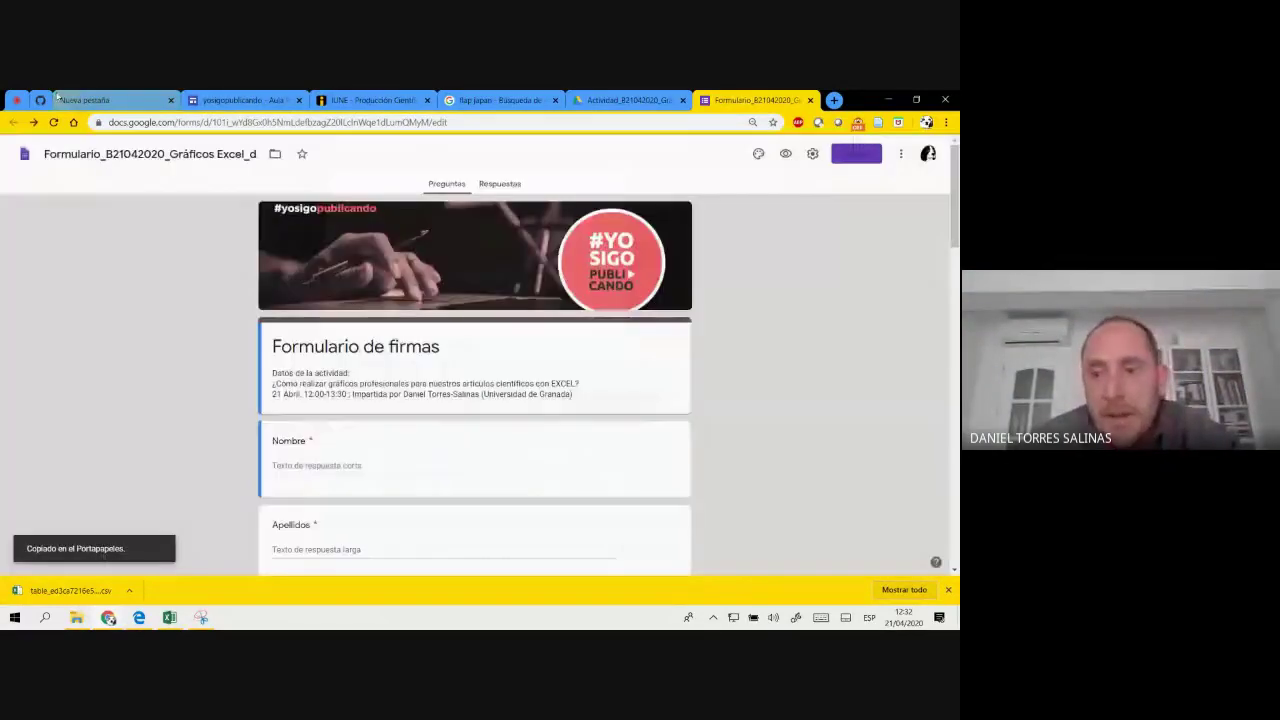
pyautogui.click(60, 99)
pyautogui.hotkey('ctrl', 'v')
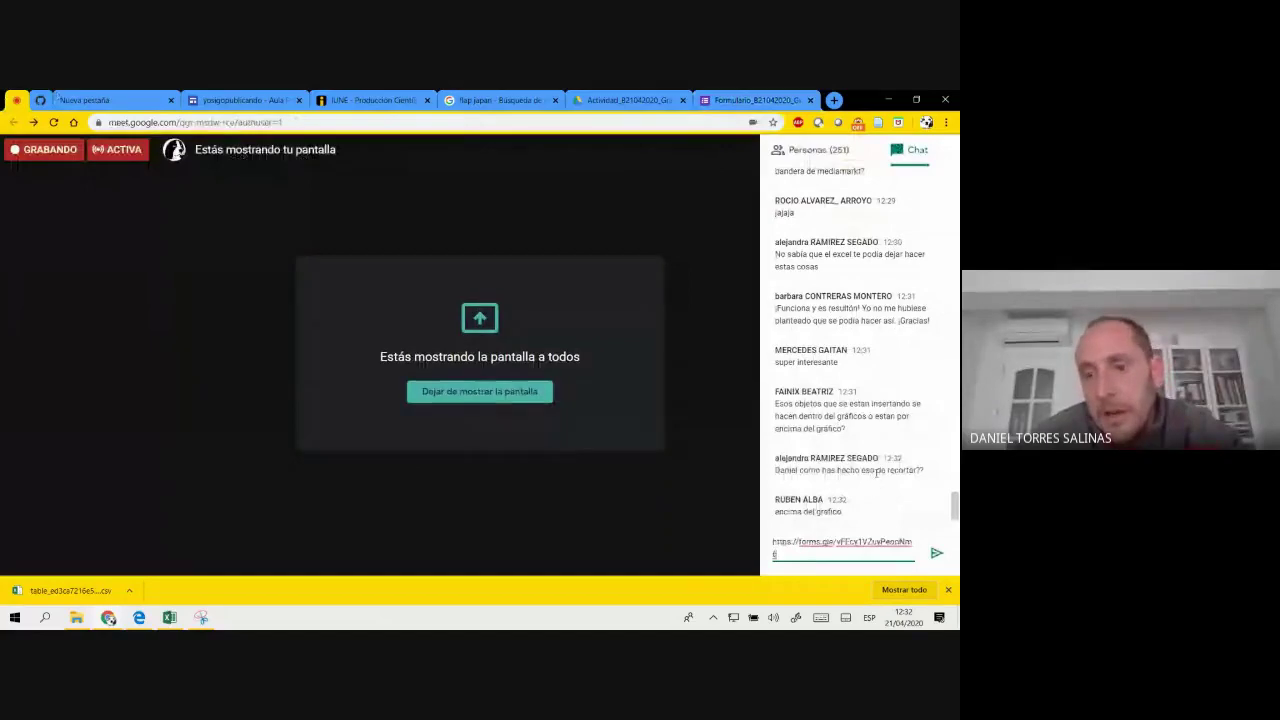
# - Send the forms.gle link in the Meet chat repeatedly, then return to the Formulario tab
pyautogui.press('Return')
pyautogui.hotkey('ctrl', 'v')
pyautogui.press('Return')
pyautogui.hotkey('ctrl', 'v')
pyautogui.press('Return')
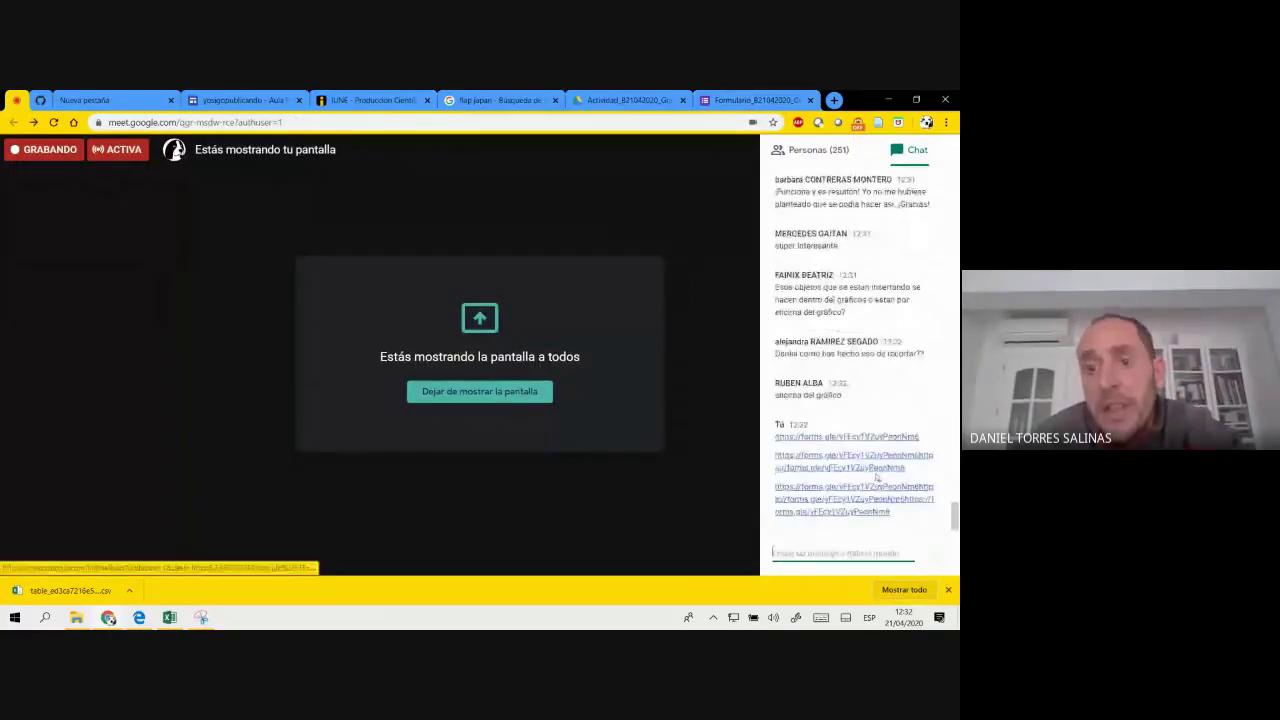
pyautogui.hotkey('ctrl', 'v')
pyautogui.press('Return')
pyautogui.hotkey('ctrl', 'v')
pyautogui.press('Return')
pyautogui.hotkey('ctrl', 'v')
pyautogui.press('Return')
pyautogui.write('https://forms.gle/vFEcy1VZuyPeonNm6')
pyautogui.press('Return')
pyautogui.write('https://forms.gle/vFEcy1VZuyPeonNm6')
pyautogui.hotkey('ctrl', 'v')
pyautogui.press('Return')
pyautogui.hotkey('ctrl', 'v')
pyautogui.press('Return')
pyautogui.hotkey('ctrl', 'v')
pyautogui.hotkey('ctrl', 'v')
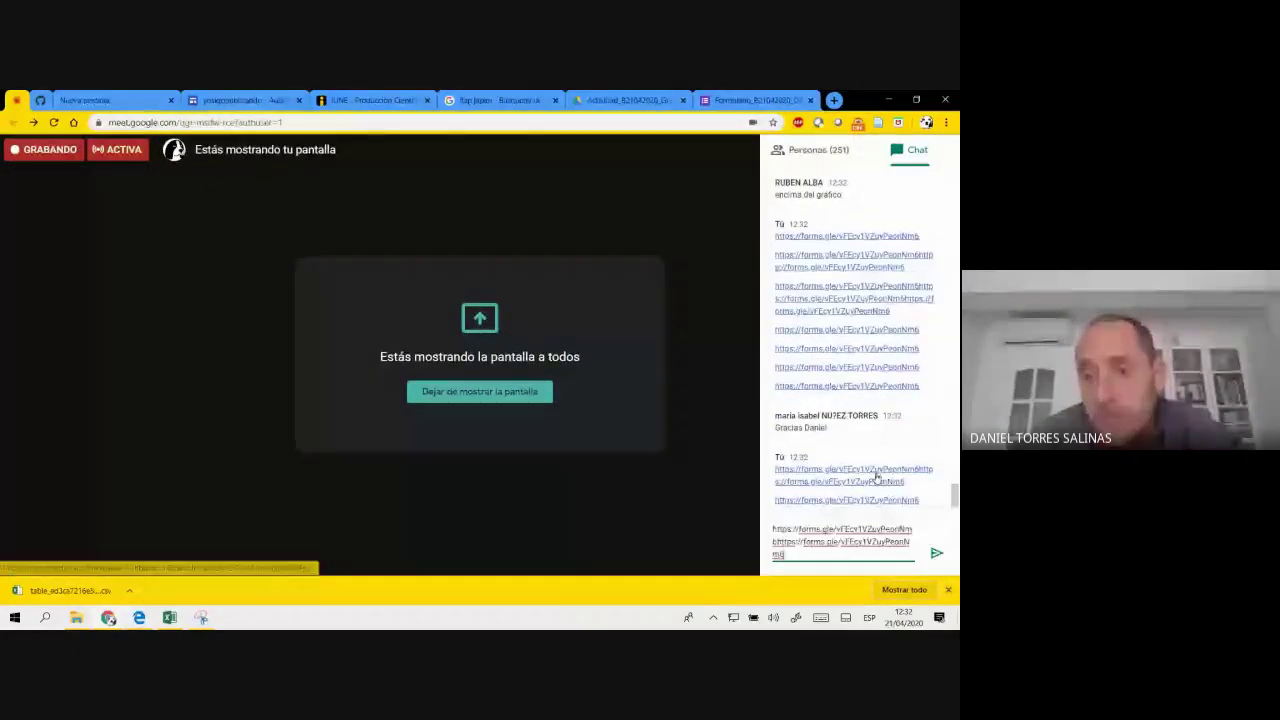
pyautogui.press('Return')
pyautogui.hotkey('ctrl', 'v')
pyautogui.press('Return')
pyautogui.write('https://forms.gle/vFEcy1VZuyPeonNm6')
pyautogui.press('Return')
pyautogui.hotkey('ctrl', 'v')
pyautogui.hotkey('ctrl', 'v')
pyautogui.press('Return')
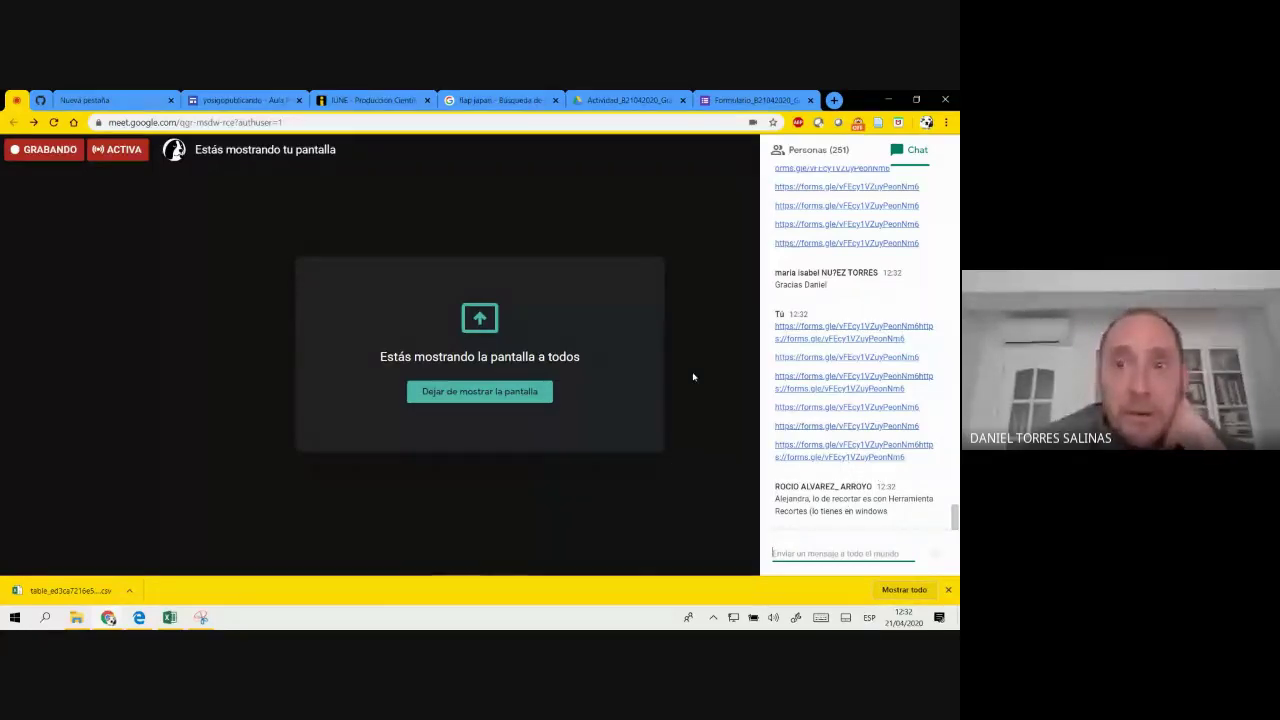
pyautogui.click(760, 100)
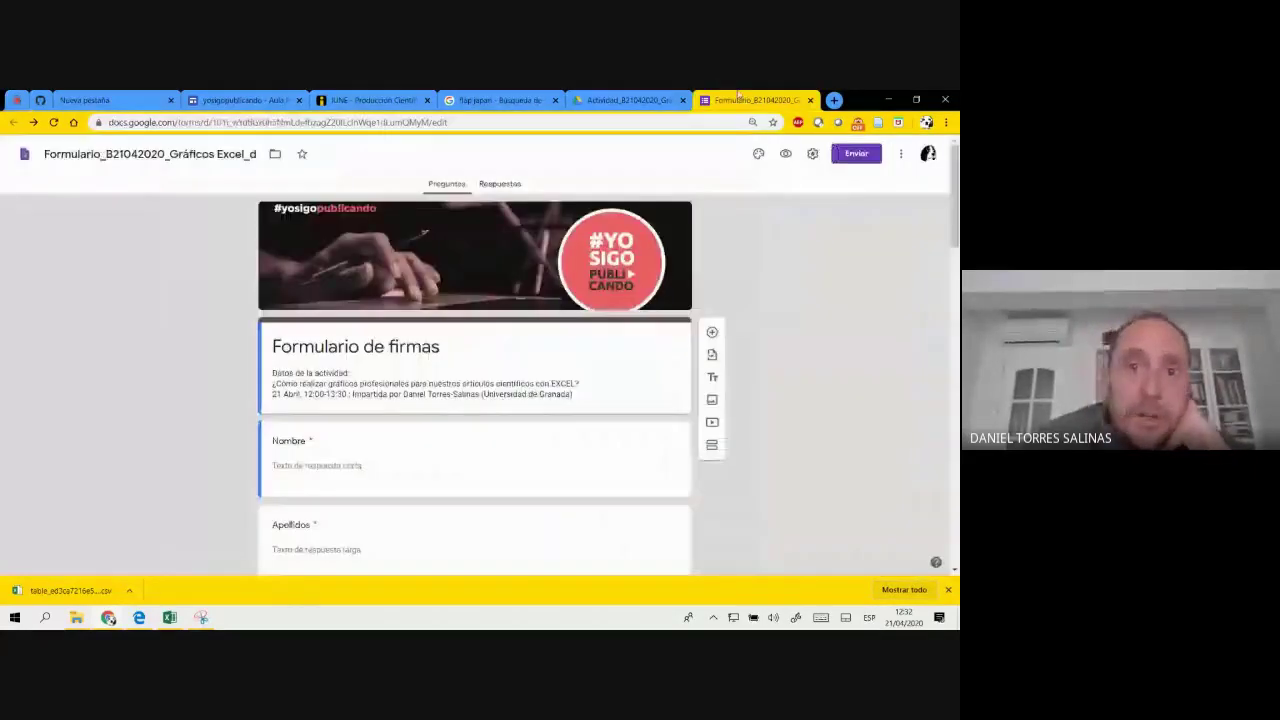
# - Close the Formulario tab and switch back to the Excel workbook with Alt+Tab
pyautogui.click(810, 100)
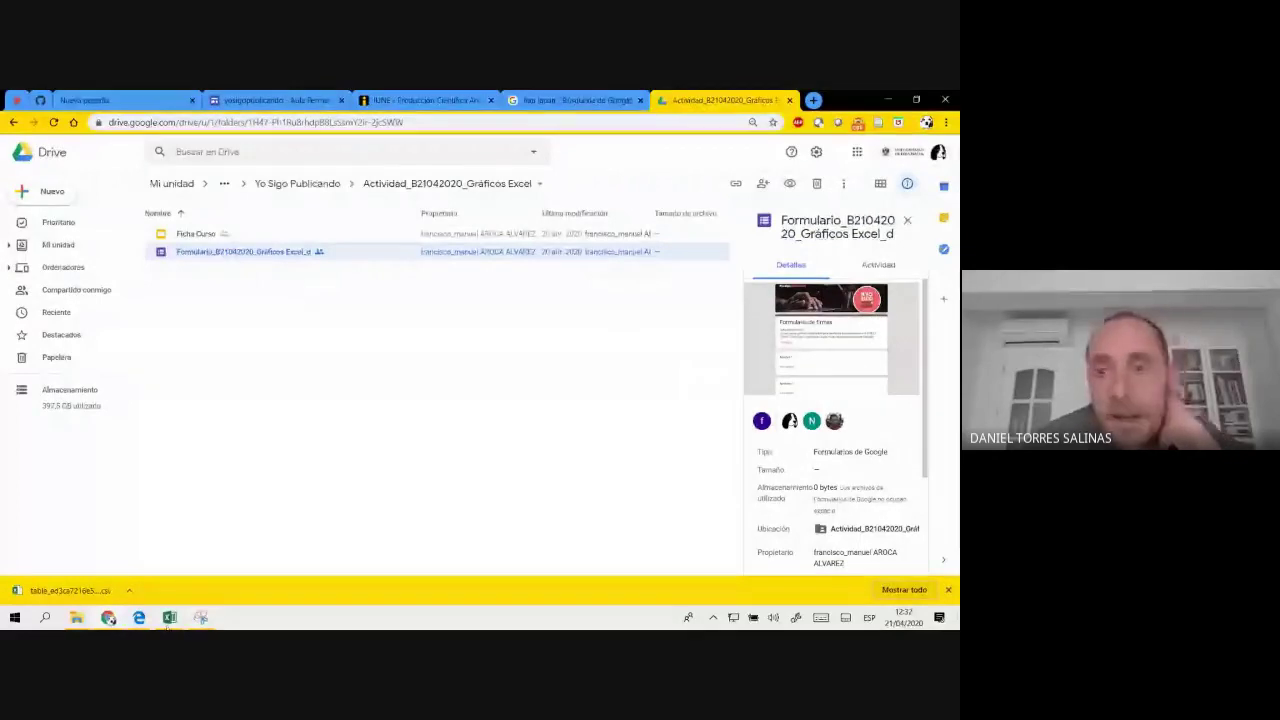
pyautogui.hotkey('alt', 'Tab')
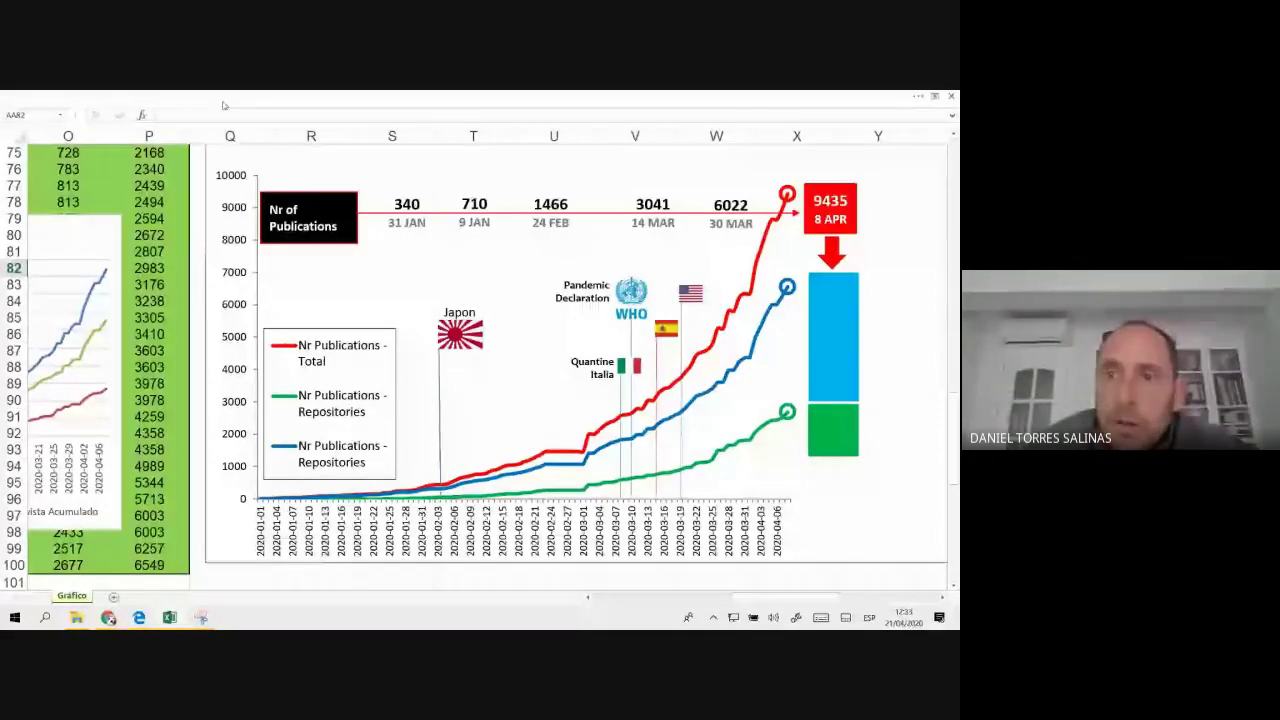
pyautogui.click(934, 96)
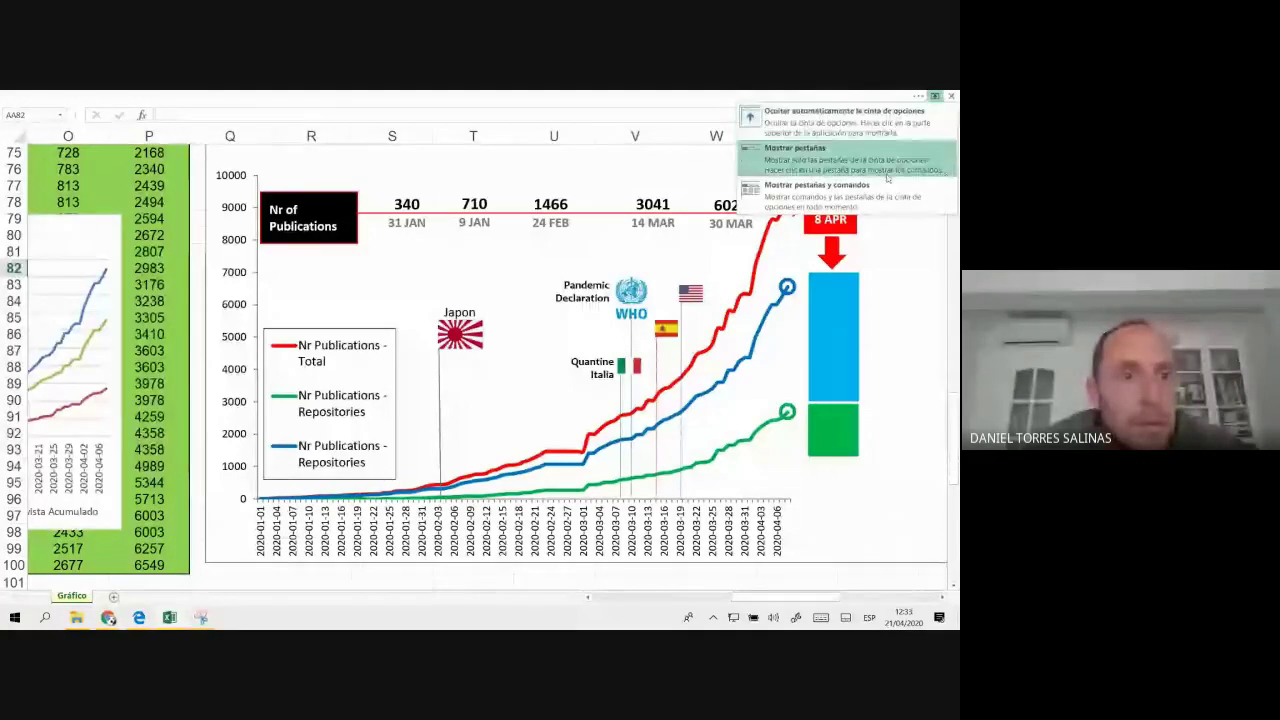
pyautogui.click(886, 186)
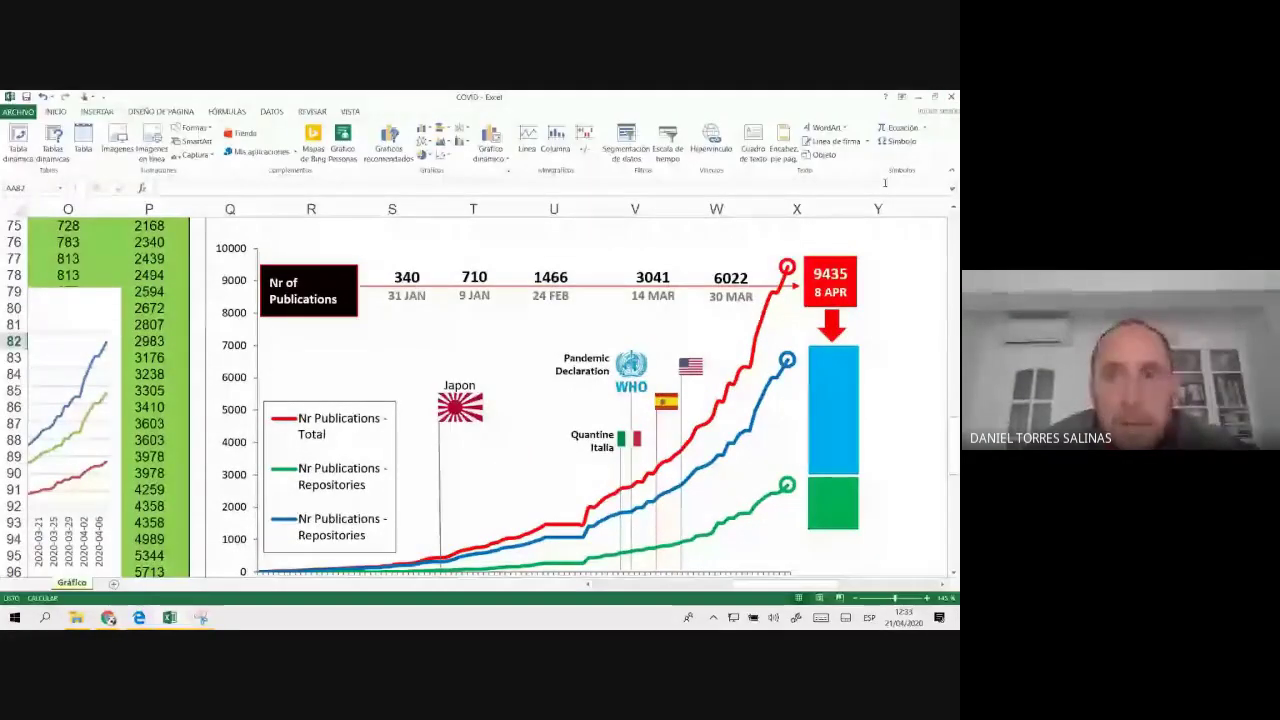
pyautogui.click(193, 129)
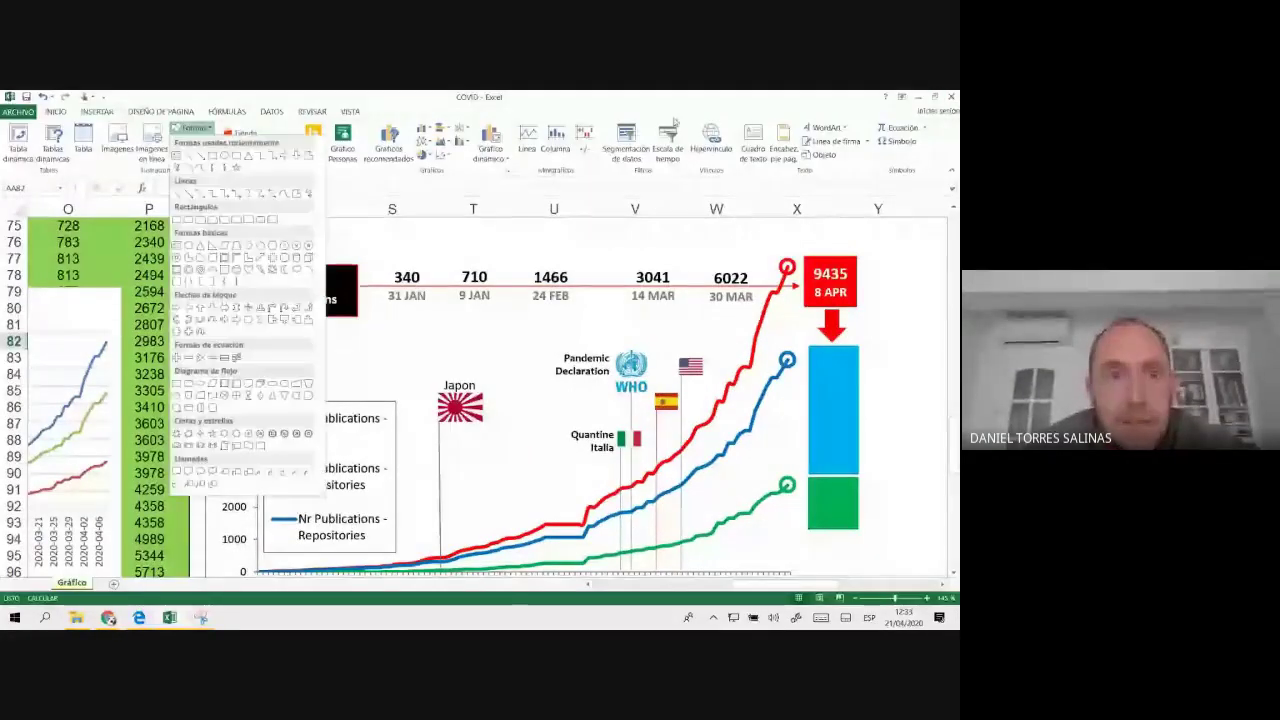
pyautogui.click(753, 147)
pyautogui.click(753, 147)
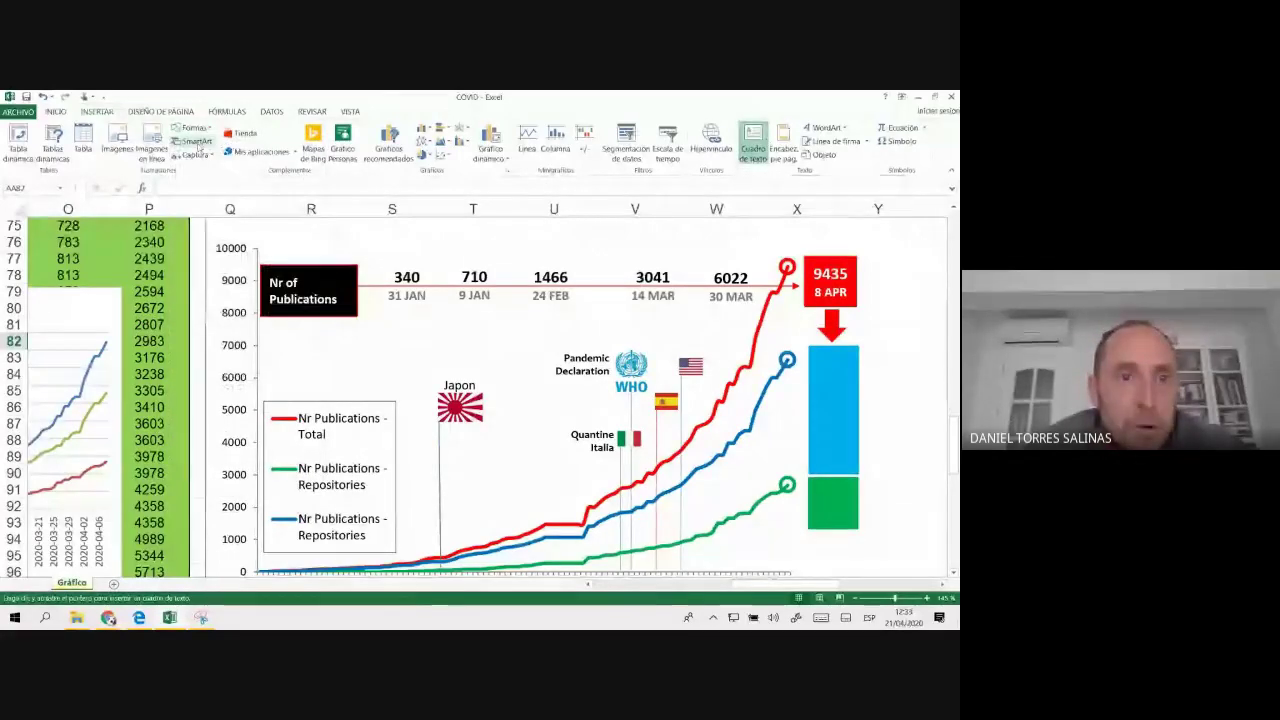
pyautogui.click(196, 129)
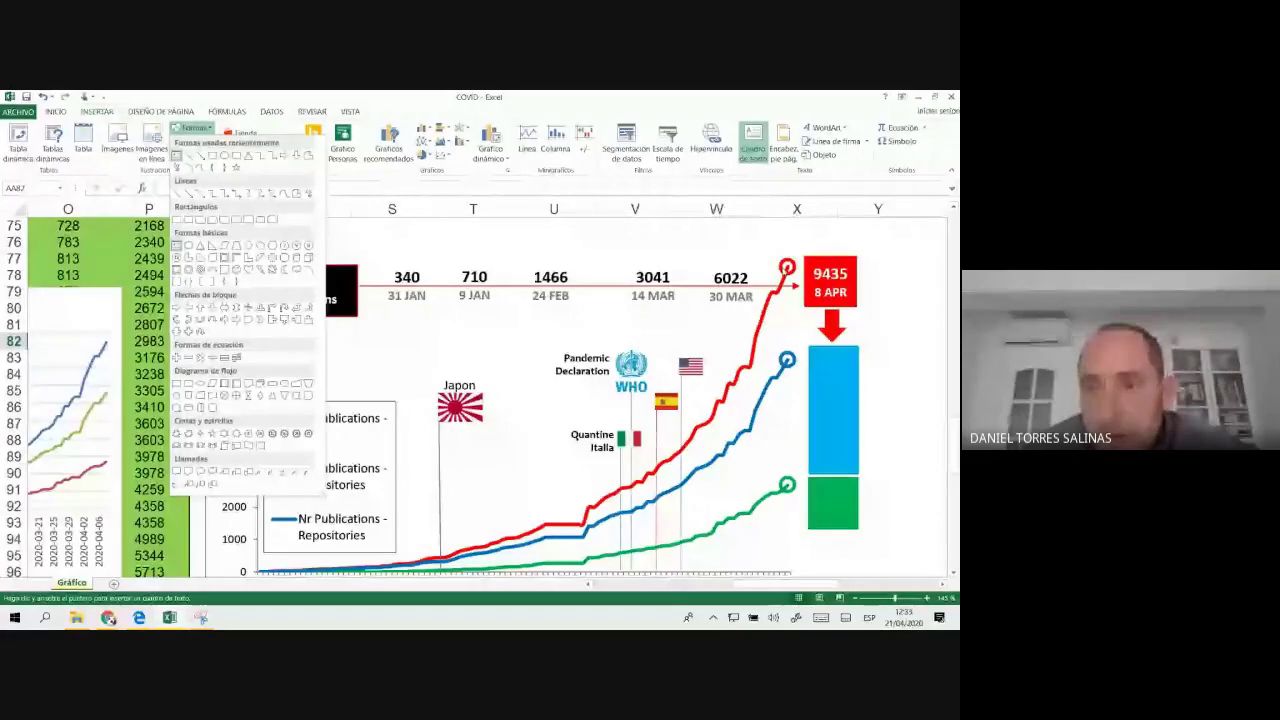
pyautogui.click(213, 167)
pyautogui.click(830, 243)
pyautogui.click(792, 271)
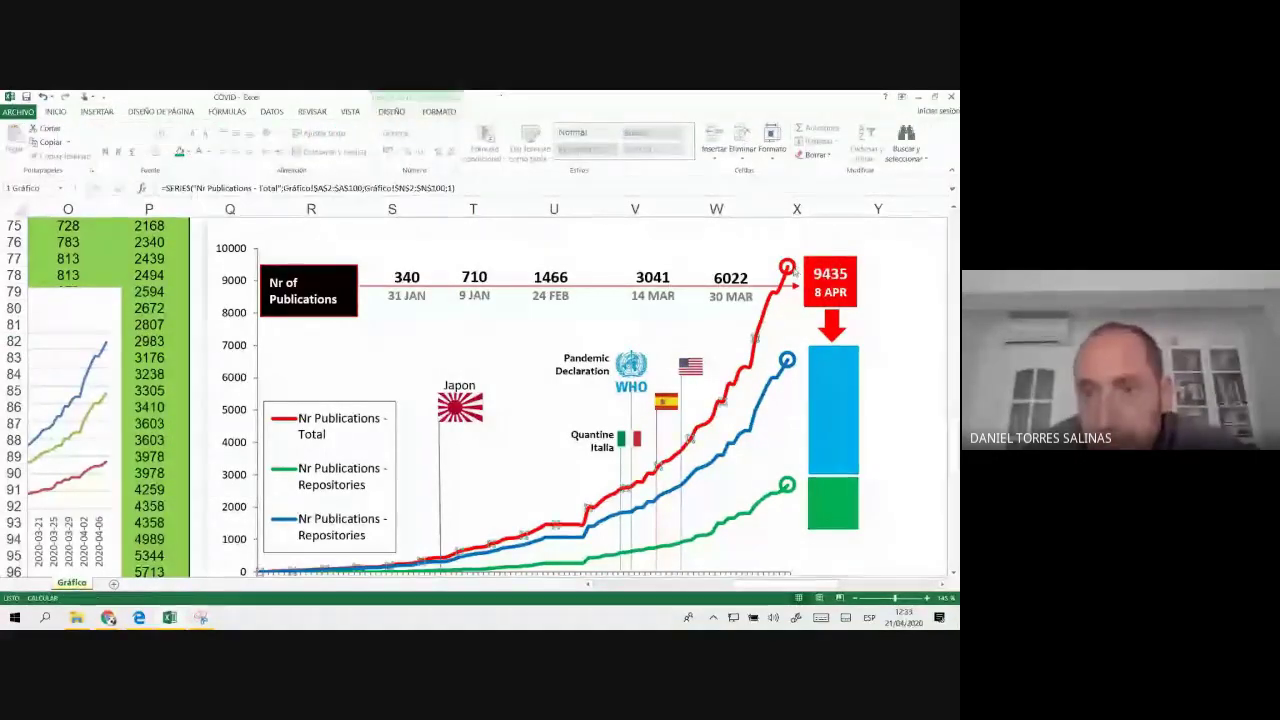
pyautogui.rightClick(790, 270)
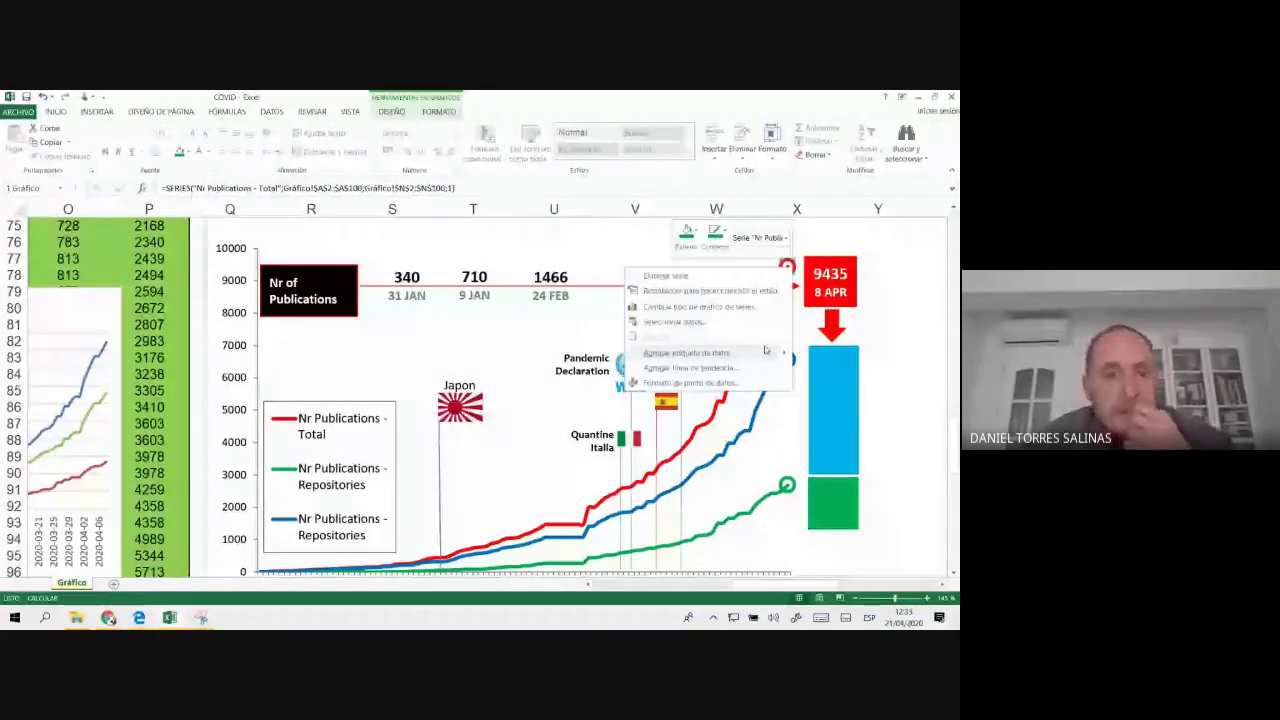
pyautogui.click(439, 334)
pyautogui.scroll(-1, 400, 360)
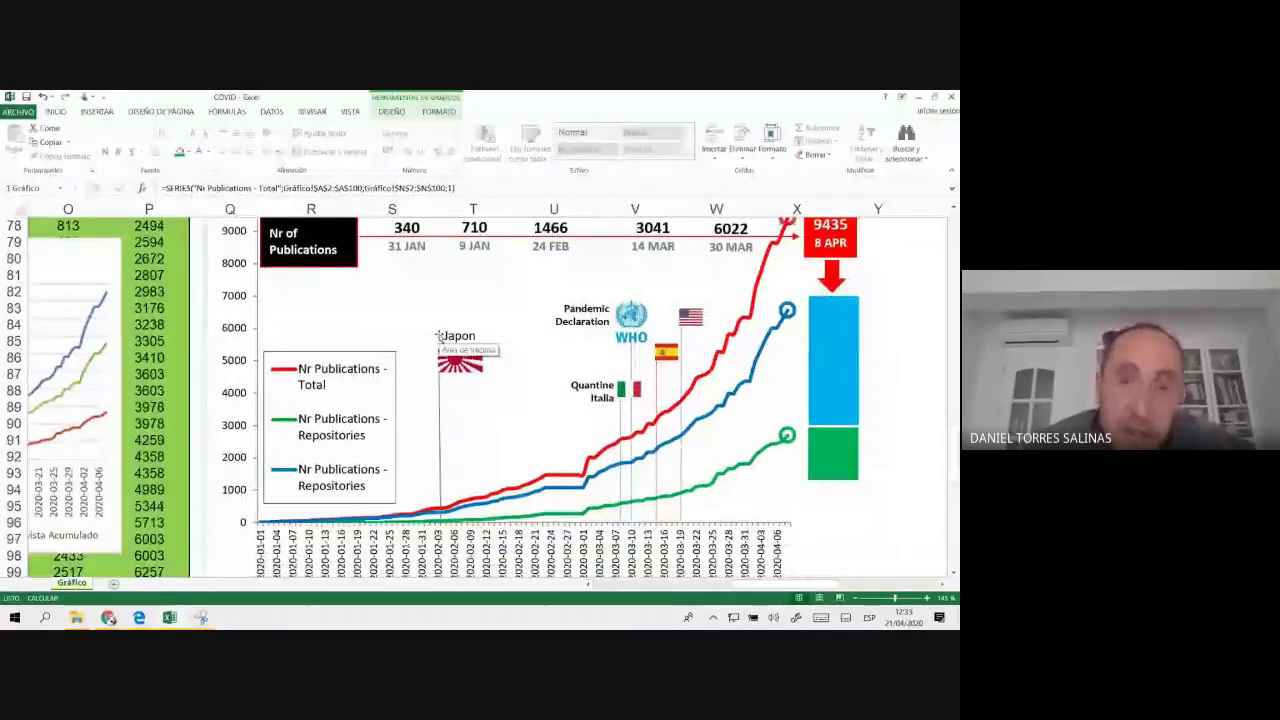
pyautogui.scroll(1, 335, 410)
pyautogui.scroll(-1, 335, 410)
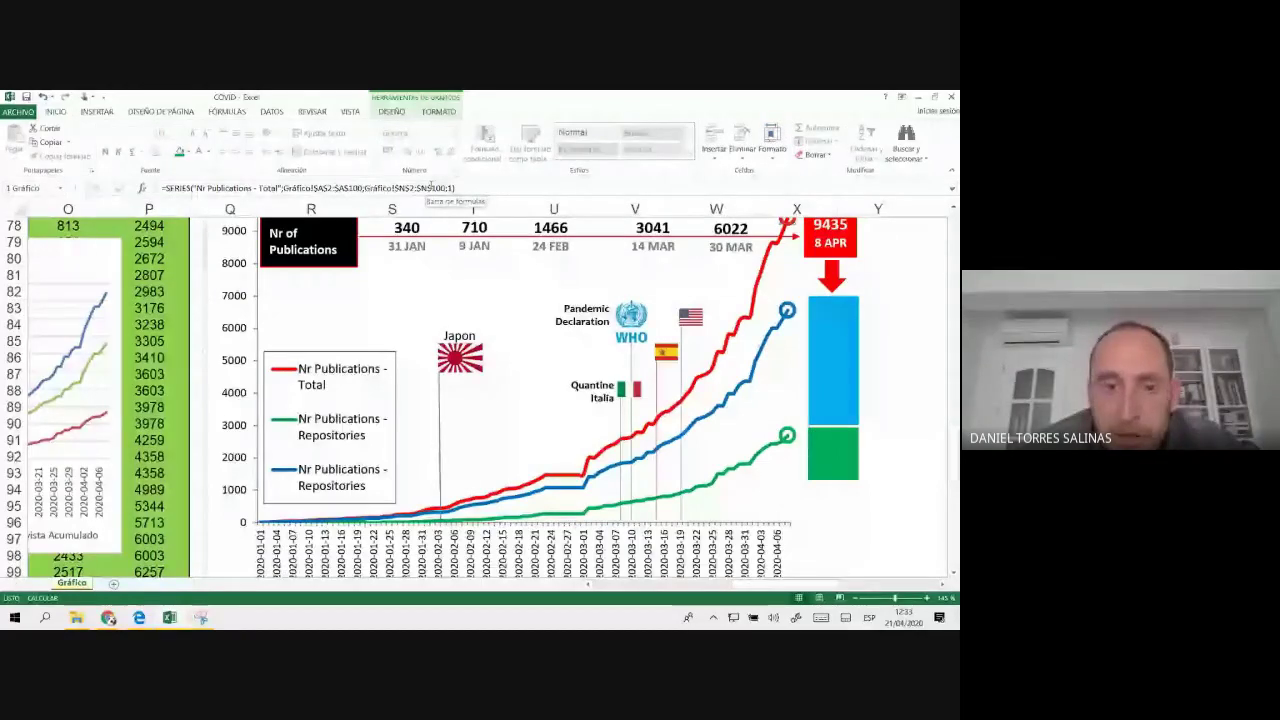
# - Open Format Data Series for the Nº Total Pub Acumulados line and review its effects settings
pyautogui.moveTo(786, 588); pyautogui.dragTo(752, 597)
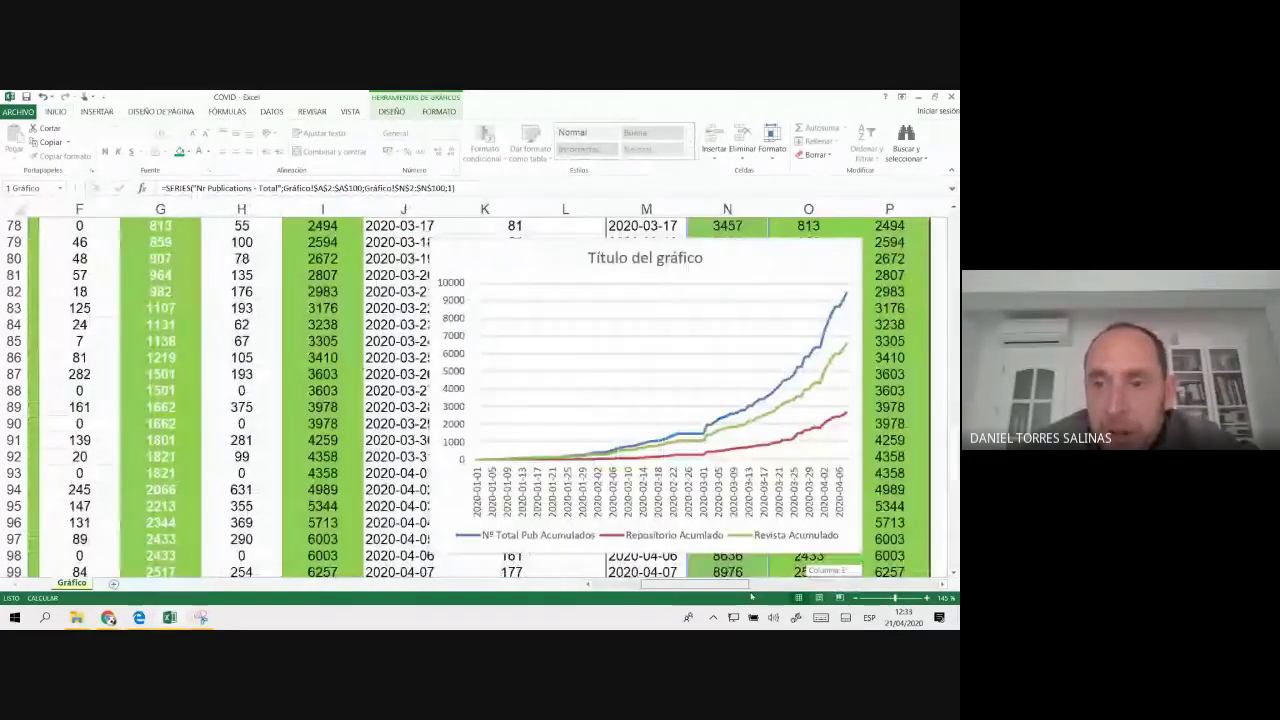
pyautogui.click(750, 300)
pyautogui.rightClick(752, 296)
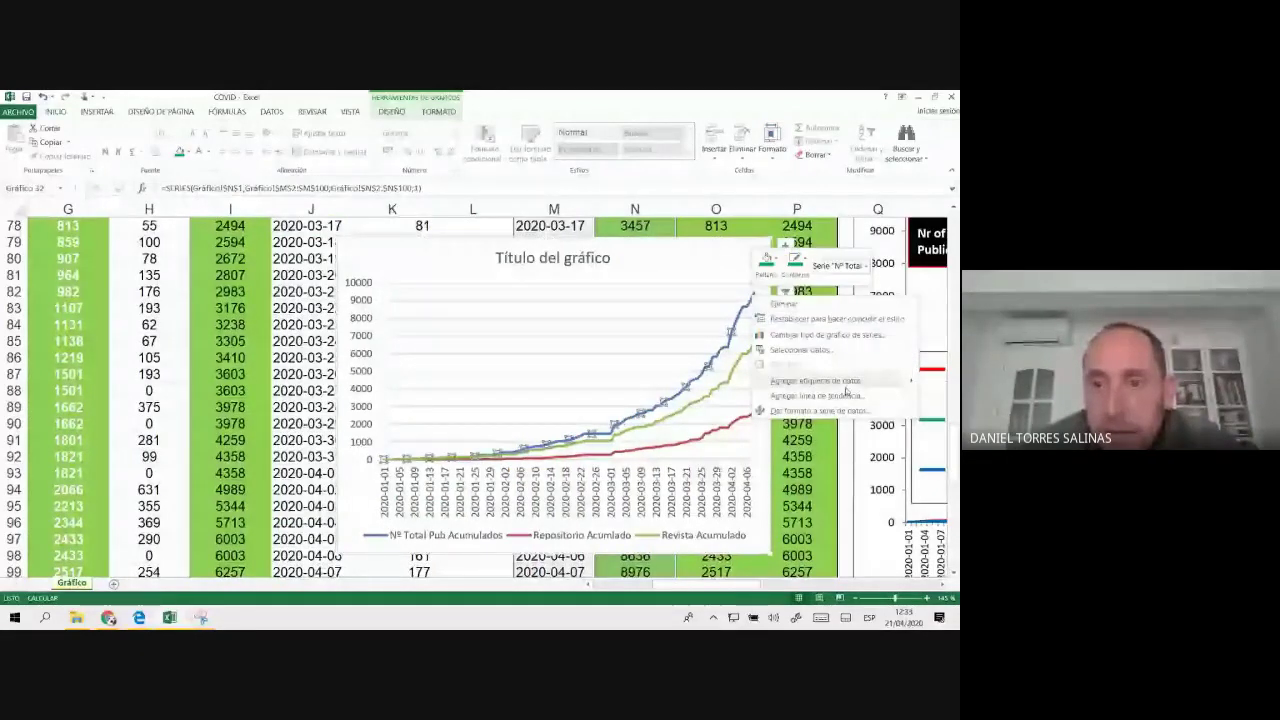
pyautogui.click(835, 410)
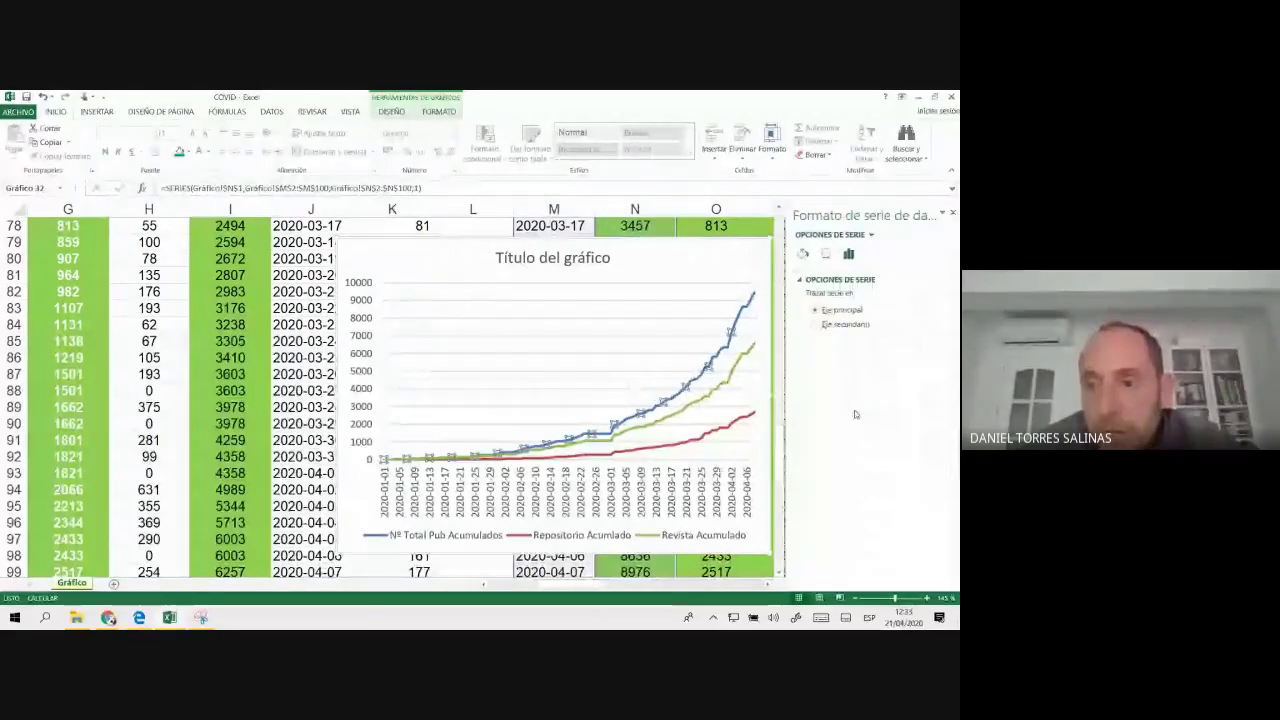
pyautogui.click(800, 255)
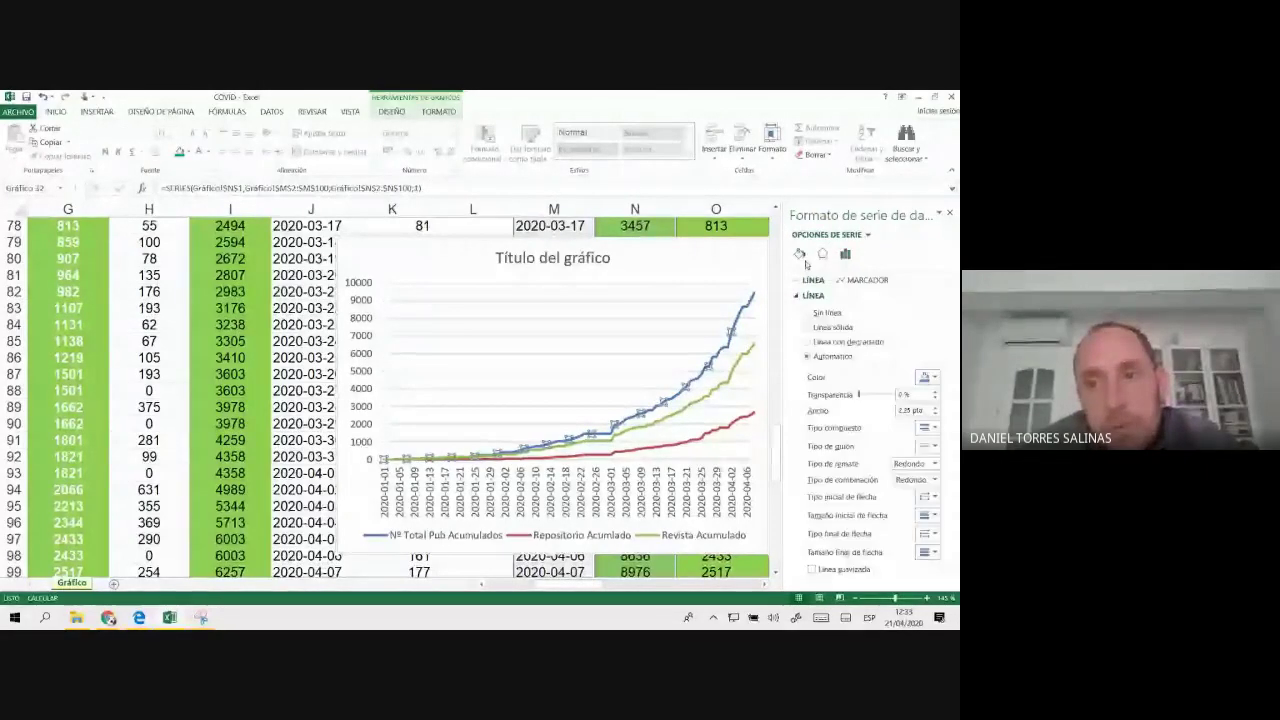
pyautogui.click(822, 254)
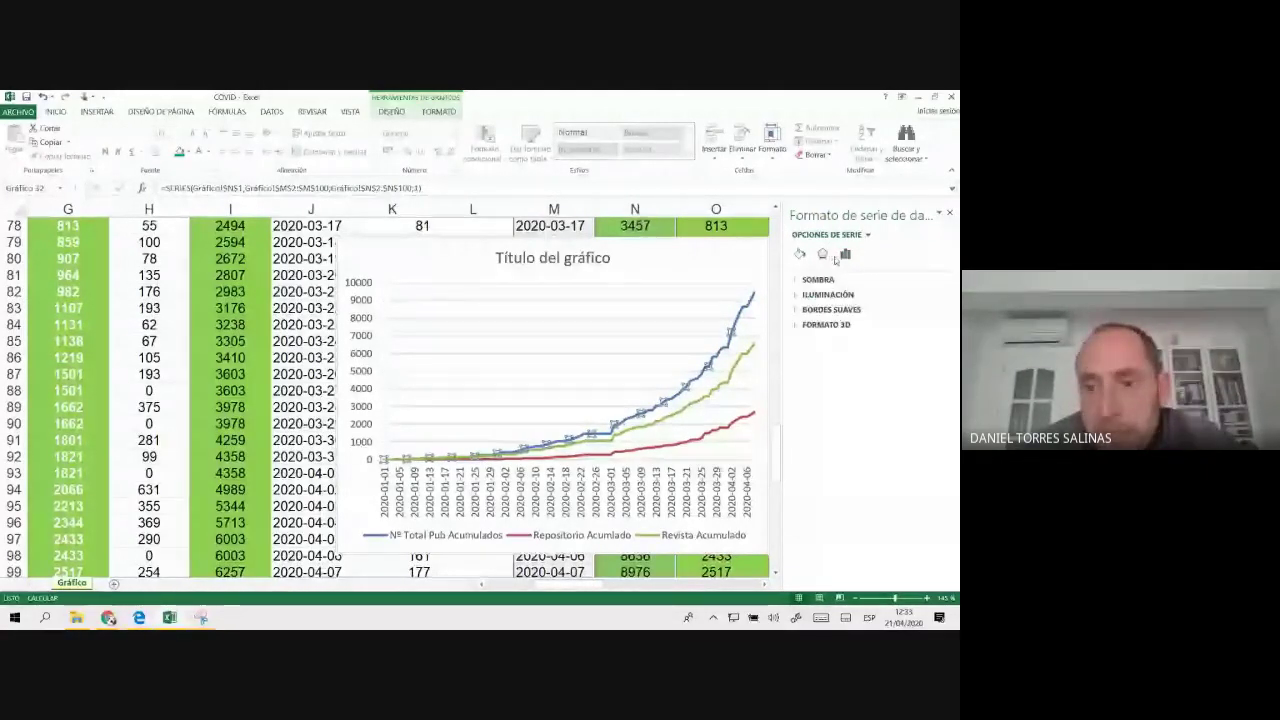
pyautogui.click(816, 280)
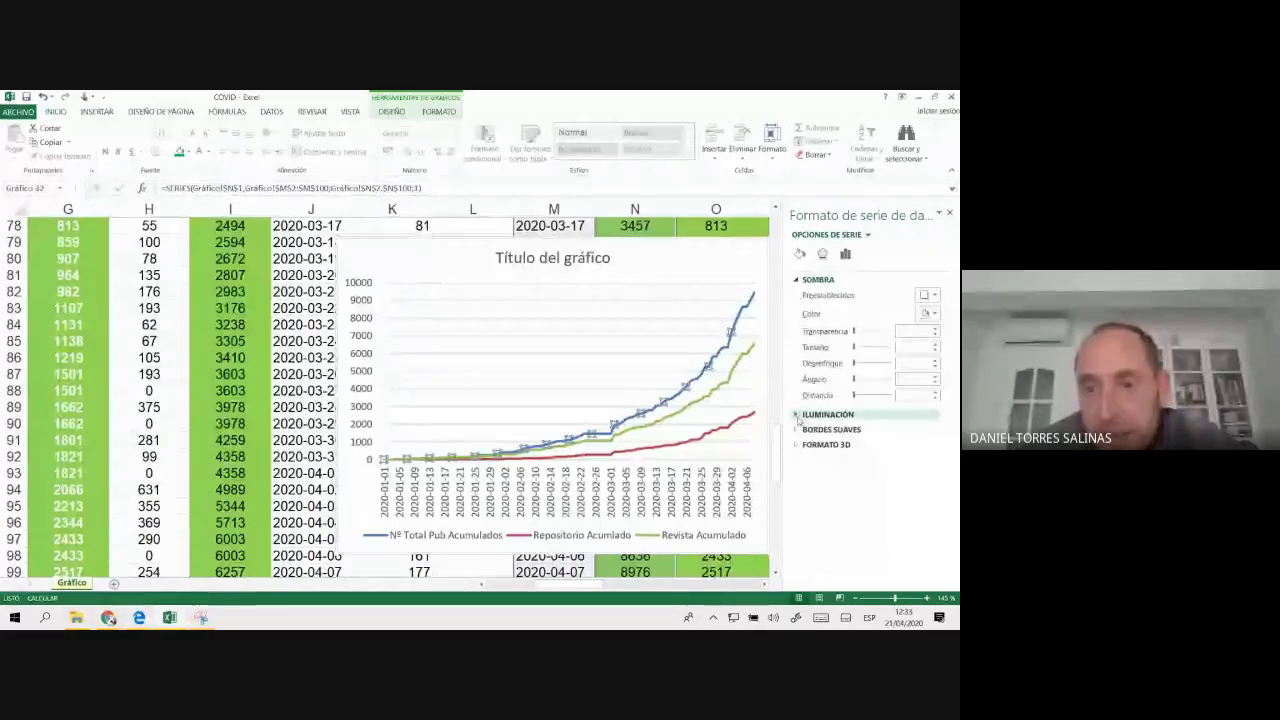
pyautogui.click(826, 414)
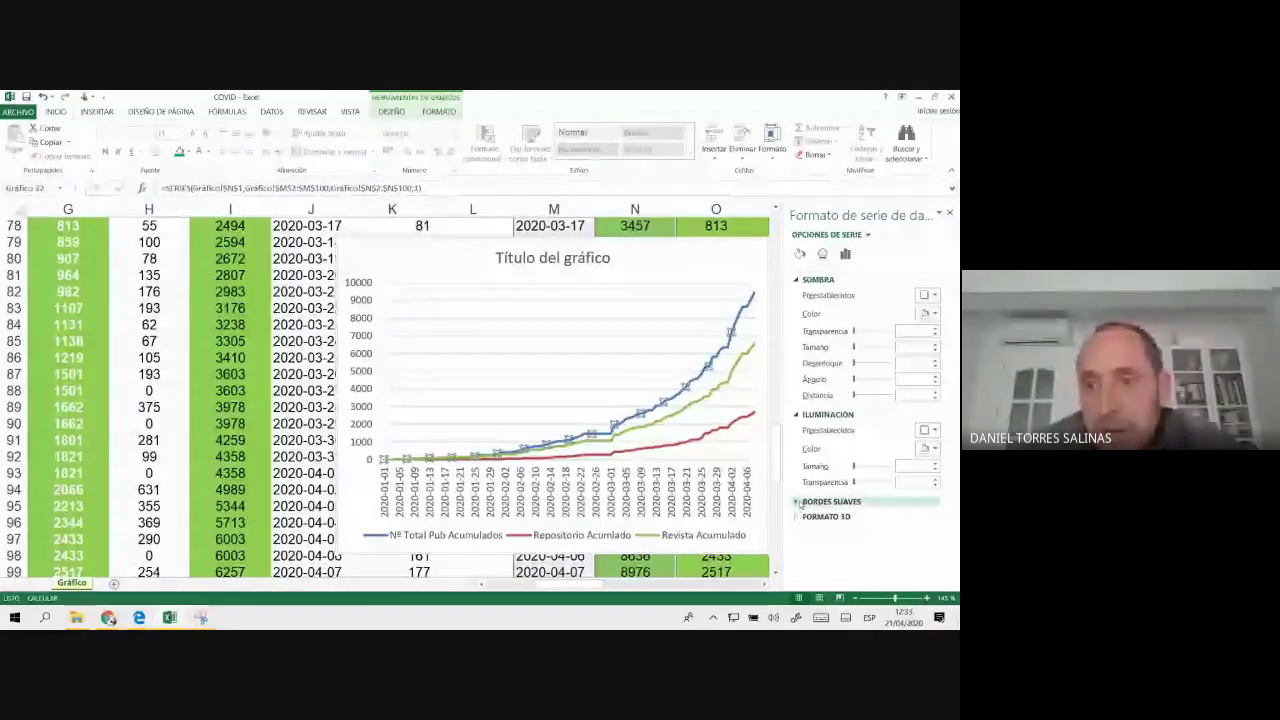
pyautogui.click(800, 502)
pyautogui.click(806, 553)
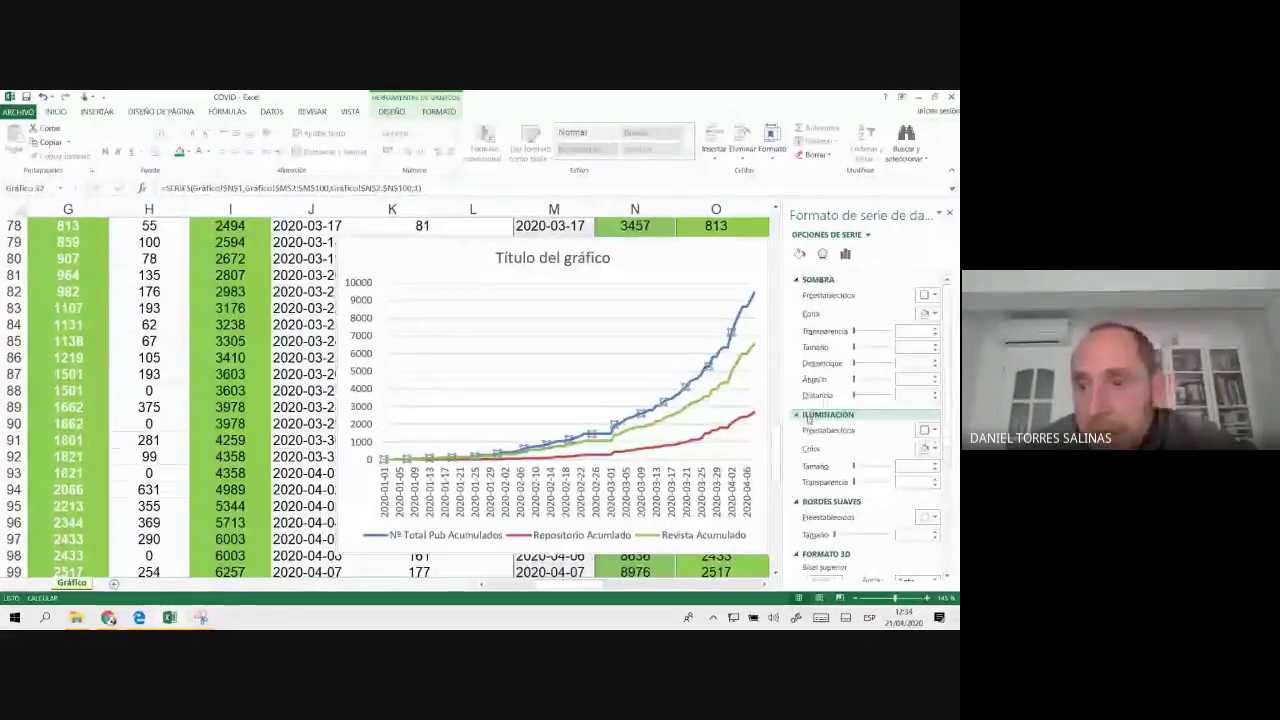
pyautogui.click(799, 253)
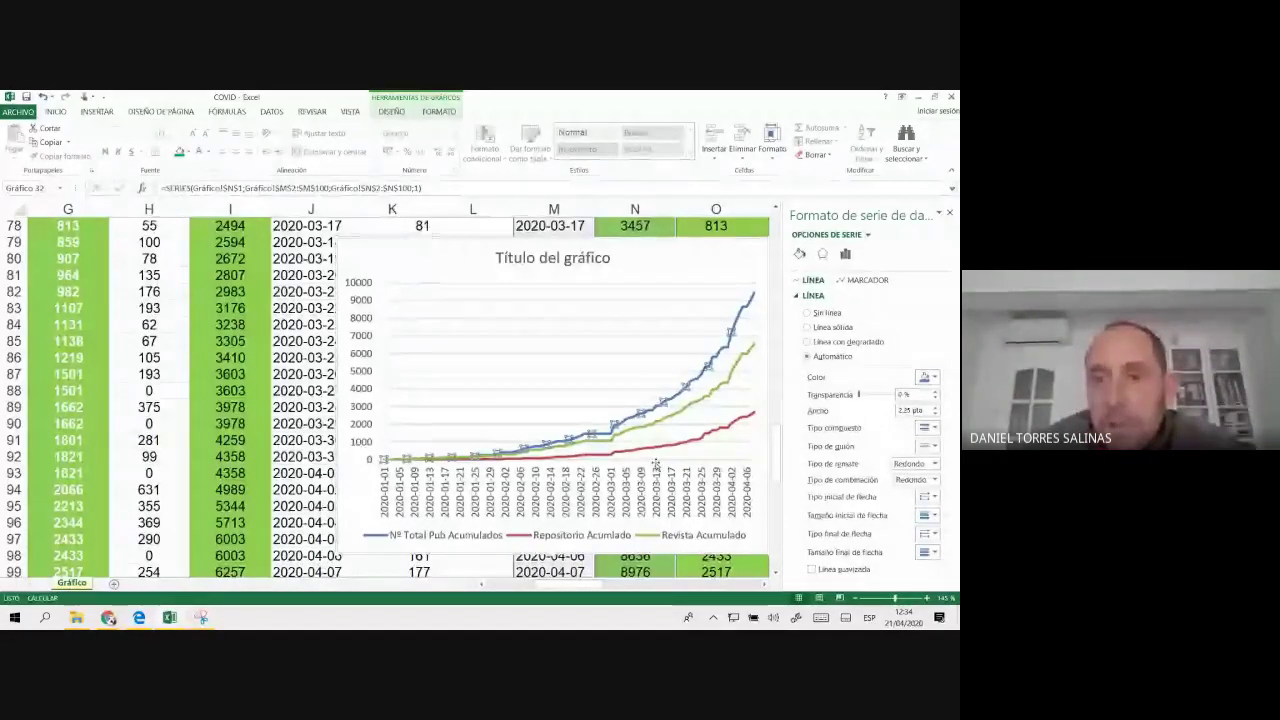
# - Give the line's last point a built-in square marker, size 10, with a solid red border
pyautogui.click(754, 293)
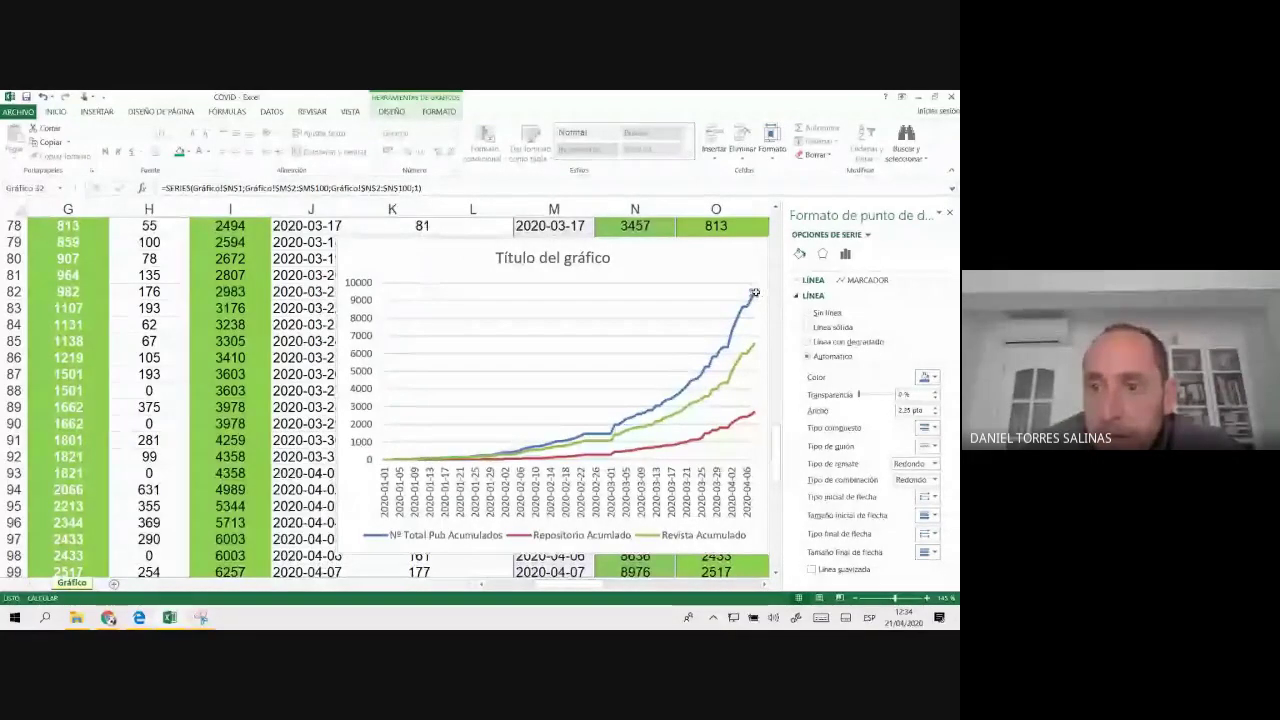
pyautogui.click(822, 255)
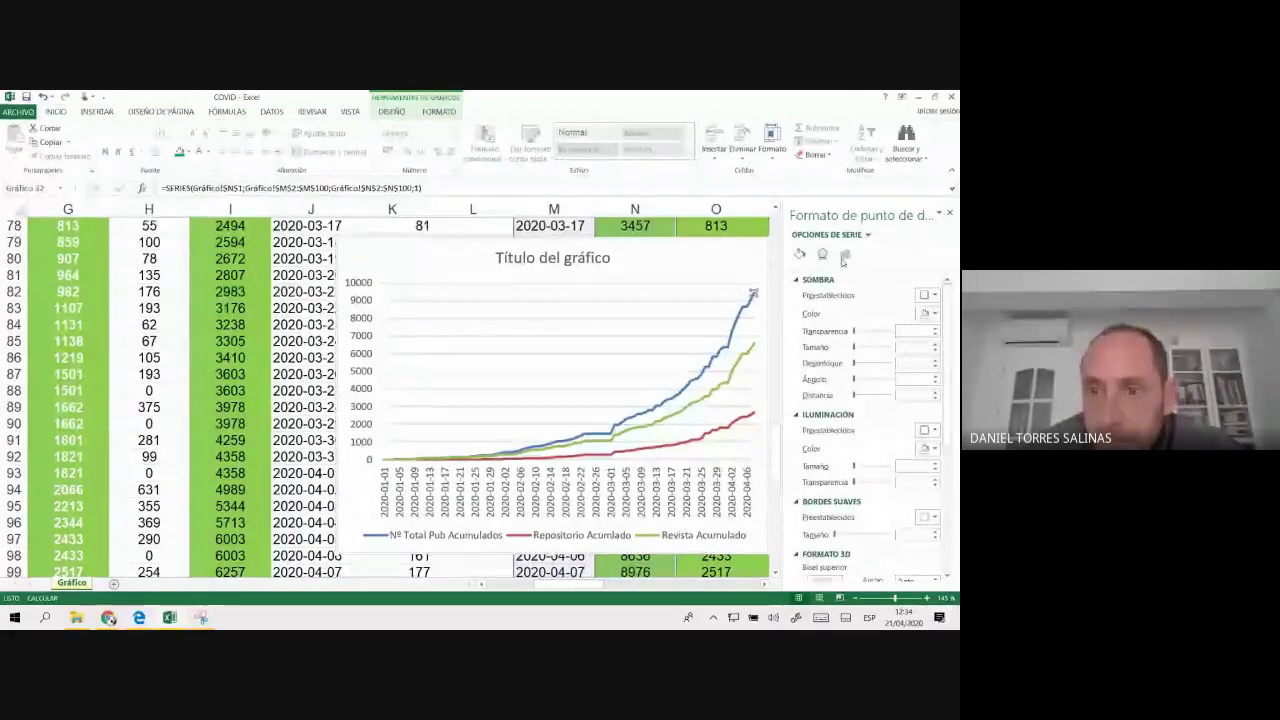
pyautogui.click(845, 256)
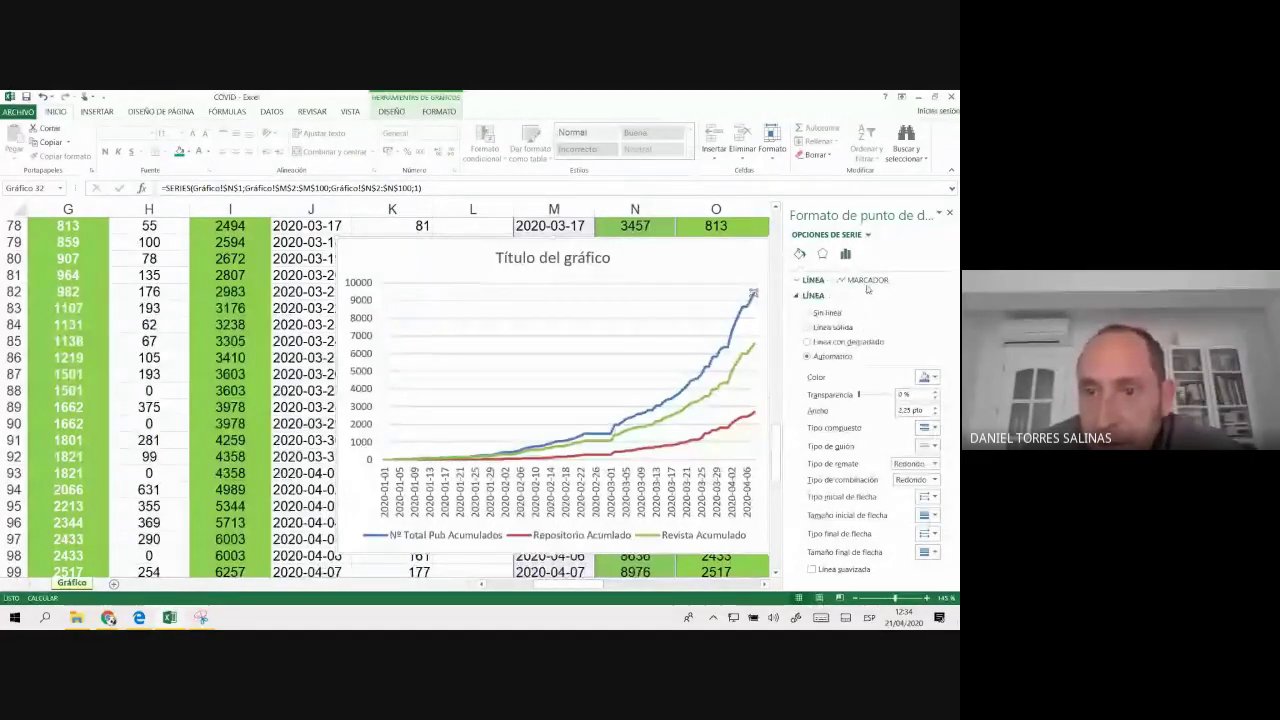
pyautogui.click(867, 283)
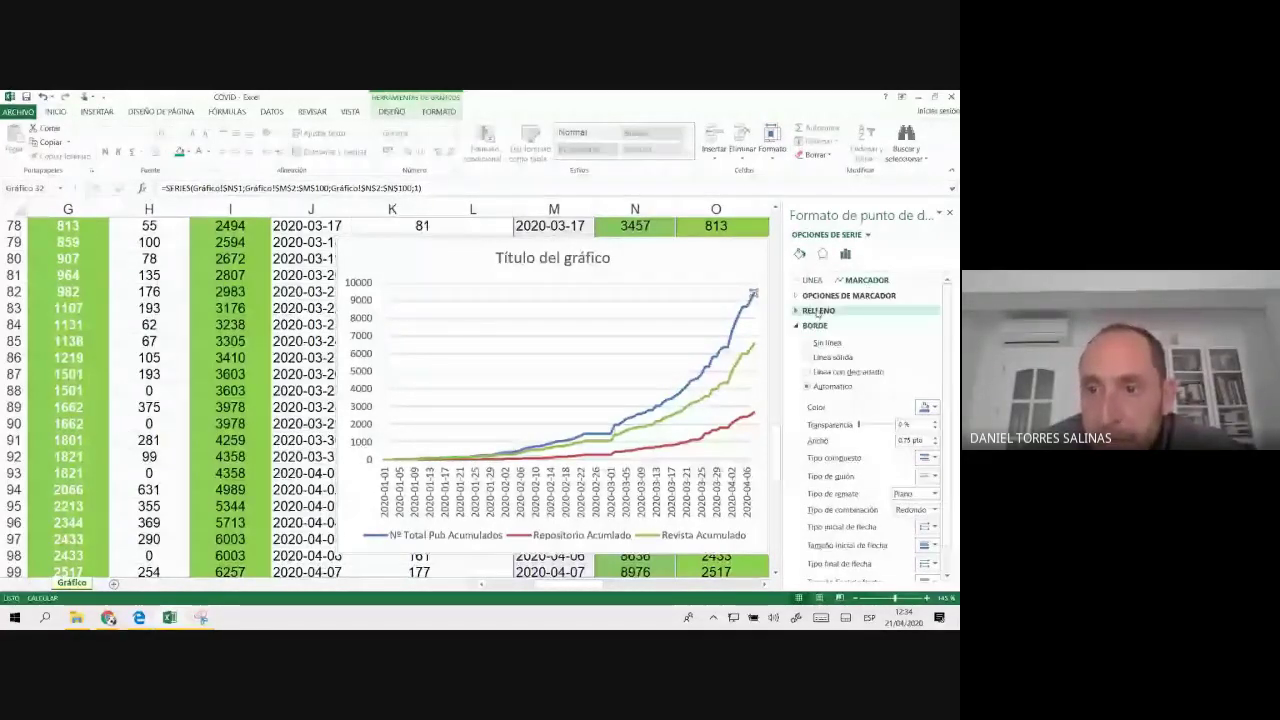
pyautogui.click(862, 295)
pyautogui.click(808, 341)
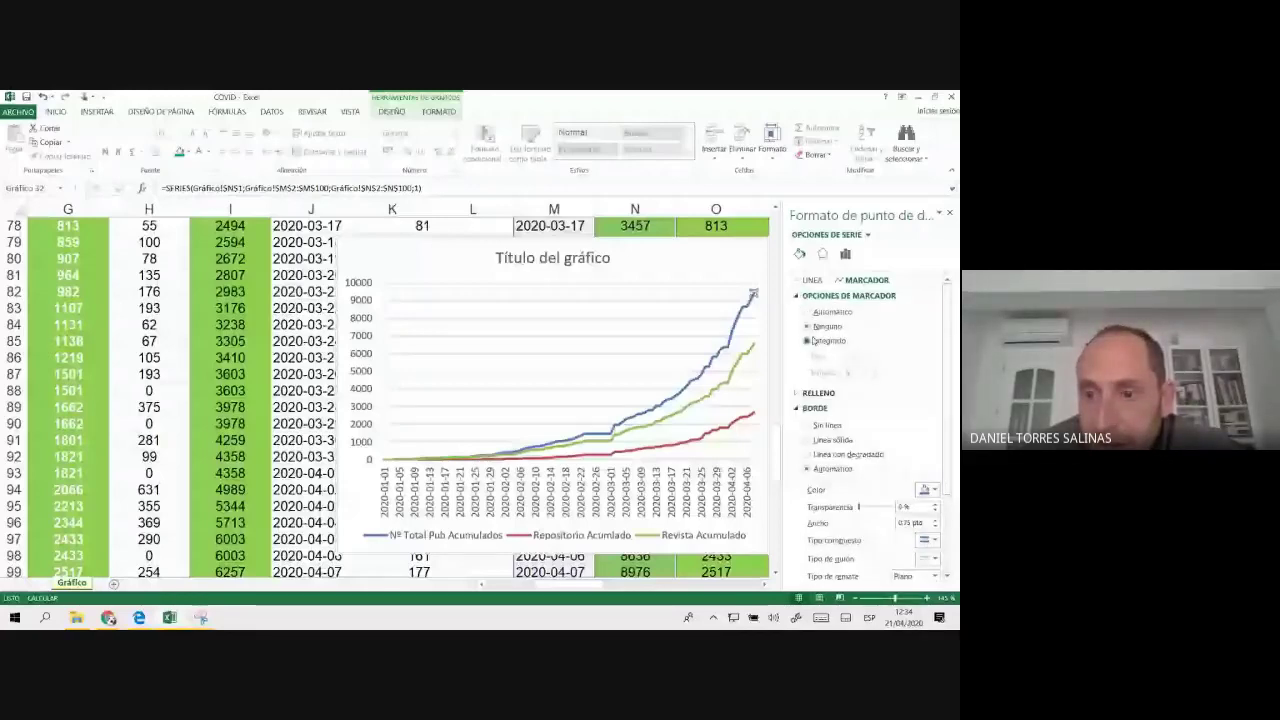
pyautogui.click(853, 358)
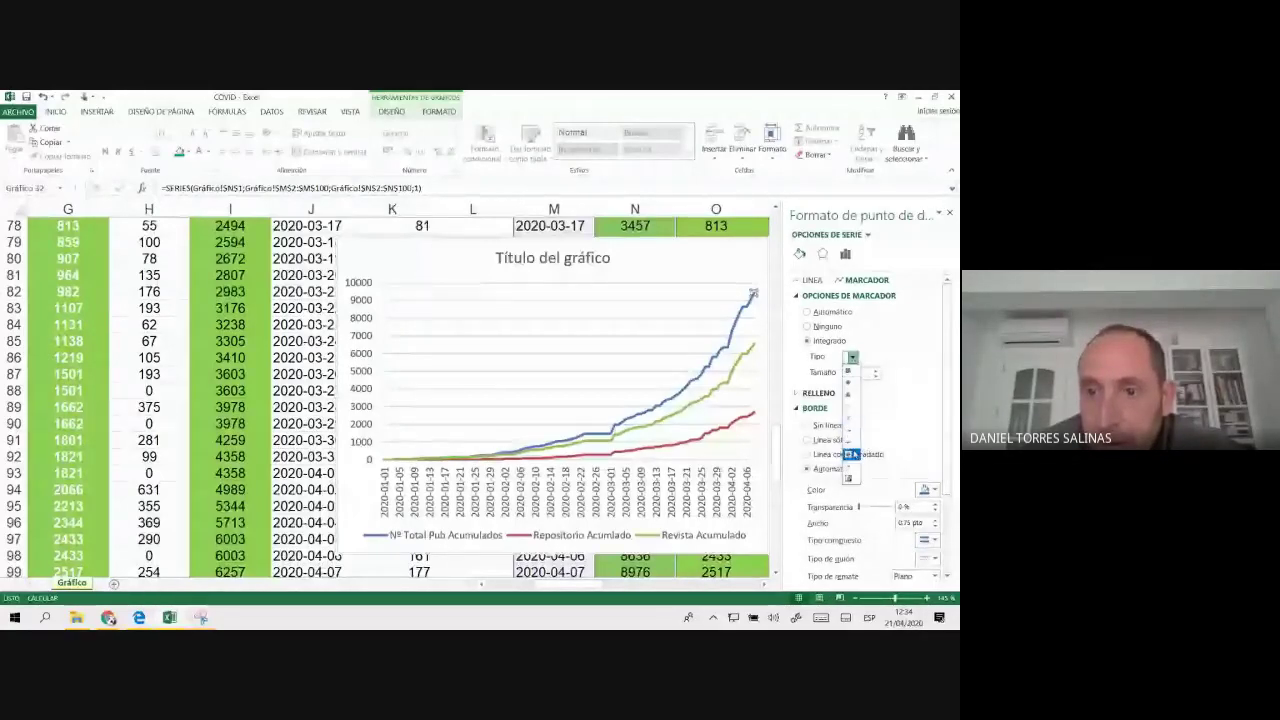
pyautogui.click(848, 372)
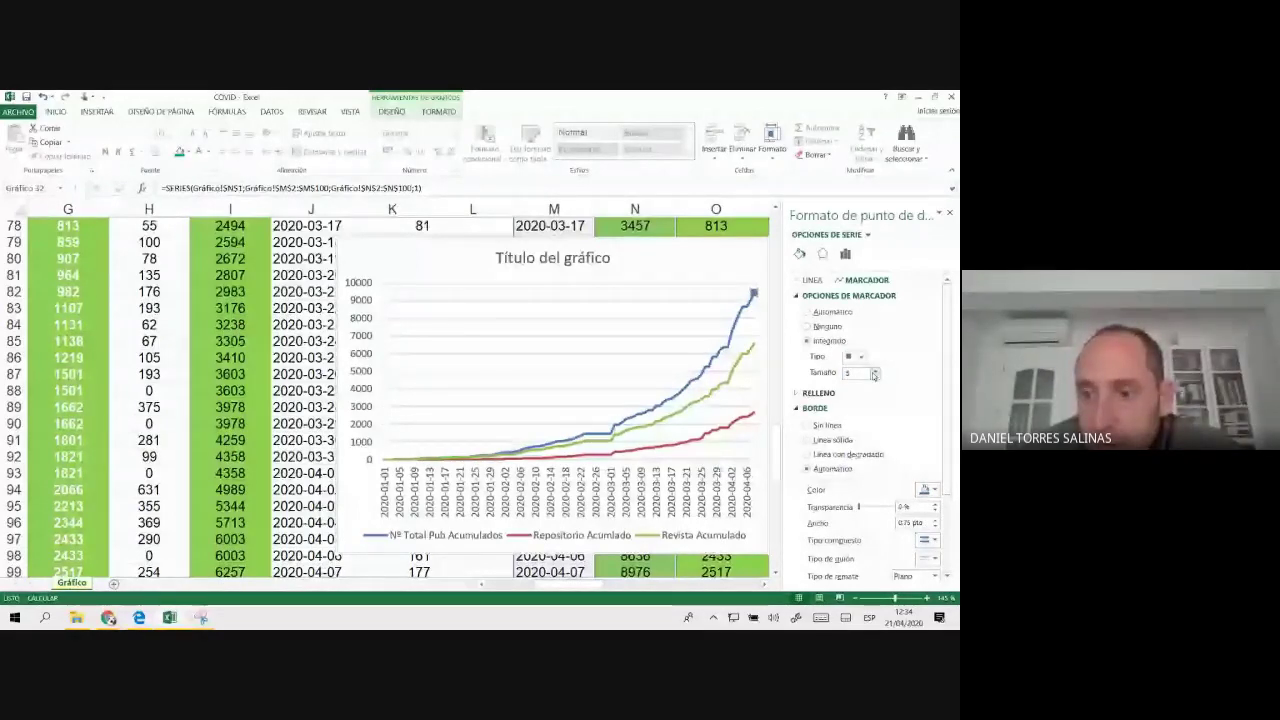
pyautogui.click(876, 371)
pyautogui.click(934, 490)
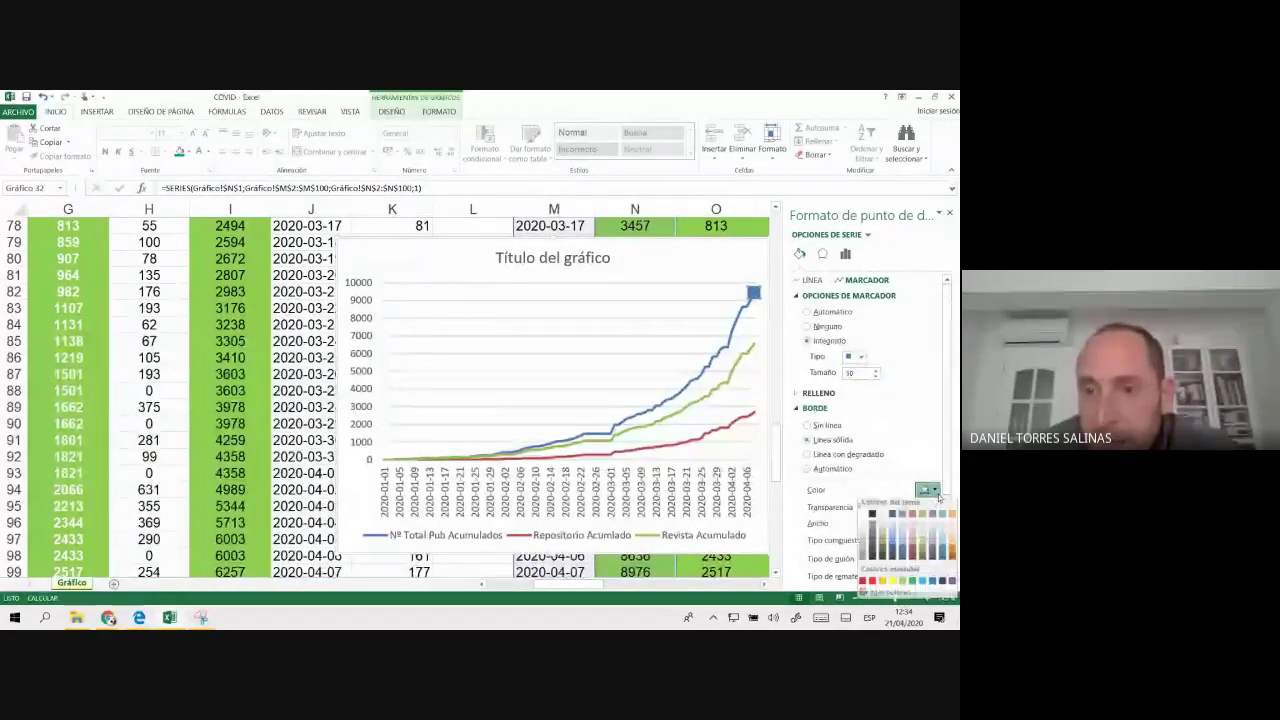
pyautogui.click(872, 585)
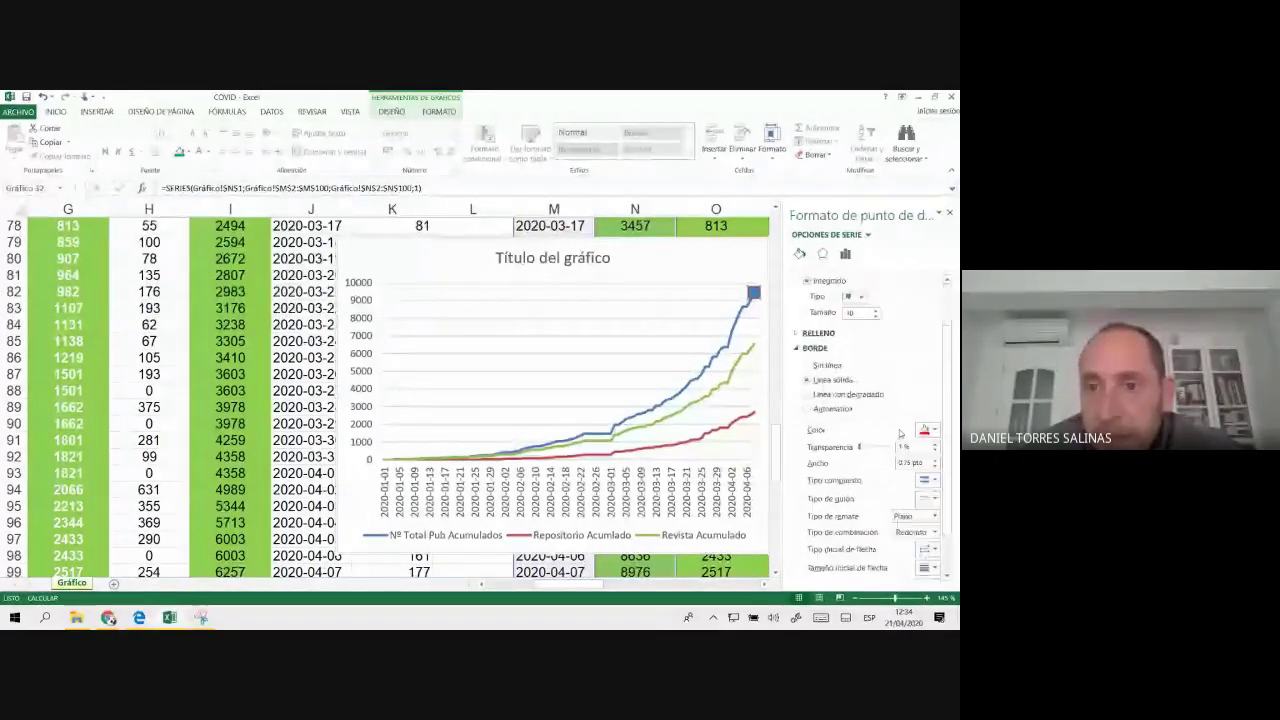
# - Reselect the blue total series and review its marker settings
pyautogui.click(671, 329)
pyautogui.click(672, 548)
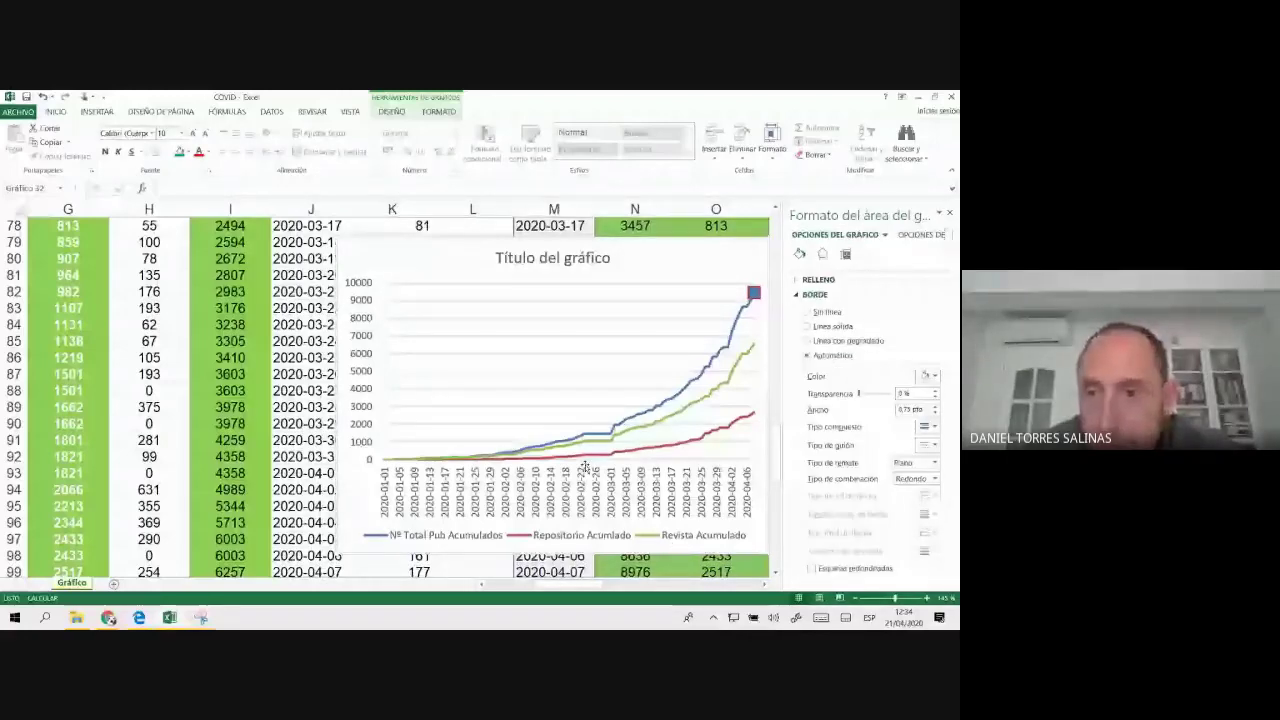
pyautogui.click(589, 436)
pyautogui.rightClick(589, 436)
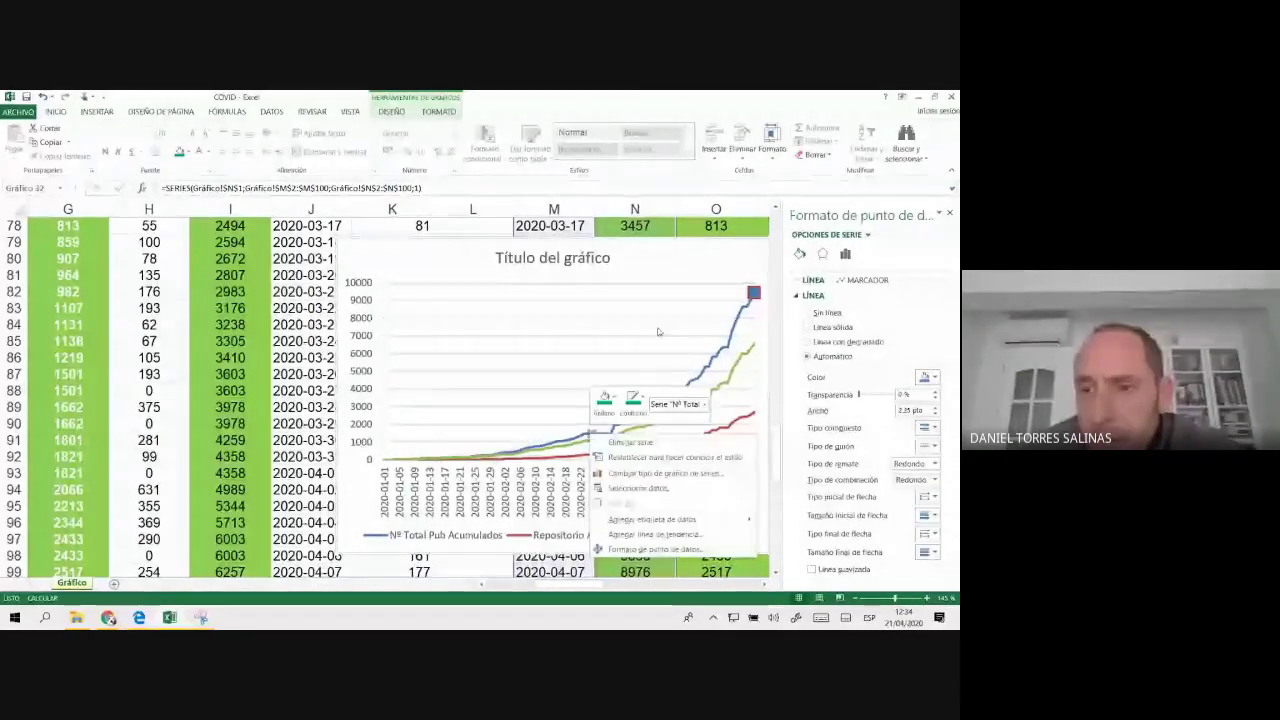
pyautogui.click(860, 281)
pyautogui.click(566, 383)
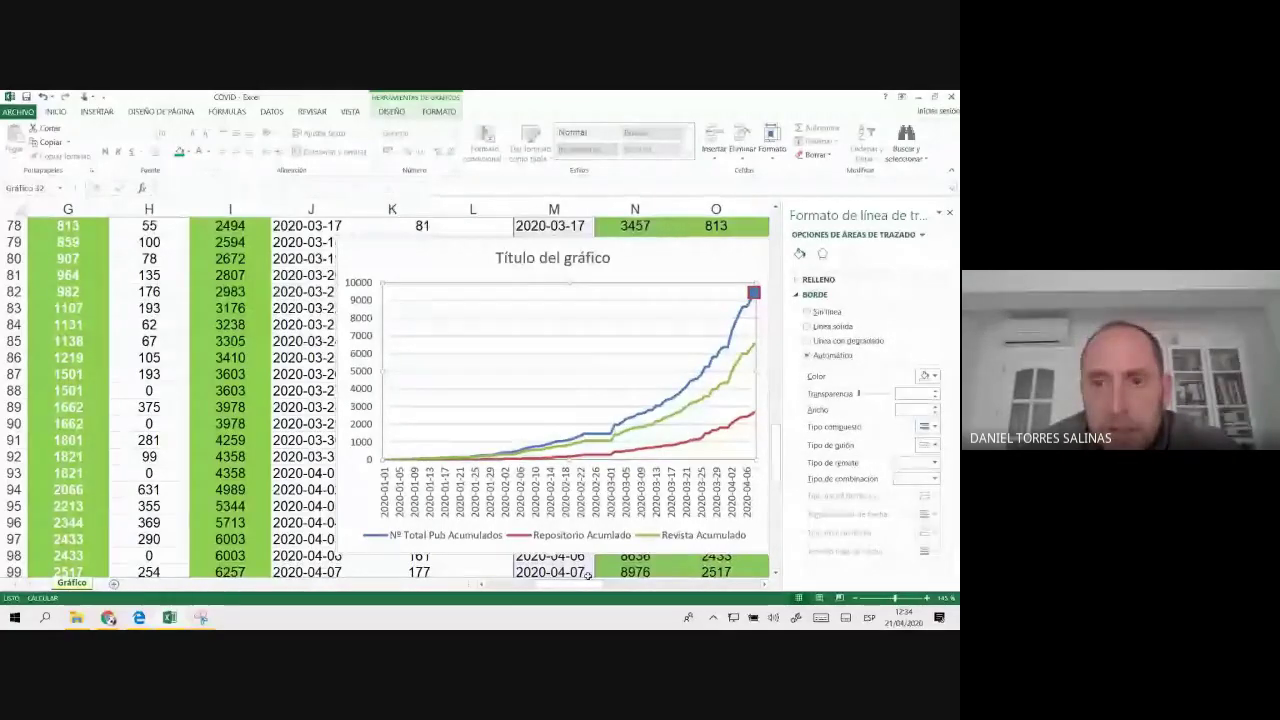
pyautogui.moveTo(588, 580); pyautogui.dragTo(670, 597)
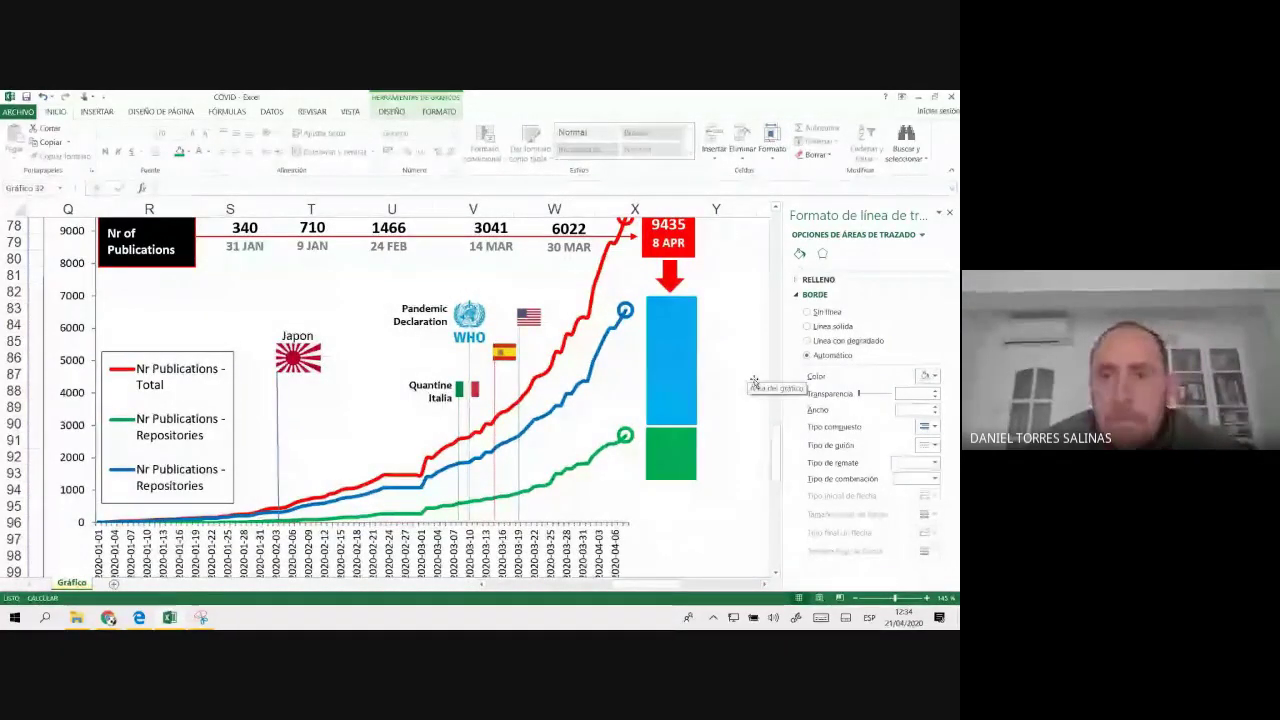
# - Minimize the spreadsheet, Drive window and COVID.pdf viewer, then open 'Ejemplo de universidades'
pyautogui.scroll(-1, 760, 378)
pyautogui.scroll(1, 760, 378)
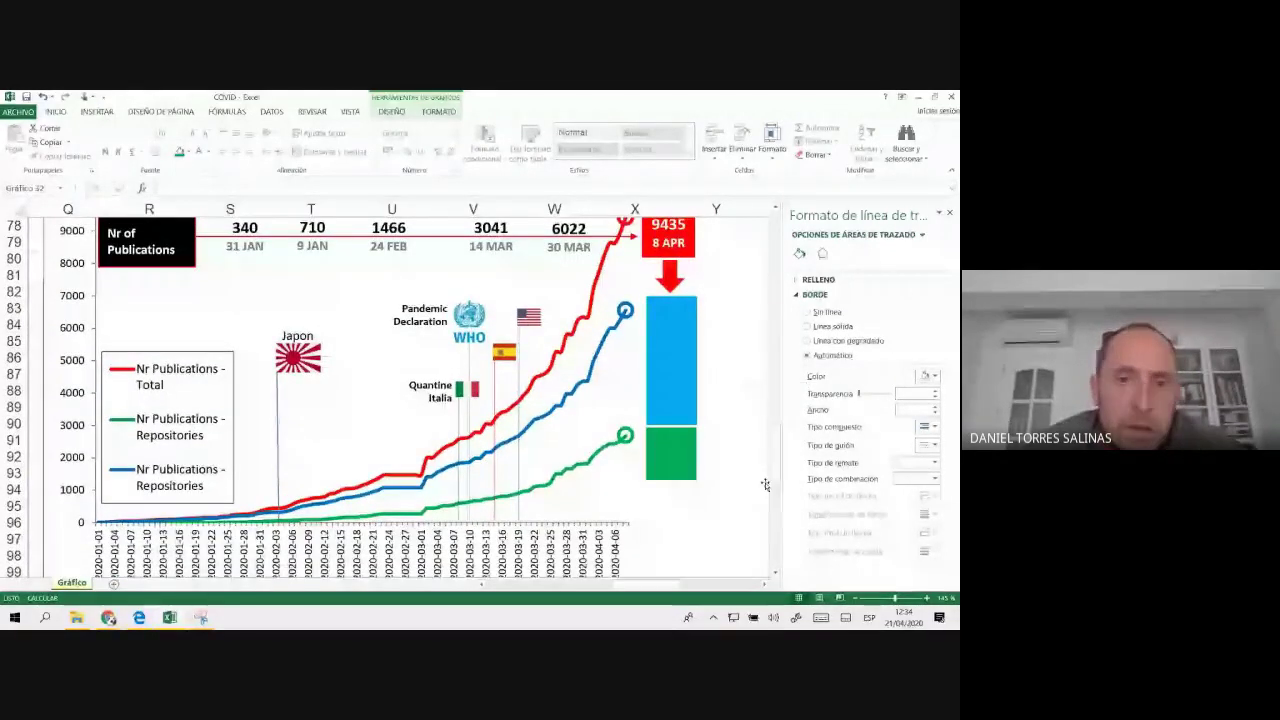
pyautogui.moveTo(108, 617)
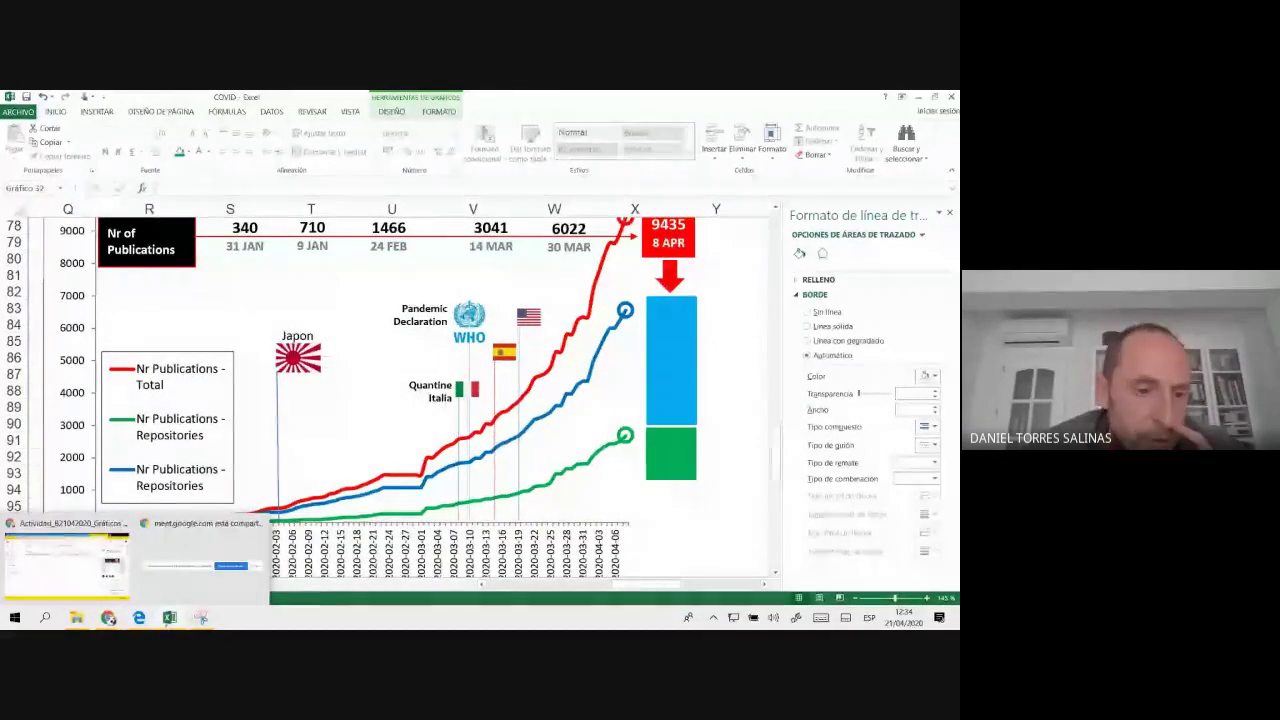
pyautogui.moveTo(172, 618)
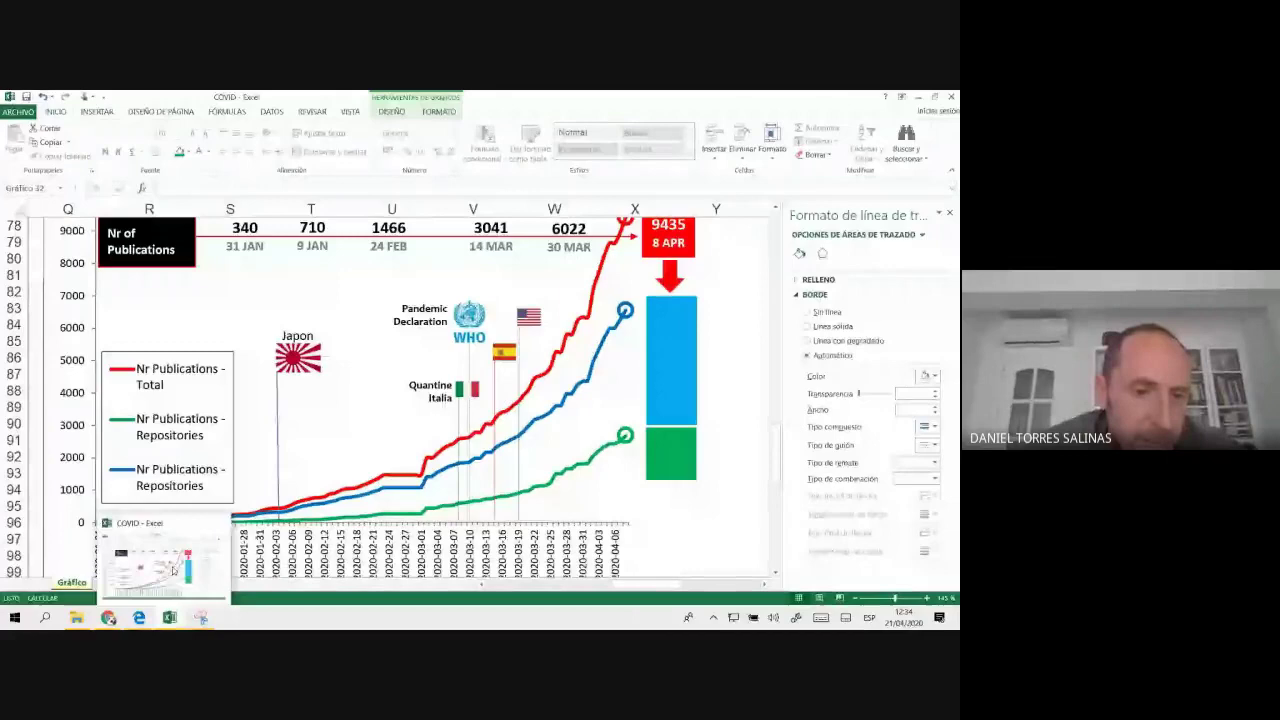
pyautogui.click(184, 619)
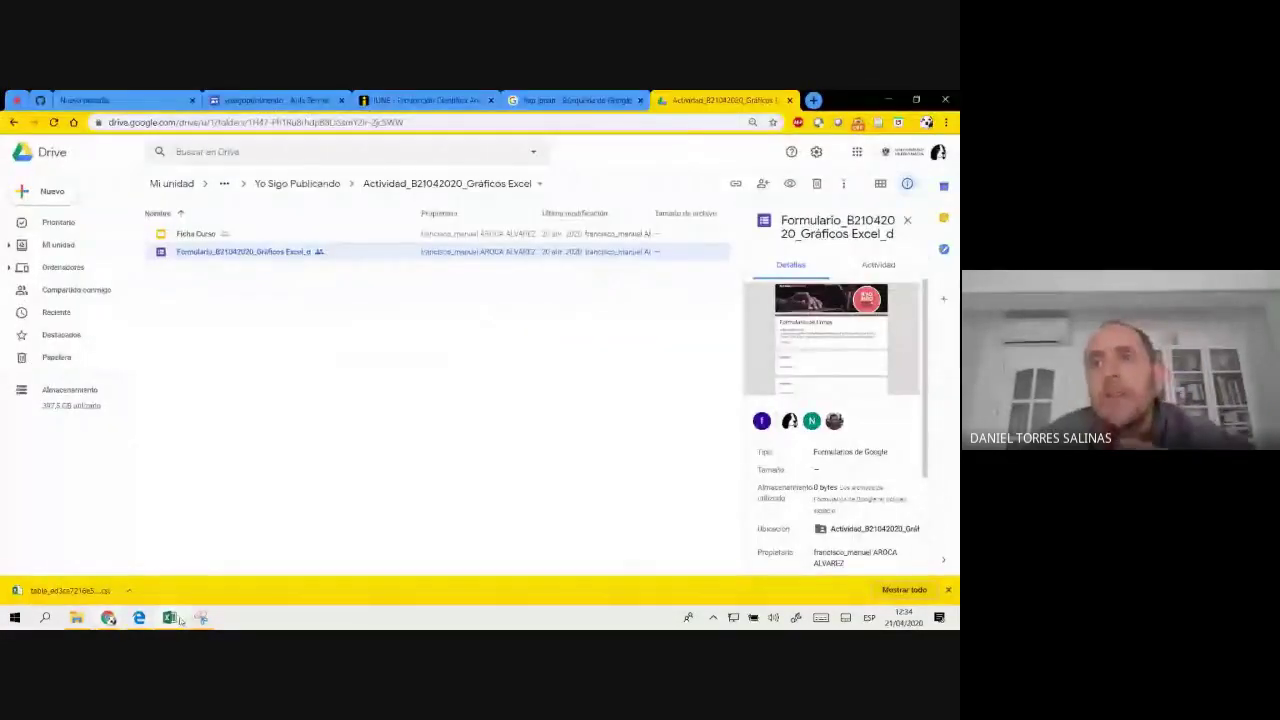
pyautogui.click(886, 101)
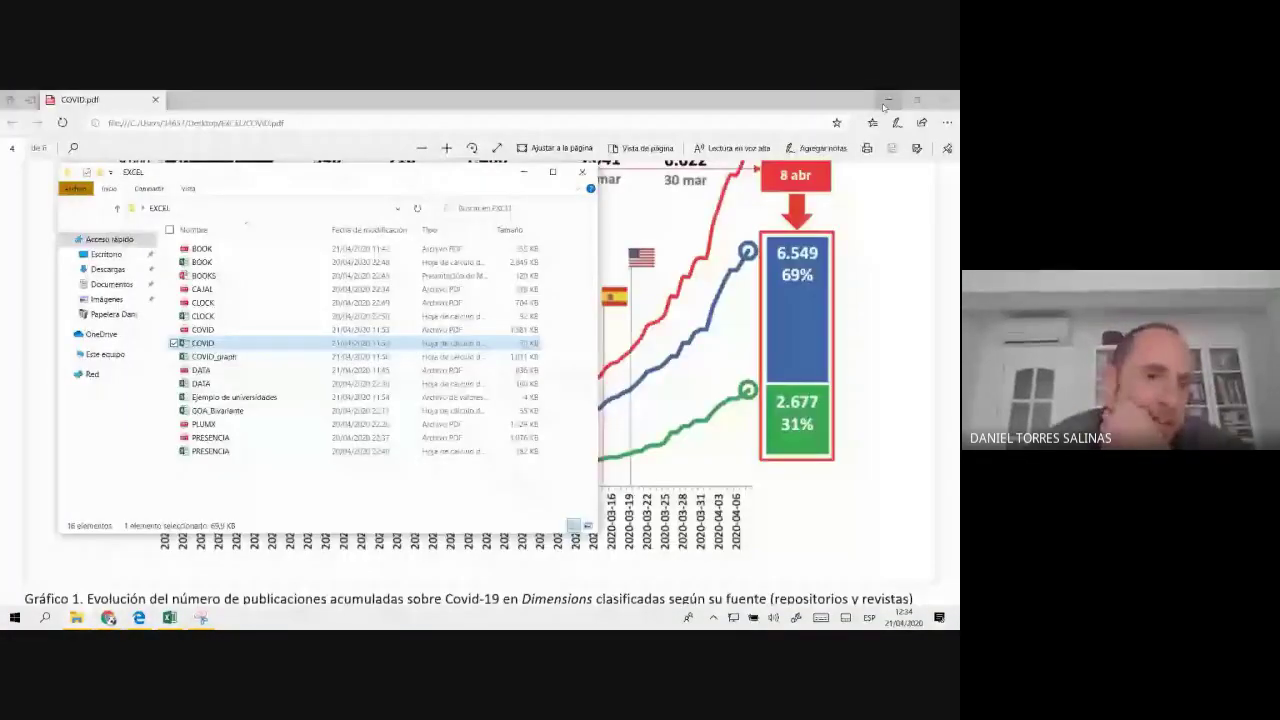
pyautogui.click(884, 104)
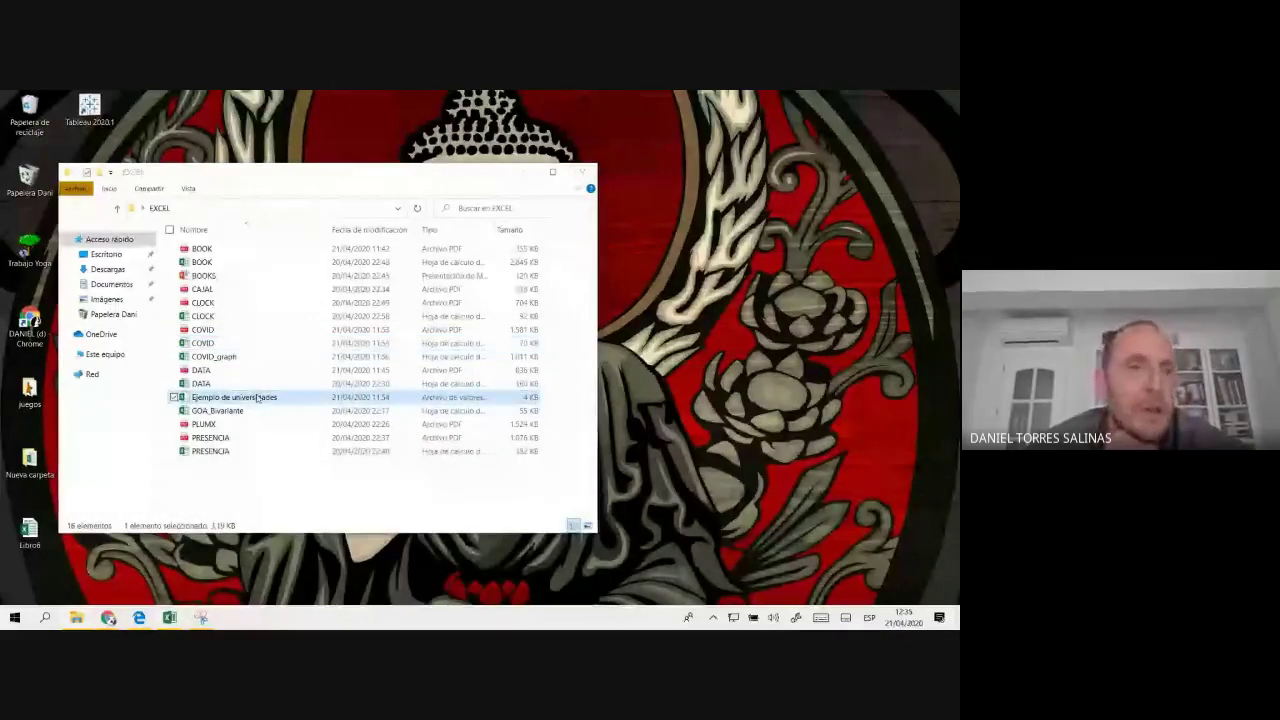
pyautogui.doubleClick(235, 397)
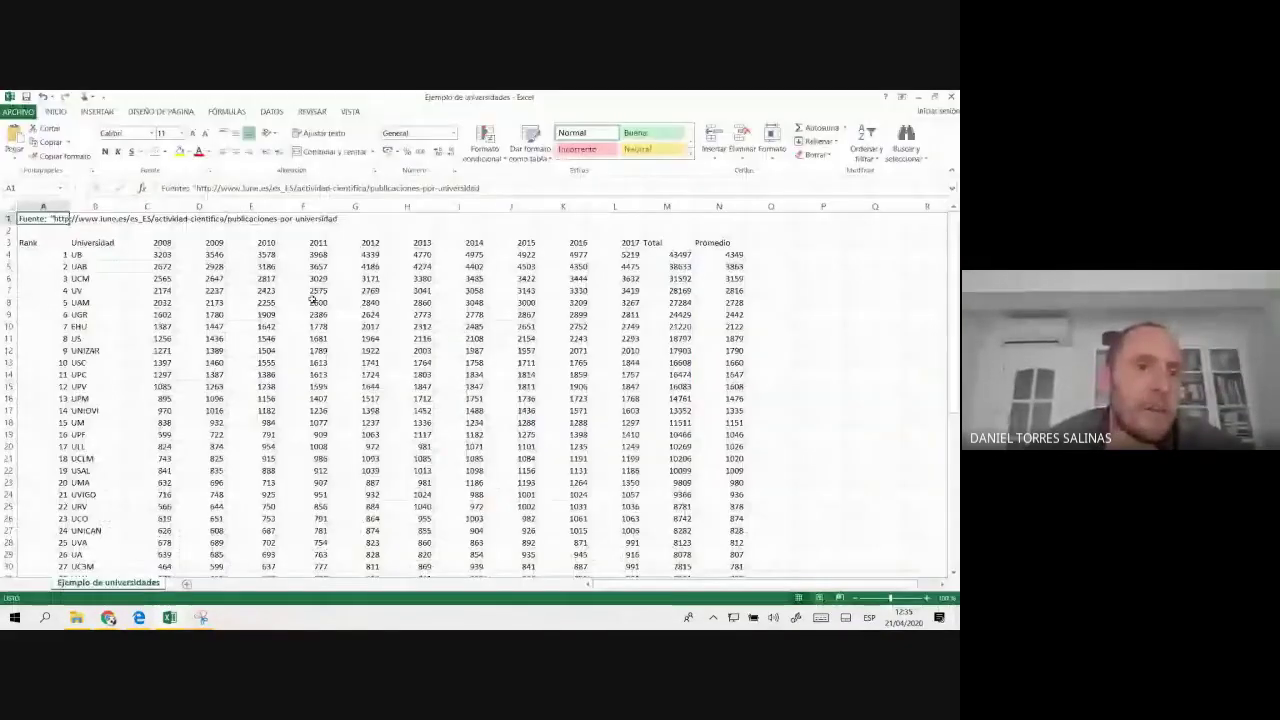
# - Delete the source note and blank top rows and clear the Total and Promedio columns
pyautogui.click(24, 232)
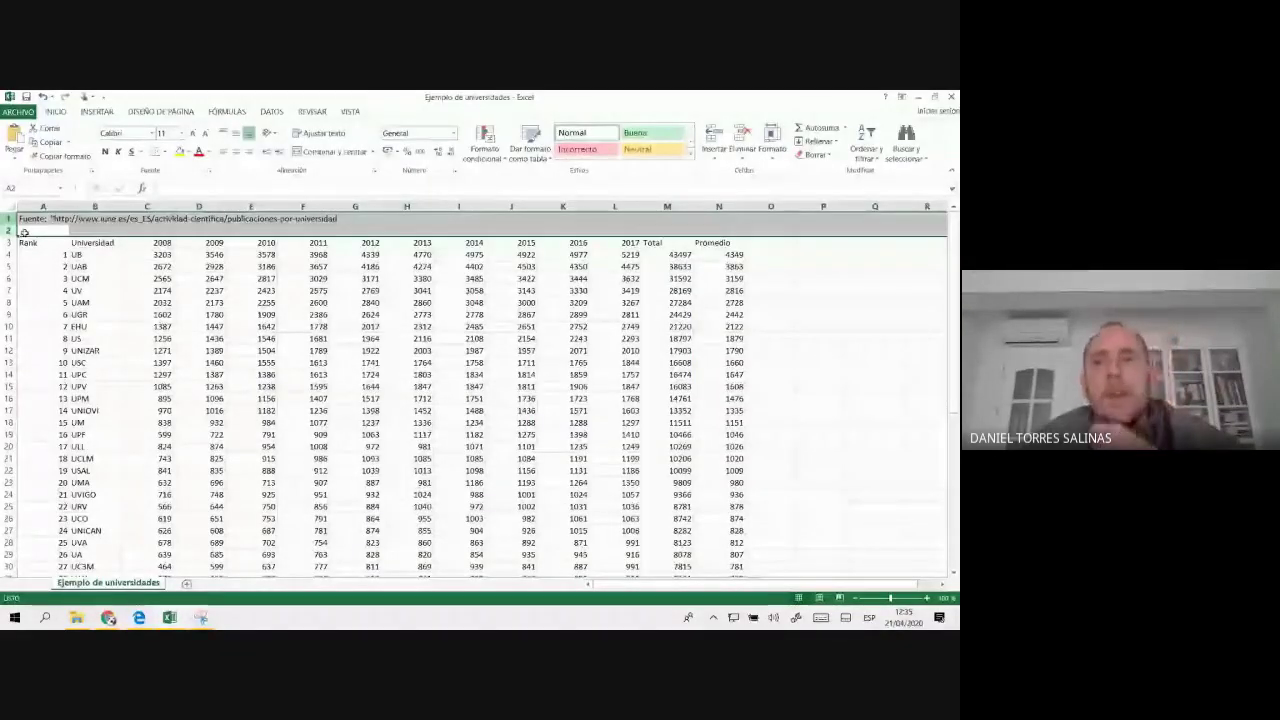
pyautogui.hotkey('ctrl', '-')
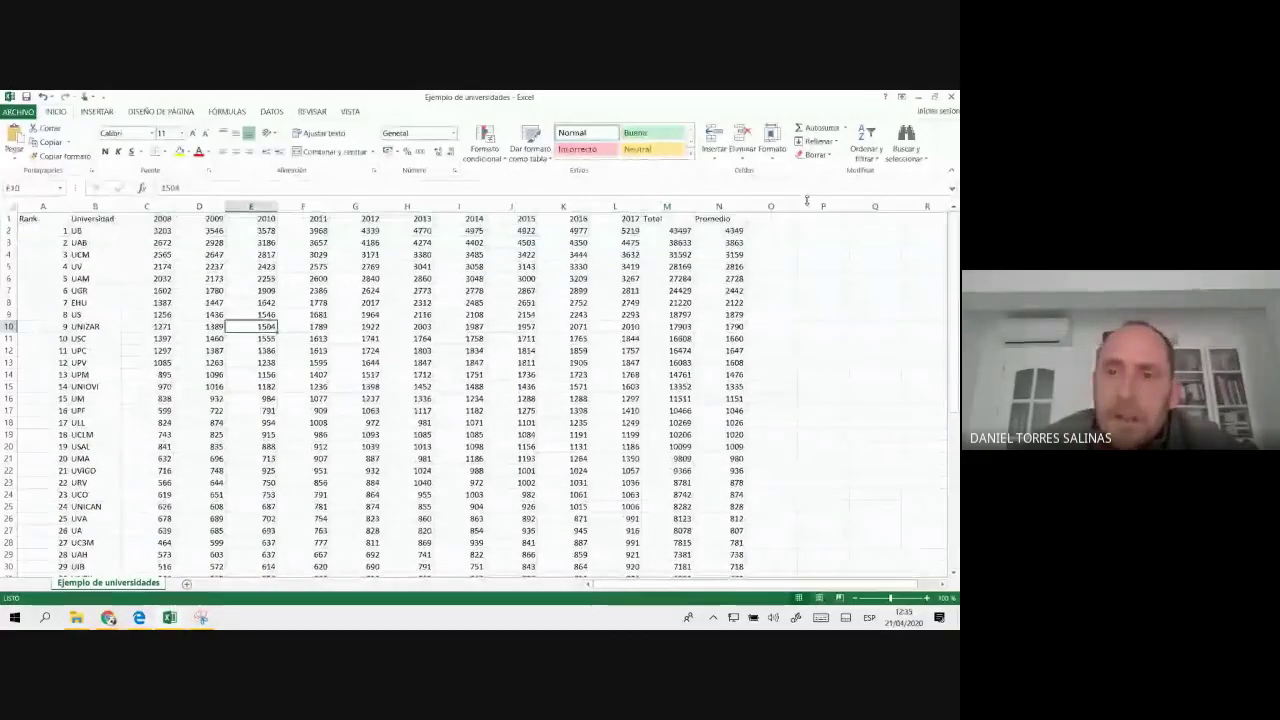
pyautogui.moveTo(665, 219); pyautogui.dragTo(726, 219)
pyautogui.hotkey('ctrl', 'shift', 'Down')
pyautogui.rightClick(726, 219)
pyautogui.click(765, 321)
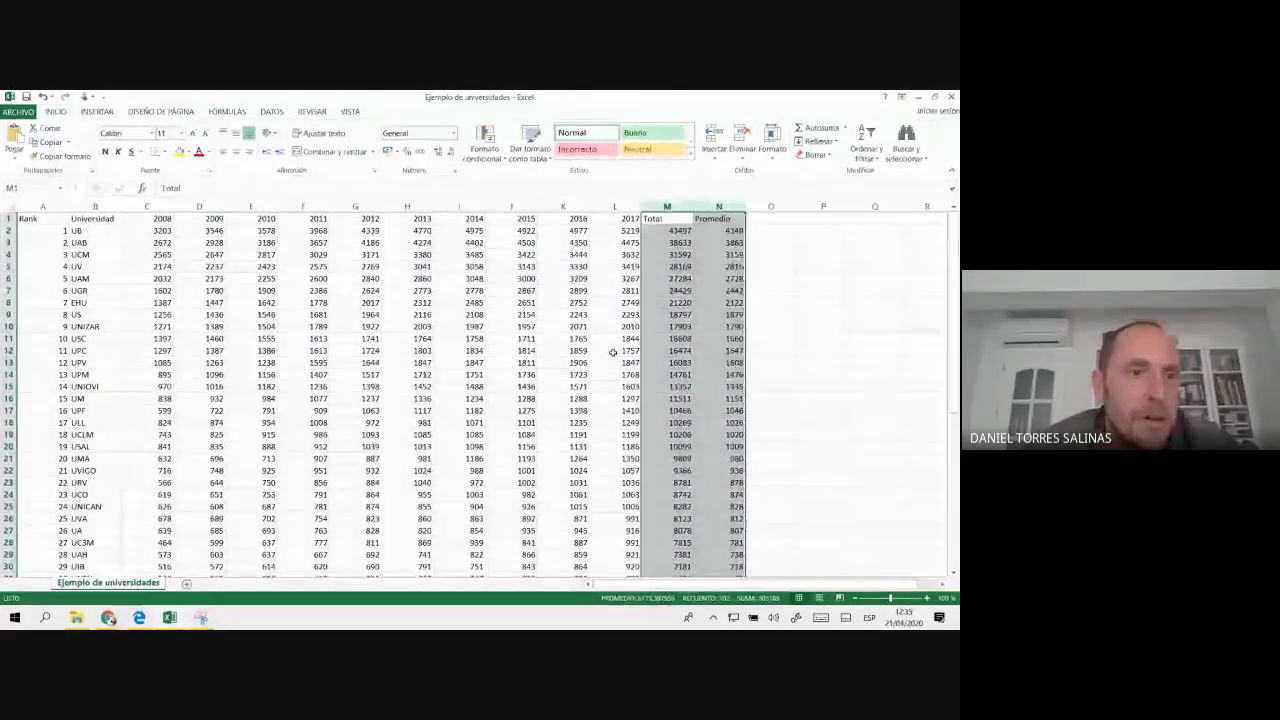
# - Make the 2008–2017 year headers in C1:L1 bold
pyautogui.click(87, 214)
pyautogui.hotkey('ctrl', 'shift', 'Down')
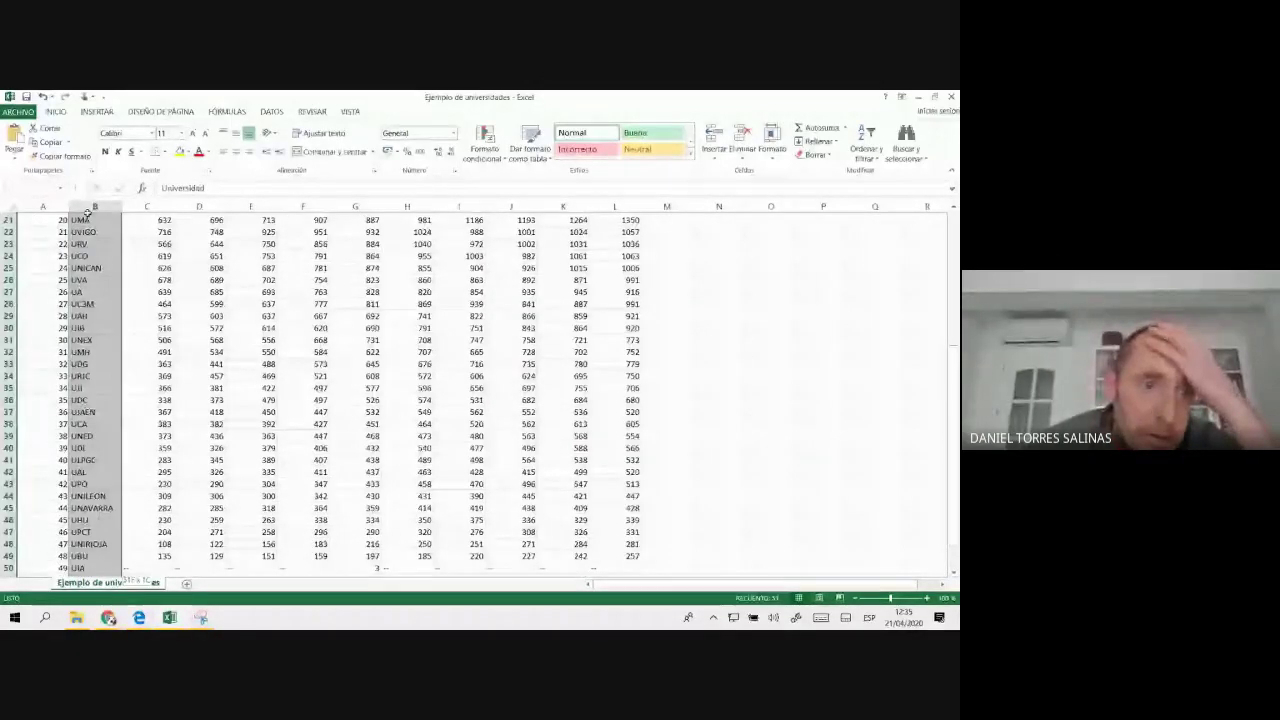
pyautogui.hotkey('ctrl', 'shift', 'Right')
pyautogui.scroll(6, 239, 368)
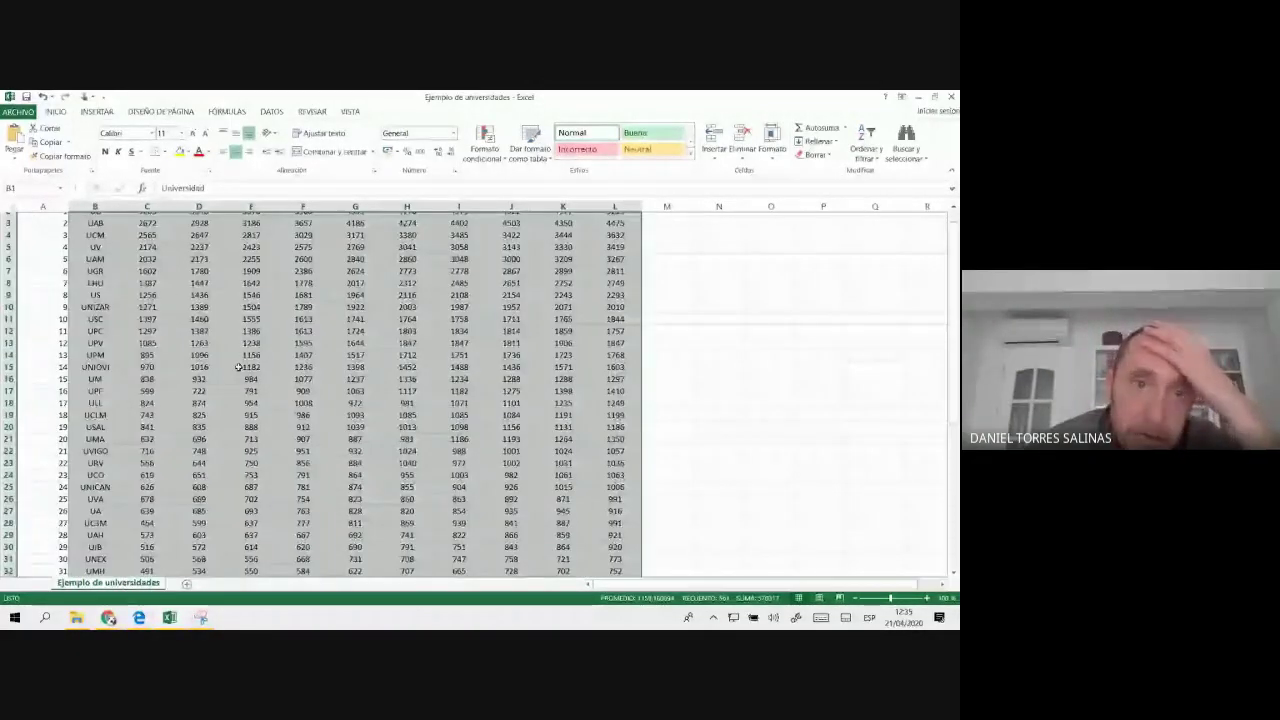
pyautogui.scroll(1, 239, 368)
pyautogui.click(147, 218)
pyautogui.hotkey('ctrl', 'shift', 'Right')
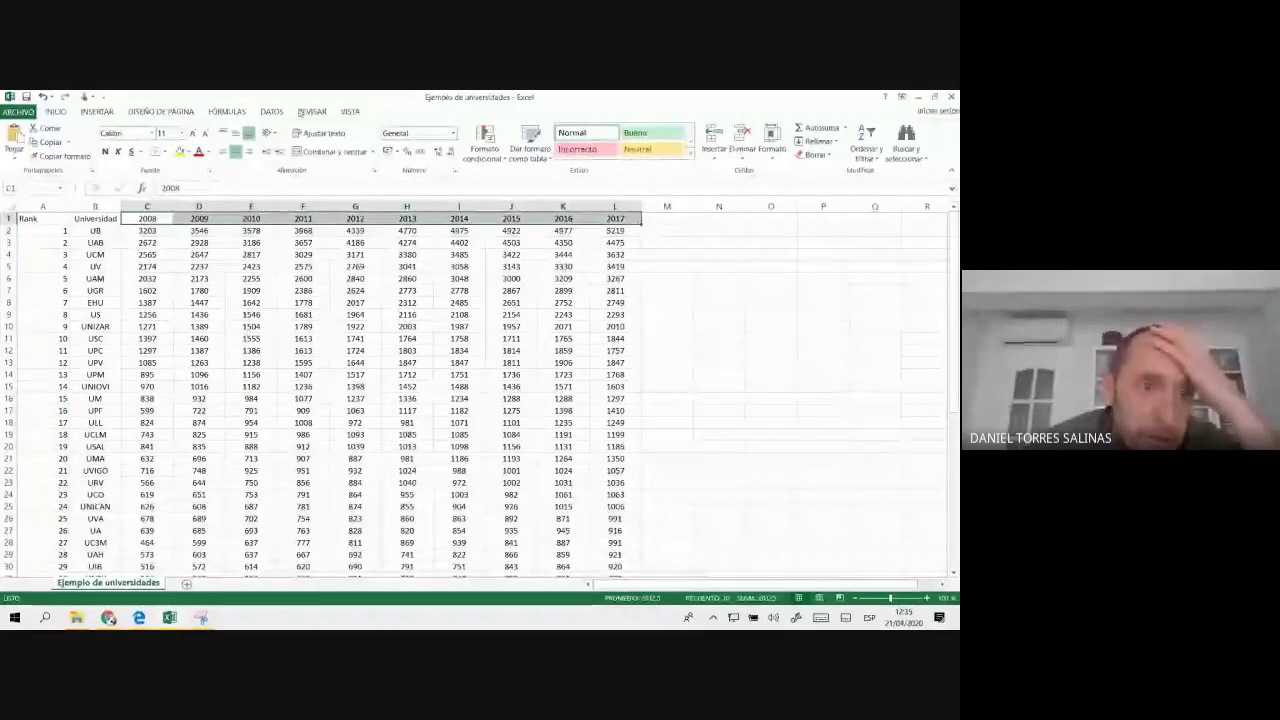
pyautogui.click(105, 151)
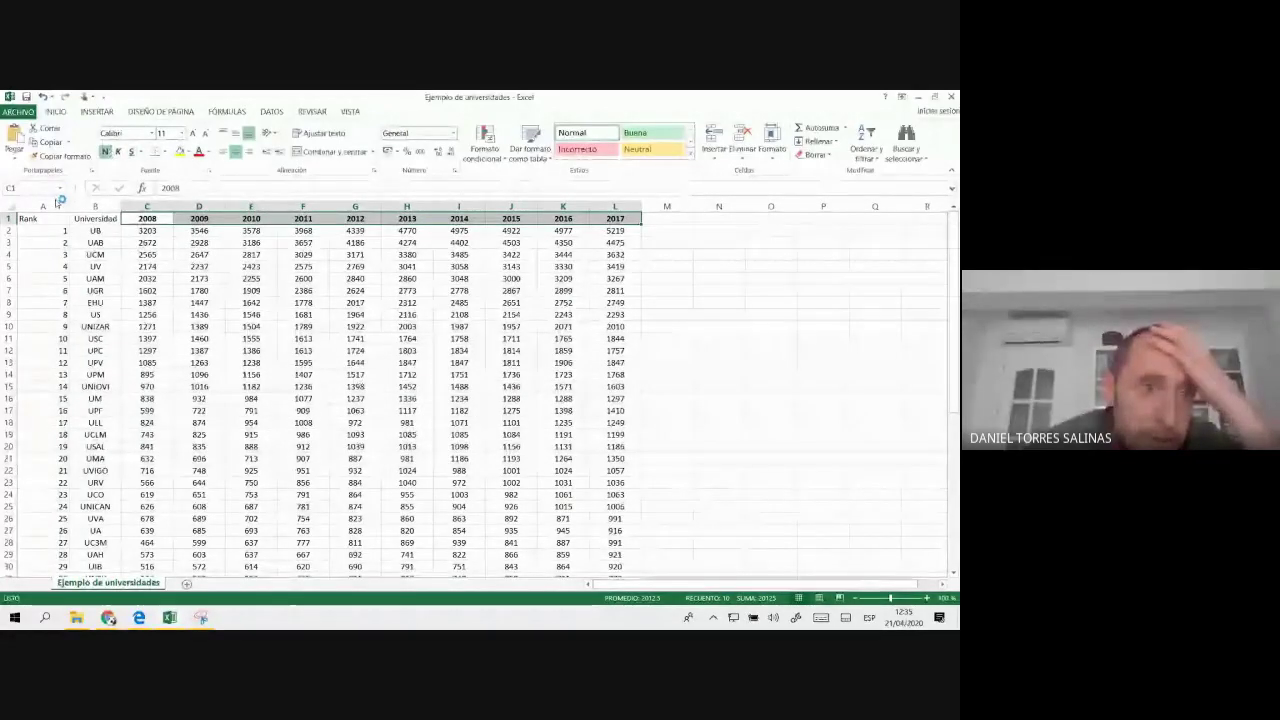
# - Delete the Rank column
pyautogui.rightClick(43, 206)
pyautogui.click(143, 306)
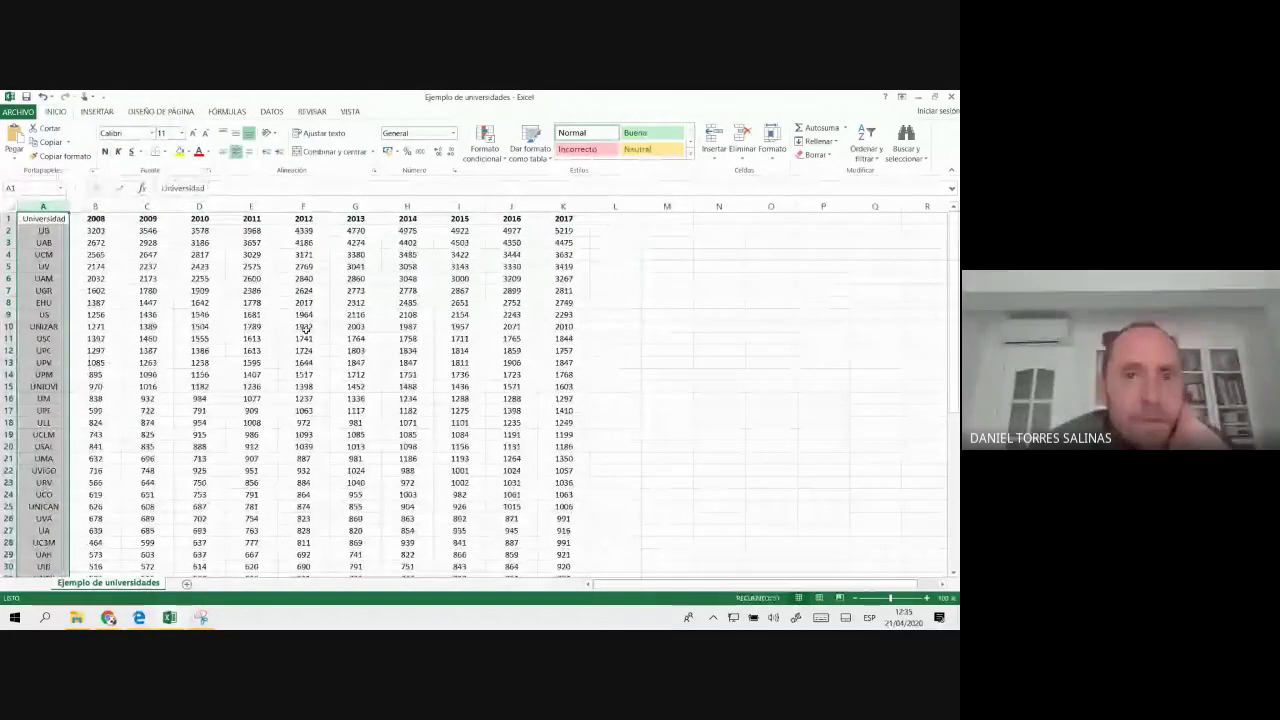
pyautogui.click(305, 326)
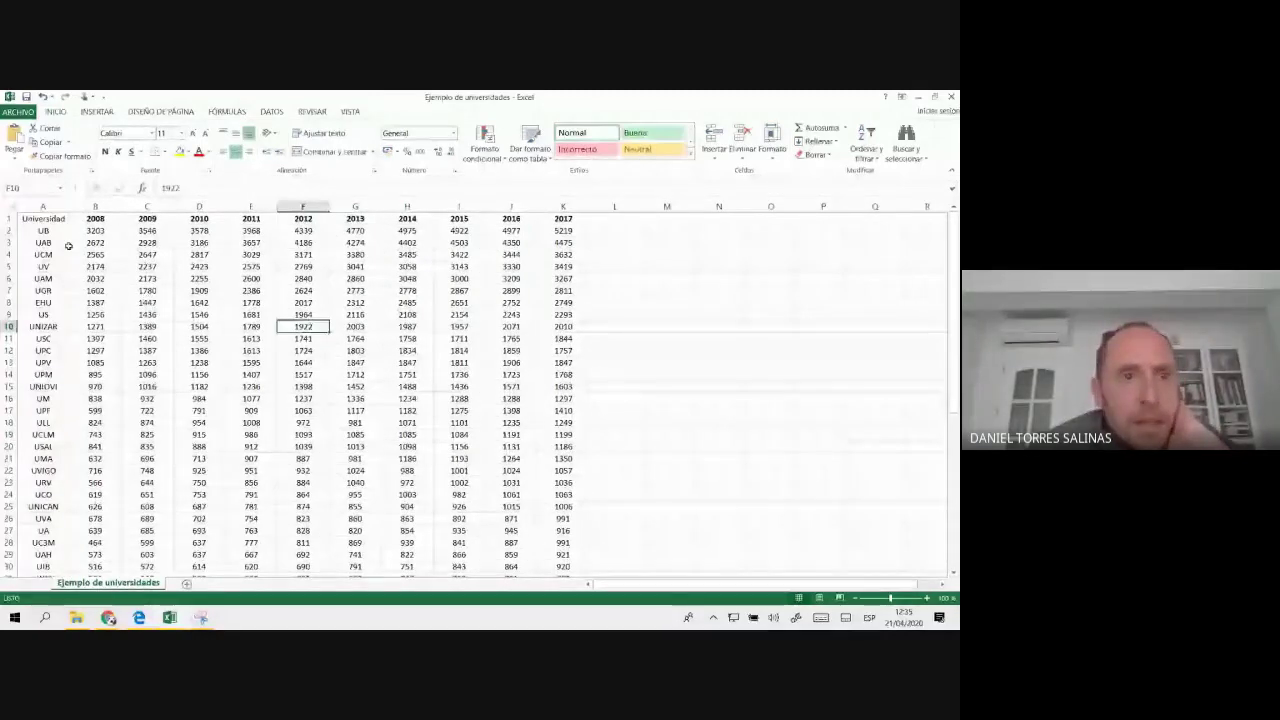
pyautogui.click(110, 113)
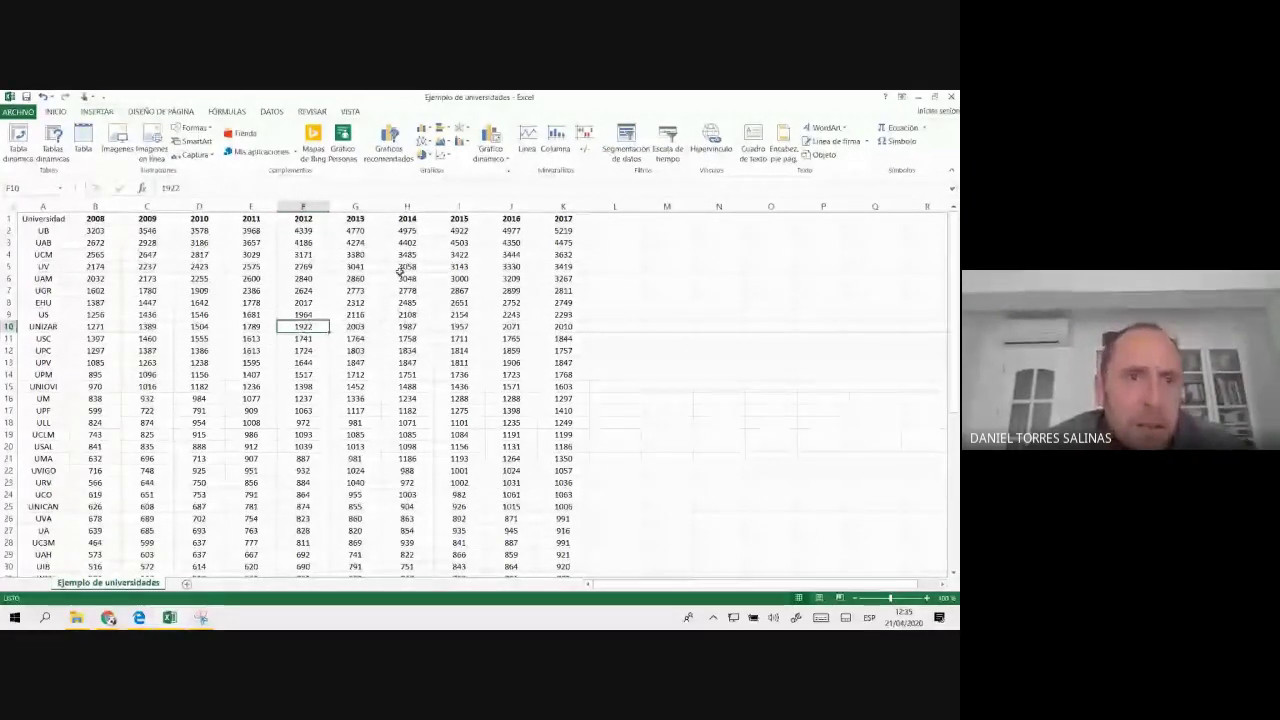
pyautogui.click(266, 112)
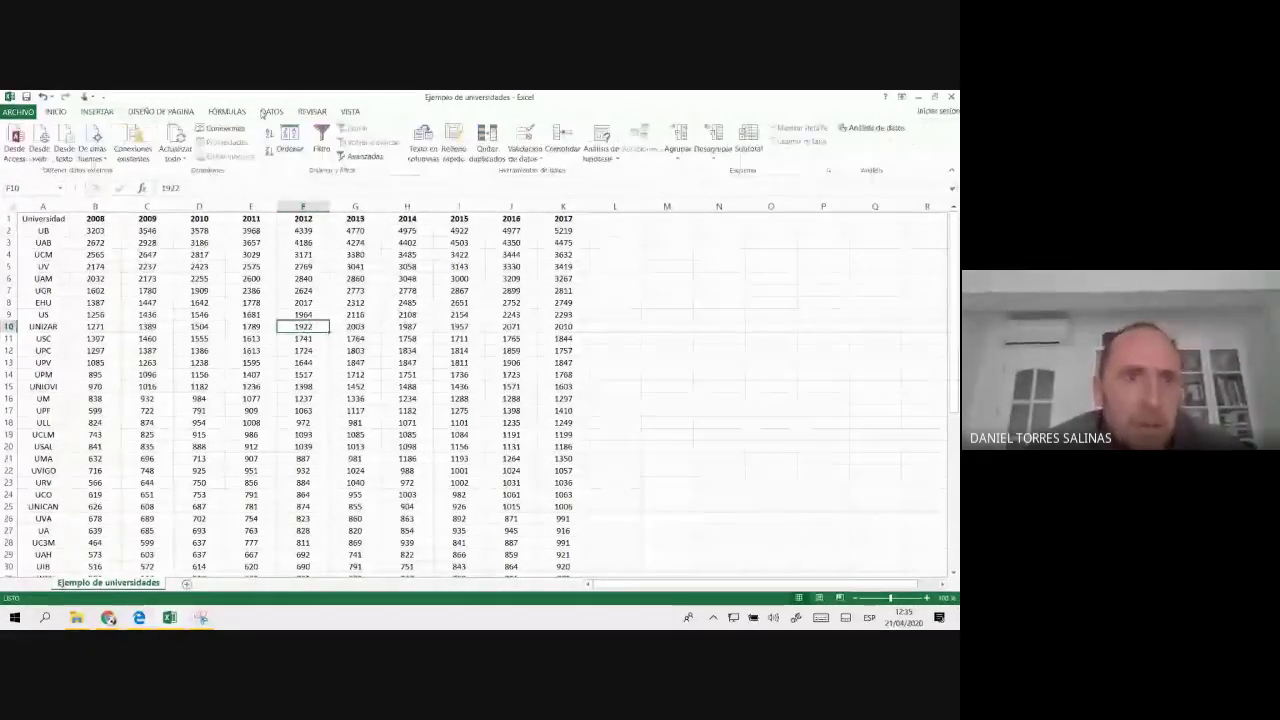
pyautogui.click(56, 112)
pyautogui.click(407, 338)
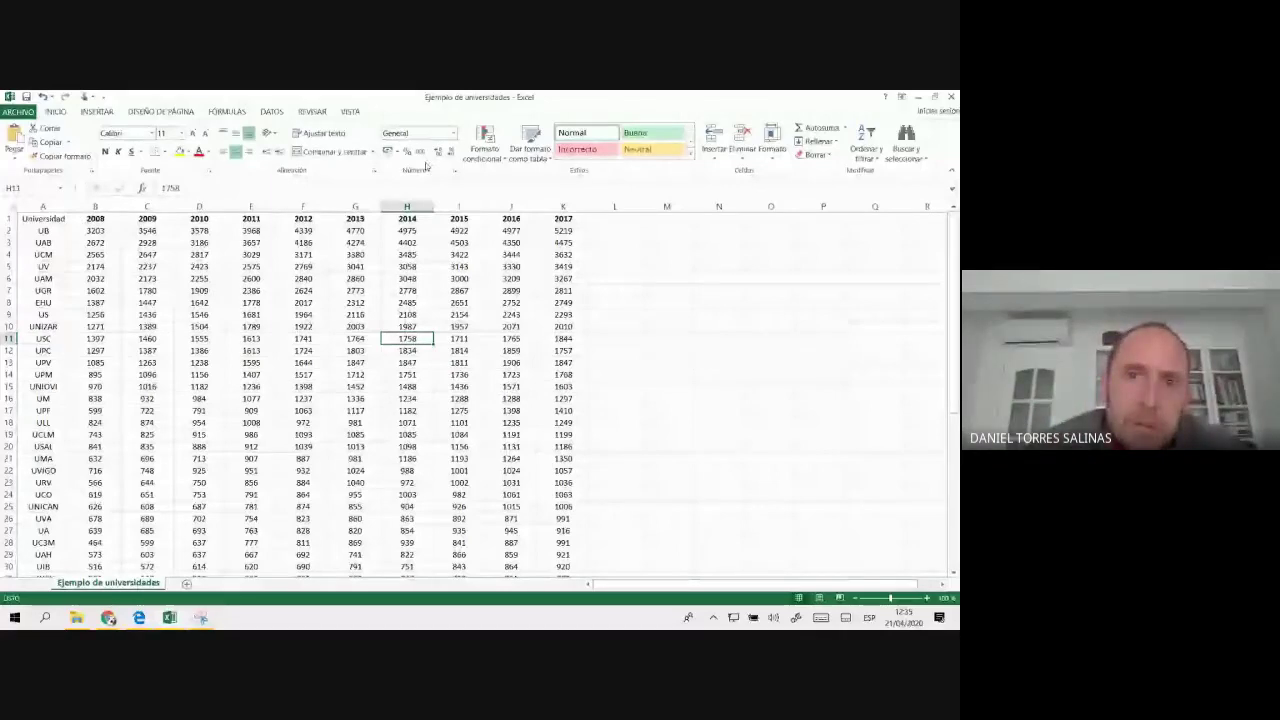
pyautogui.click(488, 158)
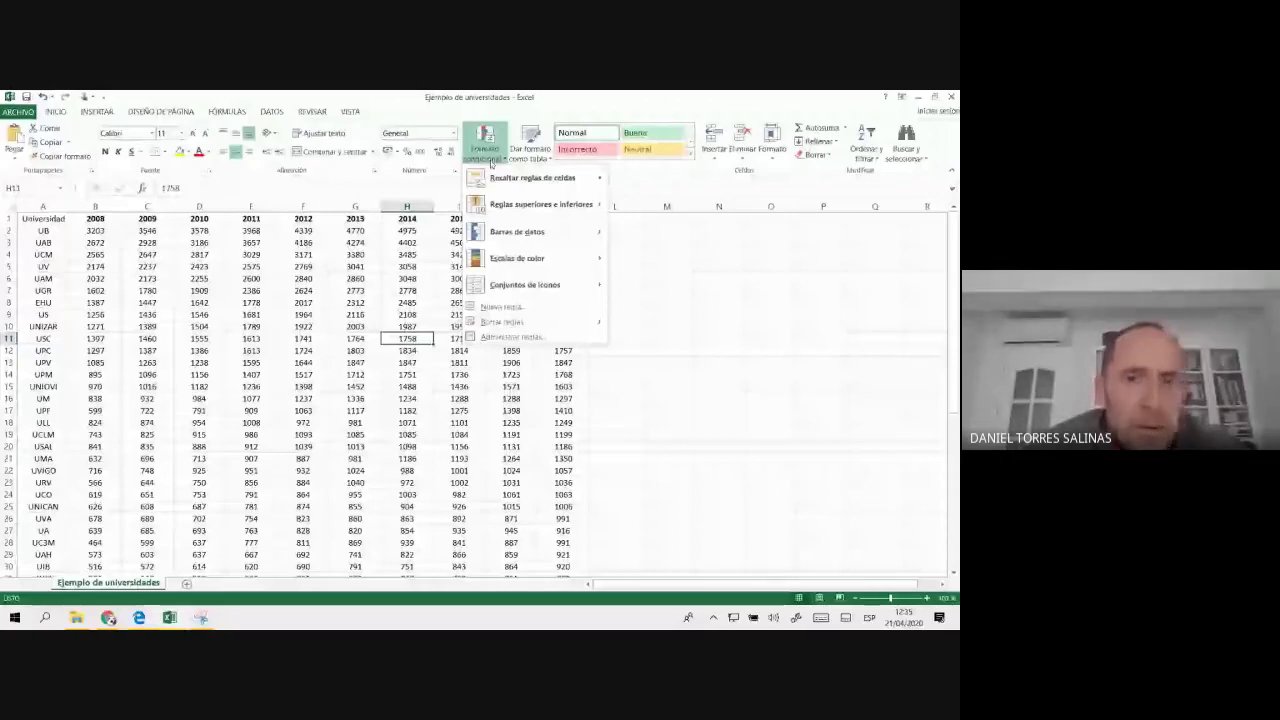
pyautogui.press('Escape')
pyautogui.click(112, 230)
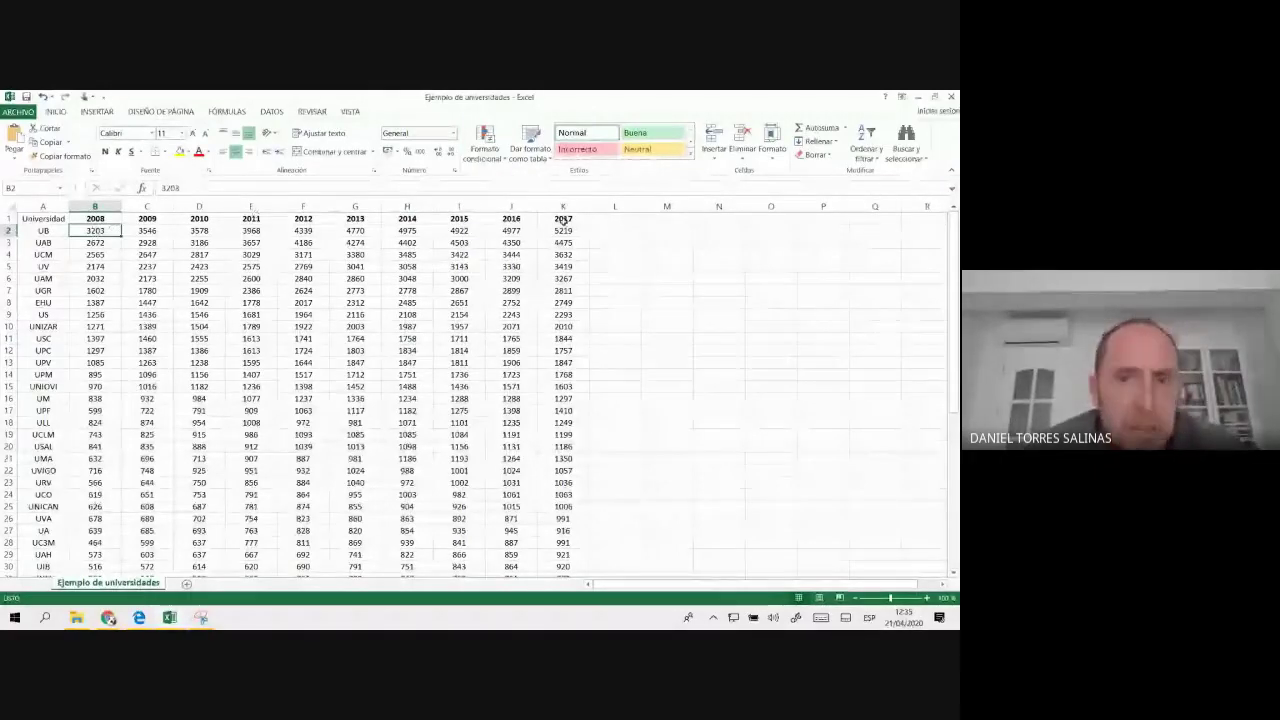
pyautogui.click(563, 218)
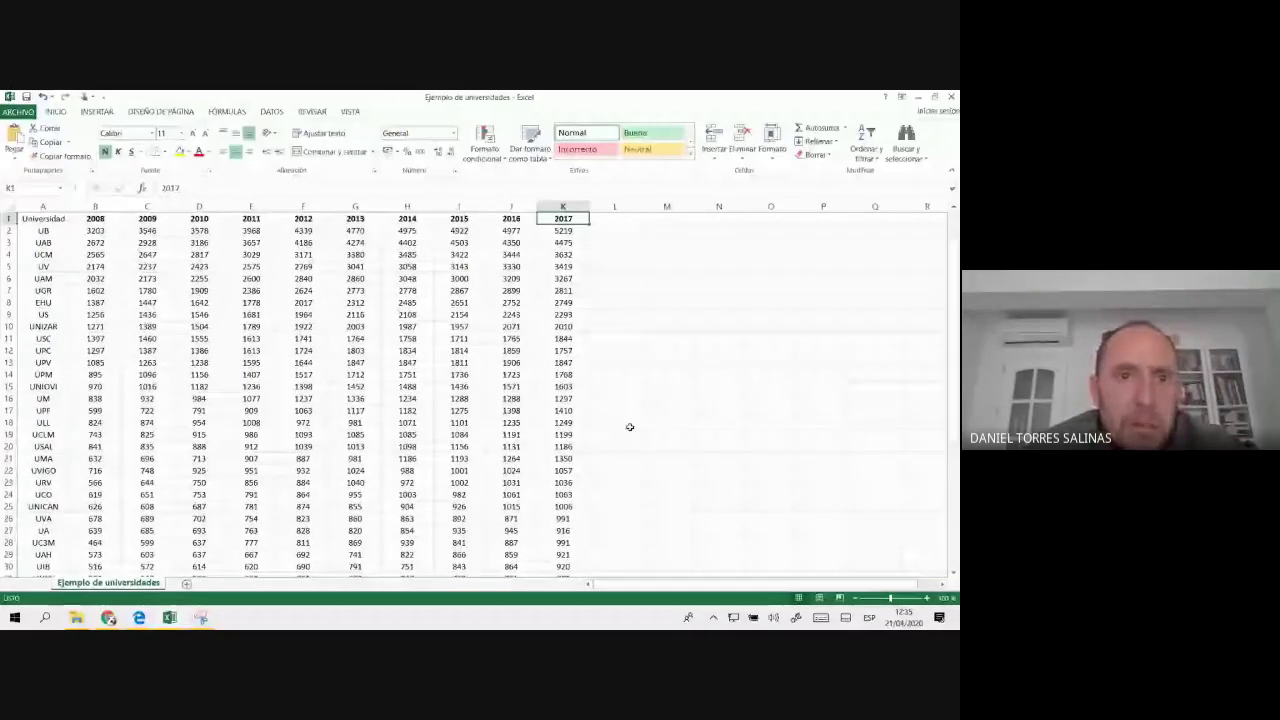
pyautogui.click(13, 207)
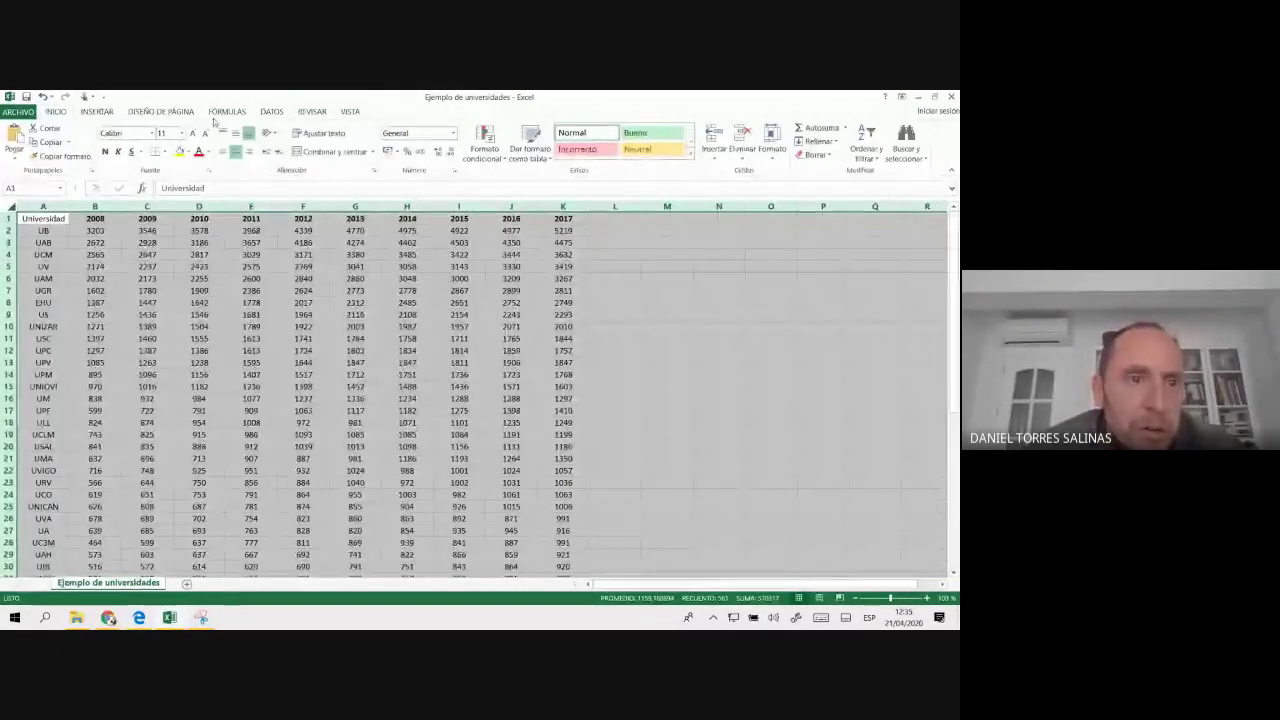
# - Sort the table by Universidad from A to Z, treating the first row as headers
pyautogui.click(270, 111)
pyautogui.click(289, 140)
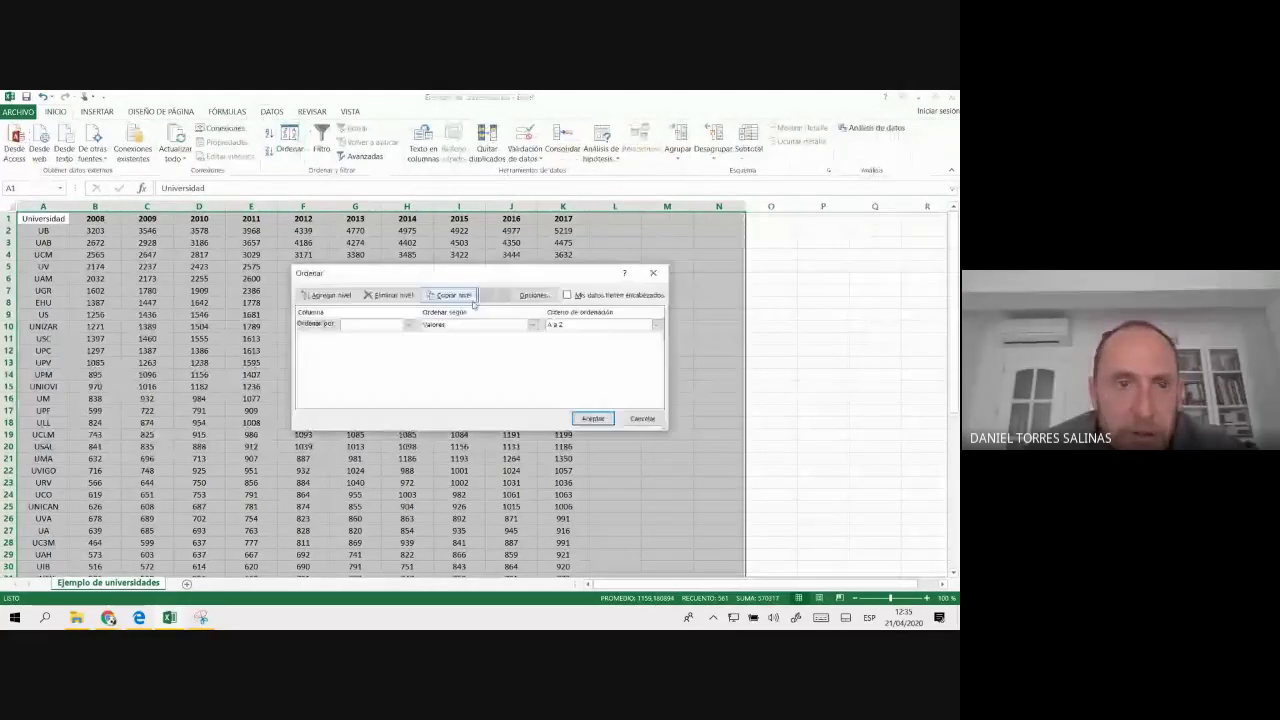
pyautogui.click(567, 295)
pyautogui.click(408, 324)
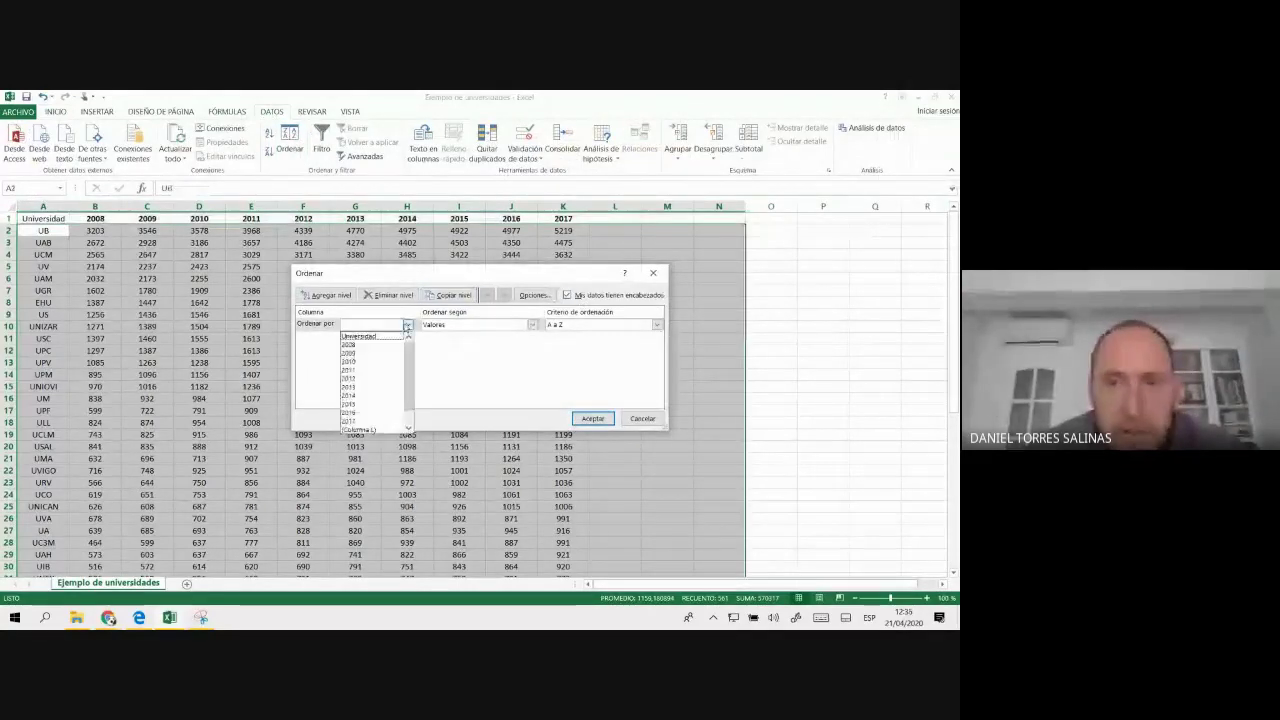
pyautogui.click(360, 335)
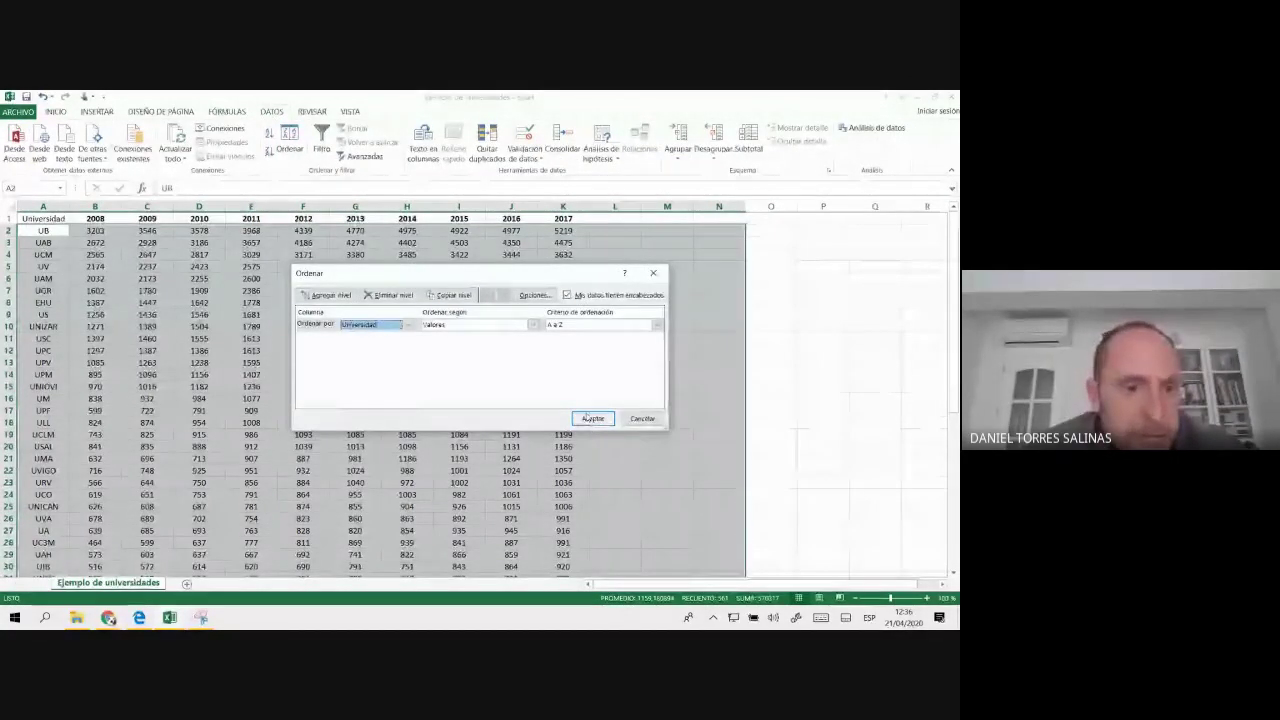
pyautogui.click(586, 418)
pyautogui.click(562, 280)
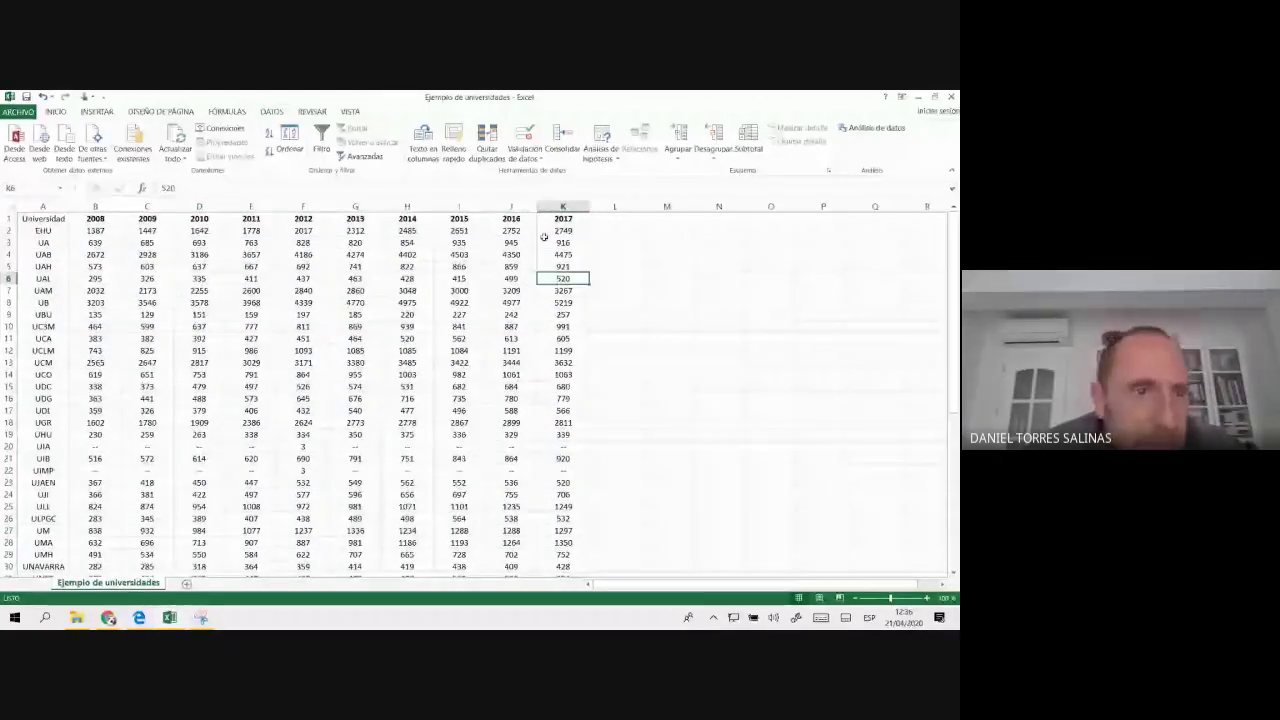
# - Check cells in the 2017 column, then select the yearly figures B2:K51
pyautogui.moveTo(544, 237); pyautogui.dragTo(563, 322)
pyautogui.click(563, 326)
pyautogui.click(566, 242)
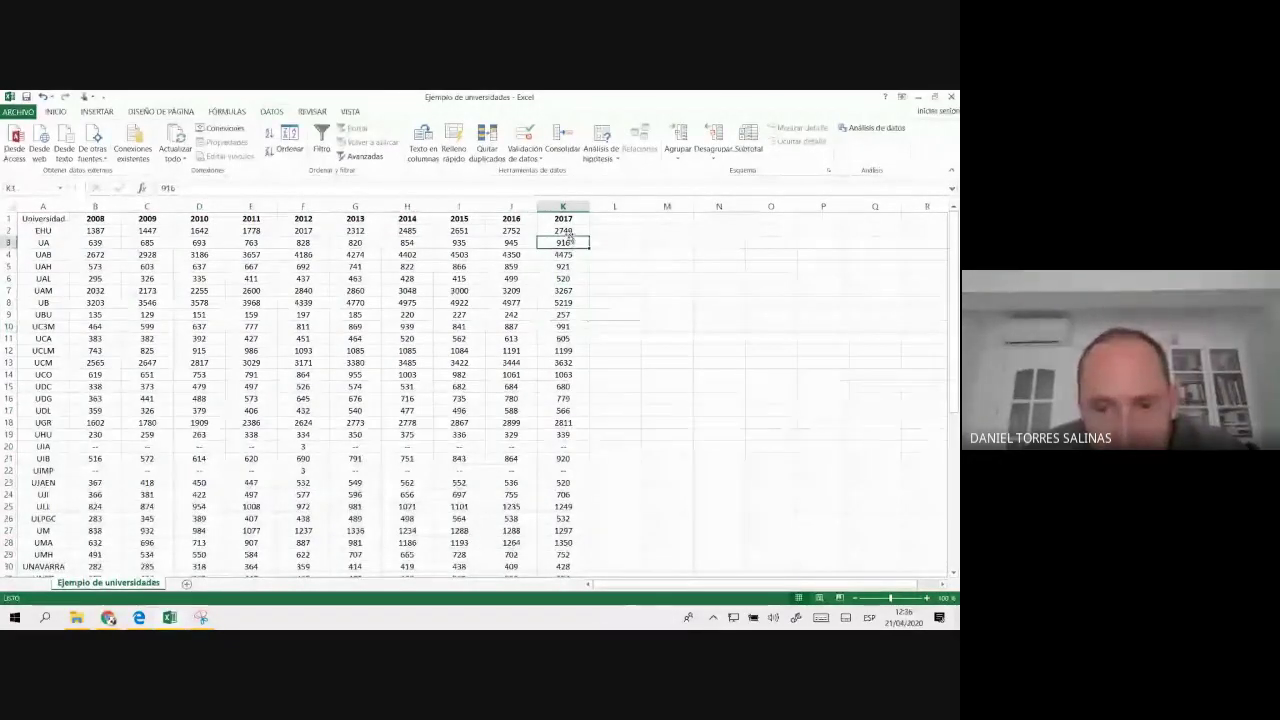
pyautogui.click(563, 278)
pyautogui.scroll(-5, 560, 350)
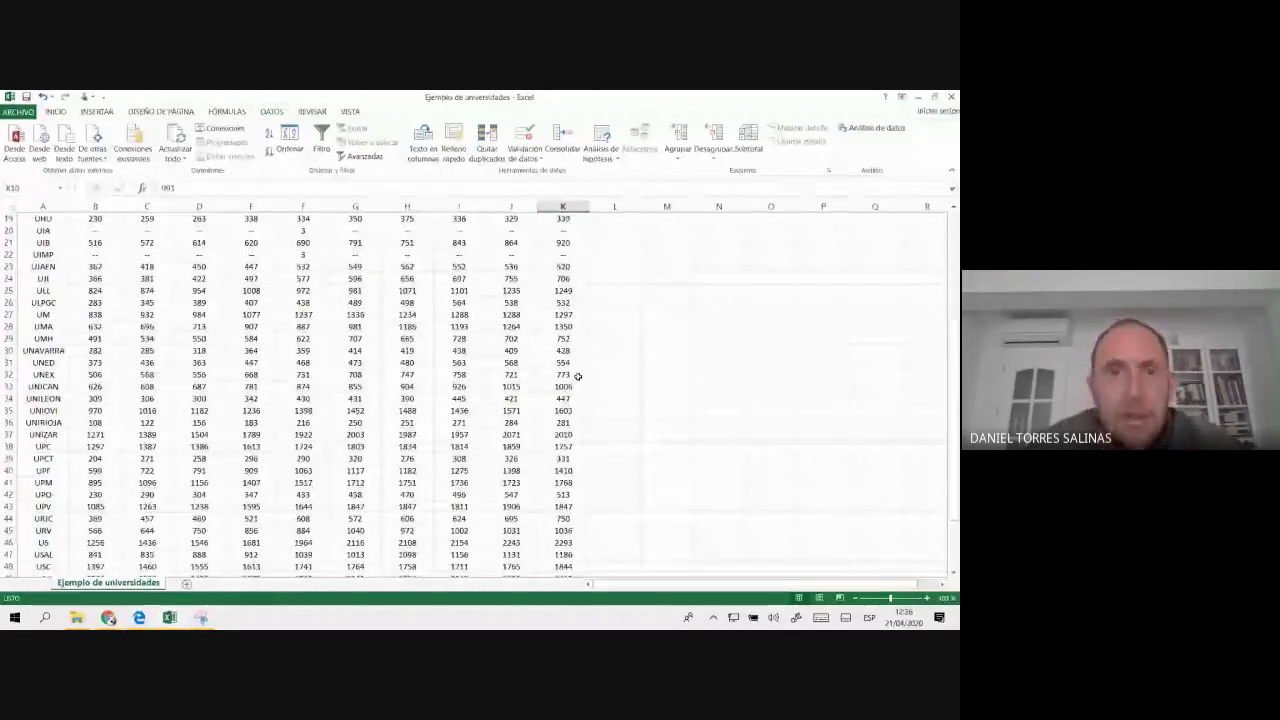
pyautogui.scroll(-5, 565, 370)
pyautogui.click(566, 374)
pyautogui.scroll(5, 577, 376)
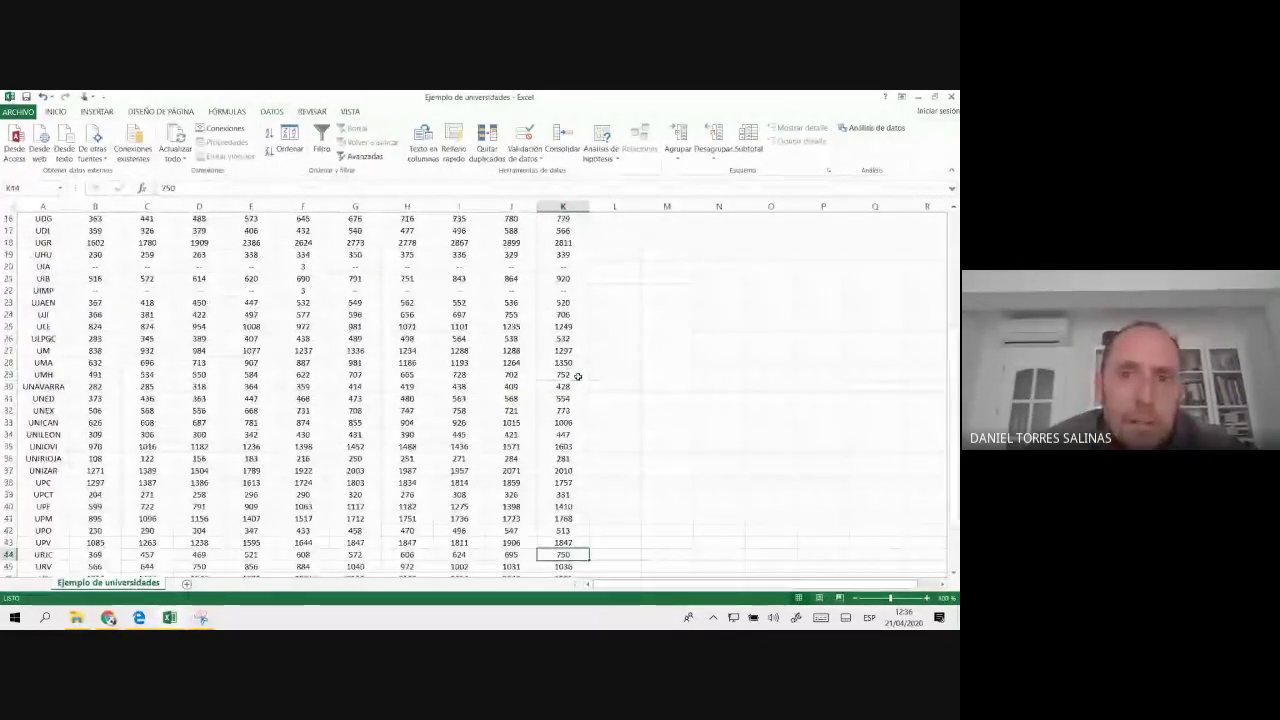
pyautogui.scroll(5, 600, 350)
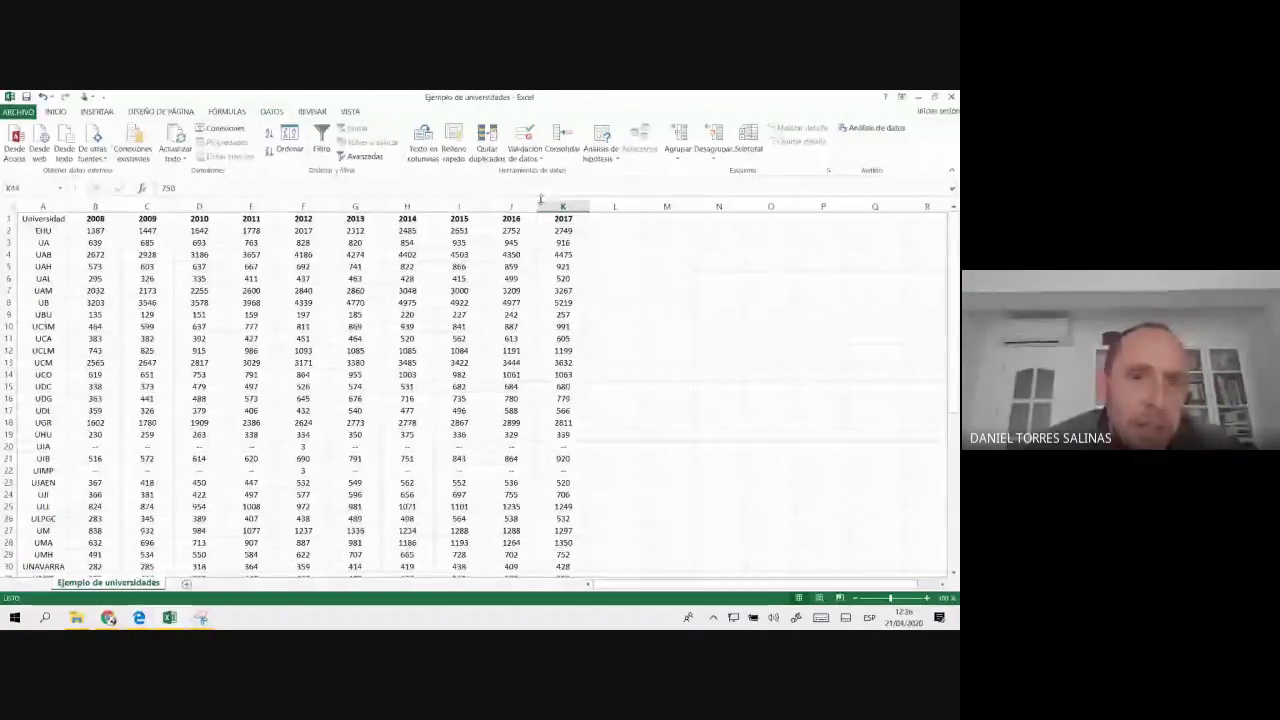
pyautogui.moveTo(95, 206); pyautogui.dragTo(563, 206)
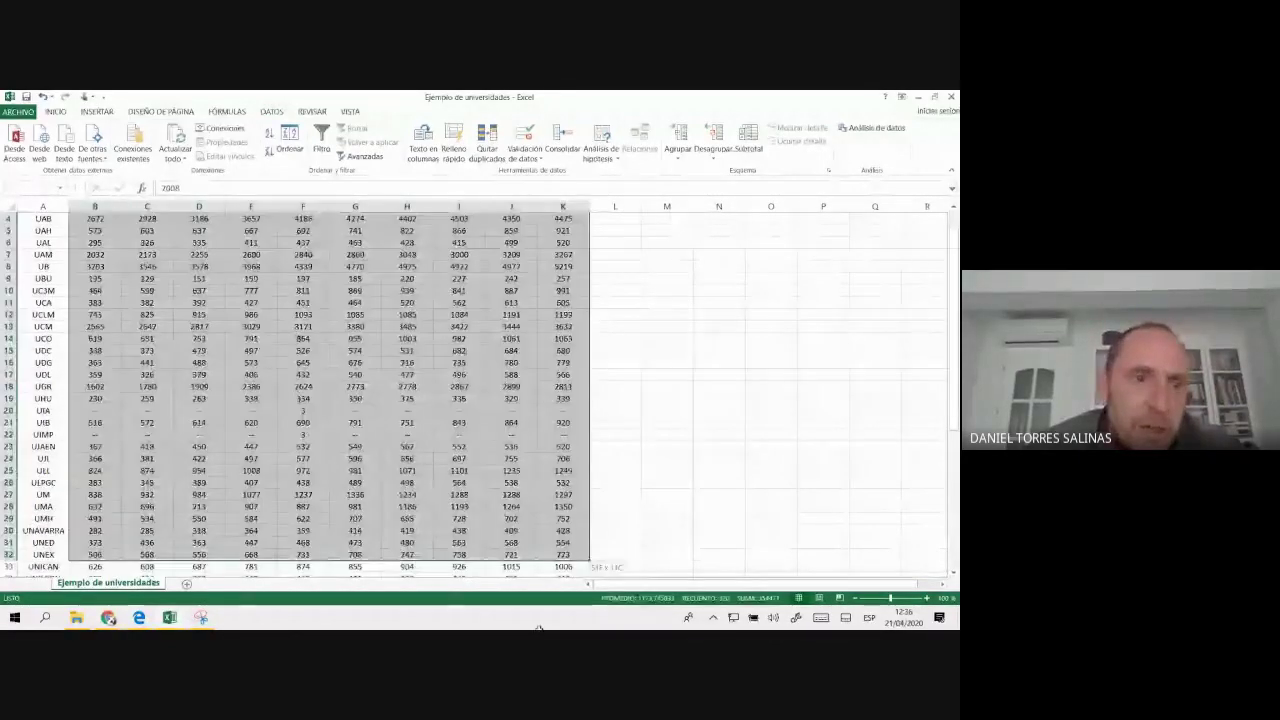
pyautogui.moveTo(95, 230); pyautogui.dragTo(566, 628)
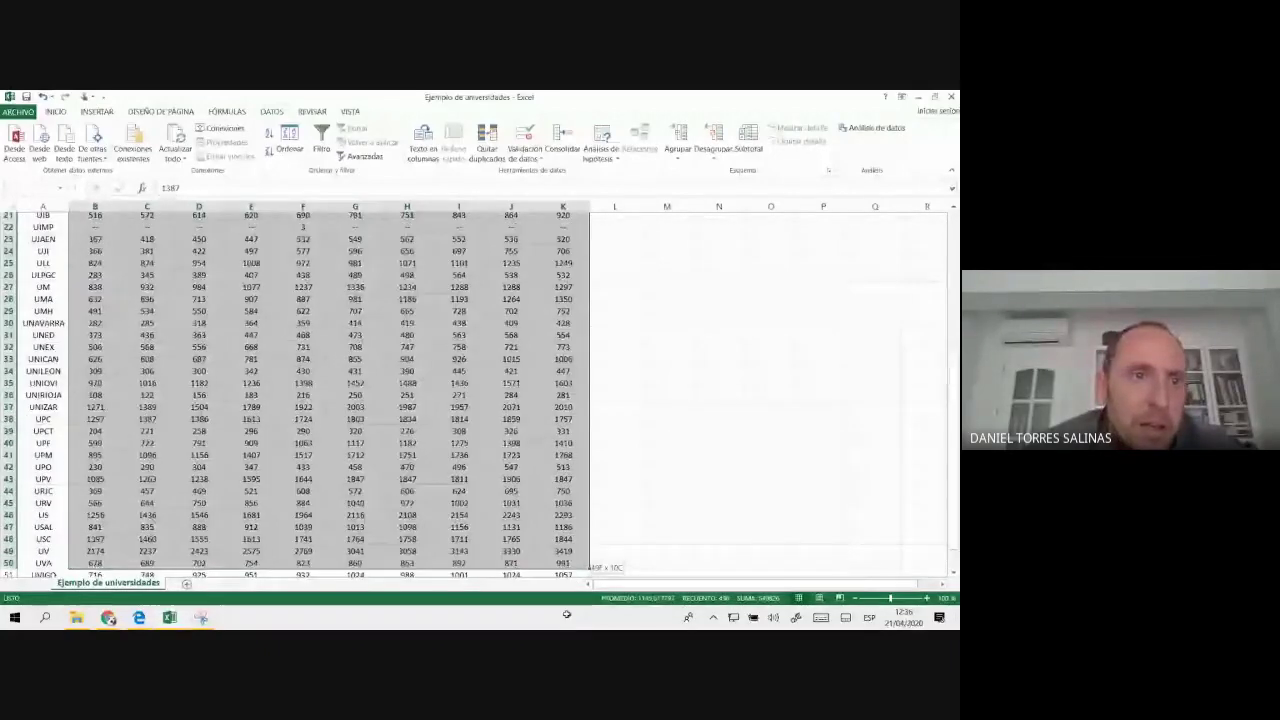
pyautogui.moveTo(566, 628); pyautogui.dragTo(563, 555)
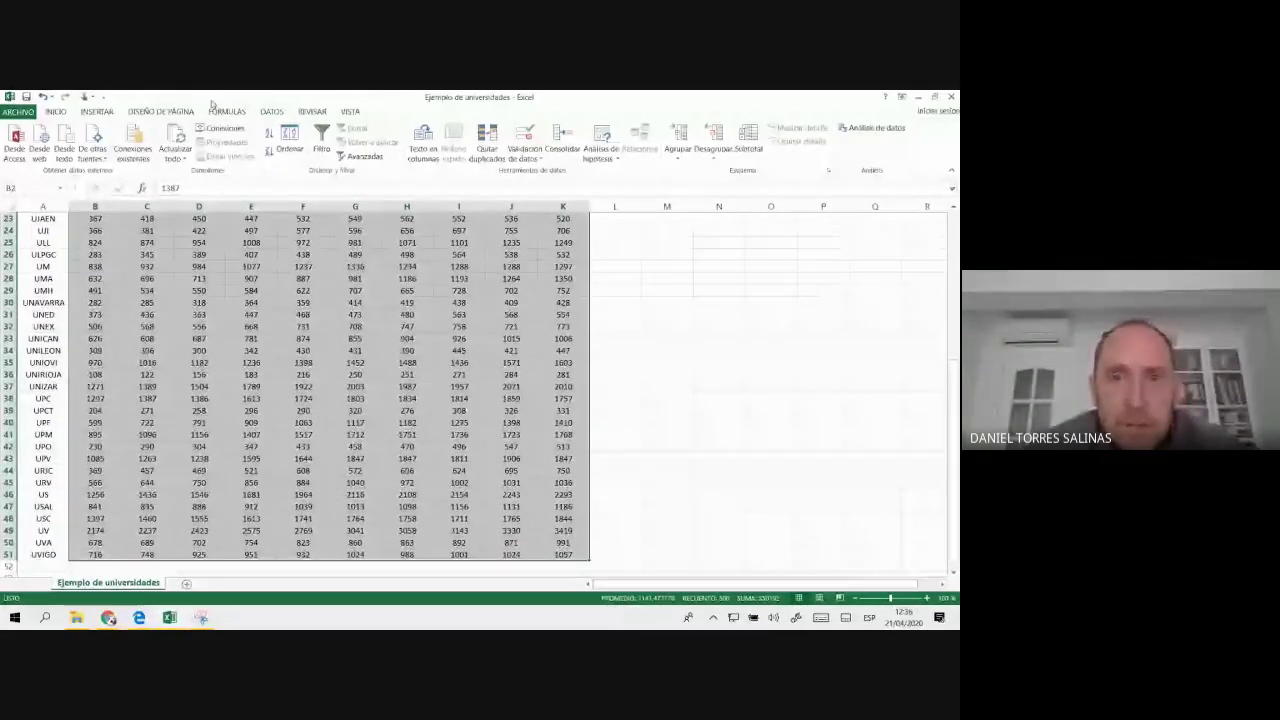
# - Apply orange solid-fill data bars to the B2:K51 publication counts
pyautogui.click(57, 111)
pyautogui.click(484, 142)
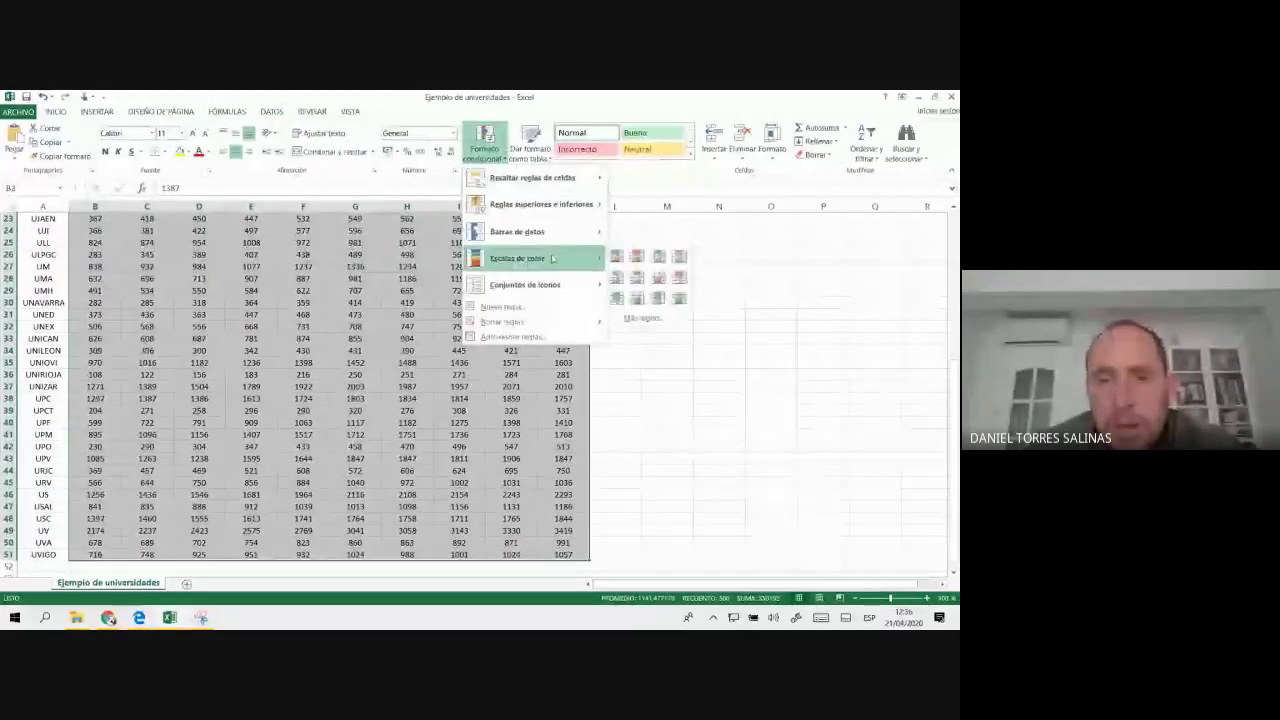
pyautogui.moveTo(545, 235)
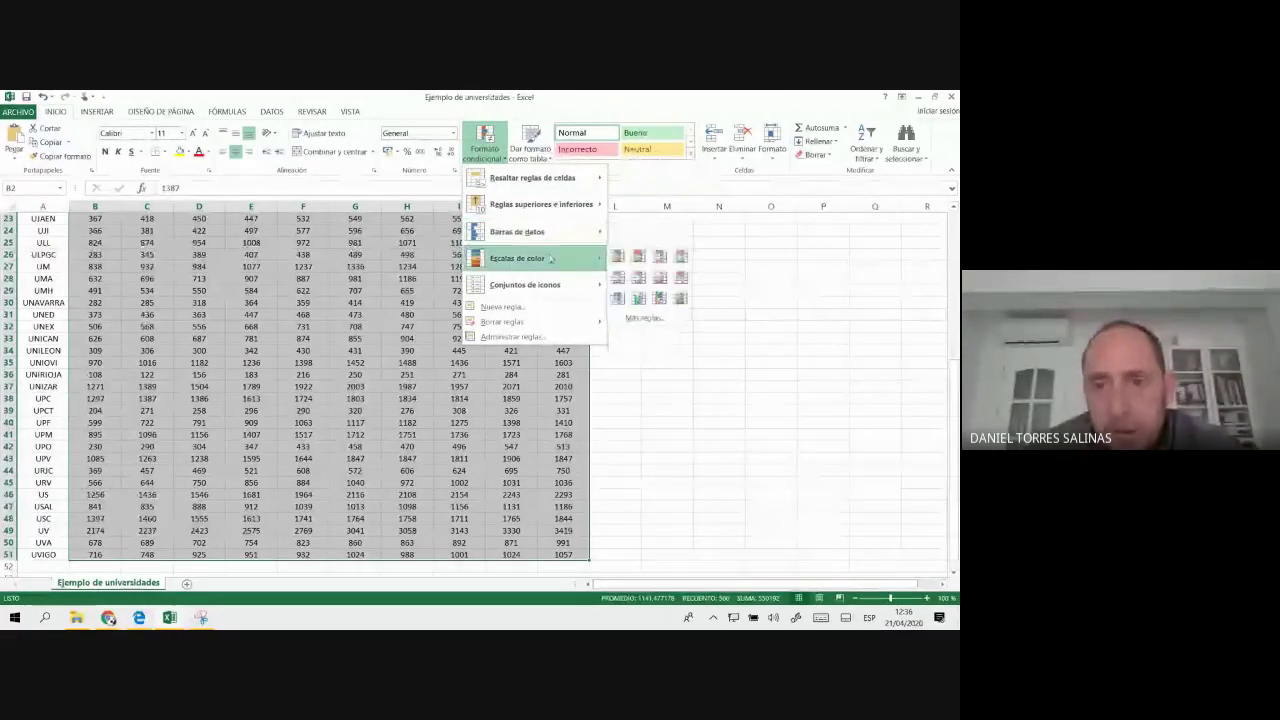
pyautogui.moveTo(556, 291)
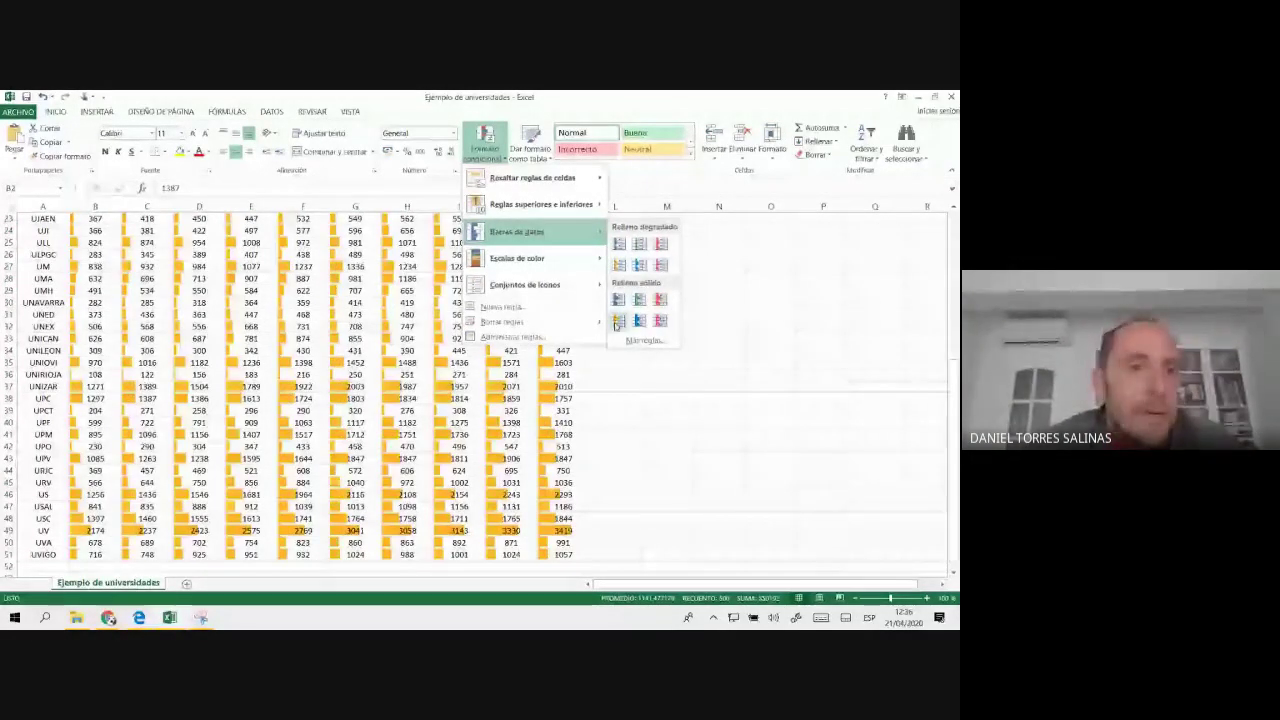
pyautogui.click(617, 322)
pyautogui.scroll(7, 400, 380)
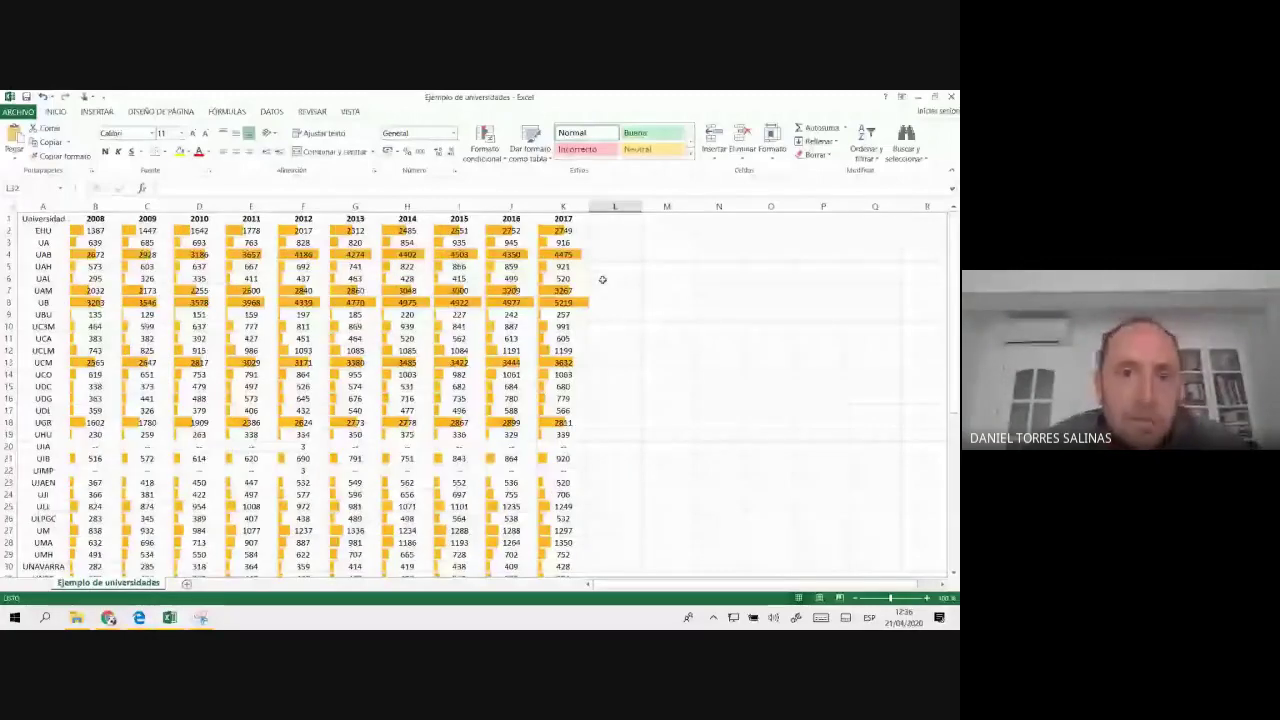
pyautogui.moveTo(43, 290); pyautogui.dragTo(558, 302)
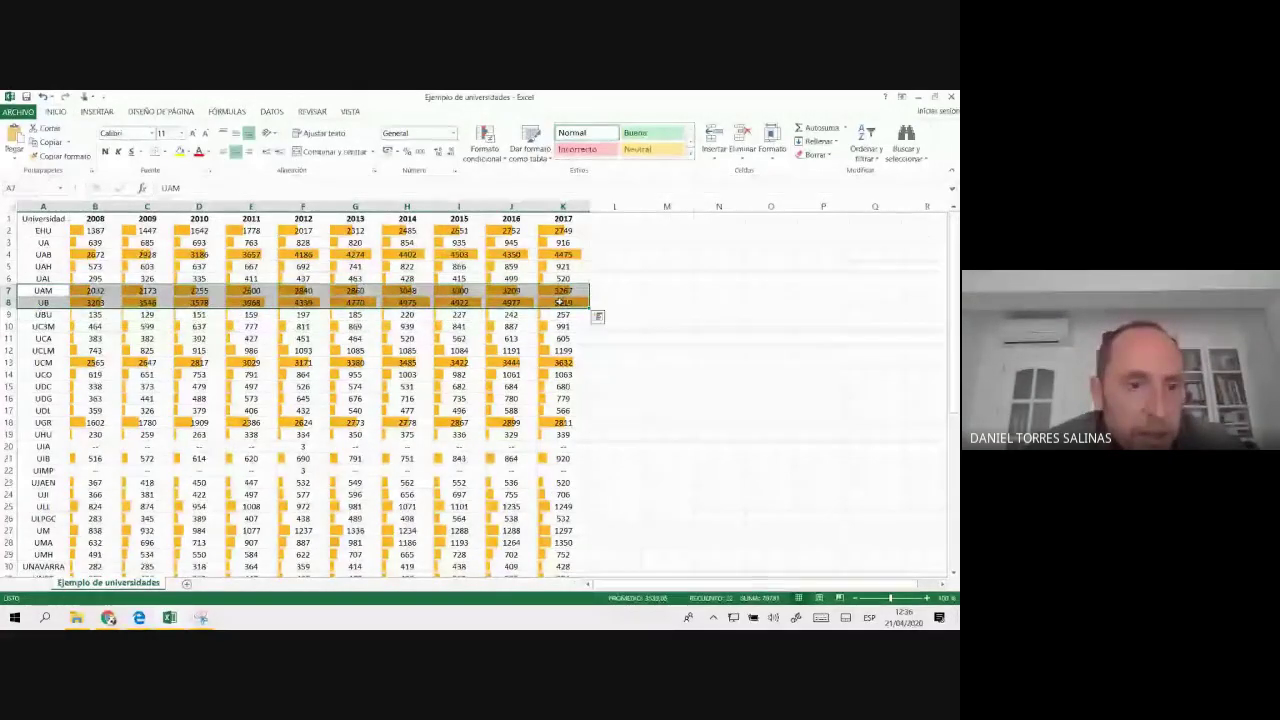
pyautogui.moveTo(43, 458); pyautogui.dragTo(558, 463)
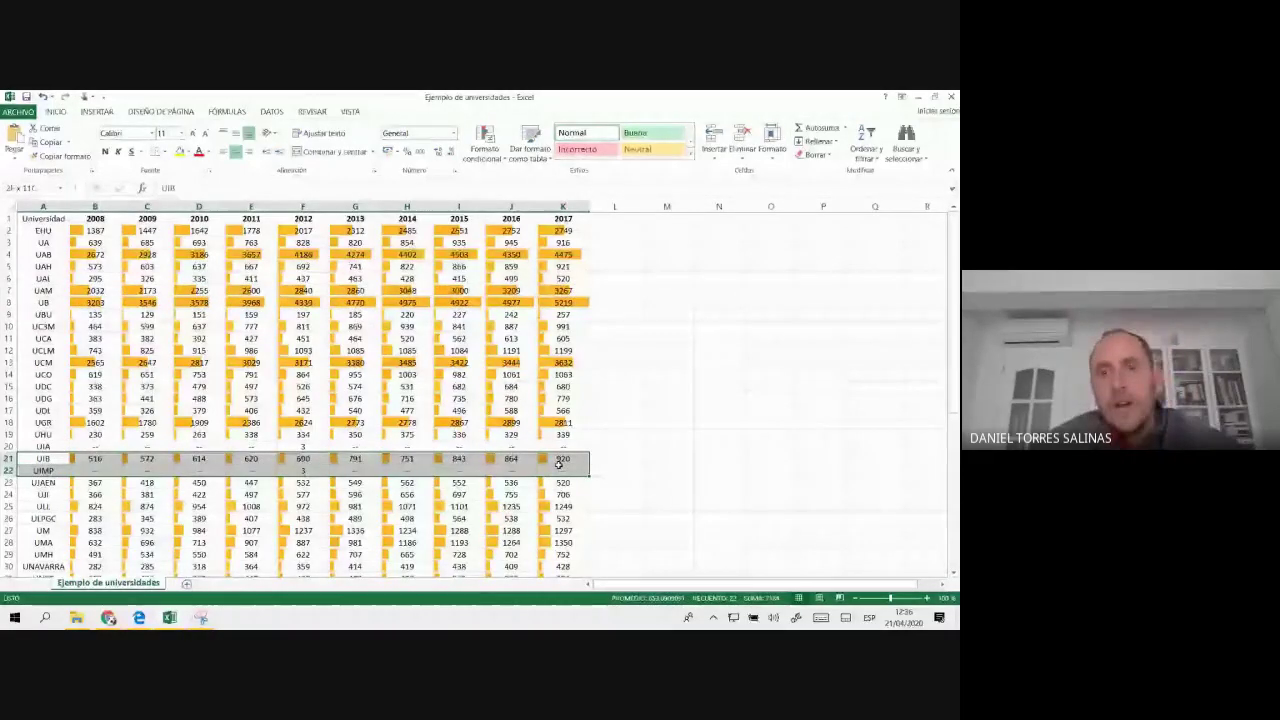
pyautogui.scroll(-7, 558, 463)
pyautogui.scroll(-2, 563, 445)
pyautogui.scroll(6, 565, 448)
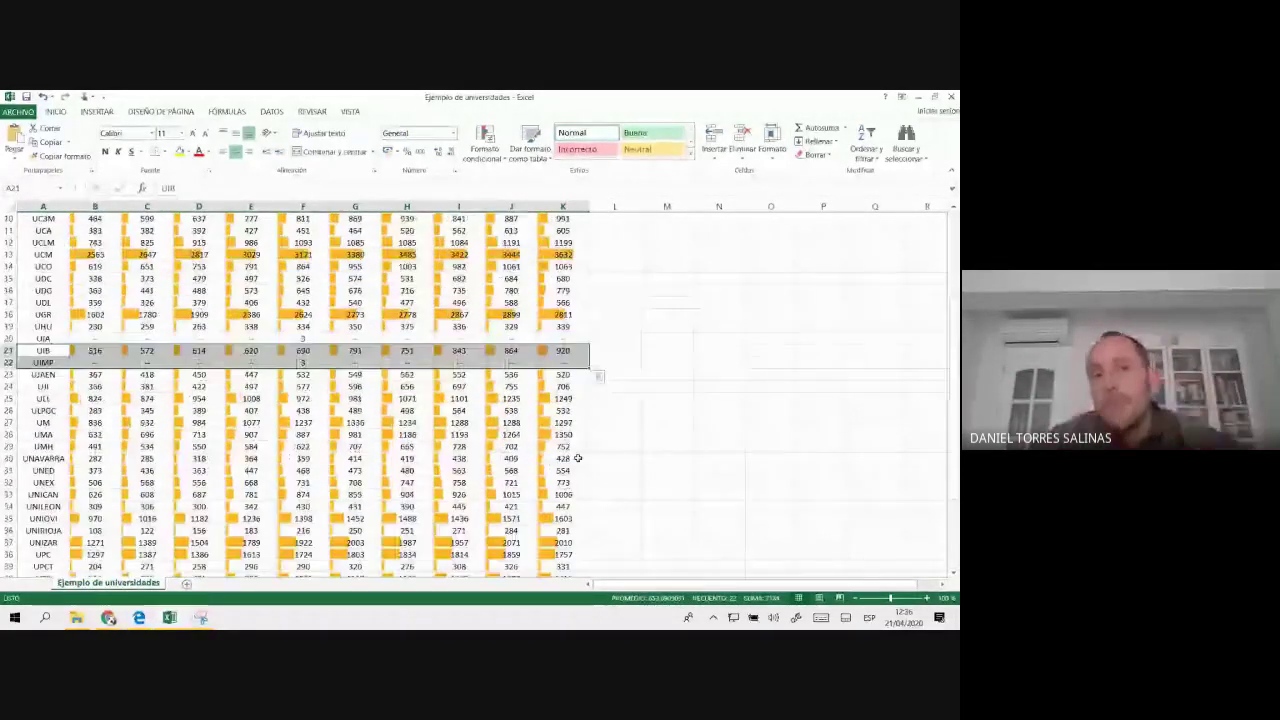
pyautogui.scroll(3, 574, 456)
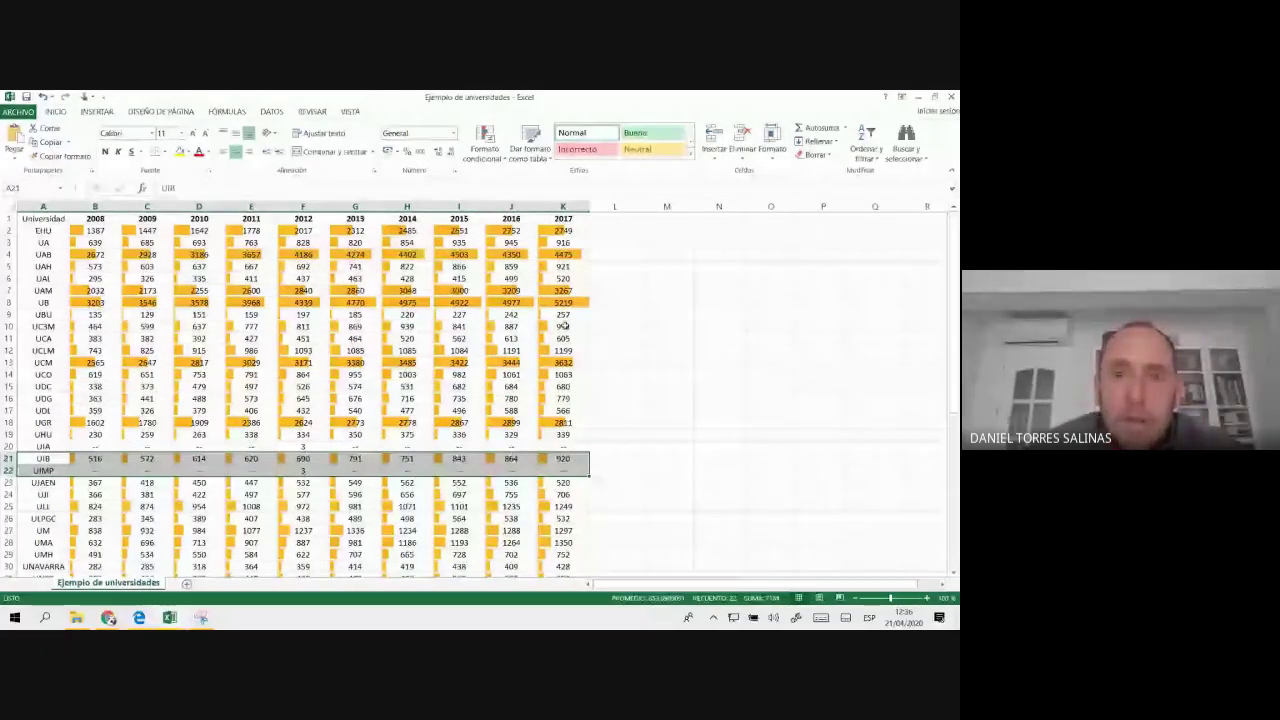
pyautogui.click(488, 155)
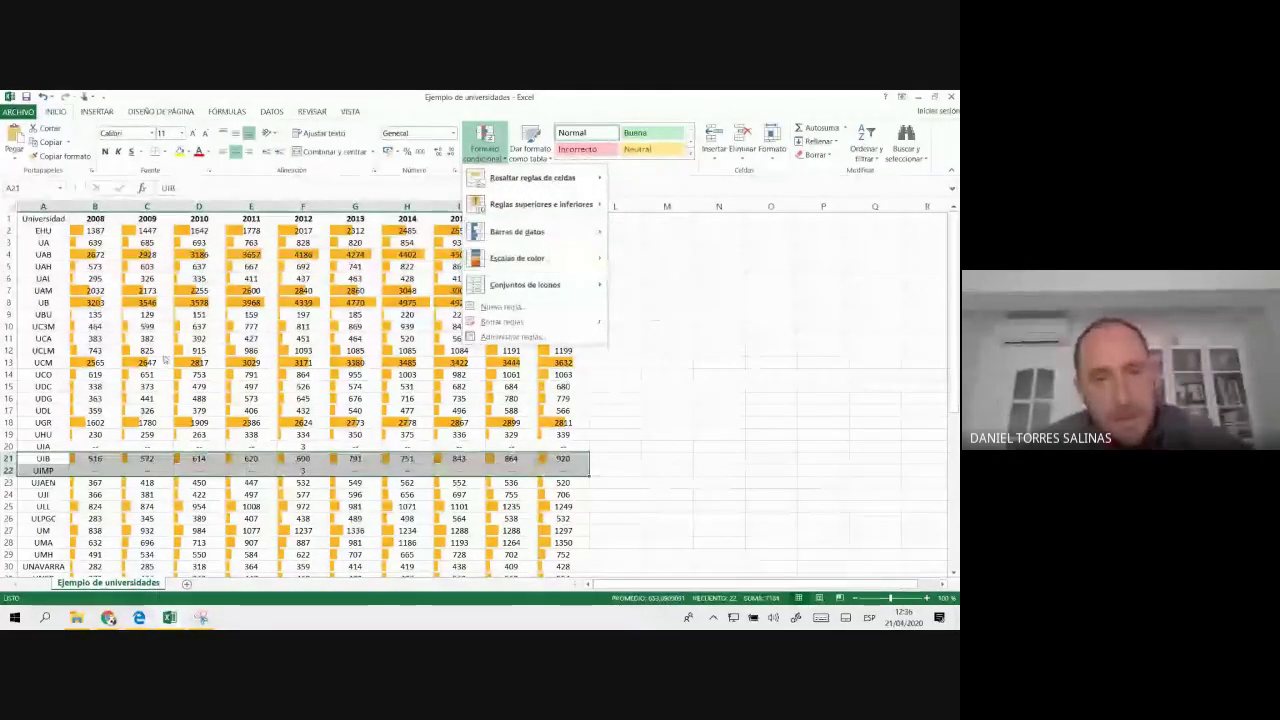
pyautogui.click(357, 290)
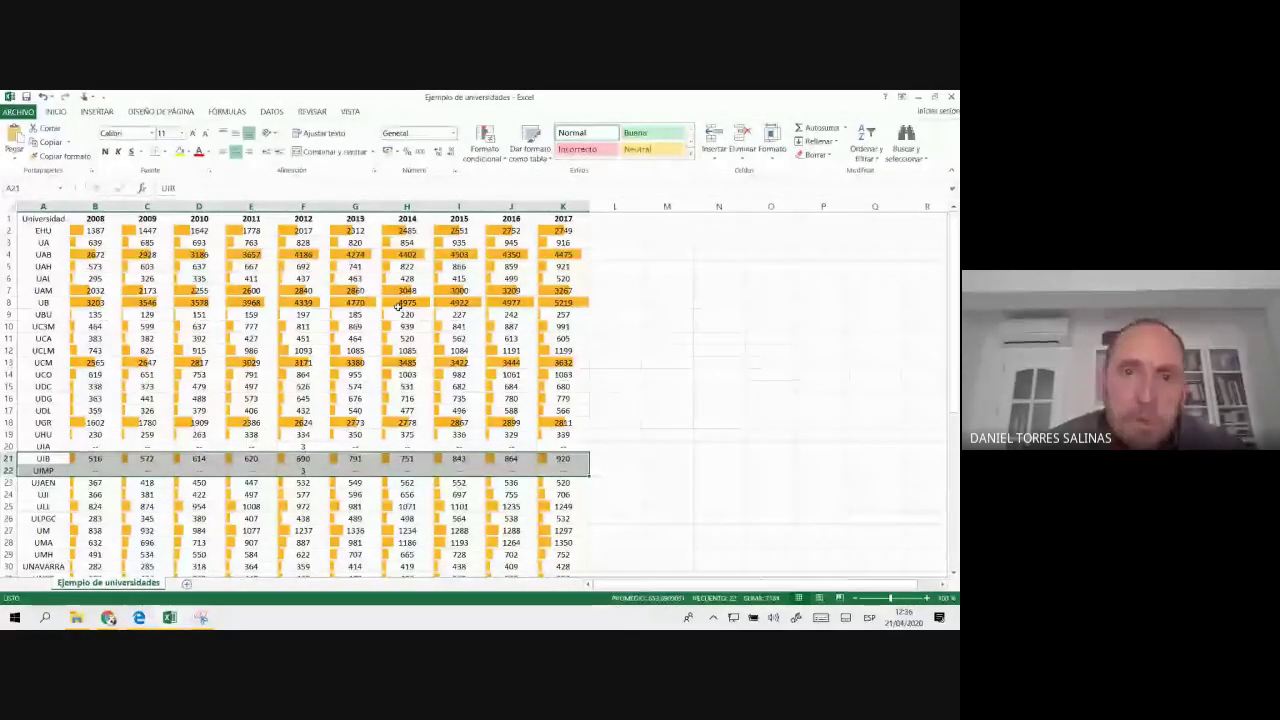
# - Undo the data bars and apply a white-to-red colour scale to the yearly figures
pyautogui.hotkey('ctrl', 'z')
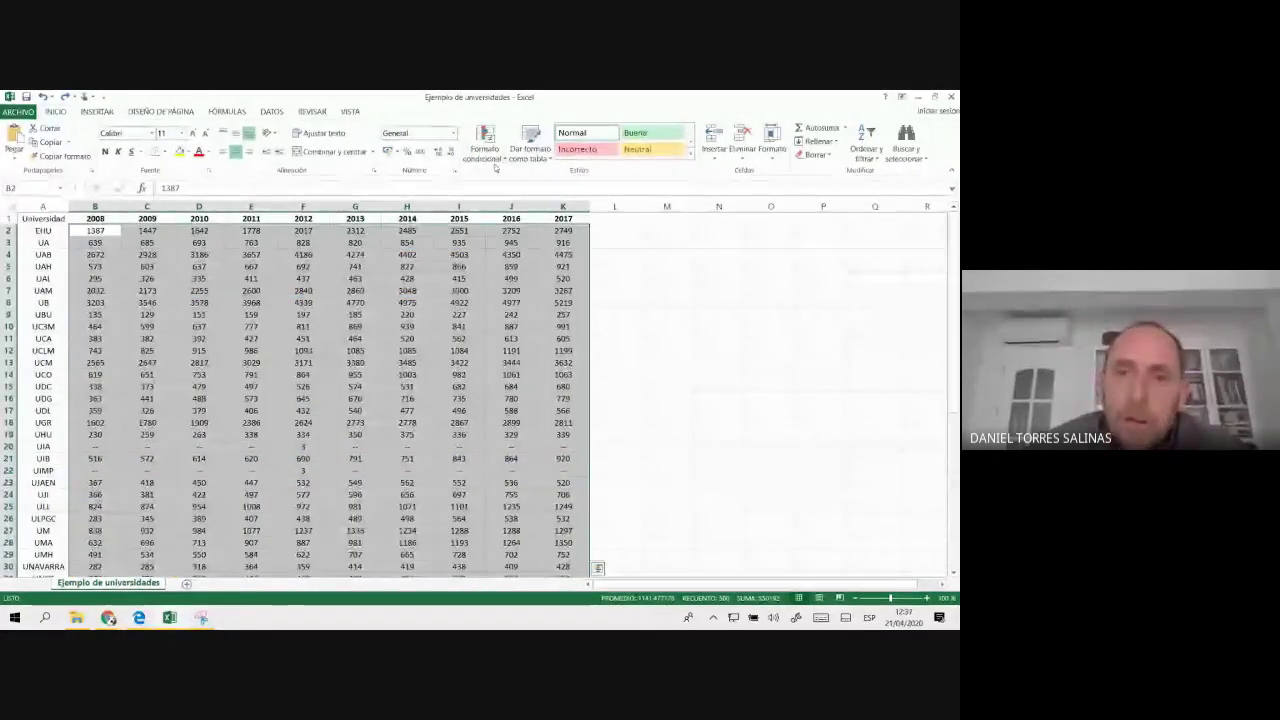
pyautogui.click(492, 160)
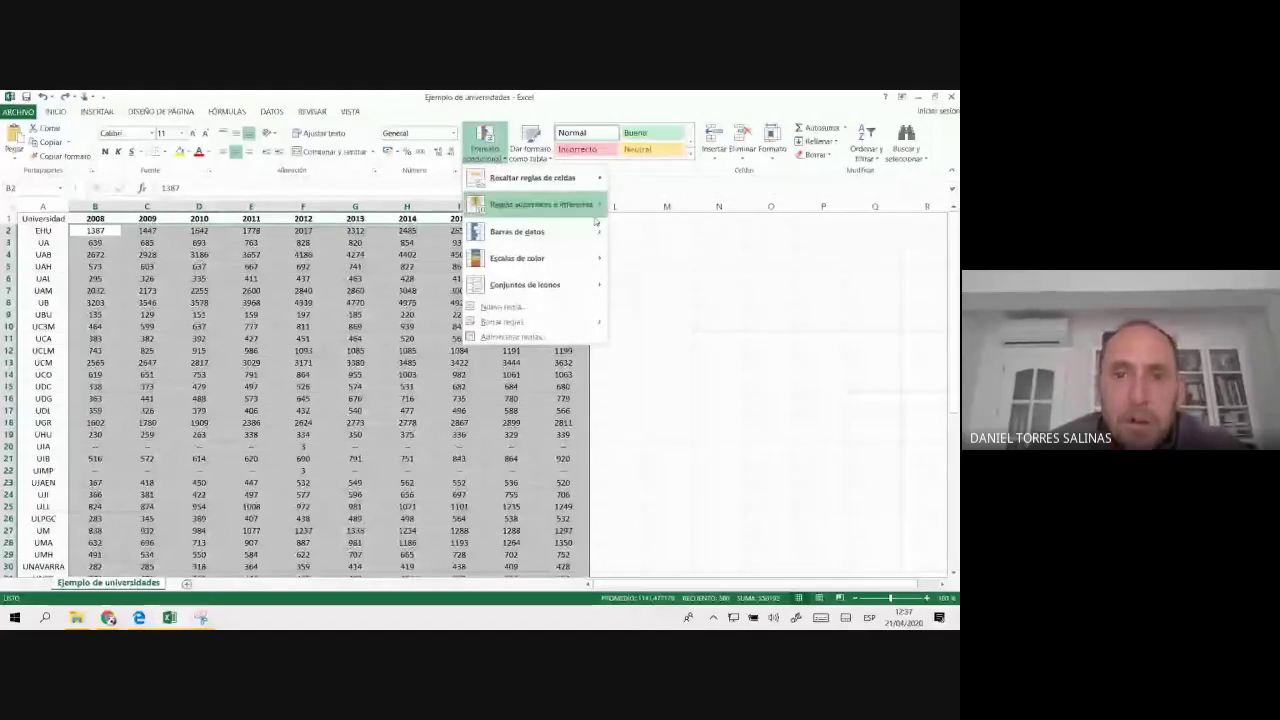
pyautogui.moveTo(590, 232)
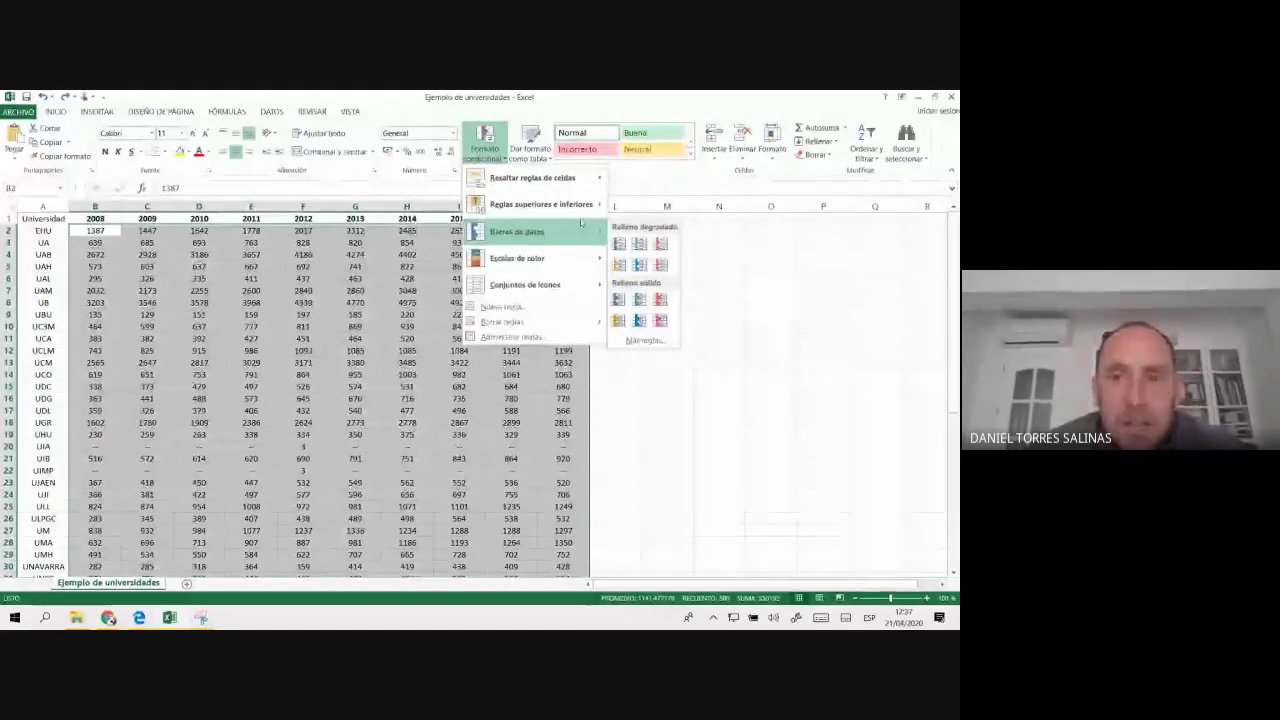
pyautogui.moveTo(586, 264)
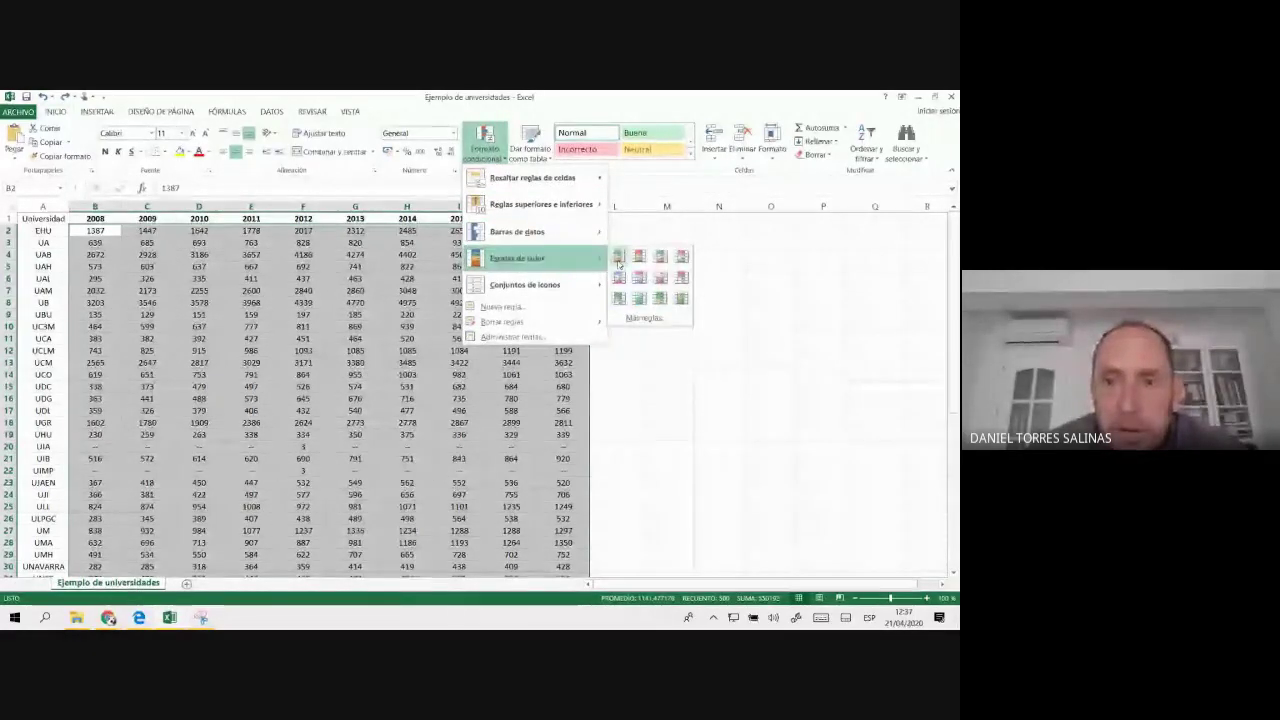
pyautogui.click(678, 278)
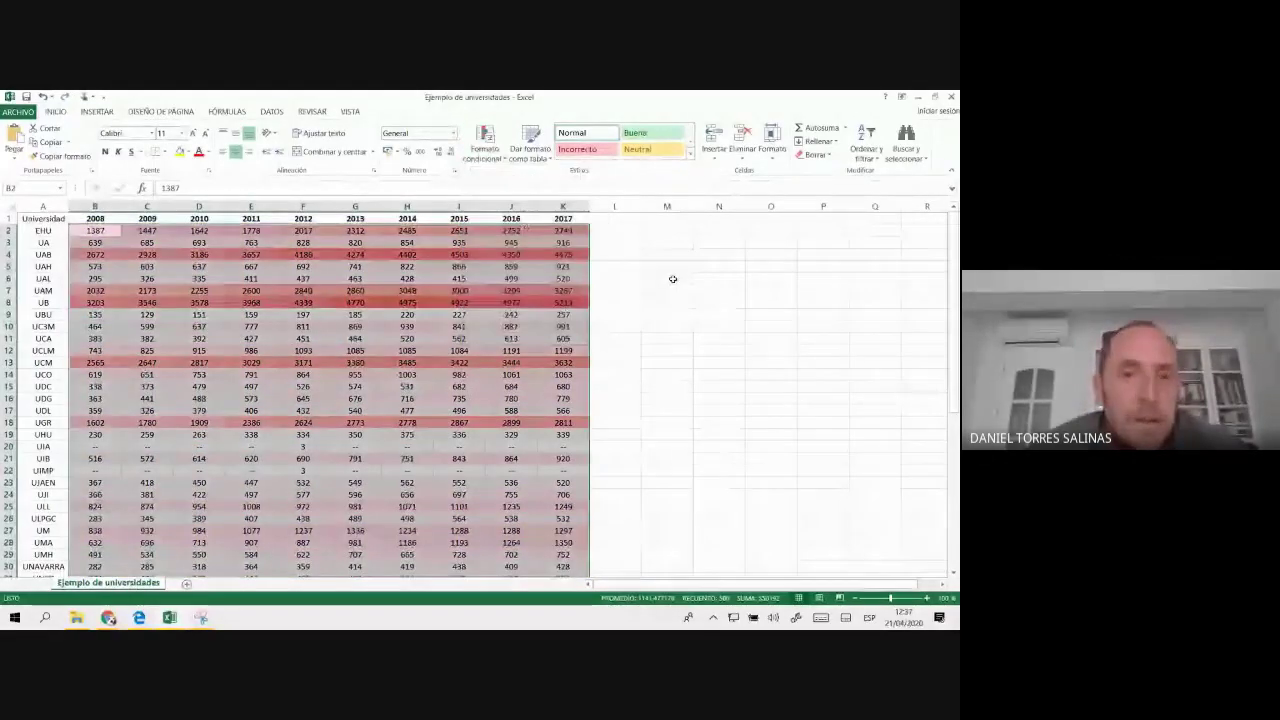
# - Fill the UB university name cell yellow
pyautogui.click(459, 326)
pyautogui.scroll(-3, 460, 320)
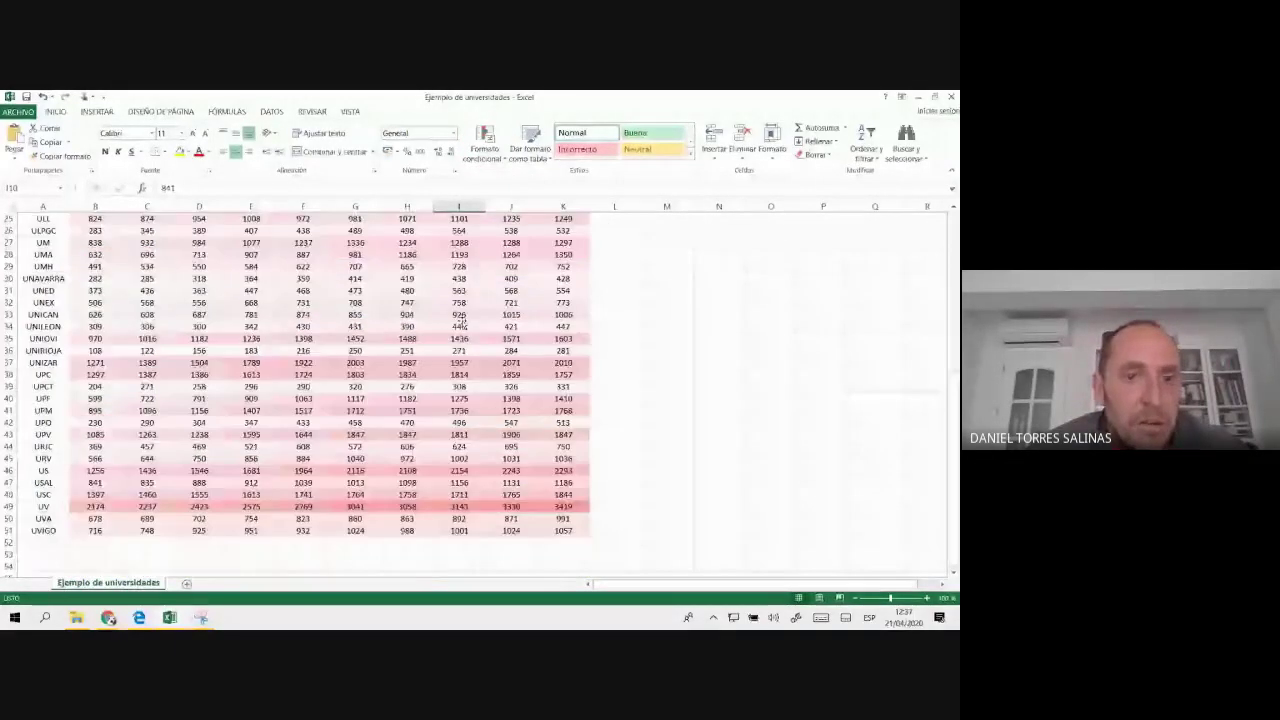
pyautogui.scroll(3, 460, 320)
pyautogui.click(70, 302)
pyautogui.moveTo(70, 302); pyautogui.dragTo(563, 302)
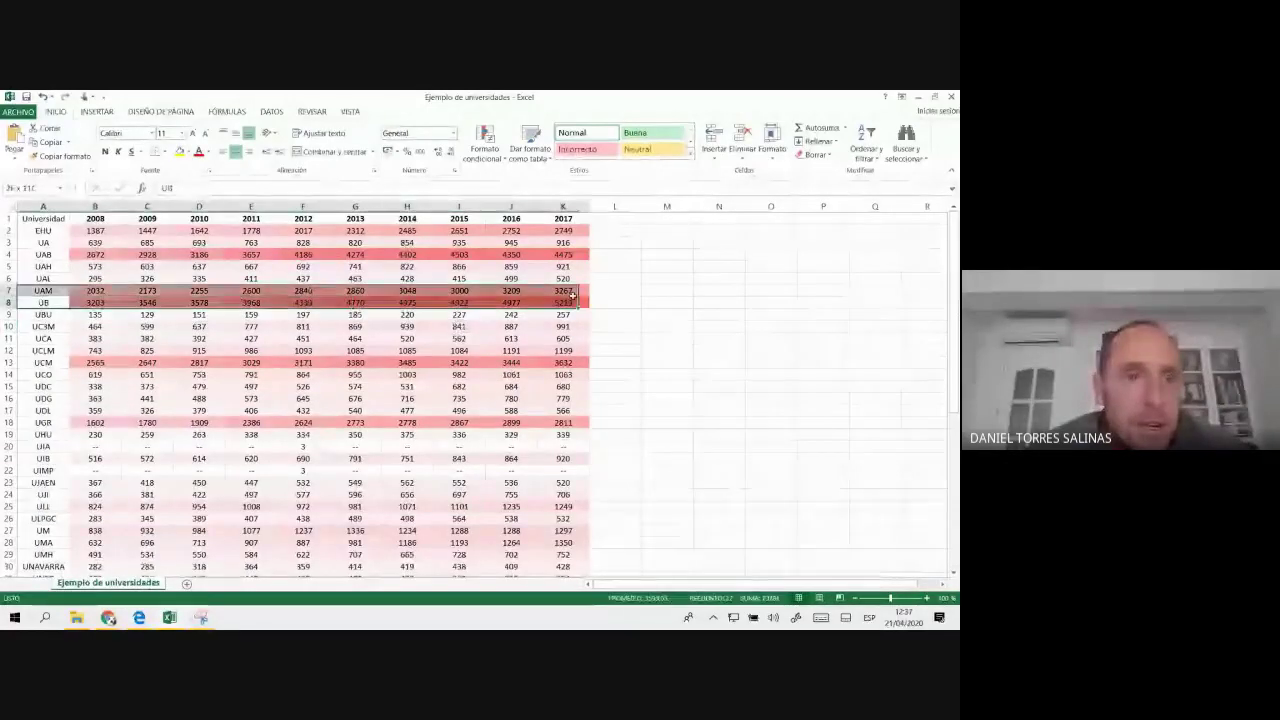
pyautogui.click(178, 151)
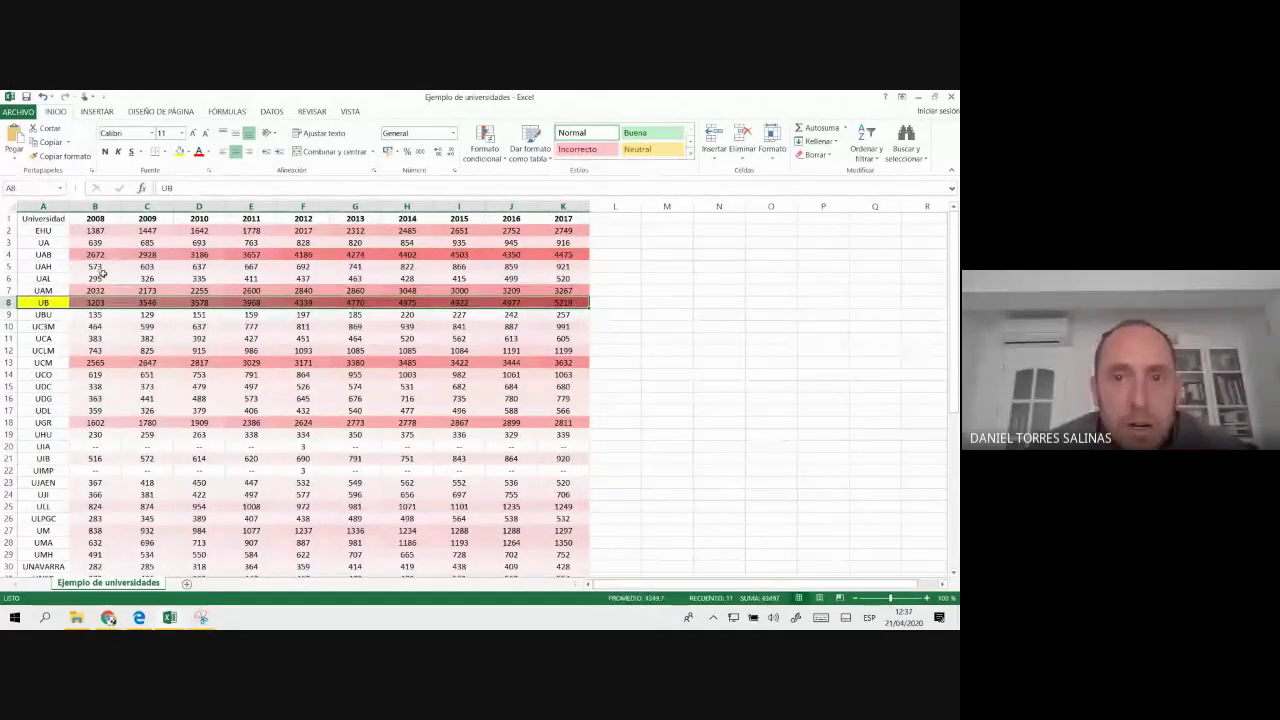
# - Select the UAB row, then fill the UV and UGR name cells yellow
pyautogui.moveTo(44, 254); pyautogui.dragTo(563, 254)
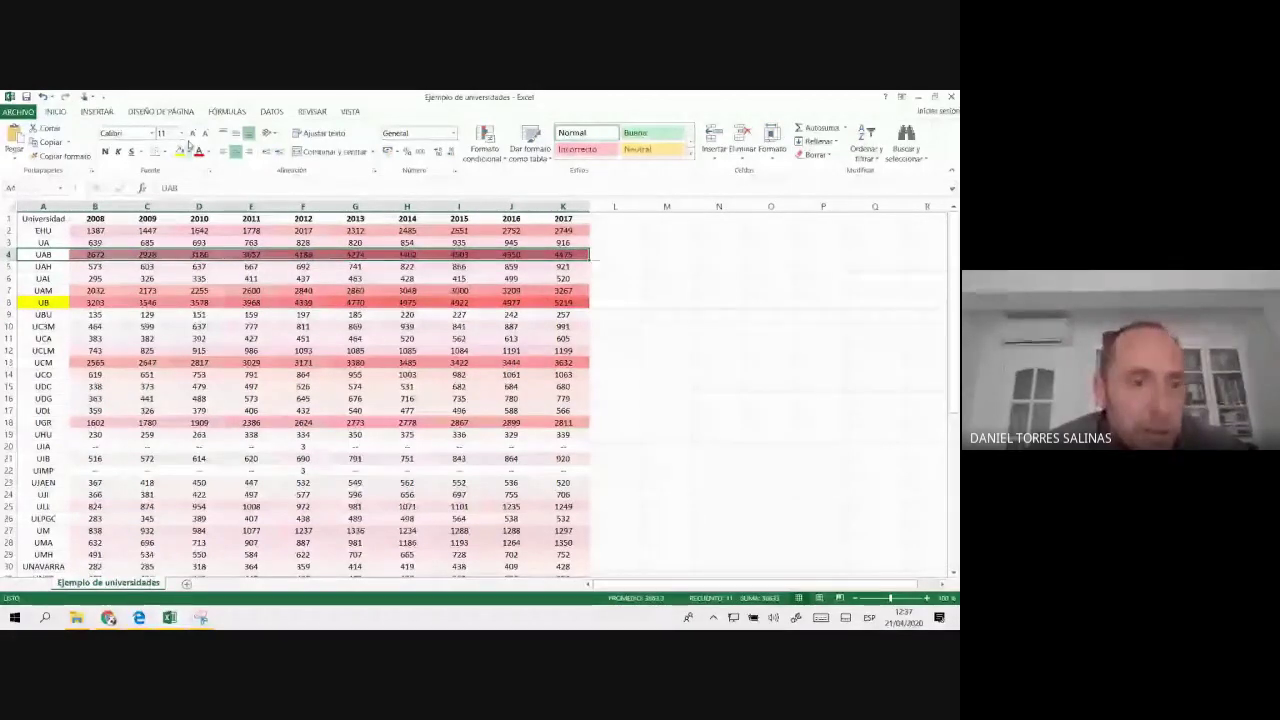
pyautogui.scroll(-10, 74, 458)
pyautogui.moveTo(57, 434); pyautogui.dragTo(542, 435)
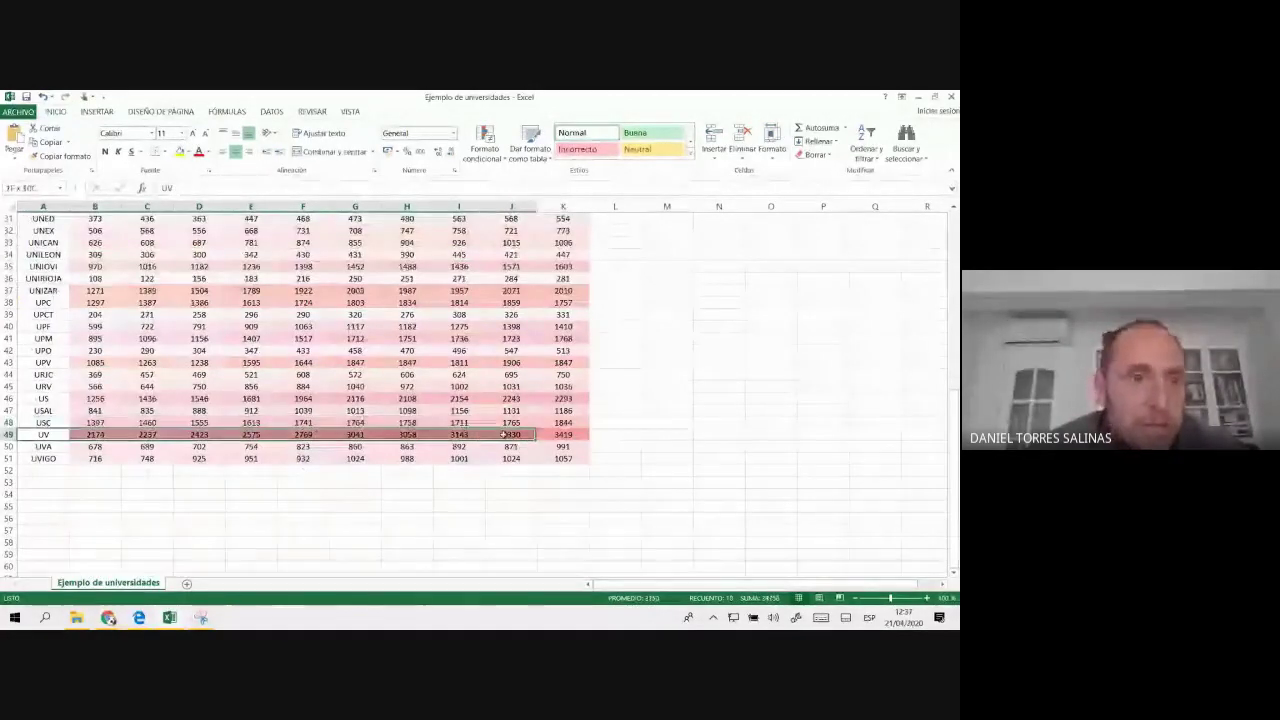
pyautogui.click(180, 151)
pyautogui.scroll(10, 80, 386)
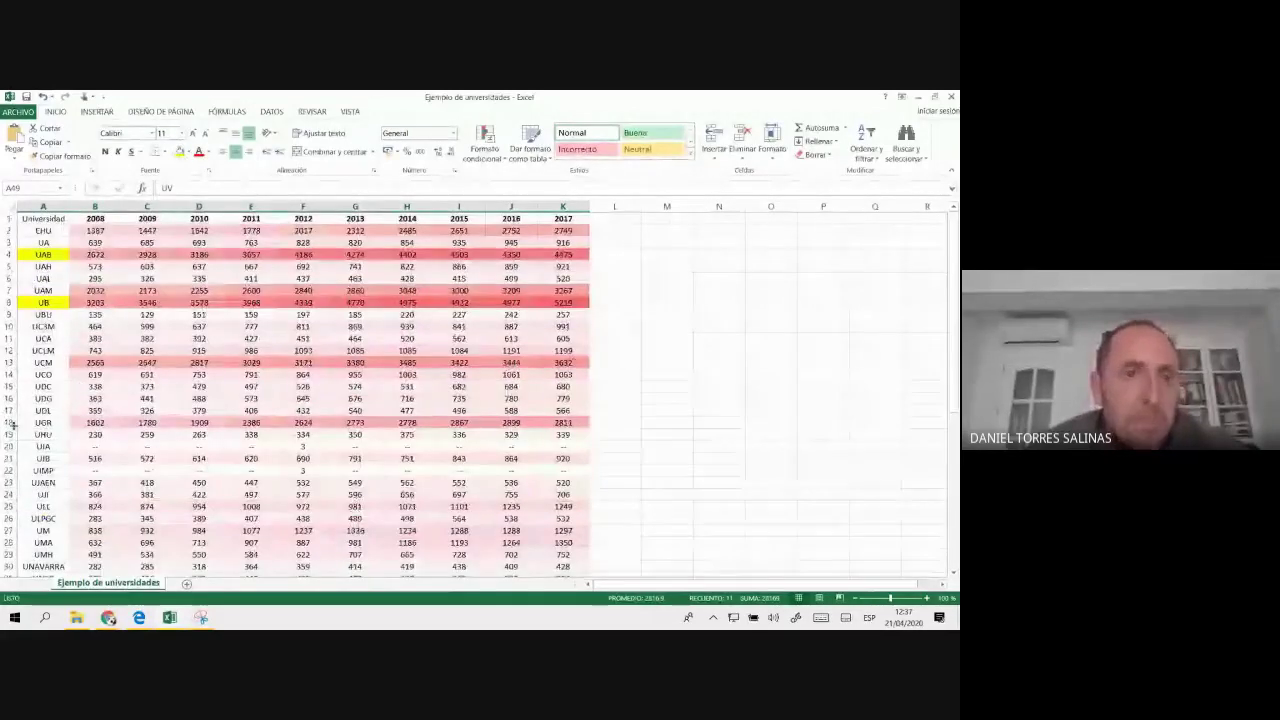
pyautogui.moveTo(40, 422); pyautogui.dragTo(560, 422)
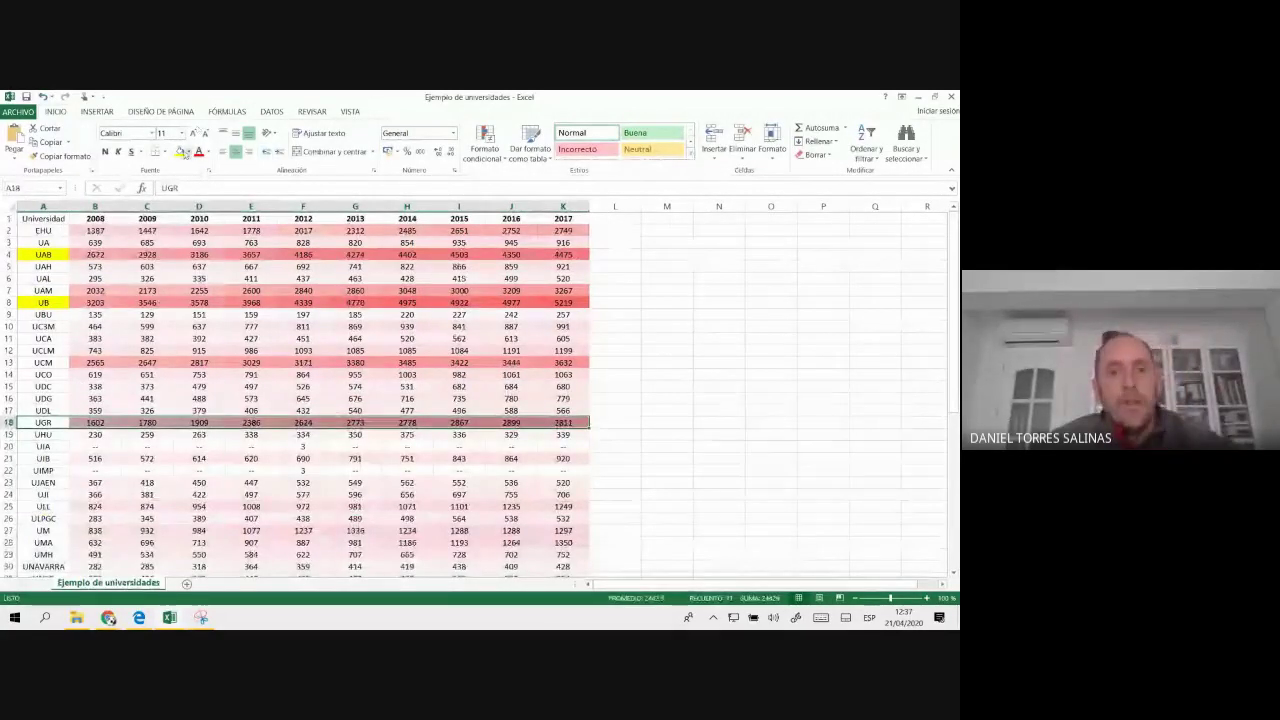
pyautogui.click(183, 151)
# - Select cell H16, then reselect the UGR row across the year columns
pyautogui.click(420, 398)
pyautogui.scroll(-10, 425, 398)
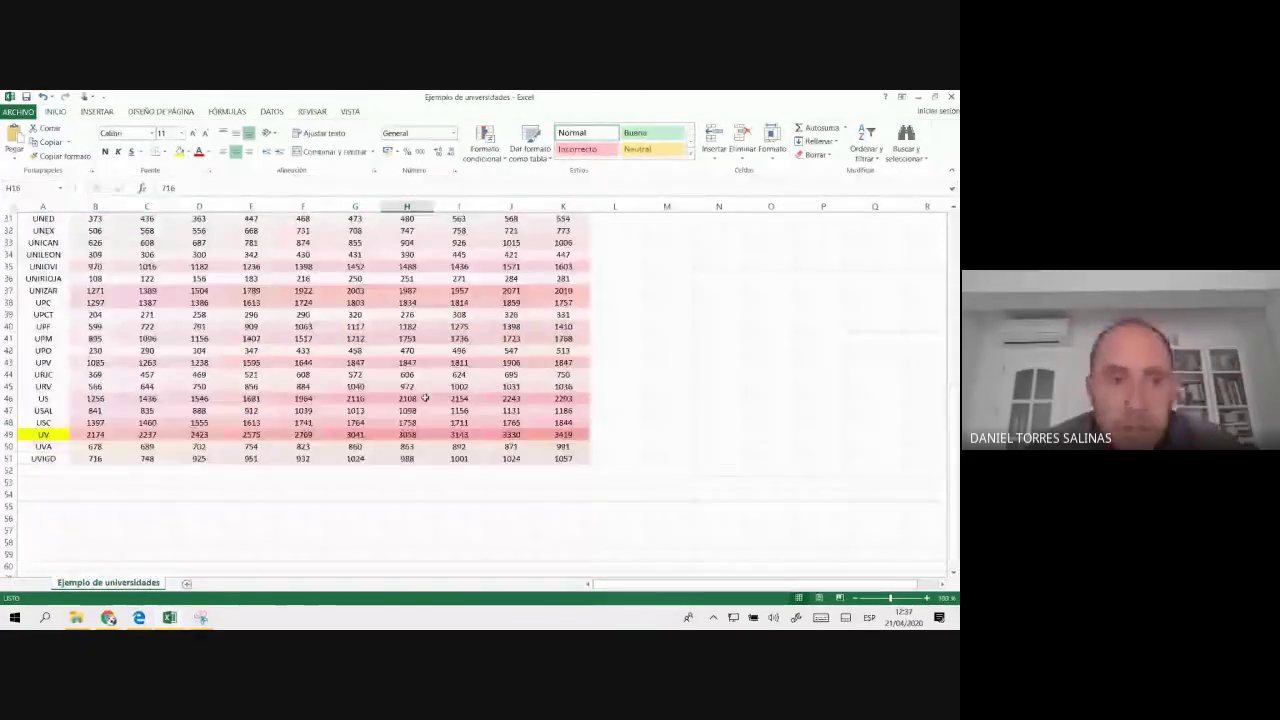
pyautogui.scroll(7, 425, 398)
pyautogui.scroll(3, 425, 398)
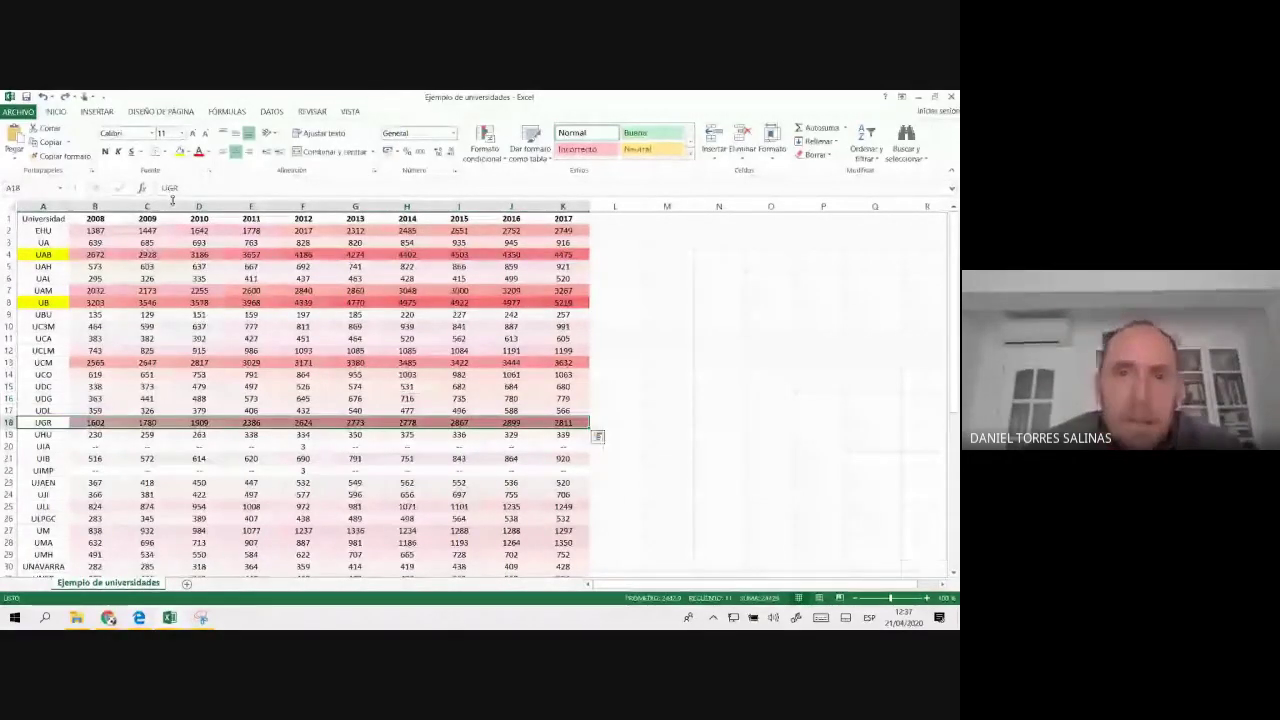
pyautogui.moveTo(43, 566); pyautogui.dragTo(563, 566)
# - Undo the colour scale and highlights, then browse Conjuntos de iconos without applying any
pyautogui.hotkey('ctrl', 'z')
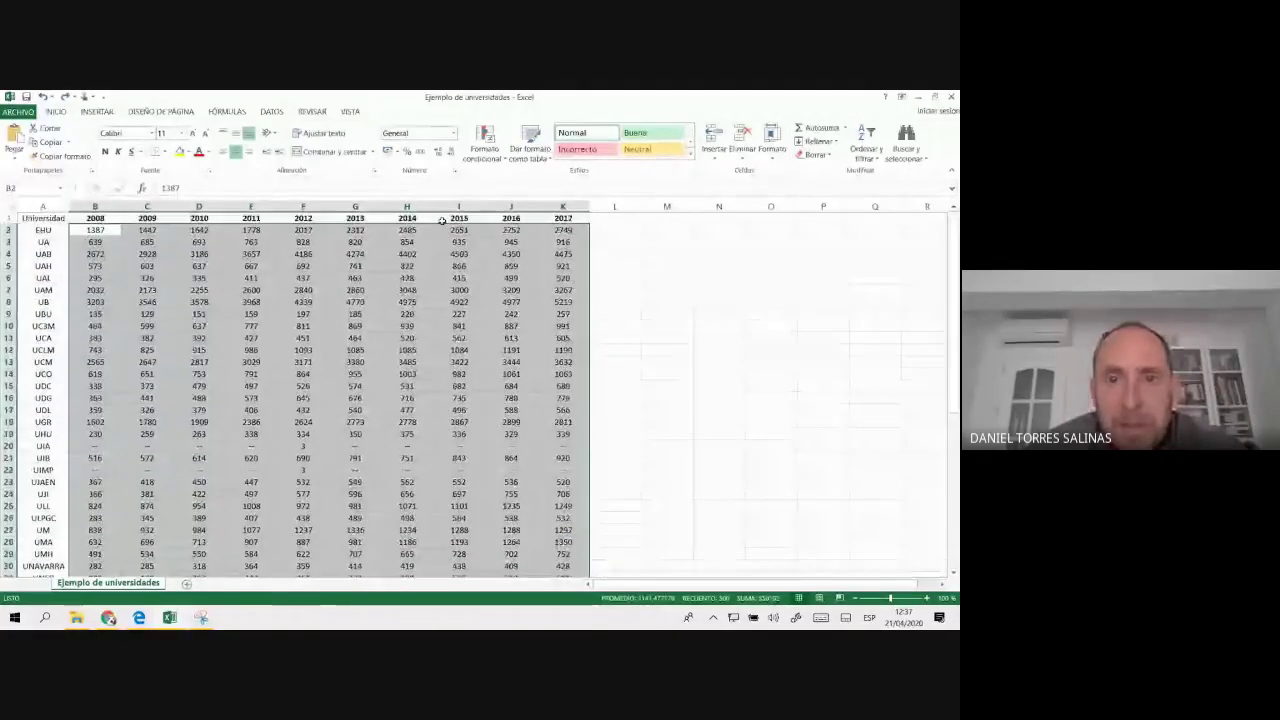
pyautogui.click(489, 150)
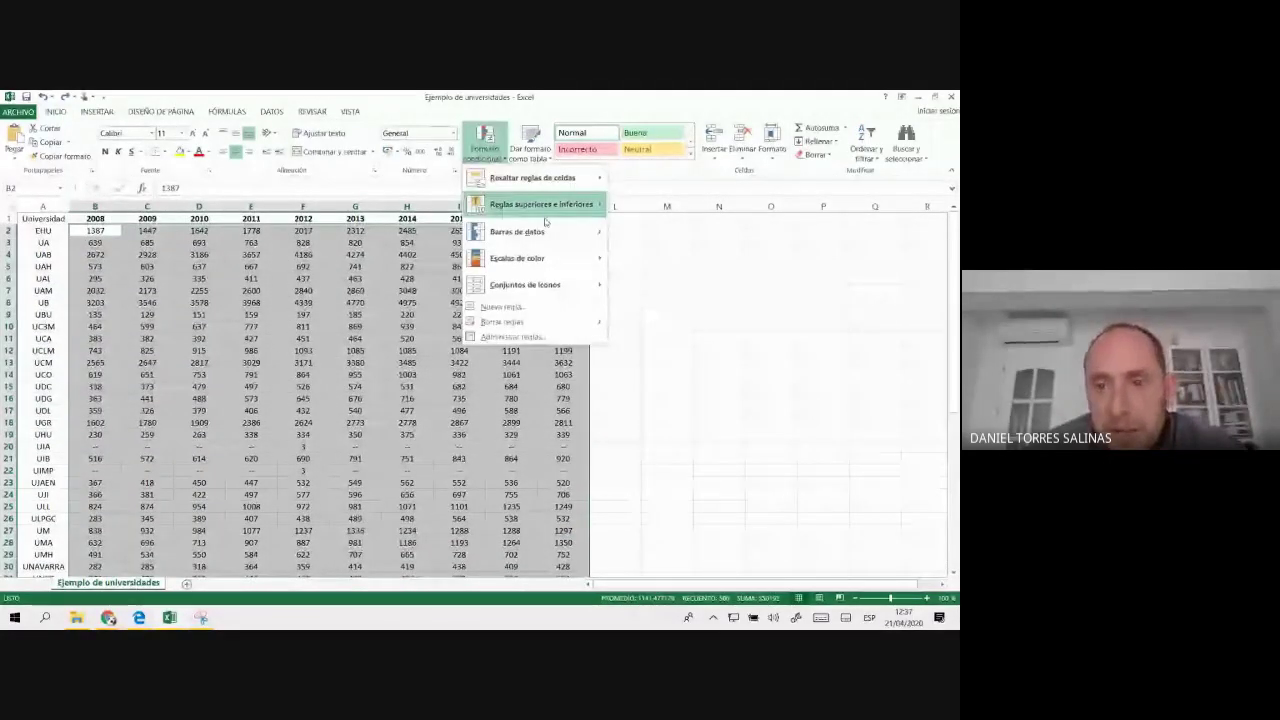
pyautogui.moveTo(549, 266)
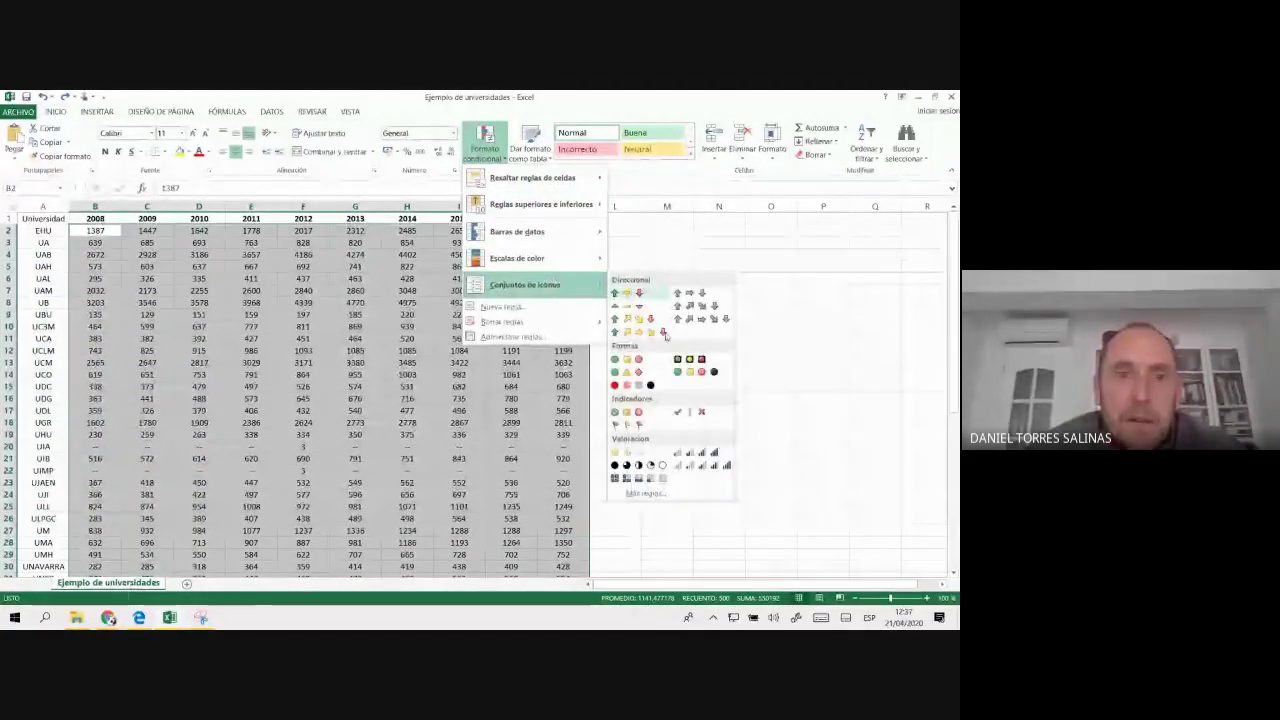
pyautogui.press('Escape')
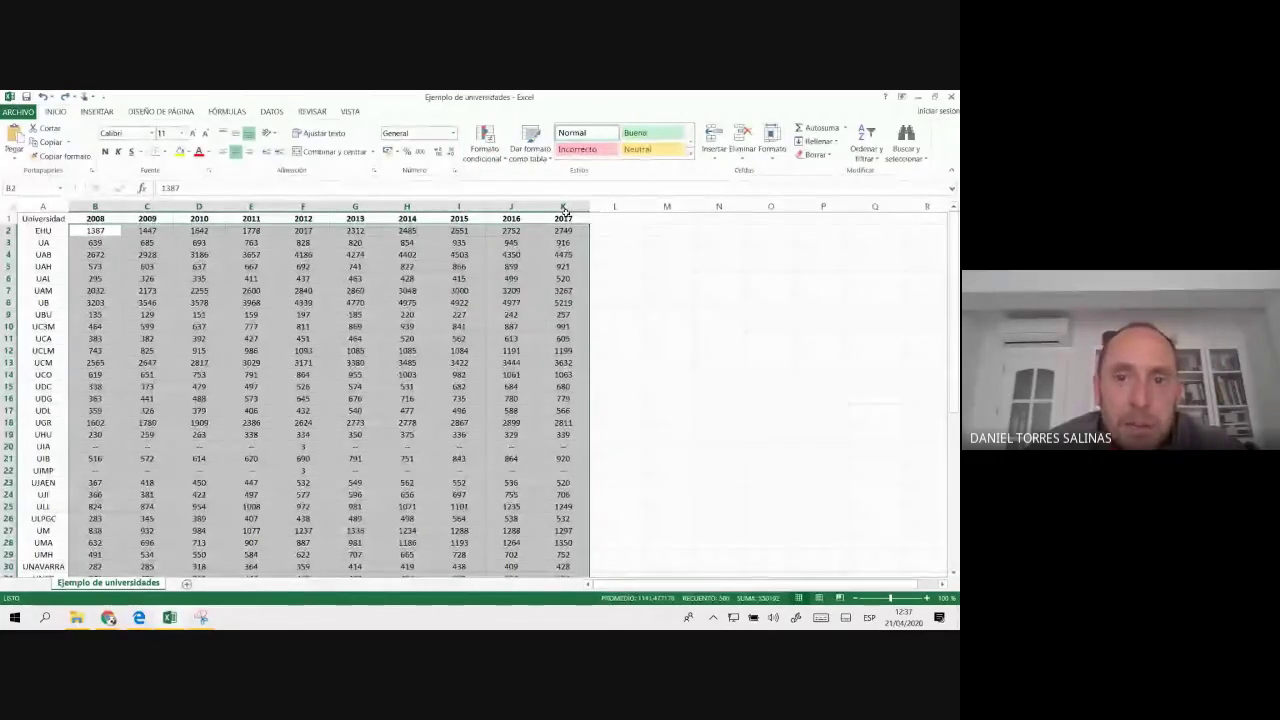
pyautogui.click(485, 145)
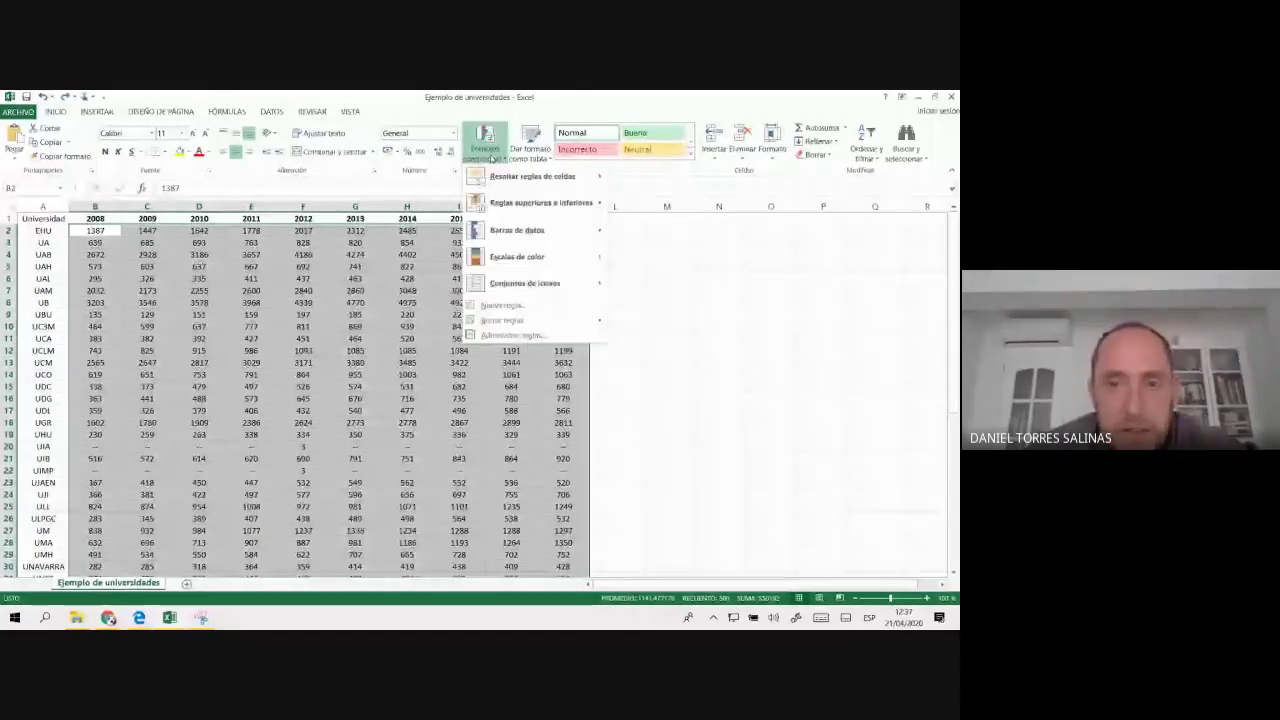
pyautogui.moveTo(561, 285)
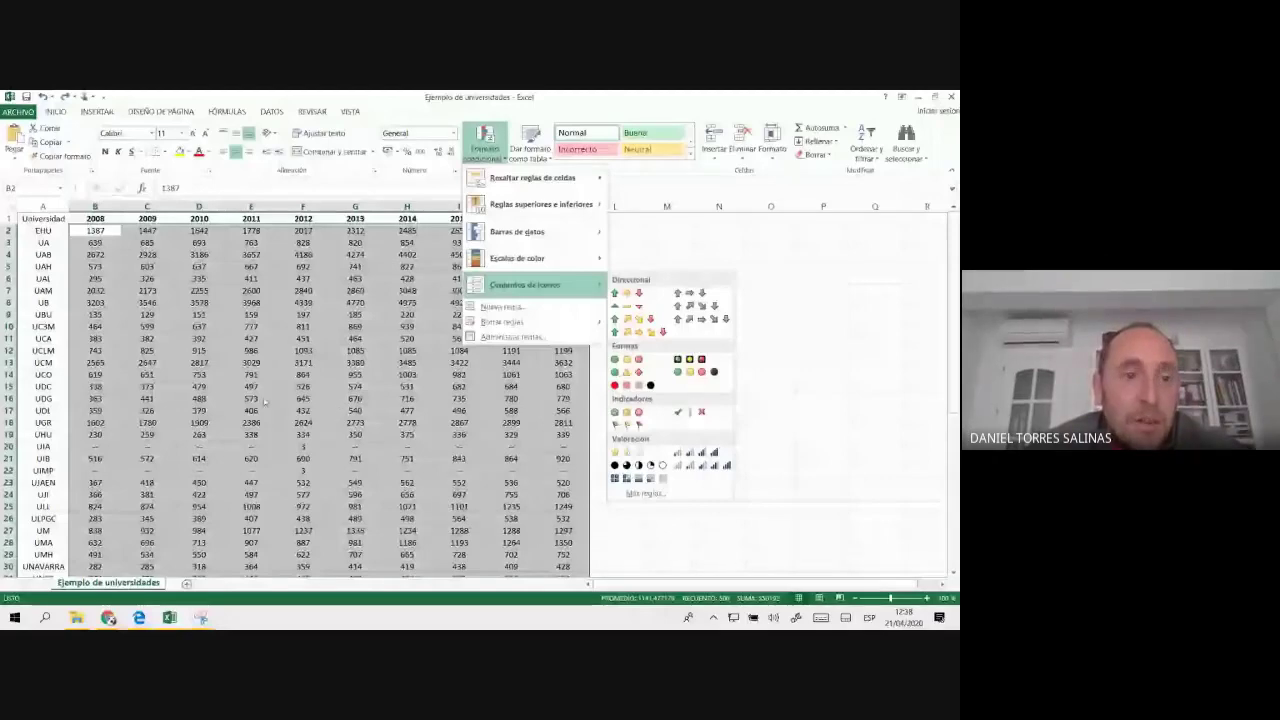
pyautogui.press('Escape')
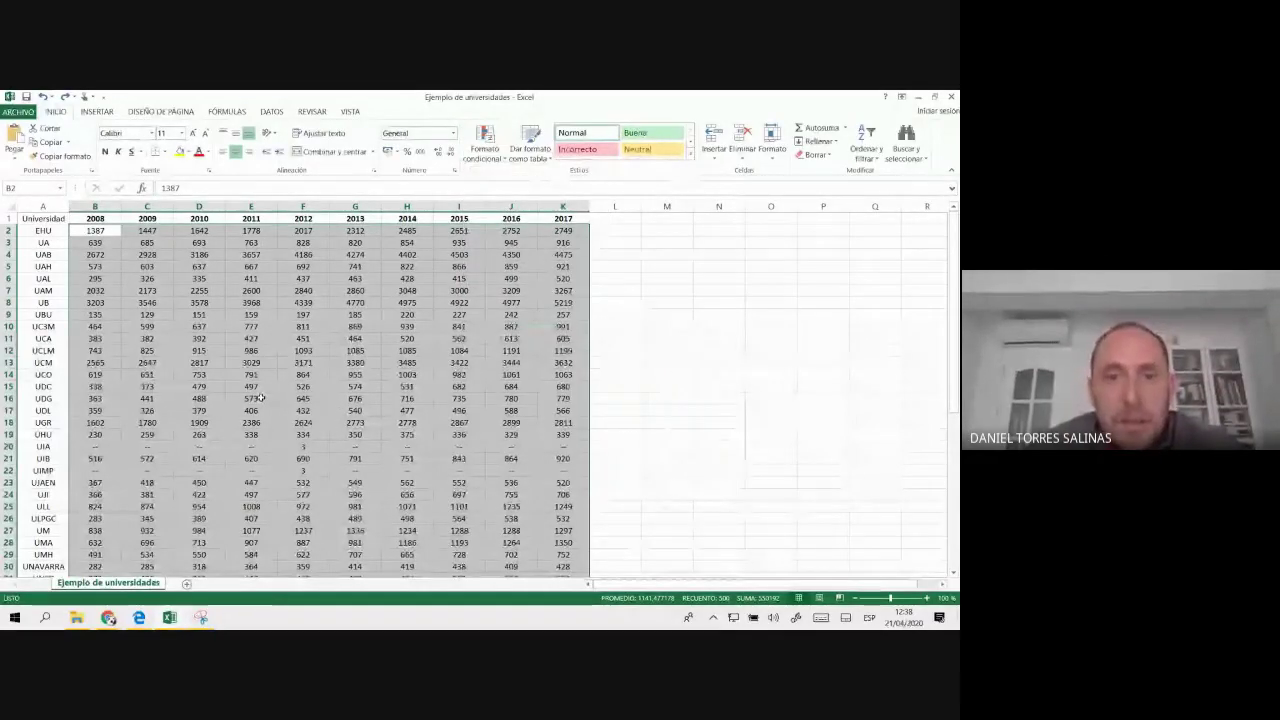
# - Drop the range selection and look through the Insertar tab's Dispersión chart choices
pyautogui.keyDown('ctrl'); pyautogui.scroll(3, 260, 398); pyautogui.keyUp('ctrl')
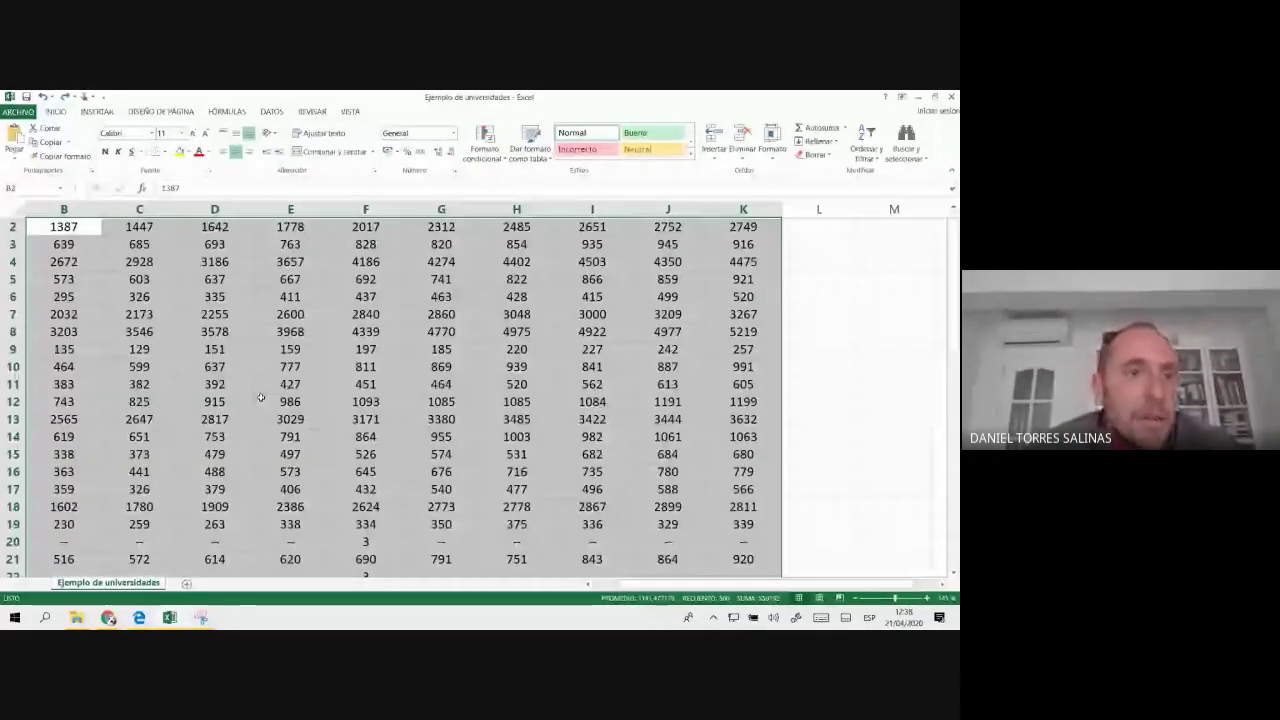
pyautogui.hscroll(-2, 260, 398)
pyautogui.keyDown('ctrl'); pyautogui.scroll(-2, 260, 398); pyautogui.keyUp('ctrl')
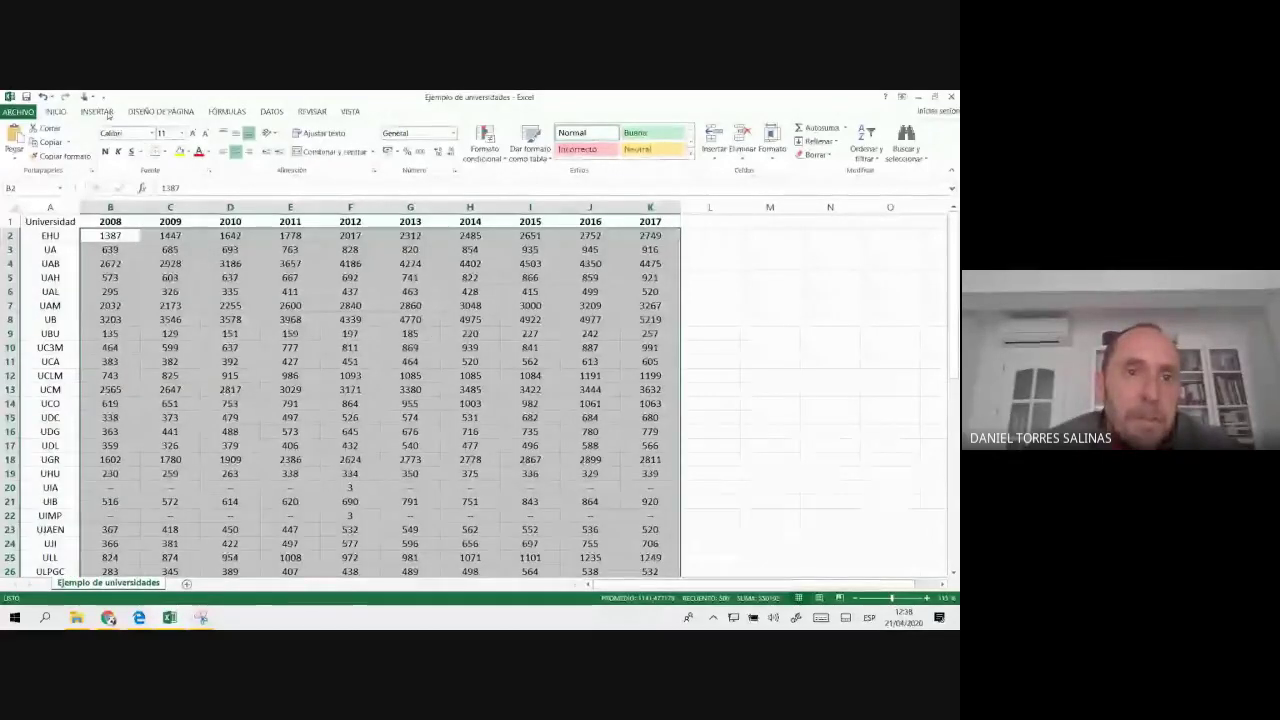
pyautogui.click(263, 113)
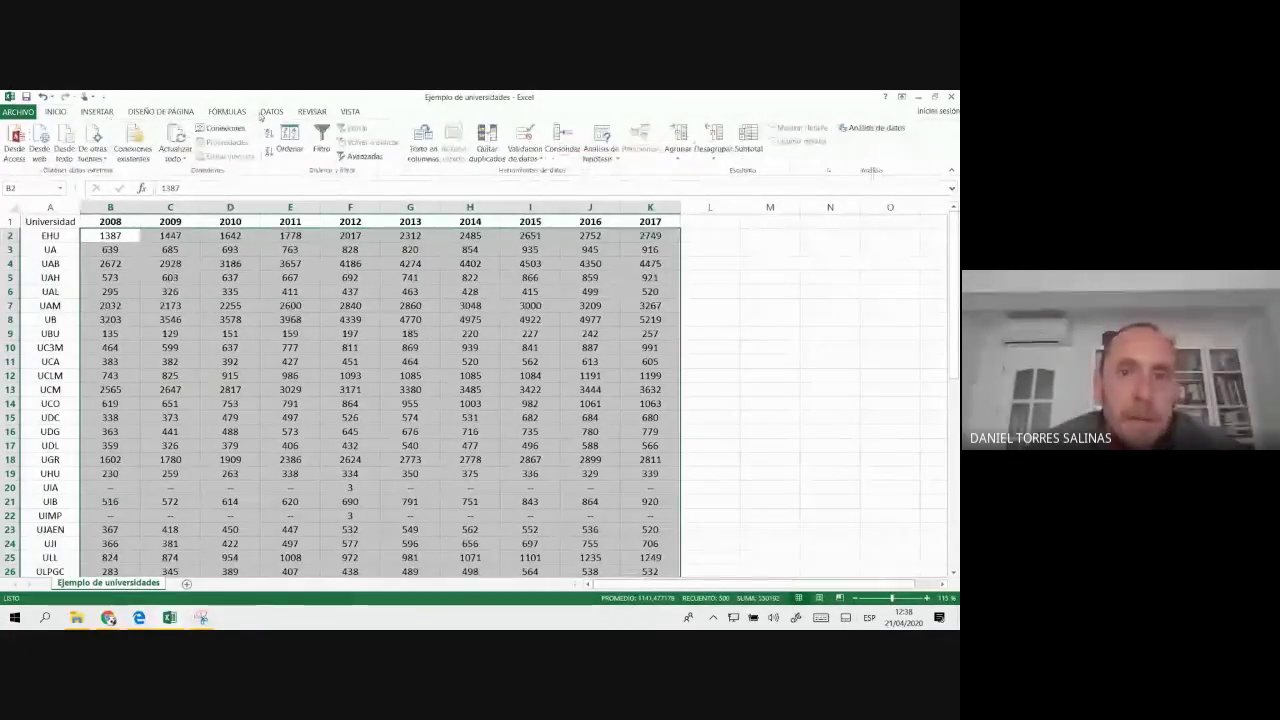
pyautogui.click(60, 112)
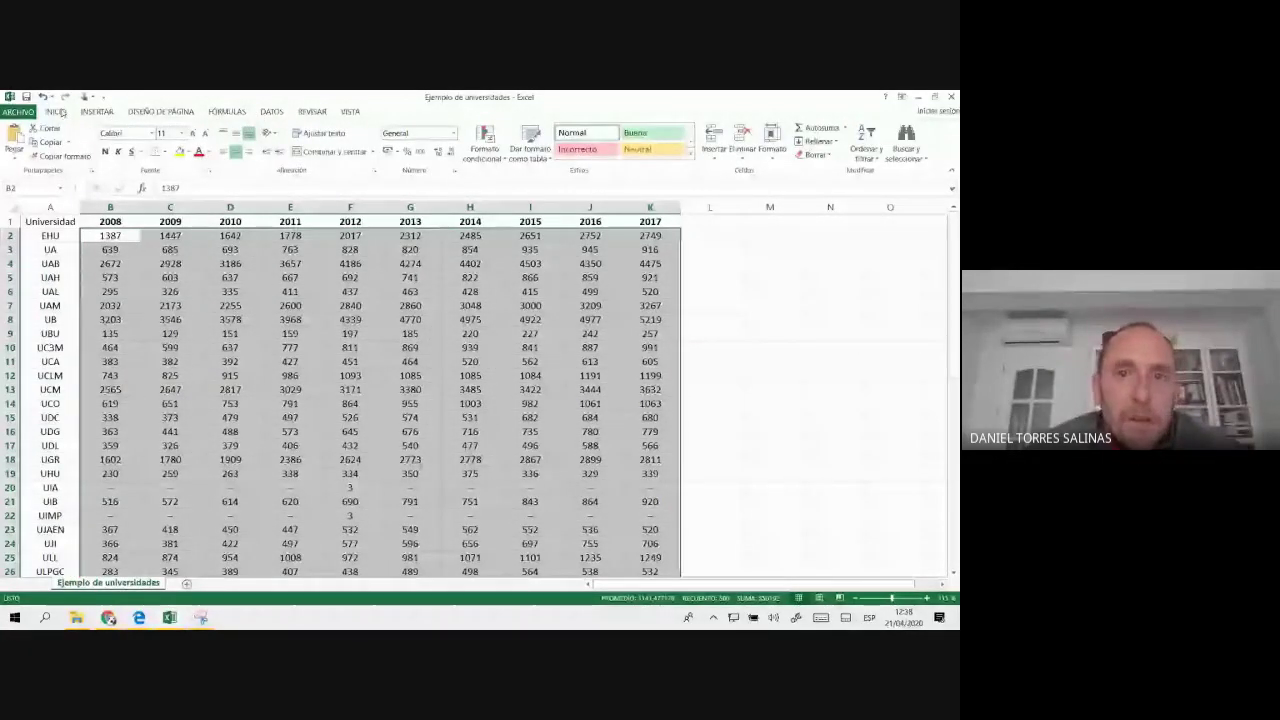
pyautogui.click(507, 314)
pyautogui.click(97, 112)
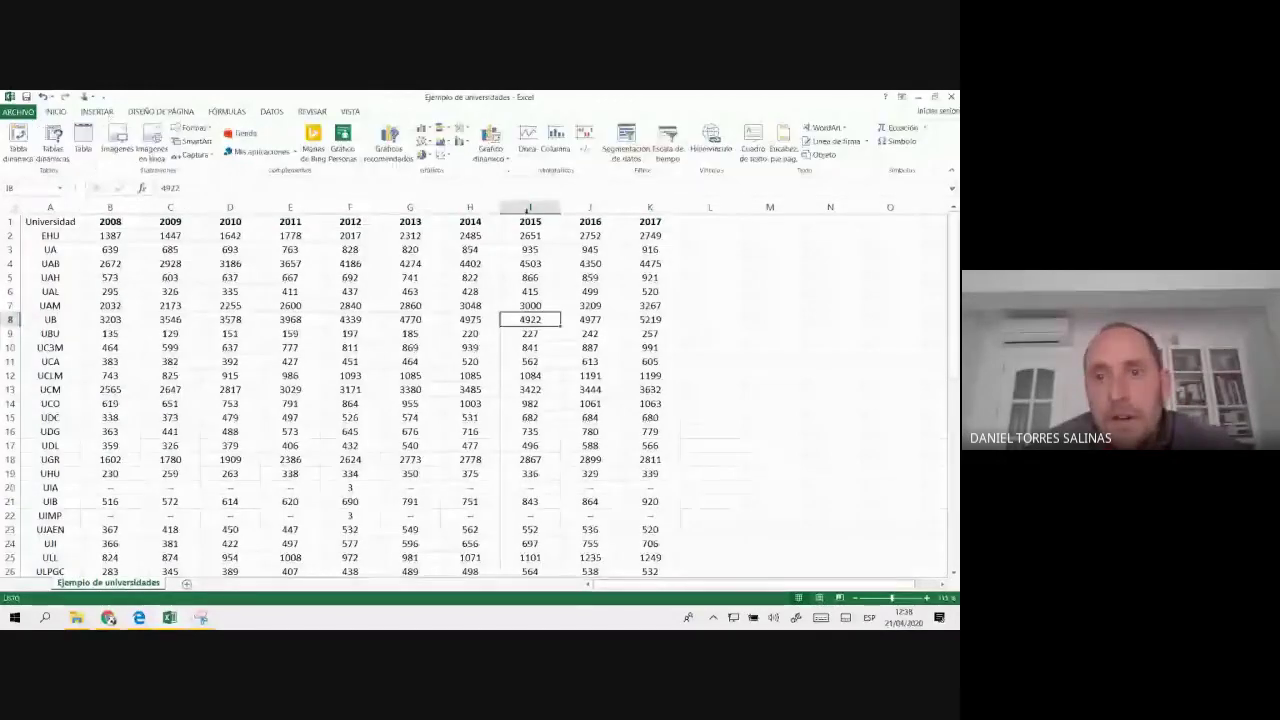
pyautogui.keyDown('ctrl'); pyautogui.scroll(-1, 566, 315); pyautogui.keyUp('ctrl')
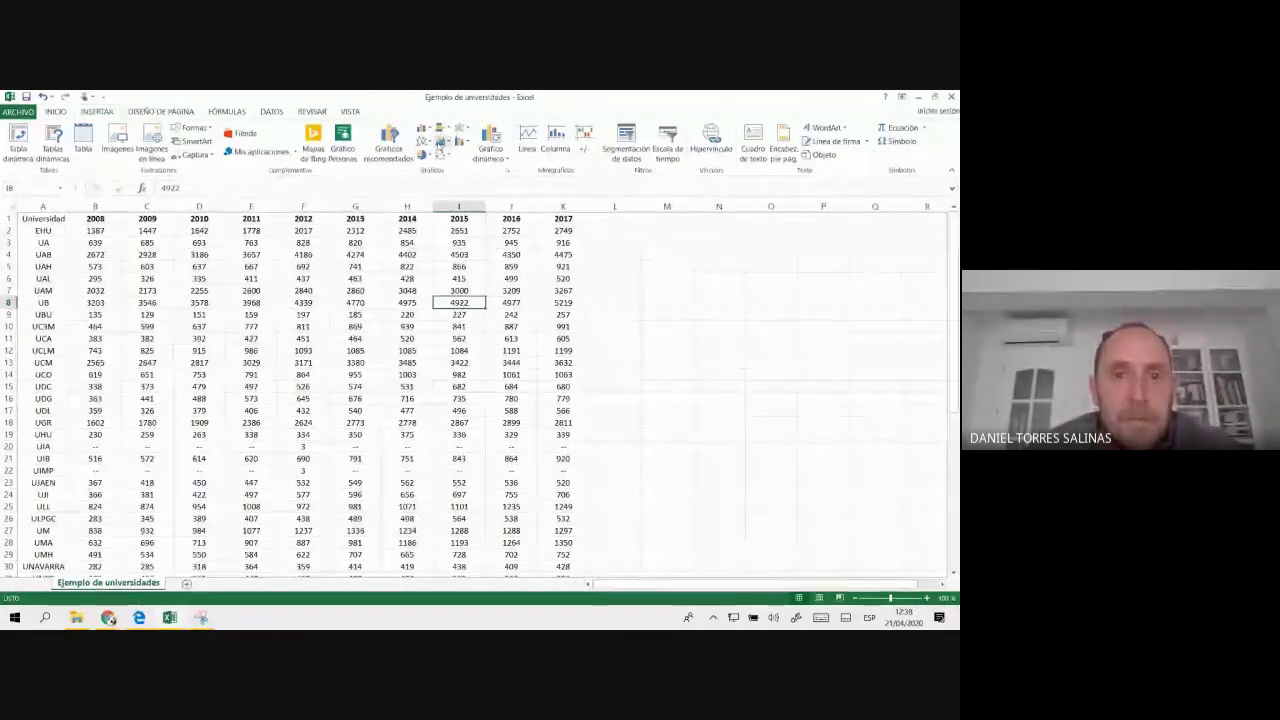
pyautogui.click(450, 160)
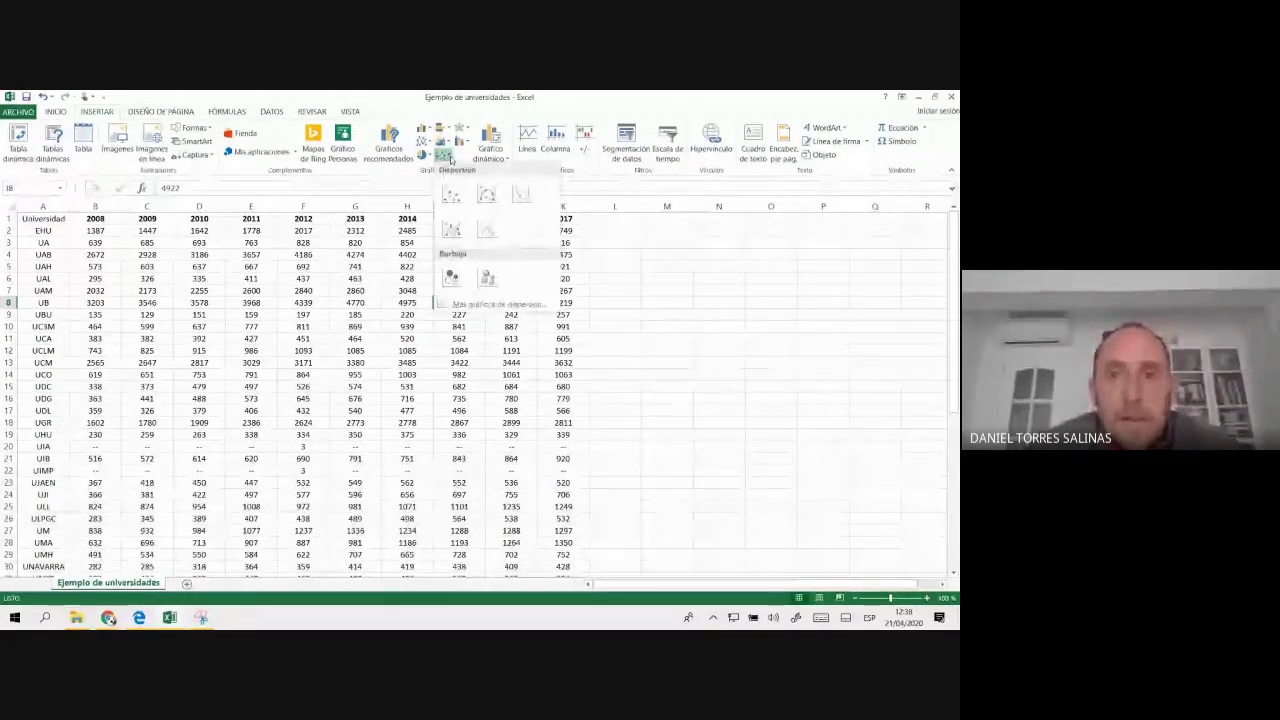
pyautogui.click(450, 160)
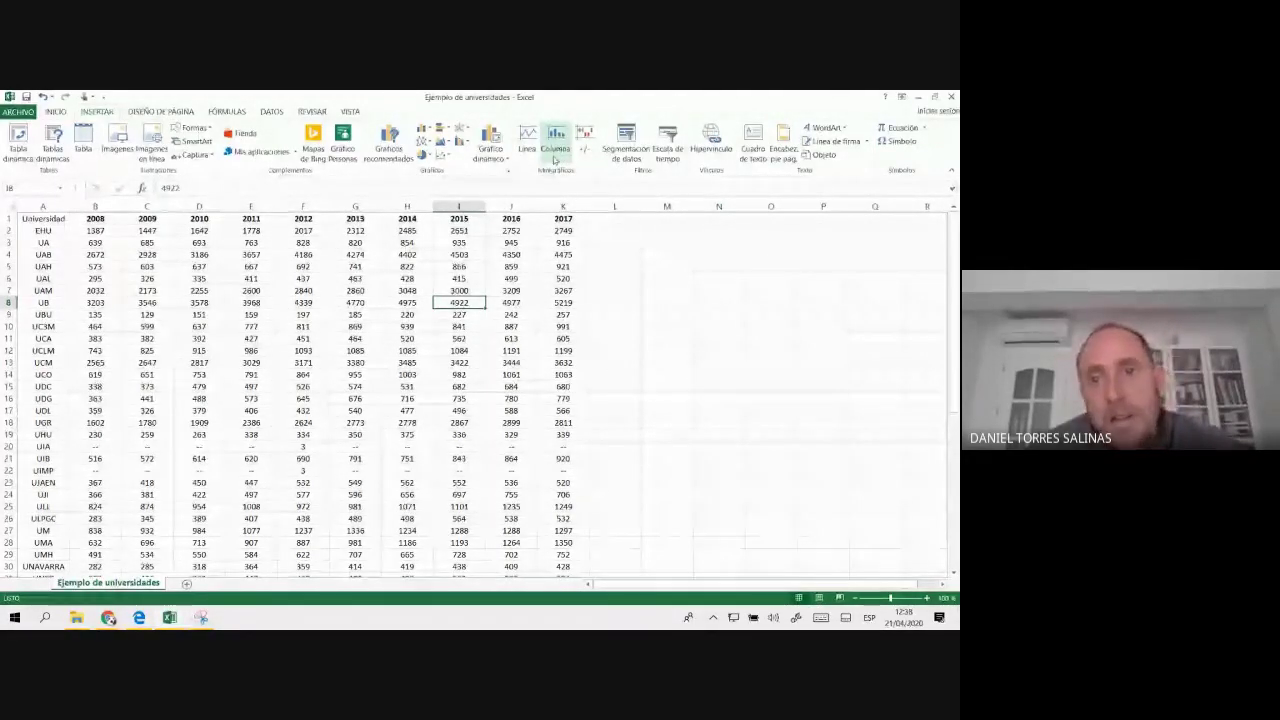
# - Try a column sparkline from EHU's 2008–2015 values, then undo the misplaced result
pyautogui.click(614, 229)
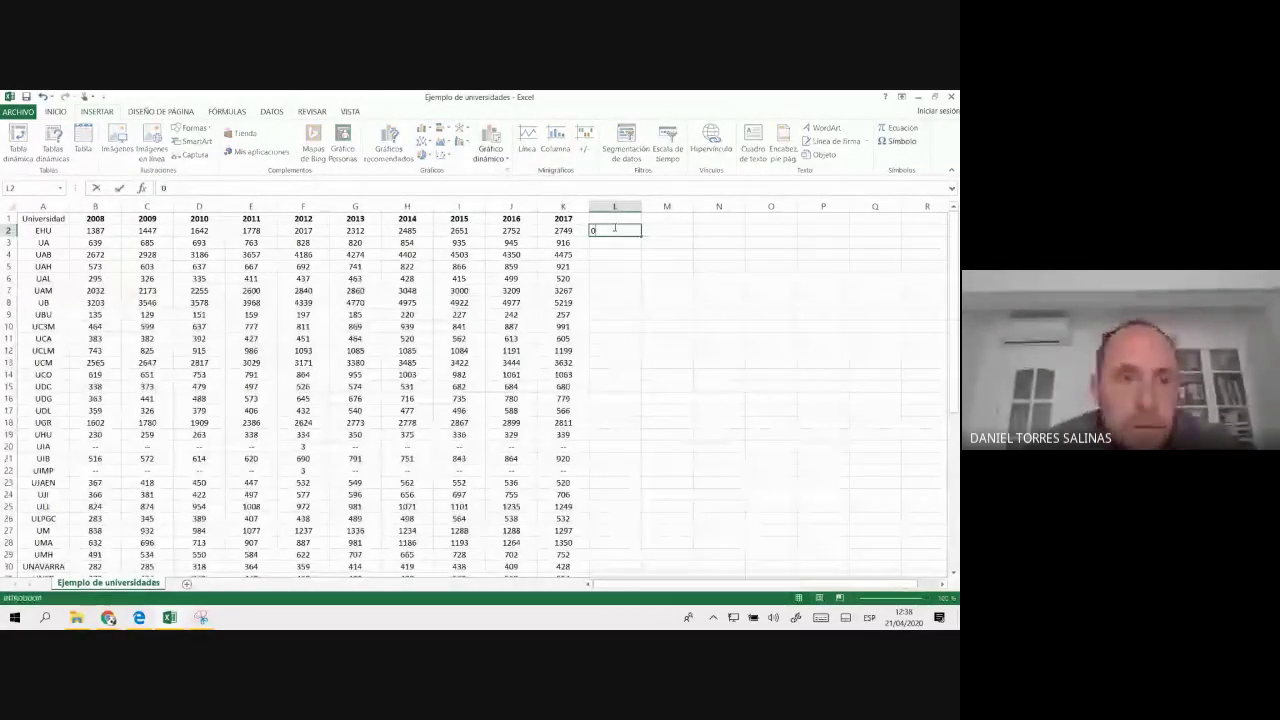
pyautogui.write('0')
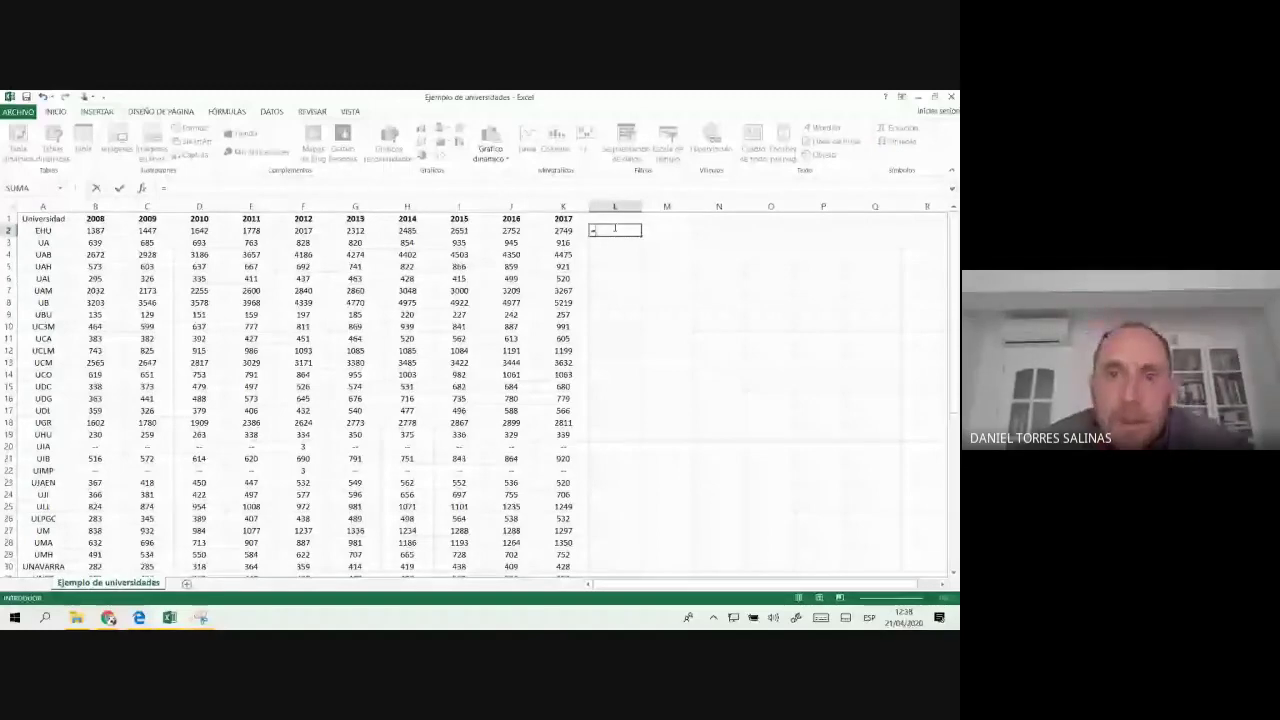
pyautogui.press('BackSpace')
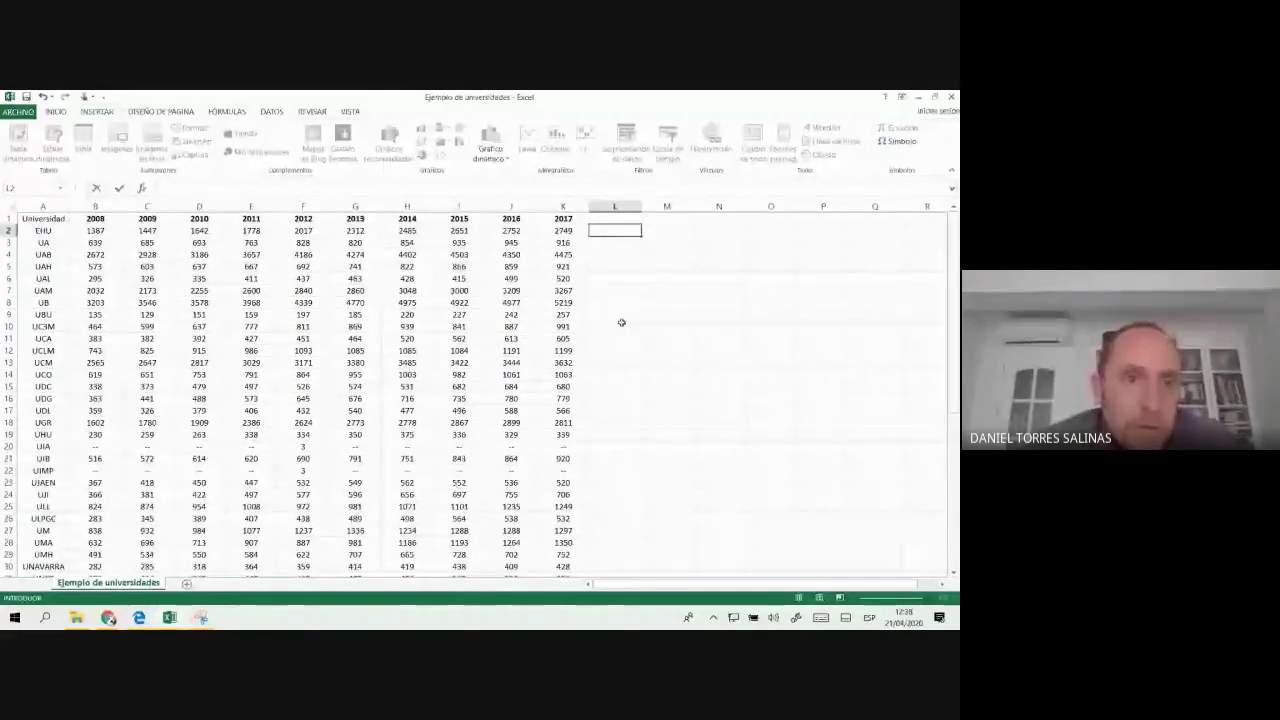
pyautogui.click(614, 326)
pyautogui.click(556, 140)
pyautogui.moveTo(95, 230); pyautogui.dragTo(489, 229)
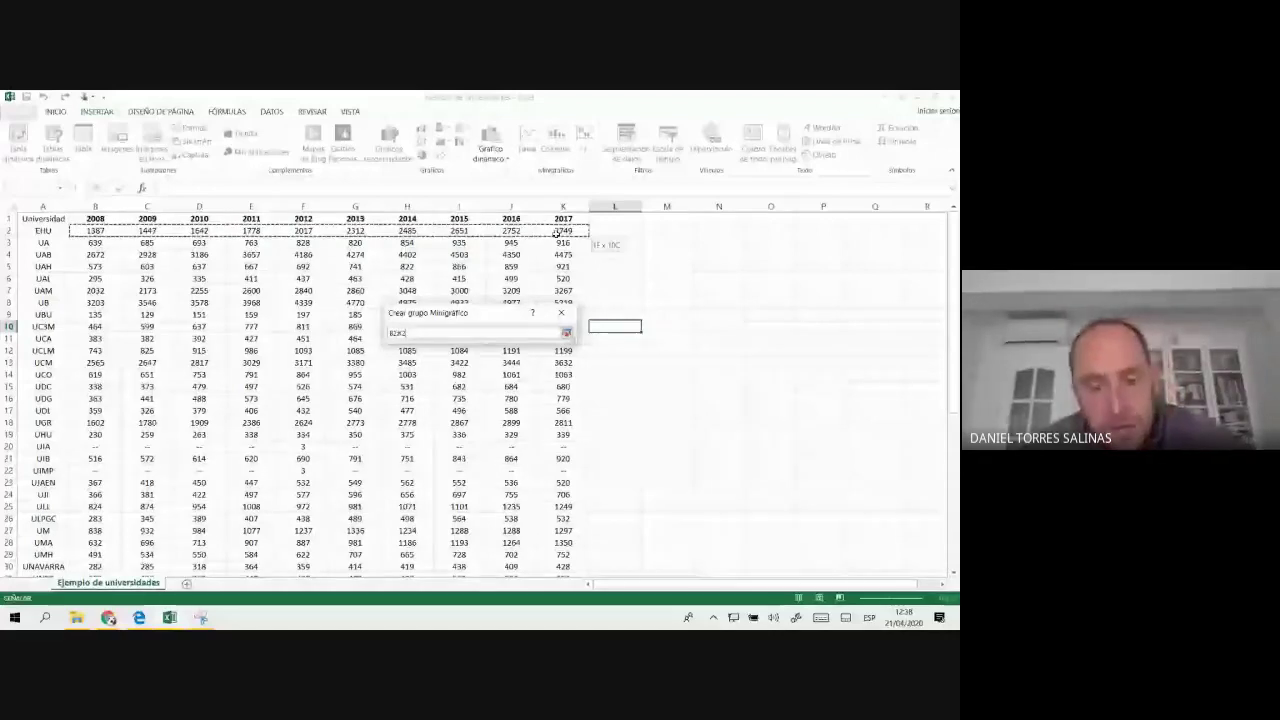
pyautogui.press('Return')
pyautogui.hotkey('ctrl', 'z')
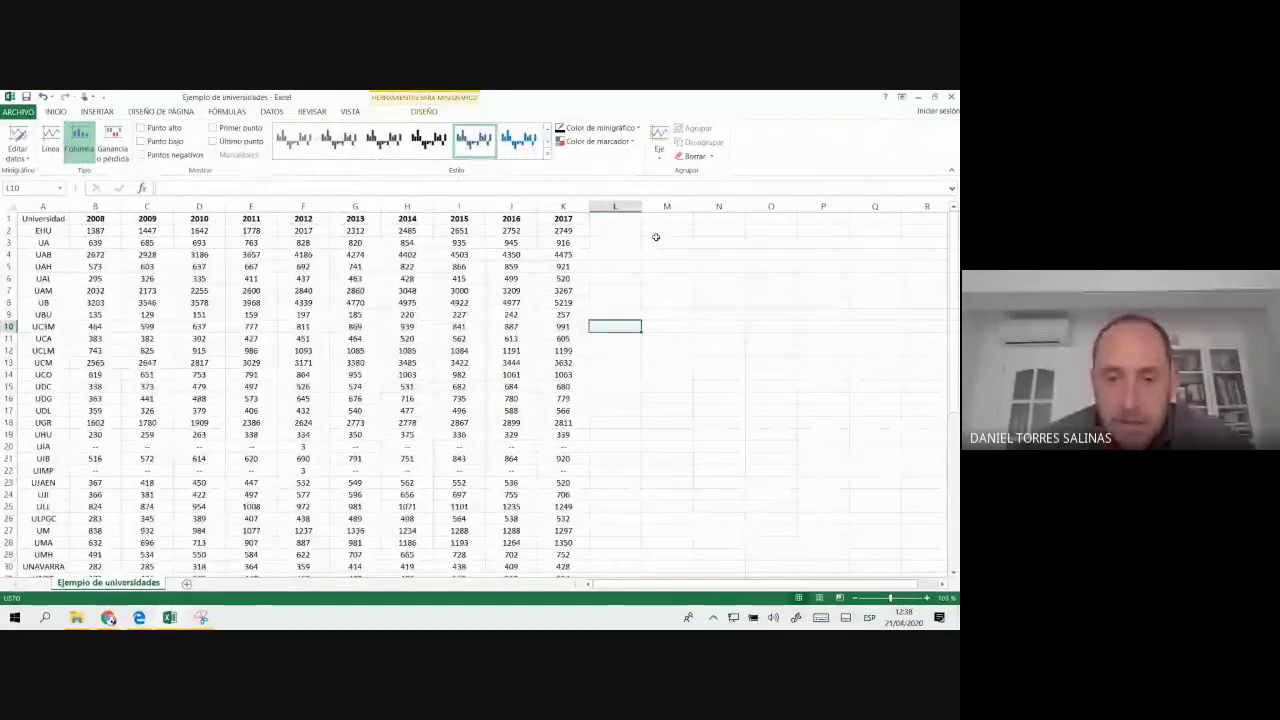
# - Insert a column sparkline in L2 from B2:K2 and drag it down column L
pyautogui.click(609, 230)
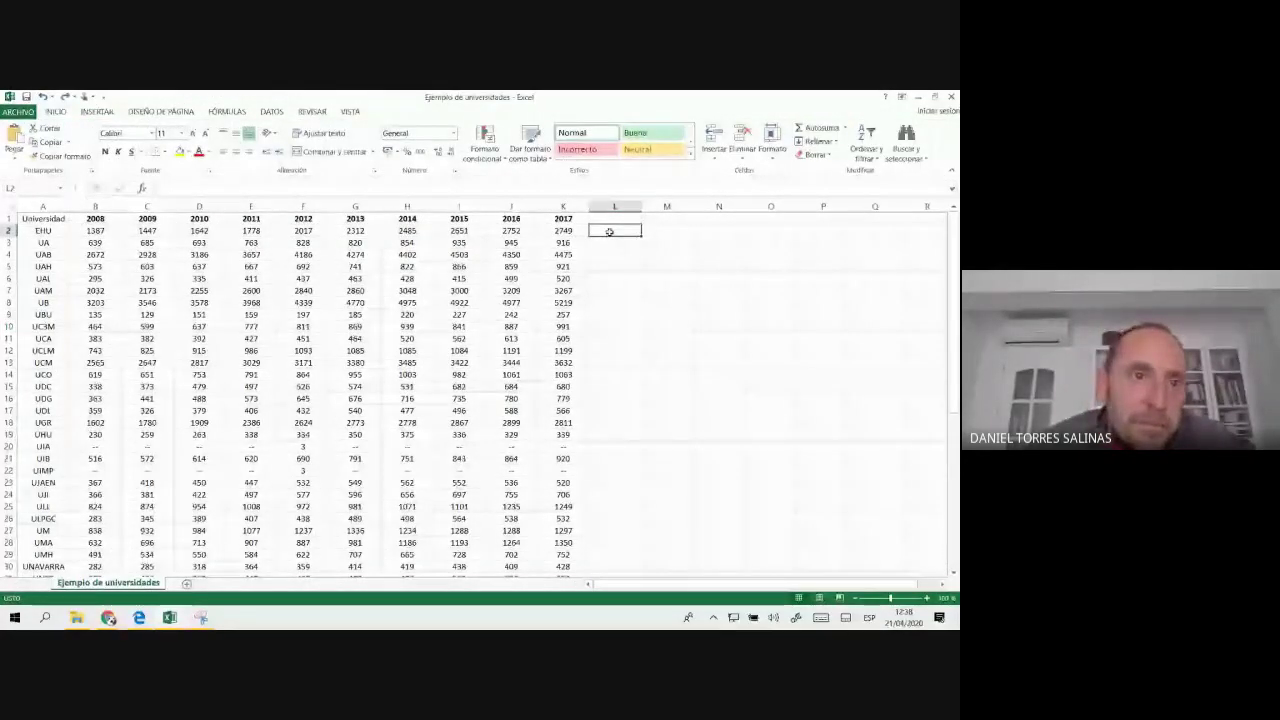
pyautogui.click(95, 113)
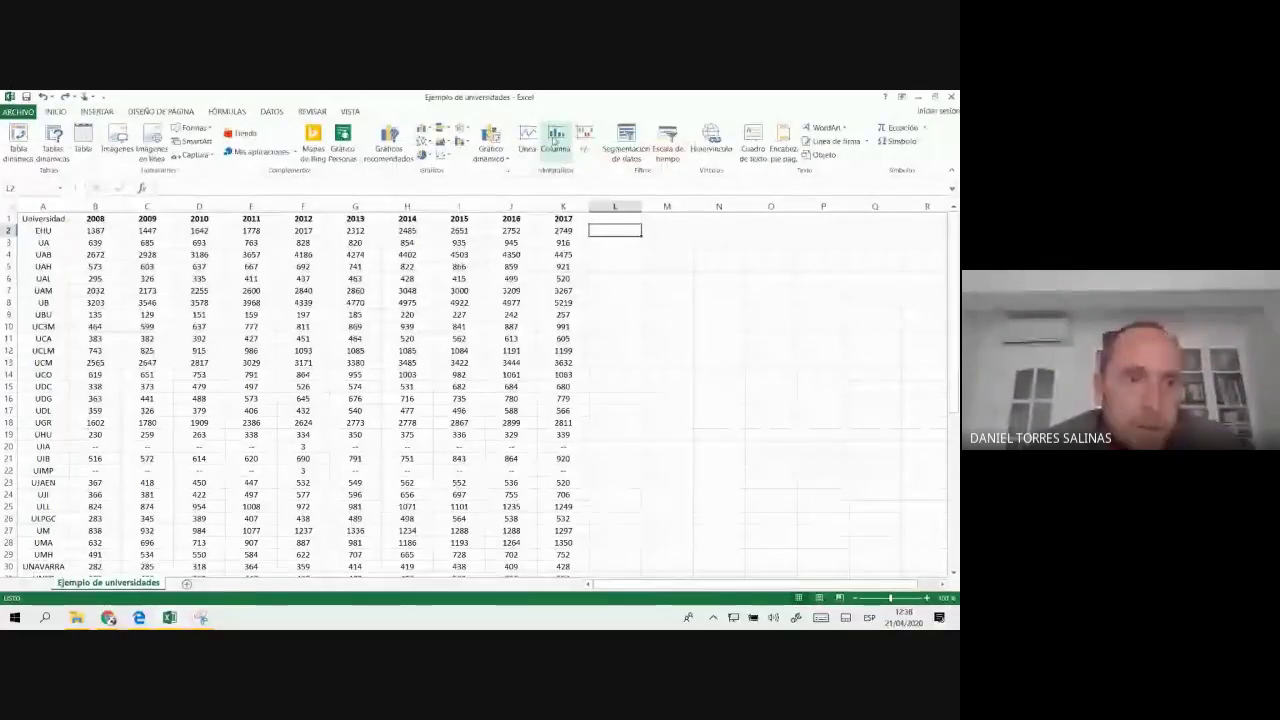
pyautogui.click(555, 140)
pyautogui.moveTo(95, 230); pyautogui.dragTo(563, 229)
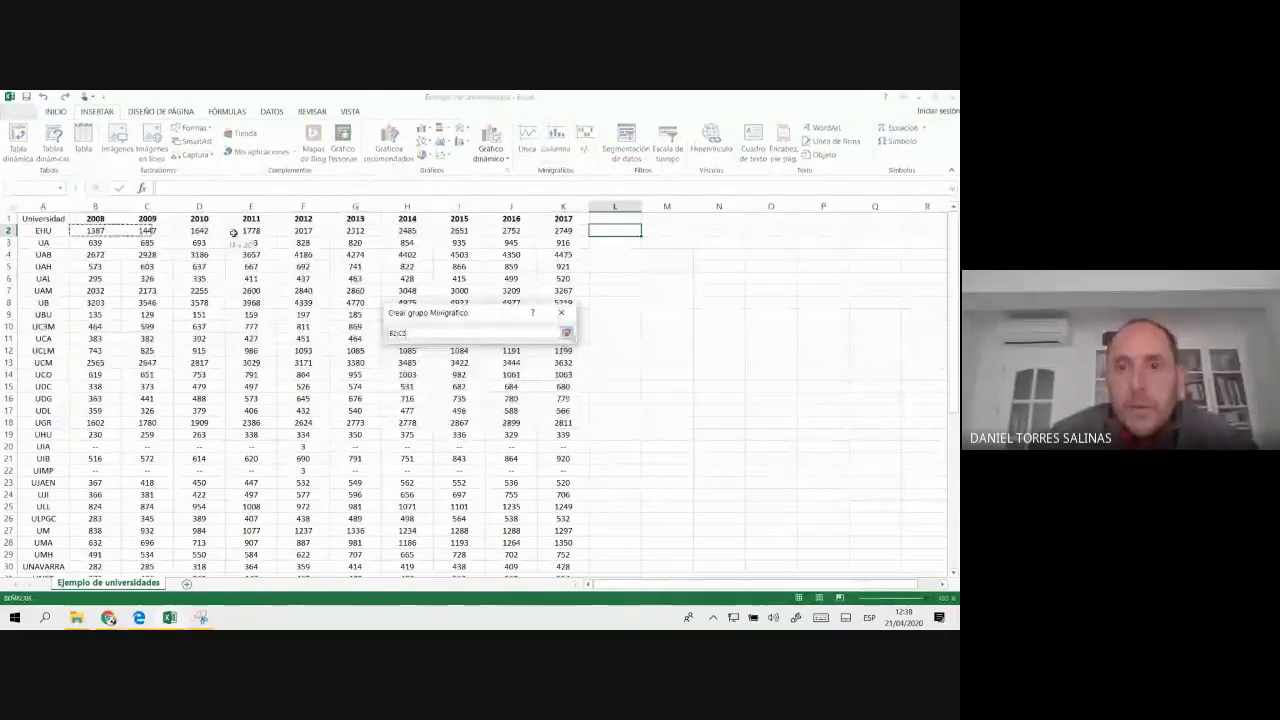
pyautogui.press('Return')
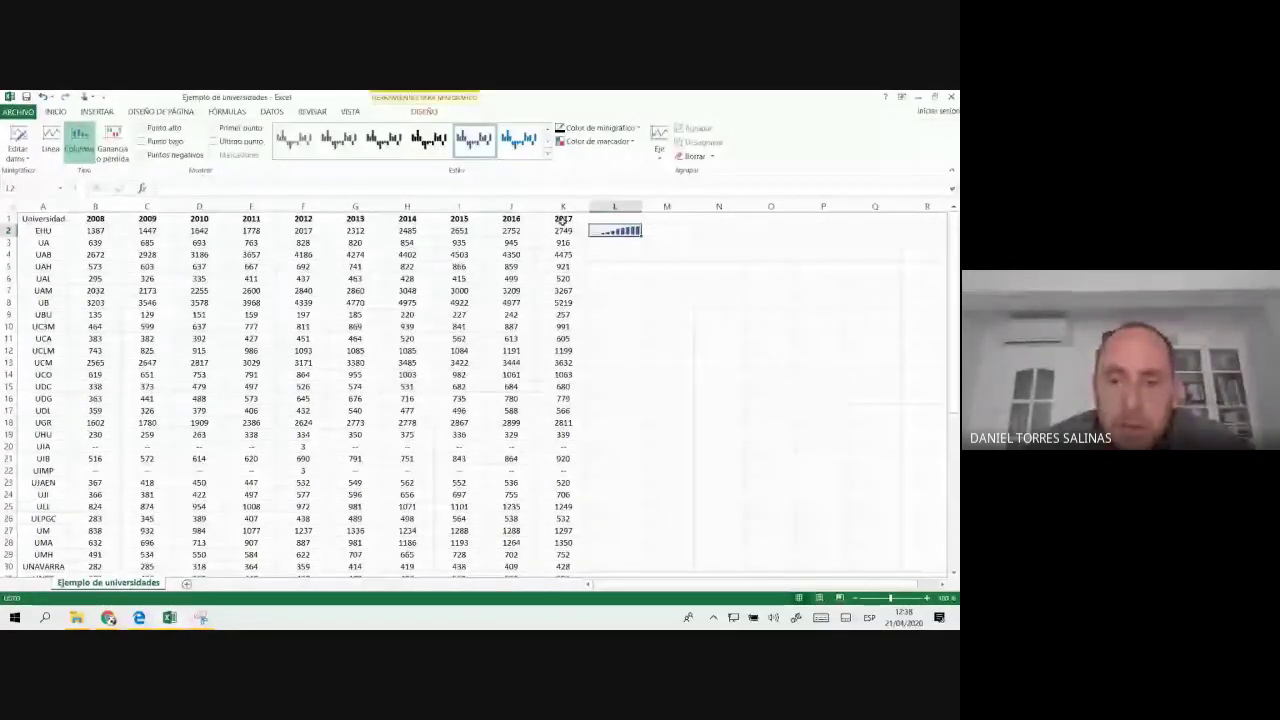
pyautogui.moveTo(639, 233); pyautogui.dragTo(666, 567)
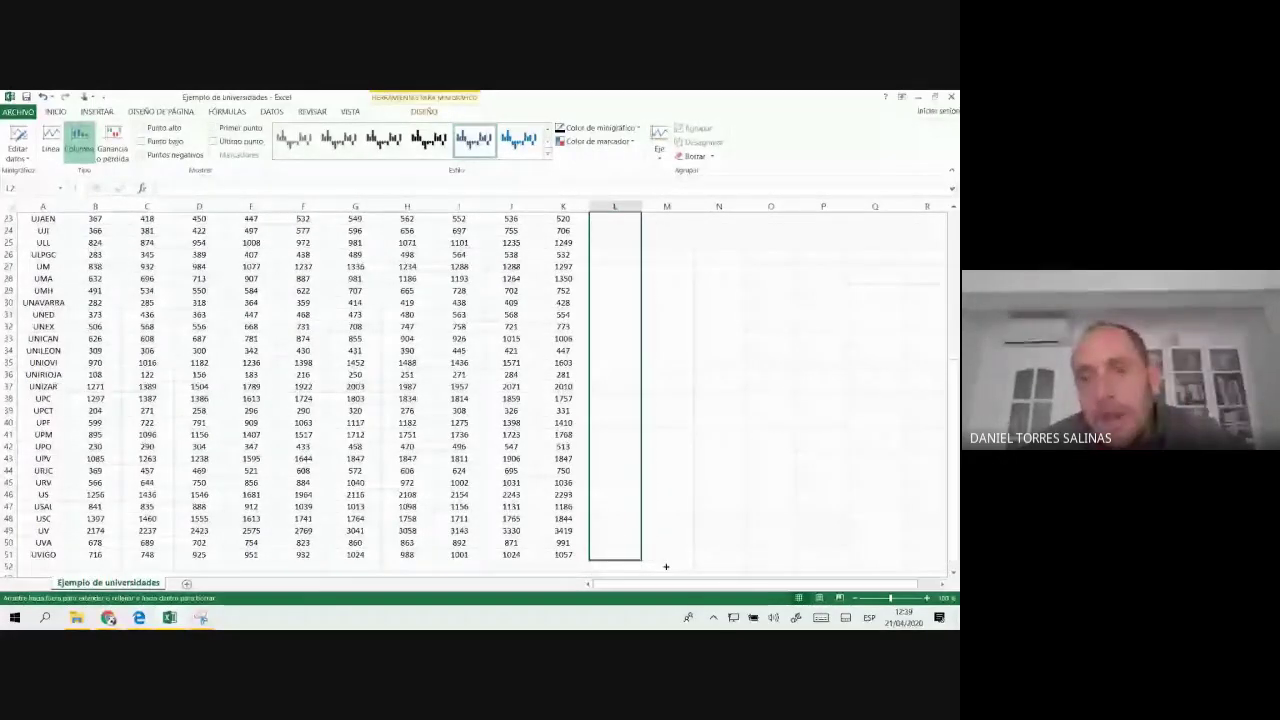
pyautogui.moveTo(666, 567); pyautogui.dragTo(666, 567)
pyautogui.scroll(7, 668, 221)
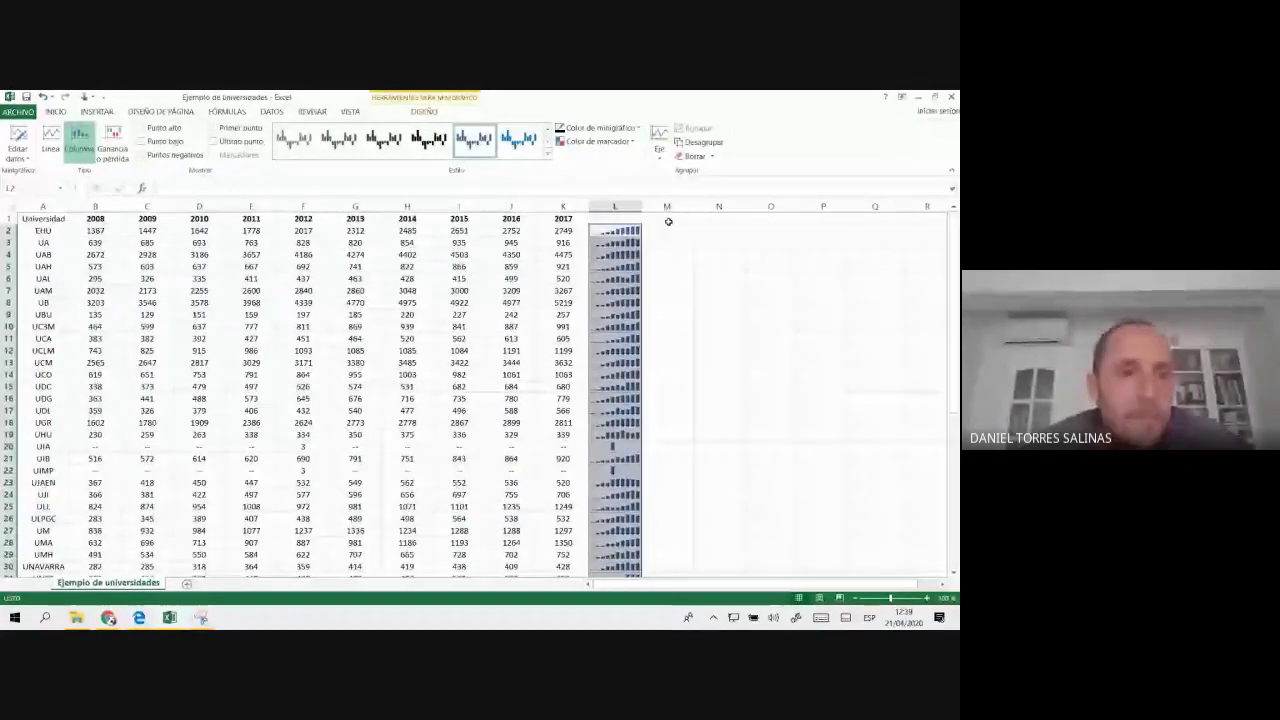
pyautogui.keyDown('ctrl'); pyautogui.scroll(3, 668, 221); pyautogui.keyUp('ctrl')
pyautogui.click(650, 324)
pyautogui.scroll(1, 454, 229)
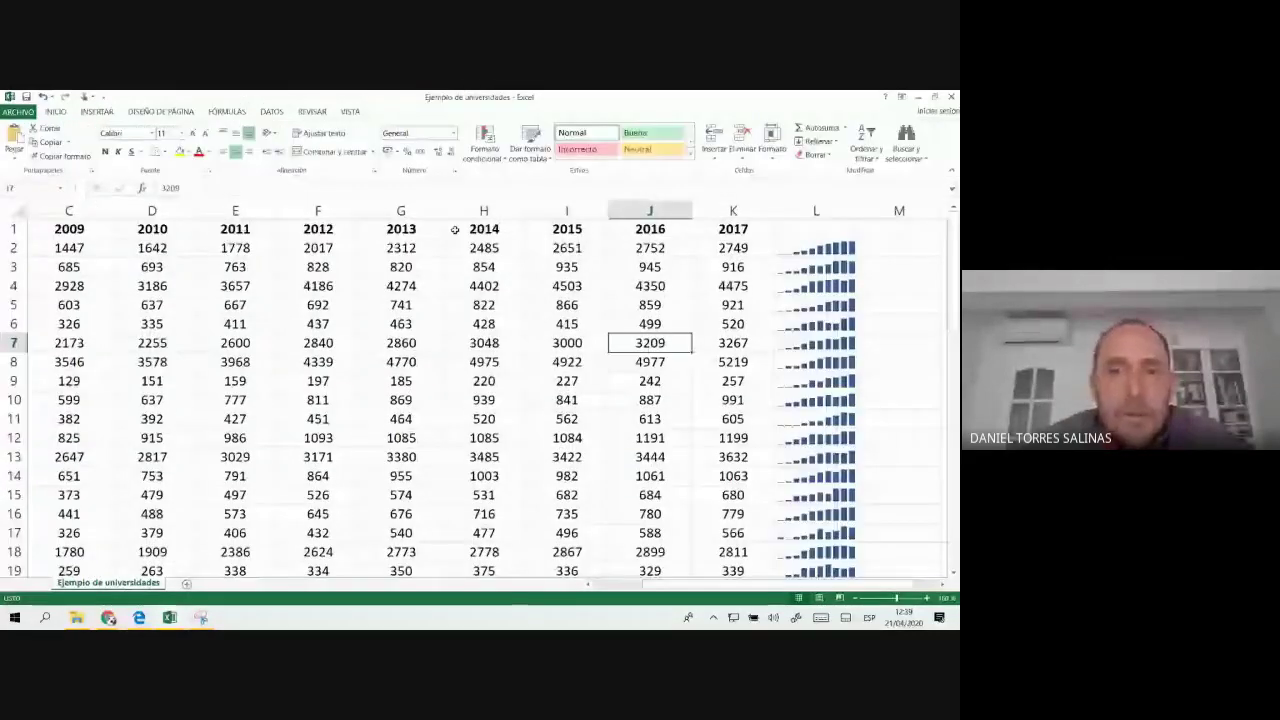
pyautogui.click(253, 250)
pyautogui.keyDown('ctrl'); pyautogui.scroll(-4, 253, 250); pyautogui.keyUp('ctrl')
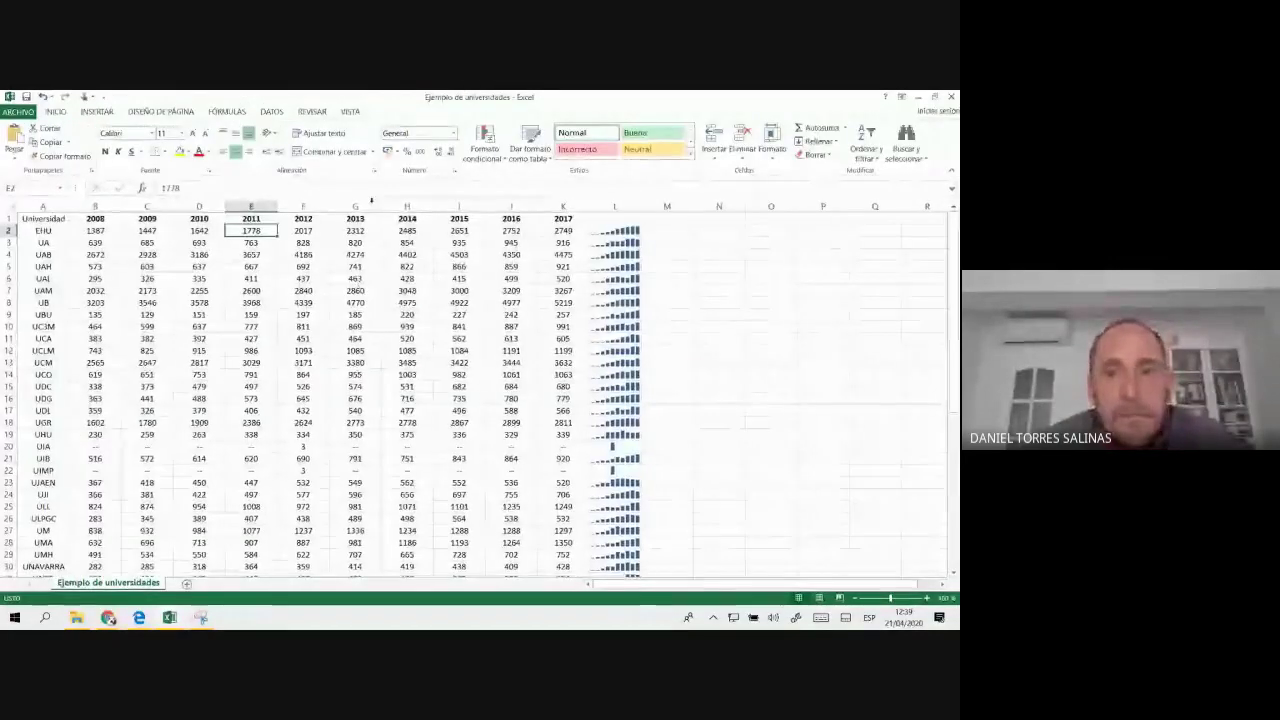
pyautogui.moveTo(43, 230)
pyautogui.mouseDown()
pyautogui.moveTo(565, 231)
pyautogui.moveTo(565, 254)
pyautogui.mouseUp()
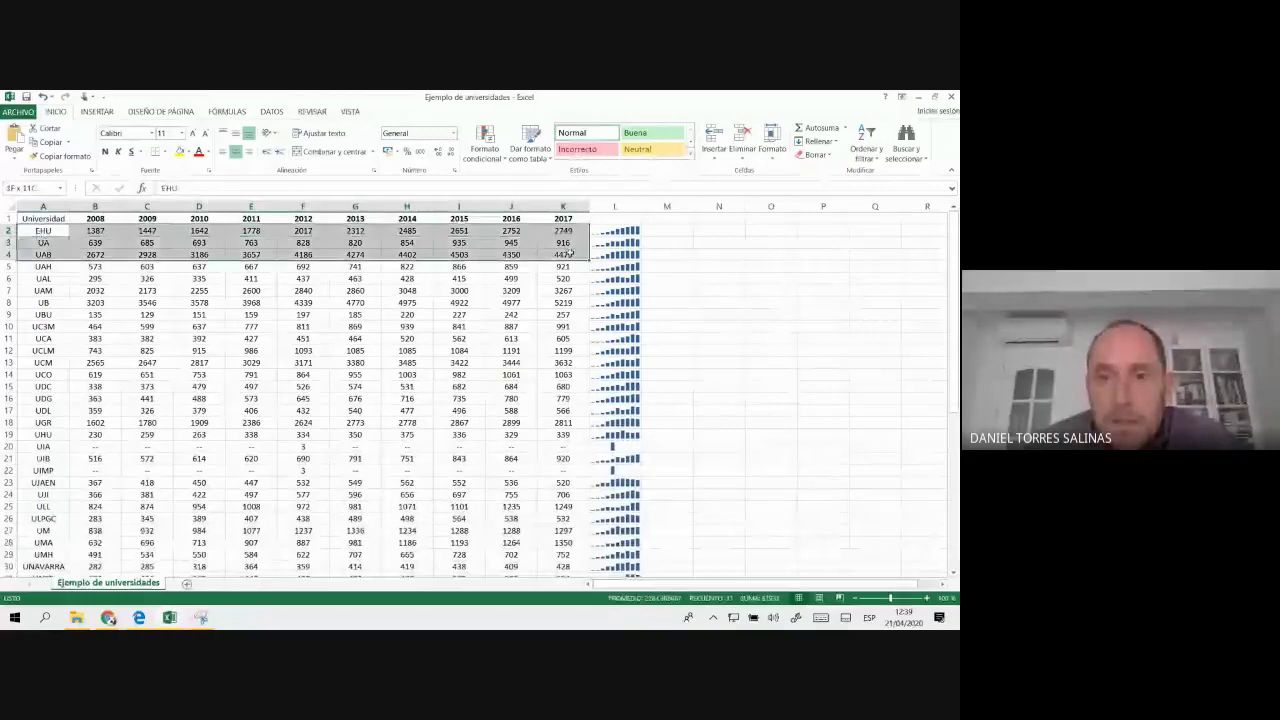
pyautogui.click(696, 267)
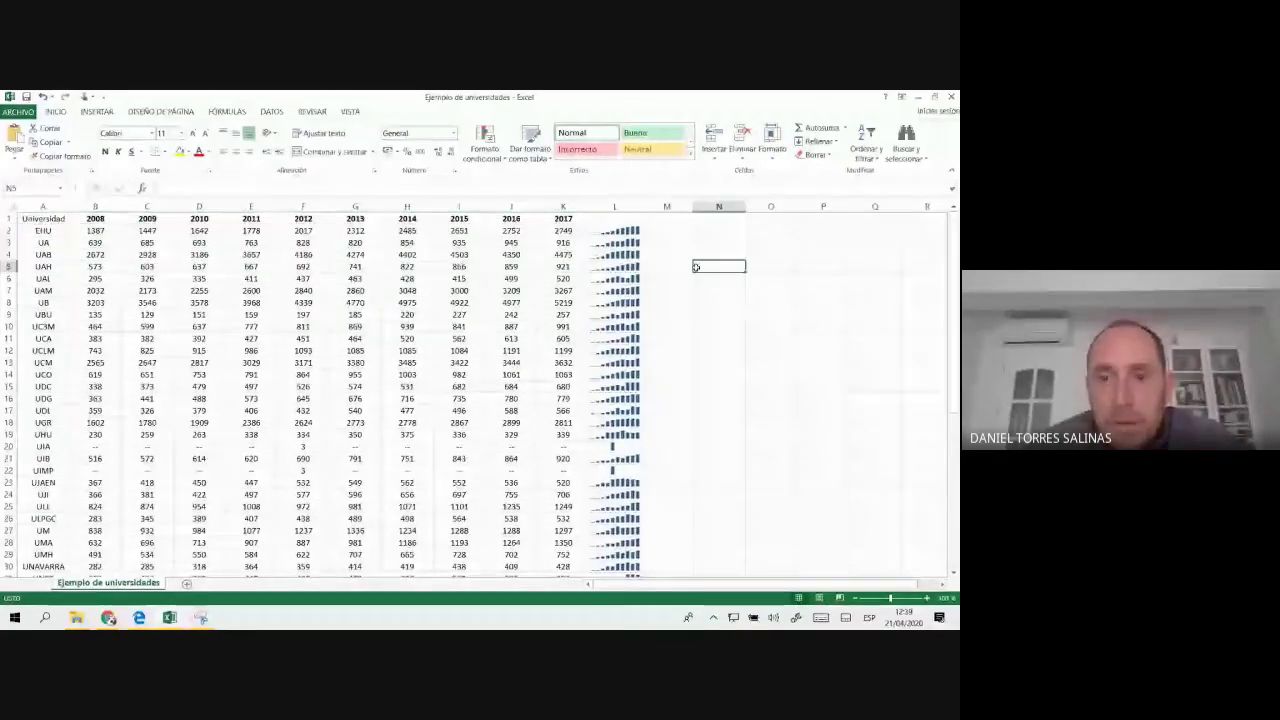
pyautogui.keyDown('ctrl'); pyautogui.scroll(2, 696, 267); pyautogui.keyUp('ctrl')
pyautogui.keyDown('ctrl'); pyautogui.scroll(-2, 696, 267); pyautogui.keyUp('ctrl')
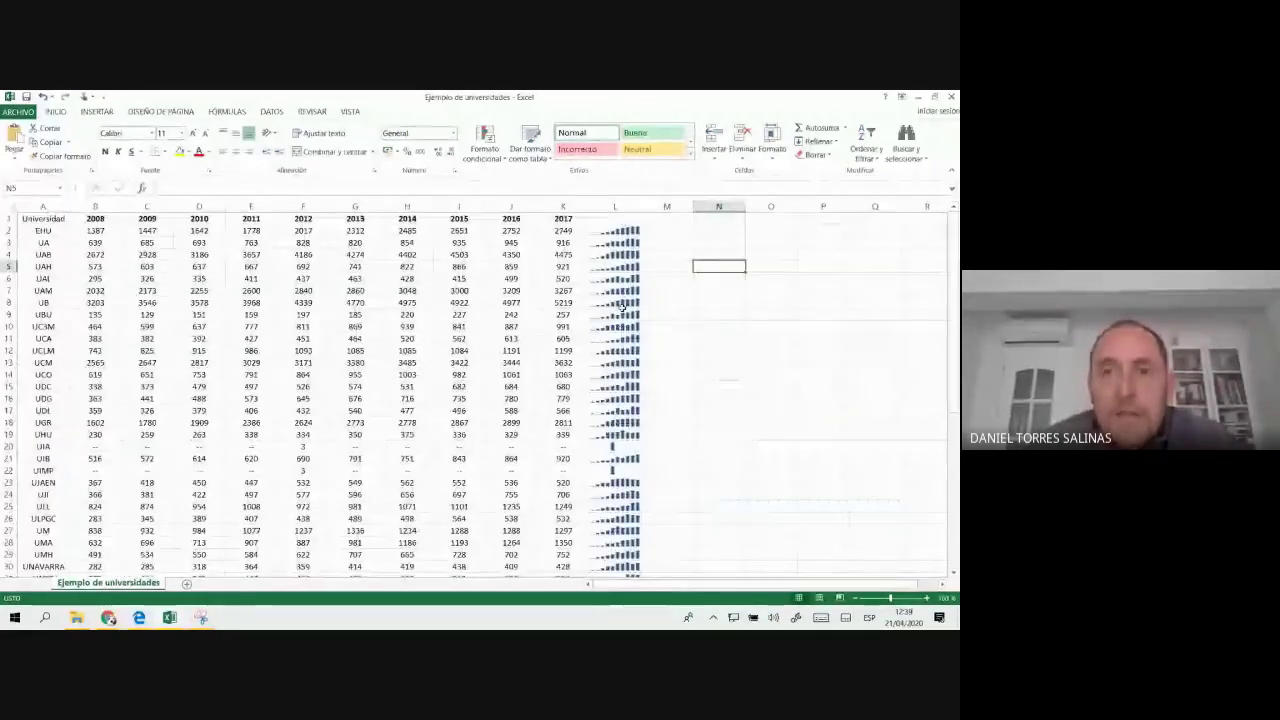
pyautogui.scroll(-2, 622, 307)
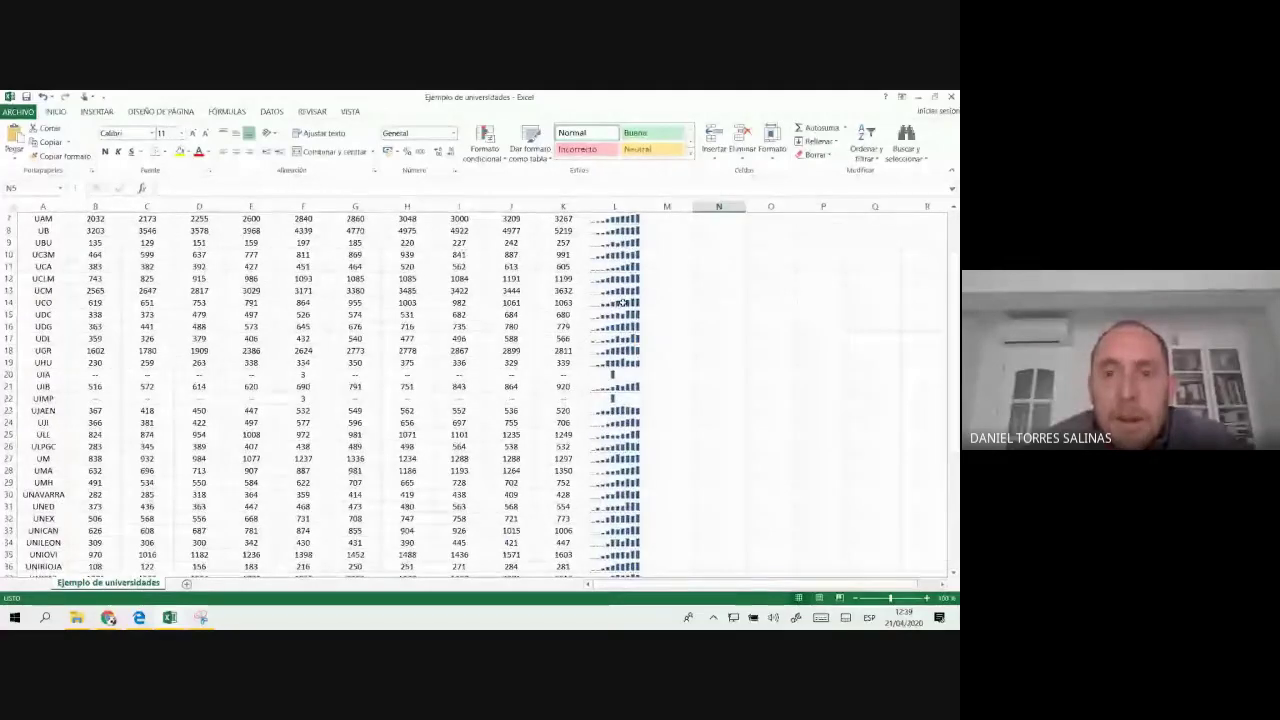
pyautogui.scroll(2, 622, 303)
pyautogui.click(621, 278)
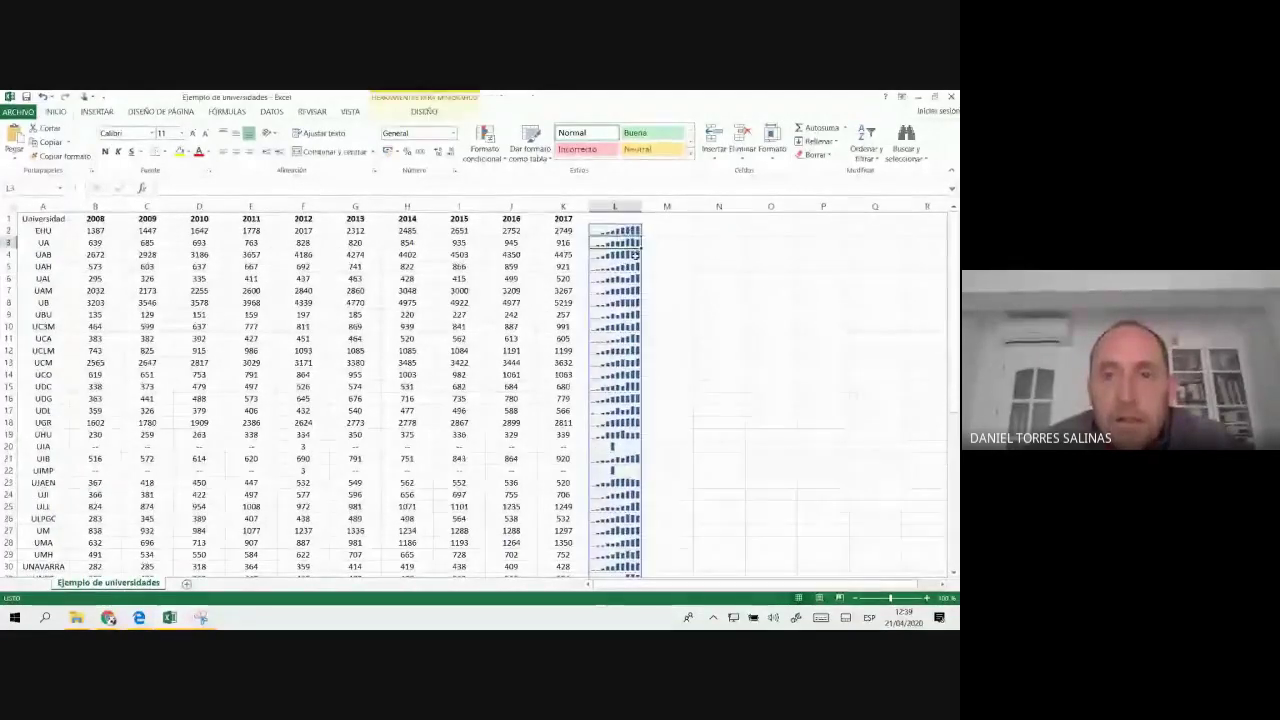
pyautogui.click(632, 387)
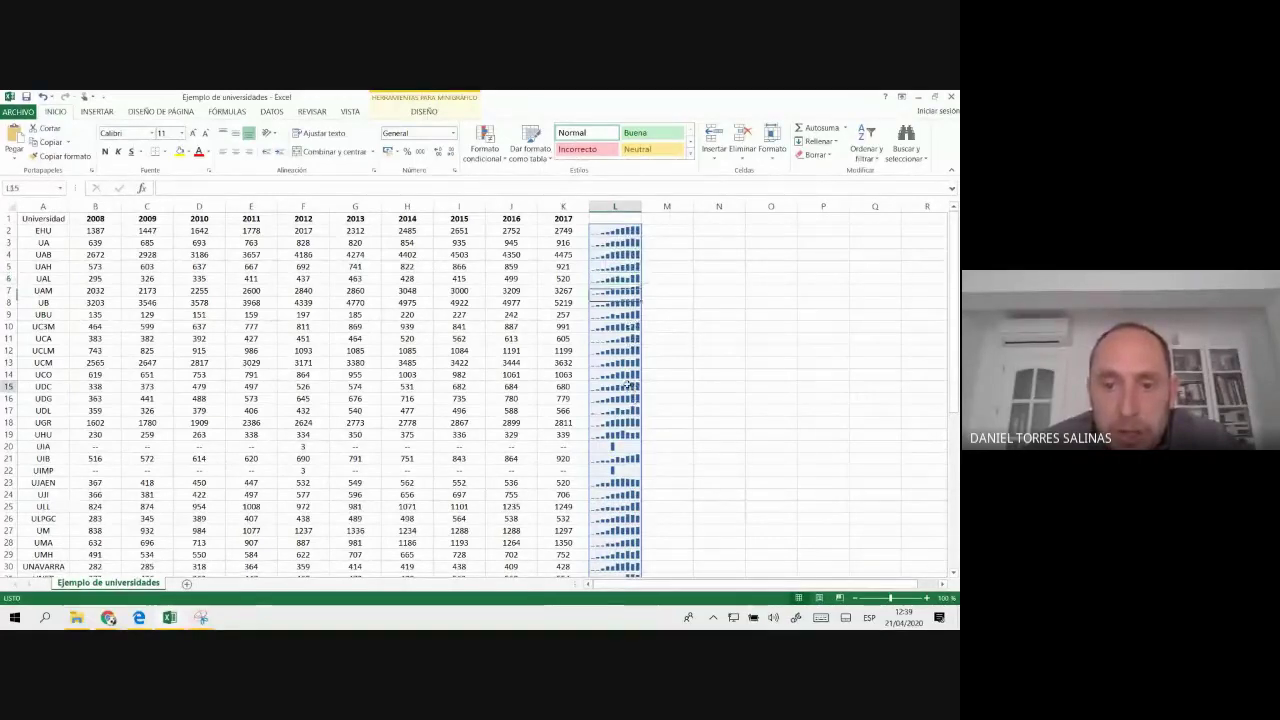
pyautogui.click(622, 427)
pyautogui.scroll(-2, 622, 427)
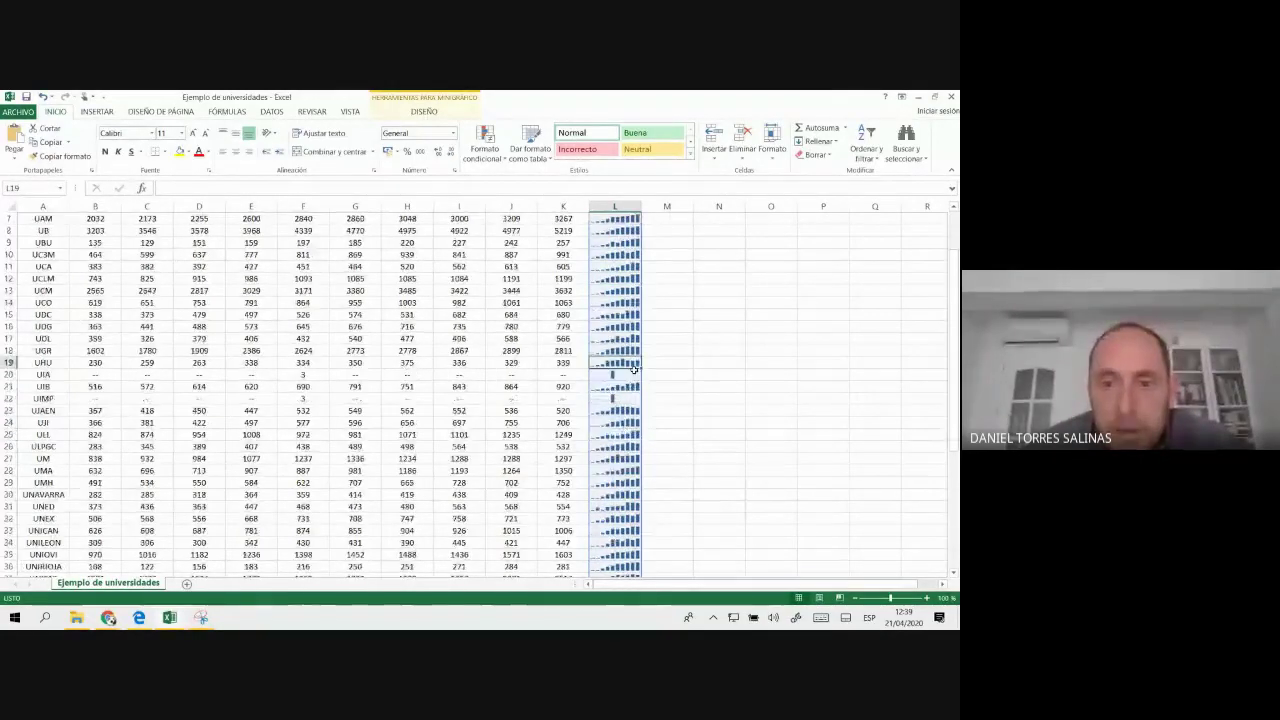
pyautogui.click(628, 410)
pyautogui.scroll(-1, 638, 378)
pyautogui.scroll(-2, 638, 375)
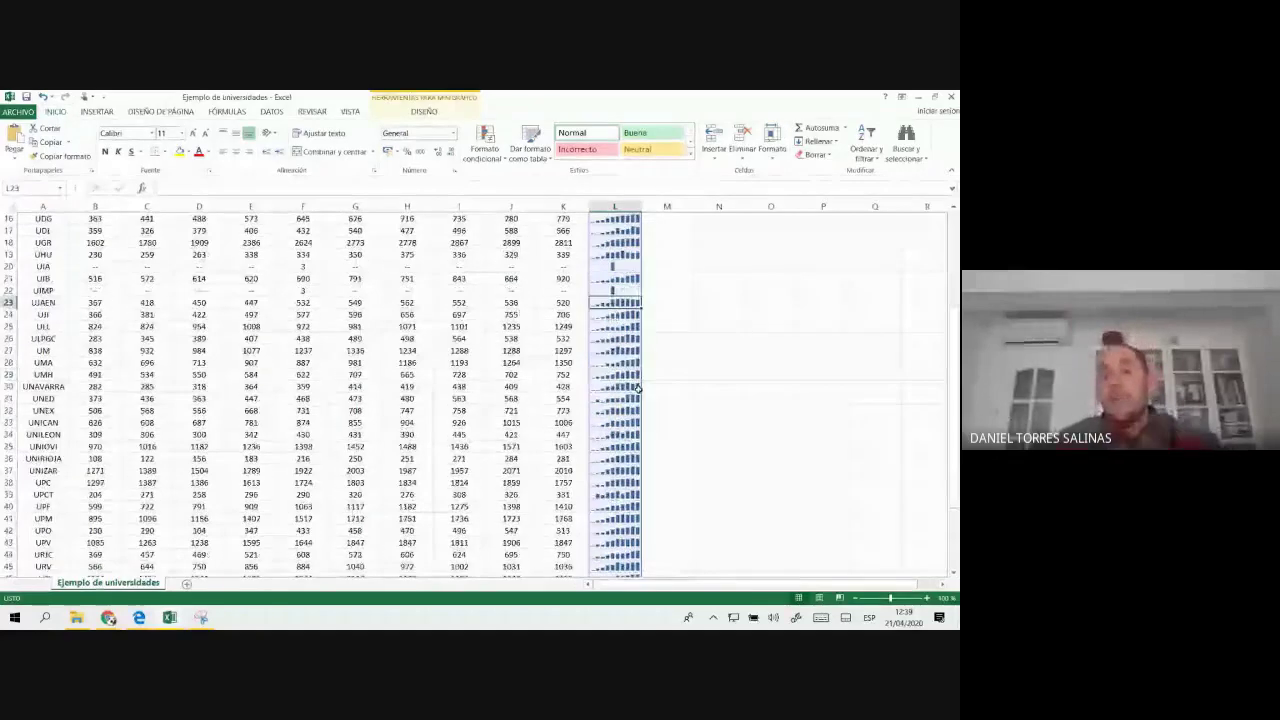
pyautogui.scroll(-3, 638, 370)
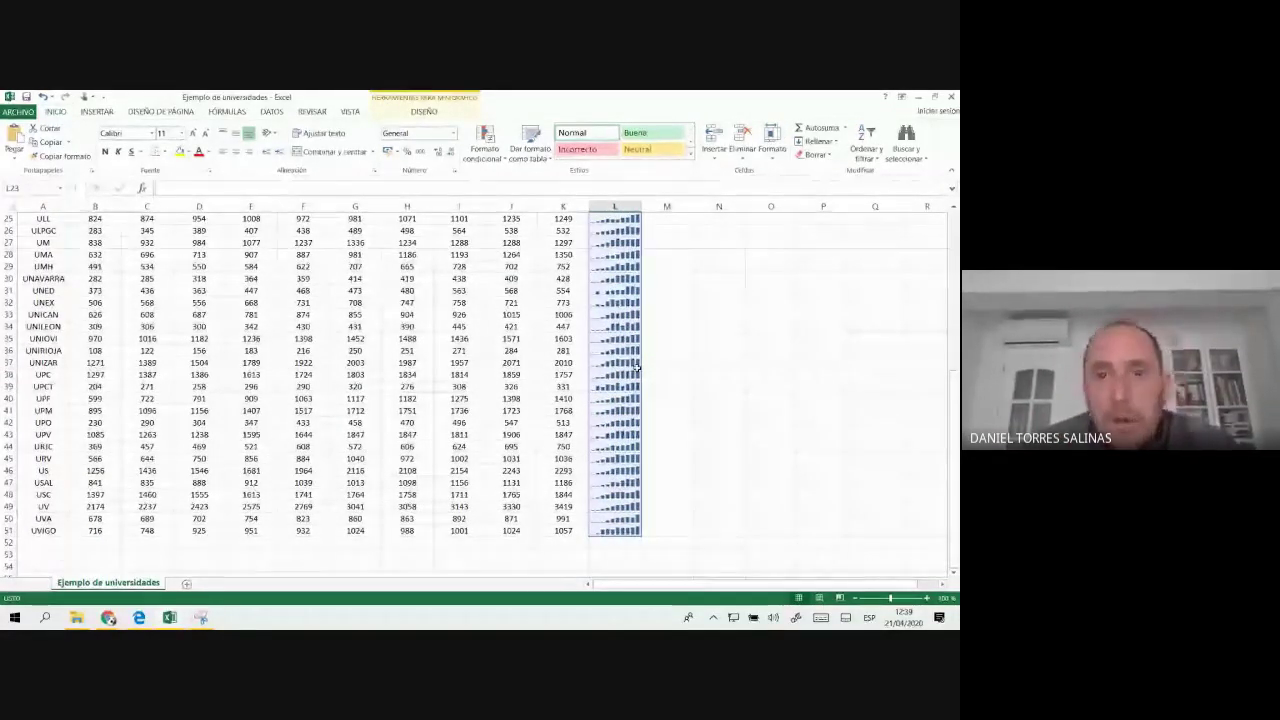
pyautogui.scroll(8, 808, 446)
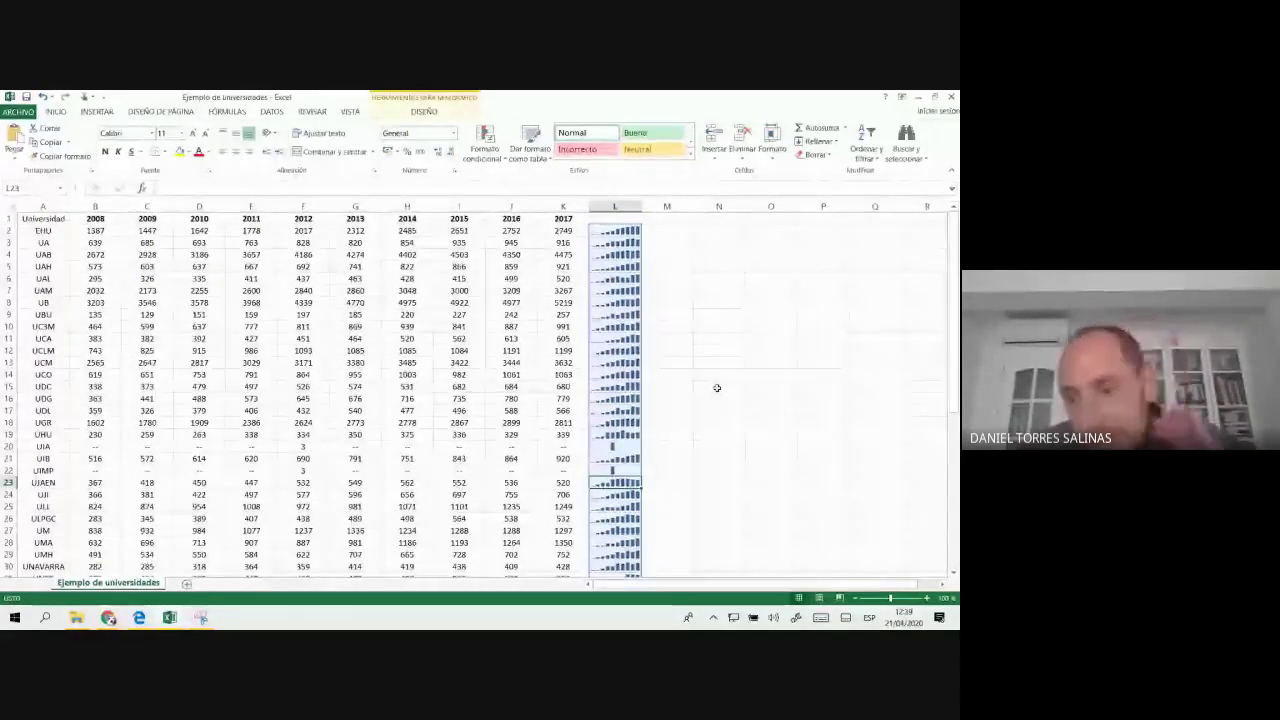
pyautogui.click(717, 388)
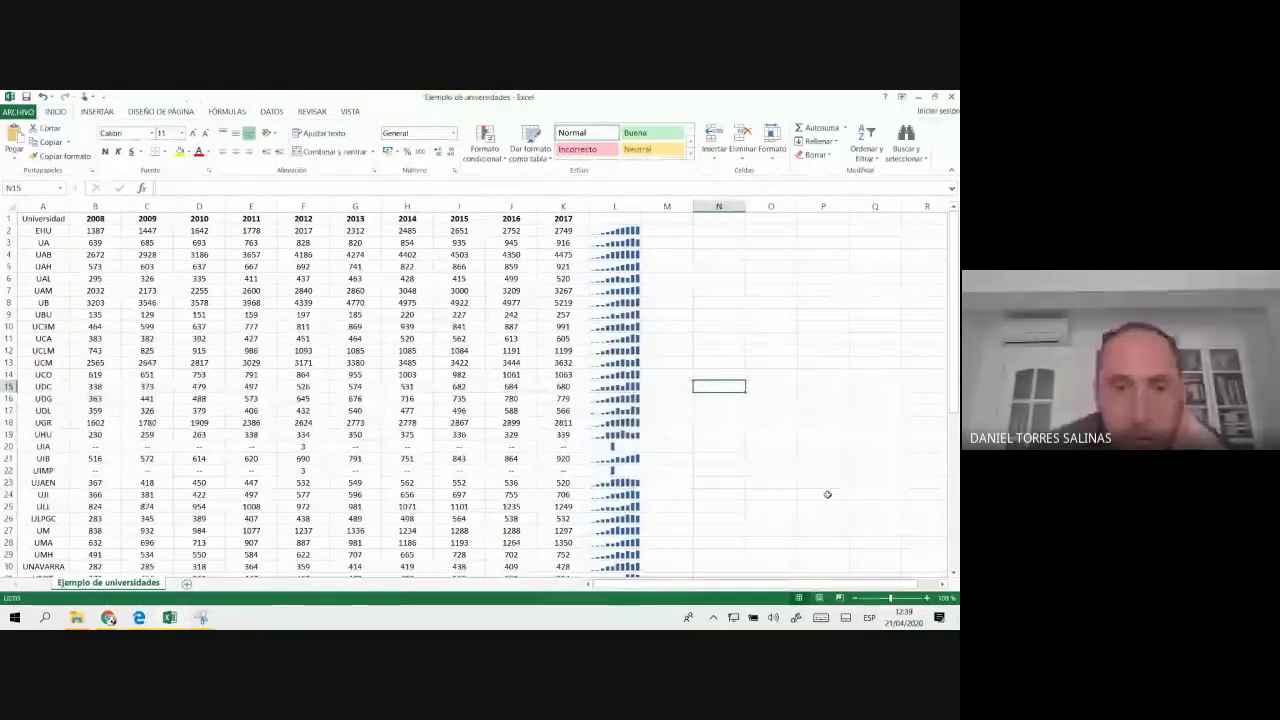
# - Show the desktop, open the EXCEL folder maximized, and open PRESENCIA.pdf
pyautogui.press('super+d')
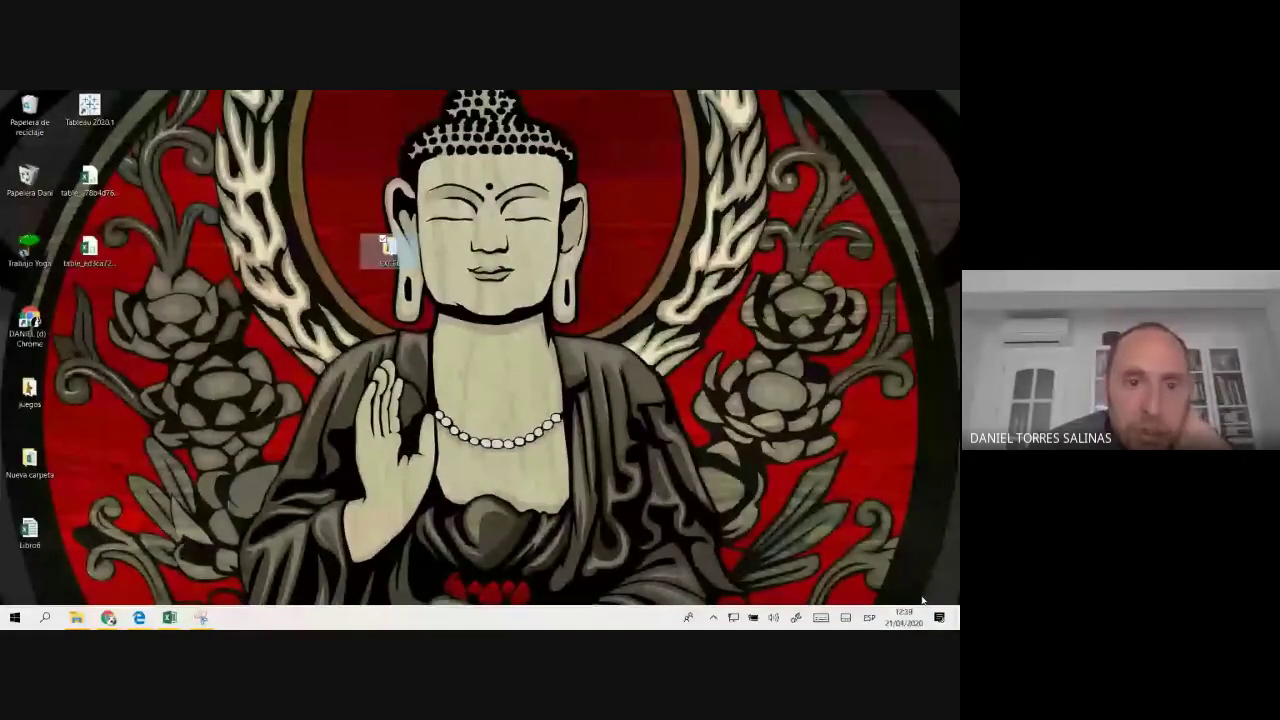
pyautogui.doubleClick(398, 245)
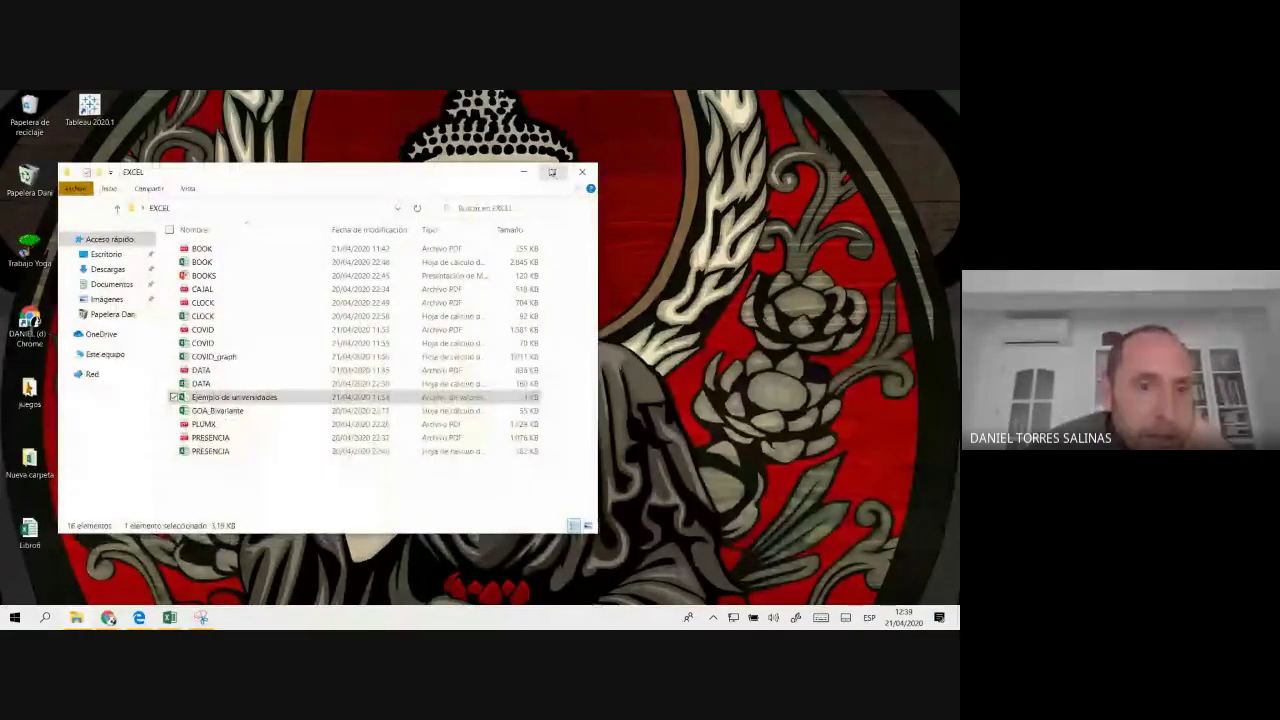
pyautogui.click(551, 172)
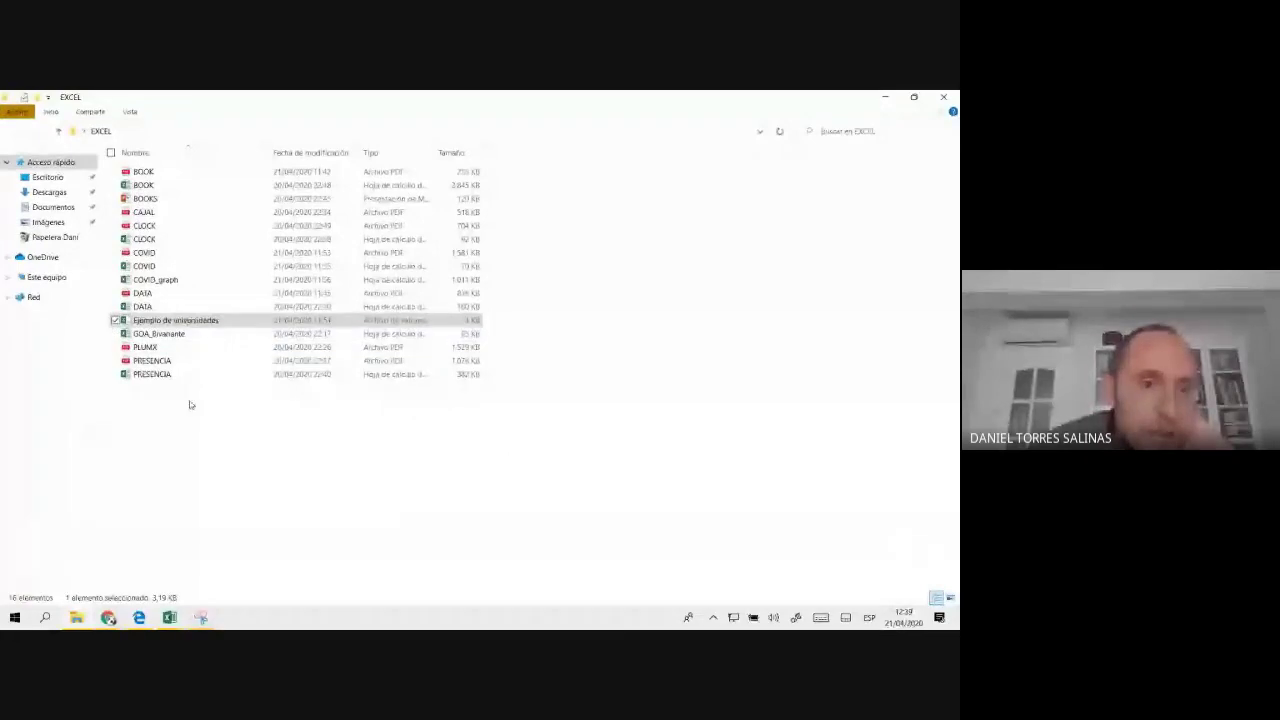
pyautogui.click(157, 365)
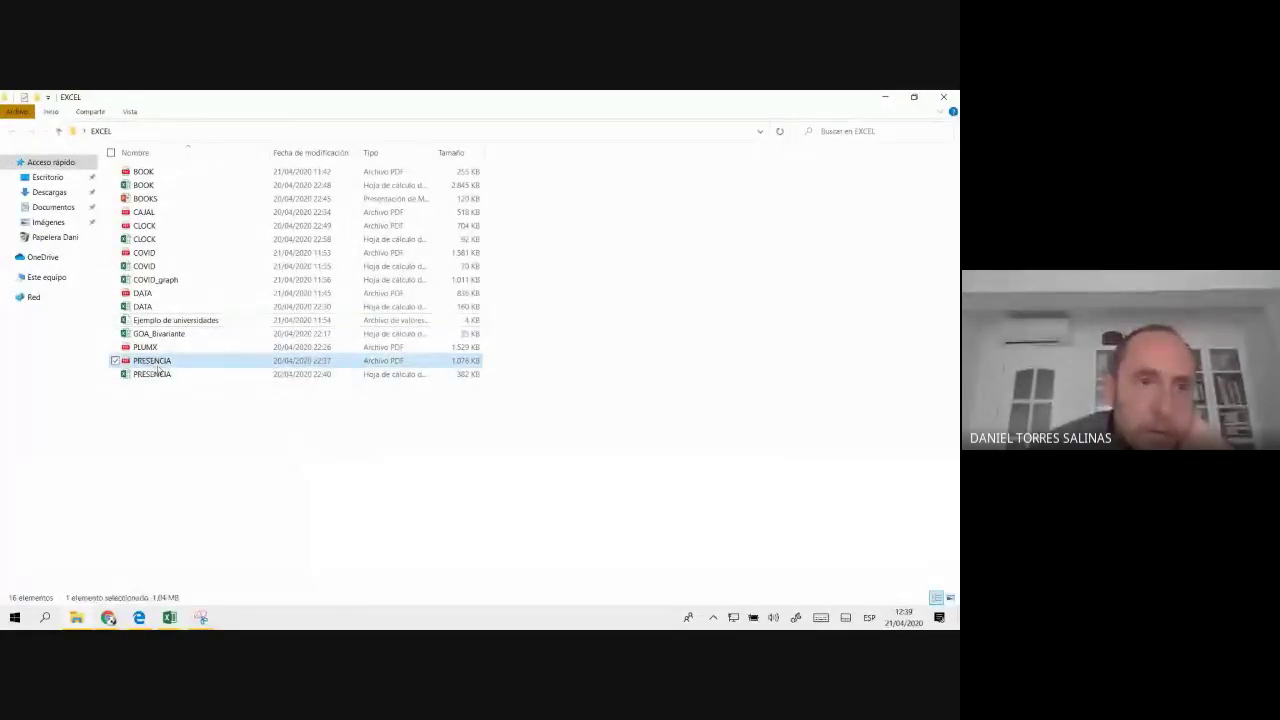
pyautogui.doubleClick(157, 366)
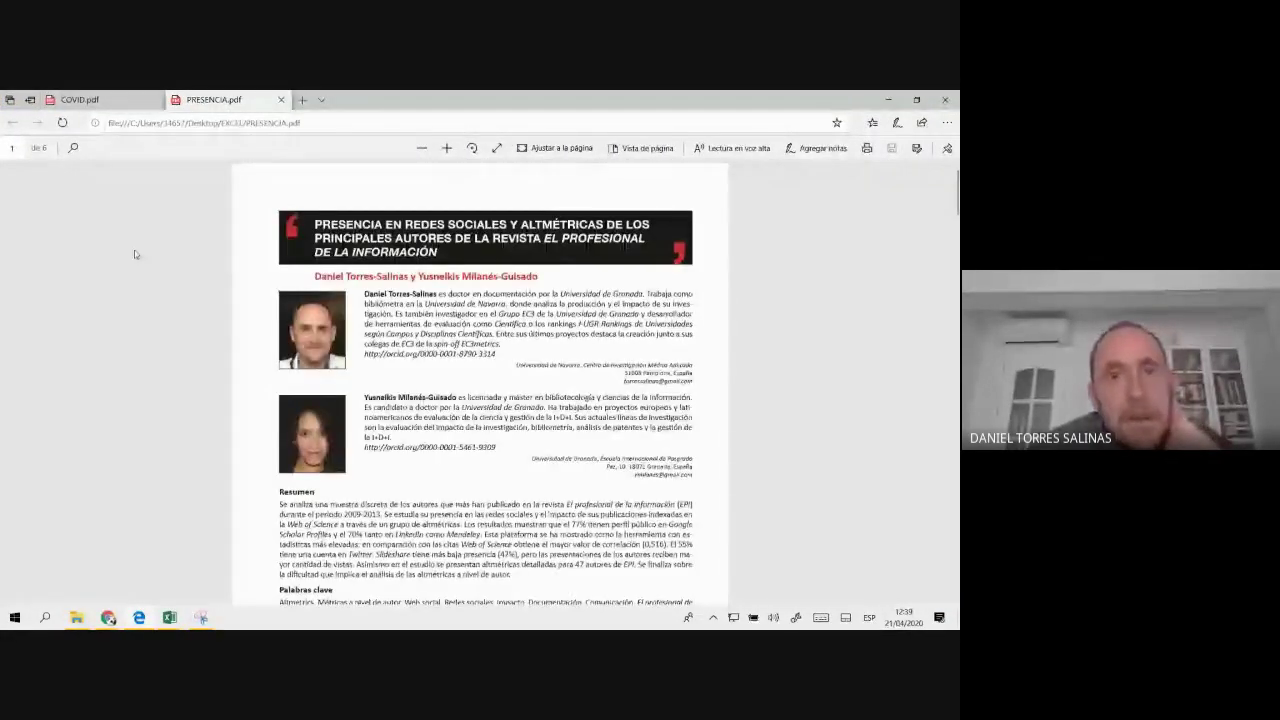
# - Scroll through the PRESENCIA paper in Edge down to Tabla 2 on page 4
pyautogui.scroll(-1, 134, 250)
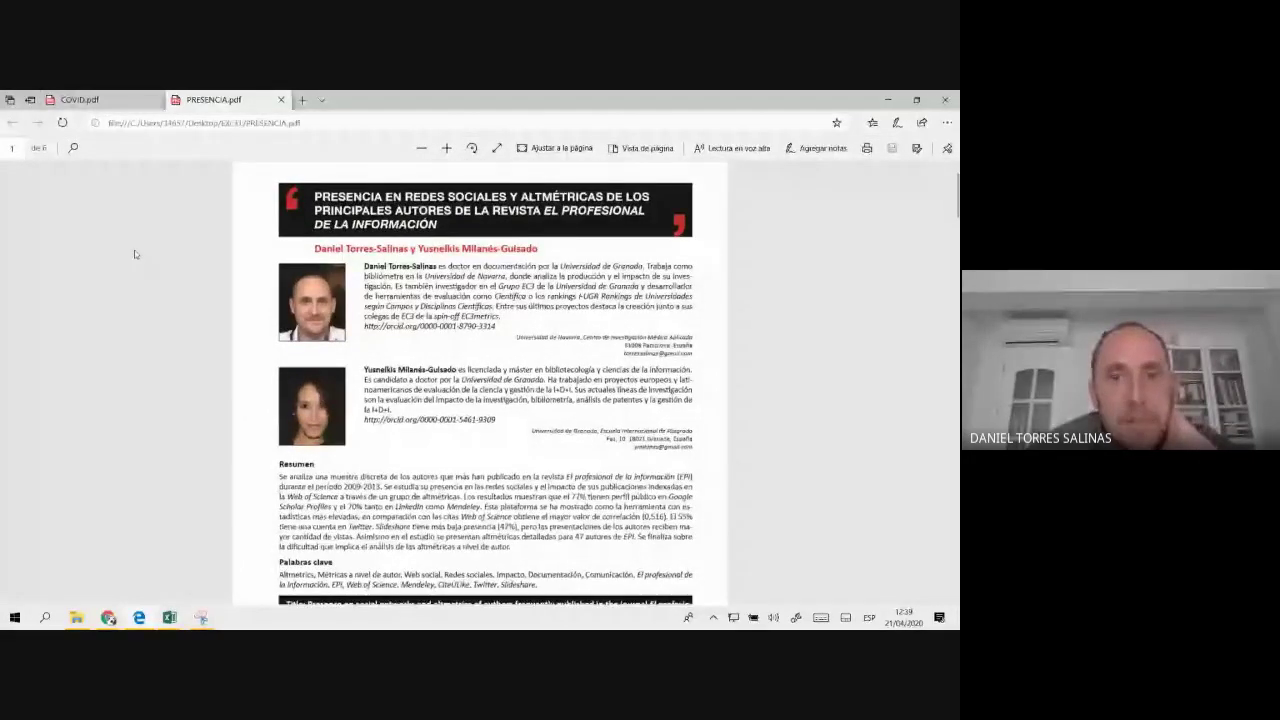
pyautogui.scroll(1, 134, 250)
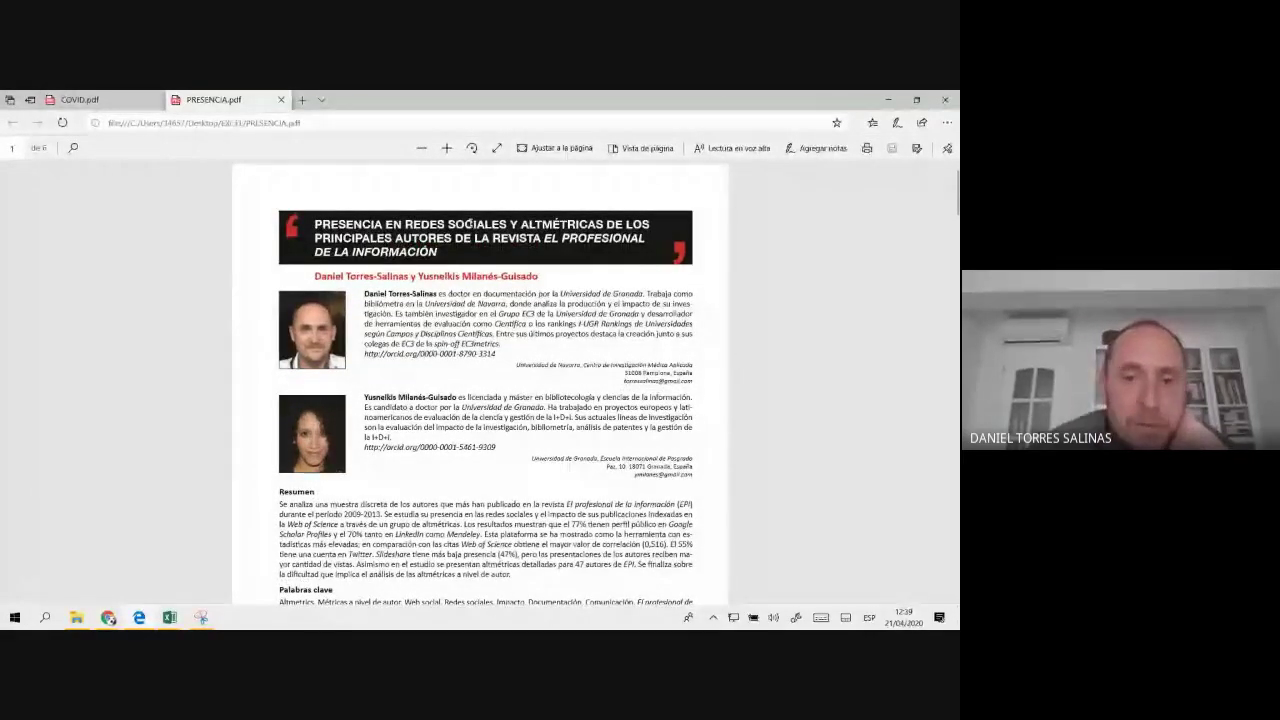
pyautogui.scroll(-3, 471, 228)
pyautogui.scroll(-3, 471, 228)
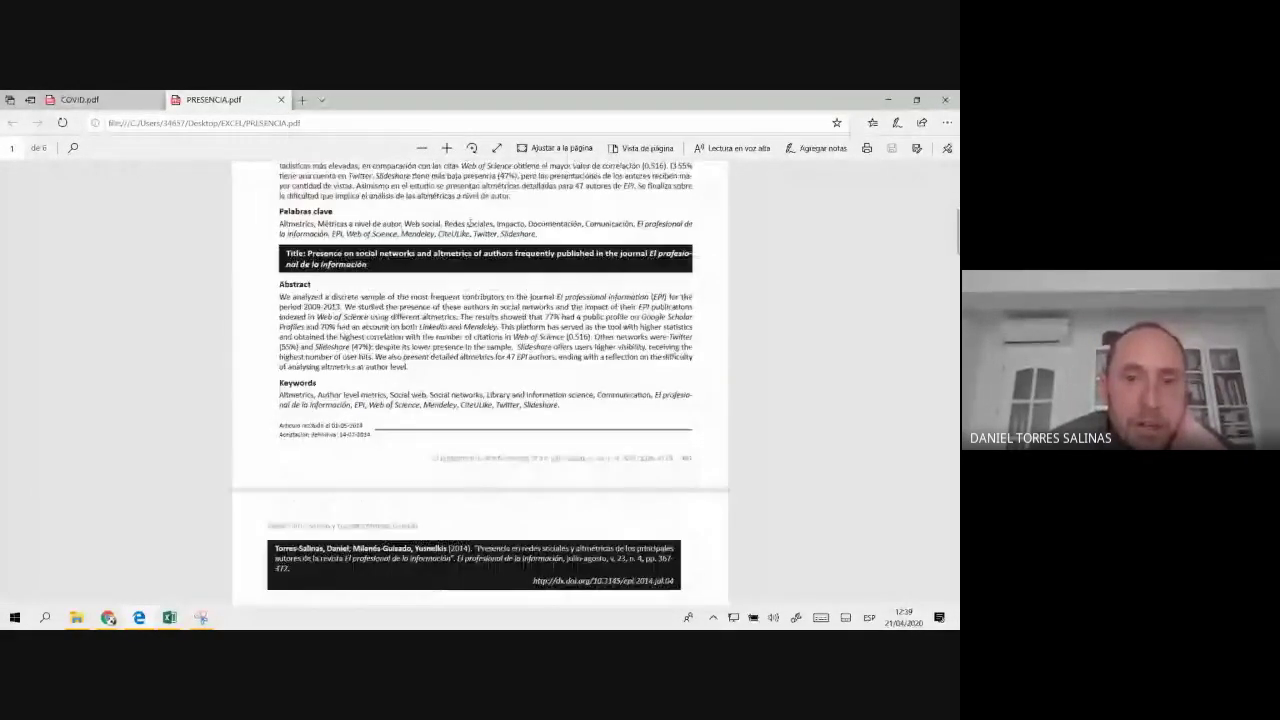
pyautogui.scroll(-5, 471, 228)
pyautogui.scroll(-5, 471, 228)
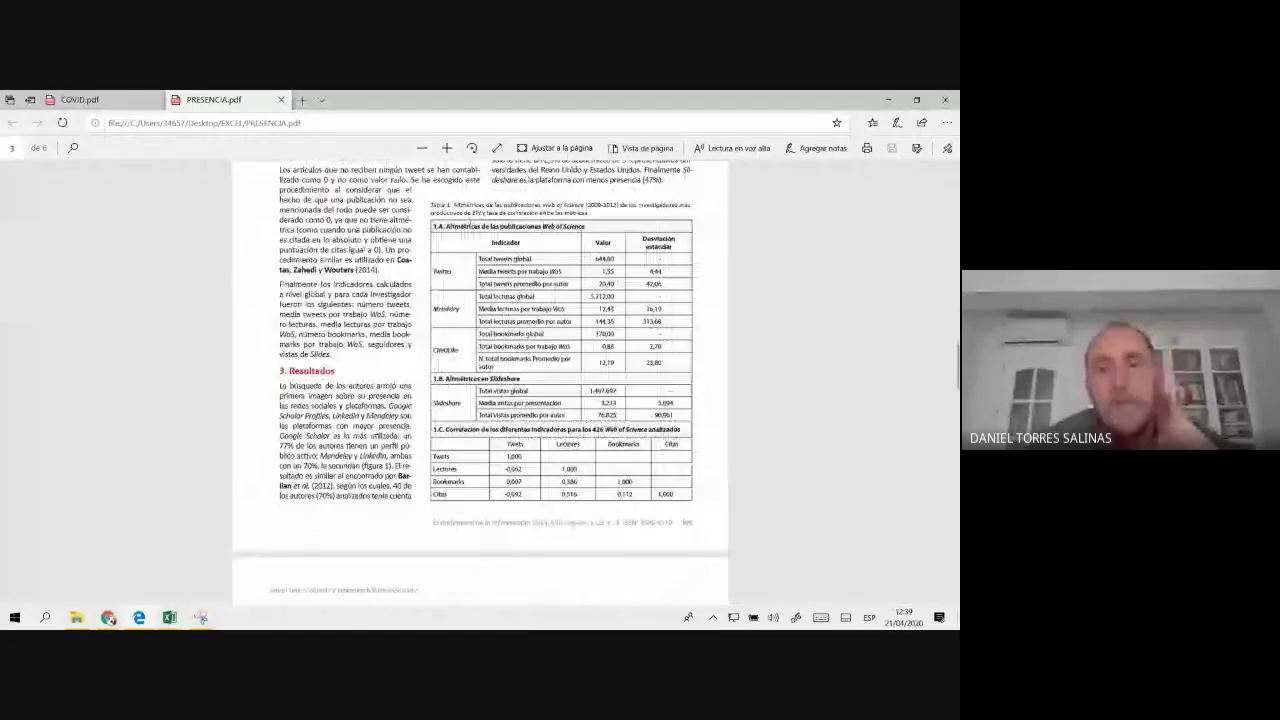
pyautogui.scroll(-5, 471, 228)
pyautogui.scroll(-5, 471, 228)
pyautogui.scroll(-2, 471, 228)
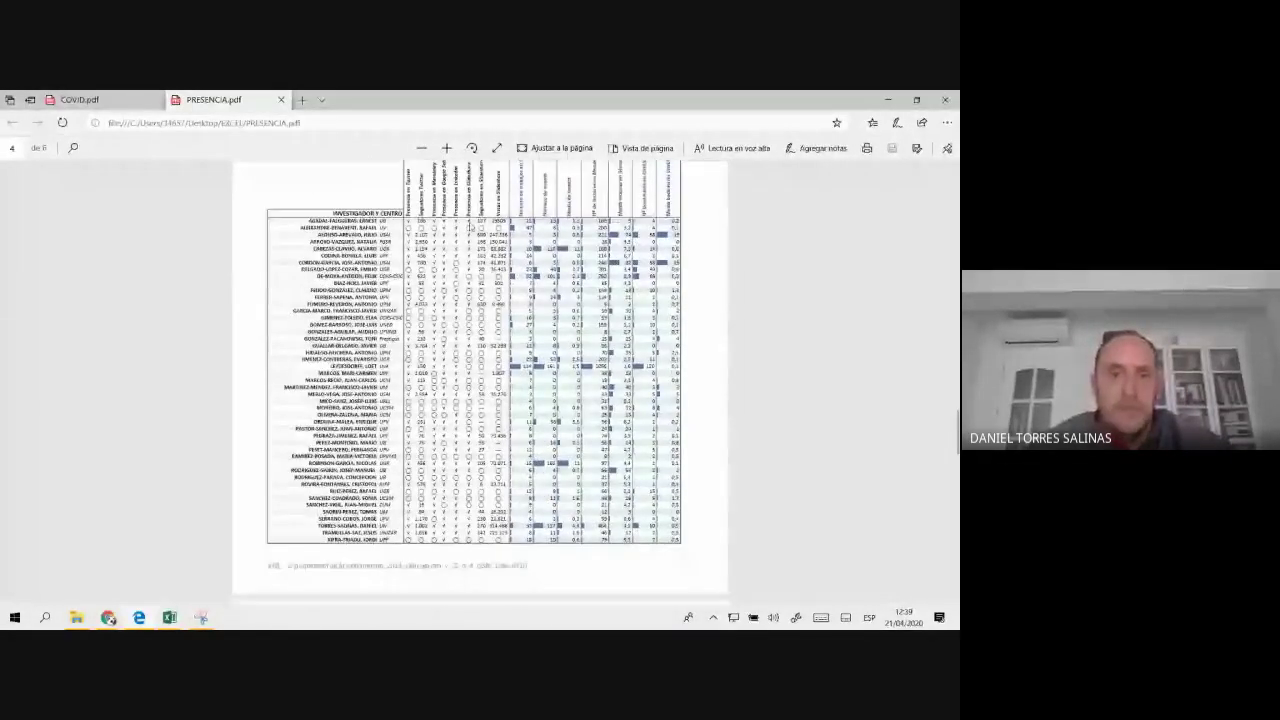
pyautogui.keyDown('ctrl'); pyautogui.scroll(1, 470, 228); pyautogui.keyUp('ctrl')
pyautogui.keyDown('ctrl'); pyautogui.scroll(1, 470, 228); pyautogui.keyUp('ctrl')
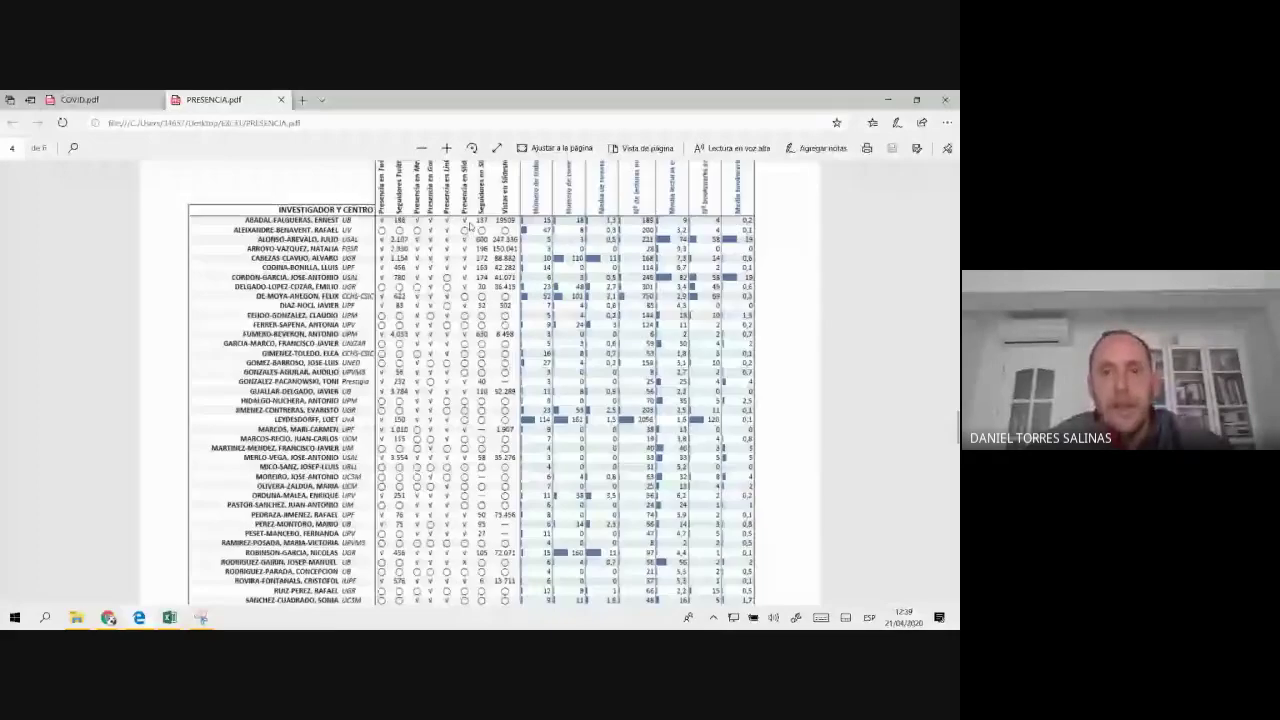
pyautogui.keyDown('ctrl'); pyautogui.scroll(1, 470, 227); pyautogui.keyUp('ctrl')
pyautogui.keyDown('ctrl'); pyautogui.scroll(1, 470, 227); pyautogui.keyUp('ctrl')
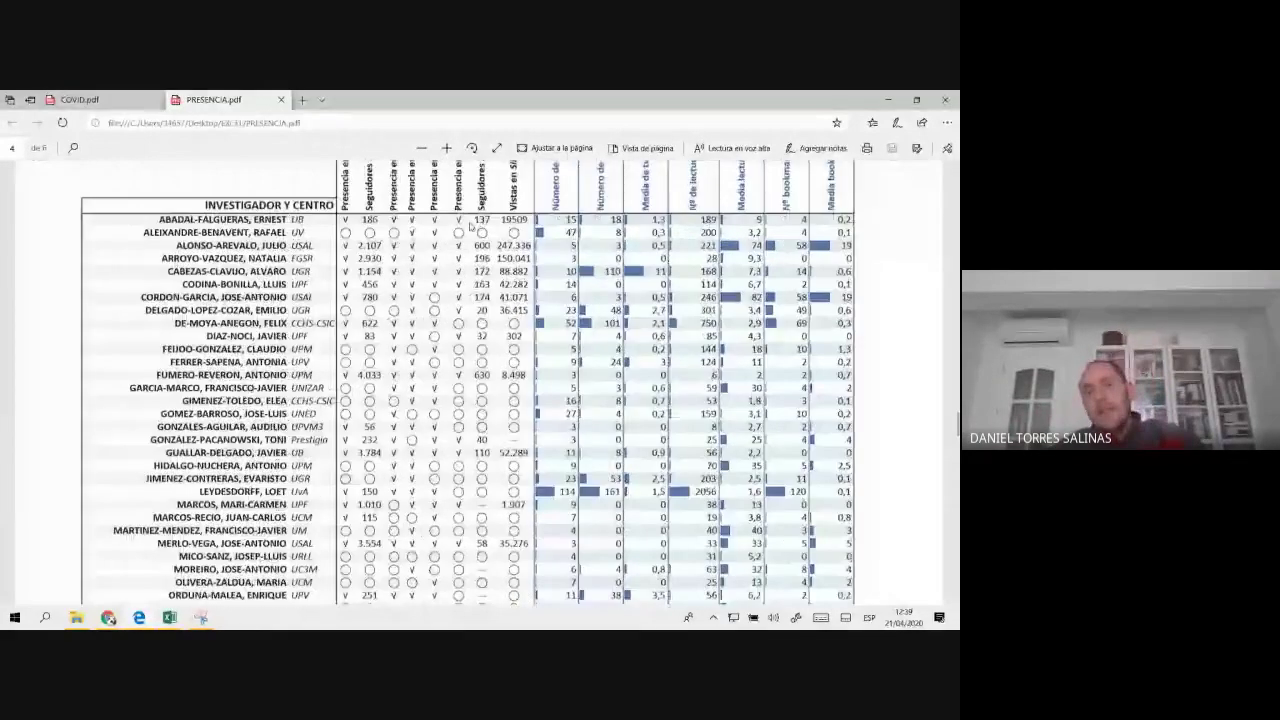
pyautogui.scroll(1, 470, 227)
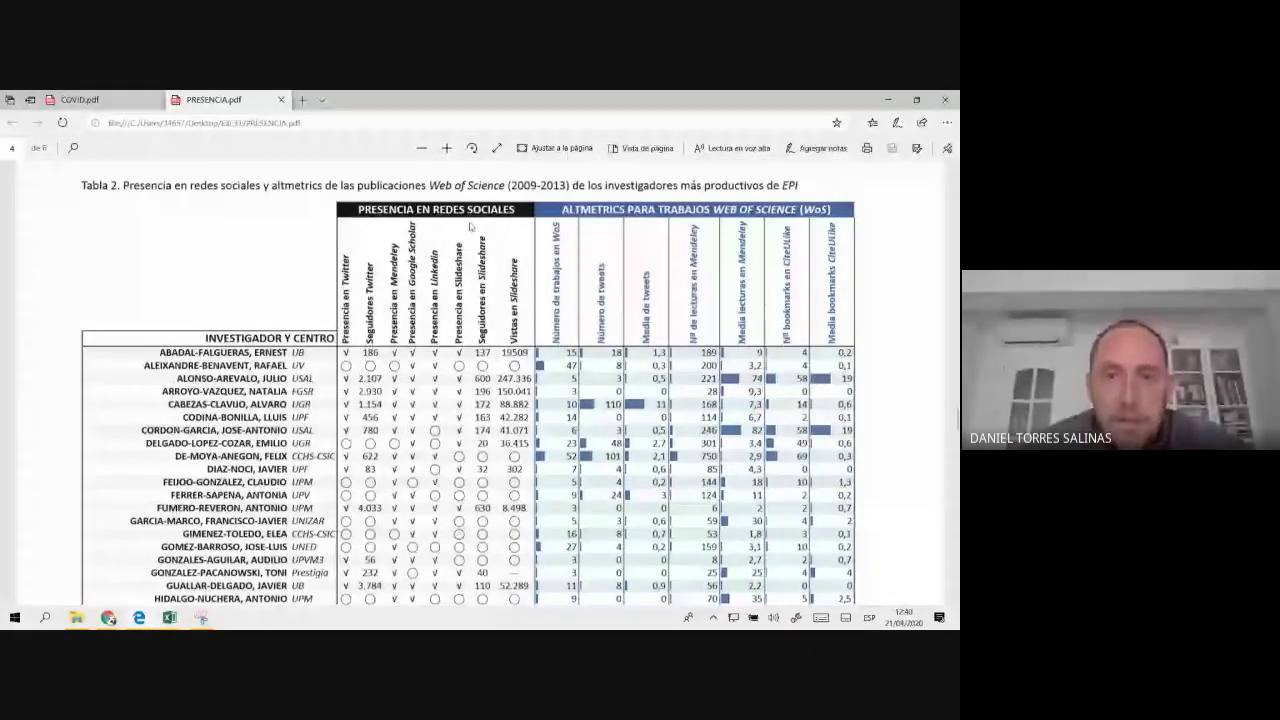
pyautogui.keyDown('ctrl'); pyautogui.scroll(-1, 470, 227); pyautogui.keyUp('ctrl')
pyautogui.keyDown('ctrl'); pyautogui.scroll(-1, 470, 227); pyautogui.keyUp('ctrl')
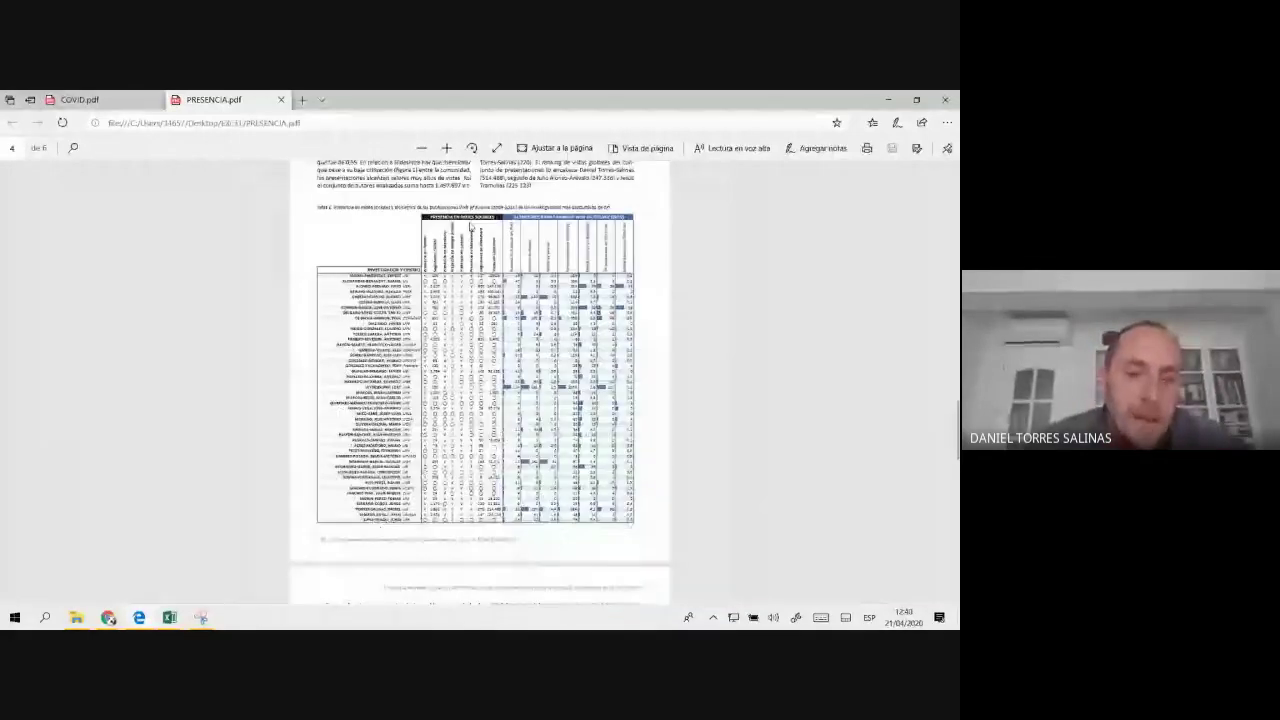
pyautogui.keyDown('ctrl'); pyautogui.scroll(-1, 471, 228); pyautogui.keyUp('ctrl')
pyautogui.keyDown('ctrl'); pyautogui.scroll(1, 470, 227); pyautogui.keyUp('ctrl')
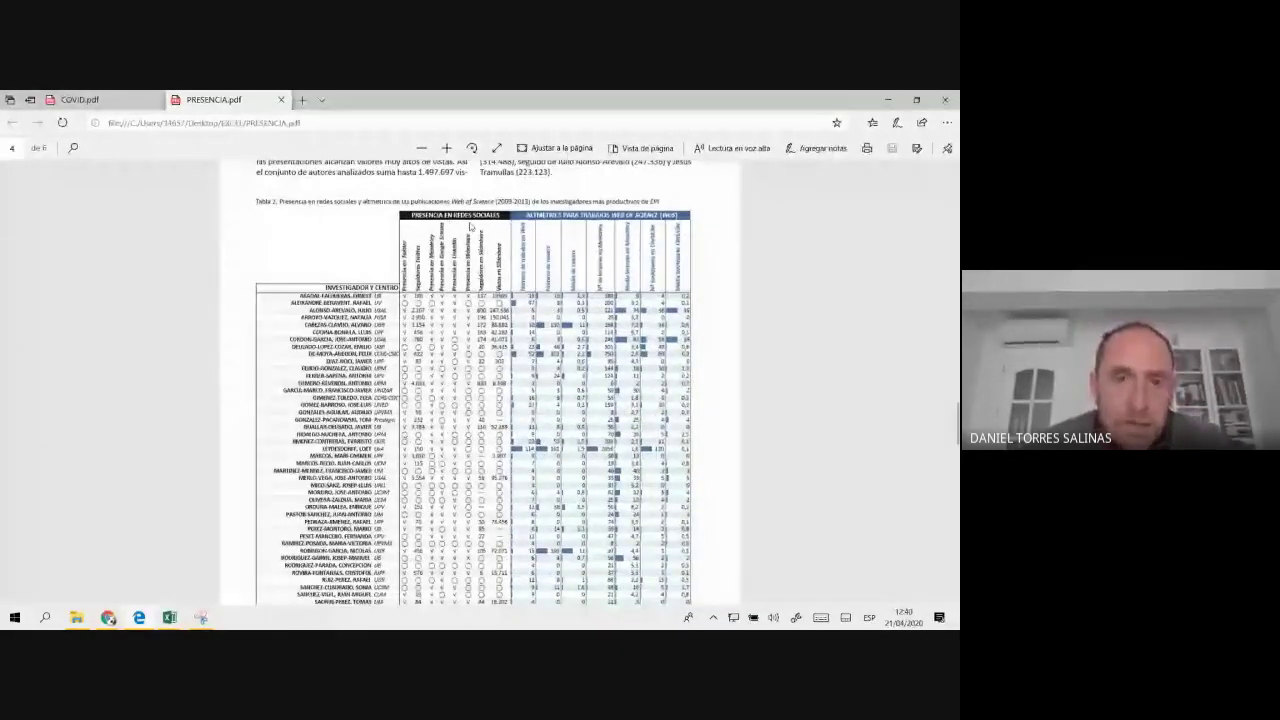
pyautogui.keyDown('ctrl'); pyautogui.scroll(1, 470, 227); pyautogui.keyUp('ctrl')
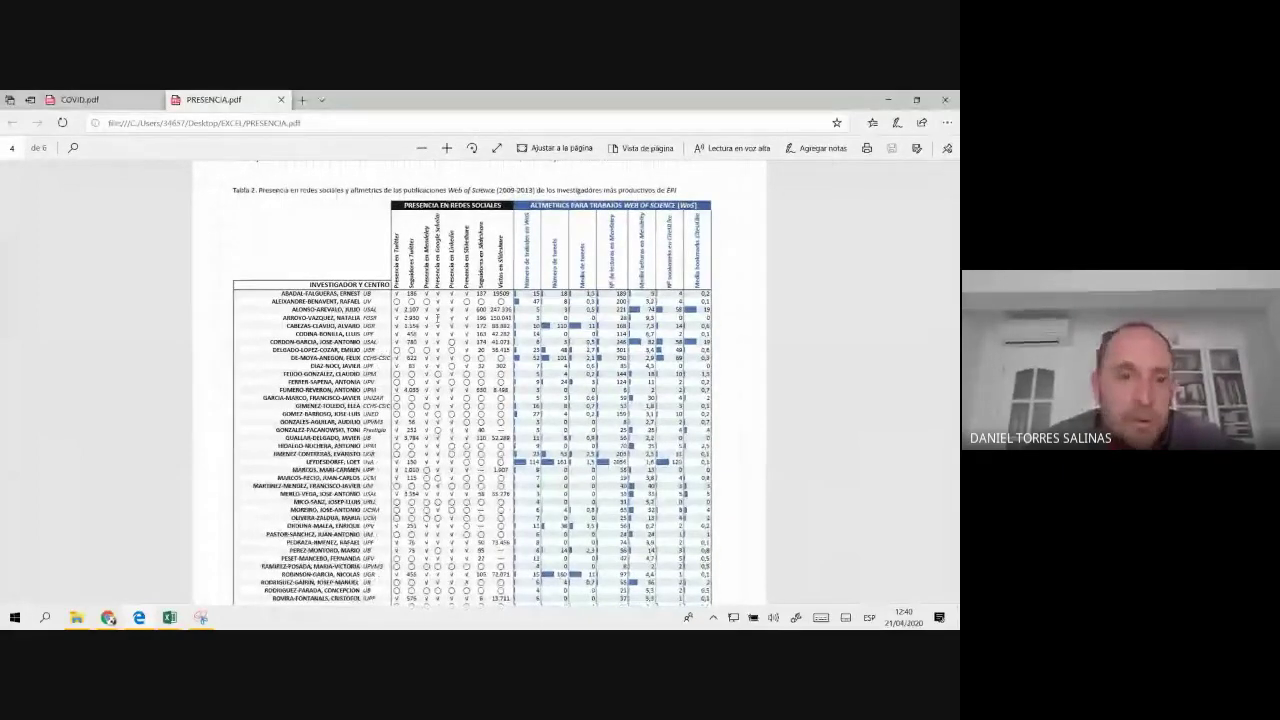
pyautogui.keyDown('ctrl'); pyautogui.scroll(1, 438, 318); pyautogui.keyUp('ctrl')
pyautogui.keyDown('ctrl'); pyautogui.scroll(1, 438, 318); pyautogui.keyUp('ctrl')
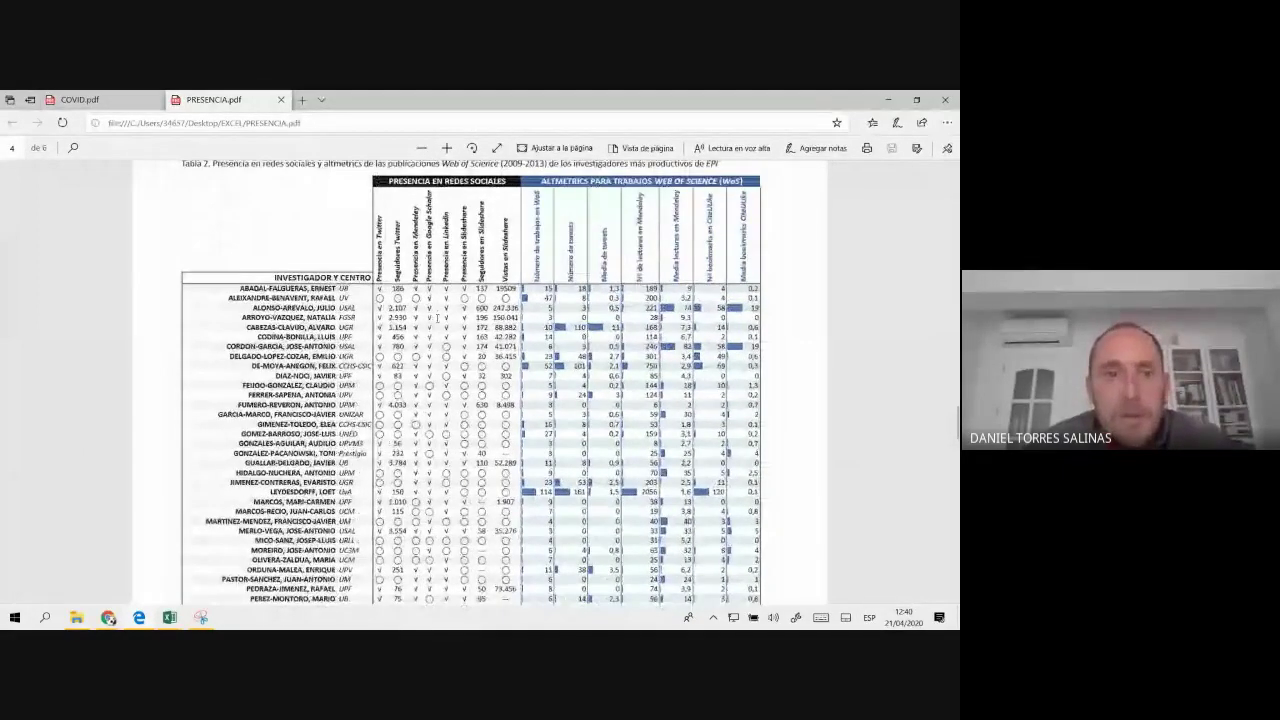
pyautogui.keyDown('ctrl'); pyautogui.scroll(1, 438, 318); pyautogui.keyUp('ctrl')
pyautogui.keyDown('ctrl'); pyautogui.scroll(1, 264, 393); pyautogui.keyUp('ctrl')
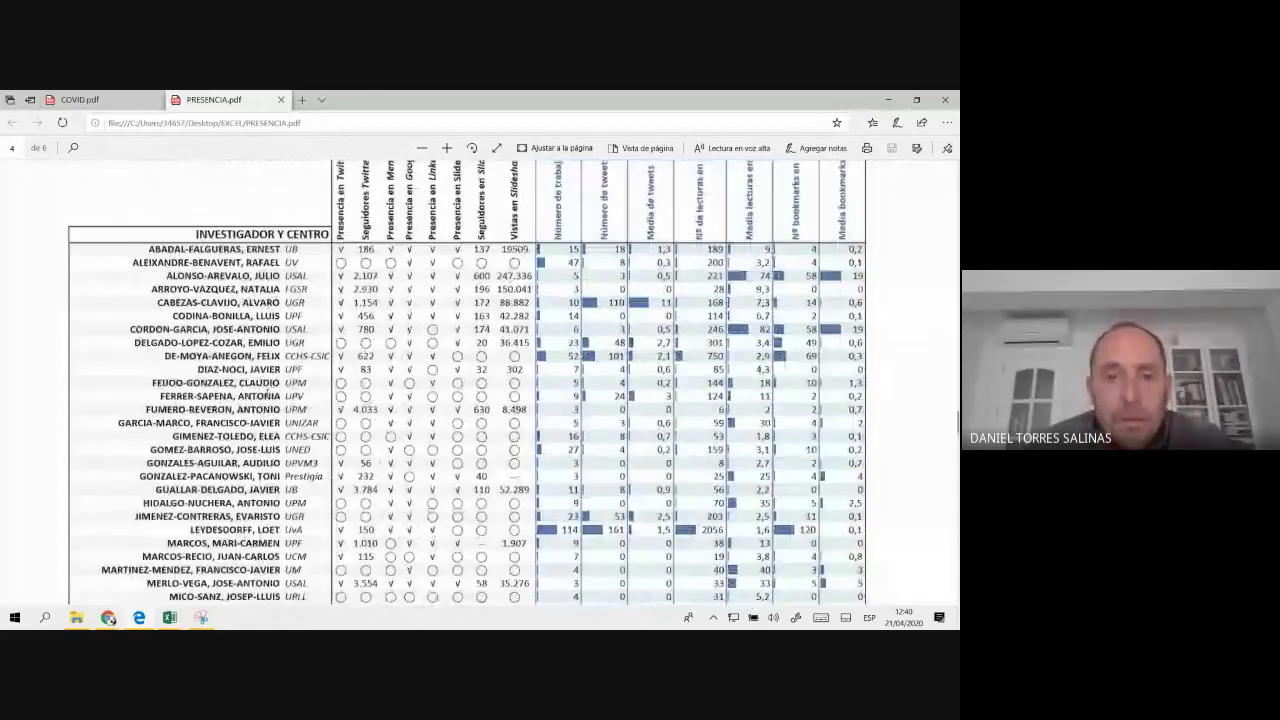
pyautogui.scroll(-5, 270, 393)
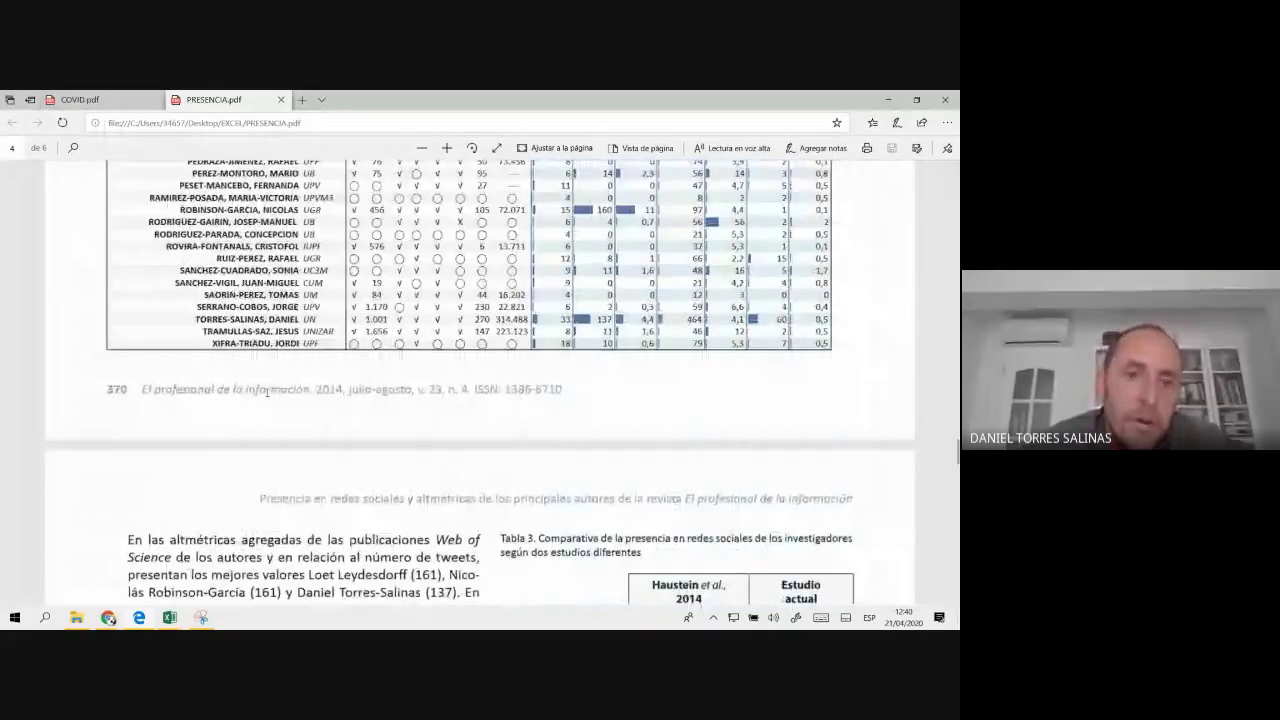
pyautogui.scroll(5, 267, 391)
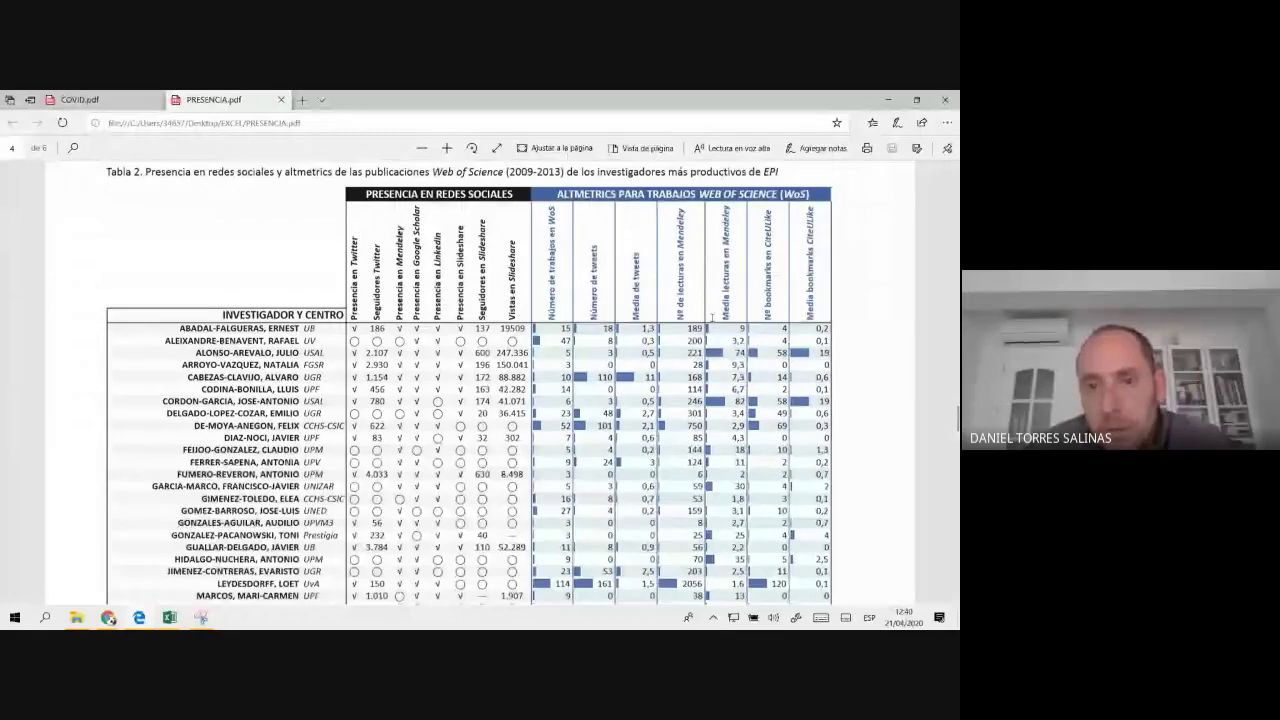
# - Zoom in and out on Tabla 2 to examine its rows of in-cell data bars
pyautogui.scroll(-2, 717, 283)
pyautogui.scroll(-1, 717, 283)
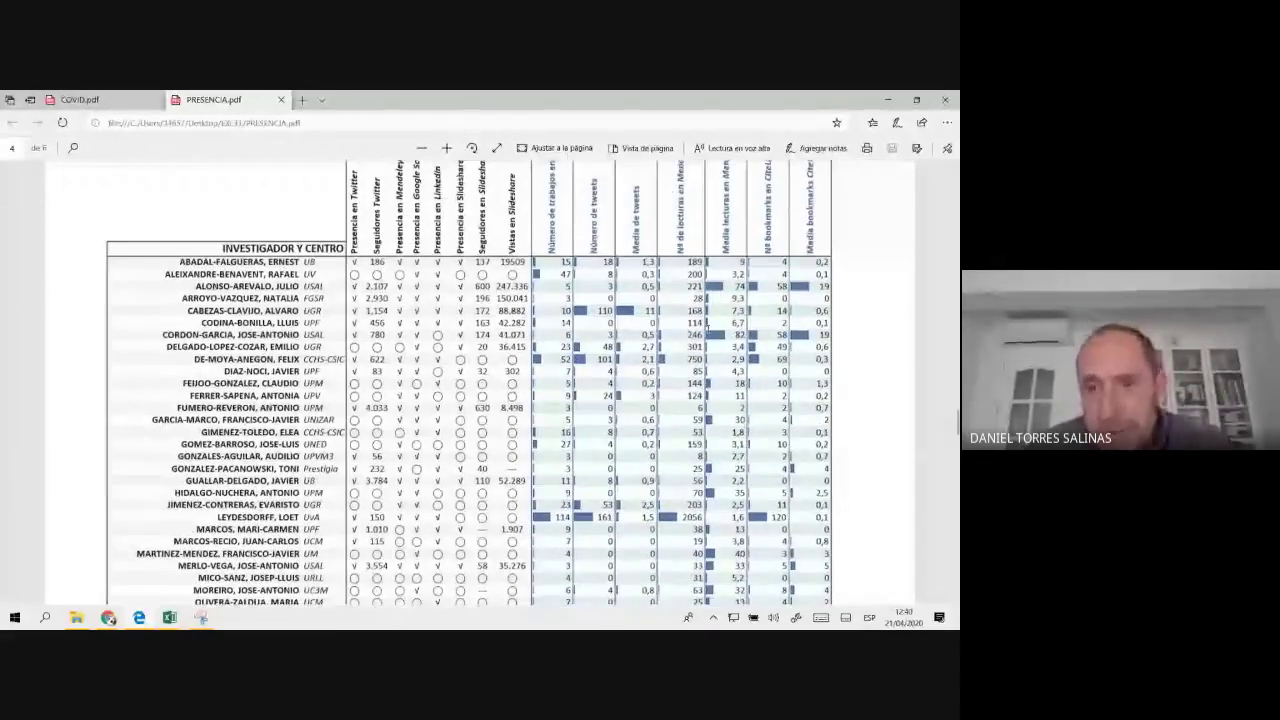
pyautogui.scroll(-1, 762, 268)
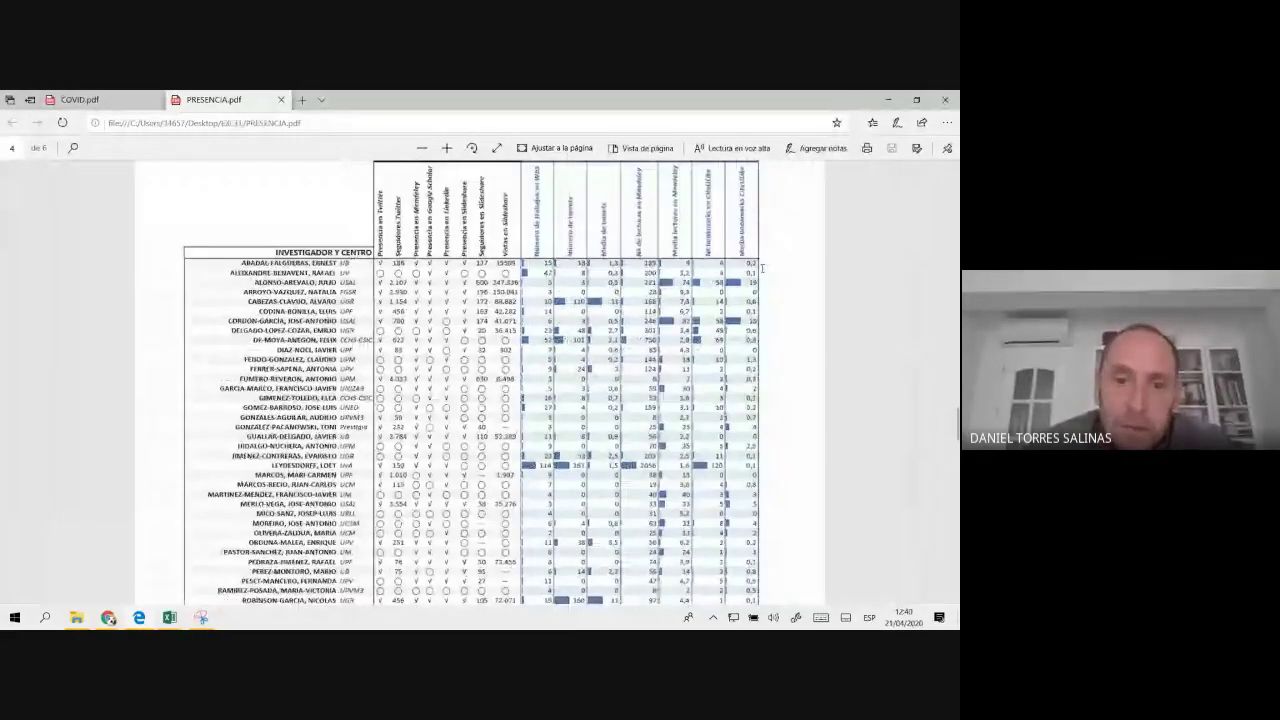
pyautogui.scroll(-2, 762, 268)
pyautogui.scroll(2, 537, 301)
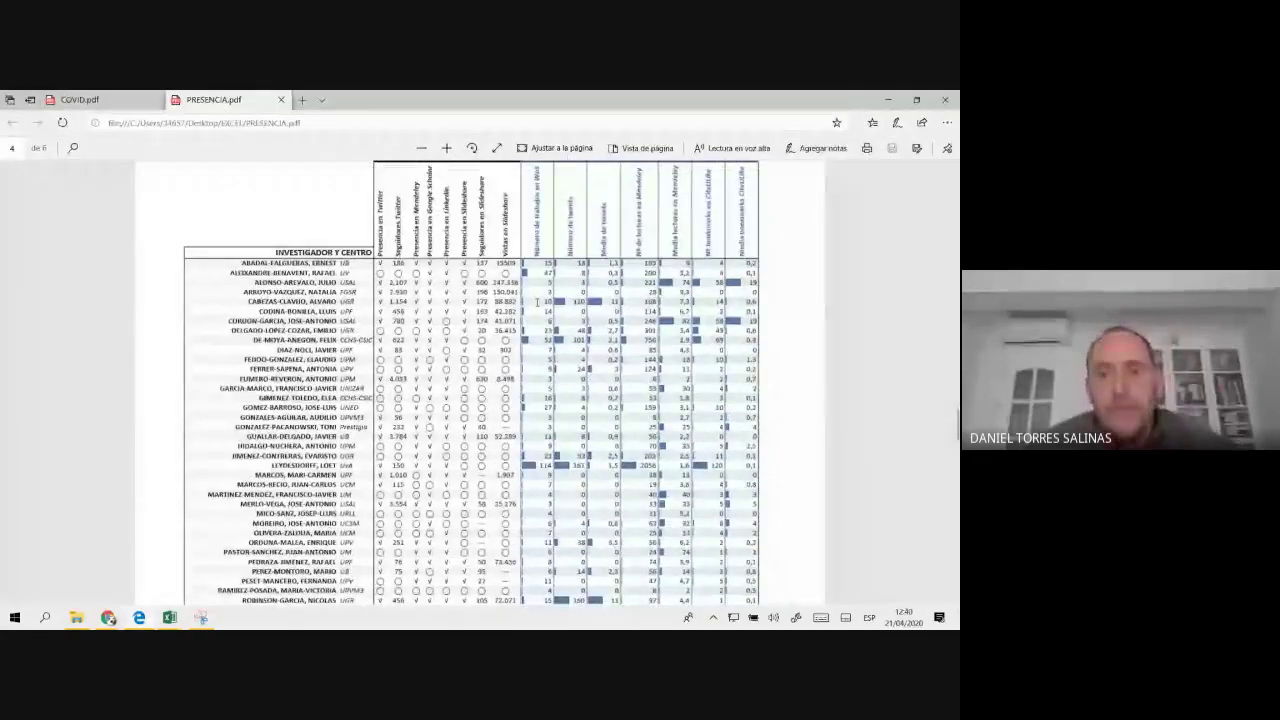
pyautogui.scroll(-1, 537, 301)
pyautogui.scroll(-2, 537, 300)
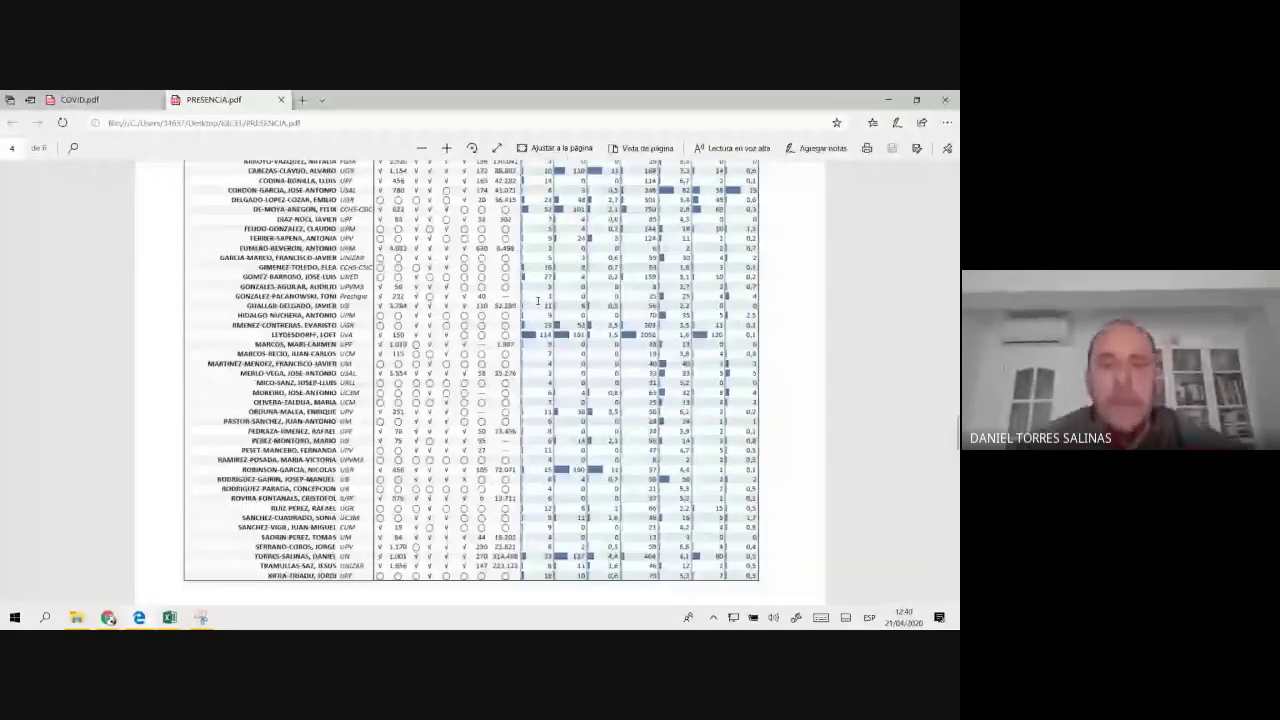
pyautogui.scroll(2, 537, 301)
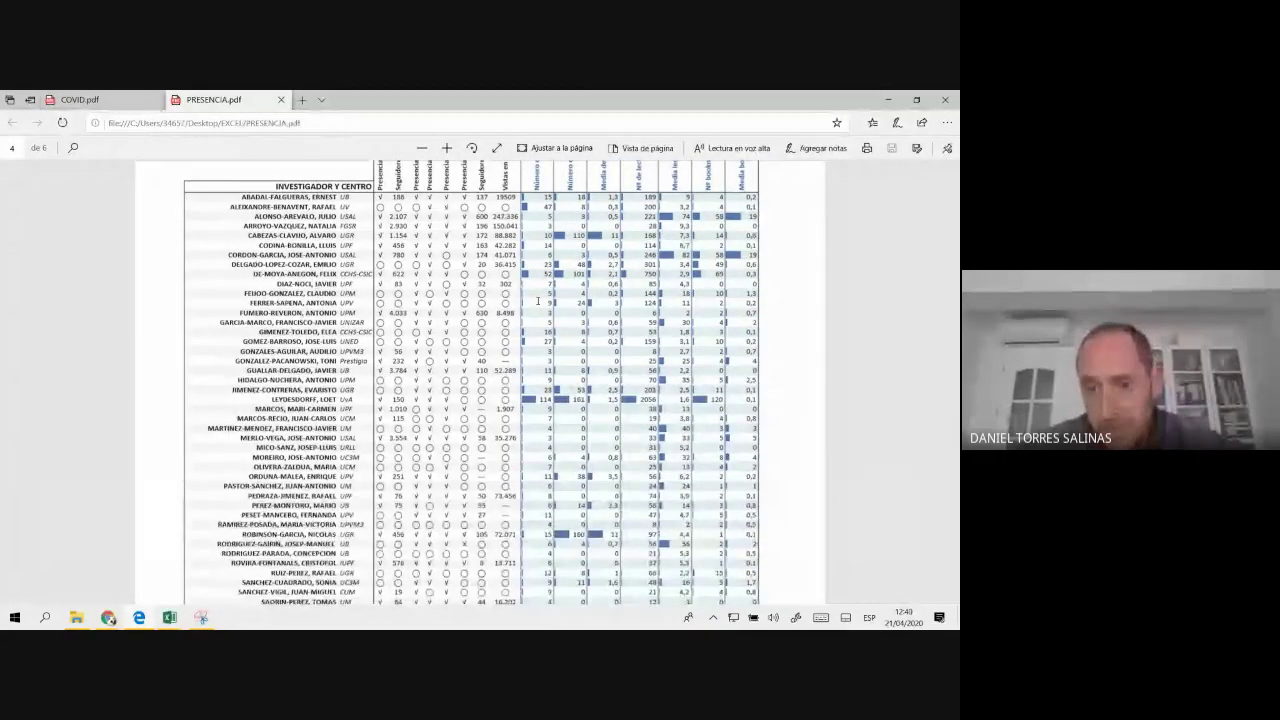
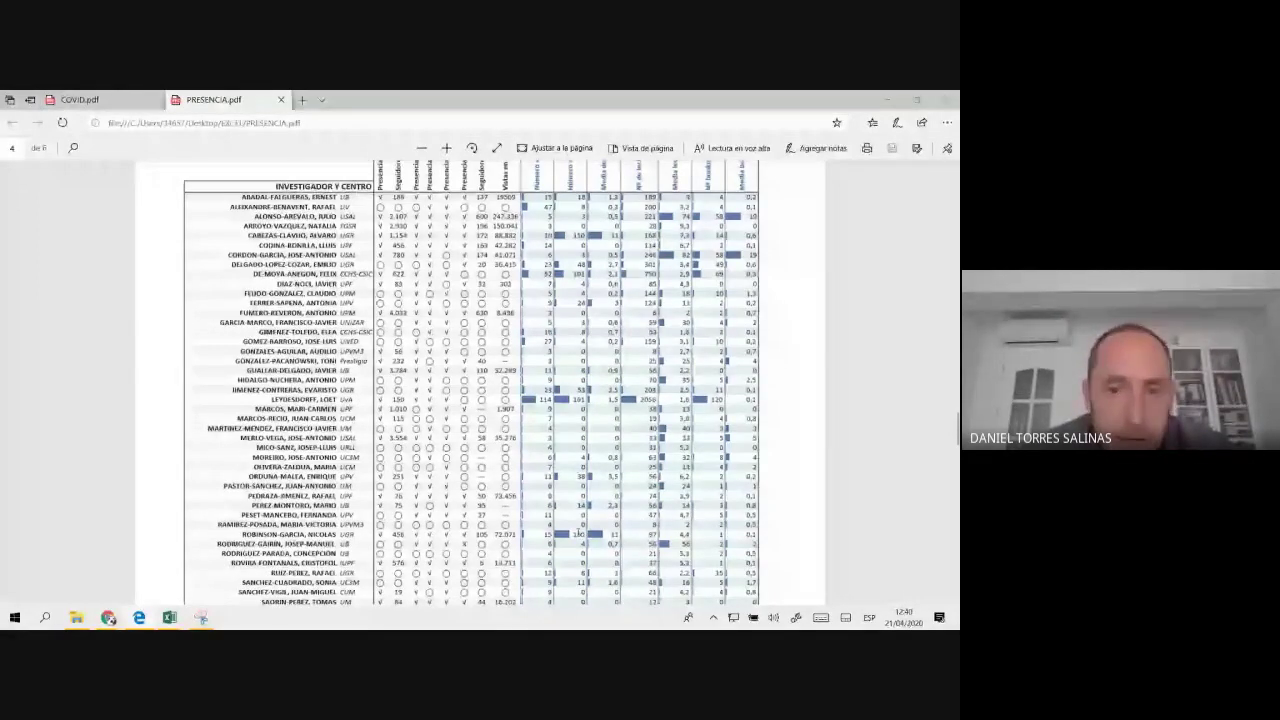
# - Review the PRESENCIA.pdf presence table, highlighting the LEYDESDORFF, ALONSO-AREVALO and RODRIGUEZ-PARADA rows
pyautogui.scroll(-1, 580, 533)
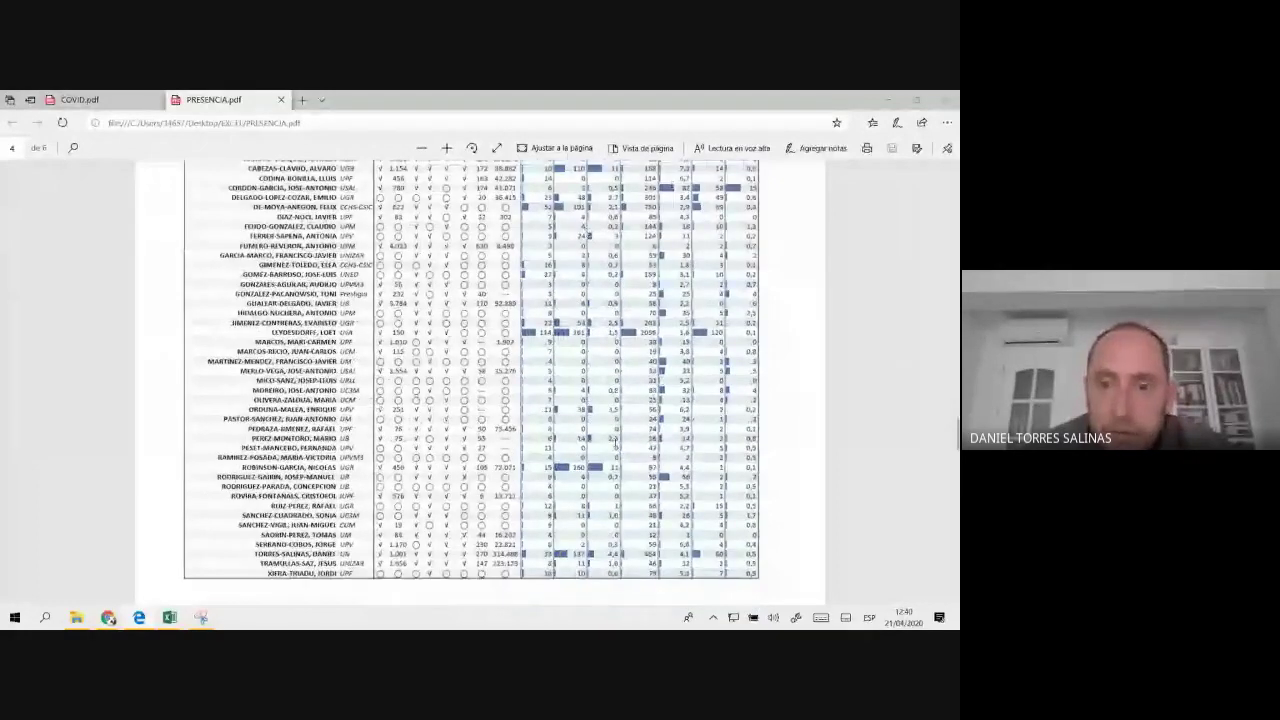
pyautogui.scroll(2, 606, 427)
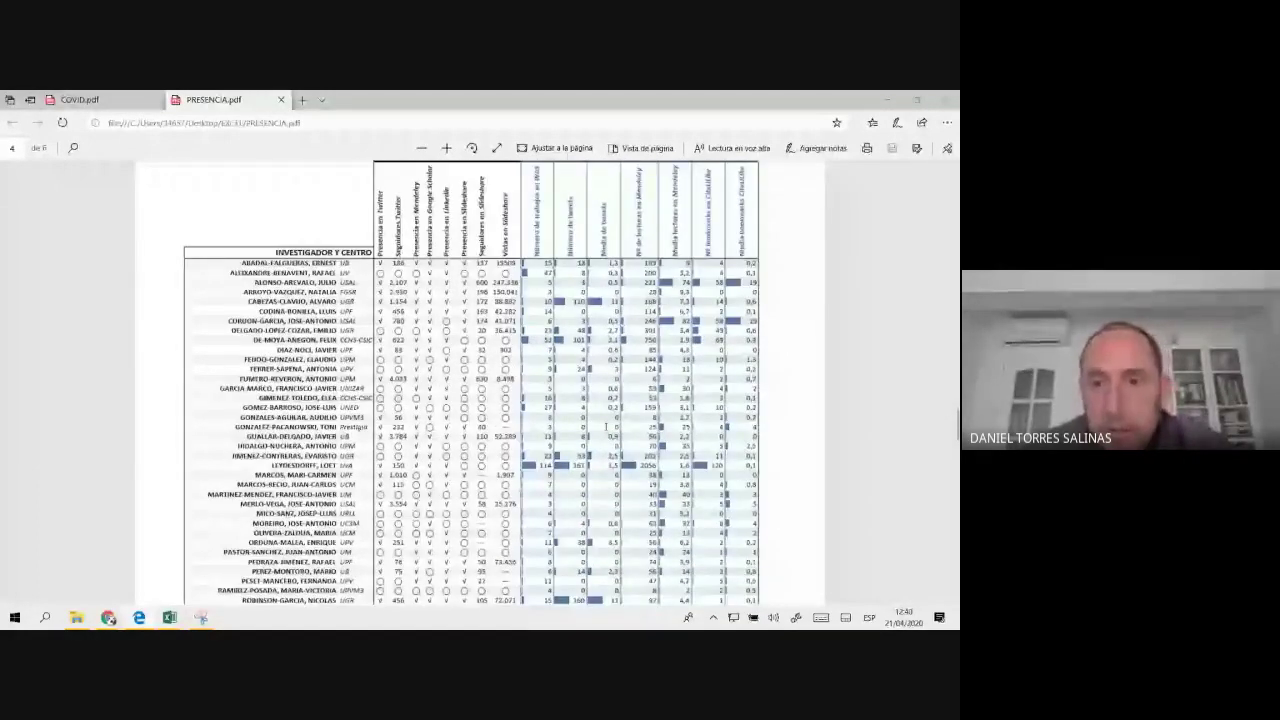
pyautogui.scroll(-1, 623, 358)
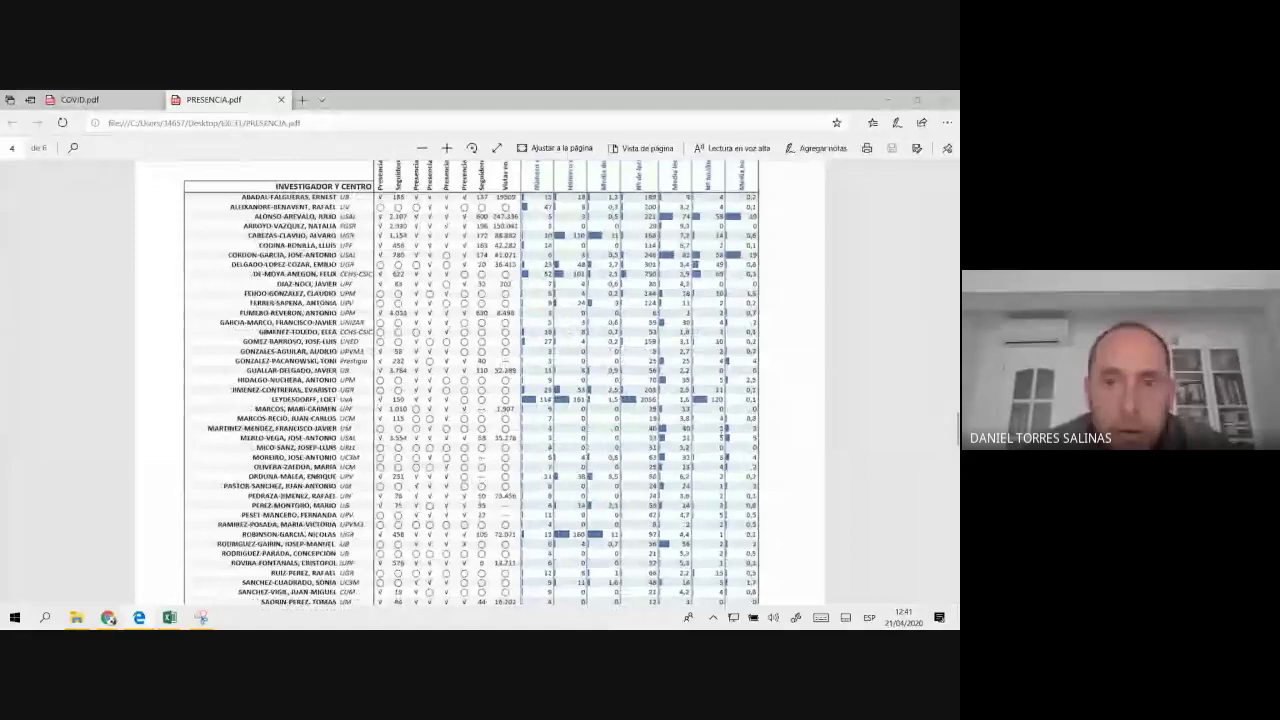
pyautogui.moveTo(272, 399); pyautogui.dragTo(352, 399)
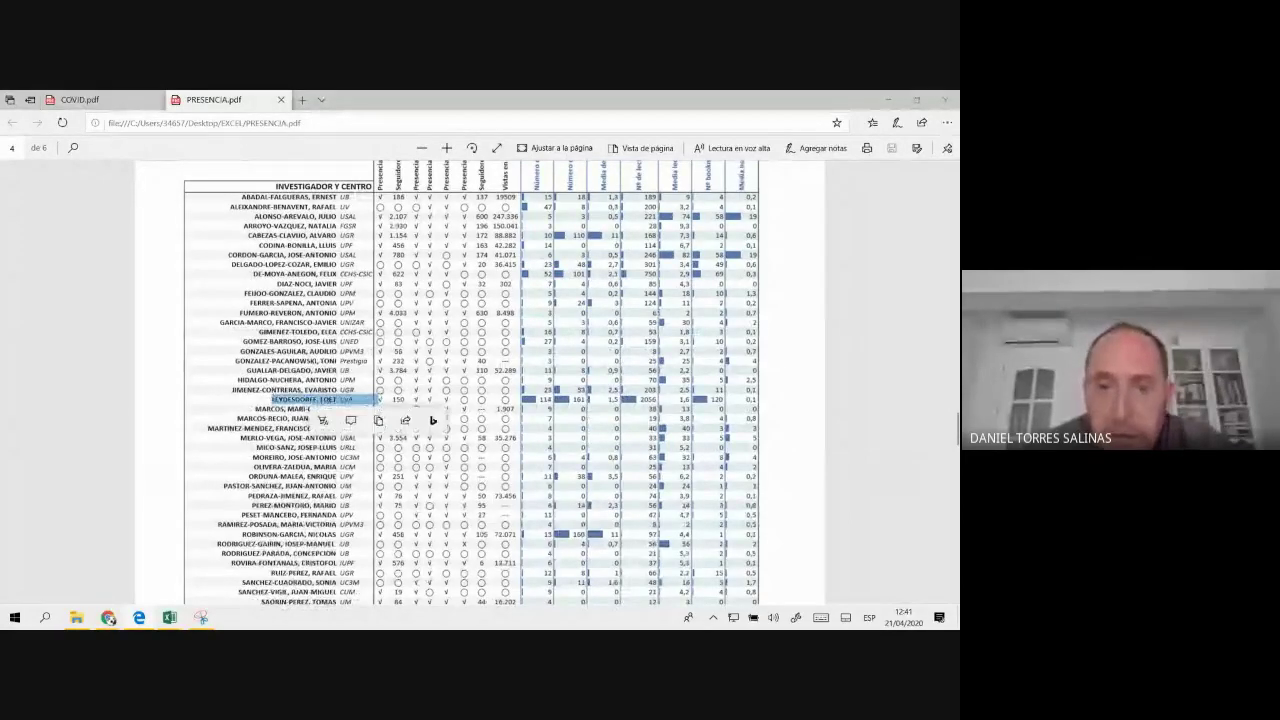
pyautogui.scroll(-2, 567, 381)
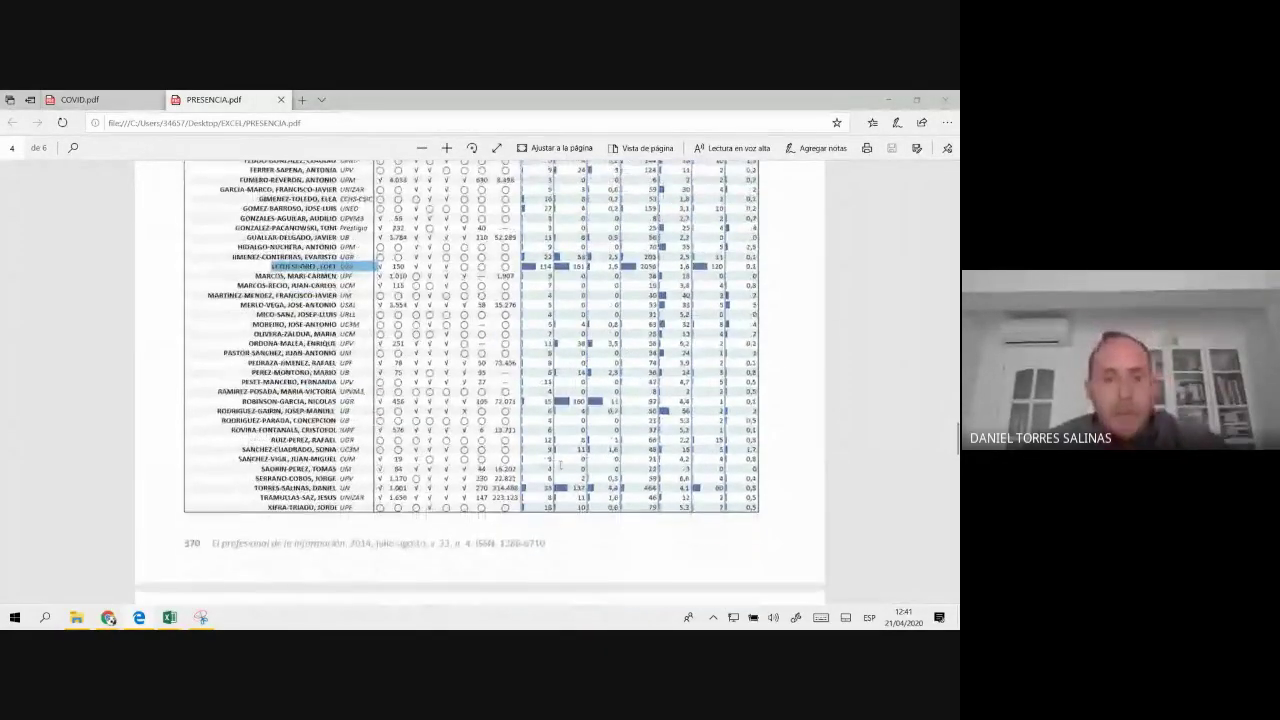
pyautogui.scroll(2, 722, 453)
pyautogui.scroll(2, 722, 453)
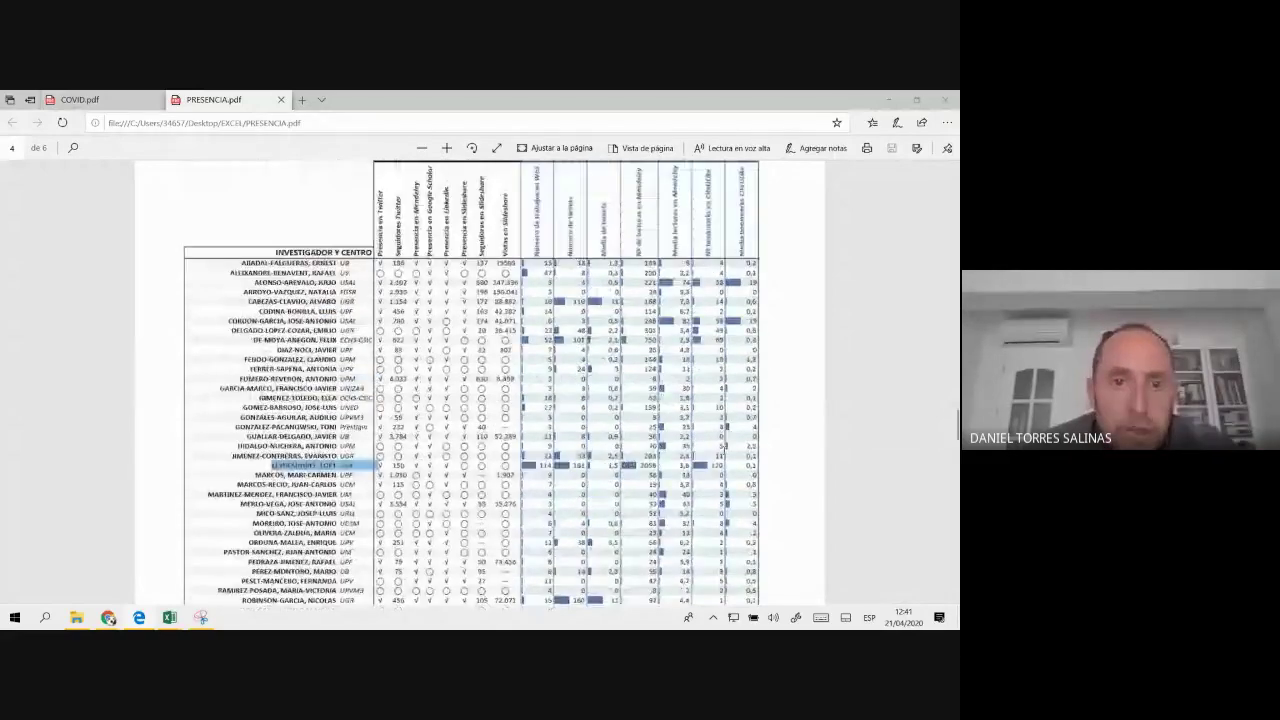
pyautogui.doubleClick(434, 282)
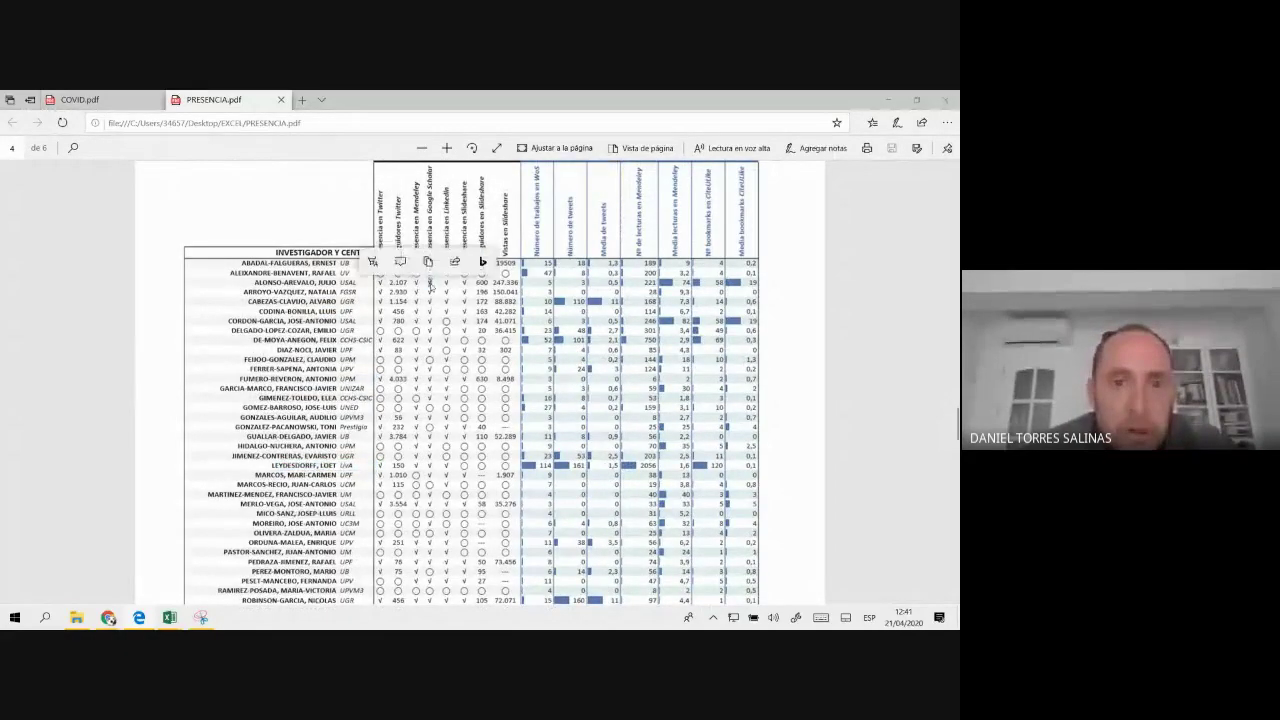
pyautogui.click(411, 311)
pyautogui.moveTo(411, 311); pyautogui.dragTo(460, 282)
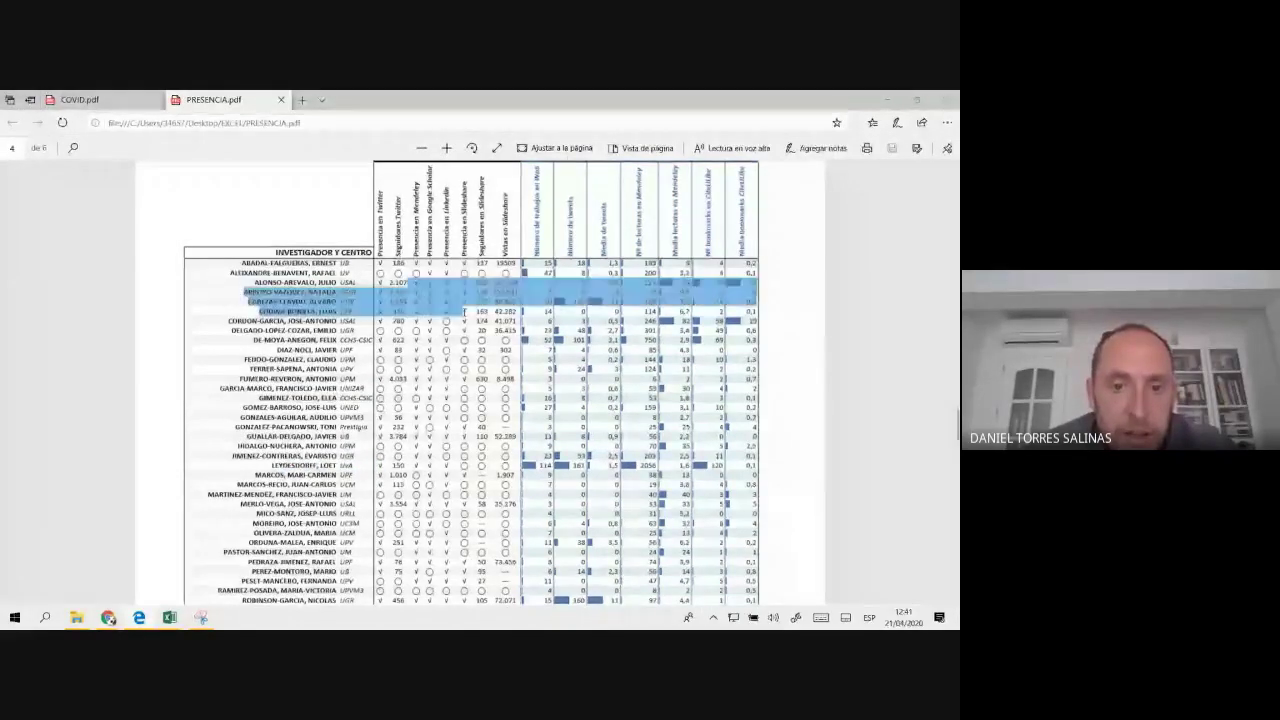
pyautogui.click(460, 305)
pyautogui.scroll(-1, 460, 305)
pyautogui.scroll(-3, 459, 306)
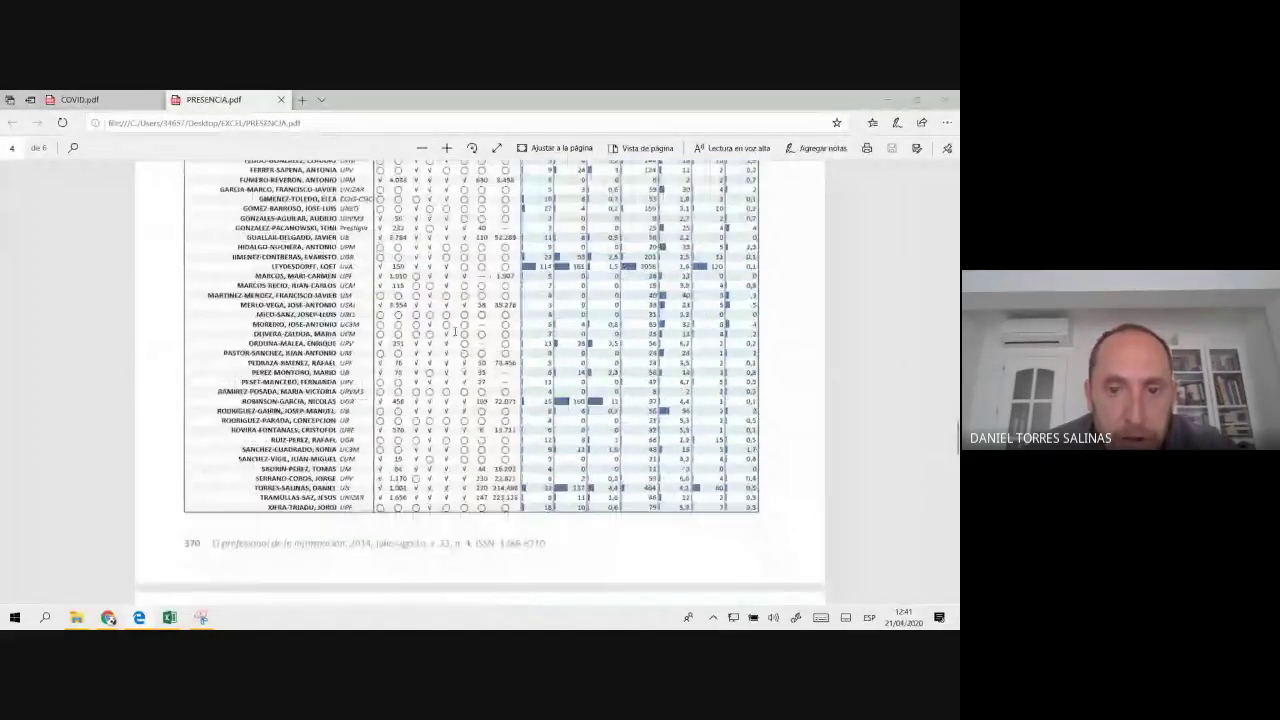
pyautogui.moveTo(378, 420); pyautogui.dragTo(500, 421)
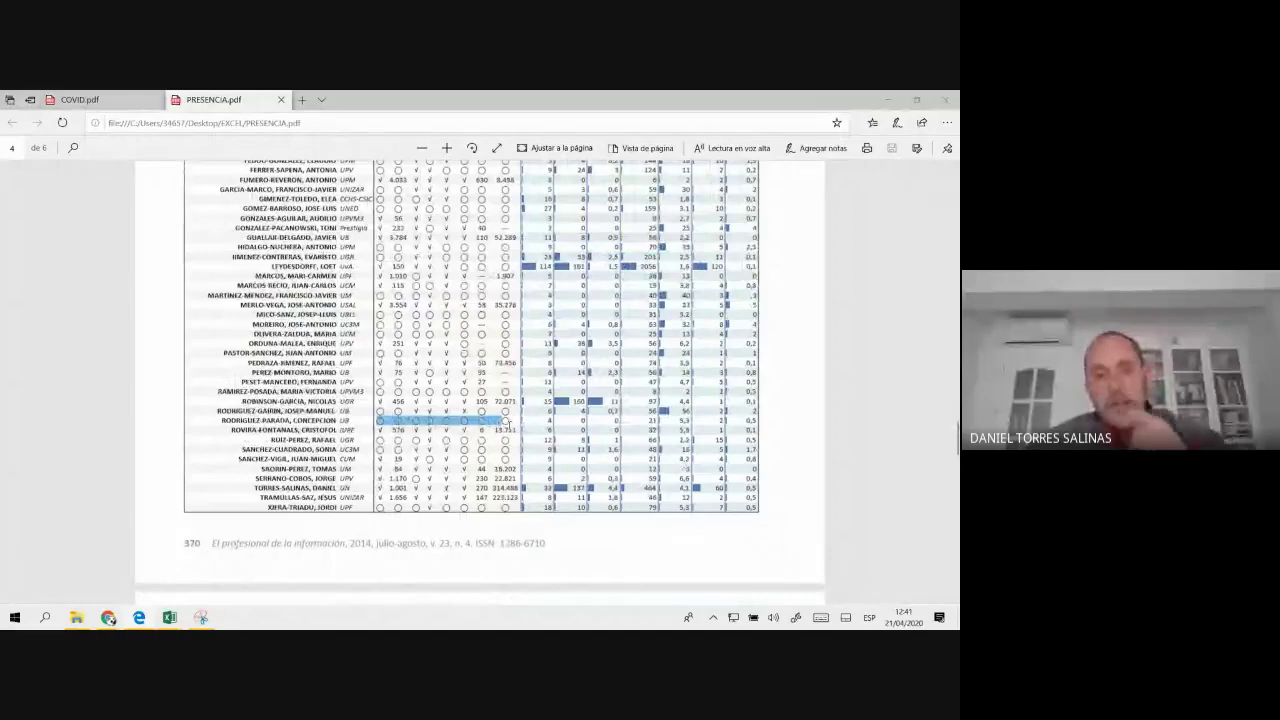
# - Scroll back through the table, then open the PRESENCIA workbook from the EXCEL folder
pyautogui.scroll(3, 507, 421)
pyautogui.scroll(1, 540, 411)
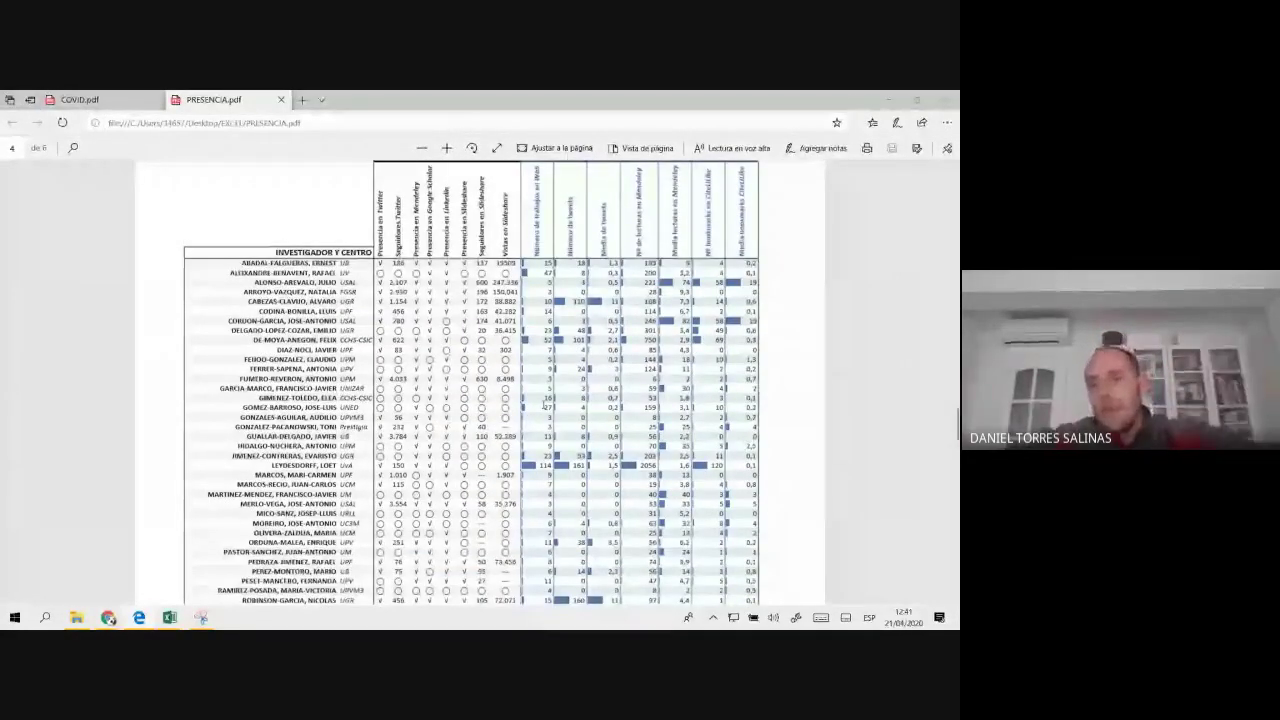
pyautogui.scroll(1, 544, 405)
pyautogui.scroll(1, 541, 405)
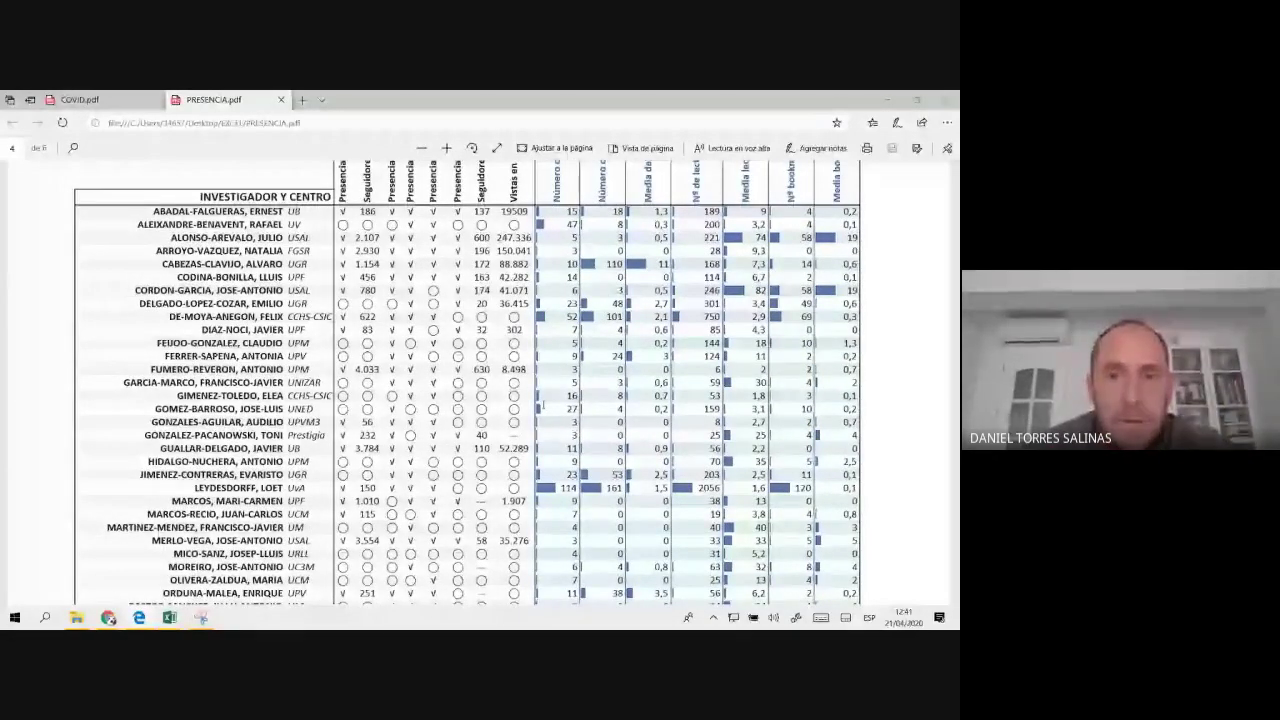
pyautogui.scroll(-1, 543, 405)
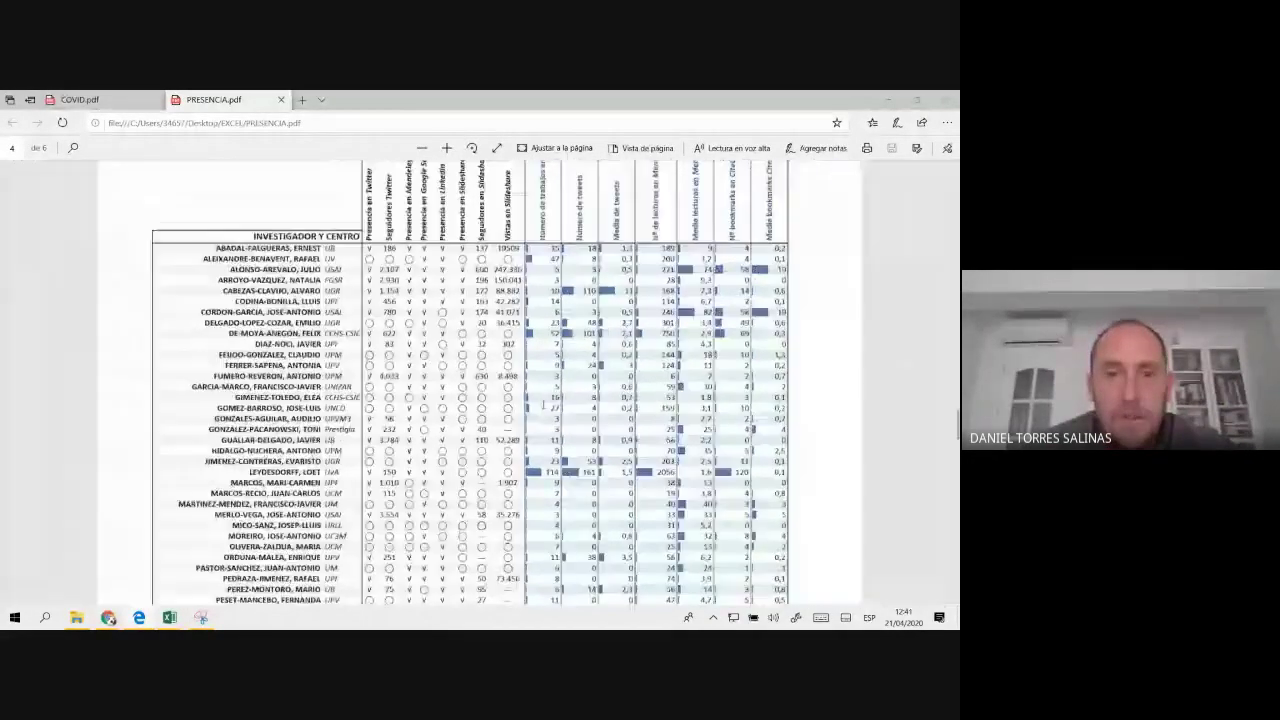
pyautogui.scroll(-3, 543, 405)
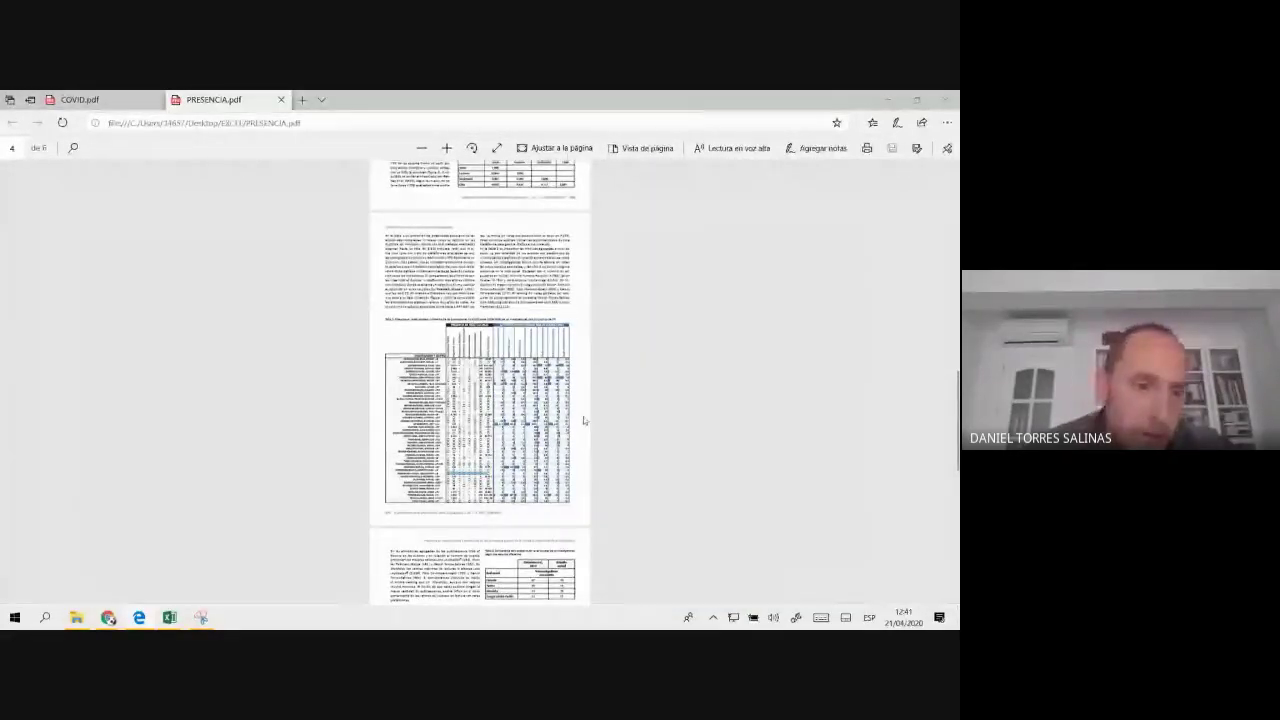
pyautogui.scroll(-2, 586, 418)
pyautogui.scroll(-1, 586, 418)
pyautogui.click(76, 617)
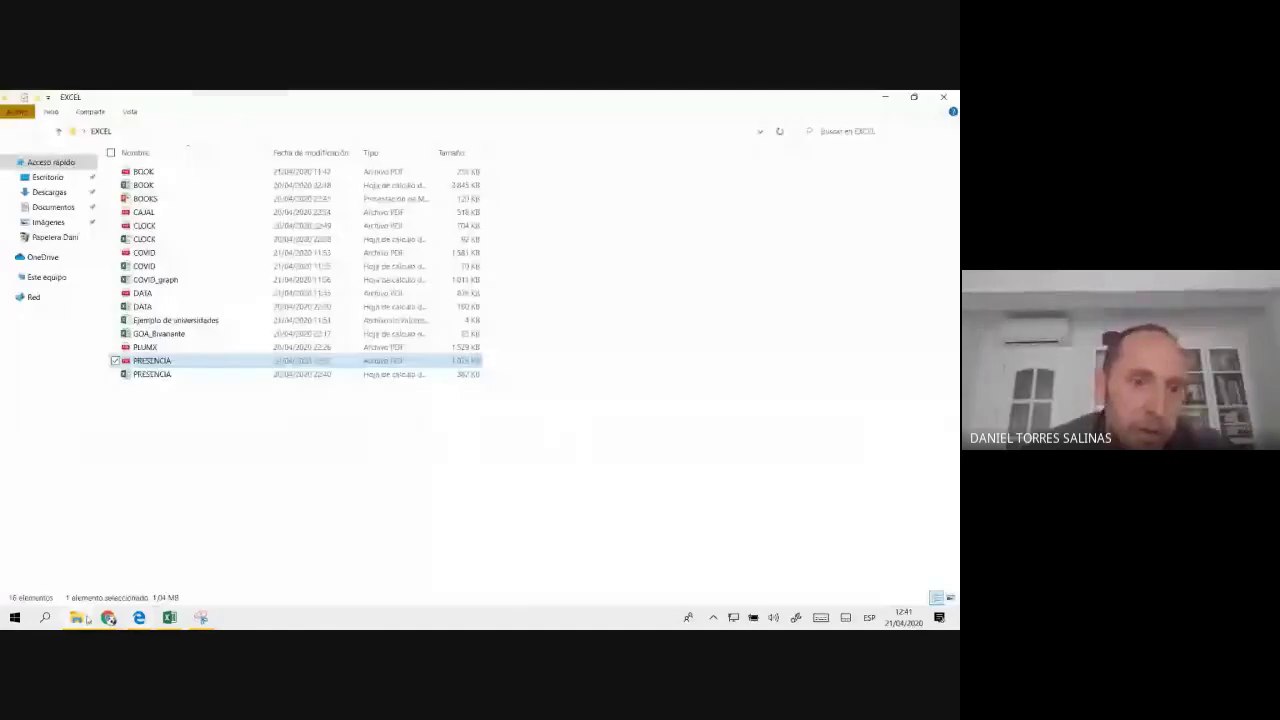
pyautogui.doubleClick(184, 373)
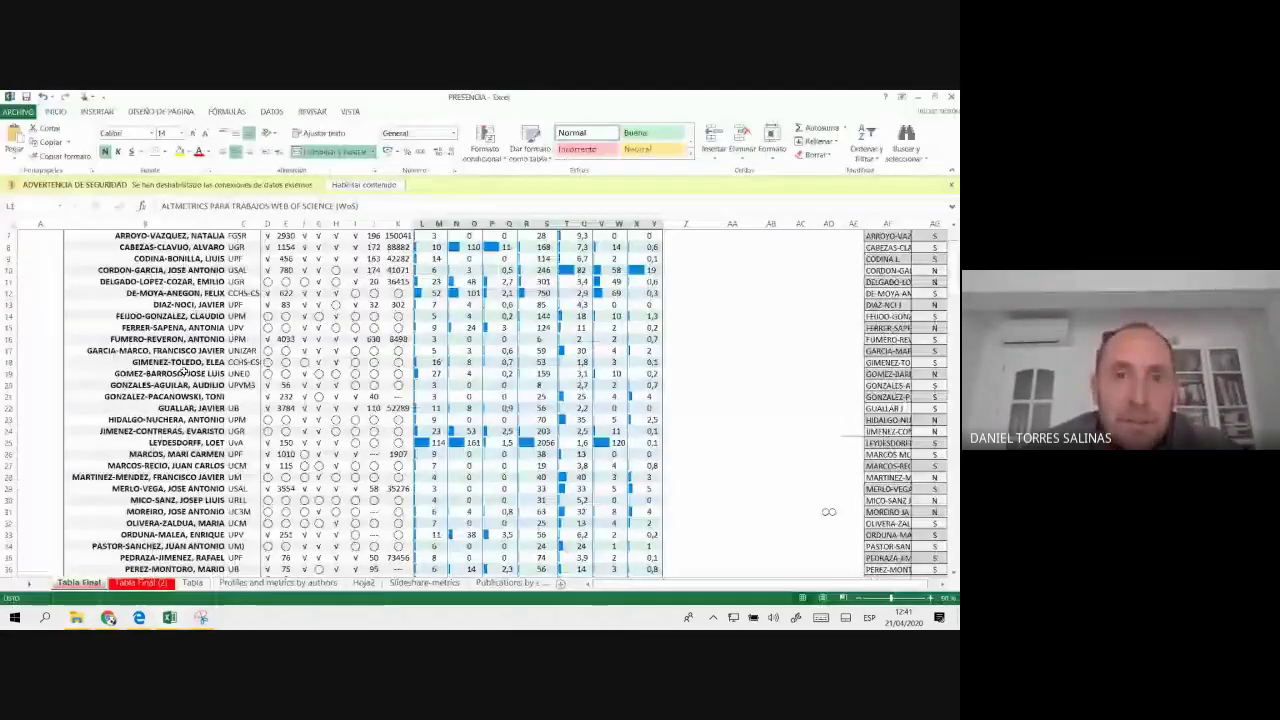
# - Enable content and check the Twitter, Slideshare and institution-code cells on Tabla Final
pyautogui.click(951, 185)
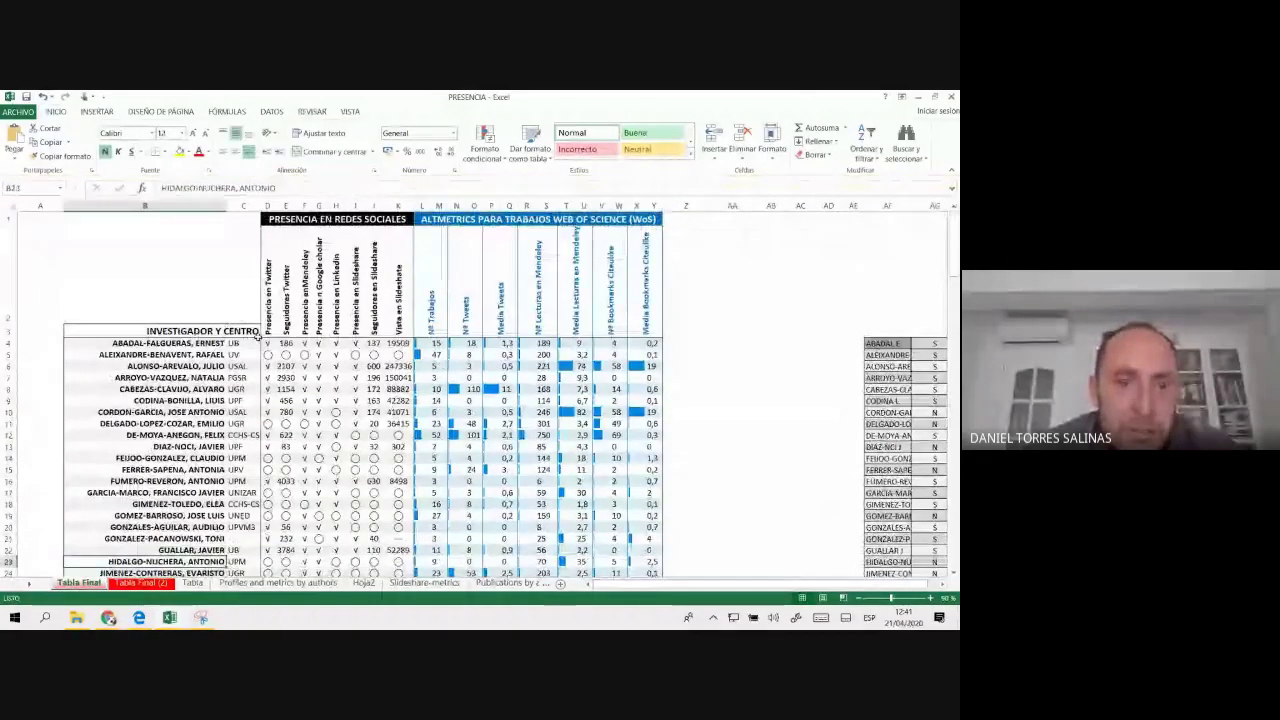
pyautogui.click(283, 344)
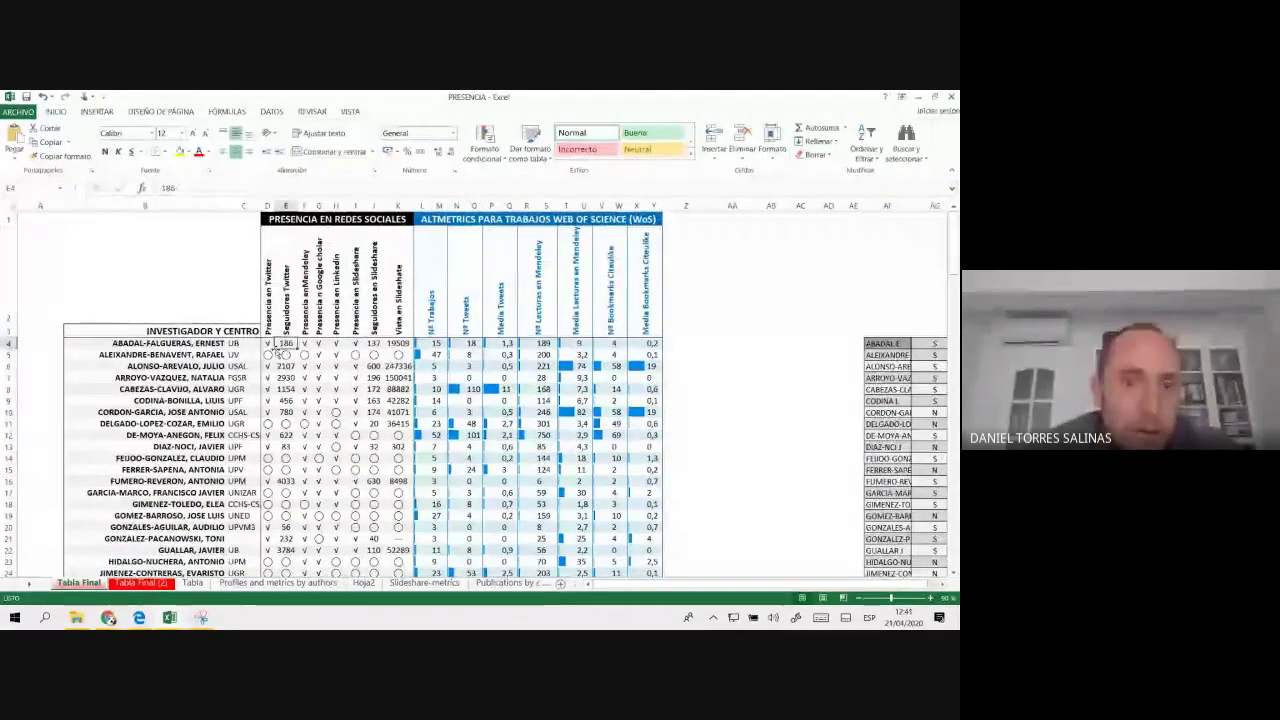
pyautogui.click(271, 347)
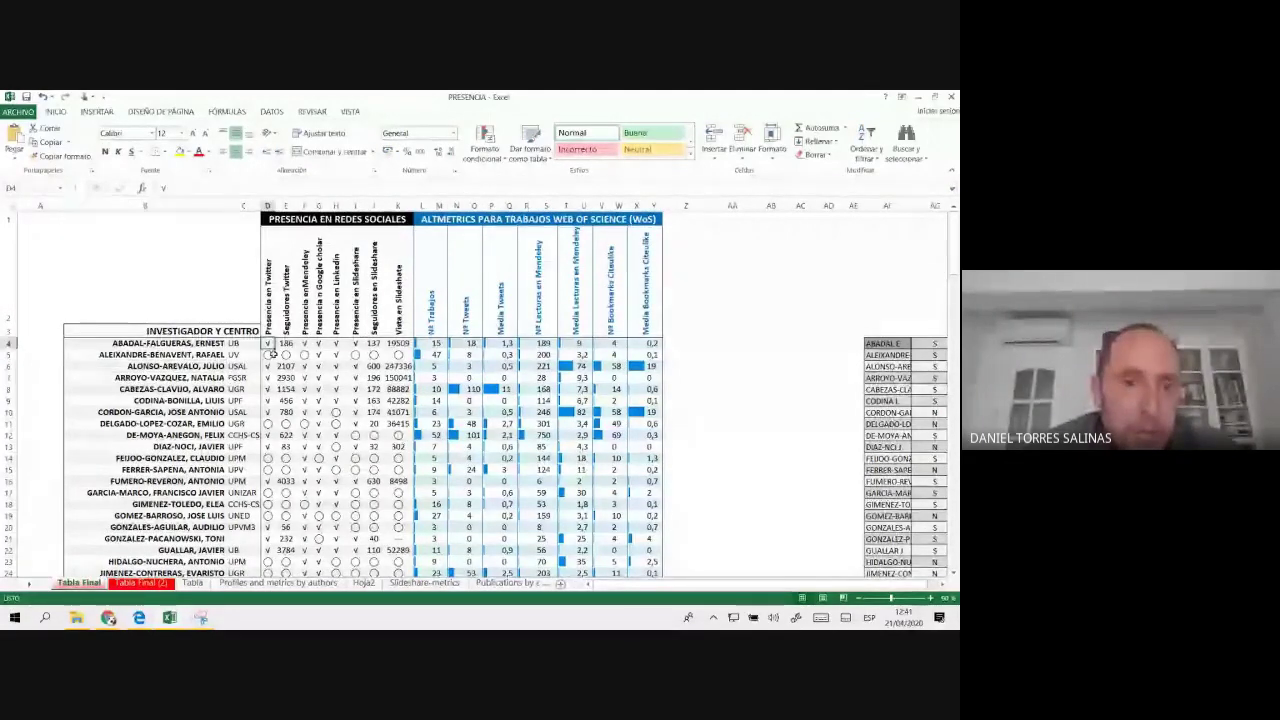
pyautogui.click(373, 378)
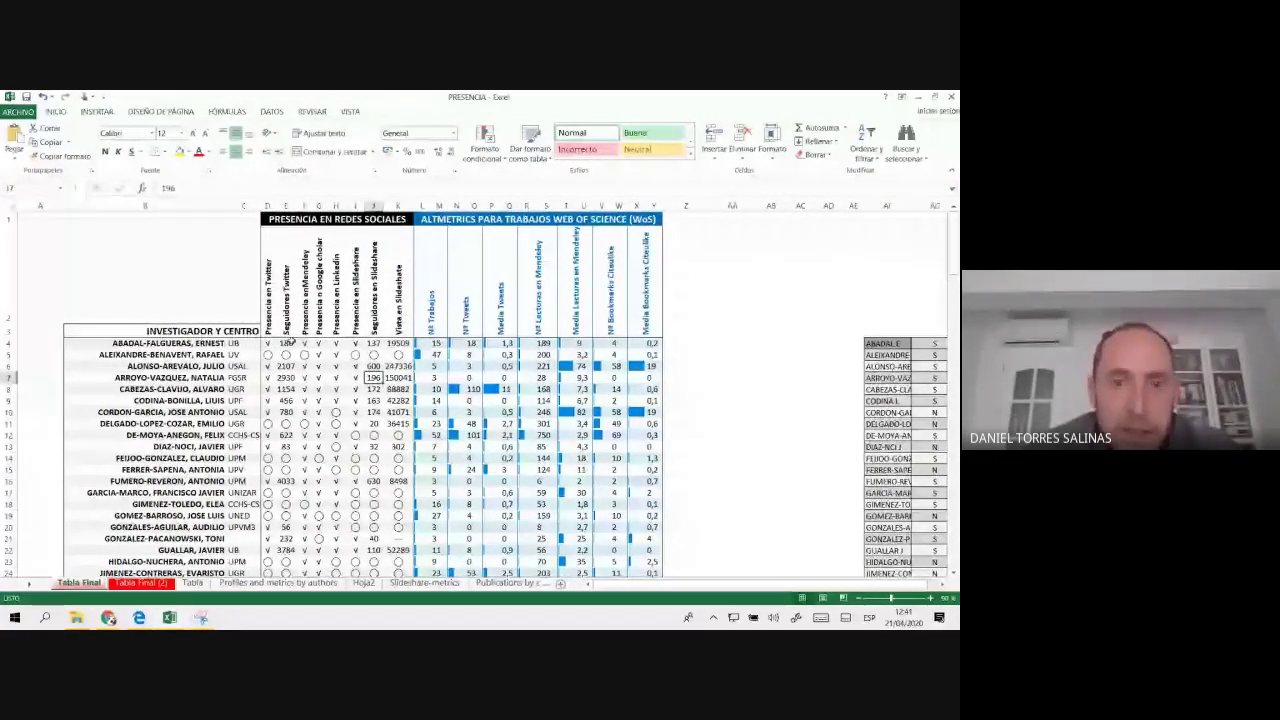
pyautogui.click(259, 355)
# - Apply blue data bars to the Nº Trabajos values starting at M4
pyautogui.click(436, 343)
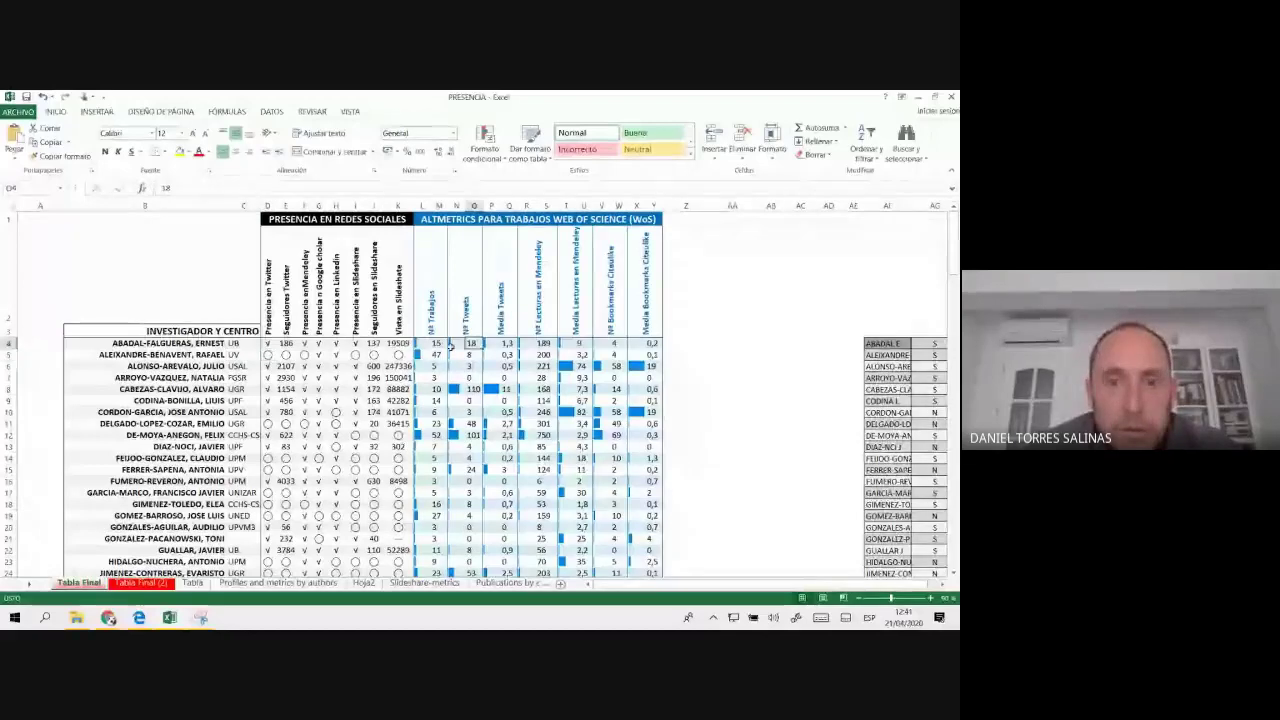
pyautogui.click(484, 143)
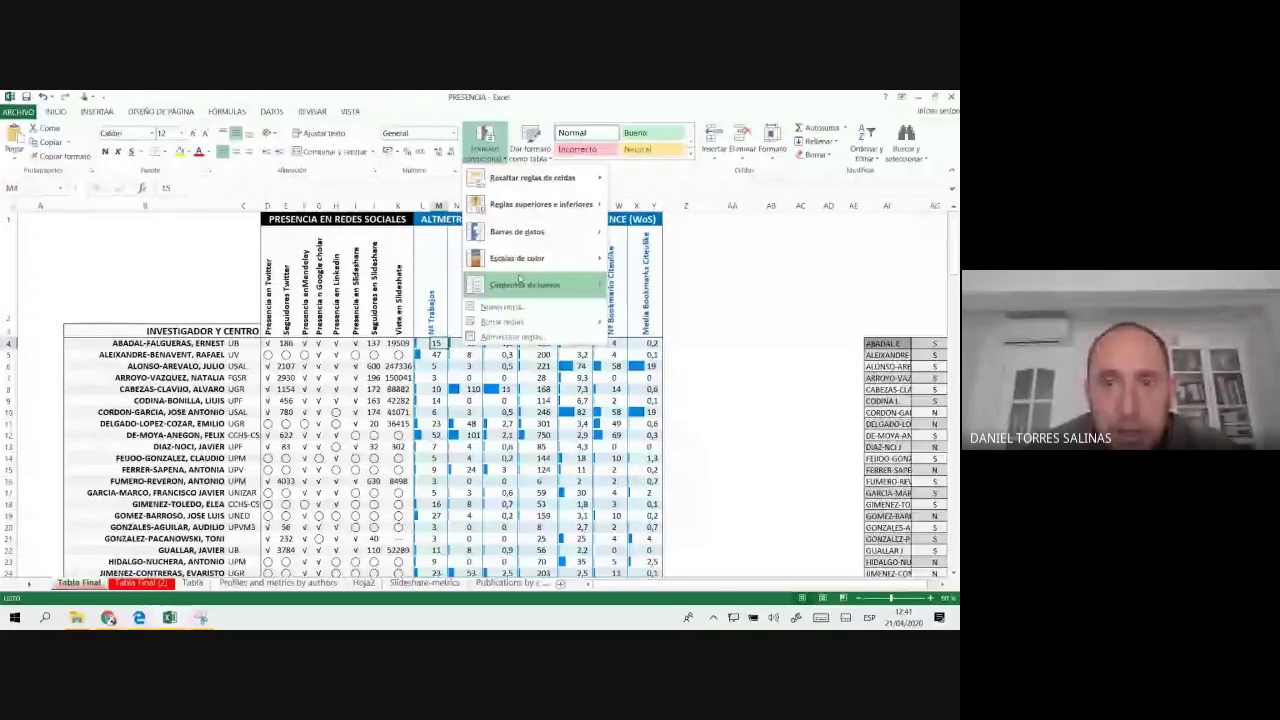
pyautogui.moveTo(540, 243)
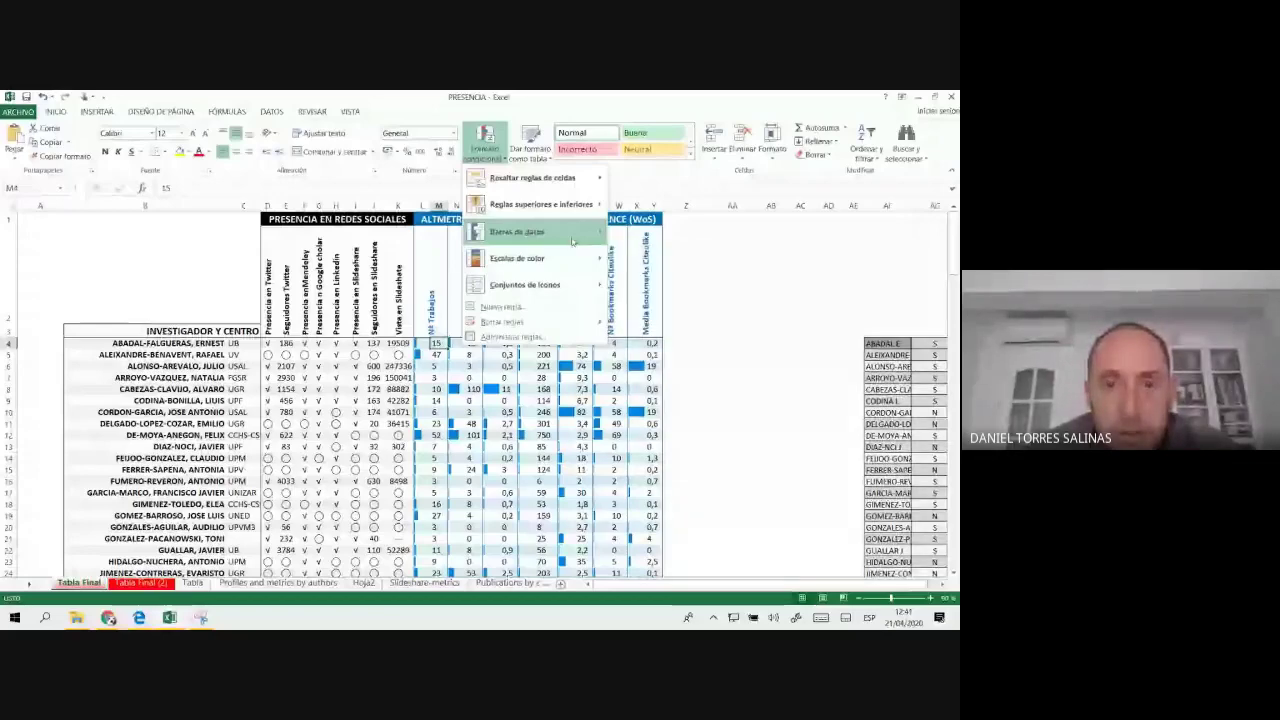
pyautogui.click(619, 264)
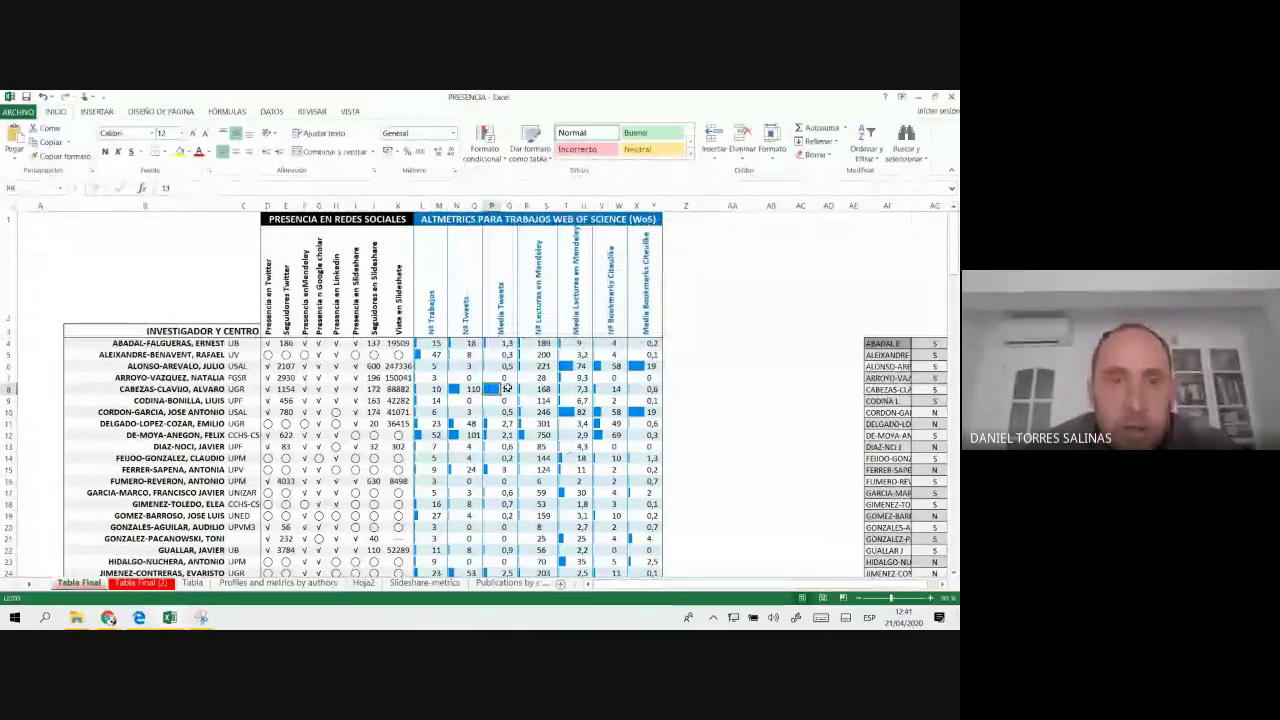
pyautogui.click(495, 388)
pyautogui.scroll(-2, 508, 388)
pyautogui.scroll(2, 78, 302)
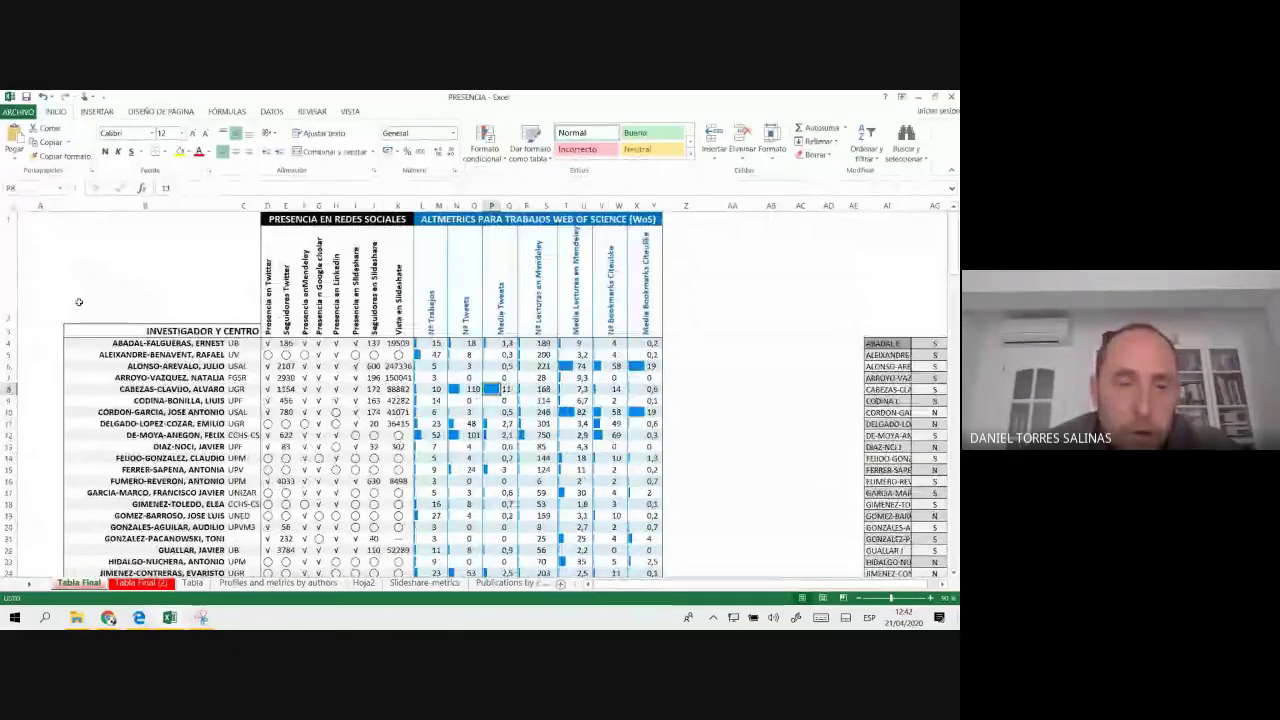
# - Review the PRESENCIA altmetrics columns, including T10, D6:F6 and the Media Tweets header
pyautogui.click(576, 412)
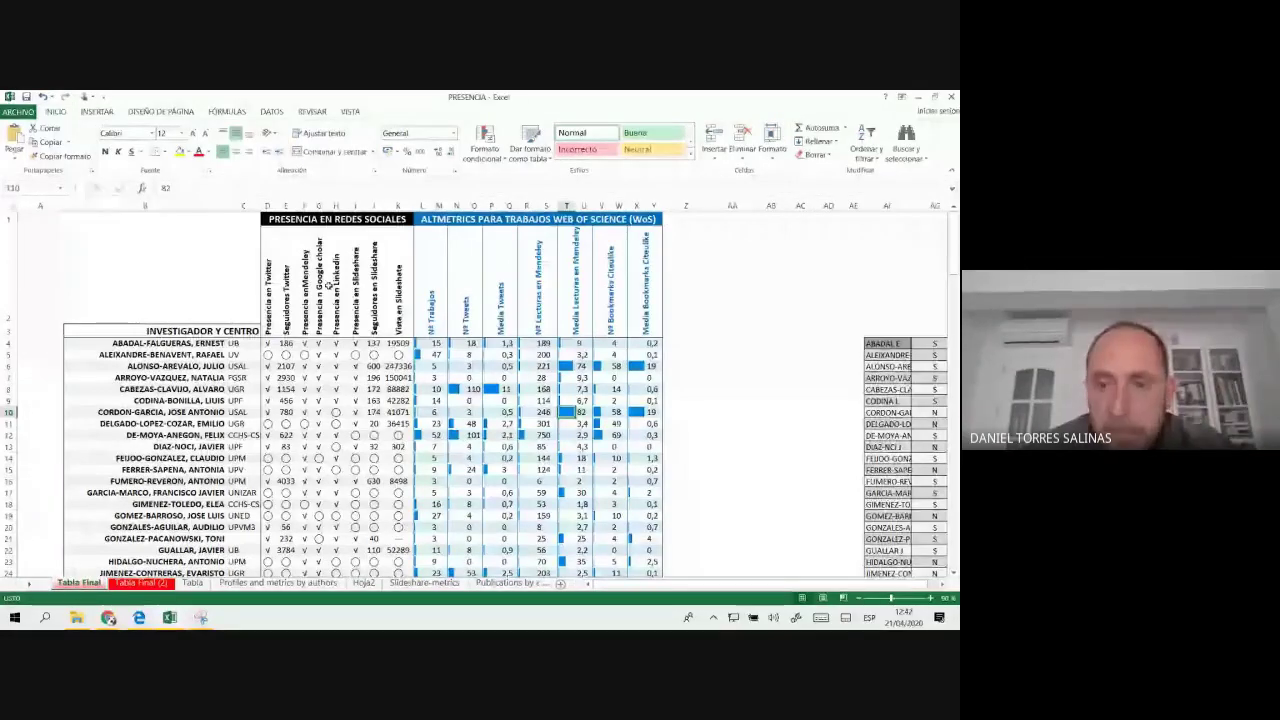
pyautogui.scroll(-7, 328, 285)
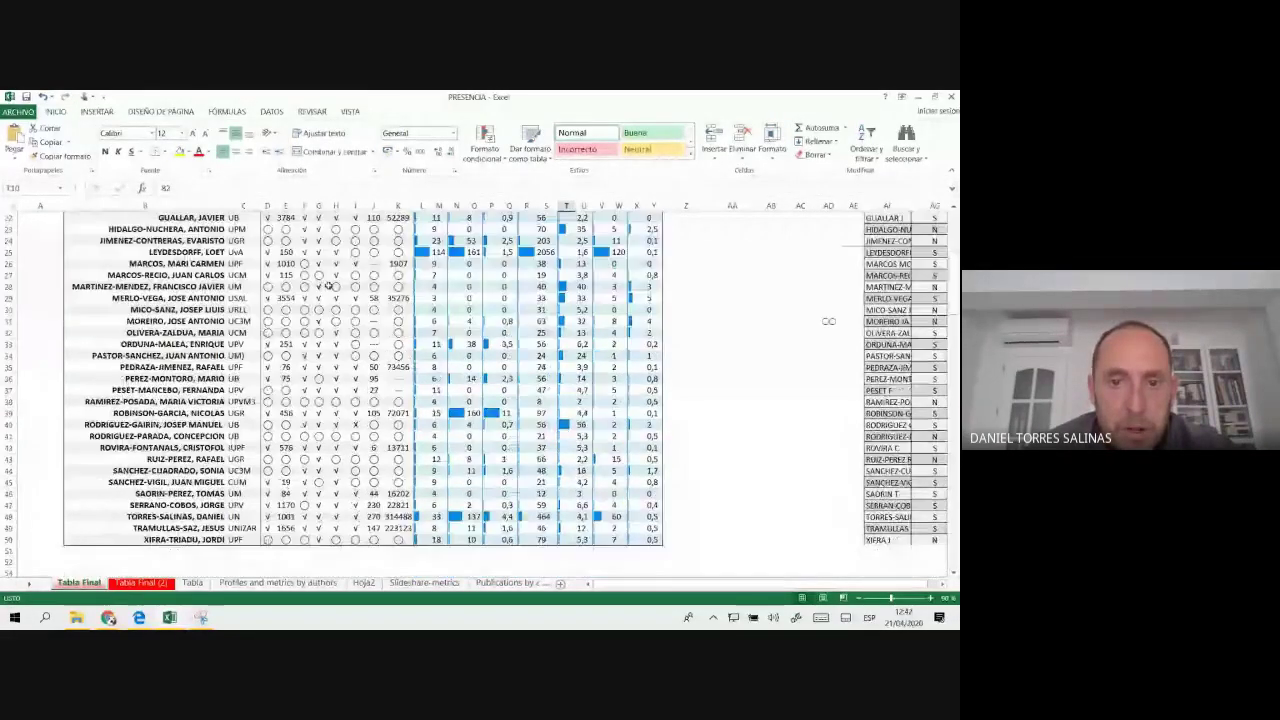
pyautogui.scroll(7, 328, 285)
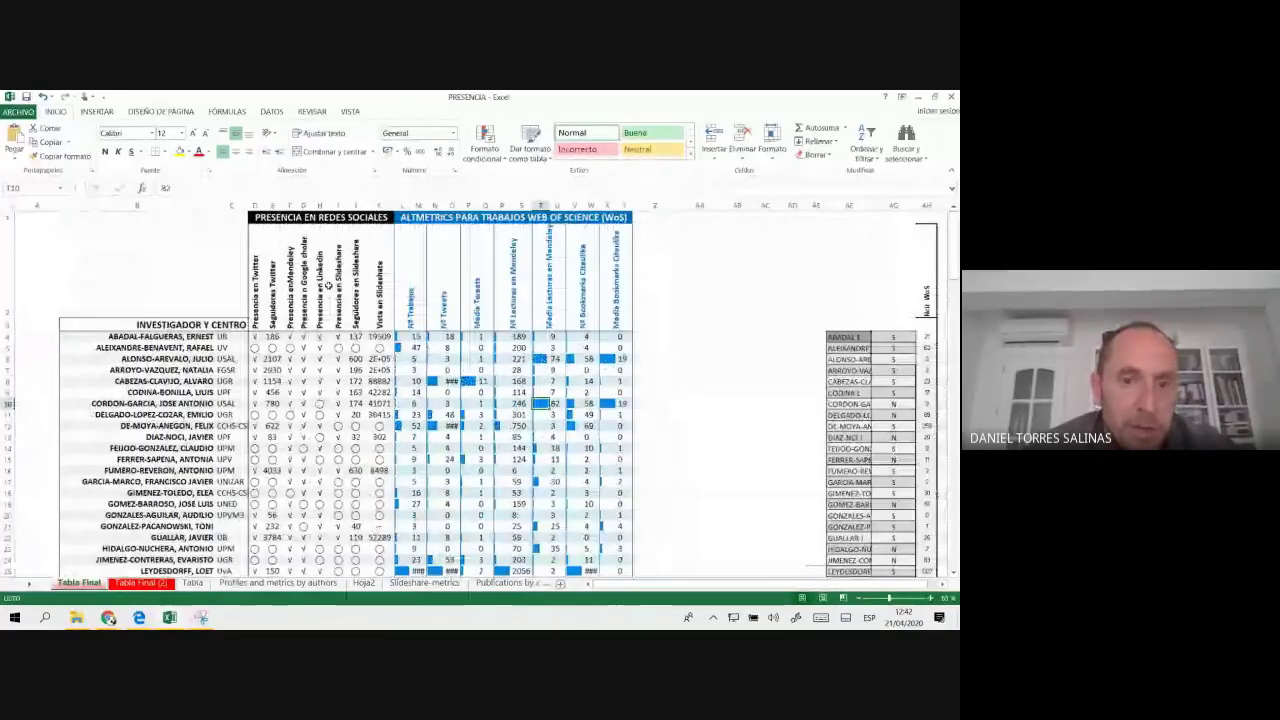
pyautogui.scroll(-8, 328, 285)
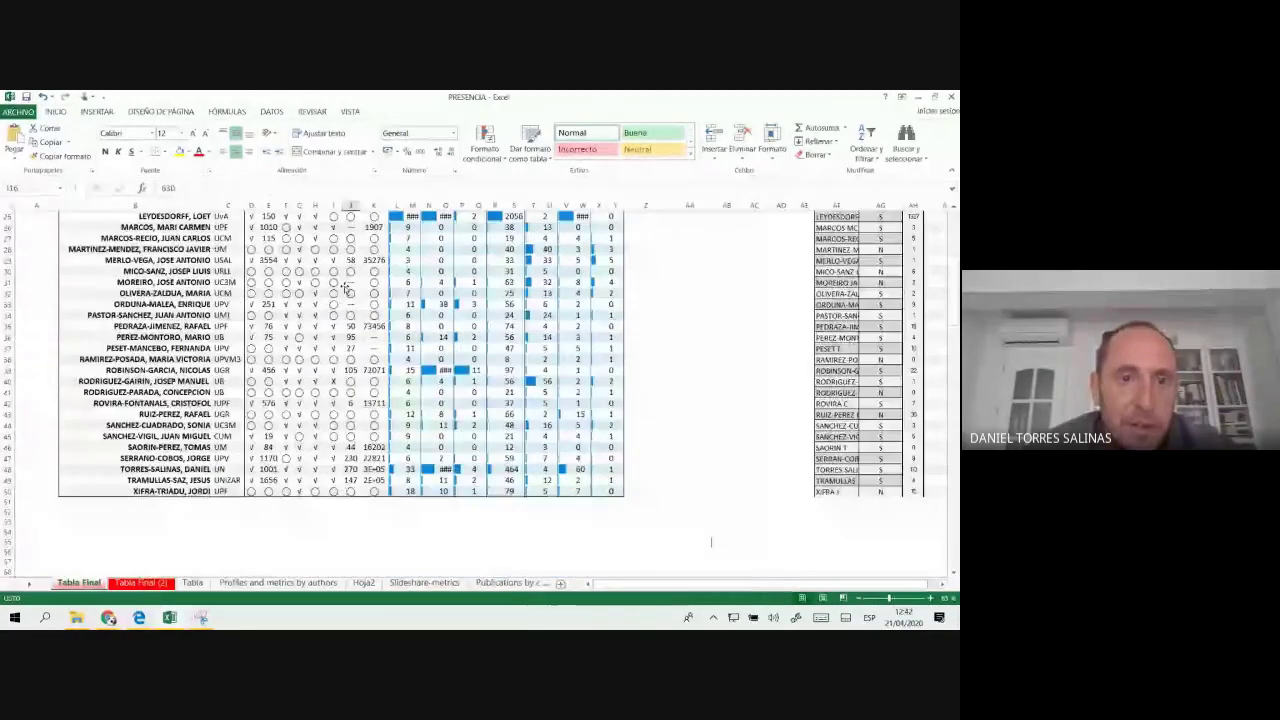
pyautogui.scroll(-1, 346, 288)
pyautogui.scroll(3, 346, 288)
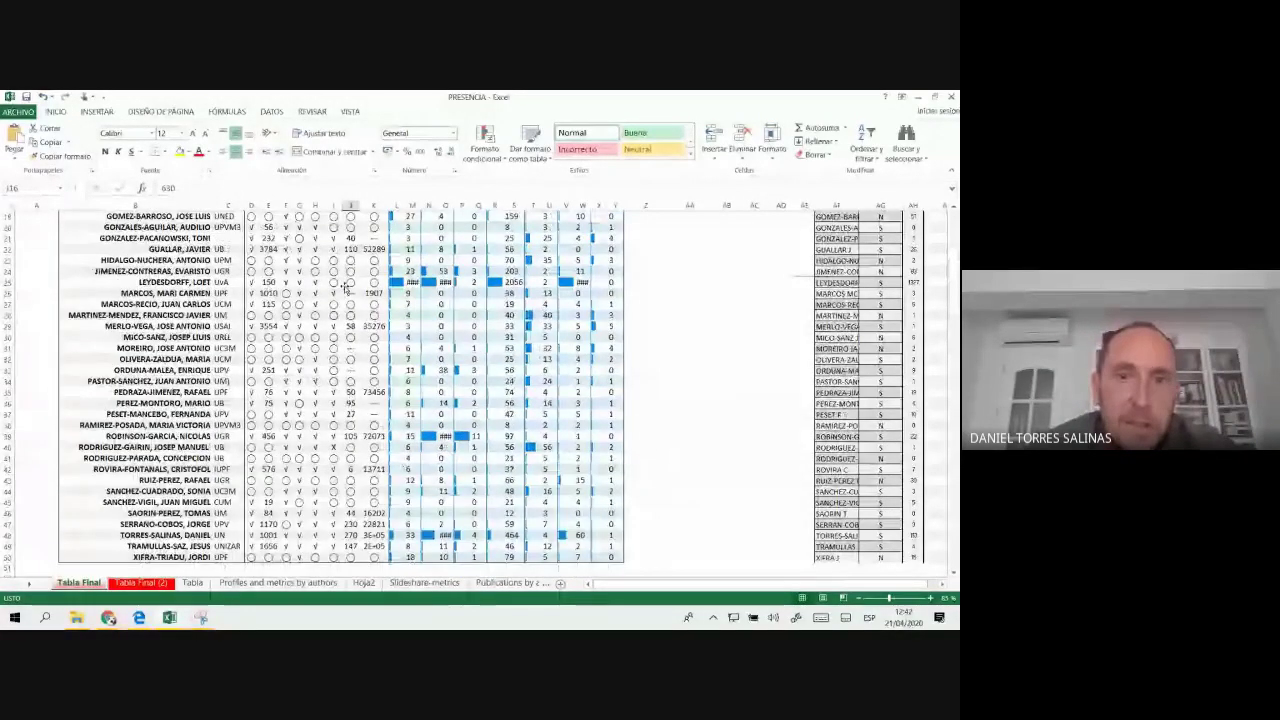
pyautogui.scroll(6, 346, 288)
pyautogui.moveTo(256, 356); pyautogui.dragTo(284, 354)
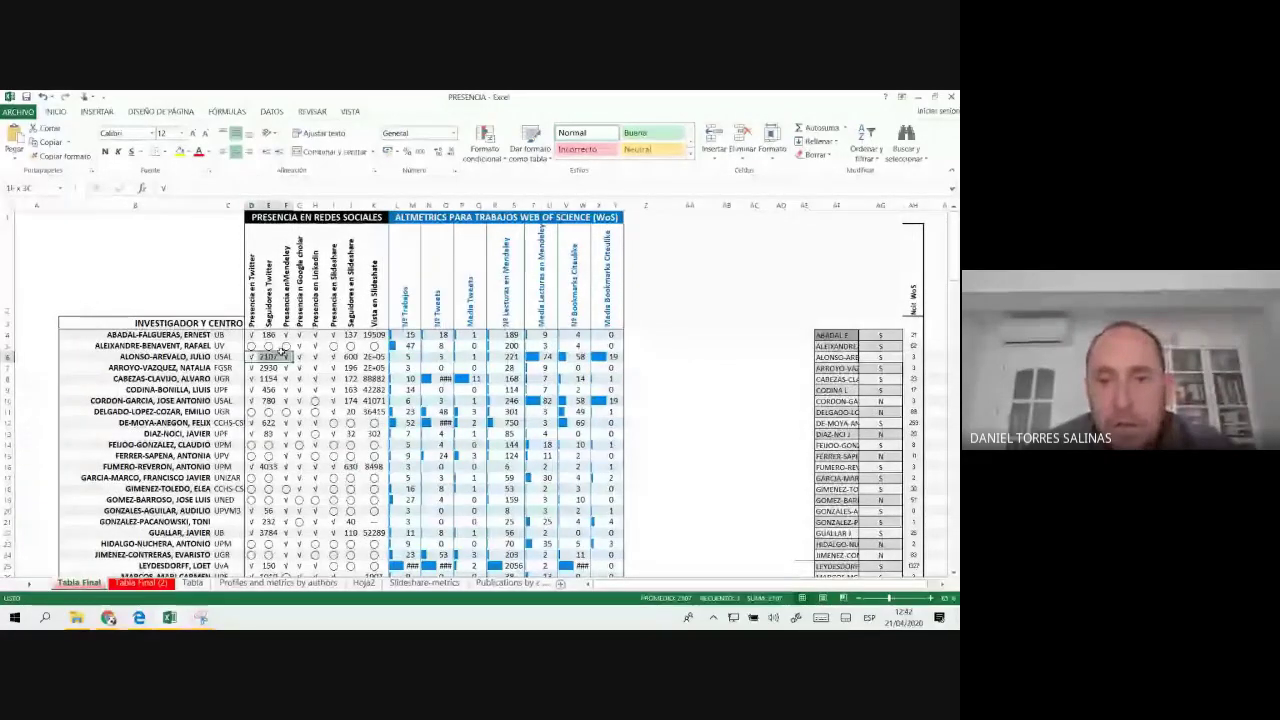
pyautogui.click(470, 290)
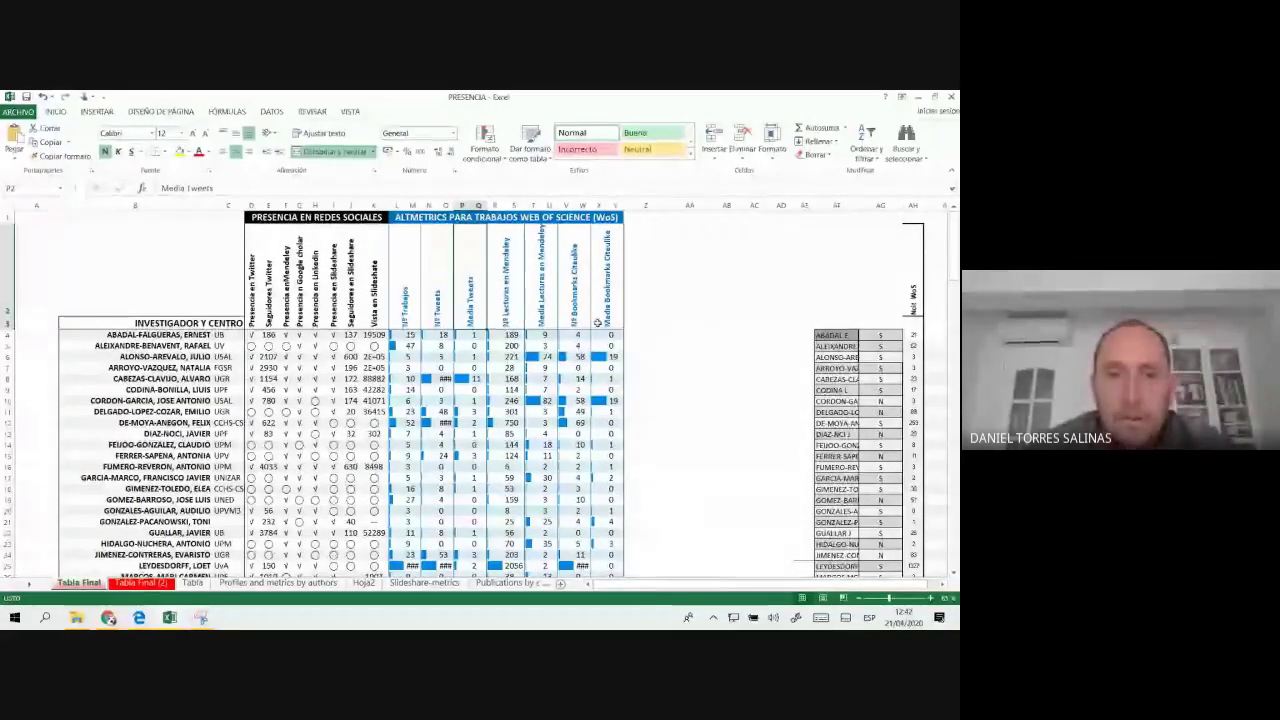
pyautogui.scroll(-2, 597, 322)
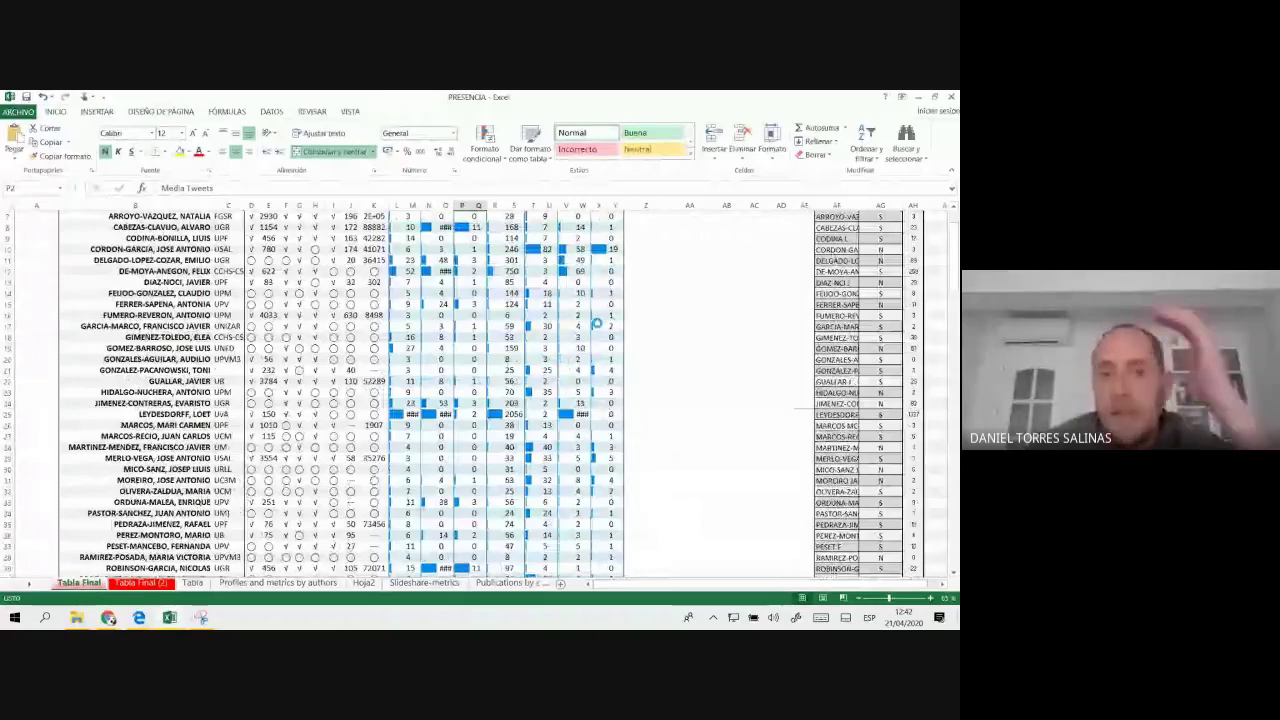
pyautogui.scroll(3, 597, 322)
pyautogui.scroll(4, 725, 384)
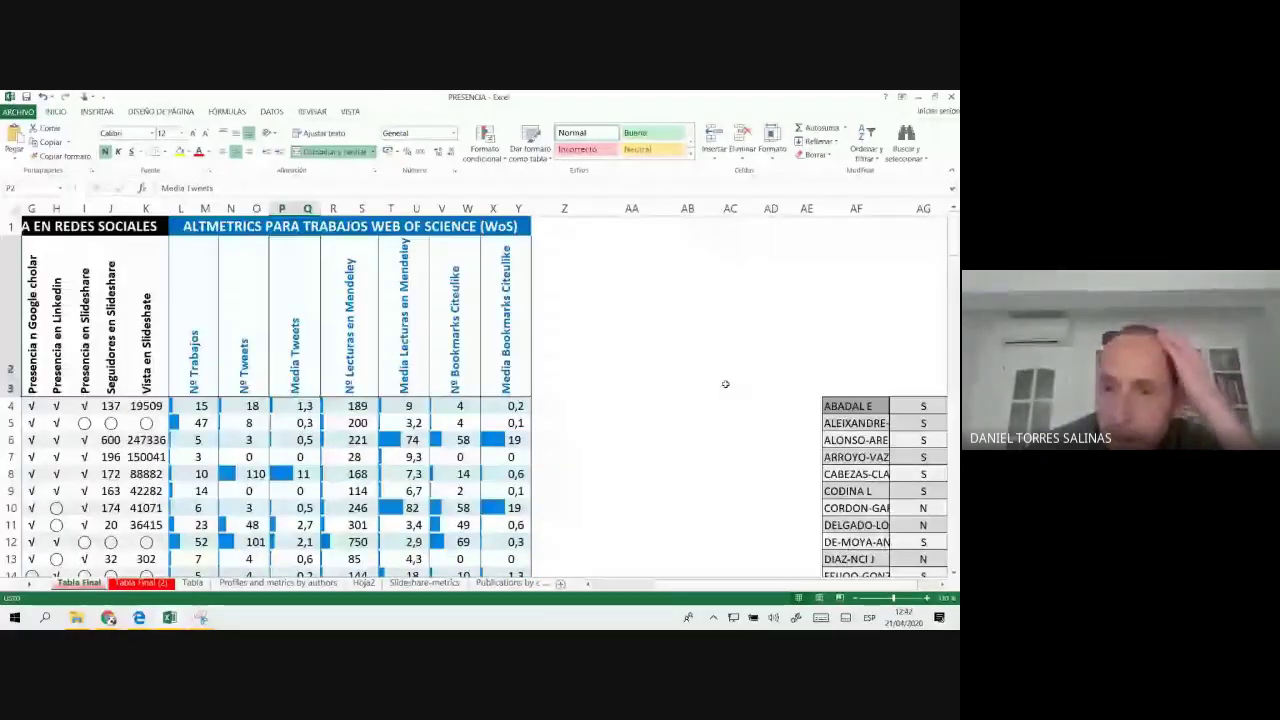
pyautogui.moveTo(785, 585); pyautogui.dragTo(748, 585)
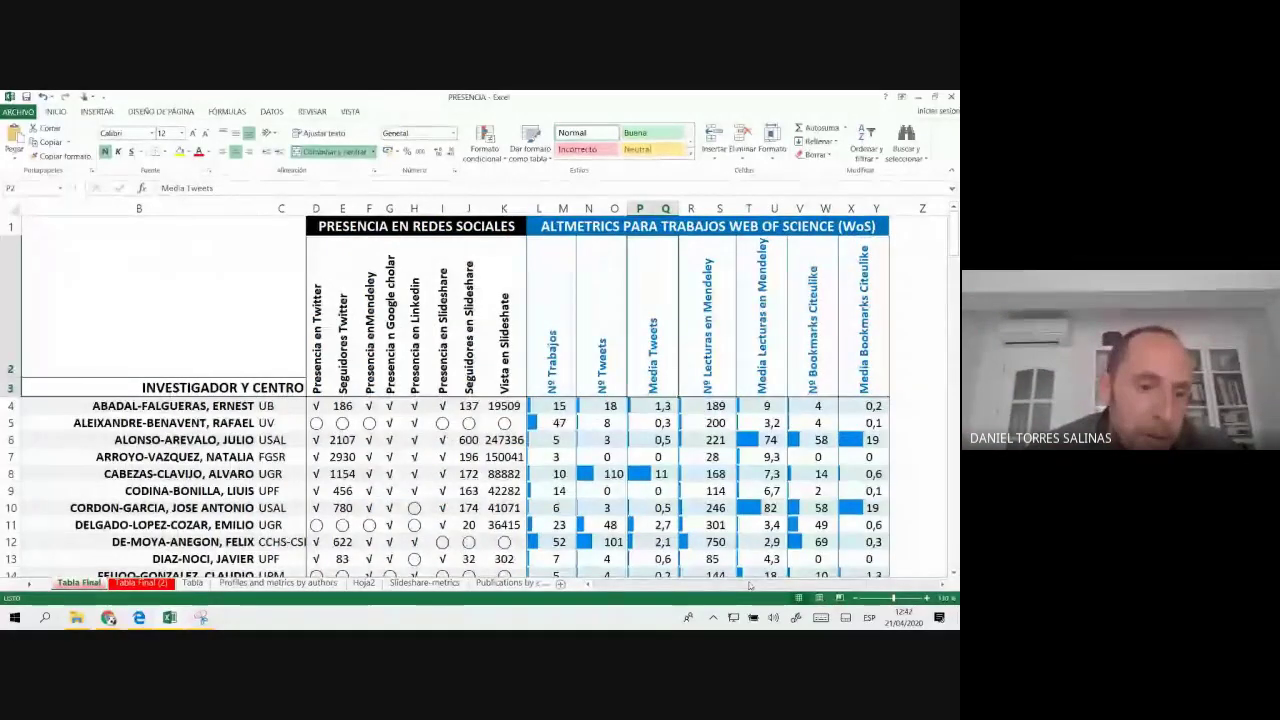
# - Open the BOOK PDF from the EXCEL folder
pyautogui.click(105, 617)
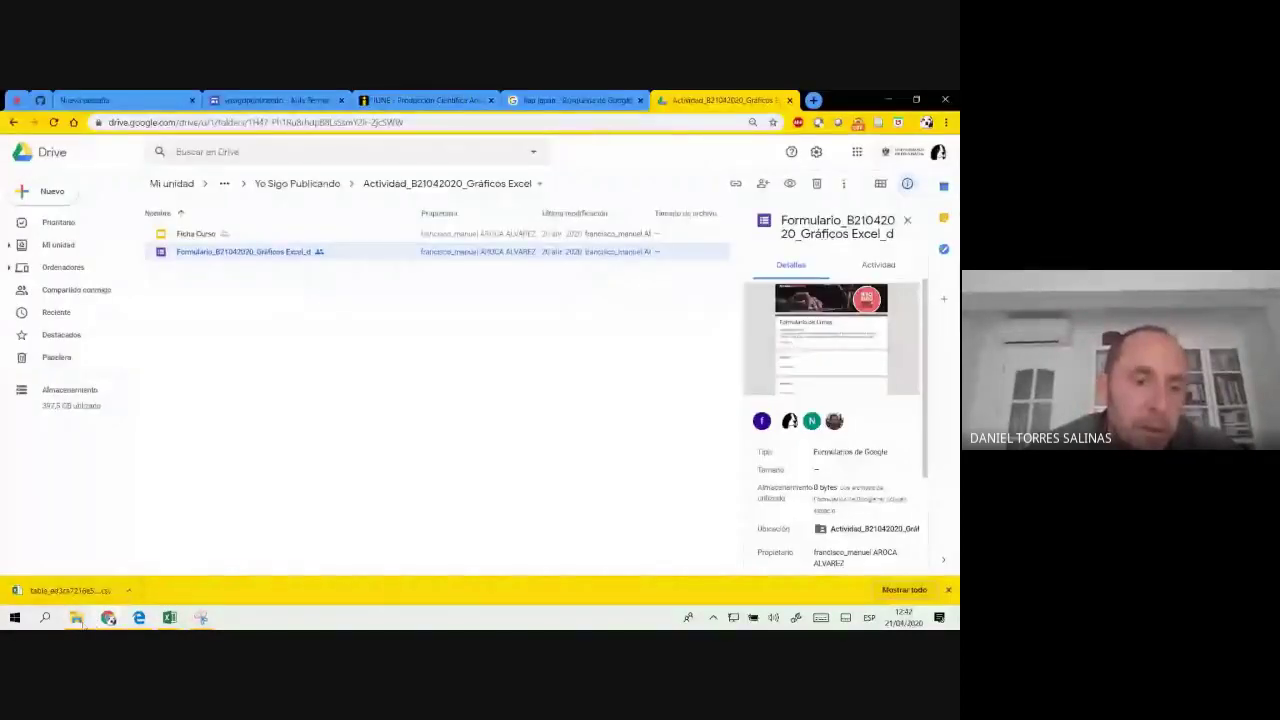
pyautogui.click(78, 619)
pyautogui.click(268, 437)
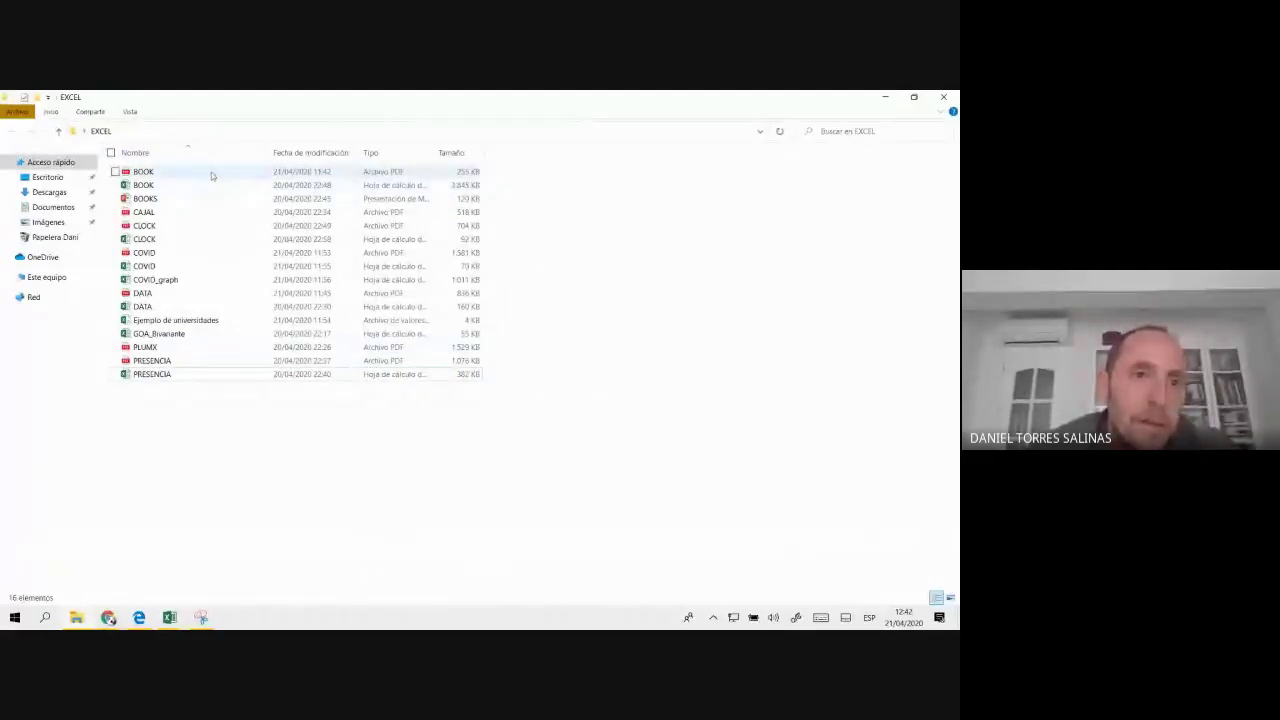
pyautogui.doubleClick(211, 174)
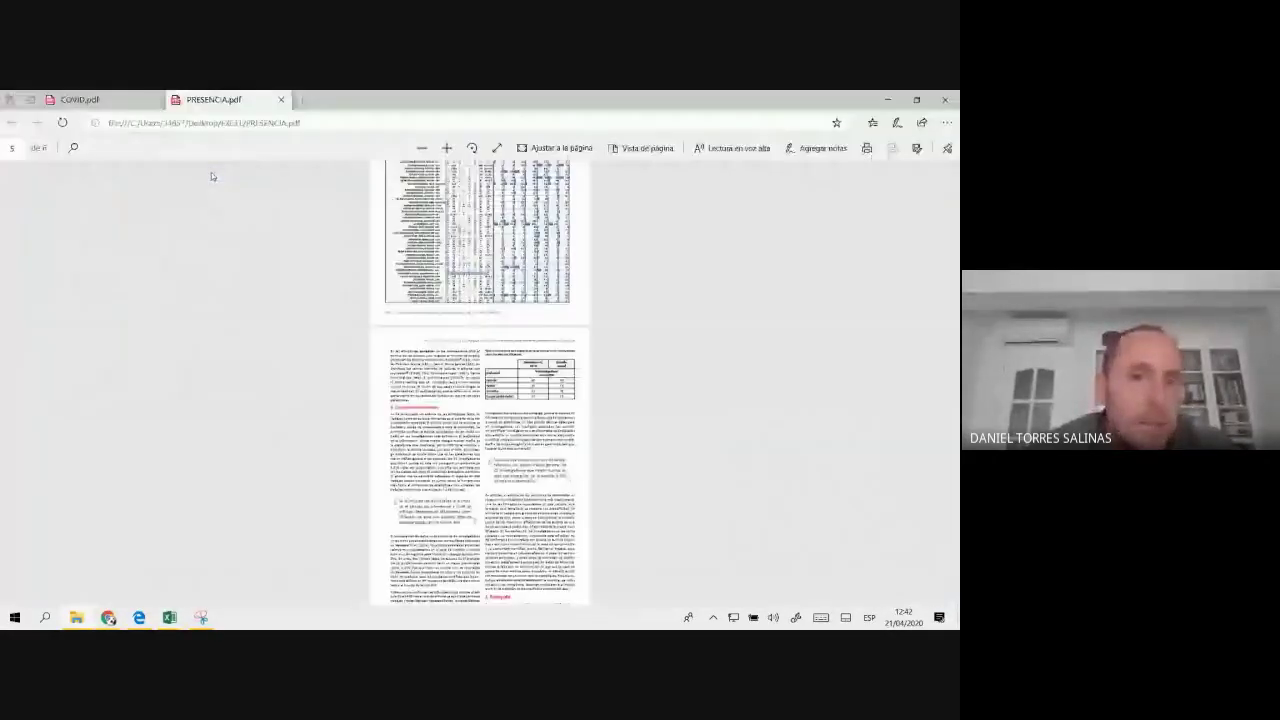
# - Scroll BOOK.pdf past Figures 1–2 to Figure 3's publisher Lorenz curves on page 9
pyautogui.scroll(-5, 340, 260)
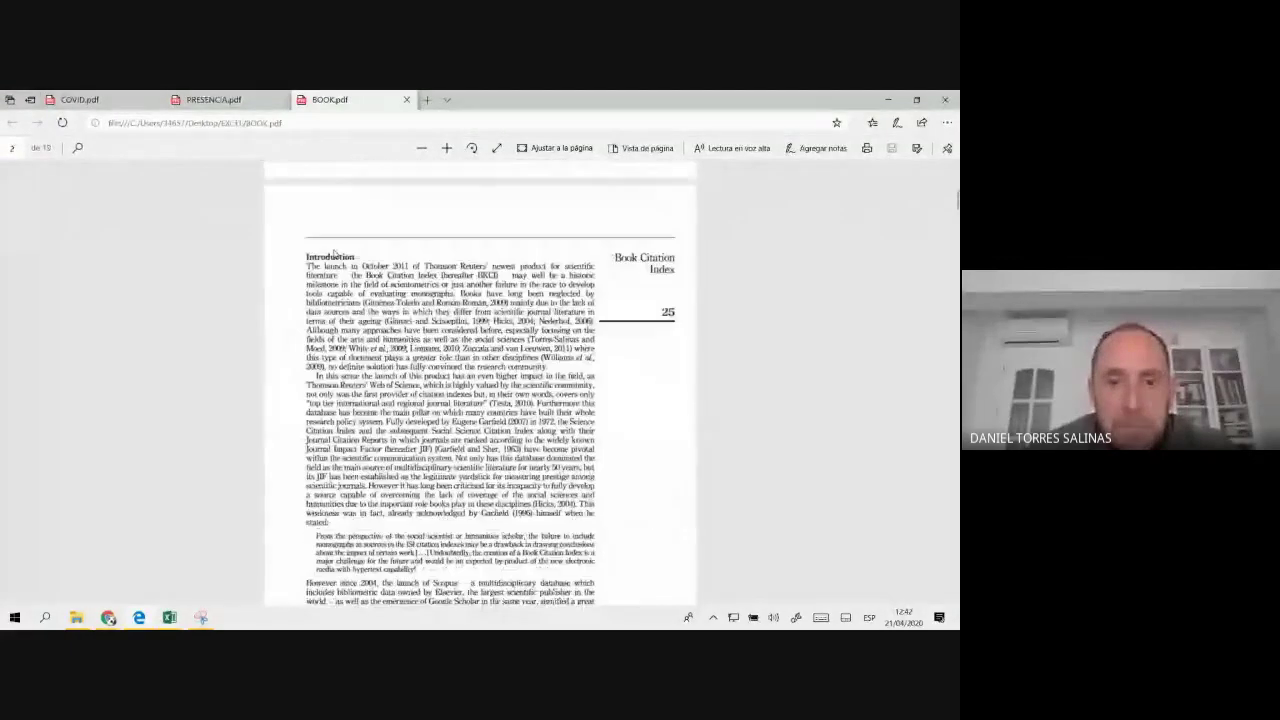
pyautogui.scroll(-5, 334, 252)
pyautogui.scroll(-5, 335, 252)
pyautogui.scroll(-5, 336, 252)
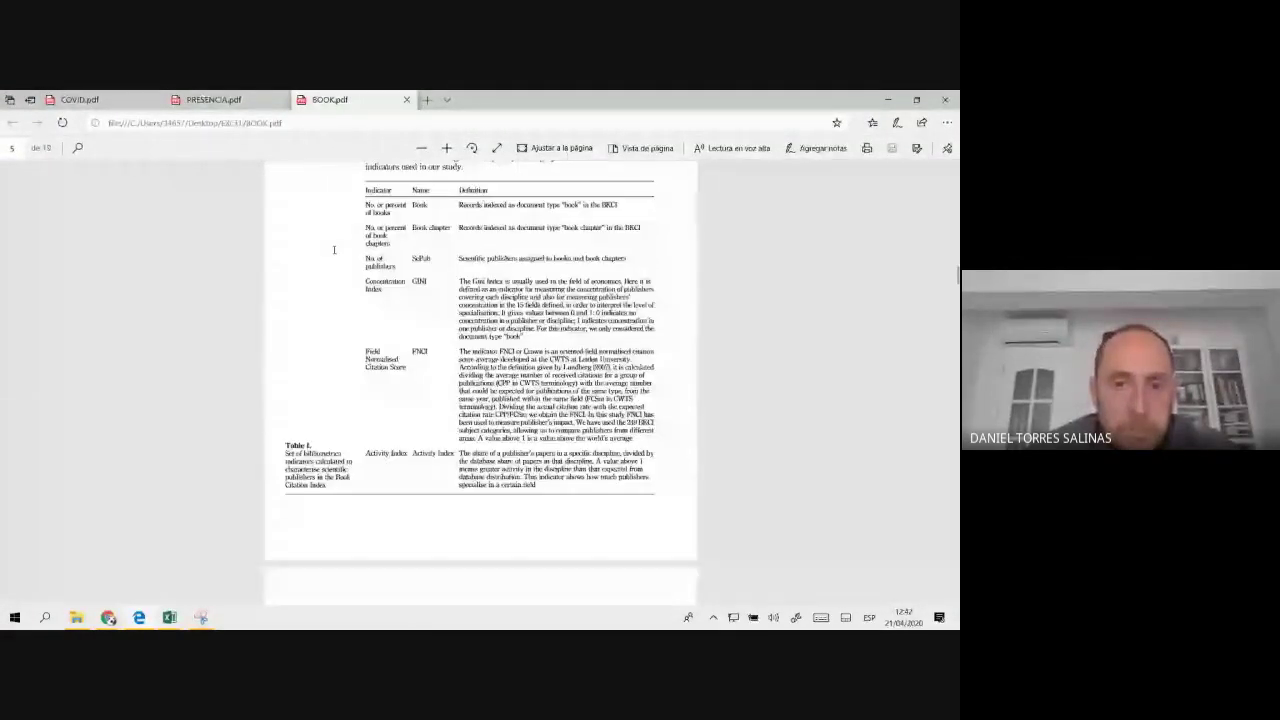
pyautogui.scroll(-5, 338, 252)
pyautogui.scroll(-2, 338, 252)
pyautogui.scroll(-5, 338, 252)
pyautogui.scroll(-5, 338, 252)
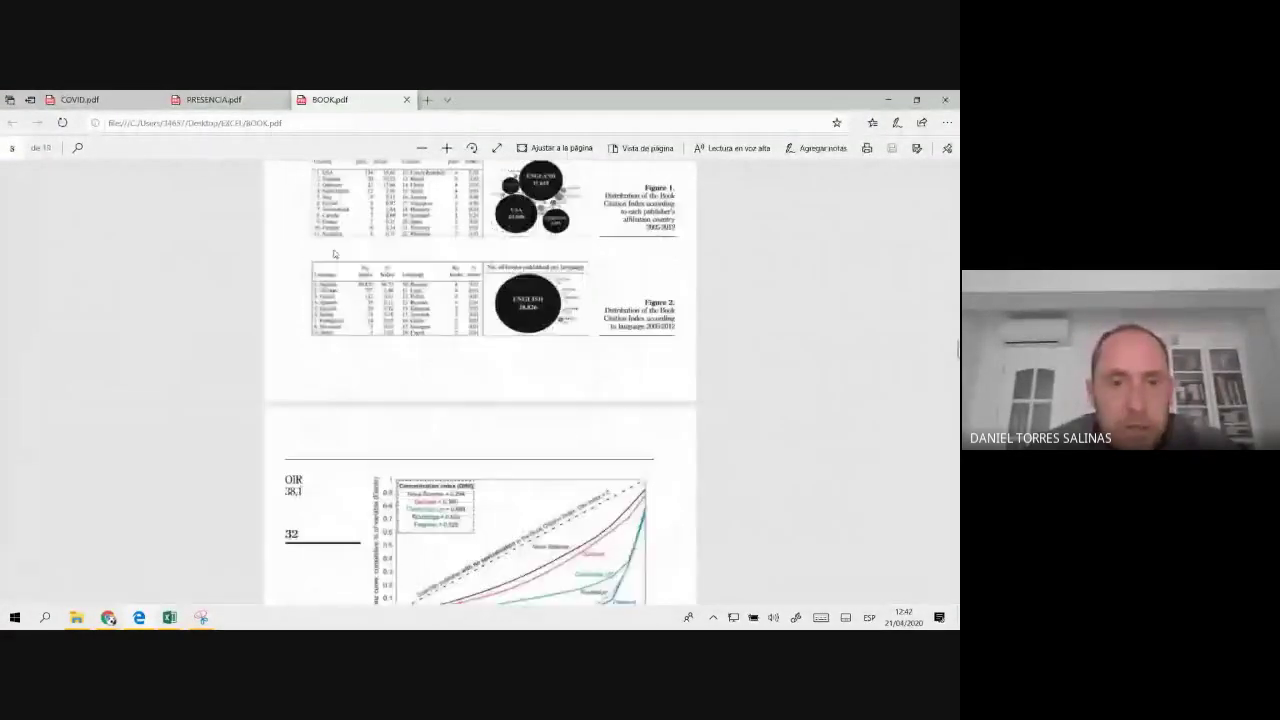
pyautogui.scroll(-5, 338, 252)
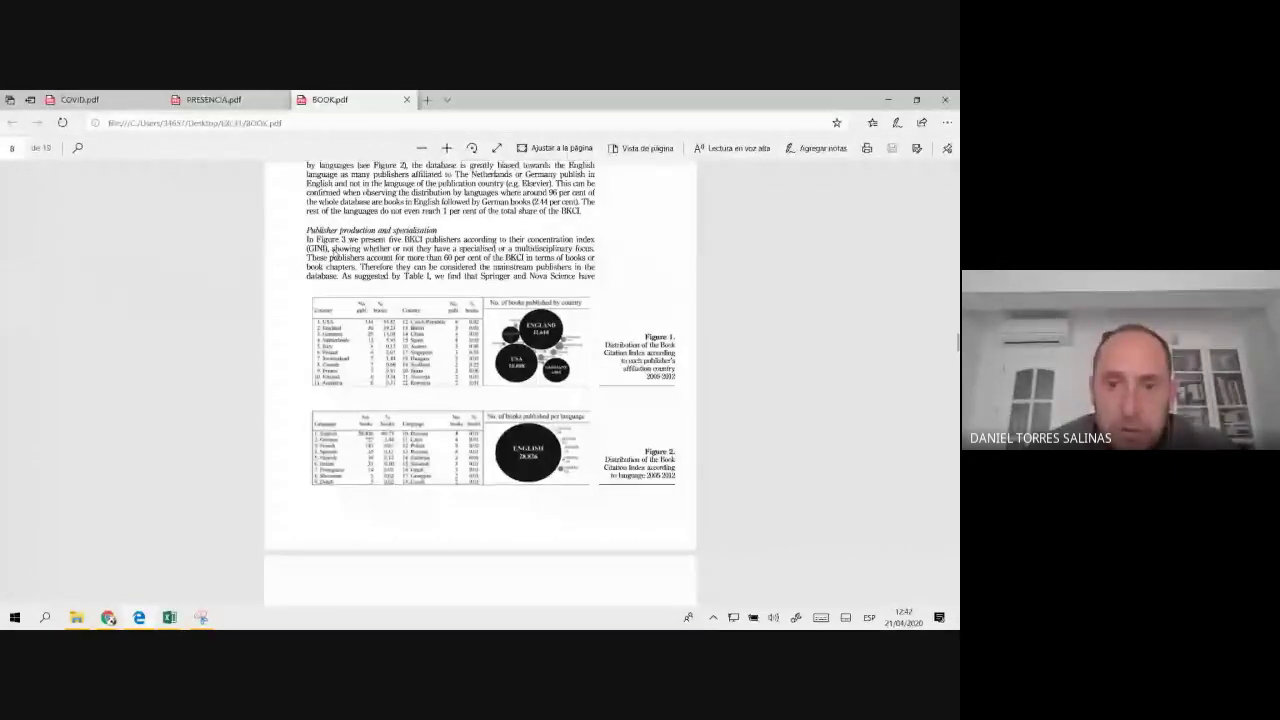
pyautogui.scroll(1, 335, 257)
pyautogui.scroll(1, 335, 257)
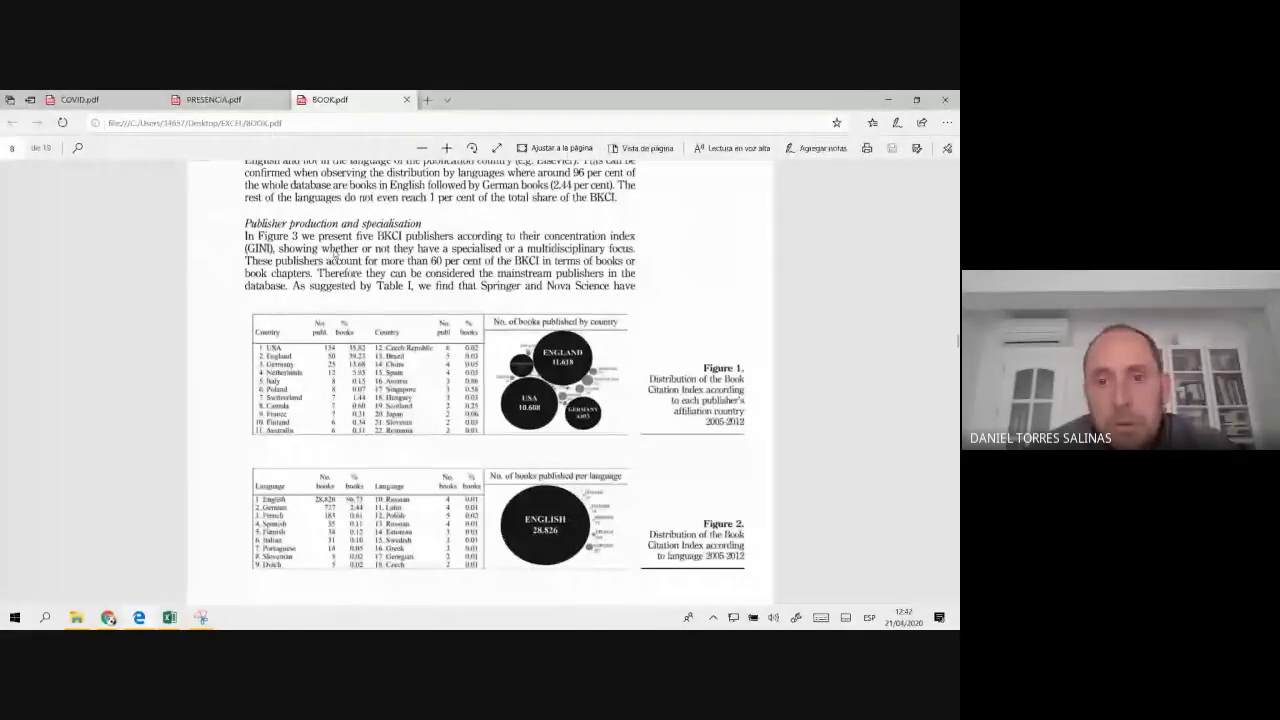
pyautogui.scroll(1, 333, 257)
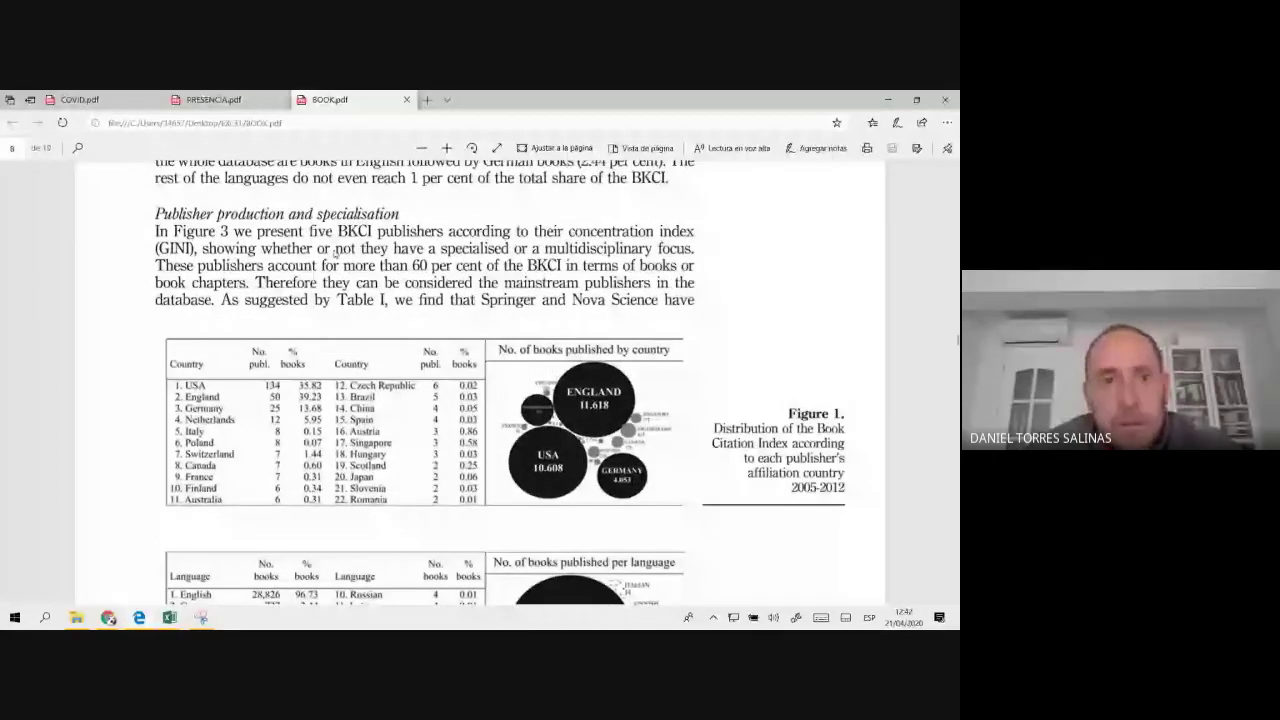
pyautogui.scroll(-1, 335, 251)
pyautogui.scroll(-2, 380, 370)
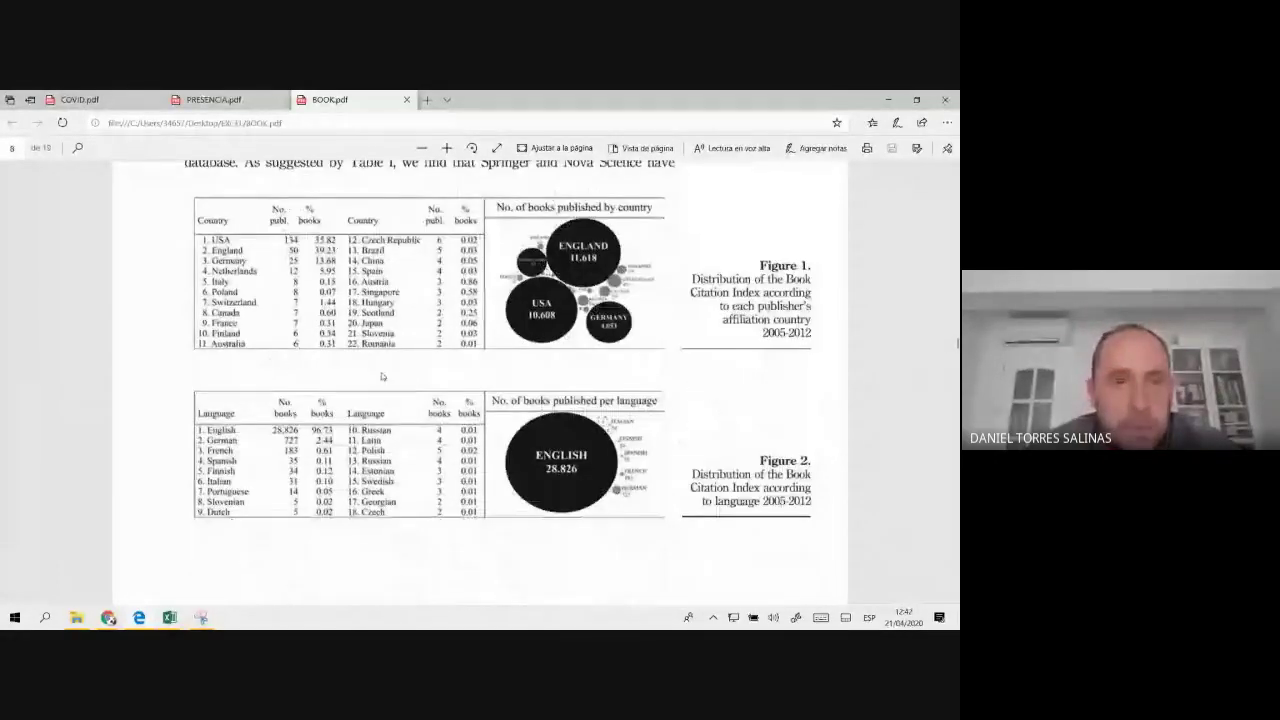
pyautogui.scroll(2, 433, 318)
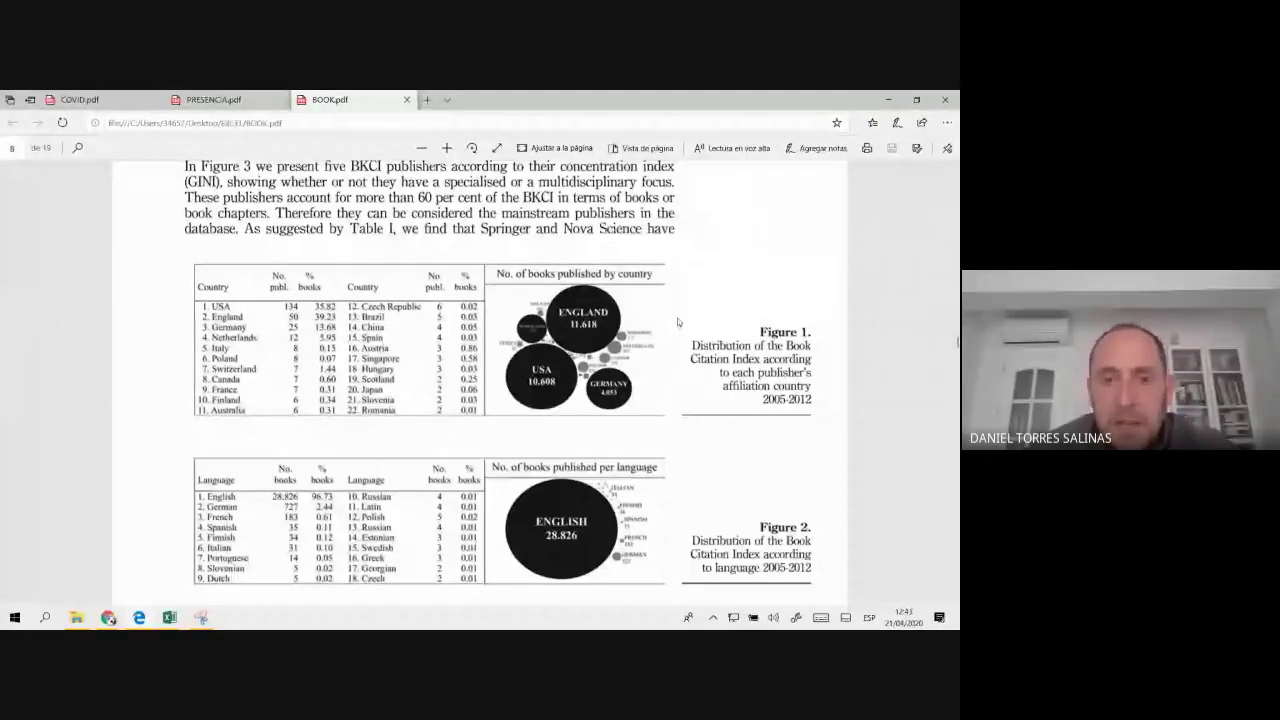
pyautogui.scroll(-6, 489, 318)
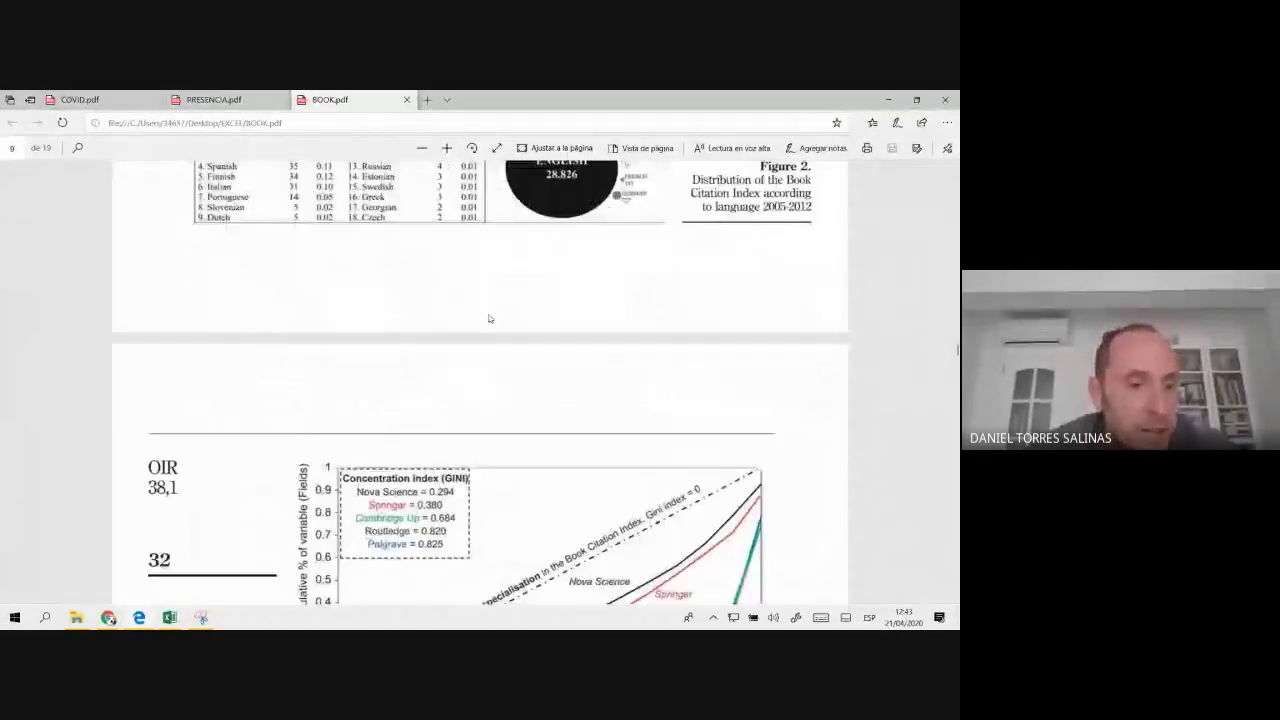
pyautogui.scroll(-1, 489, 318)
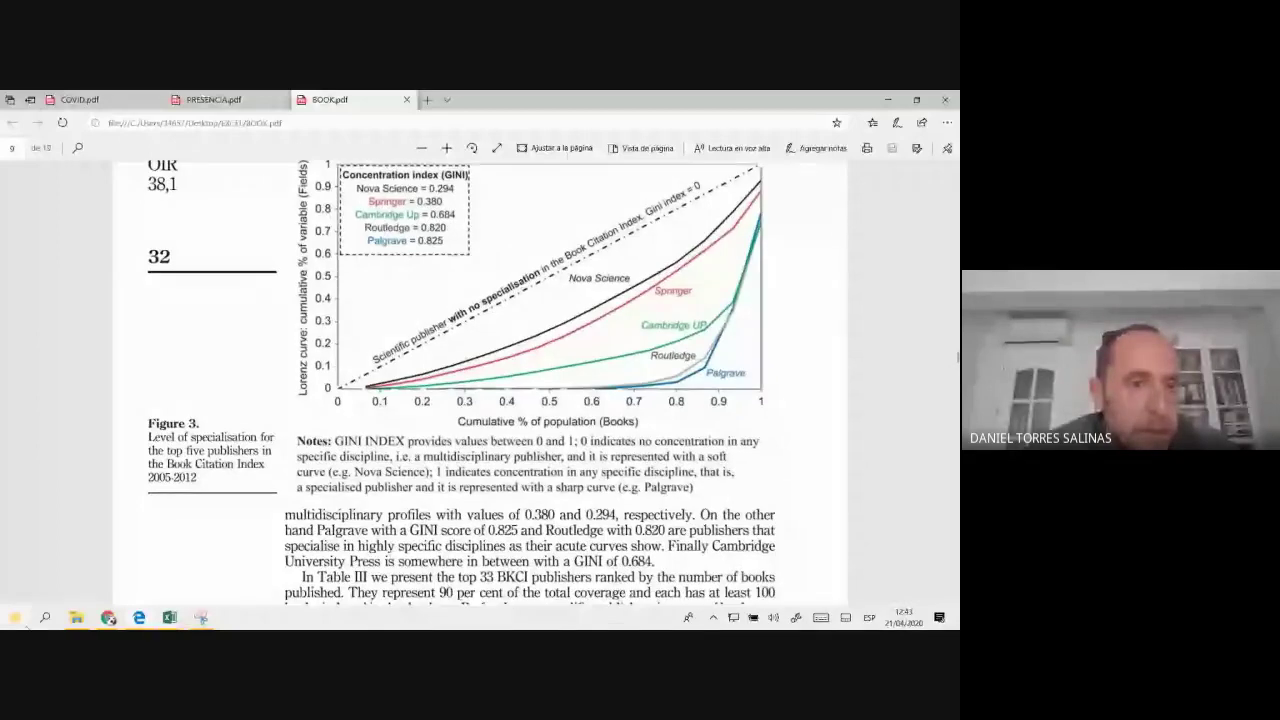
# - Open PLUMX.pdf from the EXCEL folder and return to its page 1 title
pyautogui.click(76, 617)
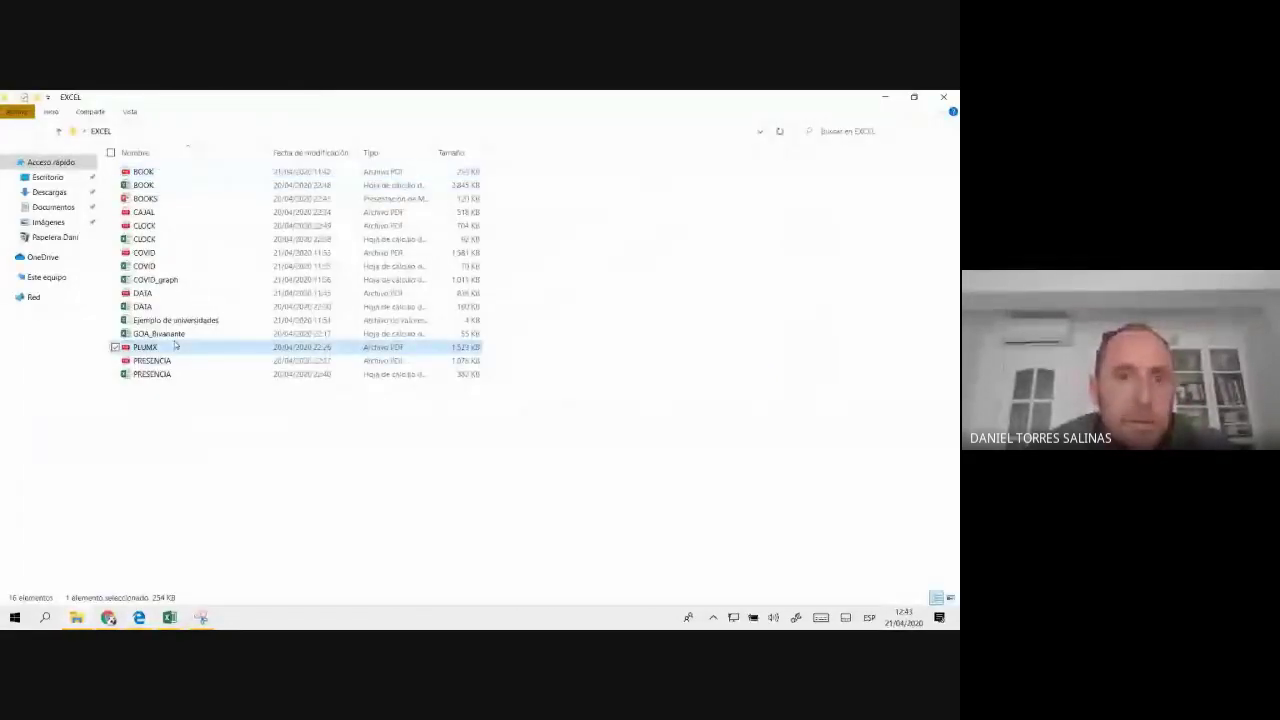
pyautogui.doubleClick(175, 345)
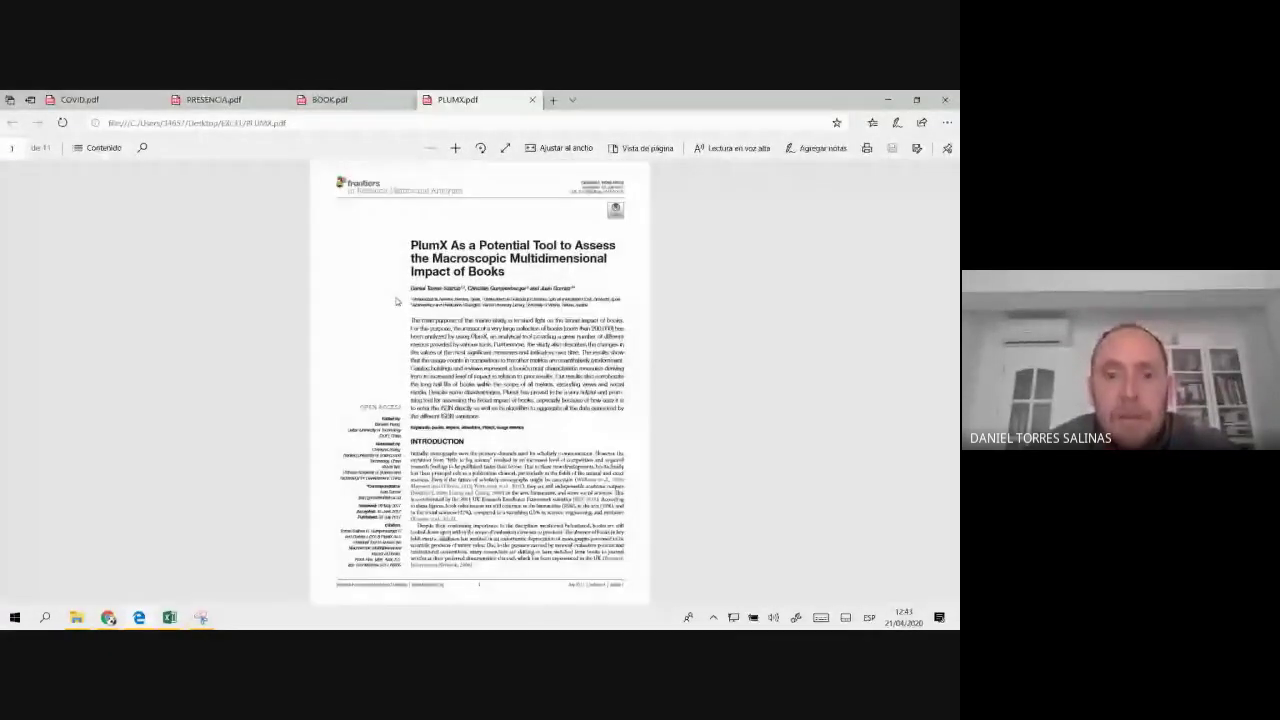
pyautogui.scroll(3, 397, 301)
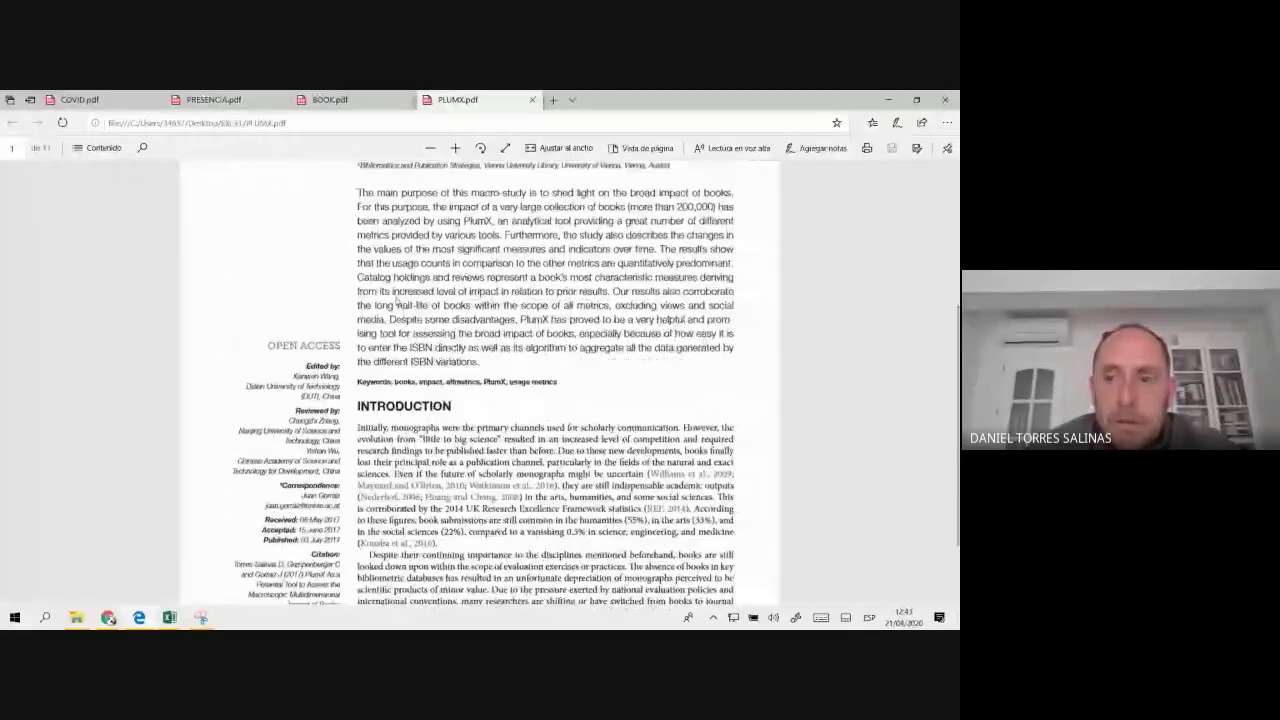
pyautogui.scroll(-2, 463, 257)
pyautogui.scroll(-2, 463, 257)
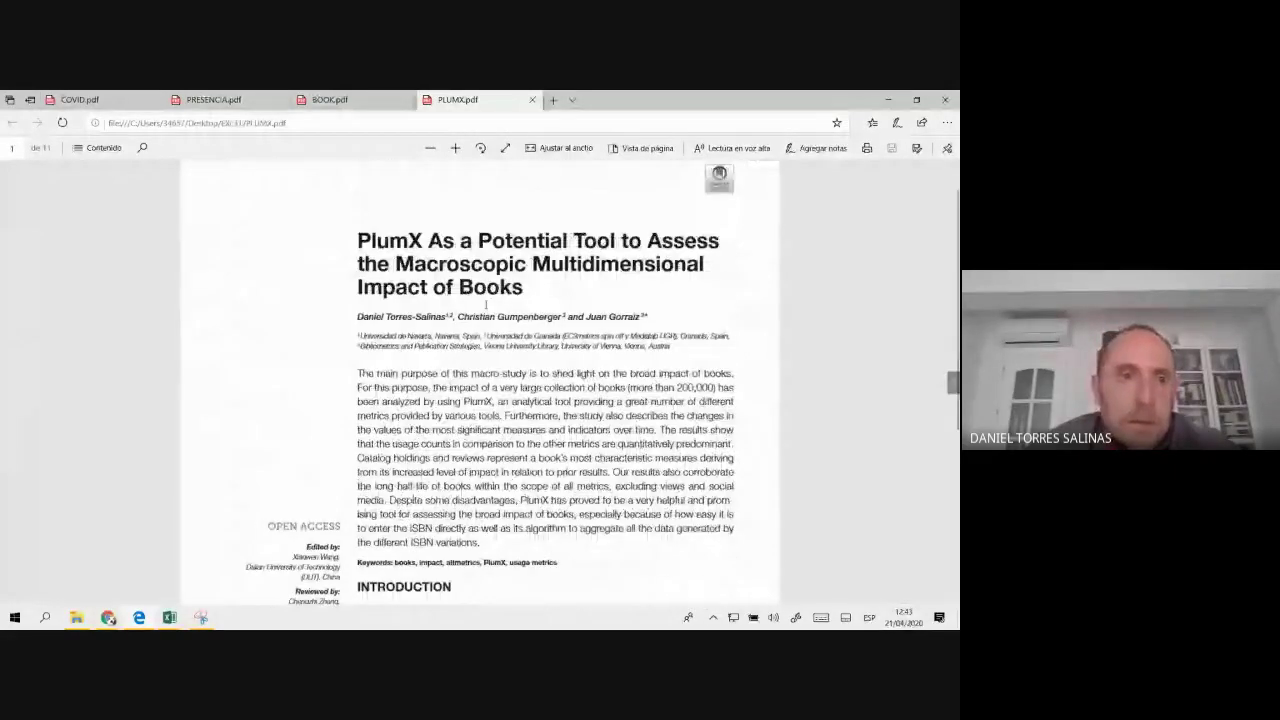
pyautogui.scroll(2, 463, 257)
pyautogui.scroll(1, 502, 297)
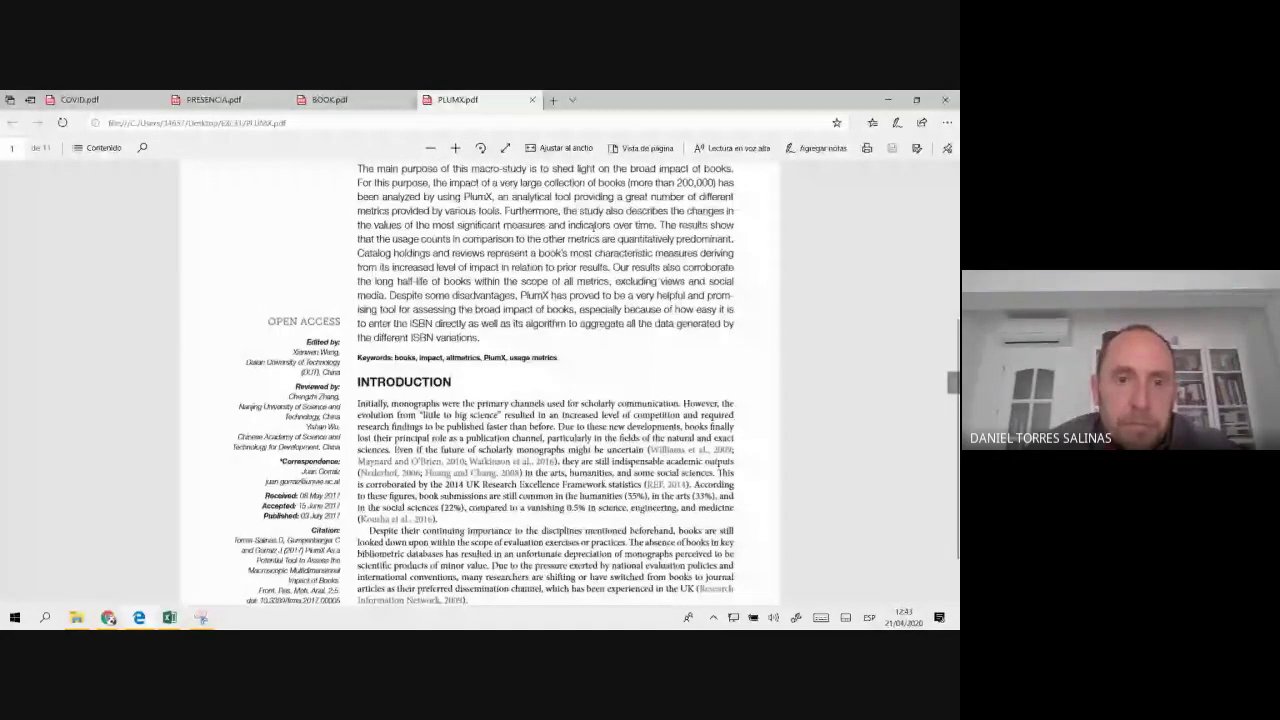
pyautogui.scroll(3, 549, 300)
pyautogui.scroll(2, 549, 300)
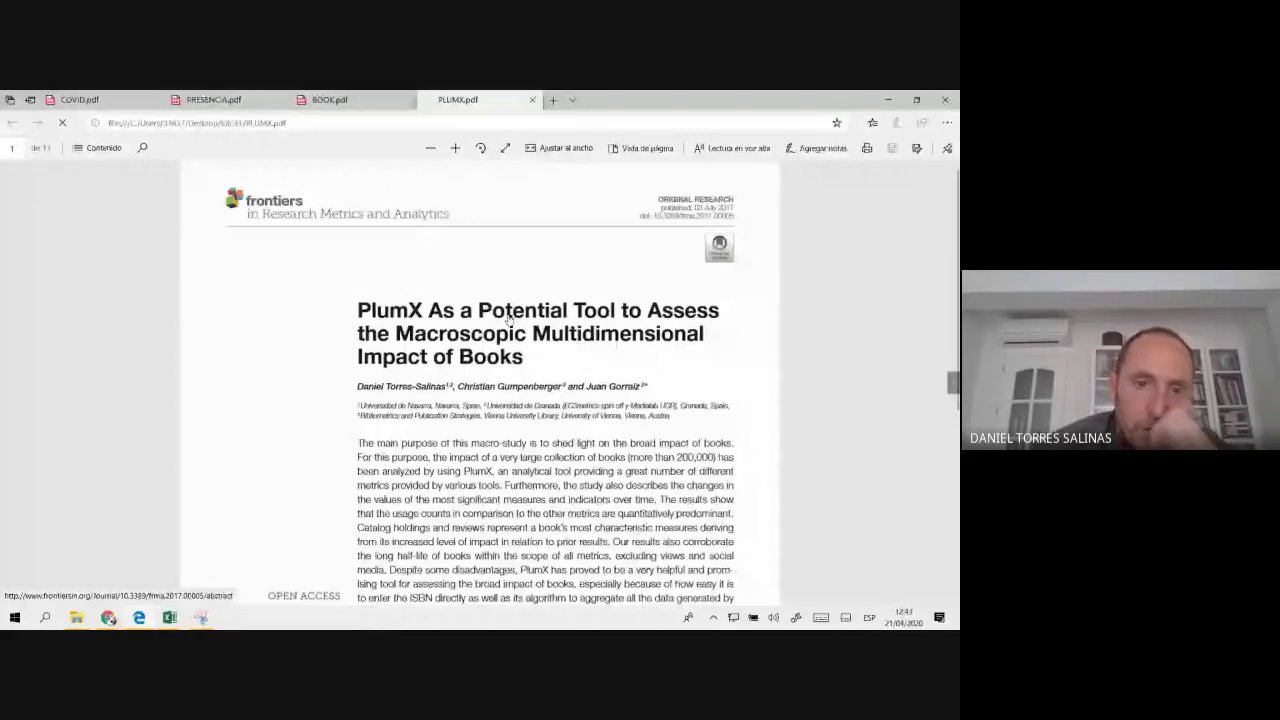
# - Scroll the online PlumX article to Figure 4 and view its availability-by-period image alone
pyautogui.scroll(-3, 870, 325)
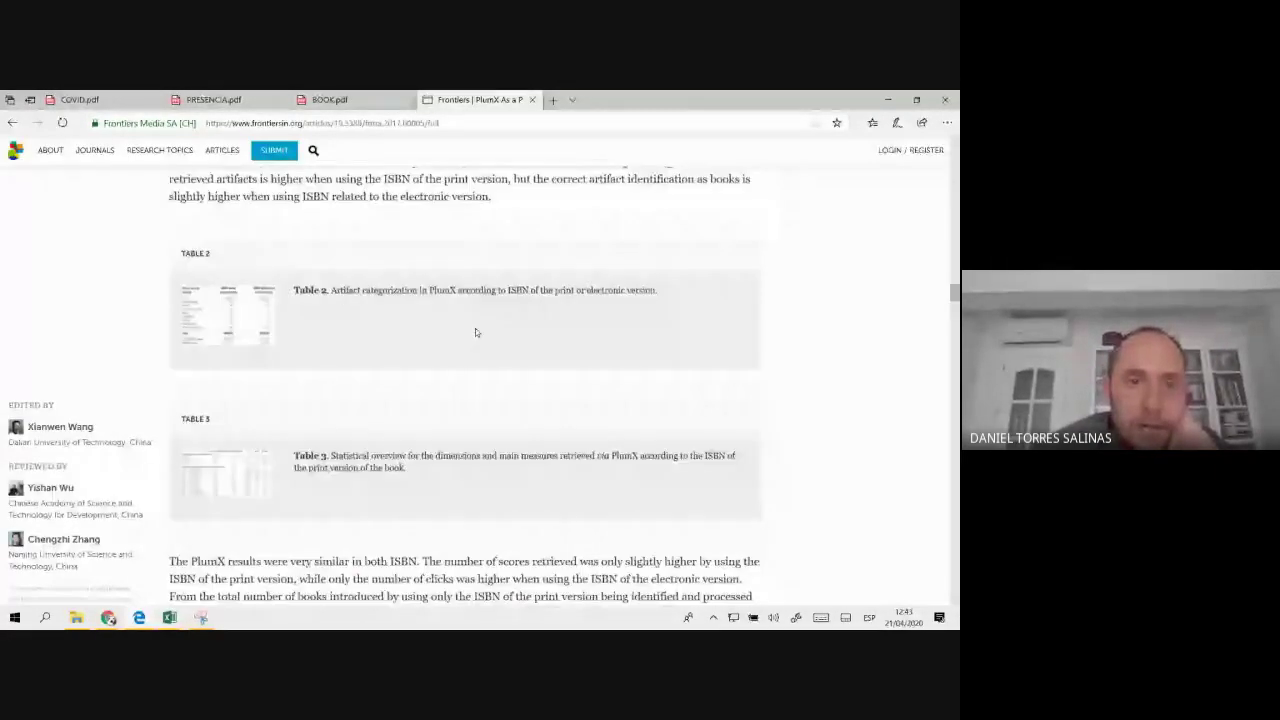
pyautogui.scroll(-5, 475, 328)
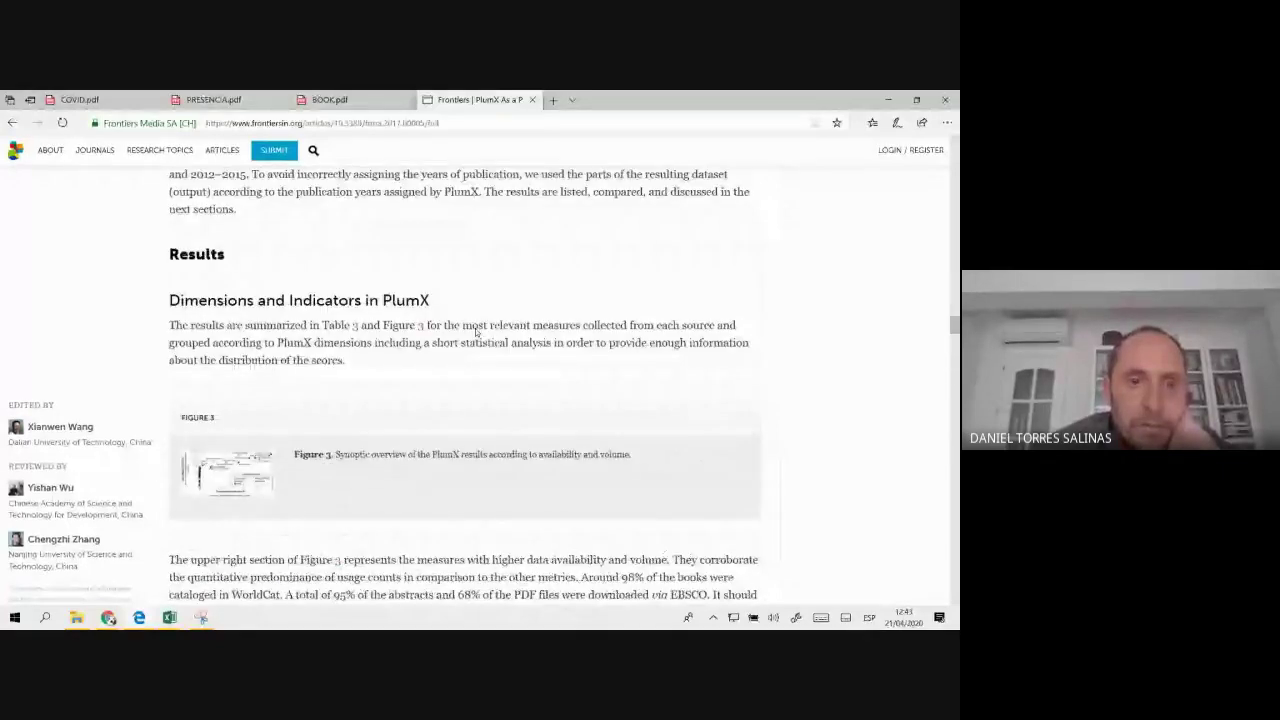
pyautogui.scroll(-5, 475, 333)
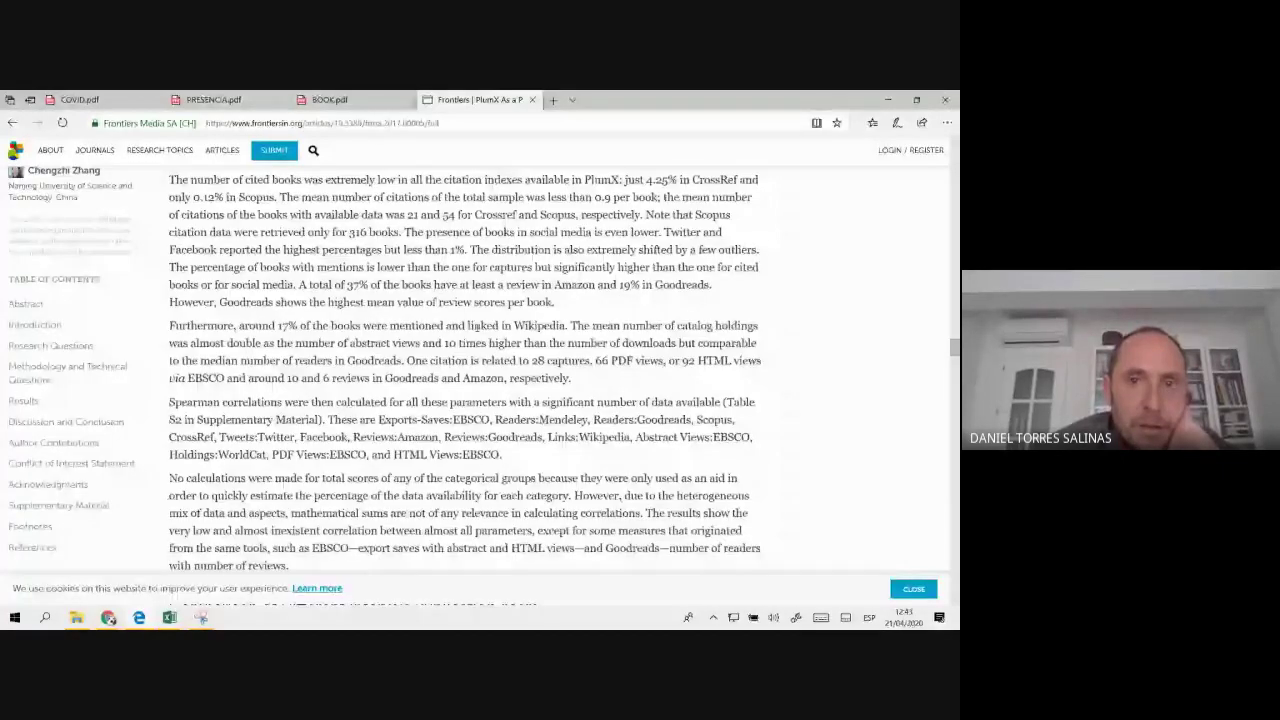
pyautogui.scroll(-5, 233, 373)
pyautogui.click(233, 373)
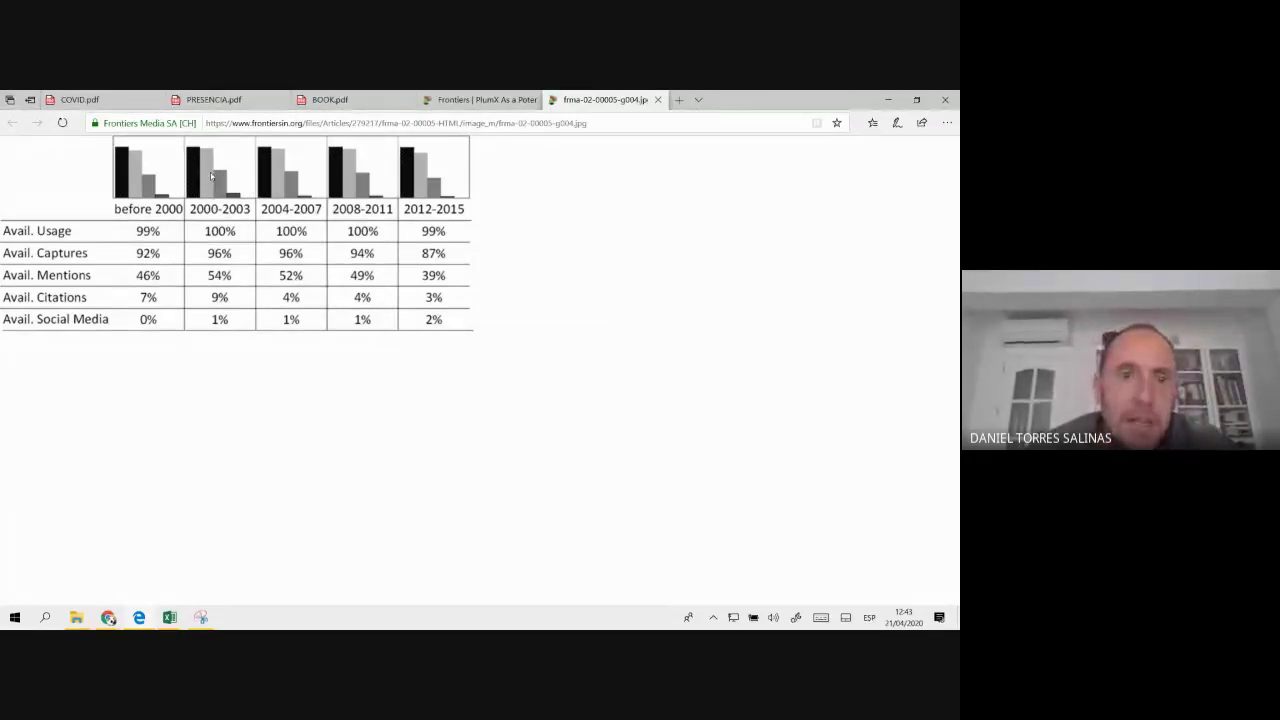
pyautogui.scroll(1, 211, 176)
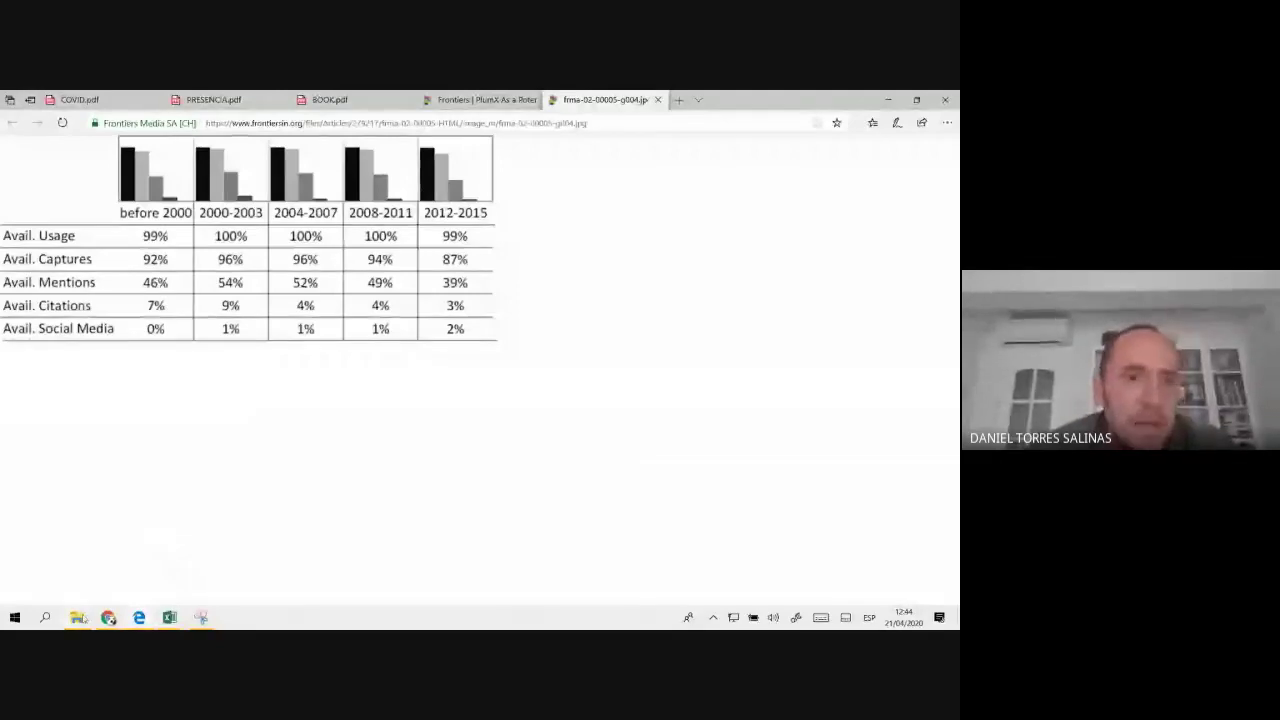
# - Reopen PLUMX.pdf and look over Table 2 and Figure 2
pyautogui.click(78, 617)
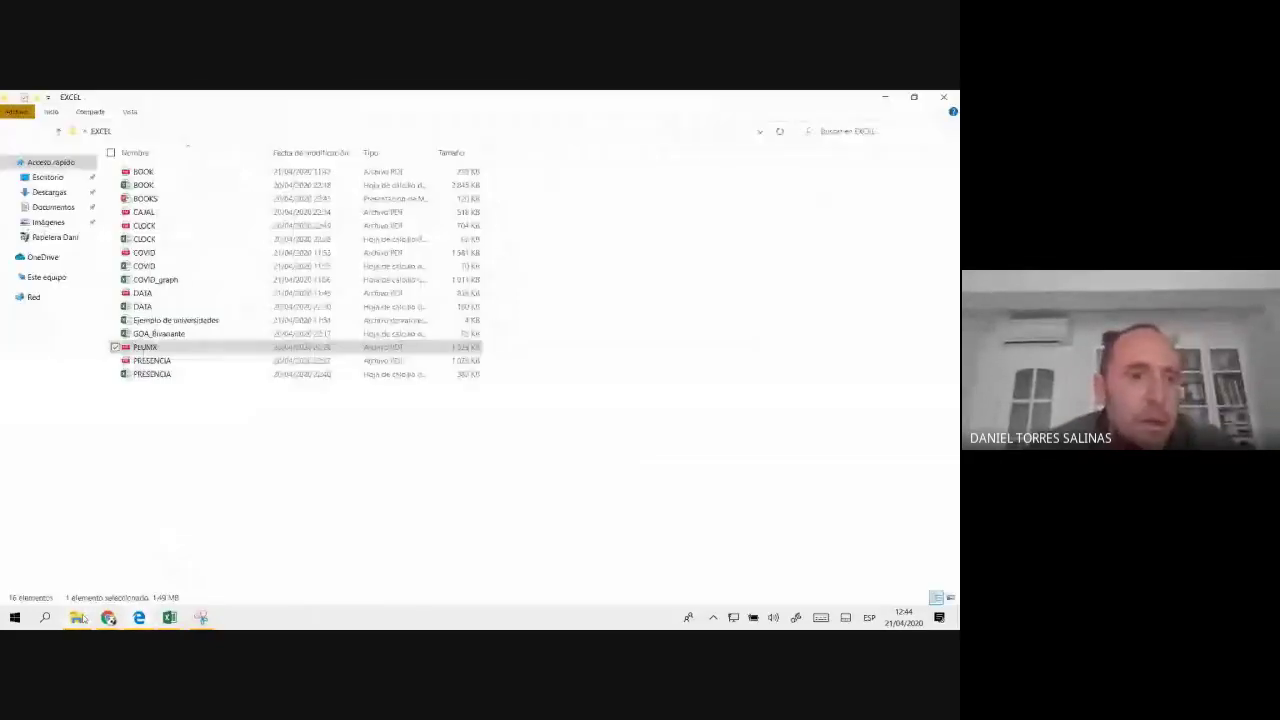
pyautogui.doubleClick(156, 346)
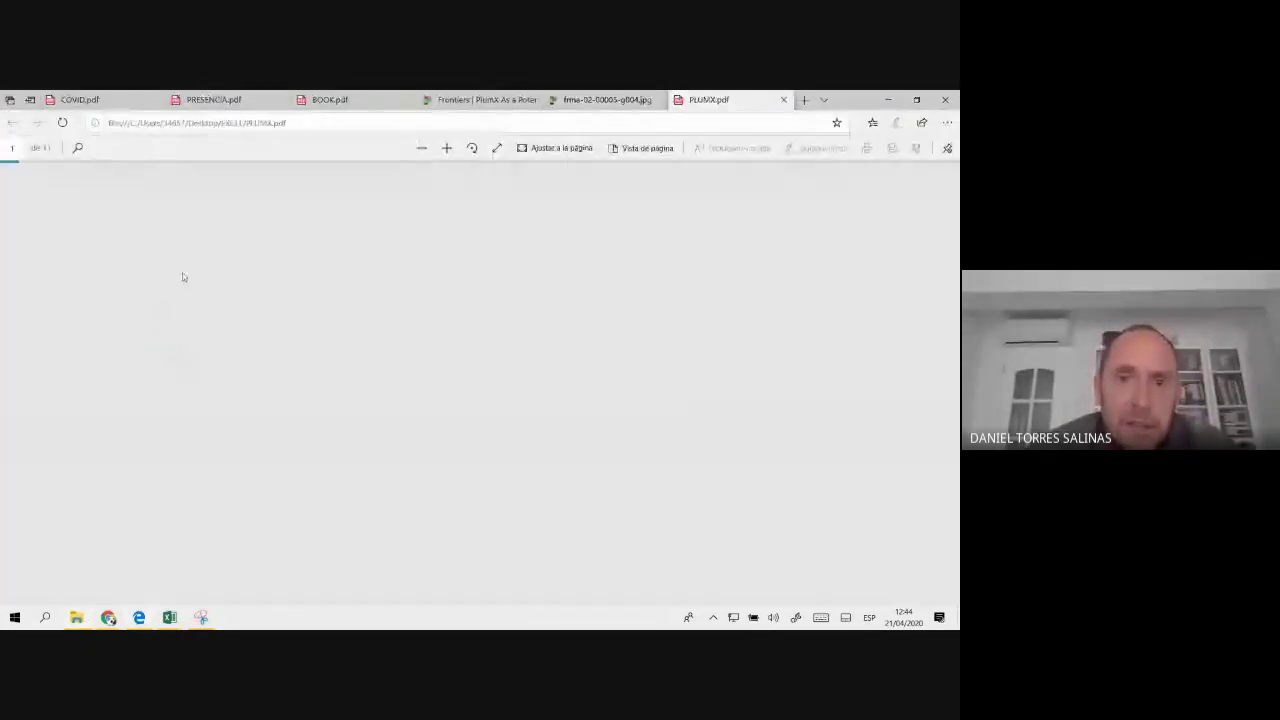
pyautogui.scroll(-2, 490, 278)
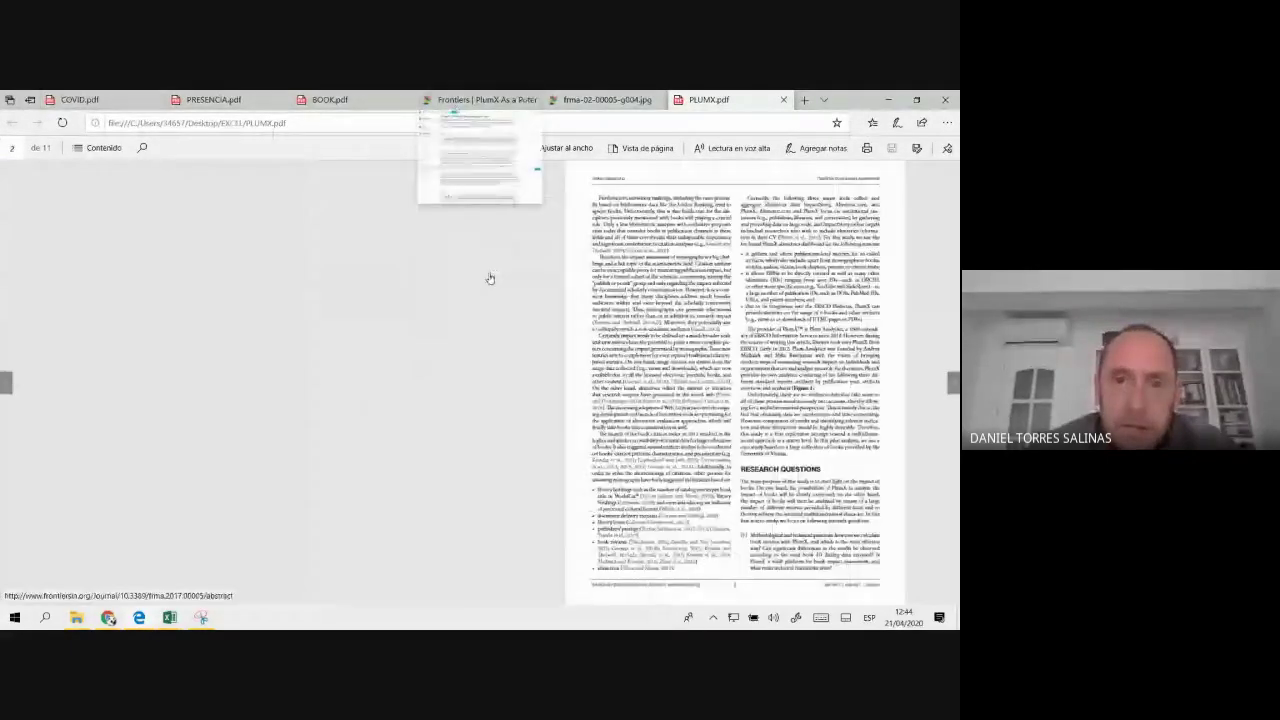
pyautogui.scroll(-4, 490, 278)
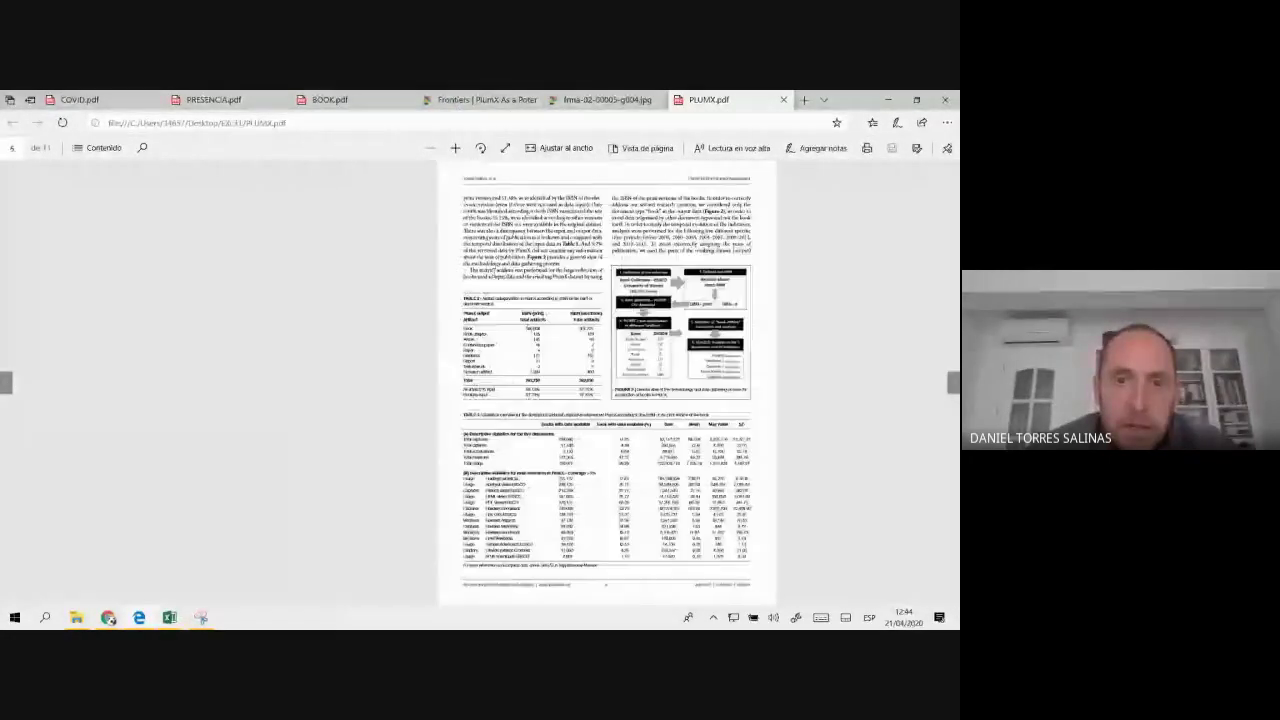
pyautogui.scroll(-1, 491, 275)
pyautogui.scroll(1, 491, 275)
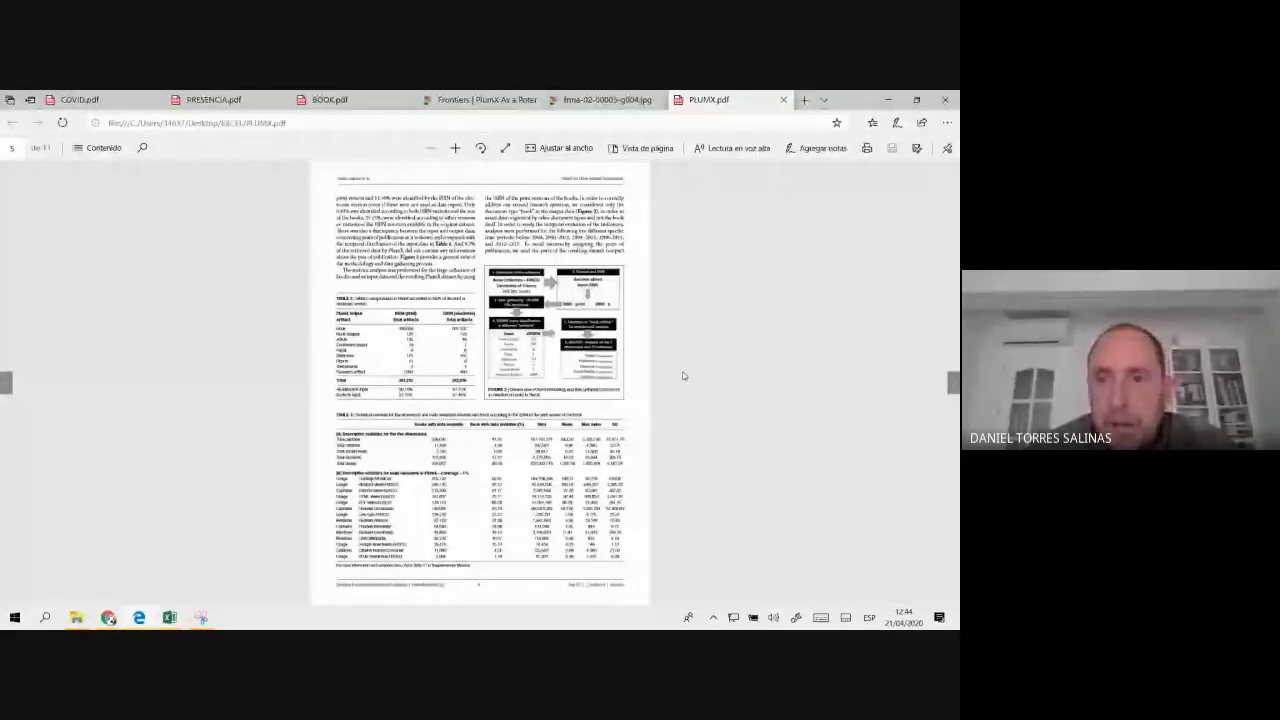
pyautogui.scroll(5, 684, 376)
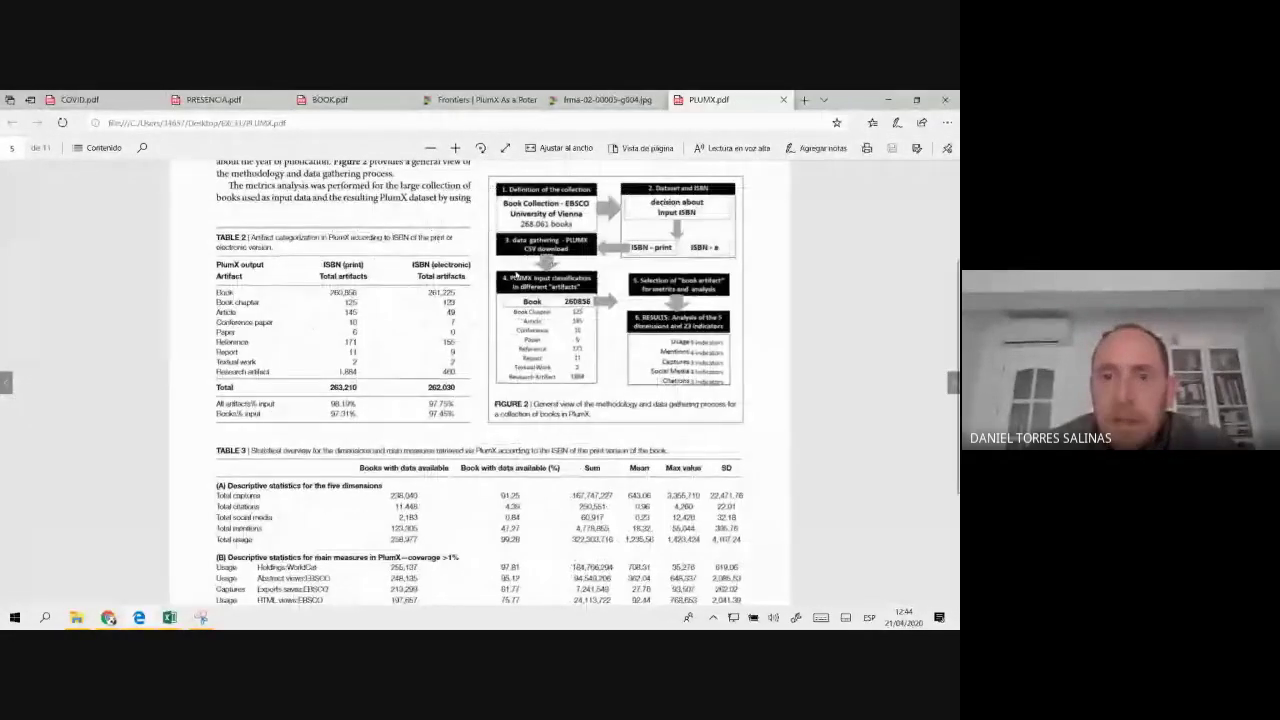
pyautogui.scroll(2, 515, 276)
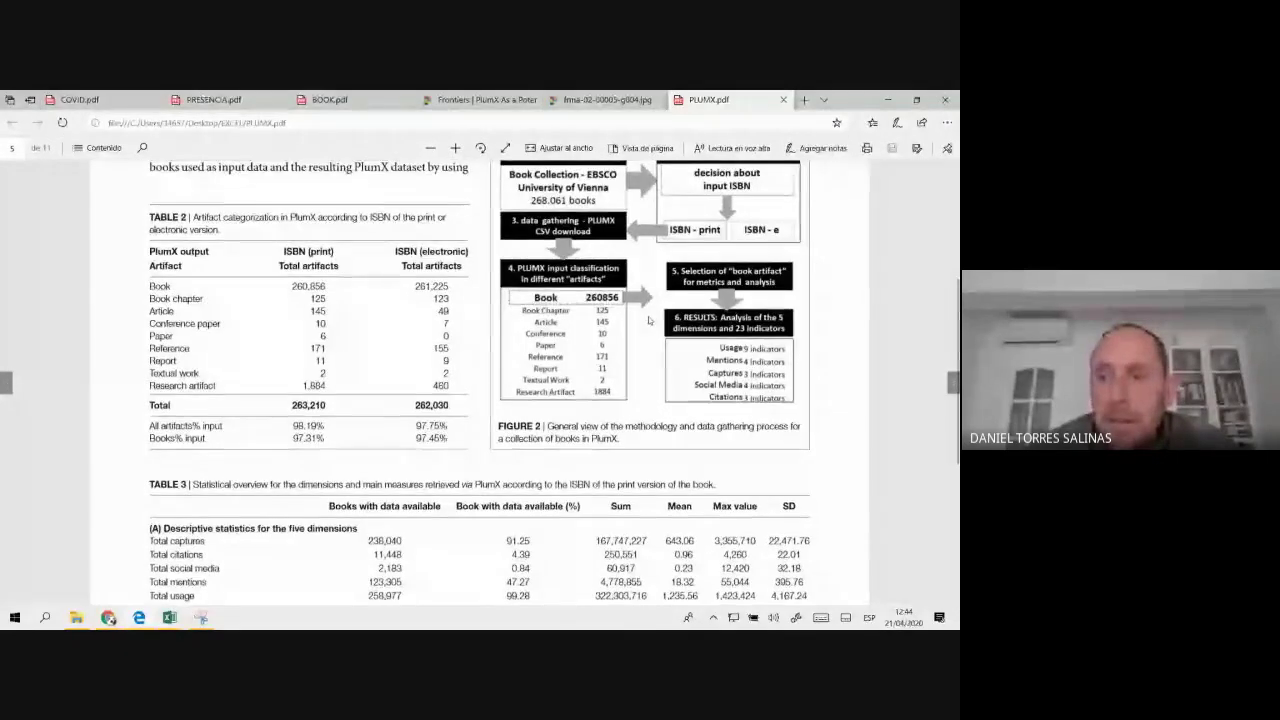
pyautogui.scroll(1, 648, 320)
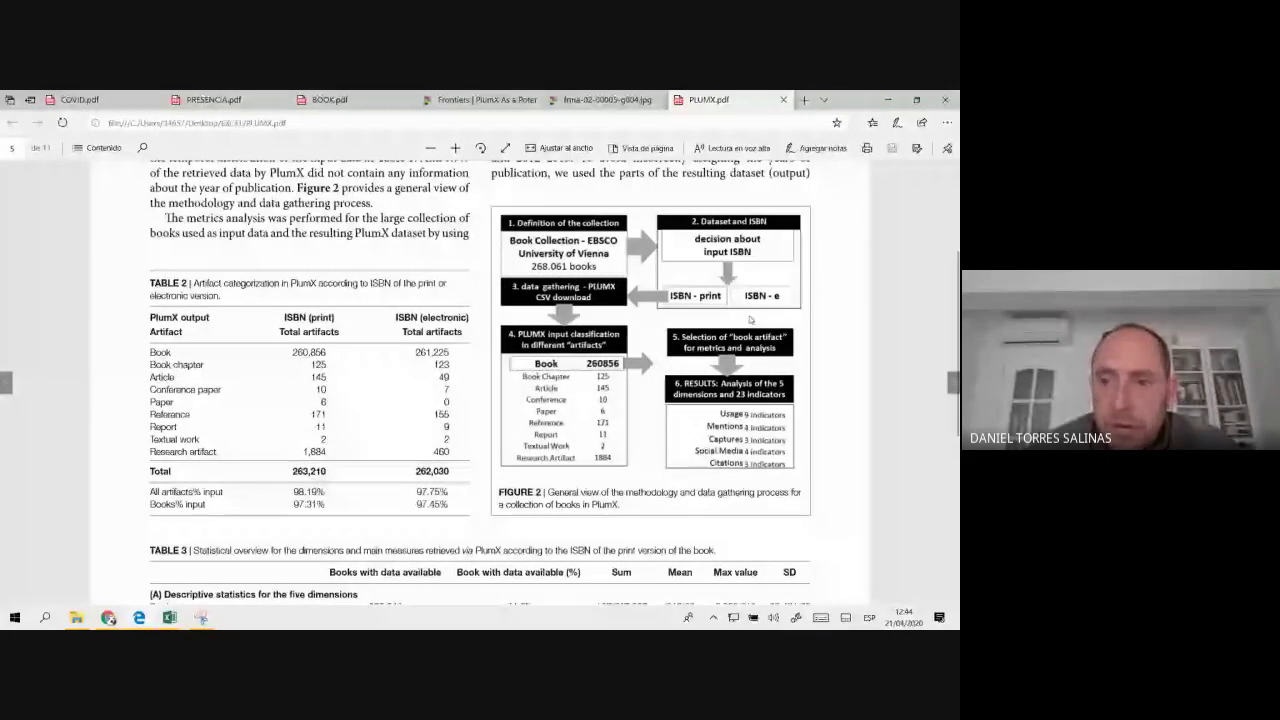
# - Page forward to the article's last page, then bring up the EXCEL folder
pyautogui.click(953, 382)
pyautogui.click(953, 382)
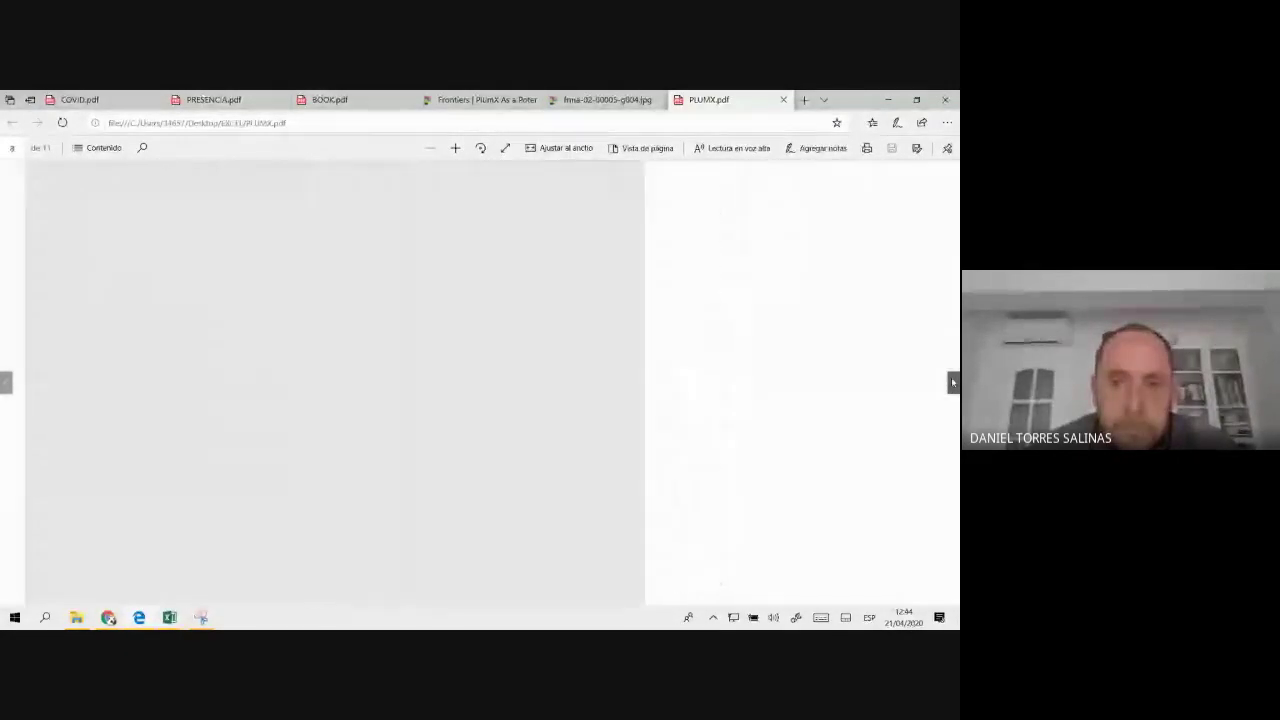
pyautogui.click(953, 382)
pyautogui.click(953, 382)
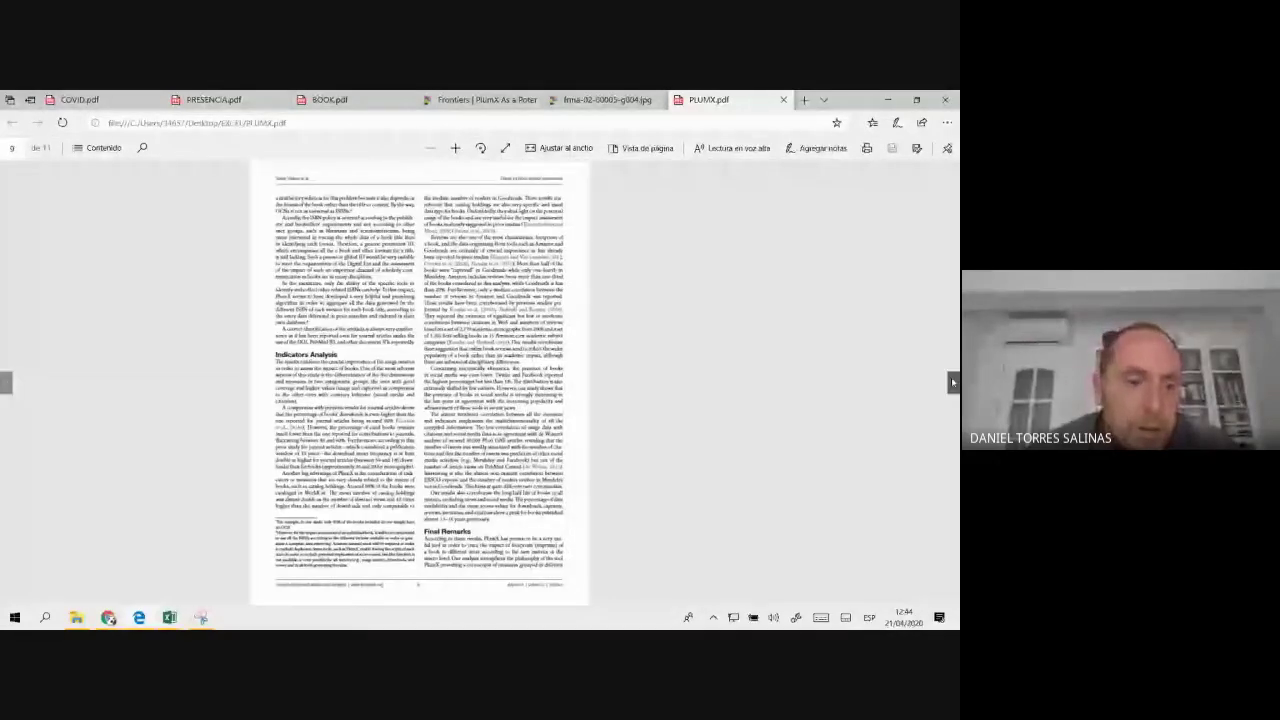
pyautogui.click(953, 382)
pyautogui.click(953, 382)
pyautogui.click(76, 617)
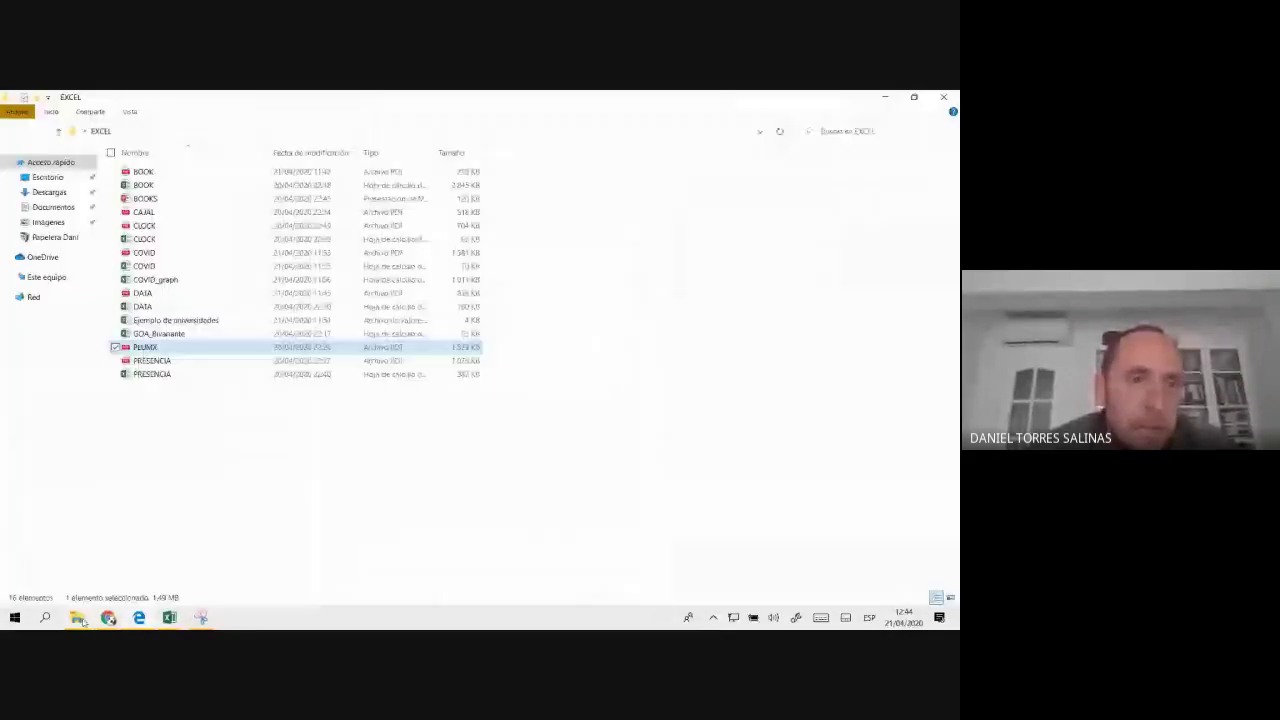
# - Open BOOK.pdf to page 12's Figure 4 publisher bubble chart, then return to the EXCEL folder
pyautogui.doubleClick(156, 175)
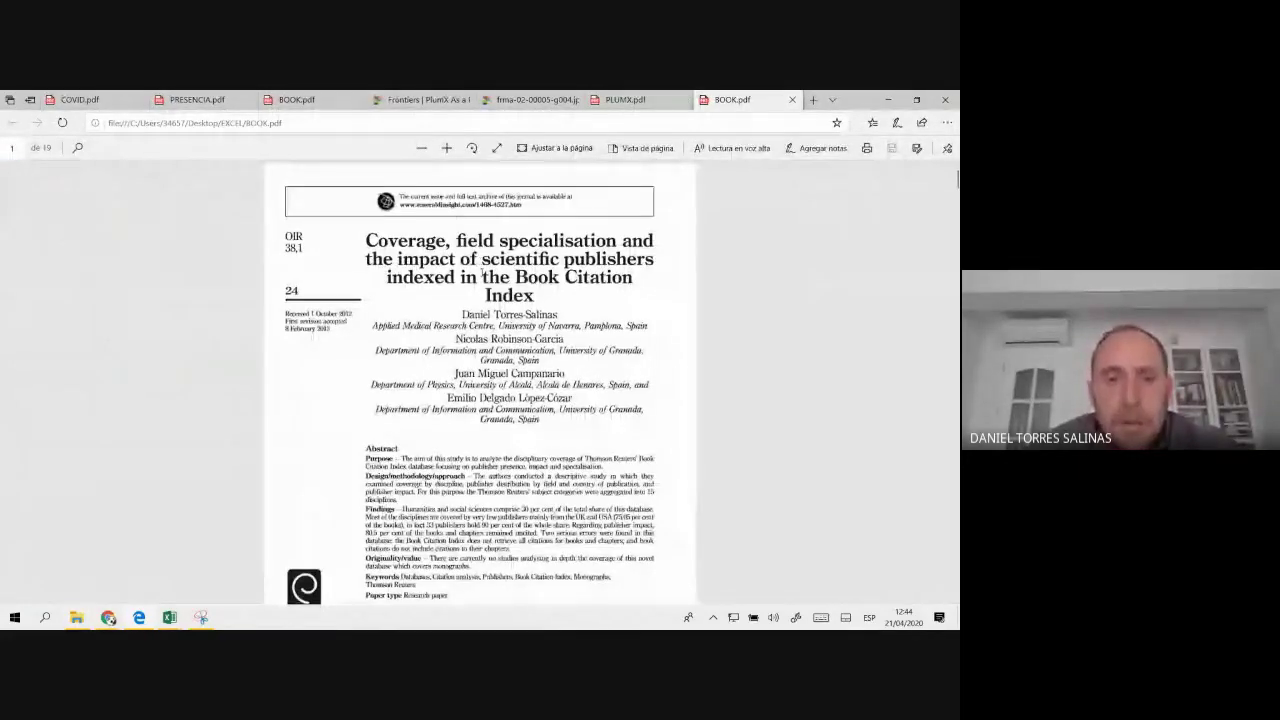
pyautogui.scroll(-5, 482, 274)
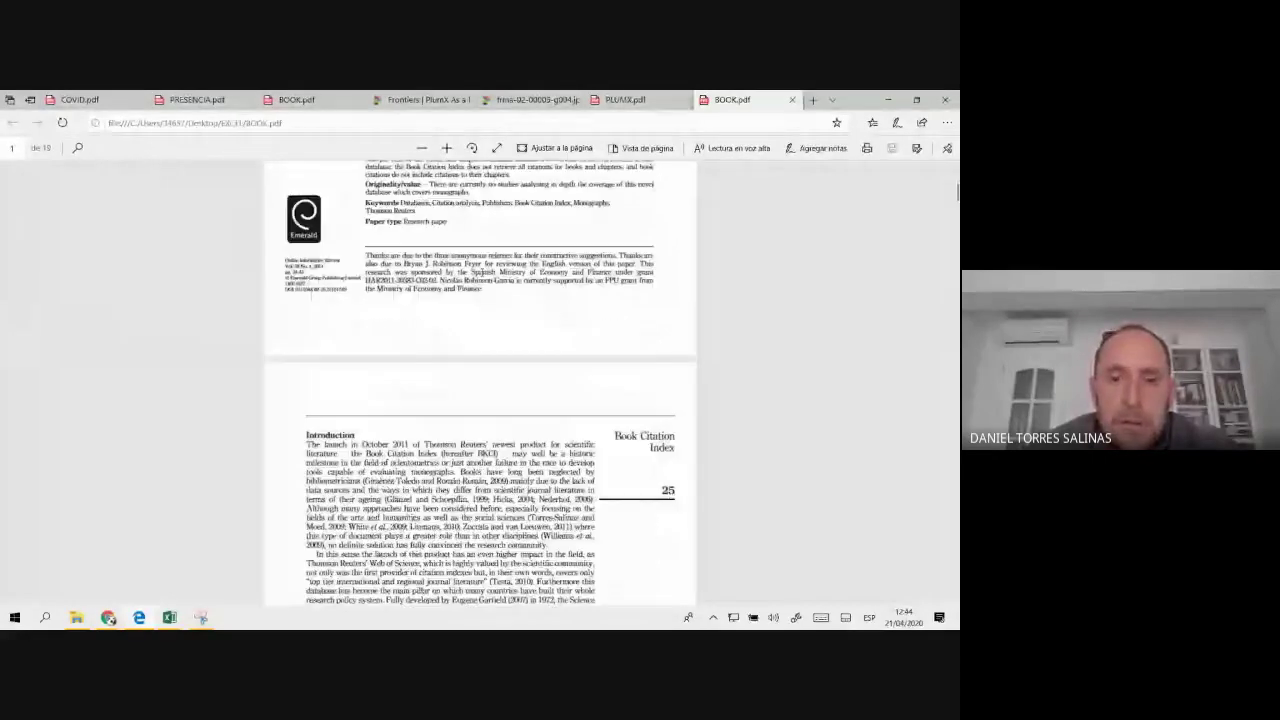
pyautogui.scroll(-5, 482, 276)
pyautogui.scroll(-7, 481, 272)
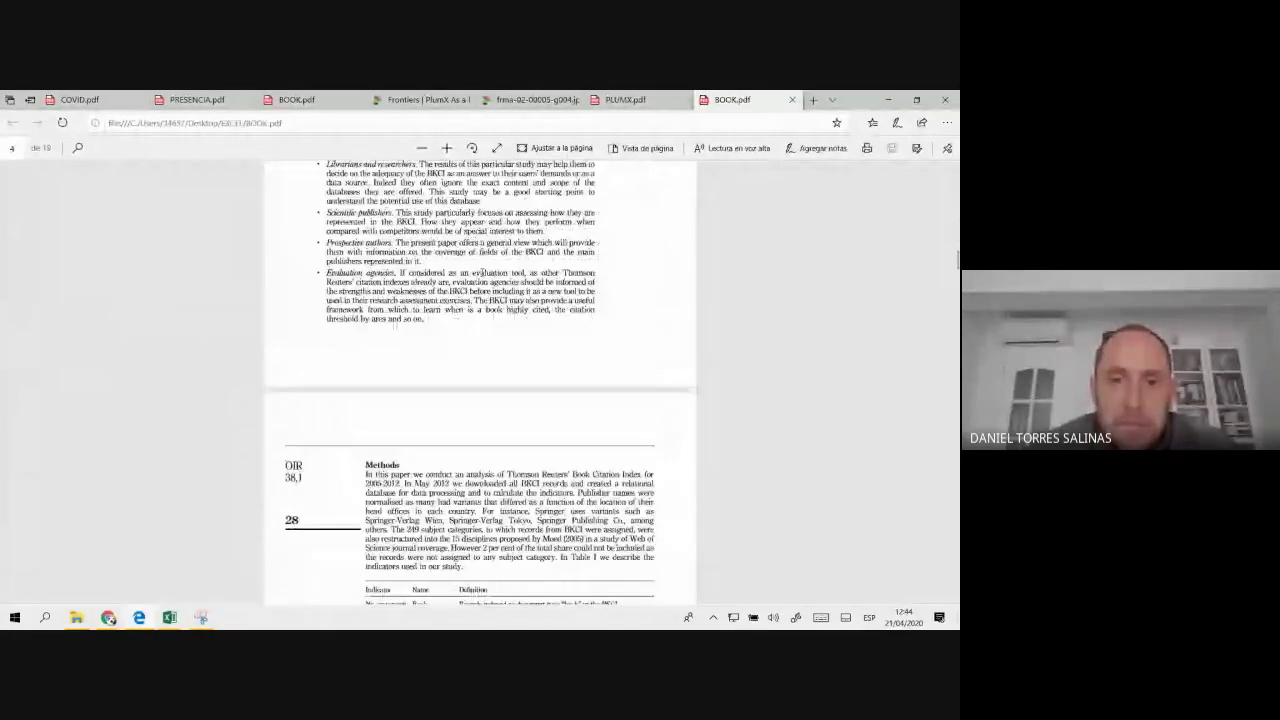
pyautogui.scroll(-7, 481, 272)
pyautogui.scroll(-5, 481, 276)
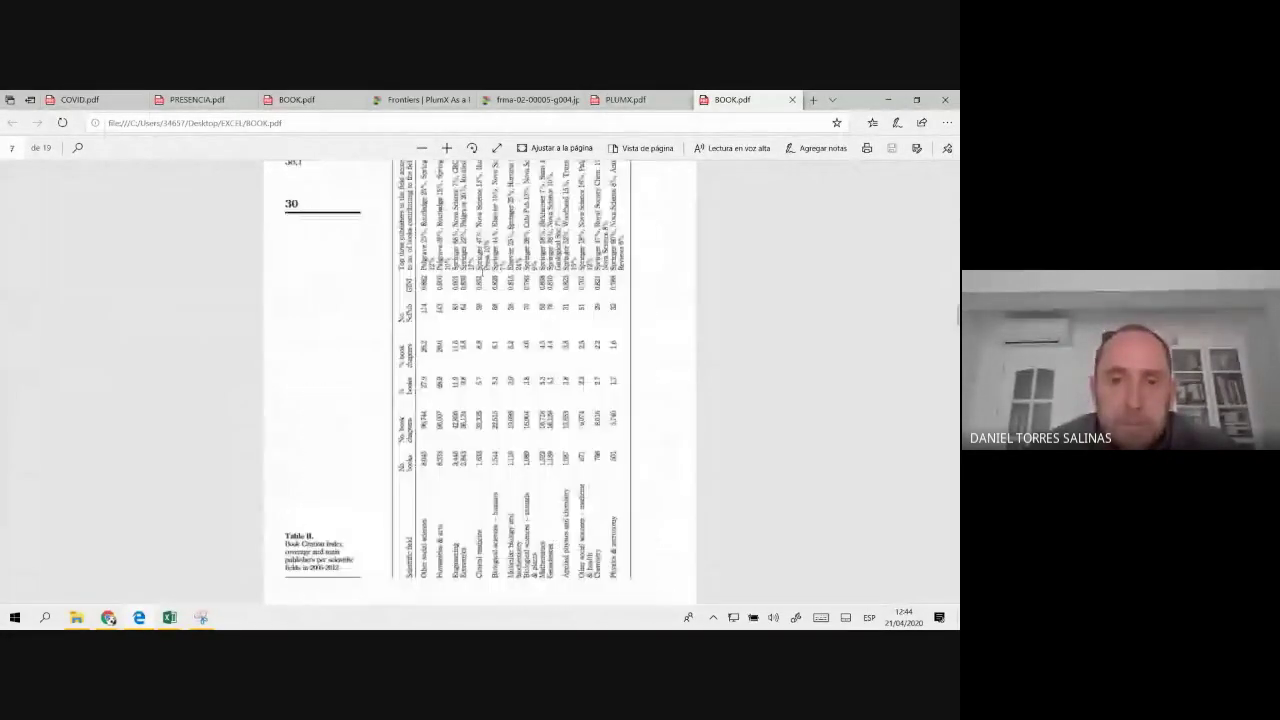
pyautogui.scroll(-5, 481, 276)
pyautogui.scroll(-5, 481, 276)
pyautogui.scroll(-5, 483, 272)
pyautogui.scroll(-5, 481, 272)
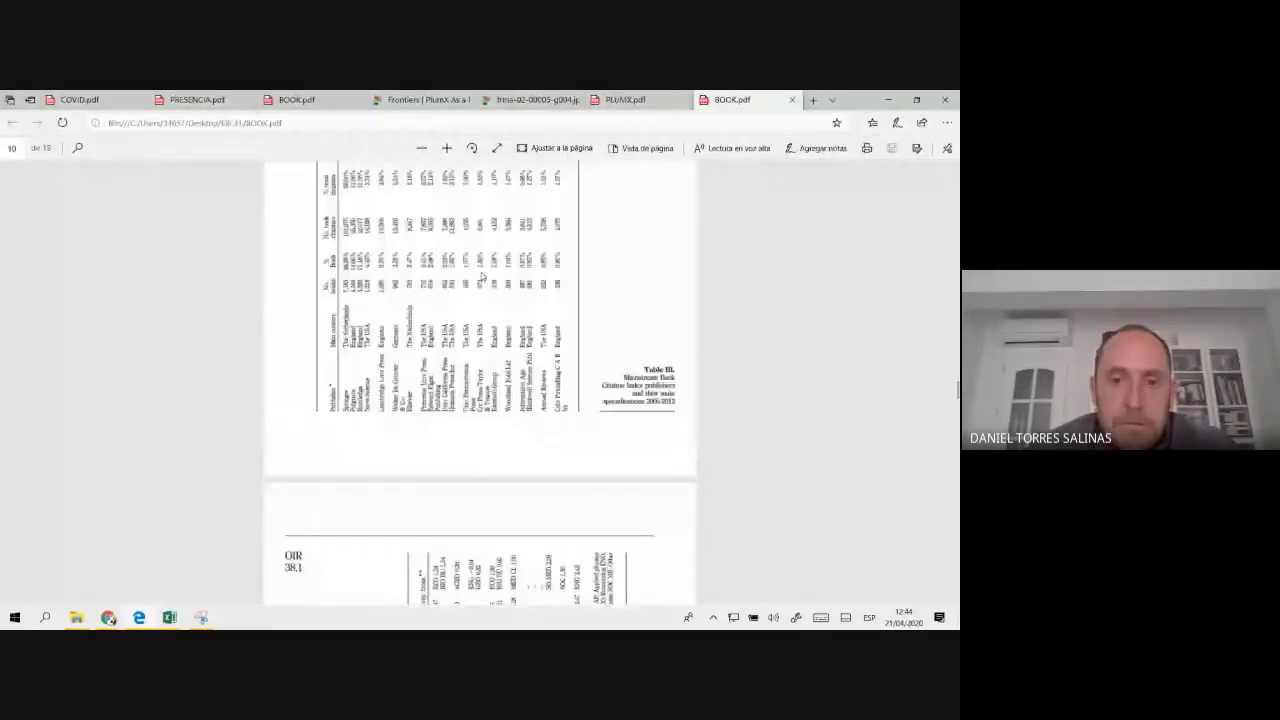
pyautogui.scroll(-5, 481, 272)
pyautogui.scroll(-5, 481, 273)
pyautogui.scroll(-5, 481, 275)
pyautogui.scroll(-5, 481, 275)
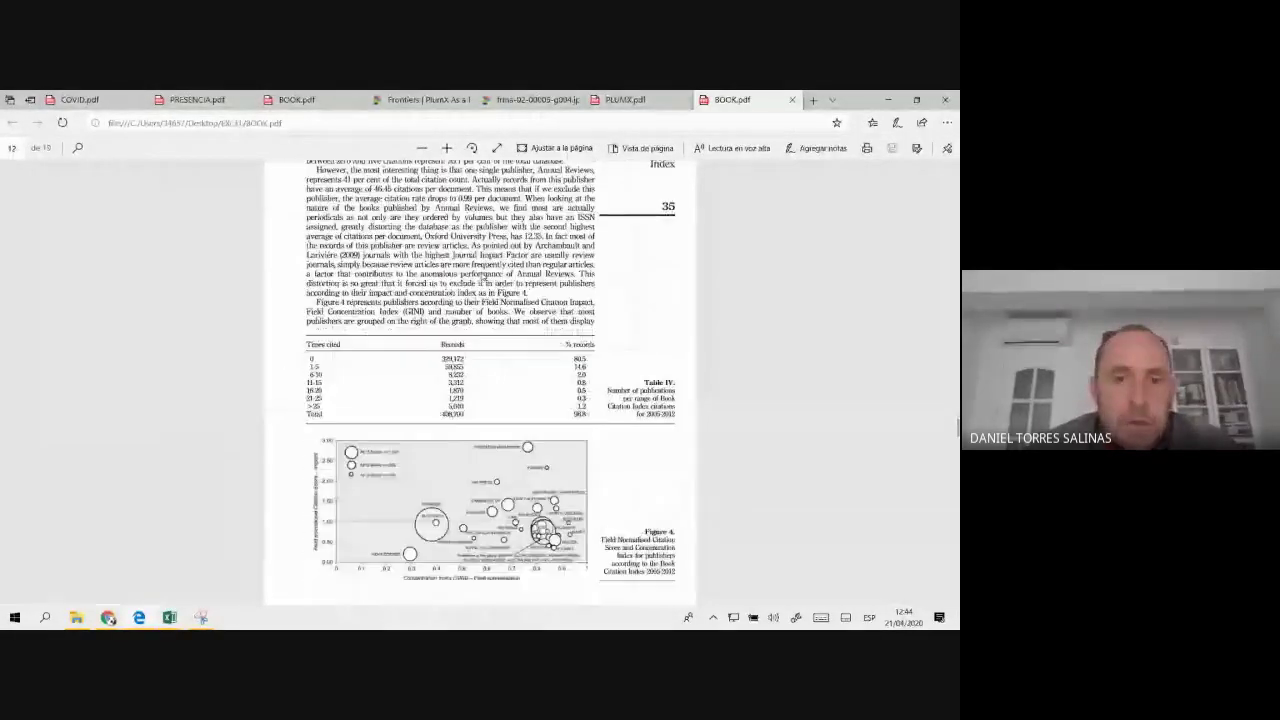
pyautogui.scroll(-5, 481, 275)
pyautogui.keyDown('ctrl'); pyautogui.scroll(3, 481, 276); pyautogui.keyUp('ctrl')
pyautogui.keyDown('ctrl'); pyautogui.scroll(1, 481, 276); pyautogui.keyUp('ctrl')
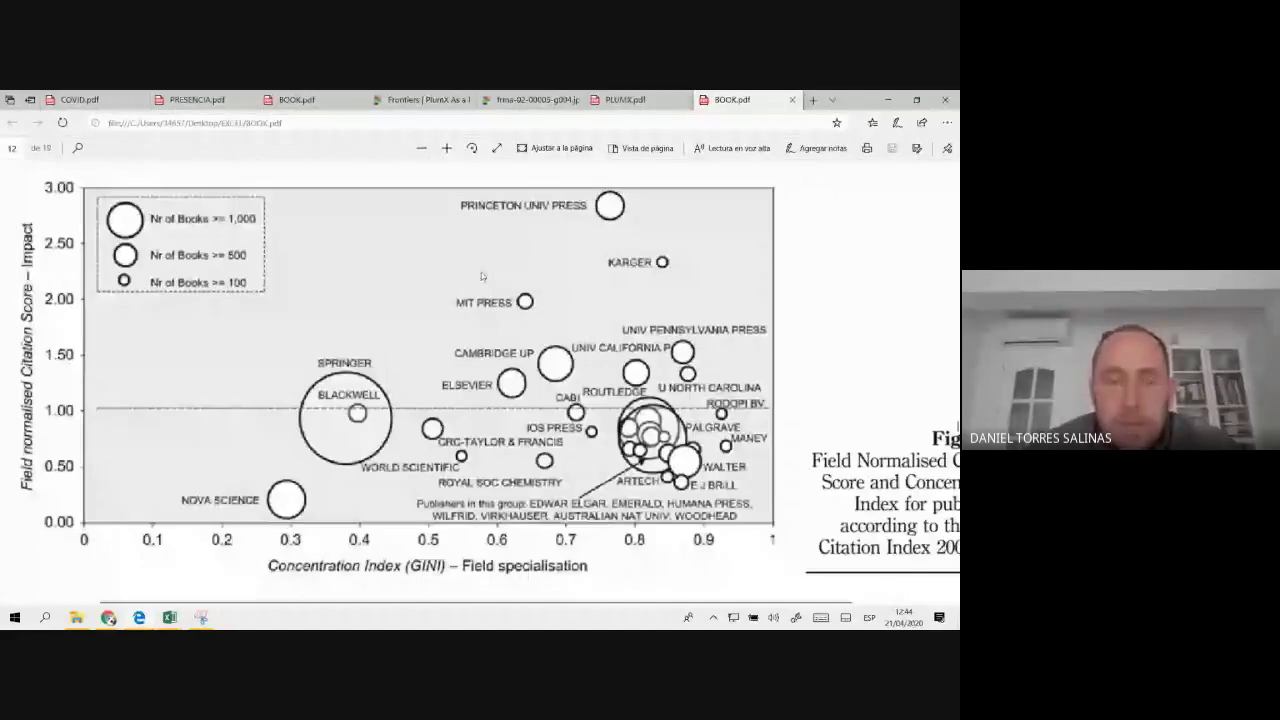
pyautogui.keyDown('ctrl'); pyautogui.scroll(-1, 481, 276); pyautogui.keyUp('ctrl')
pyautogui.keyDown('ctrl'); pyautogui.scroll(-1, 481, 276); pyautogui.keyUp('ctrl')
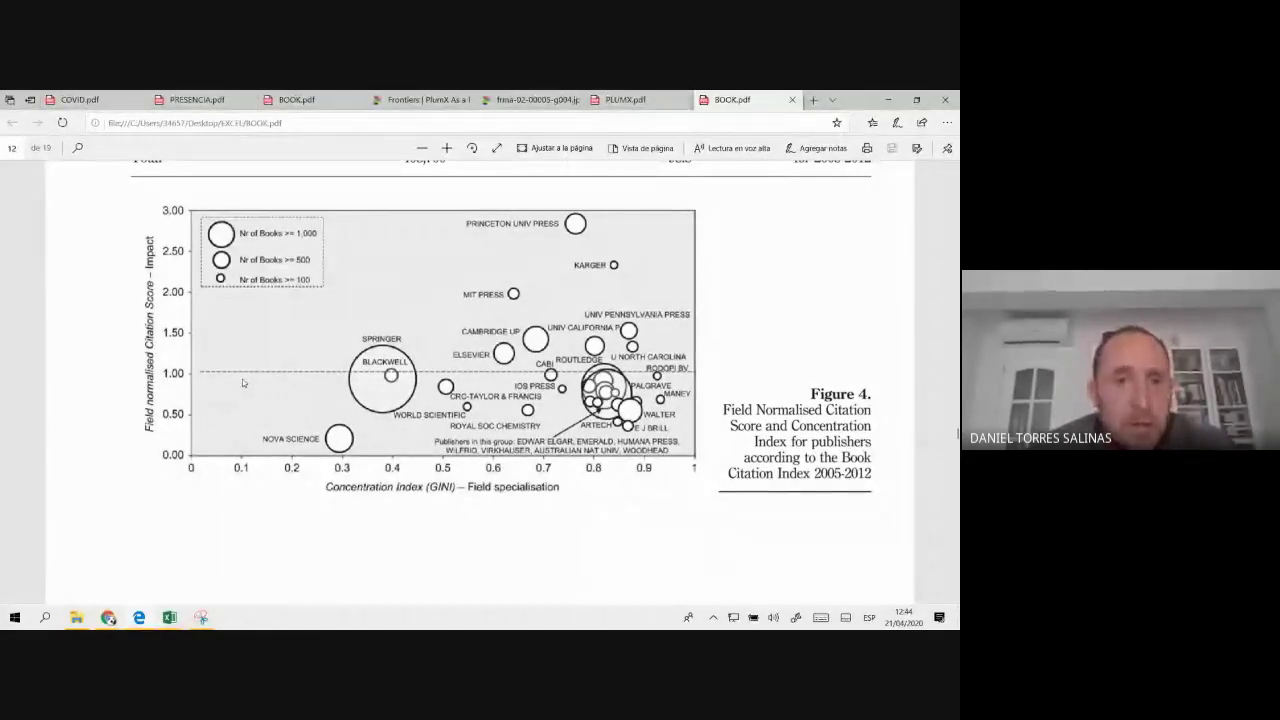
pyautogui.keyDown('ctrl'); pyautogui.scroll(-1, 242, 379); pyautogui.keyUp('ctrl')
pyautogui.keyDown('ctrl'); pyautogui.scroll(-1, 242, 379); pyautogui.keyUp('ctrl')
pyautogui.keyDown('ctrl'); pyautogui.scroll(-1, 248, 395); pyautogui.keyUp('ctrl')
pyautogui.keyDown('ctrl'); pyautogui.scroll(-1, 254, 411); pyautogui.keyUp('ctrl')
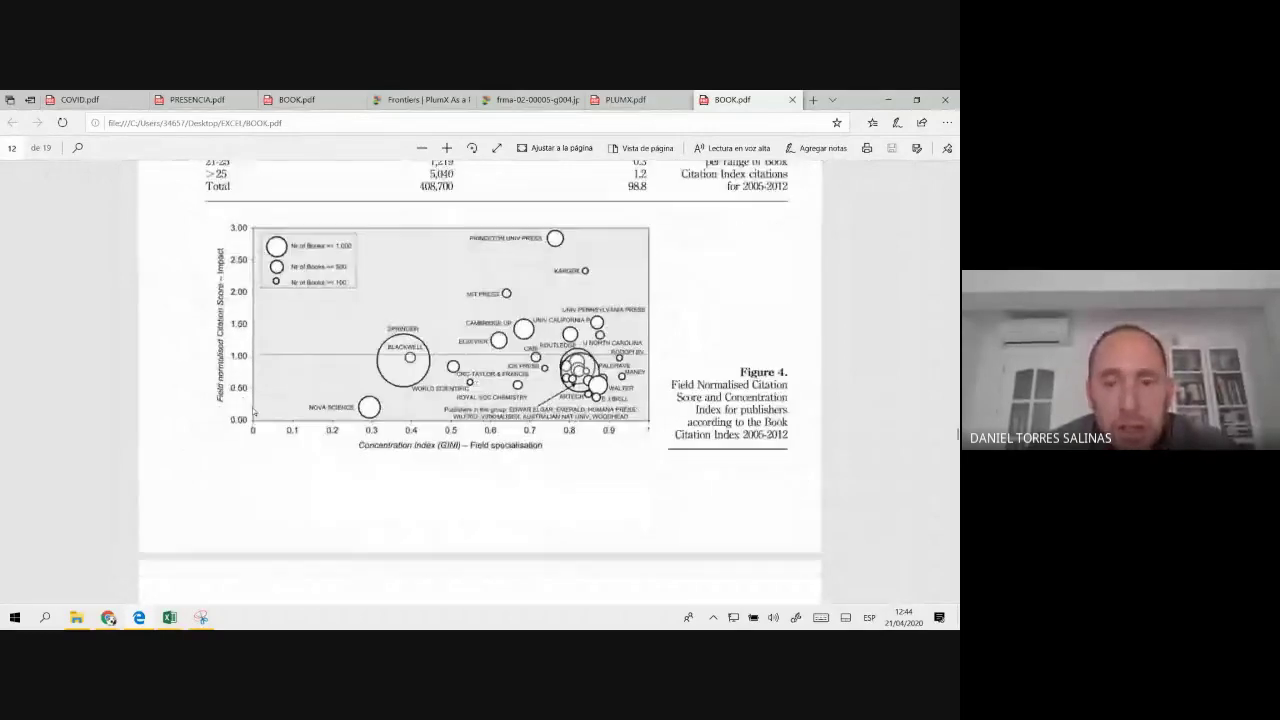
pyautogui.scroll(-1, 362, 432)
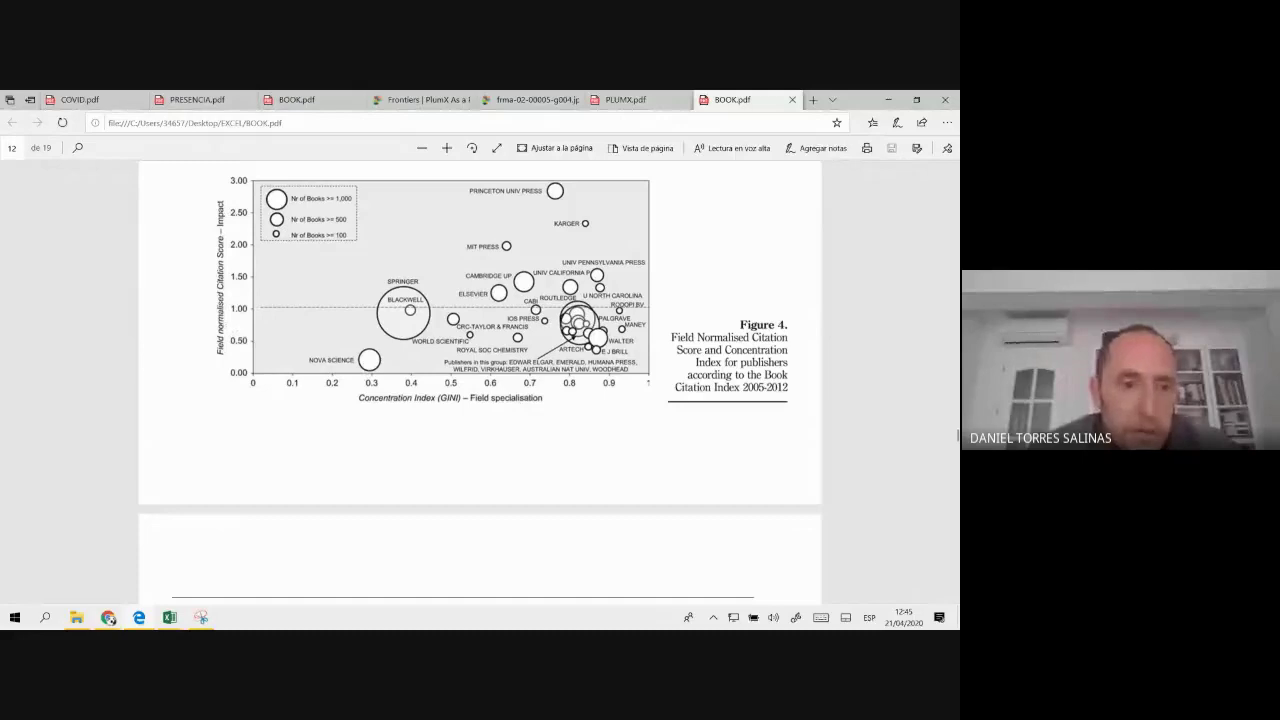
pyautogui.click(86, 621)
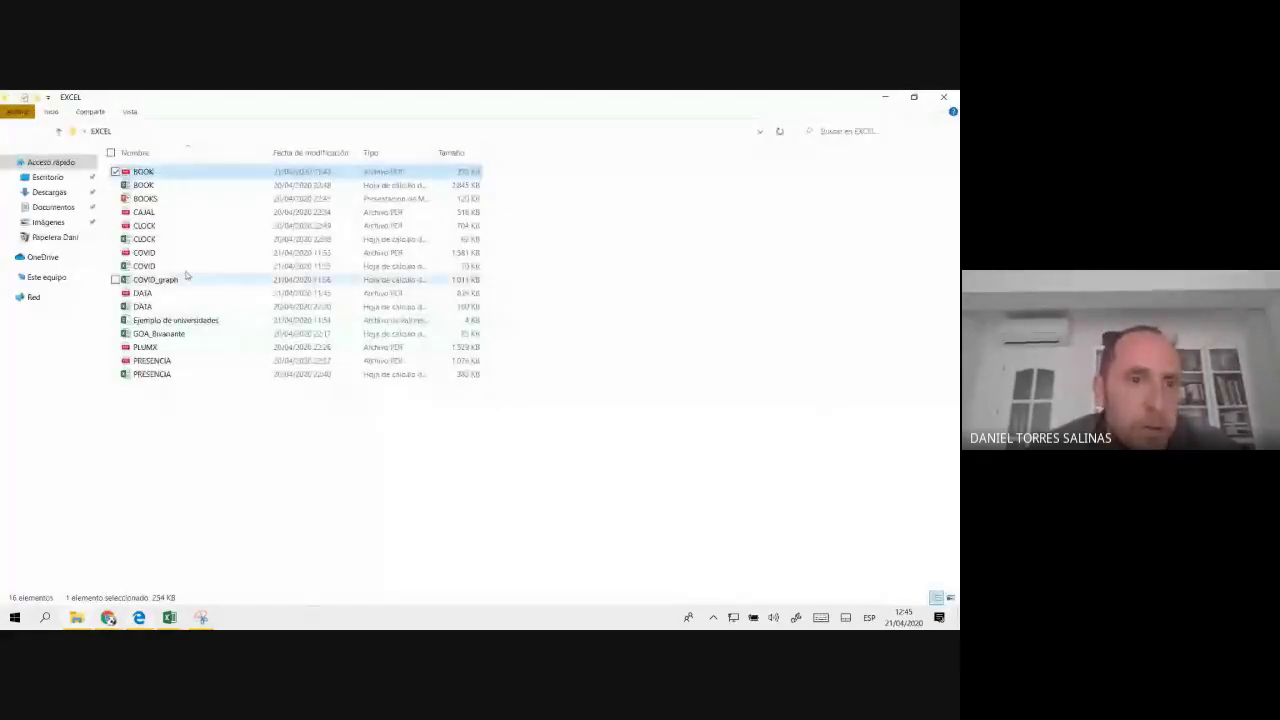
# - Open the BOOK workbook with content enabled and zoom in twice on the DATOS FNCS bubble chart
pyautogui.doubleClick(150, 185)
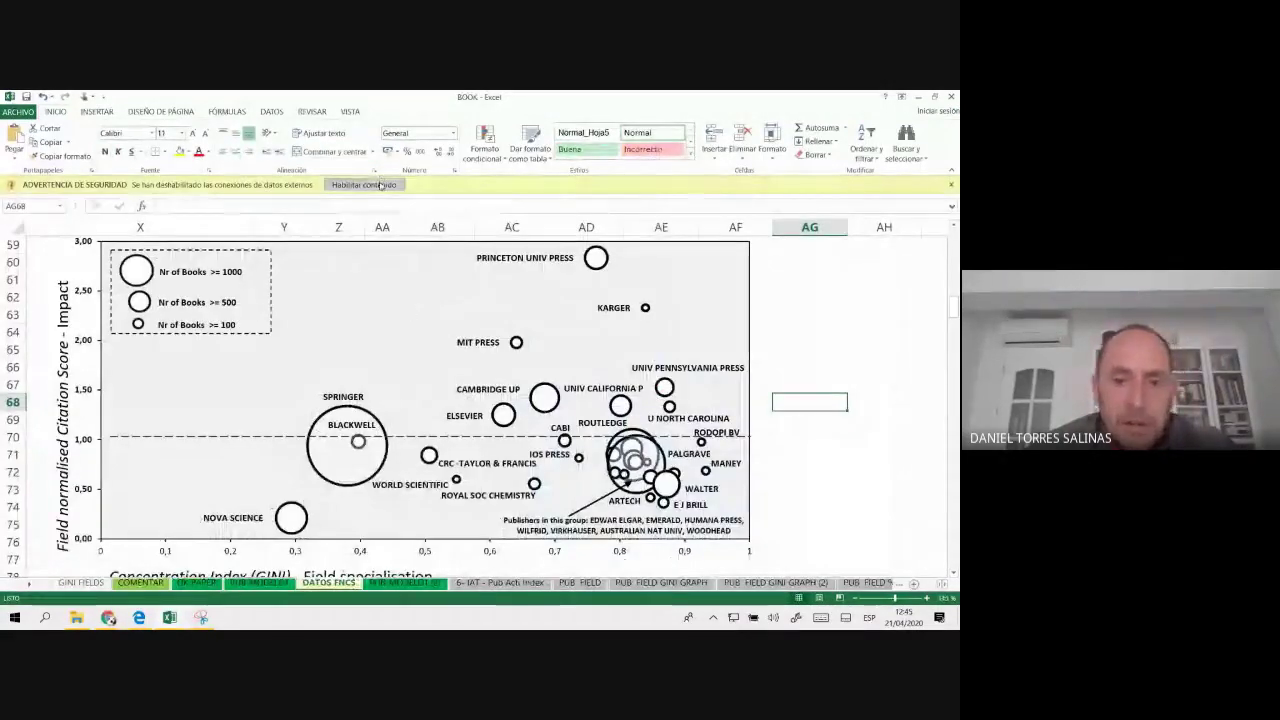
pyautogui.click(380, 185)
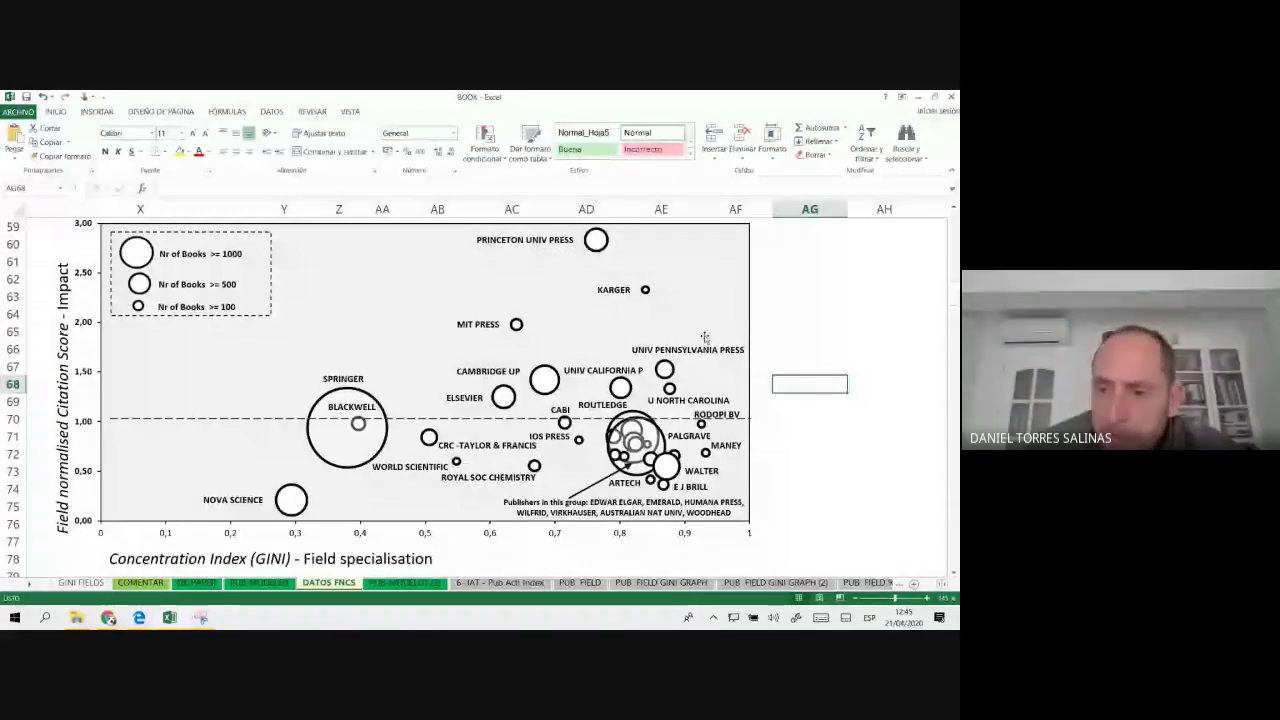
pyautogui.click(933, 603)
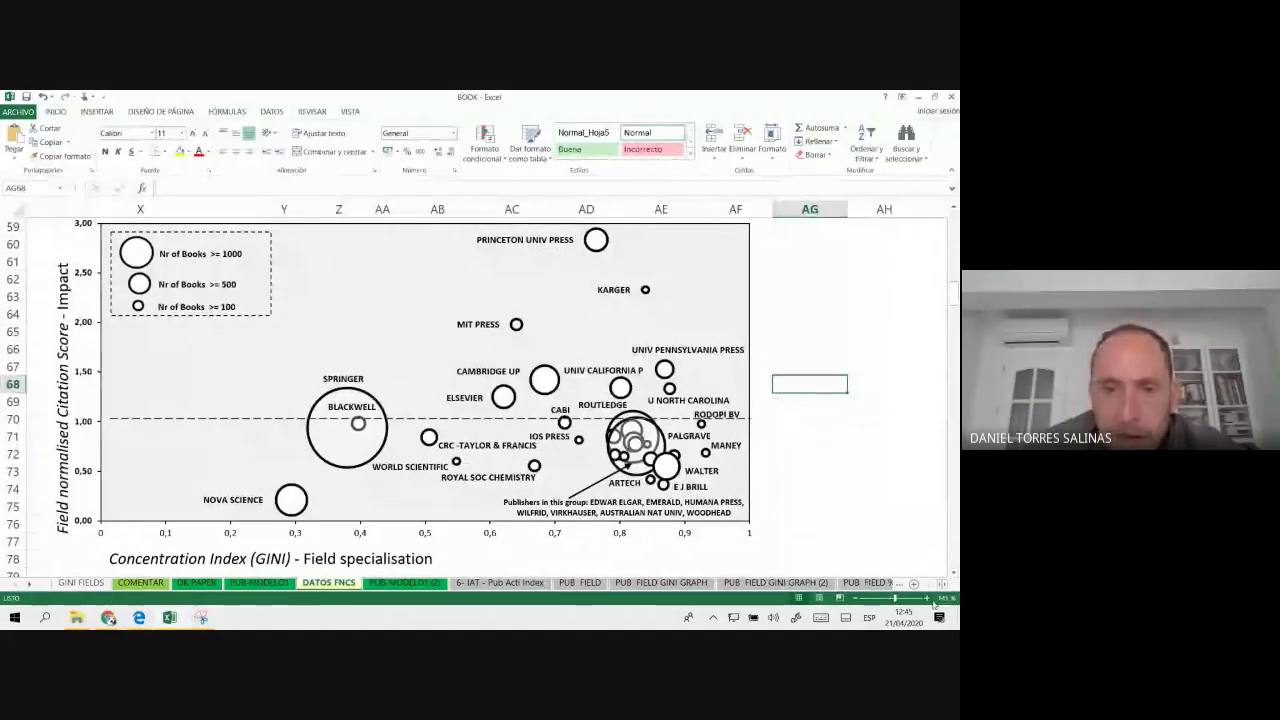
pyautogui.click(926, 597)
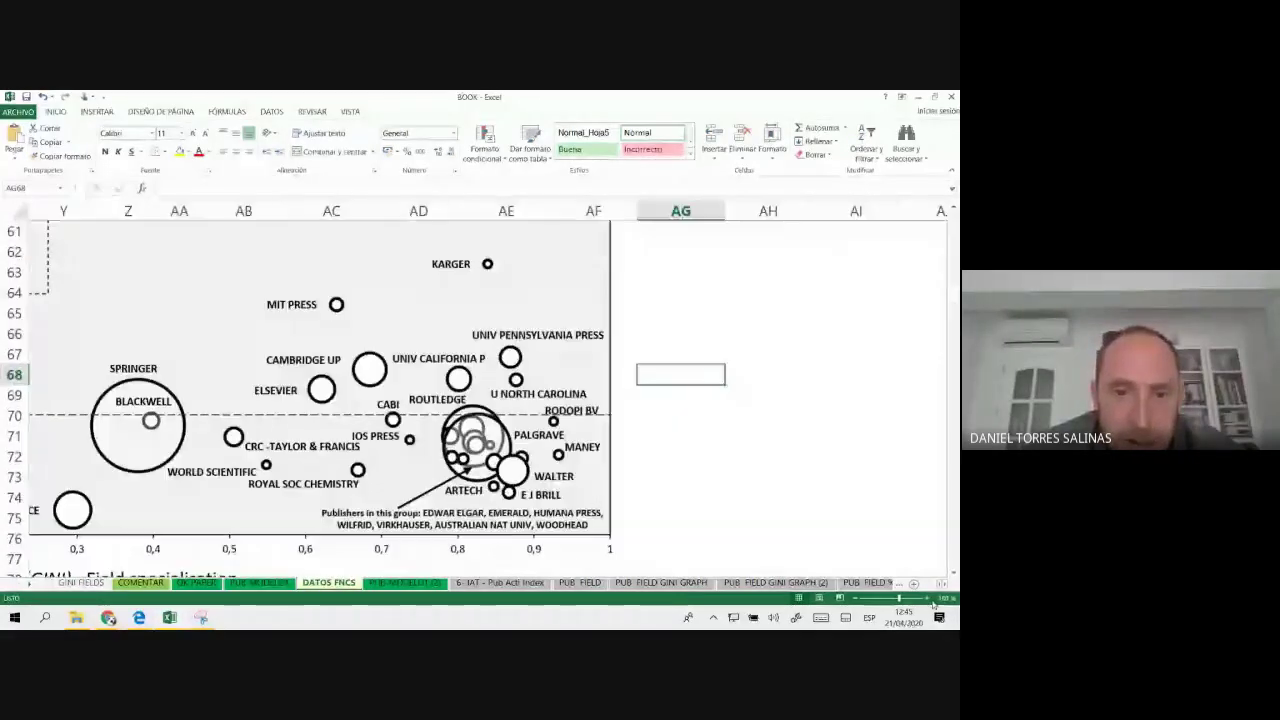
pyautogui.click(926, 597)
pyautogui.scroll(-1, 799, 548)
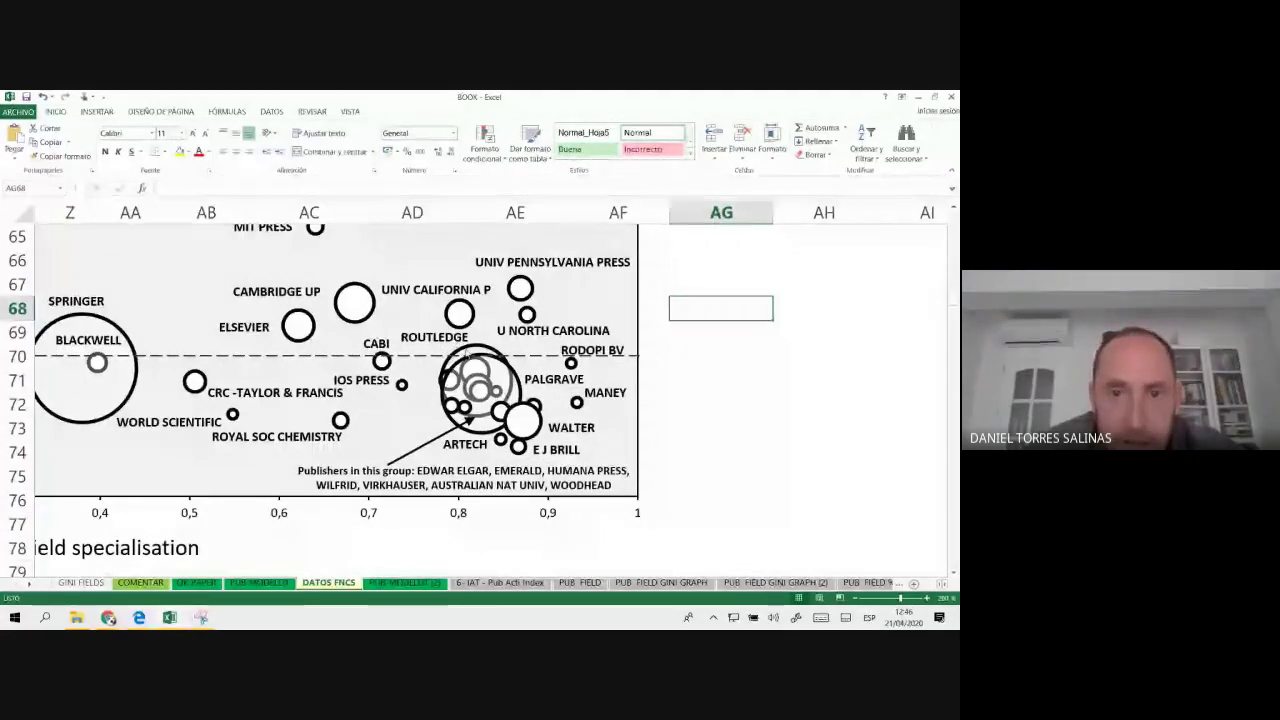
pyautogui.click(466, 348)
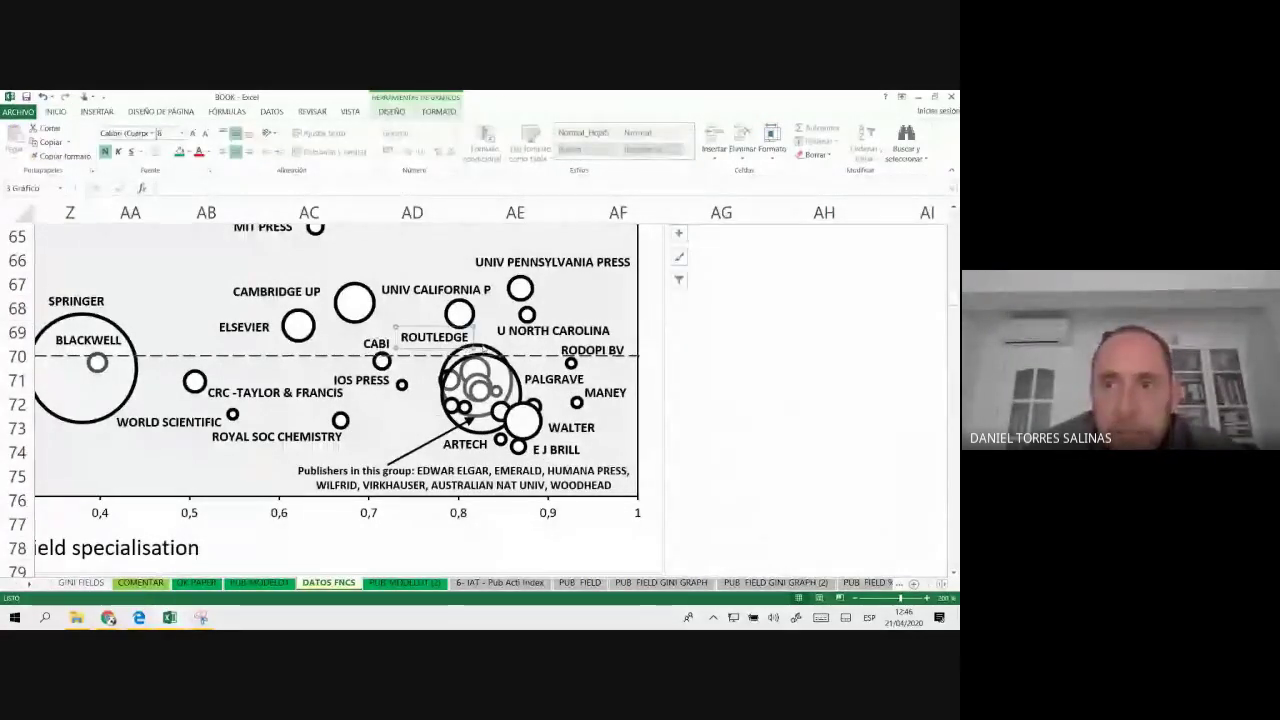
pyautogui.click(478, 350)
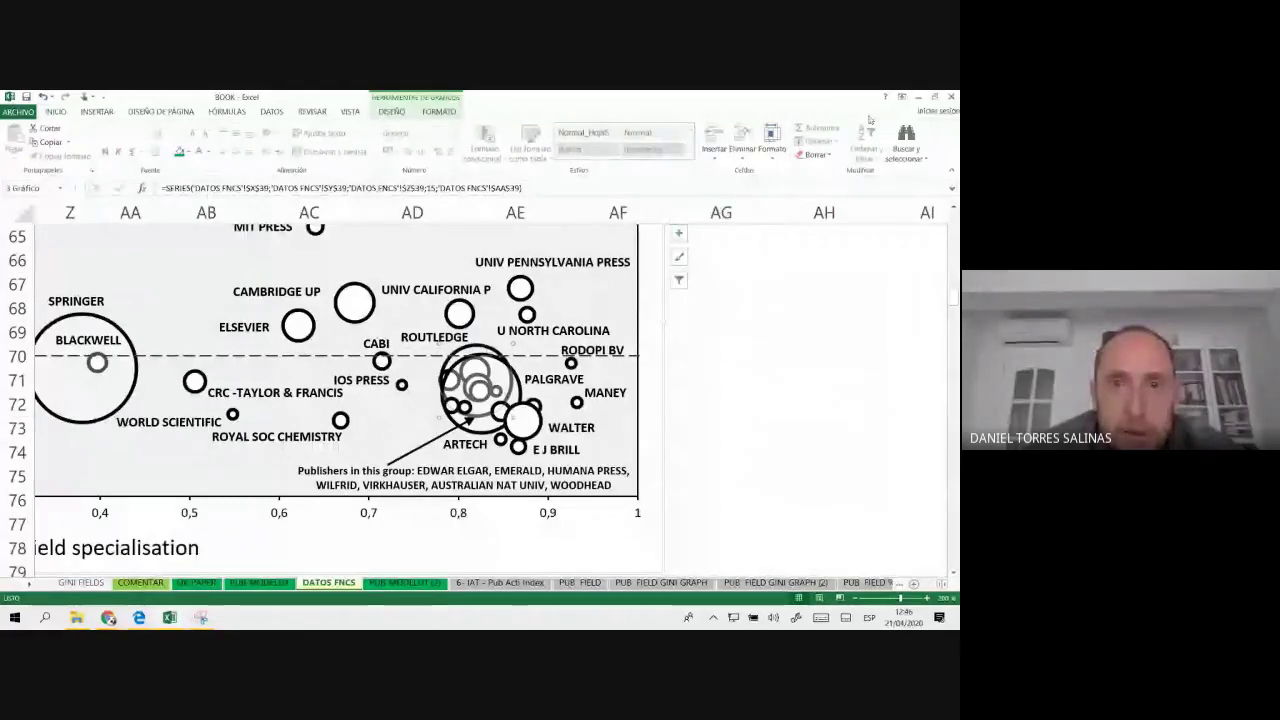
pyautogui.click(439, 111)
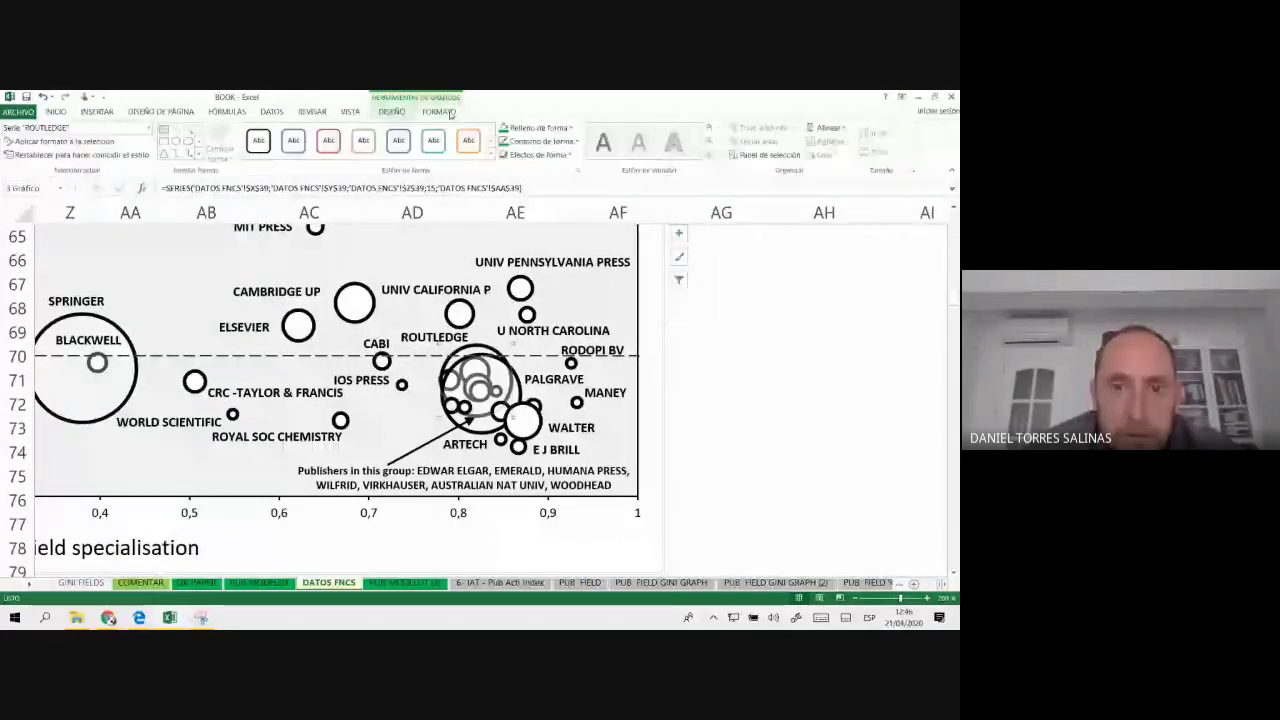
pyautogui.click(537, 128)
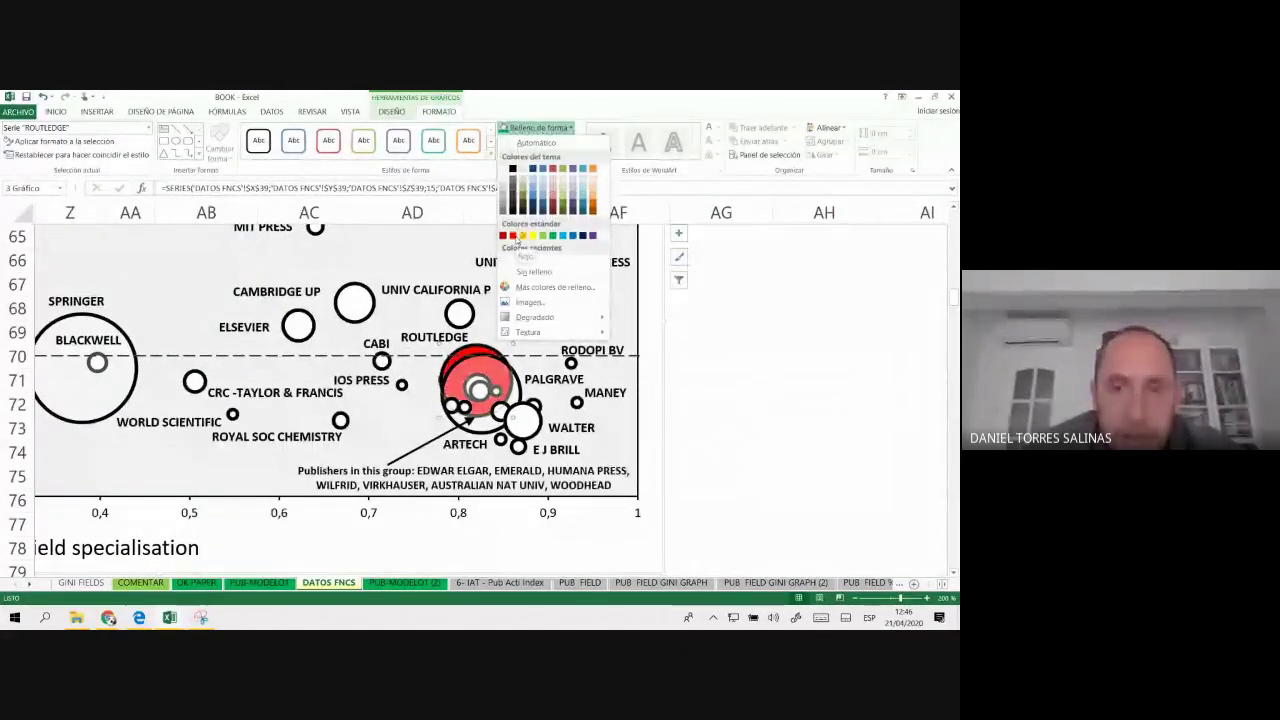
pyautogui.click(520, 386)
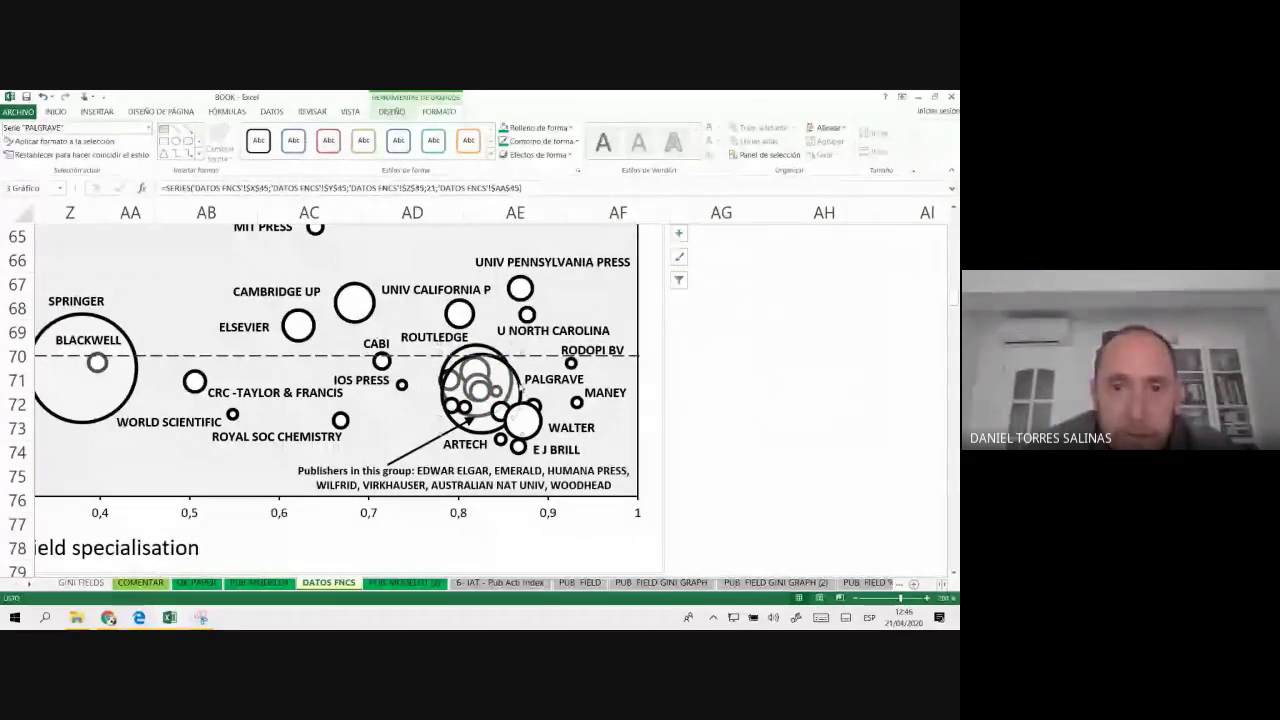
pyautogui.click(543, 141)
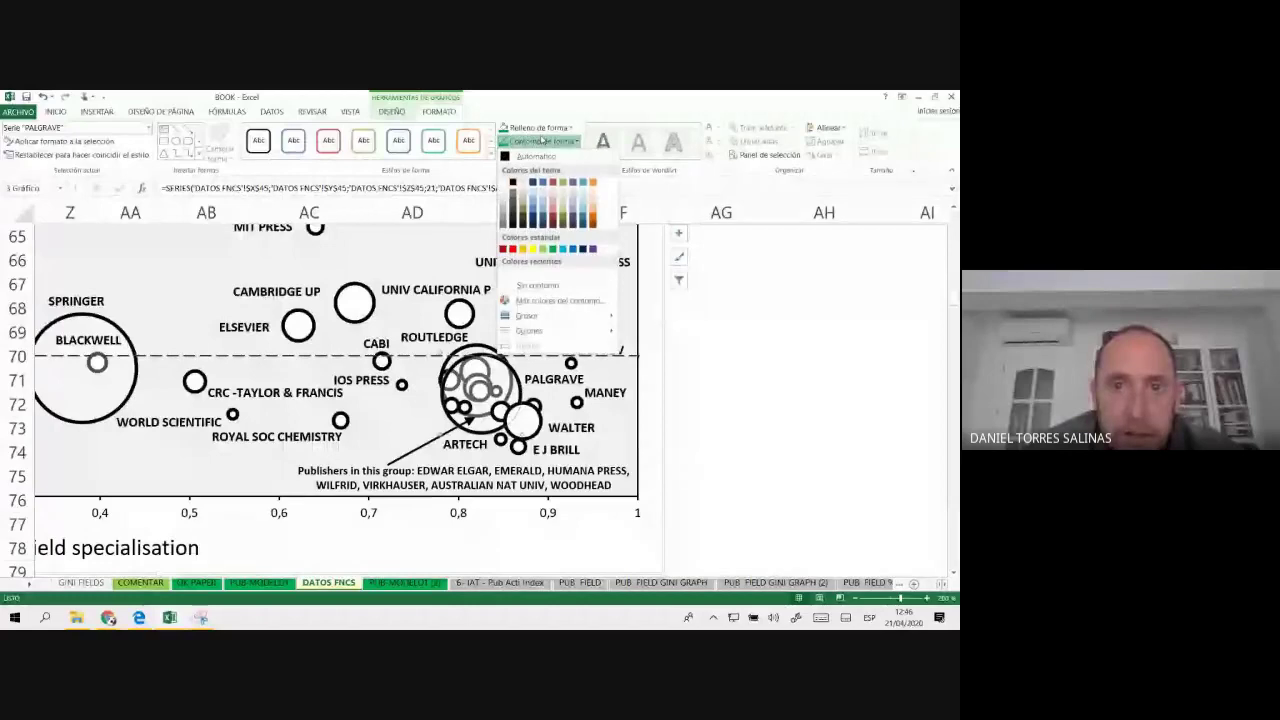
pyautogui.click(487, 346)
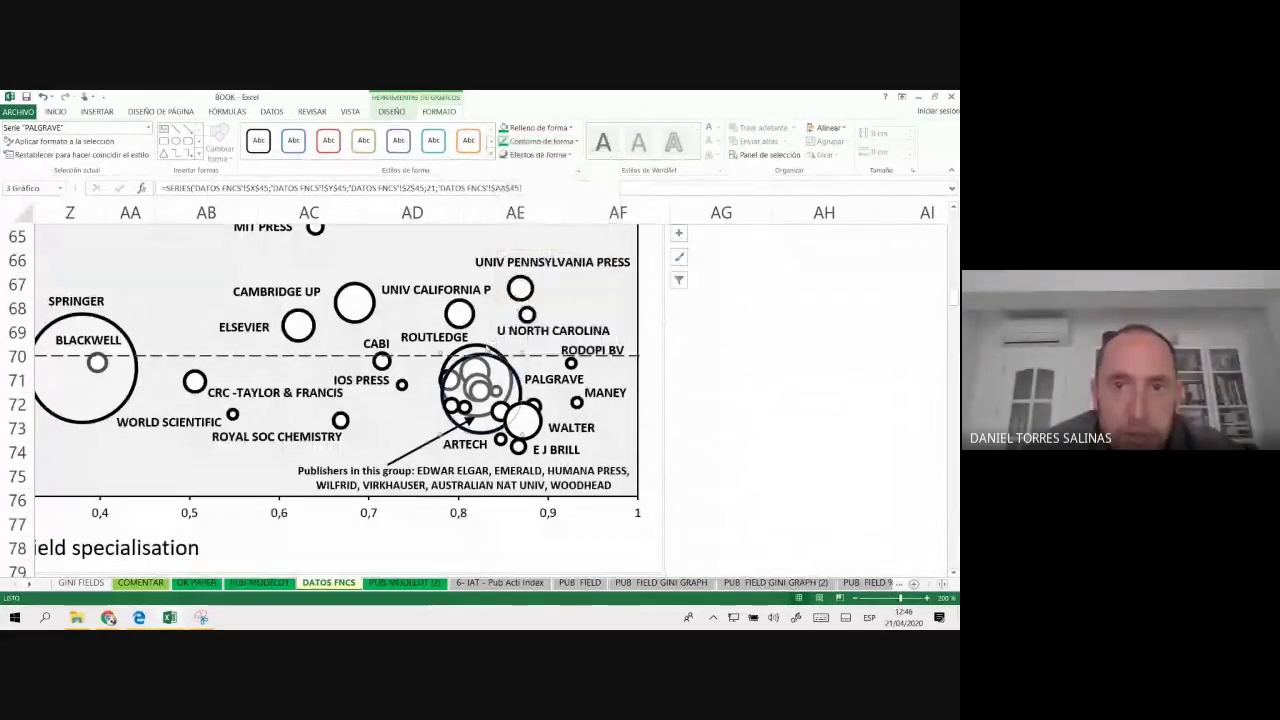
pyautogui.click(538, 128)
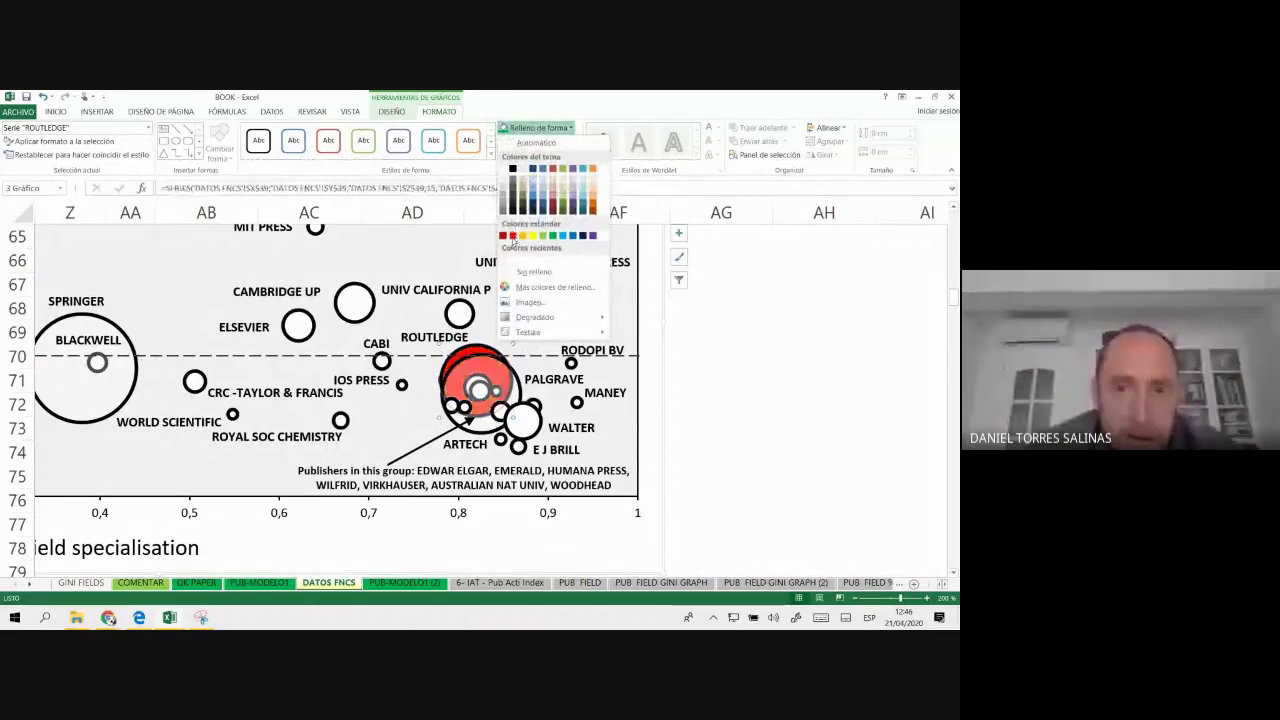
pyautogui.press('Escape')
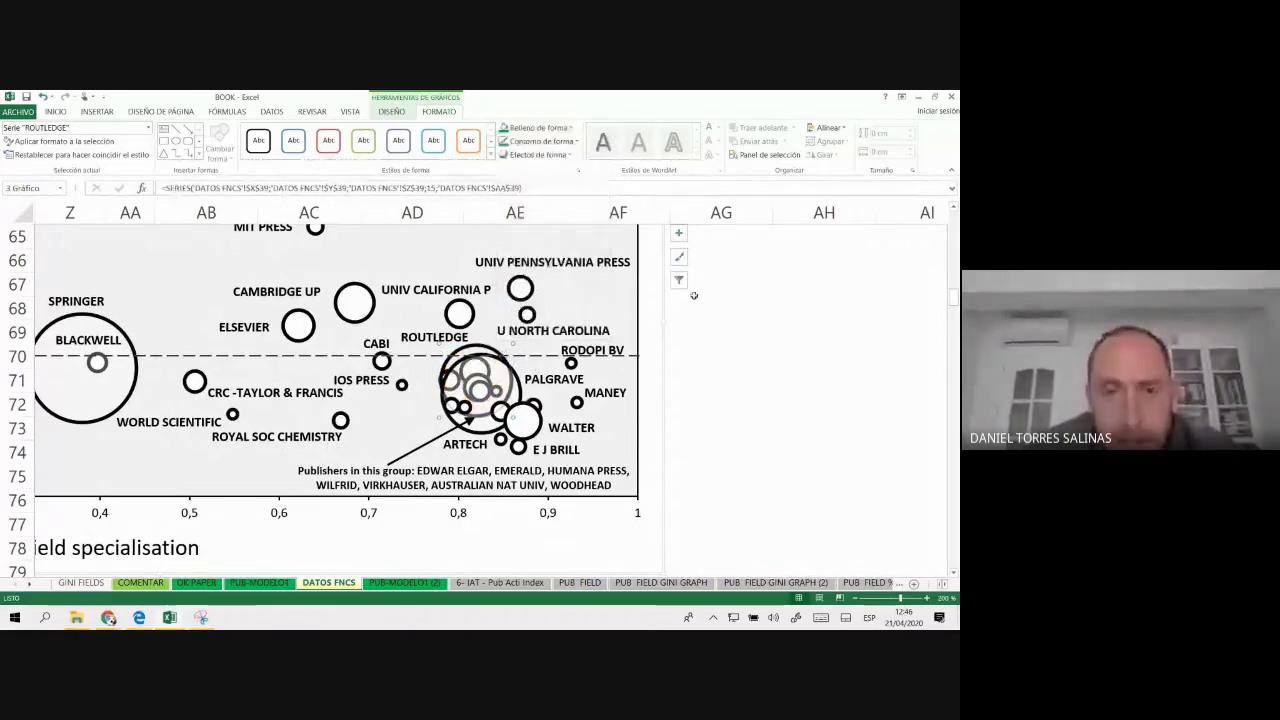
pyautogui.click(815, 500)
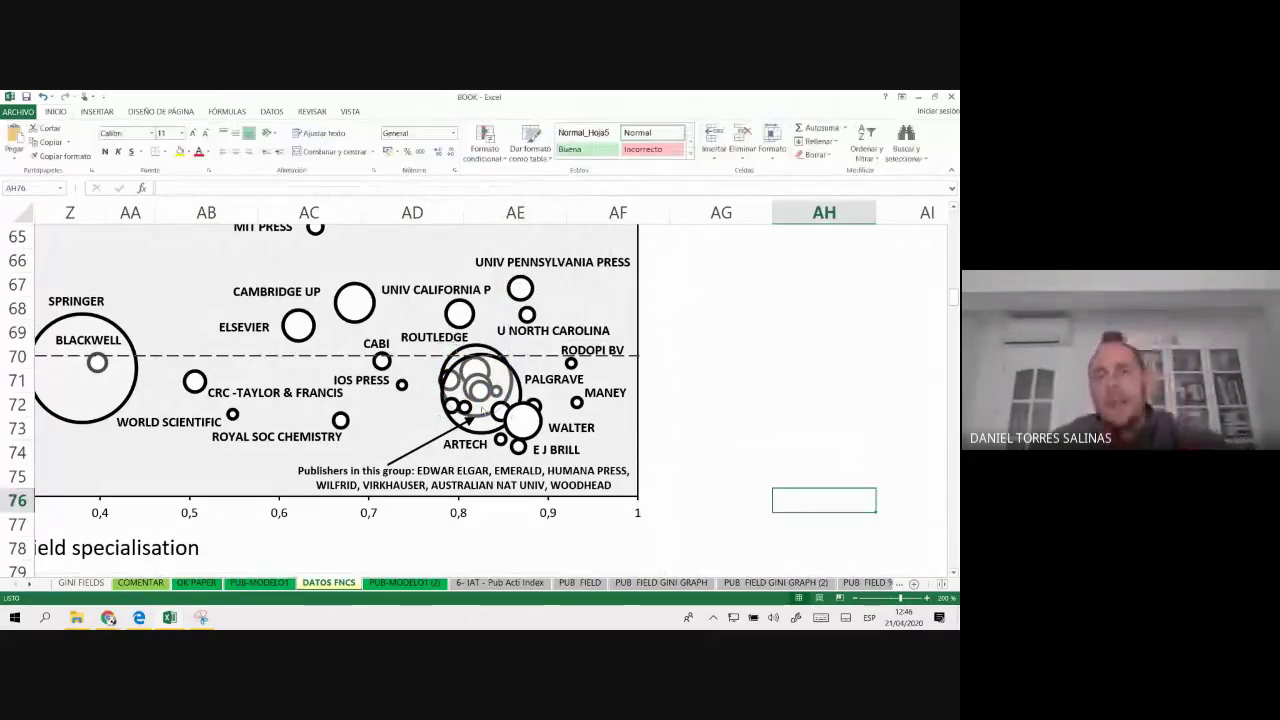
pyautogui.moveTo(465, 408)
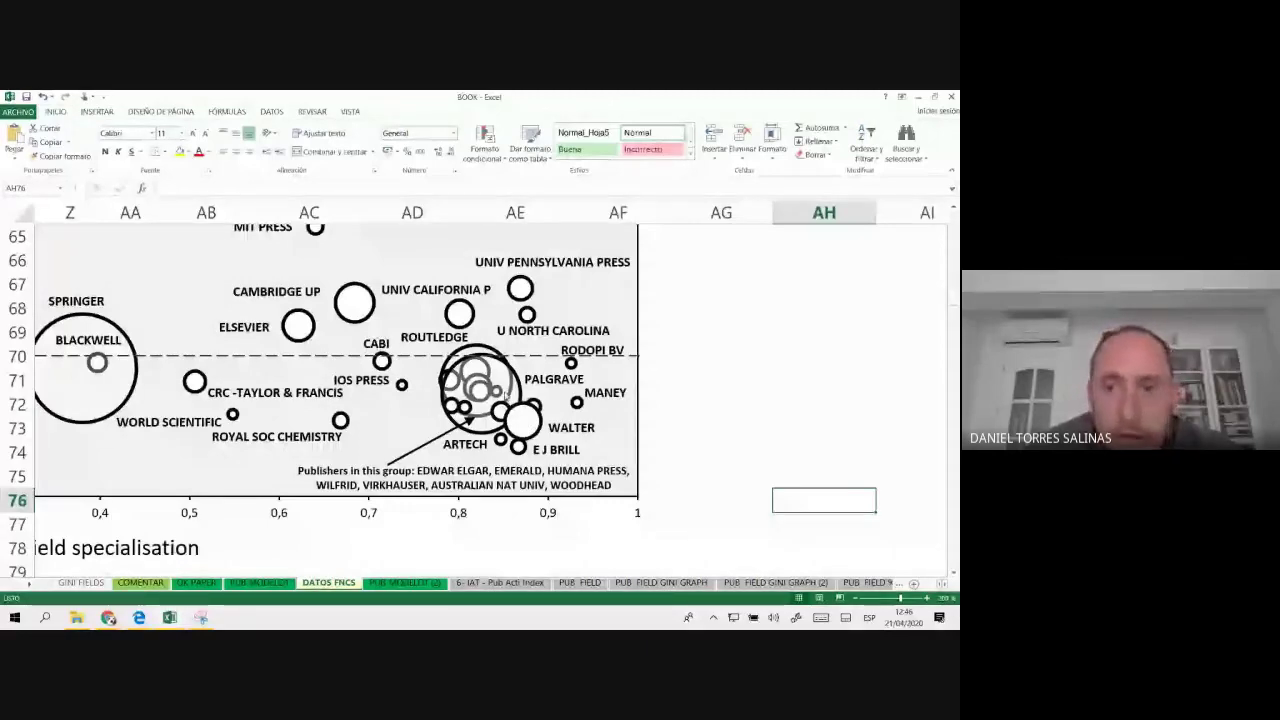
pyautogui.click(506, 397)
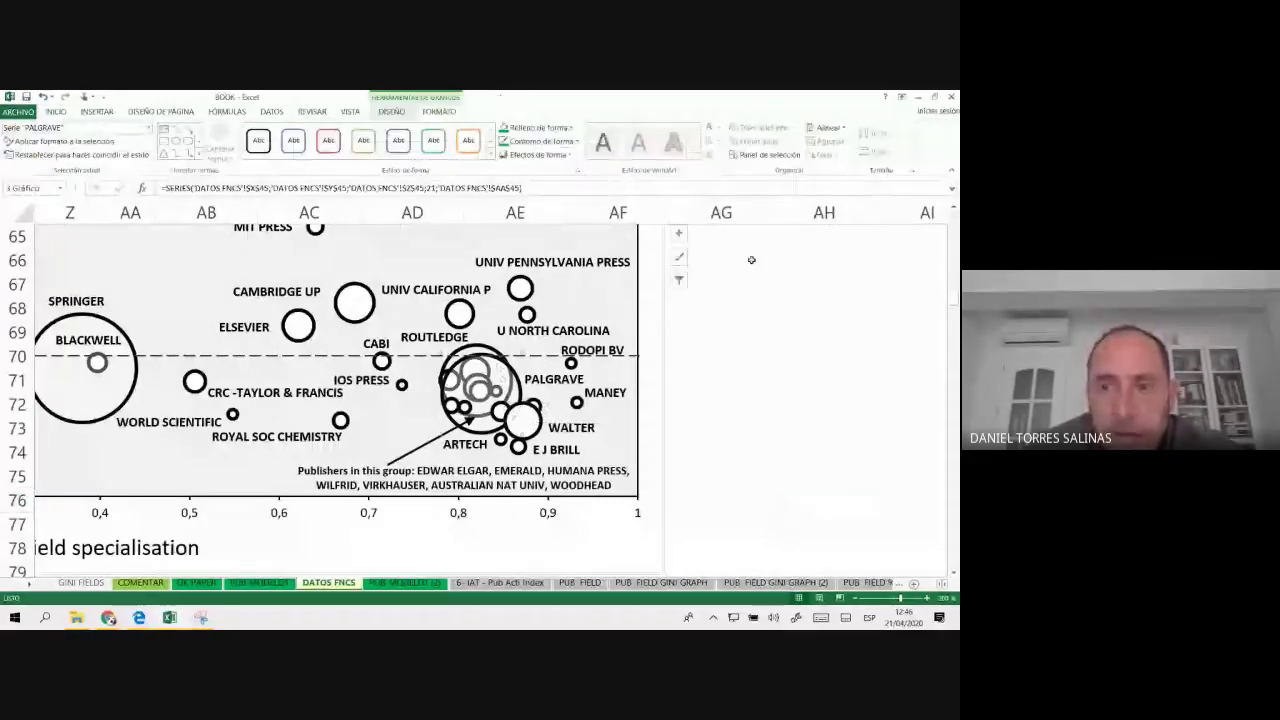
pyautogui.scroll(4, 857, 303)
pyautogui.scroll(2, 859, 313)
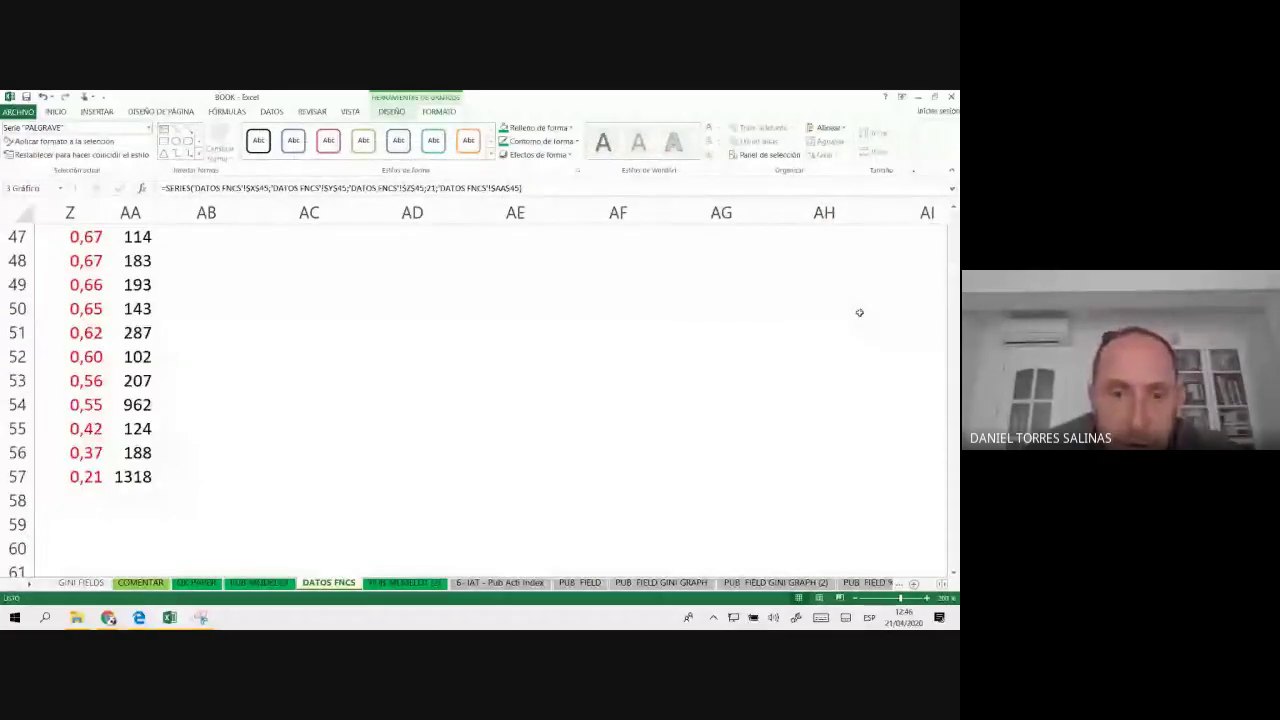
pyautogui.scroll(-4, 859, 313)
pyautogui.scroll(-2, 859, 313)
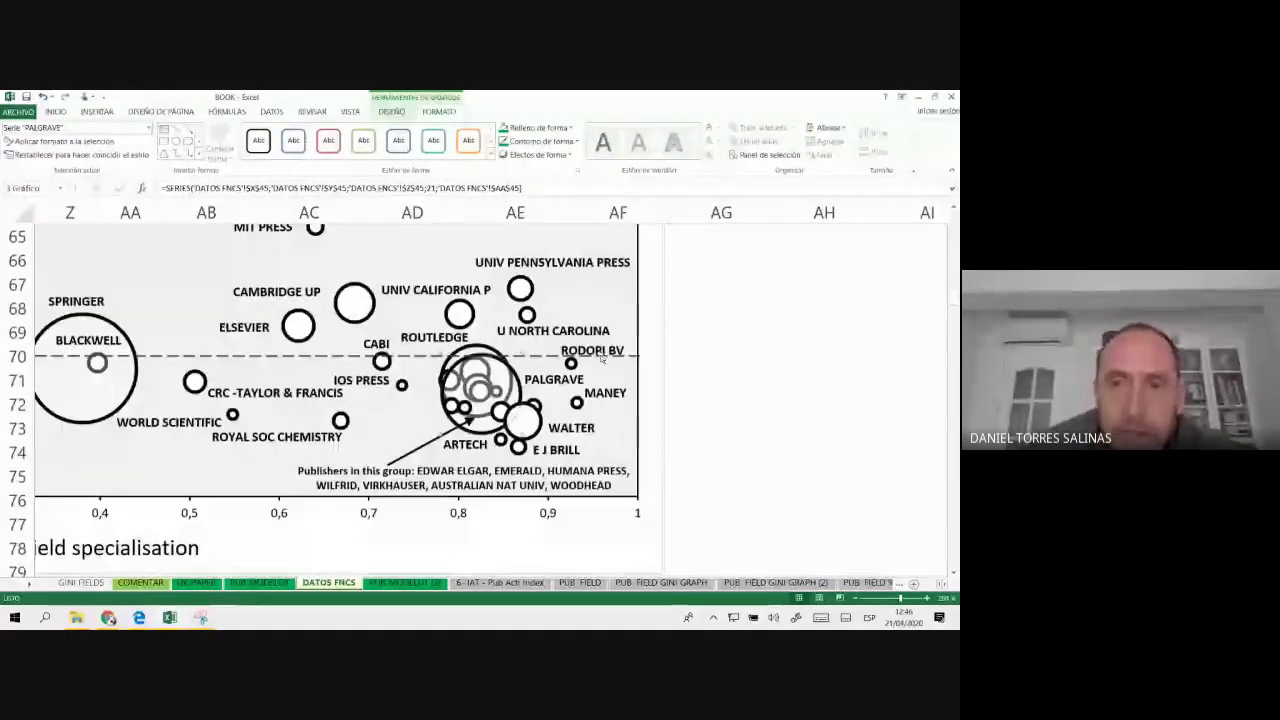
pyautogui.moveTo(483, 386)
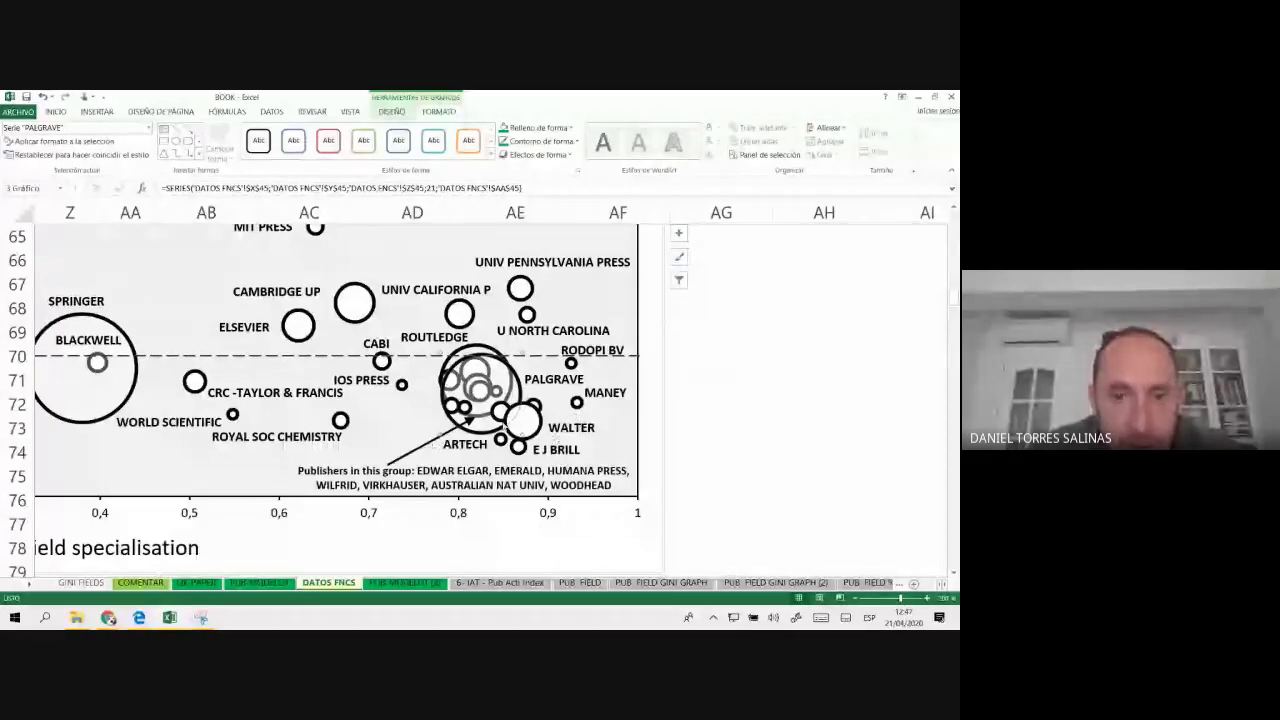
pyautogui.click(474, 424)
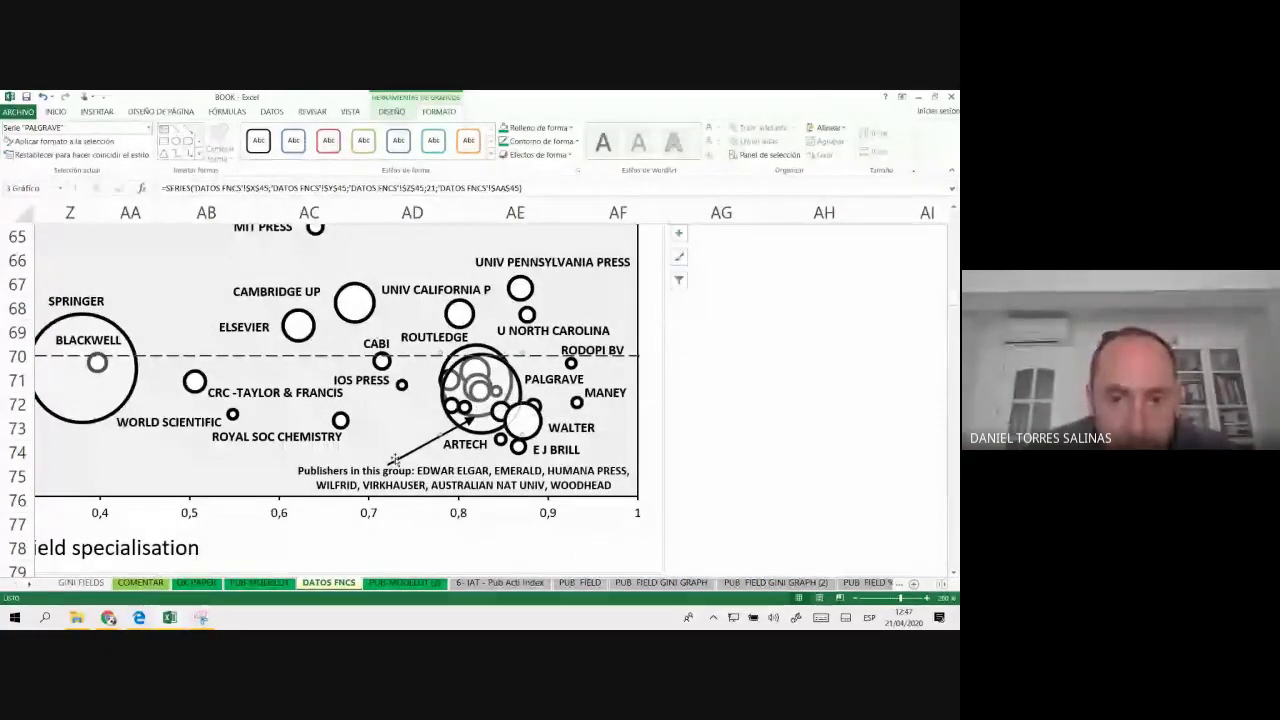
# - Check the publishers-group annotation, then zoom the sheet out five levels and back in four
pyautogui.moveTo(417, 470); pyautogui.dragTo(612, 486)
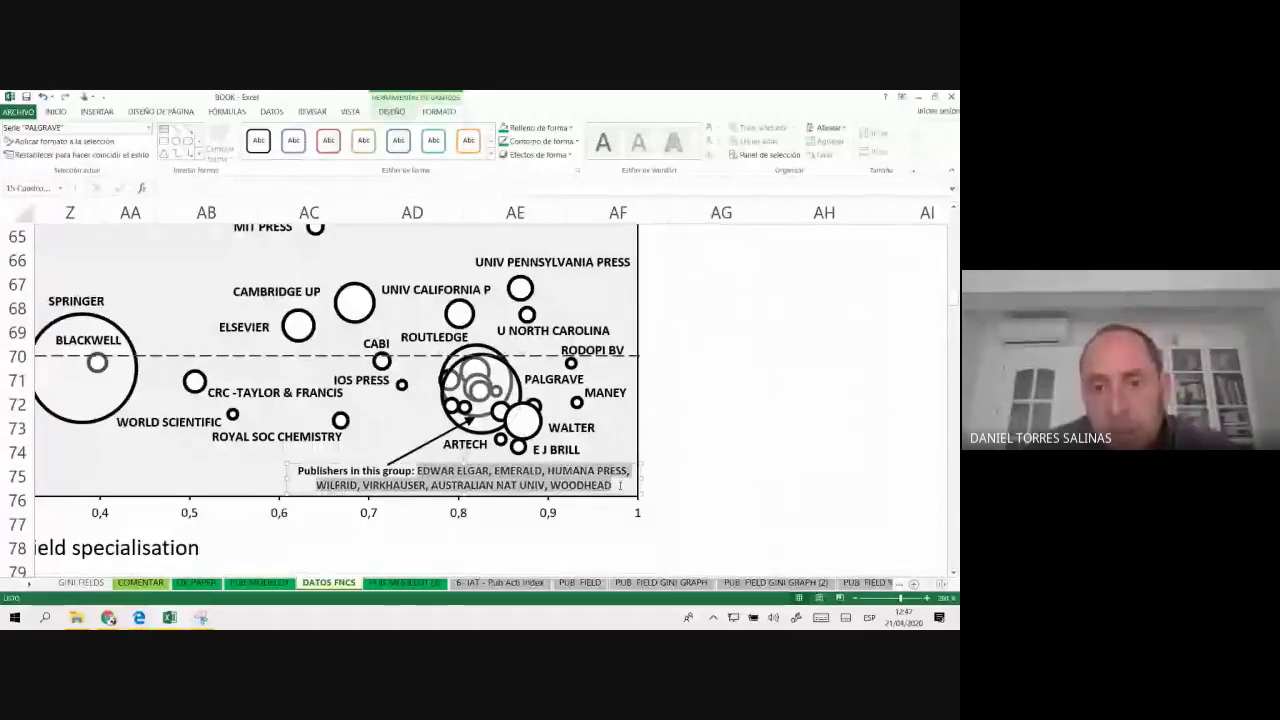
pyautogui.click(862, 425)
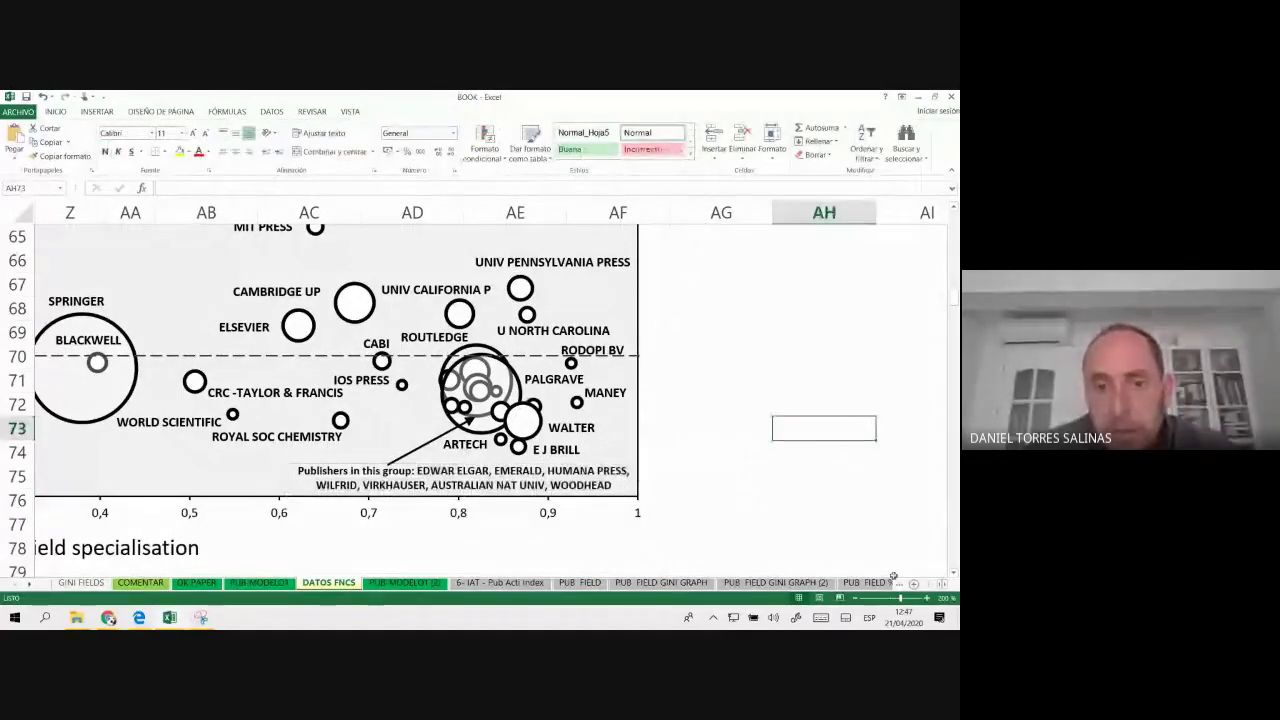
pyautogui.click(855, 599)
pyautogui.click(855, 599)
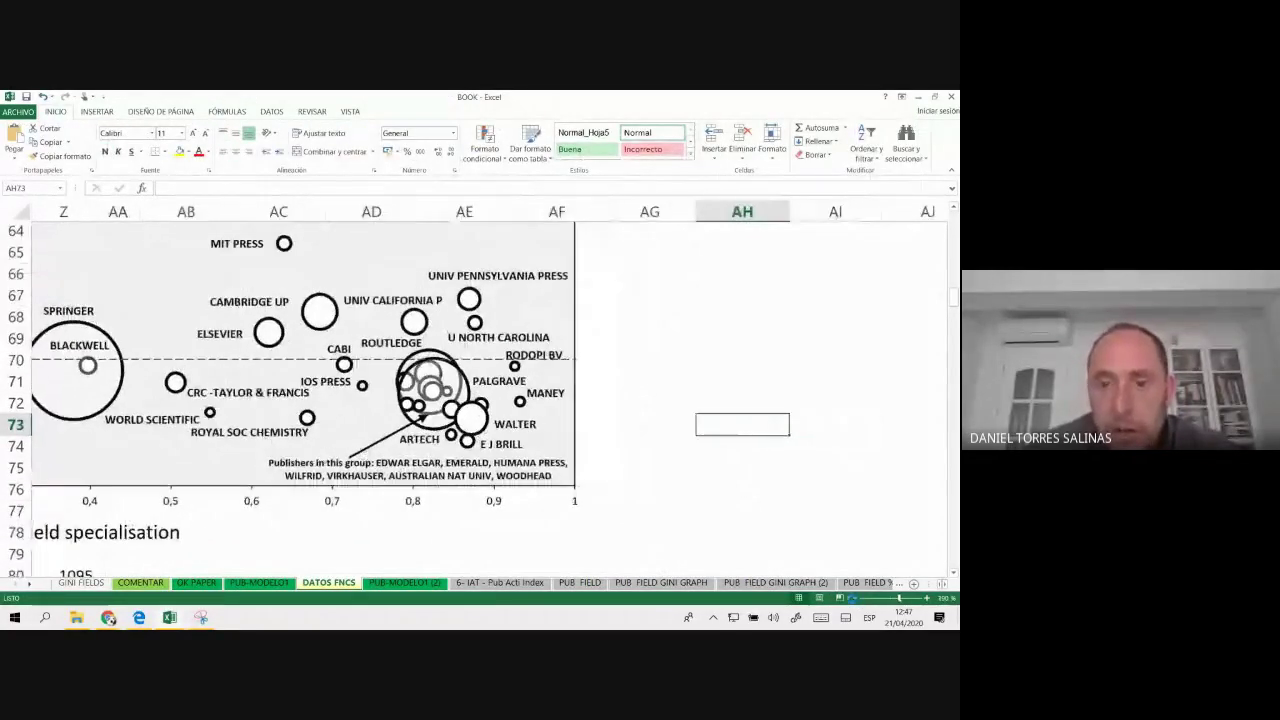
pyautogui.click(855, 599)
pyautogui.click(855, 599)
pyautogui.click(855, 599)
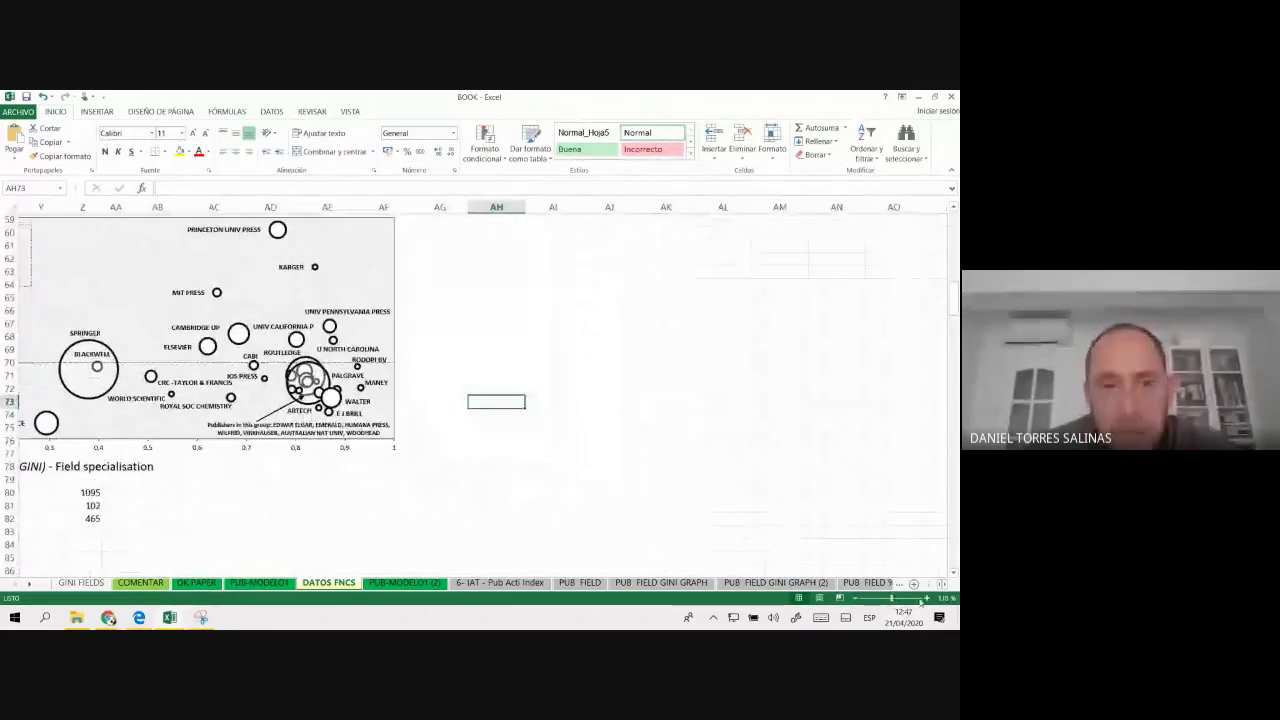
pyautogui.click(927, 599)
pyautogui.click(927, 599)
pyautogui.click(927, 599)
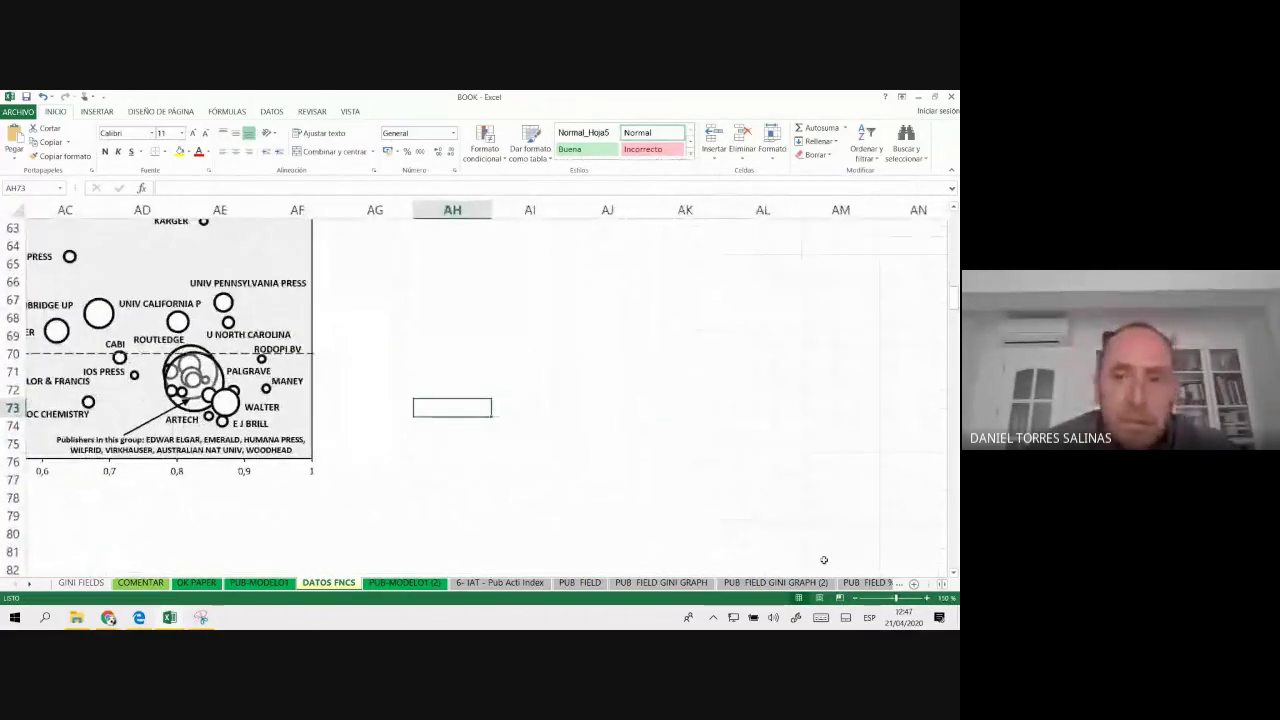
pyautogui.click(927, 599)
# - Frame the chart with its size legend and axis titles, then select the dashed reference line
pyautogui.hscroll(-5, 3, 519)
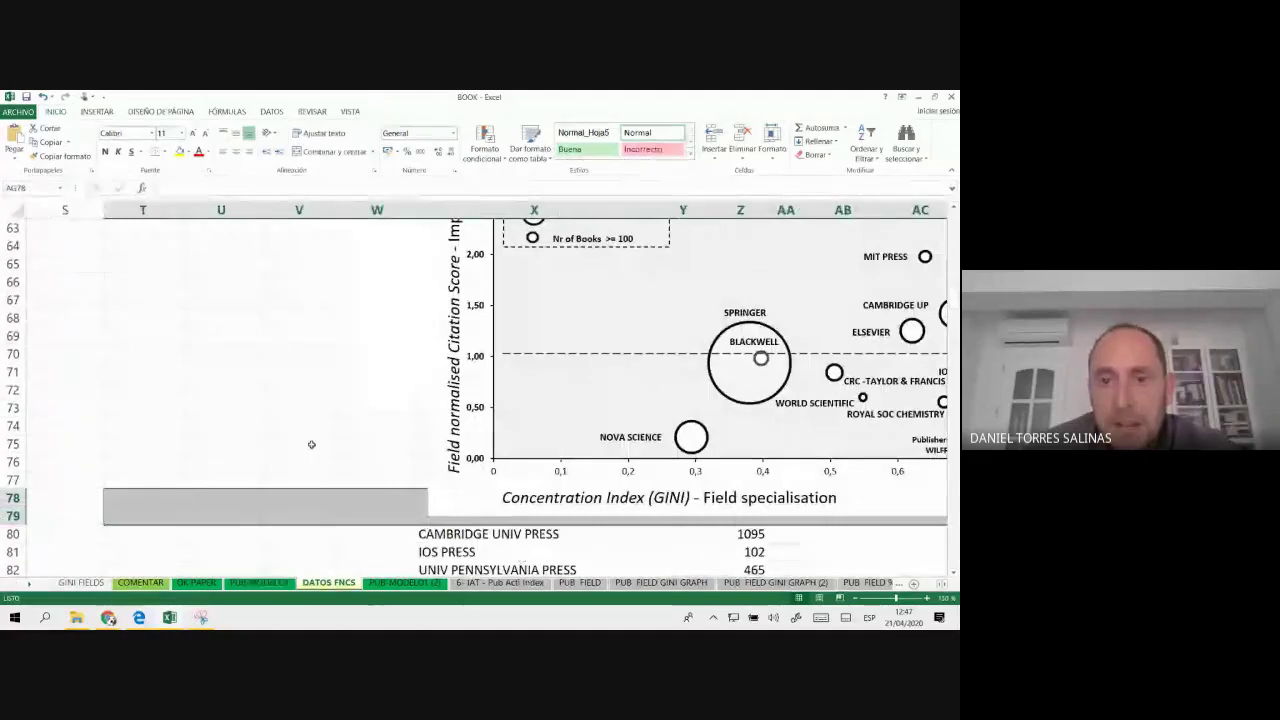
pyautogui.hscroll(3, 860, 384)
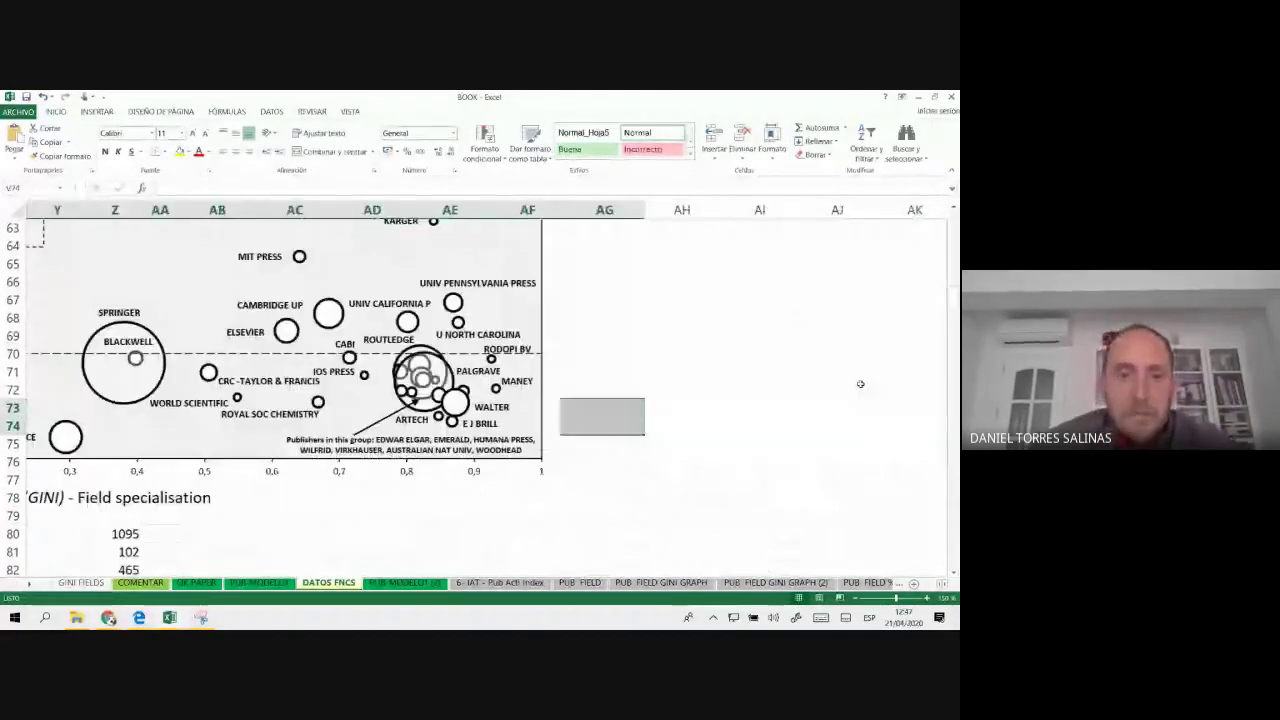
pyautogui.scroll(2, 860, 384)
pyautogui.click(732, 530)
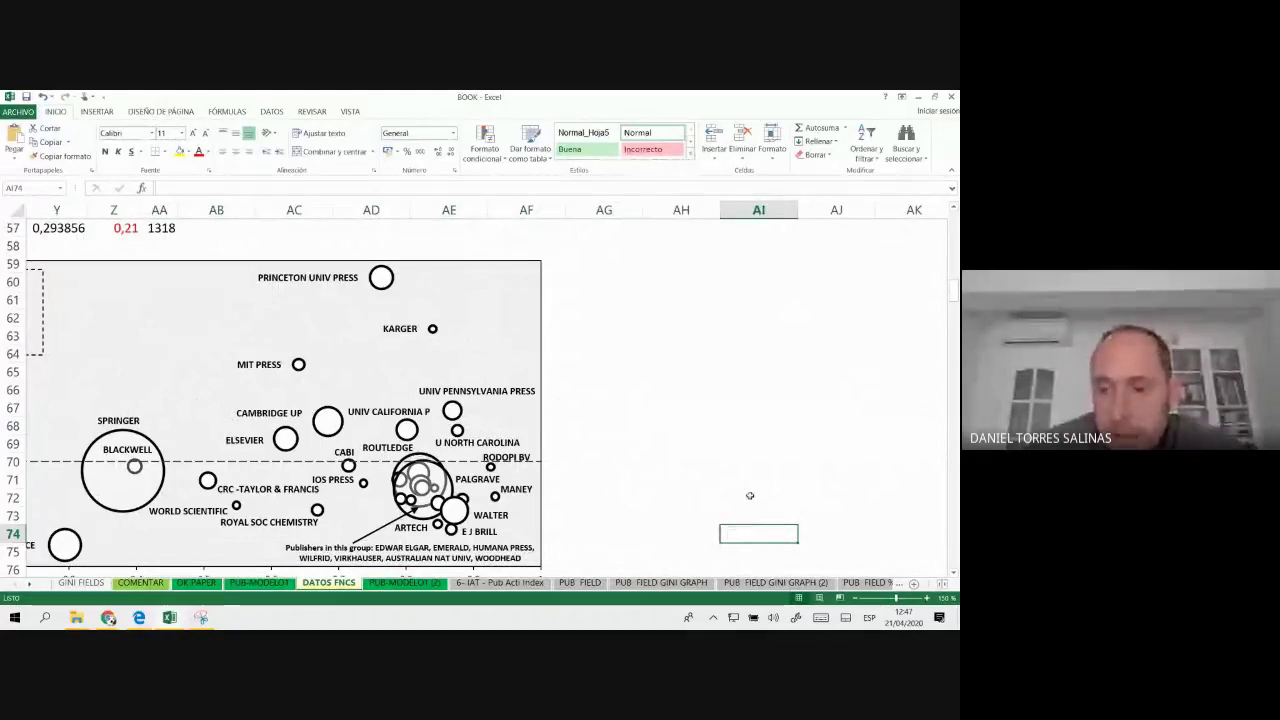
pyautogui.click(855, 598)
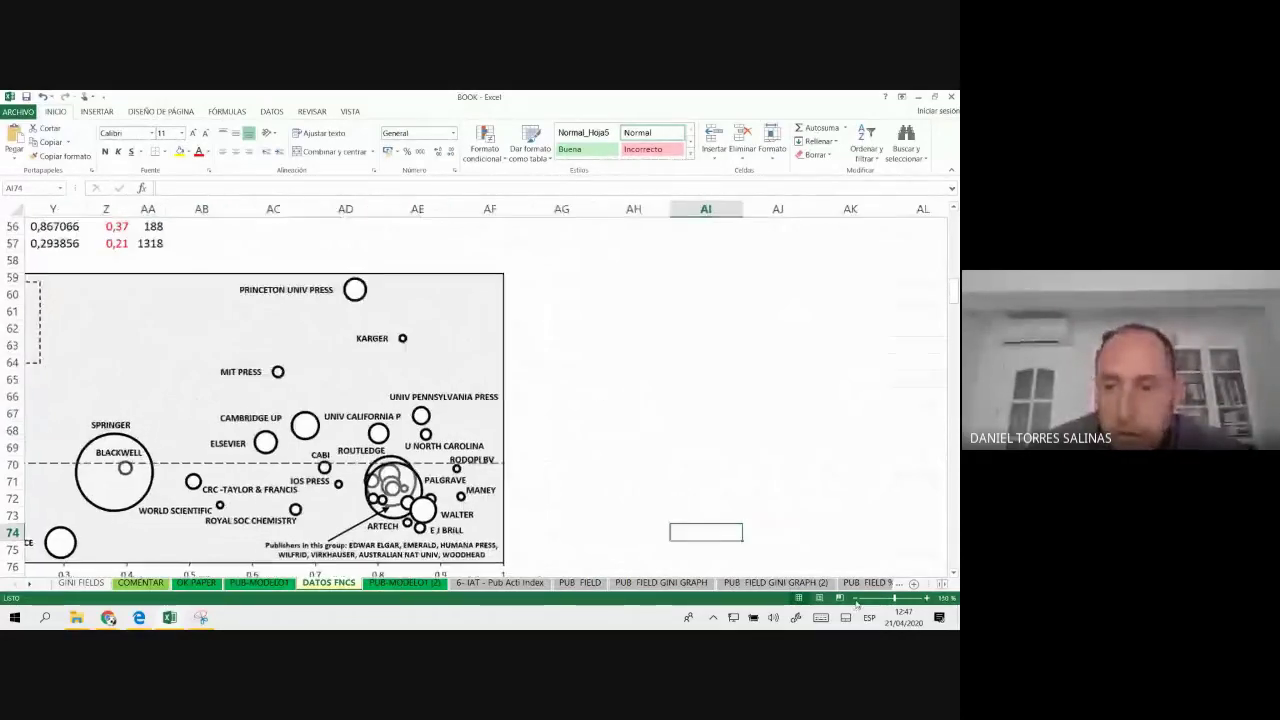
pyautogui.click(855, 598)
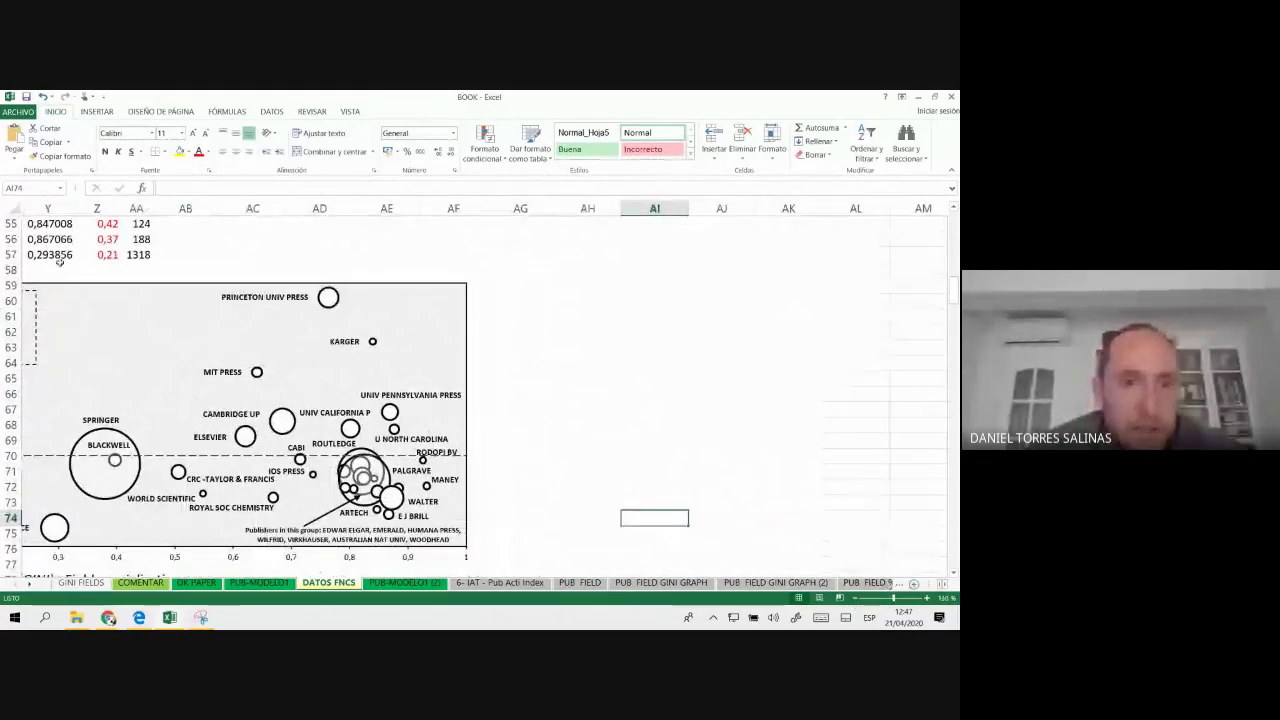
pyautogui.moveTo(50, 254); pyautogui.dragTo(10, 254)
pyautogui.scroll(-1, 232, 277)
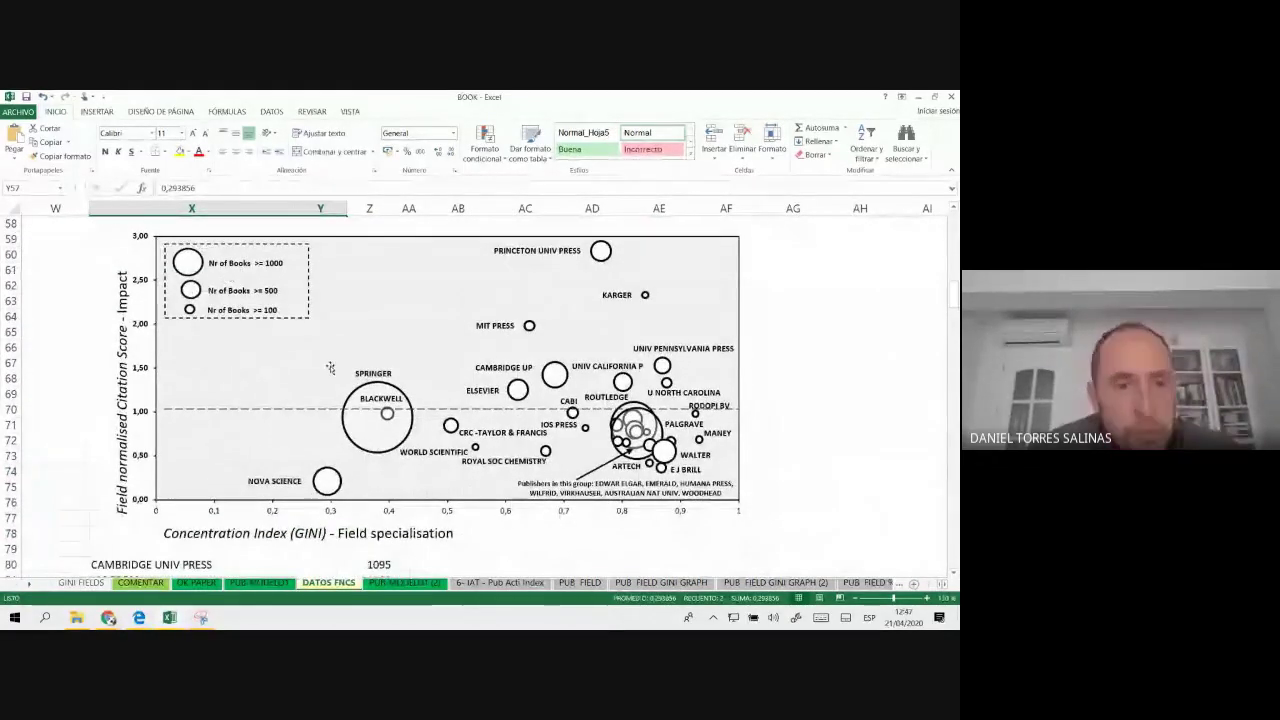
pyautogui.click(168, 410)
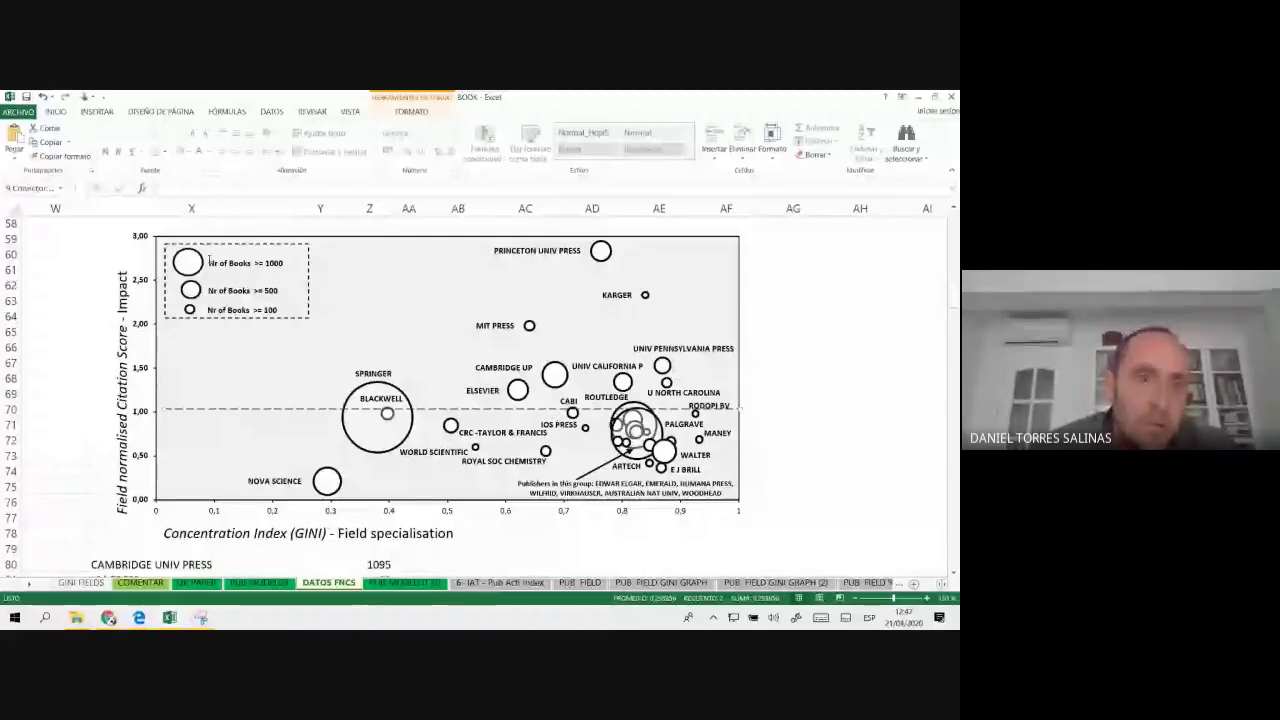
# - Put the large and small bubbles and dashed box back into the size legend, then open CLOCK.pdf
pyautogui.click(216, 243)
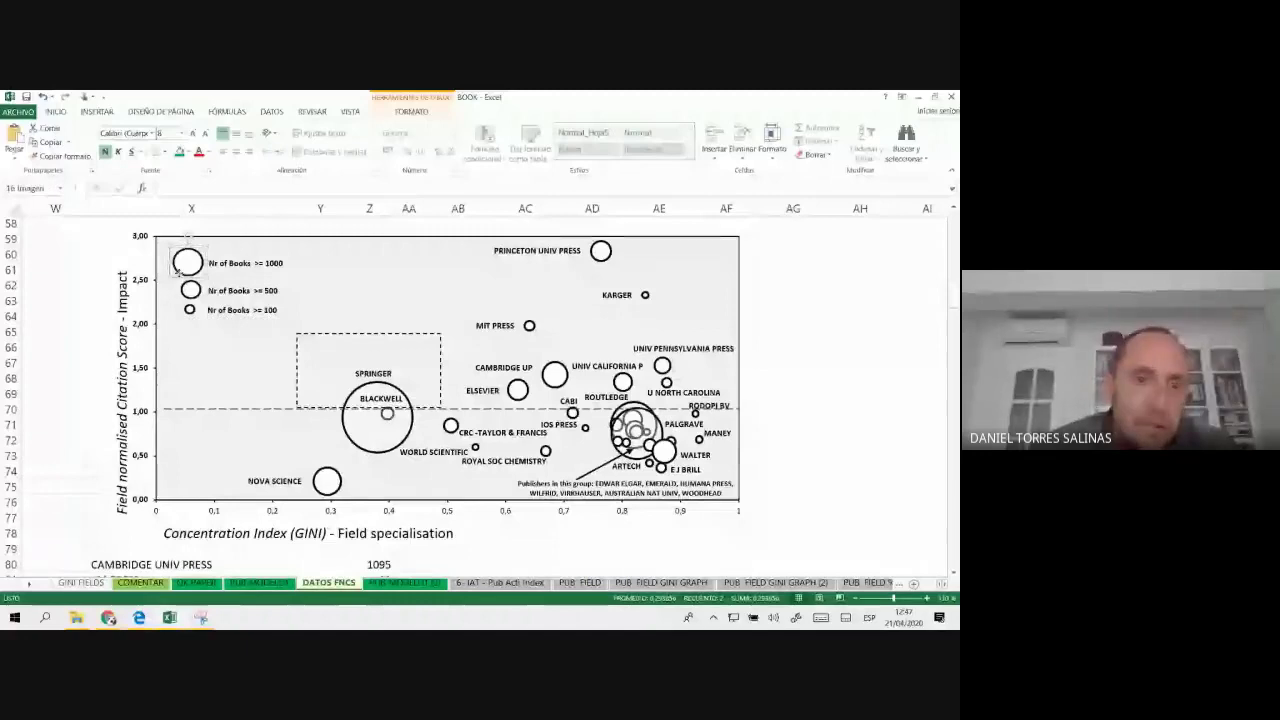
pyautogui.moveTo(187, 262); pyautogui.dragTo(355, 302)
pyautogui.moveTo(190, 289); pyautogui.dragTo(217, 388)
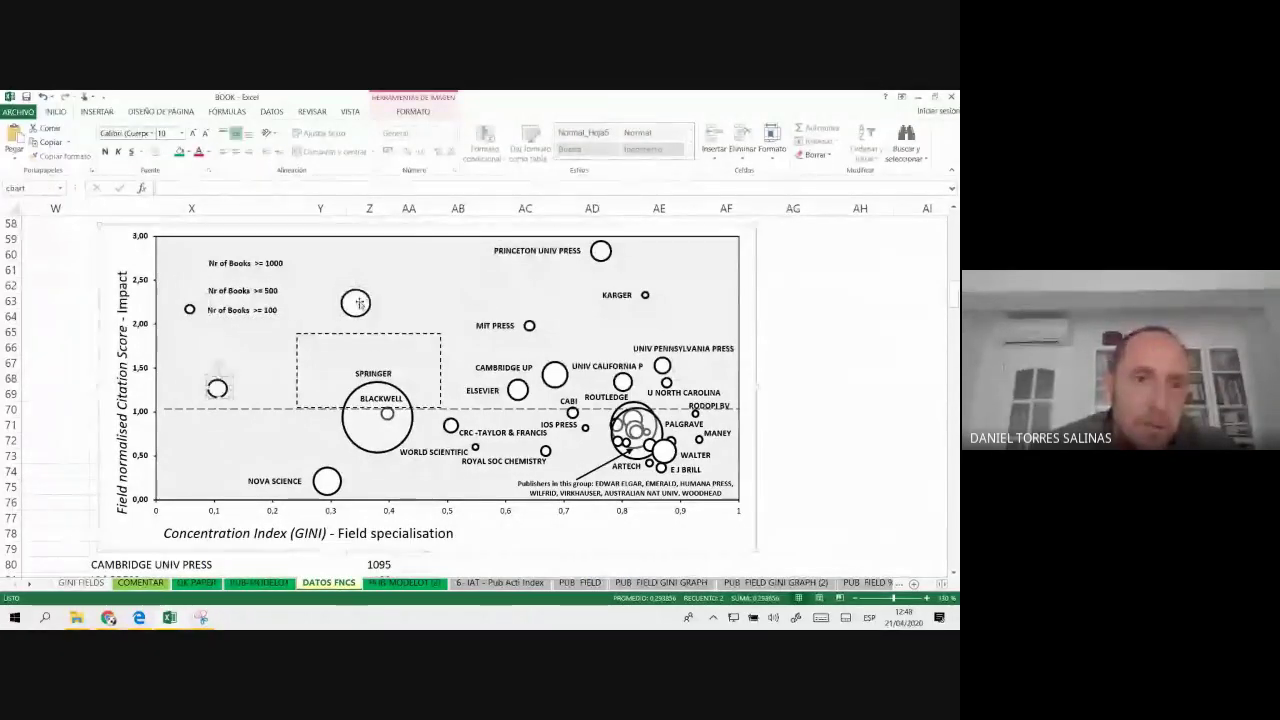
pyautogui.moveTo(358, 302)
pyautogui.mouseDown()
pyautogui.moveTo(166, 273)
pyautogui.moveTo(199, 262)
pyautogui.mouseUp()
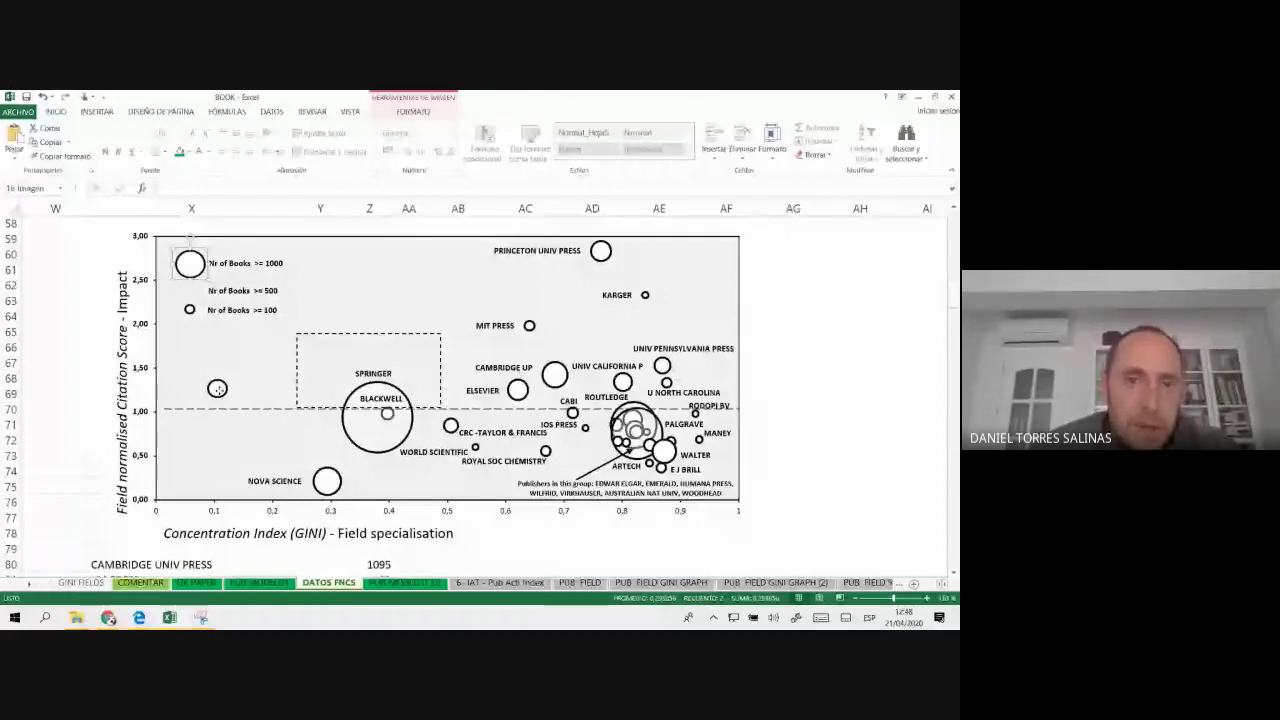
pyautogui.moveTo(217, 388); pyautogui.dragTo(188, 289)
pyautogui.moveTo(425, 333)
pyautogui.mouseDown()
pyautogui.moveTo(349, 244)
pyautogui.moveTo(290, 242)
pyautogui.mouseUp()
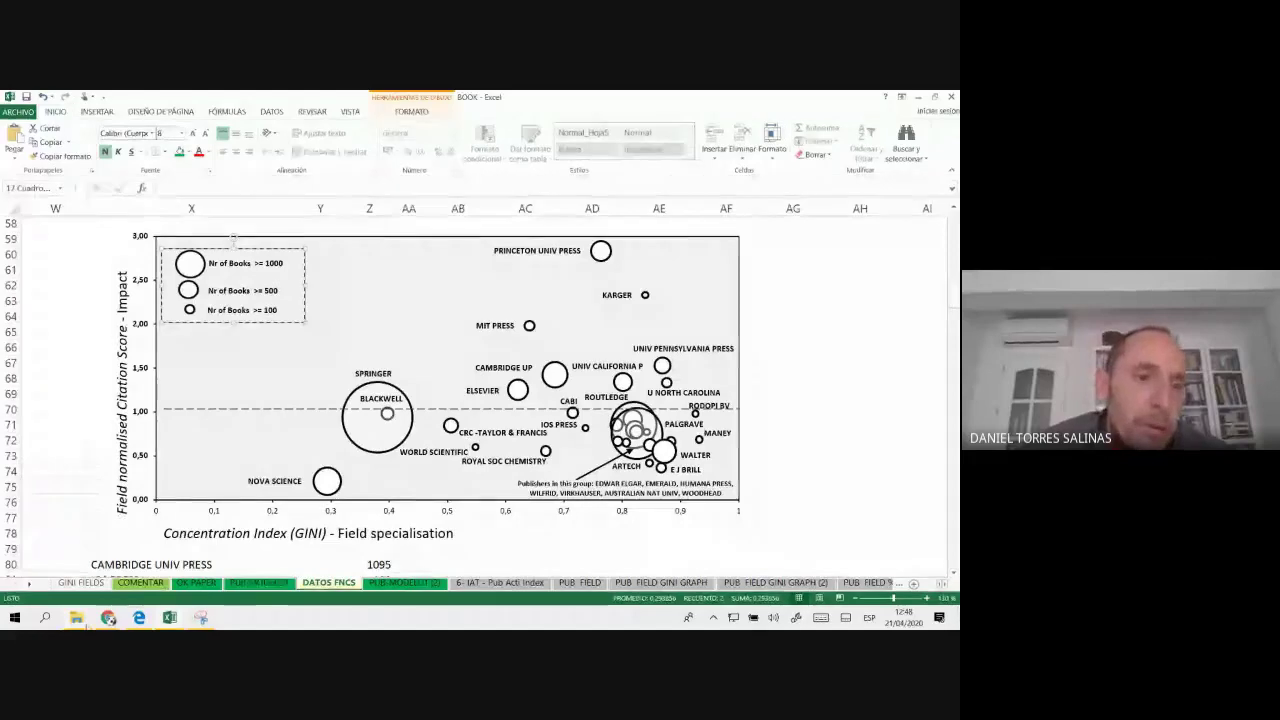
pyautogui.hotkey('alt', 'Tab')
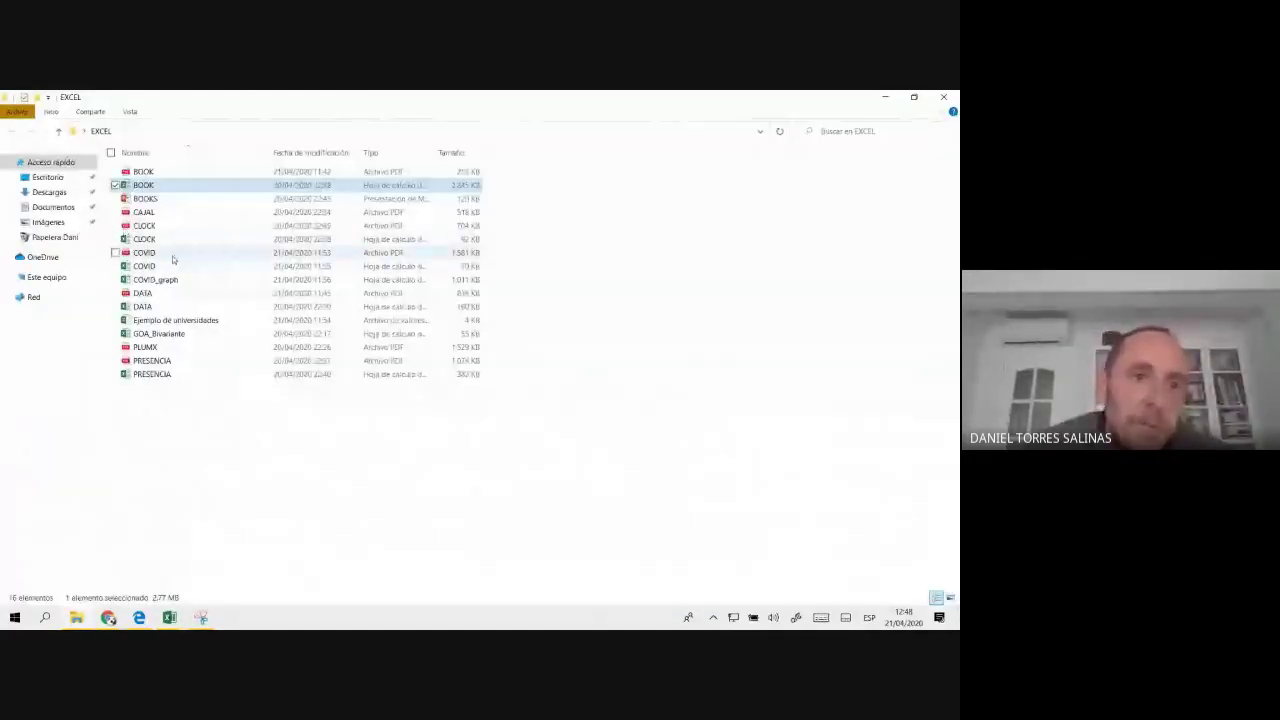
pyautogui.doubleClick(177, 225)
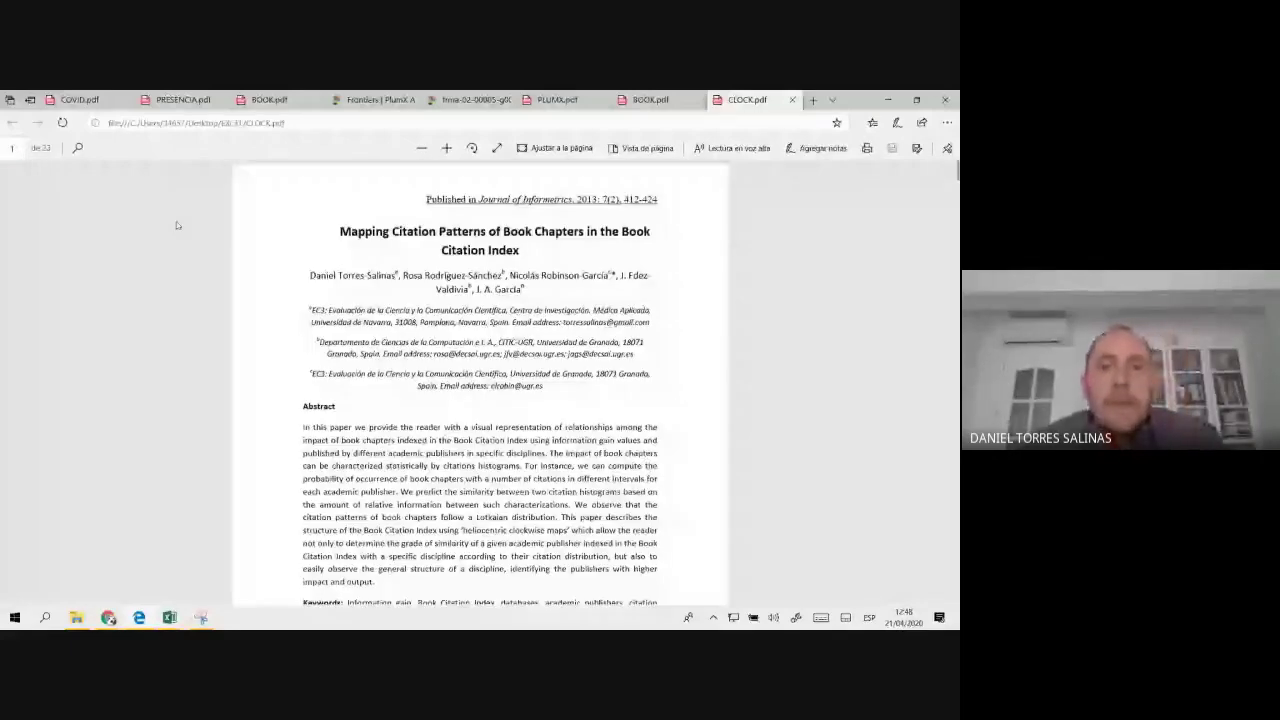
# - Select the CLOCK paper's full title and zoom in on the PDF page
pyautogui.moveTo(340, 231); pyautogui.dragTo(529, 246)
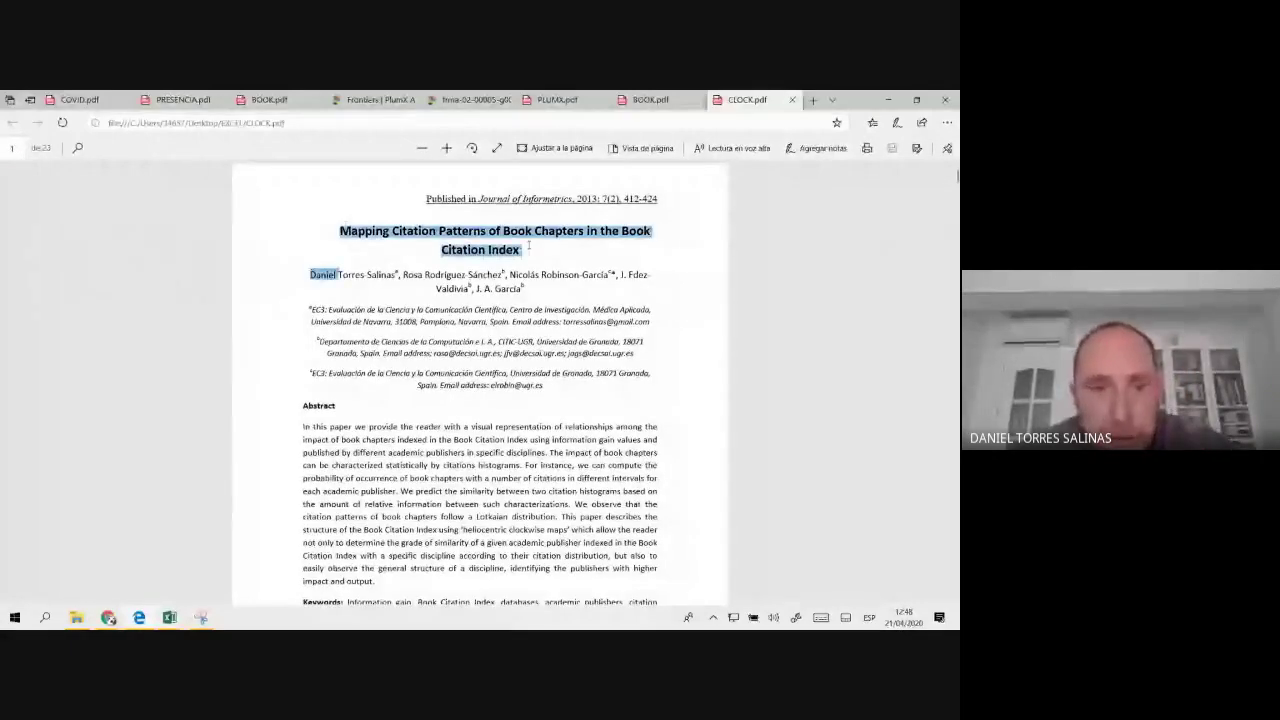
pyautogui.click(426, 234)
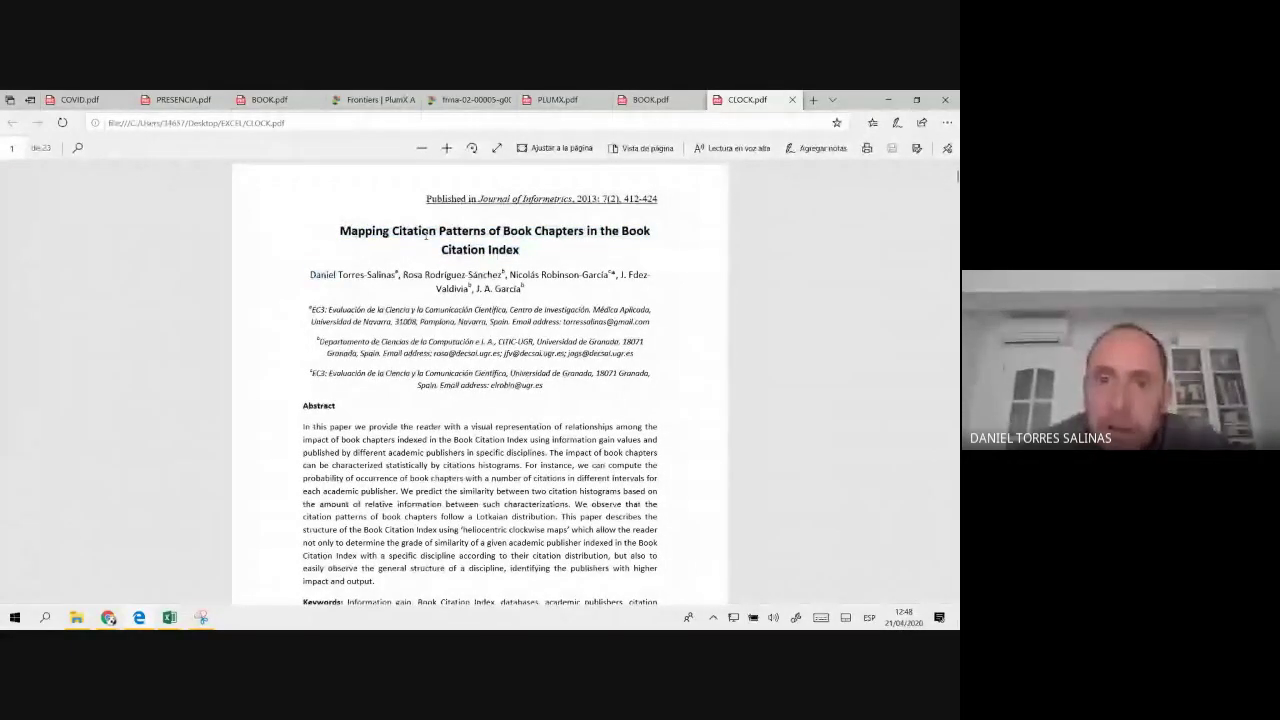
pyautogui.tripleClick(355, 232)
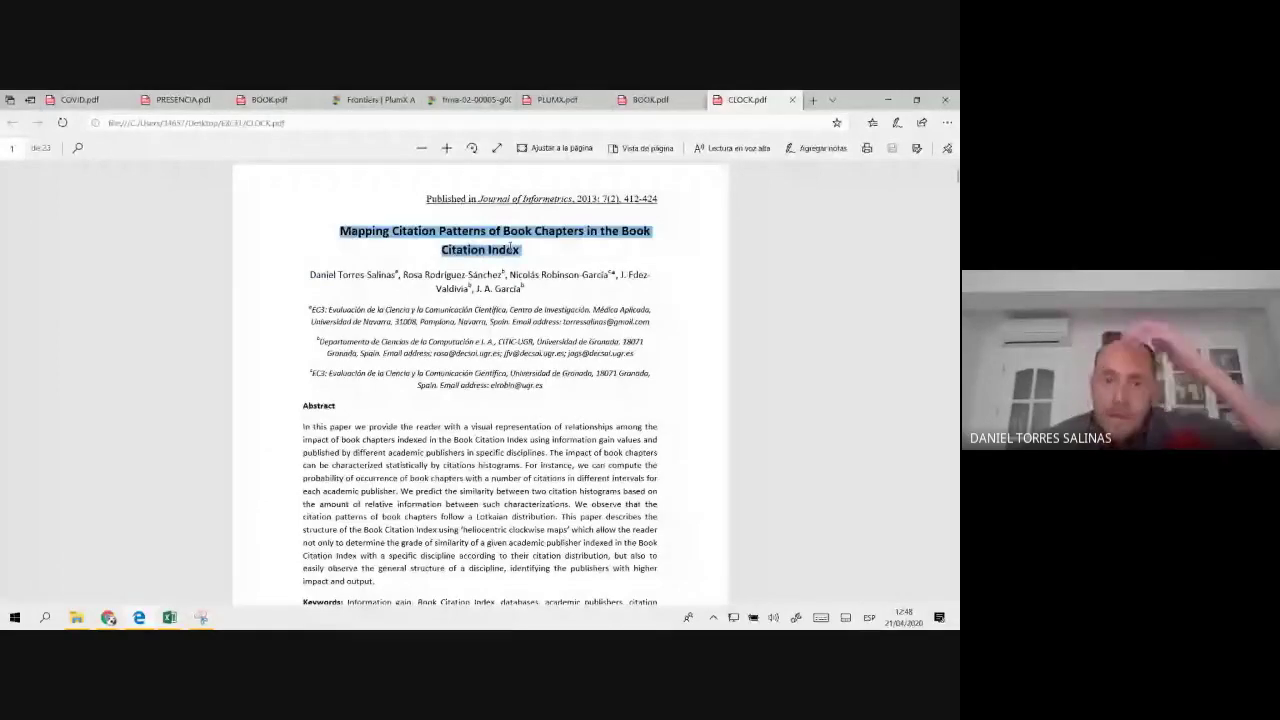
pyautogui.hotkey('ctrl', '+')
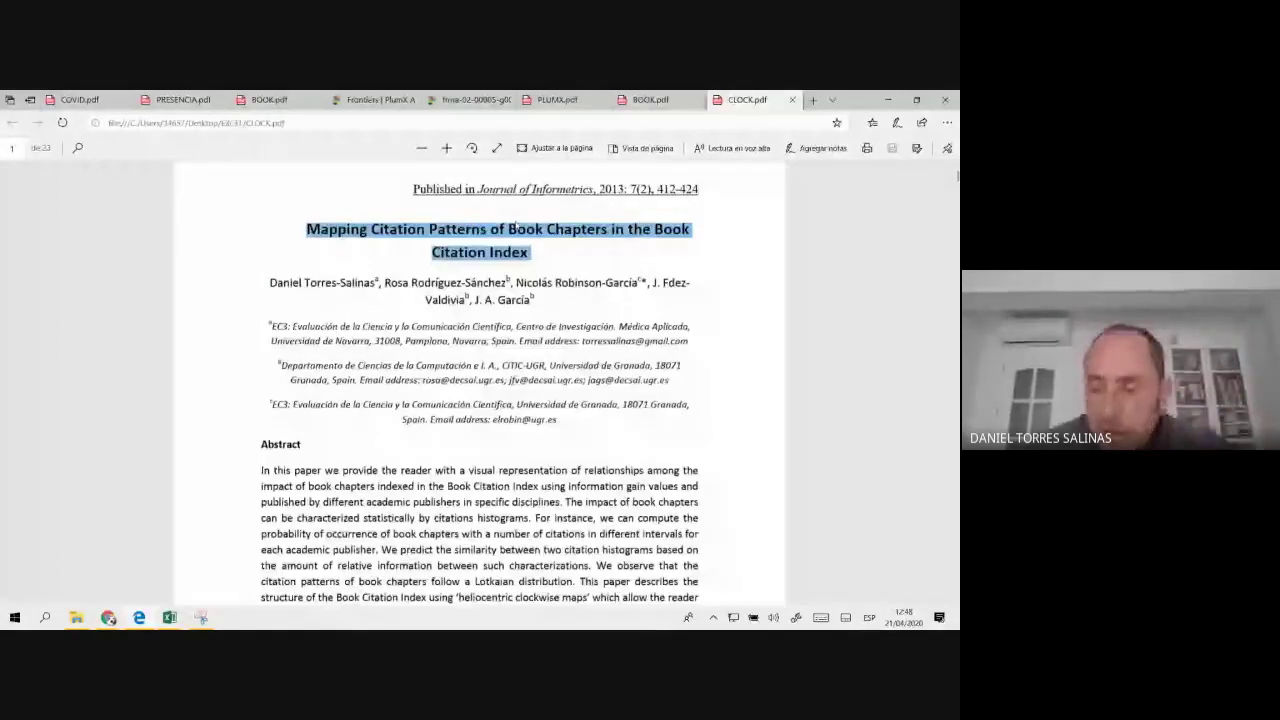
# - Scroll to Figure 1 and pick out the word 'Clockwise' in its title
pyautogui.scroll(-5, 515, 225)
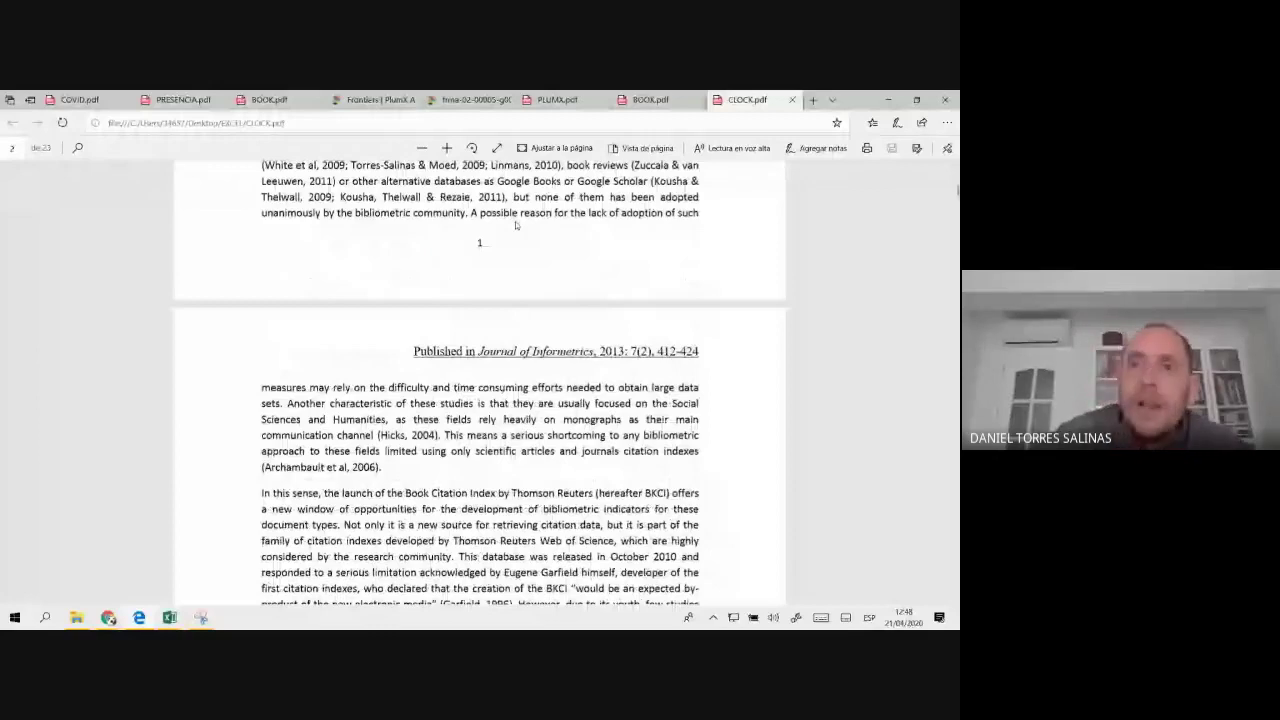
pyautogui.scroll(-1, 515, 225)
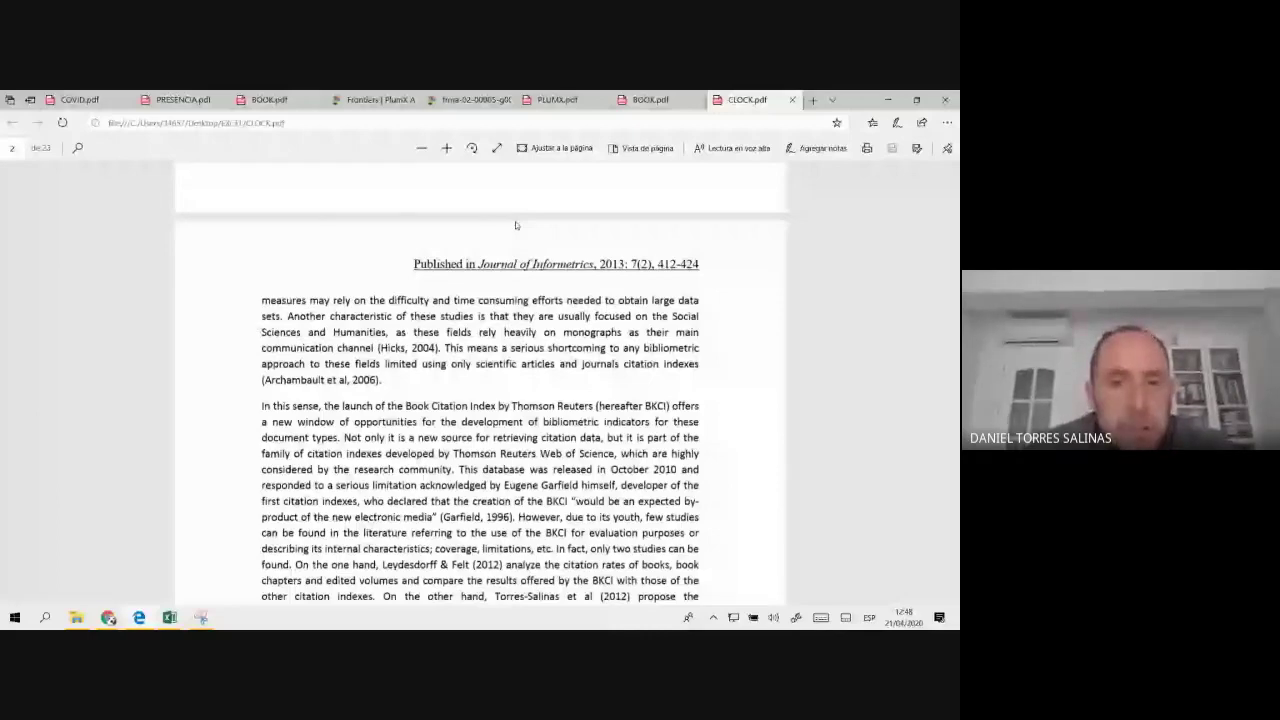
pyautogui.scroll(-10, 515, 224)
pyautogui.scroll(-10, 528, 218)
pyautogui.scroll(-10, 528, 218)
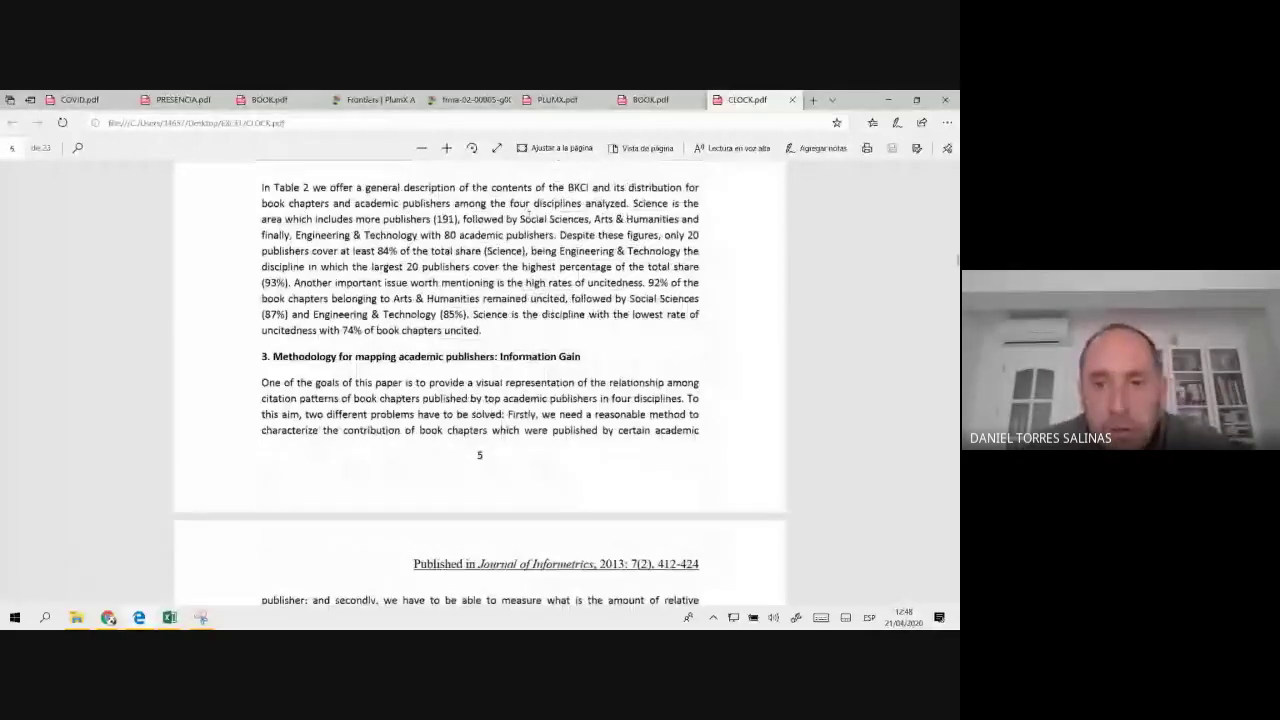
pyautogui.scroll(-10, 529, 218)
pyautogui.keyDown('ctrl'); pyautogui.scroll(1, 529, 218); pyautogui.keyUp('ctrl')
pyautogui.keyDown('ctrl'); pyautogui.scroll(1, 529, 218); pyautogui.keyUp('ctrl')
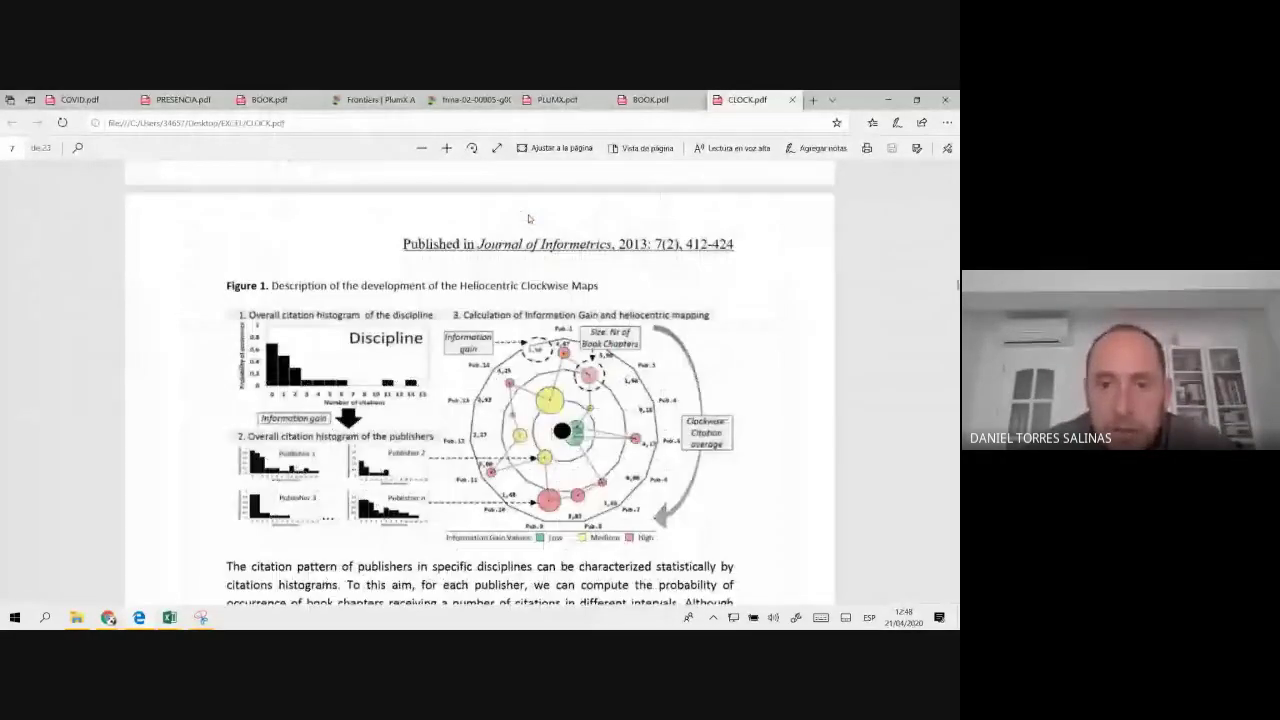
pyautogui.keyDown('ctrl'); pyautogui.scroll(1, 529, 218); pyautogui.keyUp('ctrl')
pyautogui.keyDown('ctrl'); pyautogui.scroll(1, 529, 218); pyautogui.keyUp('ctrl')
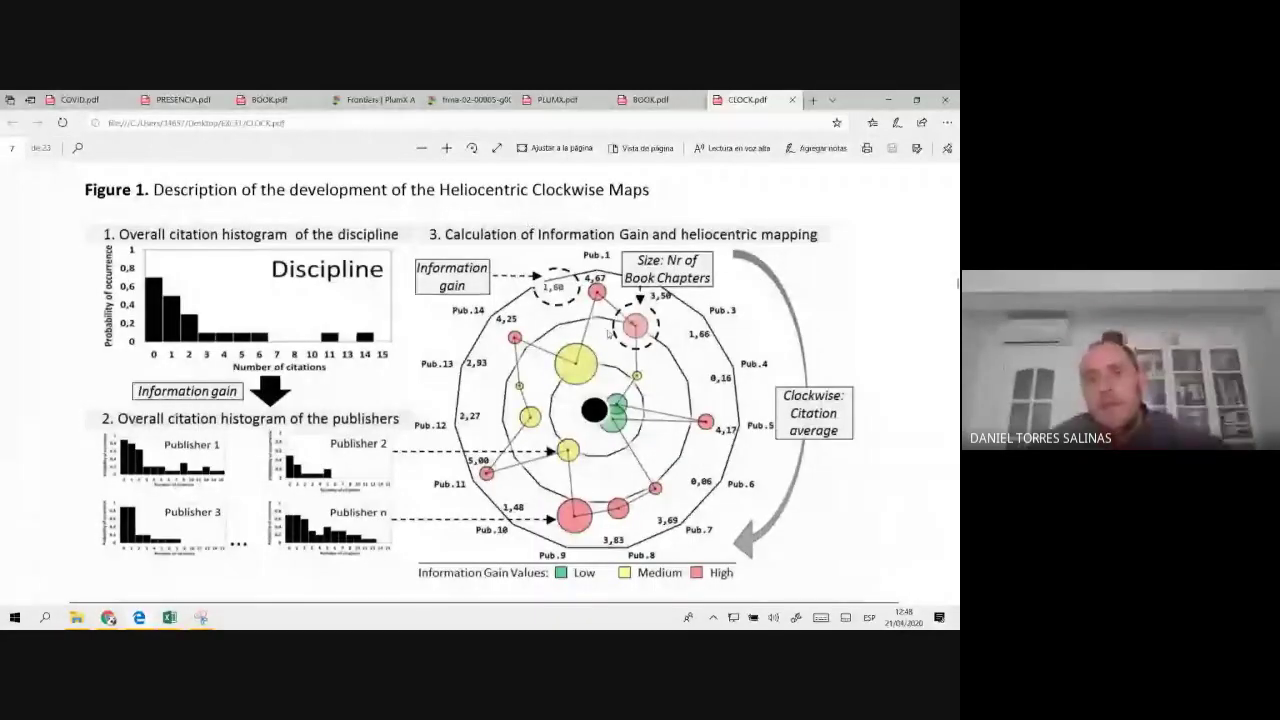
pyautogui.keyDown('ctrl'); pyautogui.scroll(1, 572, 320); pyautogui.keyUp('ctrl')
pyautogui.keyDown('ctrl'); pyautogui.scroll(1, 572, 320); pyautogui.keyUp('ctrl')
pyautogui.scroll(-1, 607, 334)
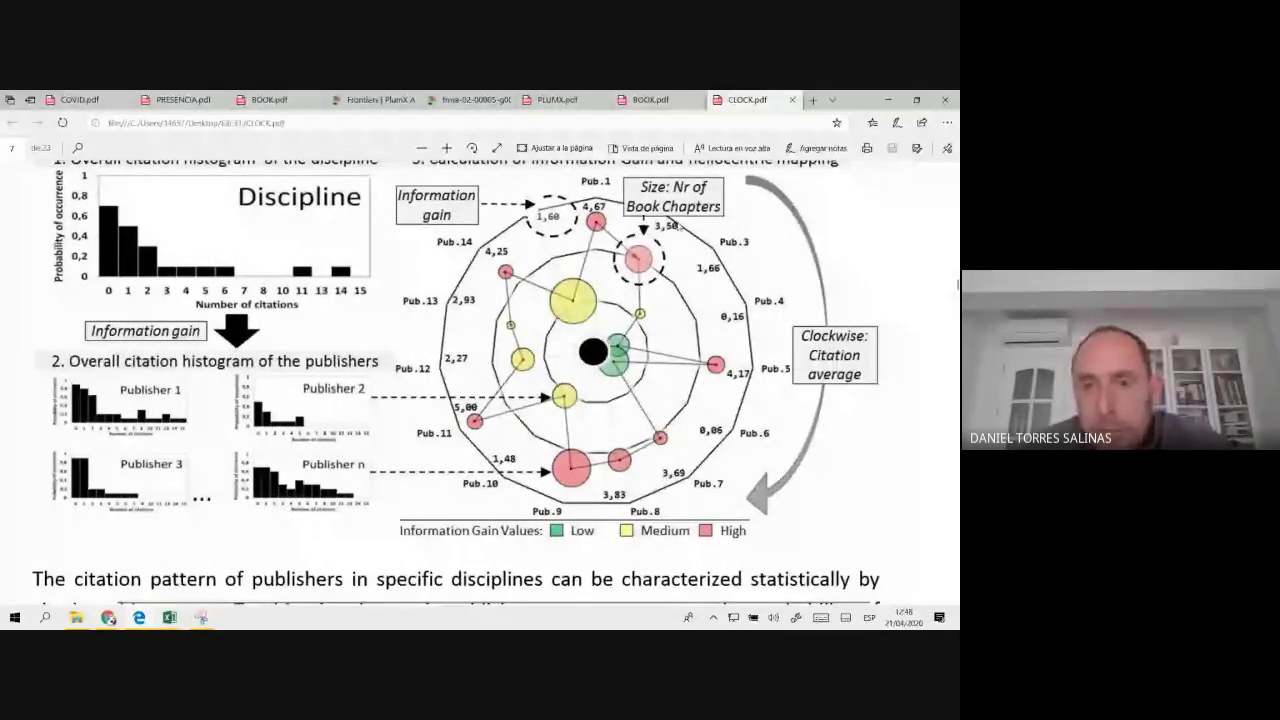
pyautogui.scroll(2, 680, 225)
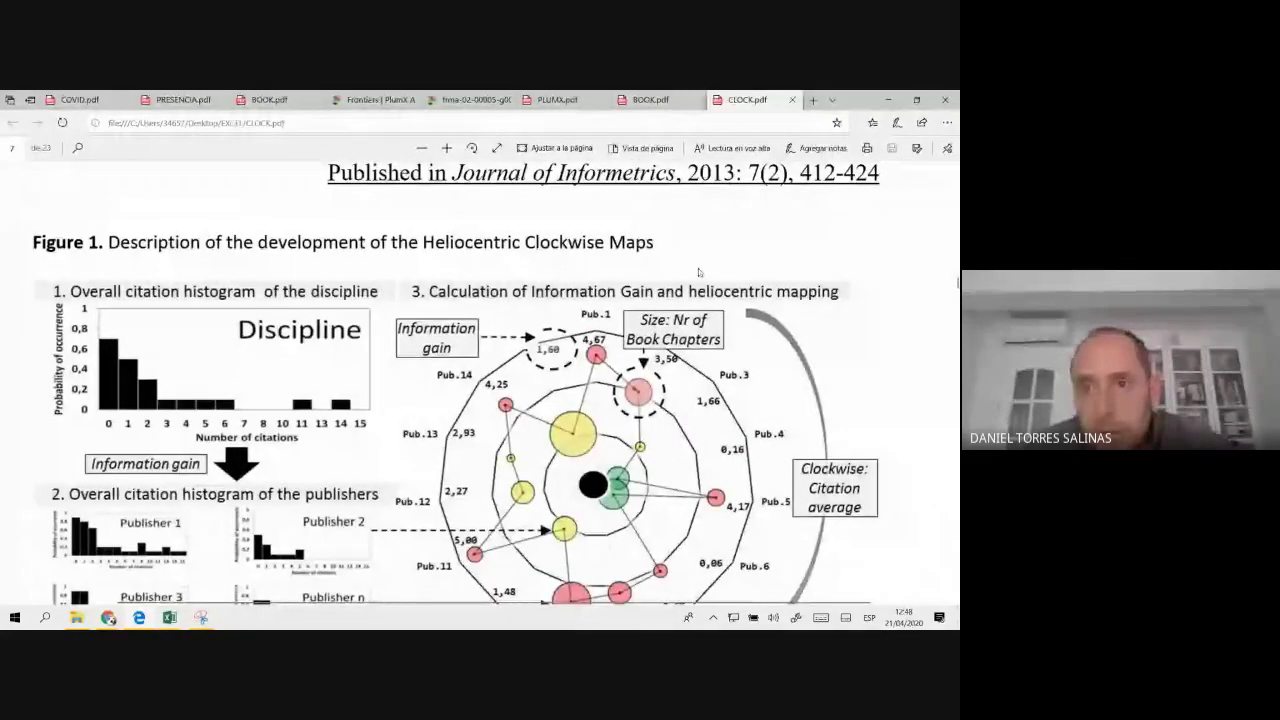
pyautogui.scroll(-1, 698, 268)
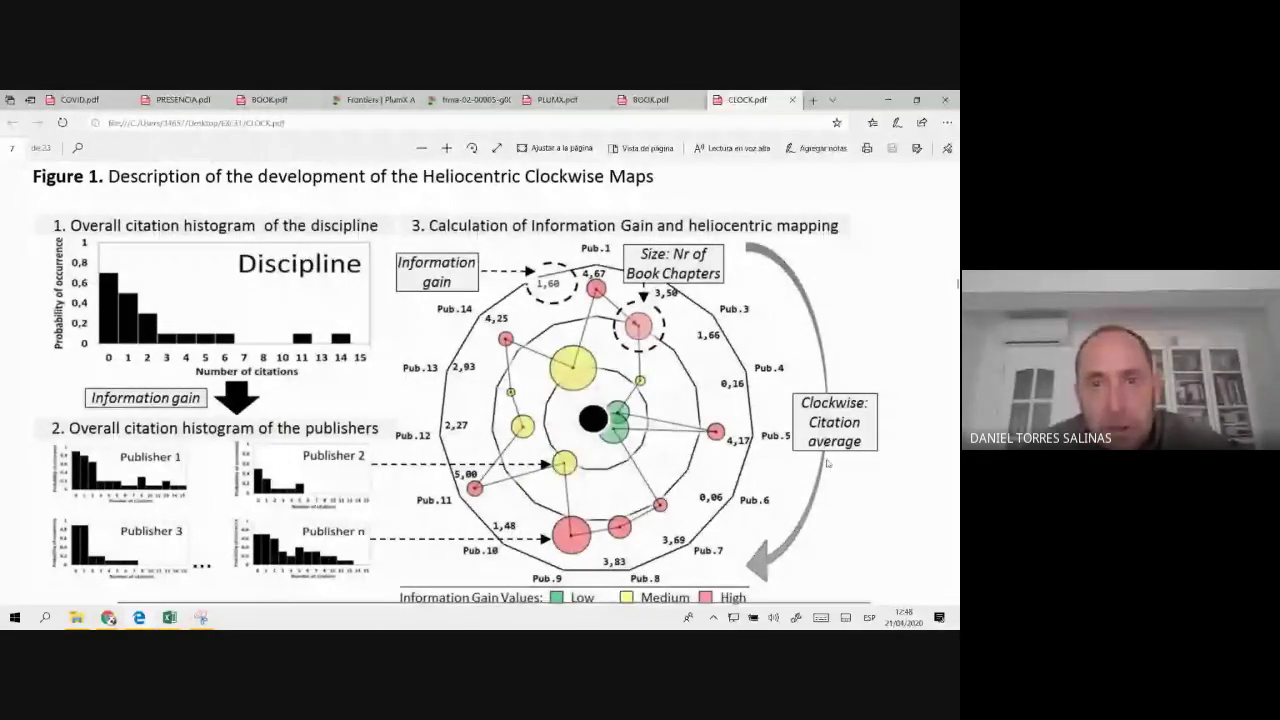
pyautogui.doubleClick(560, 176)
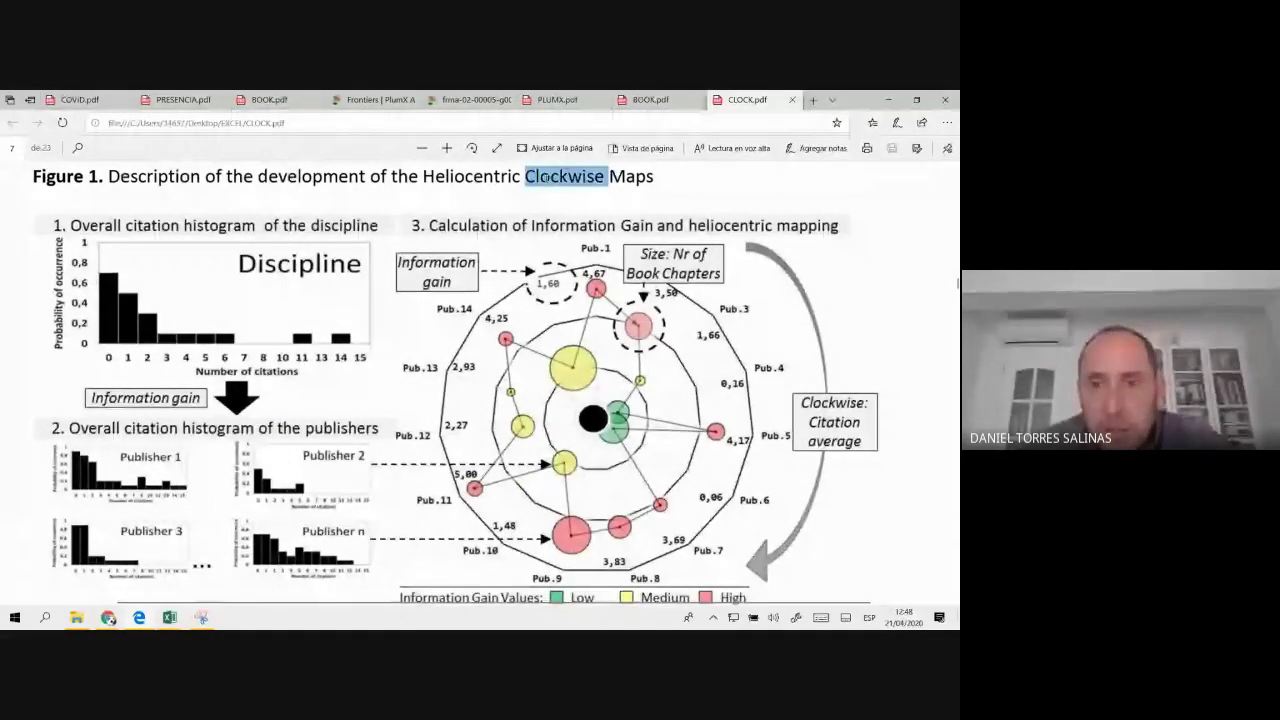
pyautogui.click(615, 286)
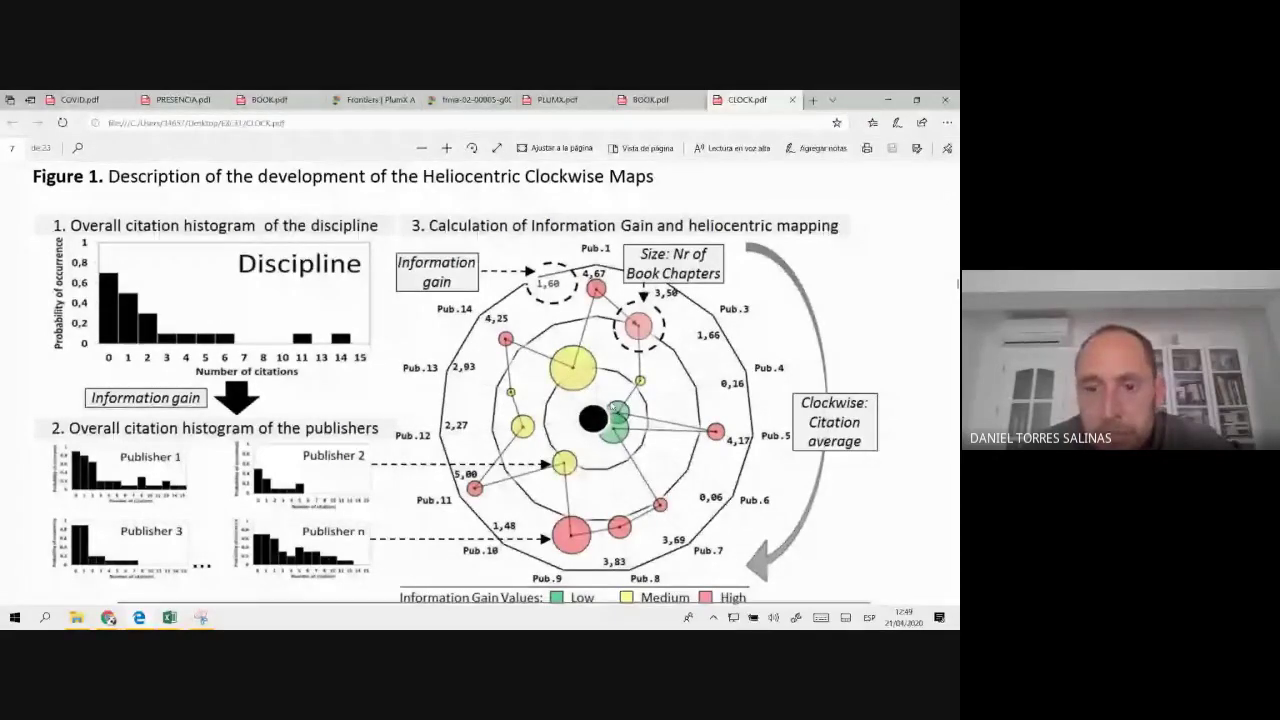
# - Return to page 1 and highlight the first part of the paper's title
pyautogui.scroll(-1, 784, 314)
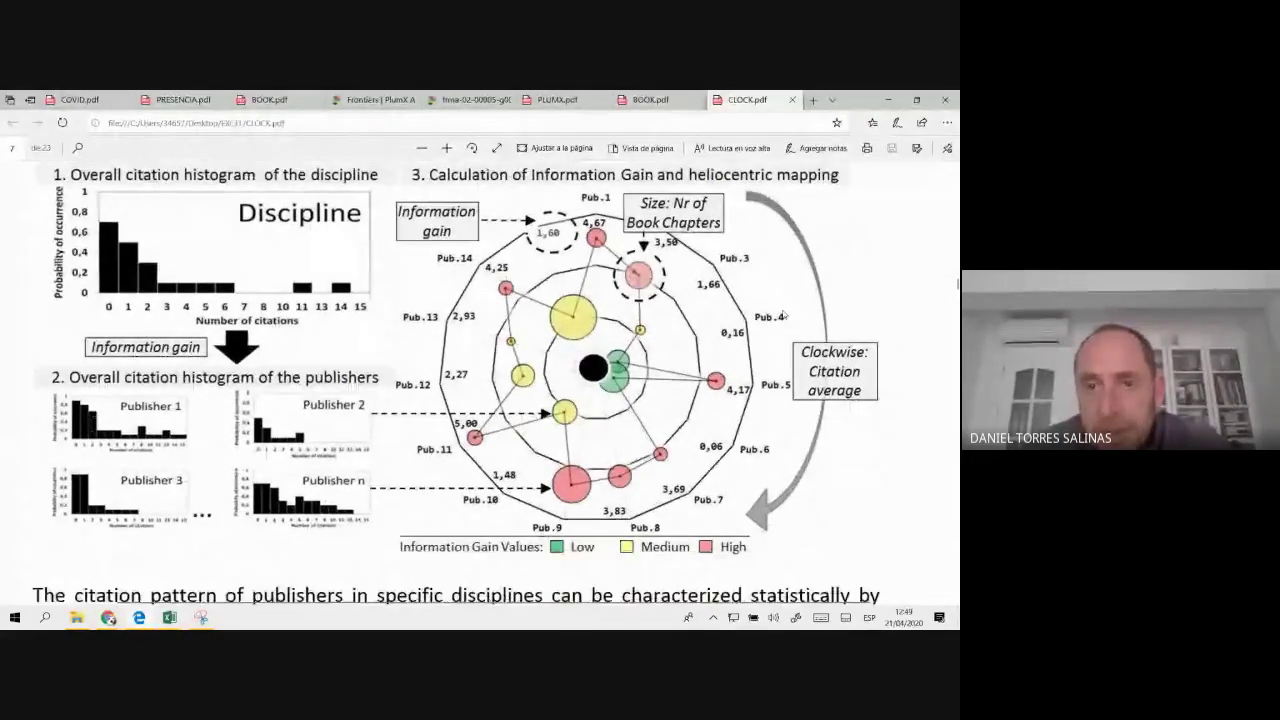
pyautogui.scroll(1, 784, 314)
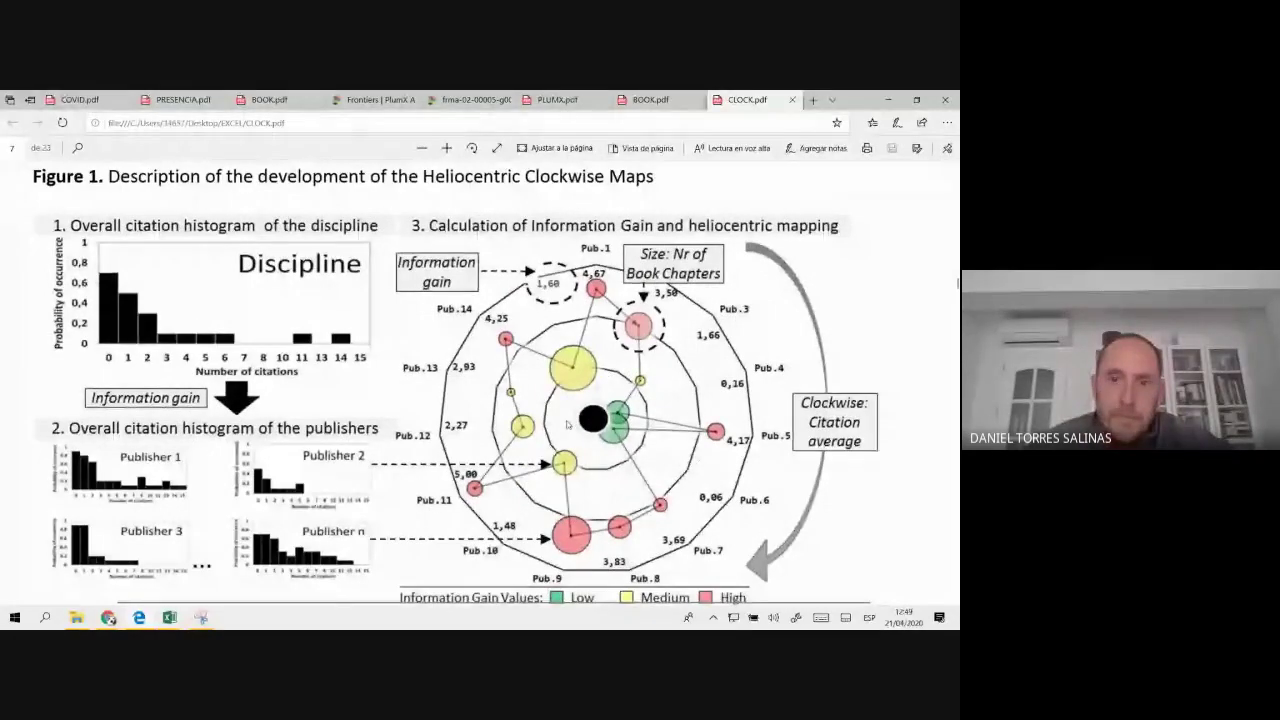
pyautogui.scroll(-1, 567, 425)
pyautogui.scroll(-1, 567, 425)
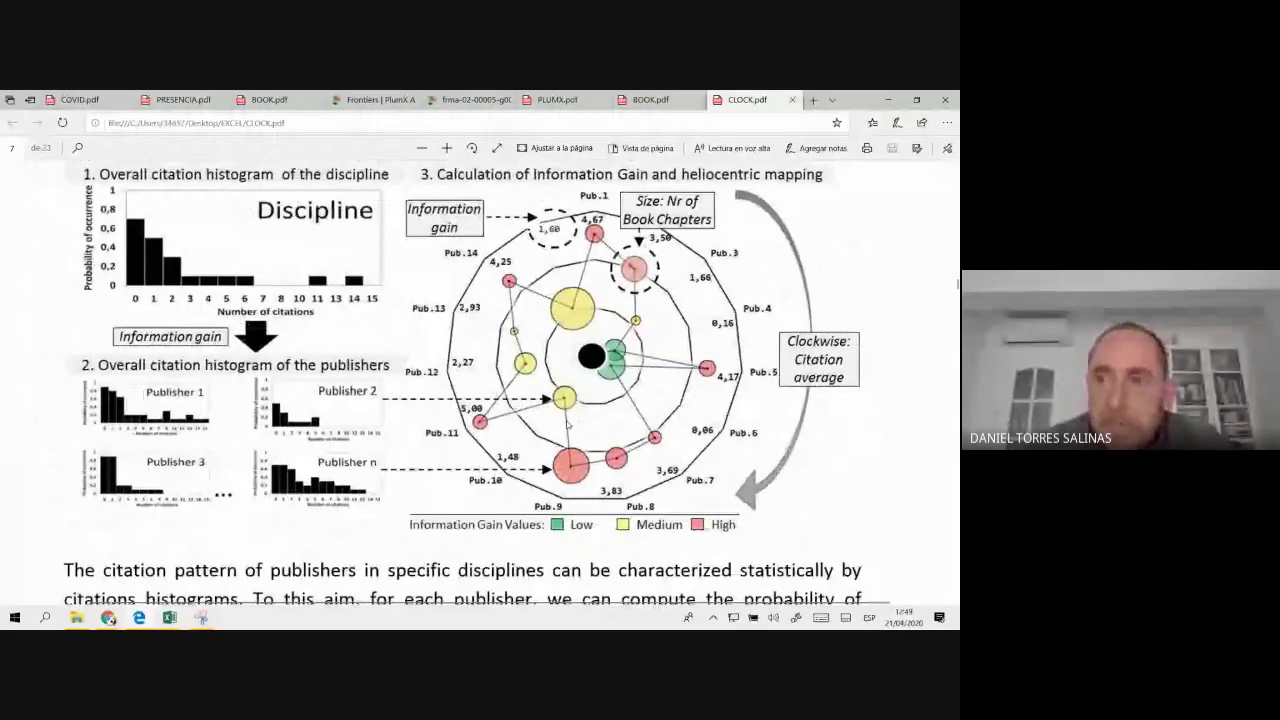
pyautogui.scroll(-1, 418, 547)
pyautogui.scroll(4, 315, 464)
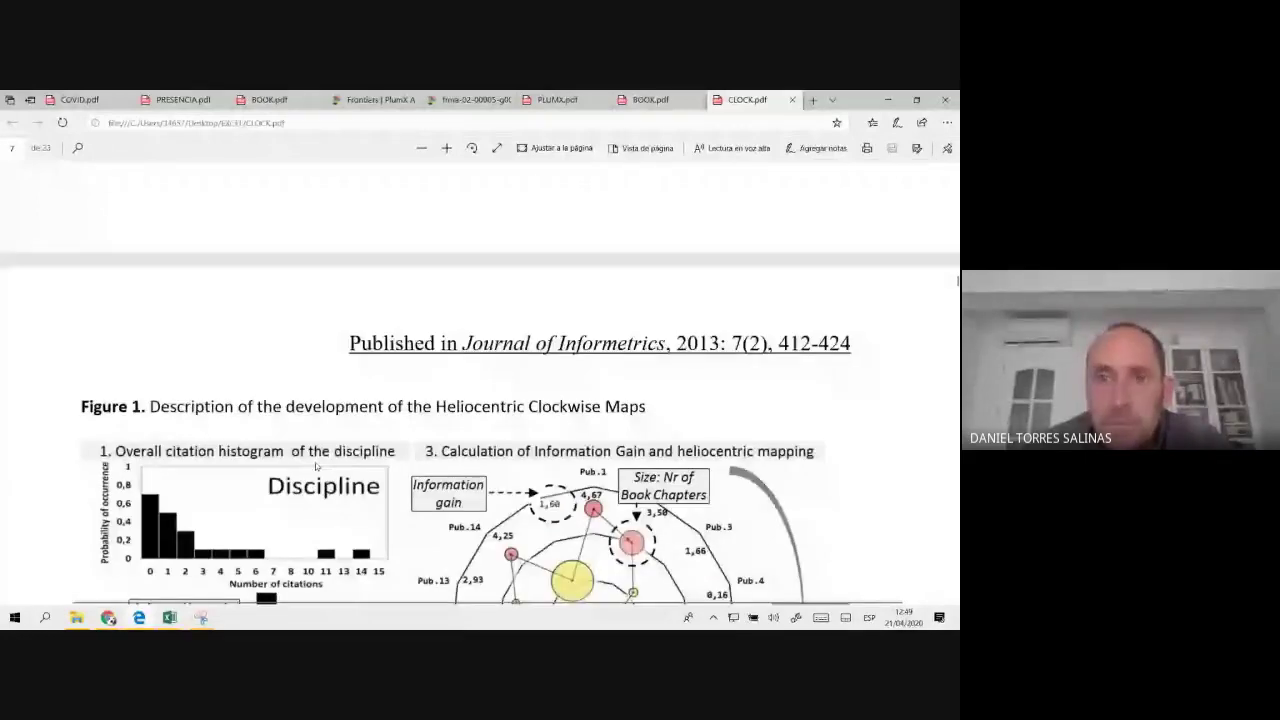
pyautogui.scroll(5, 315, 462)
pyautogui.press('Home')
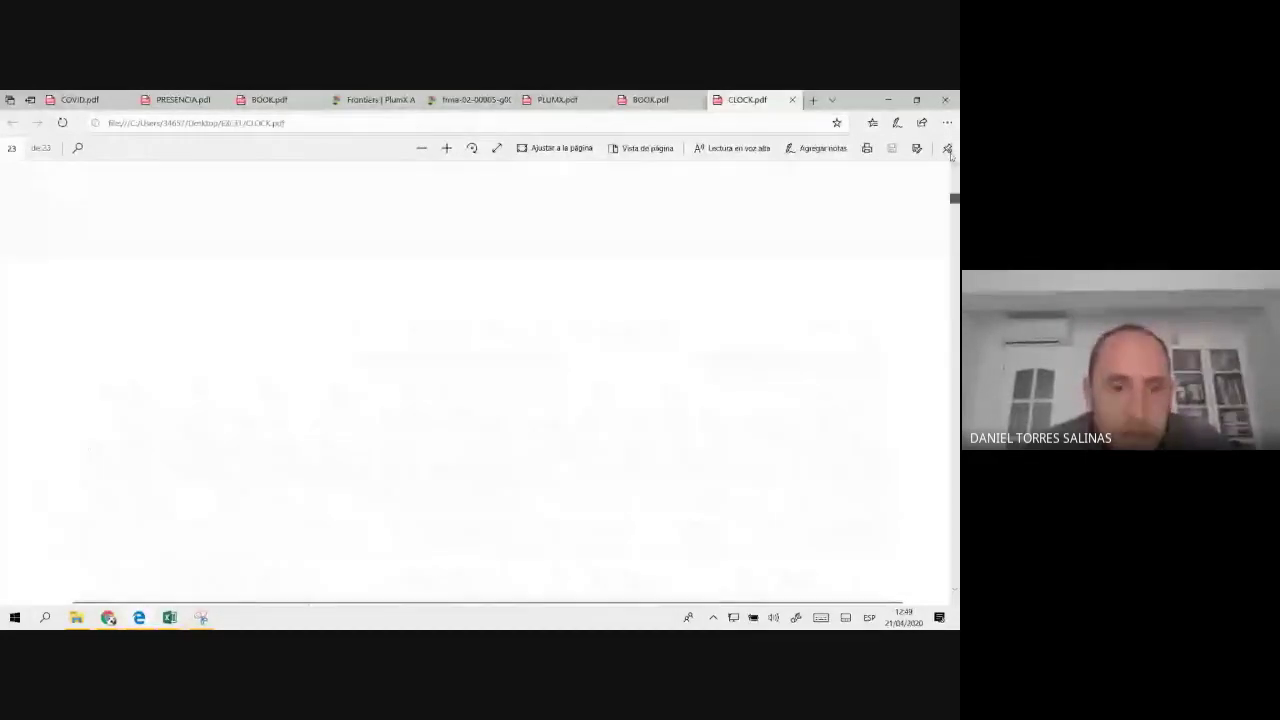
pyautogui.moveTo(165, 316); pyautogui.dragTo(692, 318)
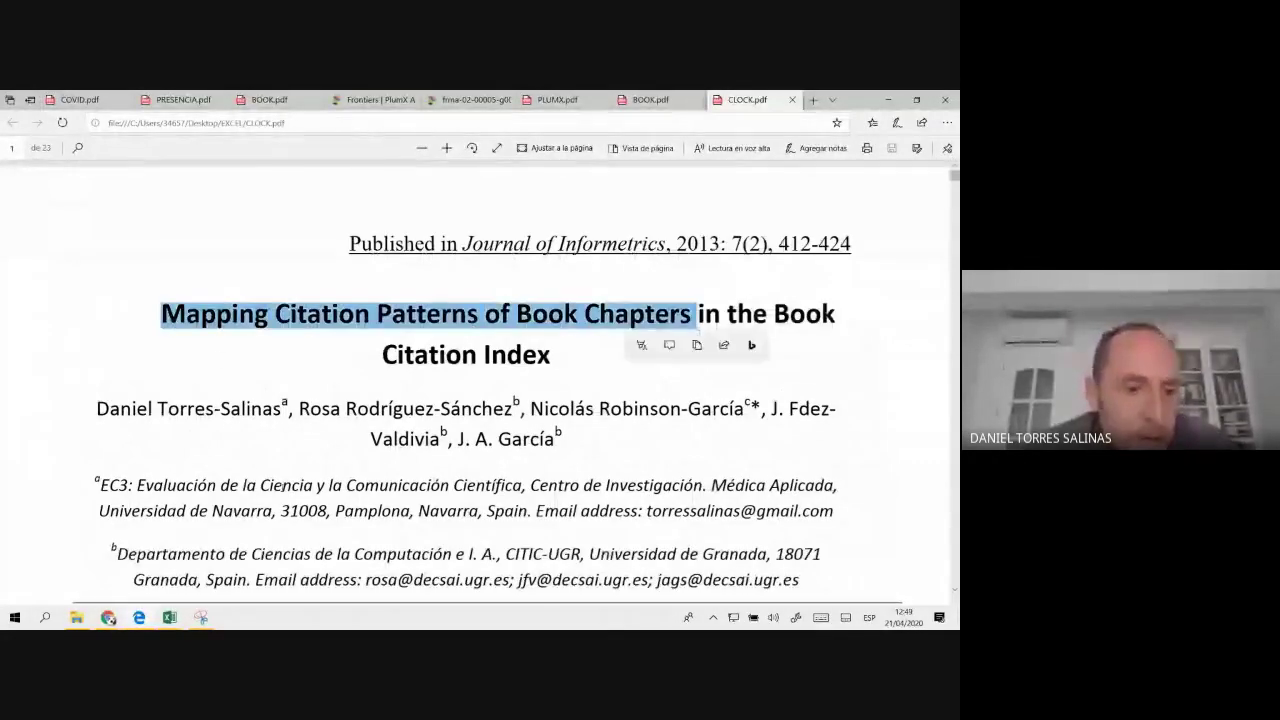
# - Open the CLOCK spreadsheet from the file list
pyautogui.moveTo(168, 620)
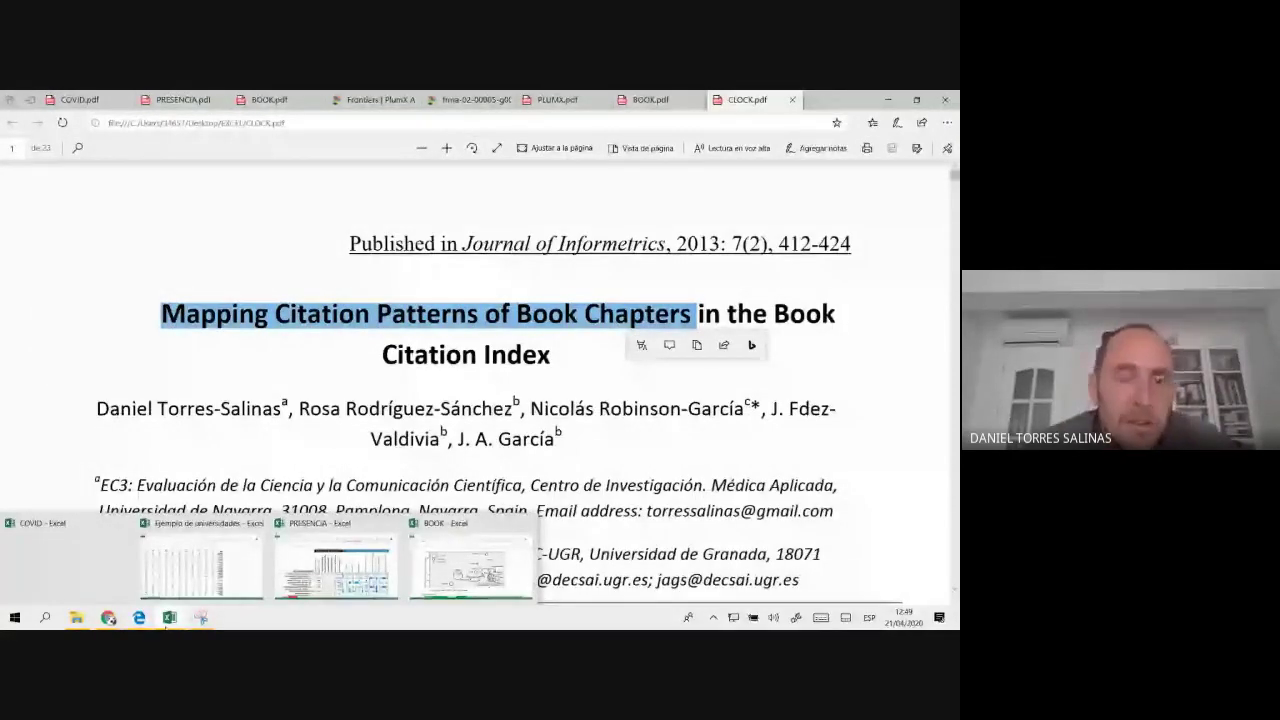
pyautogui.click(76, 617)
pyautogui.doubleClick(182, 241)
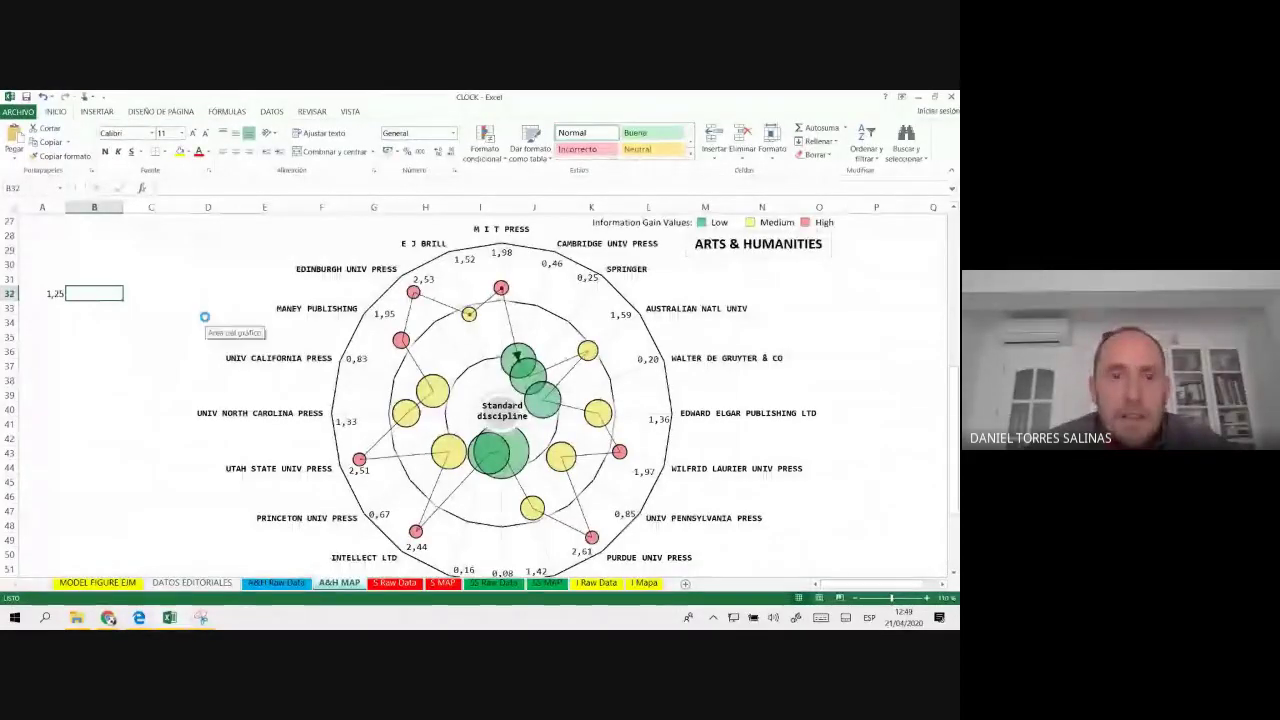
# - Insert a trial radar chart from the values in N2:N21
pyautogui.scroll(-1, 204, 317)
pyautogui.scroll(-1, 204, 317)
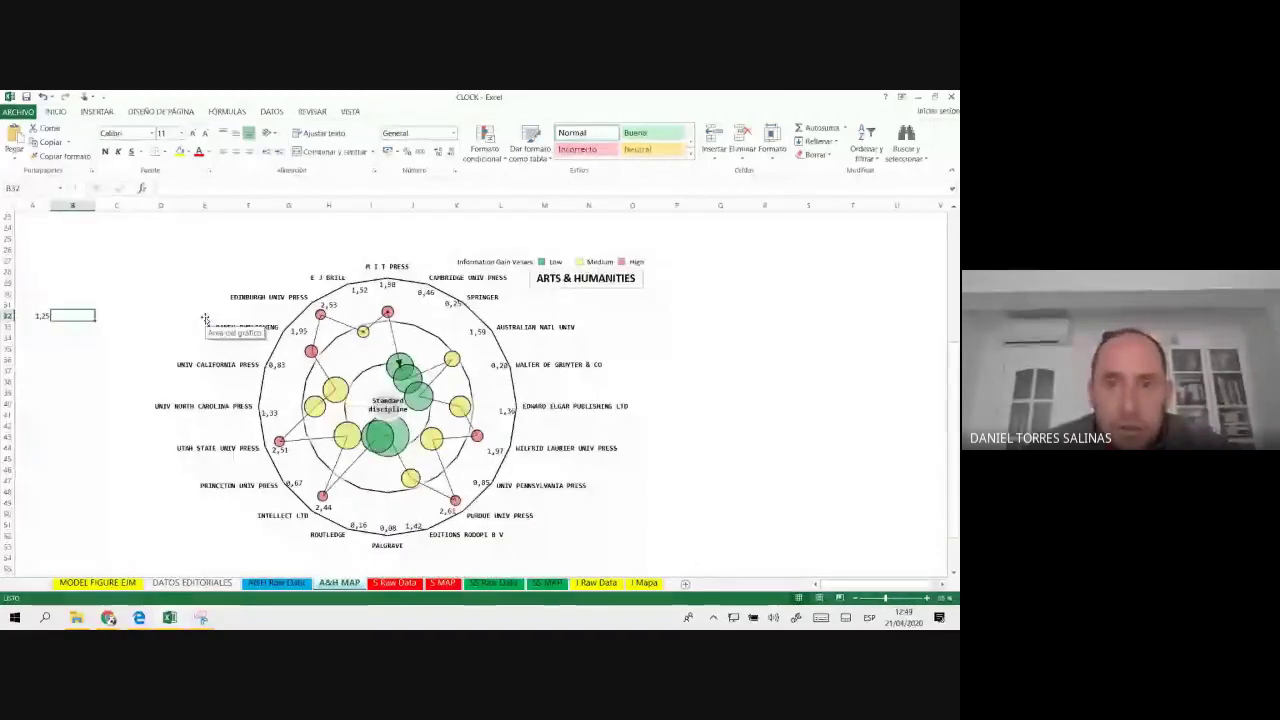
pyautogui.scroll(8, 204, 317)
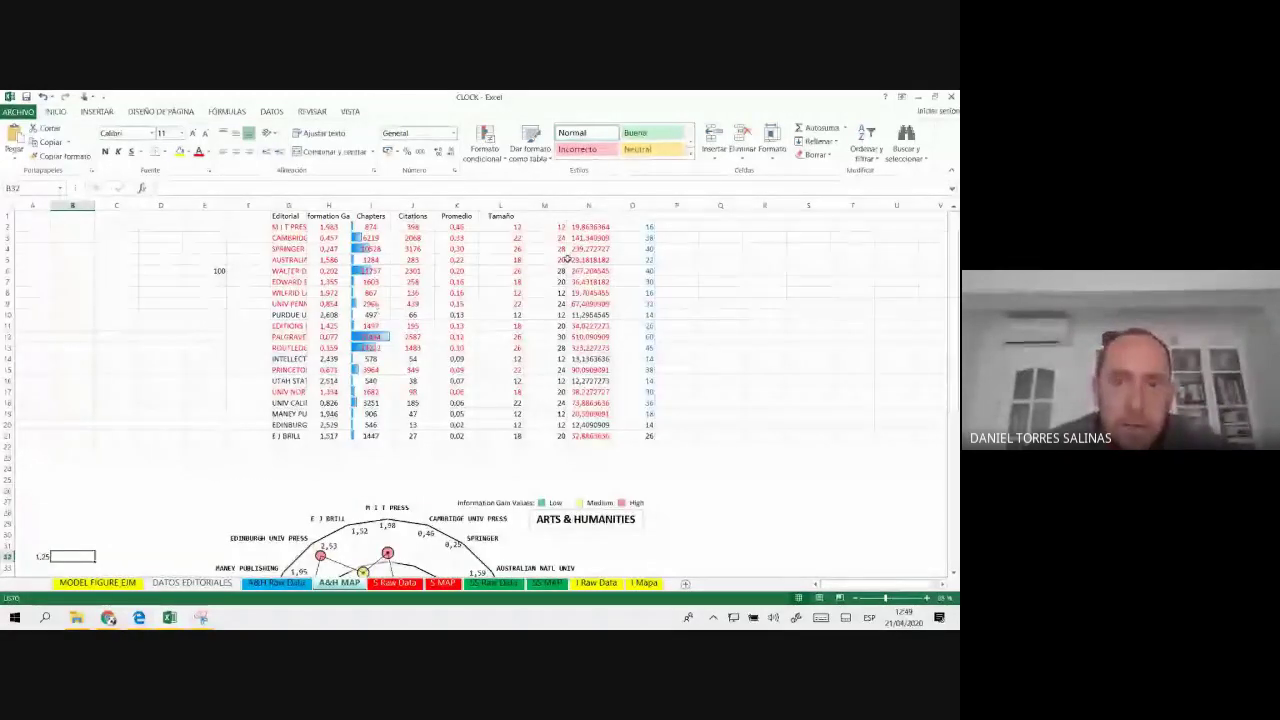
pyautogui.moveTo(588, 226); pyautogui.dragTo(588, 436)
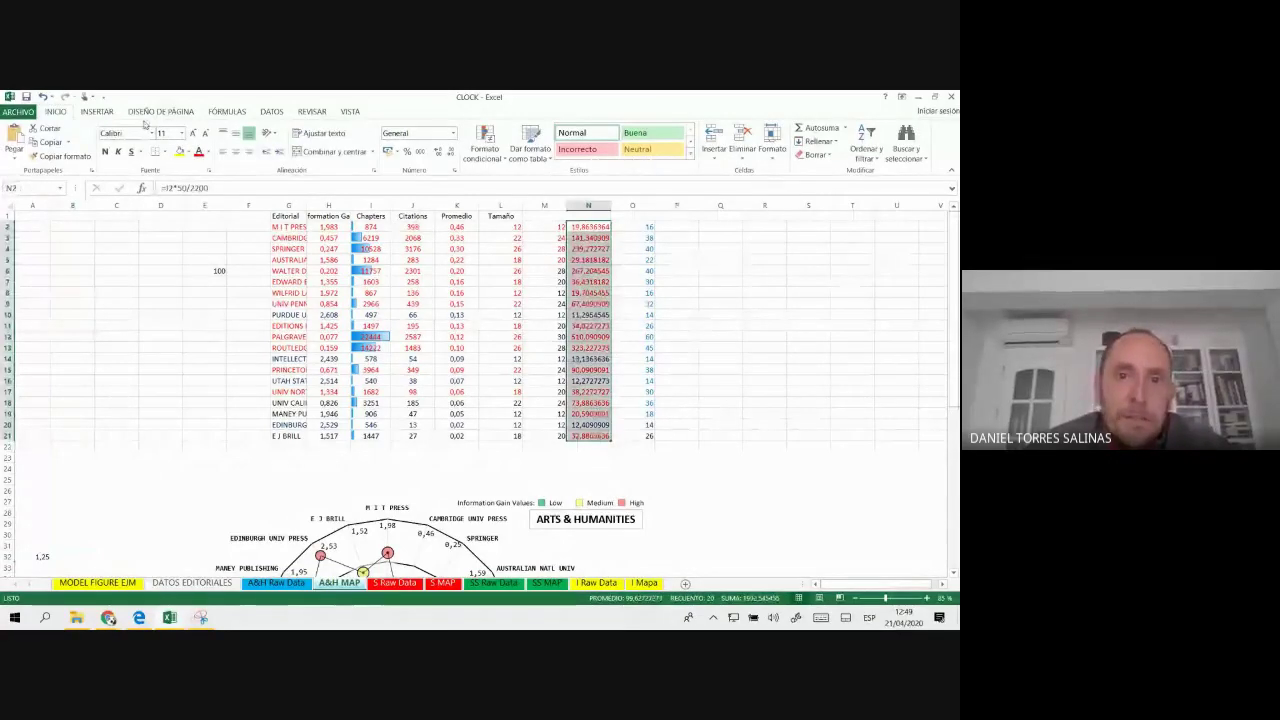
pyautogui.click(100, 111)
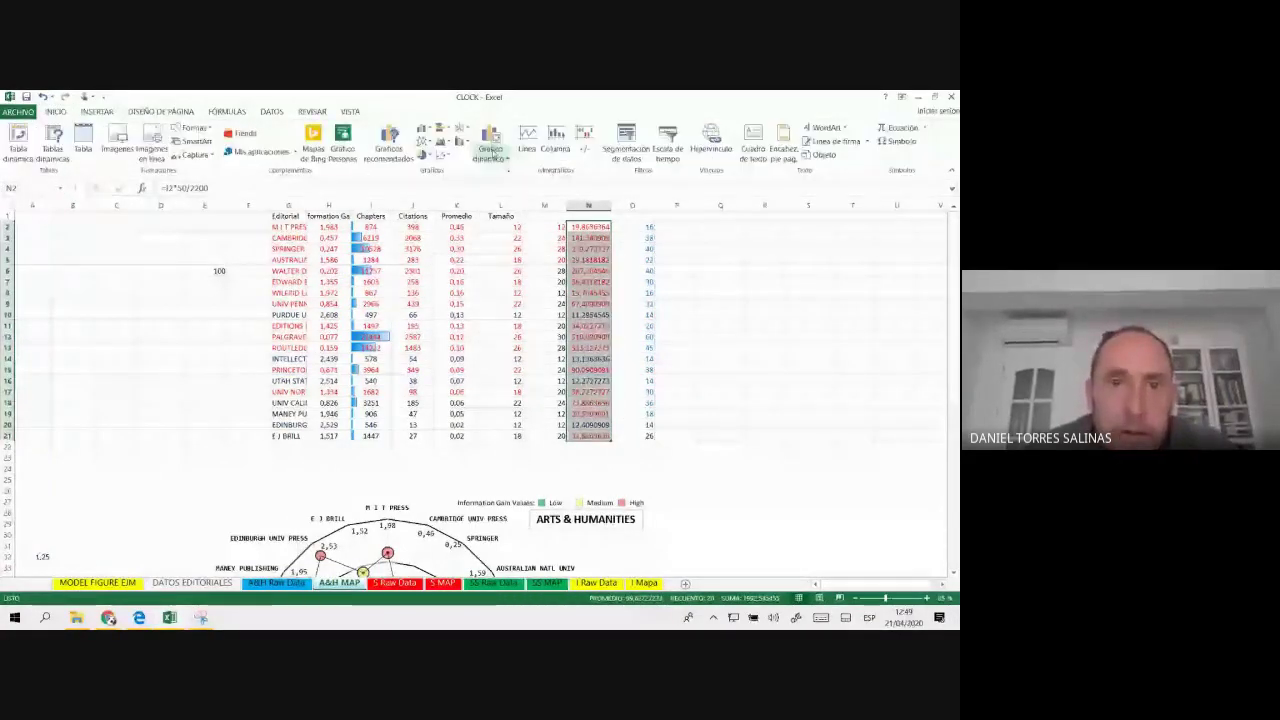
pyautogui.click(443, 155)
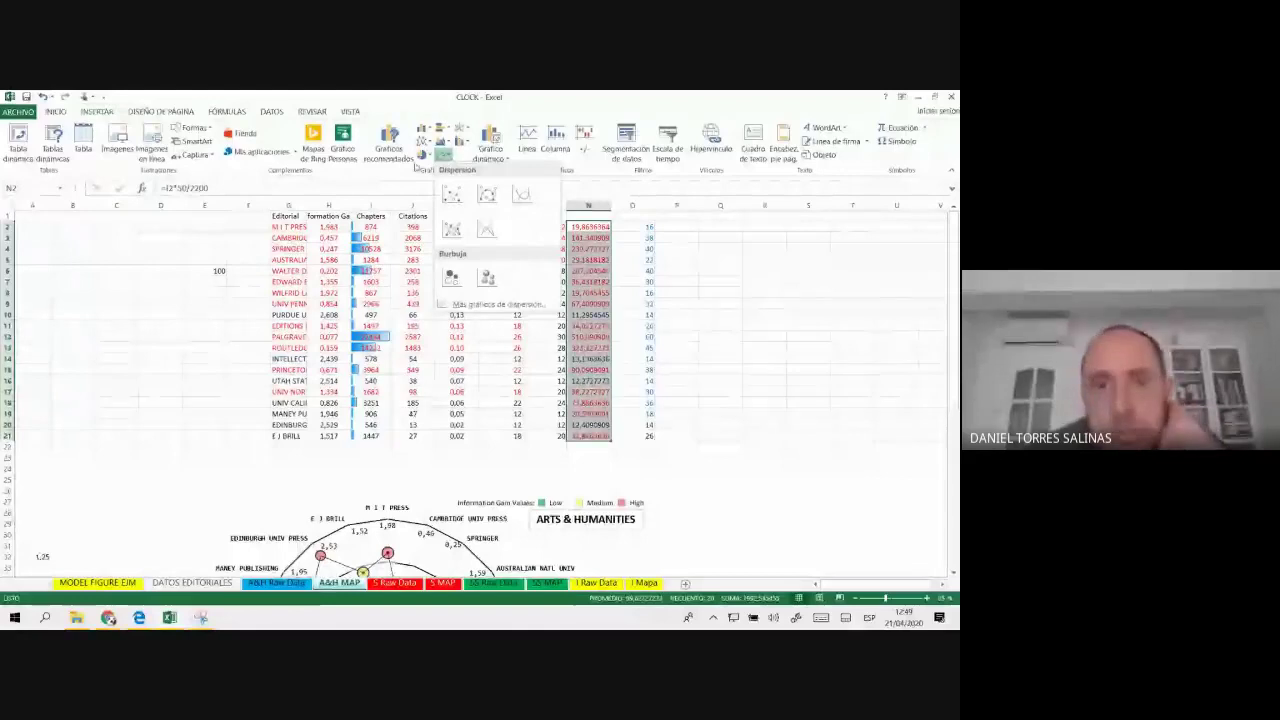
pyautogui.click(670, 95)
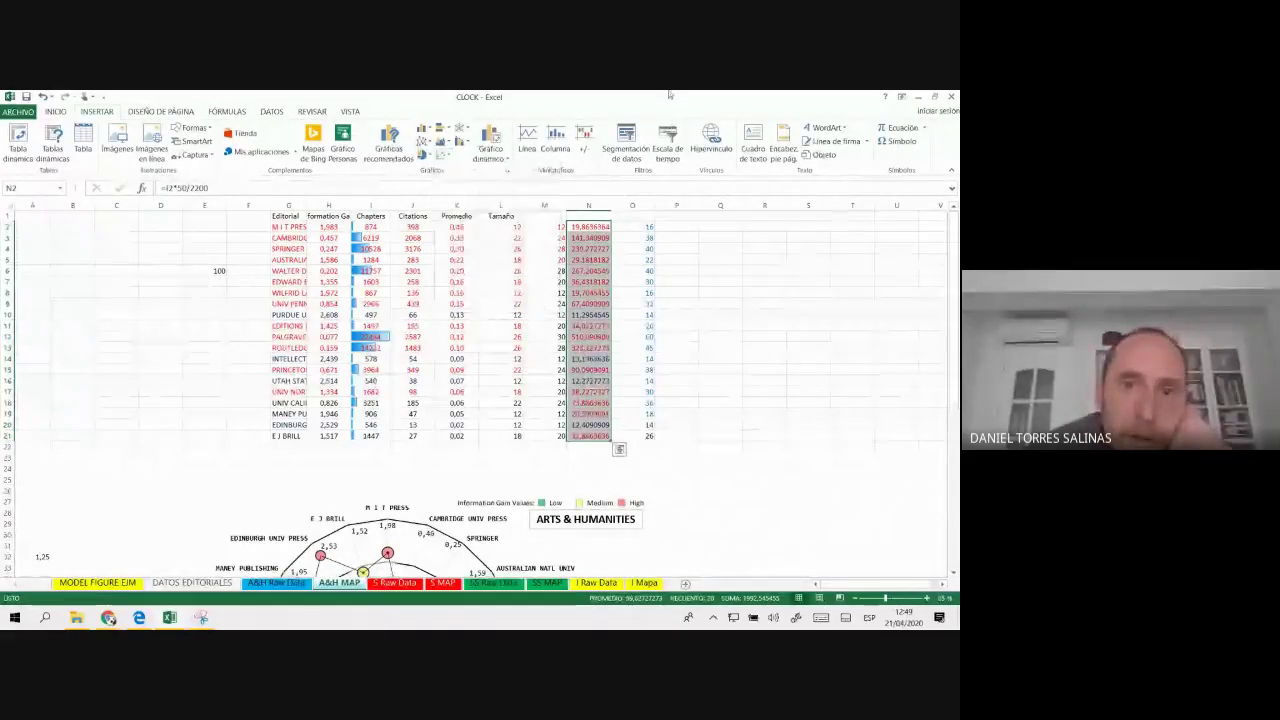
pyautogui.click(463, 131)
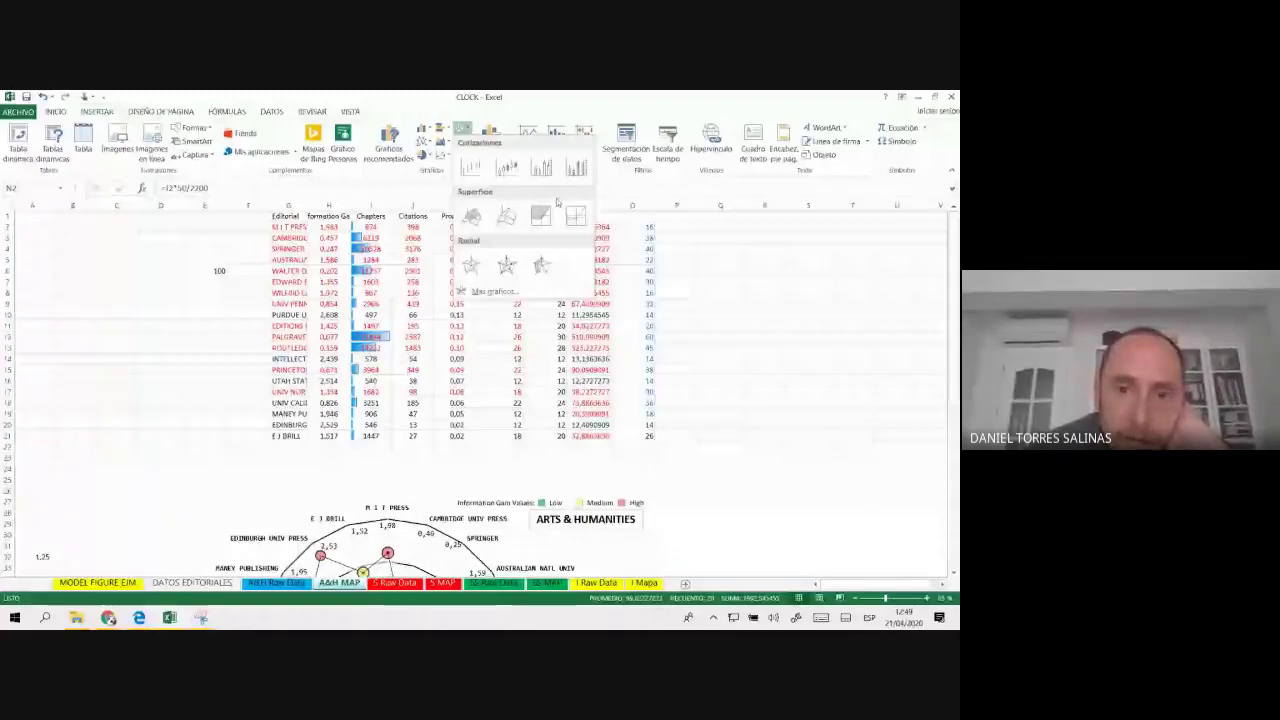
pyautogui.click(470, 265)
# - Move the trial radar chart down and right, then delete it
pyautogui.scroll(-4, 675, 384)
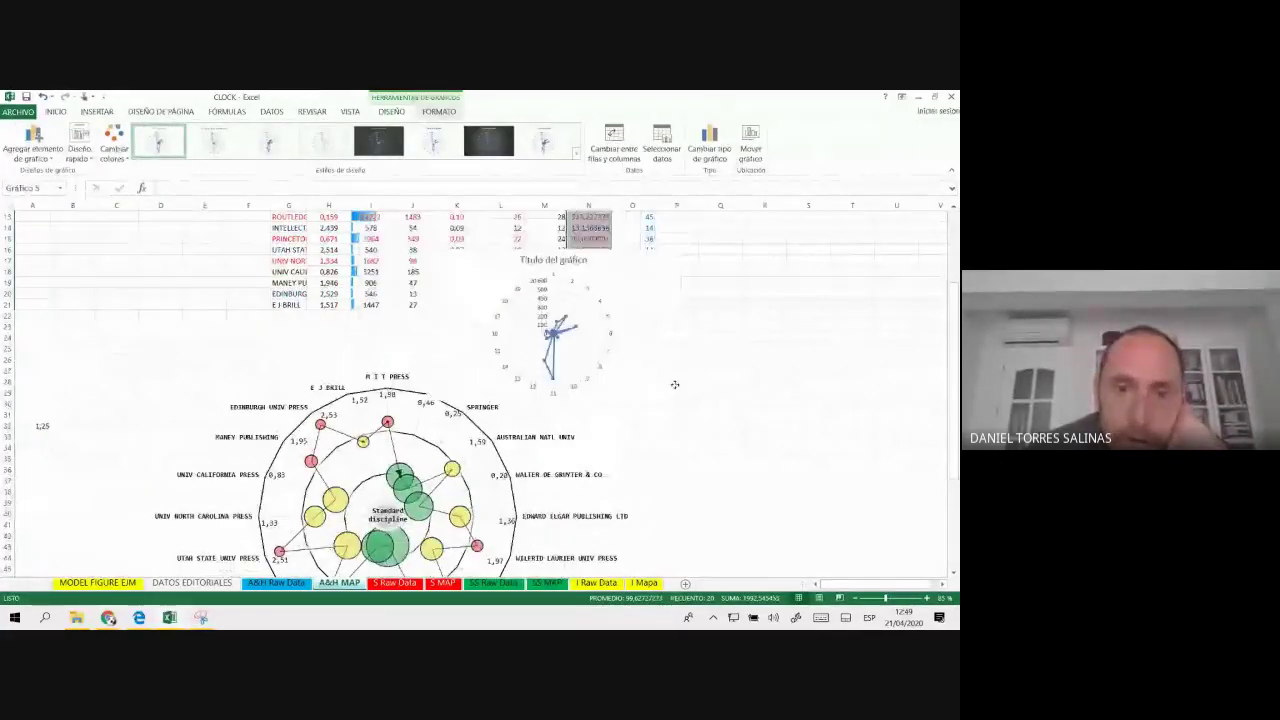
pyautogui.moveTo(675, 384); pyautogui.dragTo(750, 444)
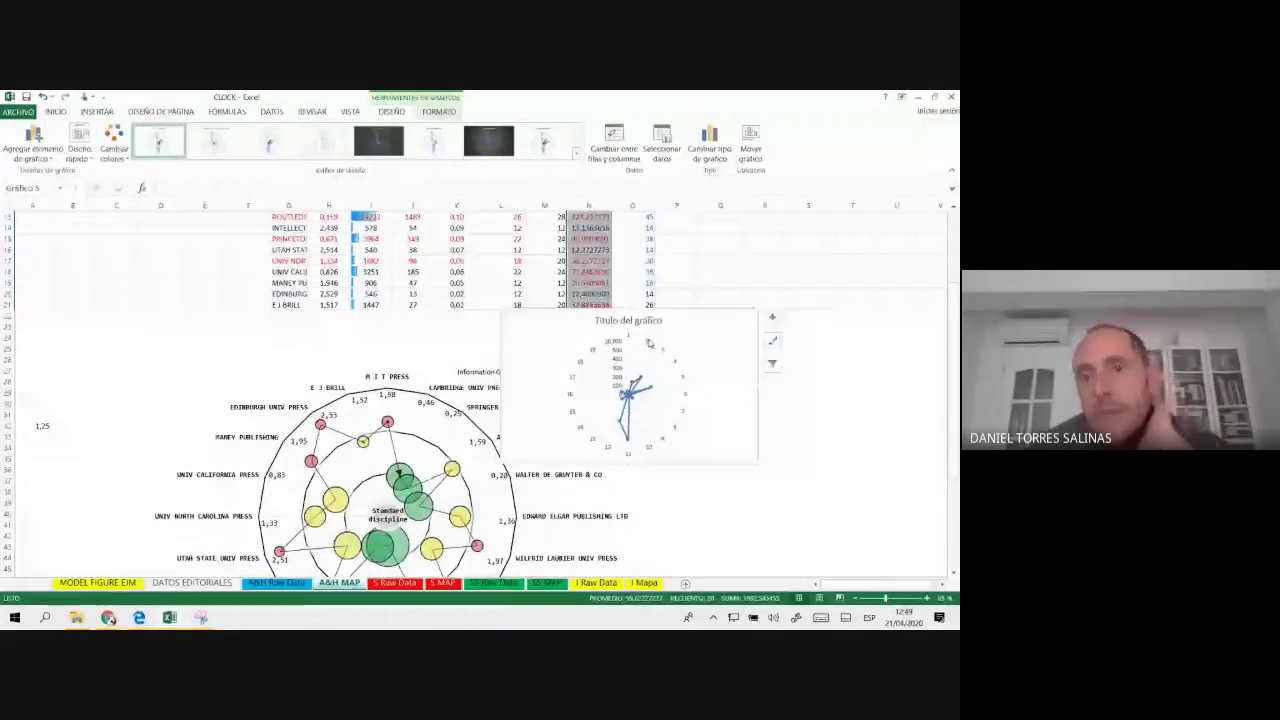
pyautogui.scroll(-3, 650, 343)
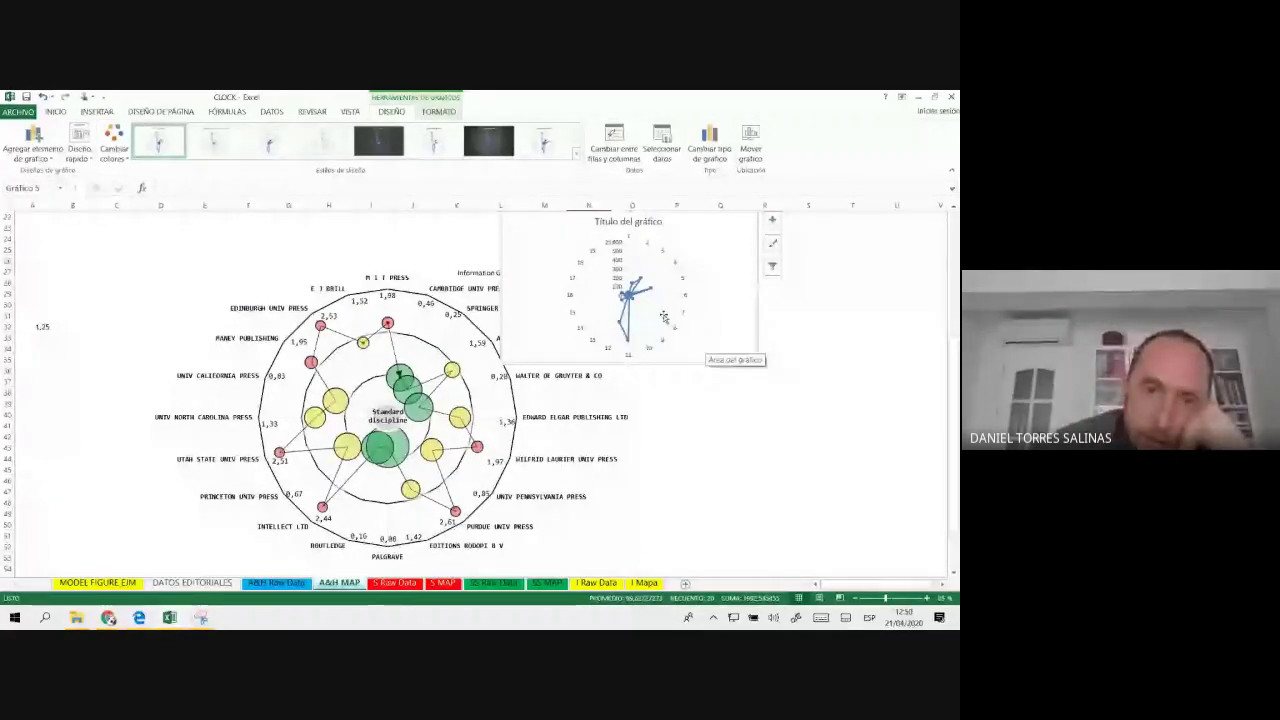
pyautogui.press('Delete')
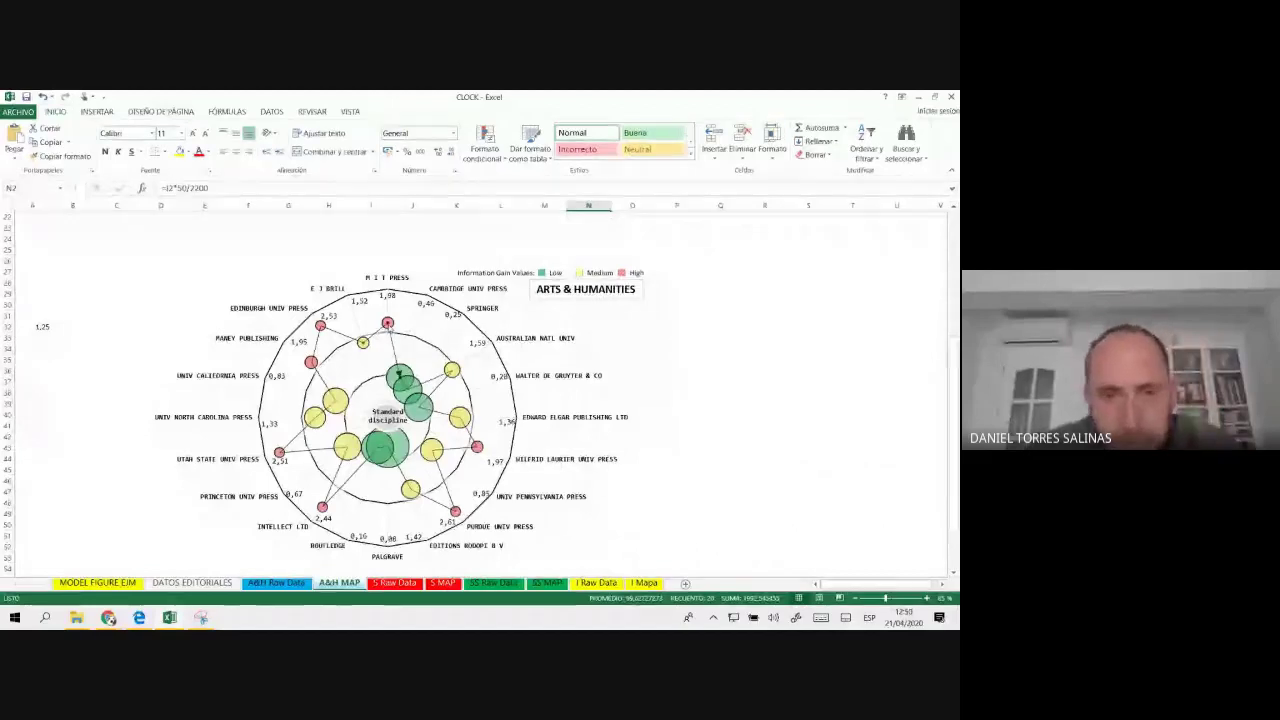
# - Inspect the Standard discipline ellipse and large green bubble, then deselect back to the whole chart
pyautogui.moveTo(398, 370)
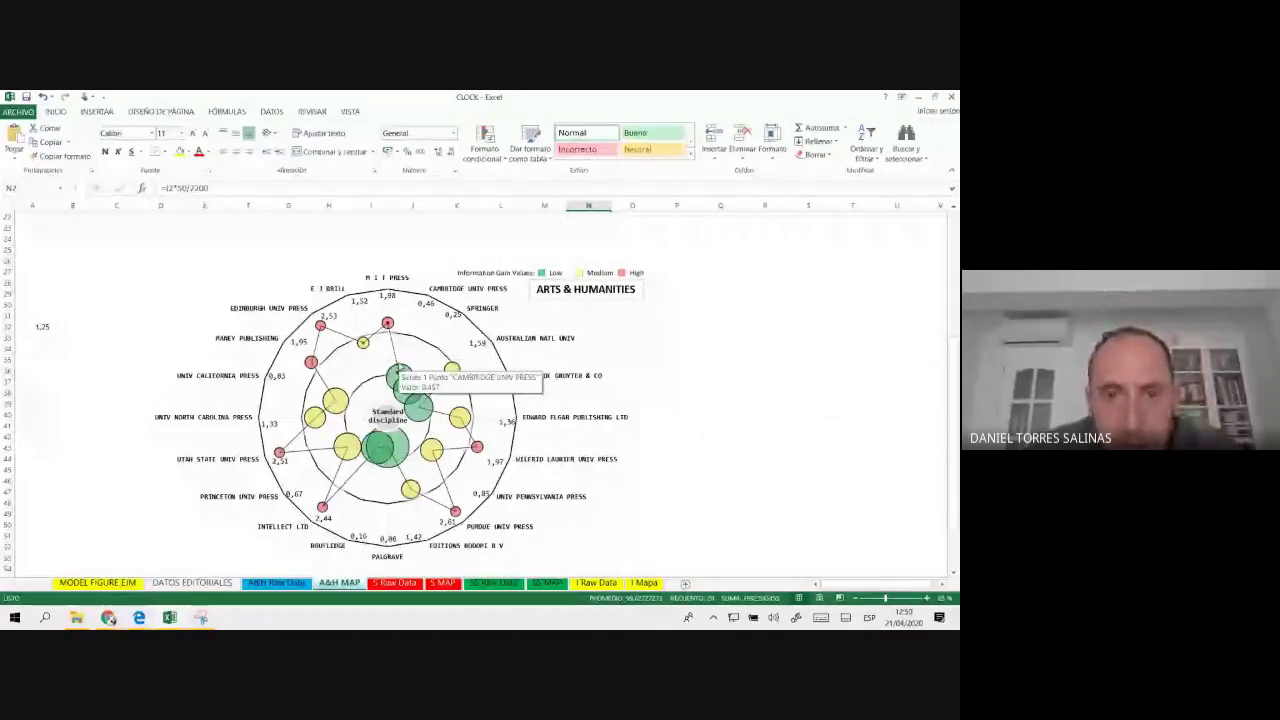
pyautogui.scroll(1, 397, 371)
pyautogui.scroll(1, 420, 368)
pyautogui.scroll(1, 487, 360)
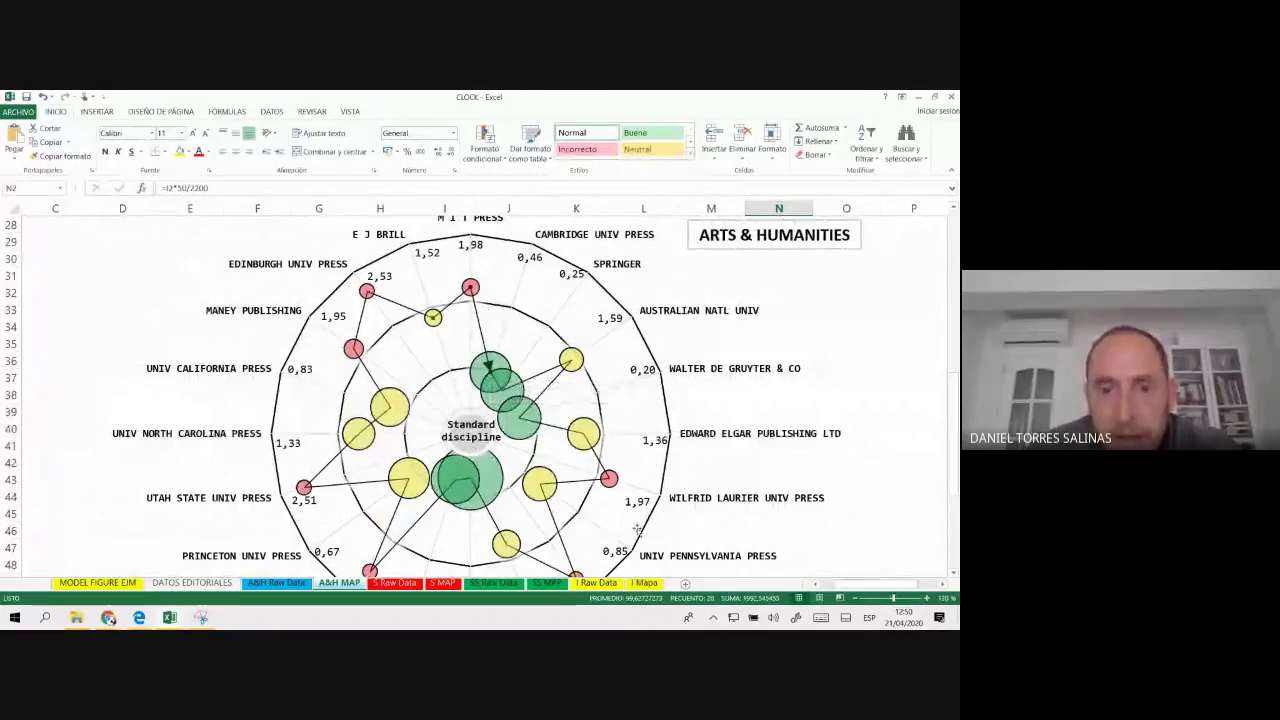
pyautogui.scroll(3, 467, 292)
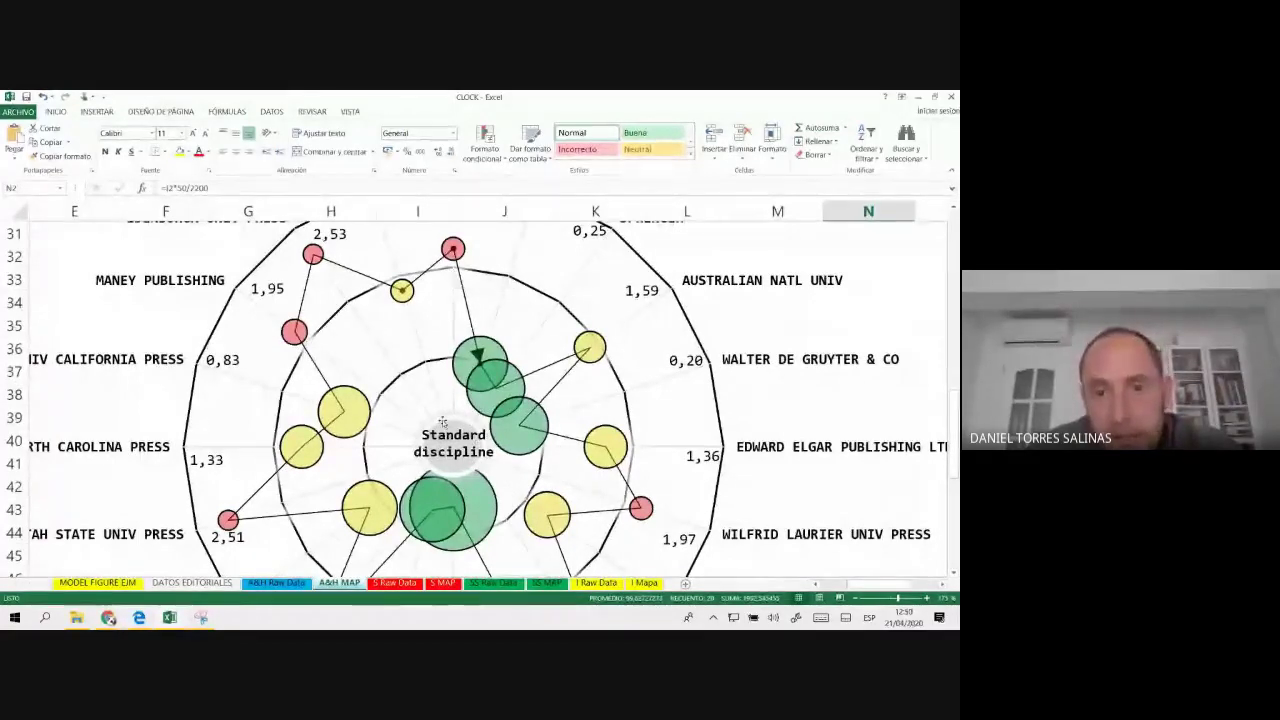
pyautogui.click(465, 468)
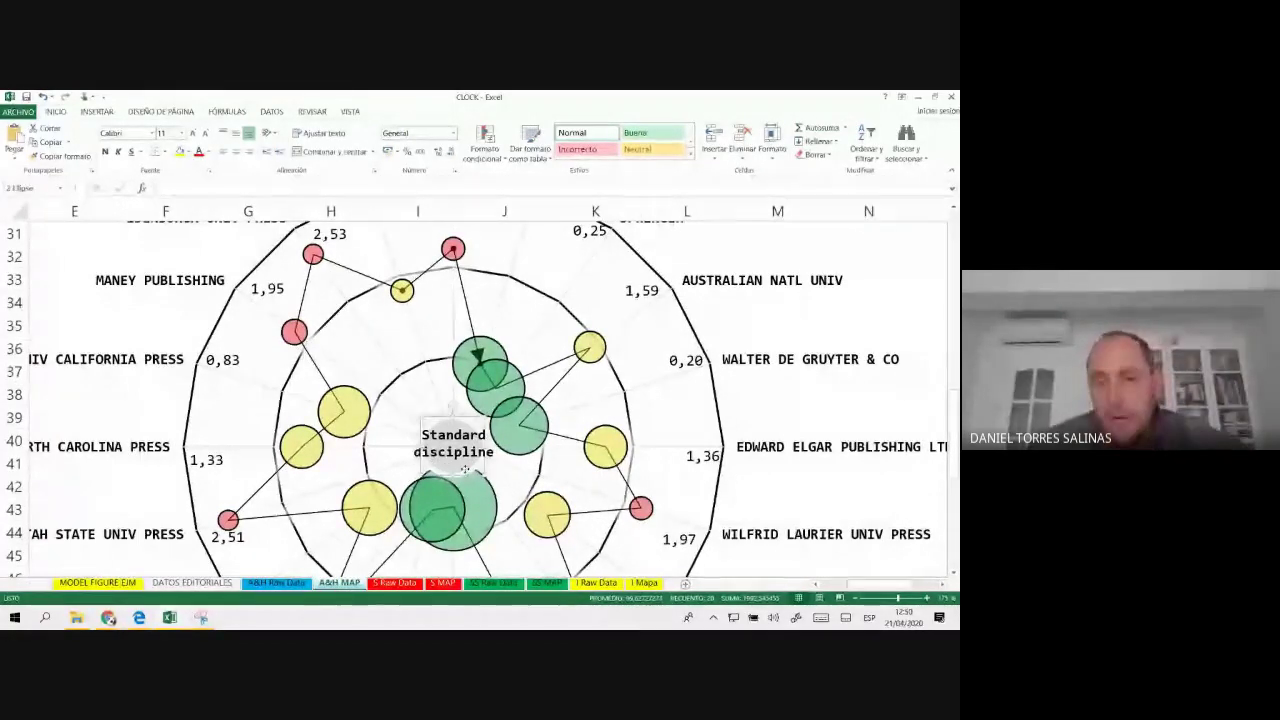
pyautogui.click(538, 484)
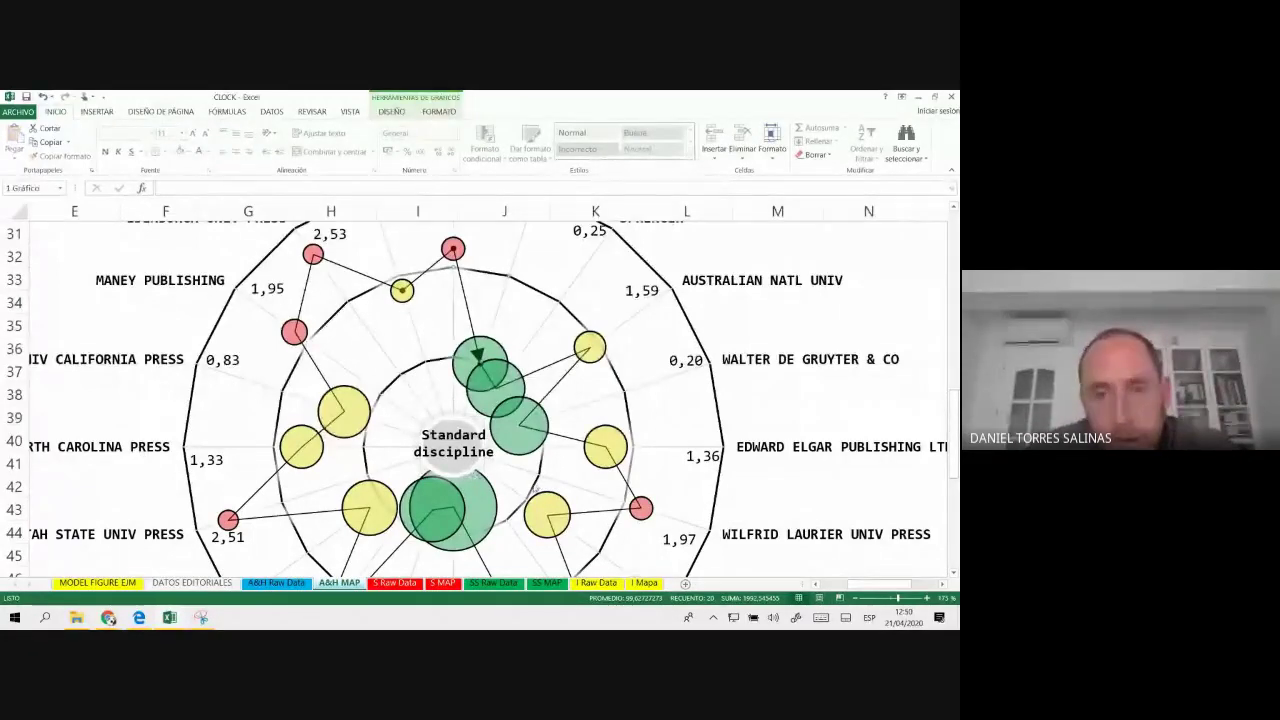
pyautogui.click(478, 354)
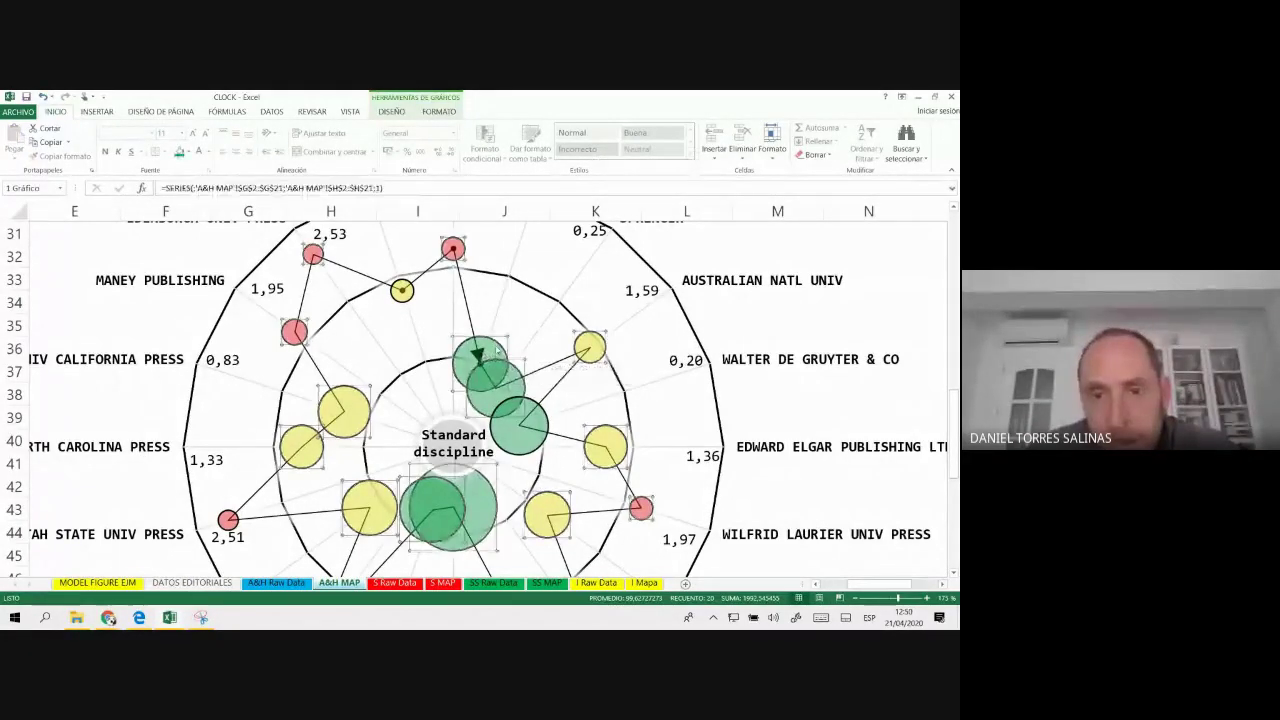
pyautogui.click(497, 348)
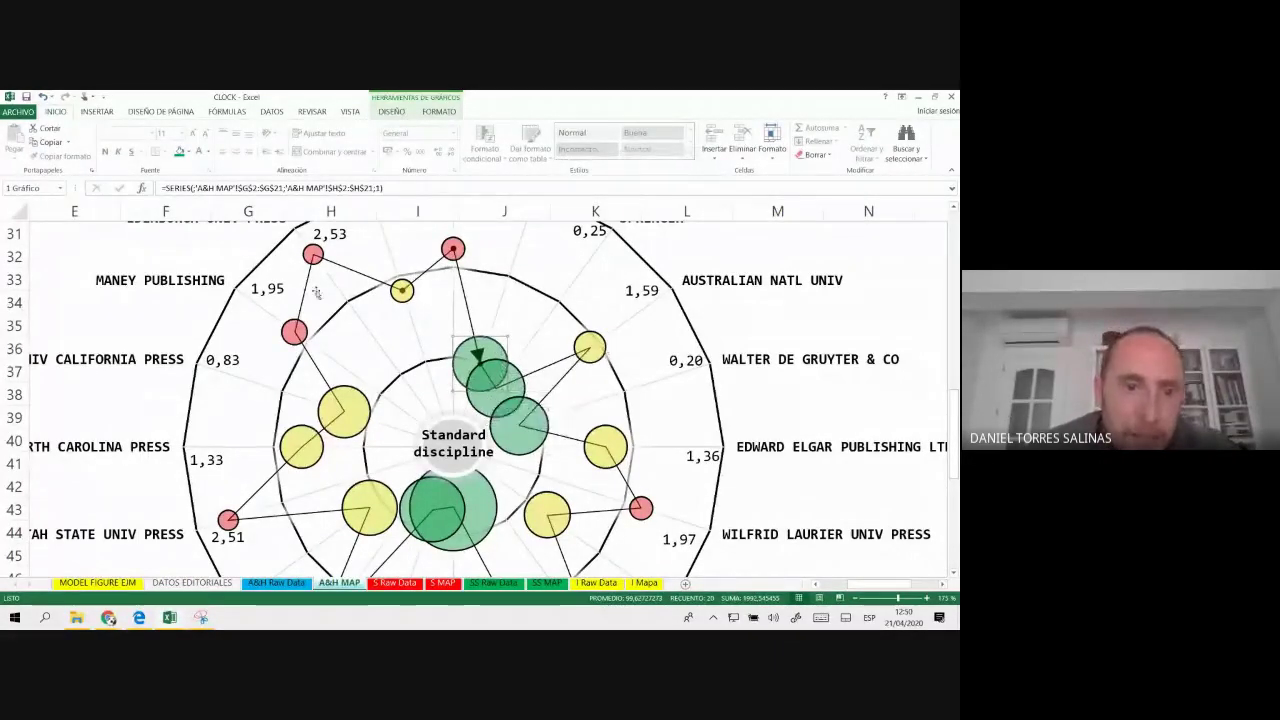
pyautogui.click(263, 315)
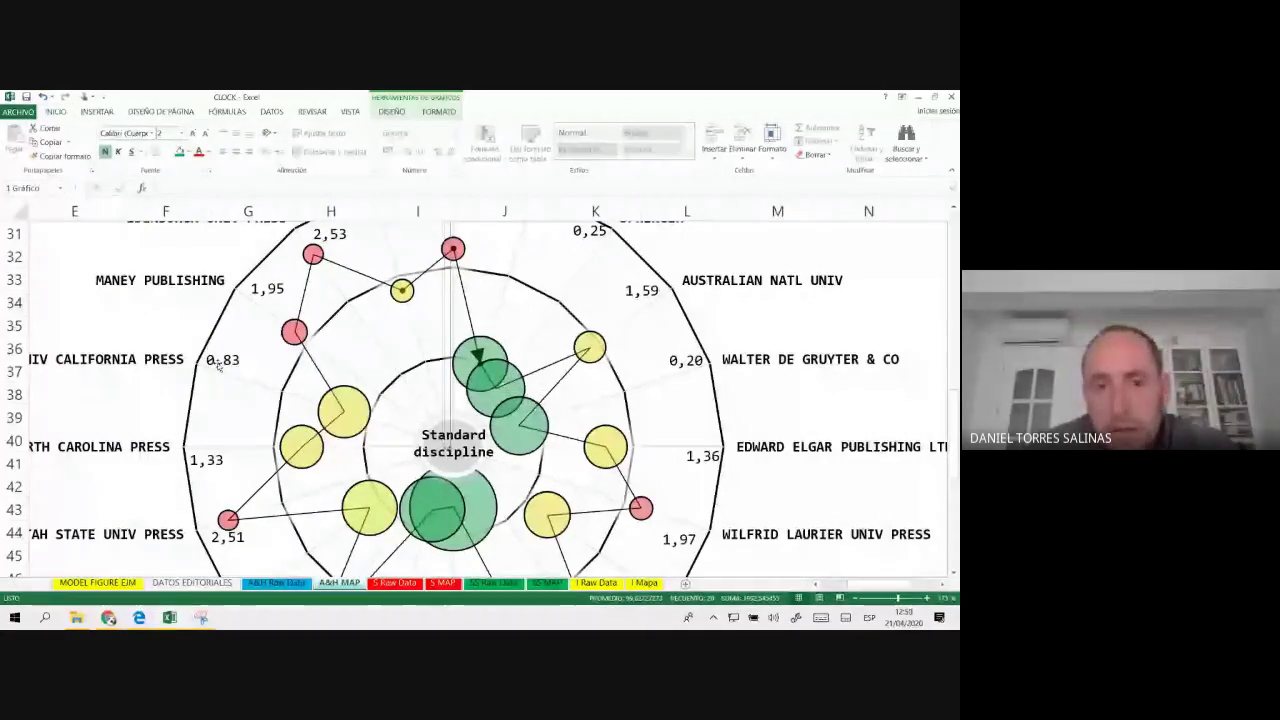
# - Zoom and scroll until the complete Arts & Humanities map and its legend are visible
pyautogui.scroll(-2, 263, 395)
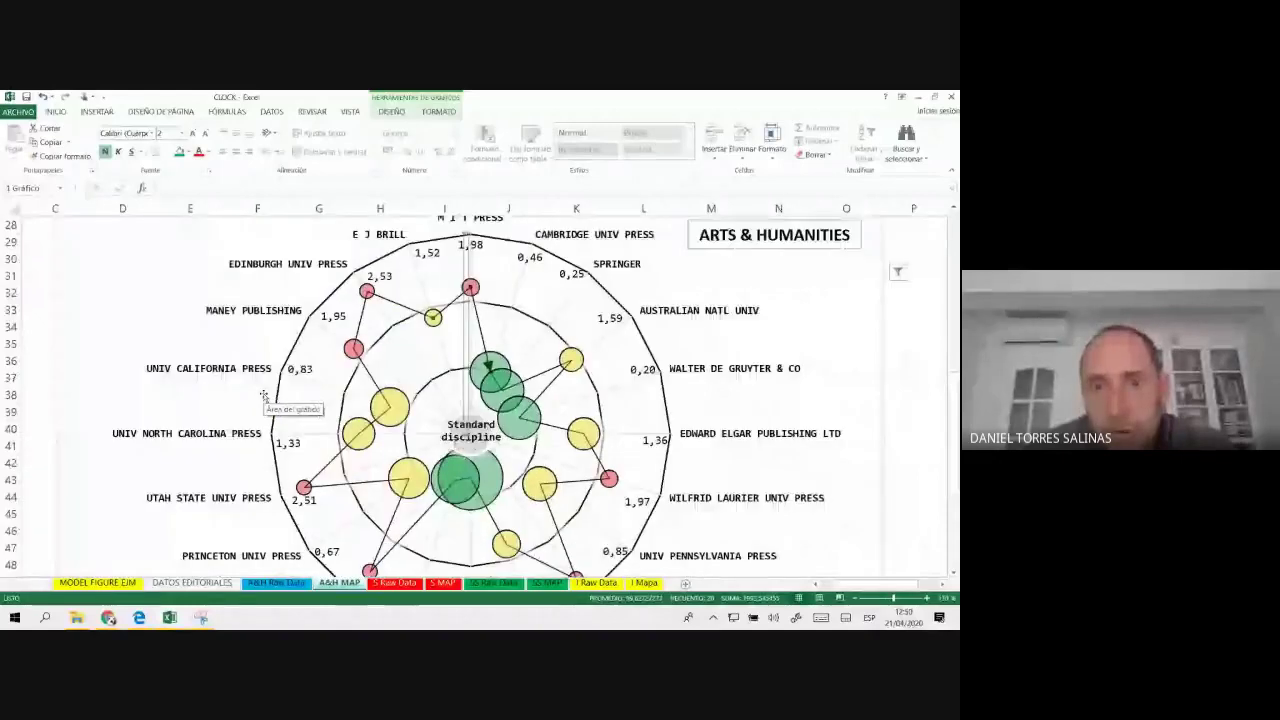
pyautogui.scroll(-1, 263, 395)
pyautogui.scroll(-1, 263, 395)
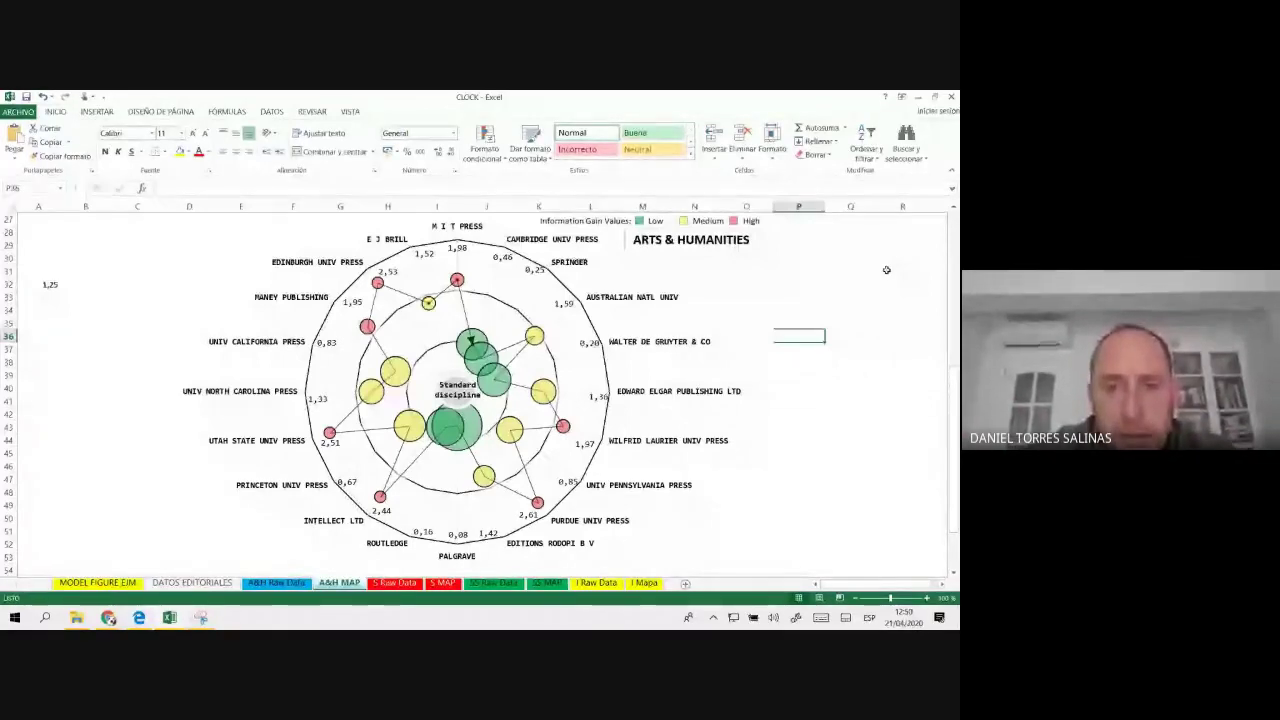
pyautogui.scroll(2, 884, 268)
pyautogui.hscroll(2, 884, 268)
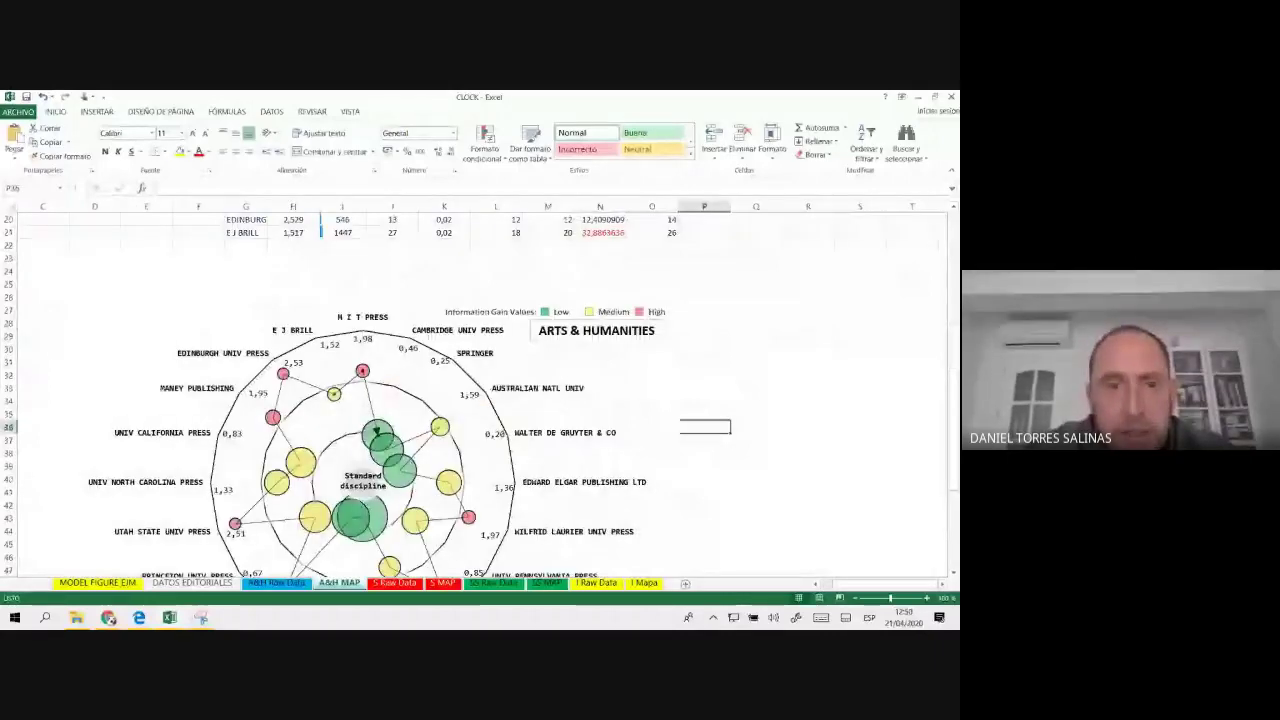
pyautogui.scroll(-4, 480, 390)
pyautogui.hscroll(-2, 480, 390)
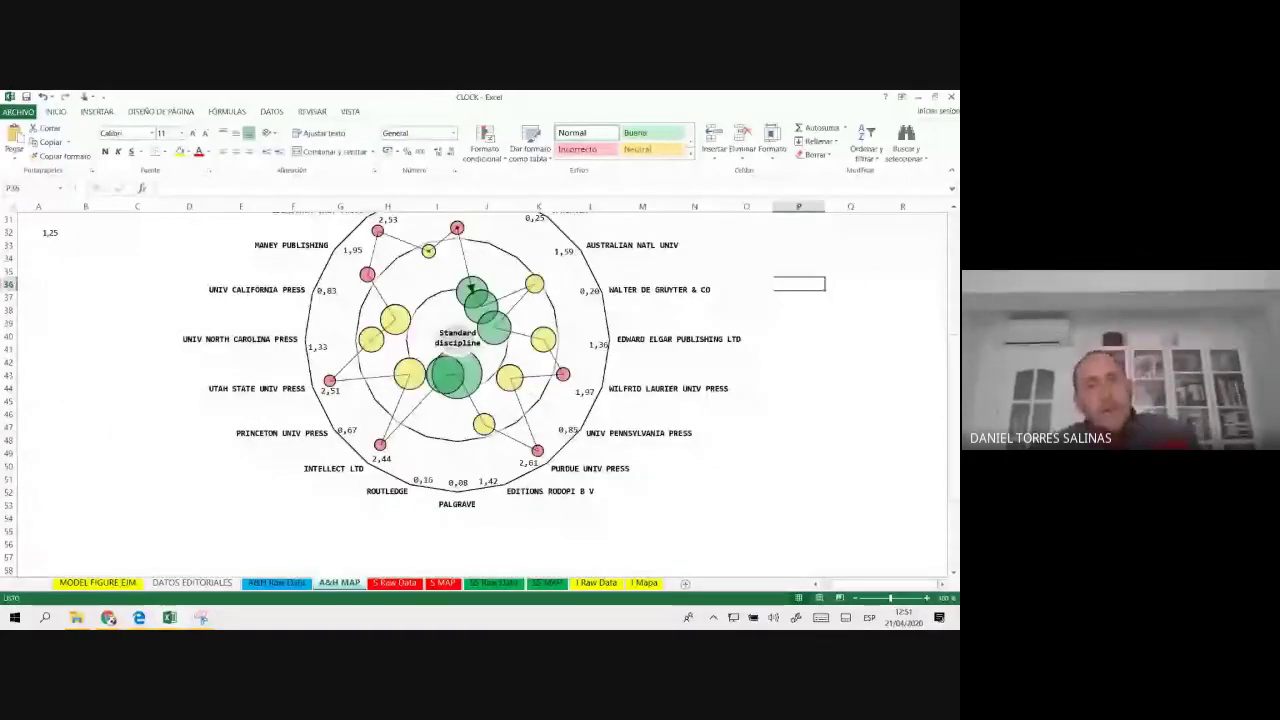
pyautogui.scroll(-4, 480, 390)
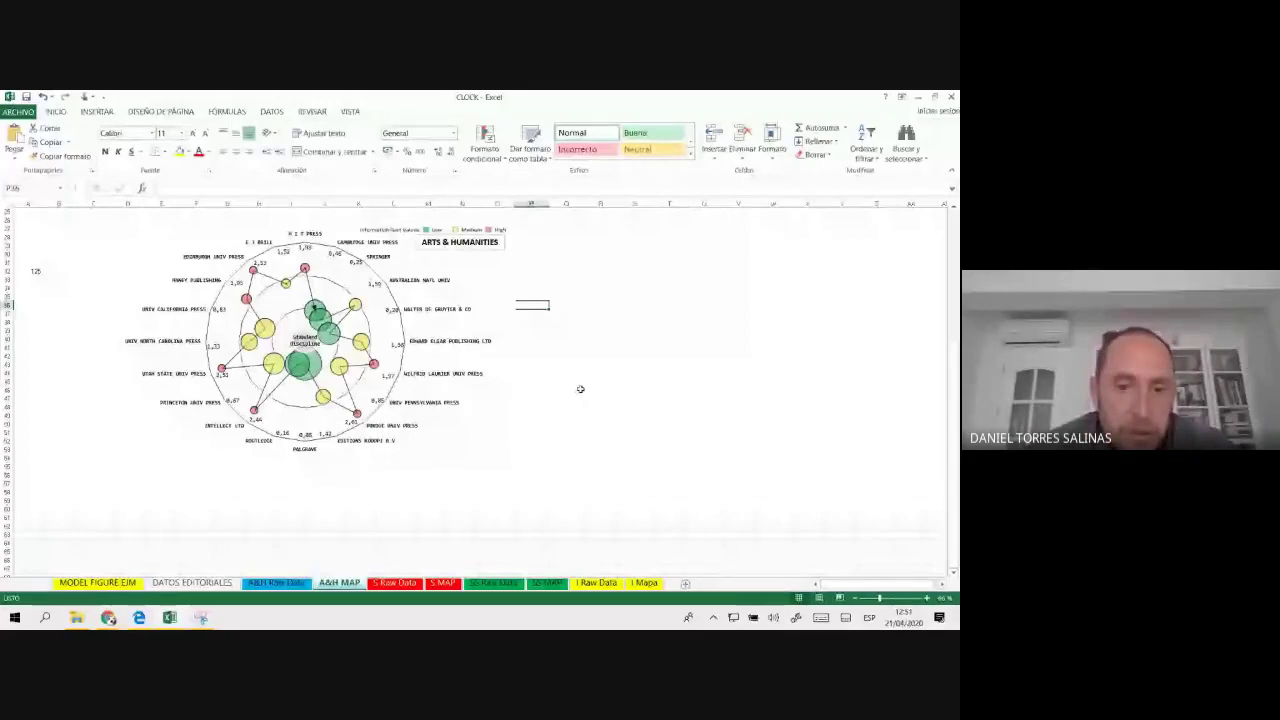
pyautogui.keyDown('ctrl'); pyautogui.scroll(5, 580, 389); pyautogui.keyUp('ctrl')
# - View the S MAP Science chart, then the raw data and I Raw Data sheets
pyautogui.click(454, 586)
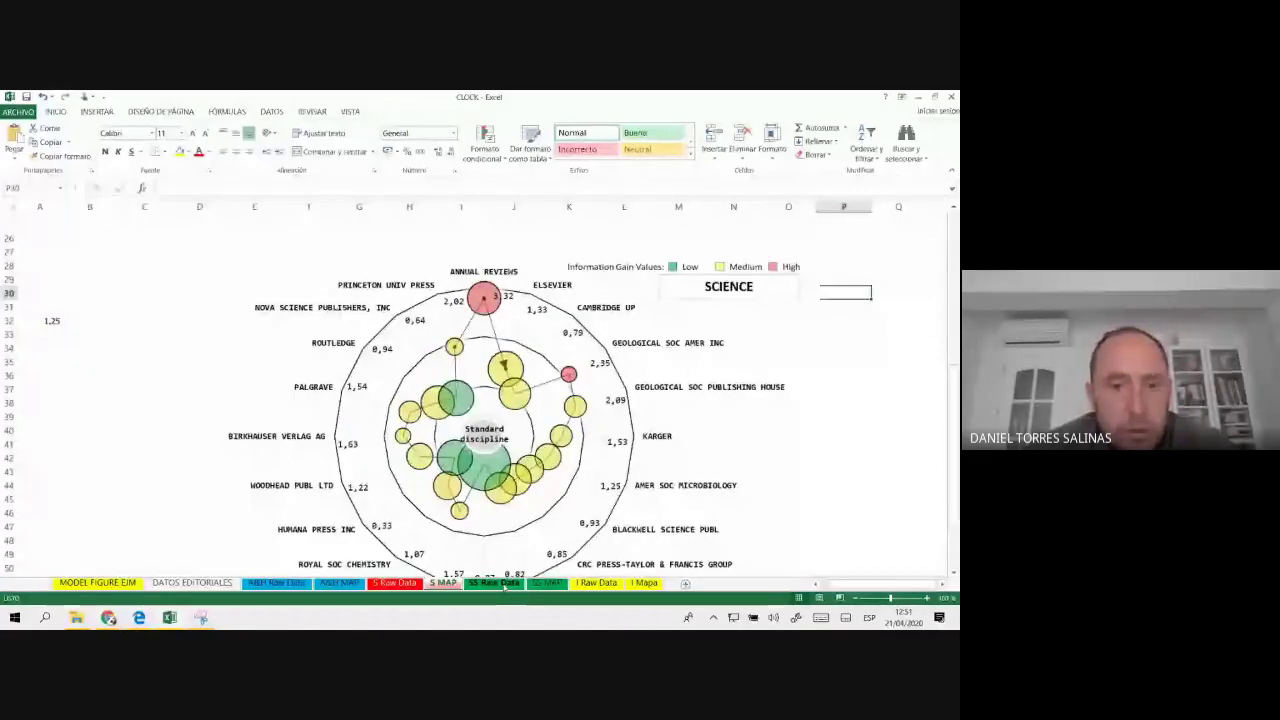
pyautogui.scroll(-2, 505, 588)
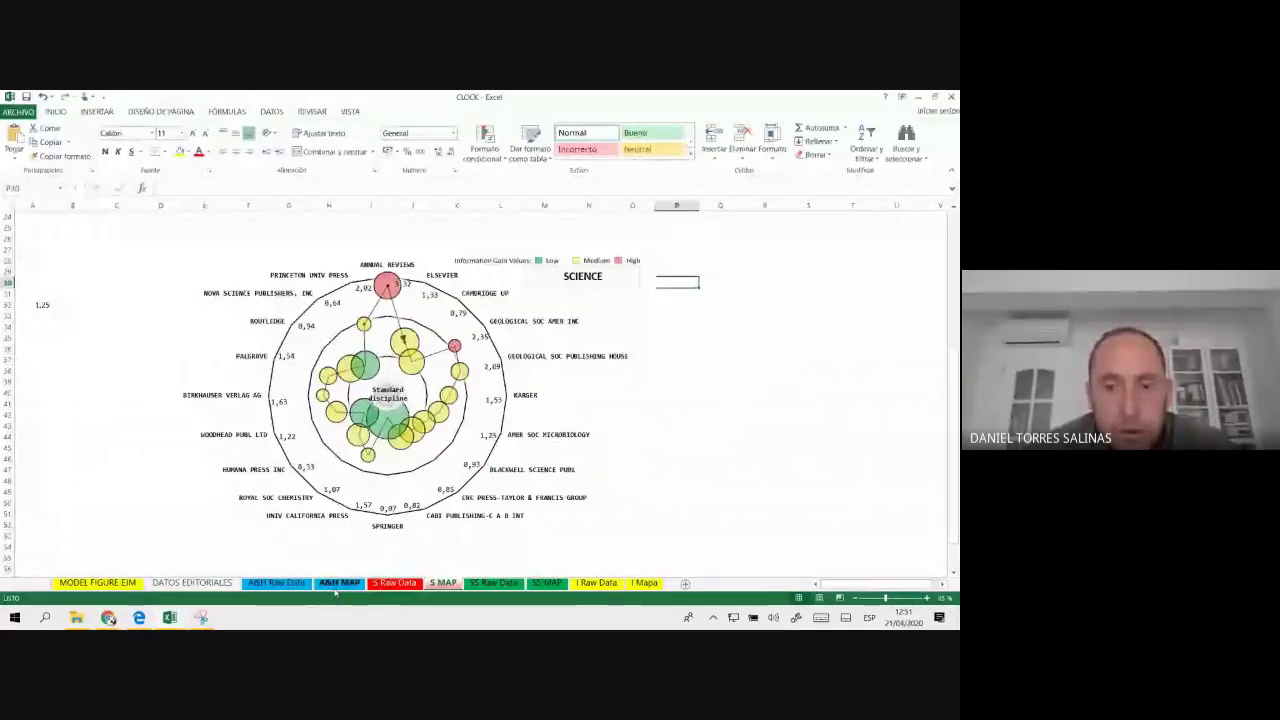
pyautogui.click(335, 587)
pyautogui.click(493, 583)
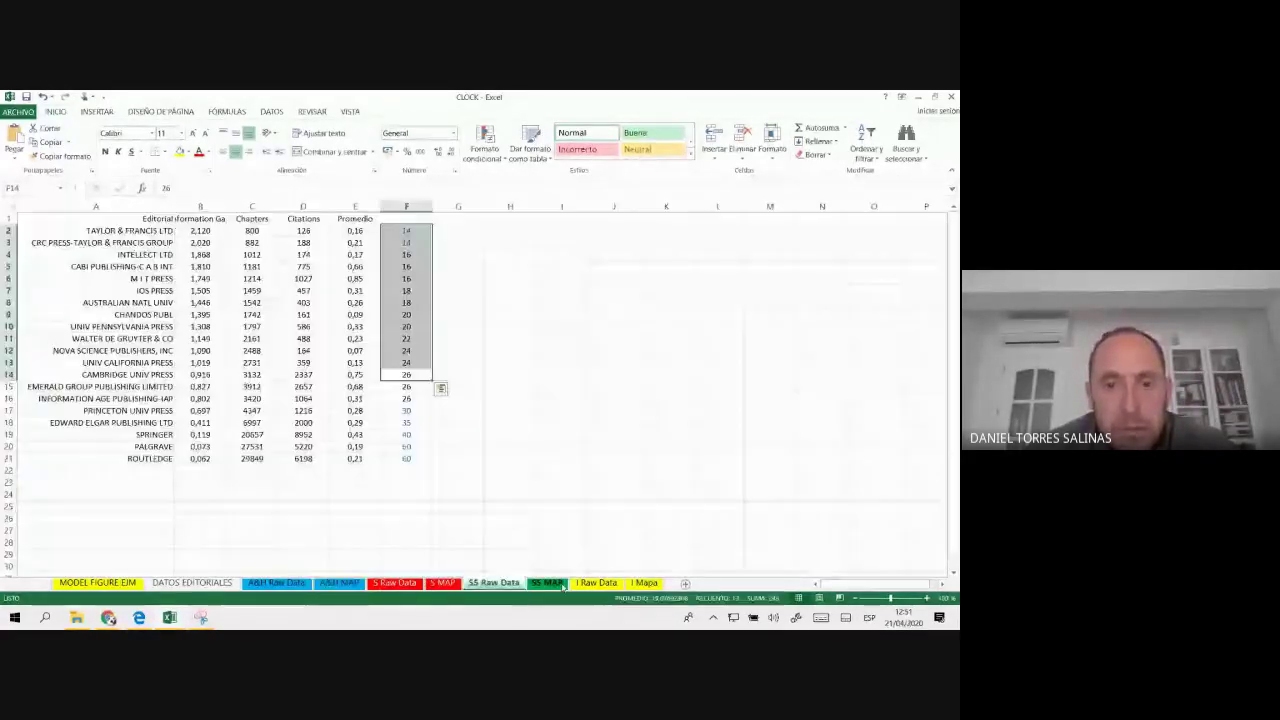
pyautogui.click(596, 583)
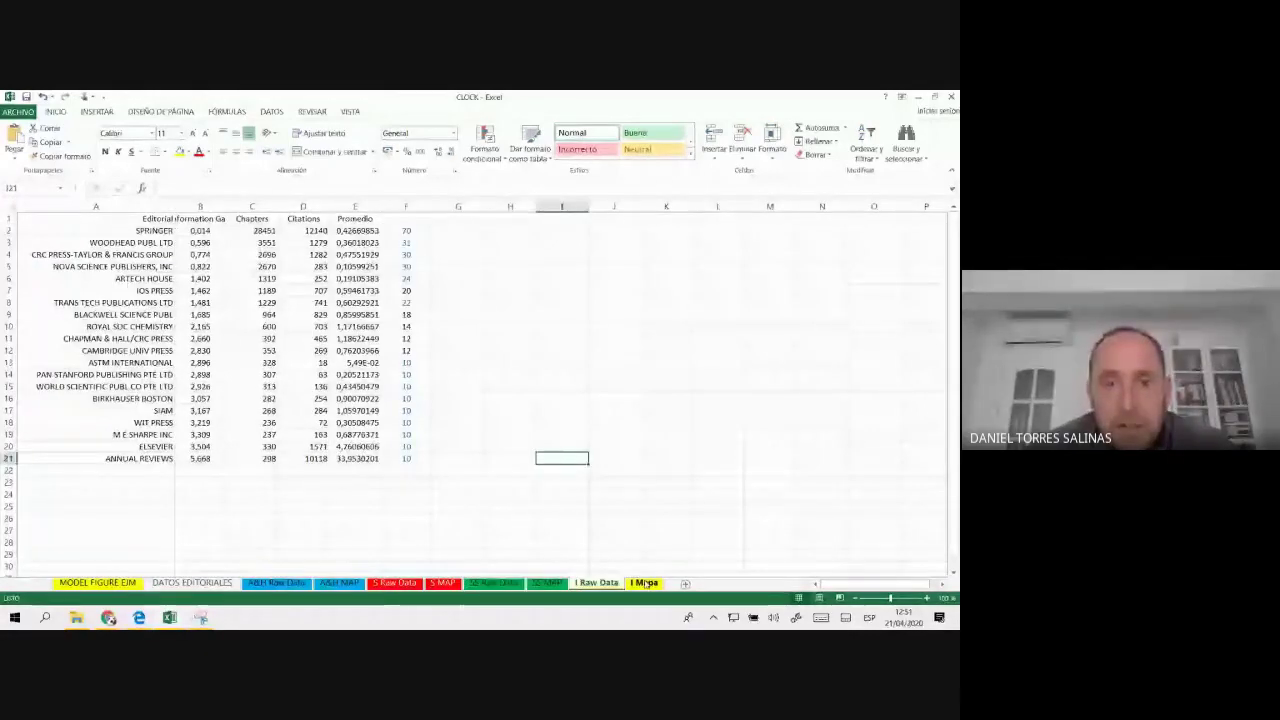
# - Look over the I Mapa Technology map, return to A&H MAP, then switch to the EXCEL folder
pyautogui.click(645, 583)
pyautogui.scroll(-1, 677, 409)
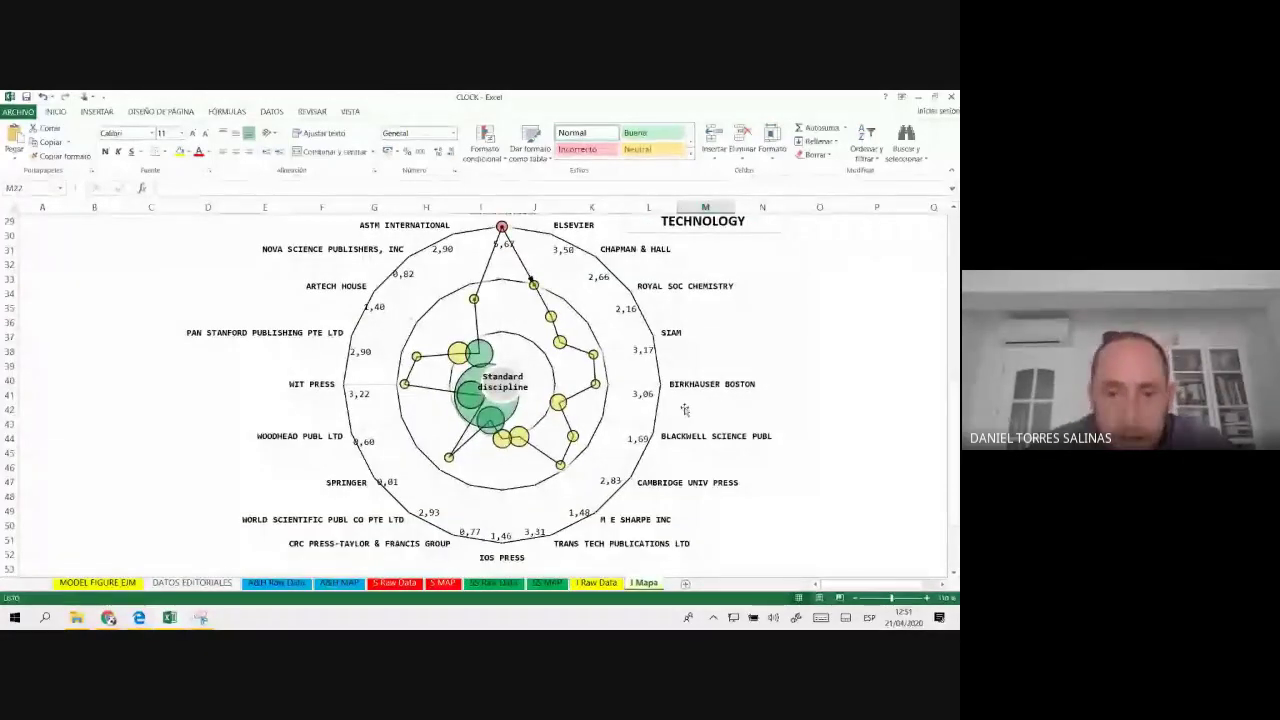
pyautogui.scroll(-2, 685, 408)
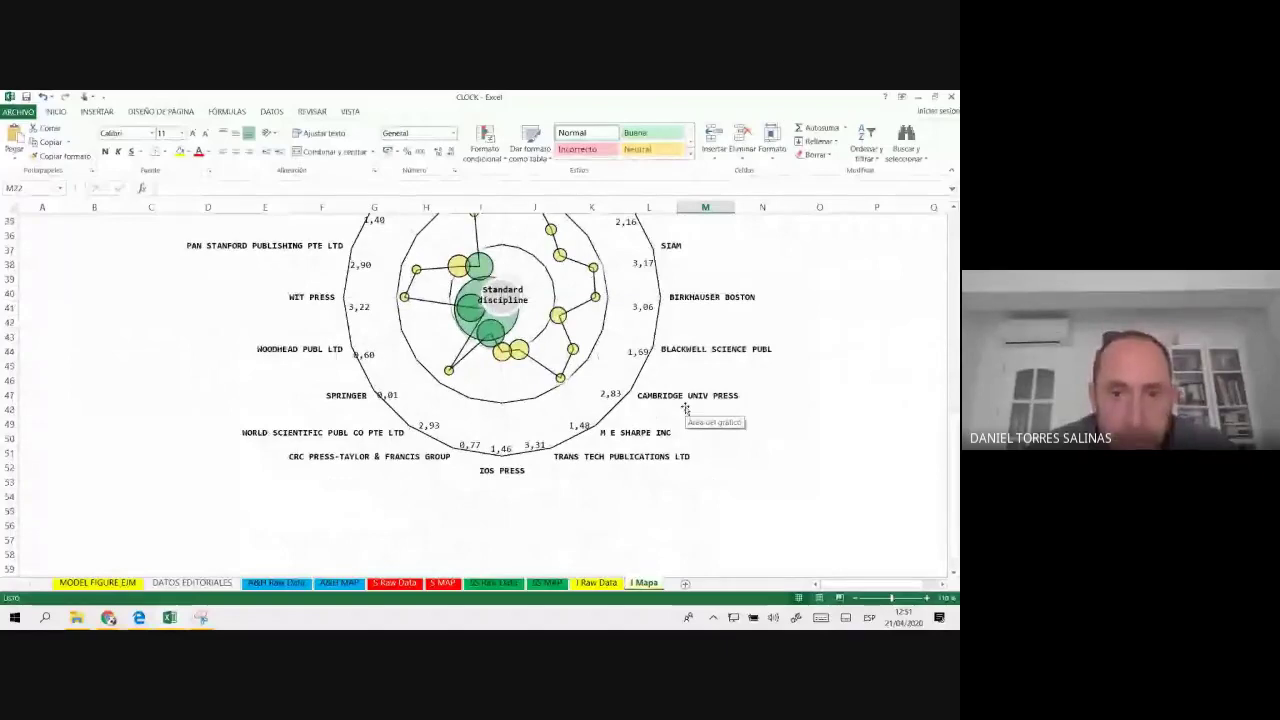
pyautogui.scroll(2, 685, 408)
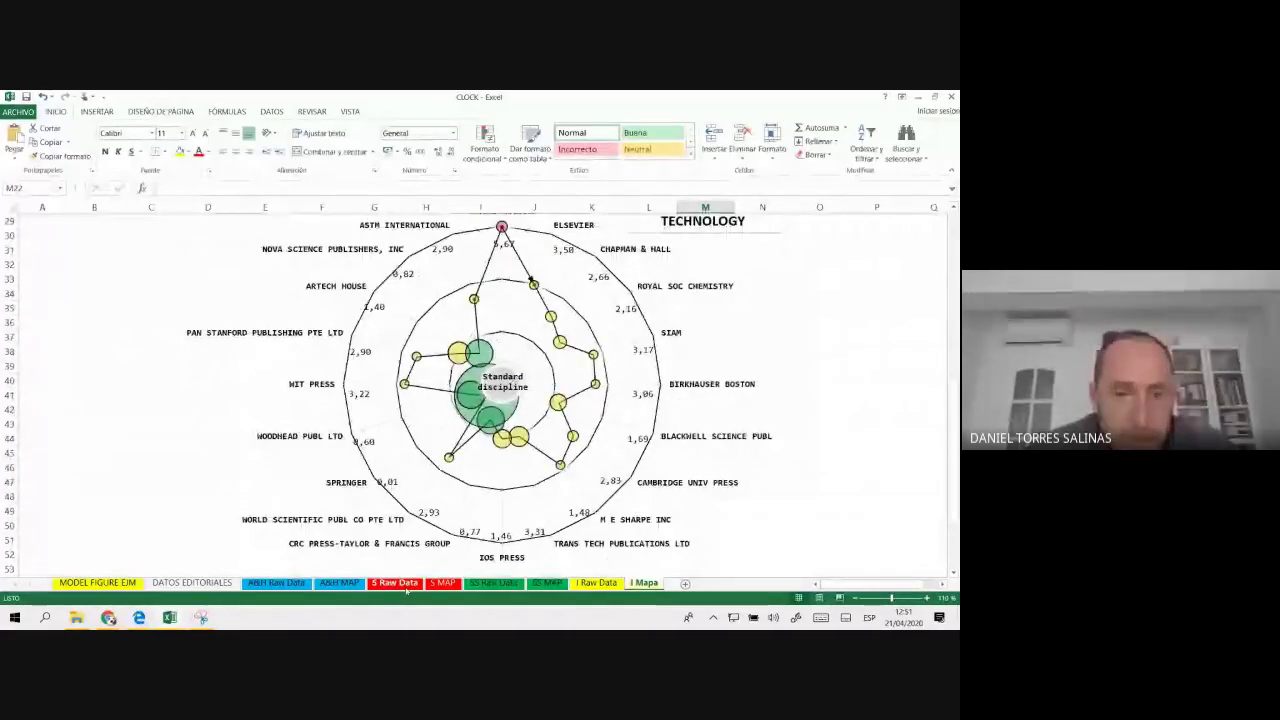
pyautogui.click(442, 583)
pyautogui.click(338, 583)
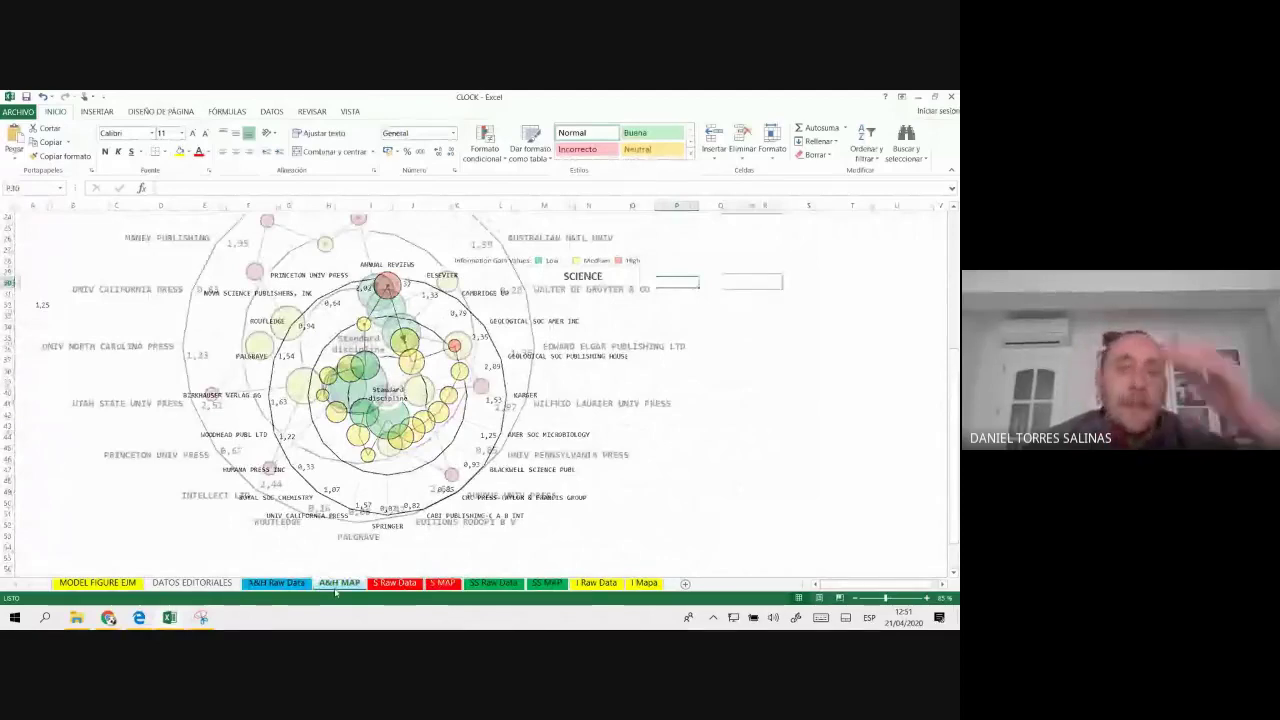
pyautogui.keyDown('ctrl'); pyautogui.scroll(-2, 410, 453); pyautogui.keyUp('ctrl')
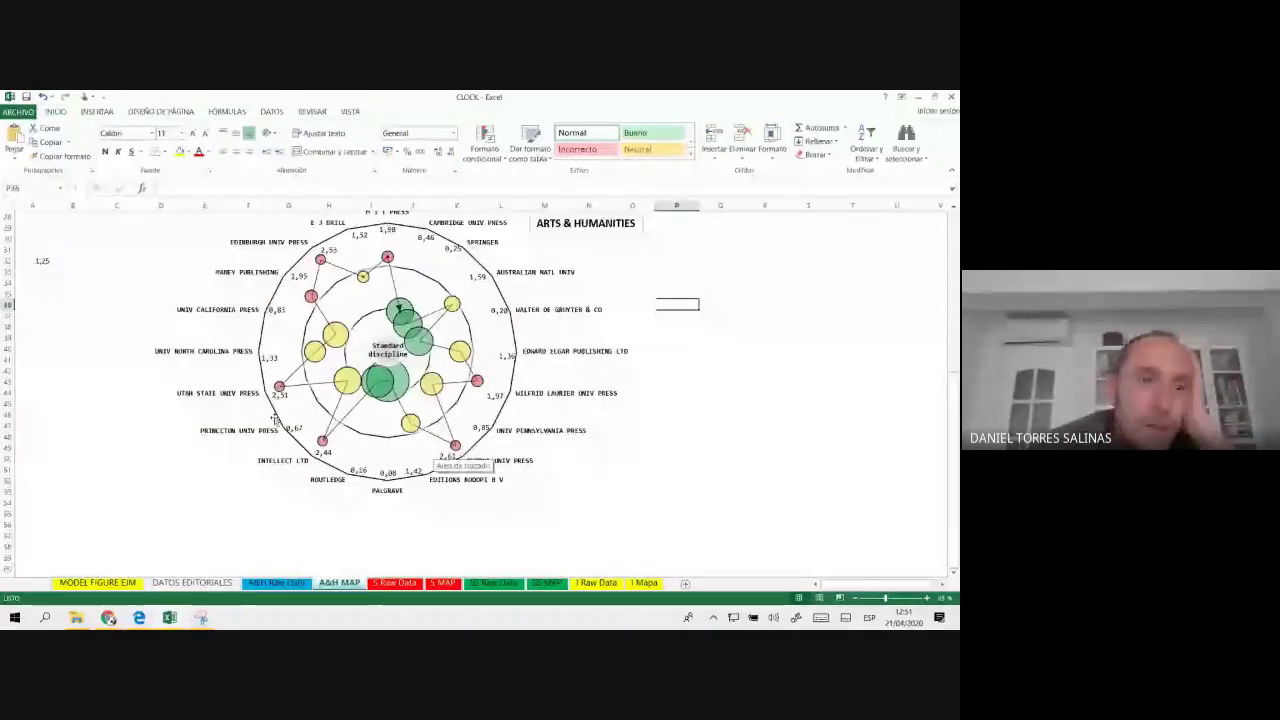
pyautogui.hotkey('alt', 'Tab')
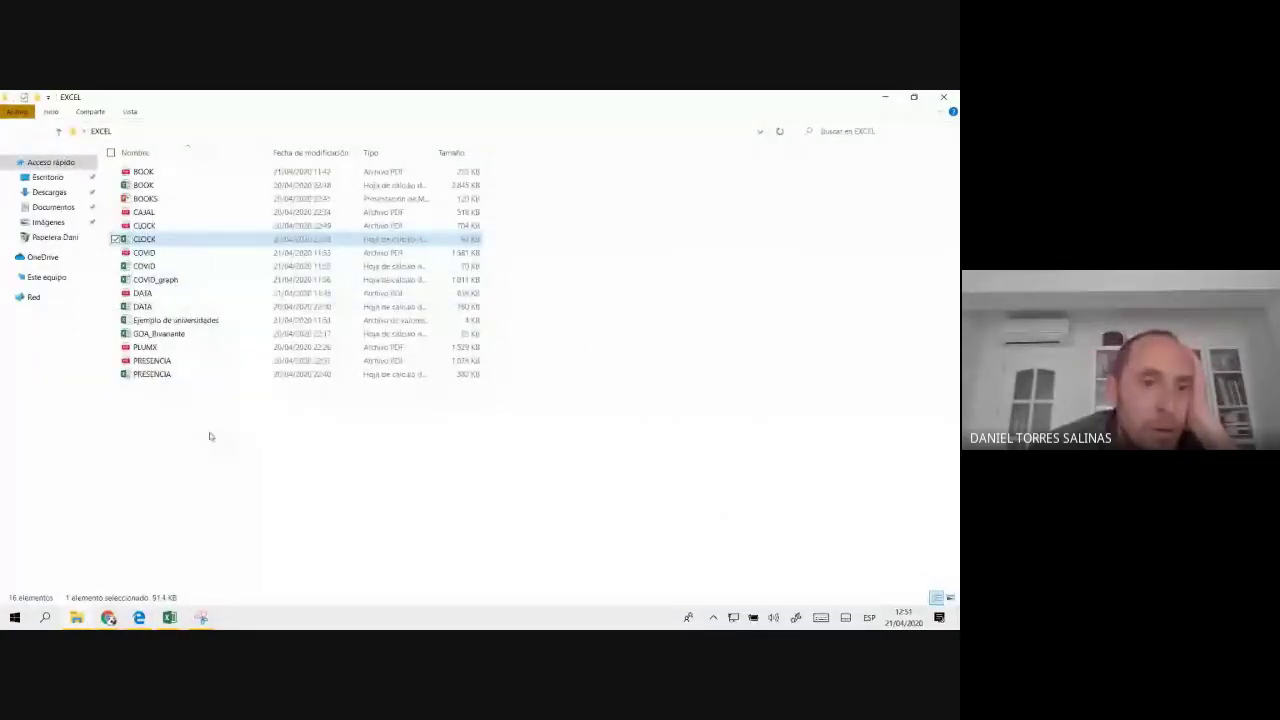
# - Clear the EXCEL folder's file selection and return to CLOCK.pdf in Edge
pyautogui.click(203, 387)
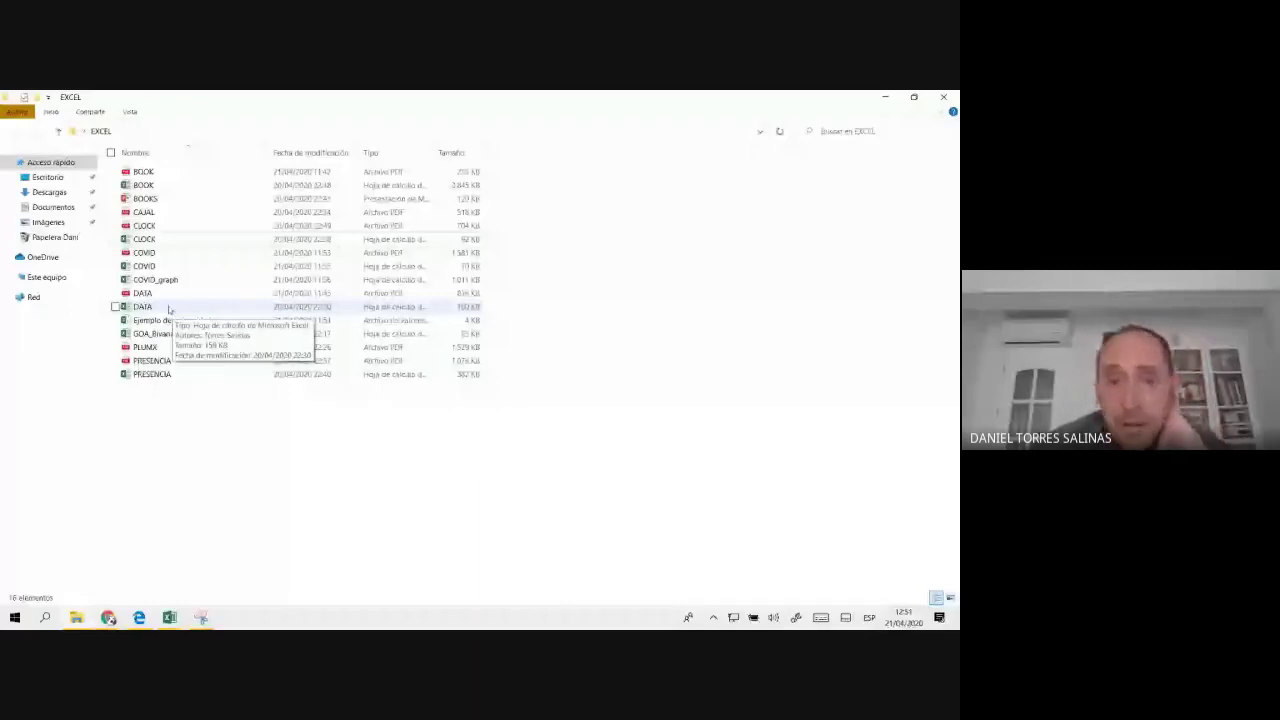
pyautogui.hotkey('alt', 'Tab')
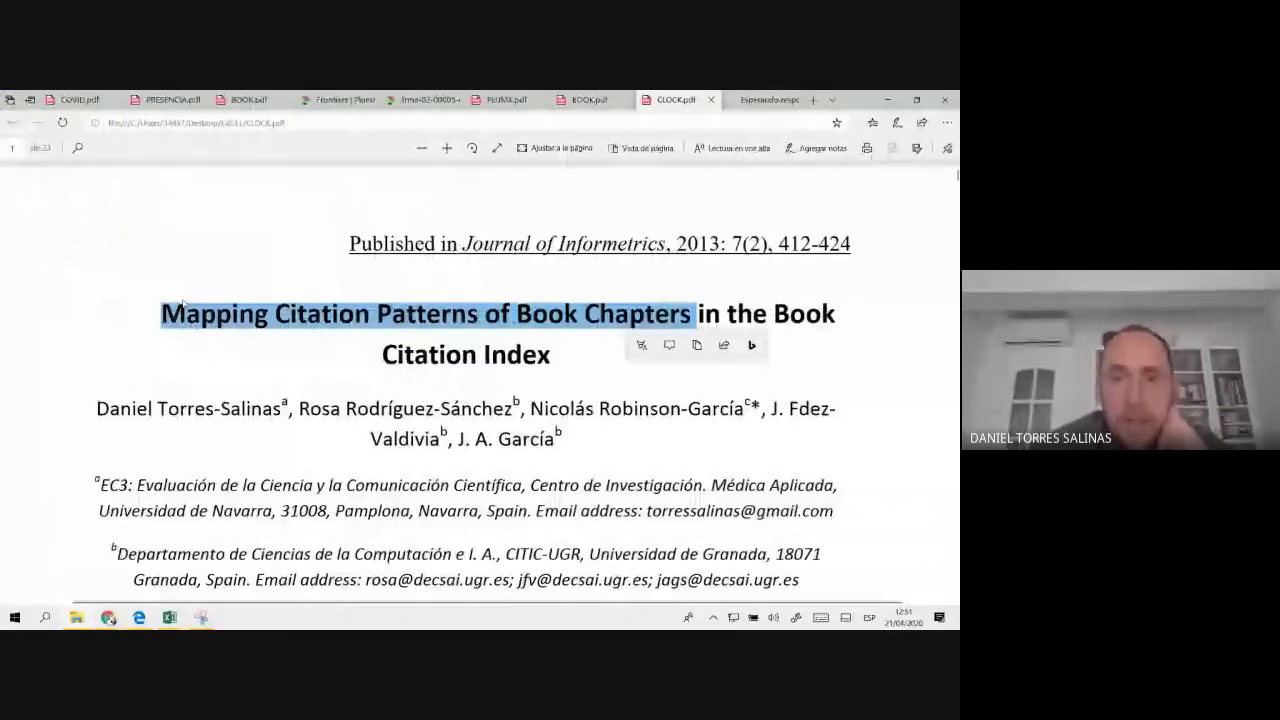
# - Scroll DATA.pdf to page 10 to frame the Fig. 7 repository bubble-pie chart
pyautogui.scroll(-15, 441, 324)
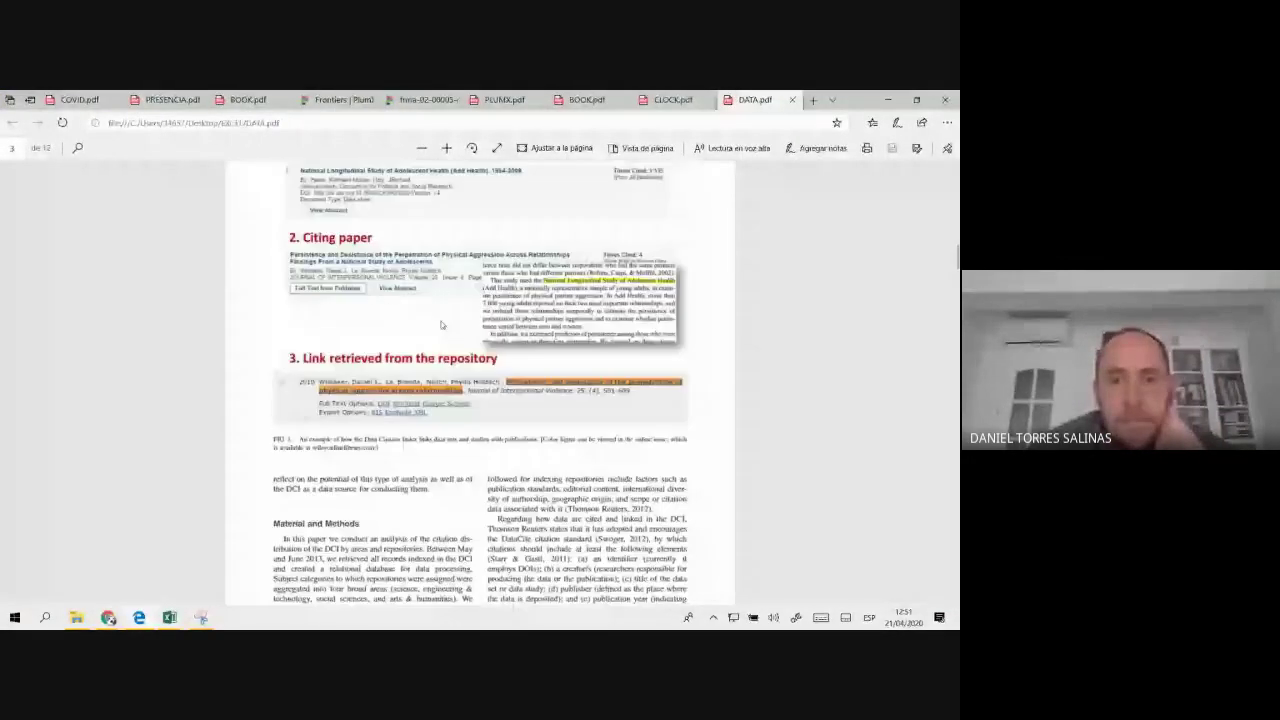
pyautogui.scroll(-10, 441, 324)
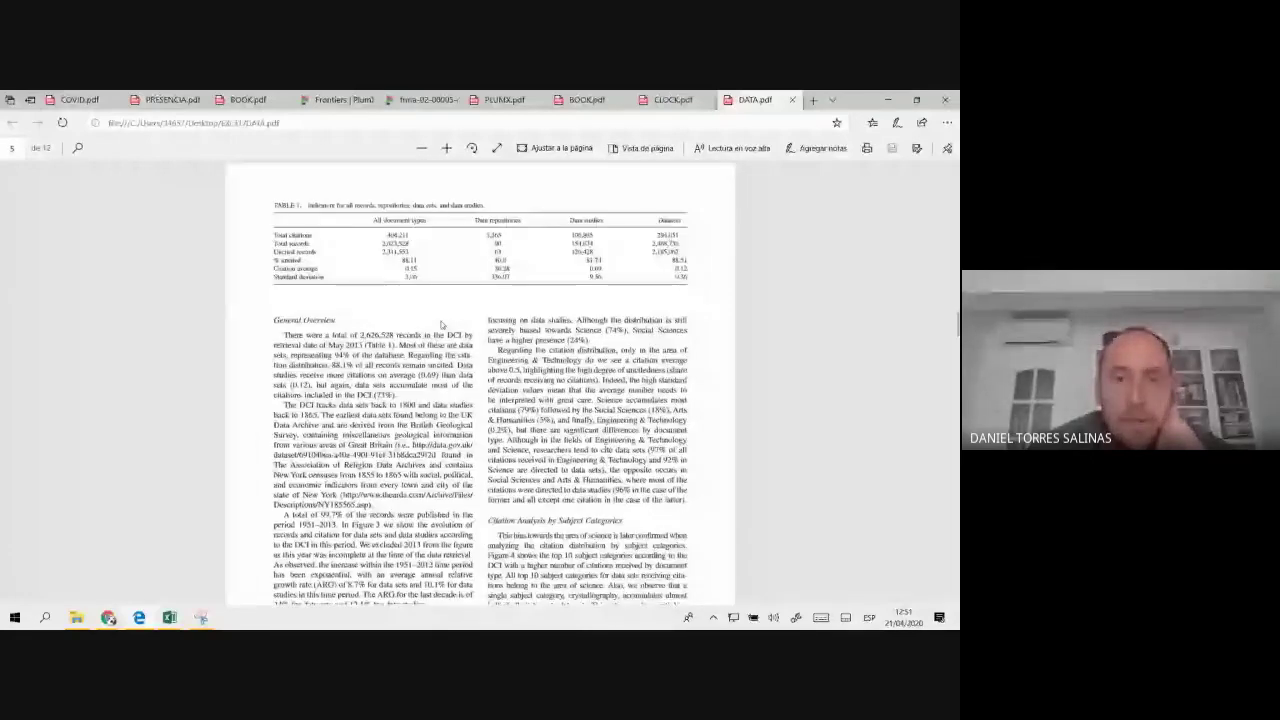
pyautogui.scroll(-10, 441, 324)
pyautogui.scroll(-5, 441, 324)
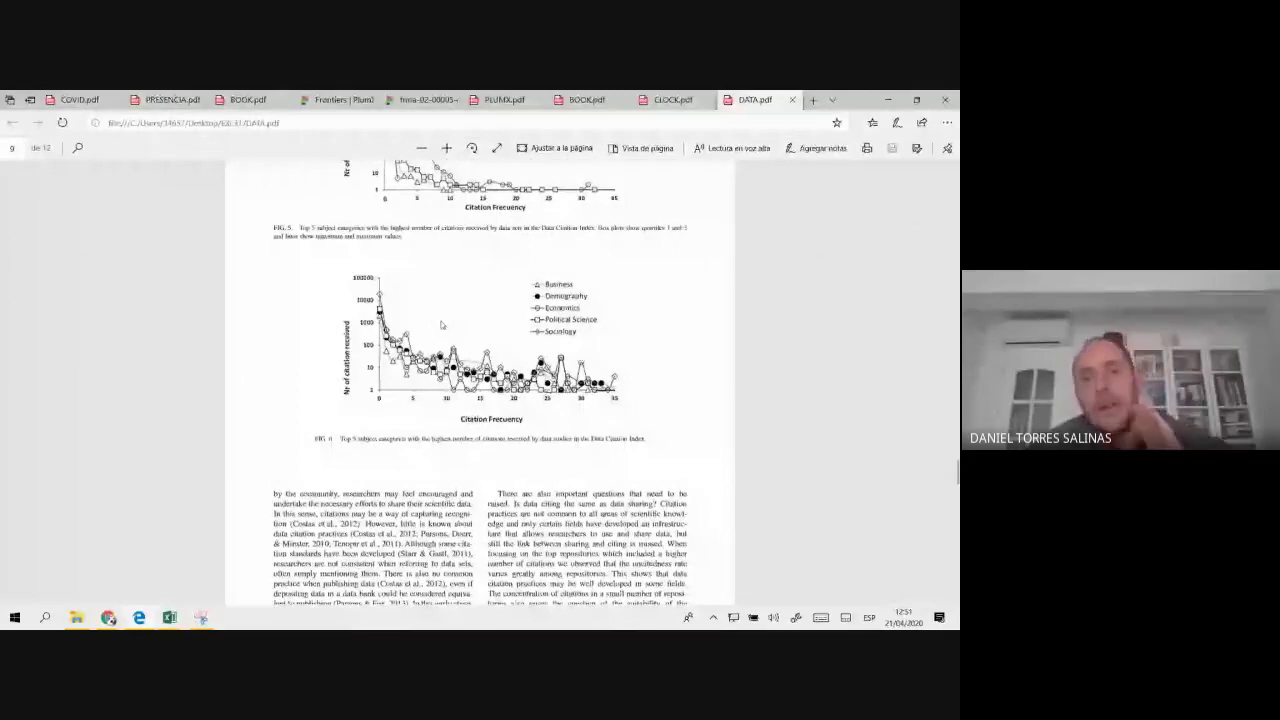
pyautogui.scroll(-5, 441, 324)
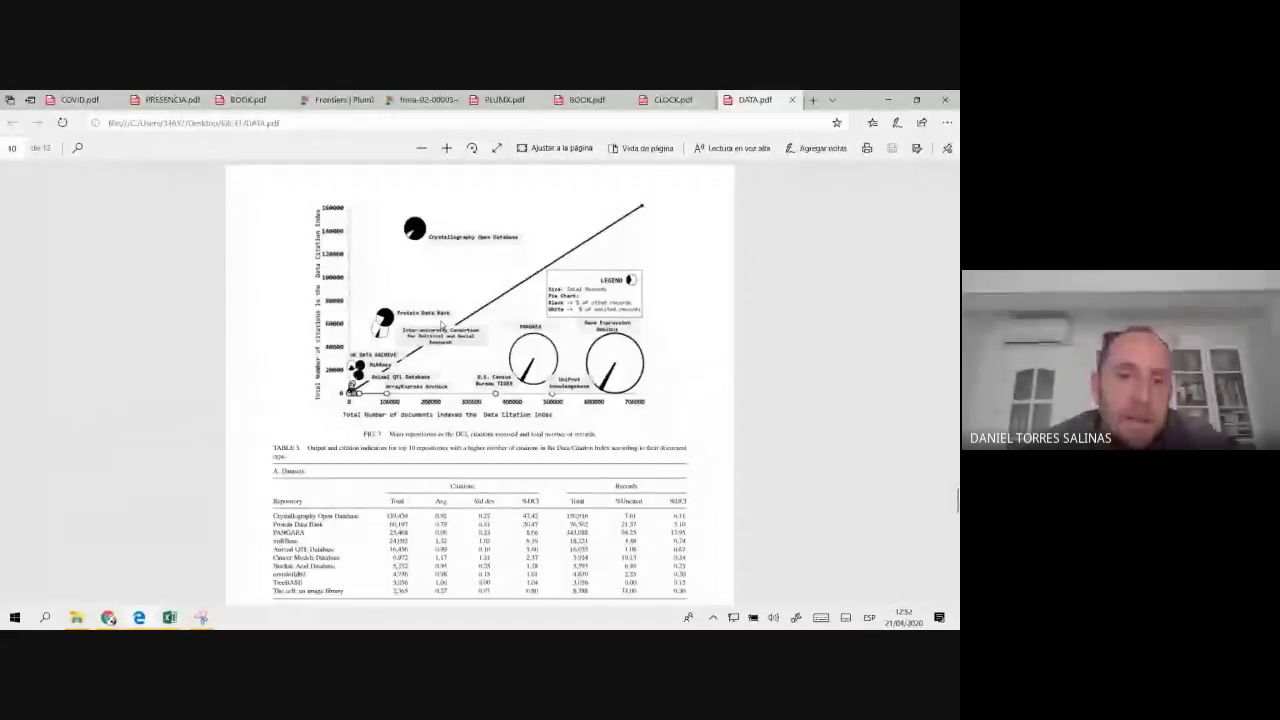
pyautogui.scroll(1, 441, 324)
pyautogui.scroll(3, 441, 324)
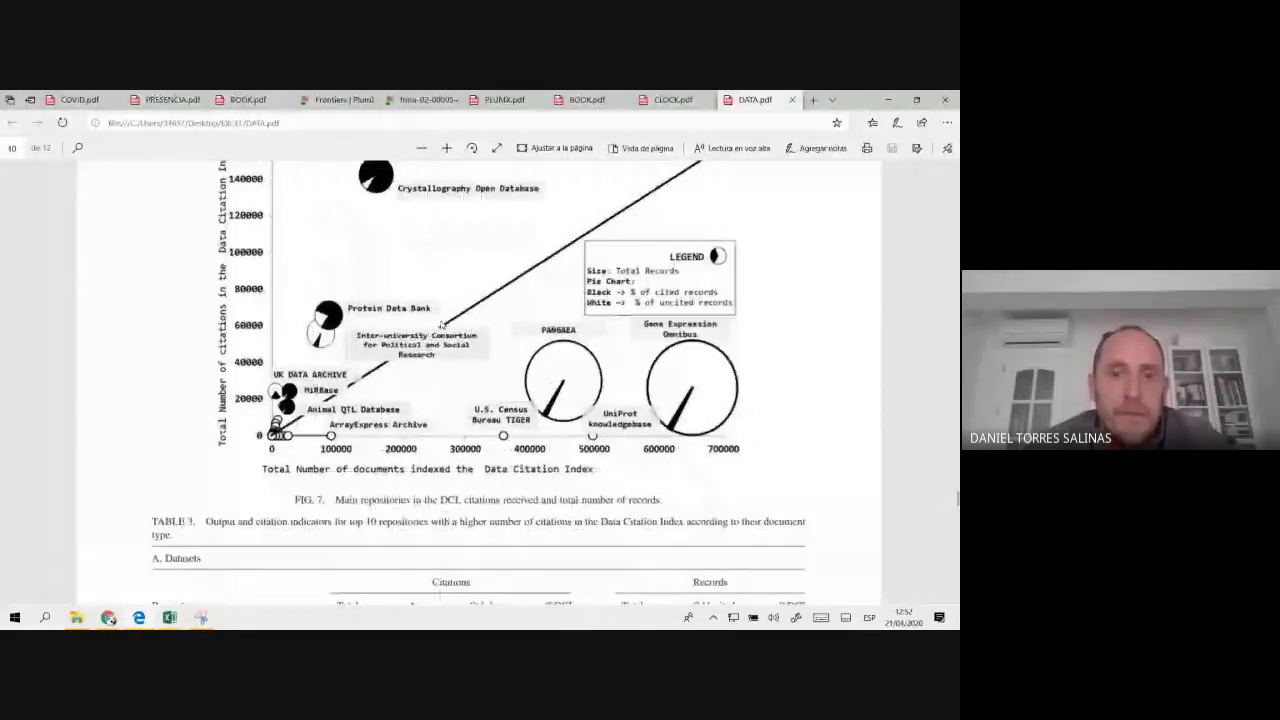
pyautogui.scroll(1, 441, 324)
pyautogui.scroll(2, 441, 324)
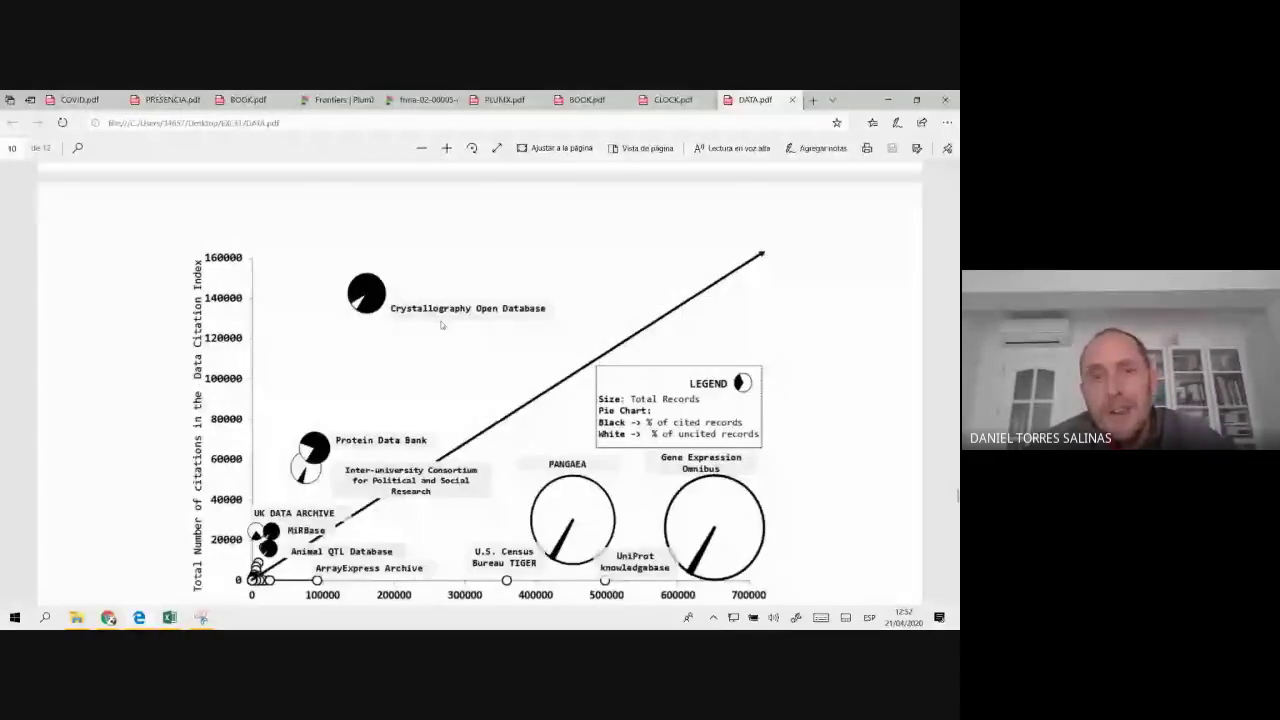
pyautogui.scroll(-1, 441, 324)
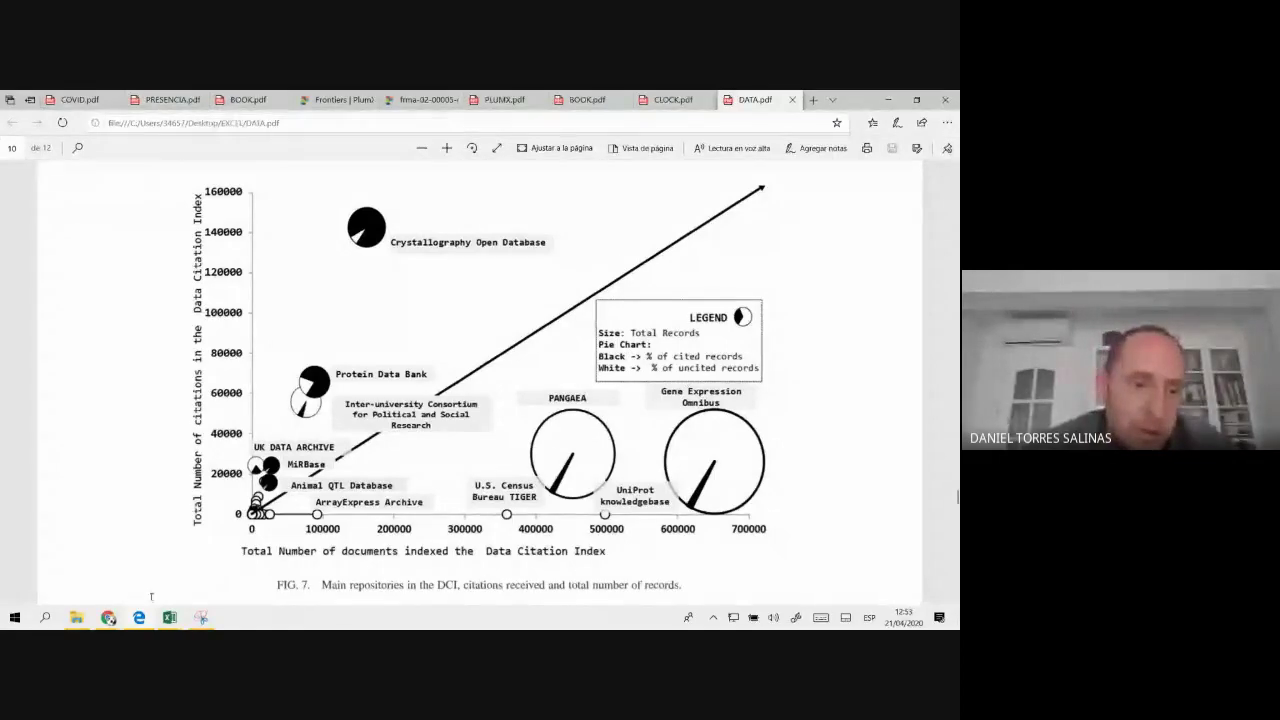
# - Open the DATA workbook from the EXCEL folder on its GRAPH BI sheet
pyautogui.click(86, 620)
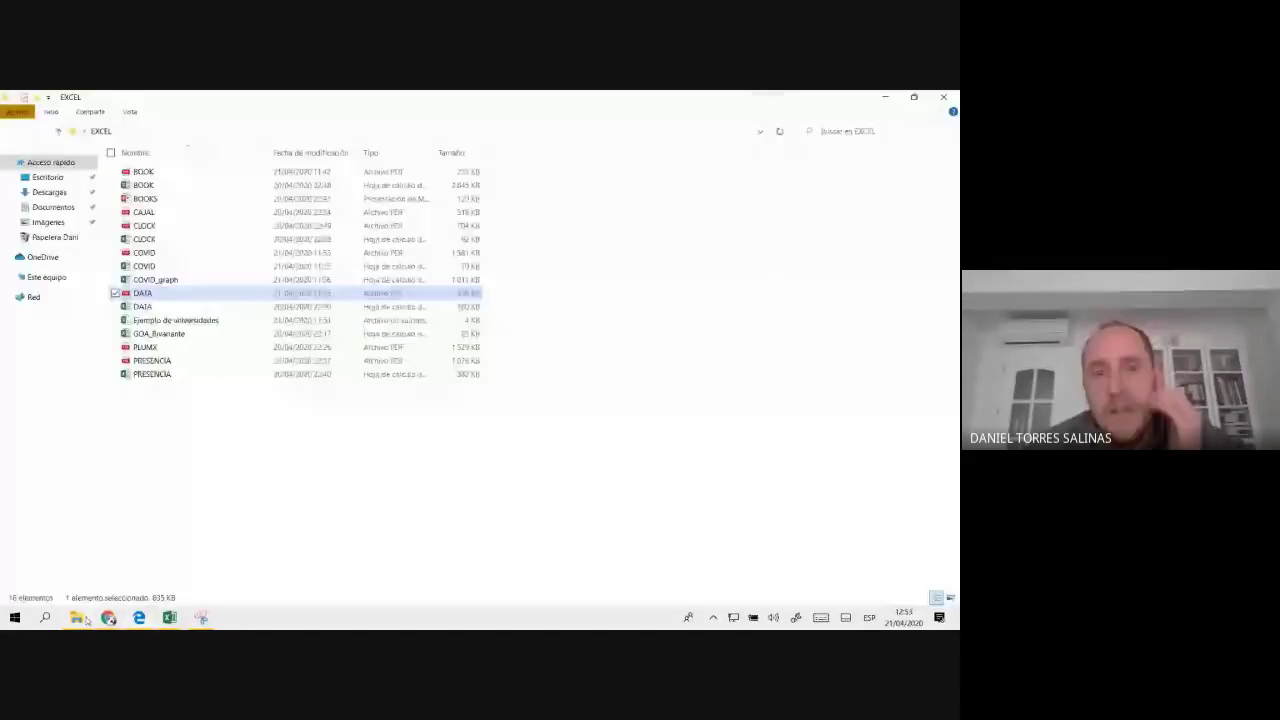
pyautogui.click(165, 306)
pyautogui.doubleClick(165, 306)
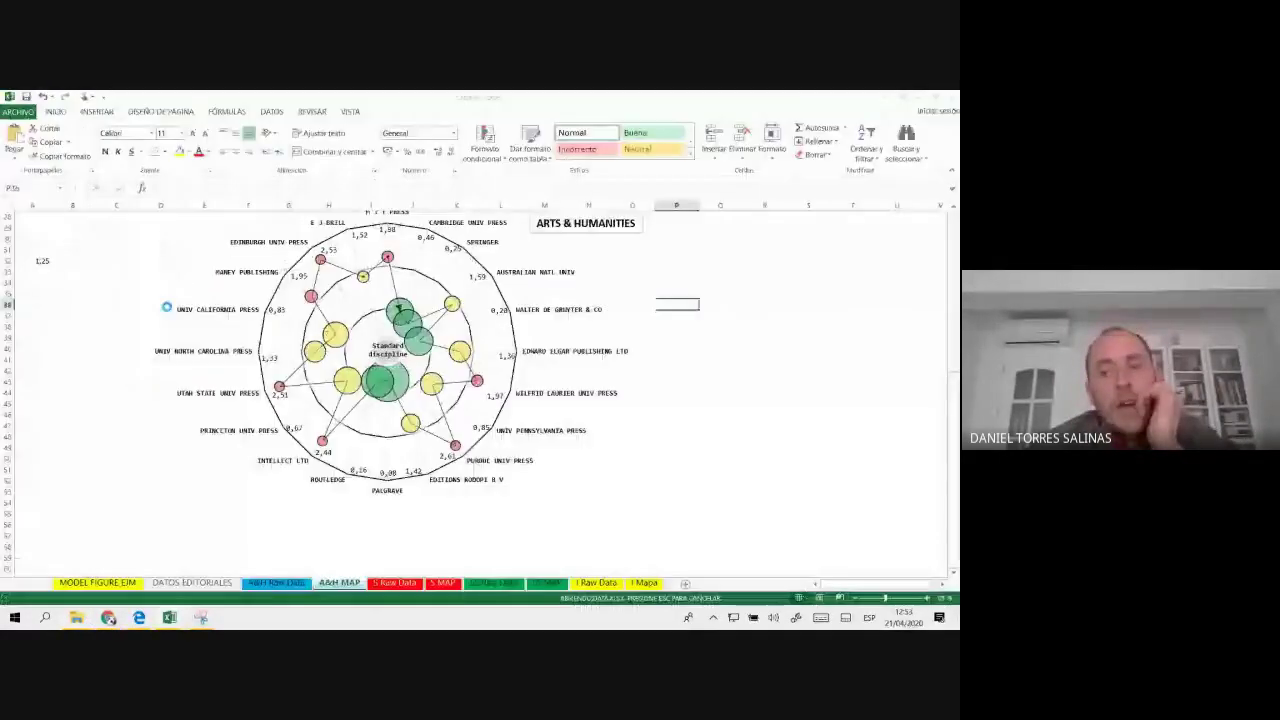
pyautogui.click(651, 582)
# - Return to the top of the GRAPH BI sheet and select cell E6
pyautogui.scroll(2, 420, 380)
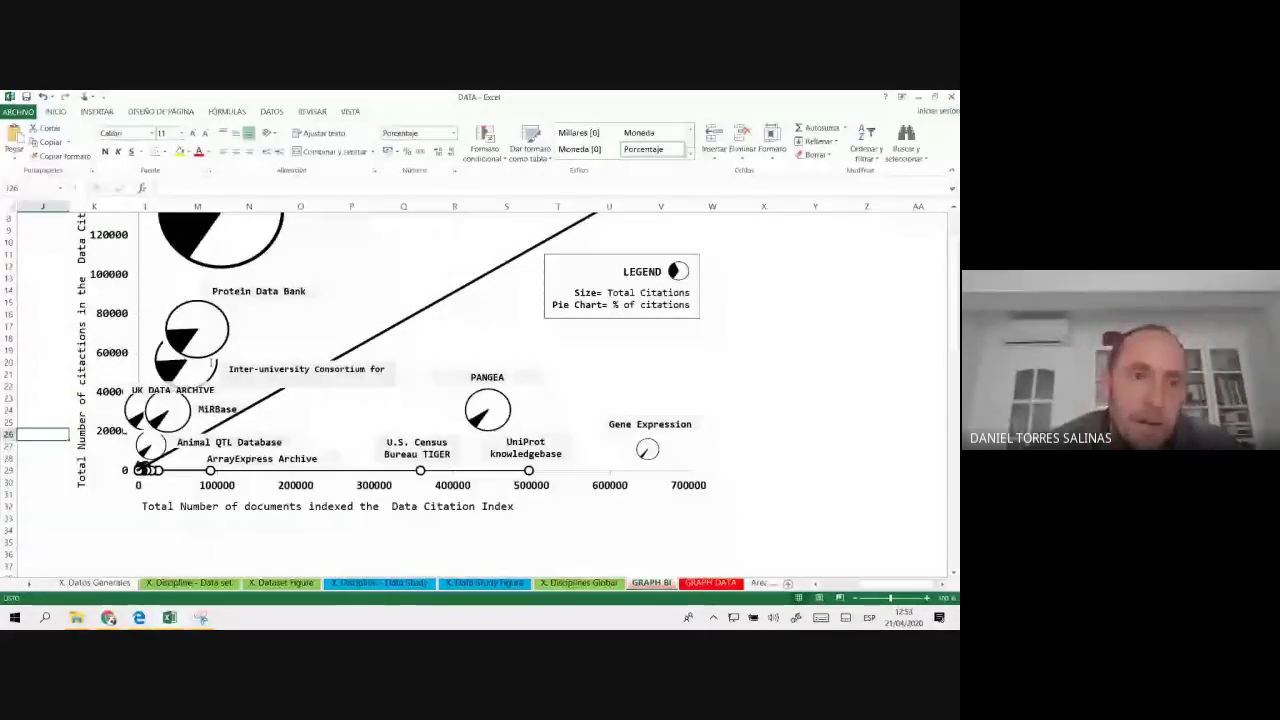
pyautogui.scroll(-1, 578, 343)
pyautogui.scroll(-2, 578, 343)
pyautogui.scroll(2, 578, 343)
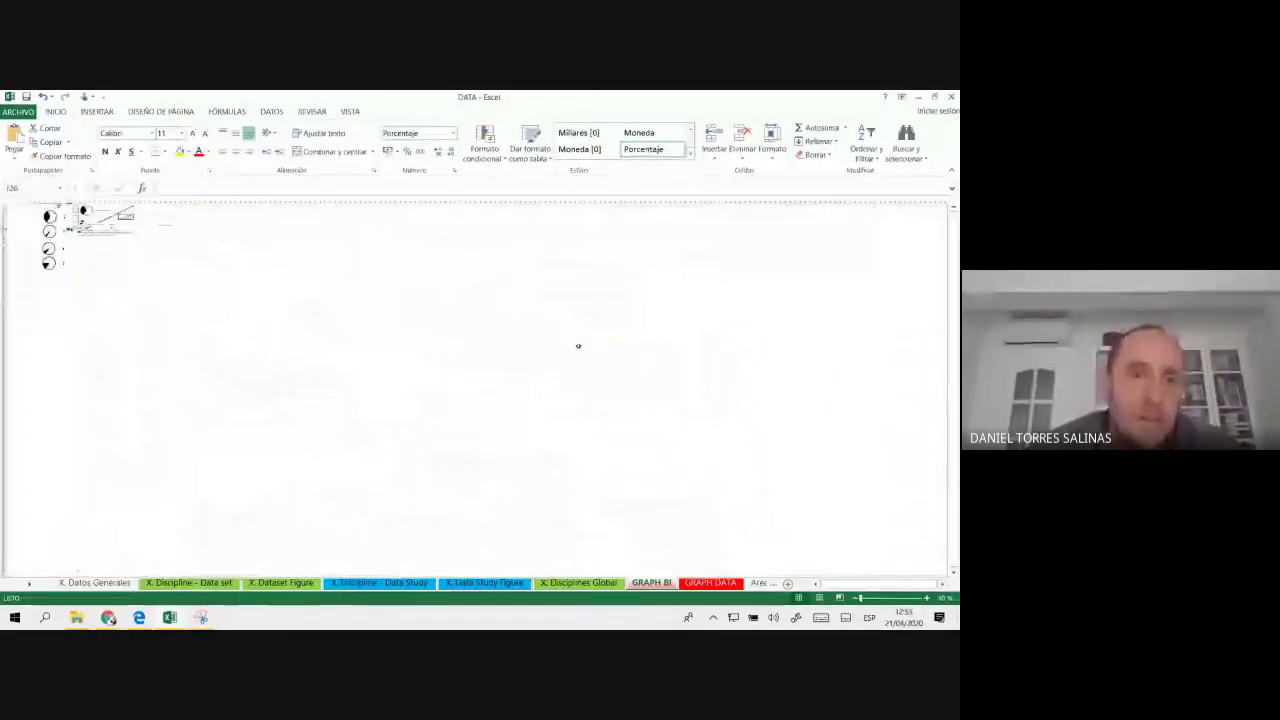
pyautogui.scroll(4, 580, 345)
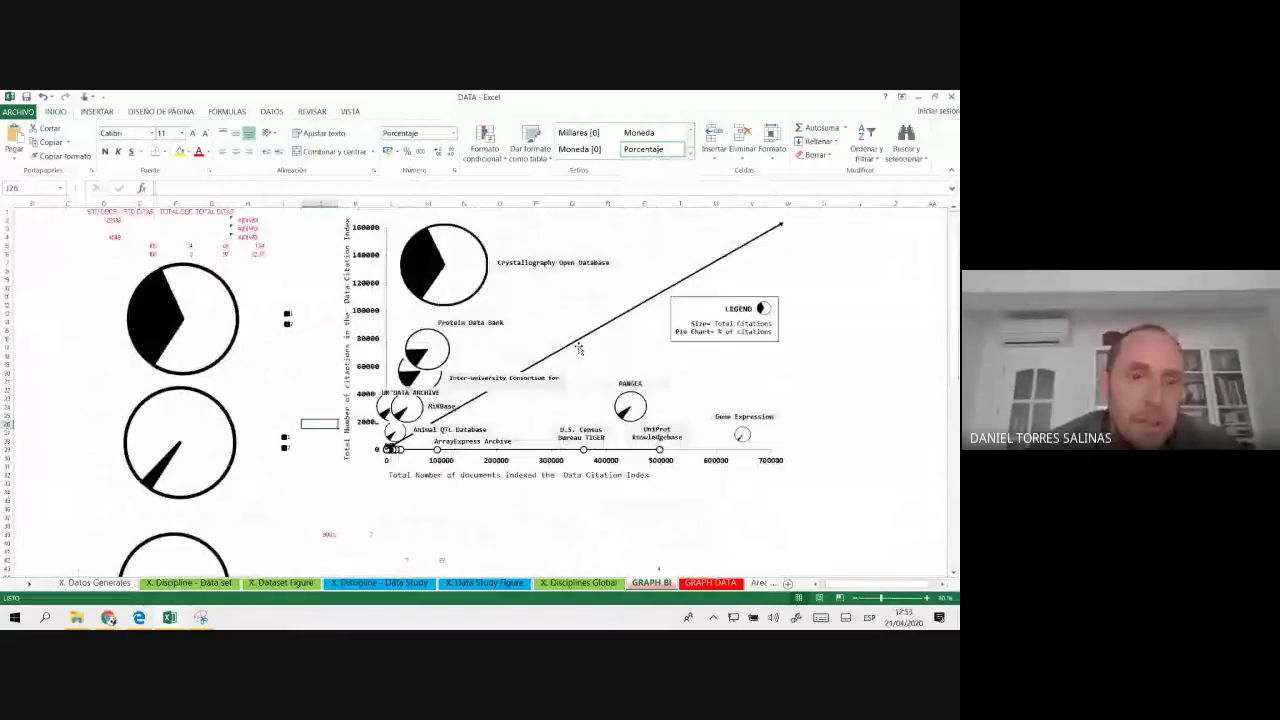
pyautogui.scroll(2, 297, 311)
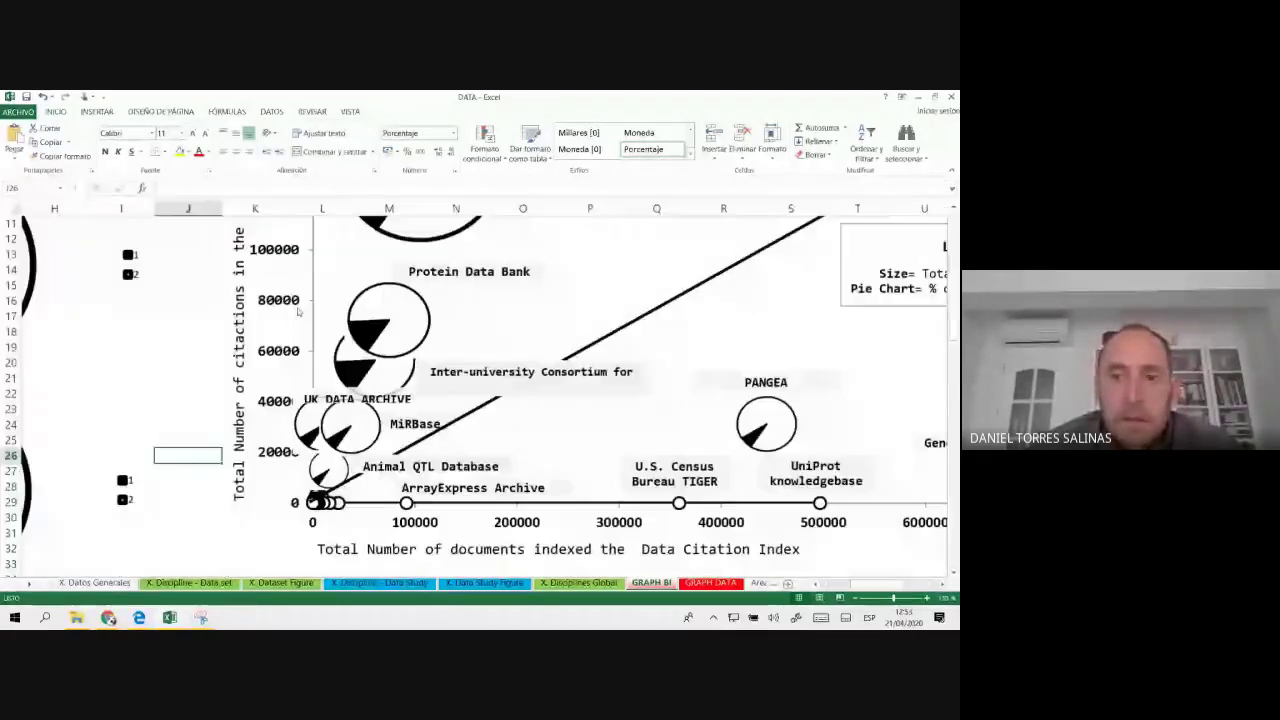
pyautogui.scroll(1, 805, 588)
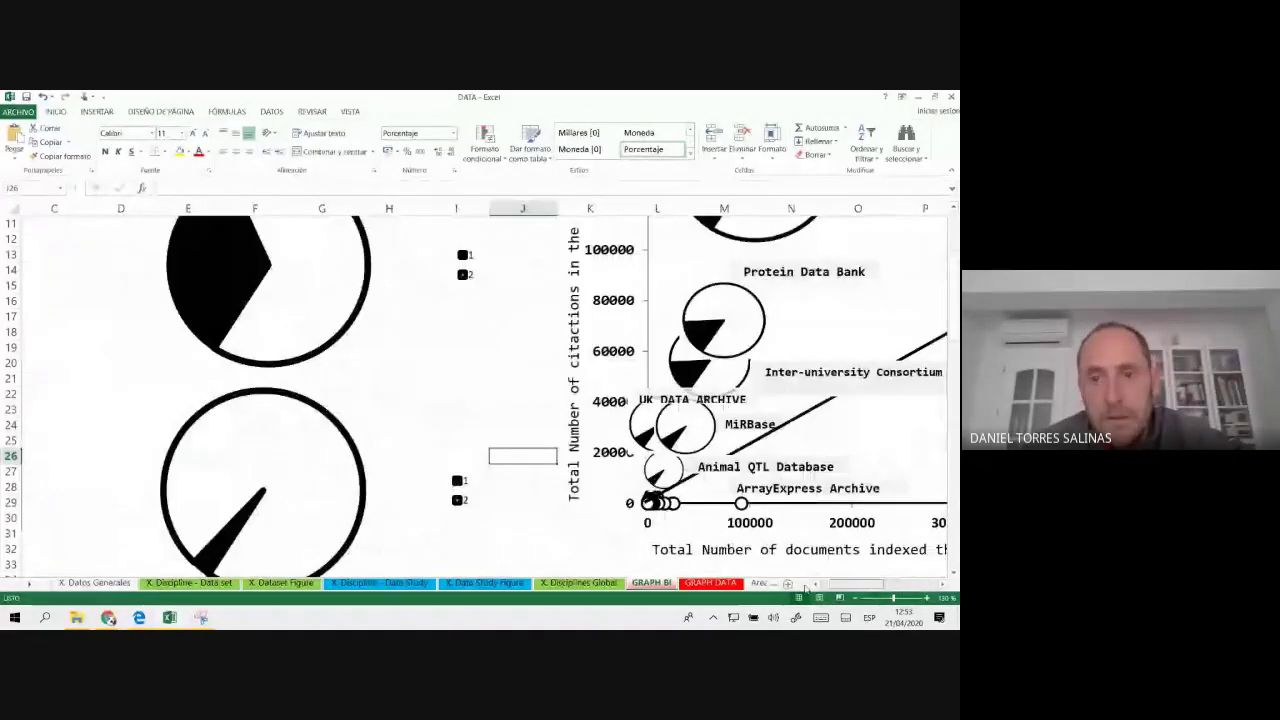
pyautogui.hotkey('ctrl', 'Home')
pyautogui.click(513, 296)
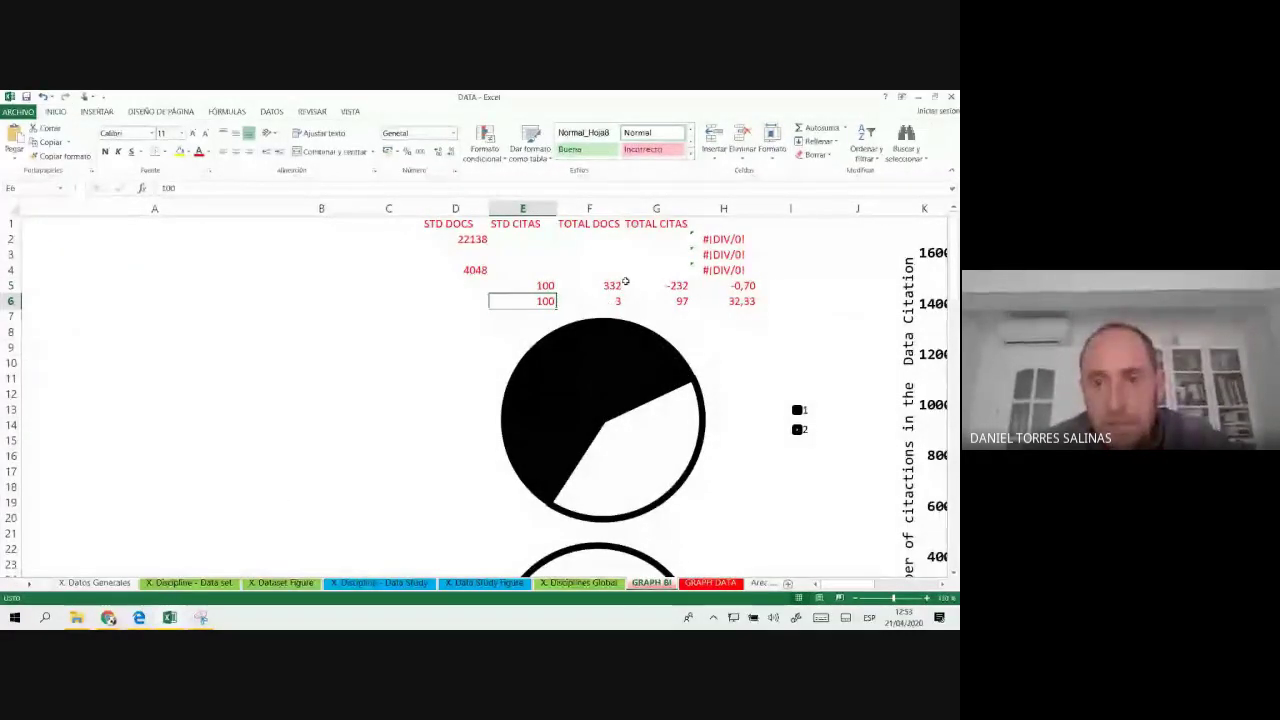
# - Enter 34 in F6 and 555 in F5 so TOTAL DOCS updates and the pie redraws
pyautogui.click(608, 301)
pyautogui.write('34')
pyautogui.click(290, 347)
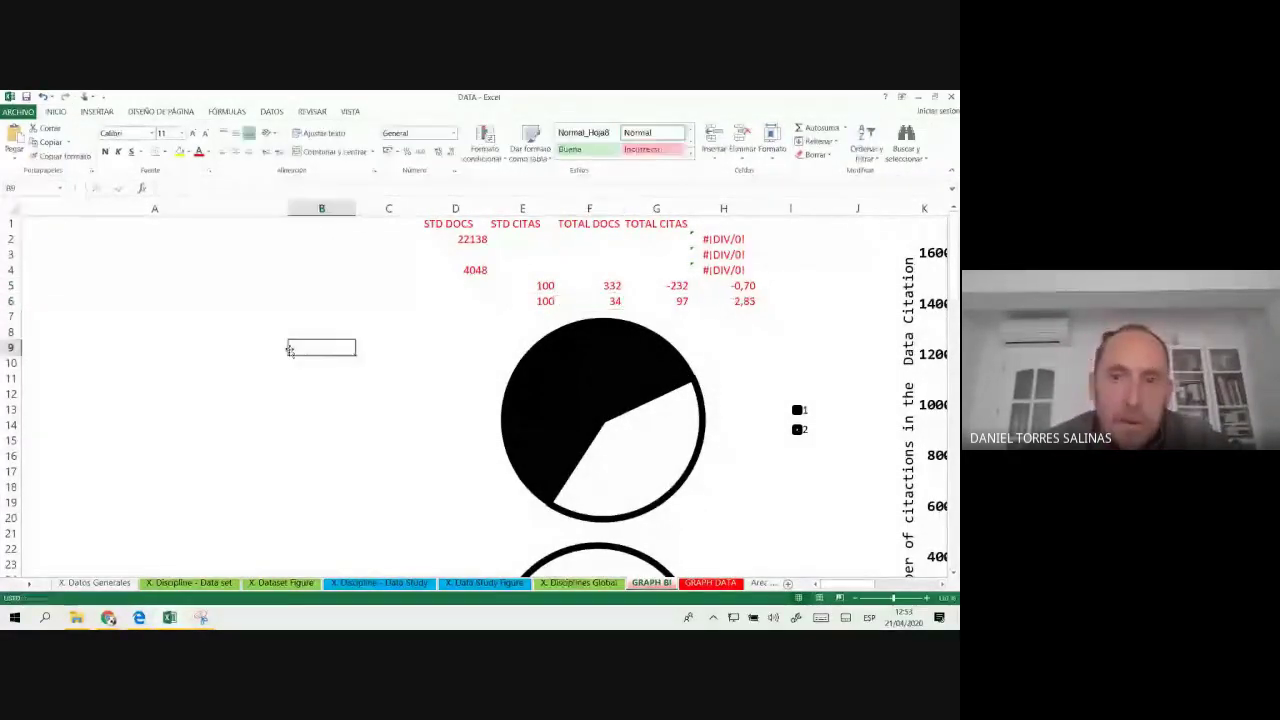
pyautogui.click(609, 285)
pyautogui.write('555')
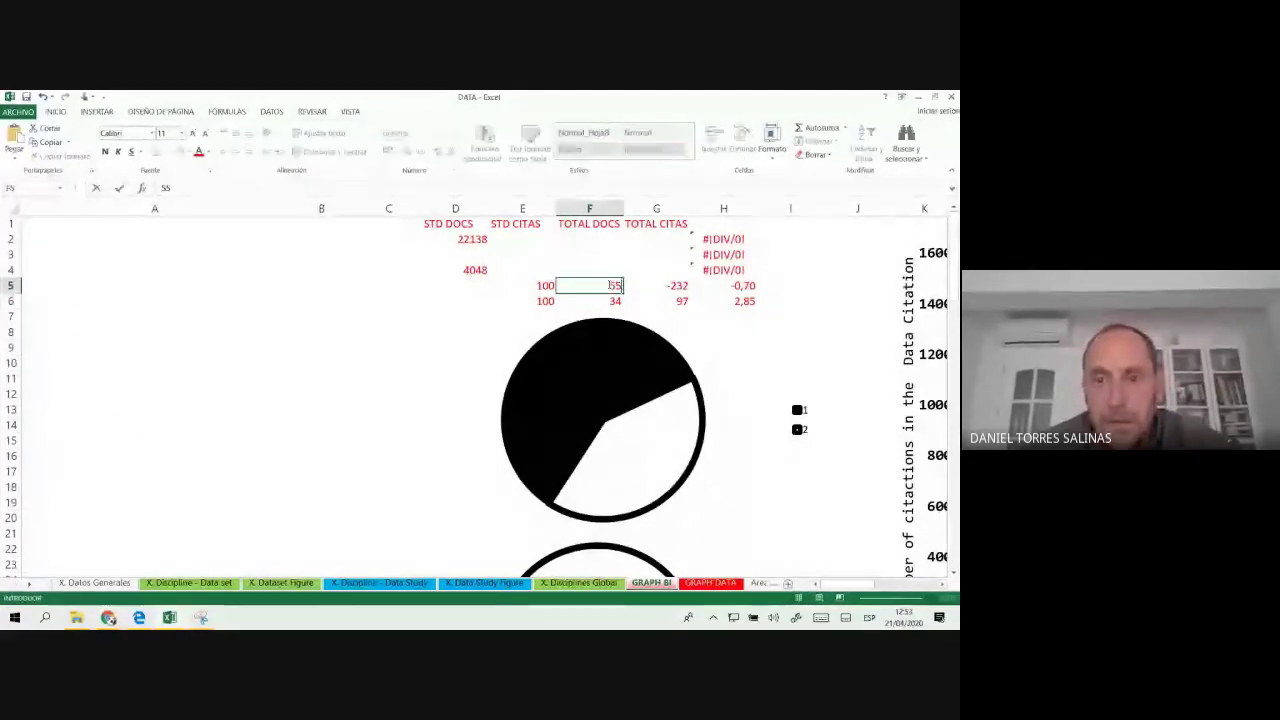
pyautogui.click(362, 332)
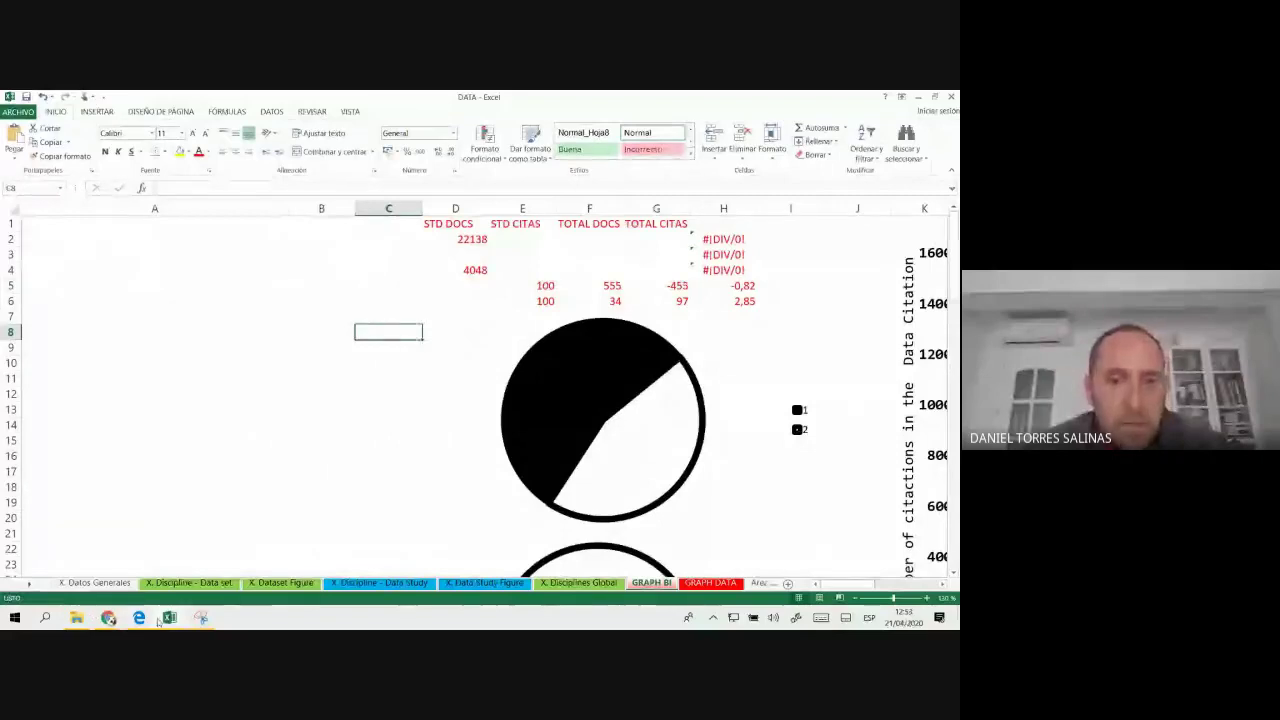
# - Snip the redrawn pie chart as an image with Snipping Tool
pyautogui.click(200, 618)
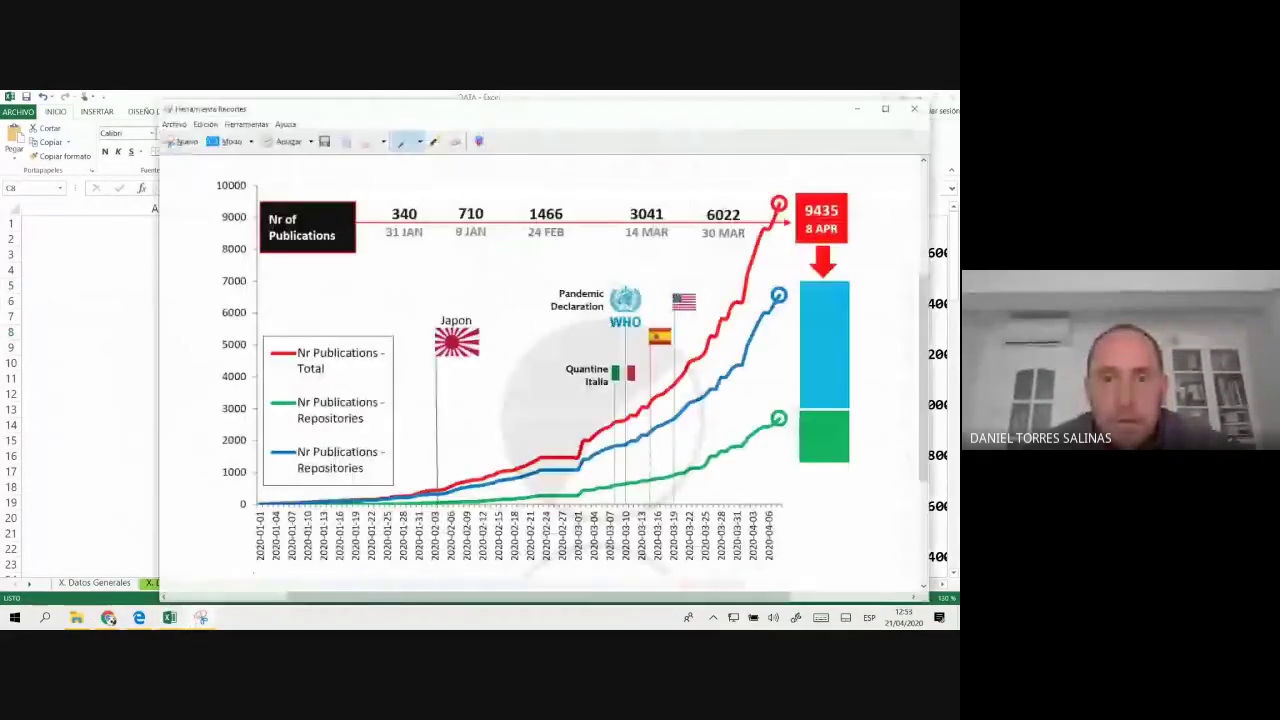
pyautogui.hotkey('alt', 'F4')
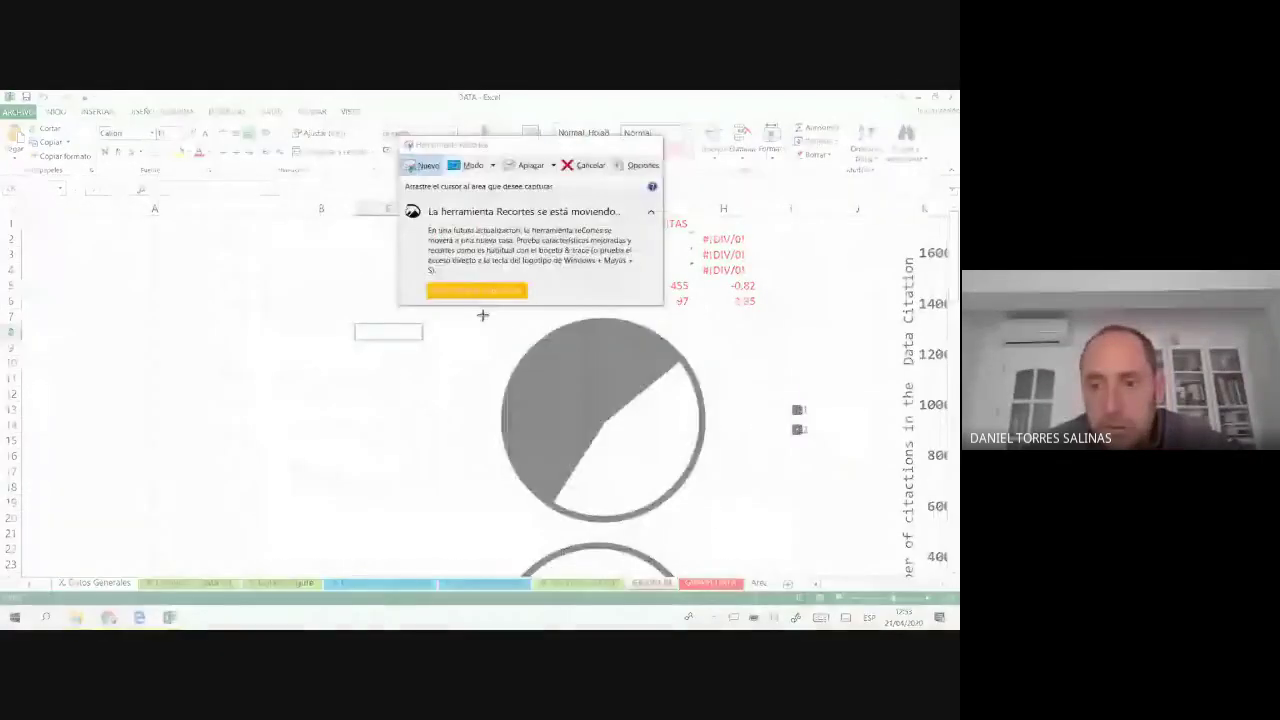
pyautogui.click(416, 160)
pyautogui.moveTo(486, 314); pyautogui.dragTo(709, 520)
# - Back in the workbook, select the small pie picture at the top of the chart
pyautogui.click(834, 583)
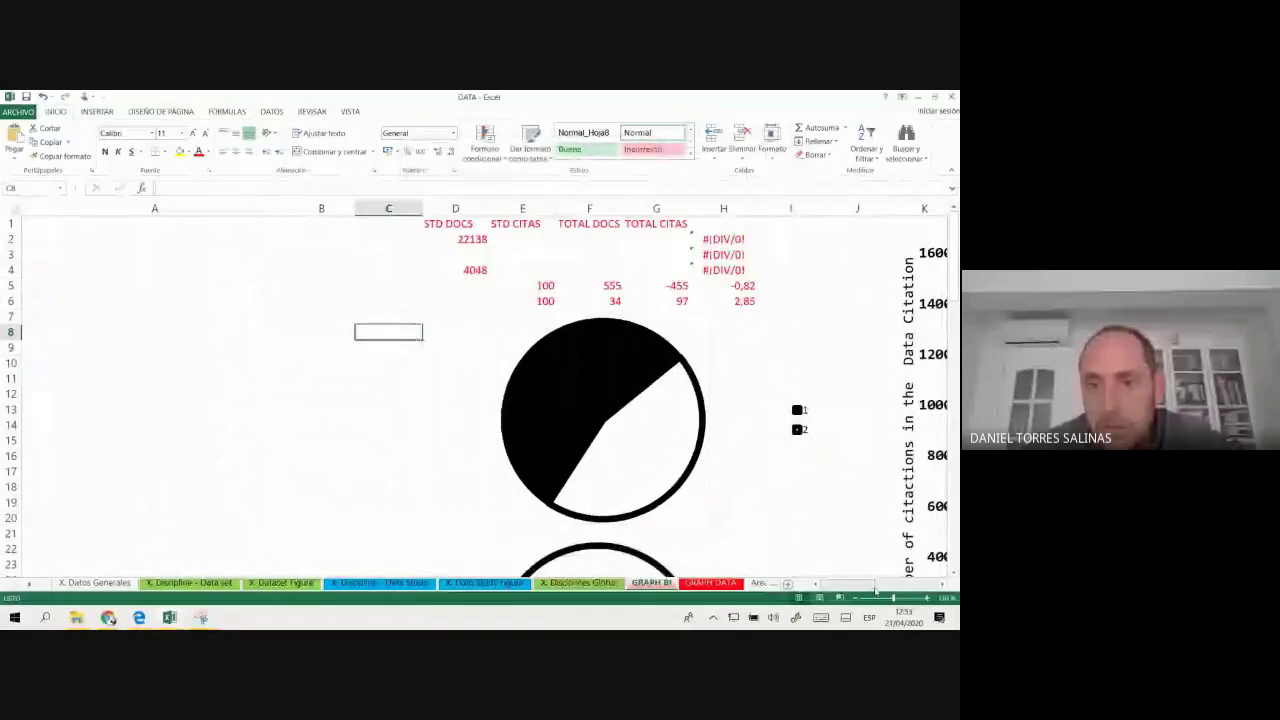
pyautogui.moveTo(834, 583); pyautogui.dragTo(906, 588)
pyautogui.scroll(-2, 600, 400)
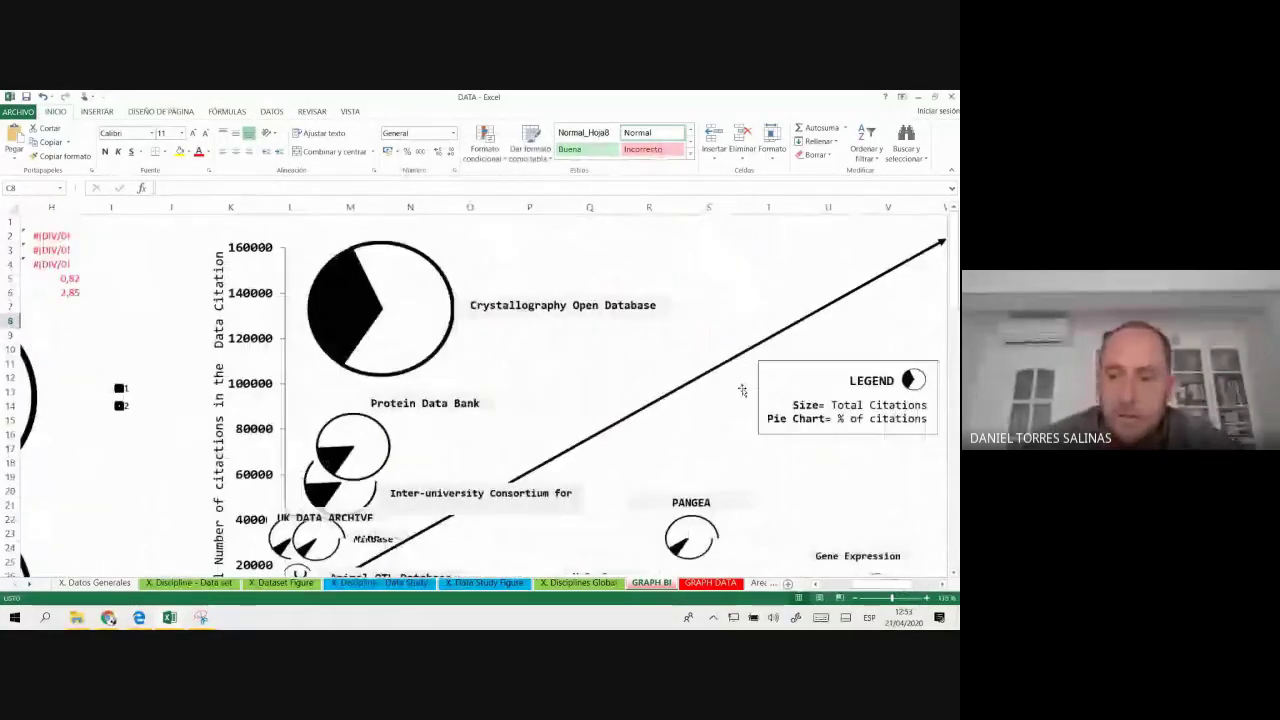
pyautogui.scroll(-3, 600, 400)
pyautogui.click(479, 265)
# - Replace the old pie picture with the new snip, sized onto the Crystallography Open Database bubble
pyautogui.press('Delete')
pyautogui.click(170, 253)
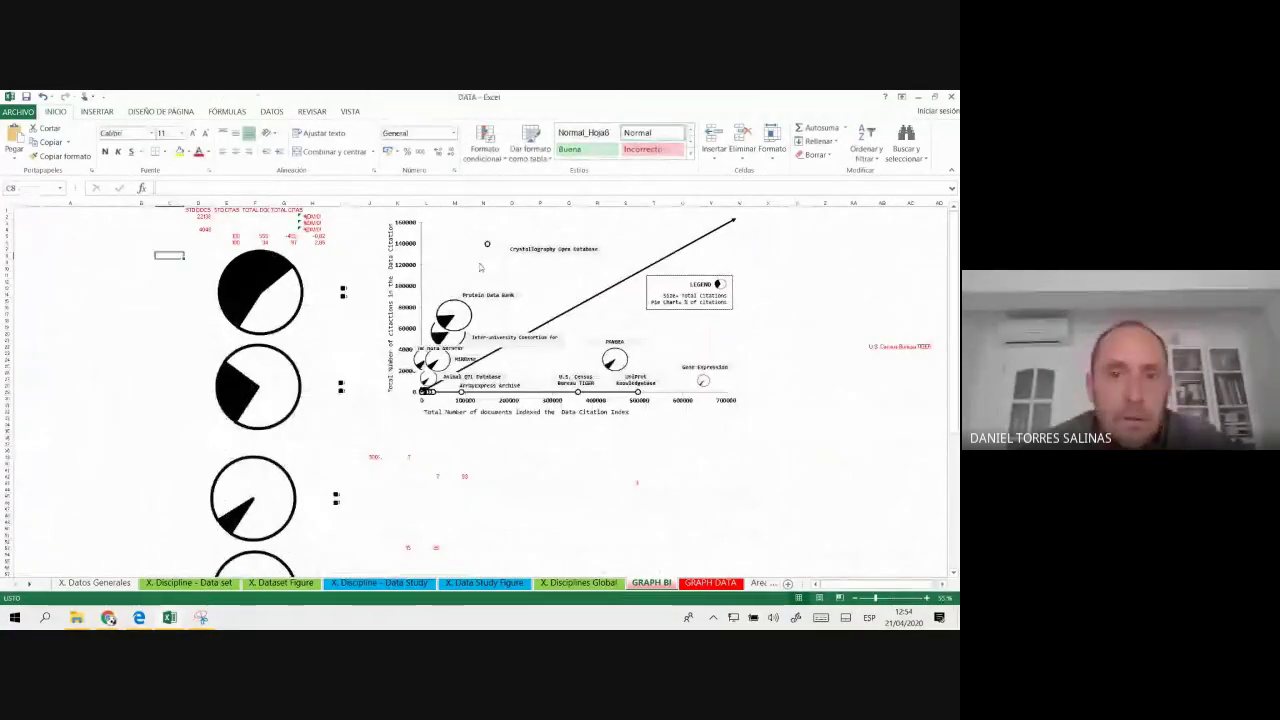
pyautogui.hotkey('ctrl', 'v')
pyautogui.moveTo(265, 312)
pyautogui.mouseDown()
pyautogui.moveTo(443, 256)
pyautogui.moveTo(540, 290)
pyautogui.mouseUp()
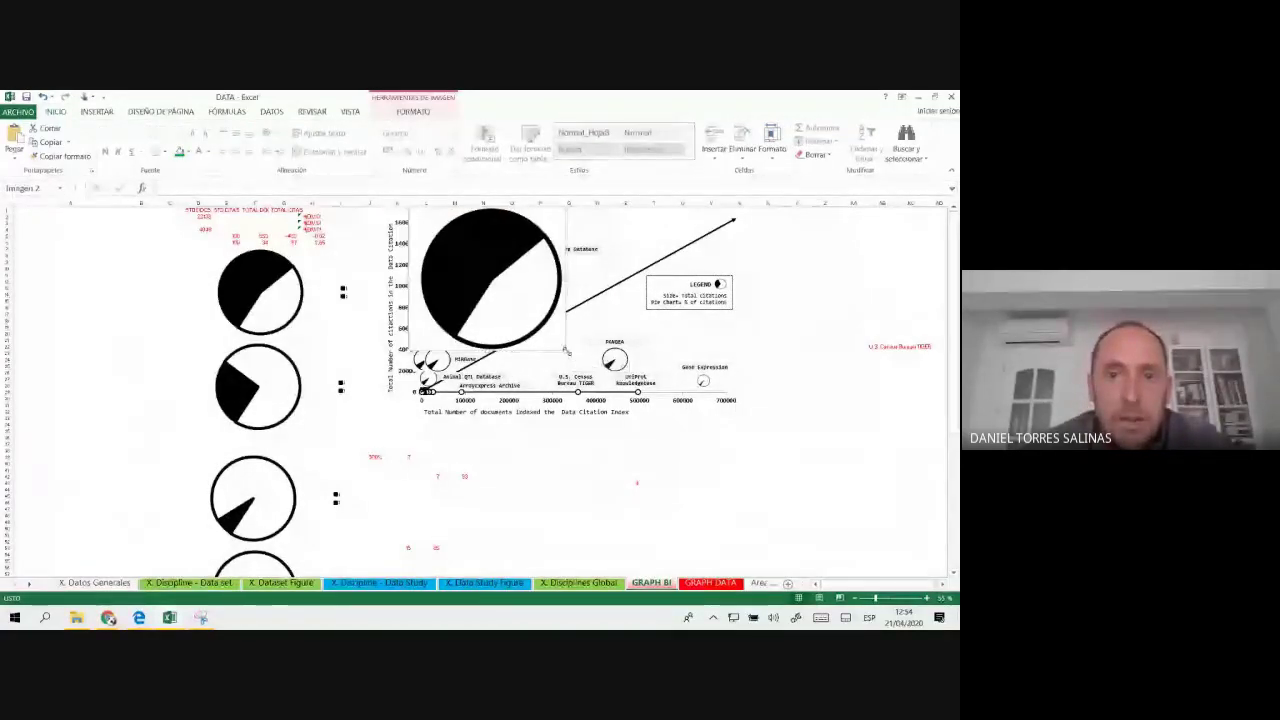
pyautogui.moveTo(612, 362)
pyautogui.mouseDown()
pyautogui.moveTo(488, 282)
pyautogui.moveTo(488, 223)
pyautogui.moveTo(484, 247)
pyautogui.mouseUp()
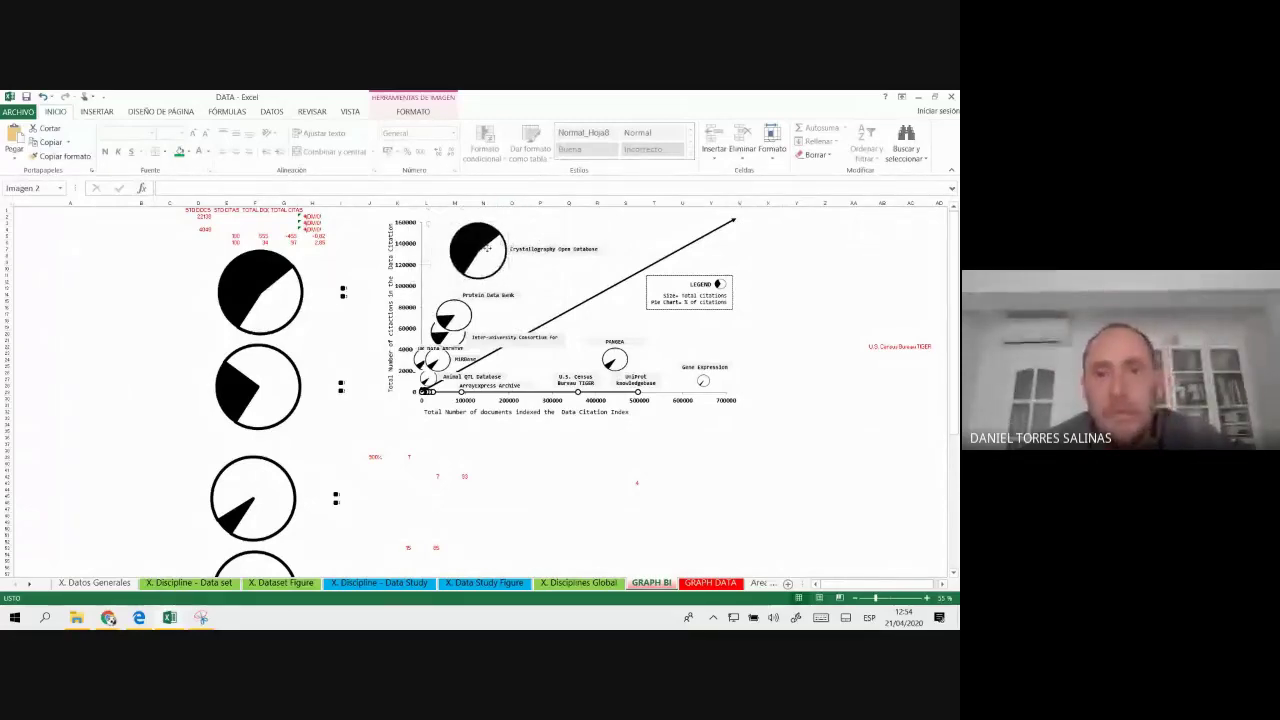
# - Check the chart, then switch to the GRAPH DATA sheet
pyautogui.scroll(-1, 484, 247)
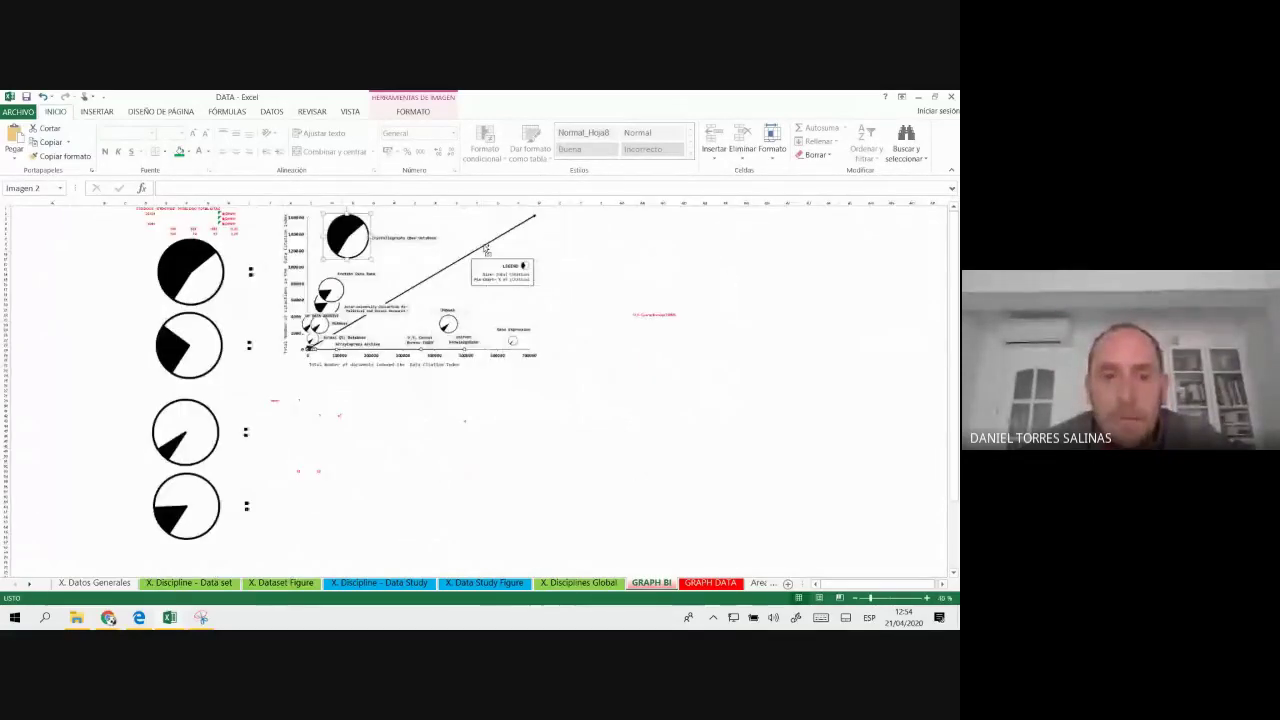
pyautogui.scroll(1, 486, 249)
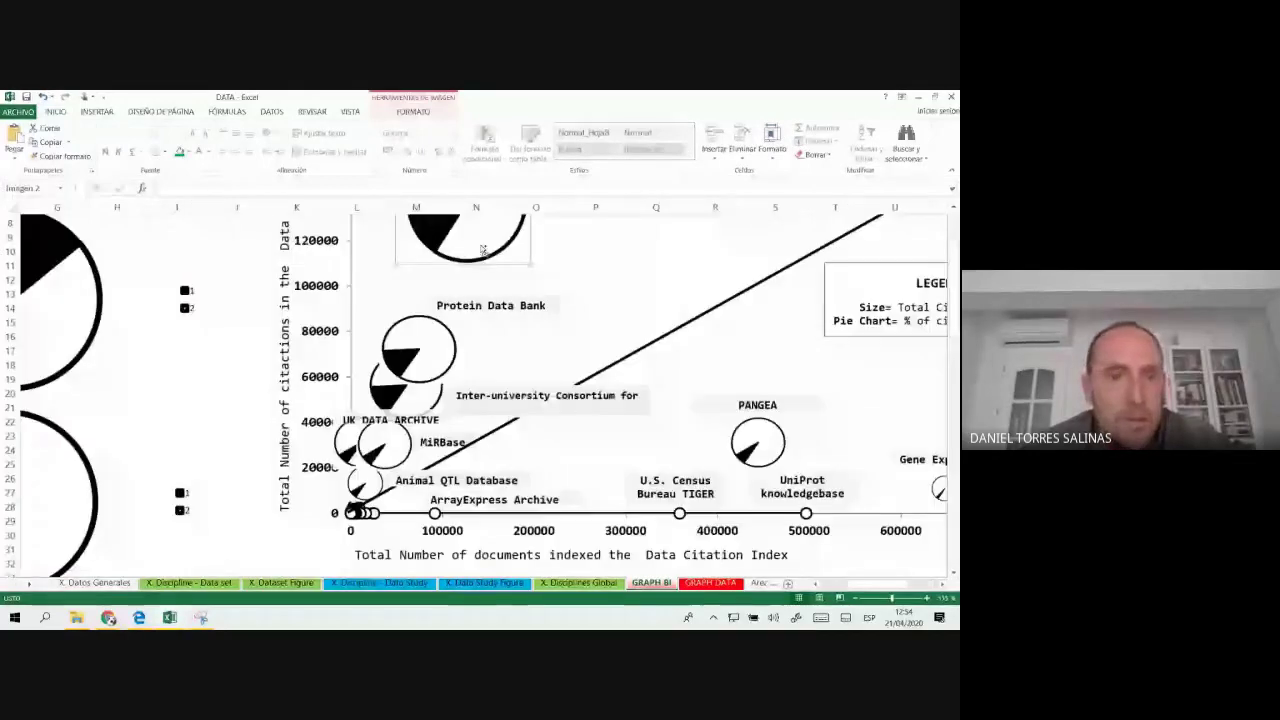
pyautogui.scroll(4, 484, 249)
pyautogui.scroll(-2, 482, 249)
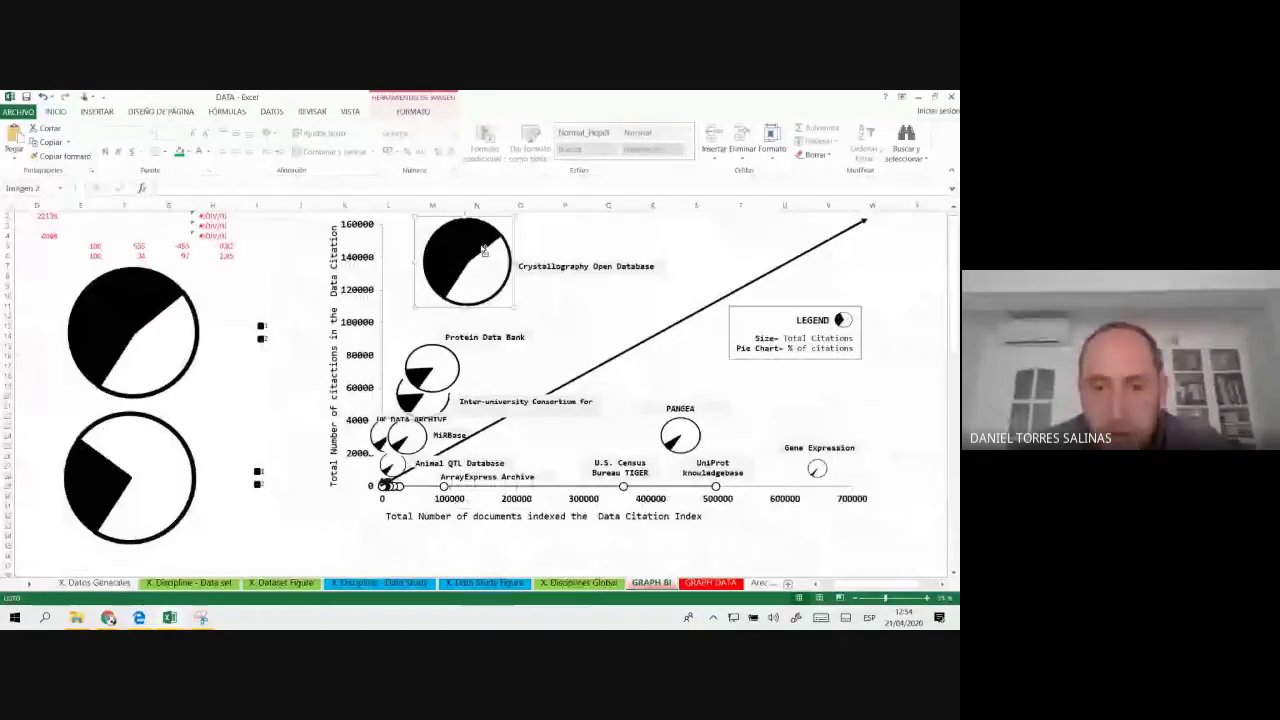
pyautogui.click(711, 582)
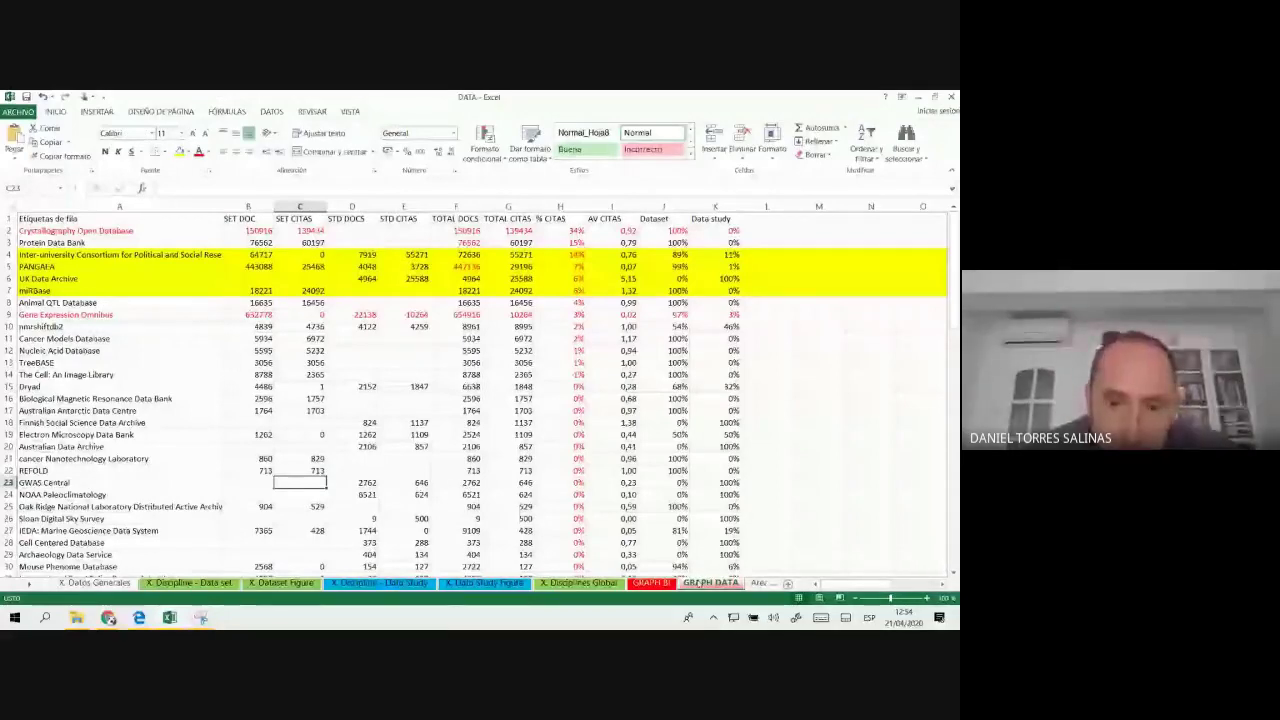
# - Switch to the DATA workbook and move through its sheet tabs toward X. Discipline - Data Study
pyautogui.click(199, 617)
pyautogui.click(182, 619)
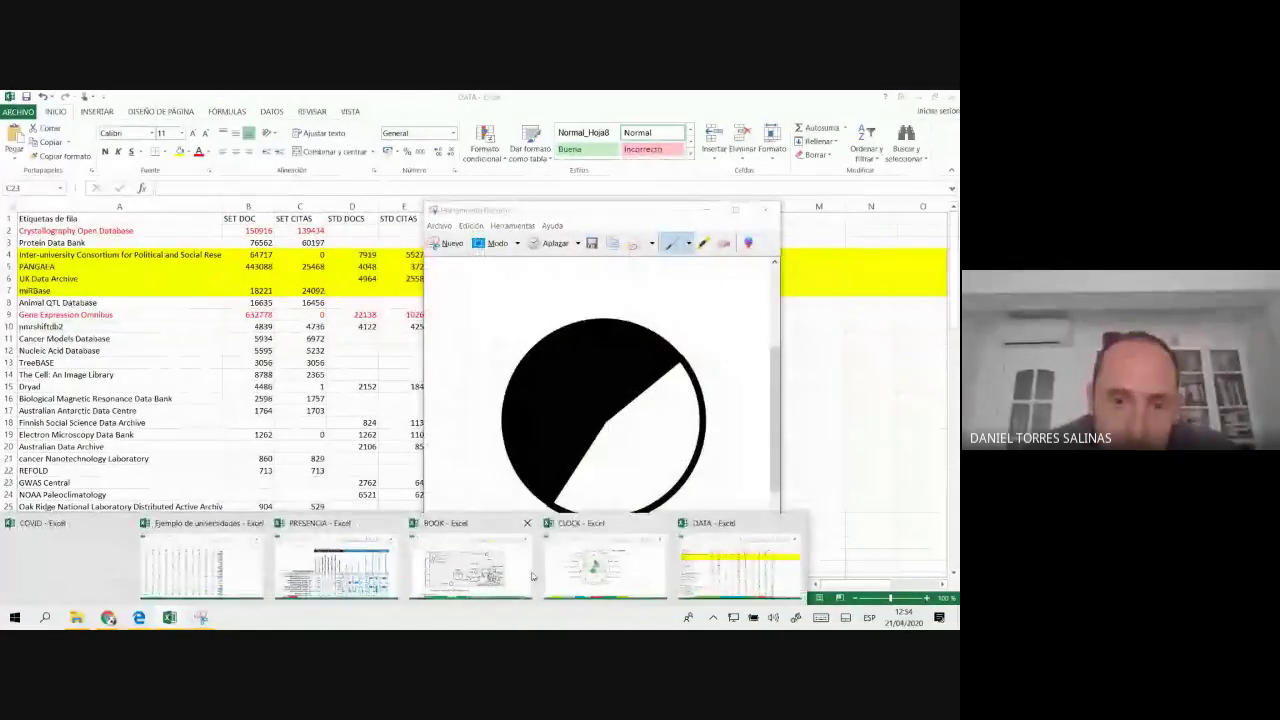
pyautogui.click(690, 575)
pyautogui.click(108, 583)
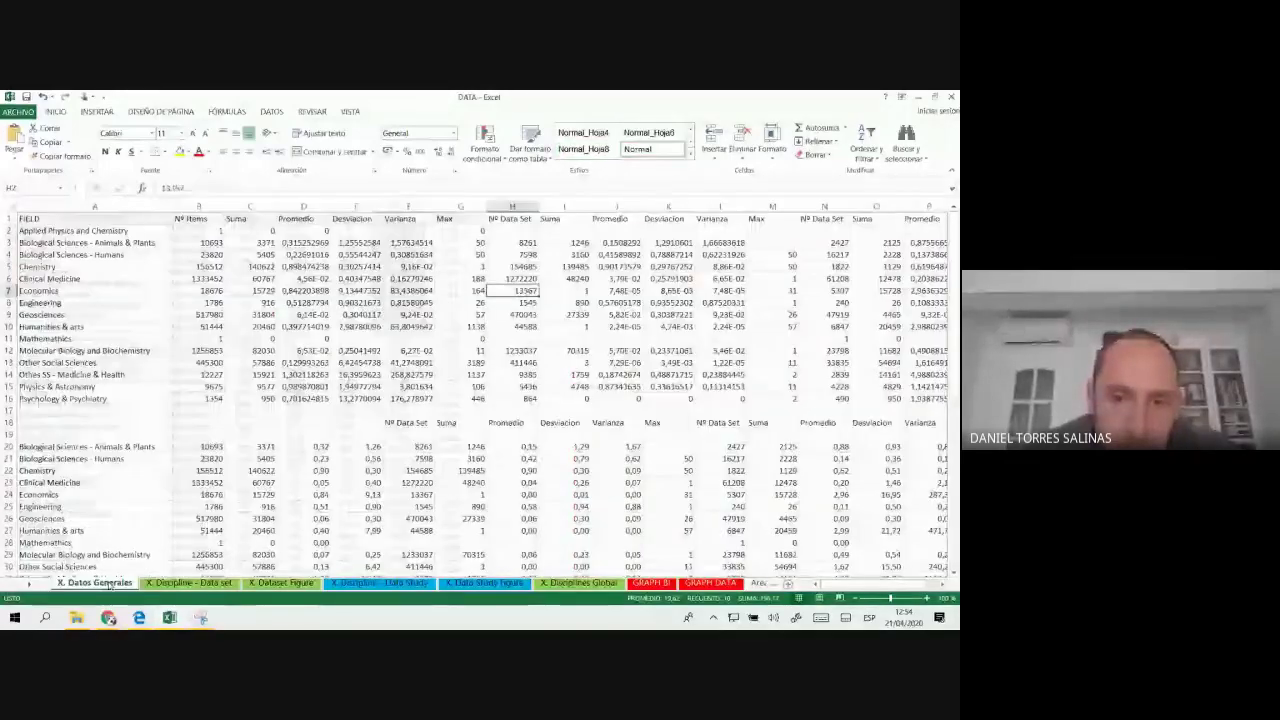
pyautogui.click(281, 583)
# - Go to the GRAPH BI chart sheet and set the ribbon to Auto-hide
pyautogui.click(390, 584)
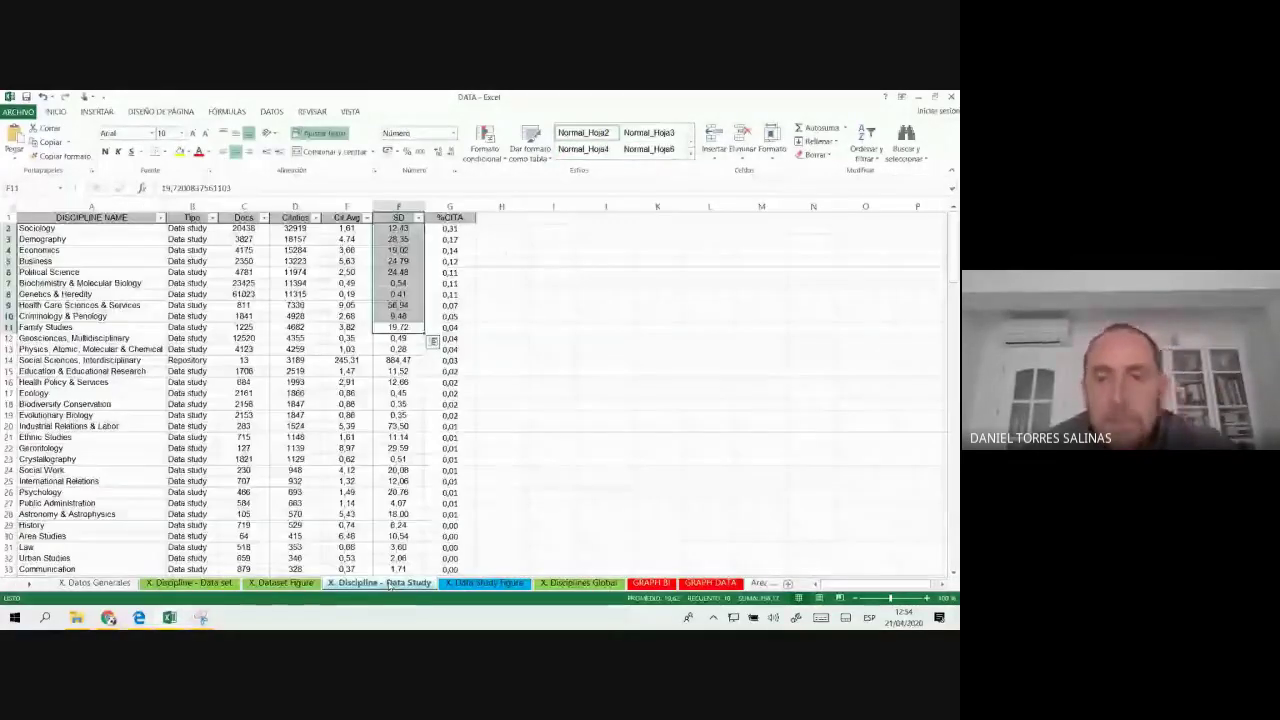
pyautogui.click(578, 583)
pyautogui.click(652, 583)
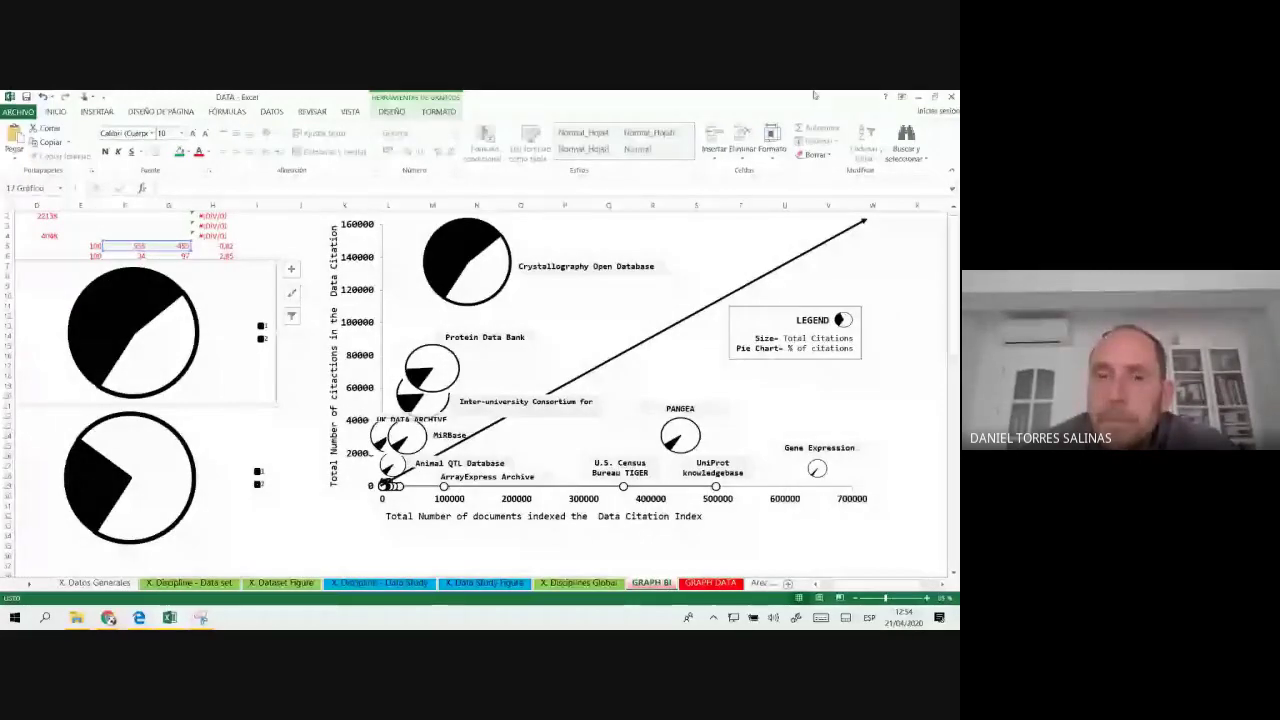
pyautogui.click(901, 96)
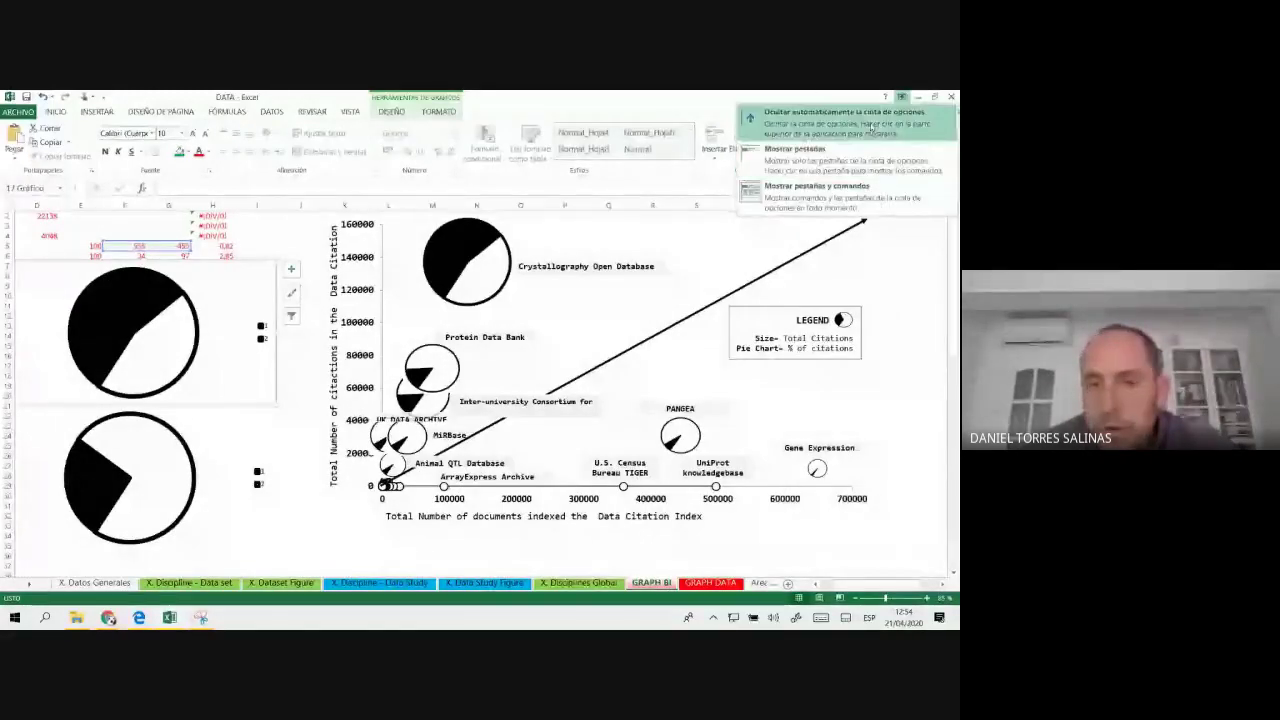
pyautogui.click(871, 128)
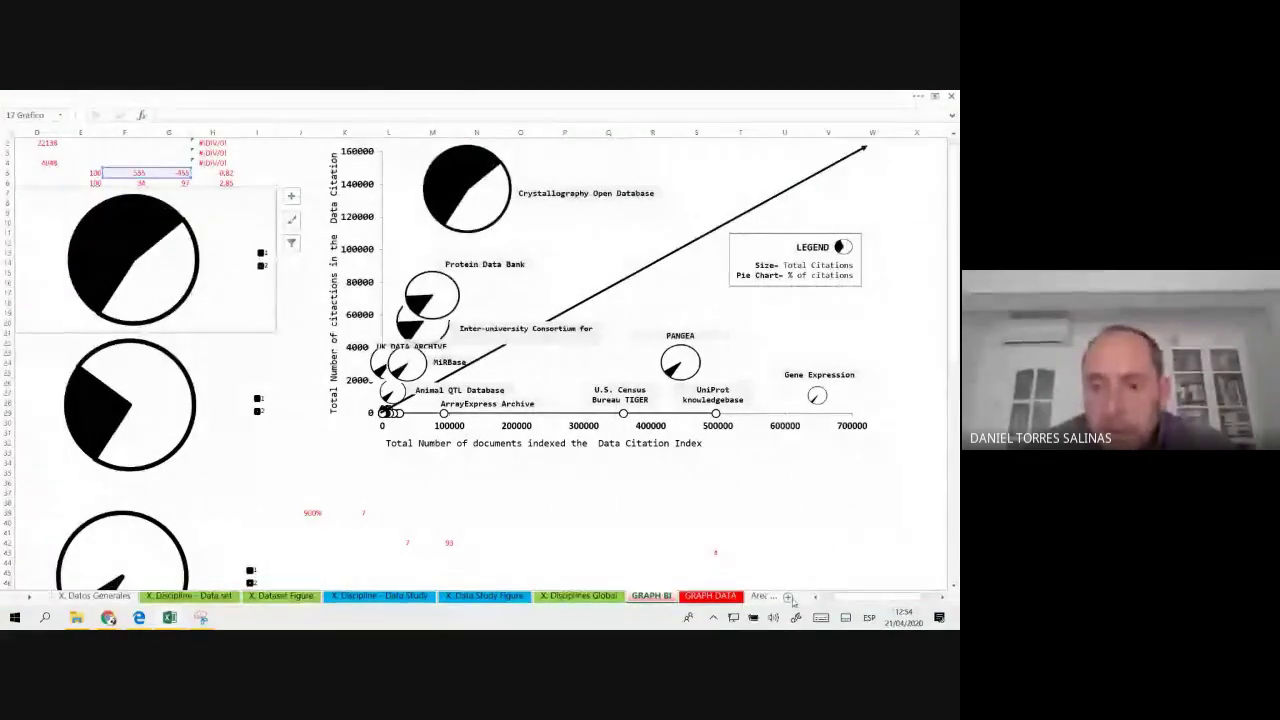
# - Add a blank Hoja1 sheet, then return to GRAPH BI with the full chart in view
pyautogui.click(789, 597)
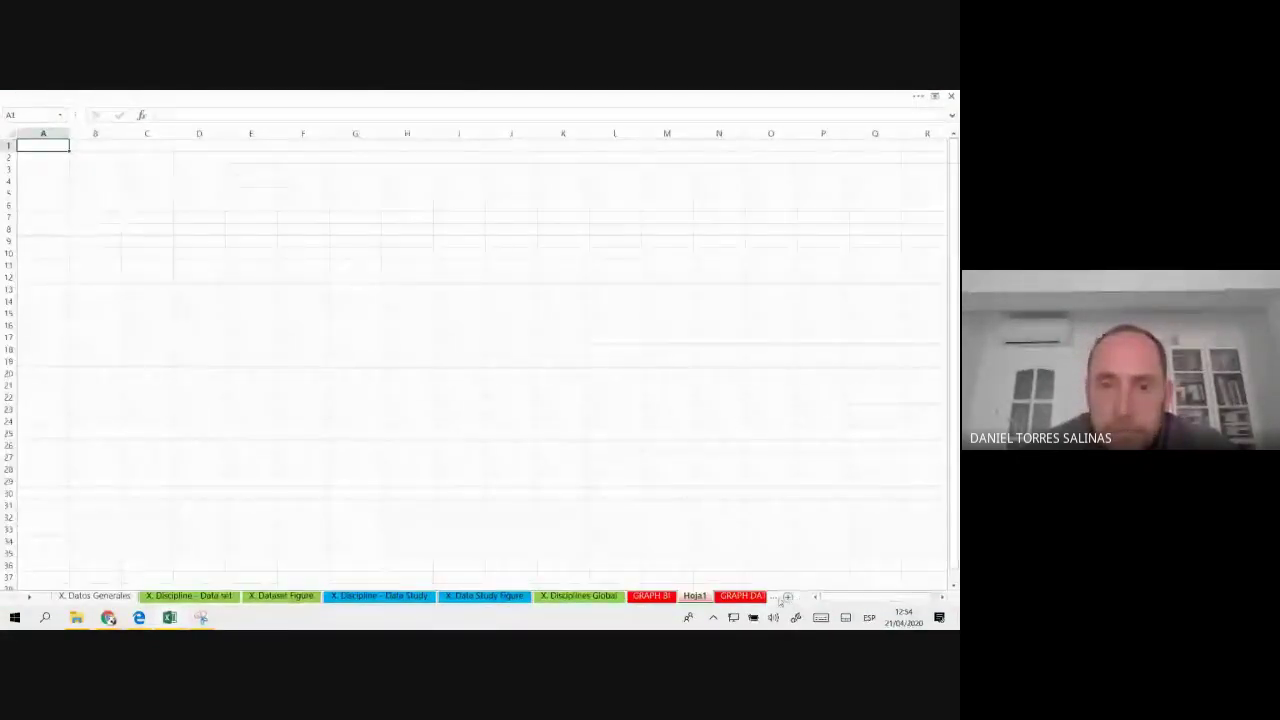
pyautogui.click(775, 597)
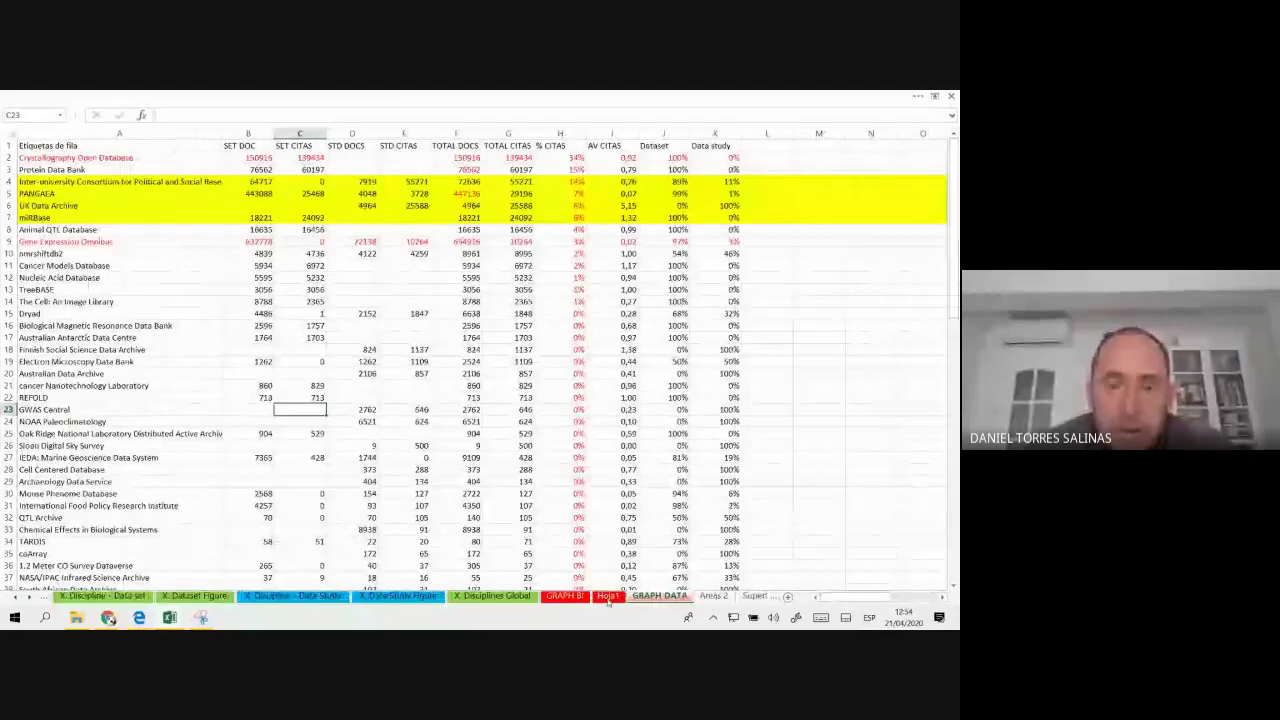
pyautogui.click(576, 597)
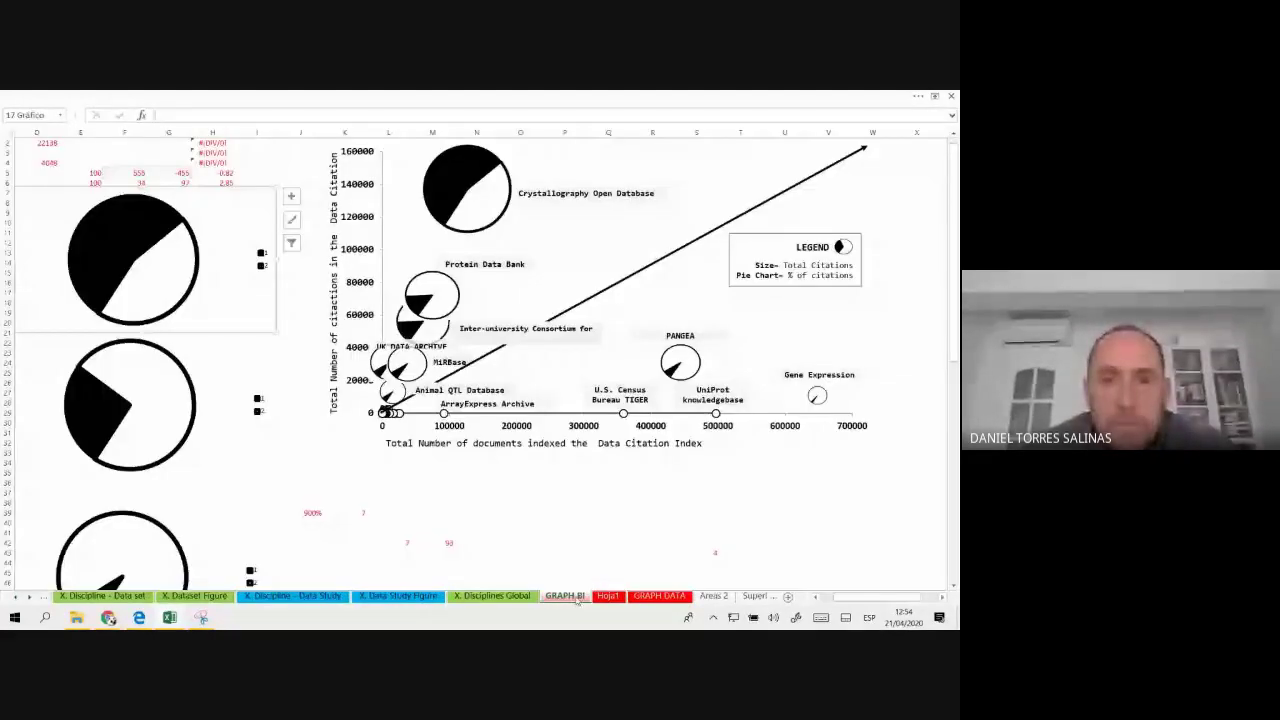
pyautogui.click(538, 571)
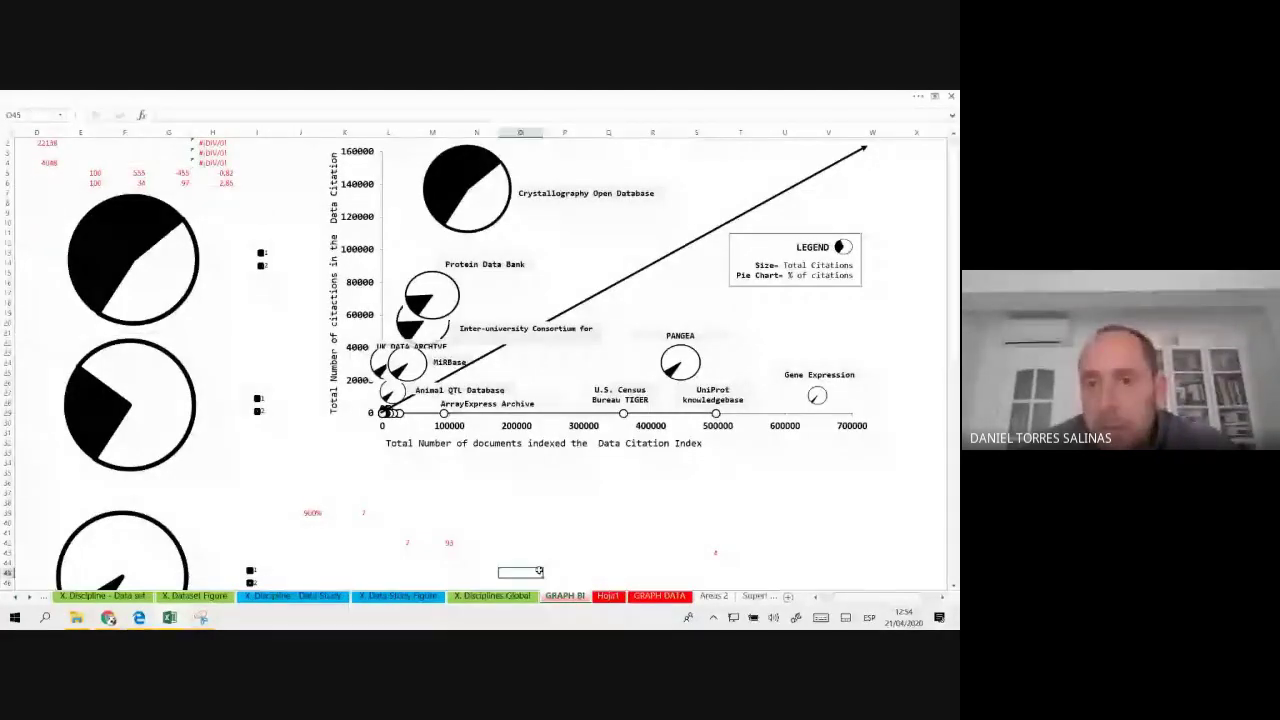
pyautogui.keyDown('ctrl'); pyautogui.scroll(3, 538, 571); pyautogui.keyUp('ctrl')
pyautogui.moveTo(877, 598); pyautogui.dragTo(884, 598)
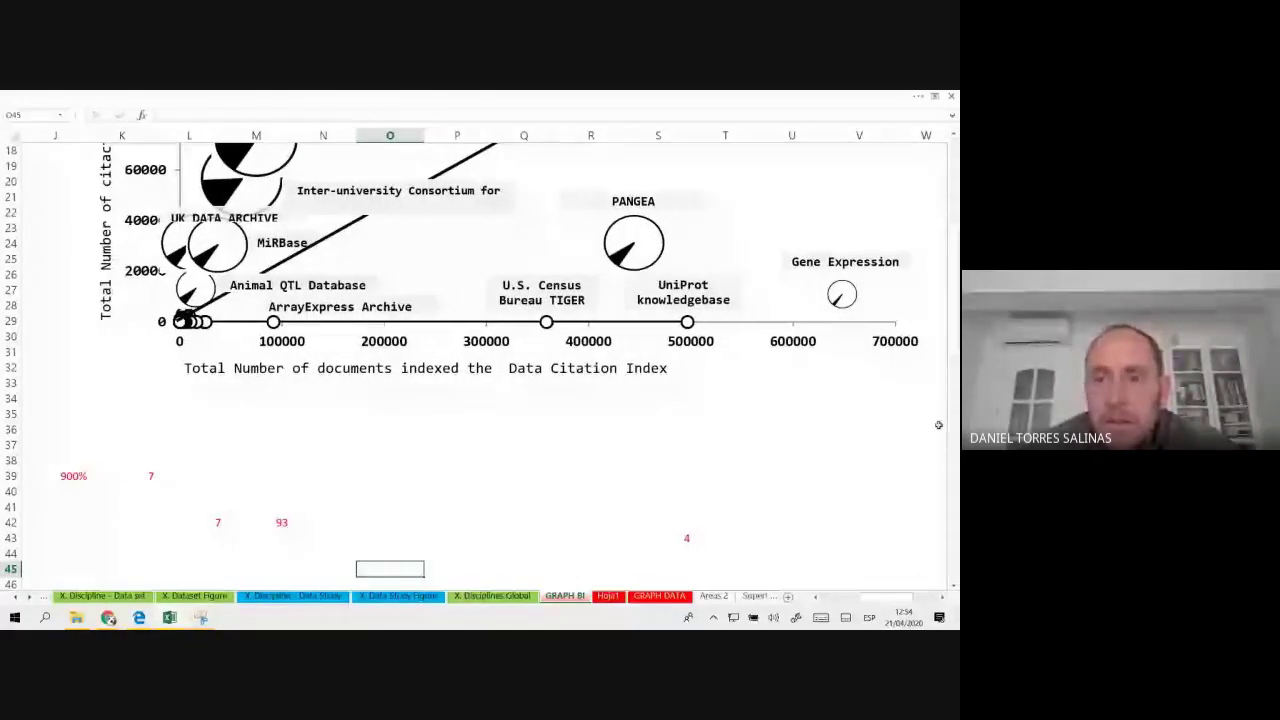
pyautogui.moveTo(955, 331); pyautogui.dragTo(950, 265)
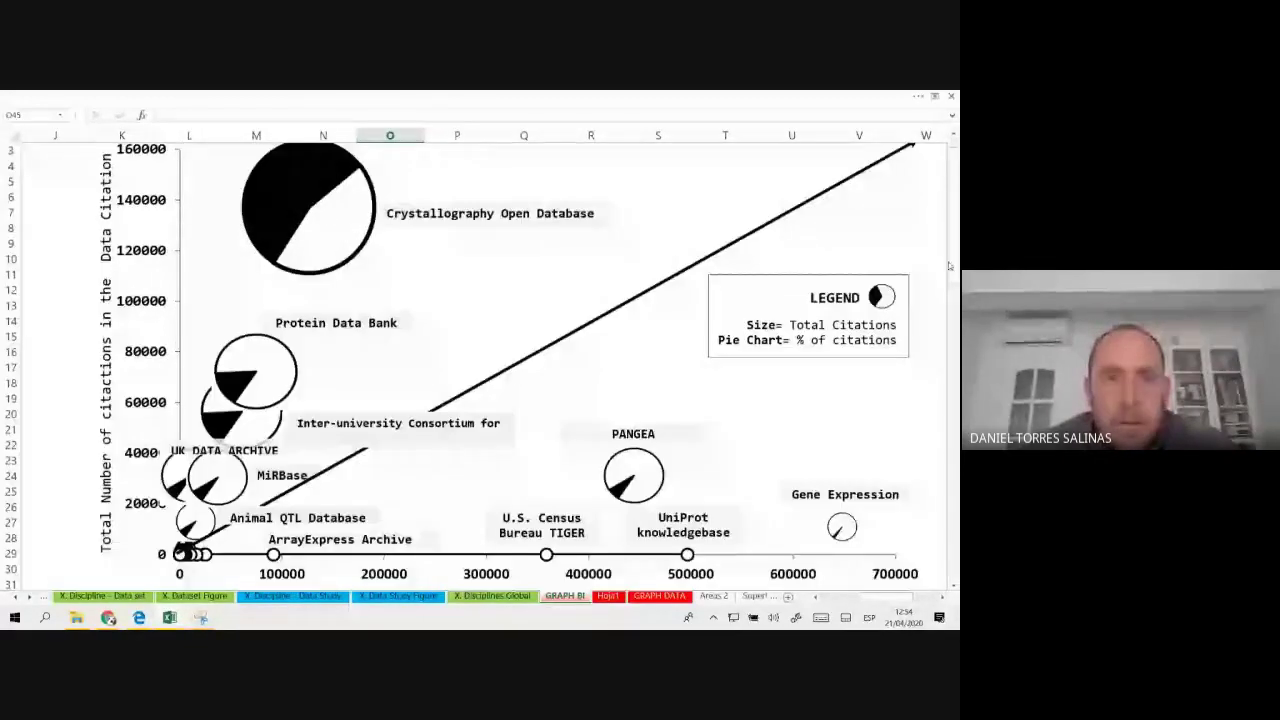
pyautogui.keyDown('ctrl'); pyautogui.scroll(-1, 950, 265); pyautogui.keyUp('ctrl')
pyautogui.keyDown('ctrl'); pyautogui.scroll(-1, 950, 265); pyautogui.keyUp('ctrl')
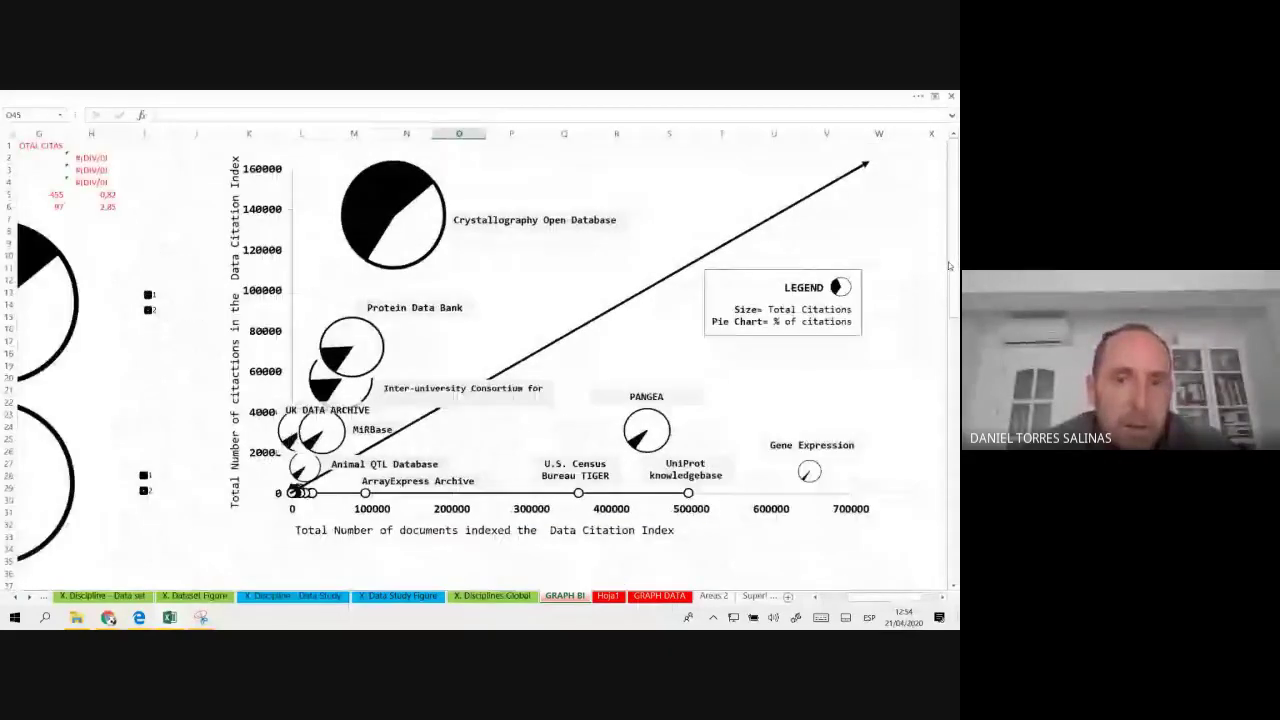
pyautogui.keyDown('ctrl'); pyautogui.scroll(-1, 950, 265); pyautogui.keyUp('ctrl')
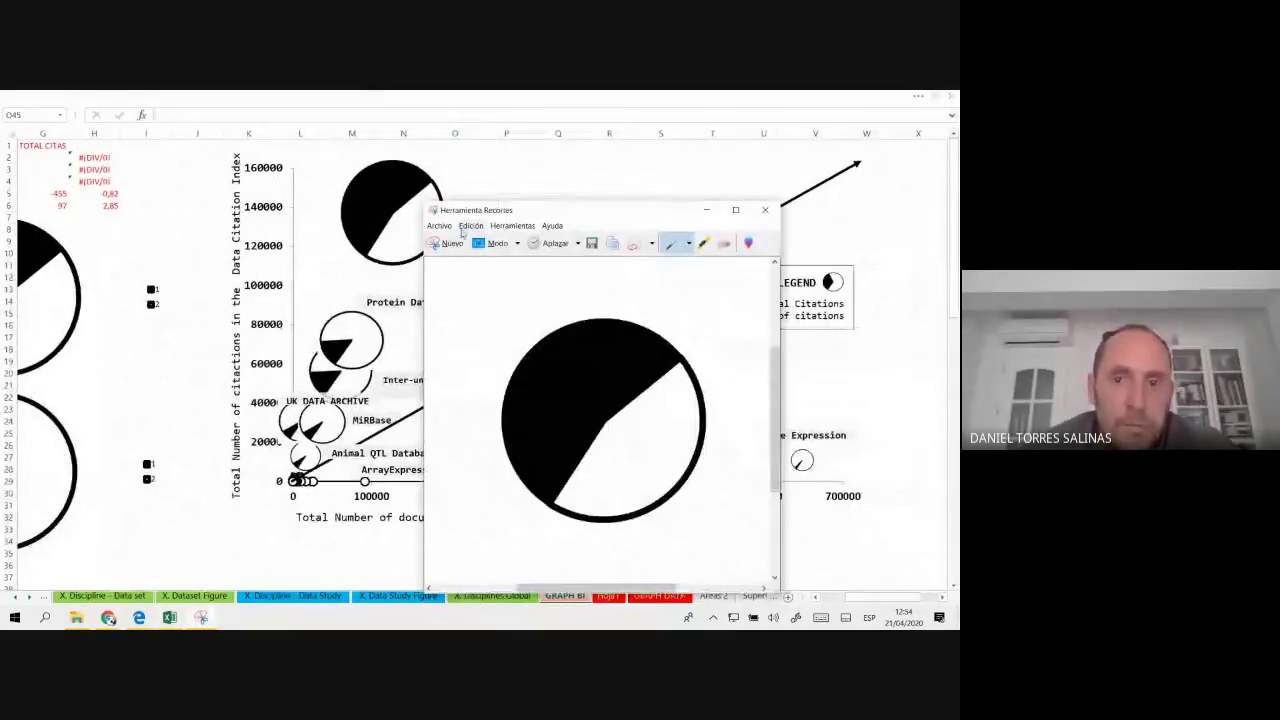
# - Snip the whole bubble-pie chart and save it as PNG named Captura on the Escritorio
pyautogui.hotkey('alt', 'F4')
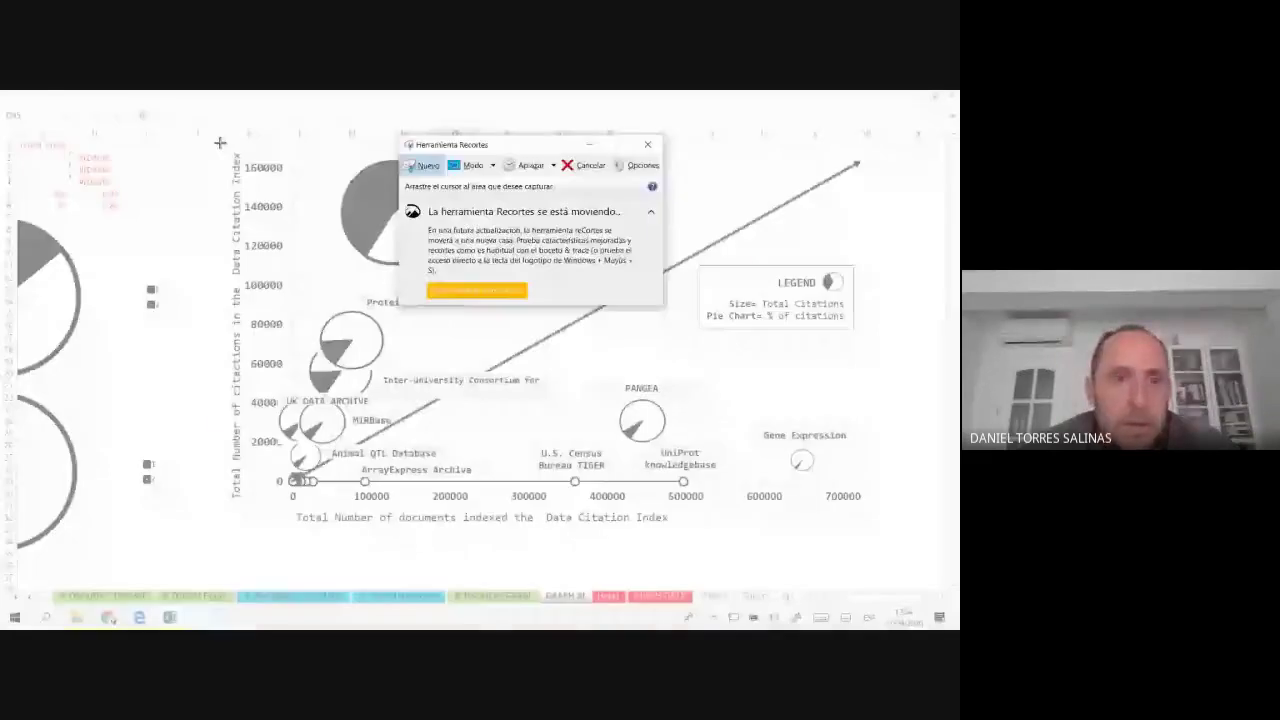
pyautogui.moveTo(222, 144); pyautogui.dragTo(896, 536)
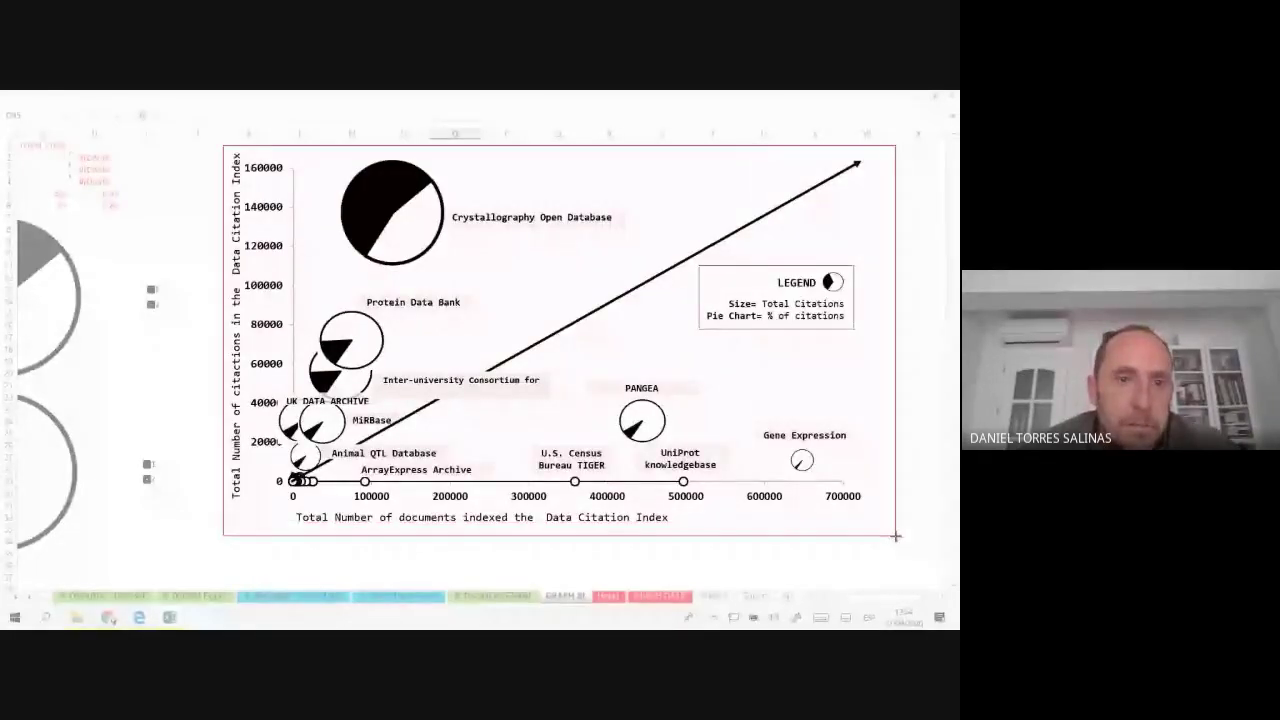
pyautogui.click(170, 115)
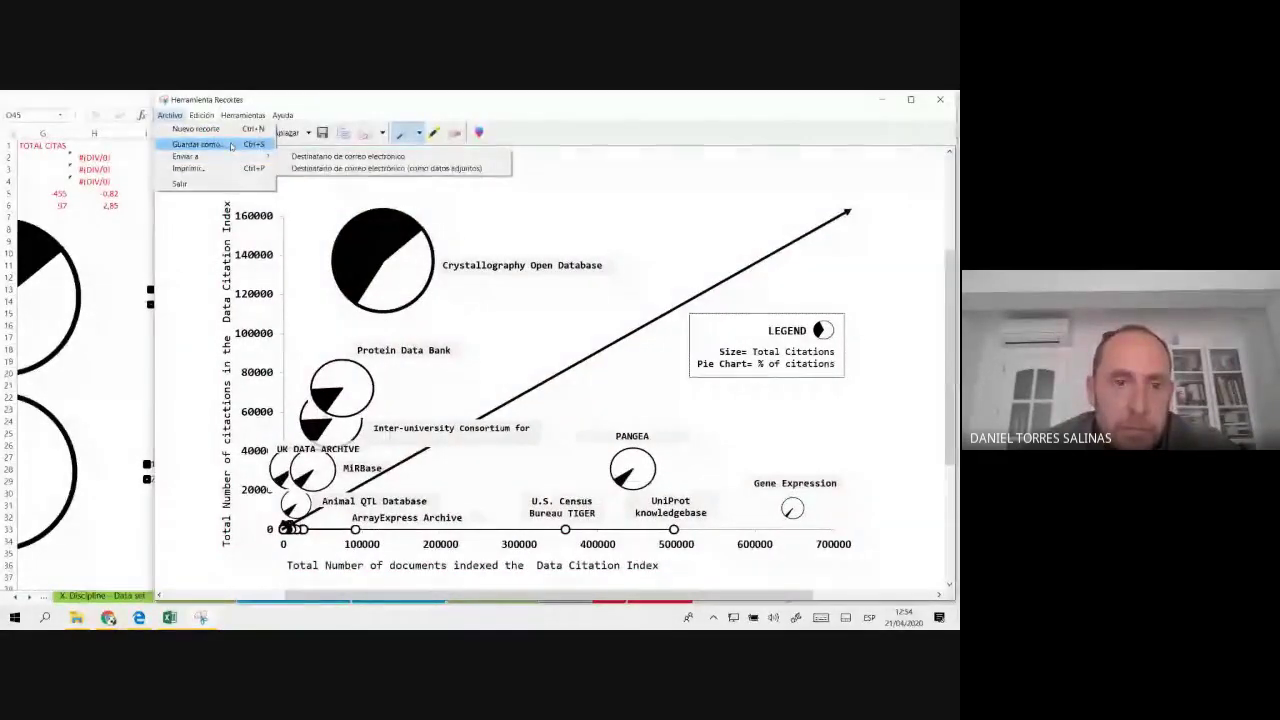
pyautogui.click(230, 145)
pyautogui.click(537, 348)
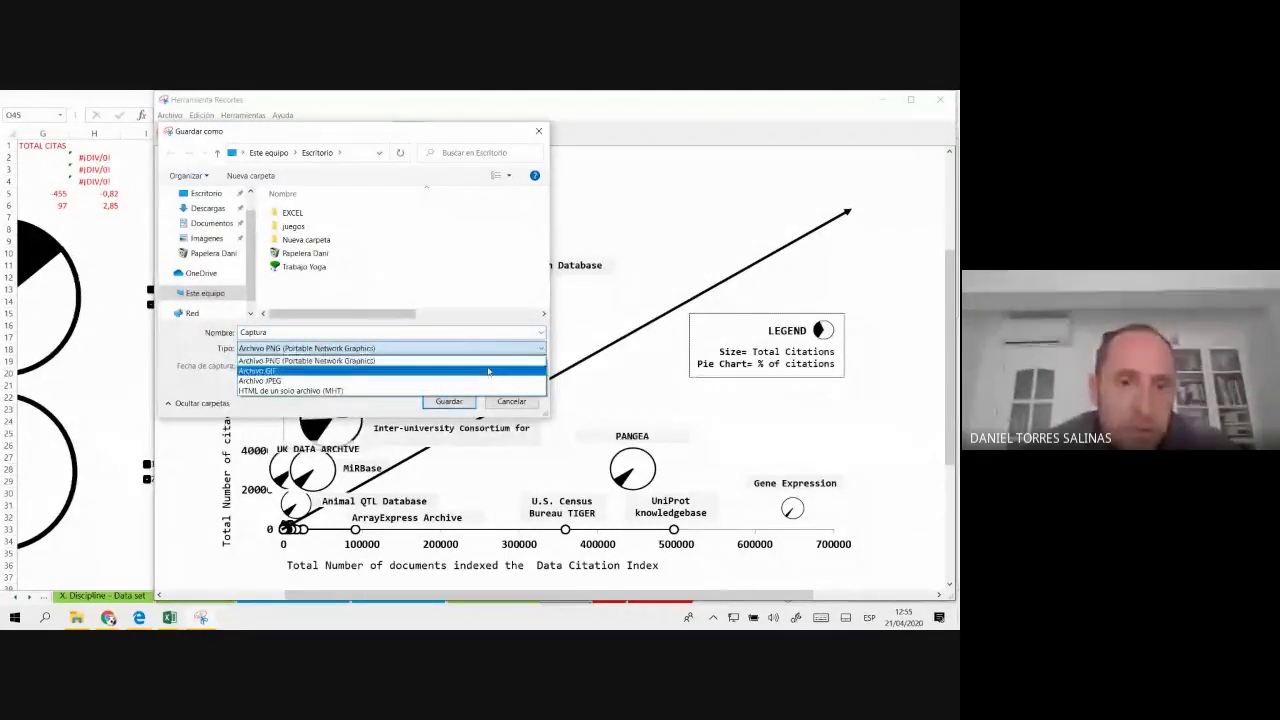
pyautogui.click(520, 348)
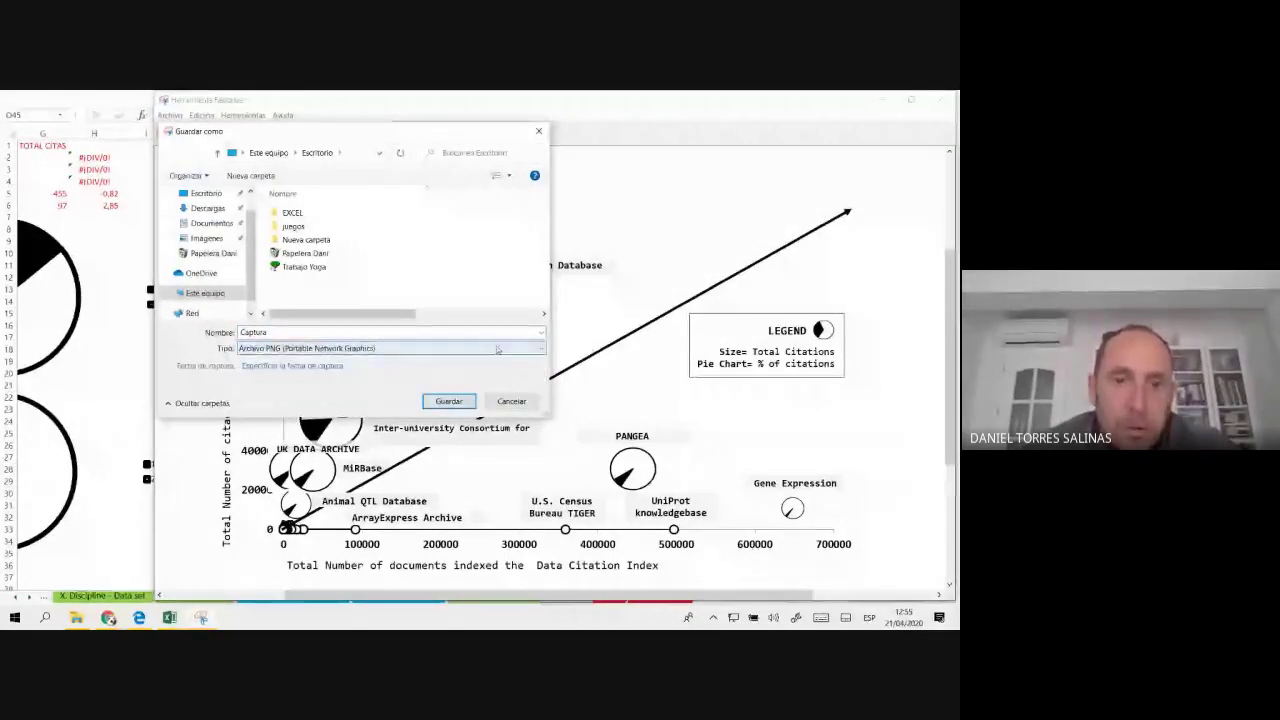
pyautogui.click(449, 401)
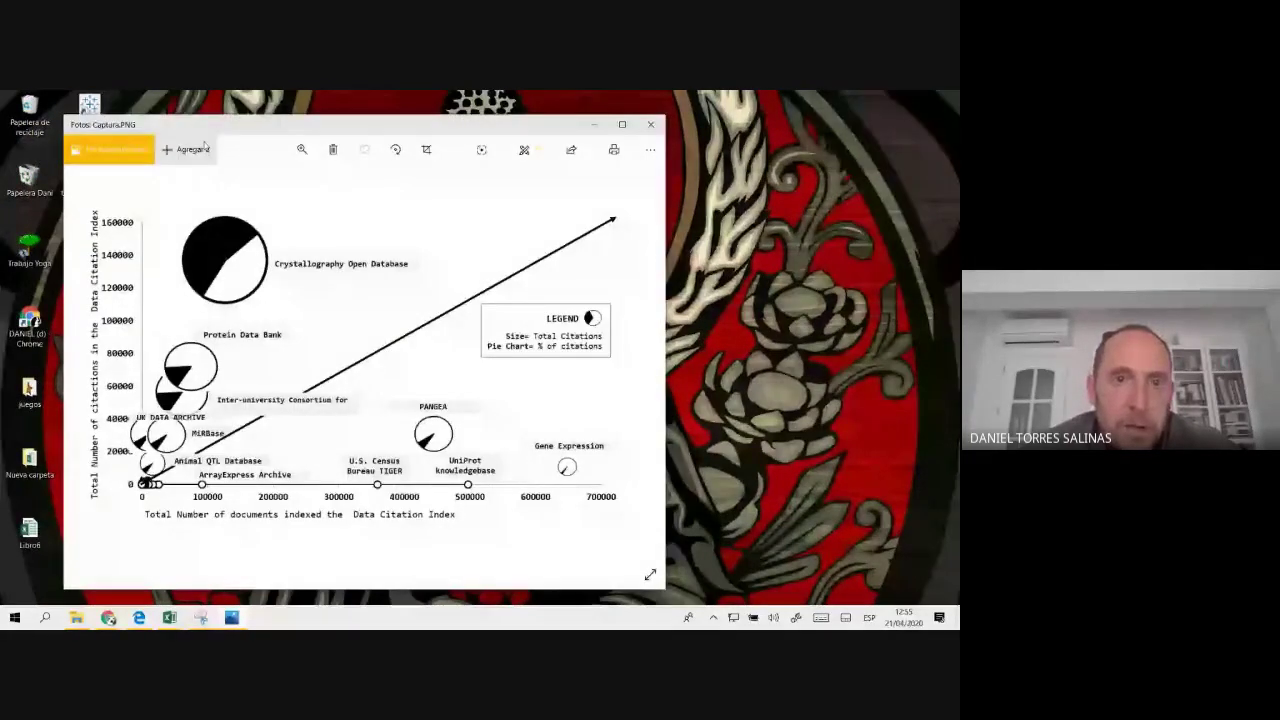
# - Zoom into Captura.PNG in Photos to inspect the chart
pyautogui.scroll(-1, 525, 362)
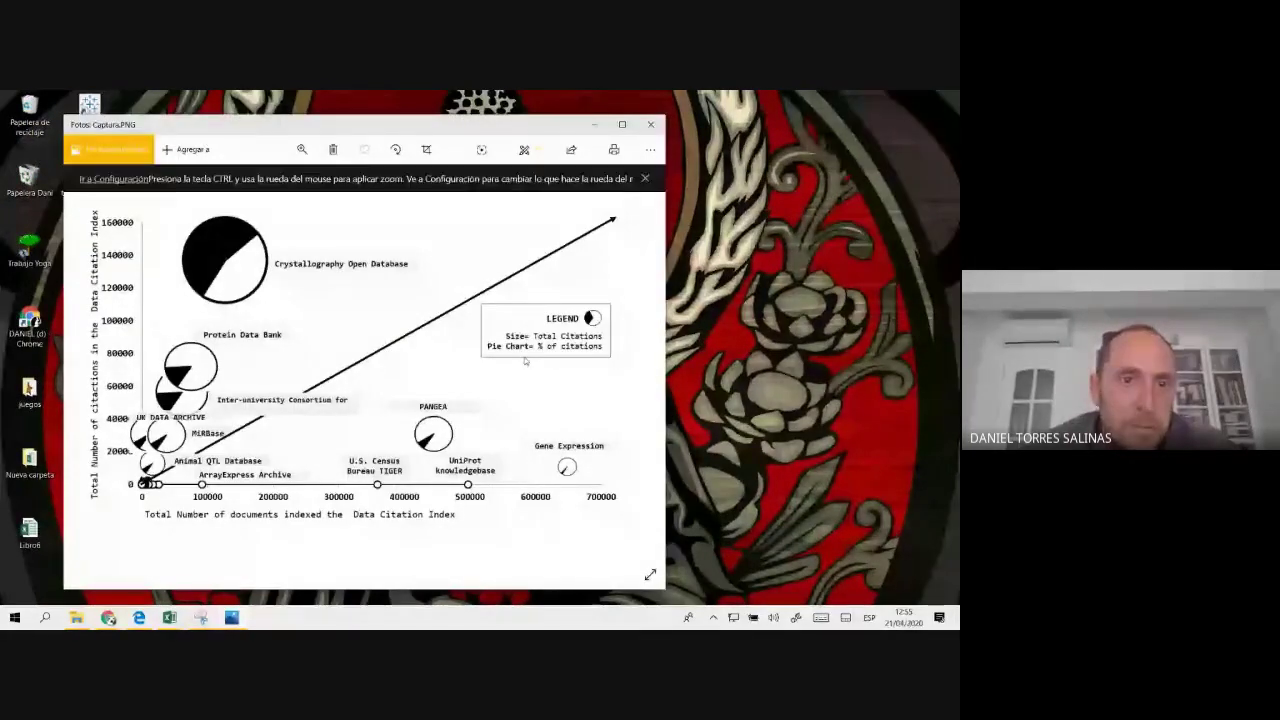
pyautogui.click(301, 149)
pyautogui.moveTo(247, 207)
pyautogui.mouseDown()
pyautogui.moveTo(285, 212)
pyautogui.moveTo(235, 208)
pyautogui.mouseUp()
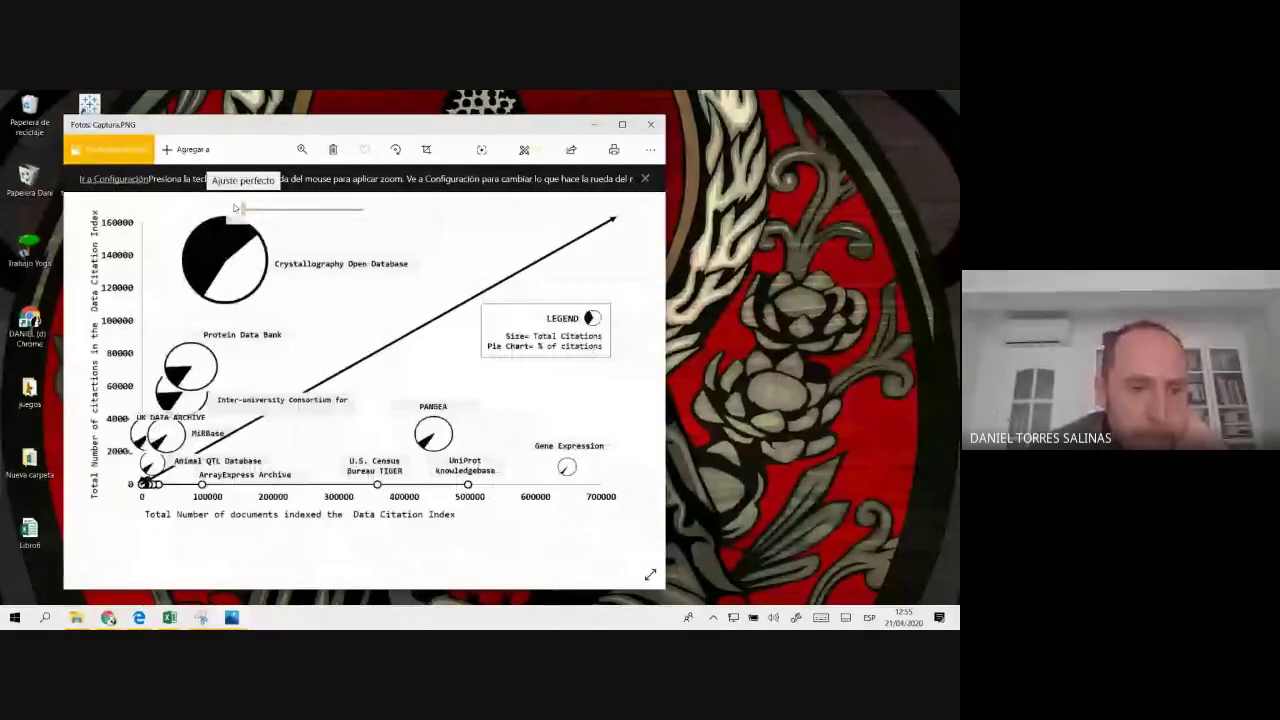
# - Minimize the EXCEL folder window and close Photos to reveal the desktop
pyautogui.click(77, 620)
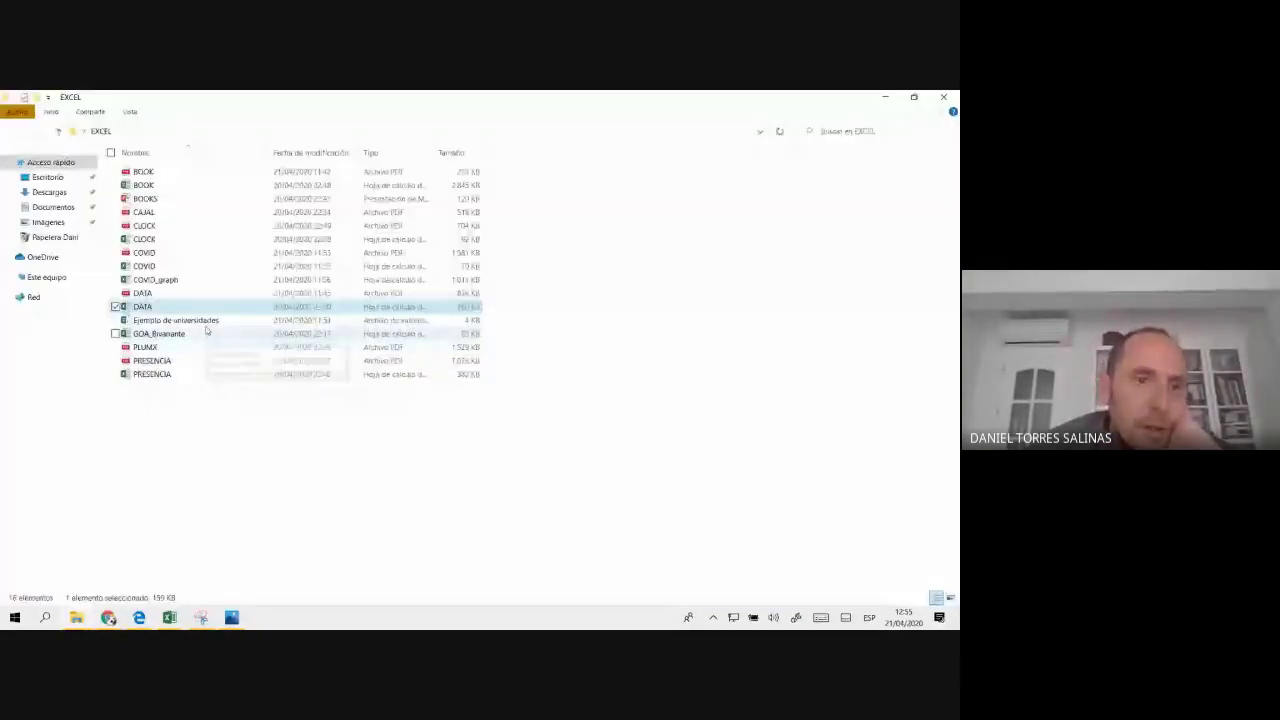
pyautogui.click(240, 557)
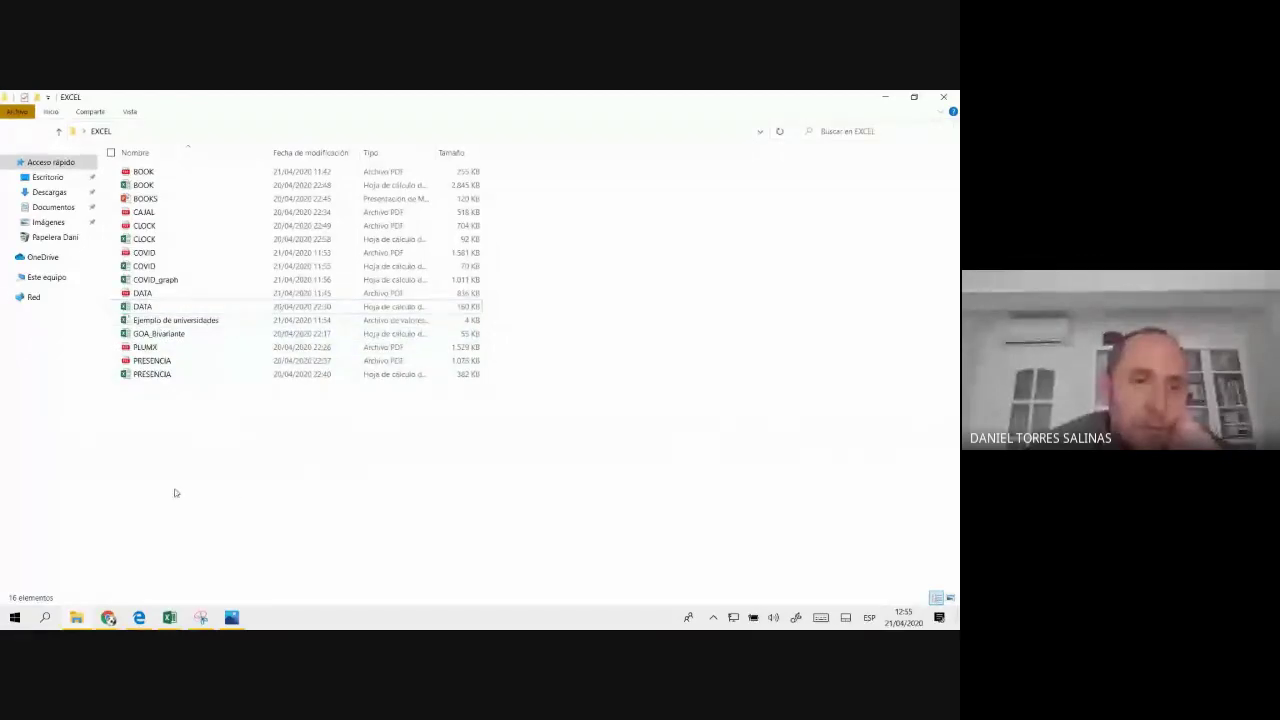
pyautogui.click(896, 96)
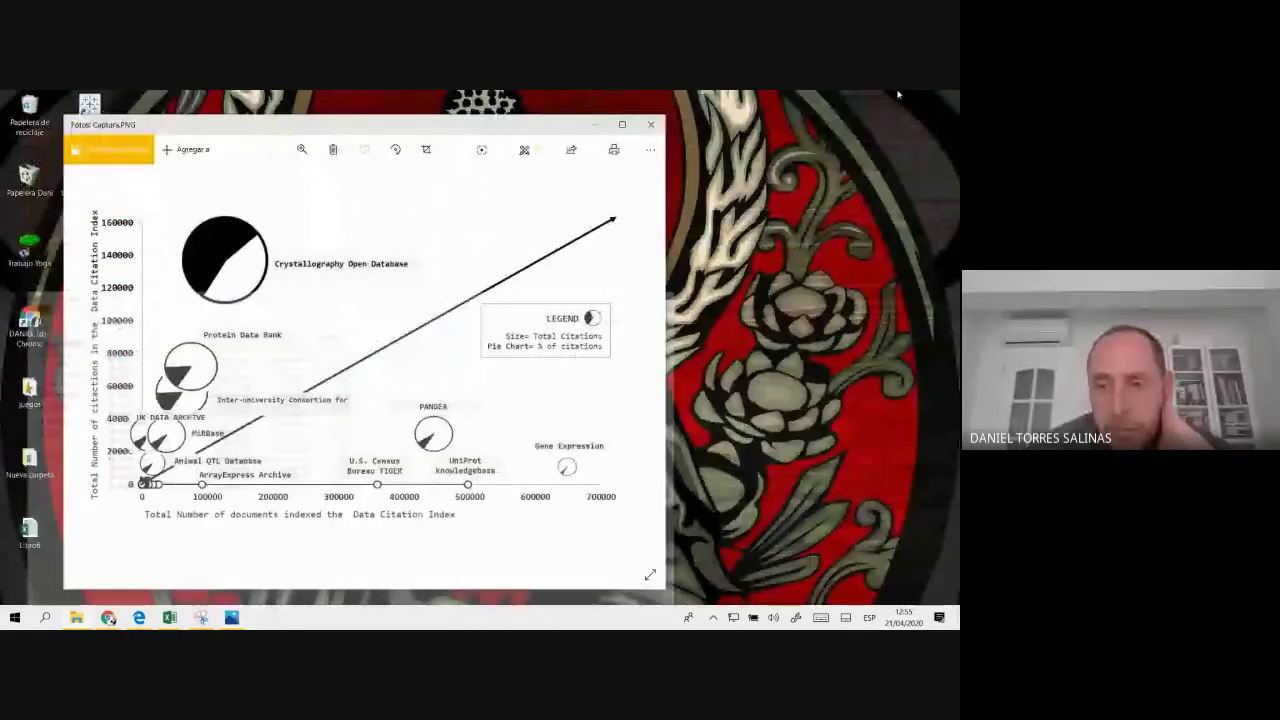
pyautogui.click(645, 124)
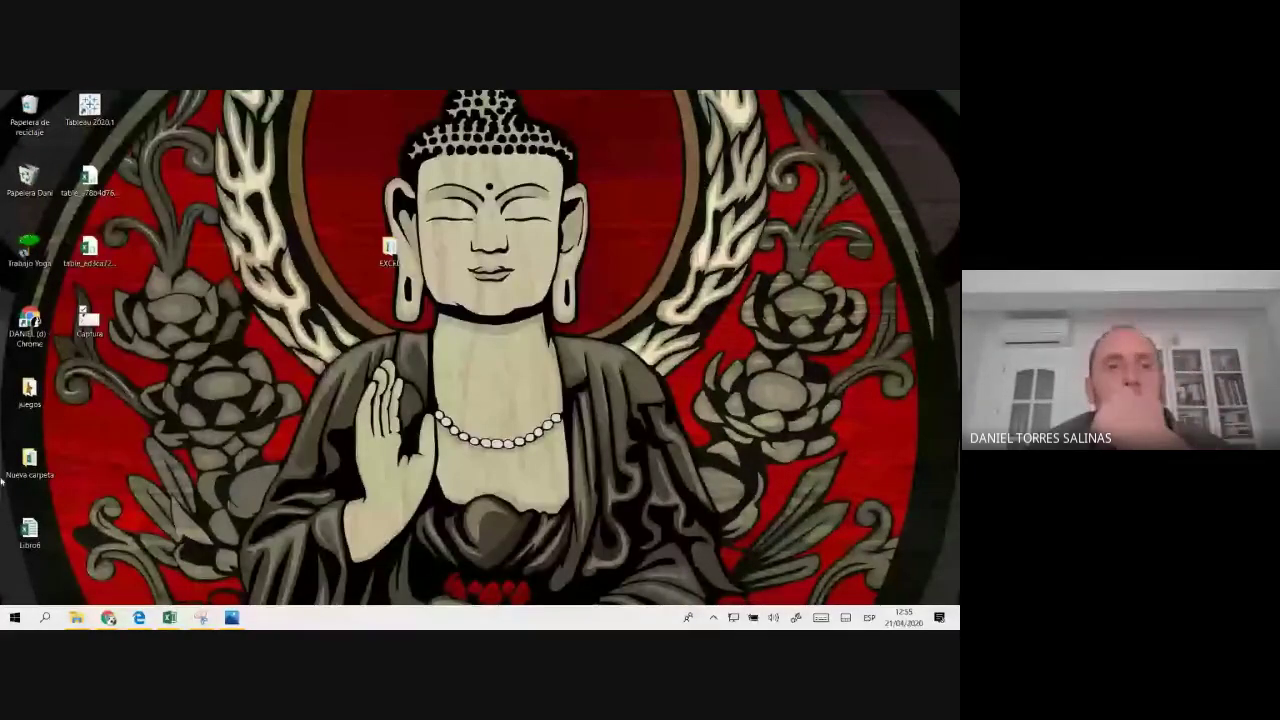
# - Browse from the desktop to Trabajo Yoga > COVID2 > Publicaciones and open Presentación1
pyautogui.doubleClick(29, 462)
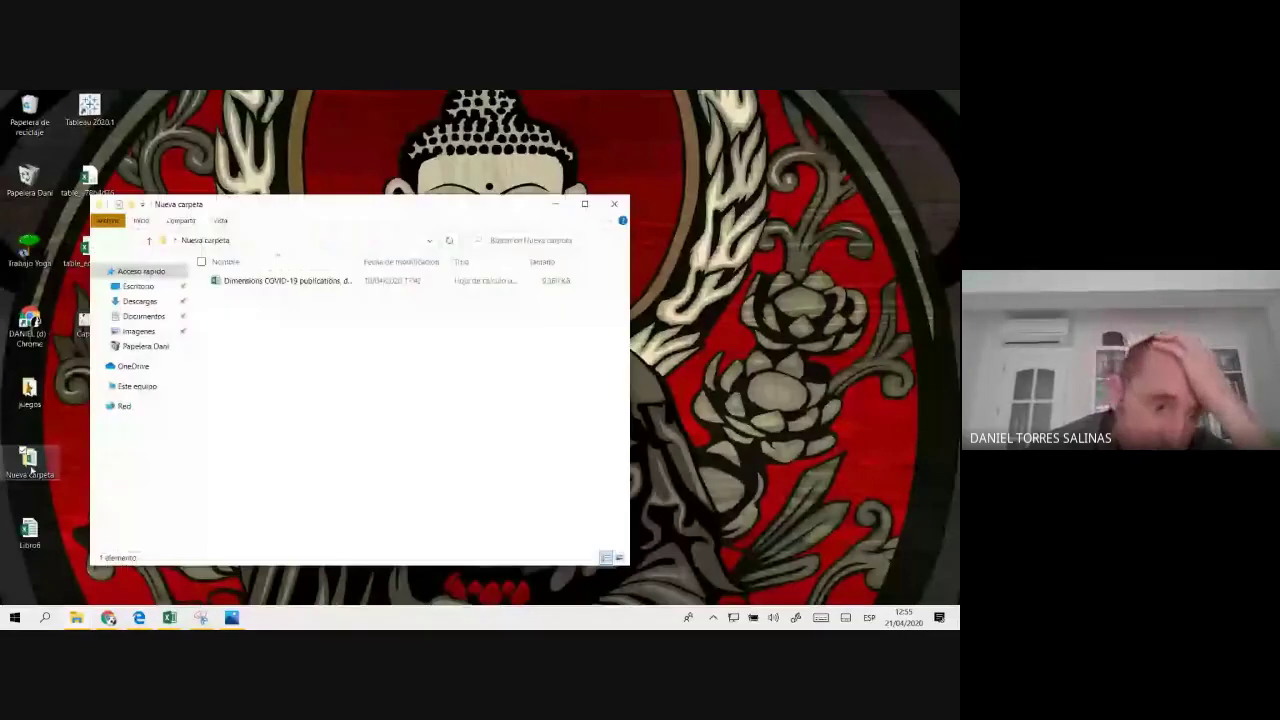
pyautogui.click(624, 204)
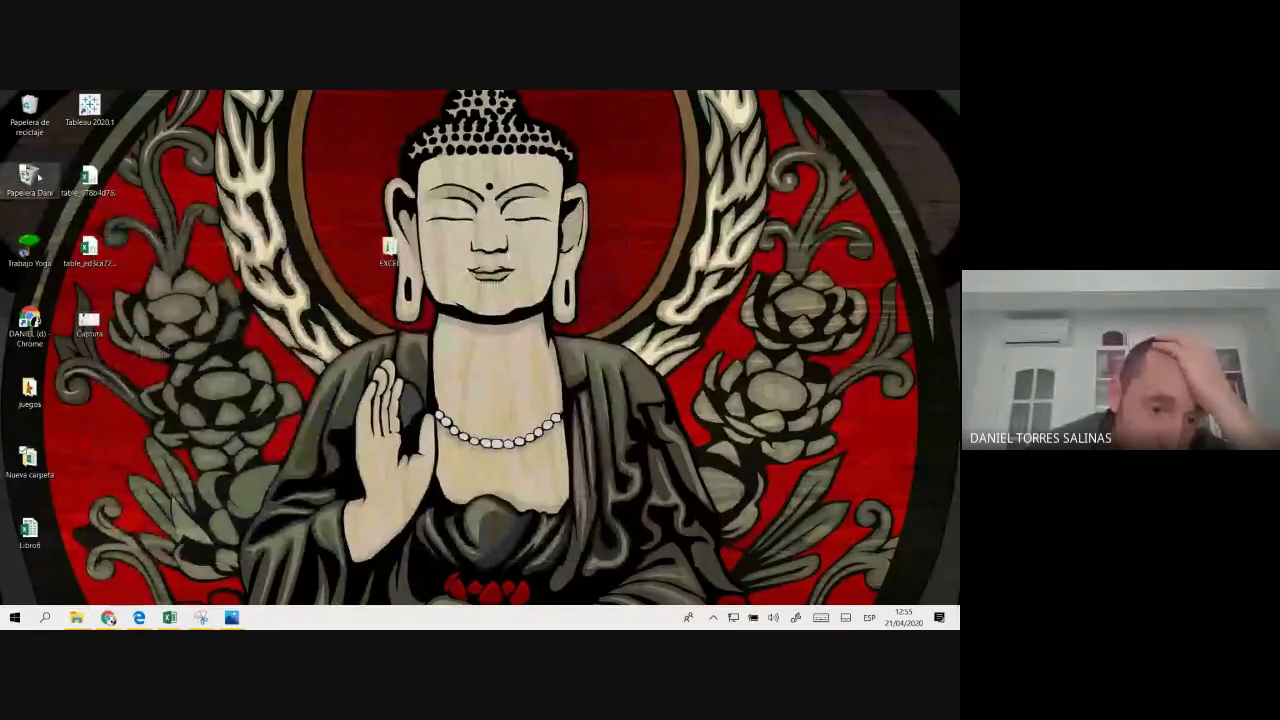
pyautogui.doubleClick(22, 263)
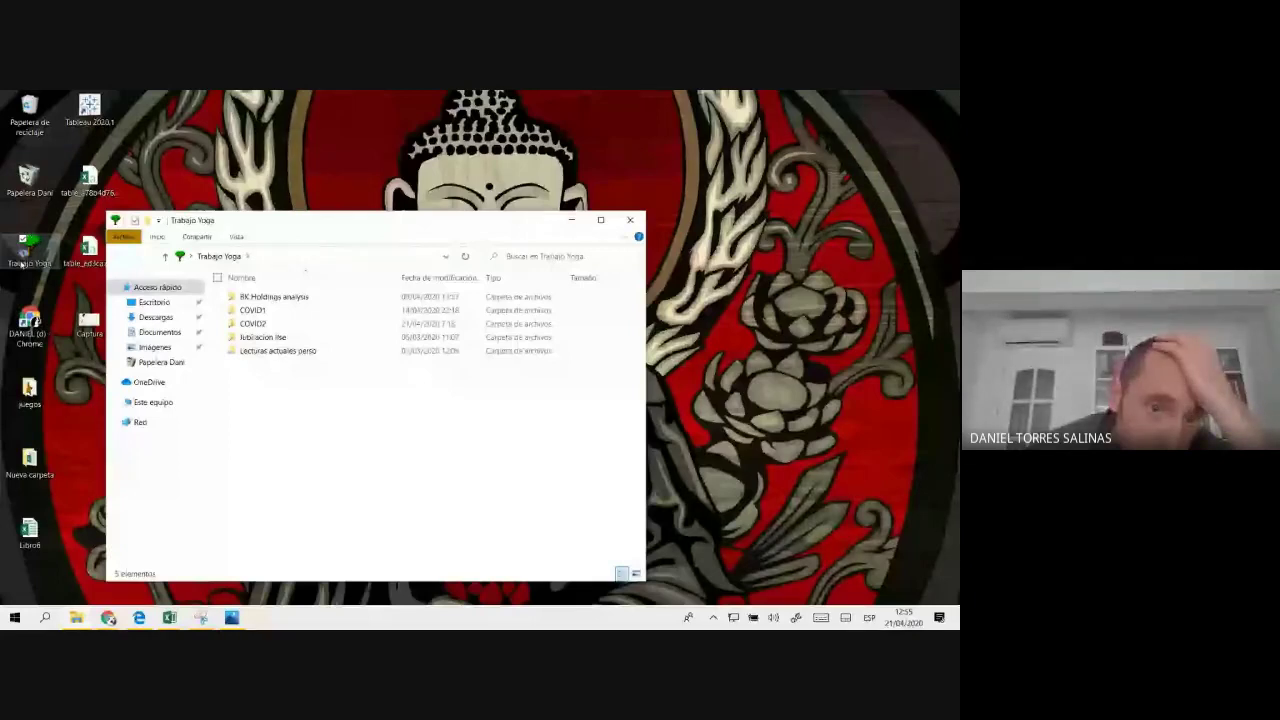
pyautogui.doubleClick(299, 329)
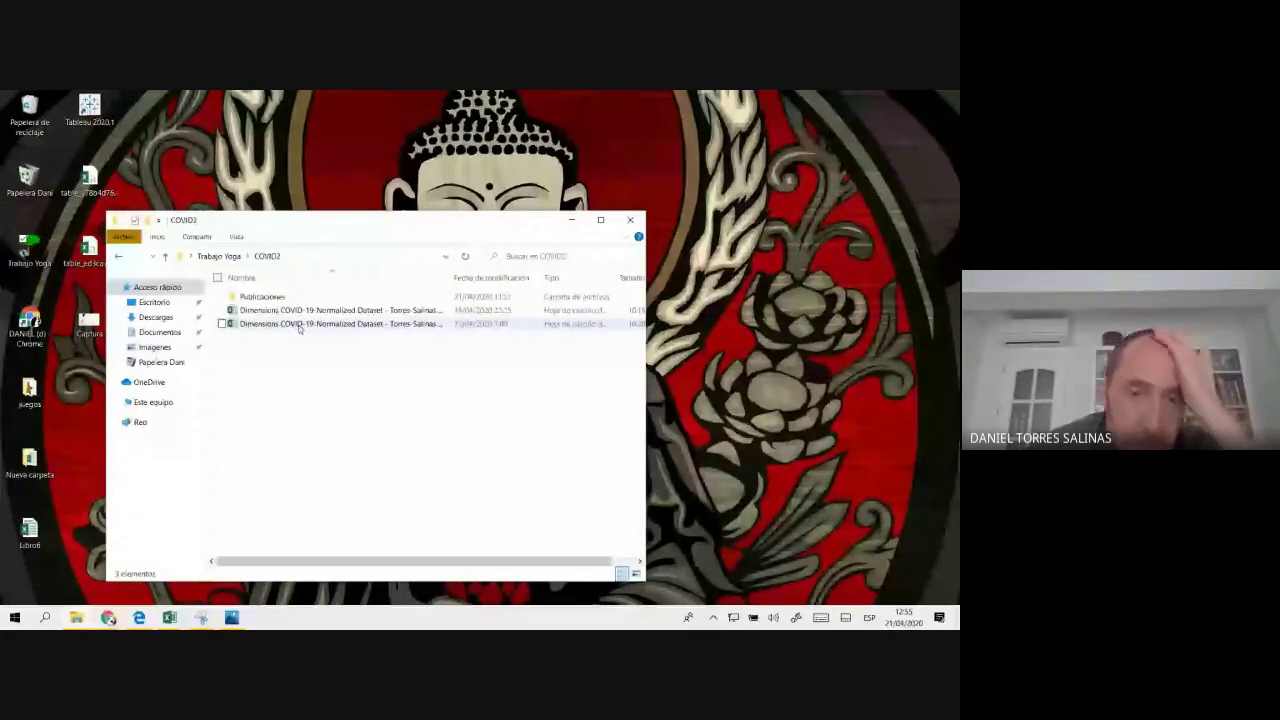
pyautogui.doubleClick(262, 297)
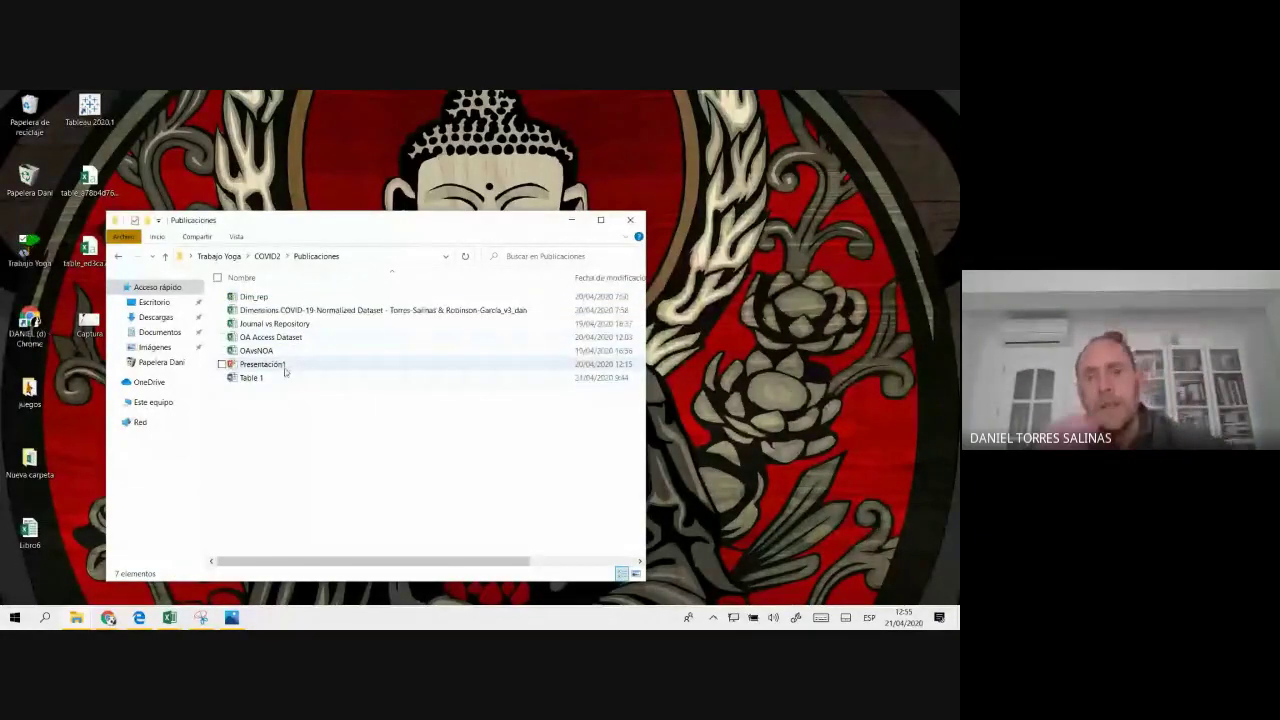
pyautogui.doubleClick(262, 364)
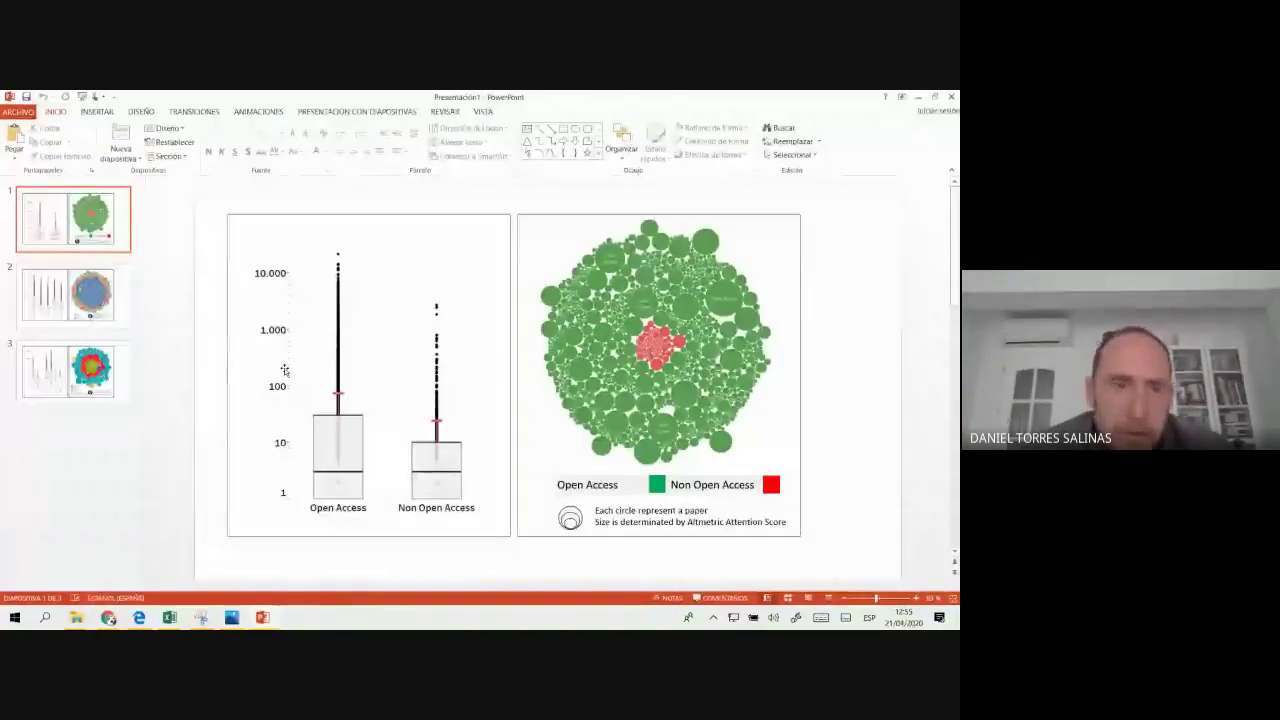
# - Review the figure charts on slides 1, 2 and 3
pyautogui.click(121, 309)
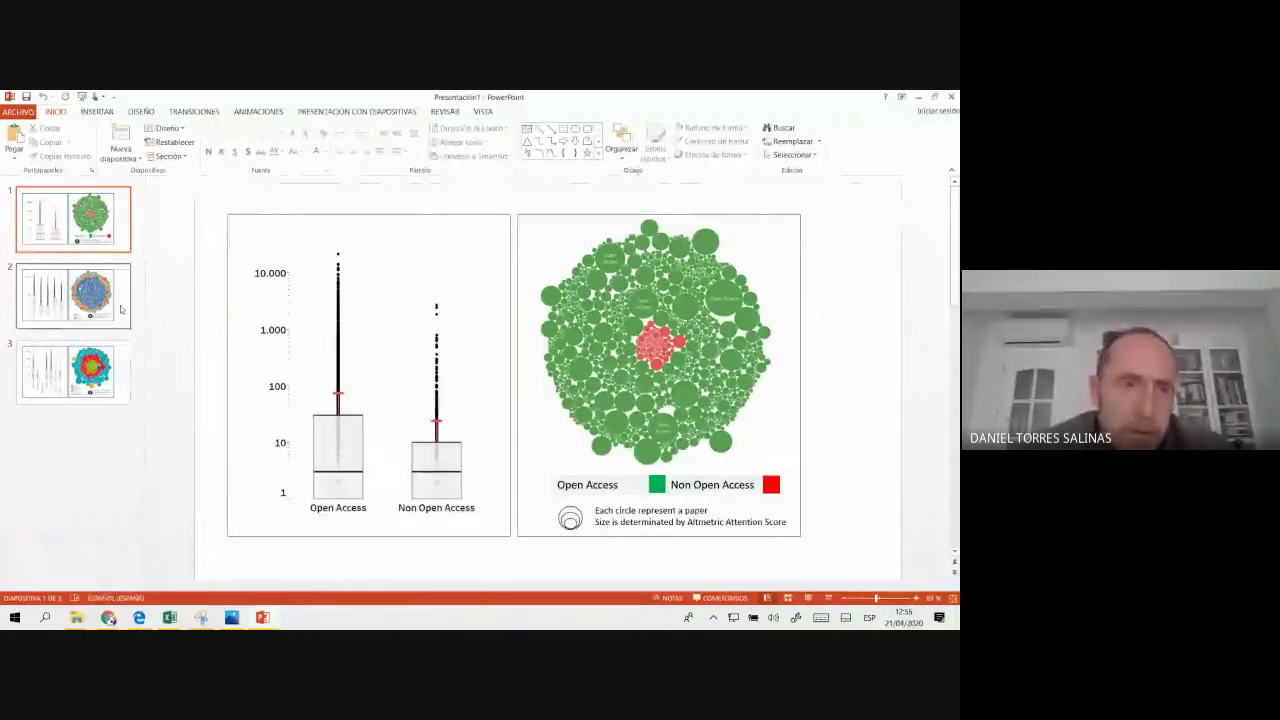
pyautogui.scroll(-1, 716, 346)
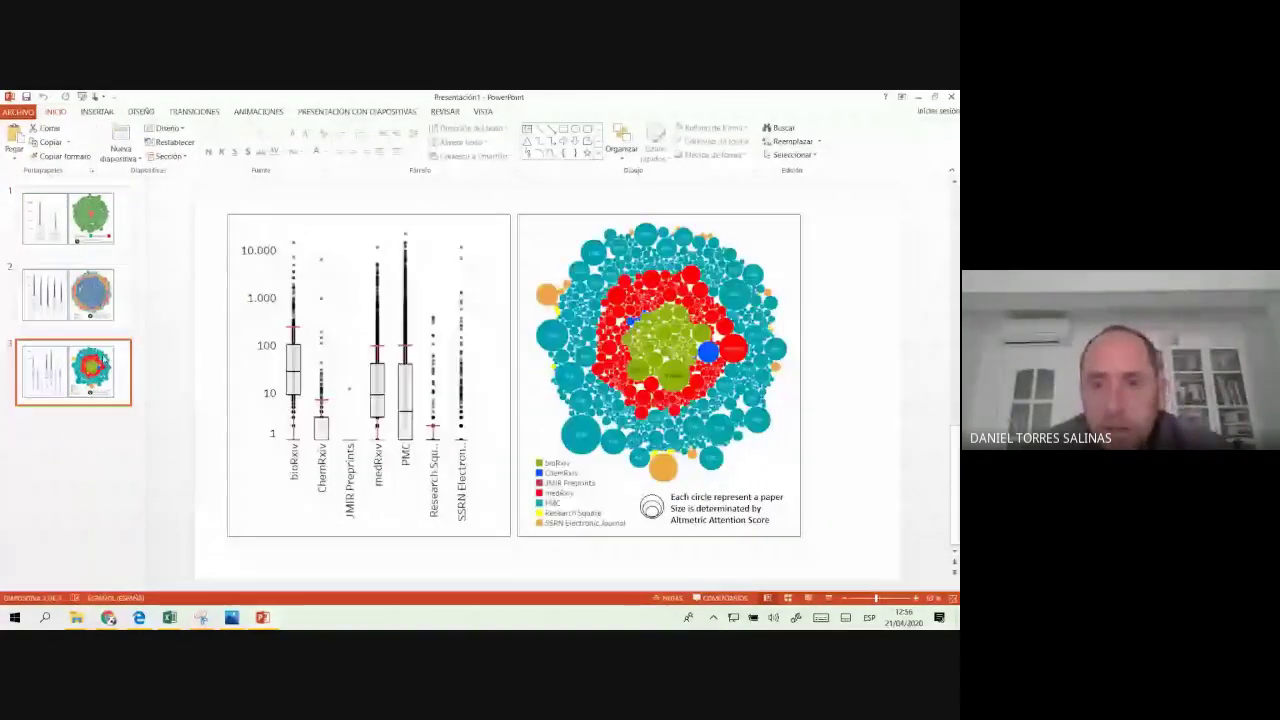
pyautogui.scroll(1, 716, 346)
pyautogui.click(716, 346)
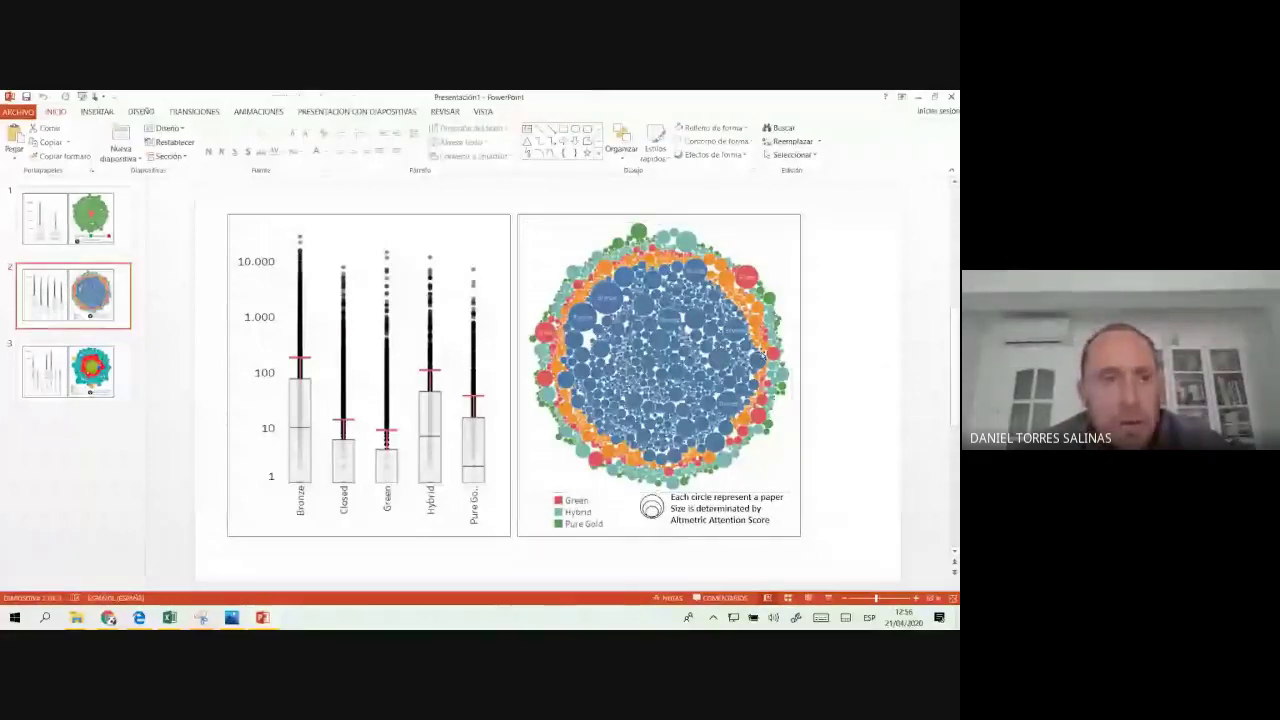
pyautogui.keyDown('ctrl'); pyautogui.scroll(-1, 764, 357); pyautogui.keyUp('ctrl')
pyautogui.keyDown('ctrl'); pyautogui.scroll(2, 764, 357); pyautogui.keyUp('ctrl')
pyautogui.keyDown('ctrl'); pyautogui.scroll(-1, 764, 357); pyautogui.keyUp('ctrl')
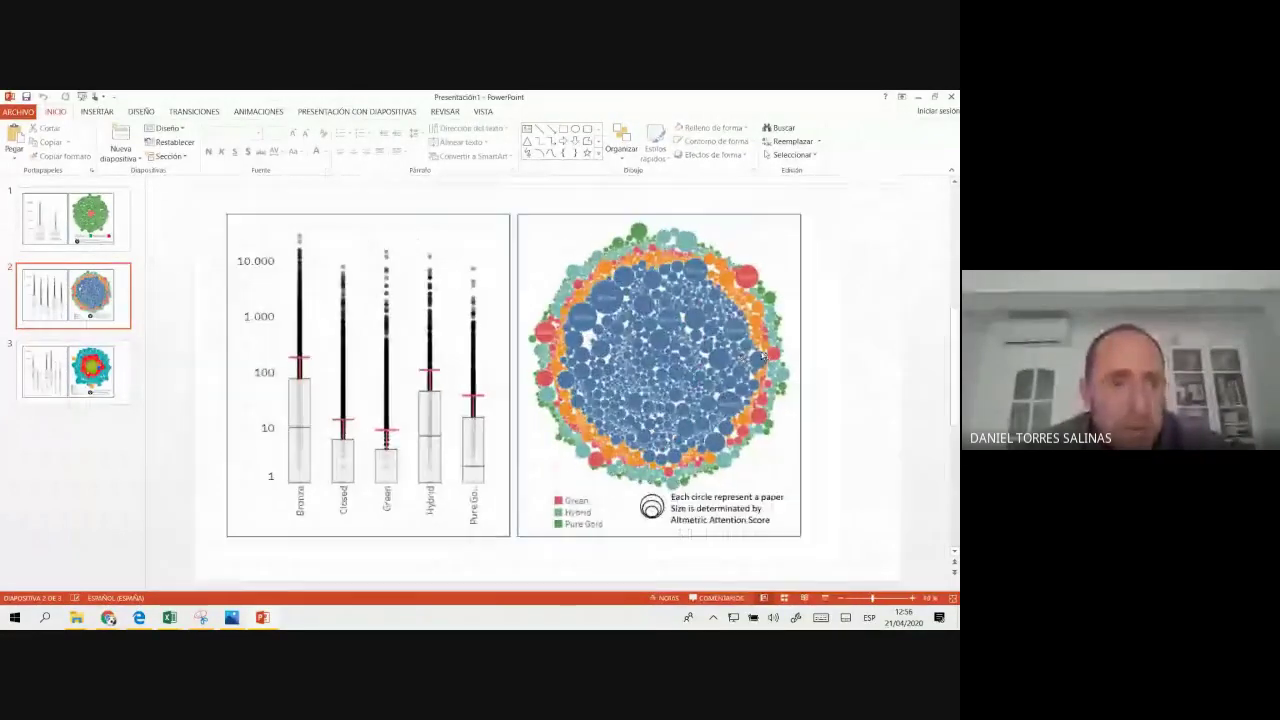
pyautogui.click(100, 220)
pyautogui.click(70, 295)
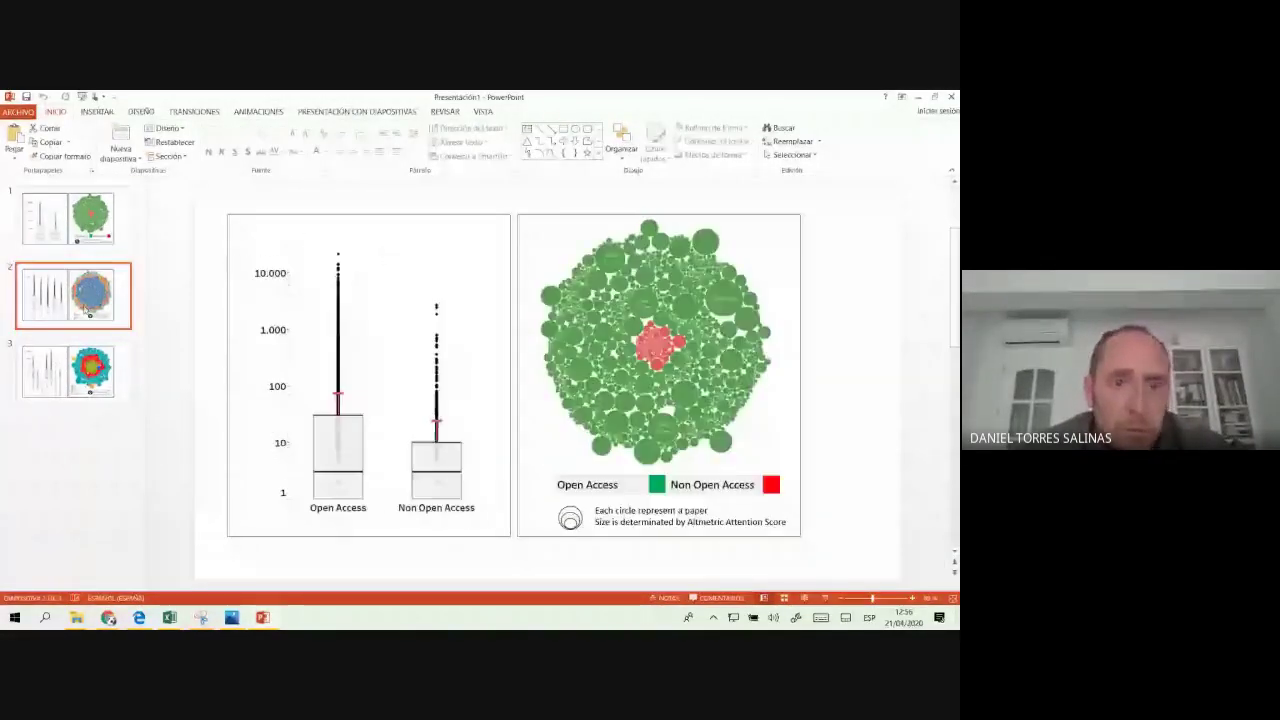
pyautogui.click(80, 341)
# - Recheck slide 1's bubble chart, then add a blank fourth slide after slide 3
pyautogui.press('Up')
pyautogui.press('Up')
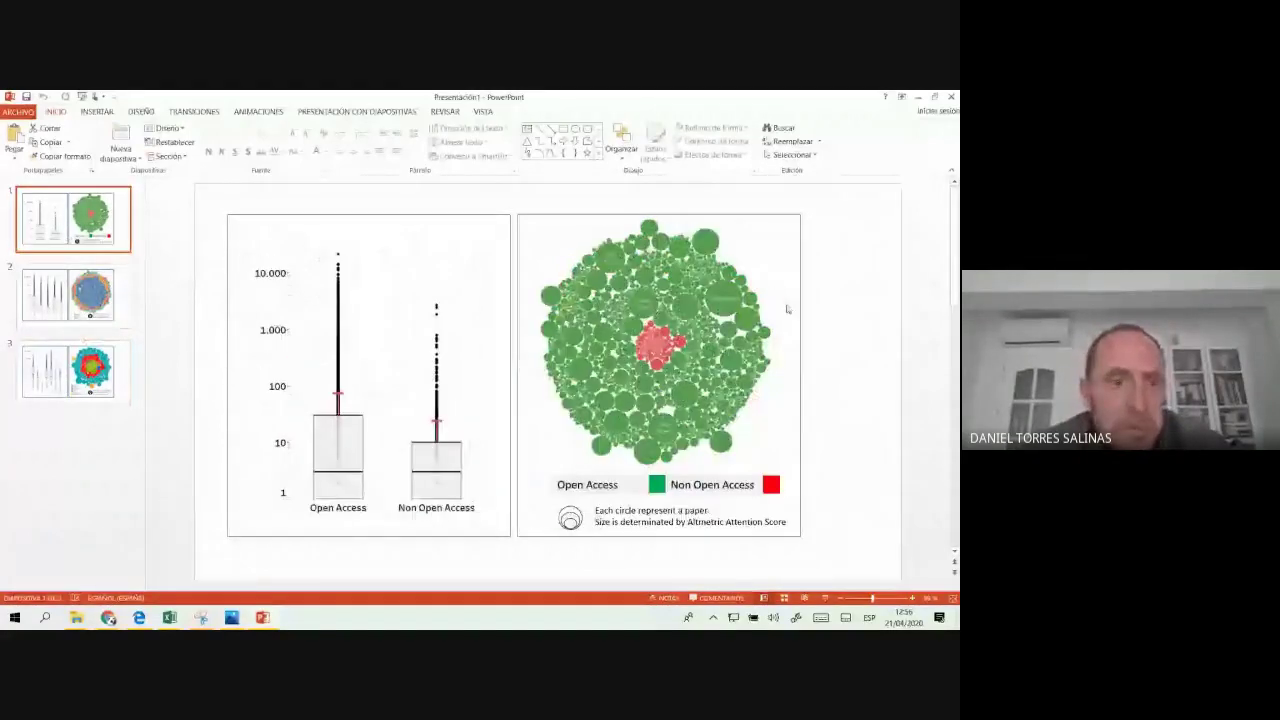
pyautogui.click(766, 312)
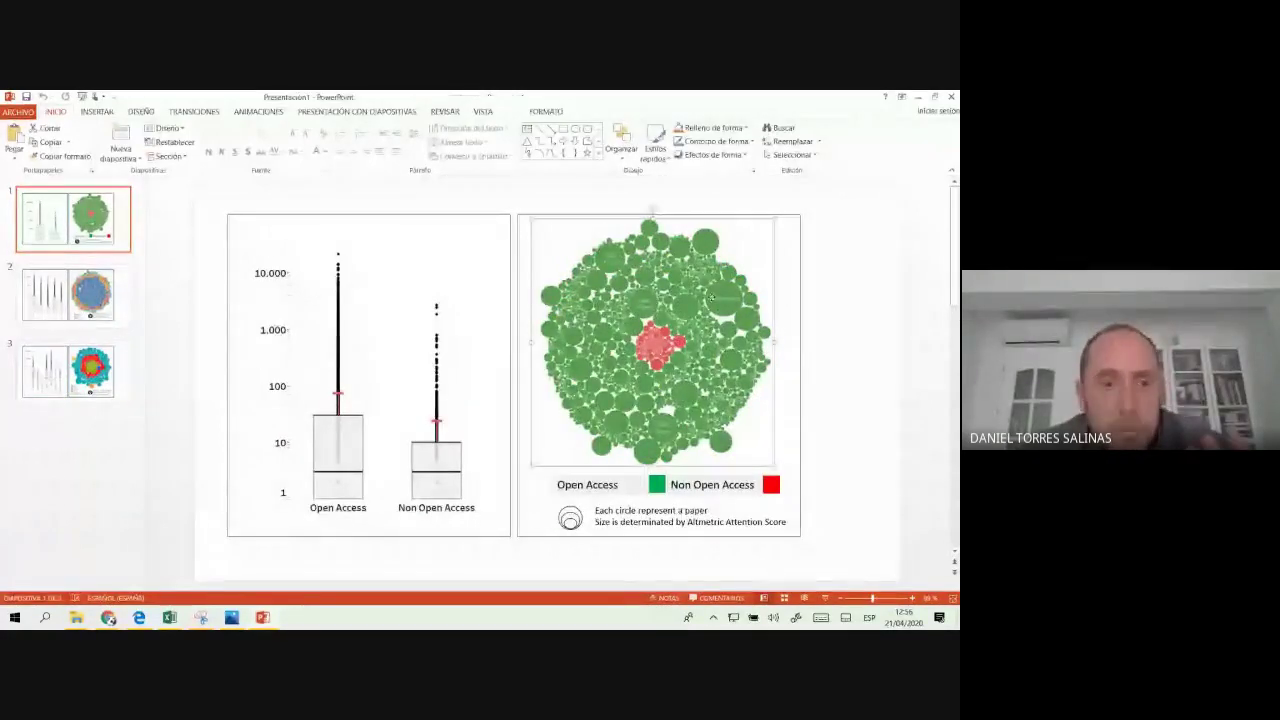
pyautogui.click(117, 460)
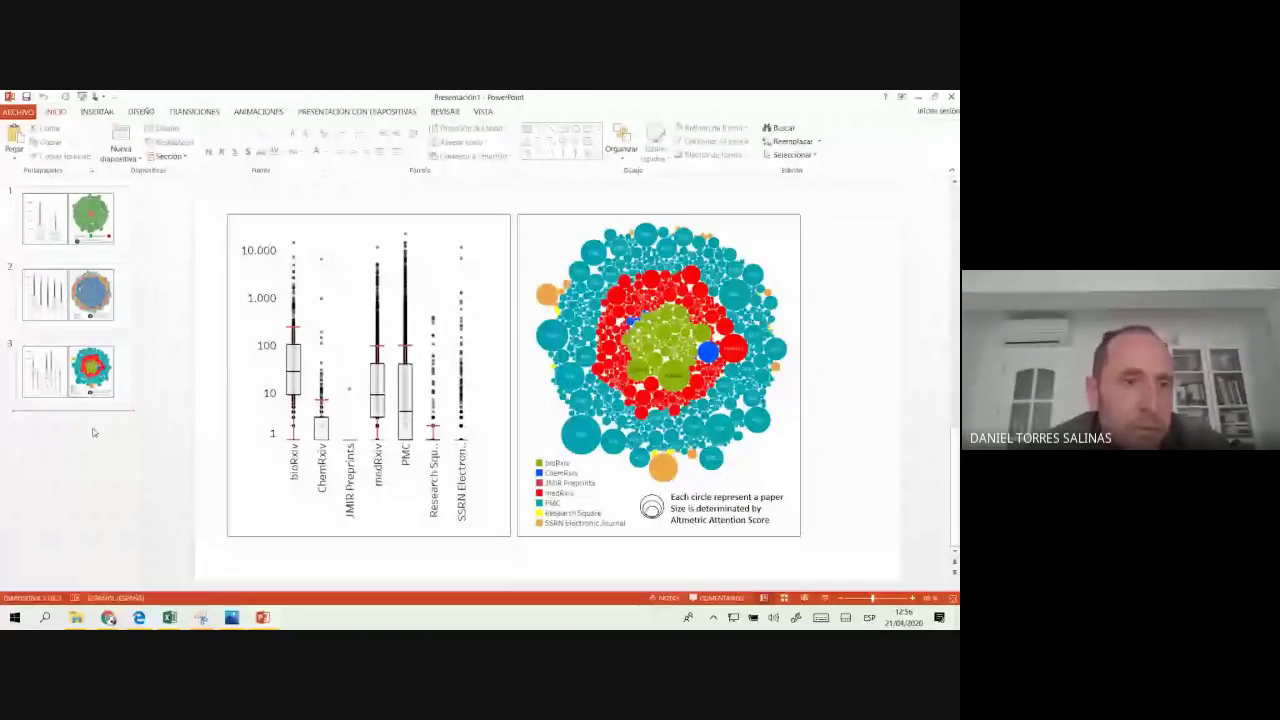
pyautogui.rightClick(97, 430)
pyautogui.click(142, 469)
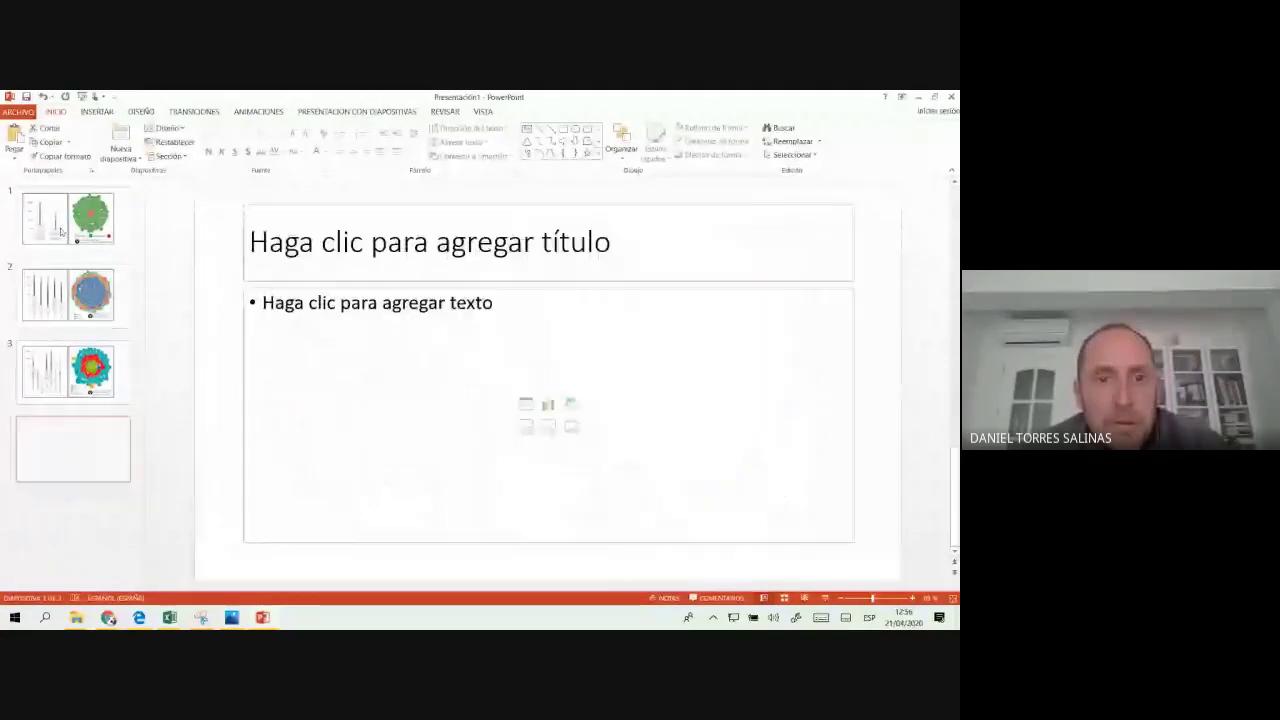
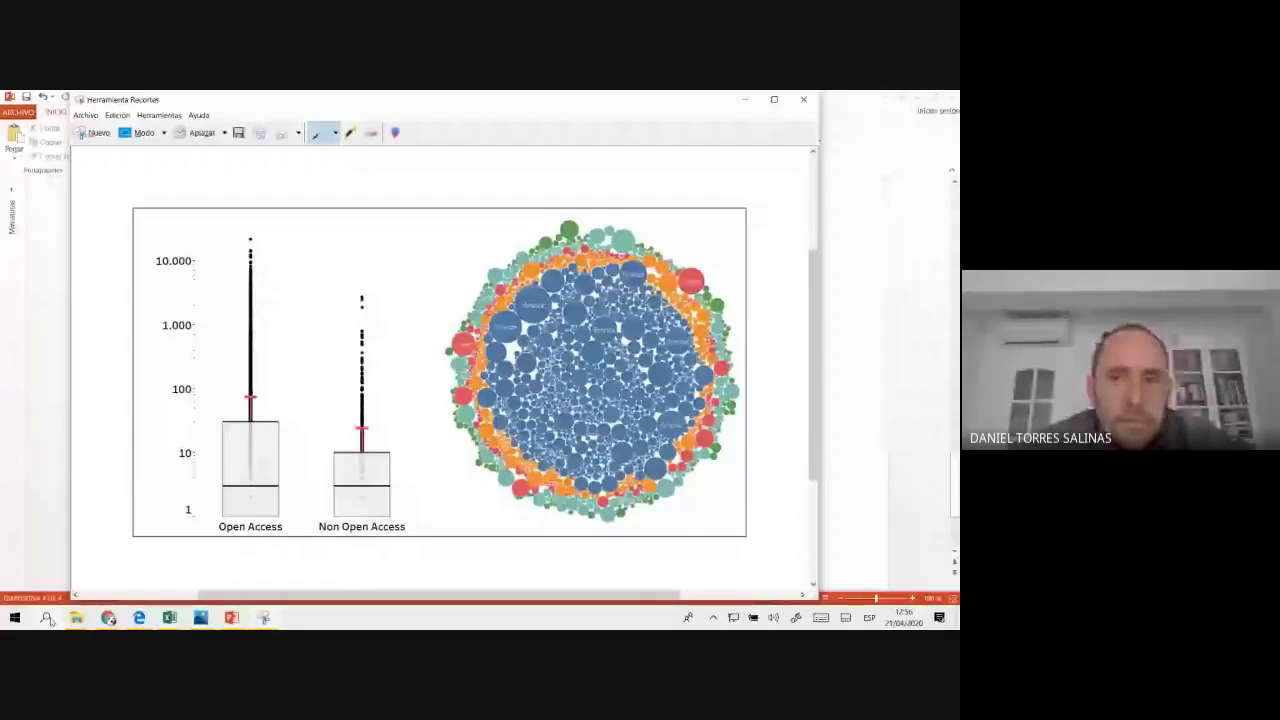
# - Launch Word and paste the chart image into a new blank document
pyautogui.click(47, 618)
pyautogui.write('WORD')
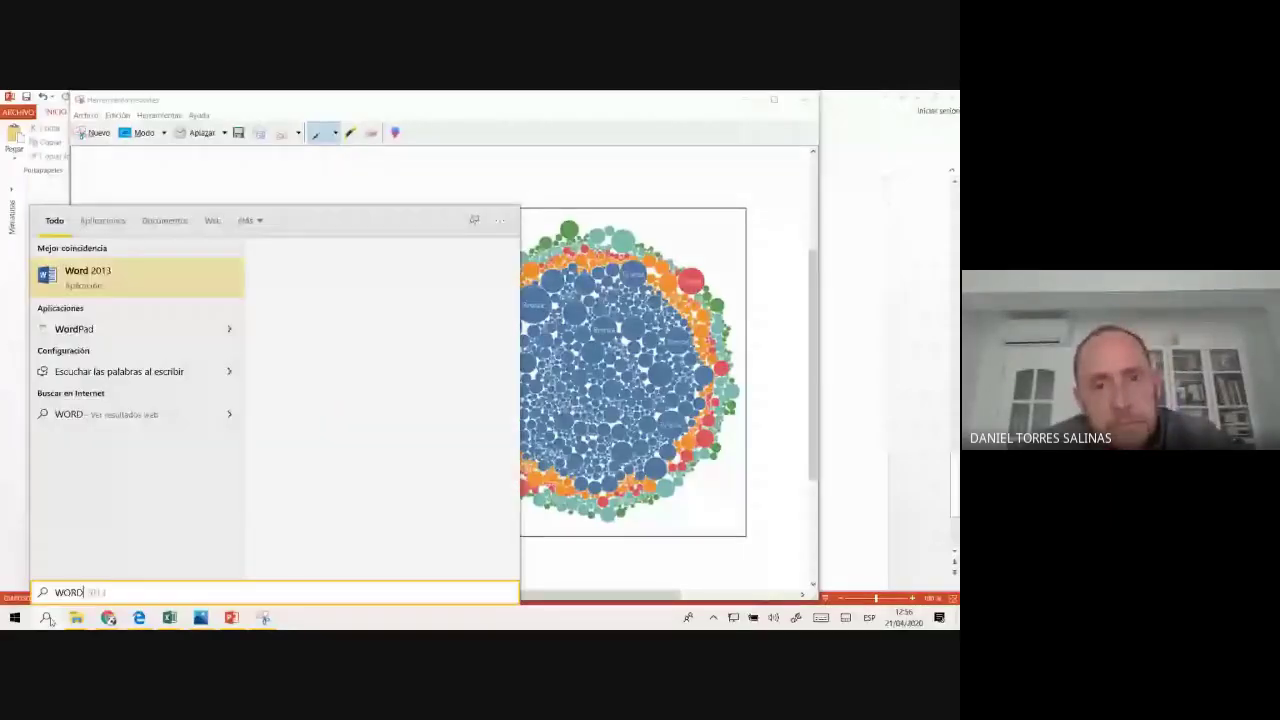
pyautogui.press('Escape')
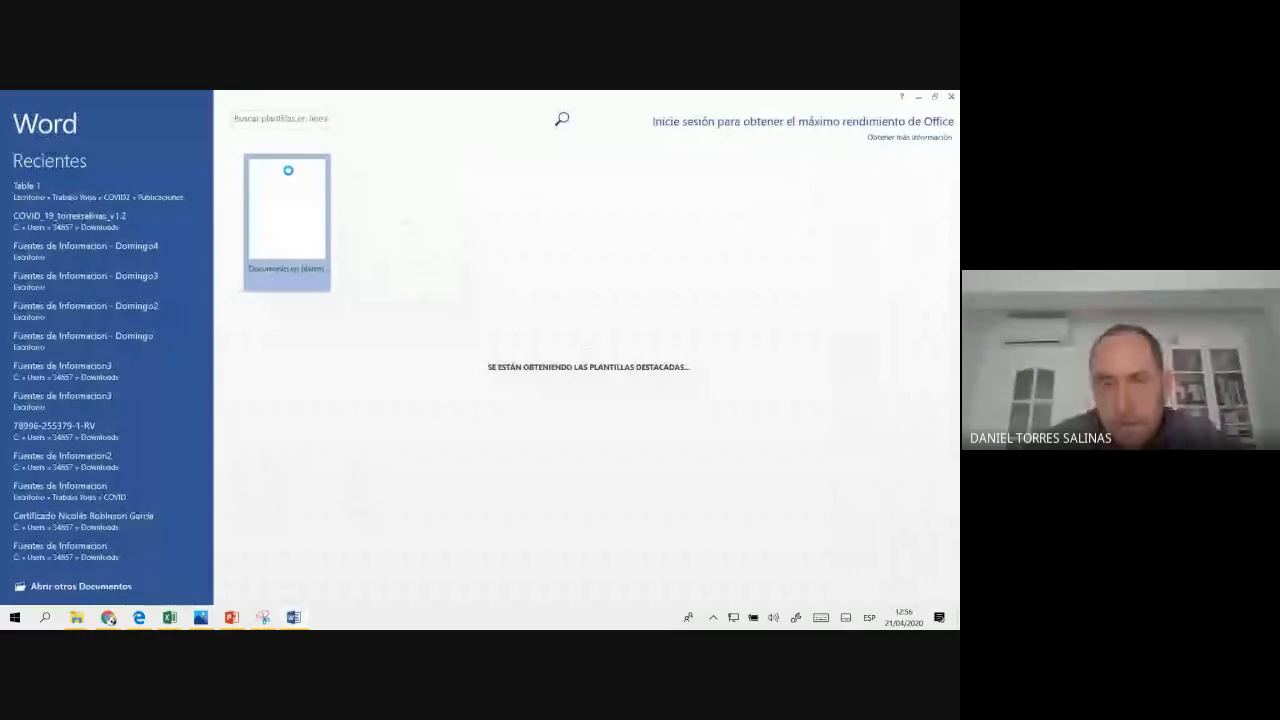
pyautogui.hotkey('ctrl', 'v')
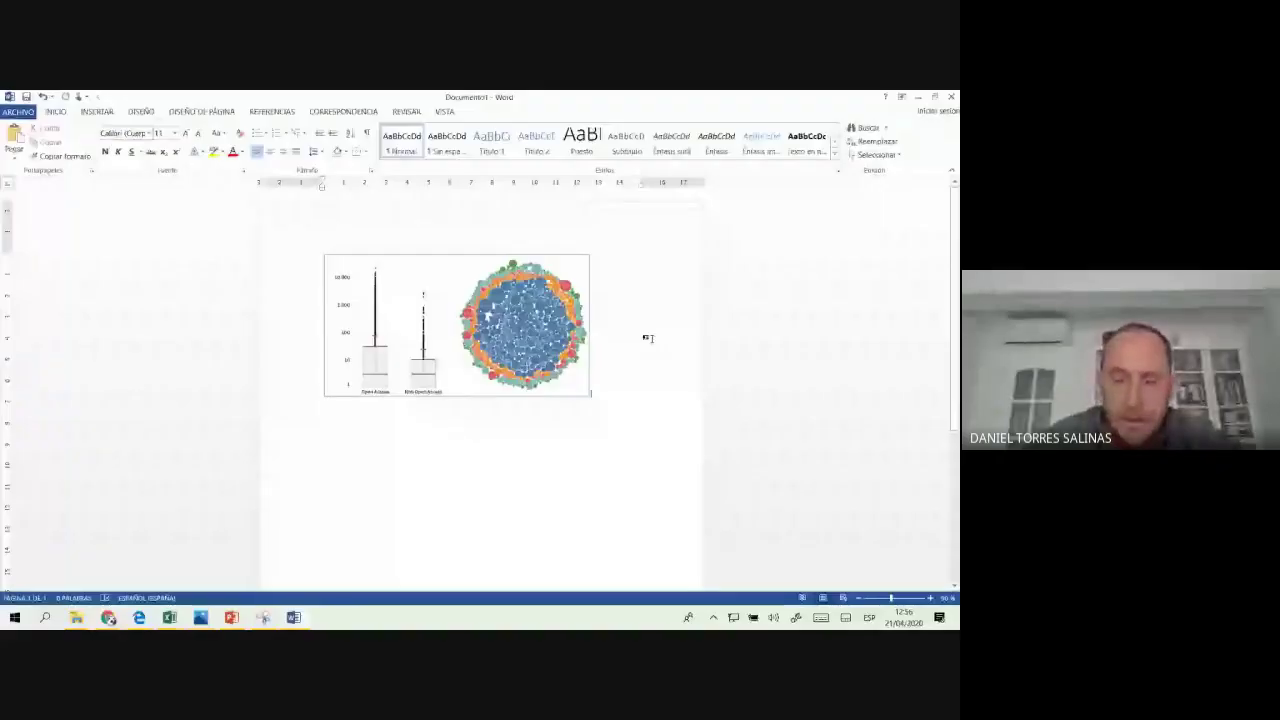
# - Add the caption 'Gráfico 1.' on a new line above the chart
pyautogui.press('Home')
pyautogui.press('Return')
pyautogui.press('Up')
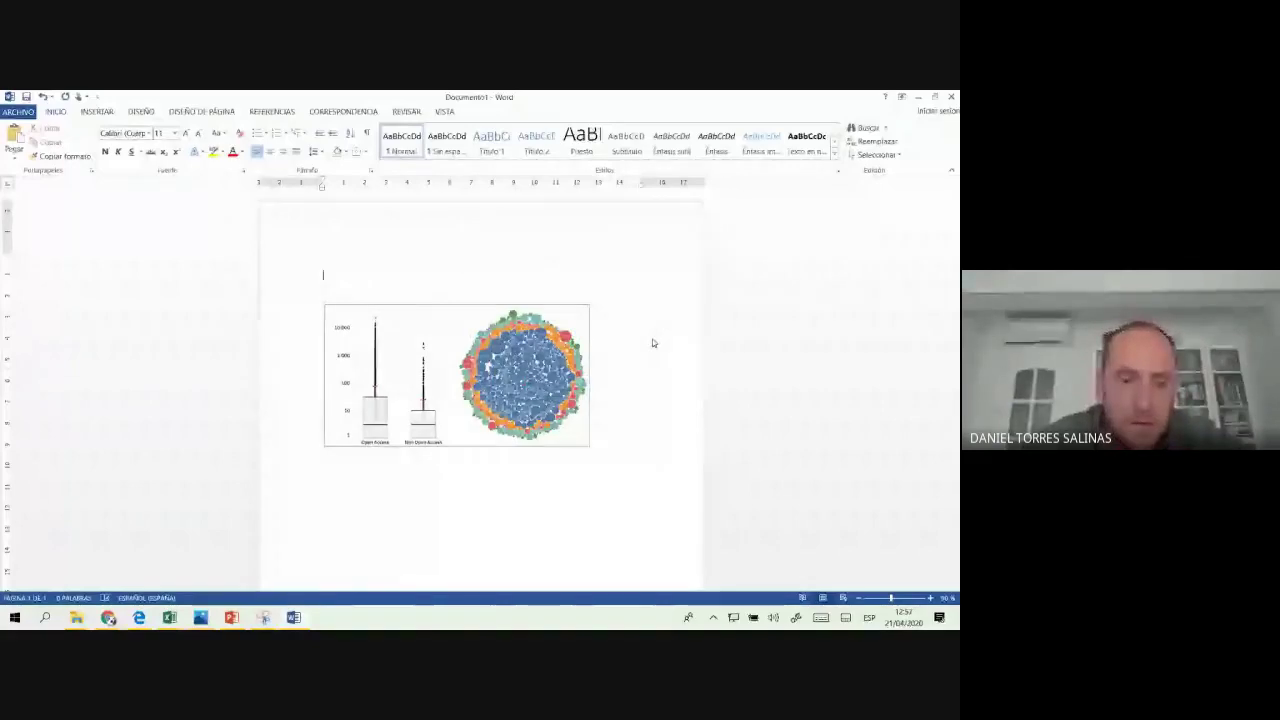
pyautogui.write('El')
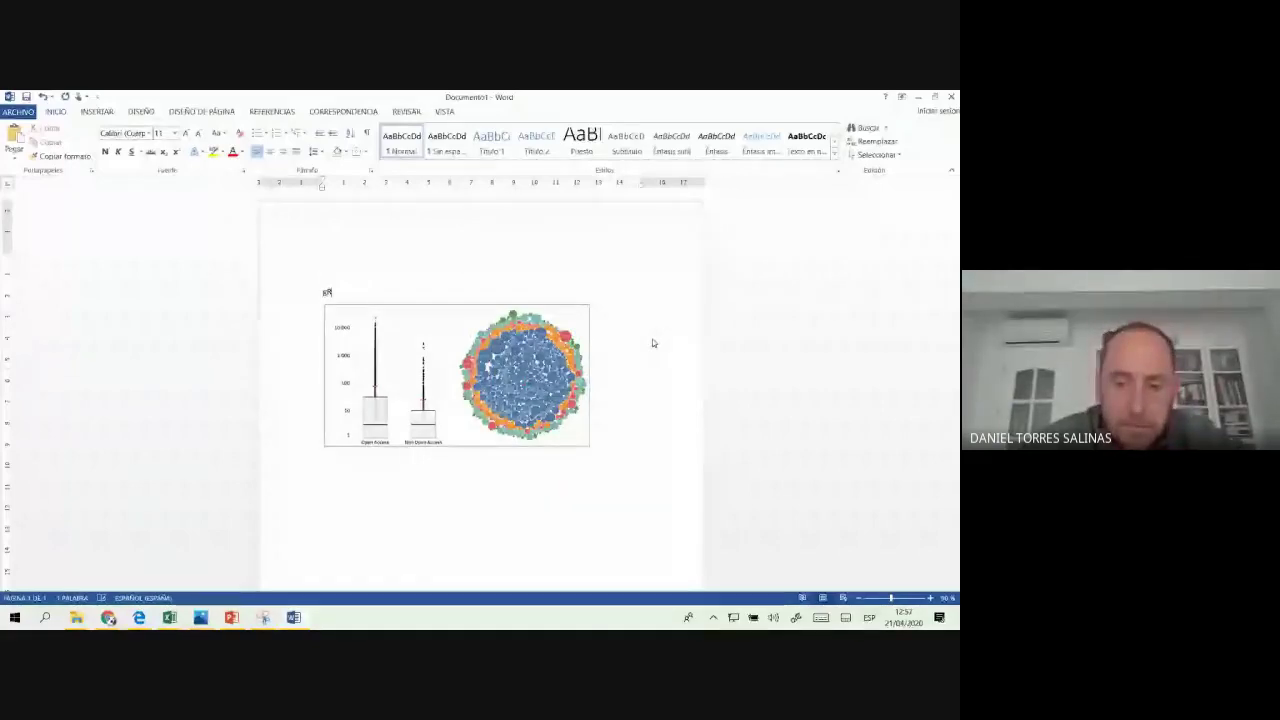
pyautogui.write('ráfic')
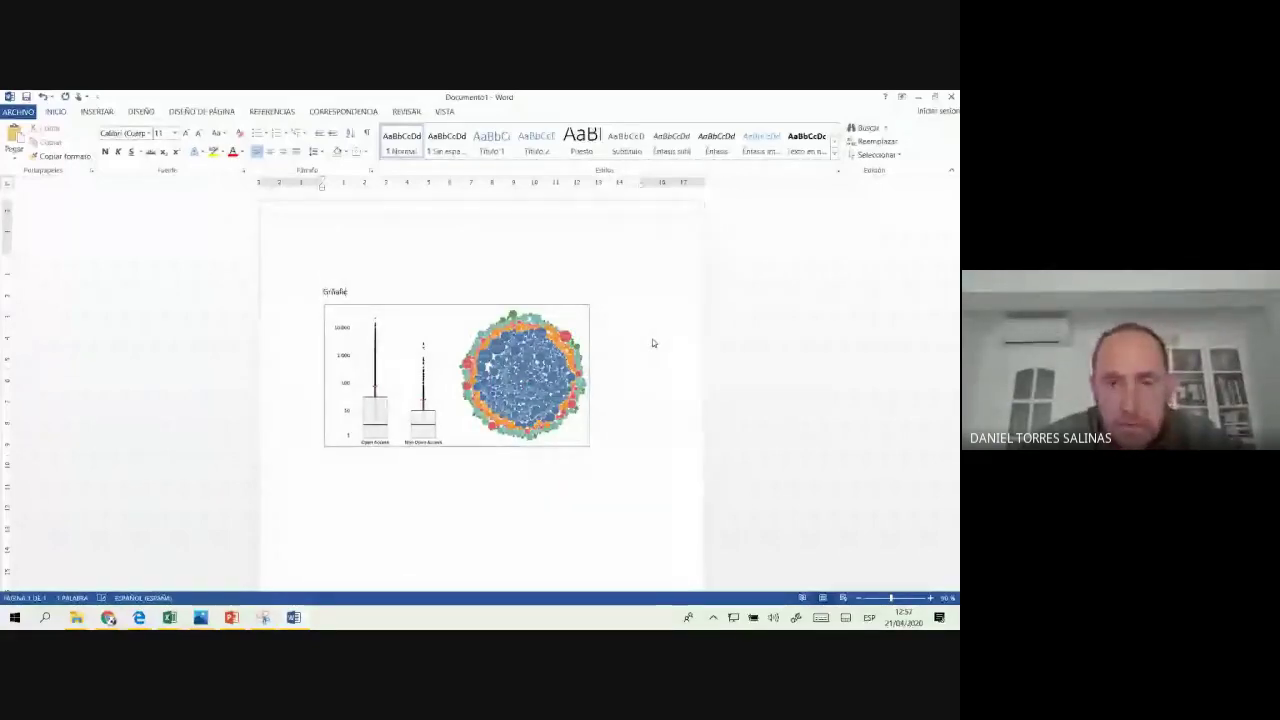
pyautogui.press('BackSpace')
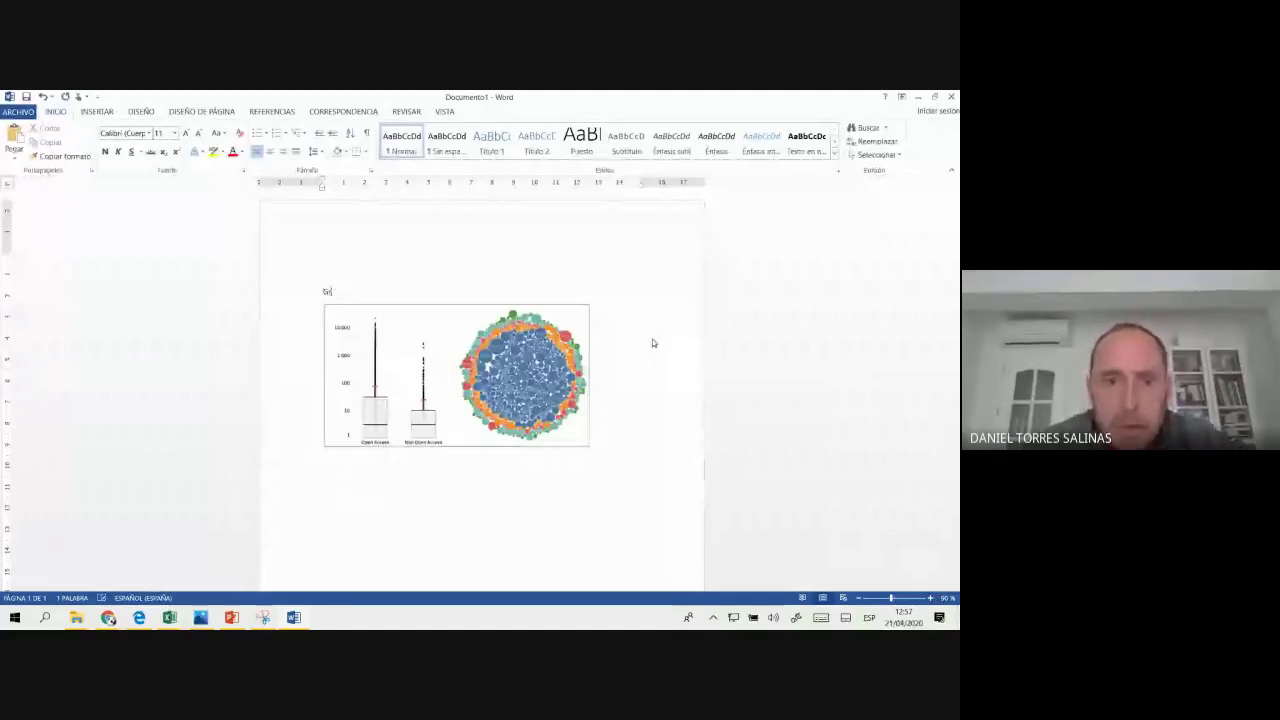
pyautogui.write('áfico 1.')
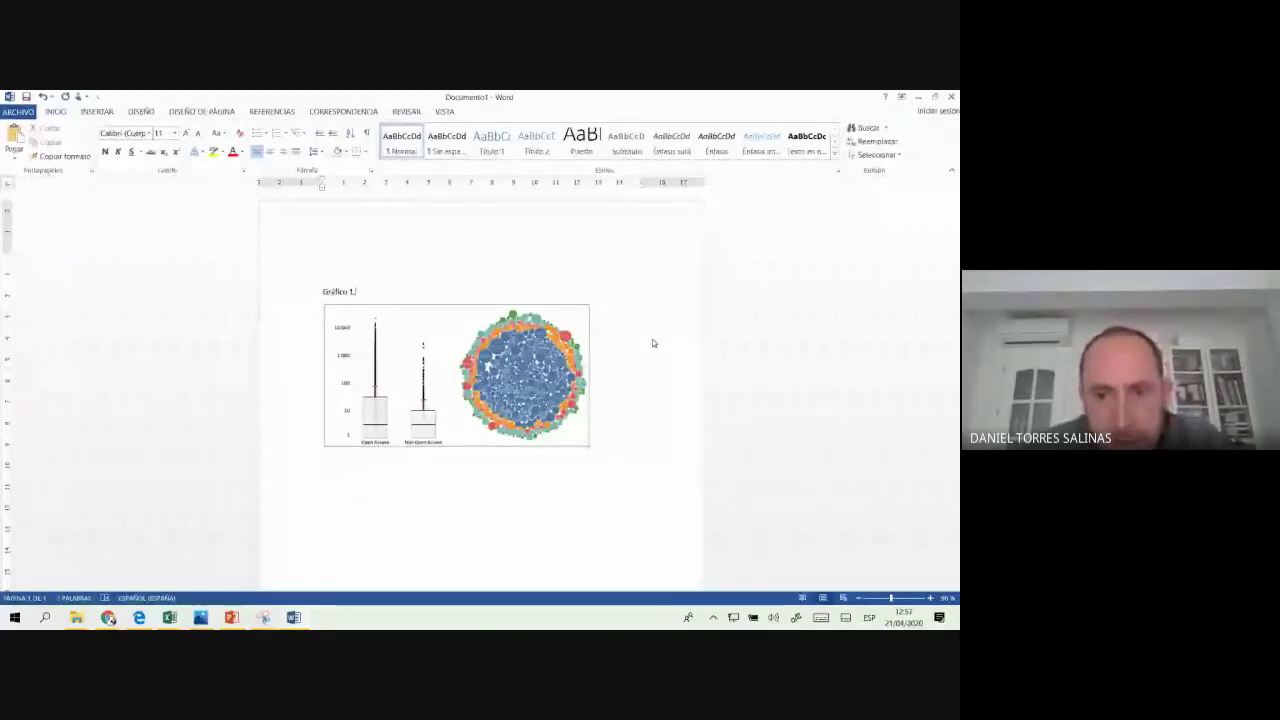
# - Enlarge the chart image by dragging its corner, then close the document
pyautogui.click(590, 420)
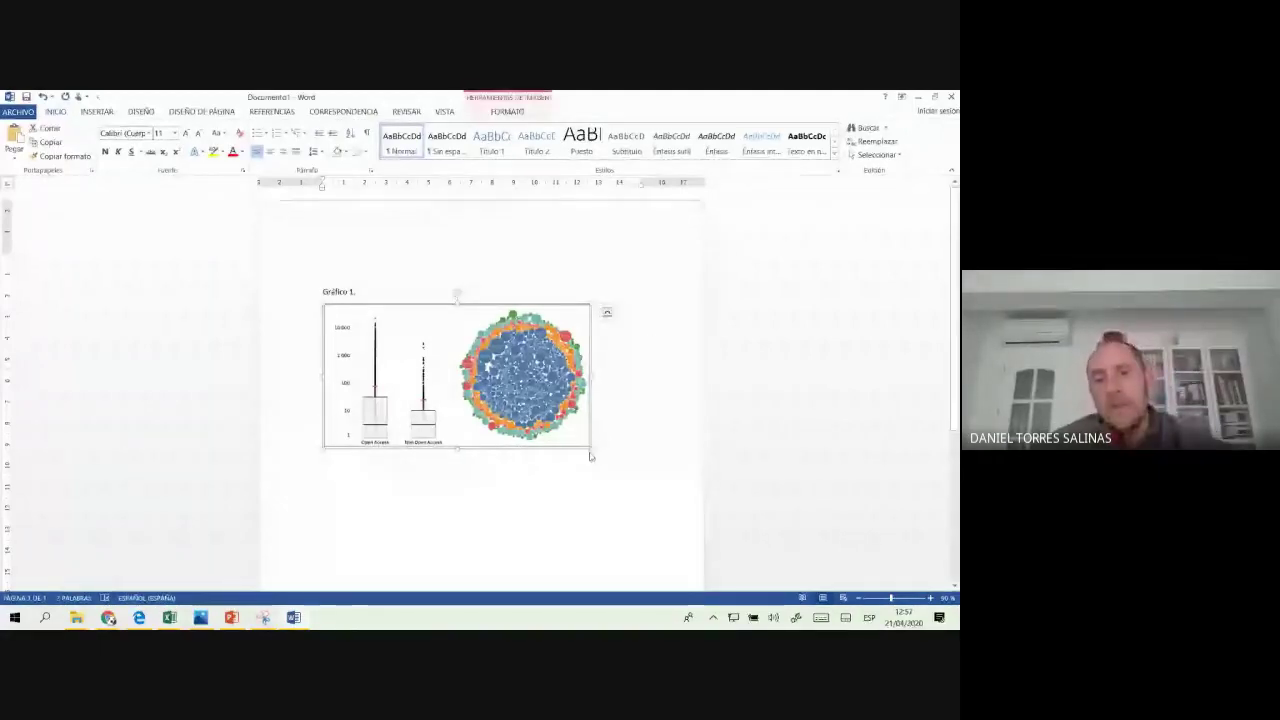
pyautogui.moveTo(590, 447); pyautogui.dragTo(641, 473)
pyautogui.click(621, 523)
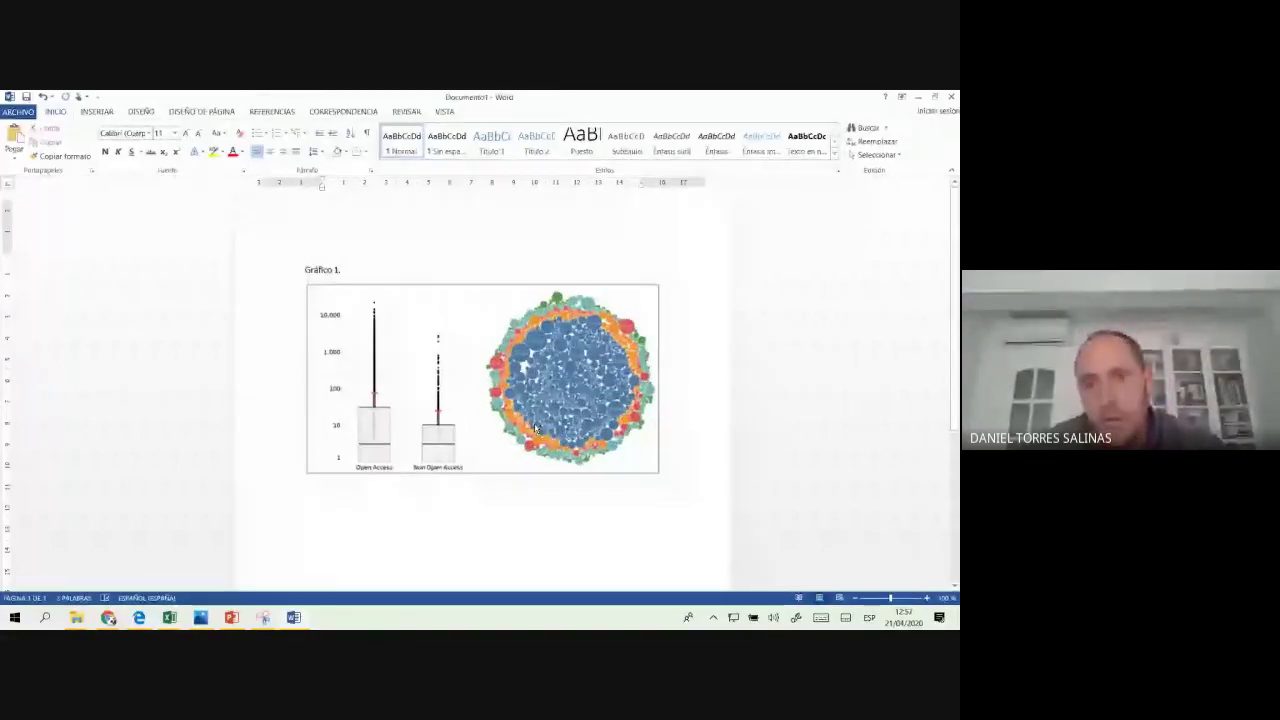
pyautogui.scroll(-3, 453, 360)
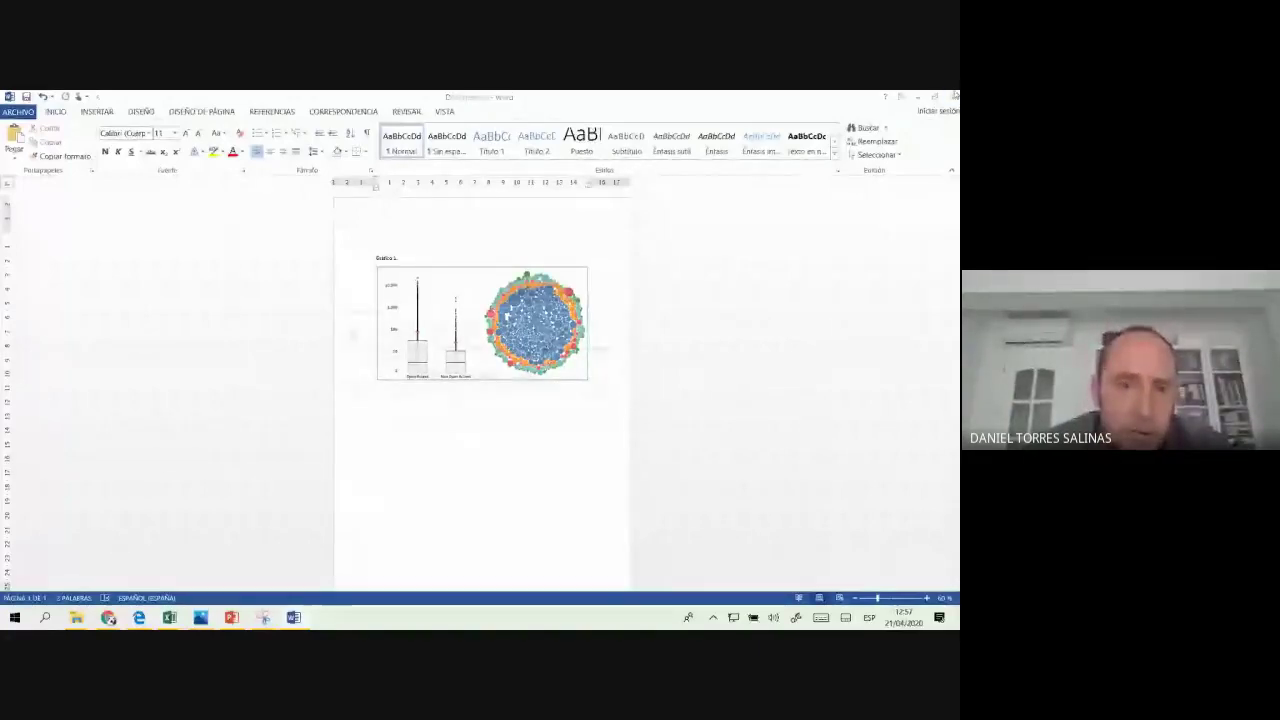
pyautogui.hotkey('alt', 'F4')
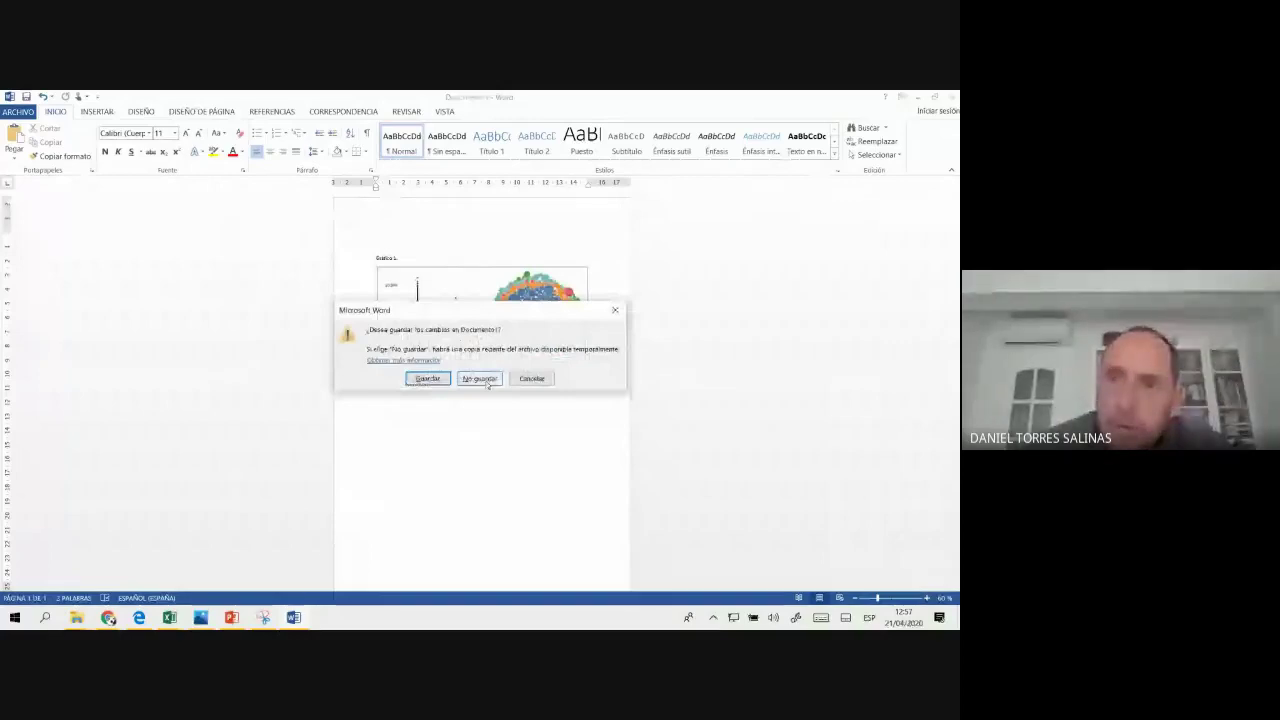
# - Discard the Word document and the snip without saving
pyautogui.click(487, 382)
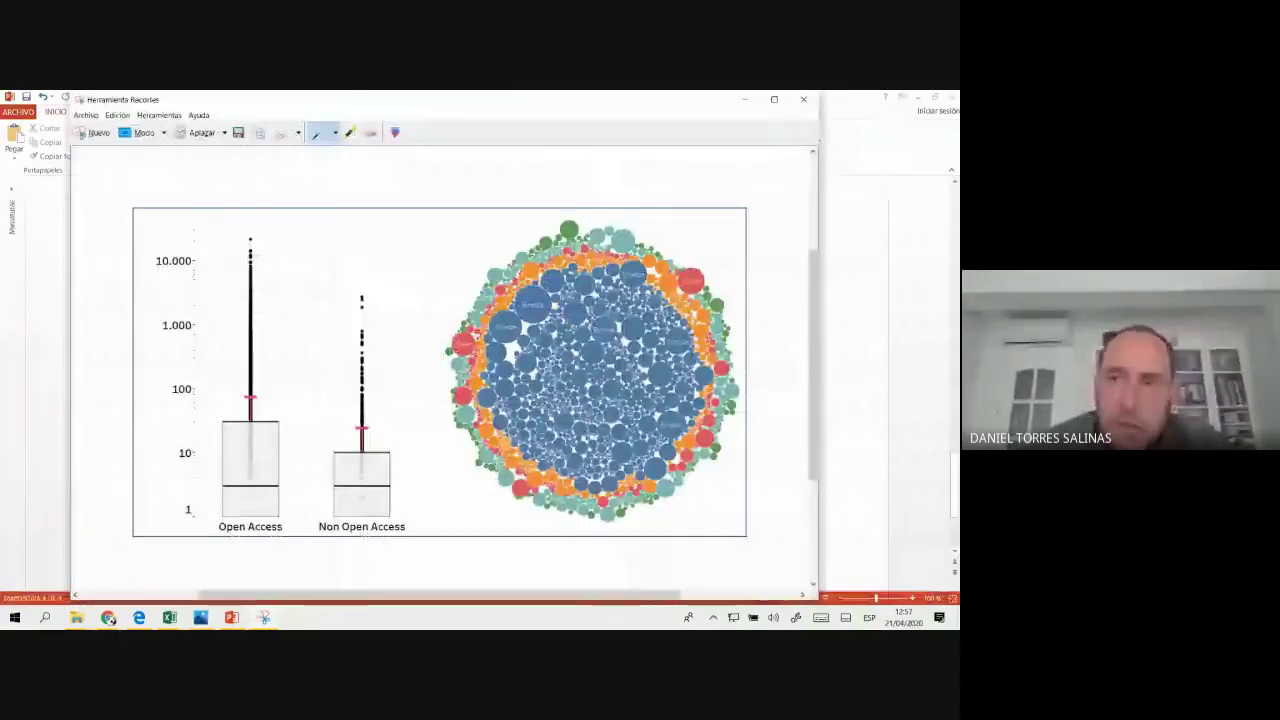
pyautogui.hotkey('alt', 'F4')
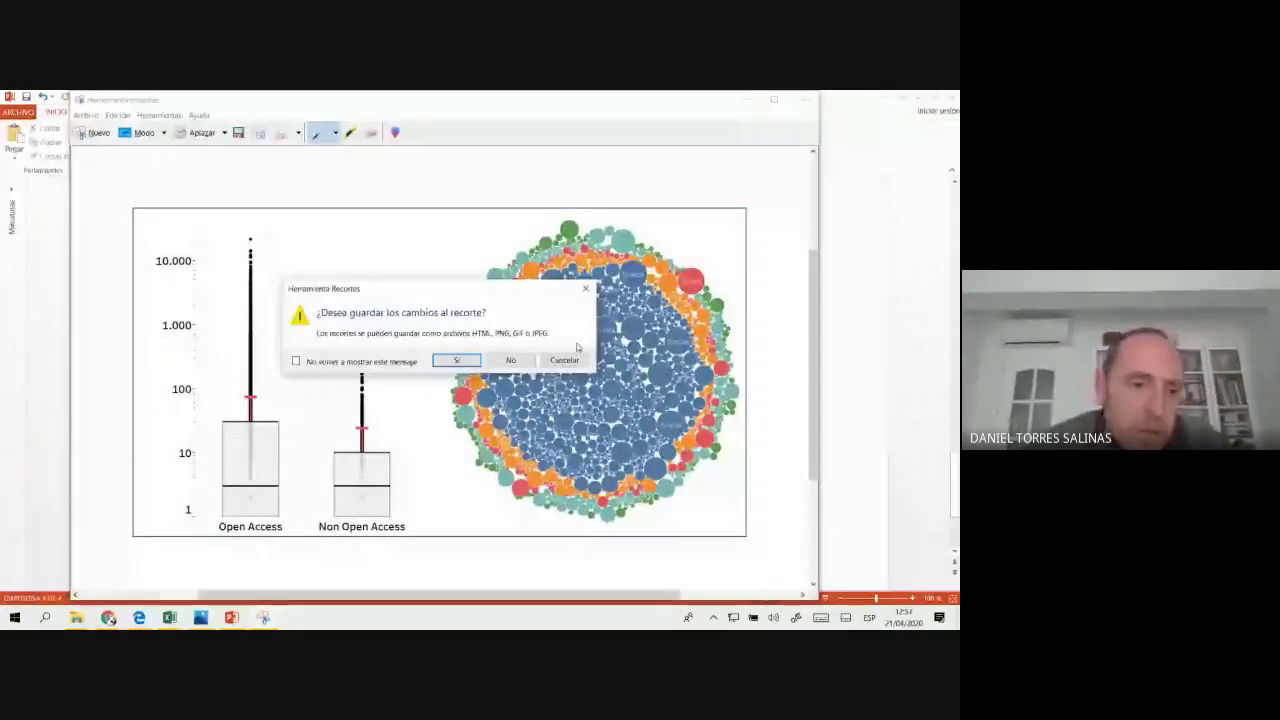
pyautogui.click(510, 360)
# - Close PowerPoint and open the GOA_Bivariante workbook from the EXCEL folder
pyautogui.hotkey('alt', 'F4')
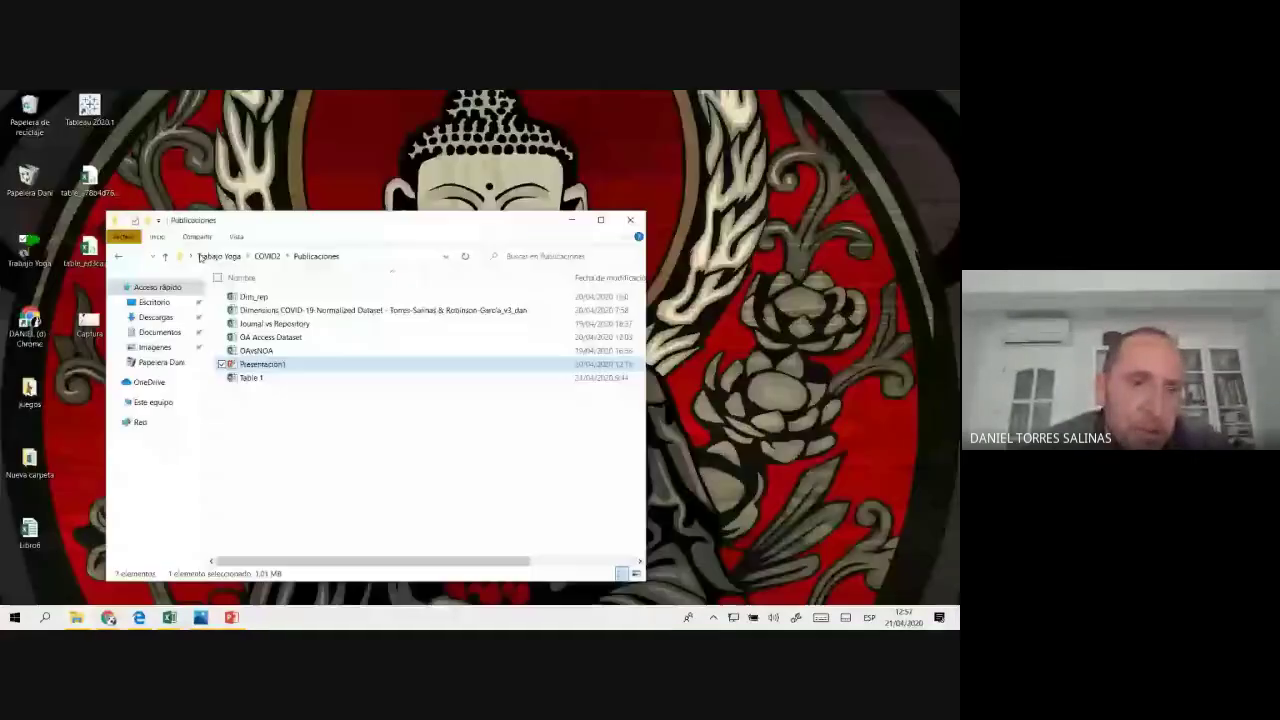
pyautogui.press('super+e')
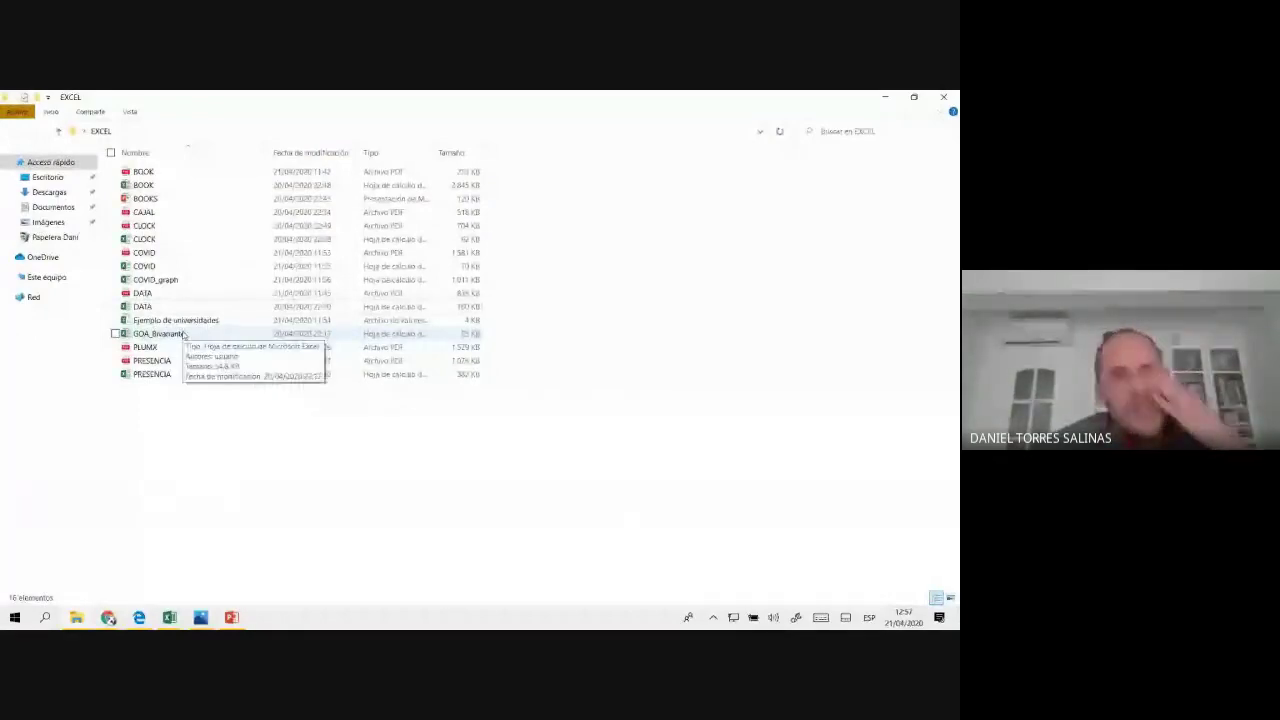
pyautogui.click(184, 334)
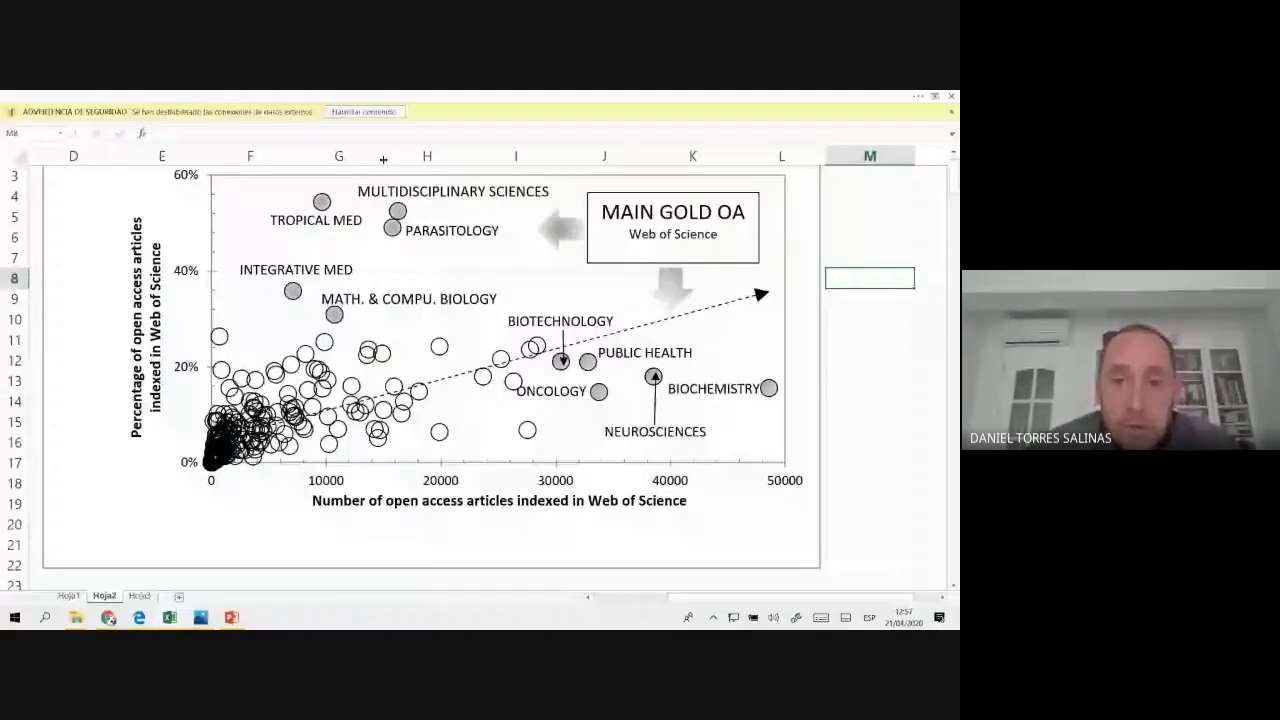
# - Enable the GOA_Bivariante content so the MAIN GOLD OA chart shows, with N9 active
pyautogui.click(344, 112)
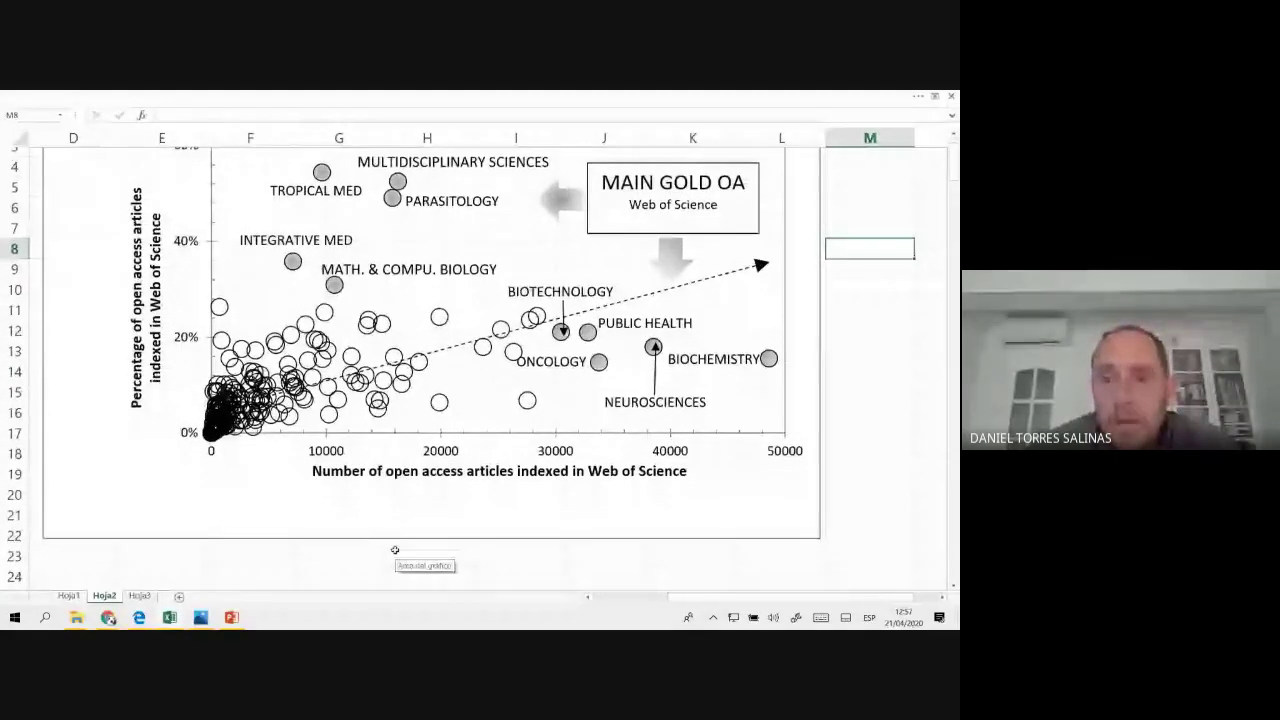
pyautogui.scroll(1, 398, 550)
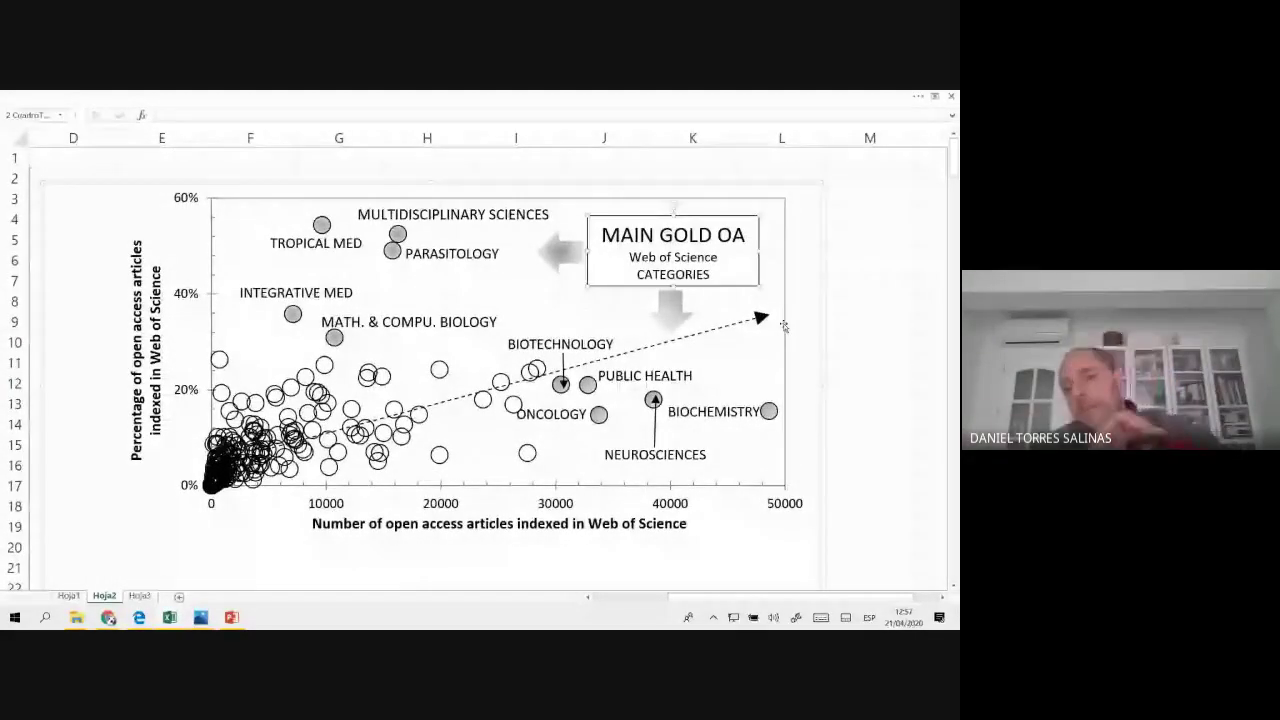
pyautogui.press('Down')
pyautogui.press('Right')
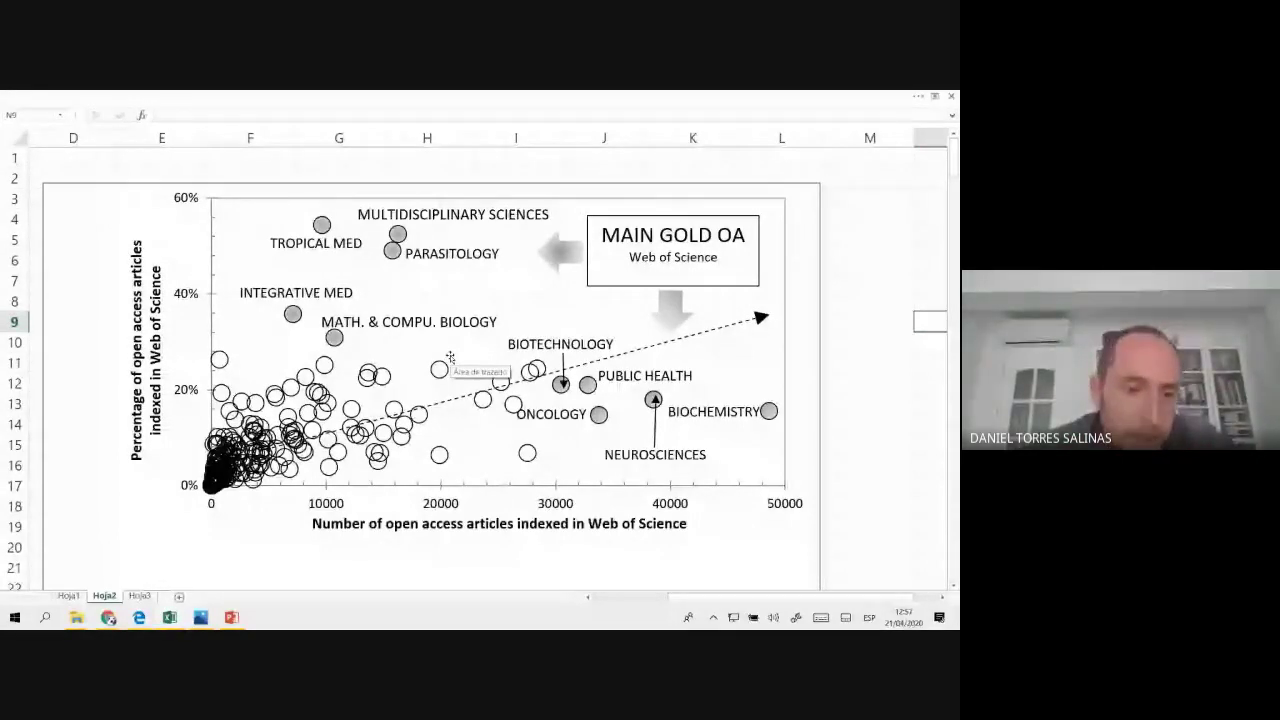
pyautogui.moveTo(179, 614)
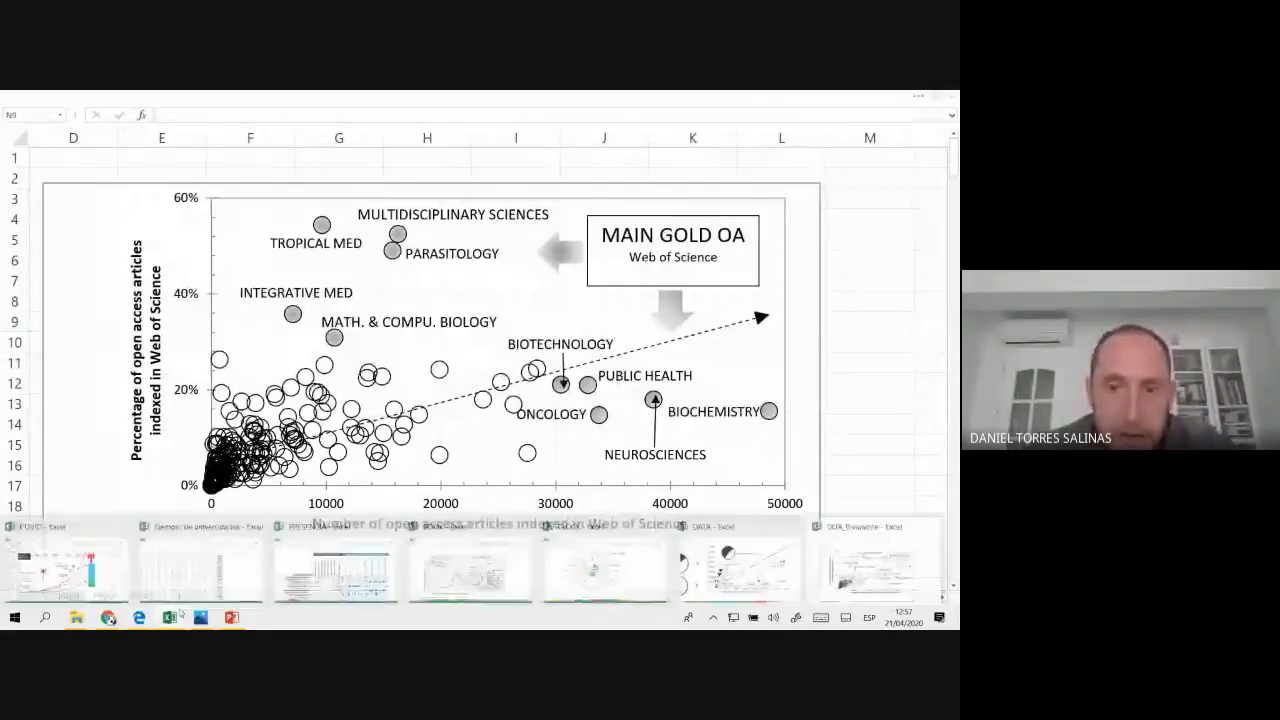
pyautogui.click(472, 575)
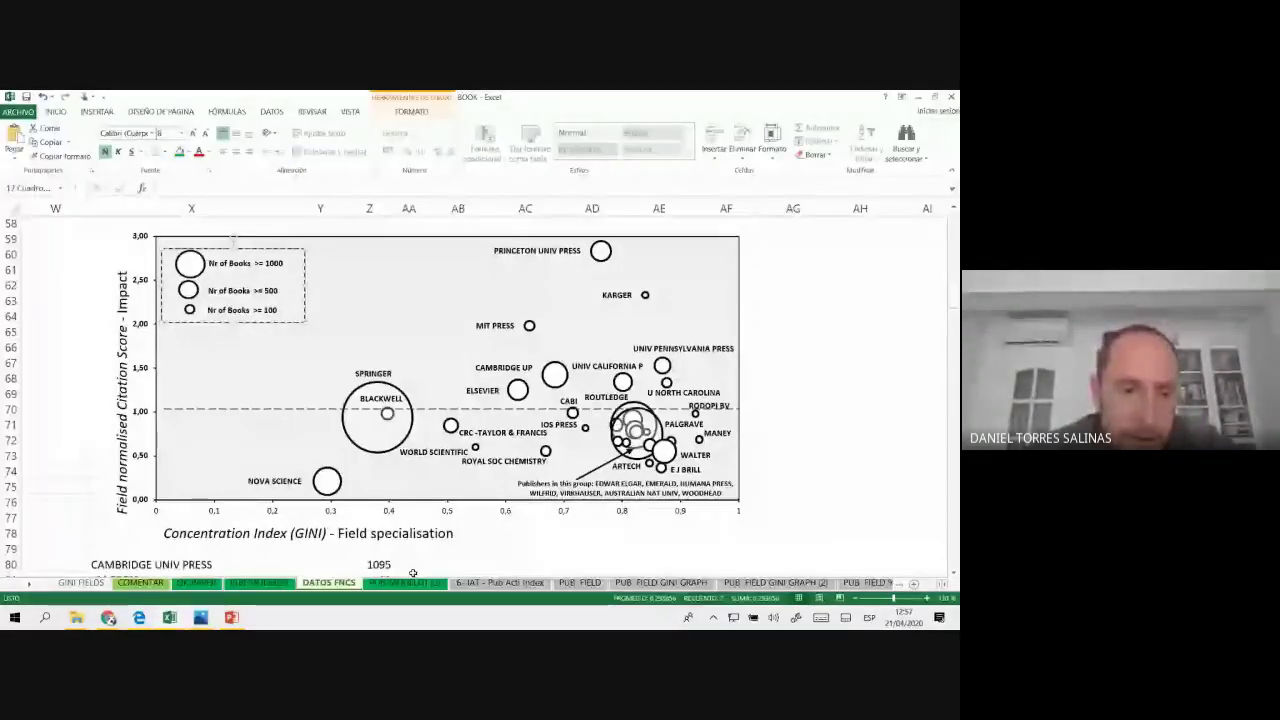
pyautogui.moveTo(172, 617)
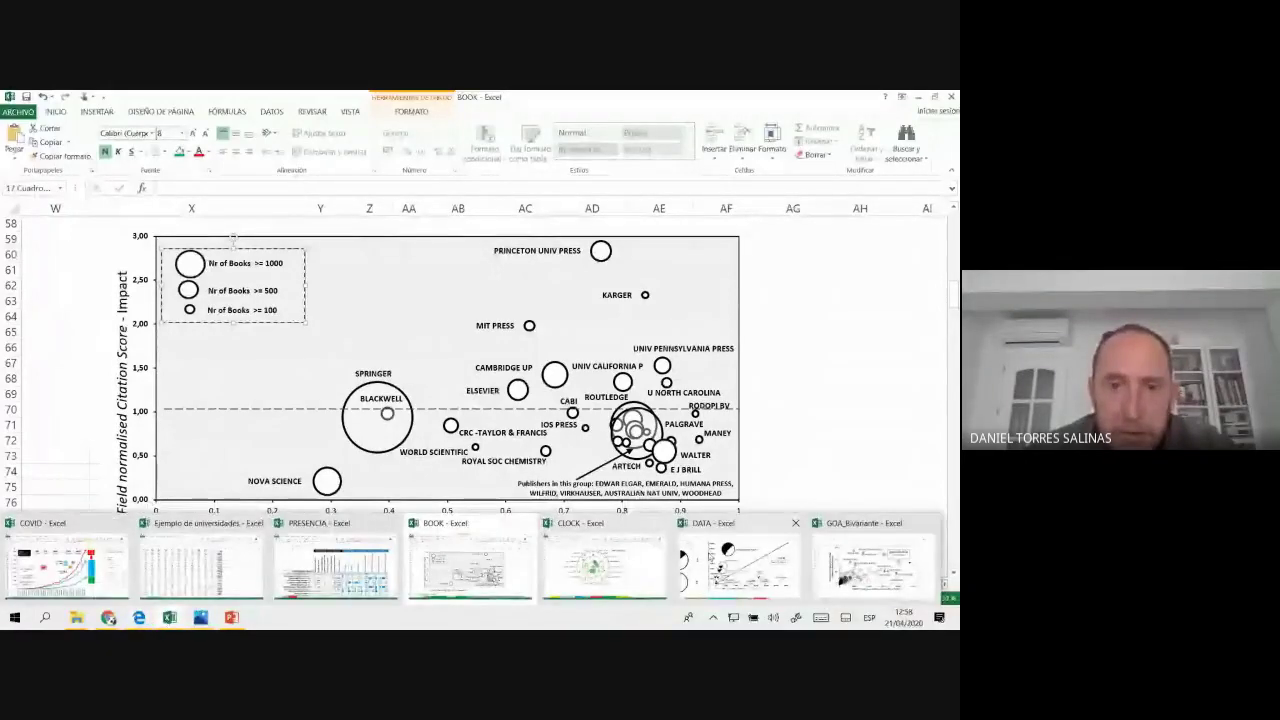
pyautogui.click(752, 558)
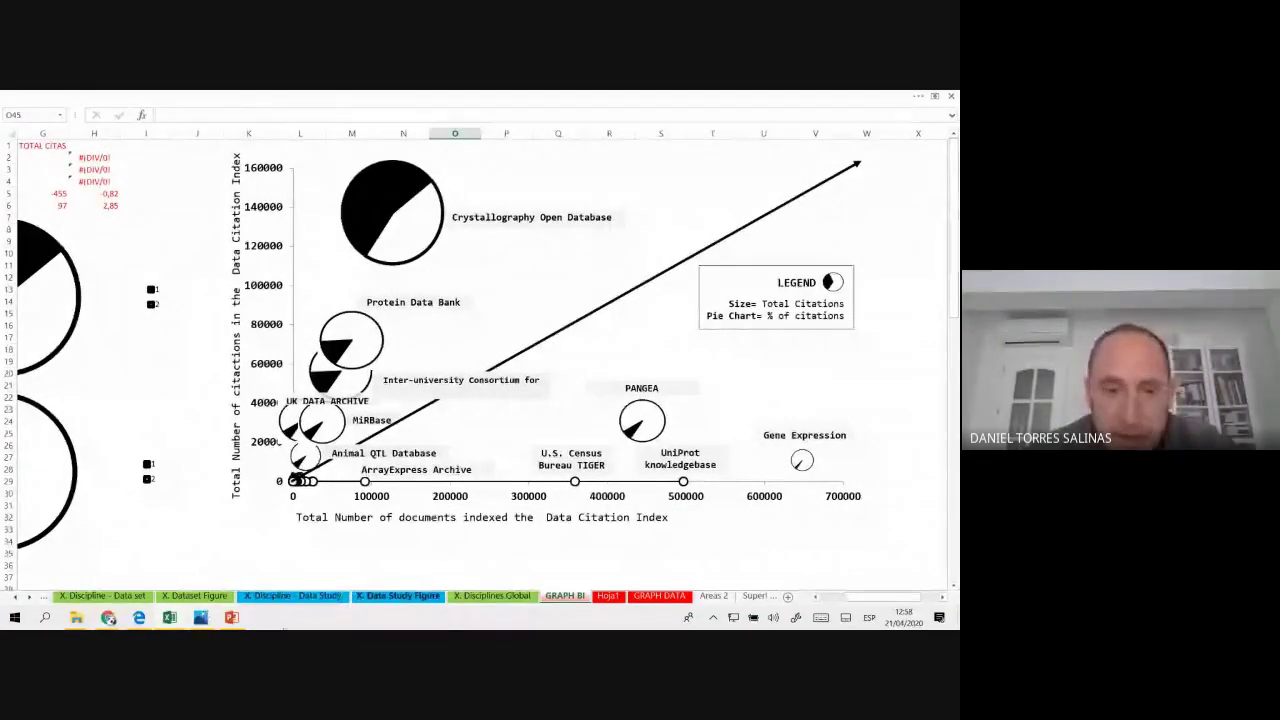
pyautogui.moveTo(87, 627)
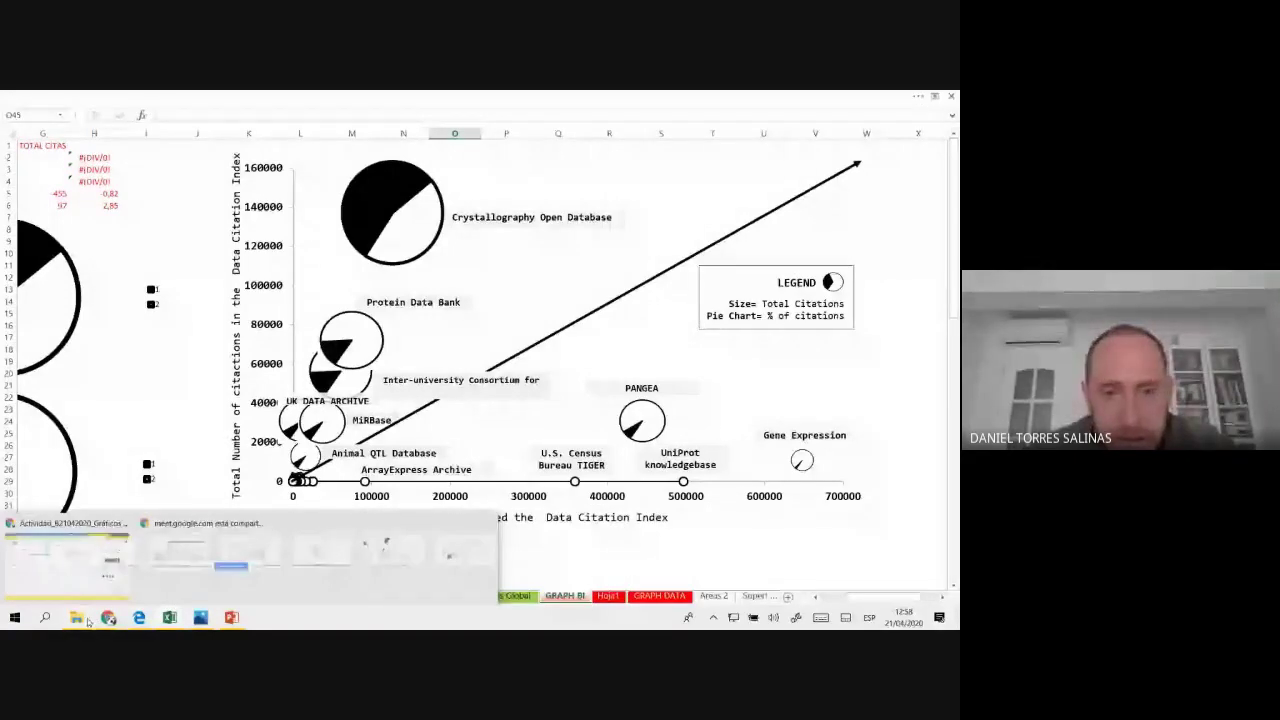
pyautogui.moveTo(169, 617)
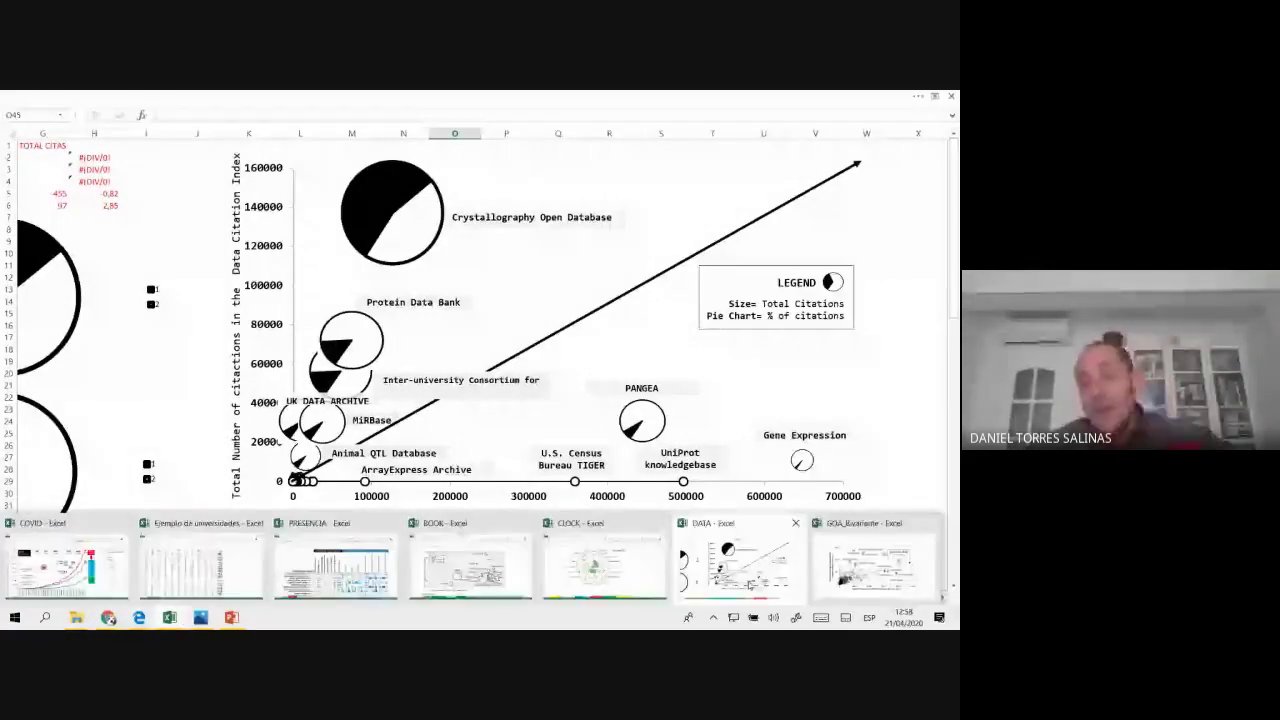
pyautogui.click(832, 545)
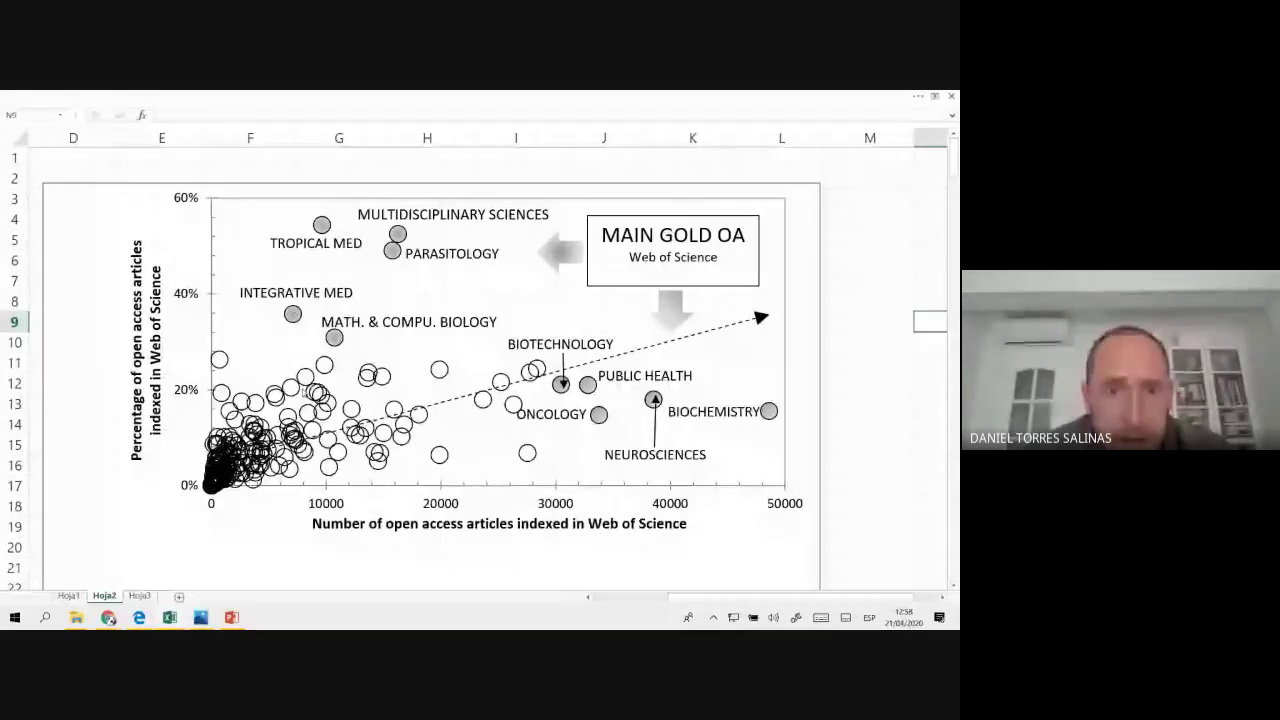
# - Stretch the MAIN GOLD OA label box slightly taller, then switch to File Explorer
pyautogui.click(400, 234)
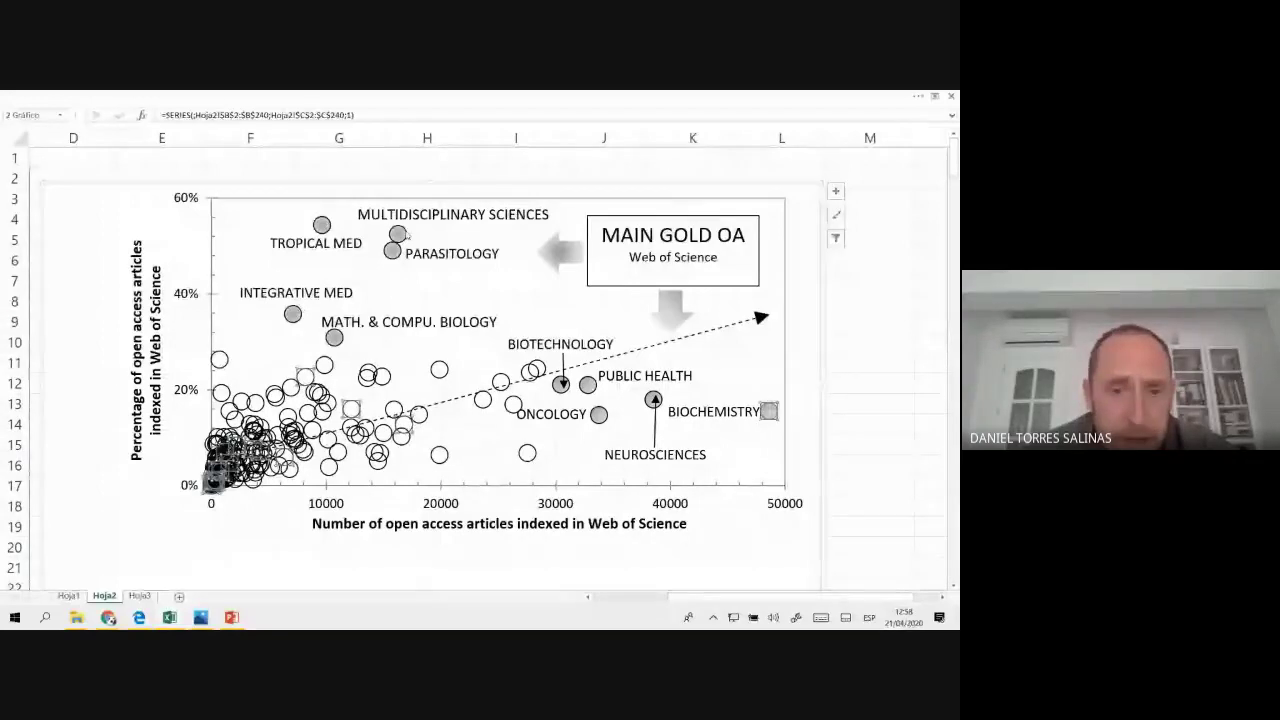
pyautogui.click(321, 224)
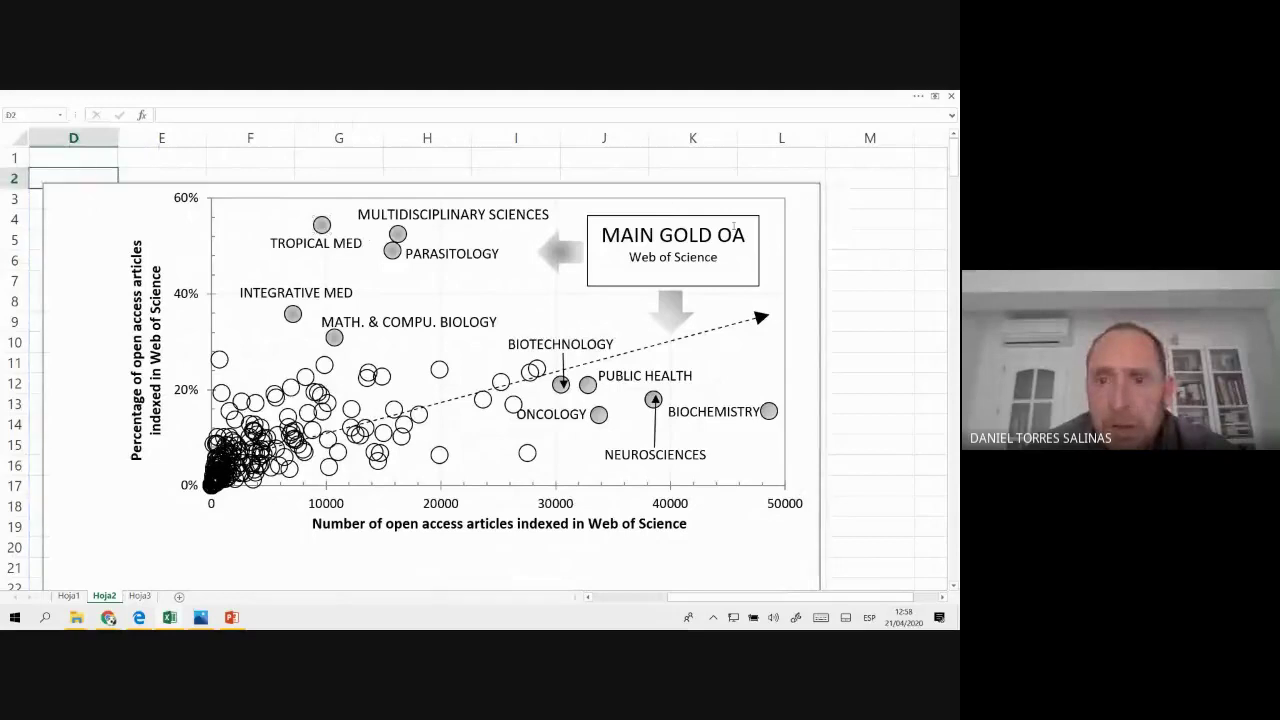
pyautogui.click(673, 240)
pyautogui.click(892, 248)
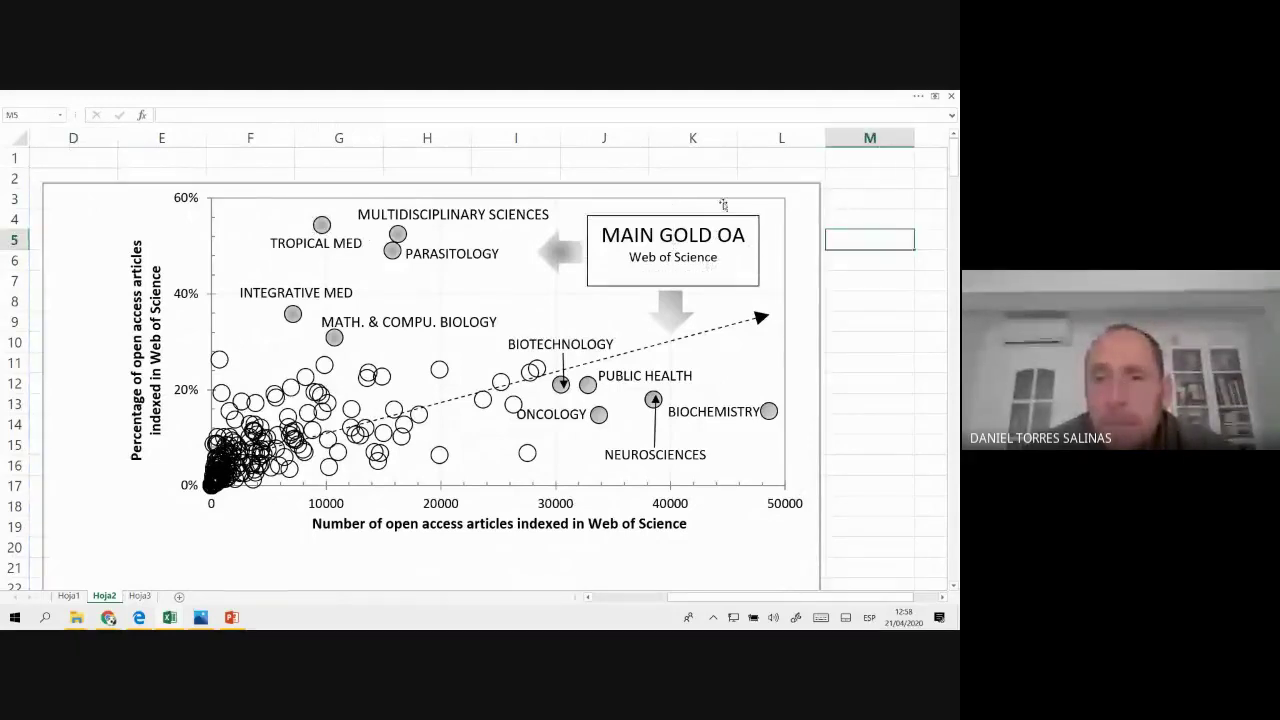
pyautogui.click(668, 243)
pyautogui.moveTo(673, 285); pyautogui.dragTo(673, 292)
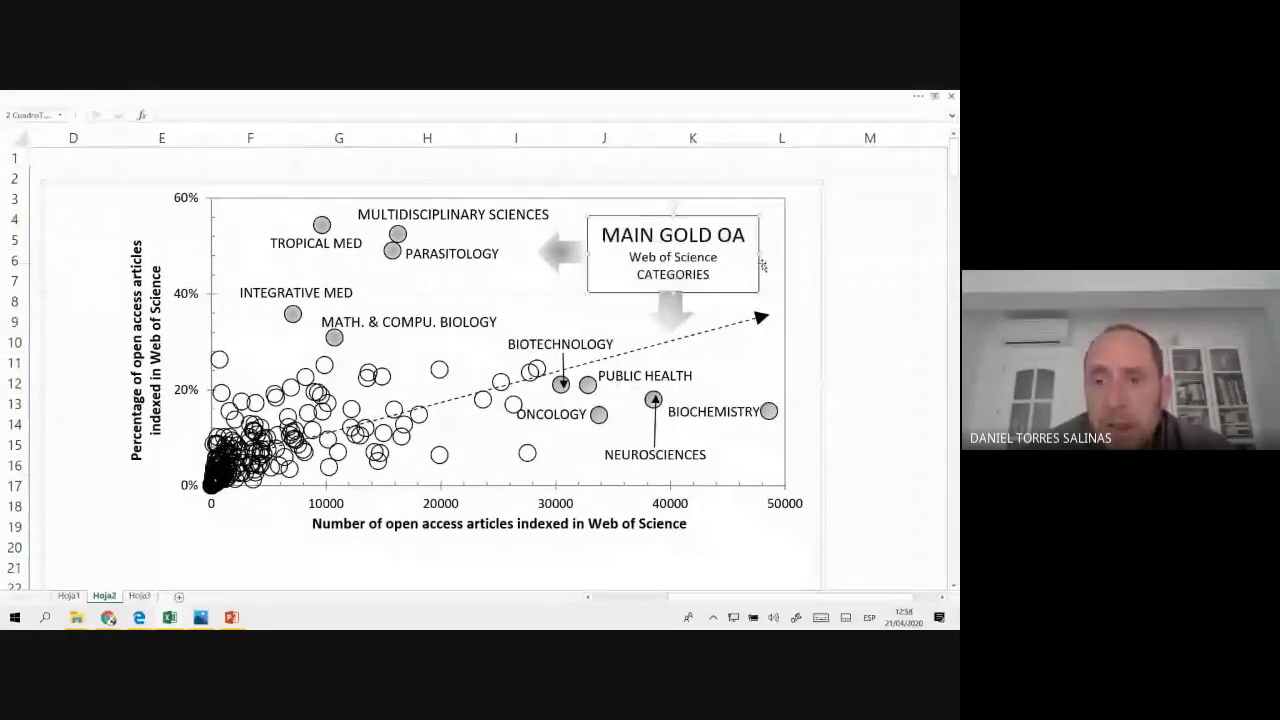
pyautogui.click(856, 258)
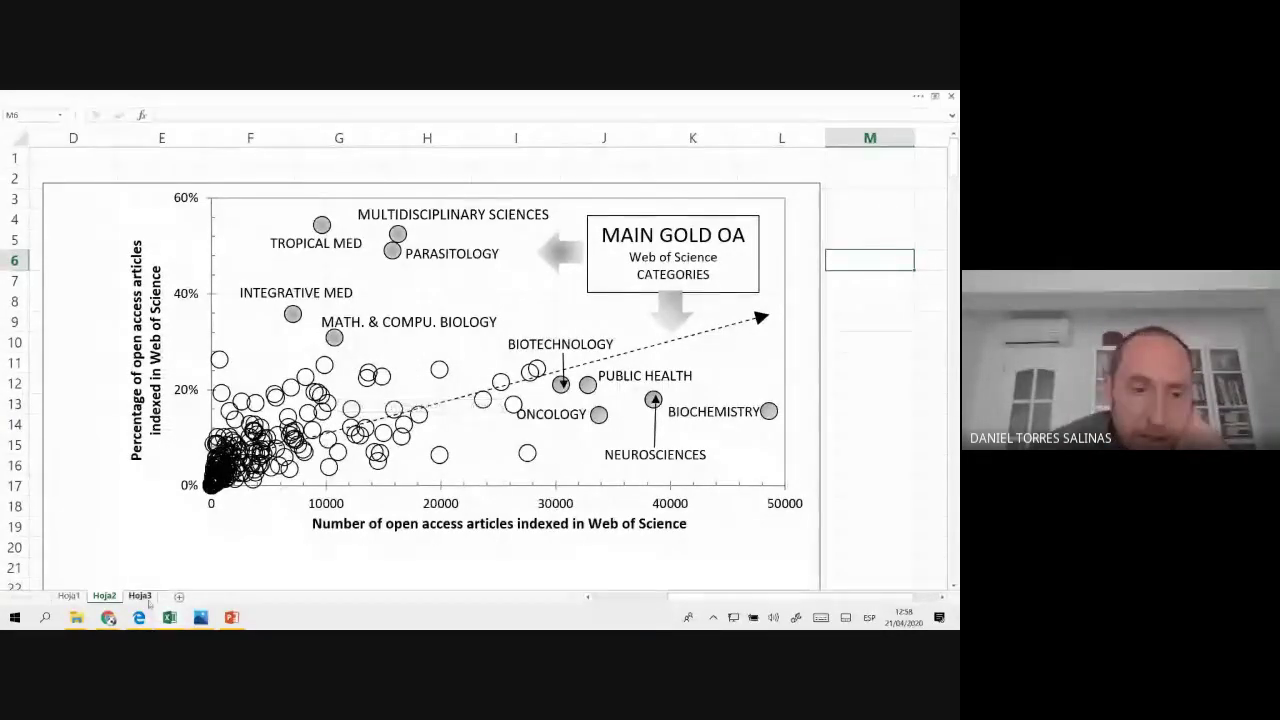
pyautogui.click(80, 620)
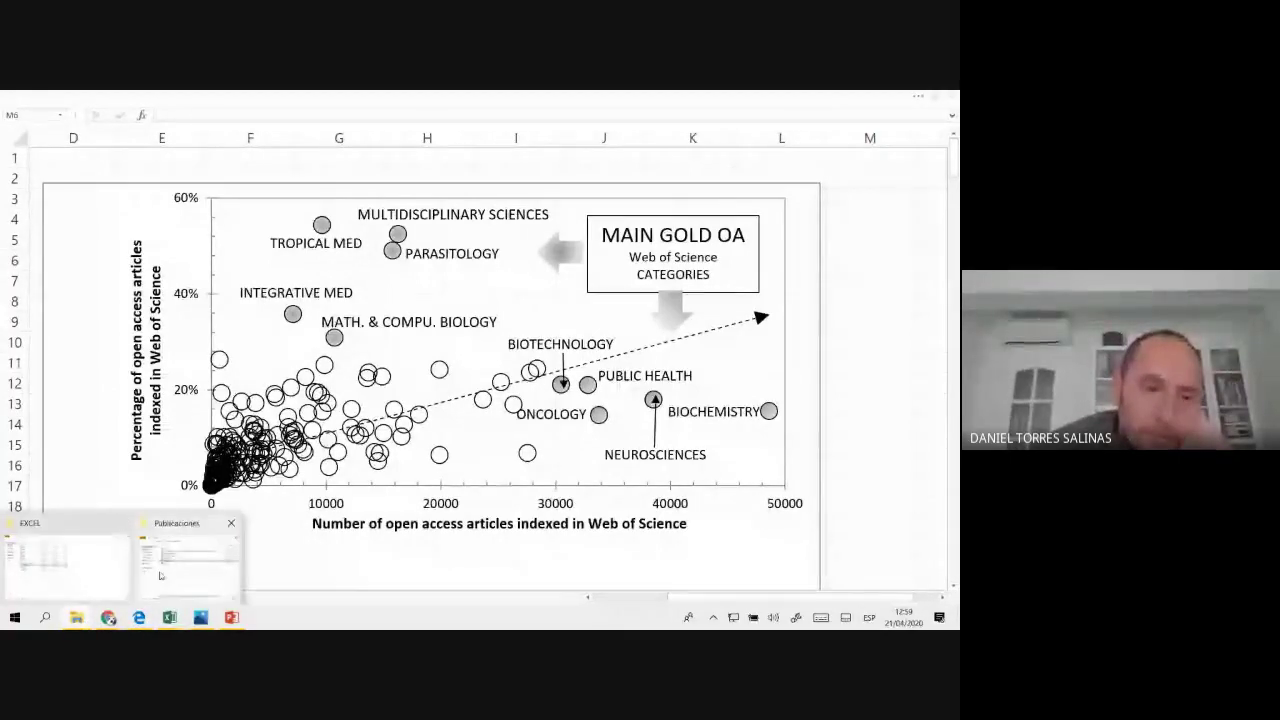
pyautogui.click(190, 555)
# - Open CAJAL.pdf from the EXCEL folder
pyautogui.moveTo(76, 617)
pyautogui.click(60, 550)
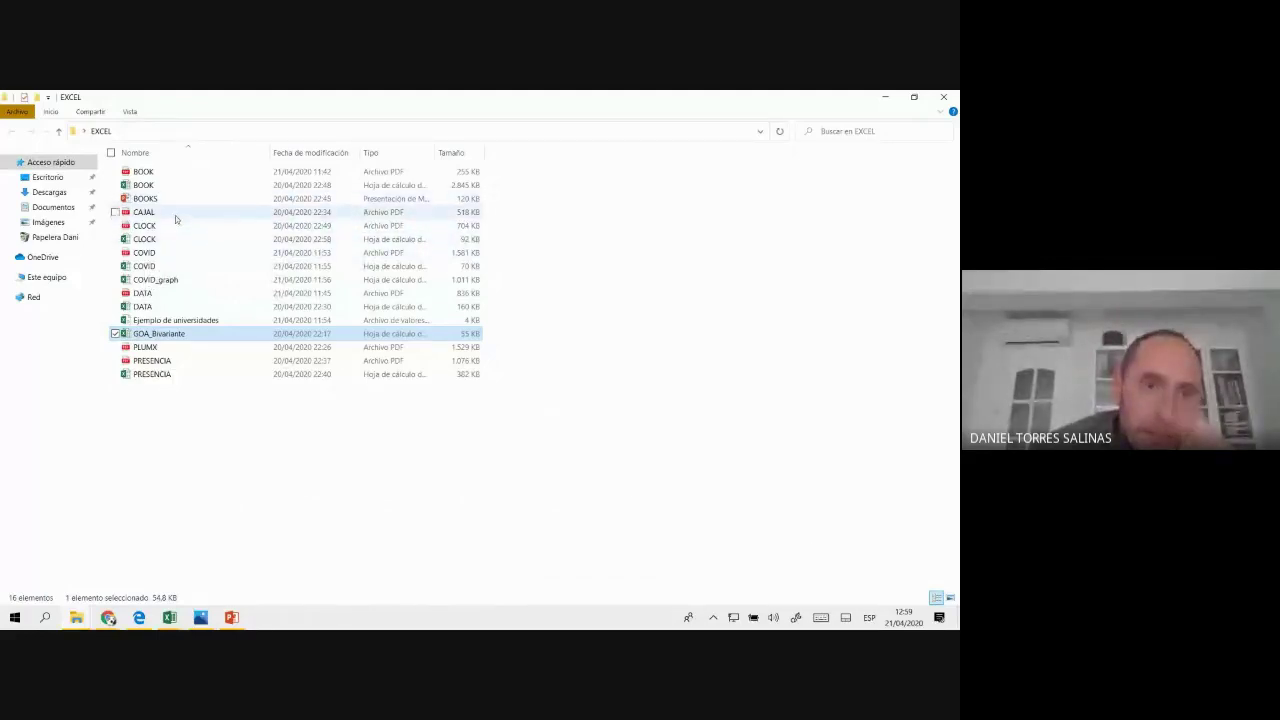
pyautogui.doubleClick(174, 211)
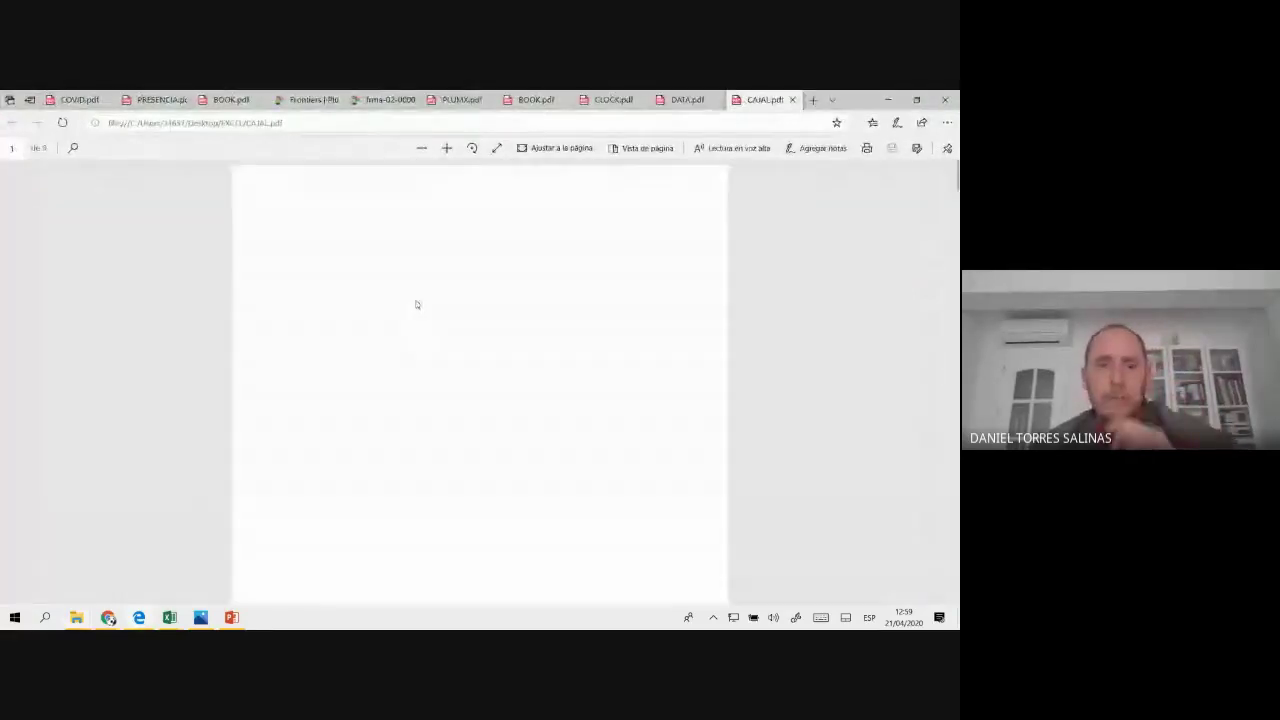
# - Scroll down to the Figura 4 chart, then return to the Google Drive activity folder
pyautogui.scroll(-10, 430, 300)
pyautogui.scroll(-10, 445, 297)
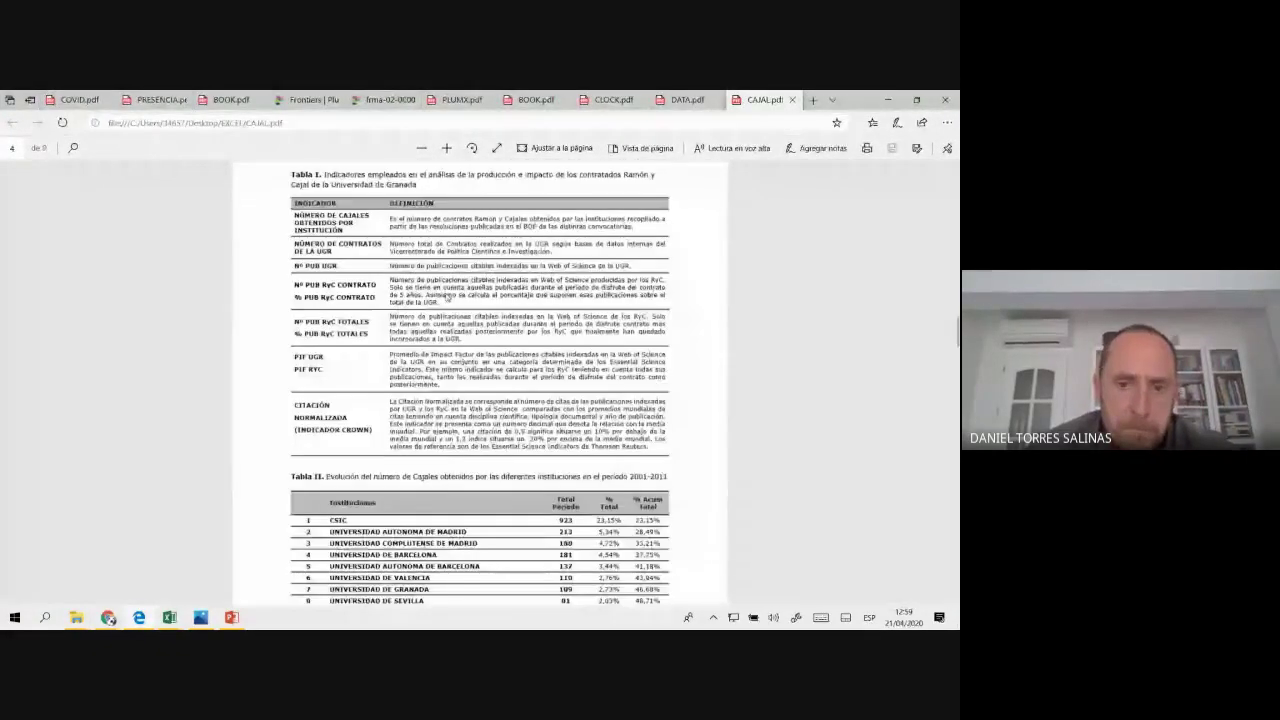
pyautogui.scroll(-5, 448, 297)
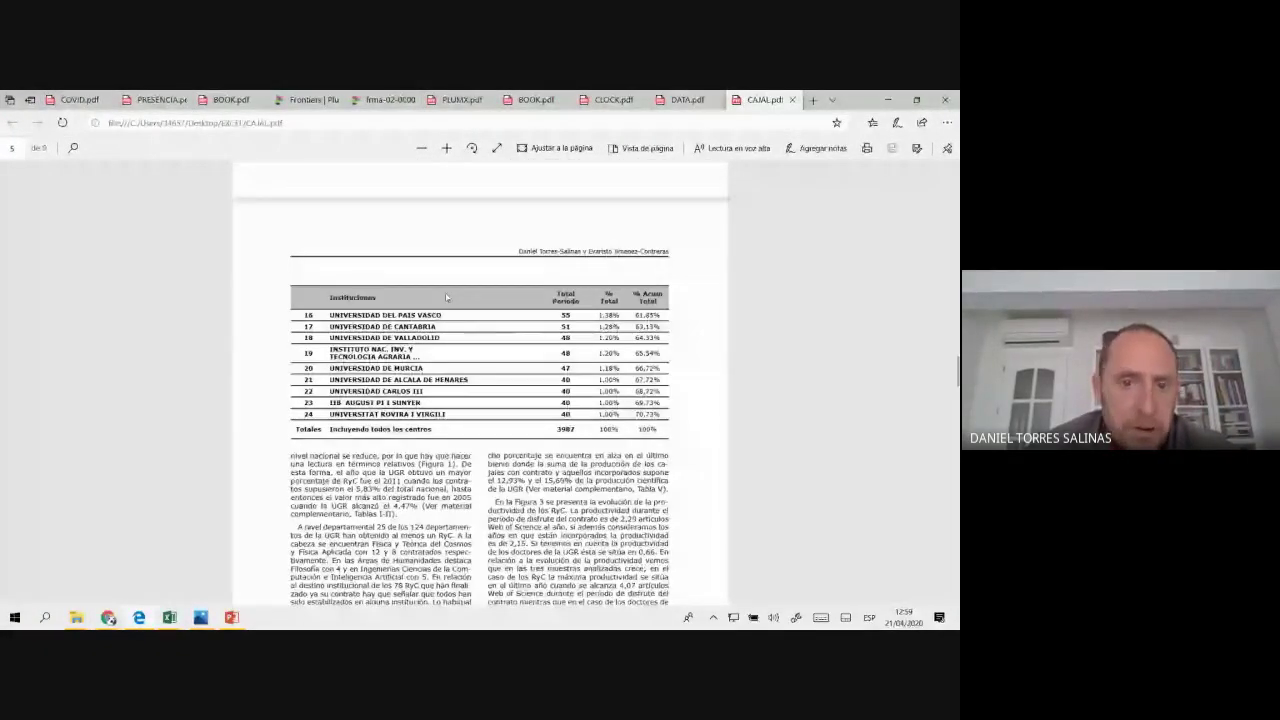
pyautogui.scroll(-5, 446, 297)
pyautogui.scroll(-5, 446, 291)
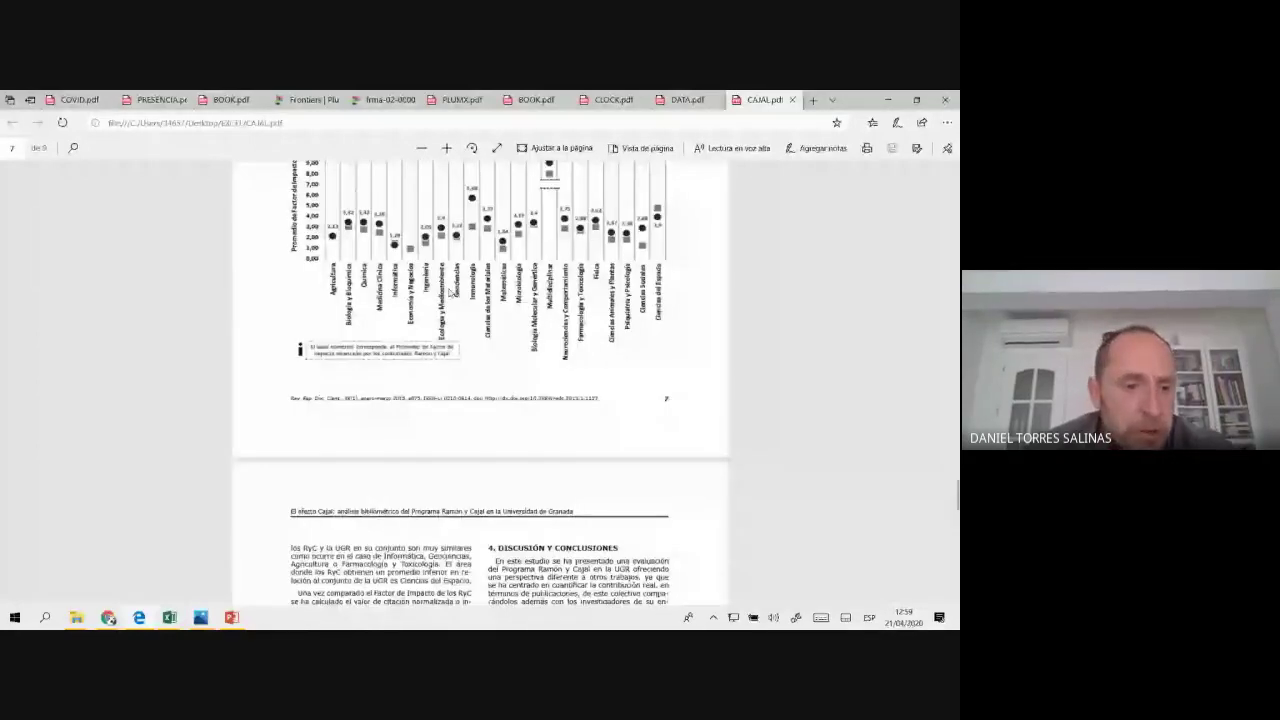
pyautogui.scroll(-5, 446, 291)
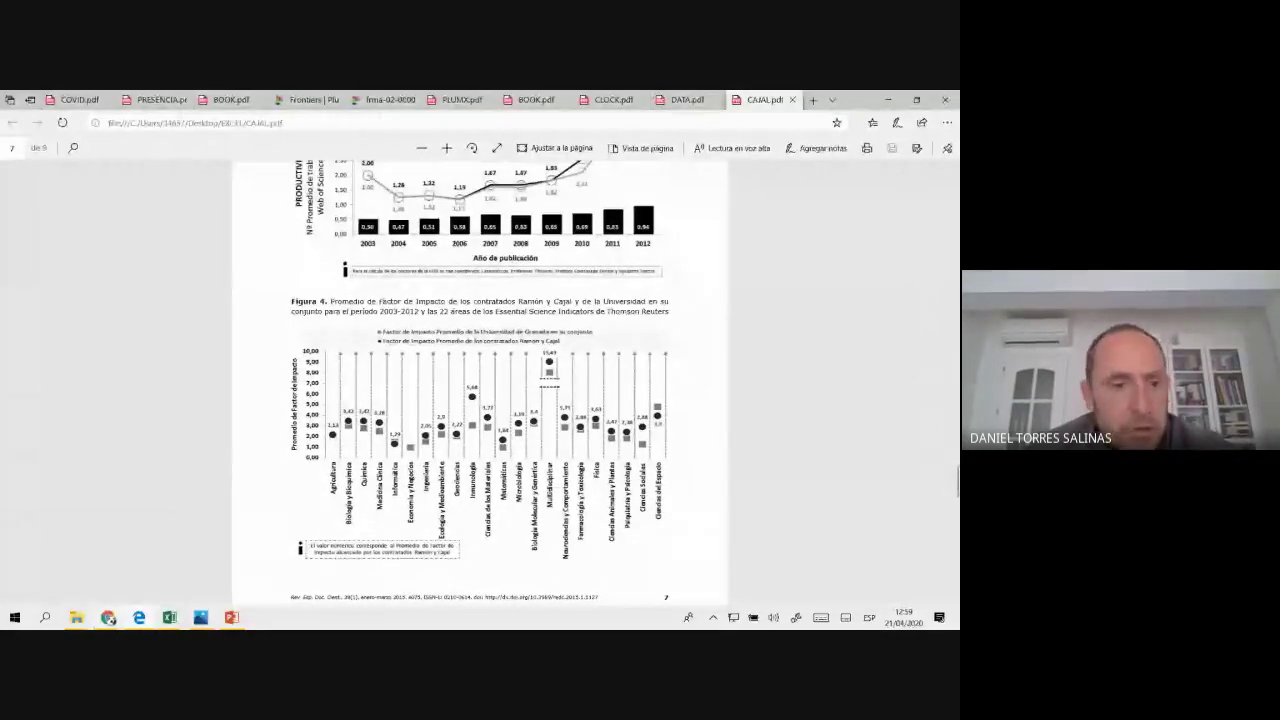
pyautogui.moveTo(108, 617)
pyautogui.click(66, 560)
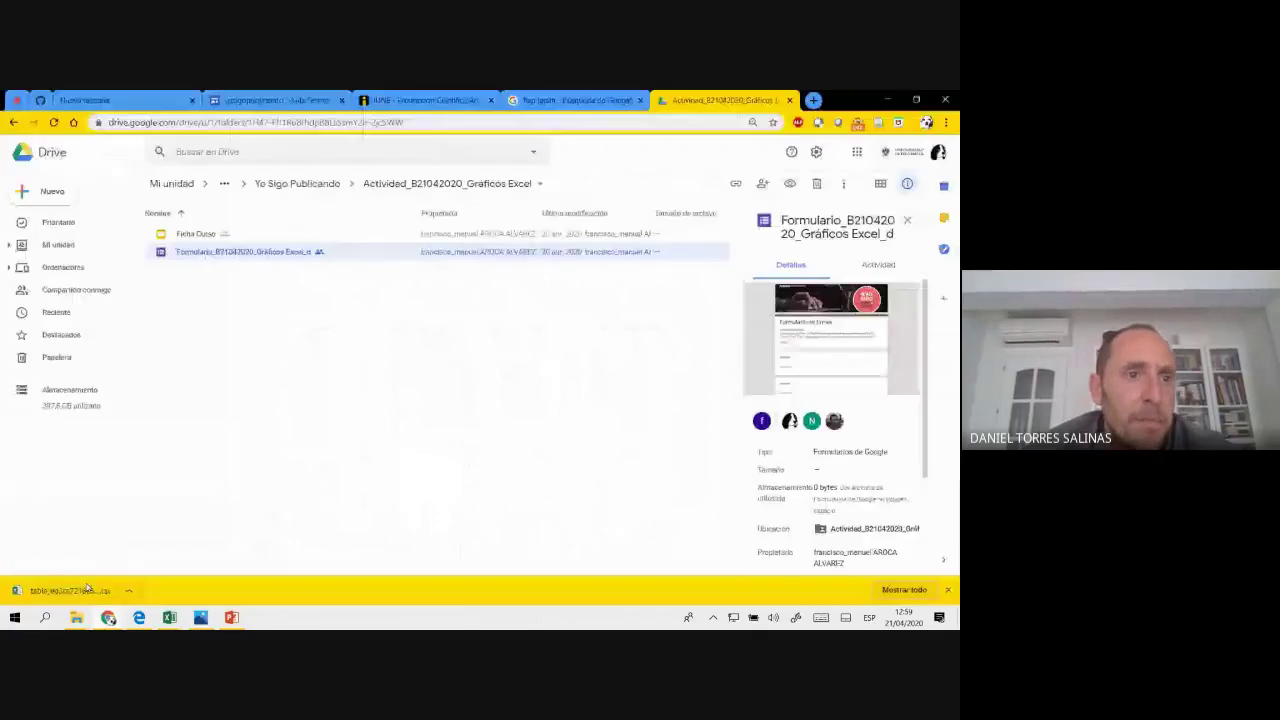
# - Return to the Meet tab, keep the screen shared, then go to the GitHub wiki page
pyautogui.click(30, 97)
pyautogui.click(900, 545)
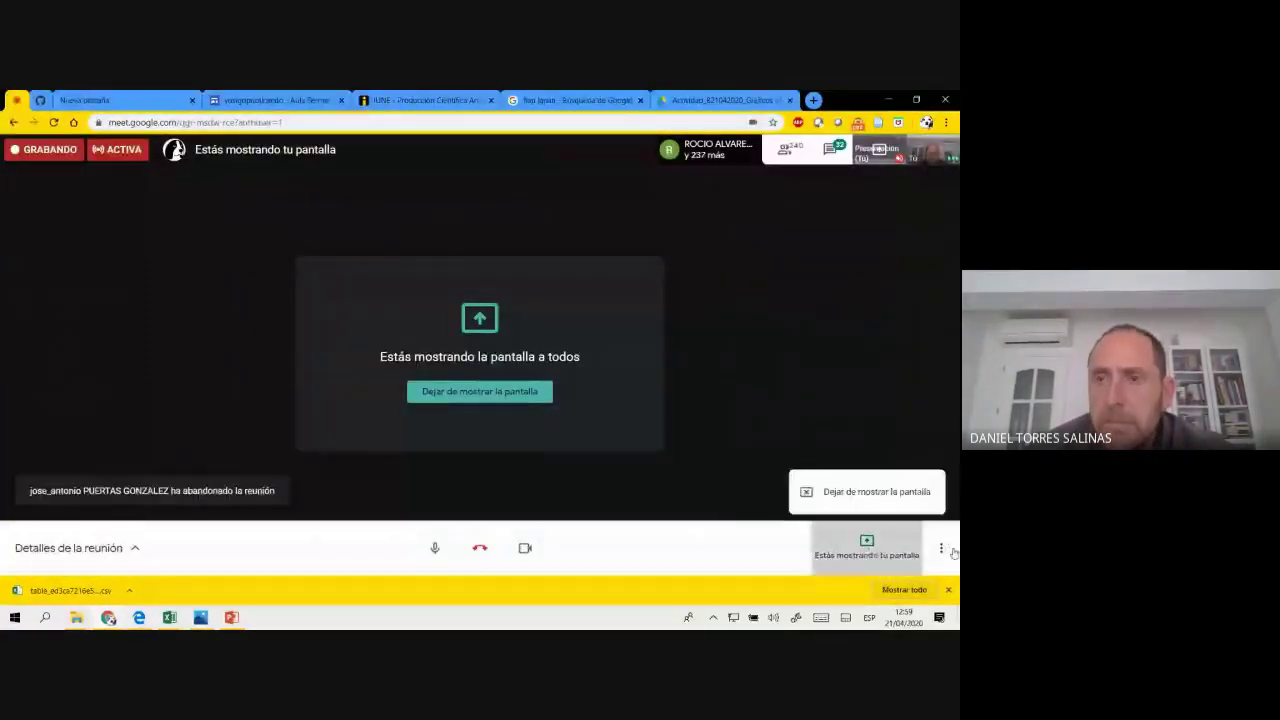
pyautogui.click(911, 521)
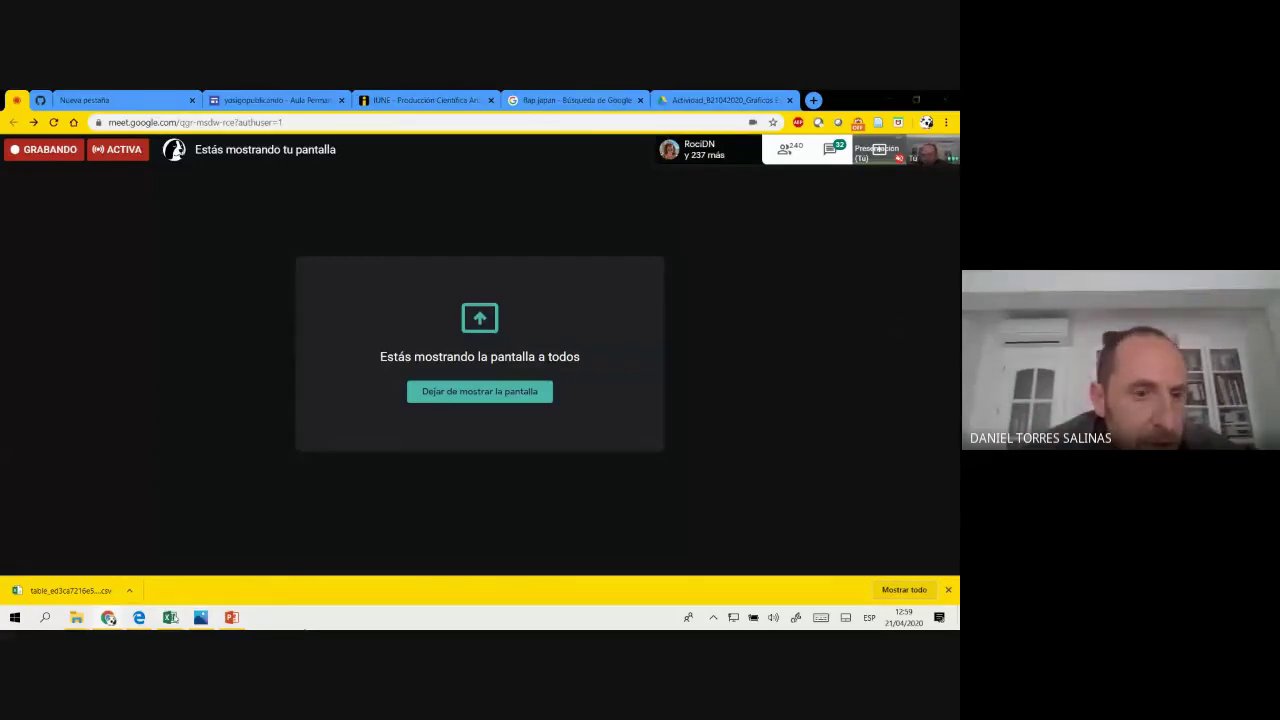
pyautogui.click(52, 106)
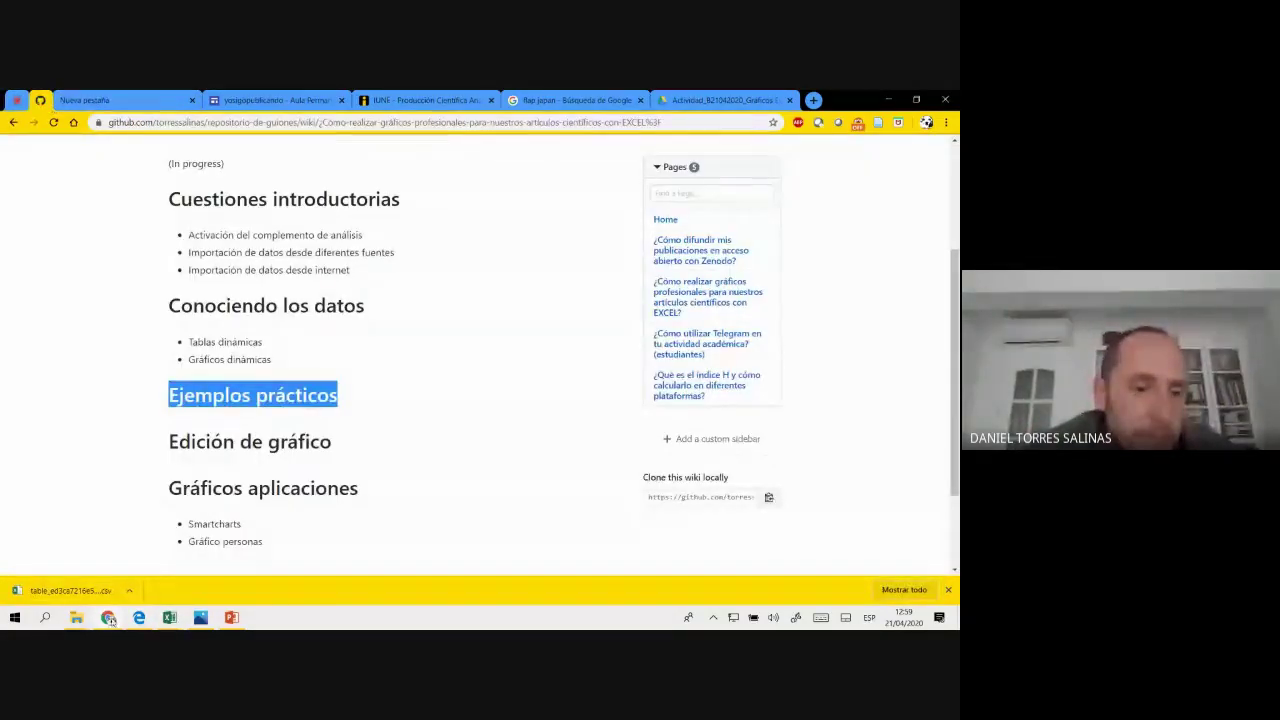
# - Bring the 'Ejemplo de universidades' workbook to the front from the Excel taskbar
pyautogui.moveTo(170, 617)
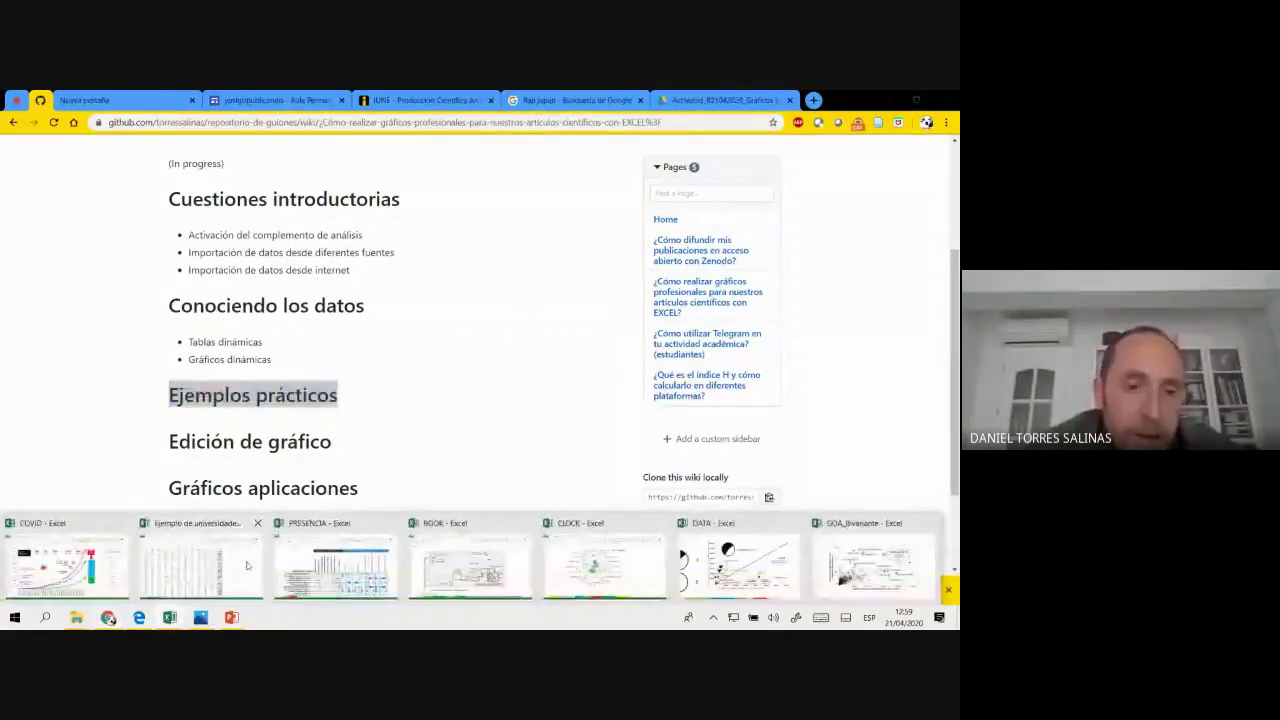
pyautogui.moveTo(88, 565)
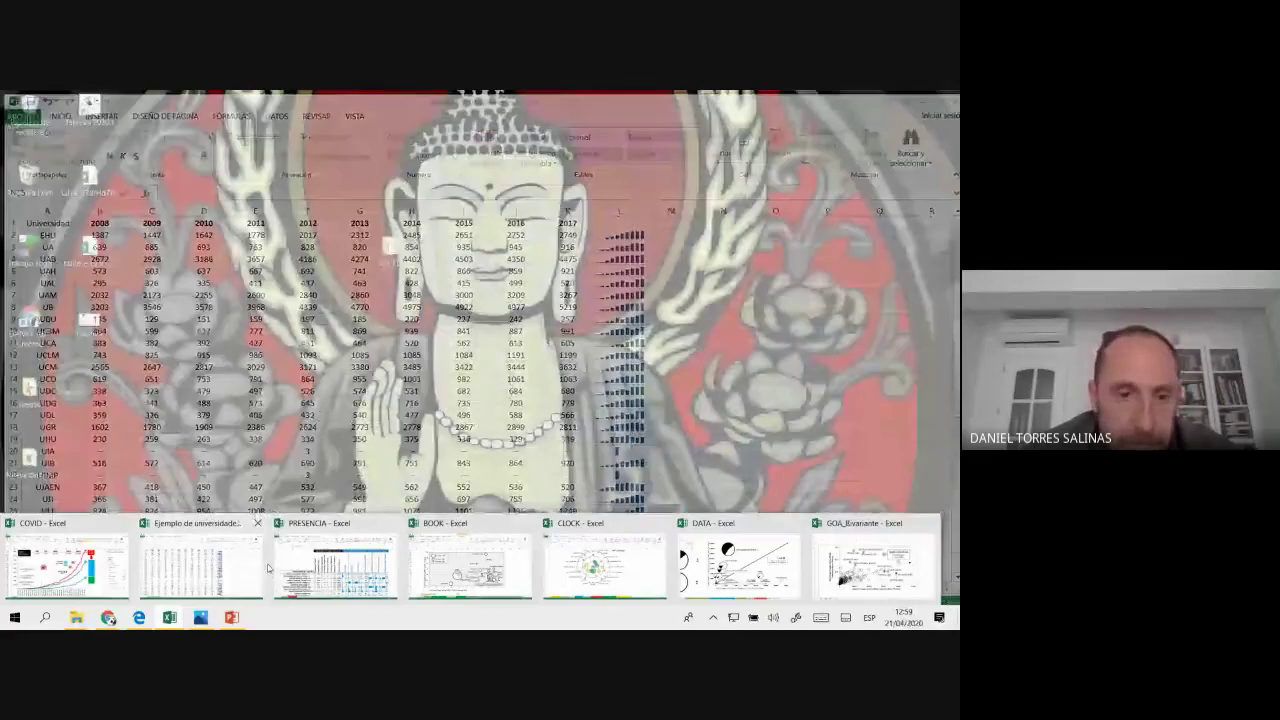
pyautogui.click(248, 566)
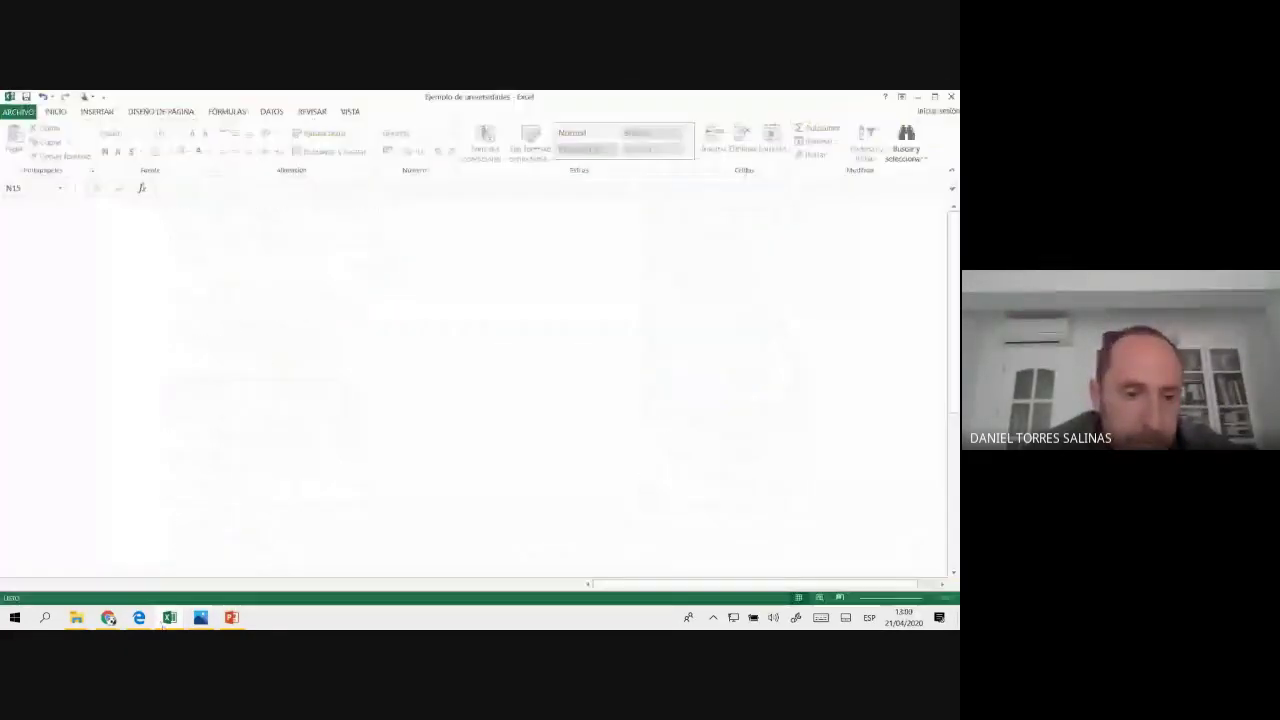
# - Switch to the COVID chart workbook and deselect the chart by picking an empty cell
pyautogui.moveTo(168, 618)
pyautogui.click(87, 597)
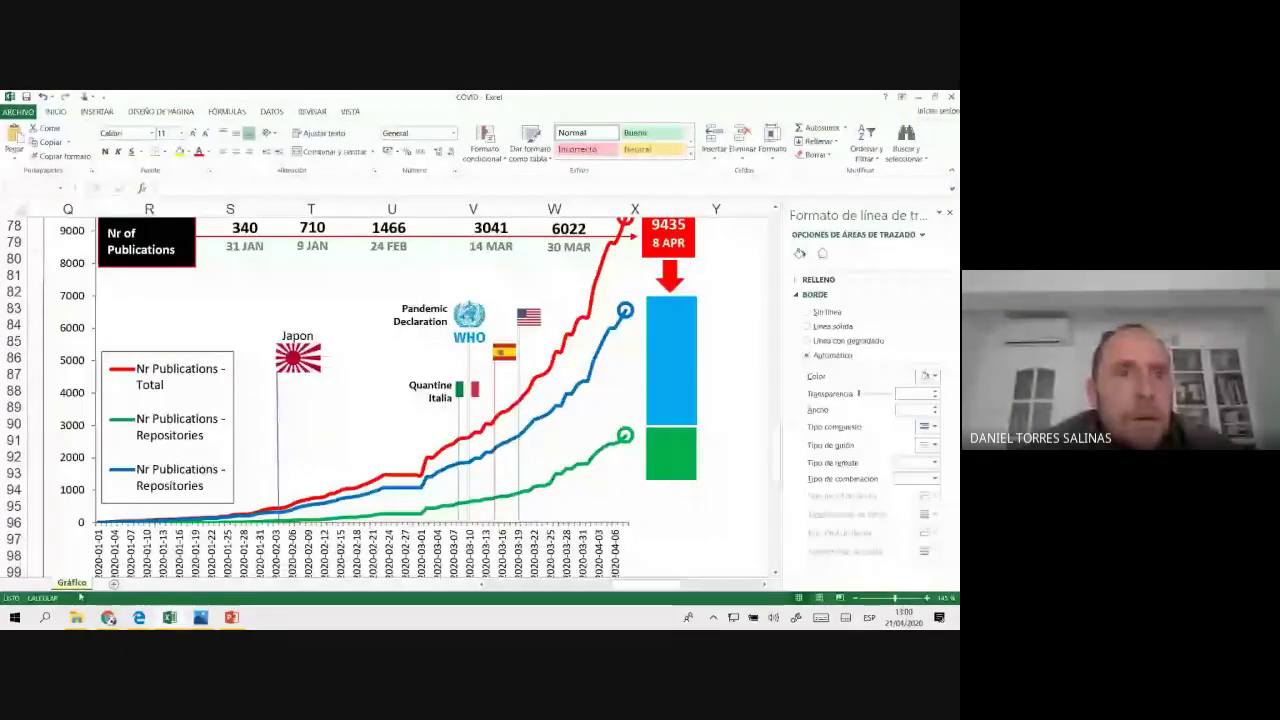
pyautogui.scroll(3, 336, 300)
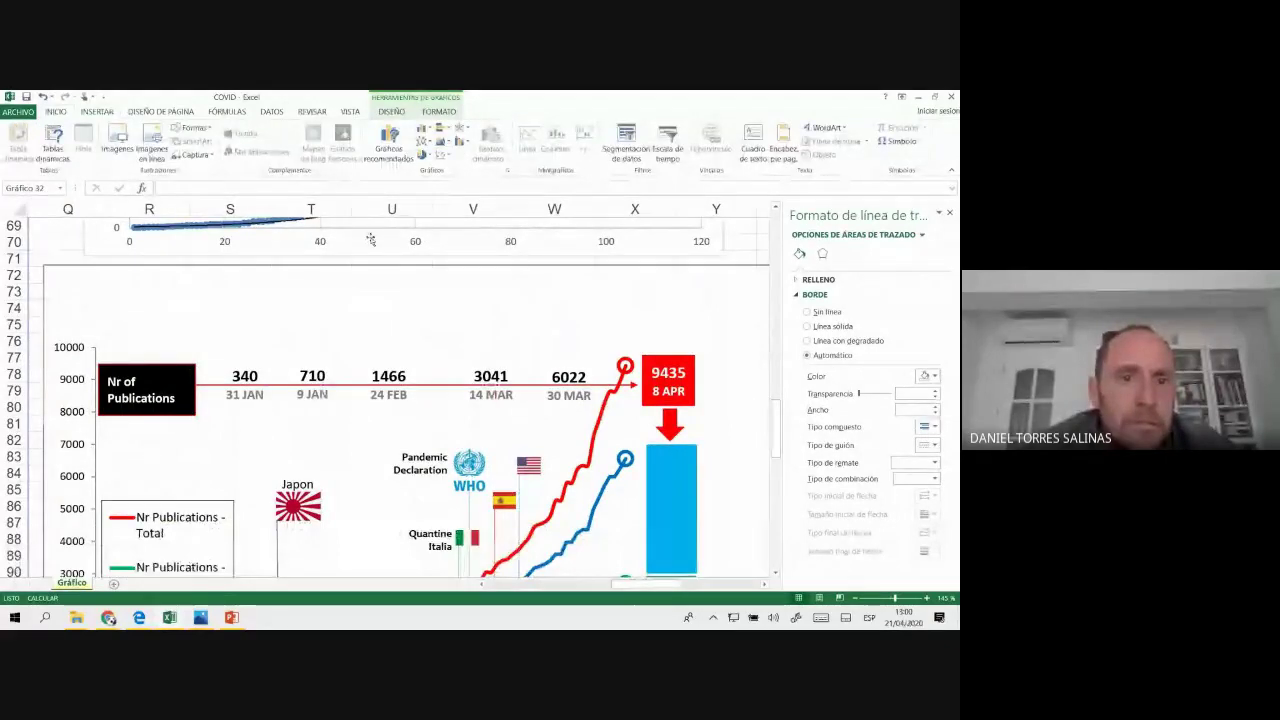
pyautogui.scroll(-12, 400, 320)
pyautogui.scroll(-5, 411, 334)
pyautogui.click(412, 334)
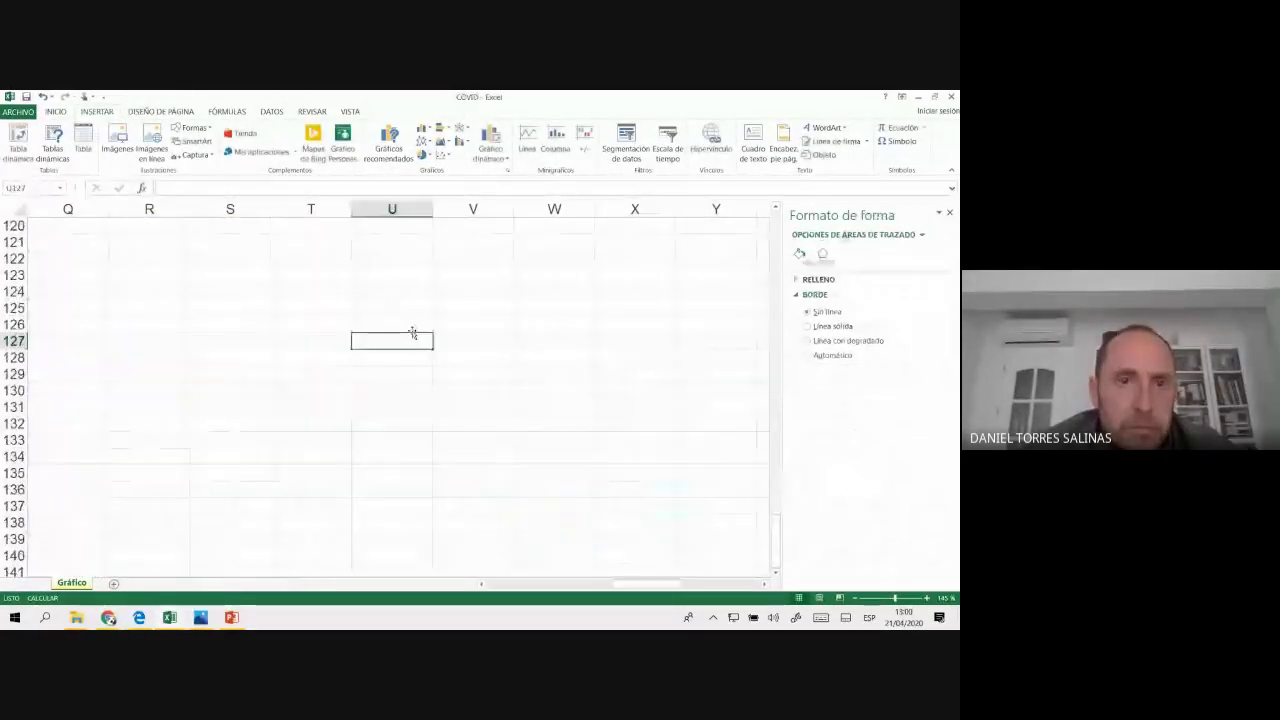
# - Open Insertar > Mis aplicaciones to show the Office add-ins
pyautogui.scroll(1, 400, 300)
pyautogui.scroll(1, 314, 360)
pyautogui.scroll(5, 314, 360)
pyautogui.scroll(4, 314, 360)
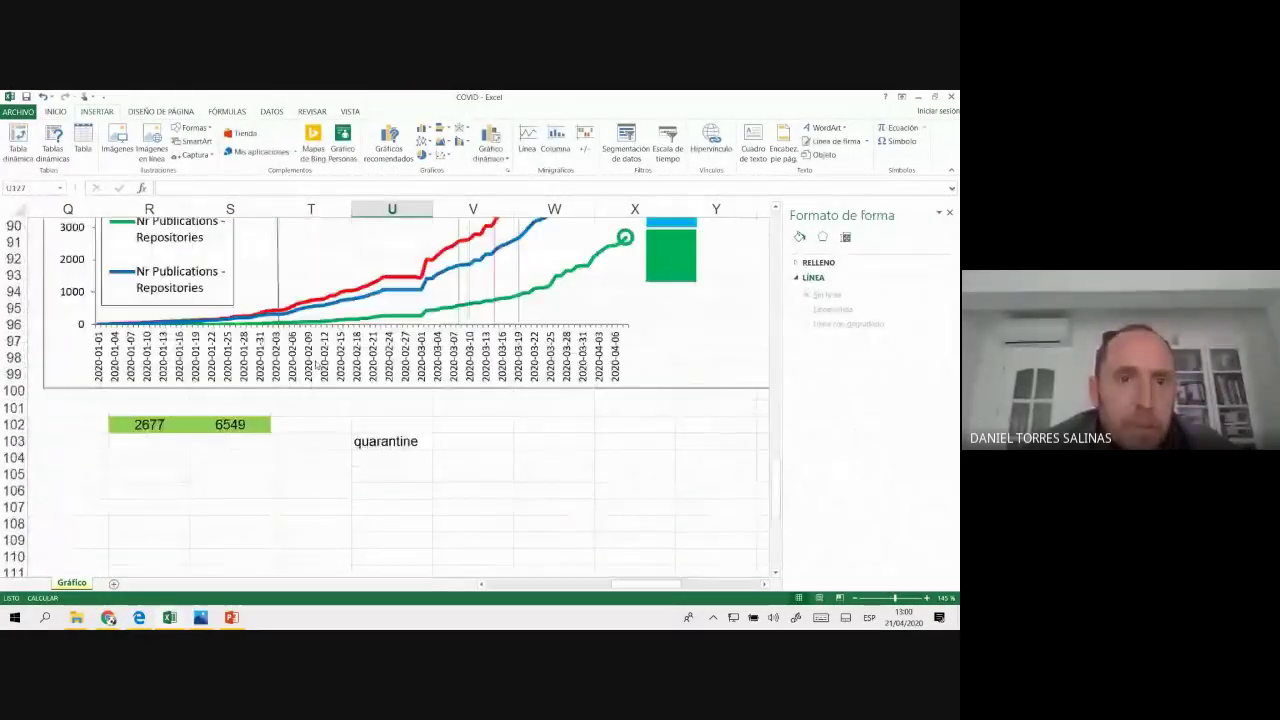
pyautogui.scroll(3, 316, 364)
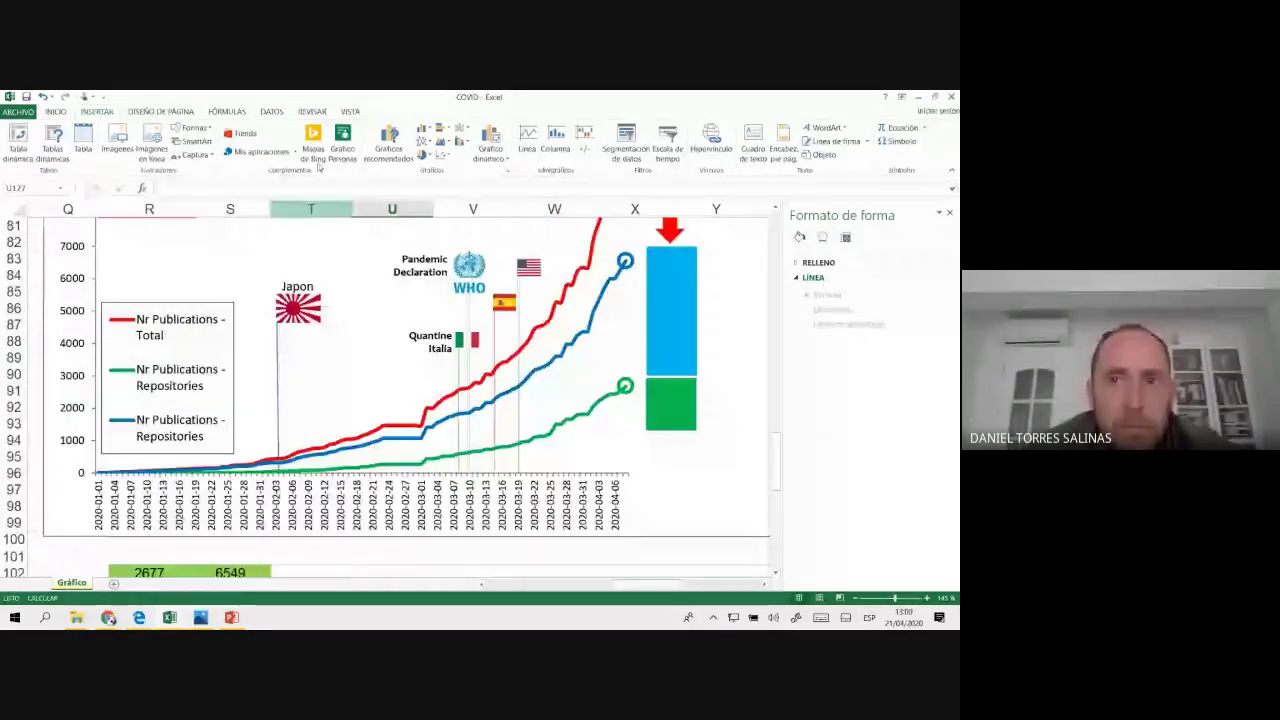
pyautogui.click(307, 150)
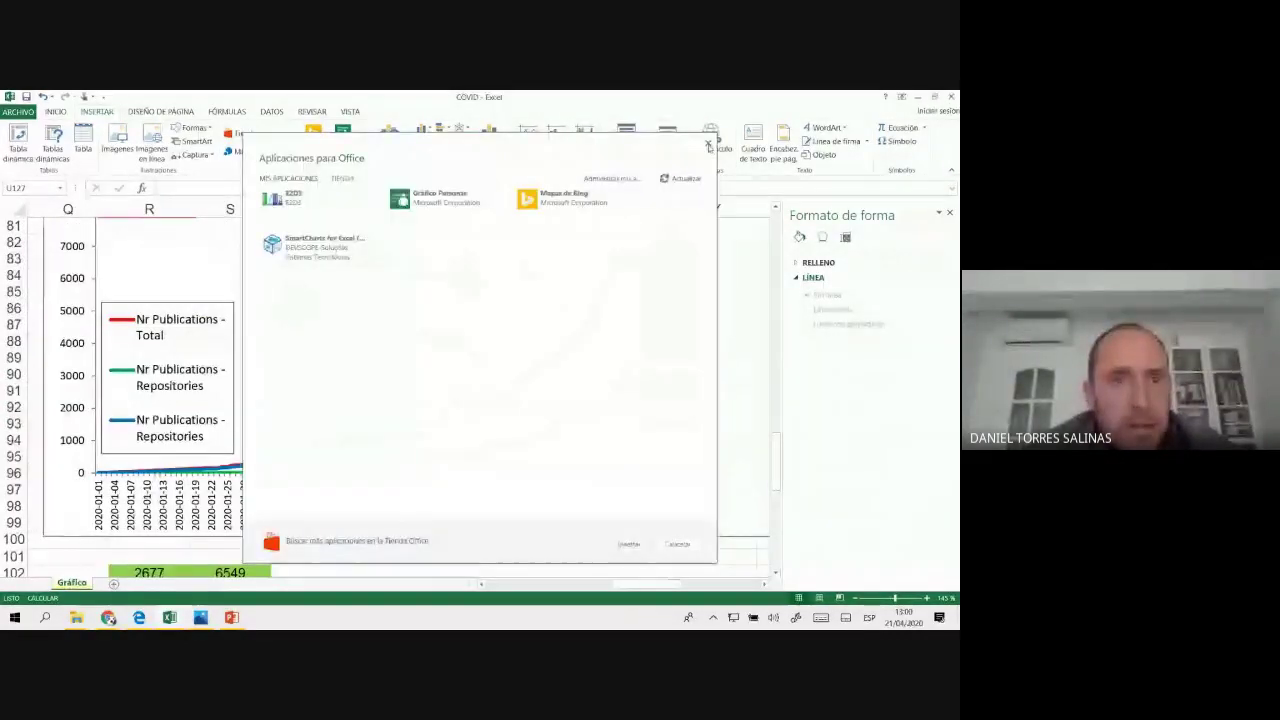
# - Reopen Mis aplicaciones > Ver todo and show the TIENDA (Store) listing
pyautogui.click(708, 146)
pyautogui.click(295, 151)
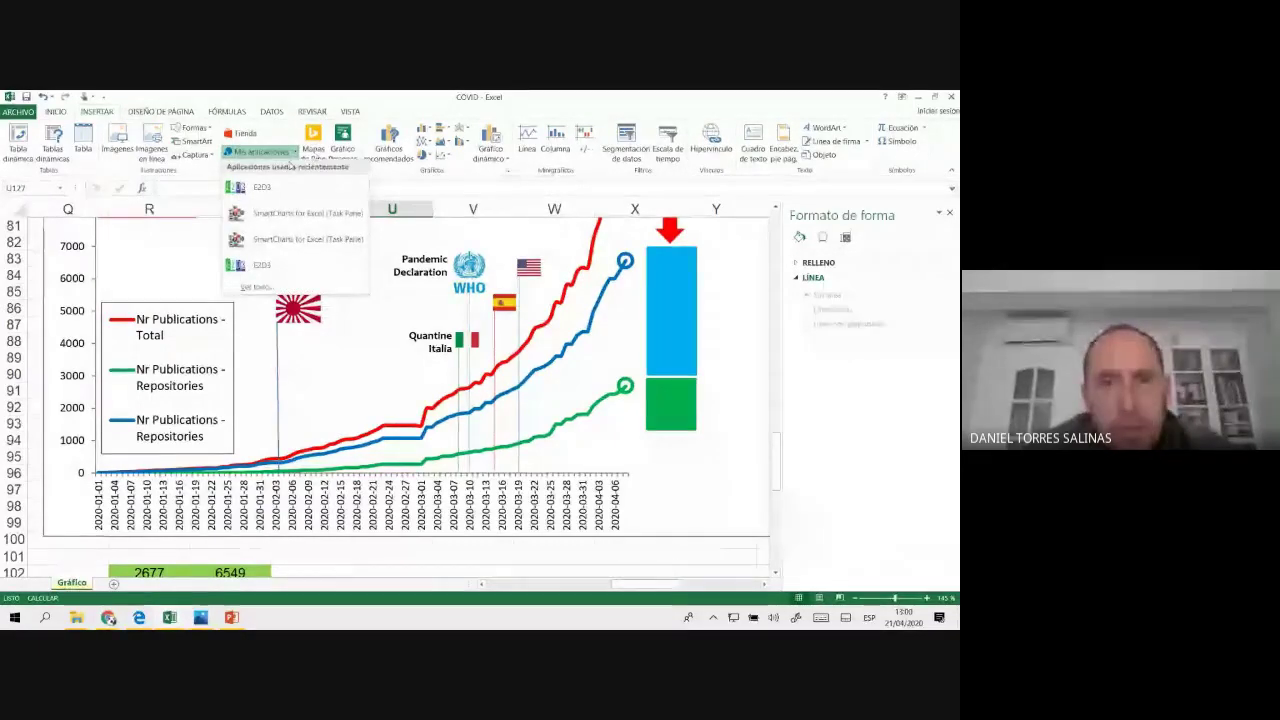
pyautogui.click(256, 287)
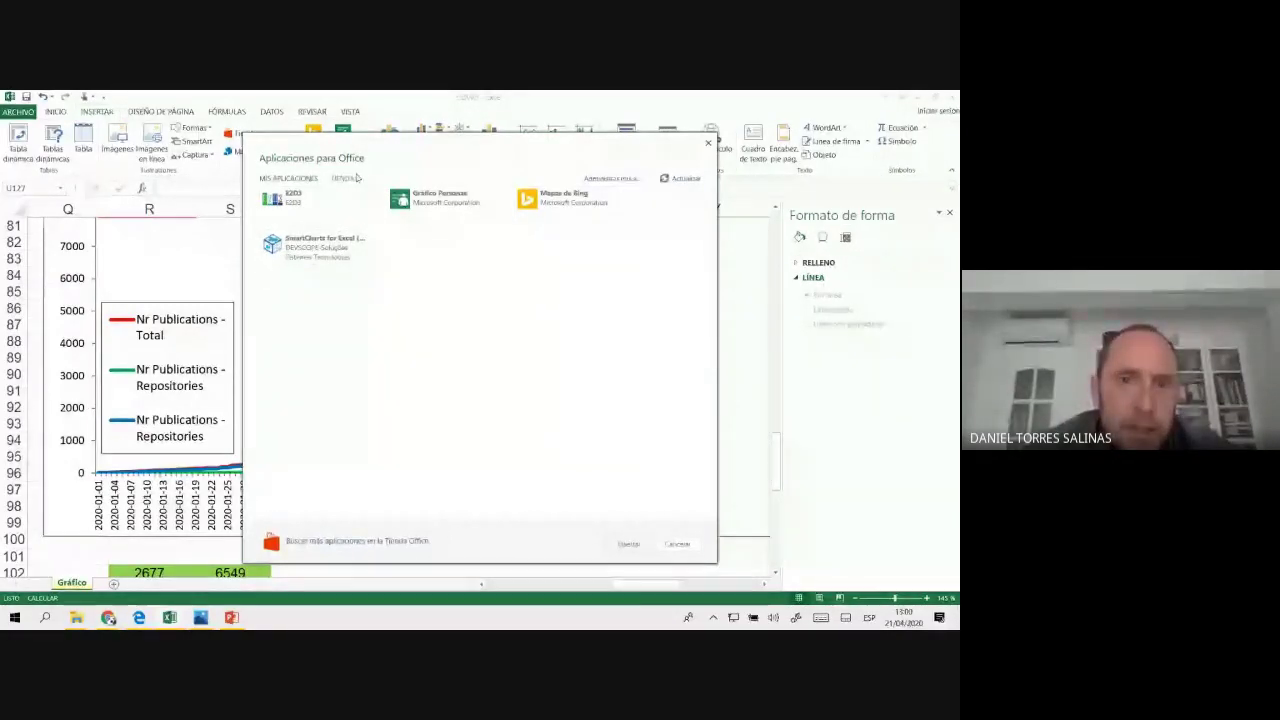
pyautogui.click(341, 178)
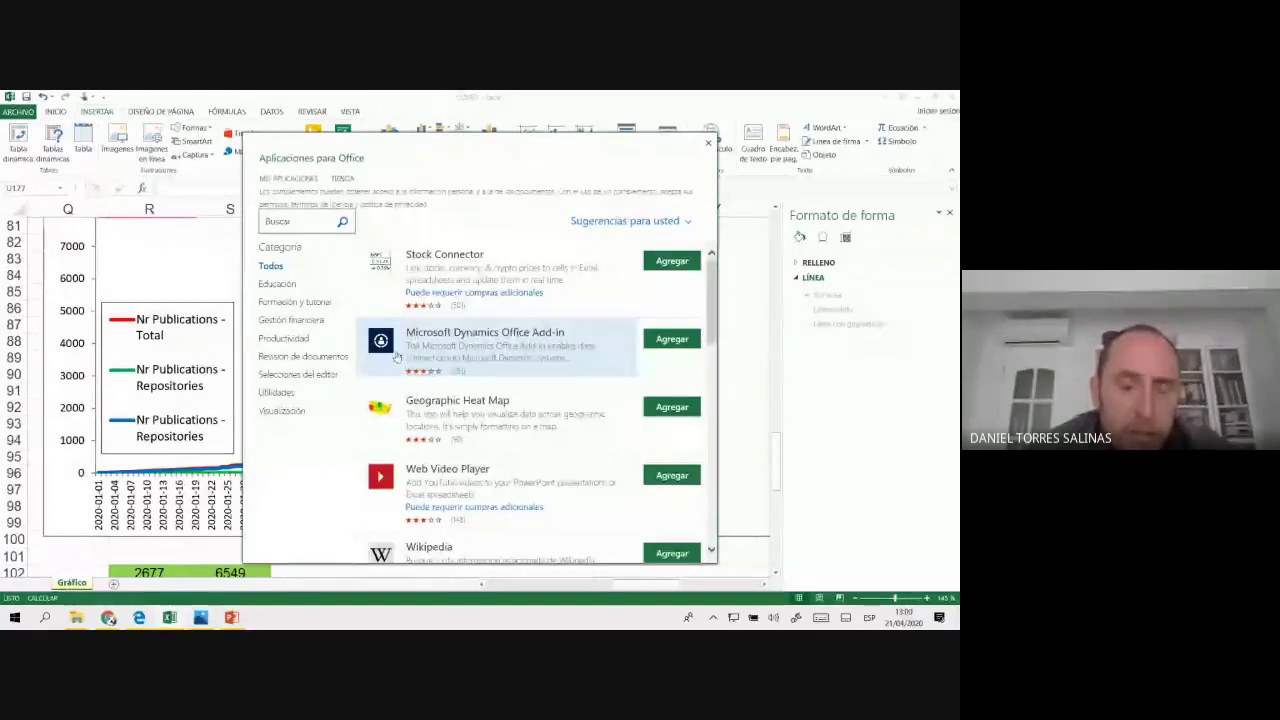
# - Filter the store to Visualización add-ins and view the Geographic Heat Map details
pyautogui.click(286, 411)
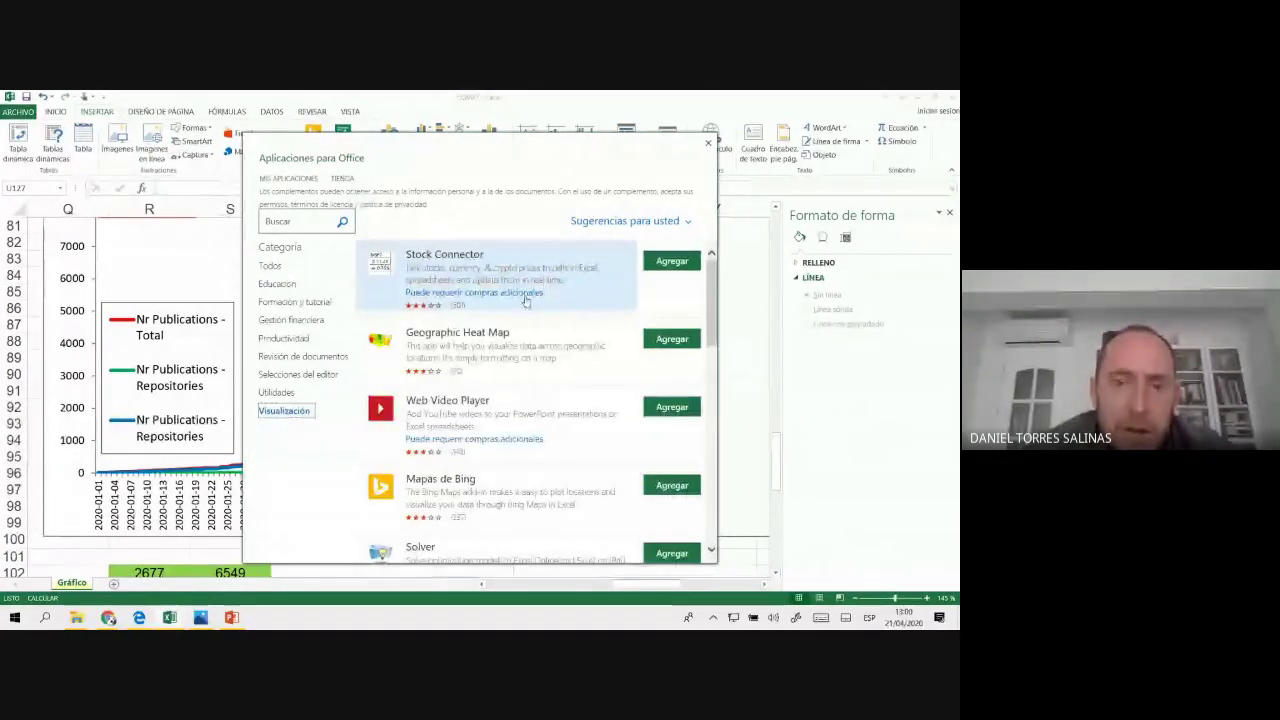
pyautogui.scroll(-1, 500, 286)
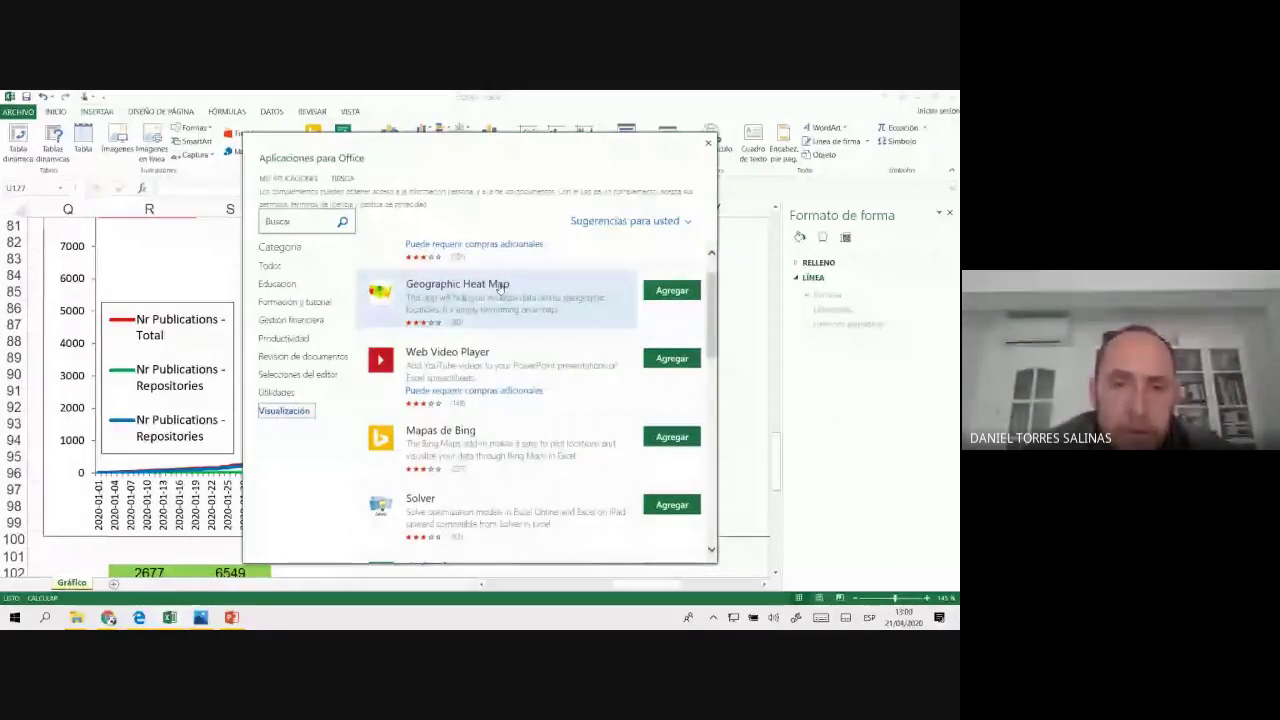
pyautogui.click(500, 288)
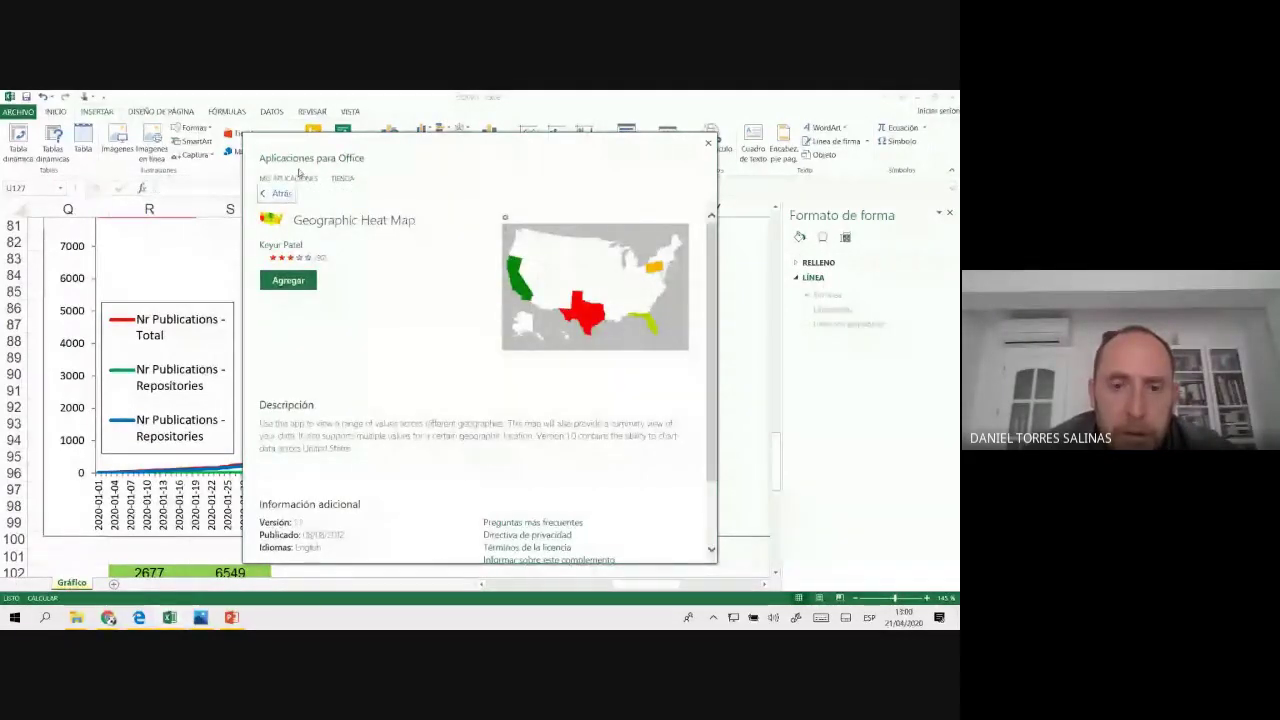
pyautogui.click(271, 198)
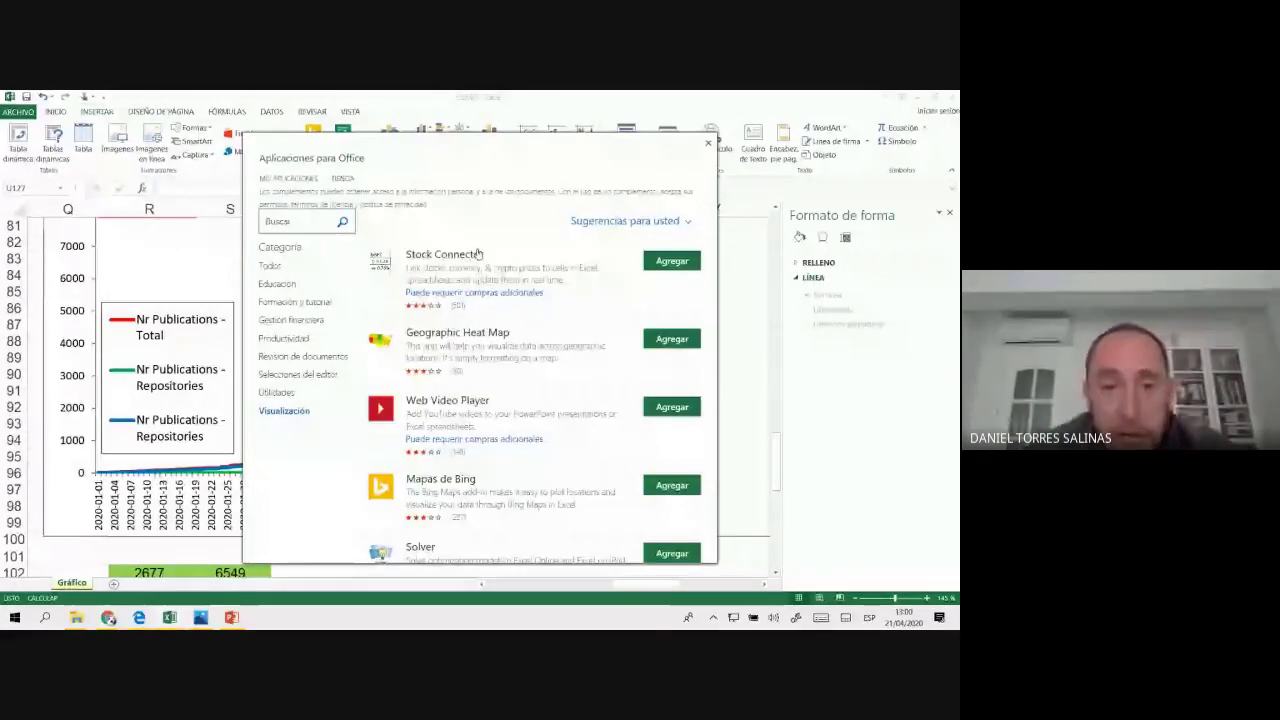
pyautogui.scroll(-3, 485, 300)
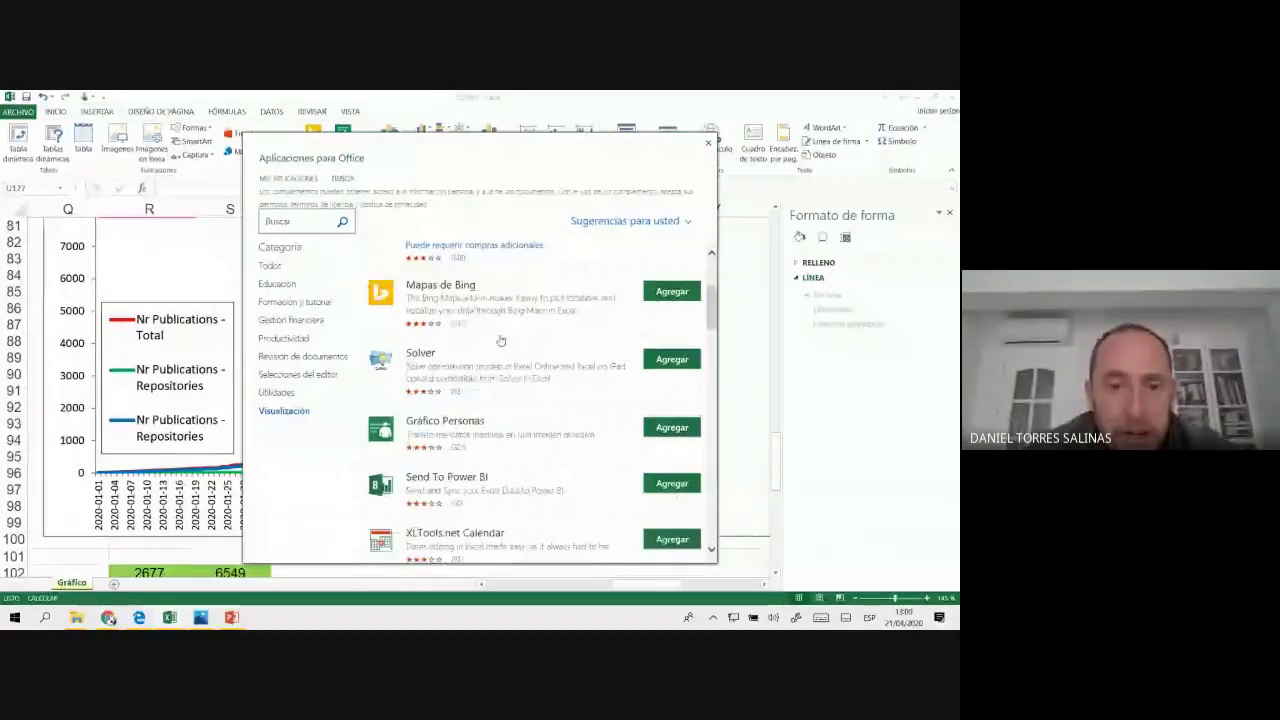
pyautogui.scroll(-3, 500, 341)
pyautogui.scroll(-2, 508, 333)
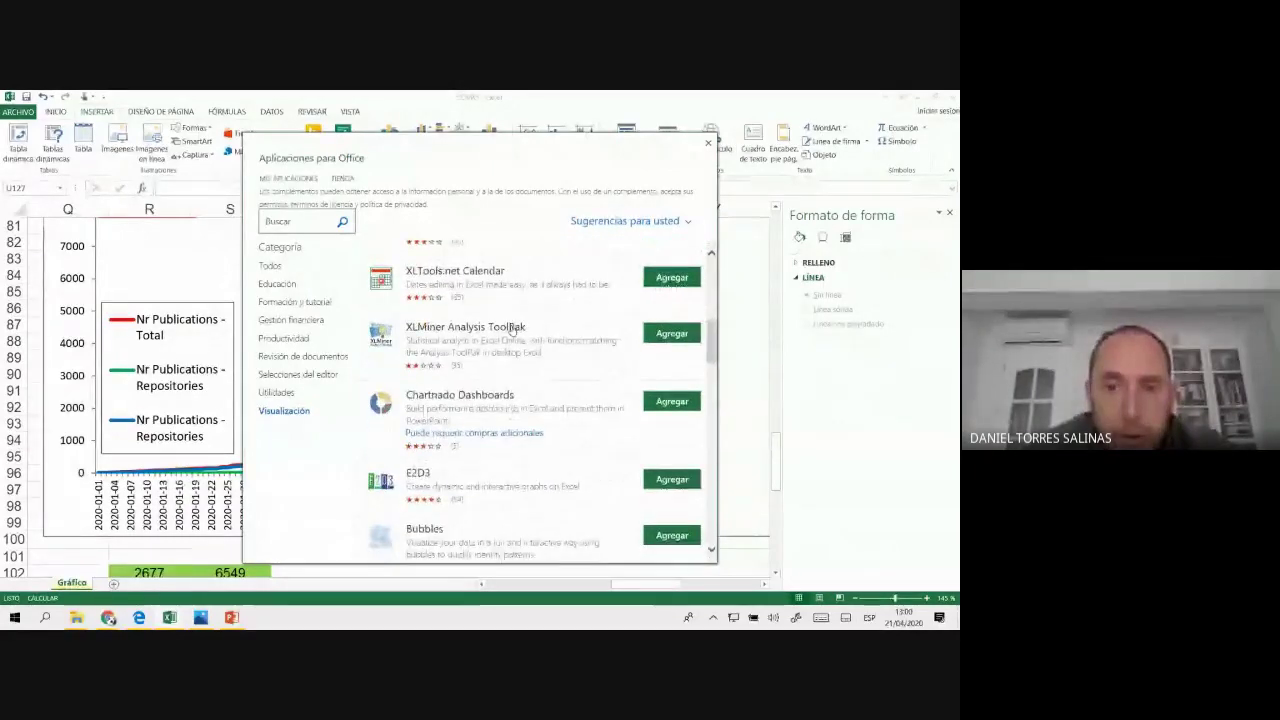
pyautogui.scroll(-1, 511, 330)
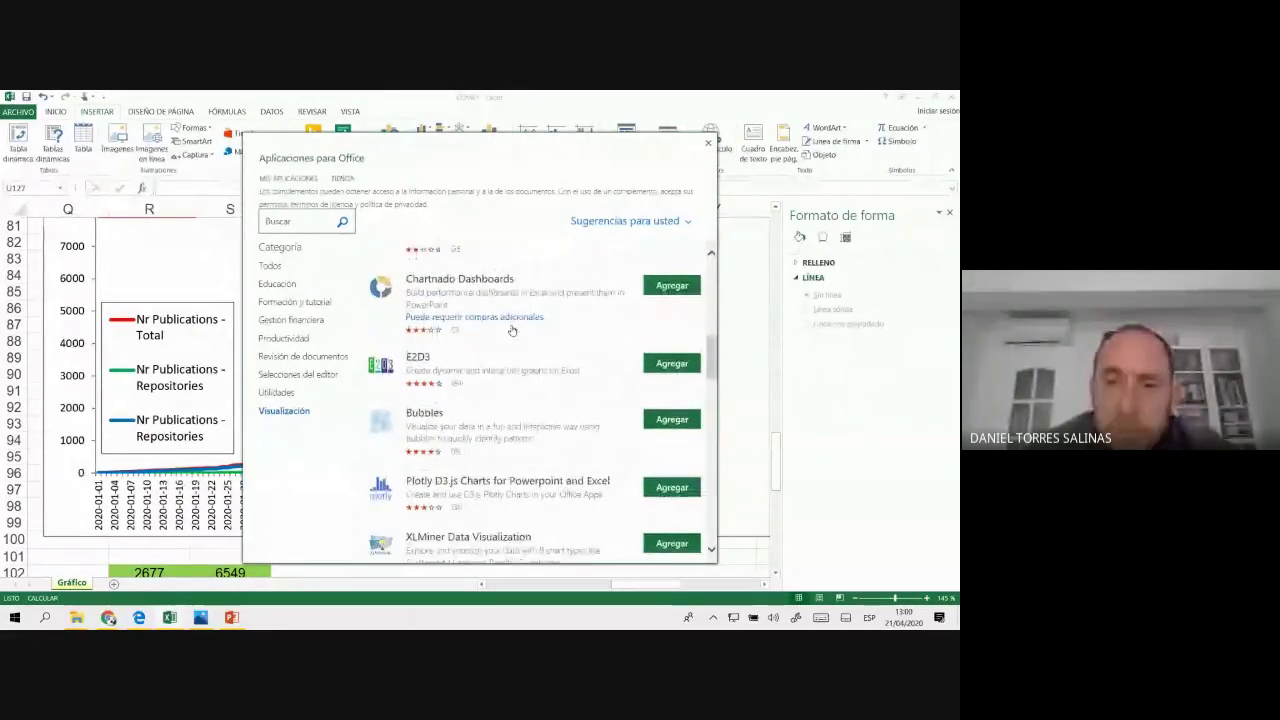
# - View the Bubbles add-in's details and return to the Visualización list
pyautogui.click(452, 379)
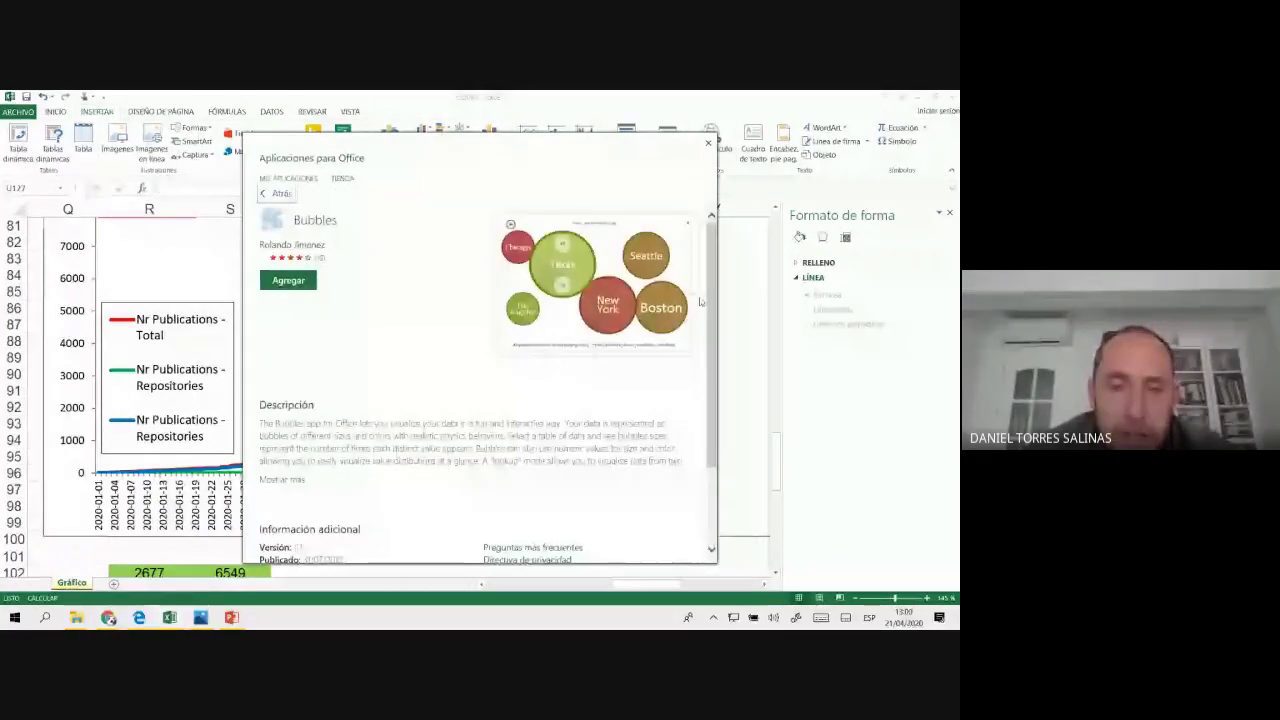
pyautogui.click(281, 196)
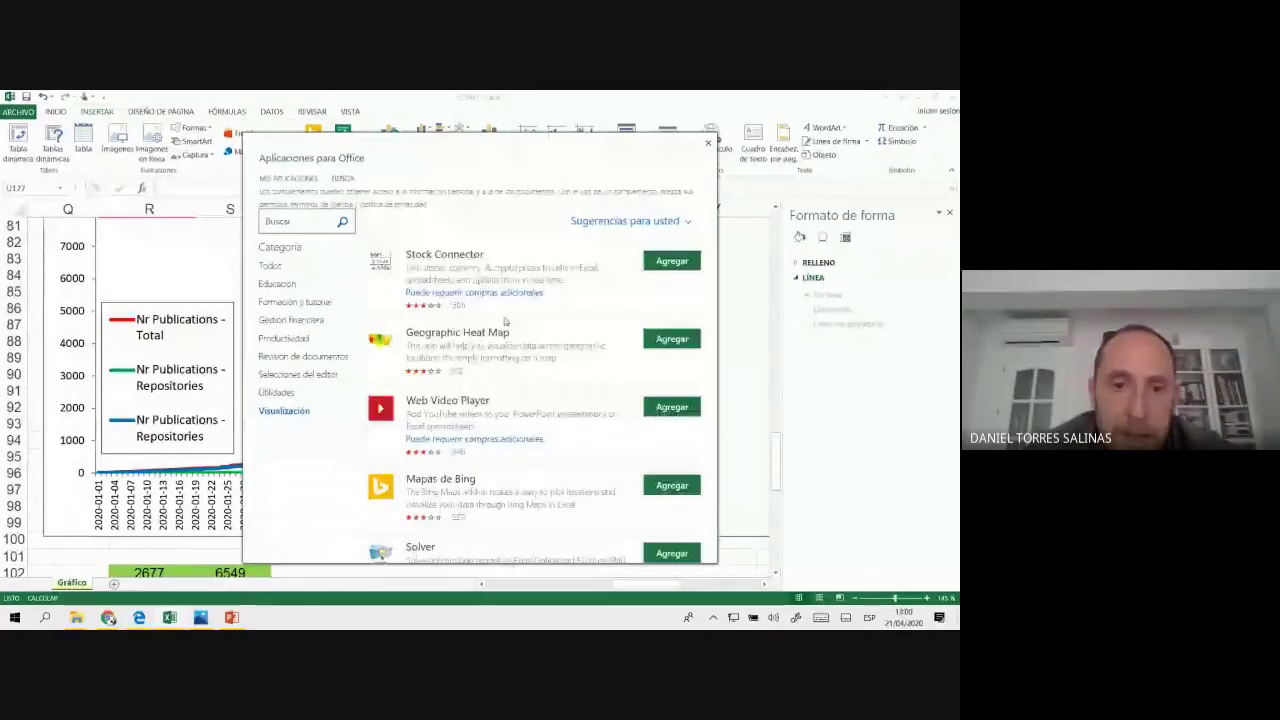
pyautogui.scroll(-5, 502, 318)
pyautogui.scroll(-2, 499, 296)
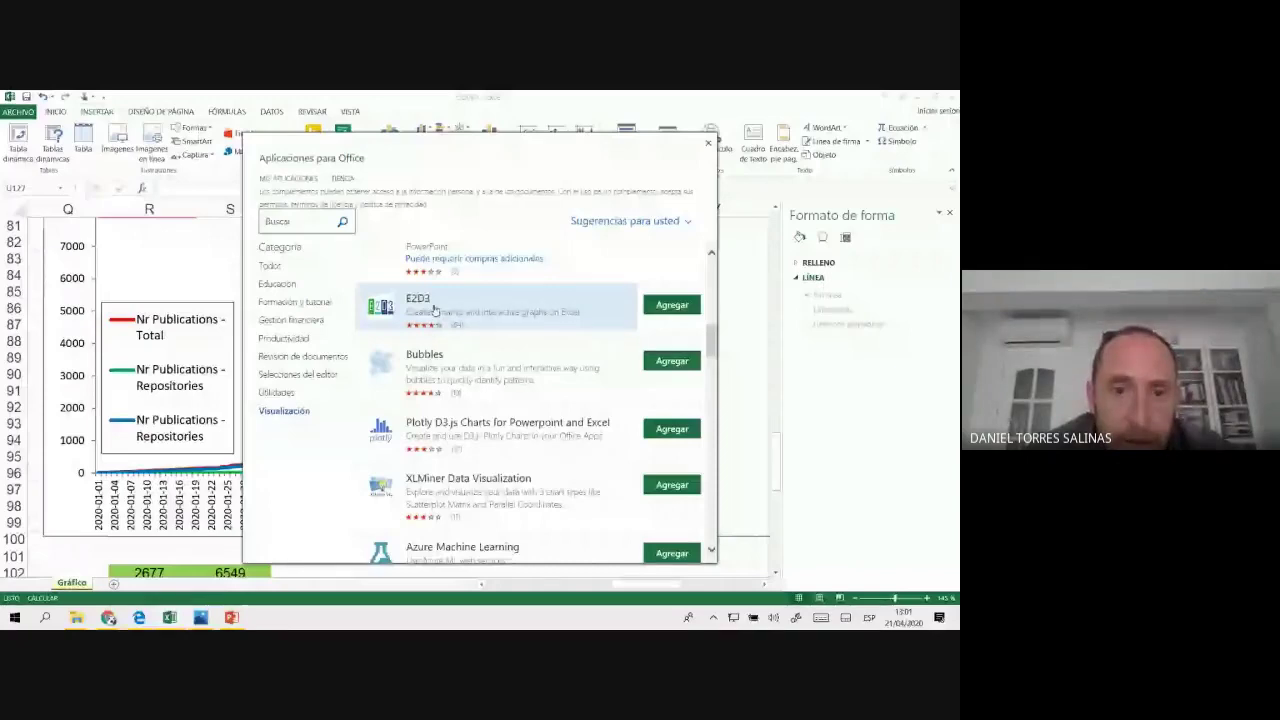
pyautogui.scroll(-2, 434, 311)
pyautogui.scroll(3, 430, 320)
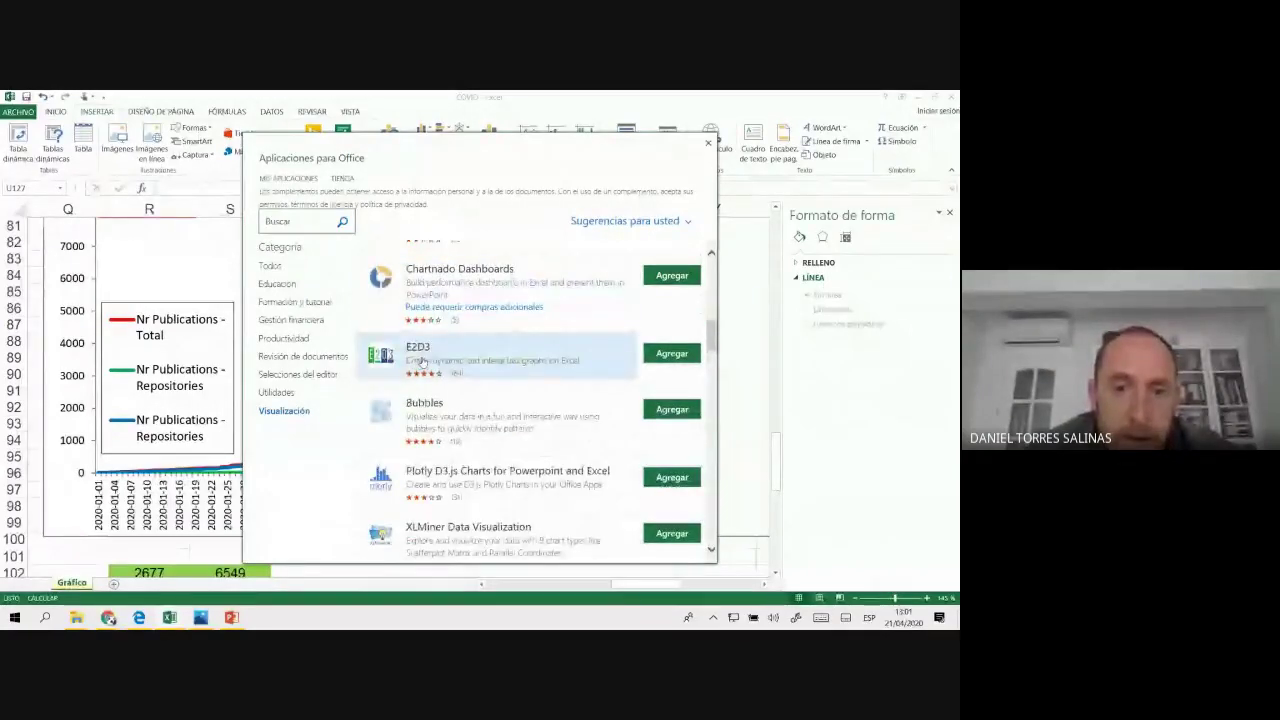
pyautogui.scroll(-2, 422, 362)
pyautogui.scroll(-1, 422, 362)
pyautogui.scroll(-1, 424, 362)
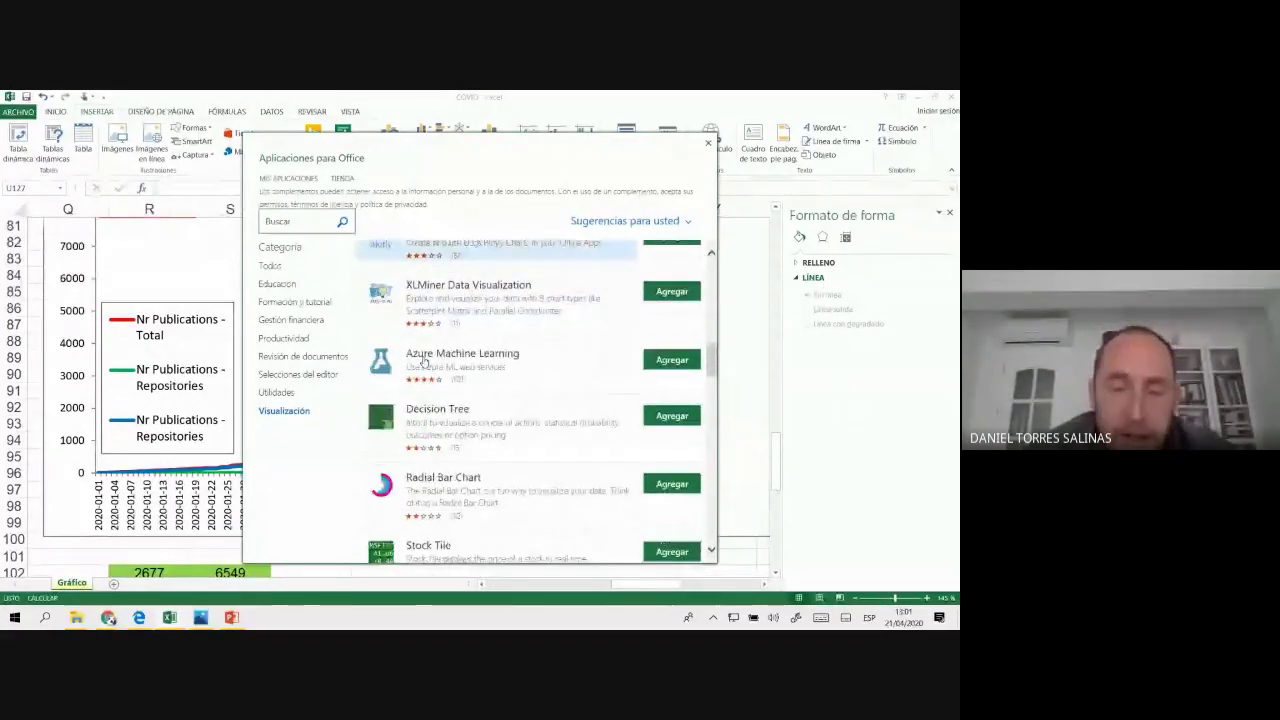
pyautogui.scroll(-1, 424, 362)
# - View the Radial Bar Chart details, then close the Aplicaciones para Office dialog
pyautogui.click(449, 400)
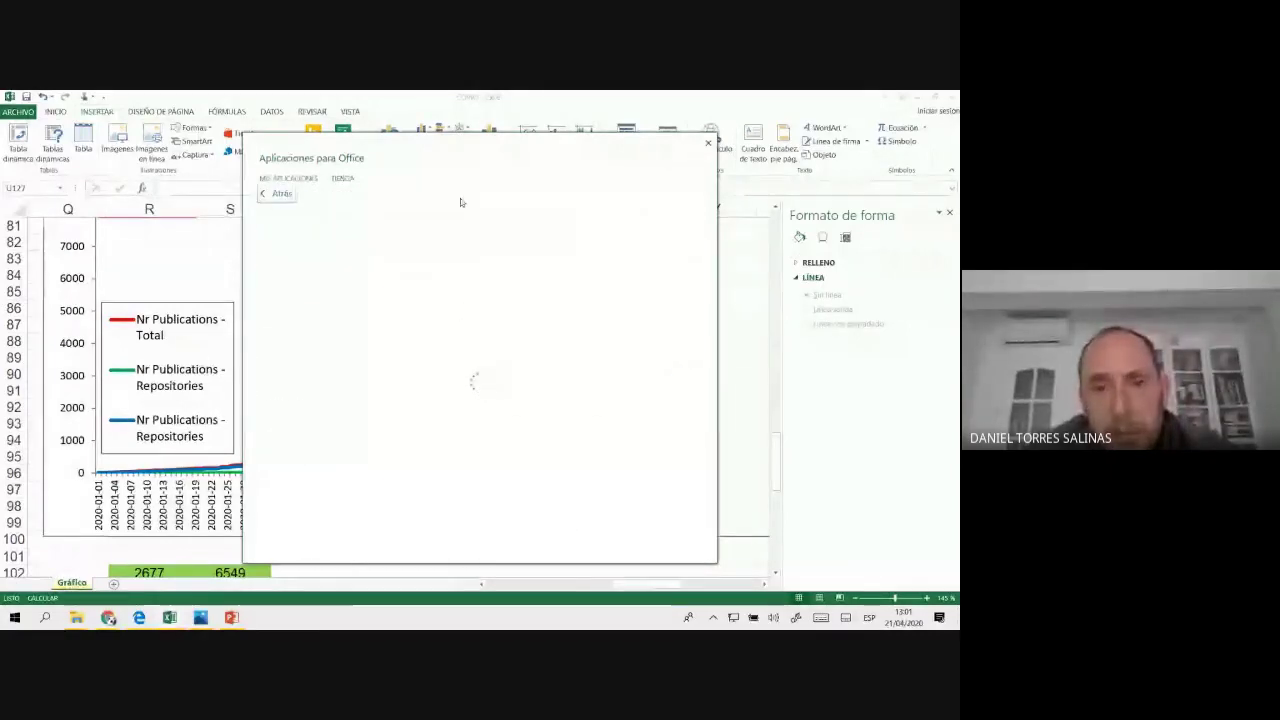
pyautogui.click(283, 193)
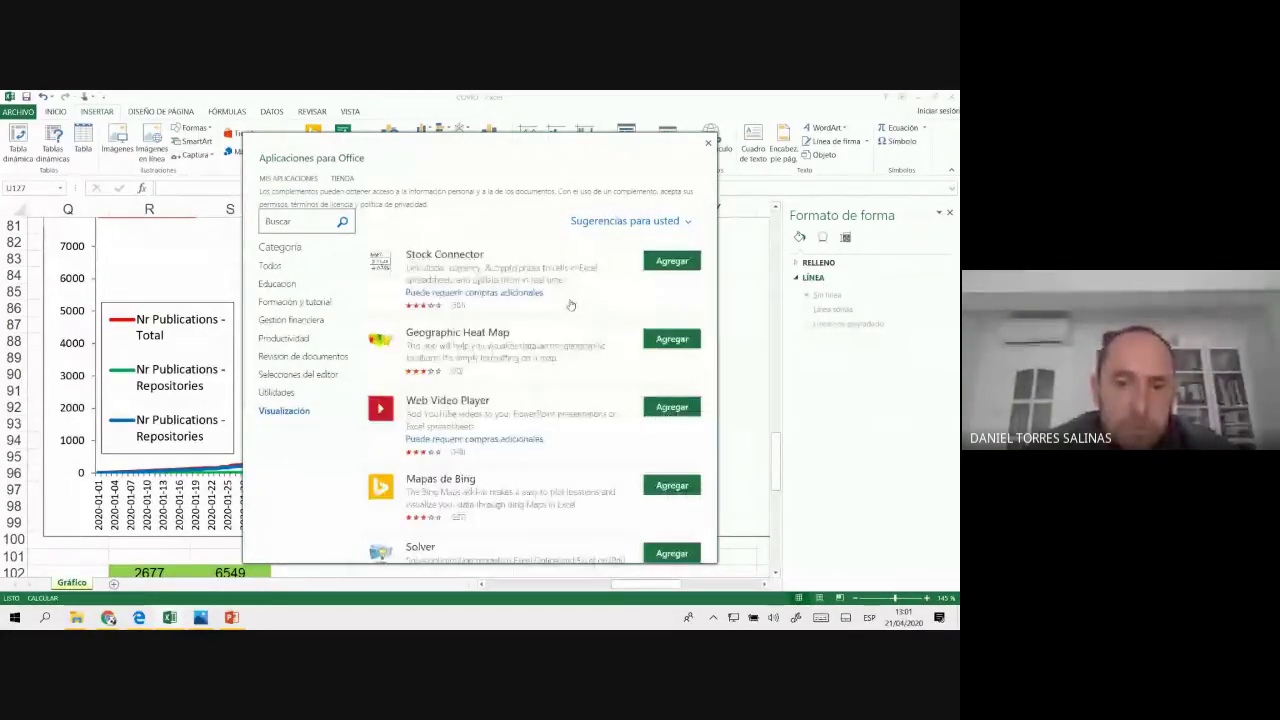
pyautogui.scroll(-2, 571, 304)
pyautogui.scroll(-5, 571, 304)
pyautogui.scroll(-3, 571, 305)
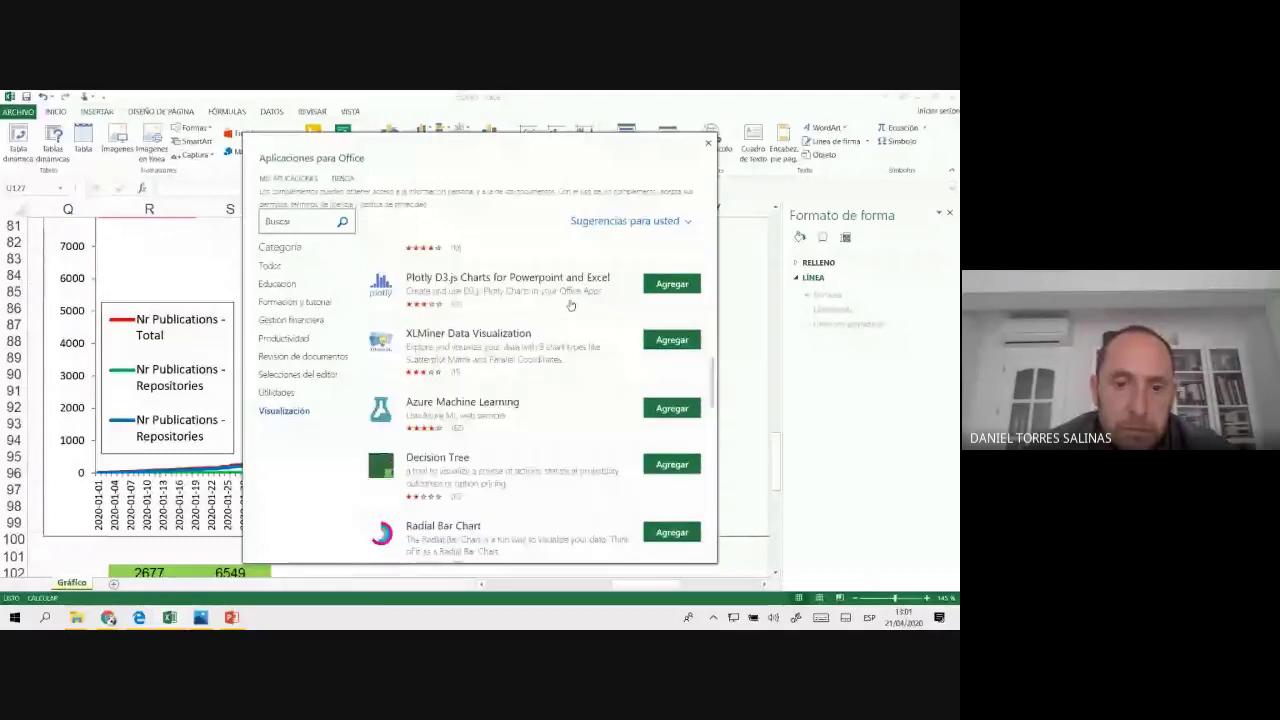
pyautogui.scroll(-3, 571, 305)
pyautogui.scroll(-3, 571, 305)
pyautogui.scroll(-3, 571, 305)
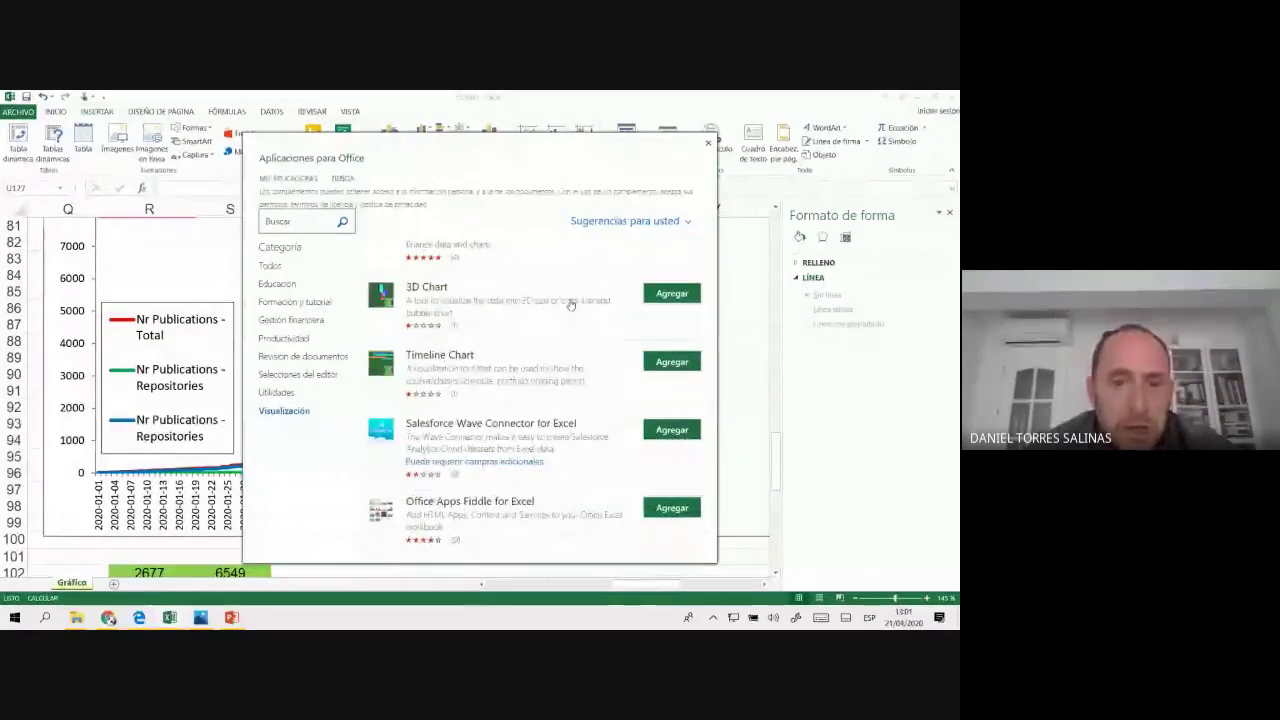
pyautogui.scroll(-3, 571, 305)
pyautogui.scroll(-2, 571, 305)
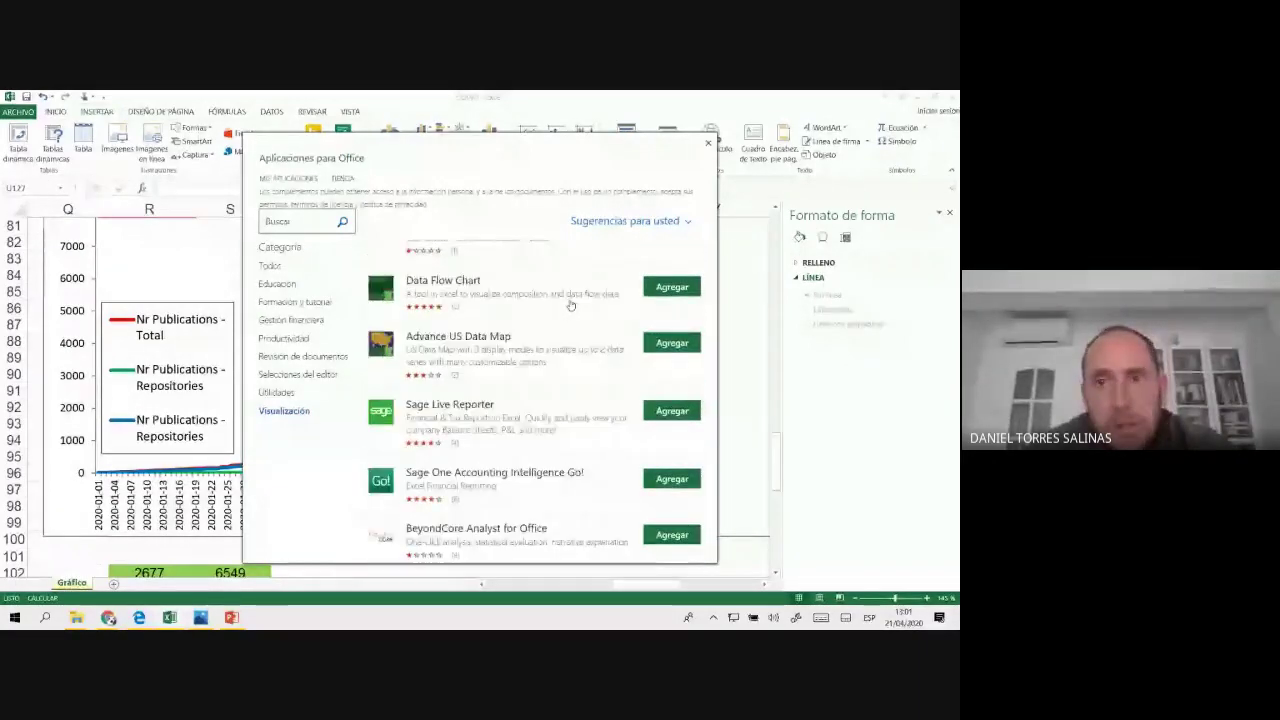
pyautogui.scroll(-1, 571, 305)
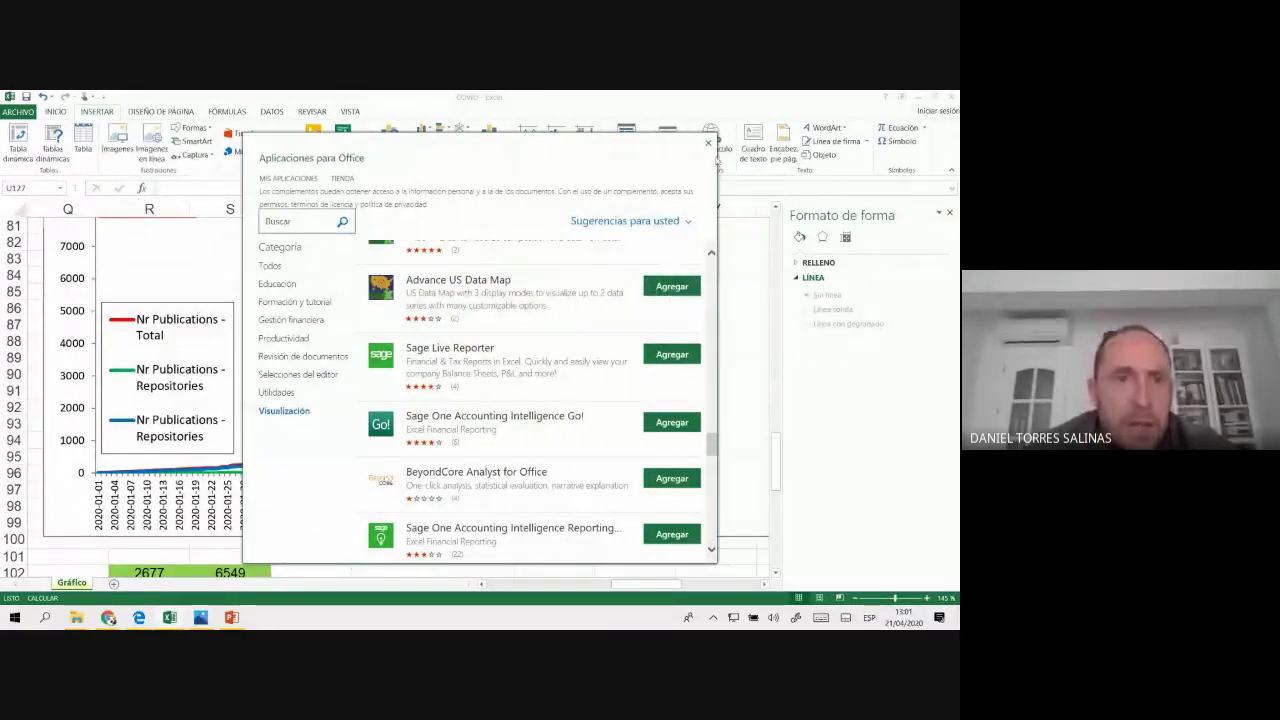
pyautogui.click(708, 143)
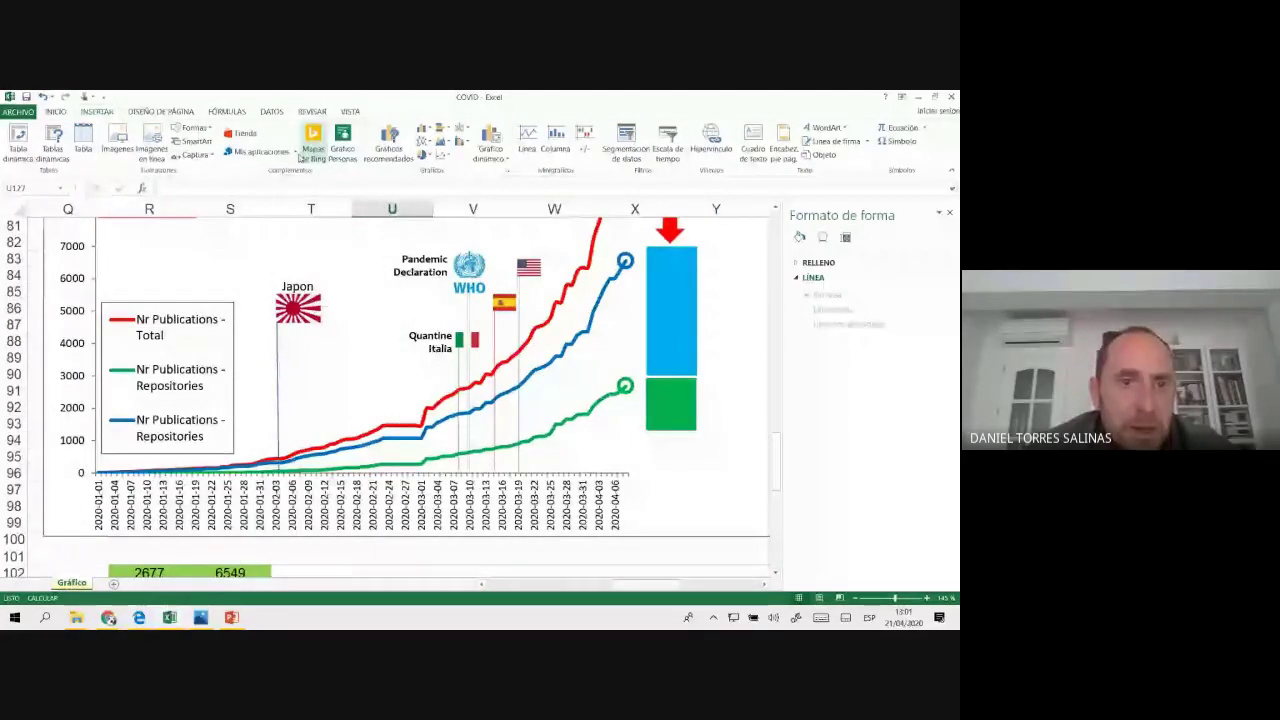
# - Launch SmartCharts for Excel from the recent add-ins and display its sample data as a stacked area chart
pyautogui.click(262, 151)
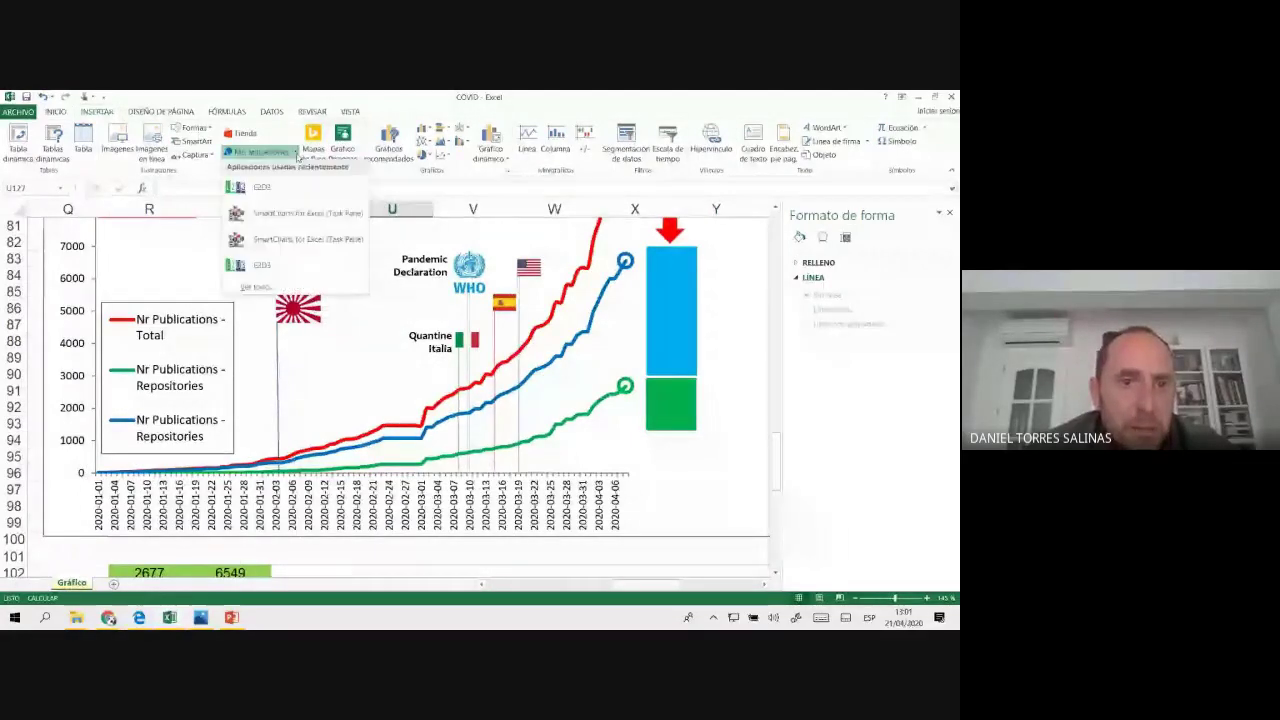
pyautogui.click(300, 212)
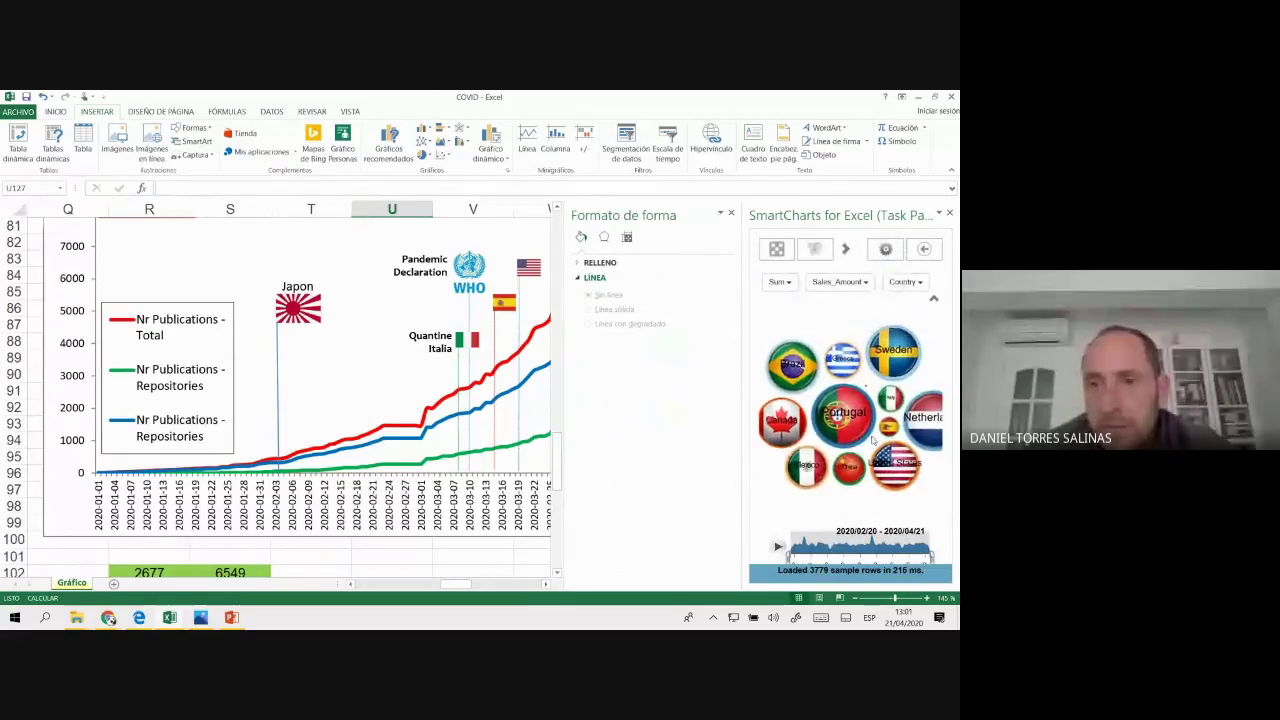
pyautogui.click(784, 256)
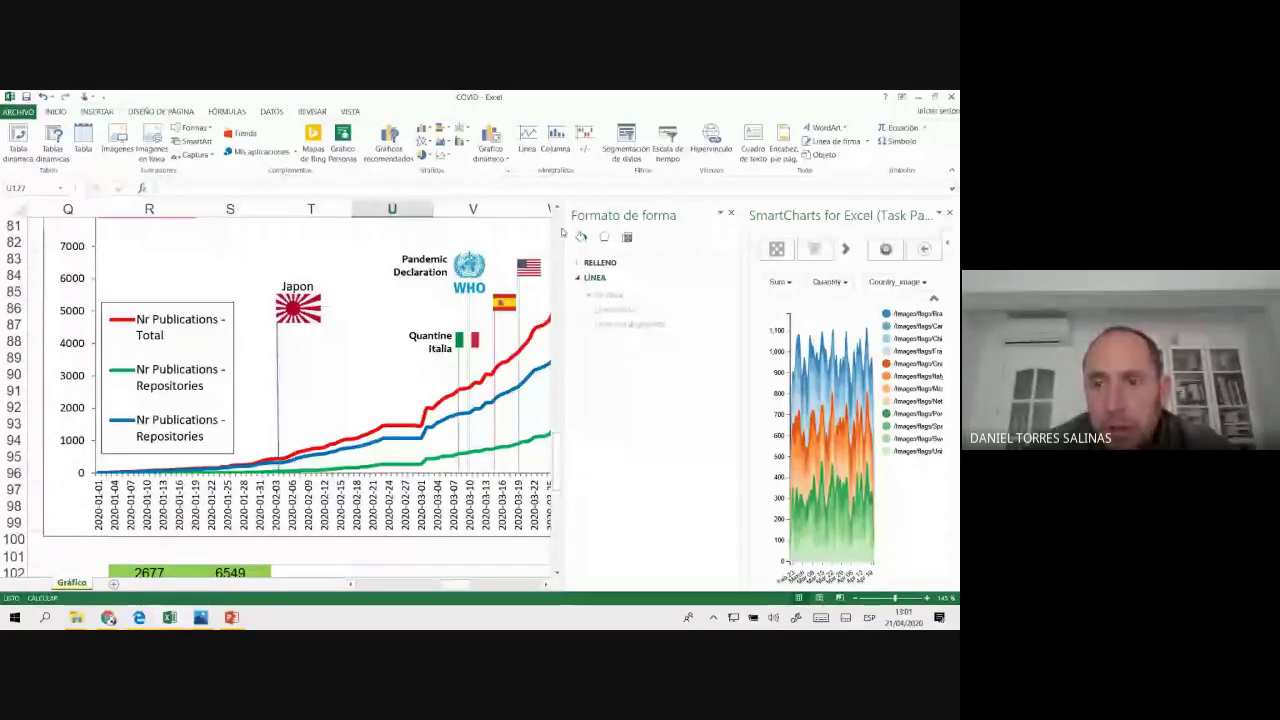
# - Widen the formatting and SmartCharts panes, then try bubble, stacked area and small-multiple line charts
pyautogui.moveTo(565, 228); pyautogui.dragTo(265, 262)
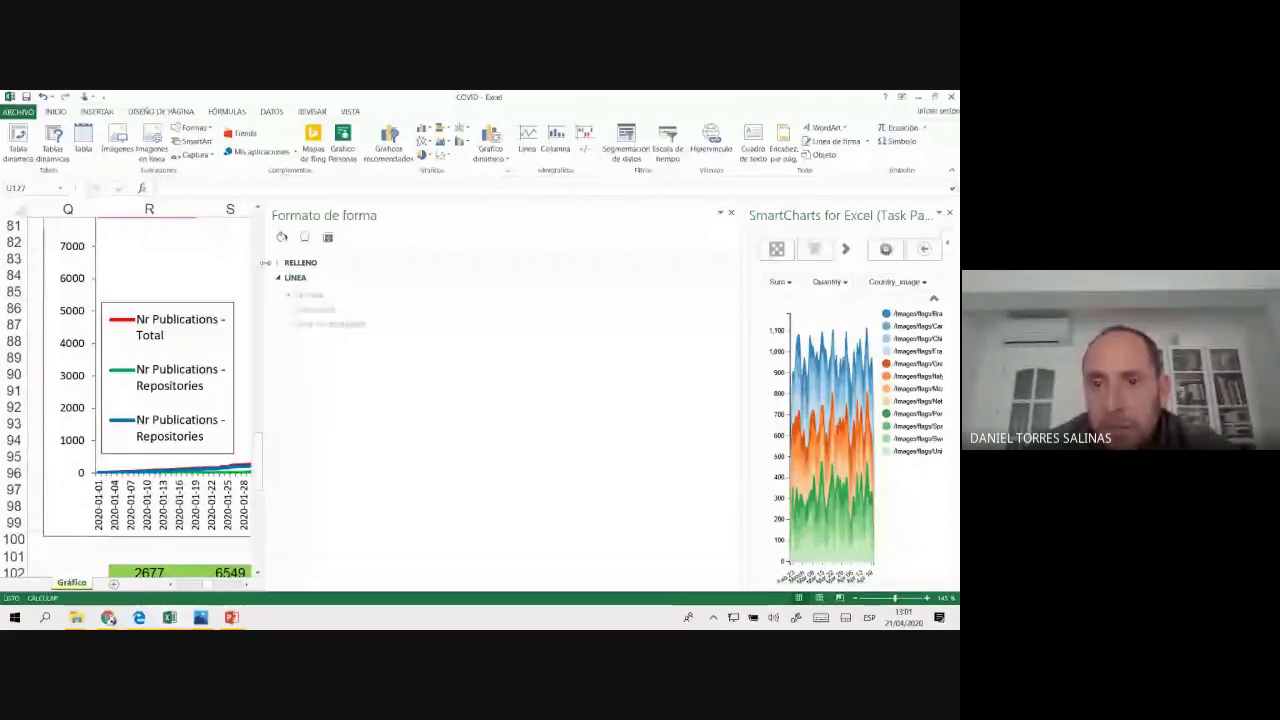
pyautogui.moveTo(750, 290); pyautogui.dragTo(494, 287)
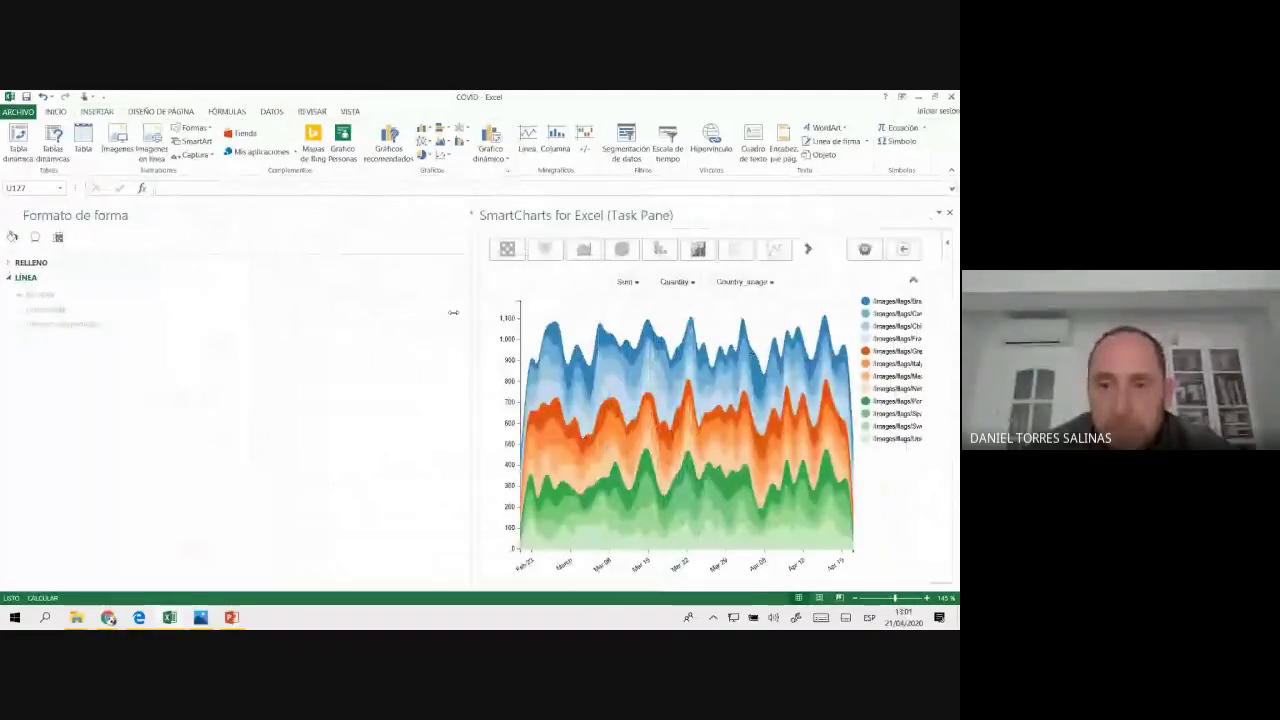
pyautogui.click(548, 250)
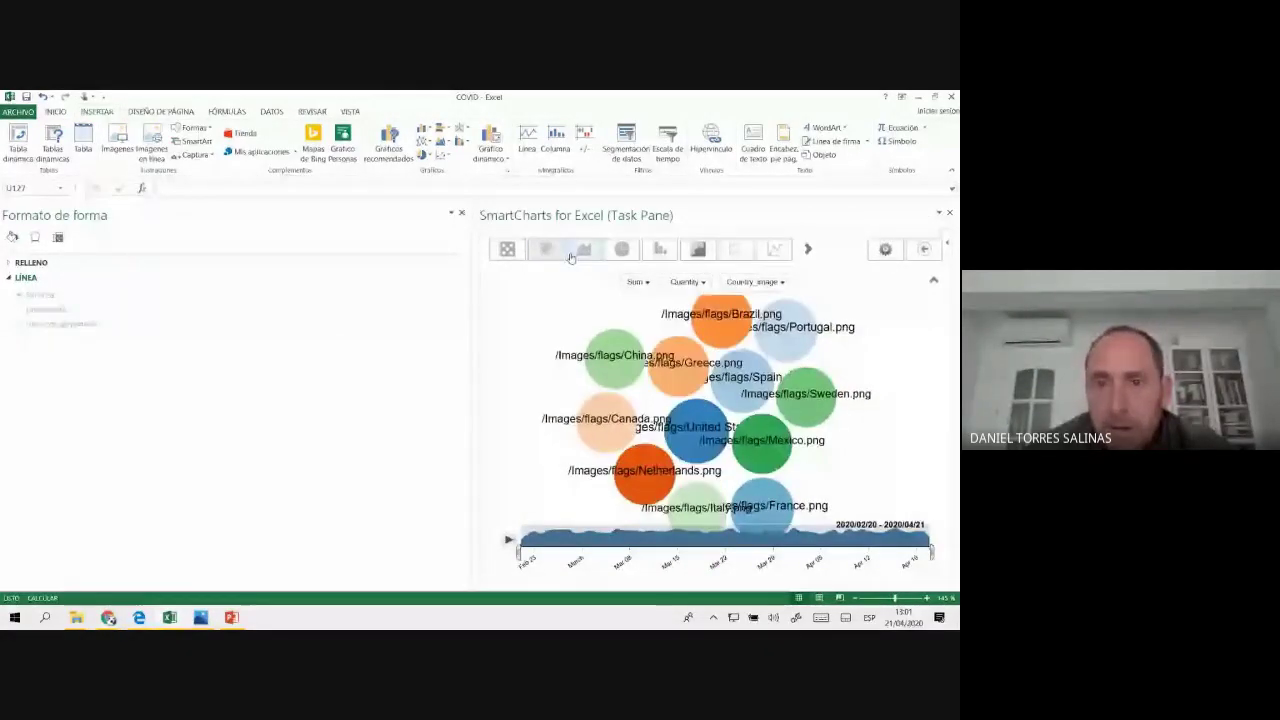
pyautogui.click(571, 254)
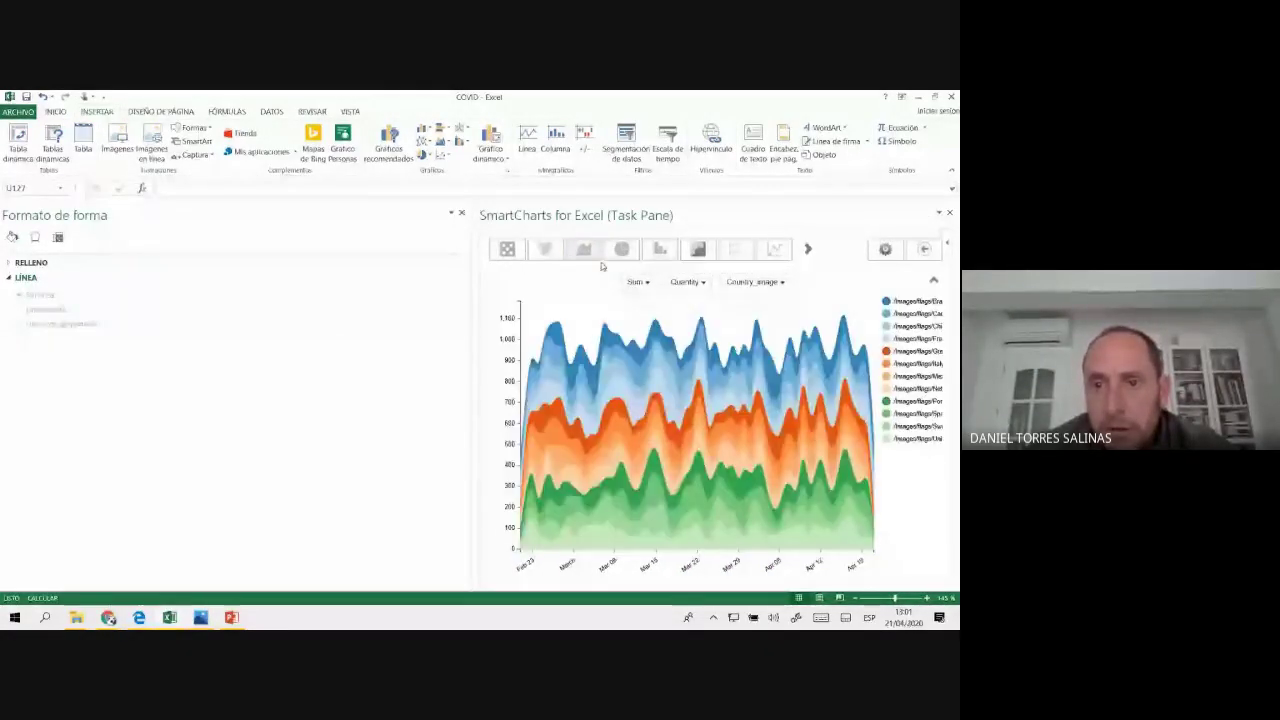
pyautogui.click(660, 250)
pyautogui.click(698, 252)
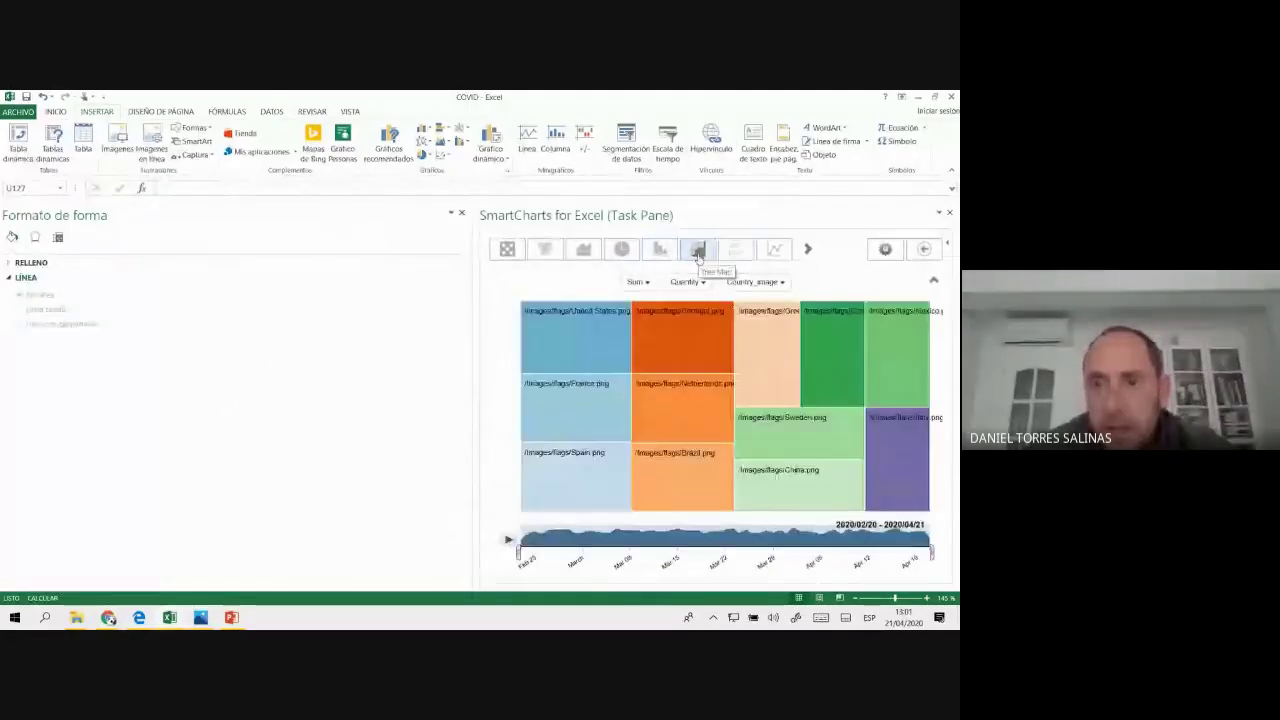
# - Try Sales_Amount/Quantity/TableRow line charts, a treemap and country bar chart, with range 2020/03/13–2020/04/08
pyautogui.click(808, 249)
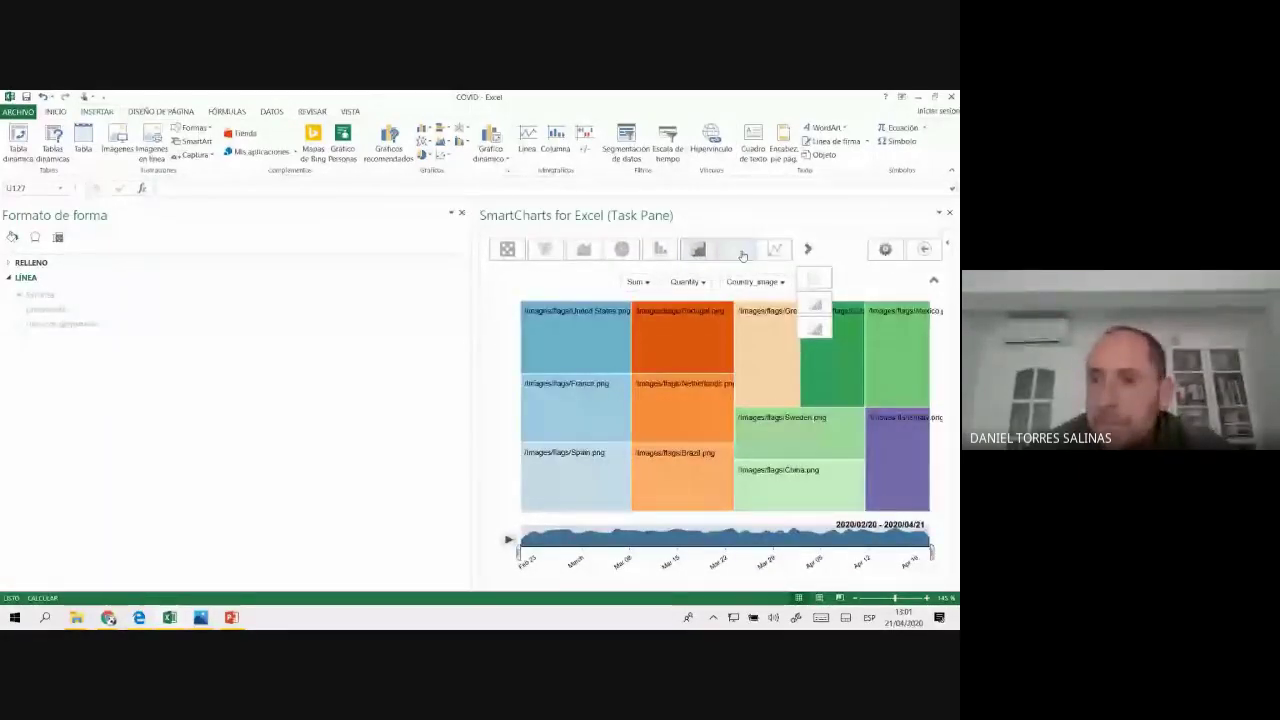
pyautogui.click(740, 250)
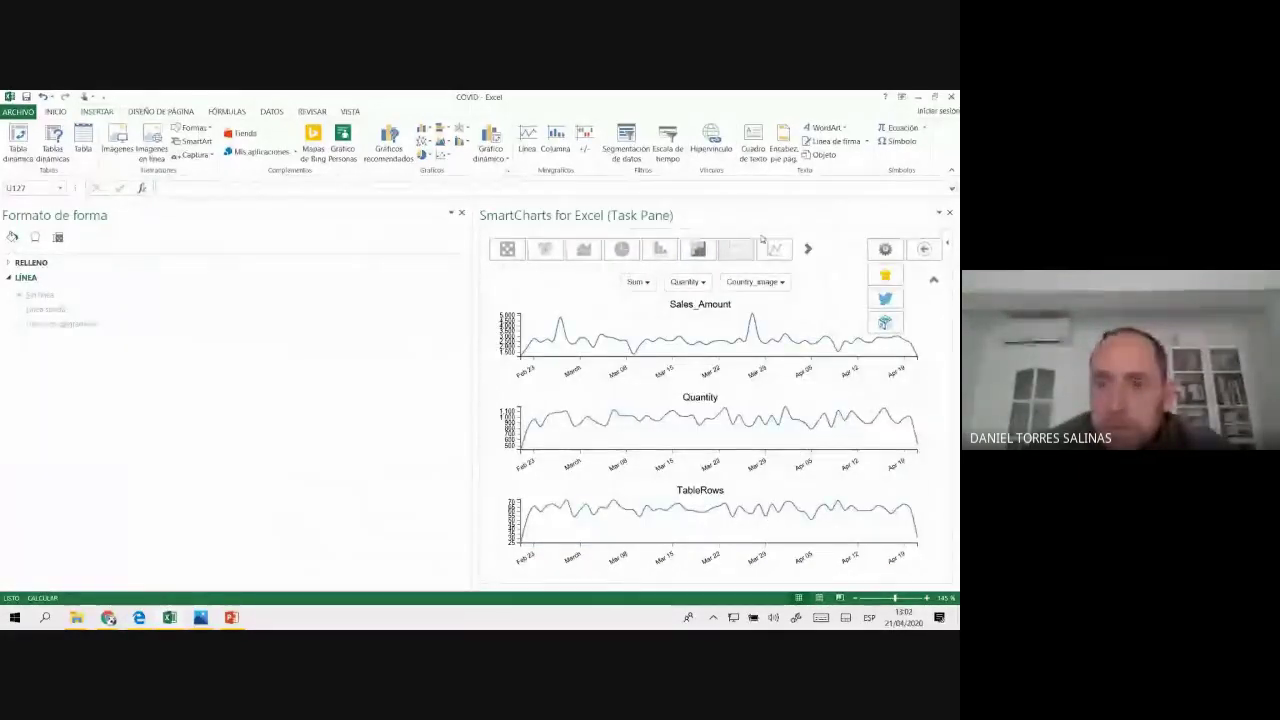
pyautogui.click(775, 249)
pyautogui.click(736, 248)
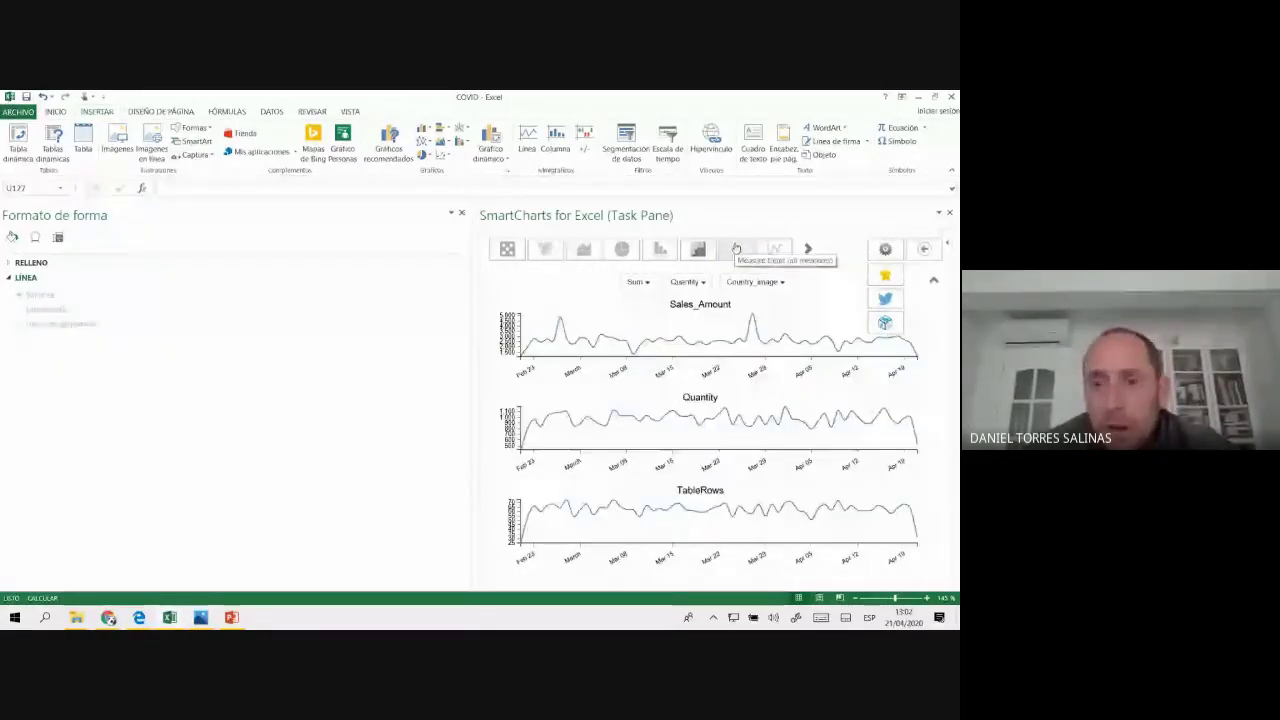
pyautogui.click(697, 250)
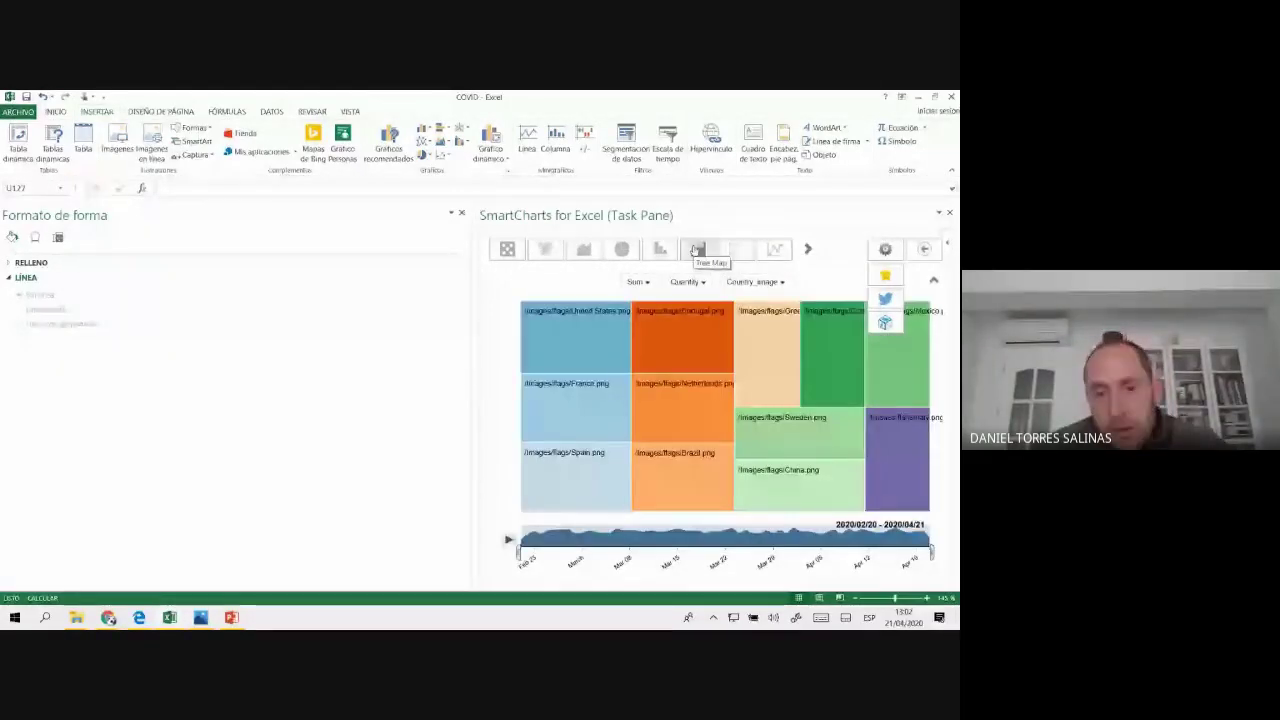
pyautogui.click(697, 250)
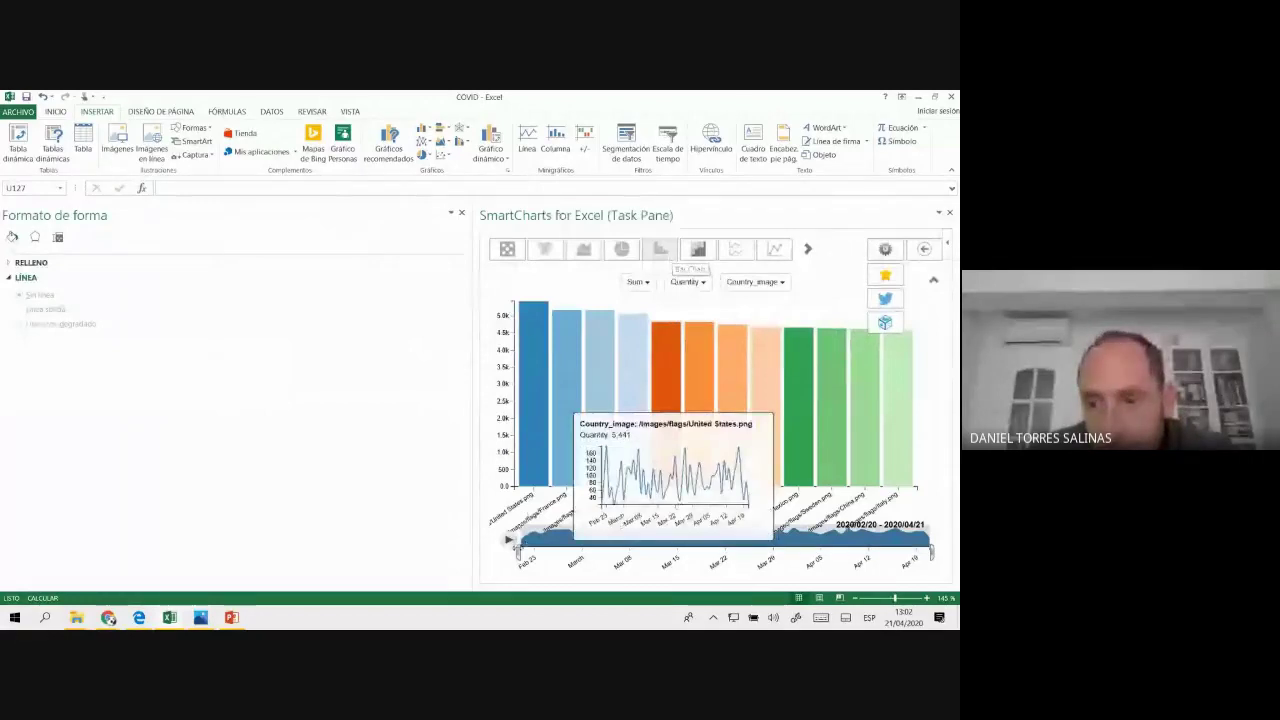
pyautogui.moveTo(518, 548); pyautogui.dragTo(668, 553)
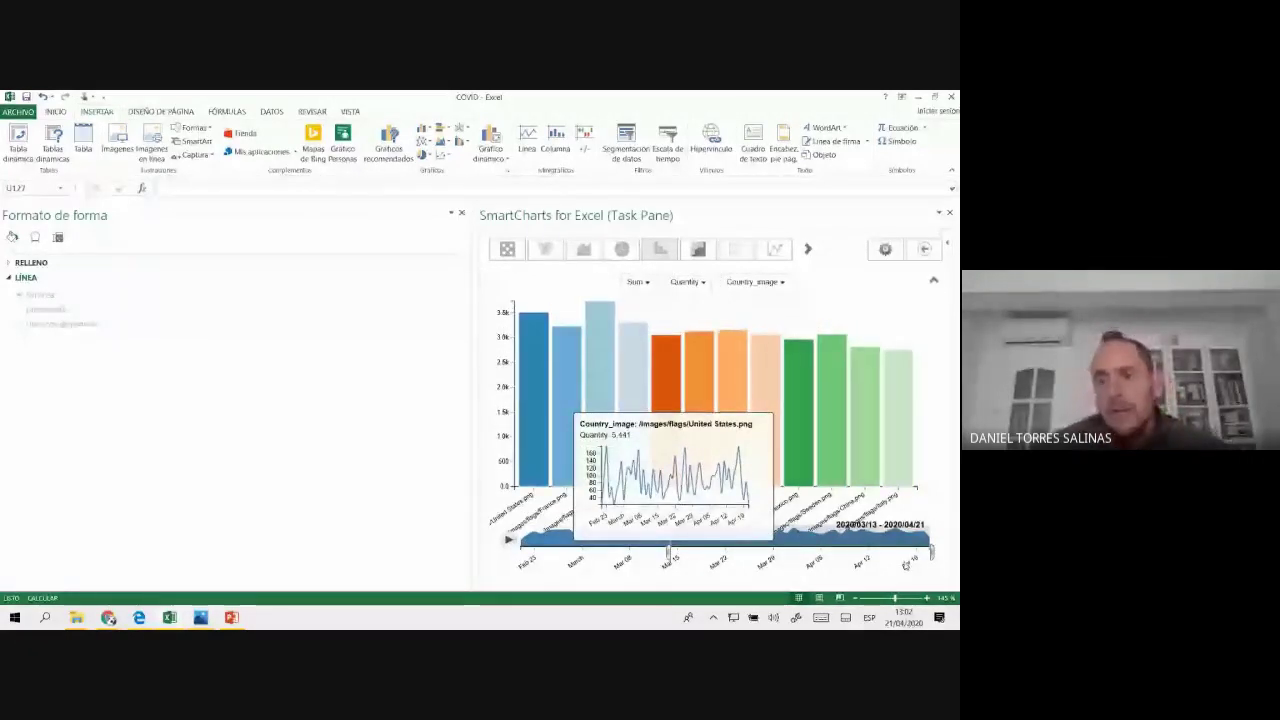
pyautogui.moveTo(932, 553); pyautogui.dragTo(843, 553)
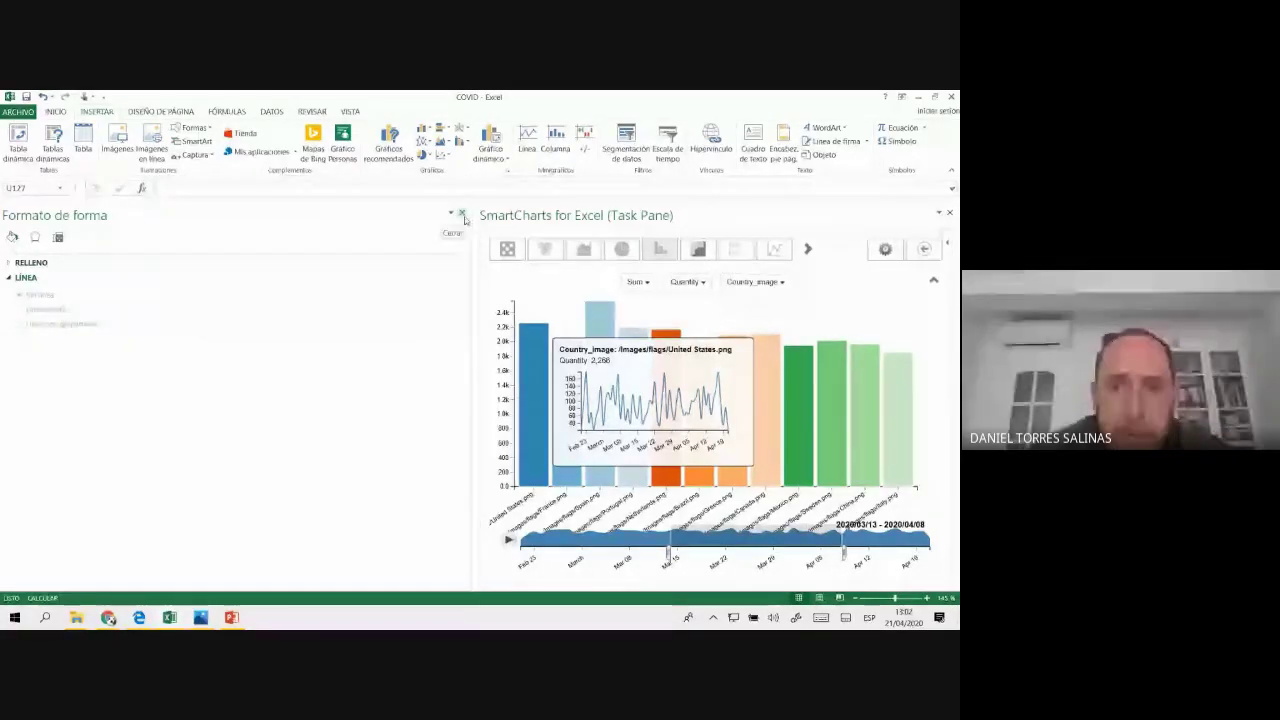
# - Show average Quantity per Category as bubbles, donut, then treemap; dismiss the Recommended Charts warning
pyautogui.click(507, 252)
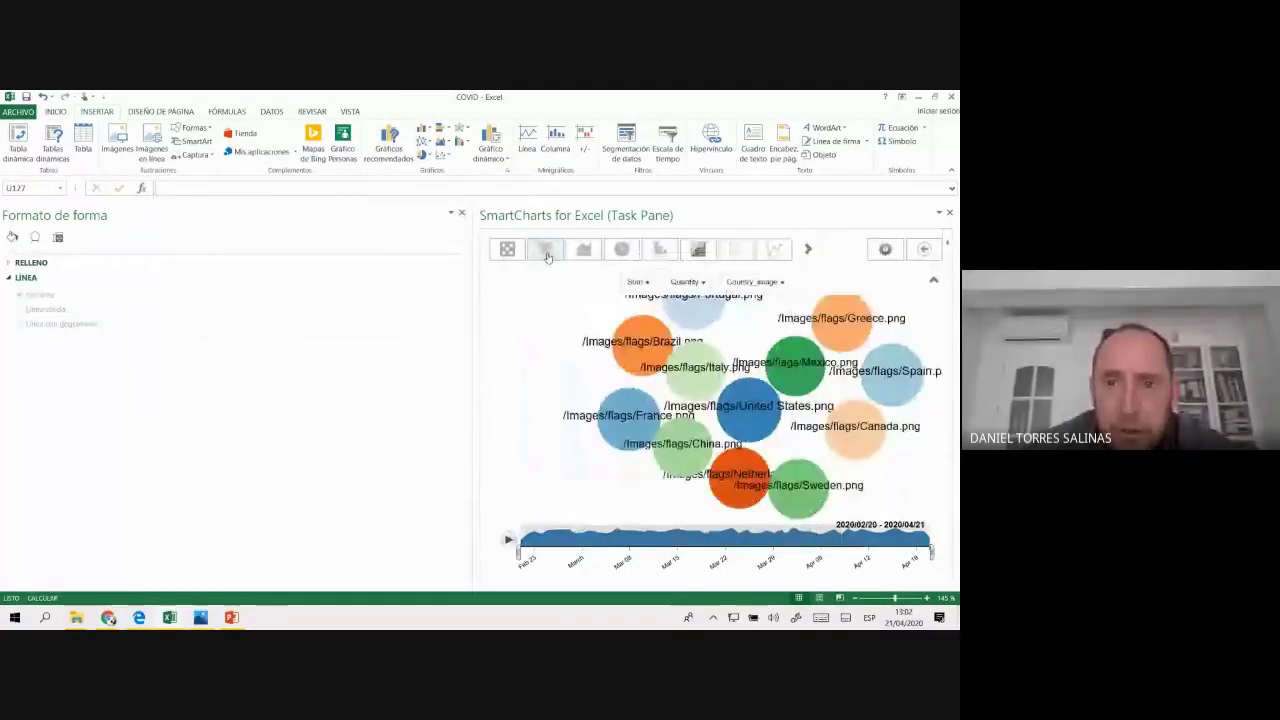
pyautogui.click(589, 251)
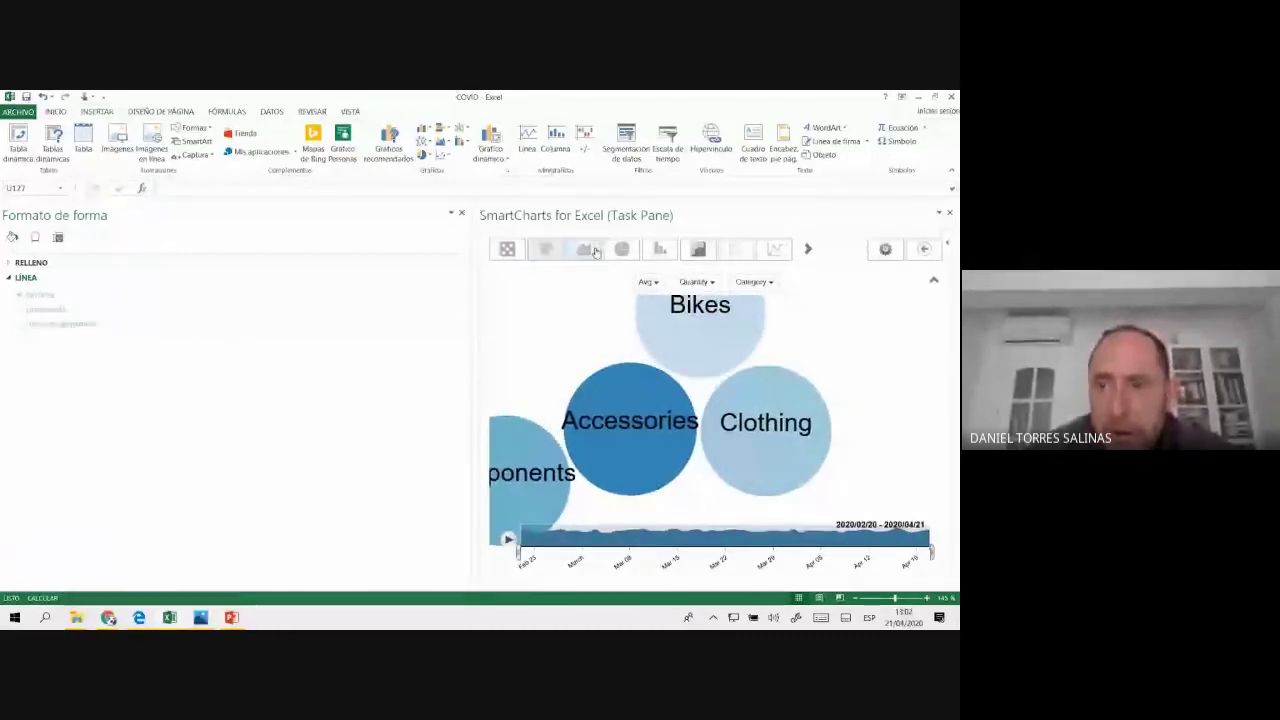
pyautogui.click(621, 249)
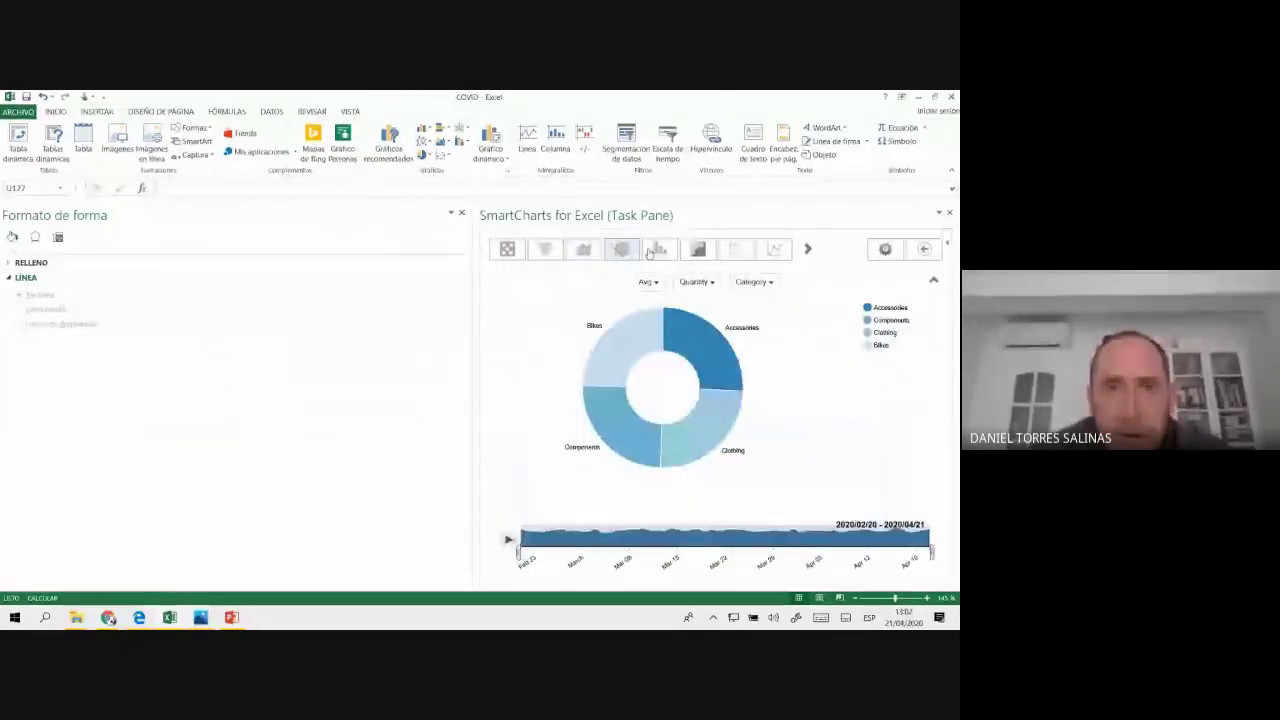
pyautogui.click(660, 249)
pyautogui.click(698, 249)
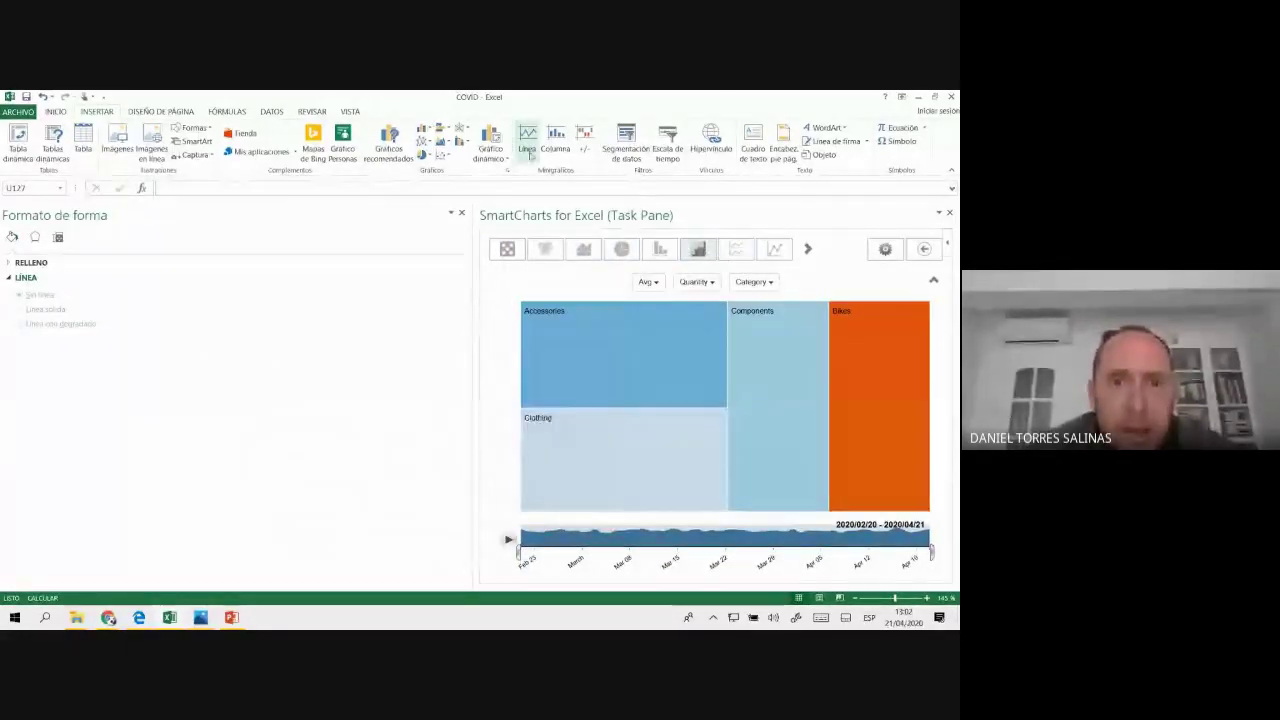
pyautogui.click(395, 141)
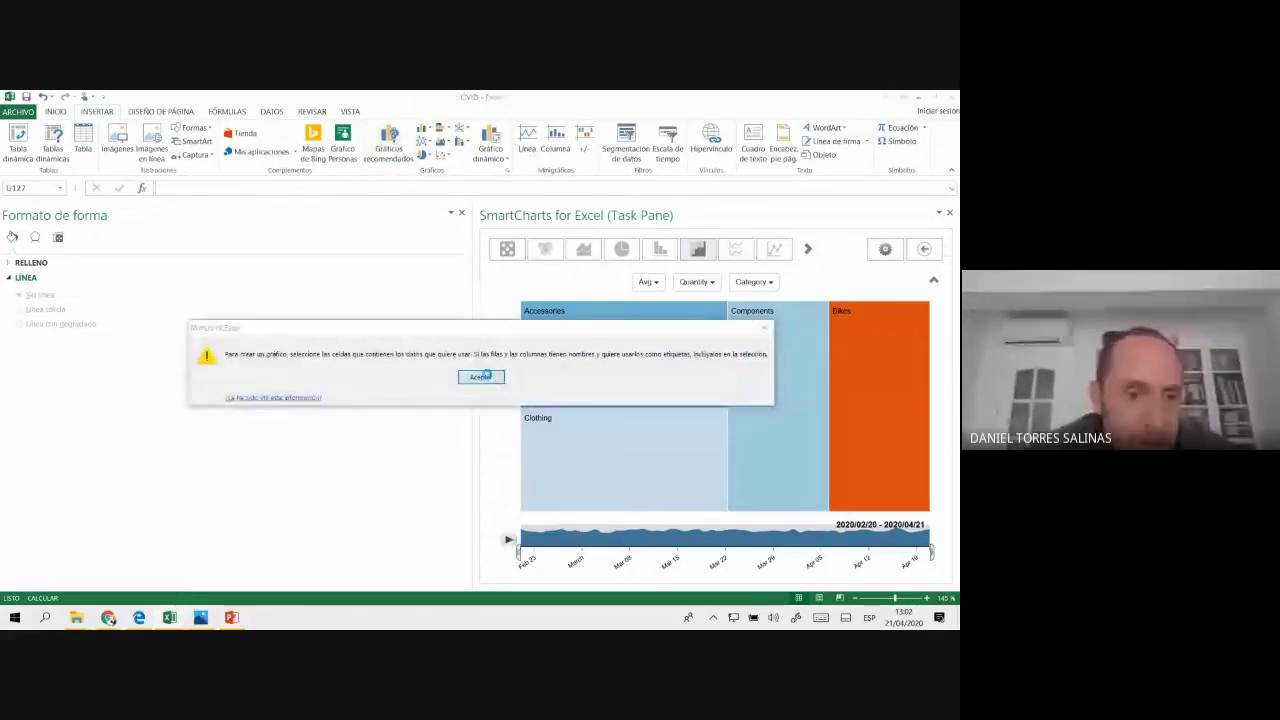
pyautogui.click(488, 377)
# - Switch to the Ejemplo de universidades workbook and select the yearly figures in B1:K24
pyautogui.moveTo(169, 617)
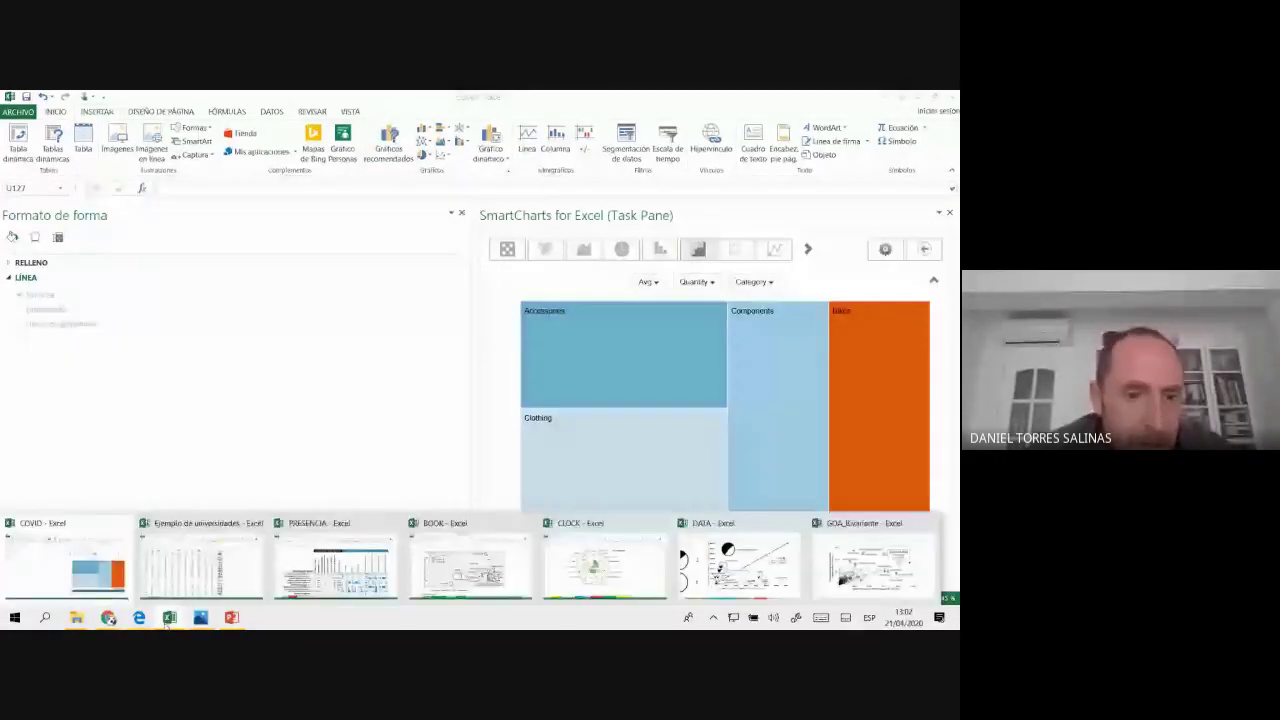
pyautogui.click(204, 568)
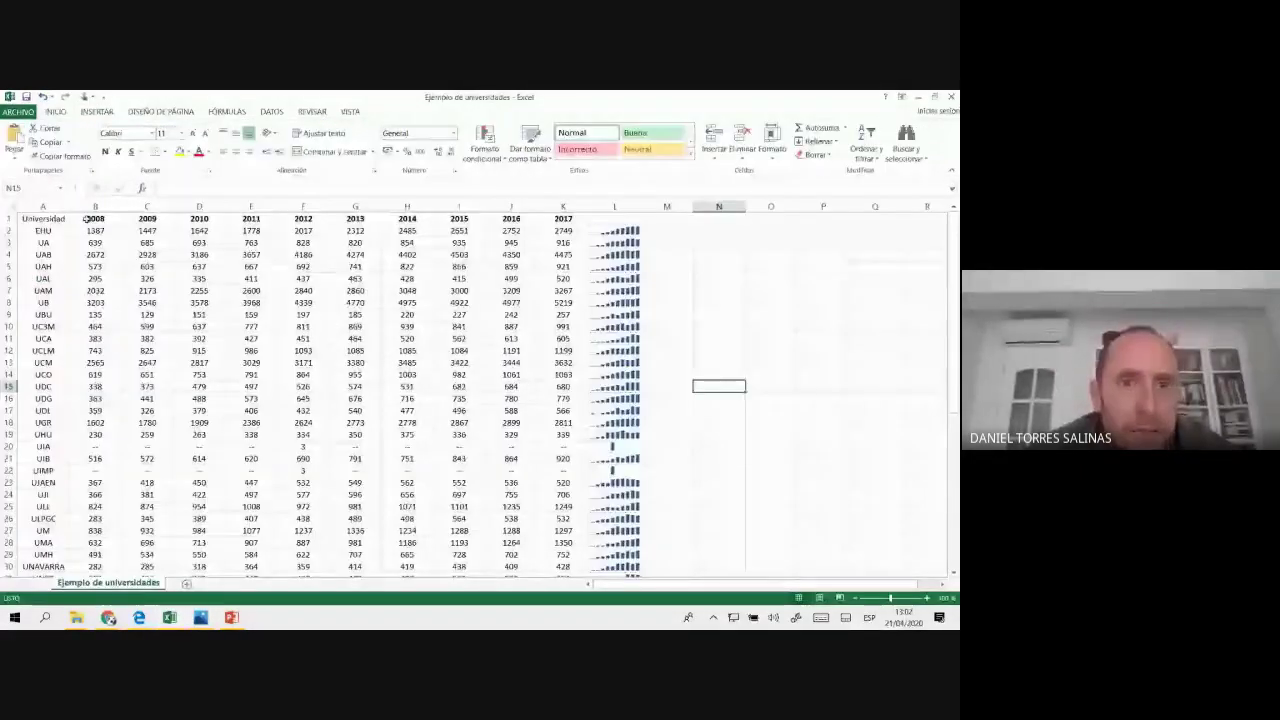
pyautogui.moveTo(90, 218); pyautogui.dragTo(563, 494)
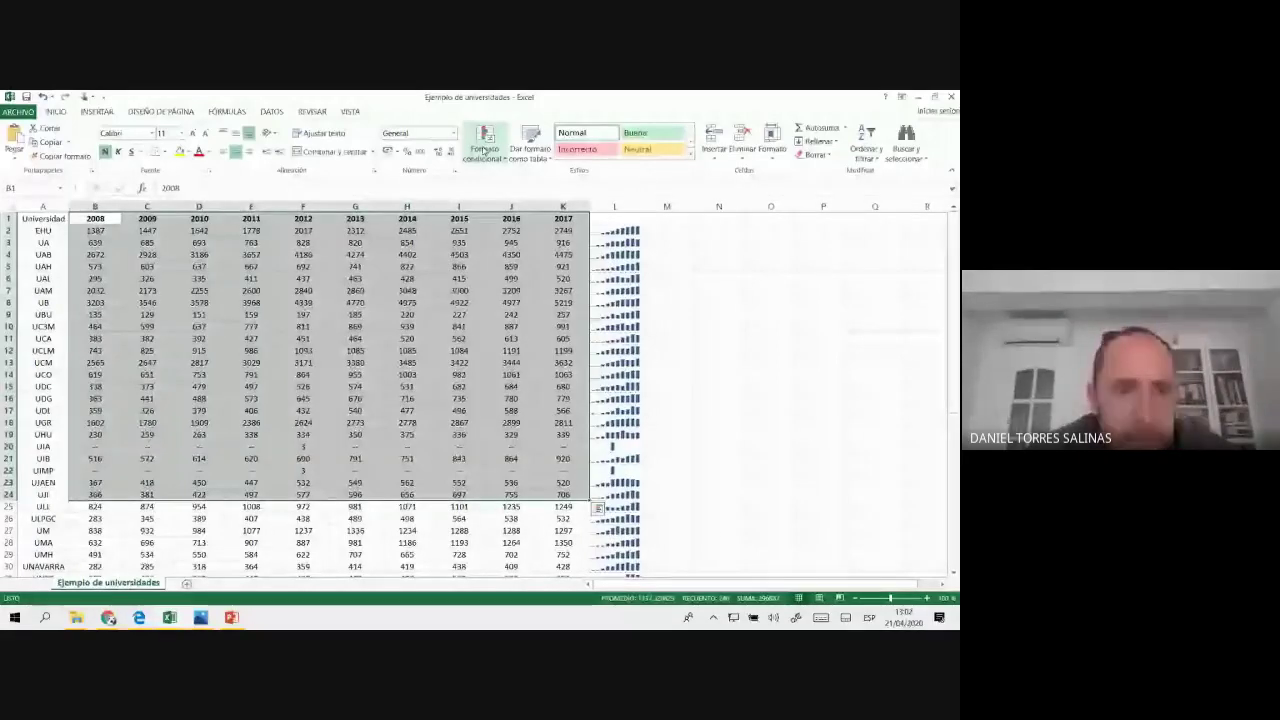
pyautogui.scroll(-1, 484, 150)
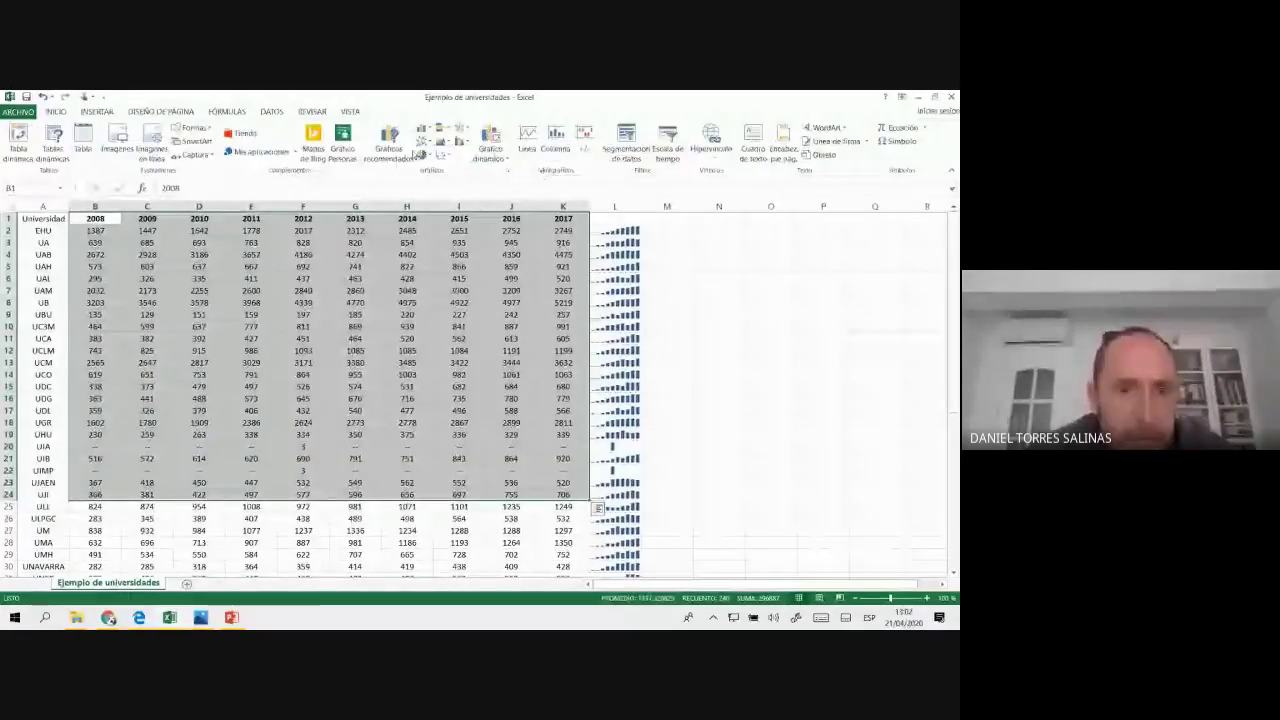
# - Preview the stacked column and stacked area suggestions in Recommended Charts, then cancel without inserting
pyautogui.click(401, 145)
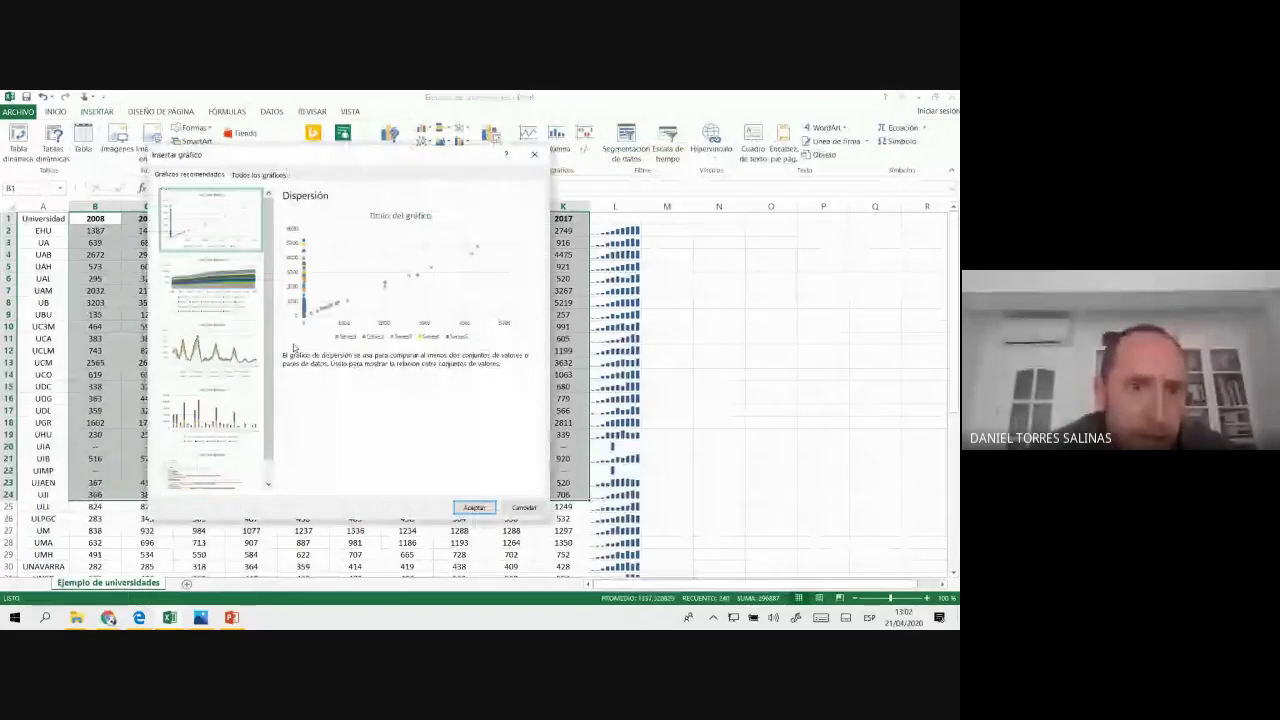
pyautogui.click(212, 400)
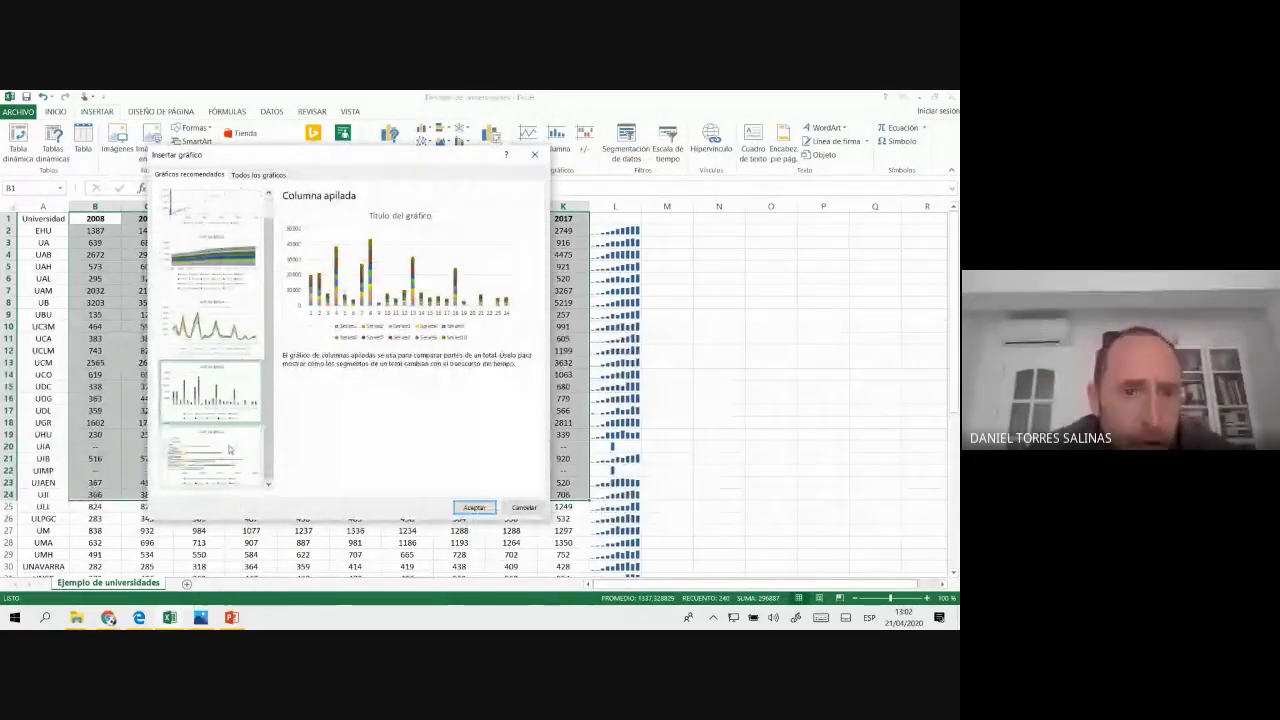
pyautogui.click(229, 450)
pyautogui.click(258, 174)
pyautogui.click(310, 206)
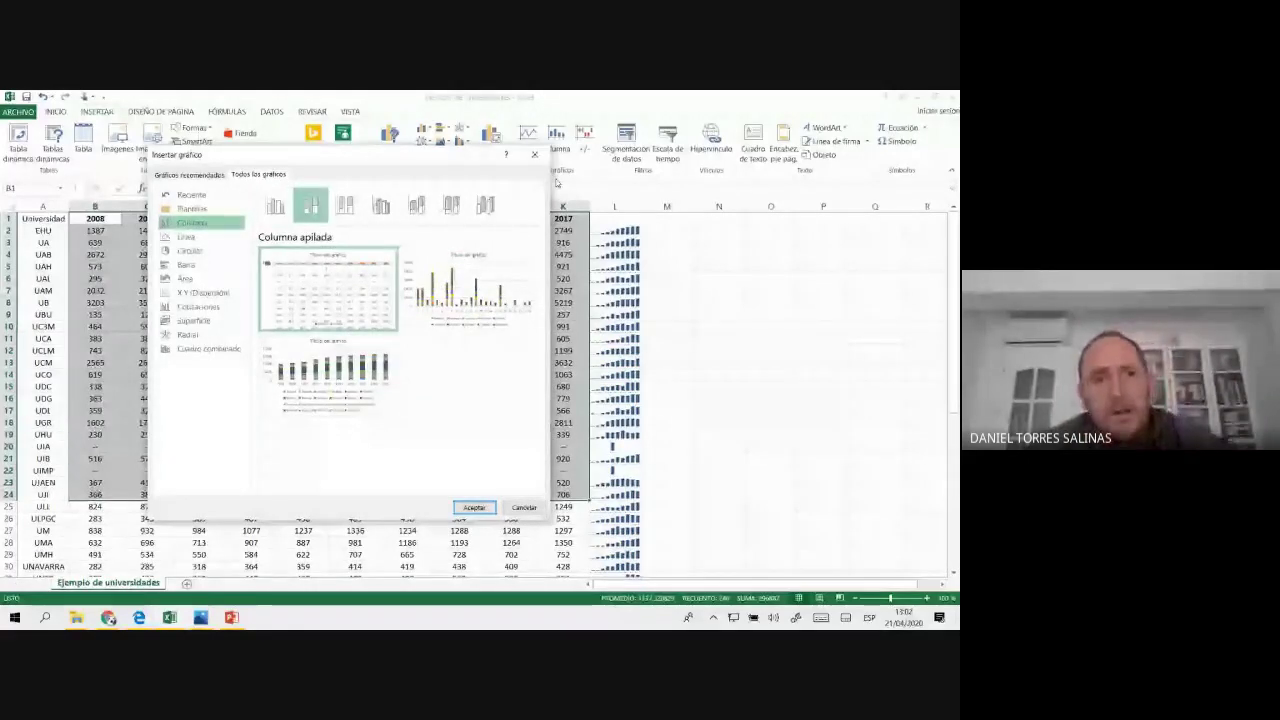
pyautogui.click(534, 154)
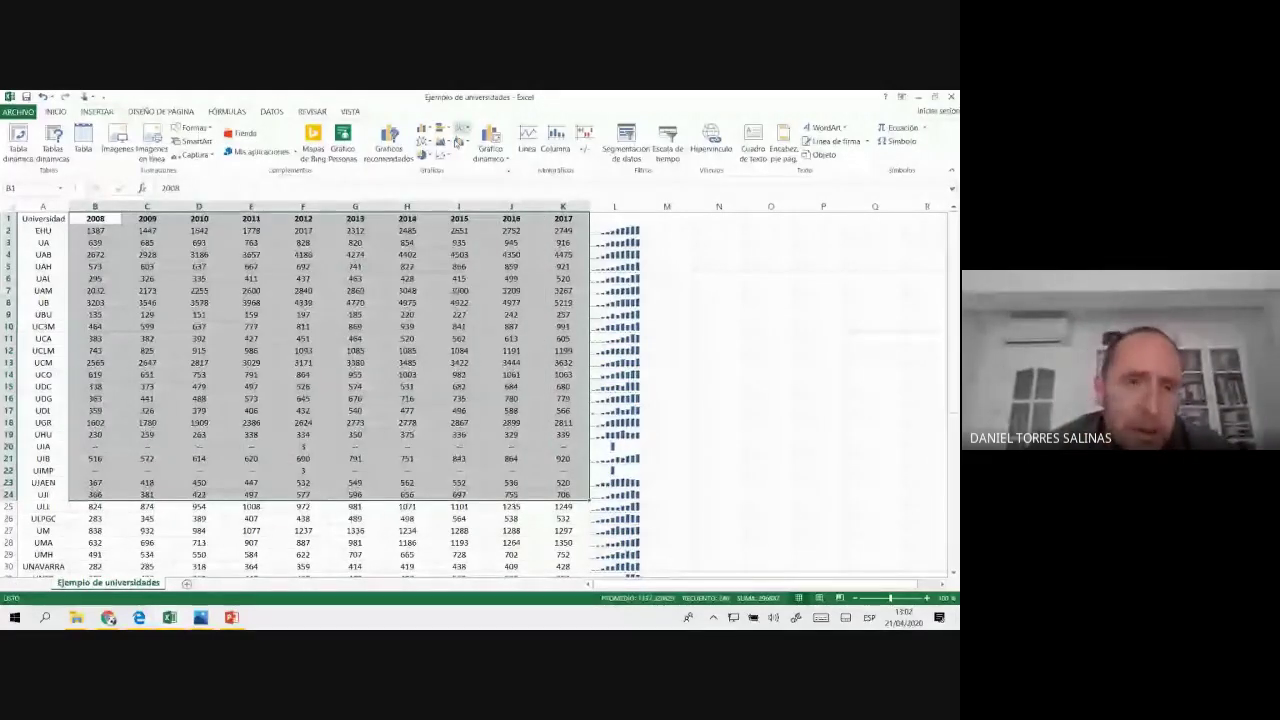
# - Insert a People Graph infographic for the selected figures
pyautogui.click(458, 142)
pyautogui.click(458, 142)
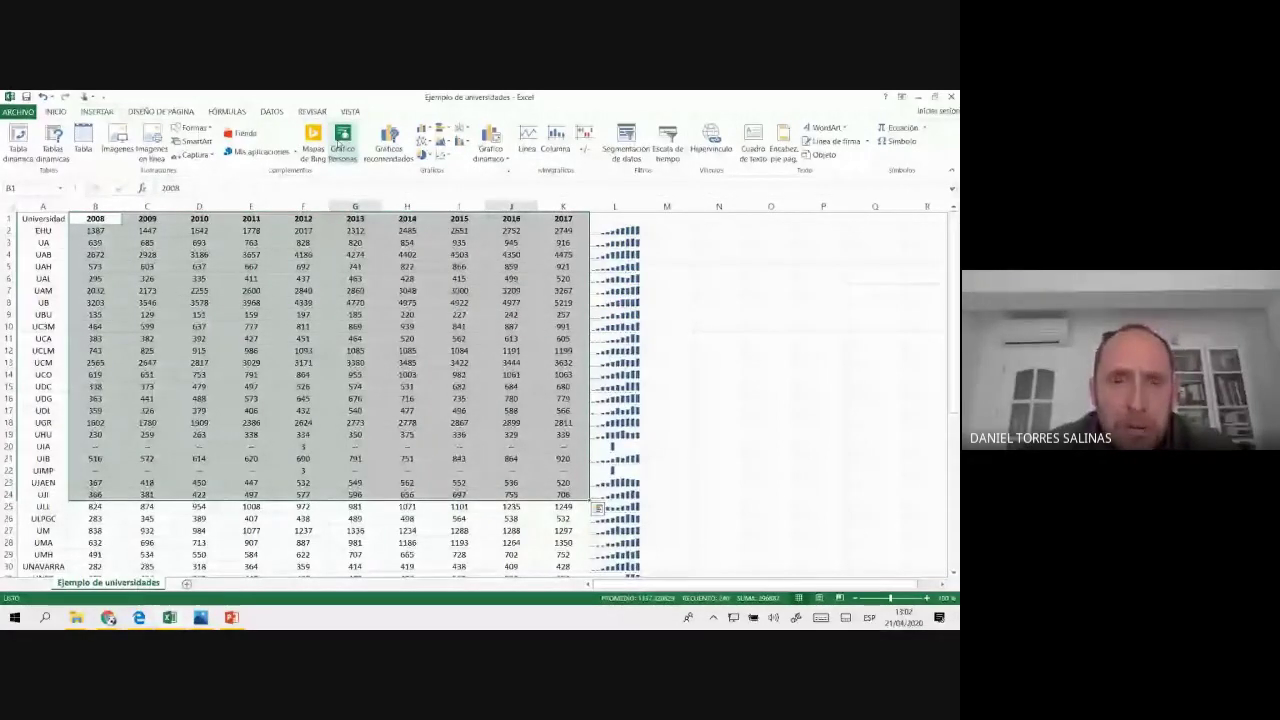
pyautogui.click(343, 148)
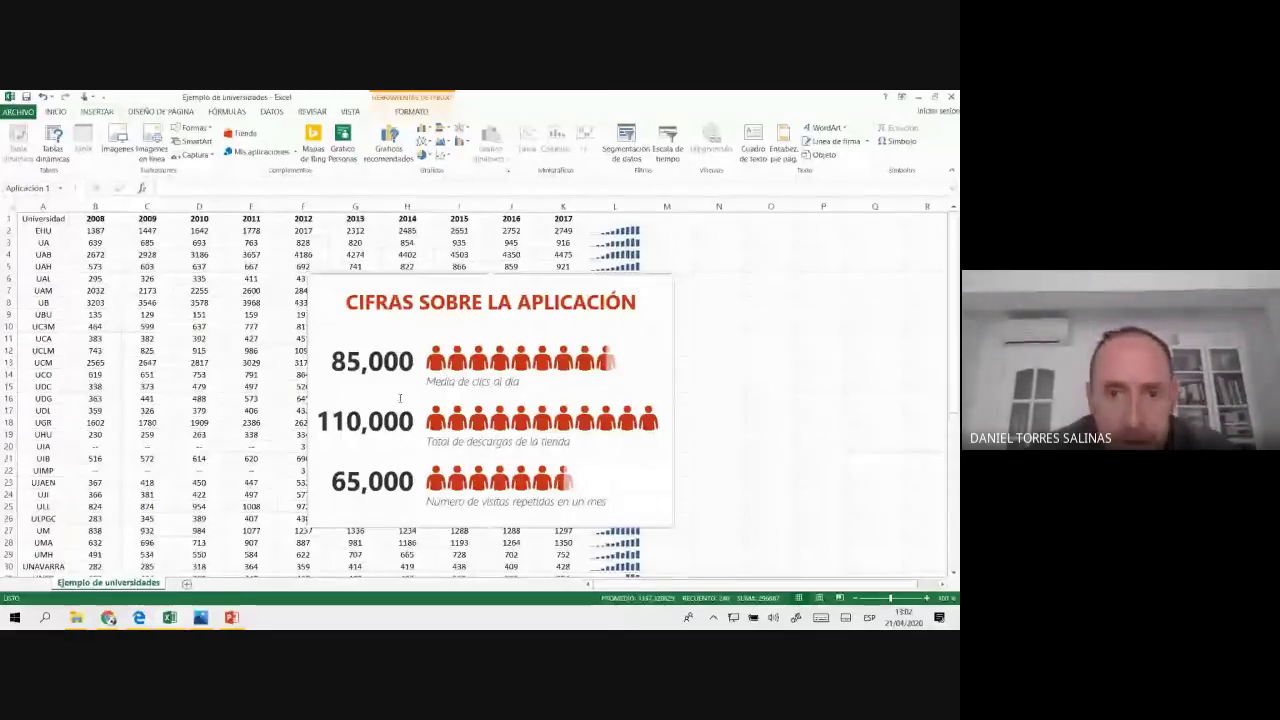
pyautogui.click(497, 440)
pyautogui.click(620, 290)
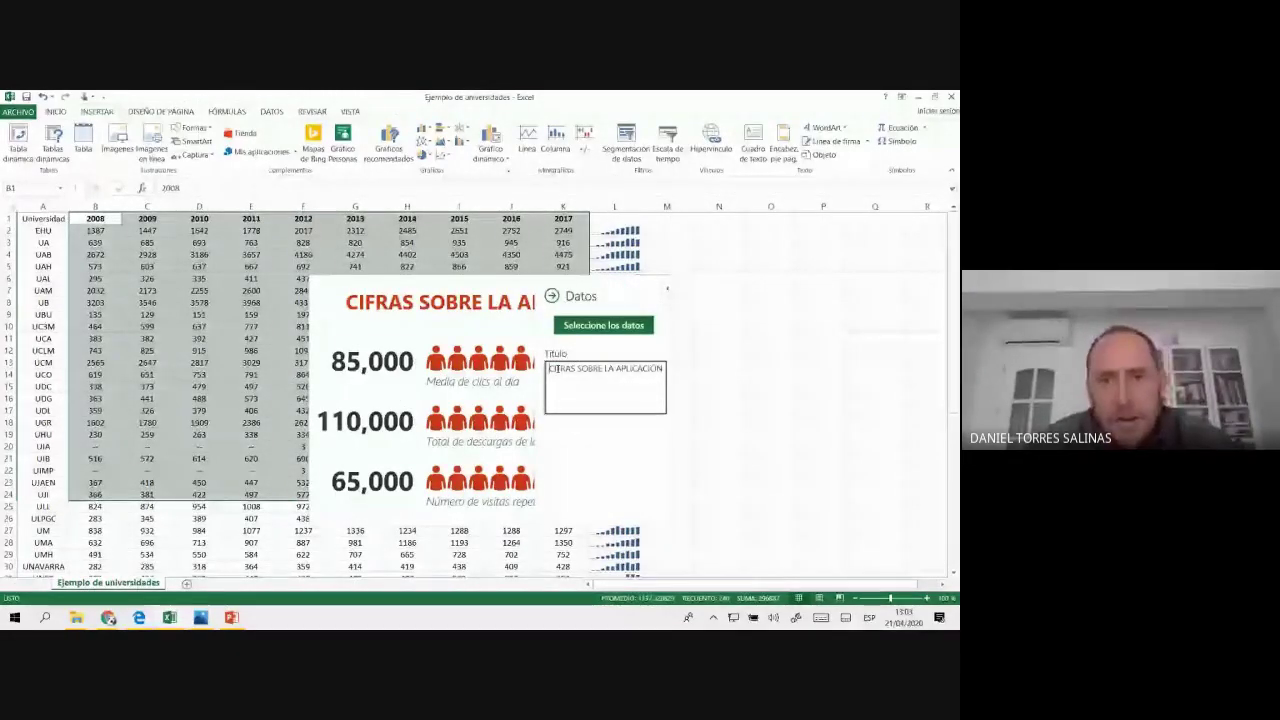
pyautogui.moveTo(550, 368); pyautogui.dragTo(754, 374)
pyautogui.write('C')
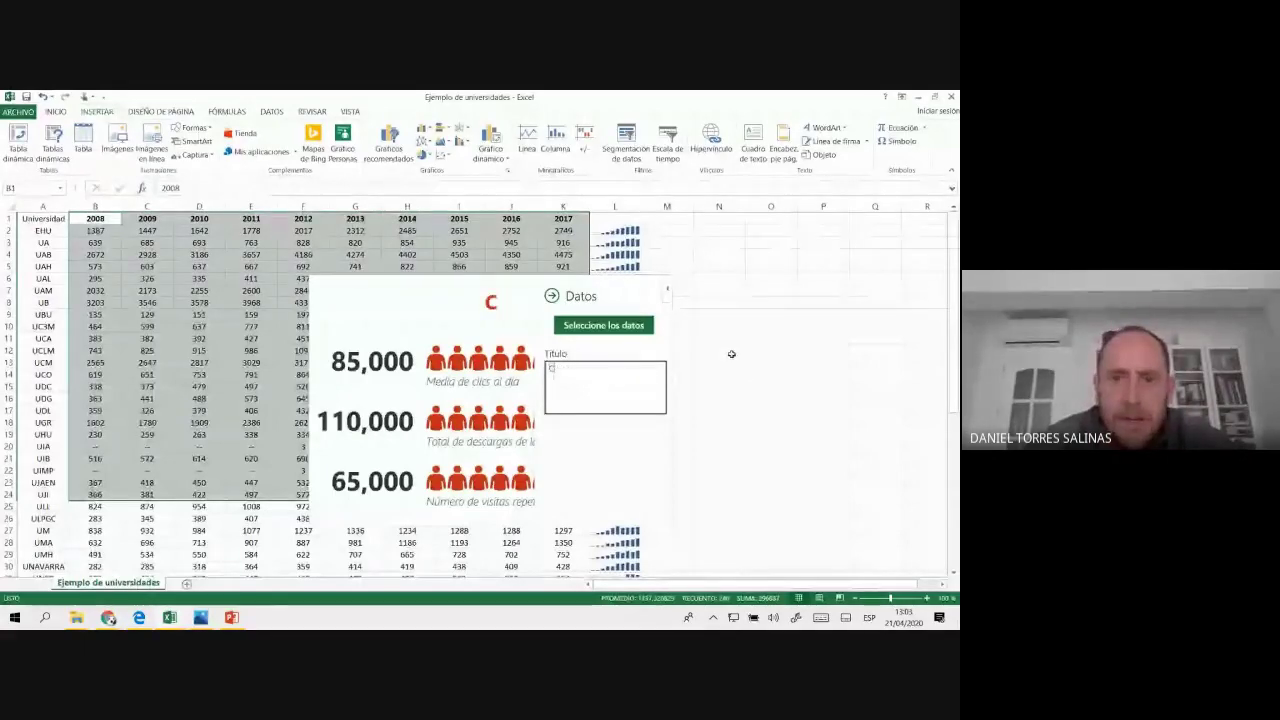
pyautogui.write('IFRAS DEL COV')
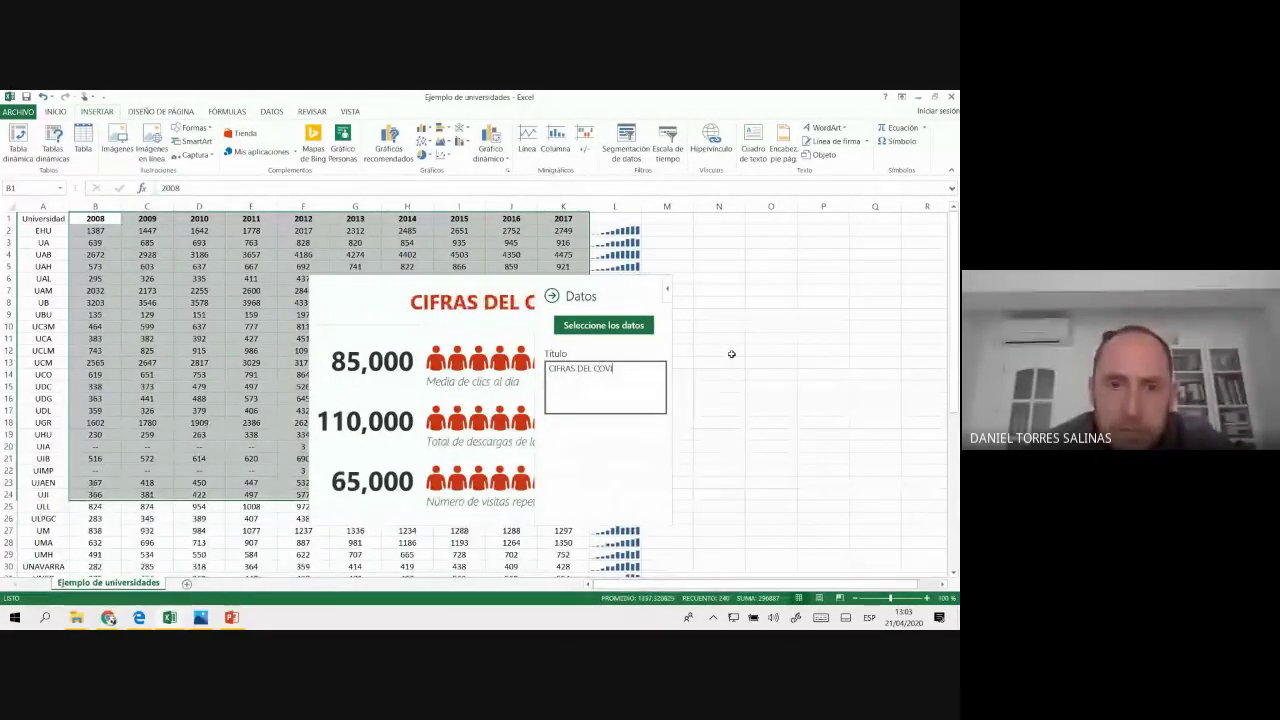
pyautogui.write('ID')
pyautogui.click(609, 327)
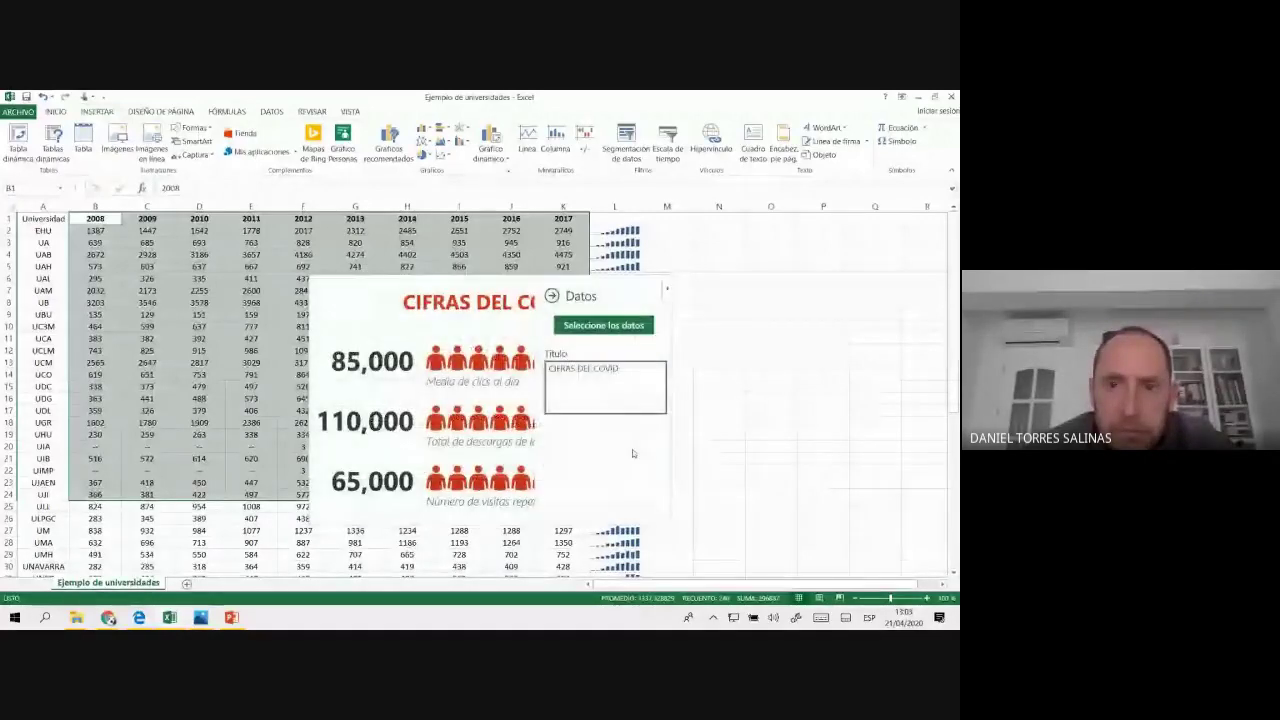
pyautogui.click(551, 297)
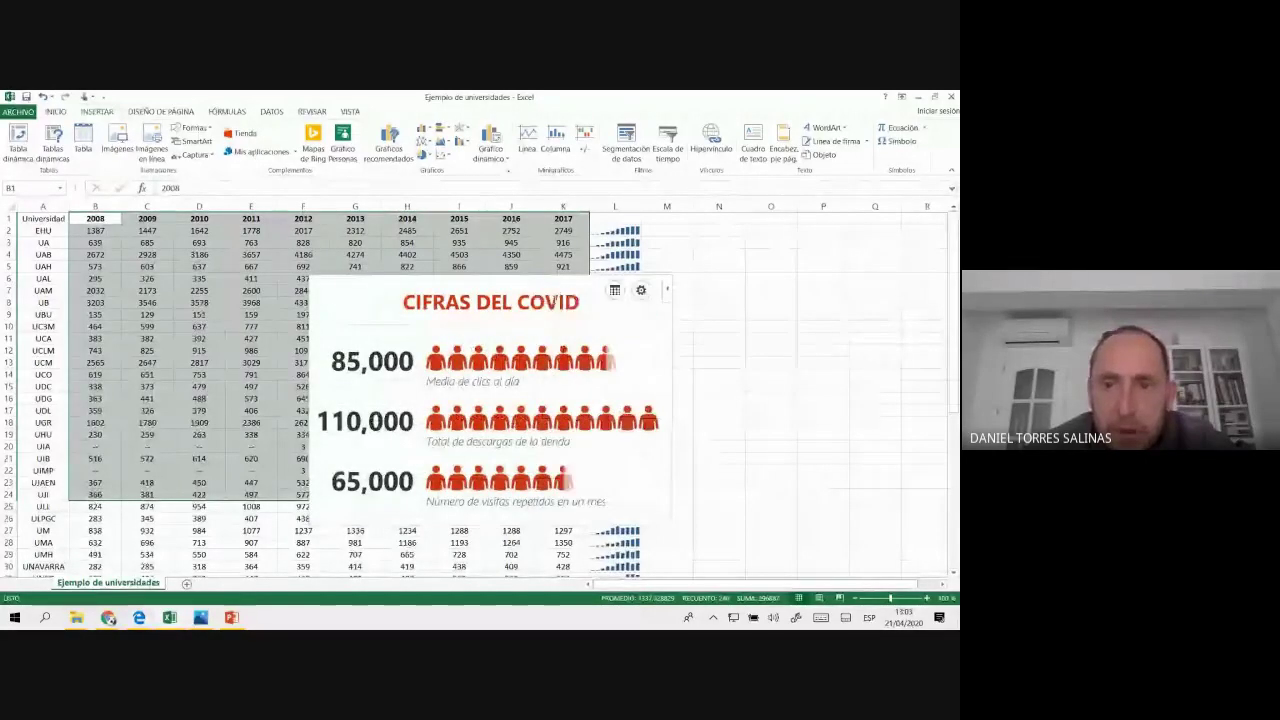
pyautogui.click(614, 290)
pyautogui.click(628, 327)
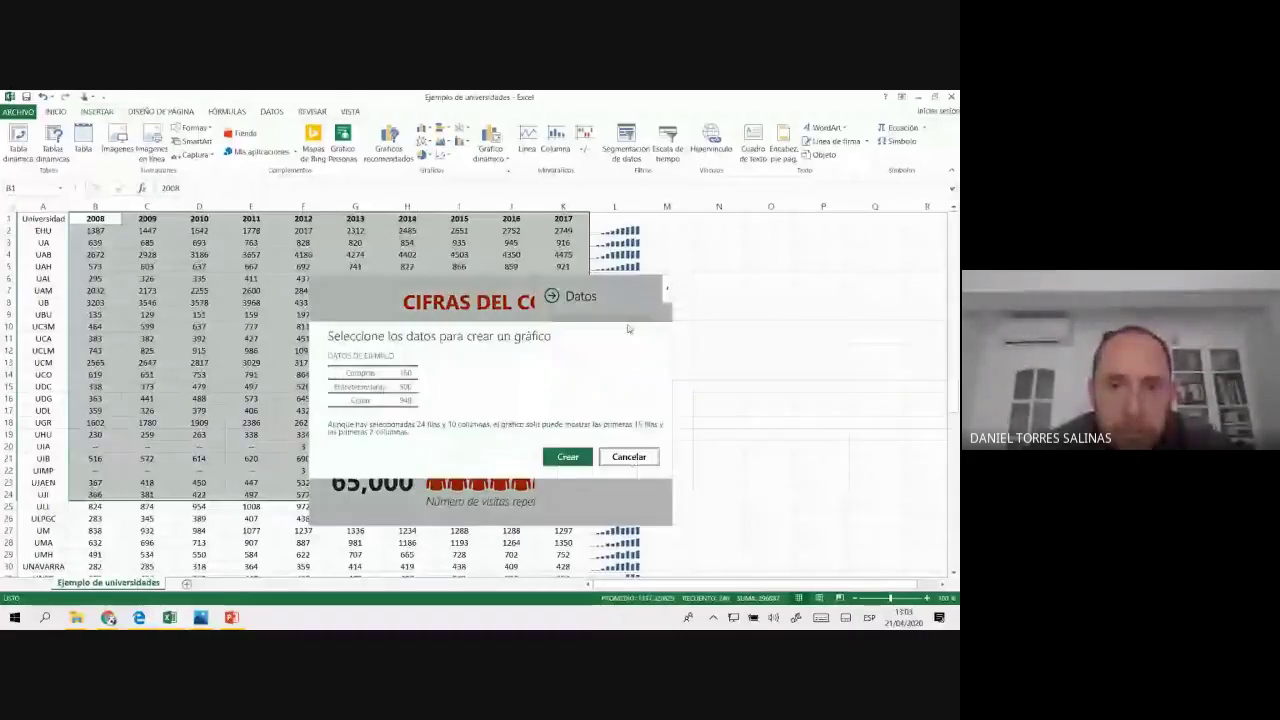
pyautogui.click(585, 458)
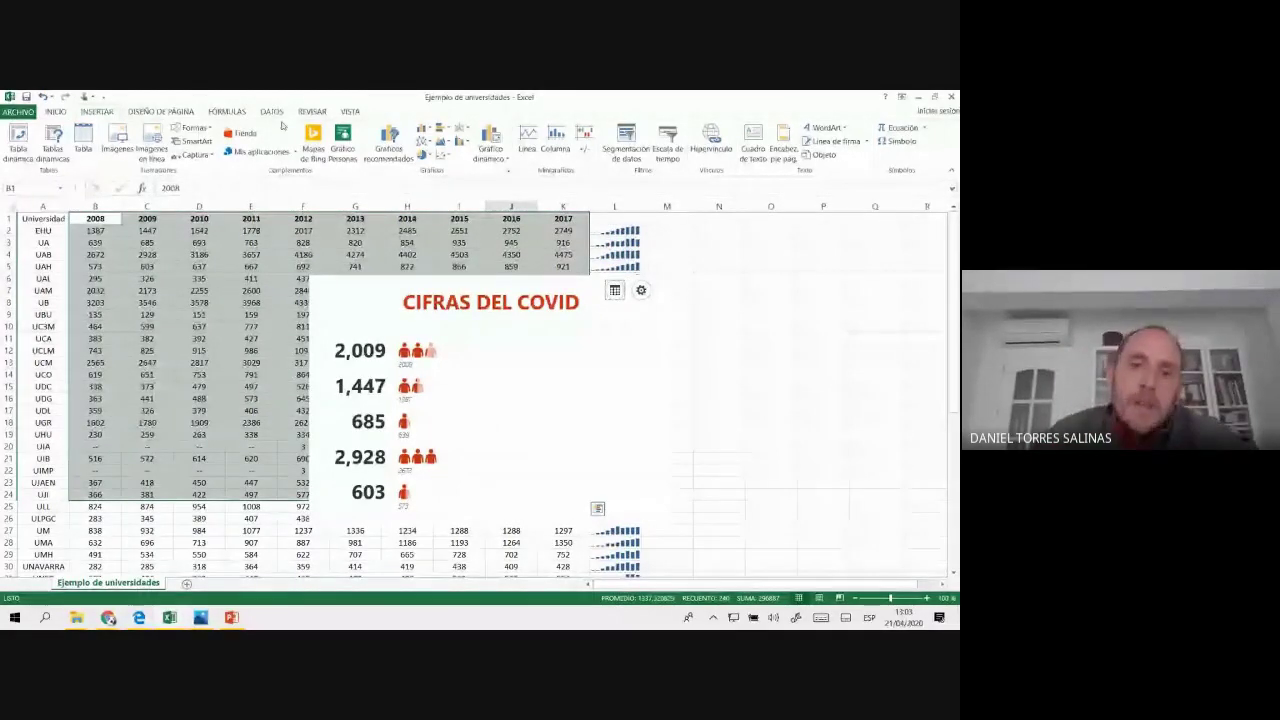
pyautogui.click(507, 282)
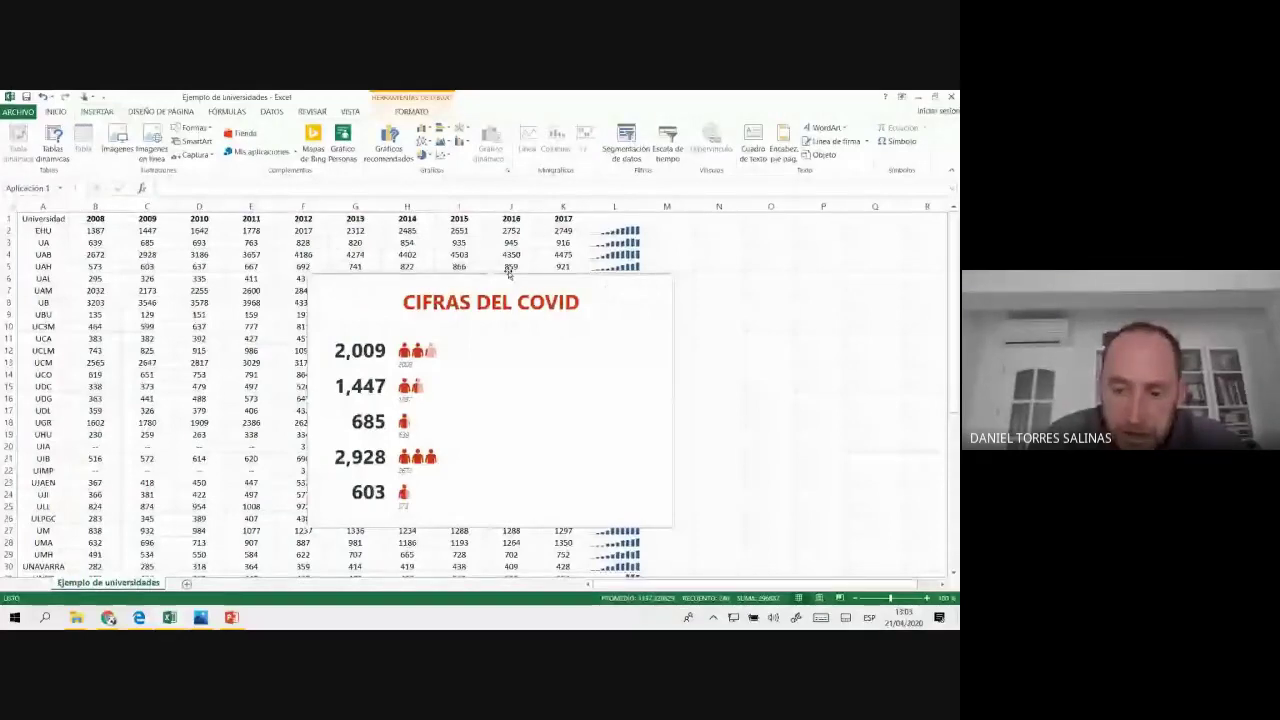
pyautogui.press('Delete')
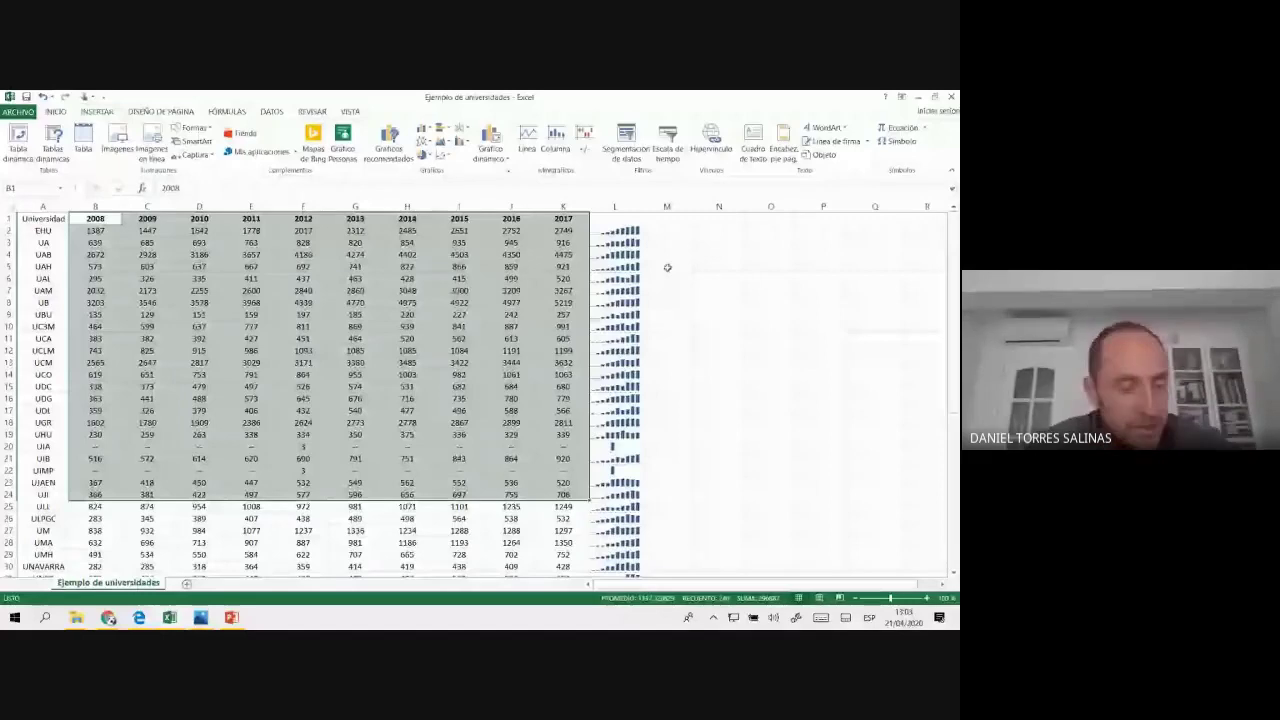
pyautogui.click(510, 290)
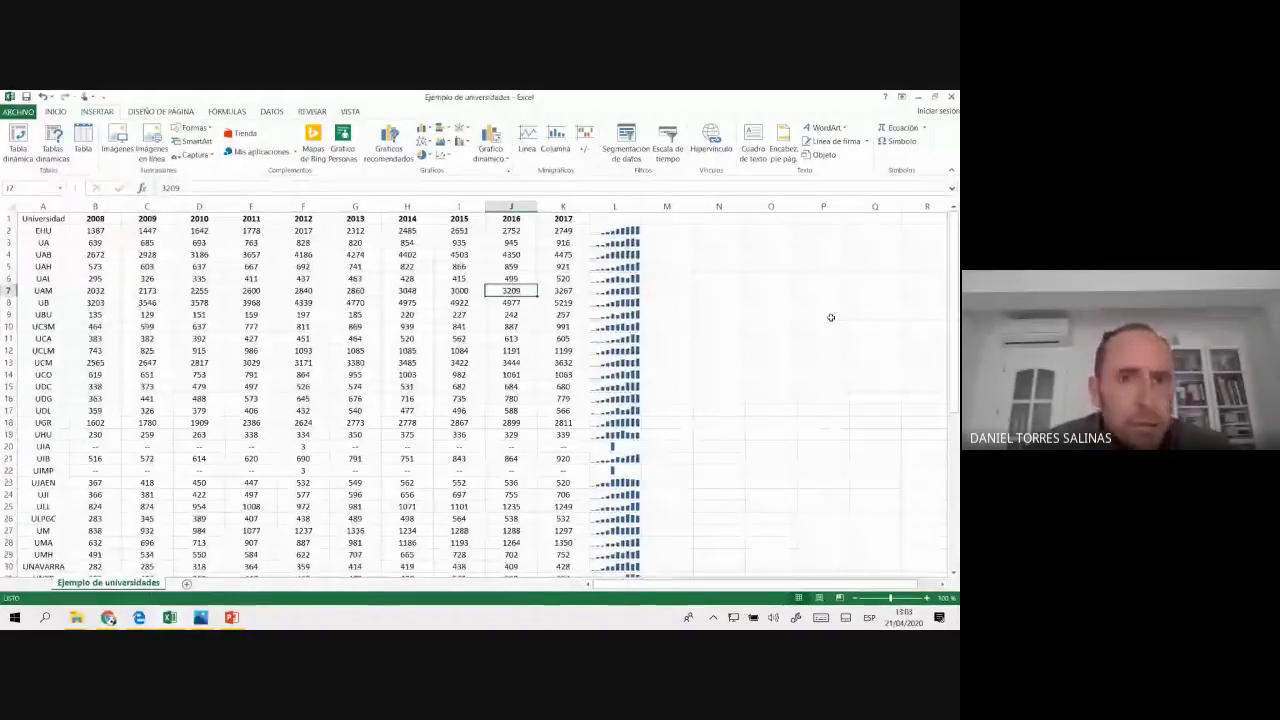
pyautogui.click(56, 112)
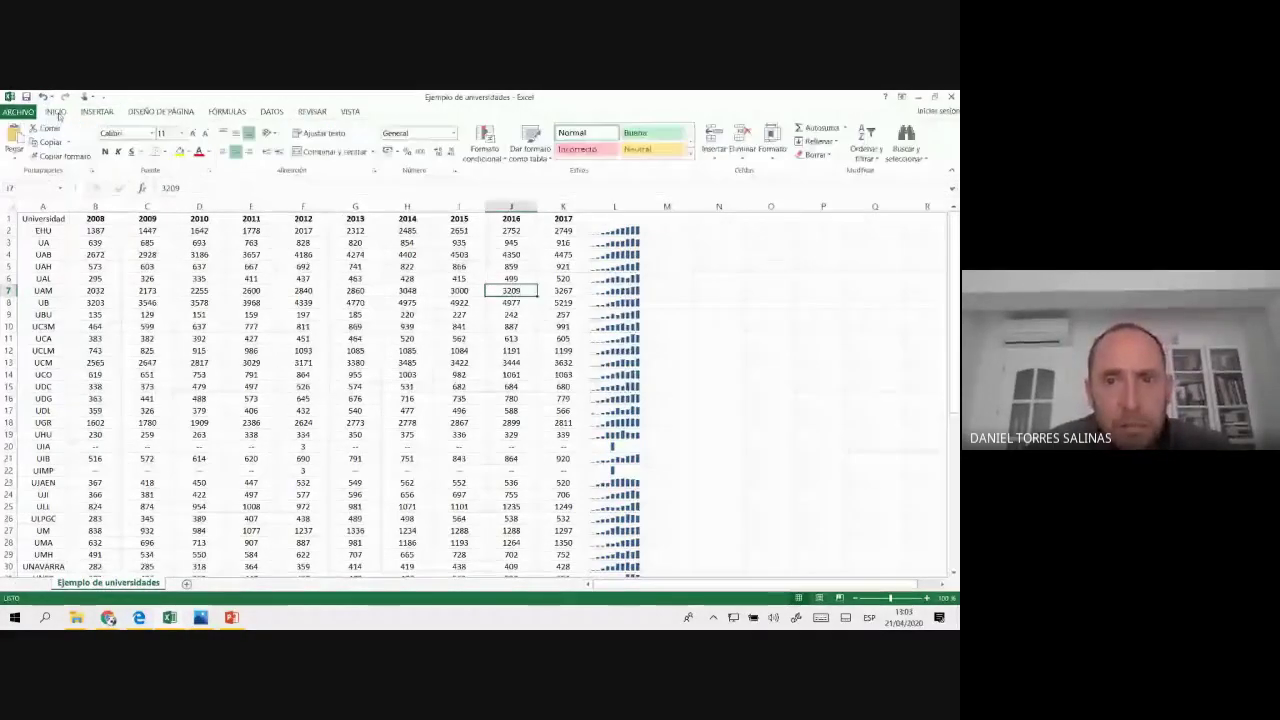
pyautogui.click(503, 159)
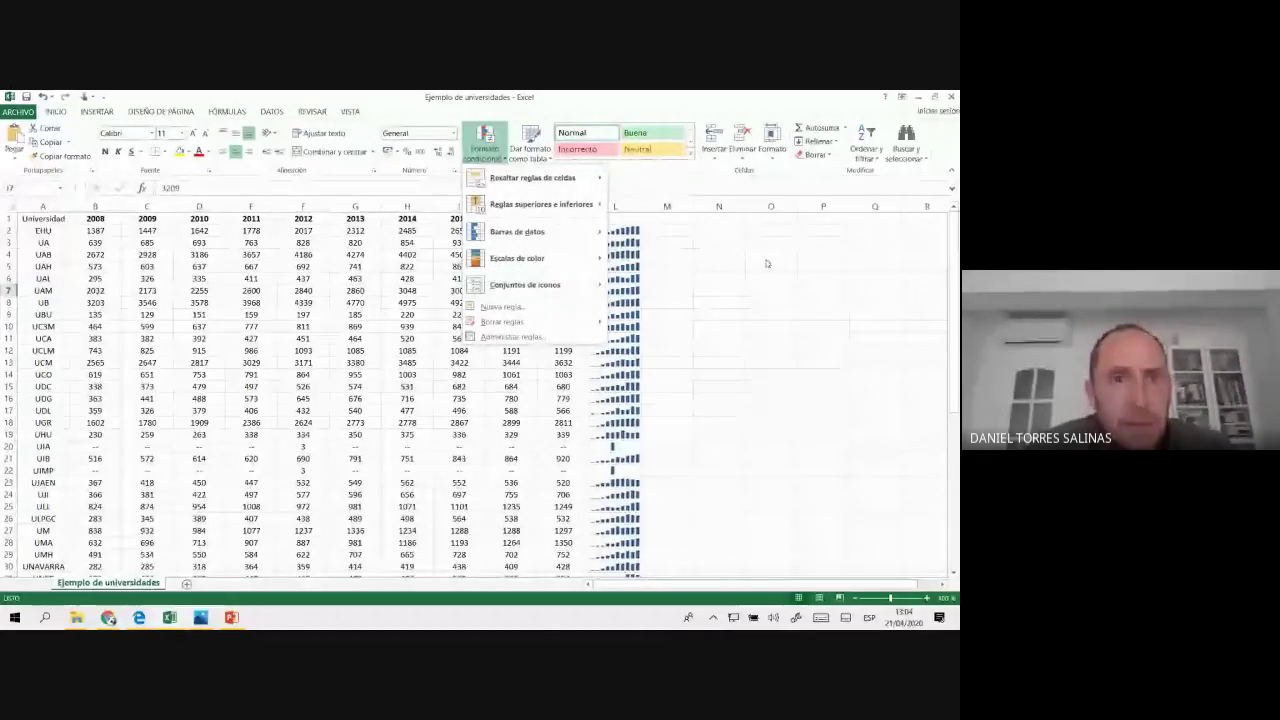
pyautogui.click(272, 112)
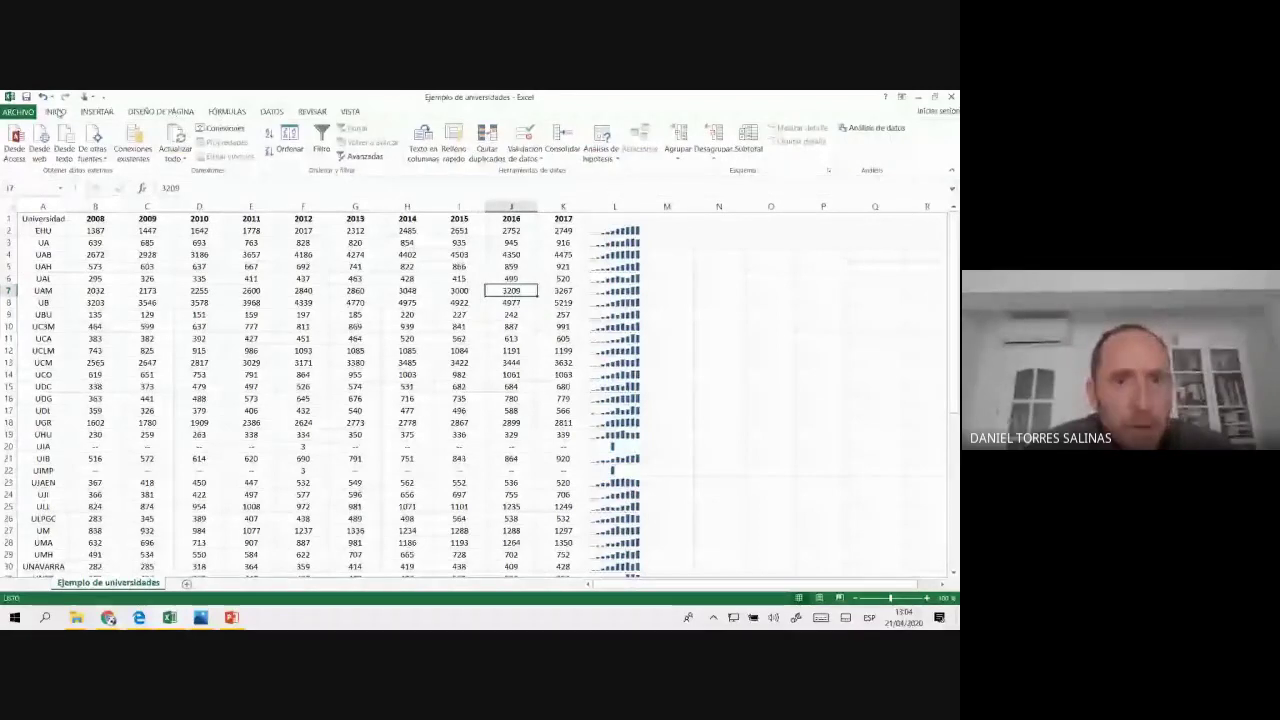
pyautogui.click(115, 113)
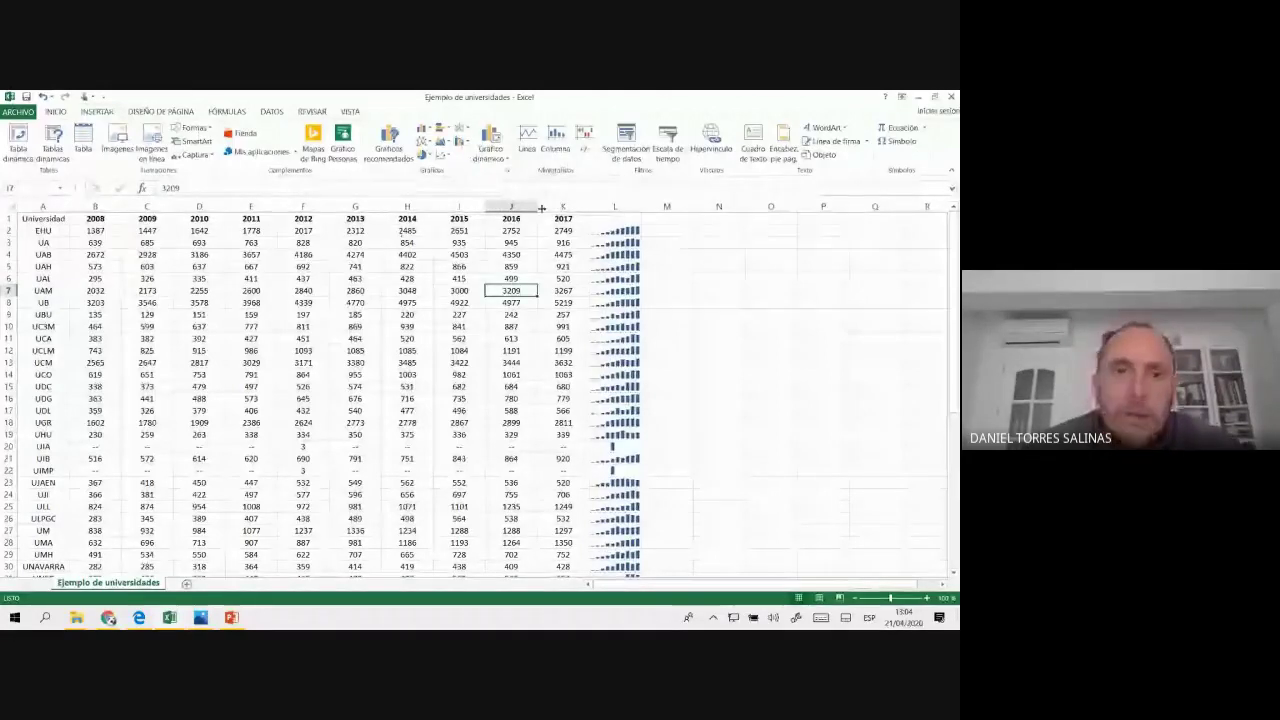
# - Select the 2016 column J1:J51 and insert a 3D area chart of it
pyautogui.click(508, 218)
pyautogui.hotkey('ctrl', 'shift', 'Down')
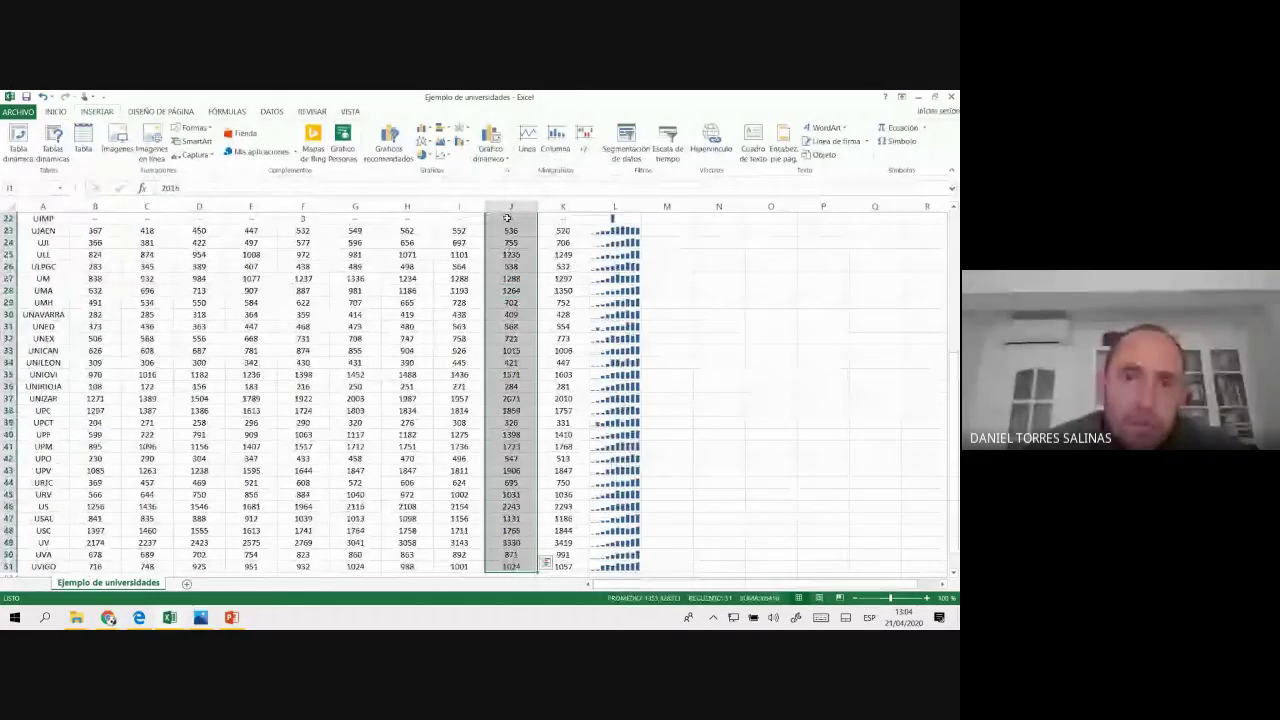
pyautogui.click(464, 145)
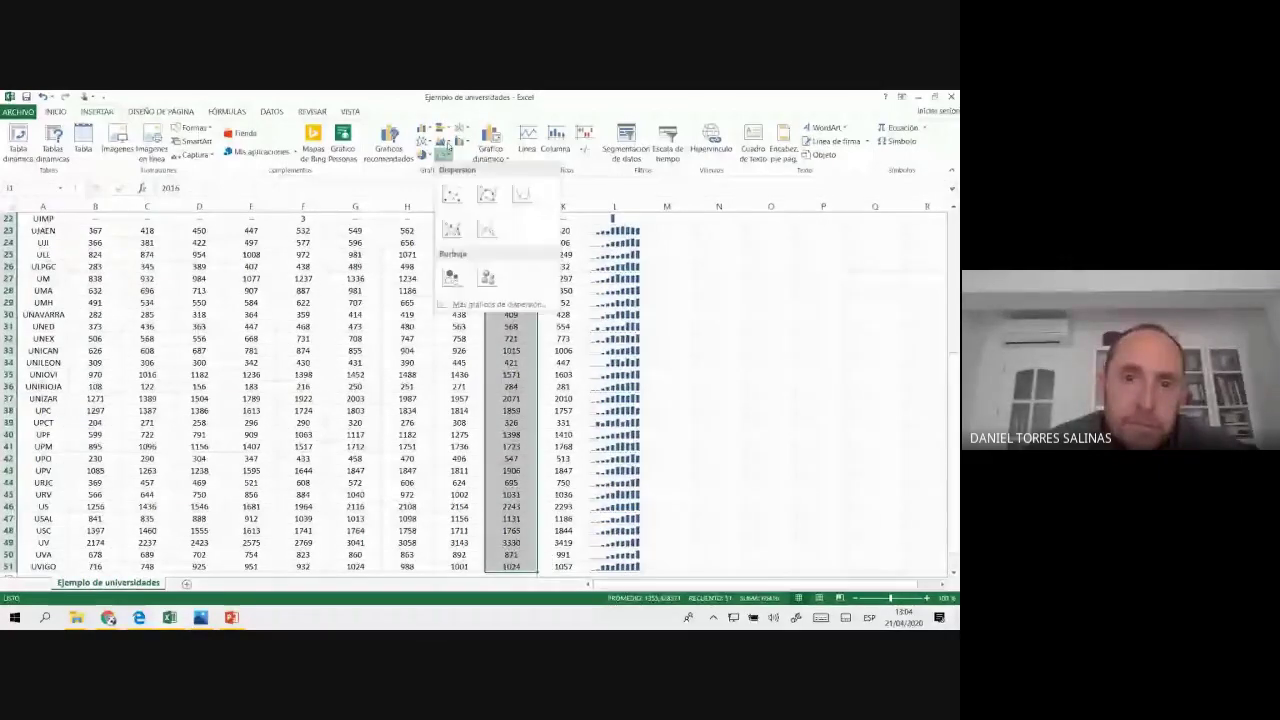
pyautogui.click(465, 235)
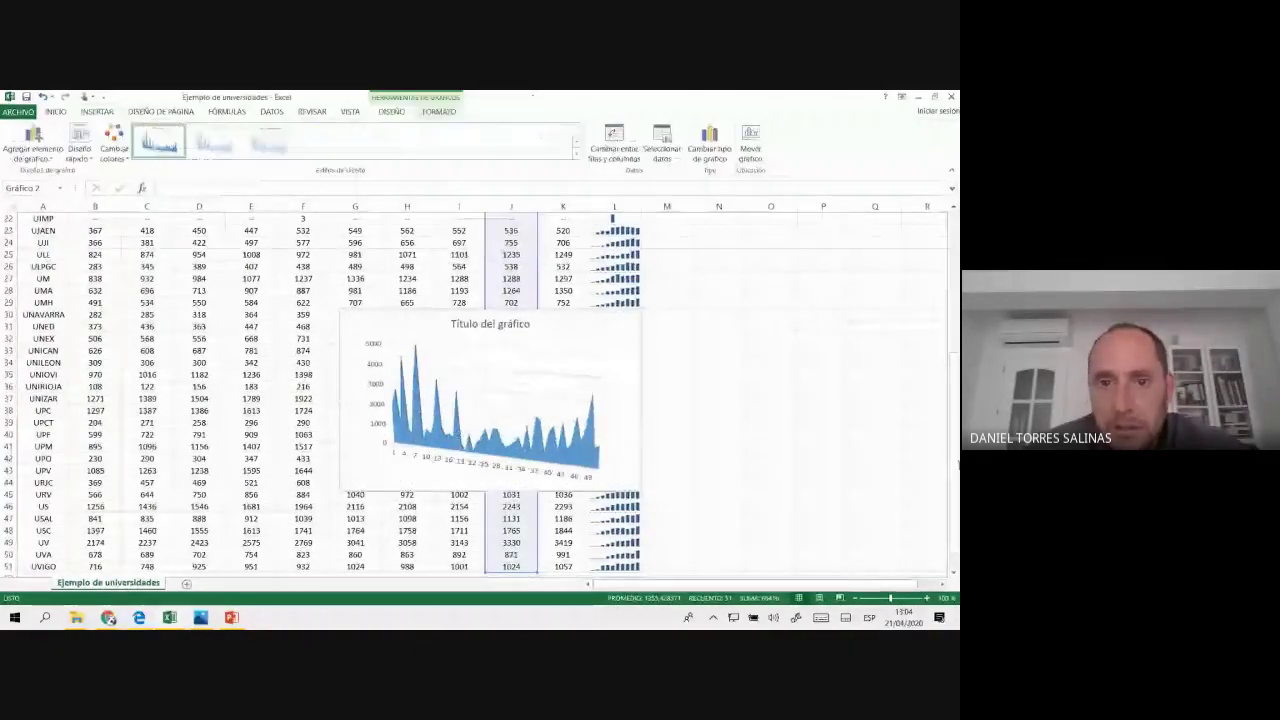
# - Open Format Chart Area, expand its Fill and Border options, and widen the pane
pyautogui.rightClick(612, 317)
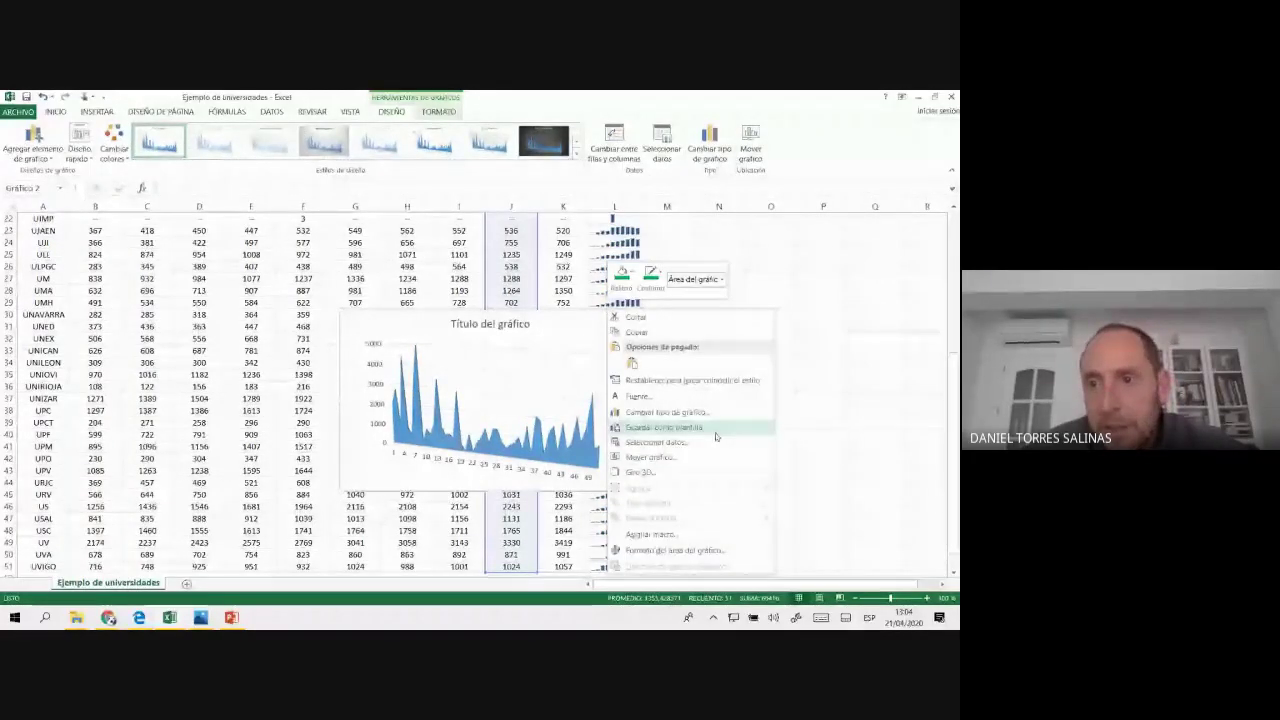
pyautogui.click(725, 550)
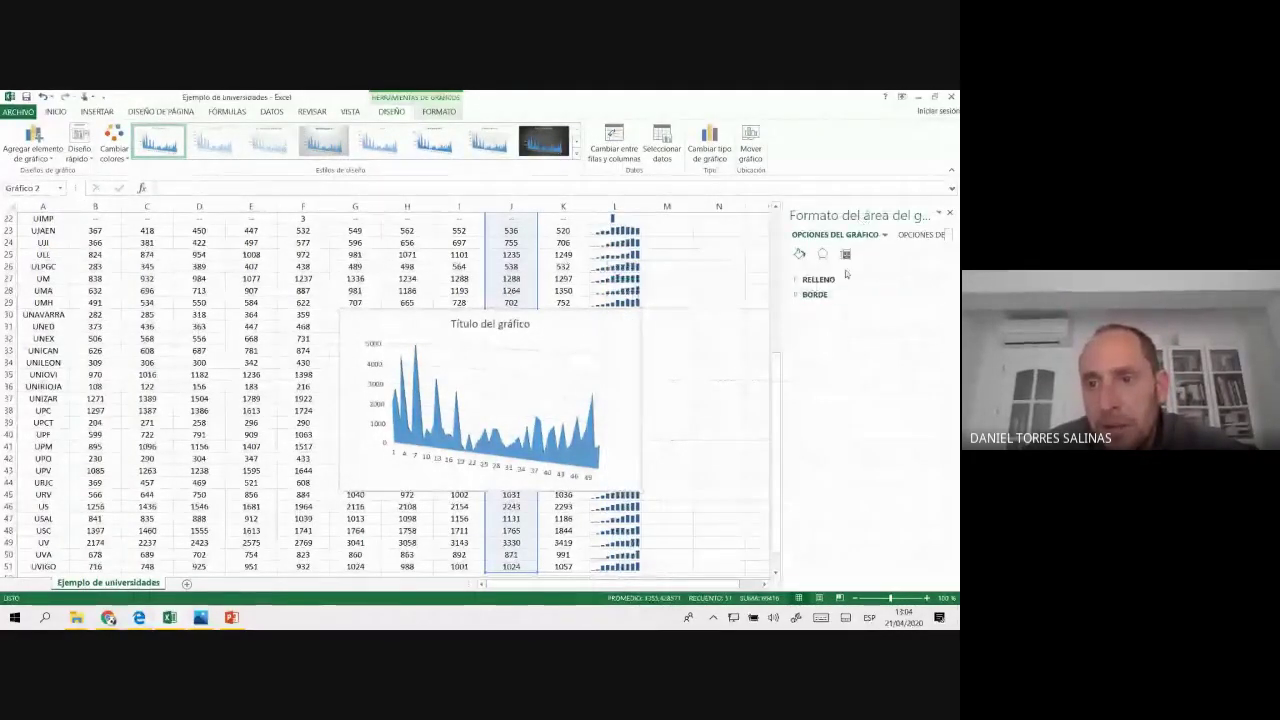
pyautogui.click(818, 279)
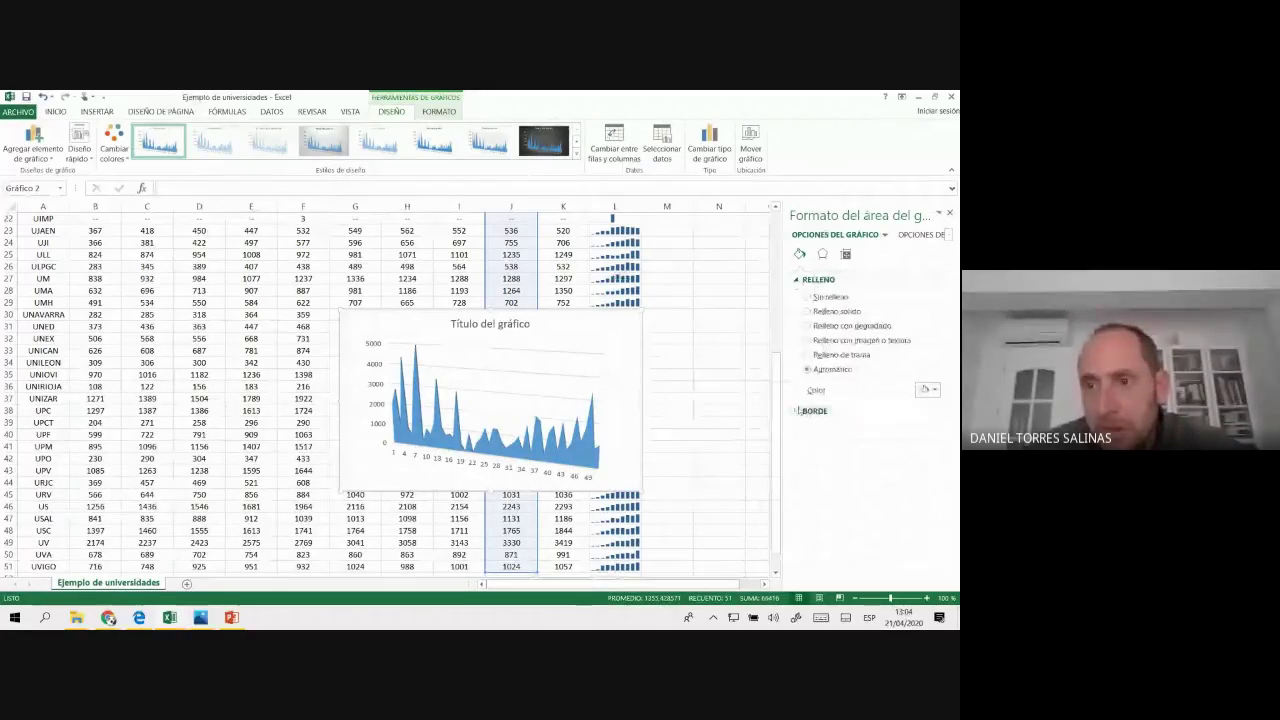
pyautogui.click(810, 411)
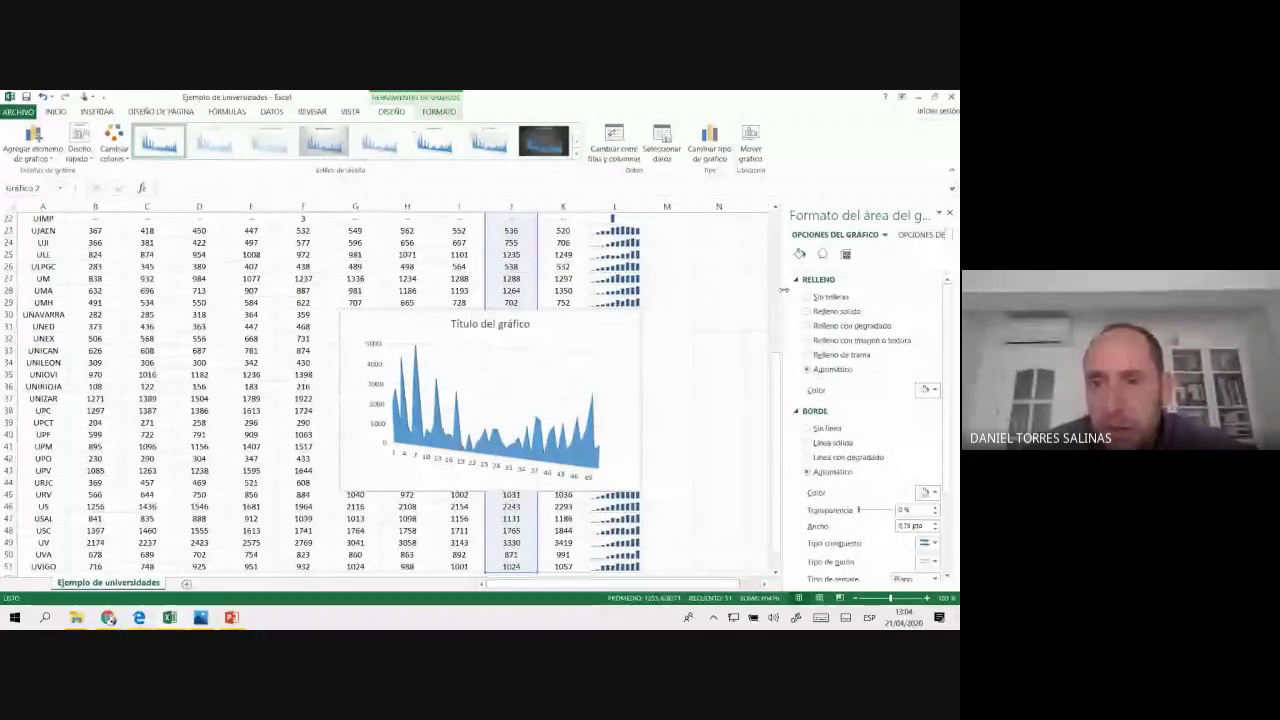
pyautogui.moveTo(781, 287); pyautogui.dragTo(692, 287)
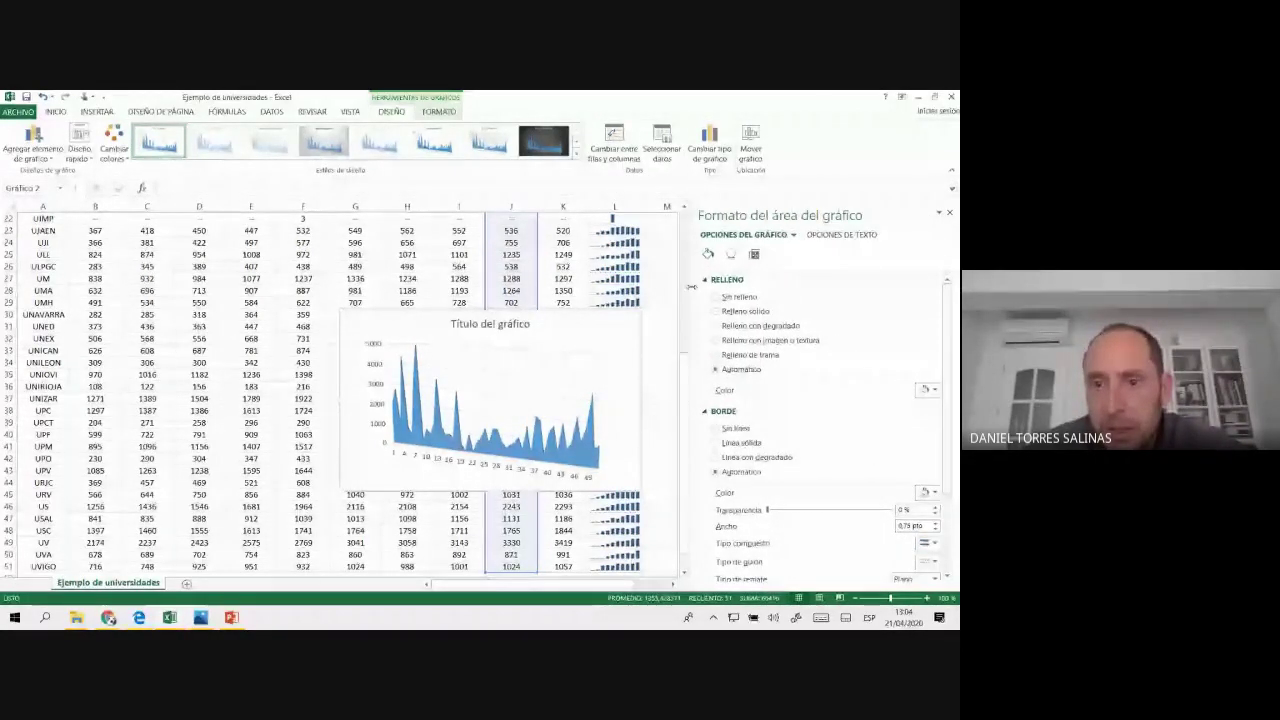
# - Review the chart area's shadow, glow, soft edges, size and text options, then switch to Google Meet
pyautogui.click(733, 255)
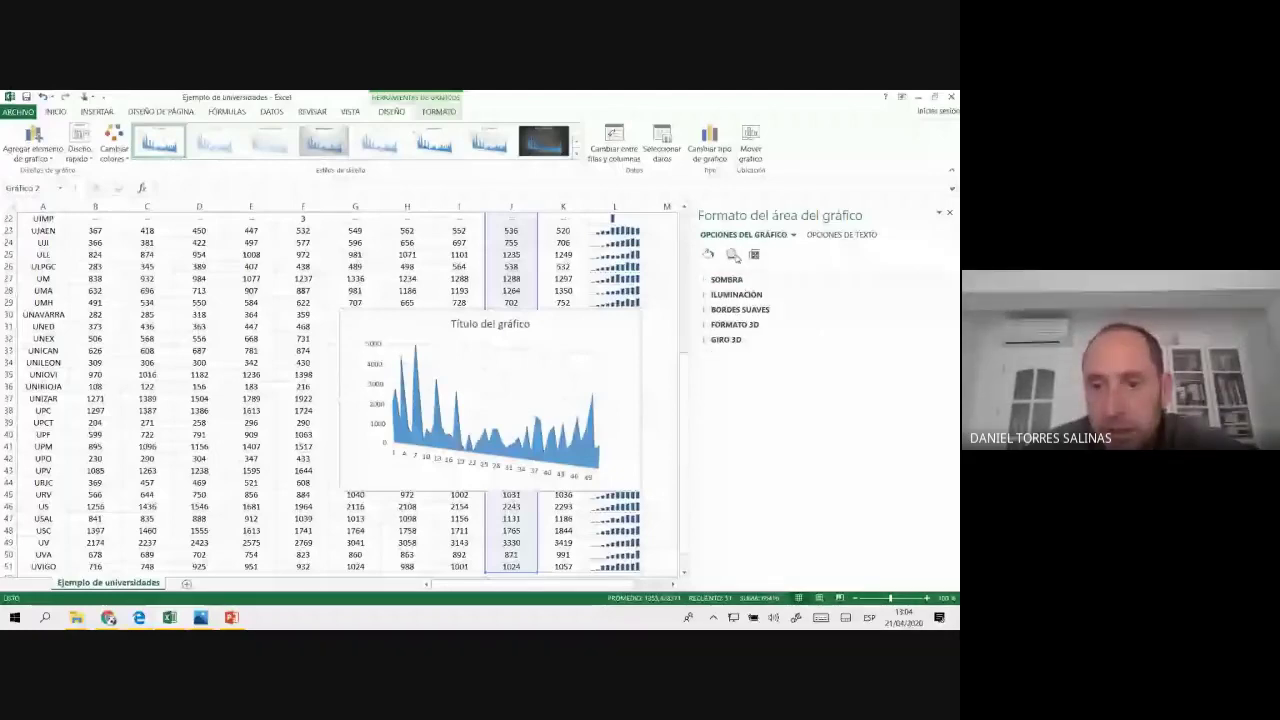
pyautogui.click(727, 279)
pyautogui.click(736, 414)
pyautogui.click(740, 501)
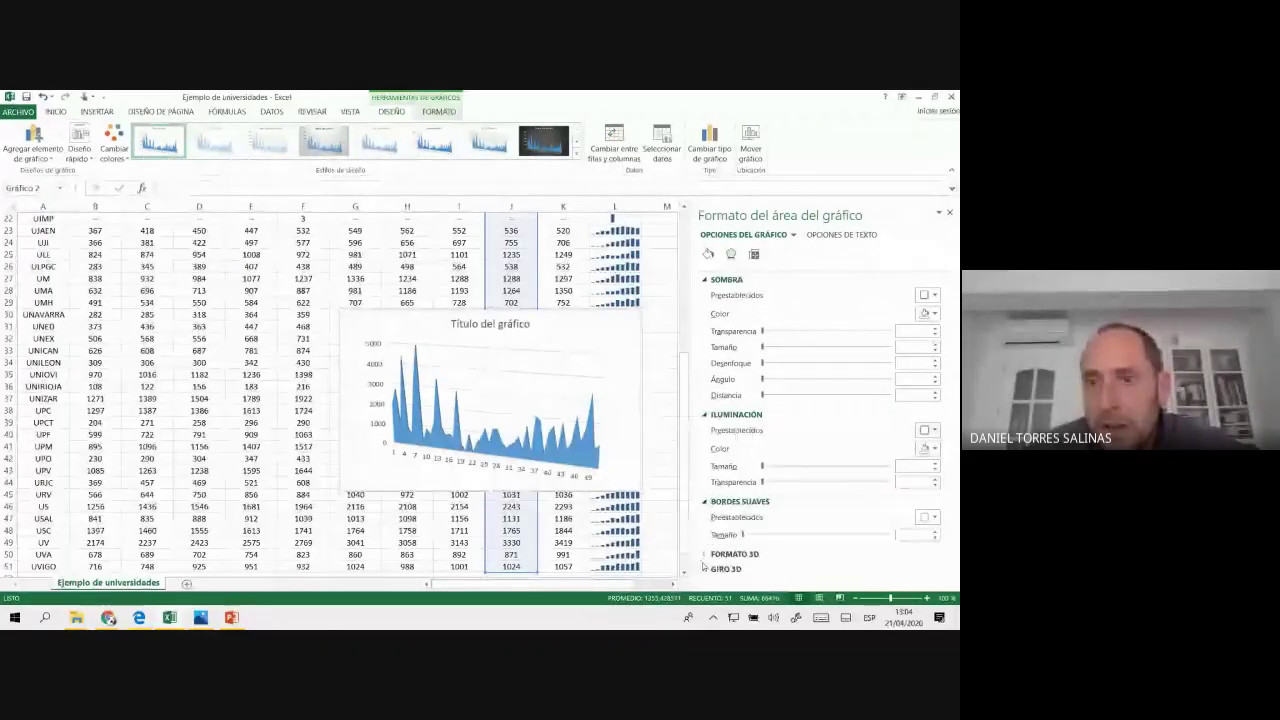
pyautogui.click(754, 254)
pyautogui.click(838, 234)
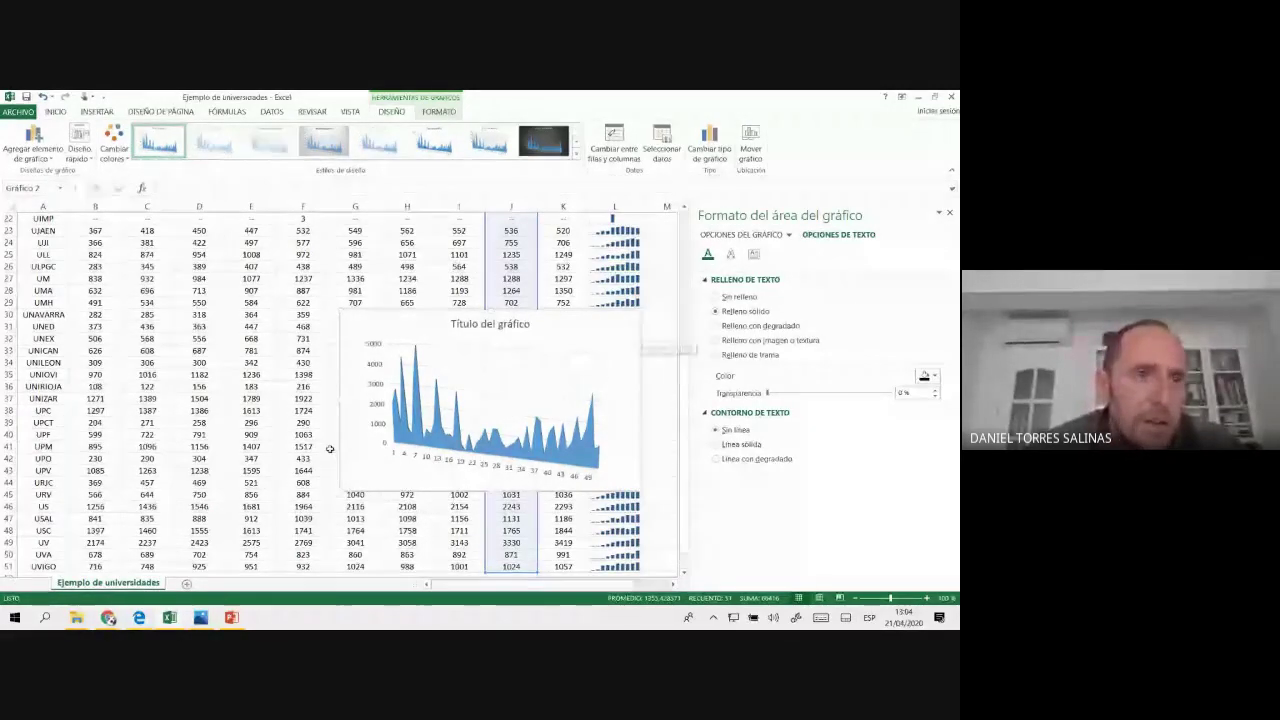
pyautogui.moveTo(108, 617)
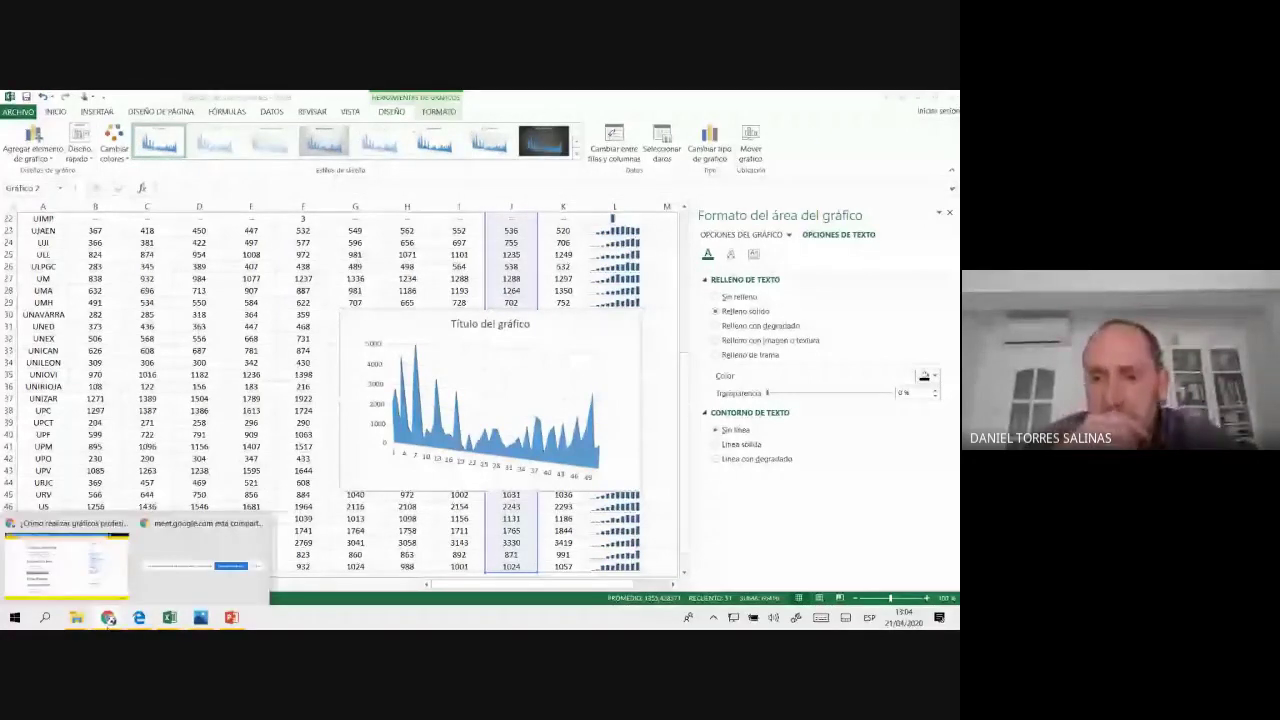
pyautogui.click(66, 565)
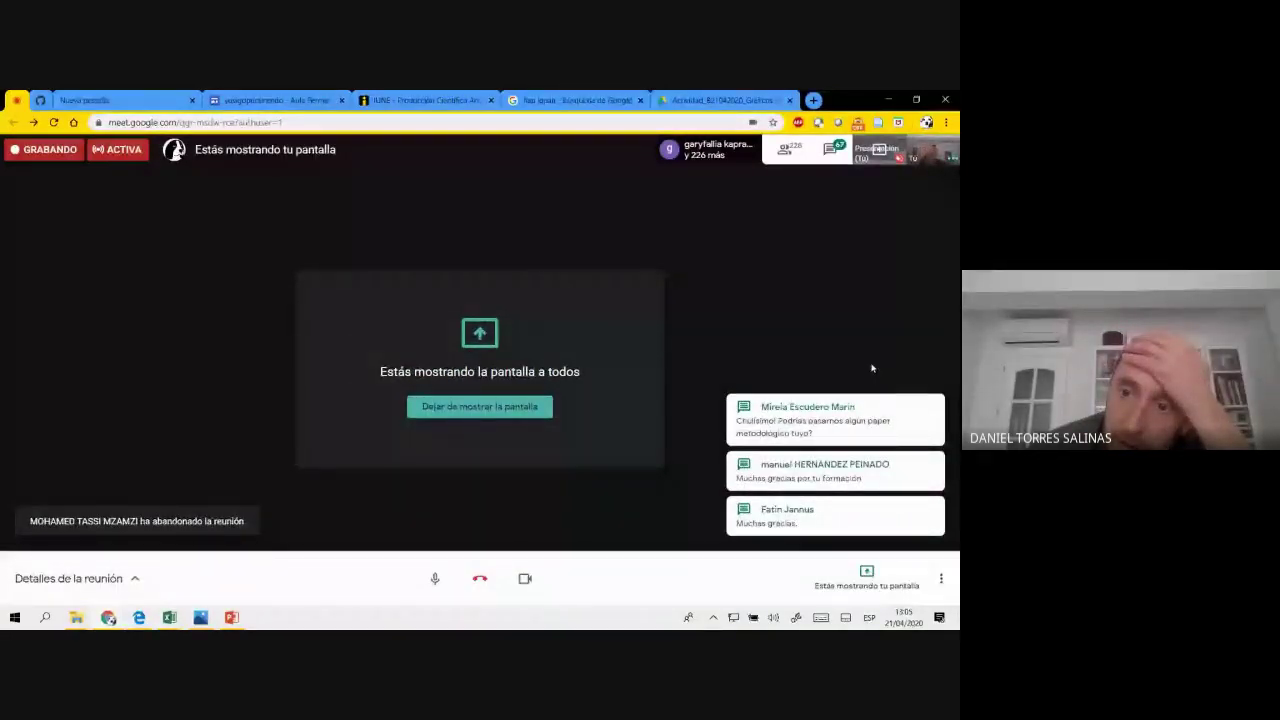
# - Open the Meet chat, scroll through participants' messages and select one of their questions
pyautogui.click(832, 361)
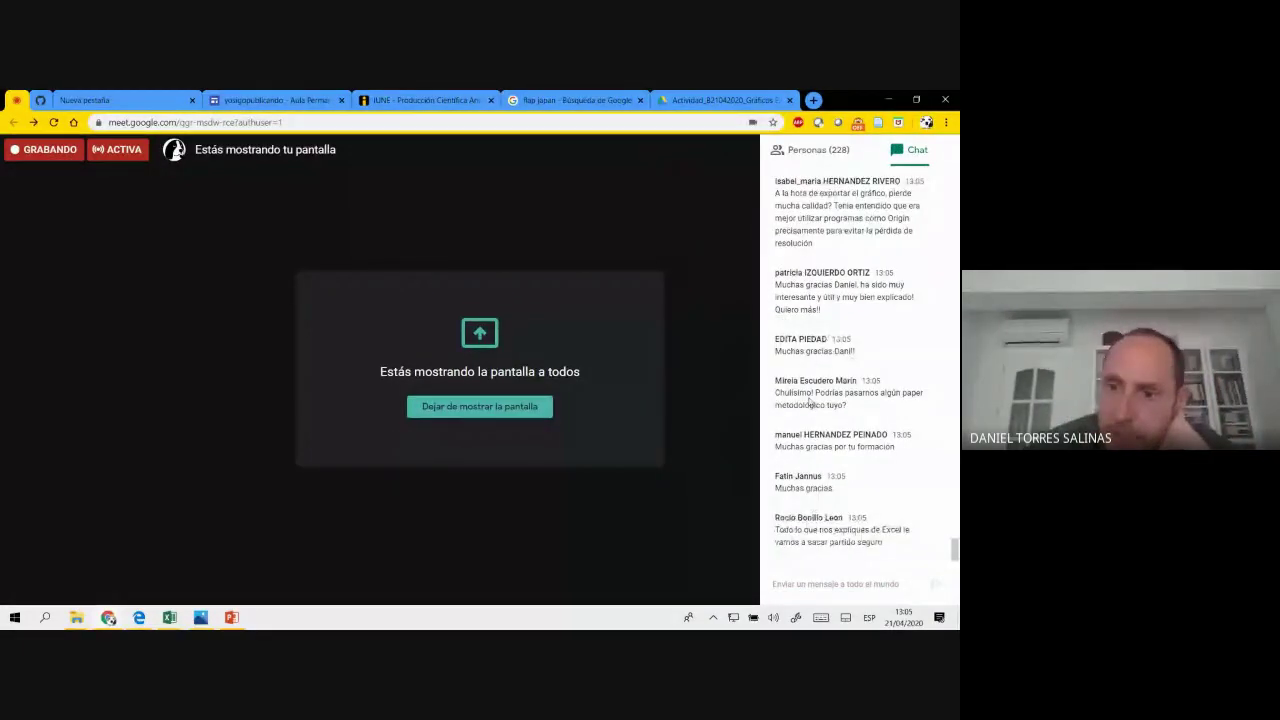
pyautogui.scroll(1, 797, 438)
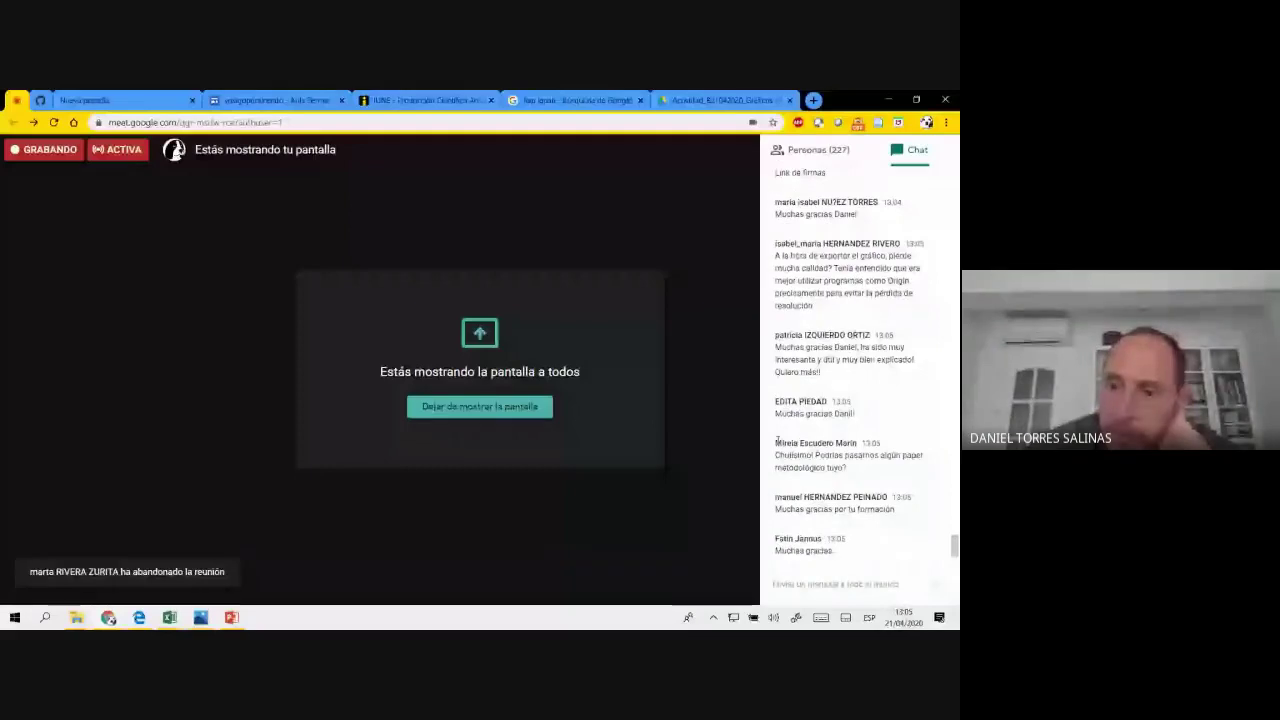
pyautogui.tripleClick(797, 440)
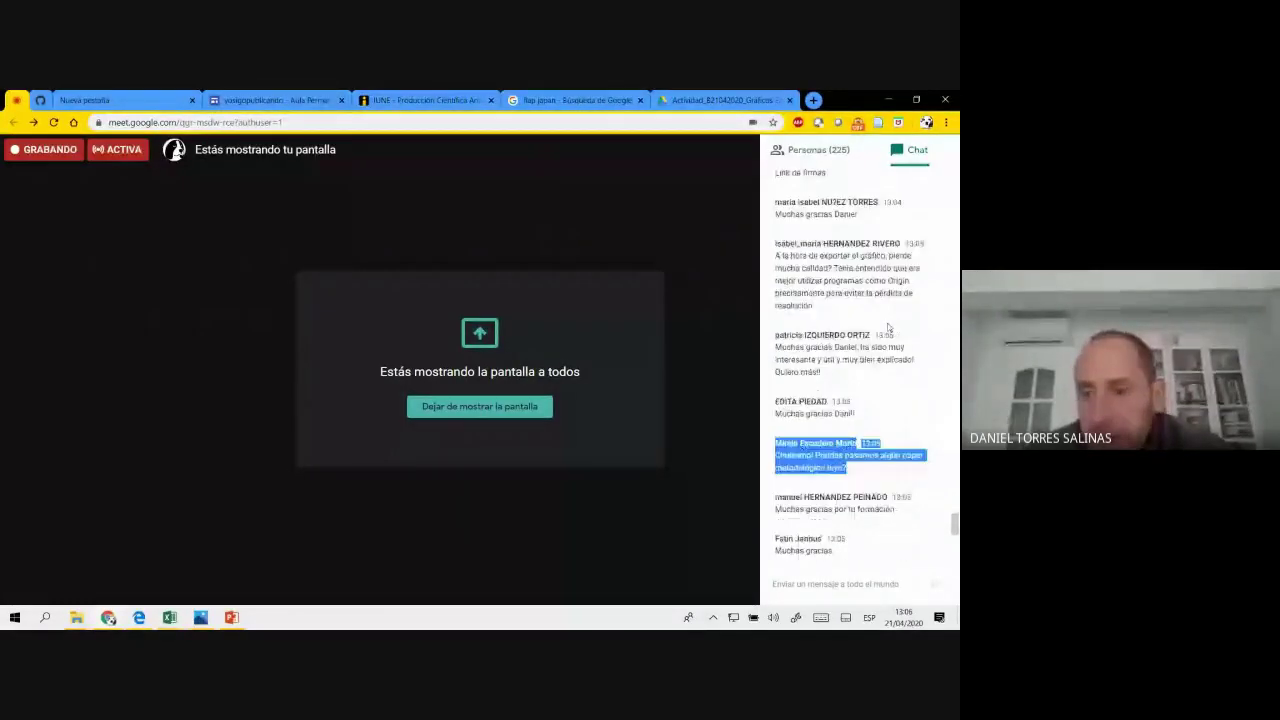
pyautogui.scroll(-3, 888, 323)
pyautogui.scroll(-3, 888, 323)
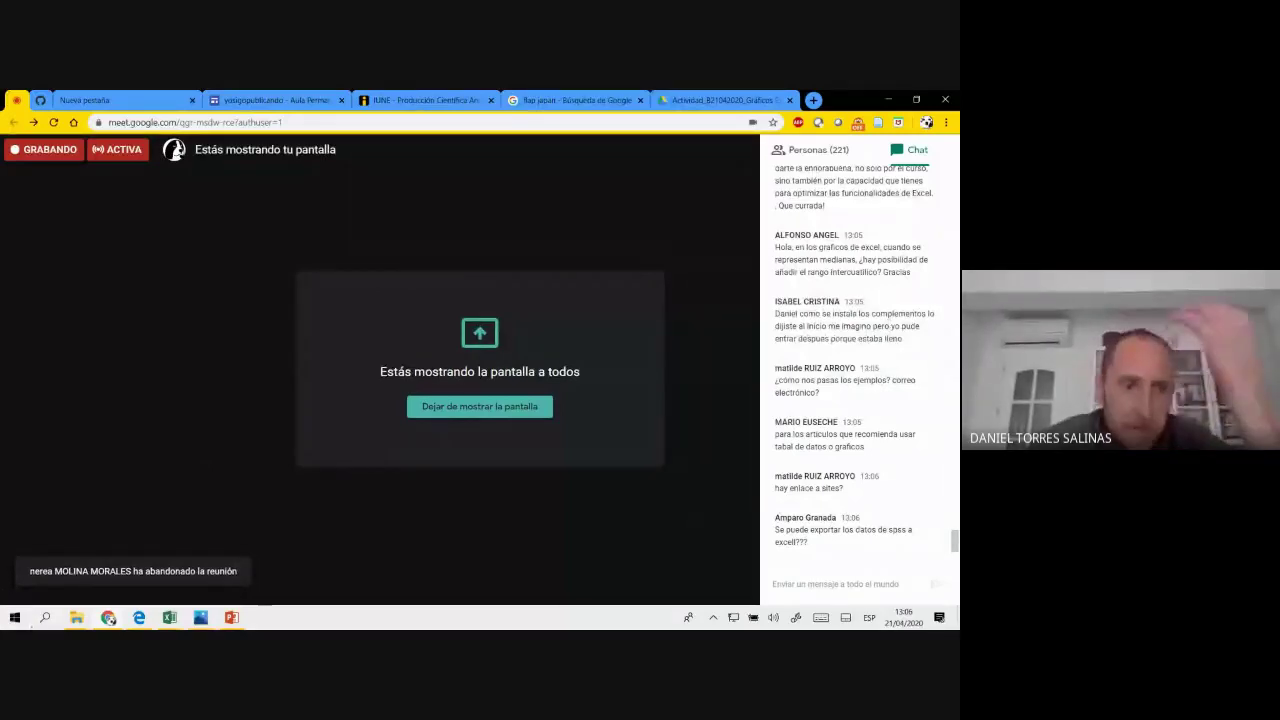
# - Search 'table' to launch Tableau and continue with the trial version
pyautogui.press('super')
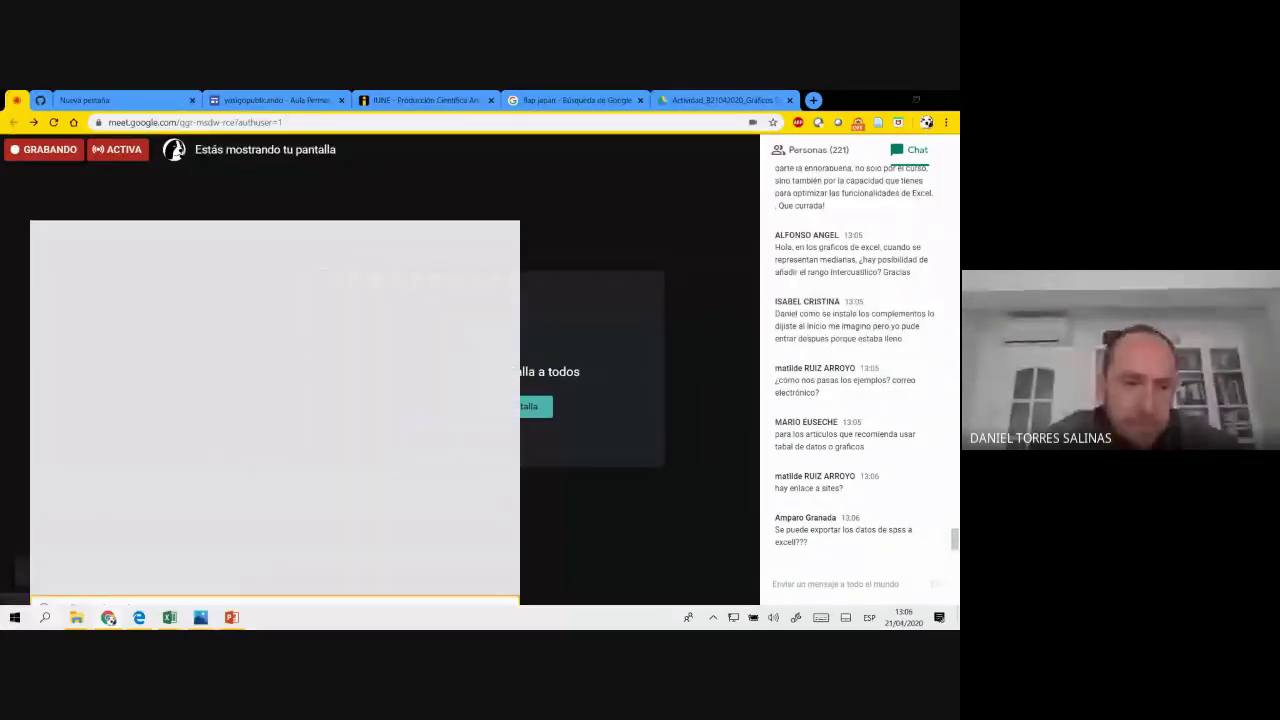
pyautogui.write('table')
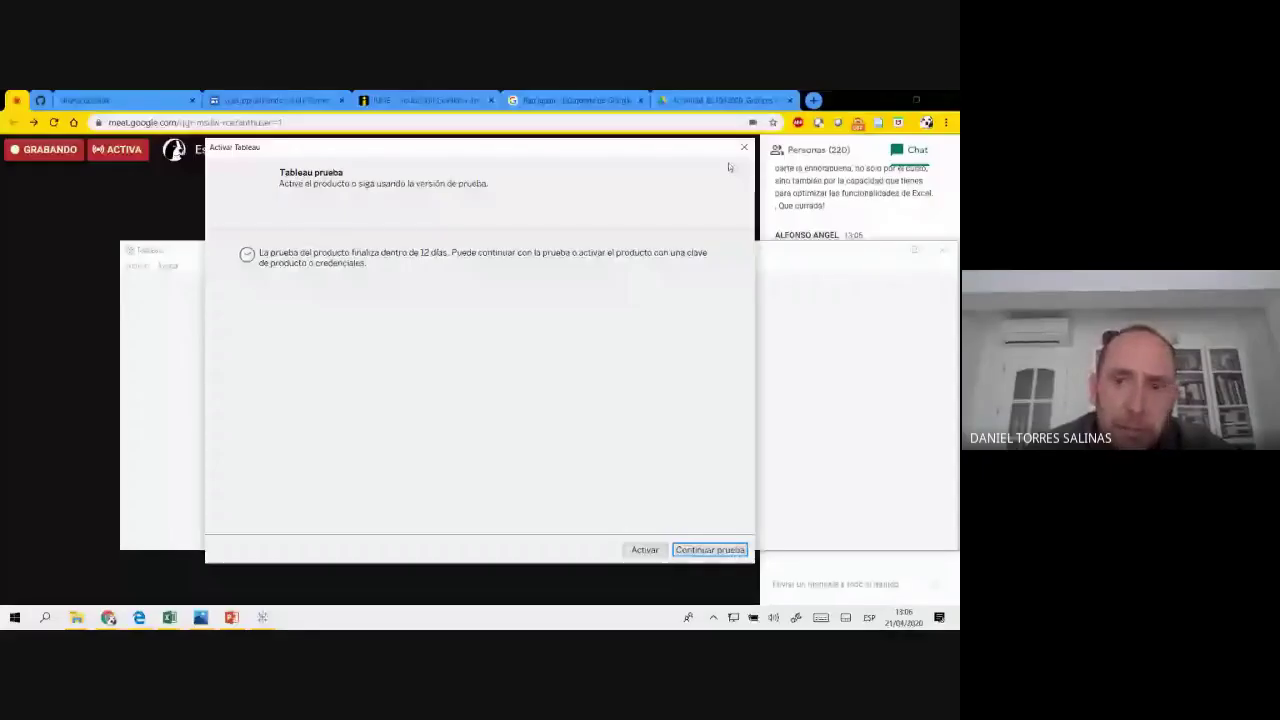
pyautogui.press('Return')
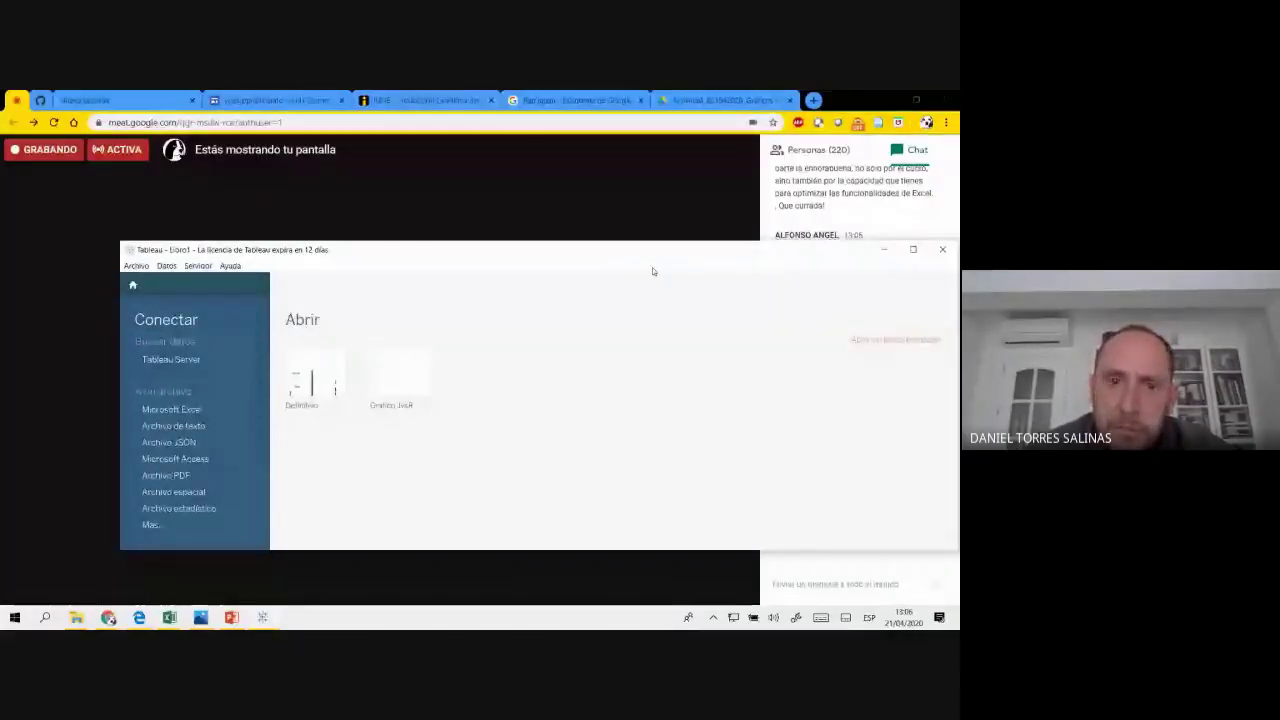
# - Reposition the Tableau window and maximize it to fill the screen
pyautogui.moveTo(652, 270); pyautogui.dragTo(485, 242)
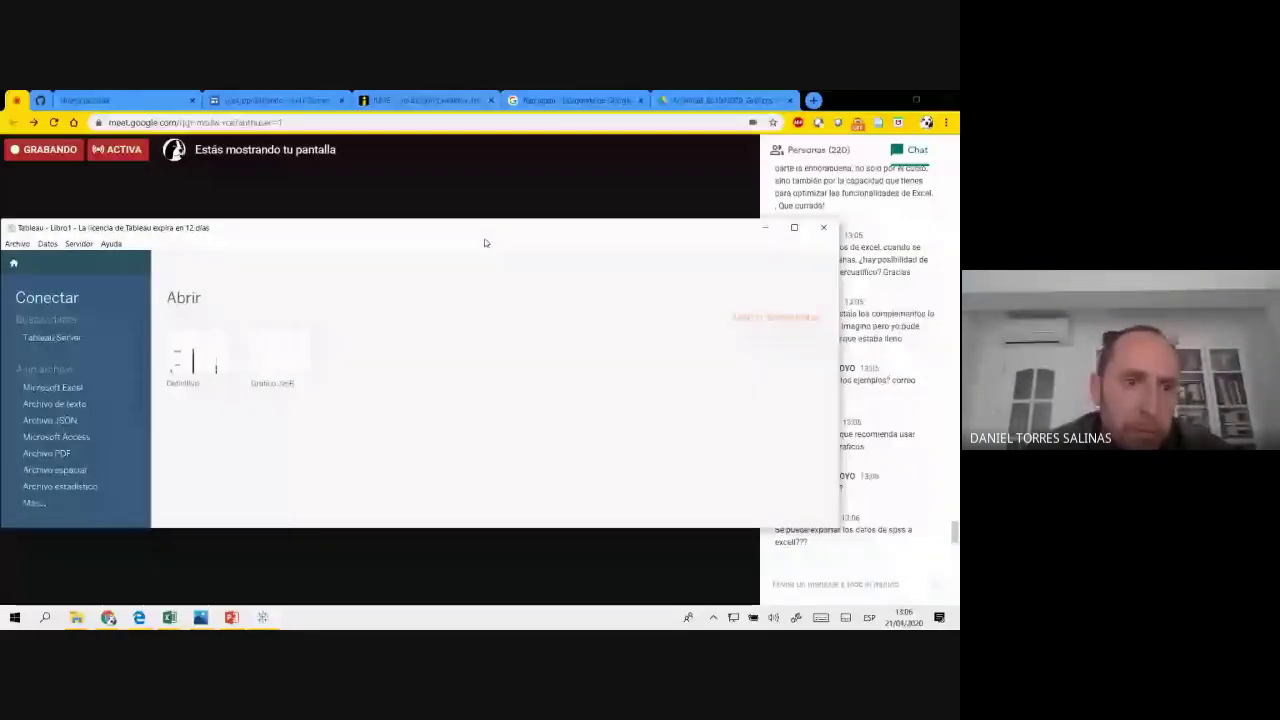
pyautogui.moveTo(106, 232); pyautogui.dragTo(206, 233)
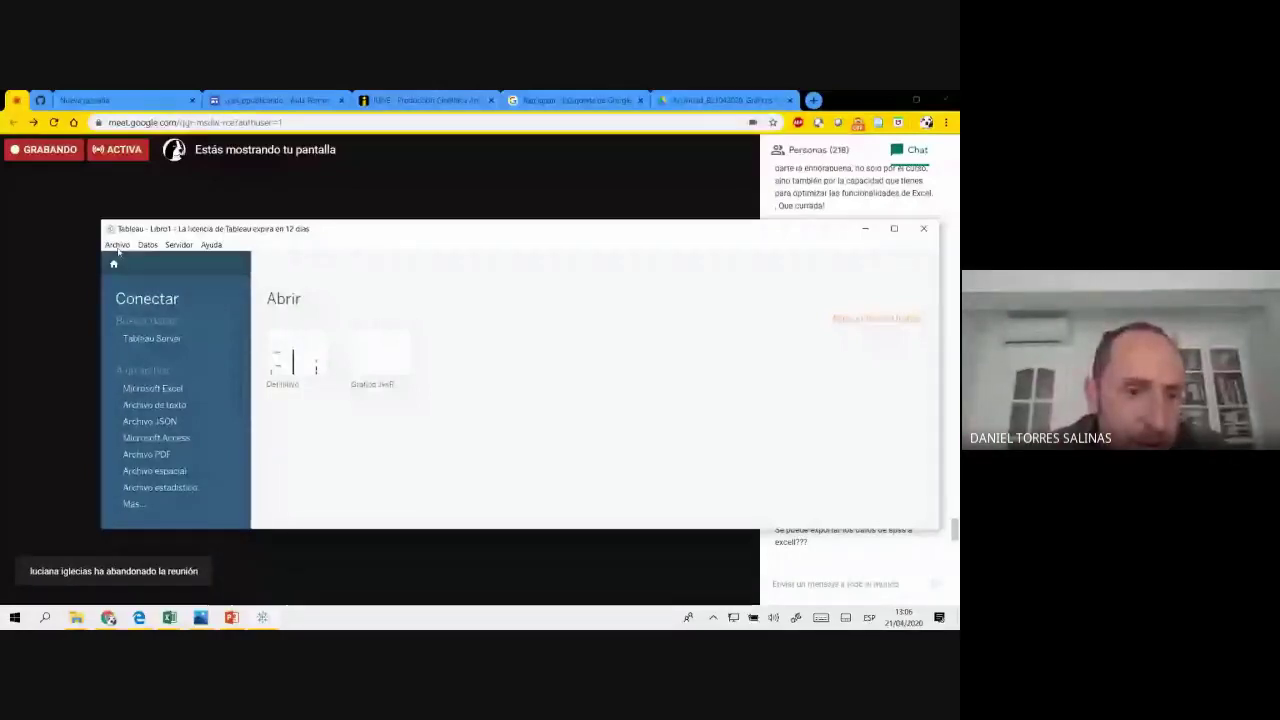
pyautogui.scroll(-2, 163, 372)
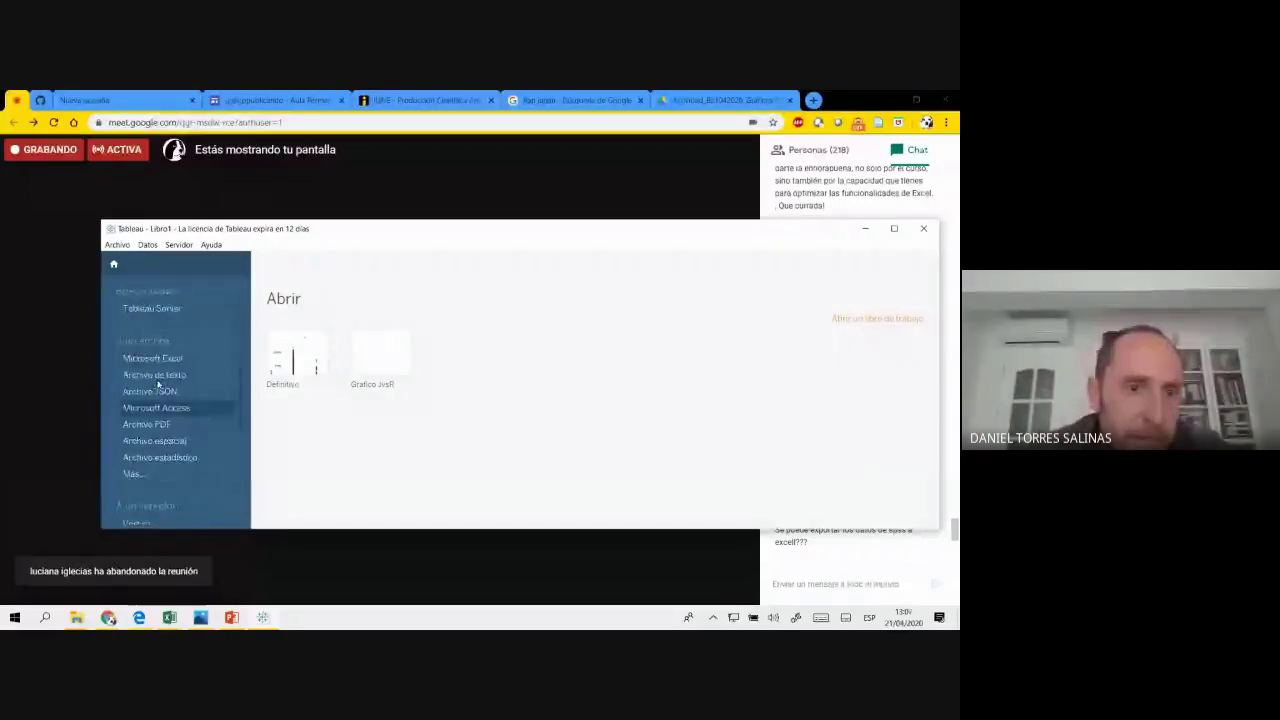
pyautogui.scroll(2, 163, 372)
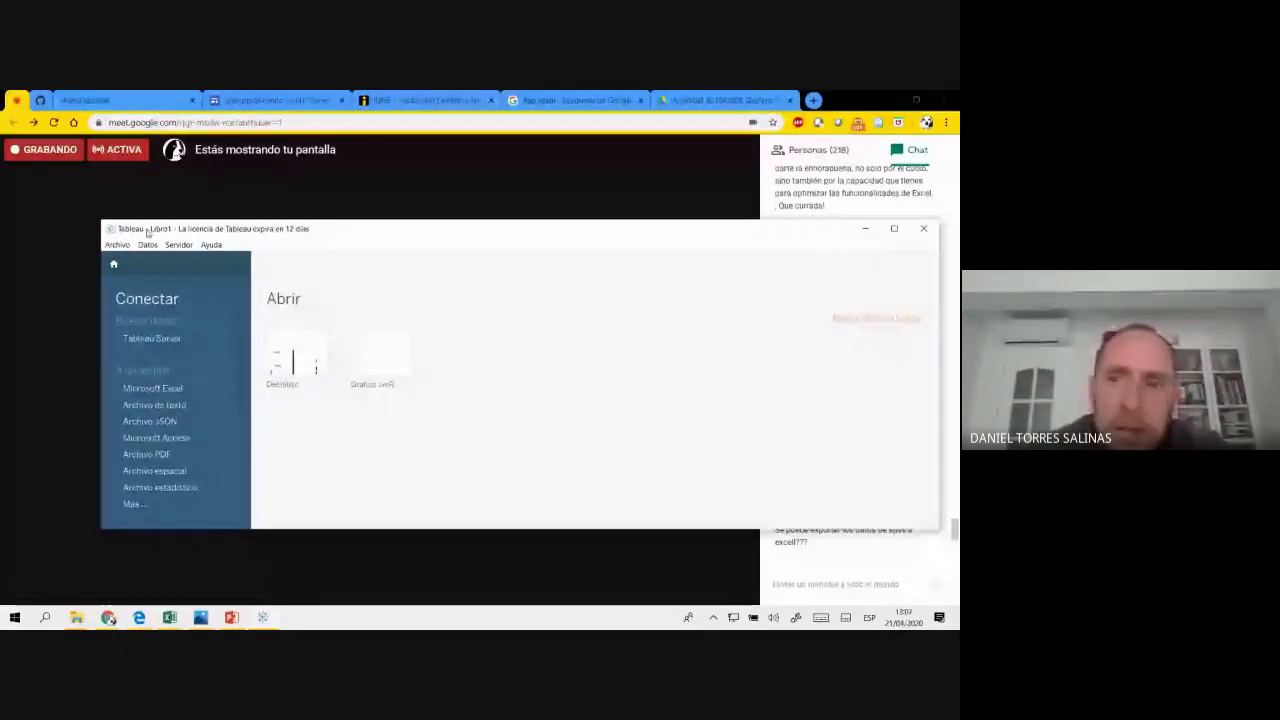
pyautogui.click(178, 244)
pyautogui.click(893, 229)
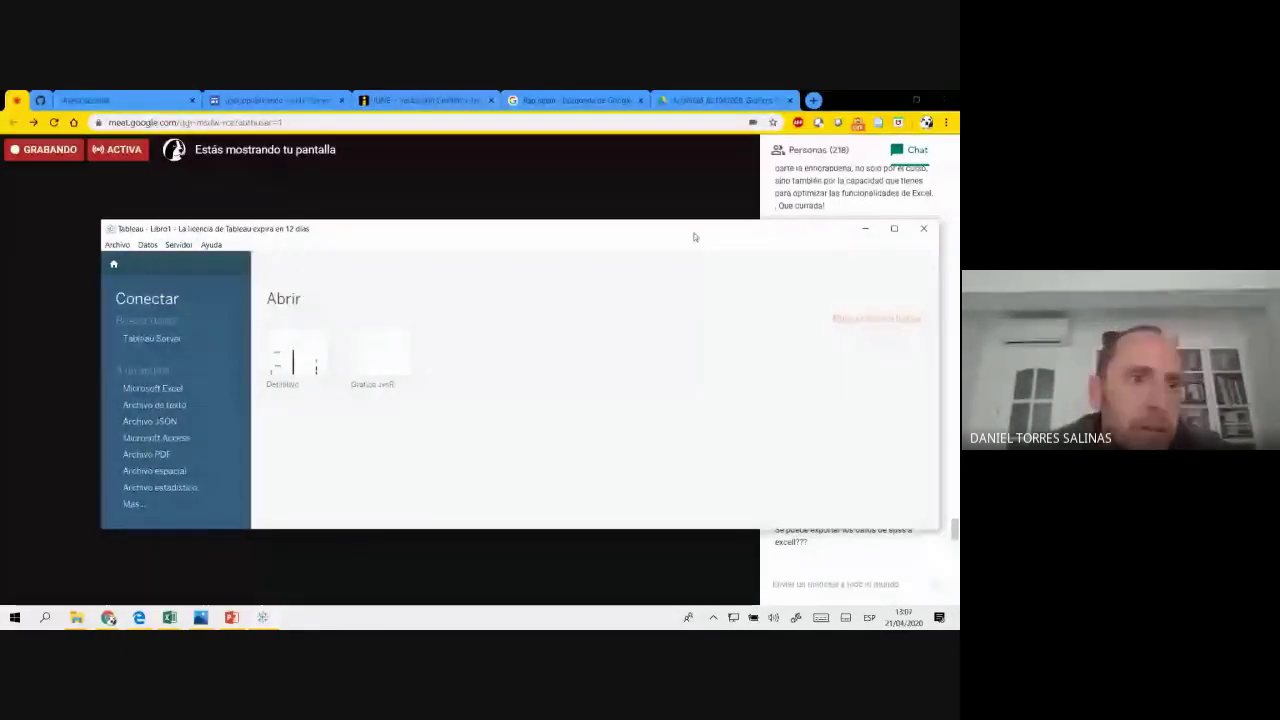
pyautogui.click(894, 228)
# - Open recent workbook Definitivo.twb, decline replacing missing Dim_rep.xlsx, and view the Repositorios sheet
pyautogui.click(11, 124)
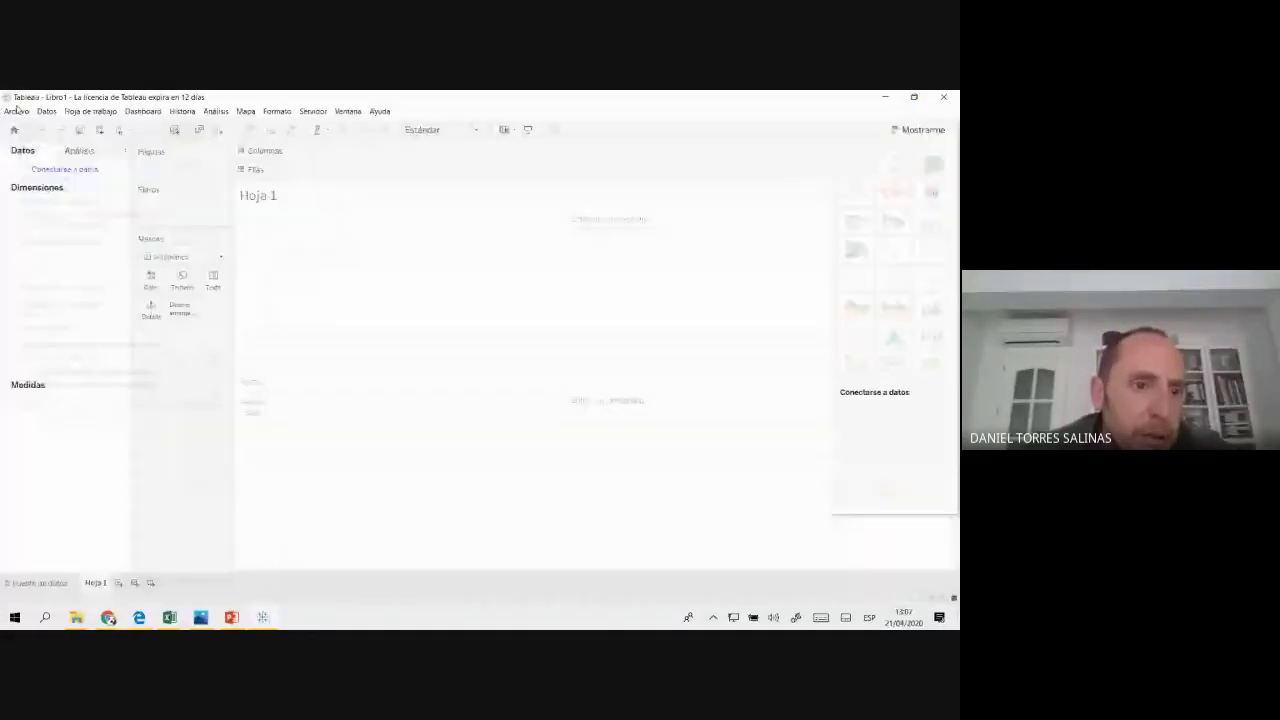
pyautogui.click(17, 110)
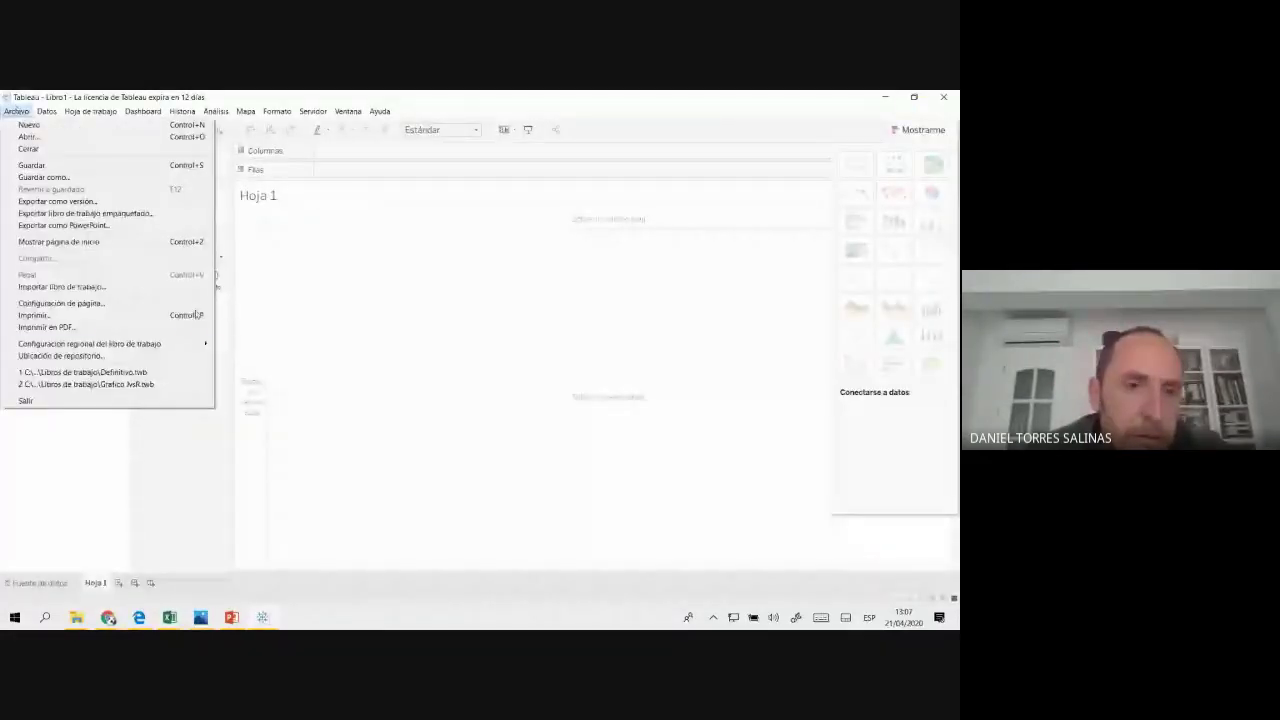
pyautogui.click(188, 371)
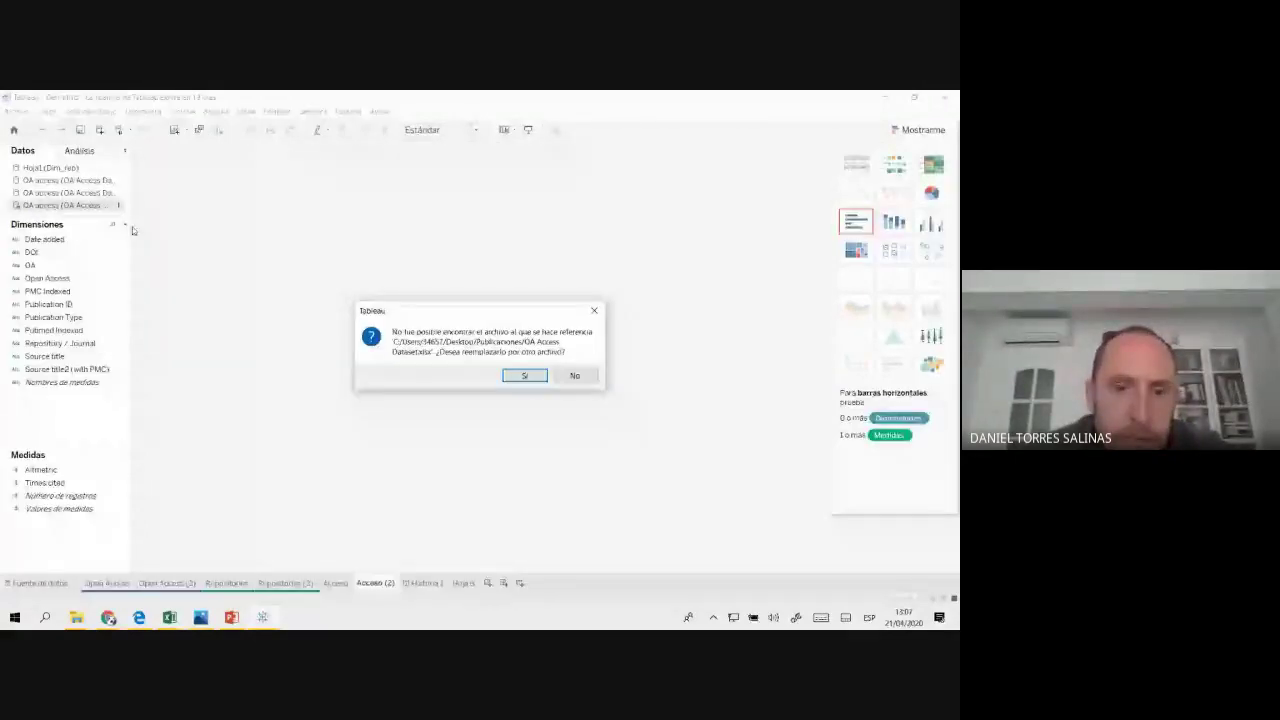
pyautogui.click(584, 380)
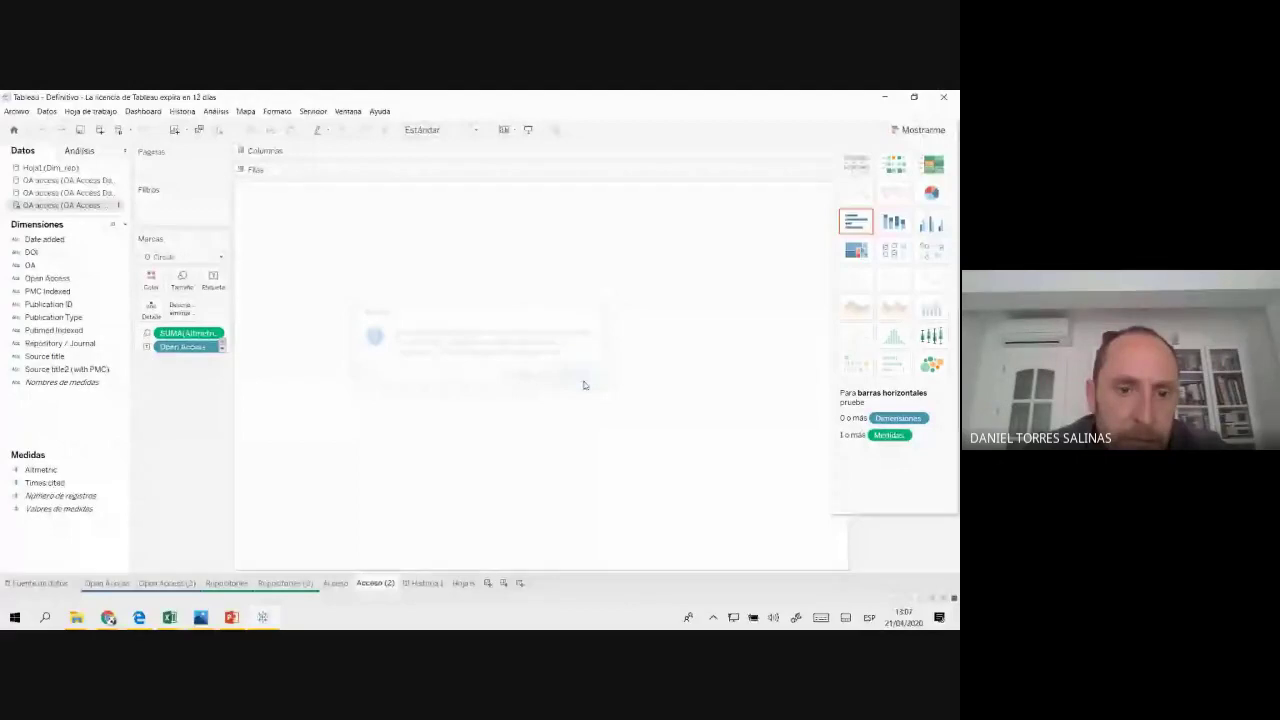
pyautogui.click(240, 583)
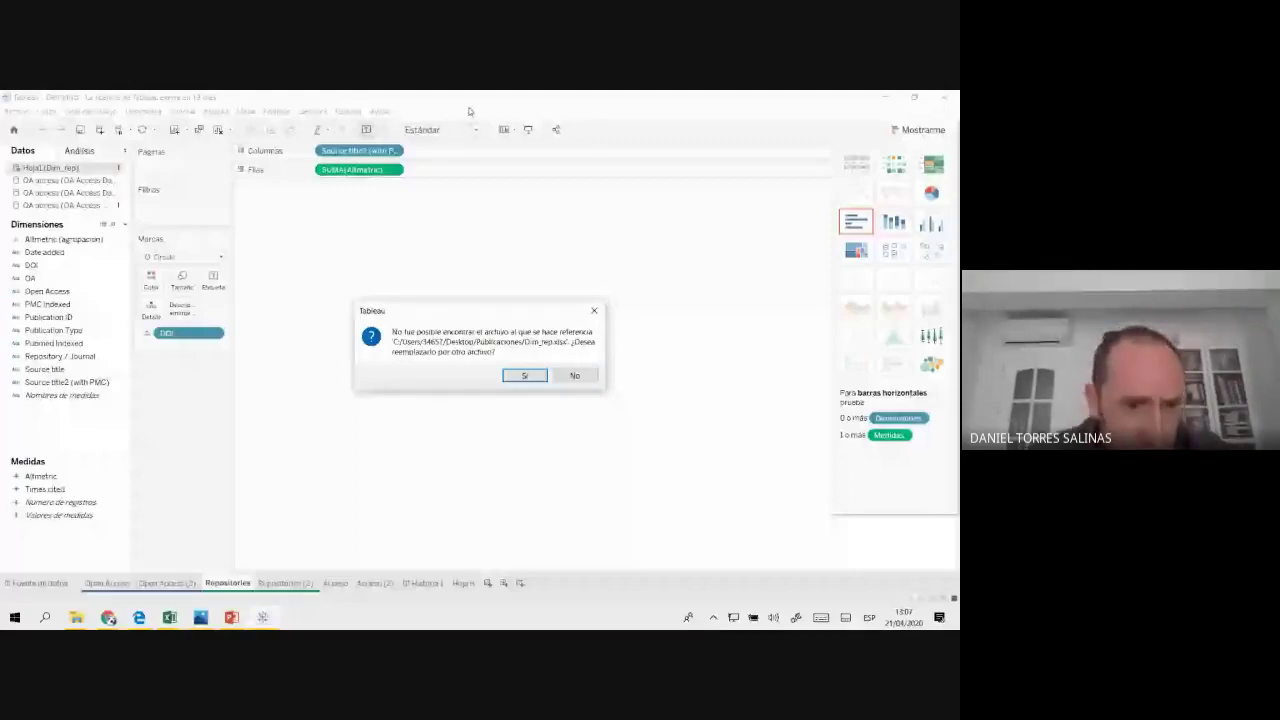
pyautogui.click(108, 617)
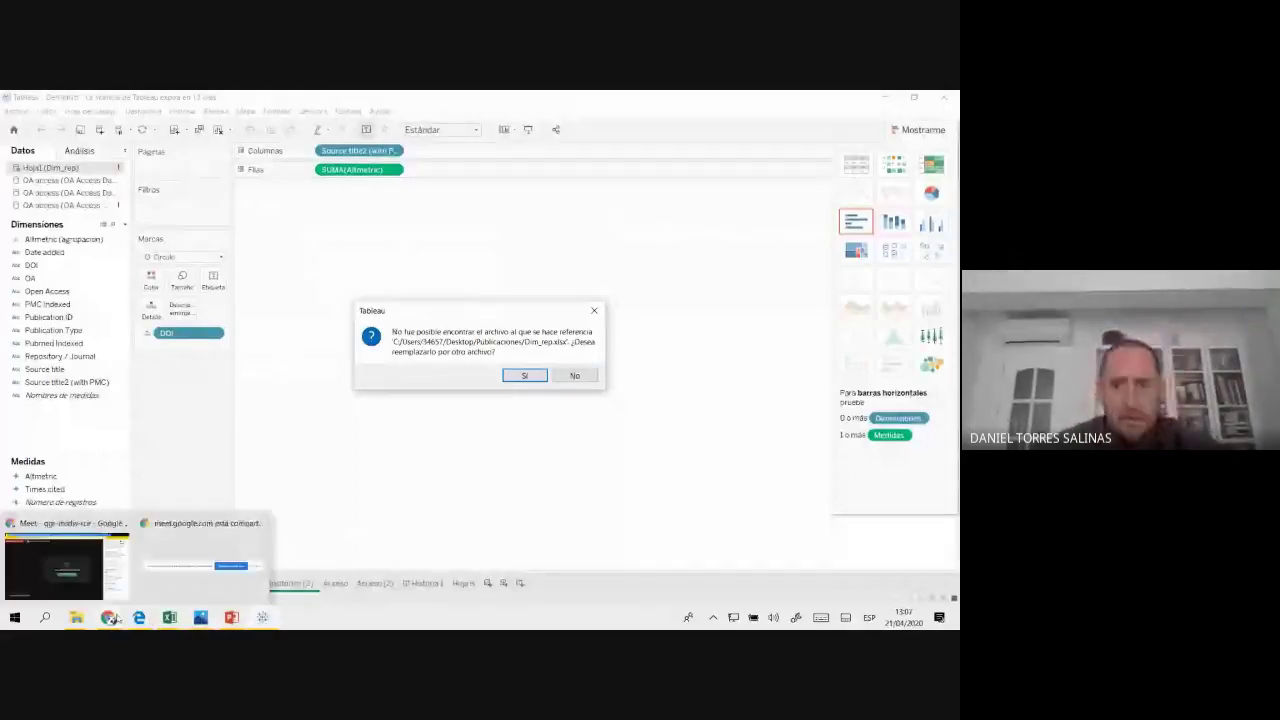
# - Scroll the Meet chat and select the participant's message suggesting a second, slower course
pyautogui.click(104, 577)
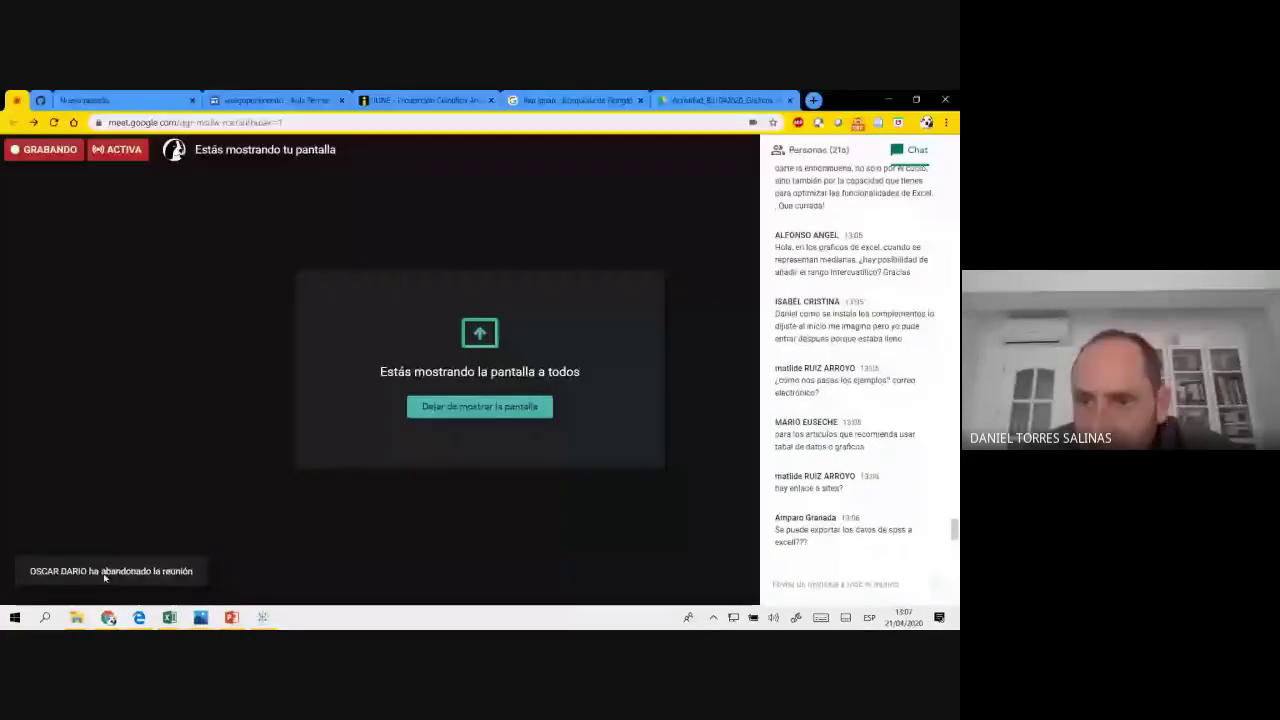
pyautogui.scroll(-3, 853, 408)
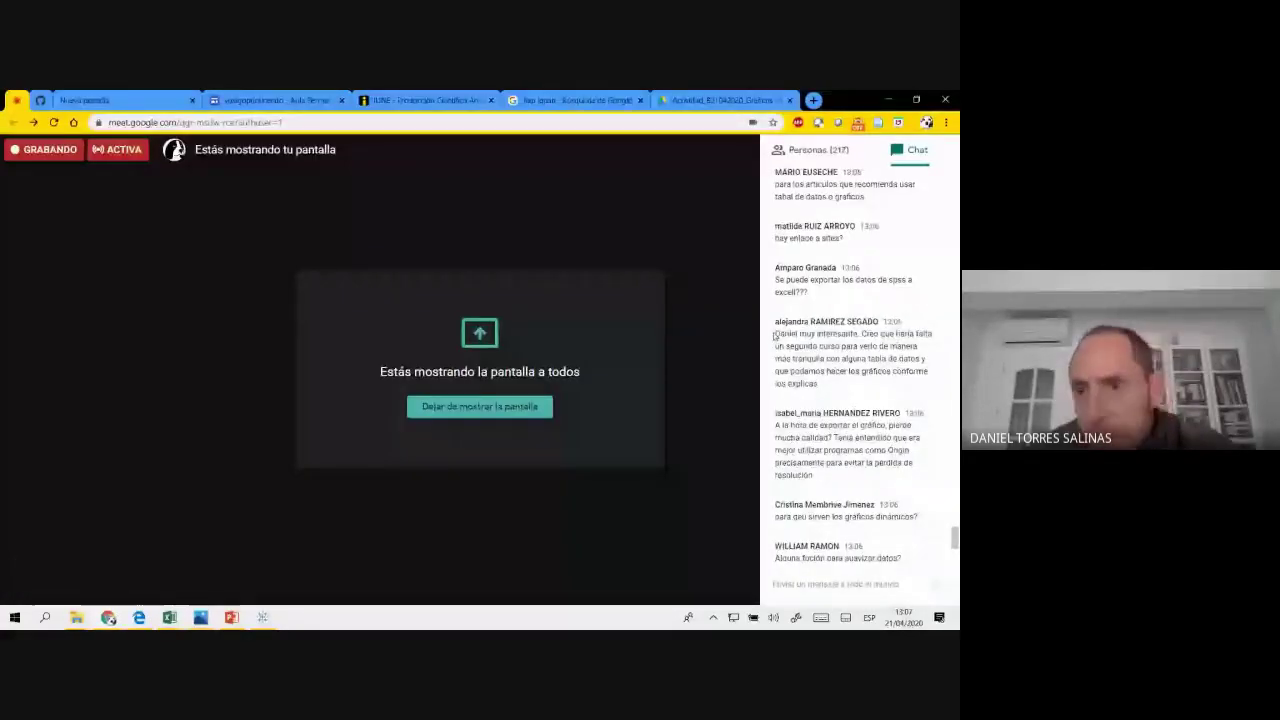
pyautogui.moveTo(775, 336); pyautogui.dragTo(819, 383)
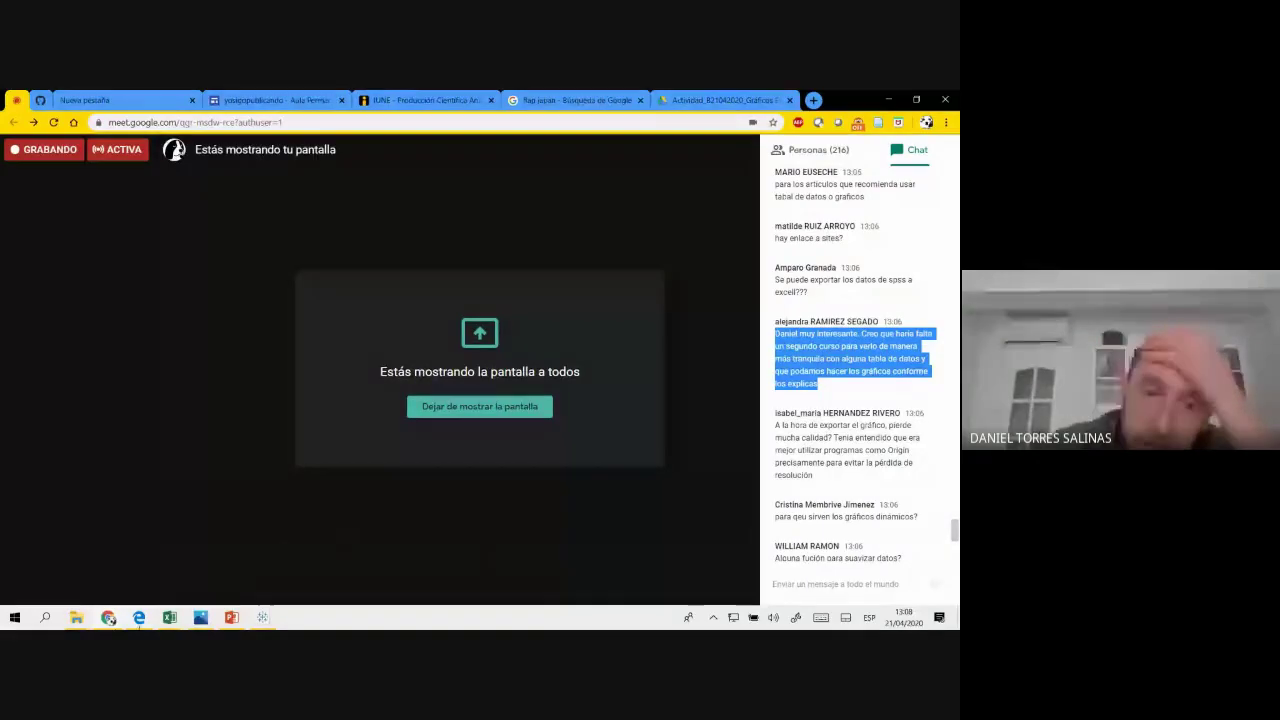
pyautogui.click(169, 617)
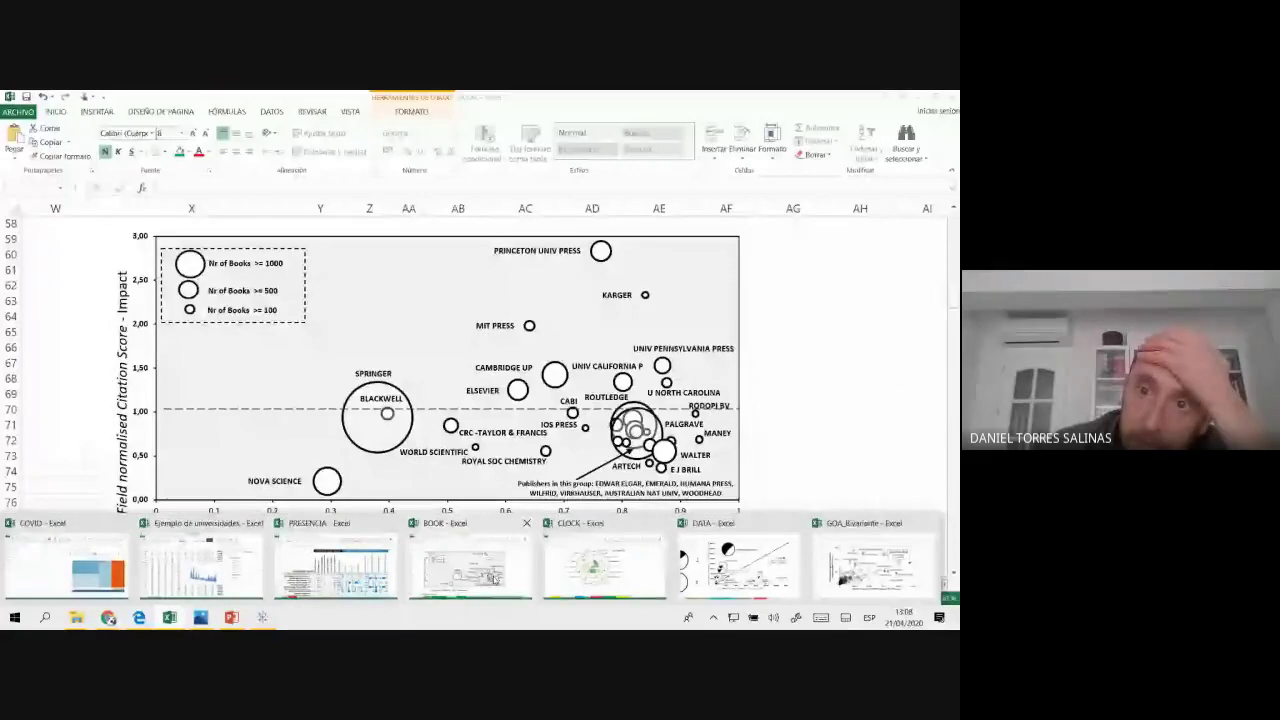
# - In the BOOK workbook, hide the ribbon and add a new blank sheet
pyautogui.click(470, 565)
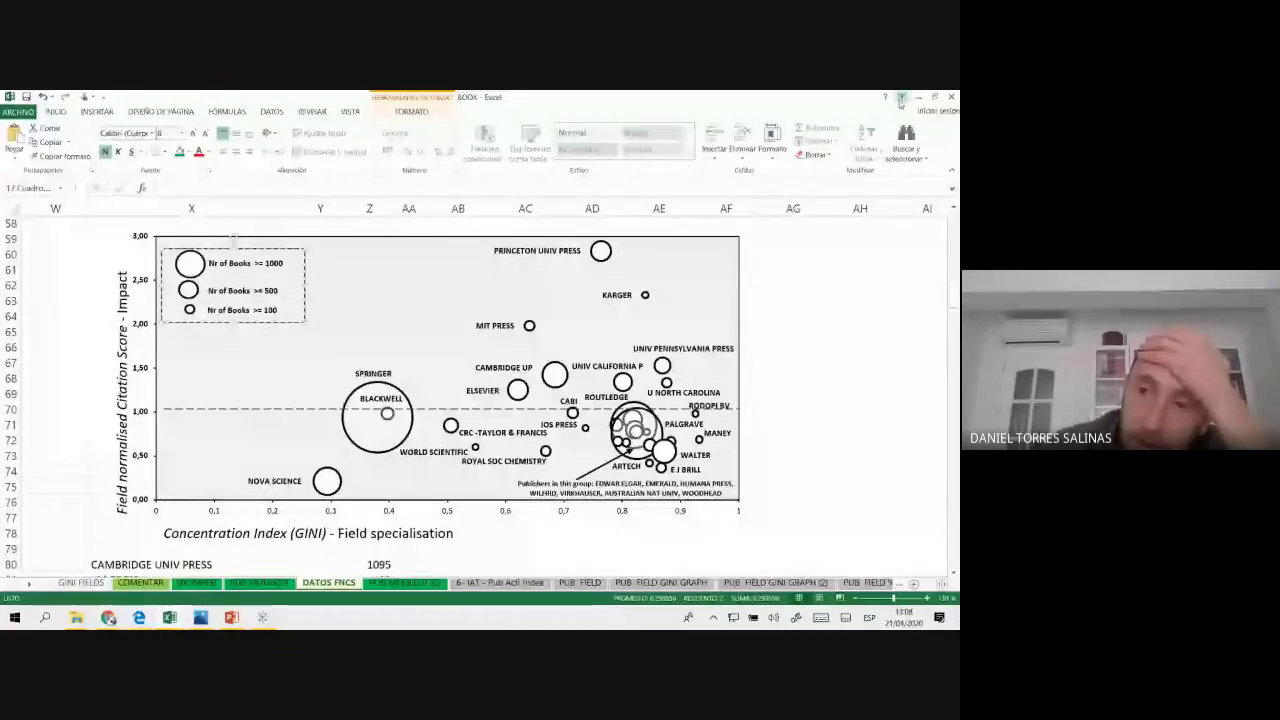
pyautogui.click(901, 98)
pyautogui.click(866, 138)
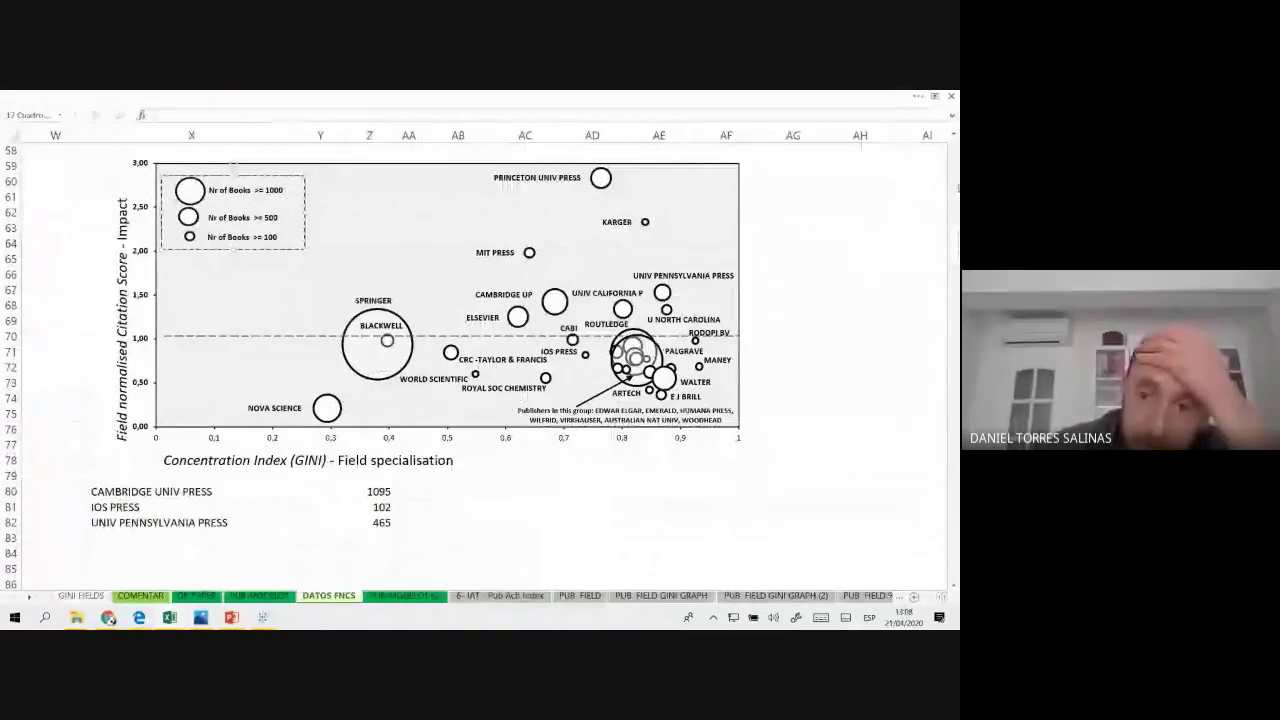
pyautogui.click(913, 597)
pyautogui.click(913, 597)
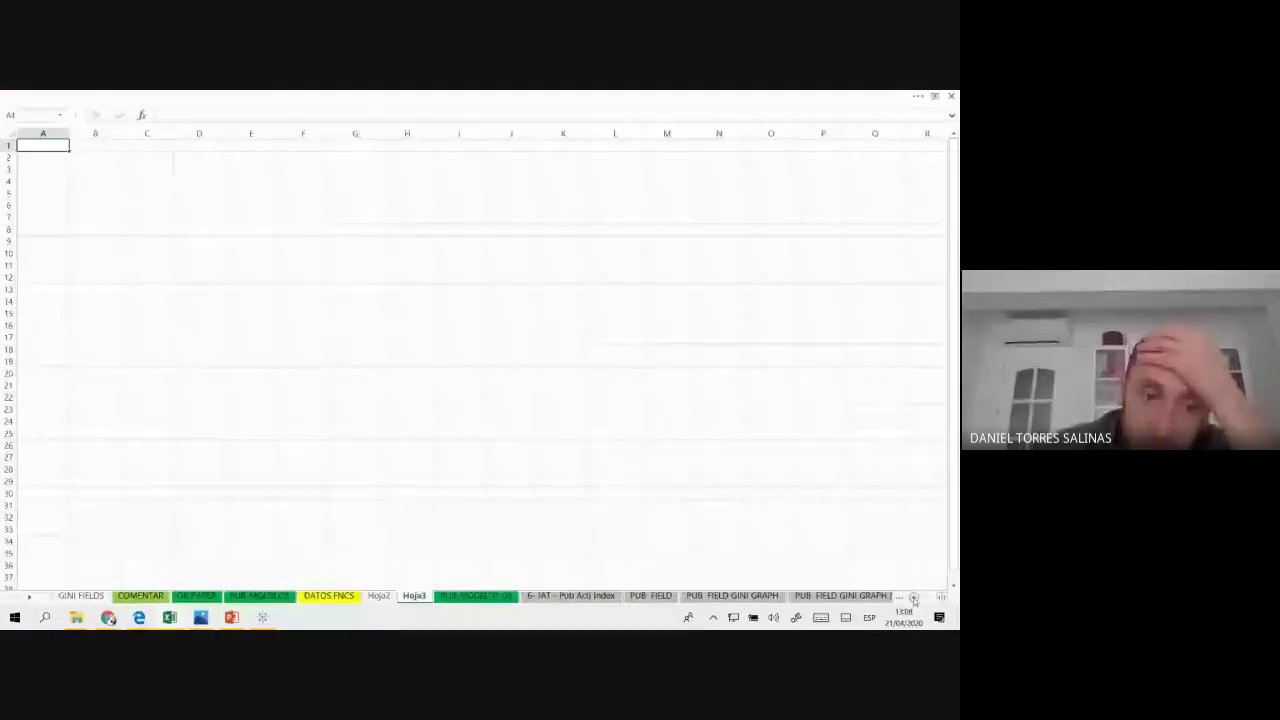
# - Switch to the CLOCK workbook, auto-hide its ribbon and add a new blank sheet
pyautogui.click(170, 617)
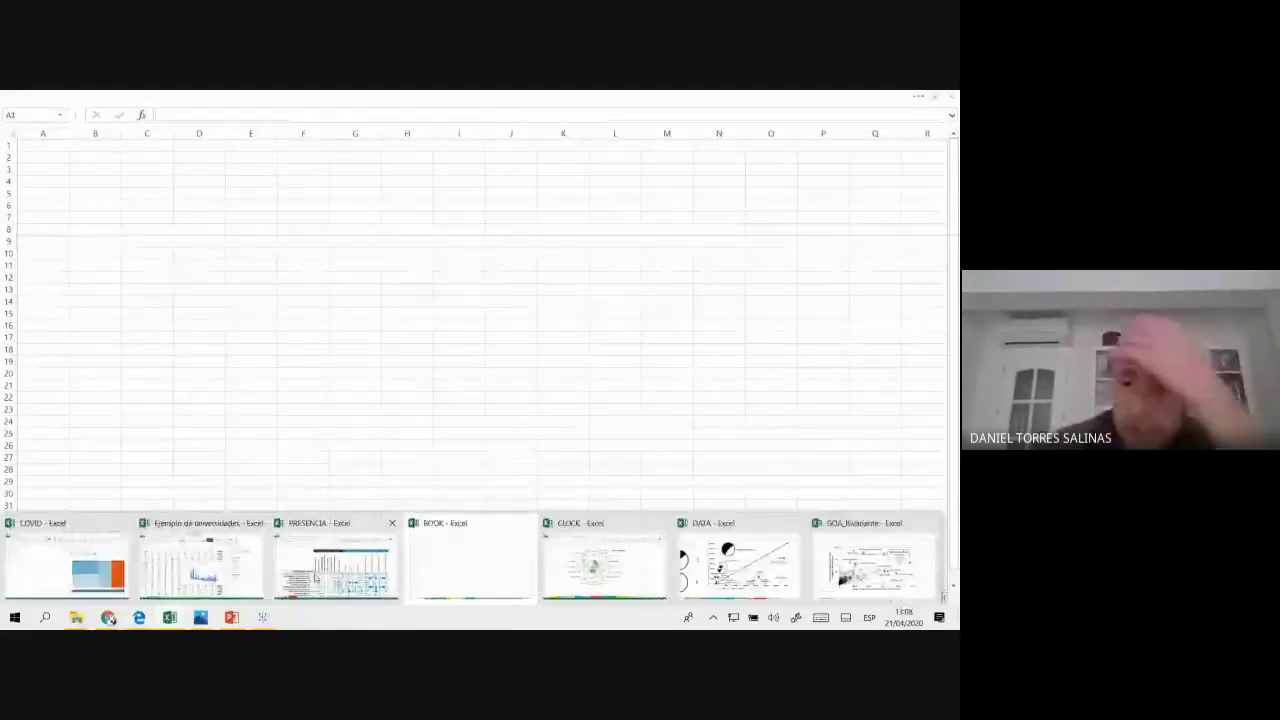
pyautogui.moveTo(316, 579)
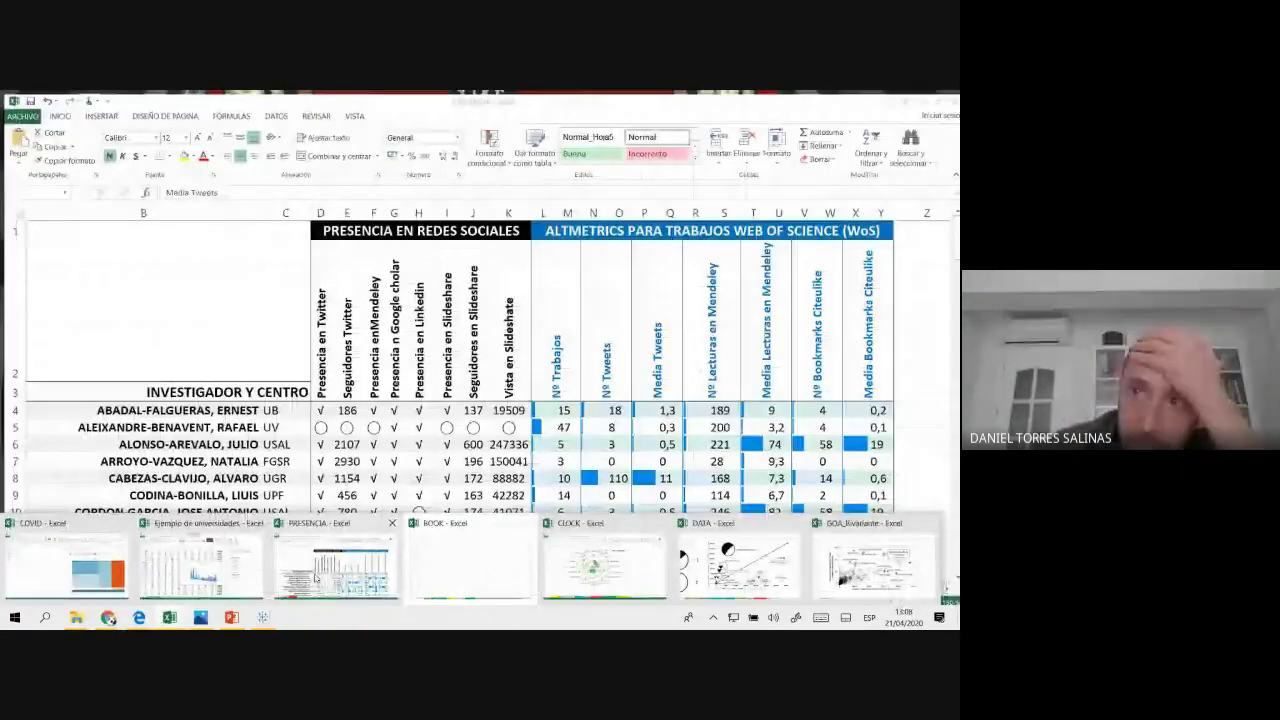
pyautogui.click(594, 555)
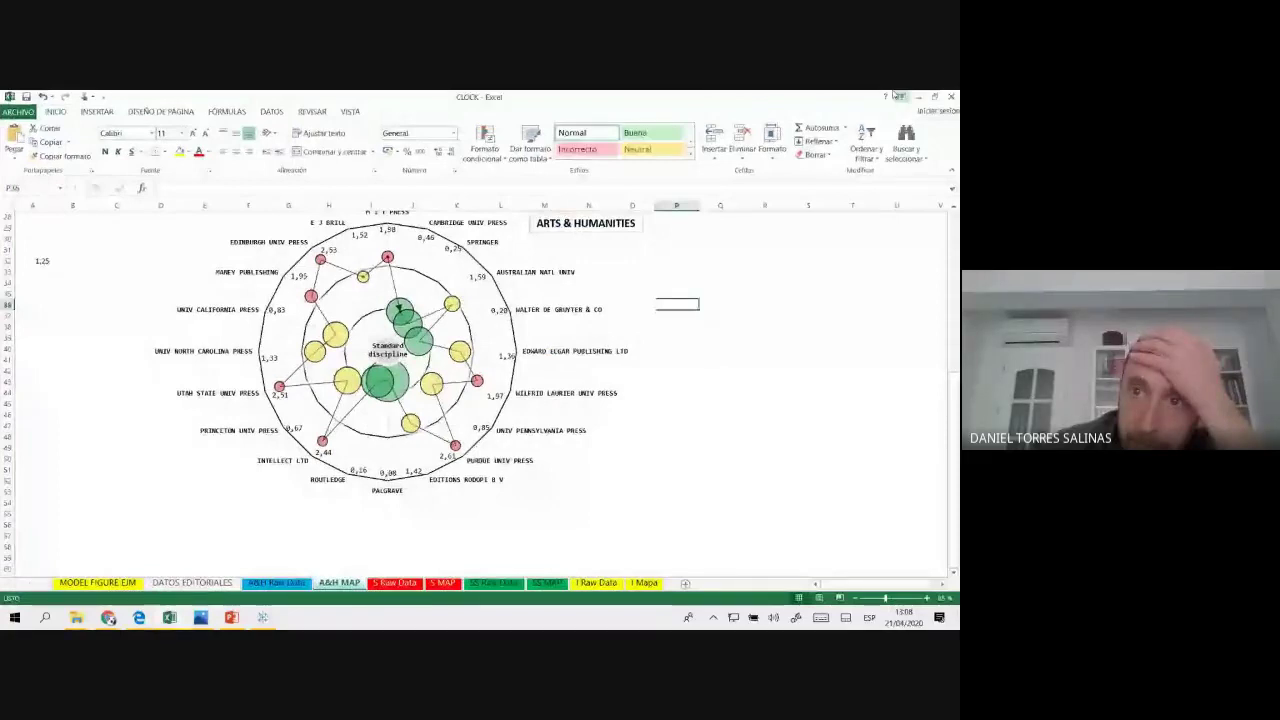
pyautogui.click(900, 96)
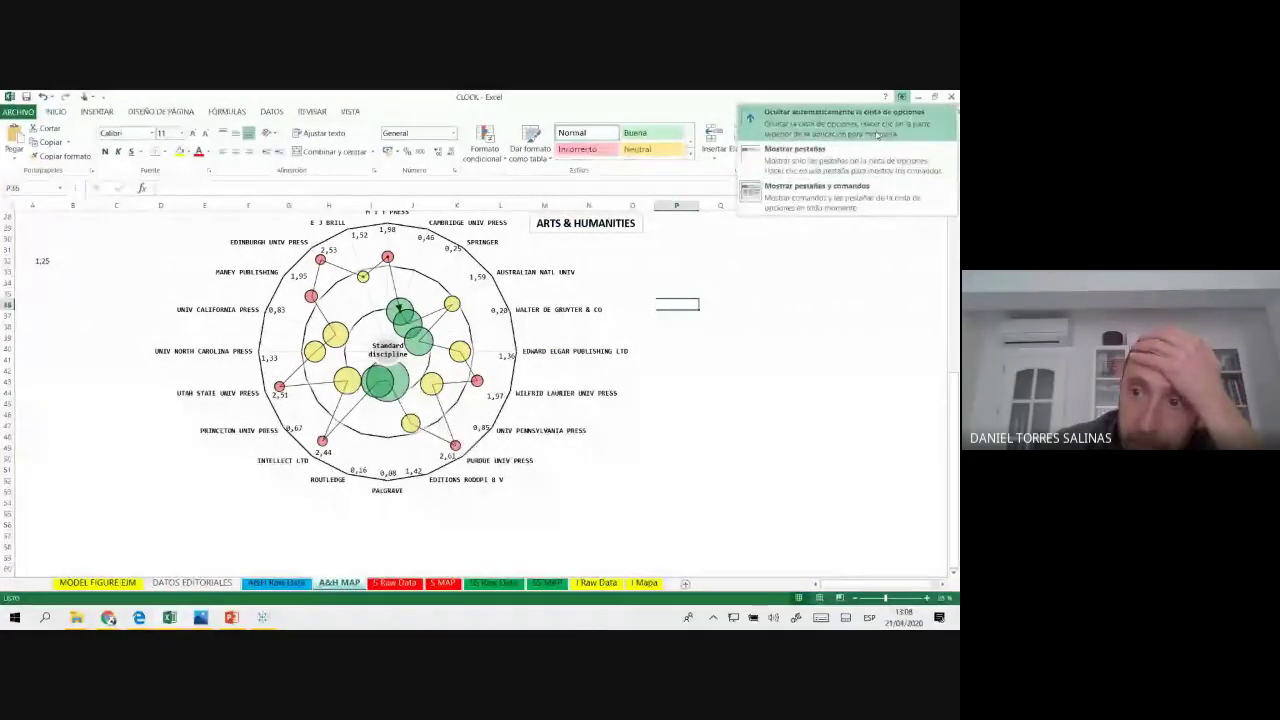
pyautogui.click(876, 133)
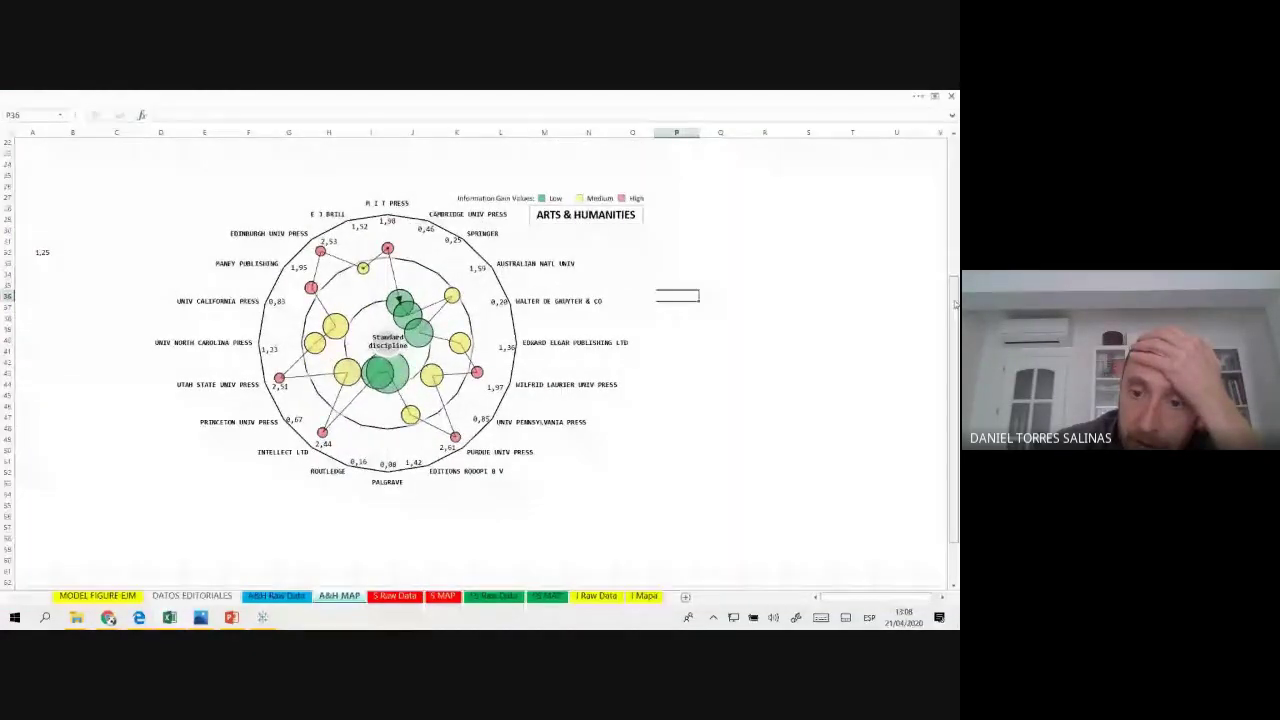
pyautogui.scroll(1, 955, 305)
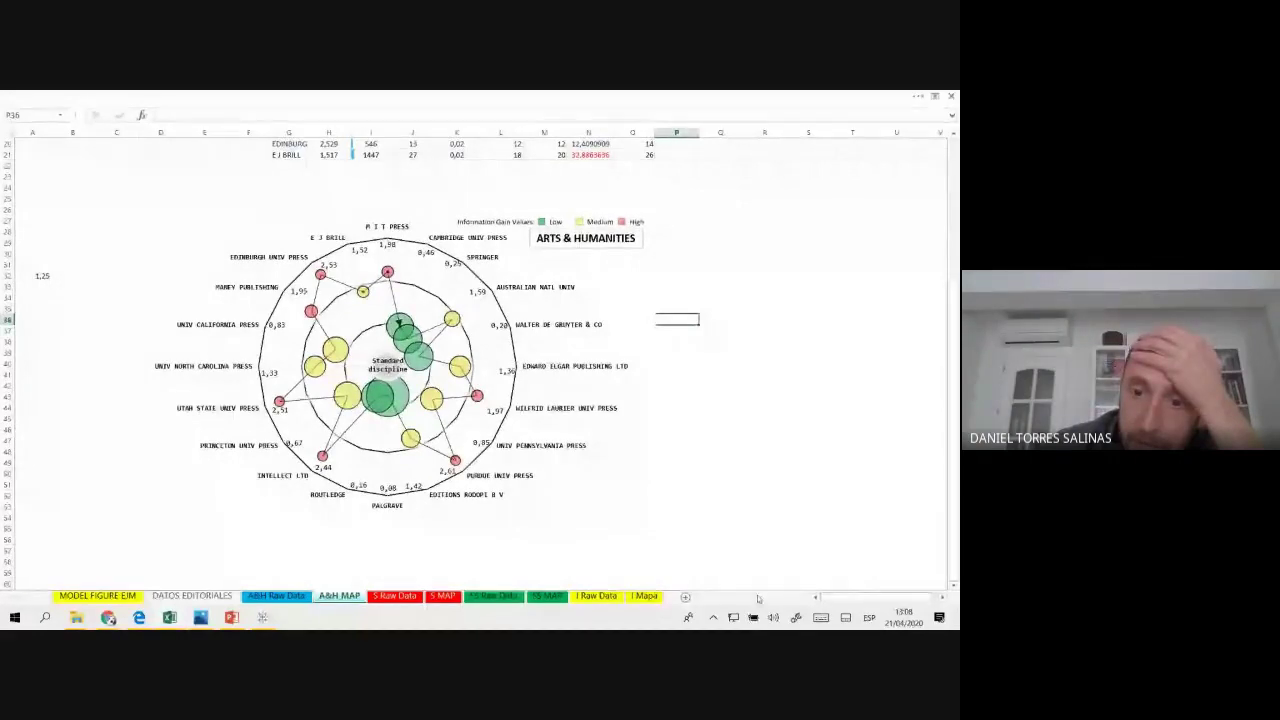
pyautogui.click(685, 596)
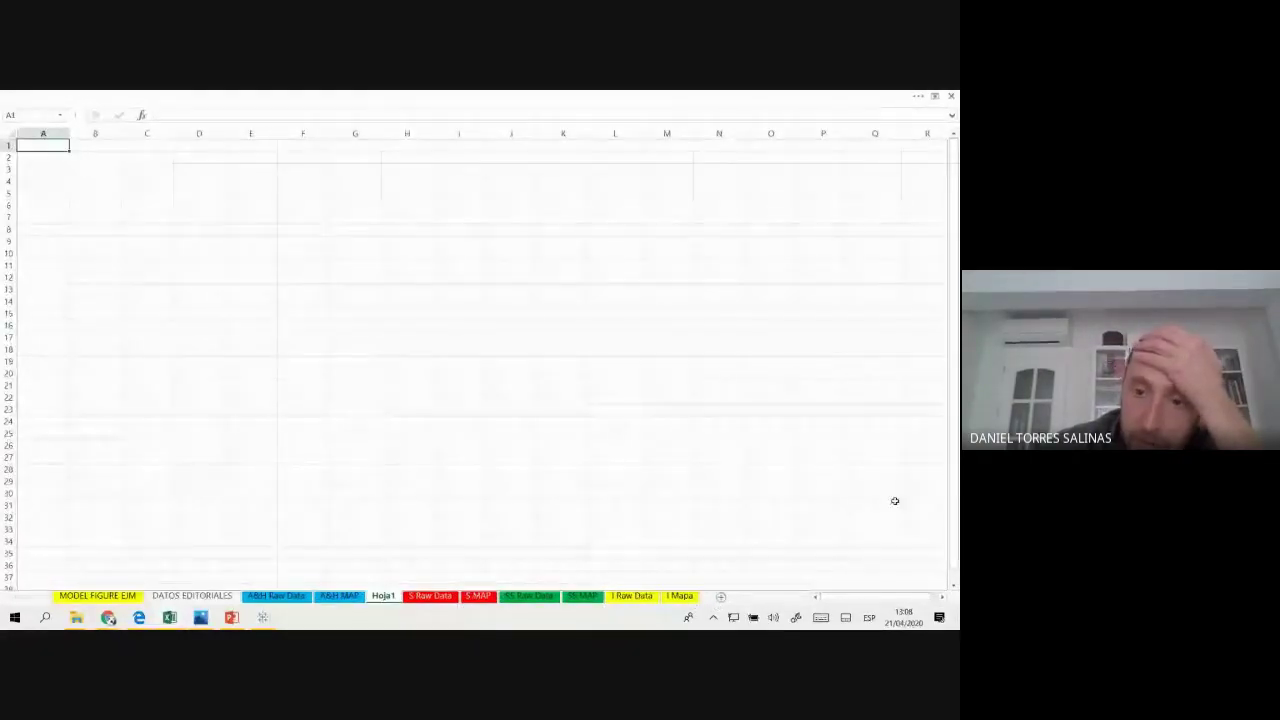
# - Go to the SS MAP sheet and scroll to its Social Sciences radial chart
pyautogui.click(640, 597)
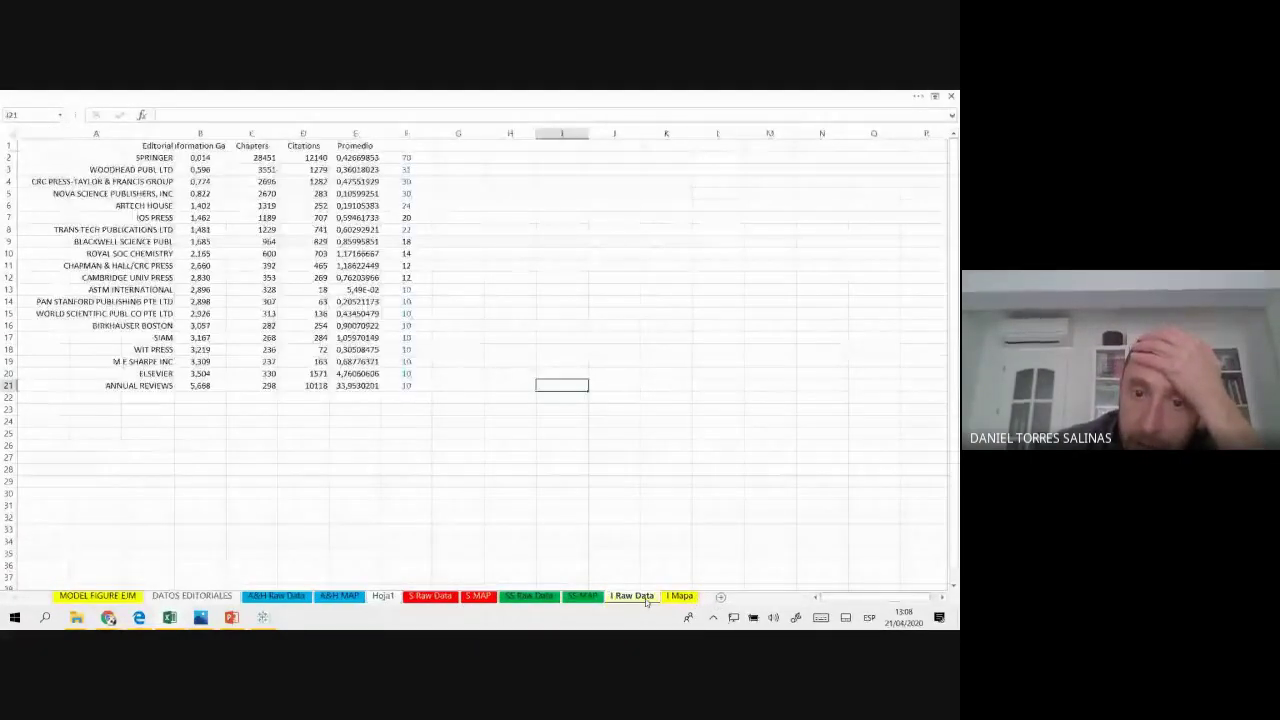
pyautogui.click(582, 596)
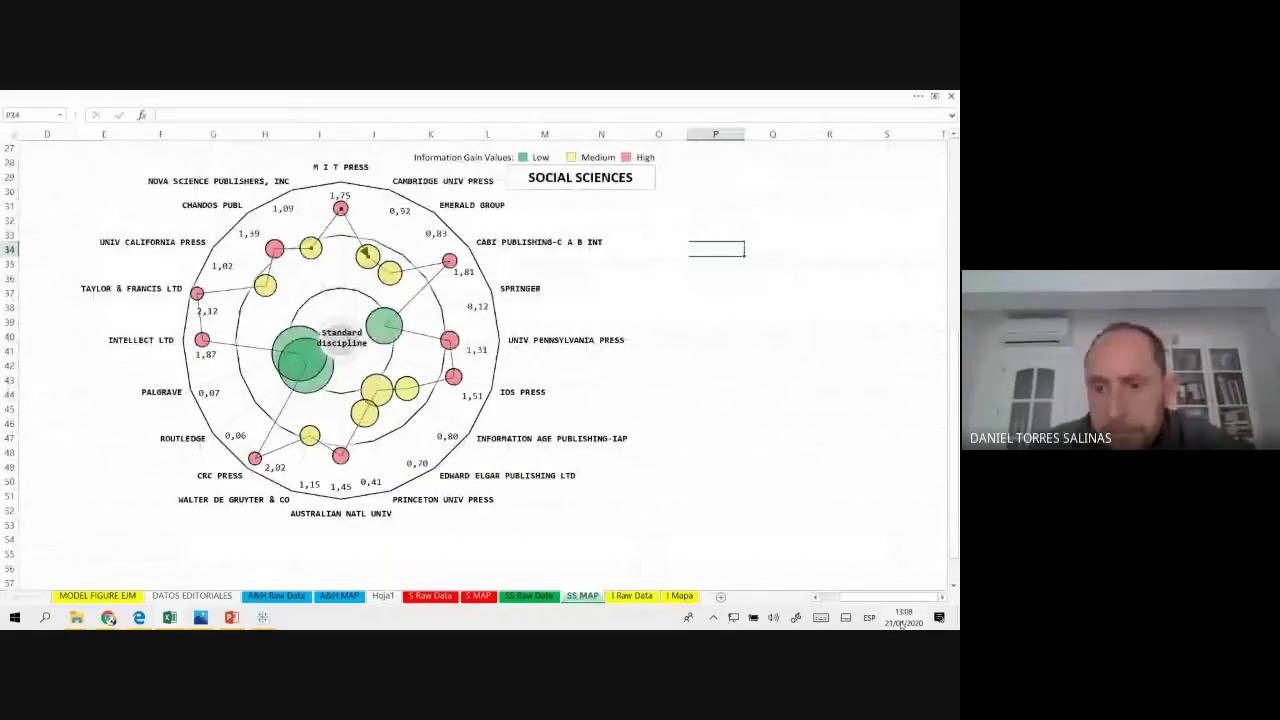
pyautogui.scroll(1, 660, 373)
pyautogui.scroll(1, 660, 373)
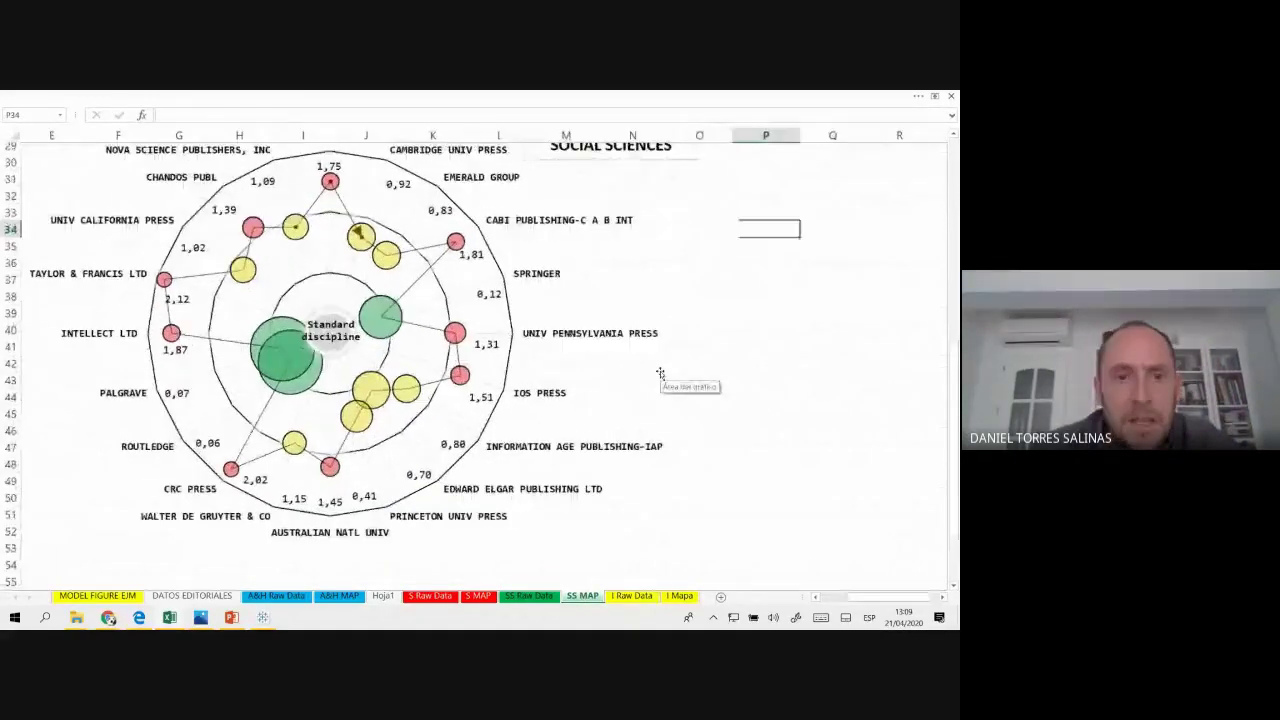
pyautogui.scroll(1, 660, 373)
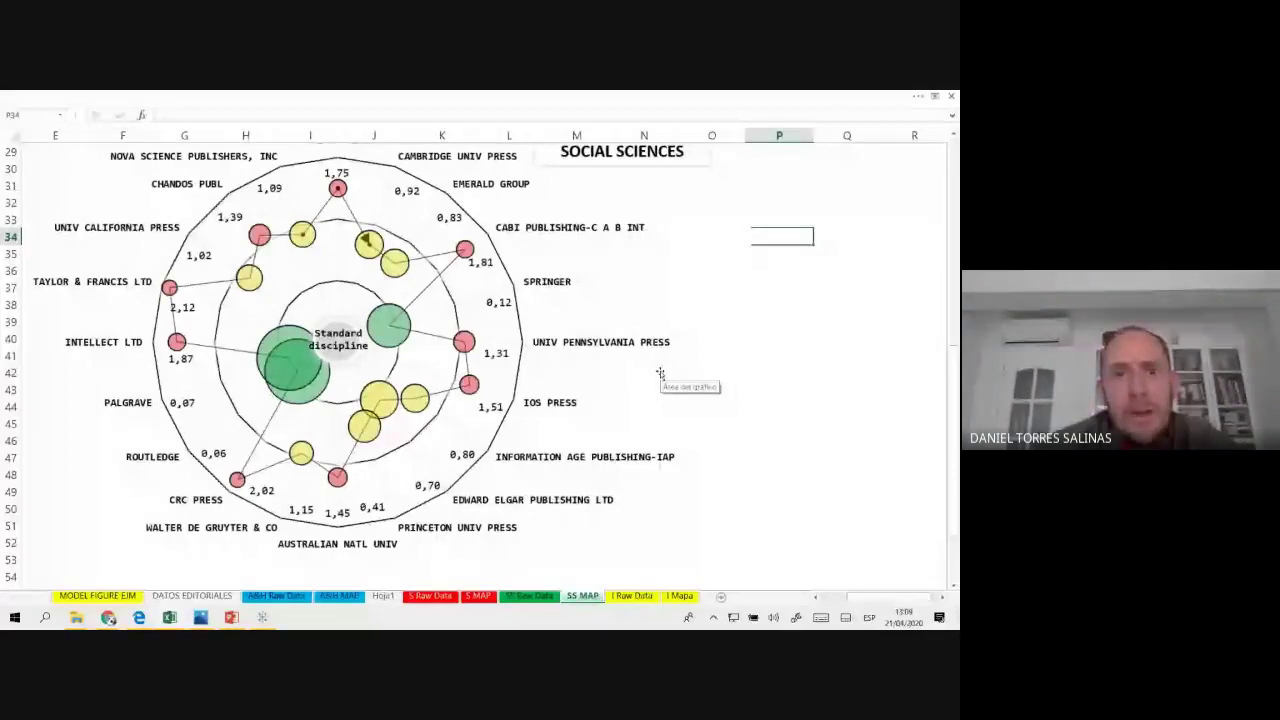
pyautogui.scroll(-1, 660, 373)
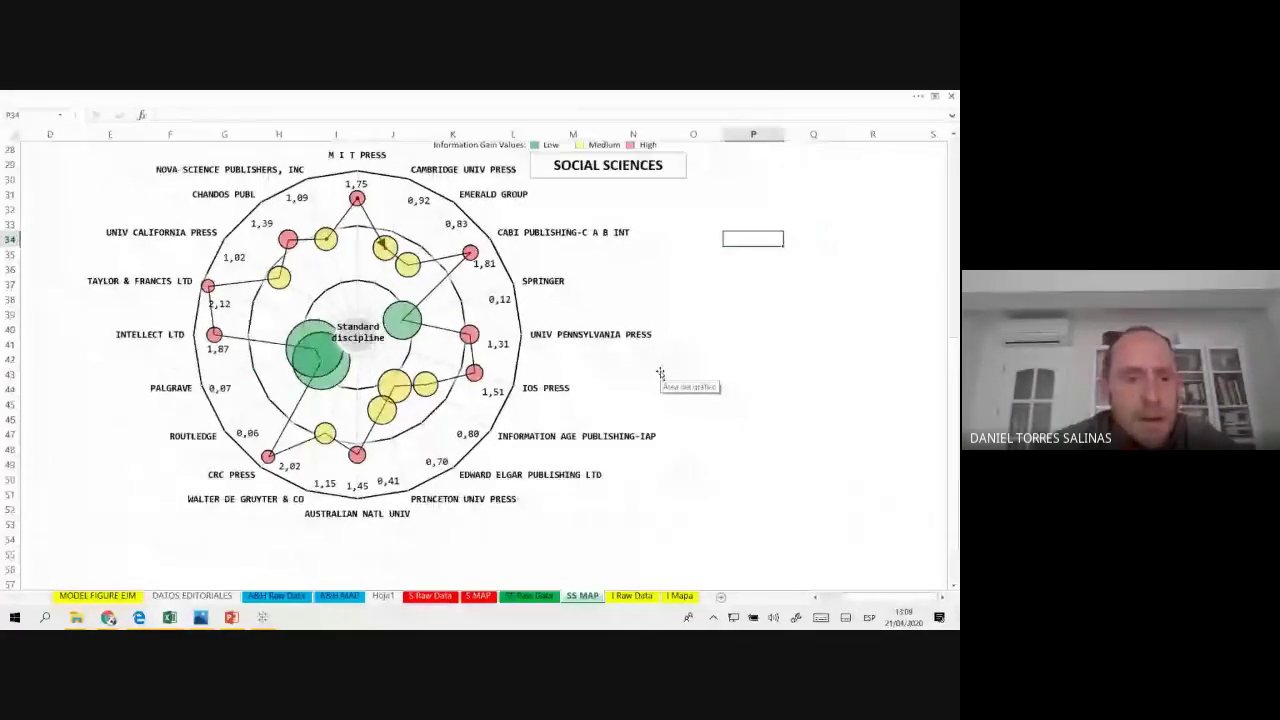
pyautogui.scroll(1, 660, 373)
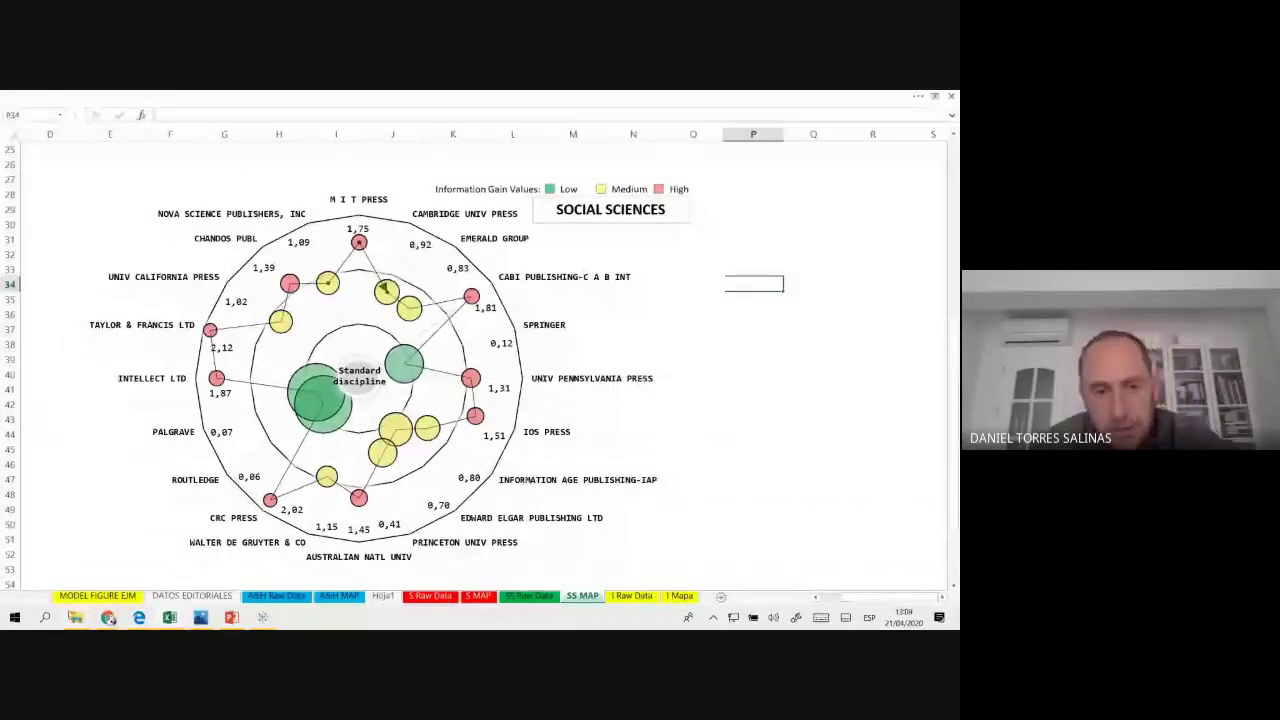
# - Open Snipping Tool via 'recorte' and snip the whole Social Sciences radial chart
pyautogui.click(44, 619)
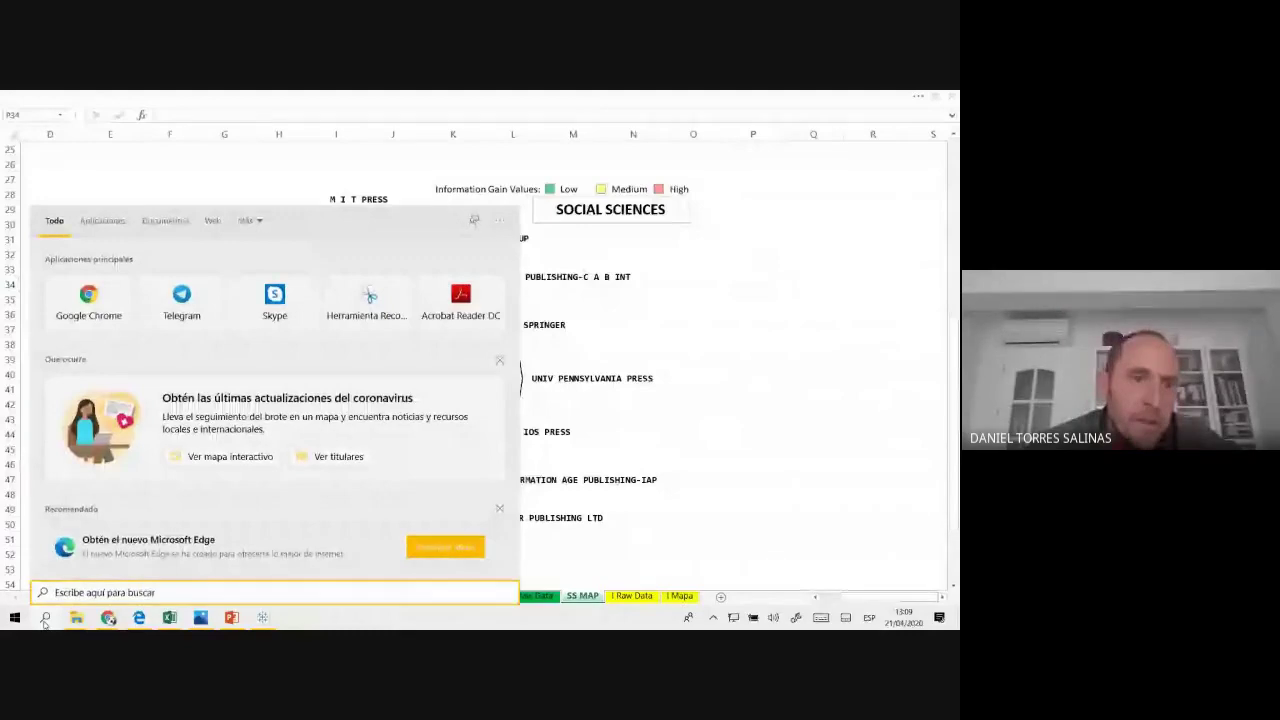
pyautogui.write('recorte')
pyautogui.press('Return')
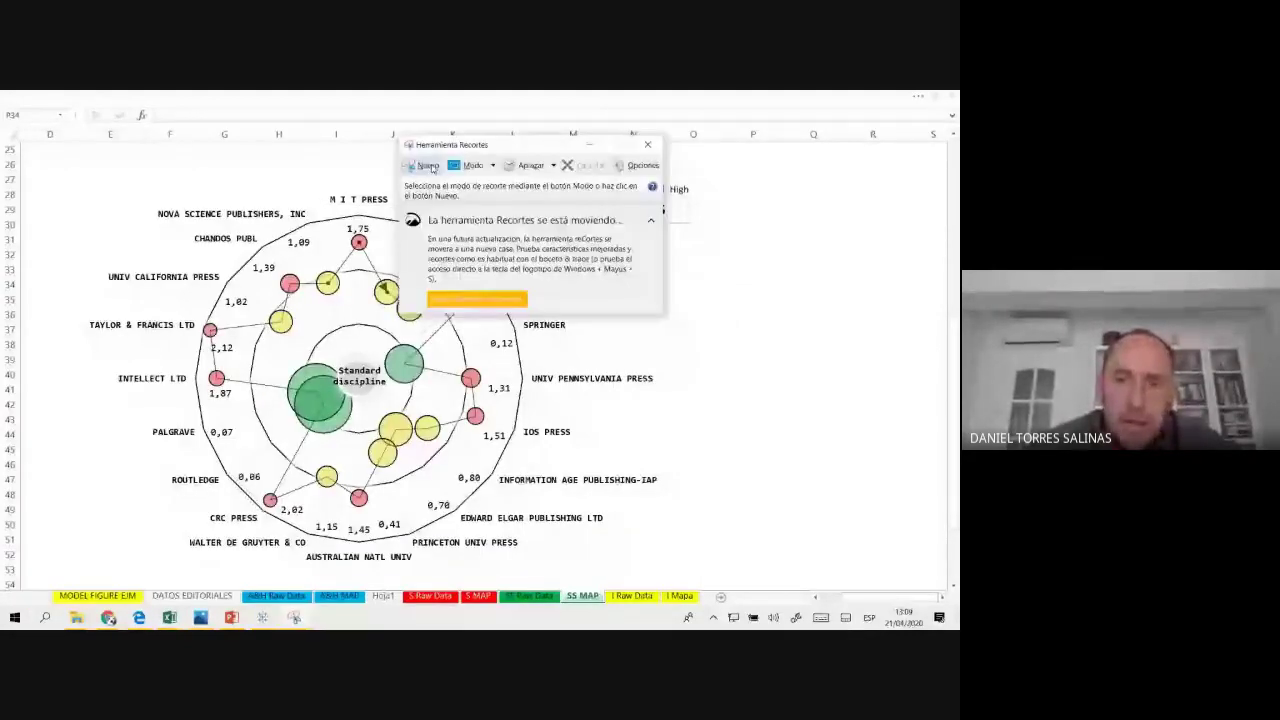
pyautogui.click(431, 168)
pyautogui.moveTo(65, 151)
pyautogui.mouseDown()
pyautogui.moveTo(704, 594)
pyautogui.moveTo(693, 573)
pyautogui.mouseUp()
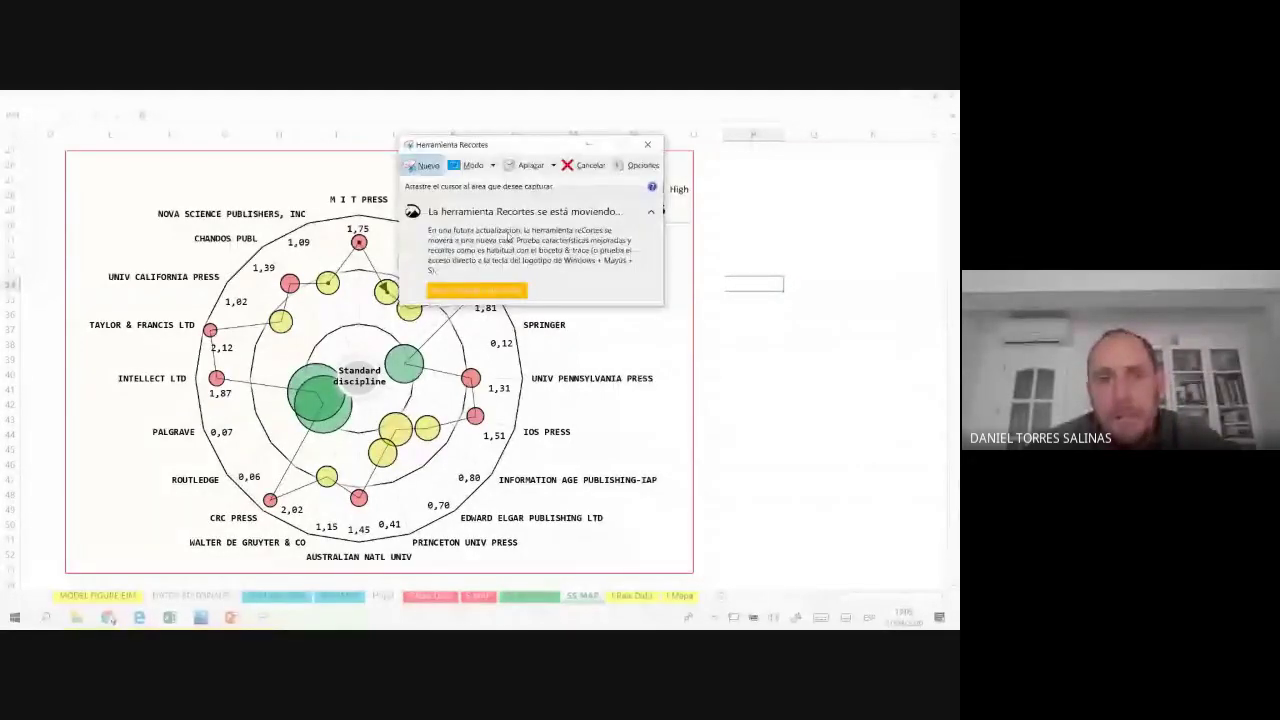
pyautogui.press('Escape')
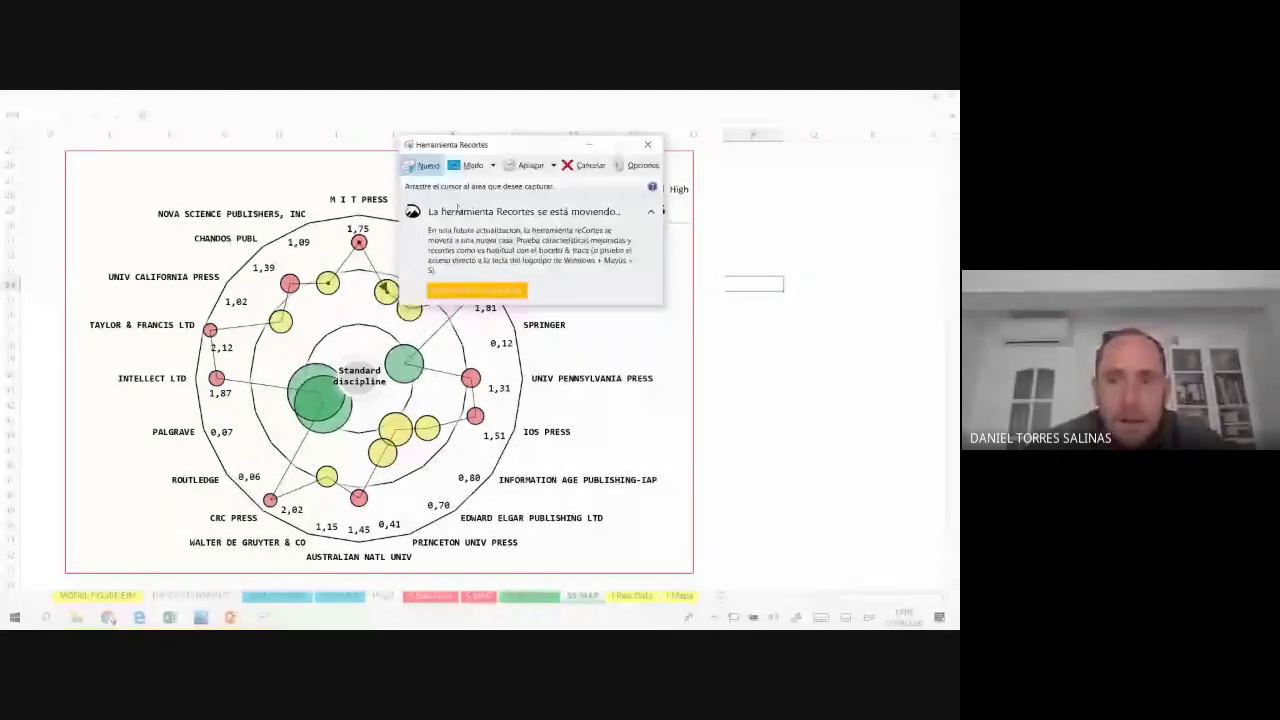
pyautogui.click(424, 165)
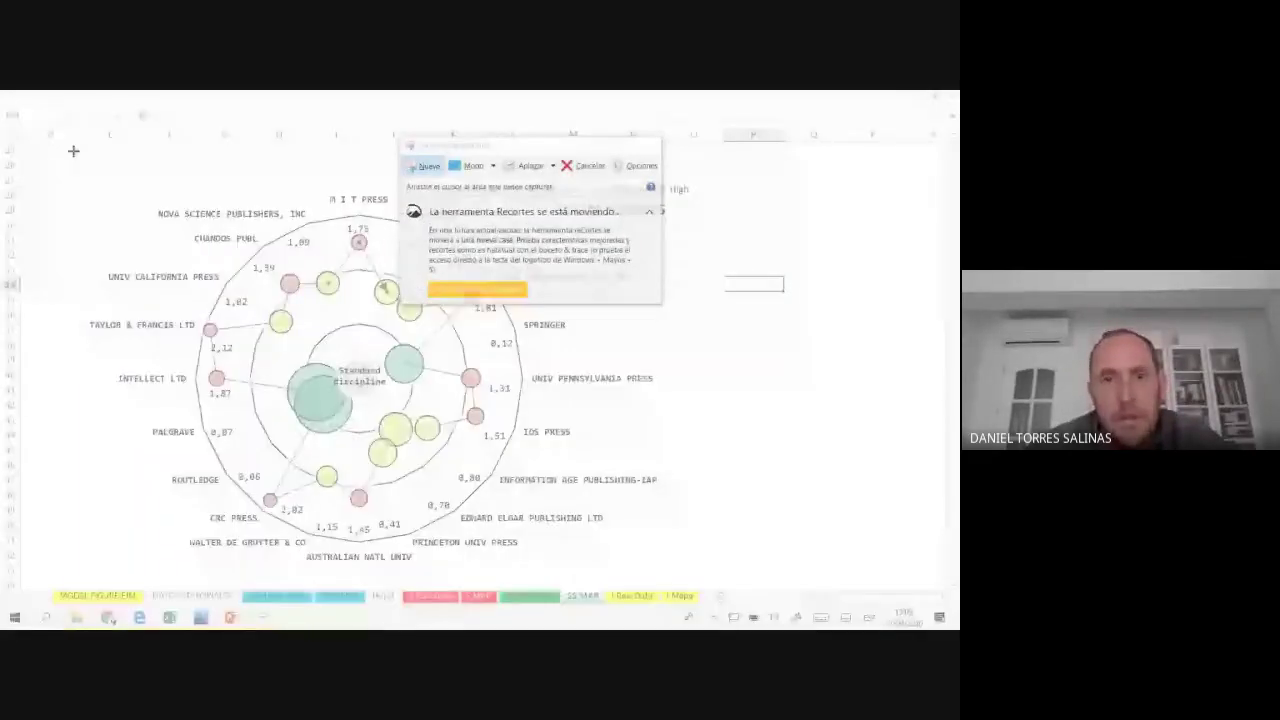
pyautogui.moveTo(73, 151); pyautogui.dragTo(719, 598)
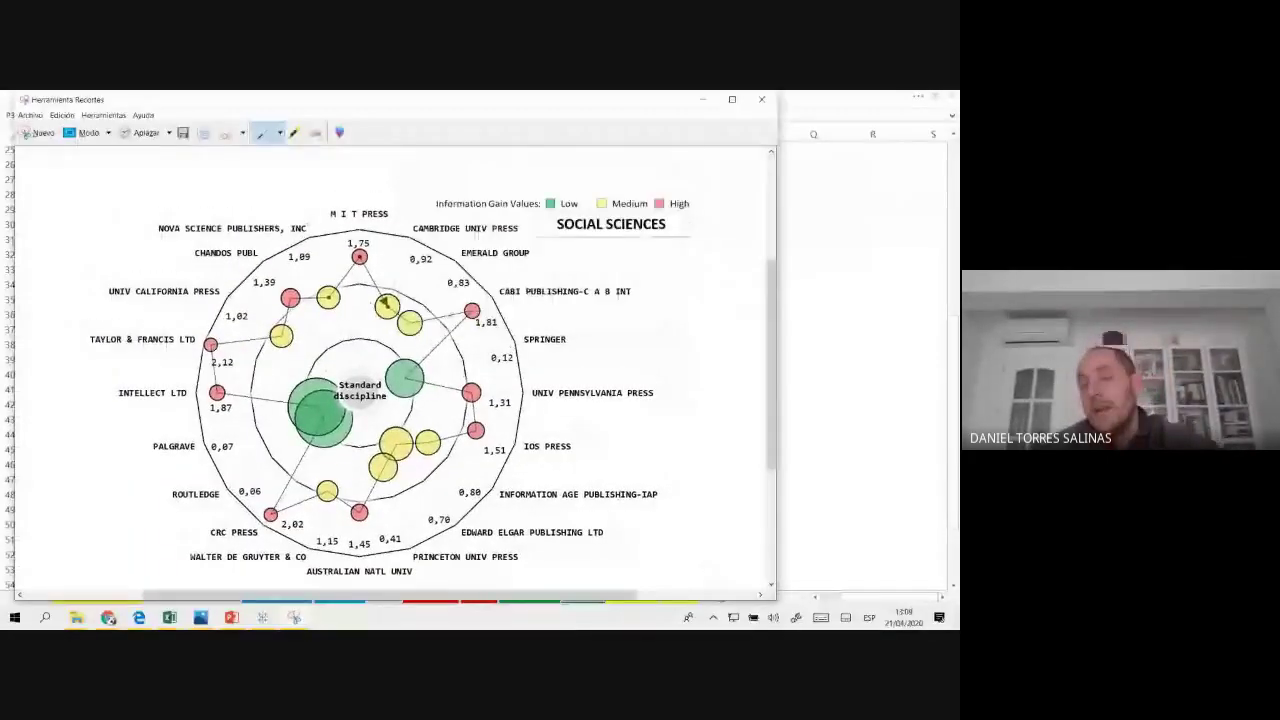
pyautogui.scroll(-1, 400, 370)
pyautogui.scroll(1, 400, 370)
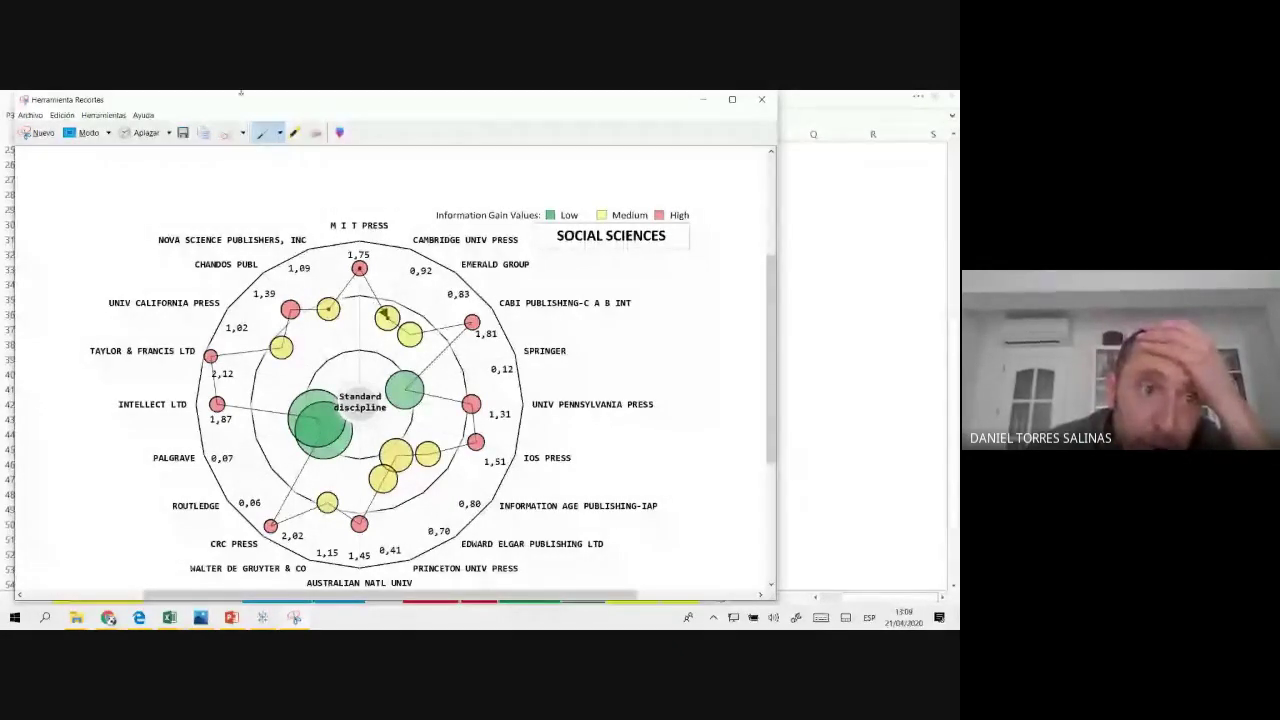
# - Save the snip as an Archivo JPEG file, then return to the Excel chart
pyautogui.click(30, 115)
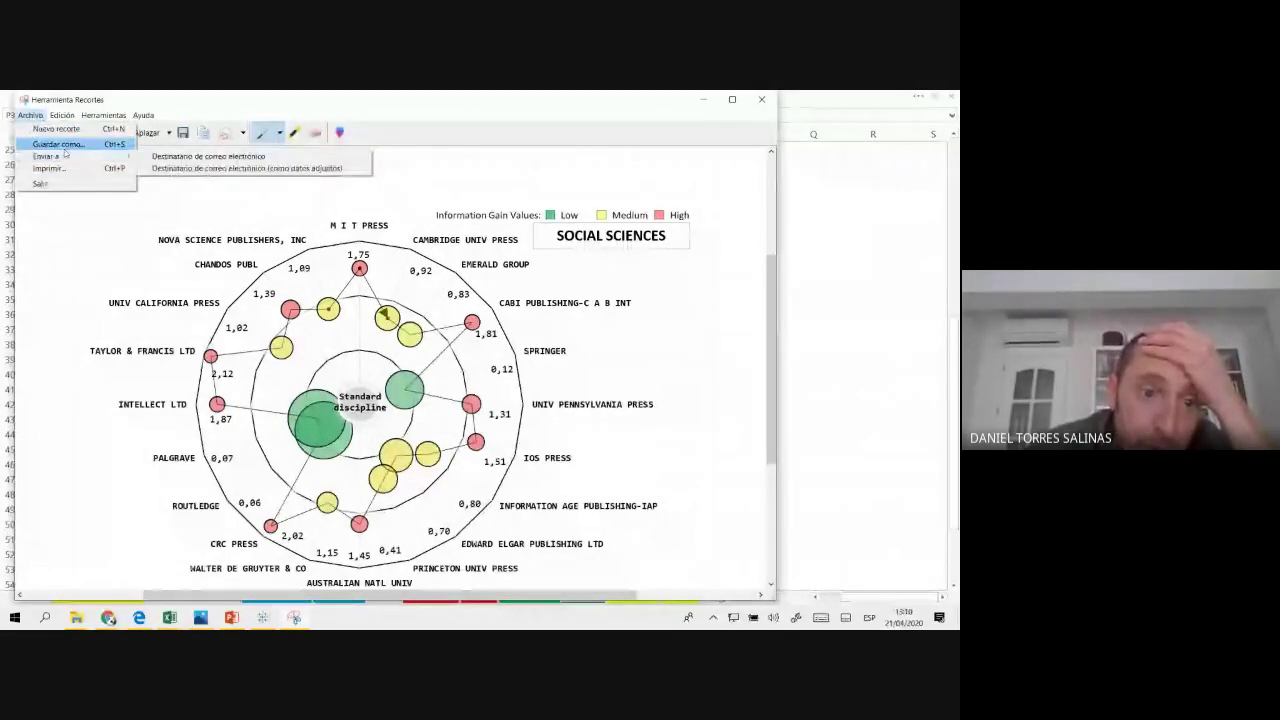
pyautogui.click(65, 153)
pyautogui.click(225, 348)
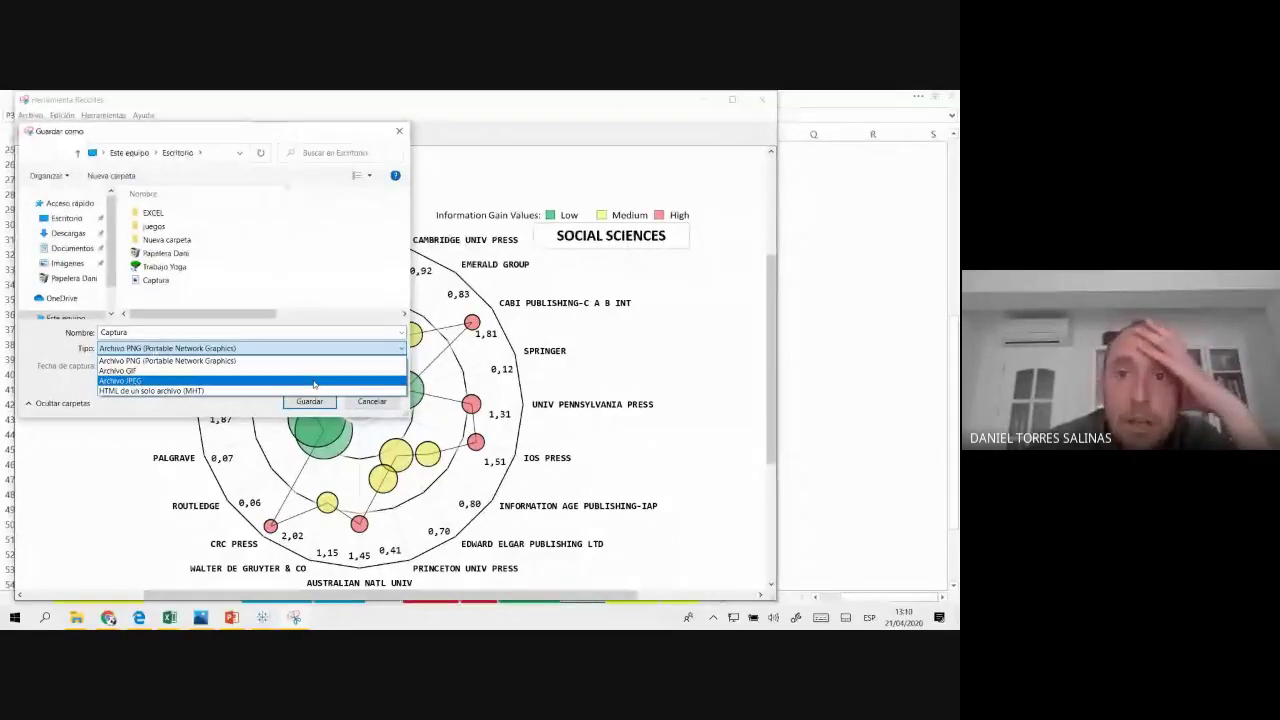
pyautogui.click(754, 283)
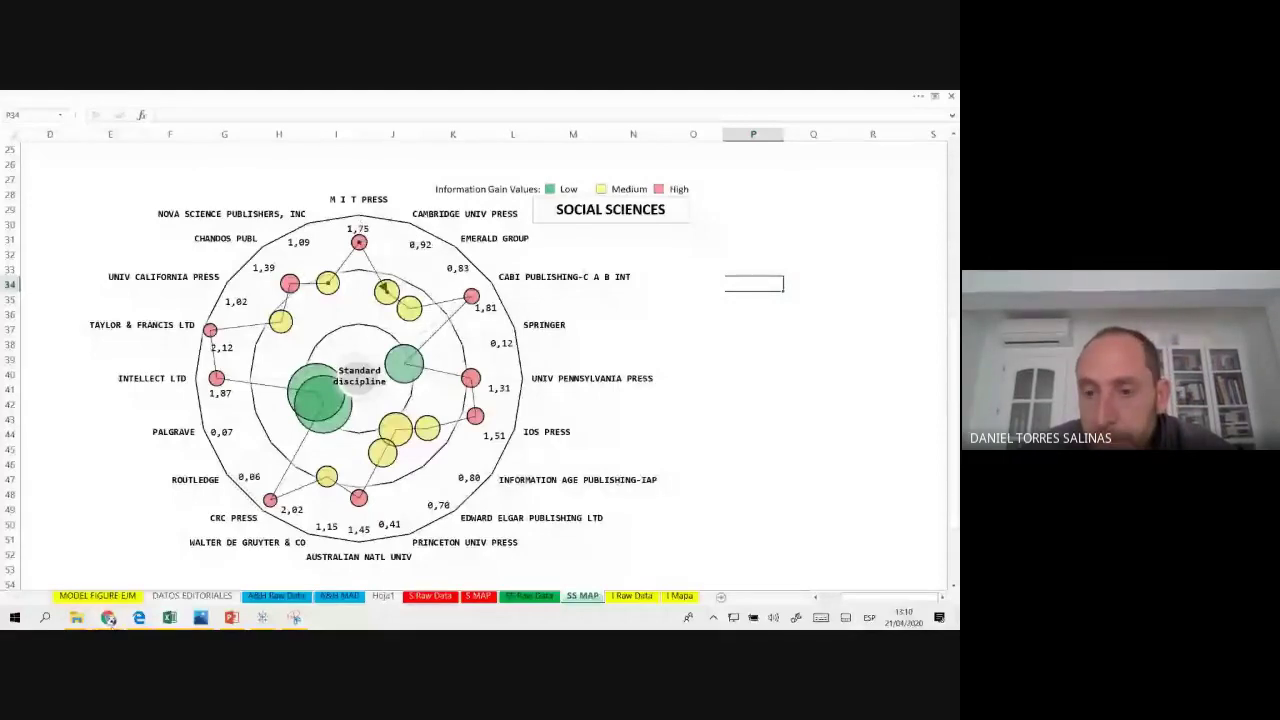
# - Highlight the Meet chat question about dynamic charts, then bring the COVID workbook back to the front
pyautogui.hotkey('alt', 'Tab')
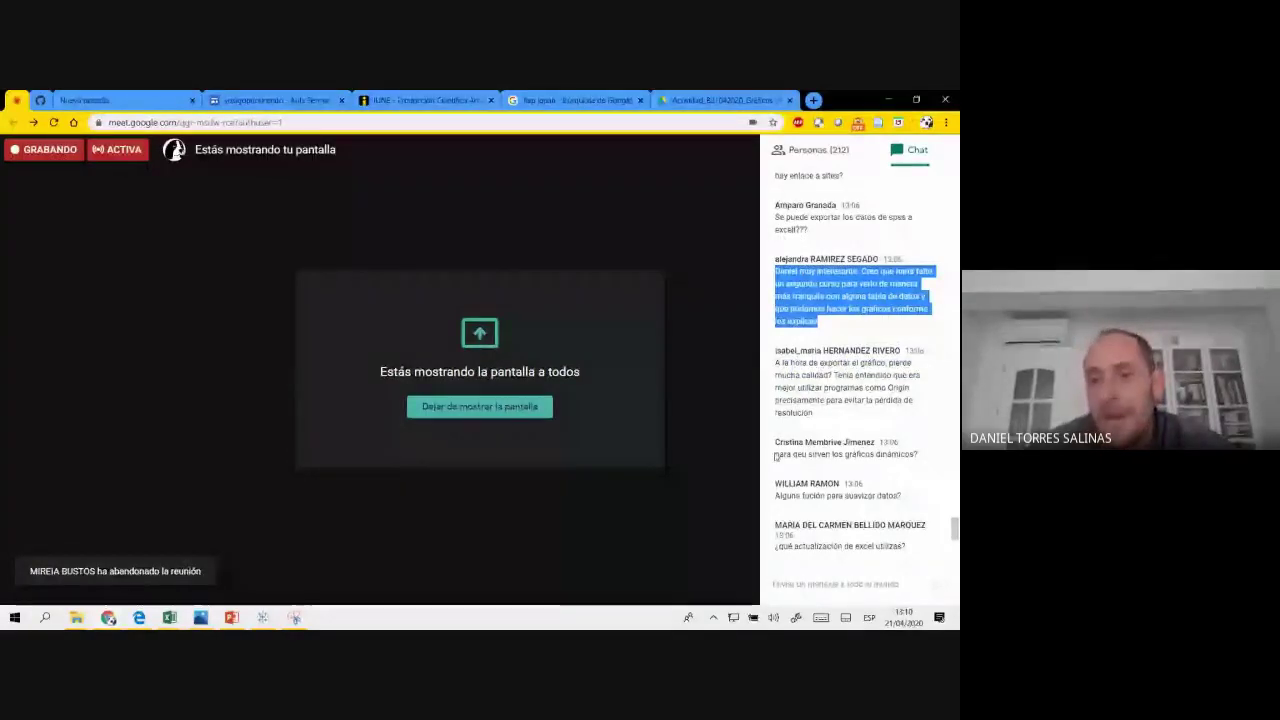
pyautogui.moveTo(776, 454); pyautogui.dragTo(935, 462)
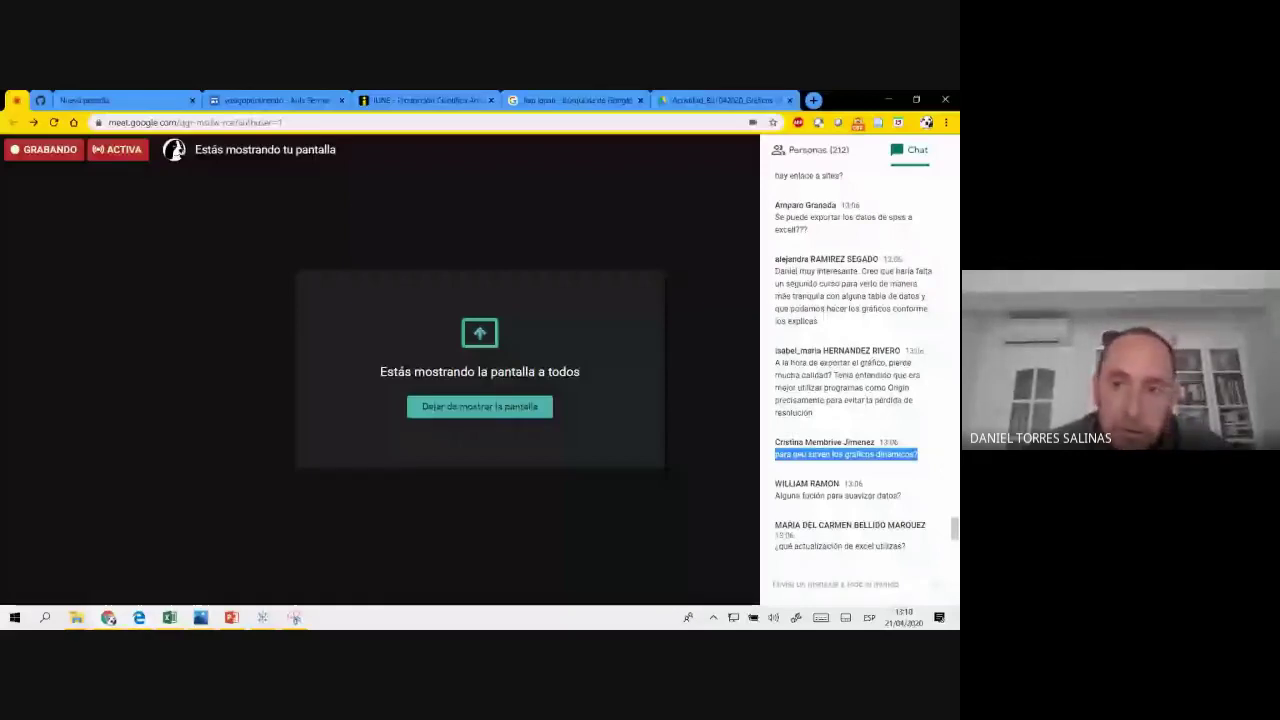
pyautogui.click(170, 617)
pyautogui.click(115, 563)
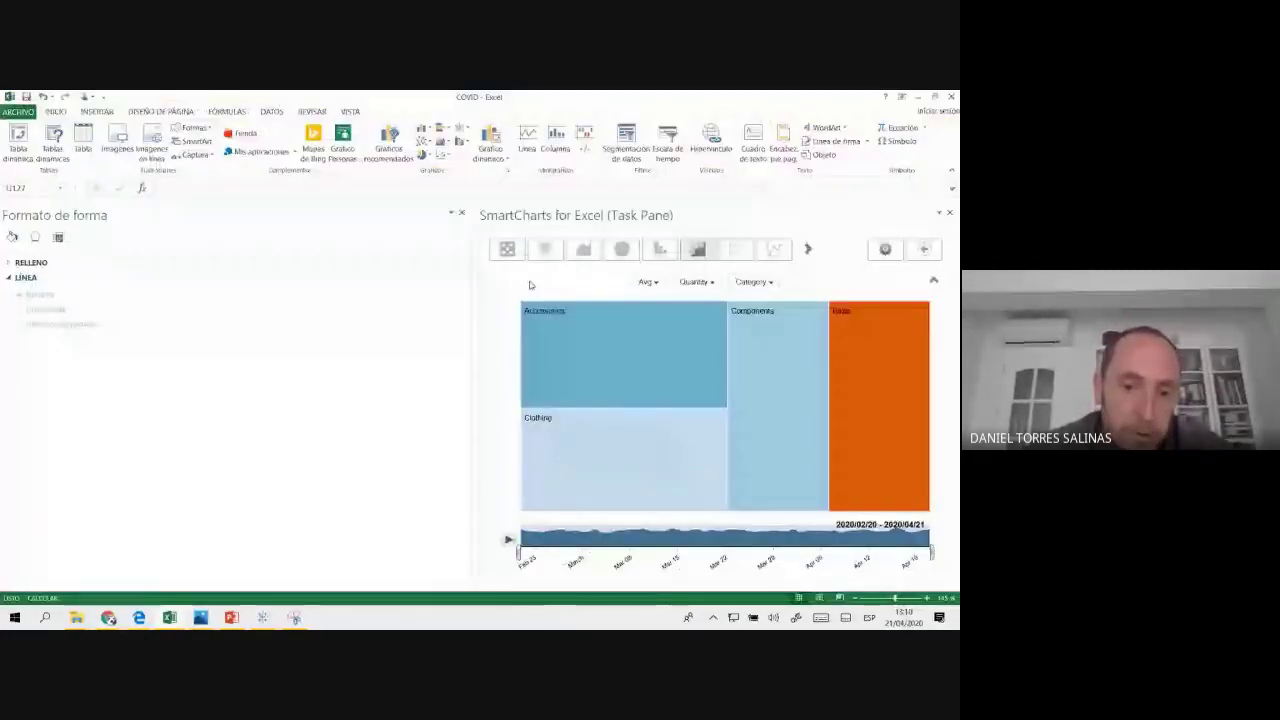
pyautogui.click(183, 614)
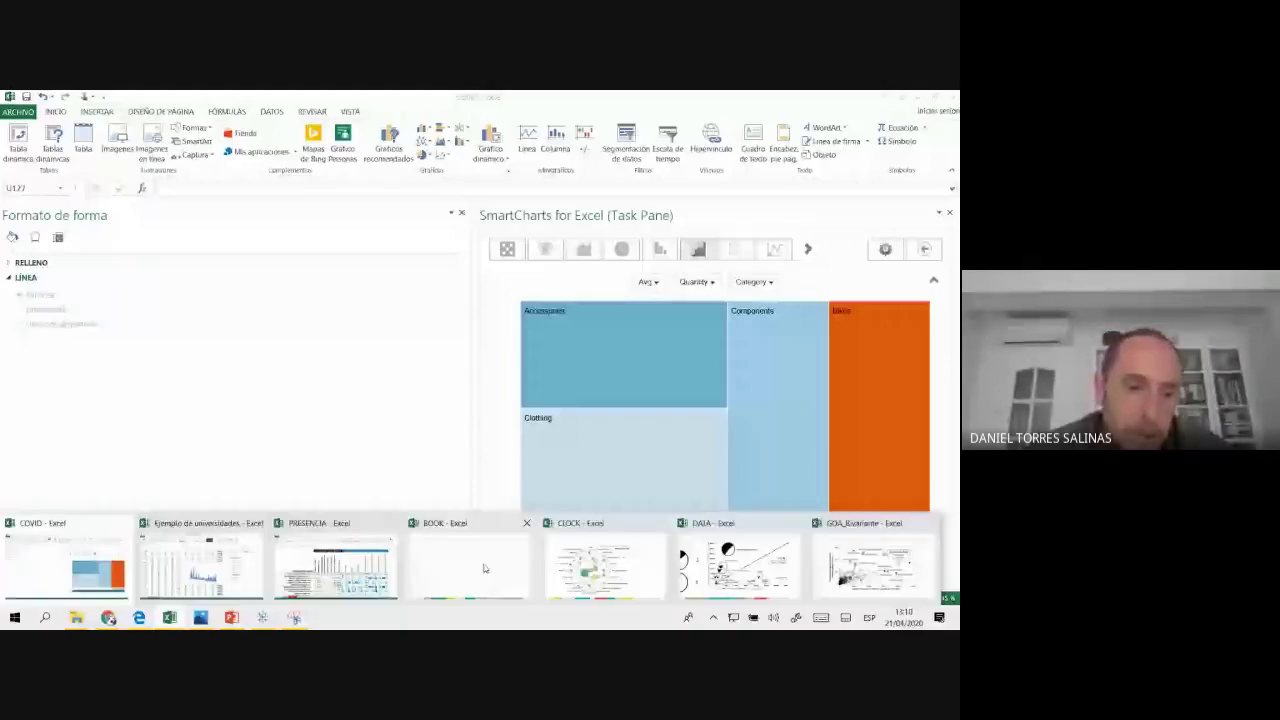
pyautogui.moveTo(672, 543)
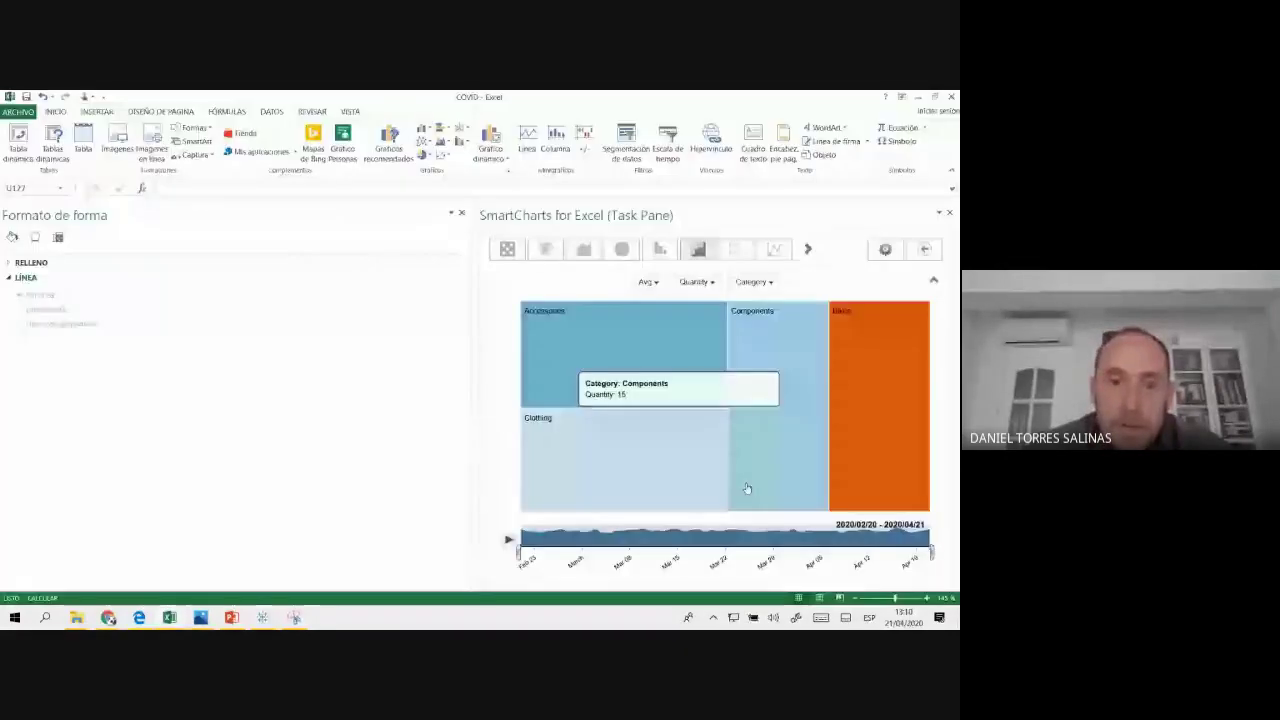
# - Close the COVID, BOOK, universities and remaining Excel workbooks without saving
pyautogui.click(950, 97)
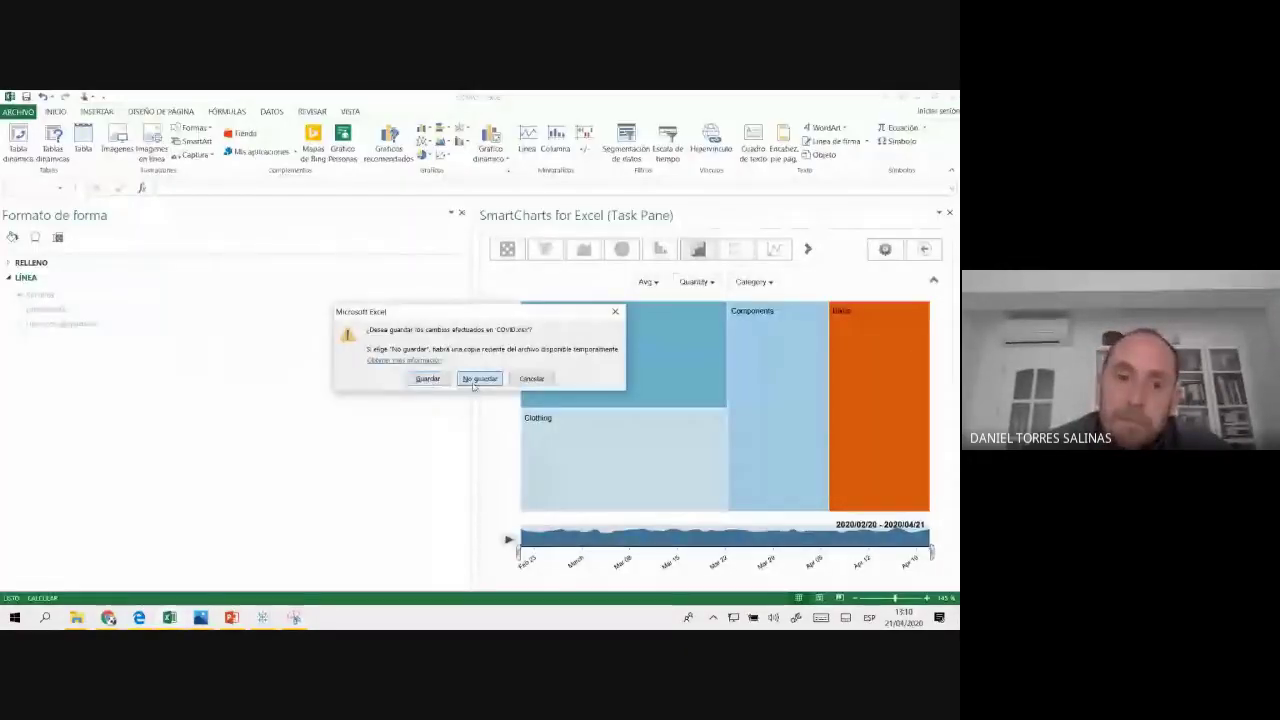
pyautogui.click(472, 383)
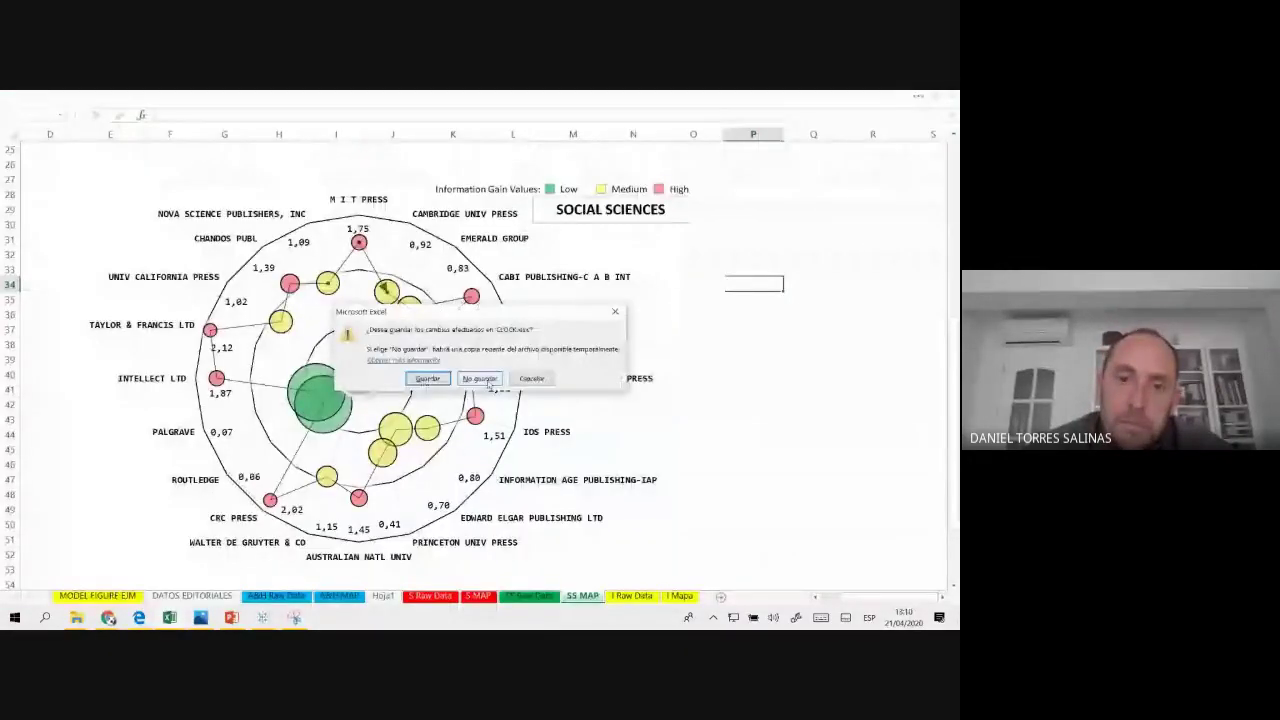
pyautogui.click(487, 376)
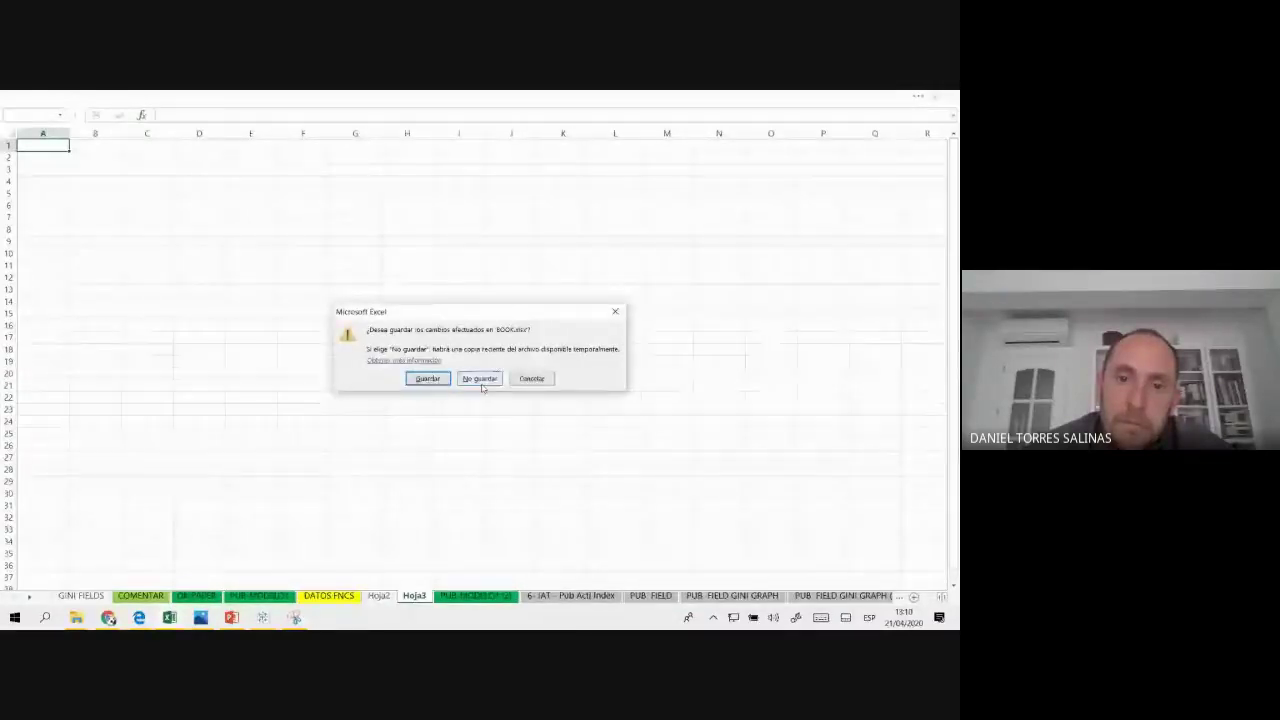
pyautogui.click(480, 379)
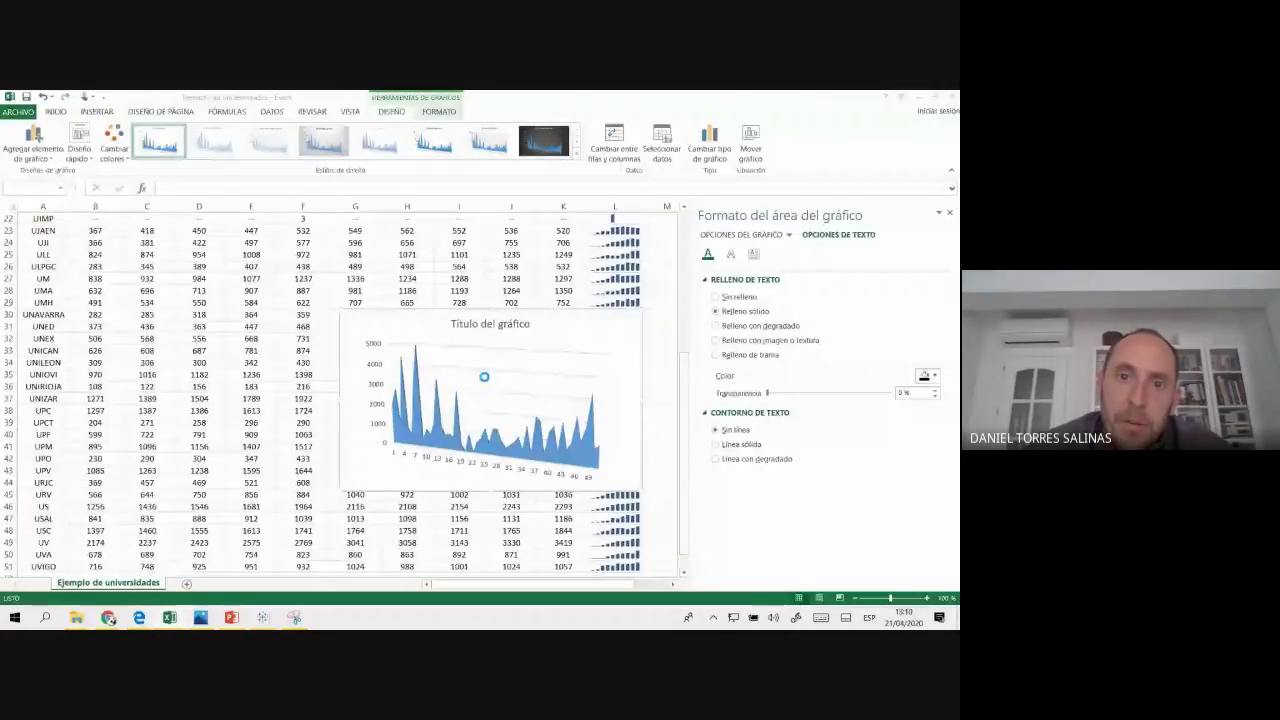
pyautogui.click(482, 380)
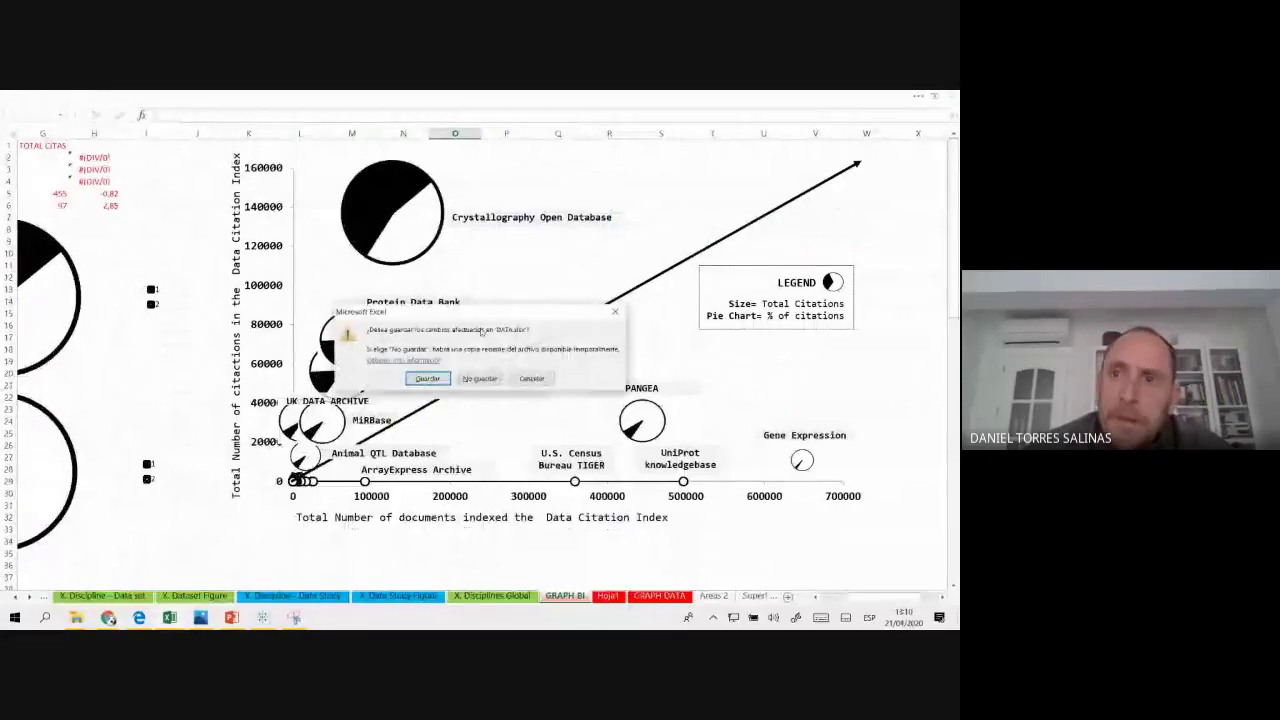
pyautogui.click(472, 378)
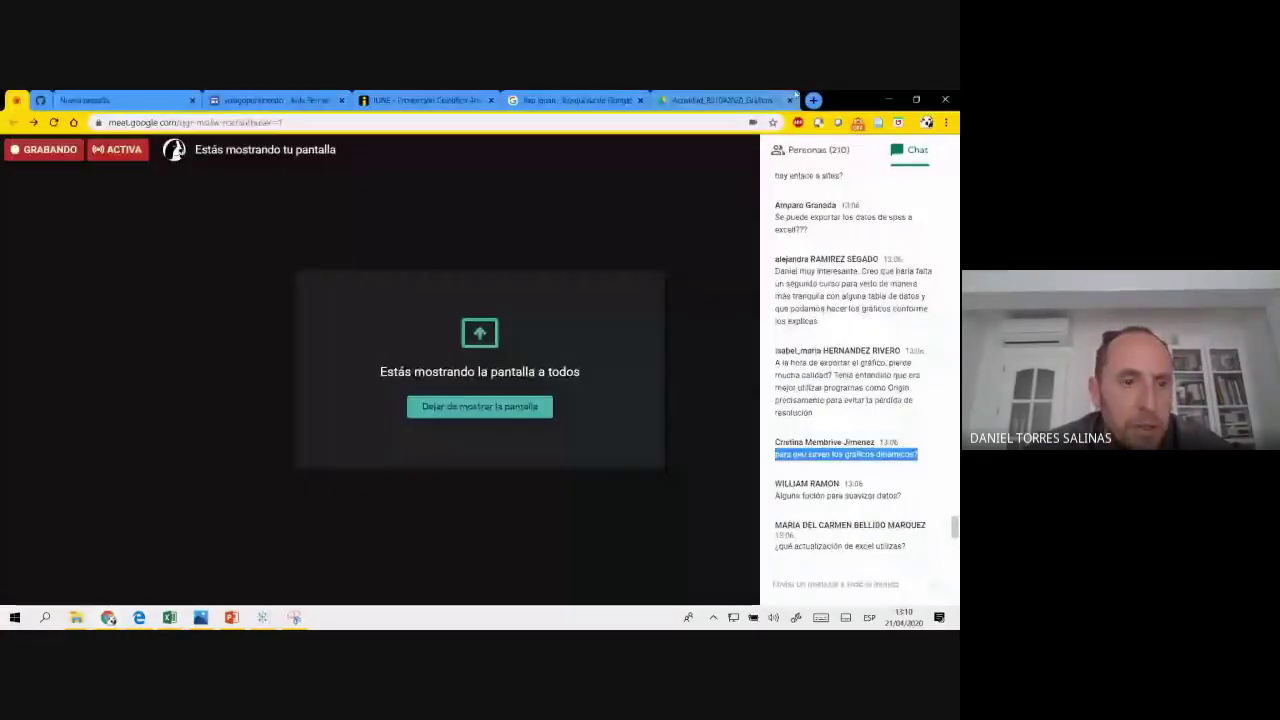
# - Discard the screen capture and close PRESENCIA and the other windows without saving
pyautogui.click(882, 102)
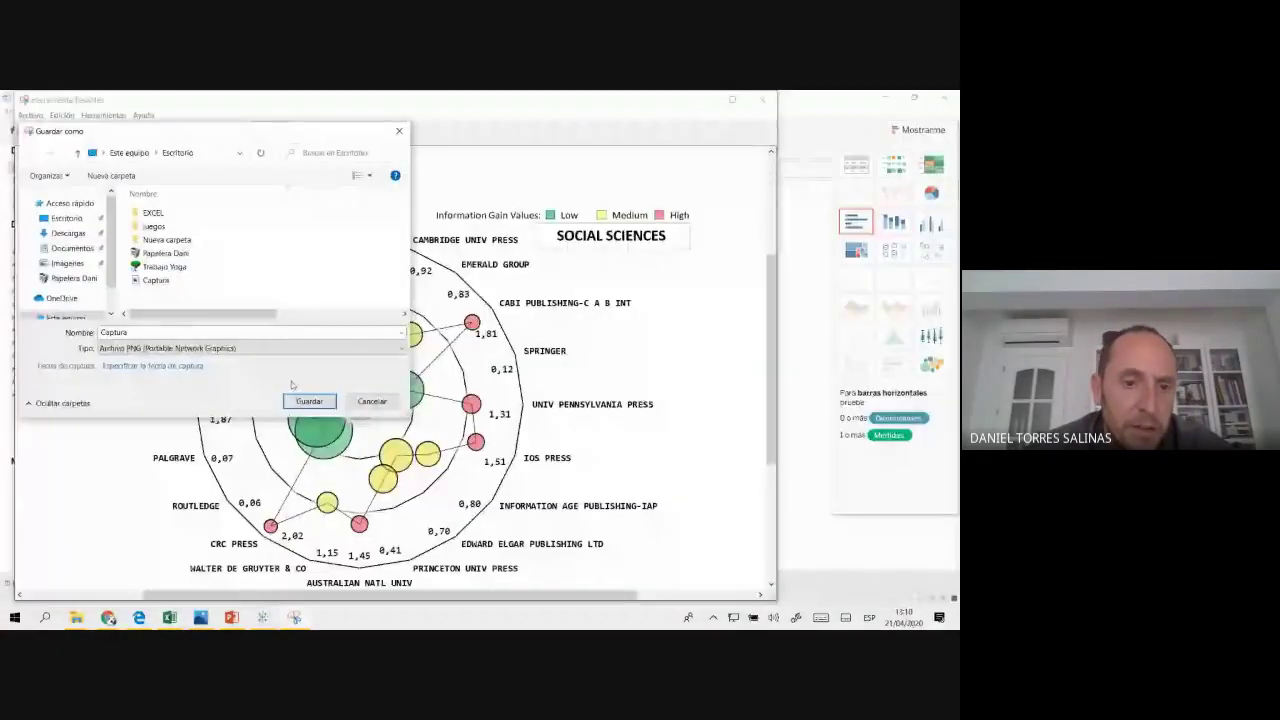
pyautogui.click(371, 400)
pyautogui.hotkey('alt', 'Tab')
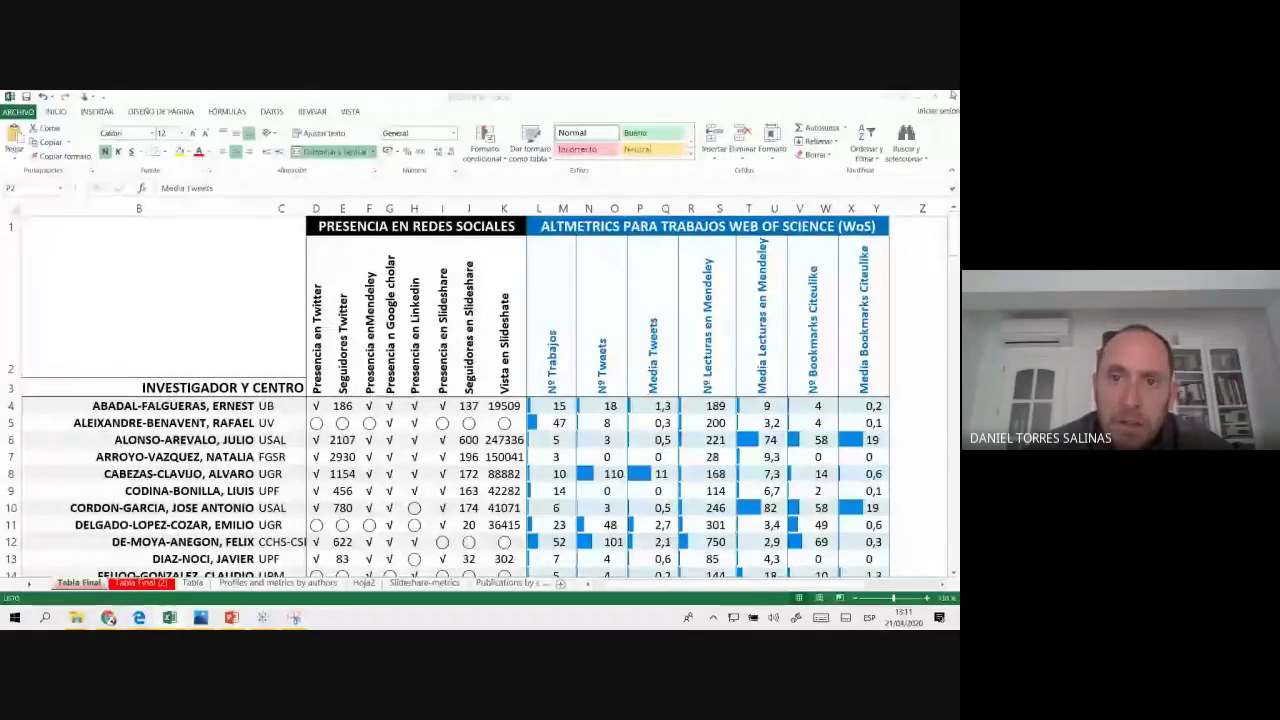
pyautogui.hotkey('alt', 'F4')
pyautogui.click(468, 380)
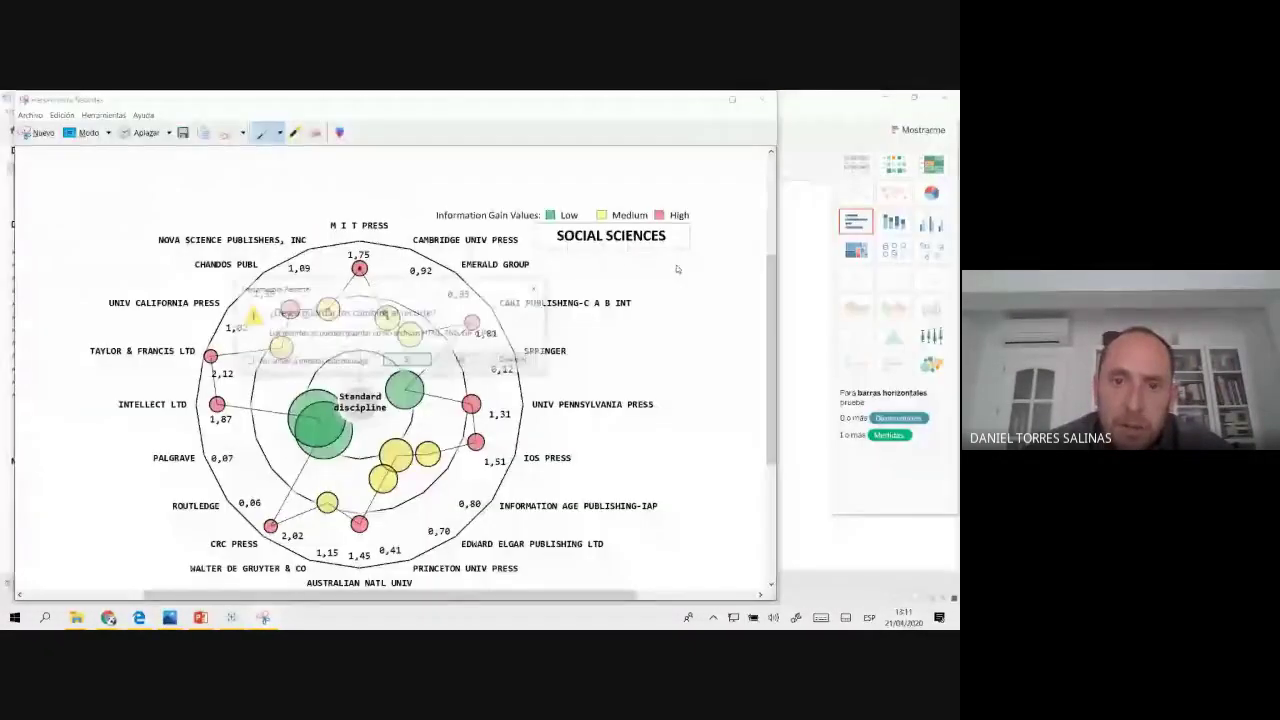
pyautogui.hotkey('alt', 'F4')
pyautogui.click(462, 360)
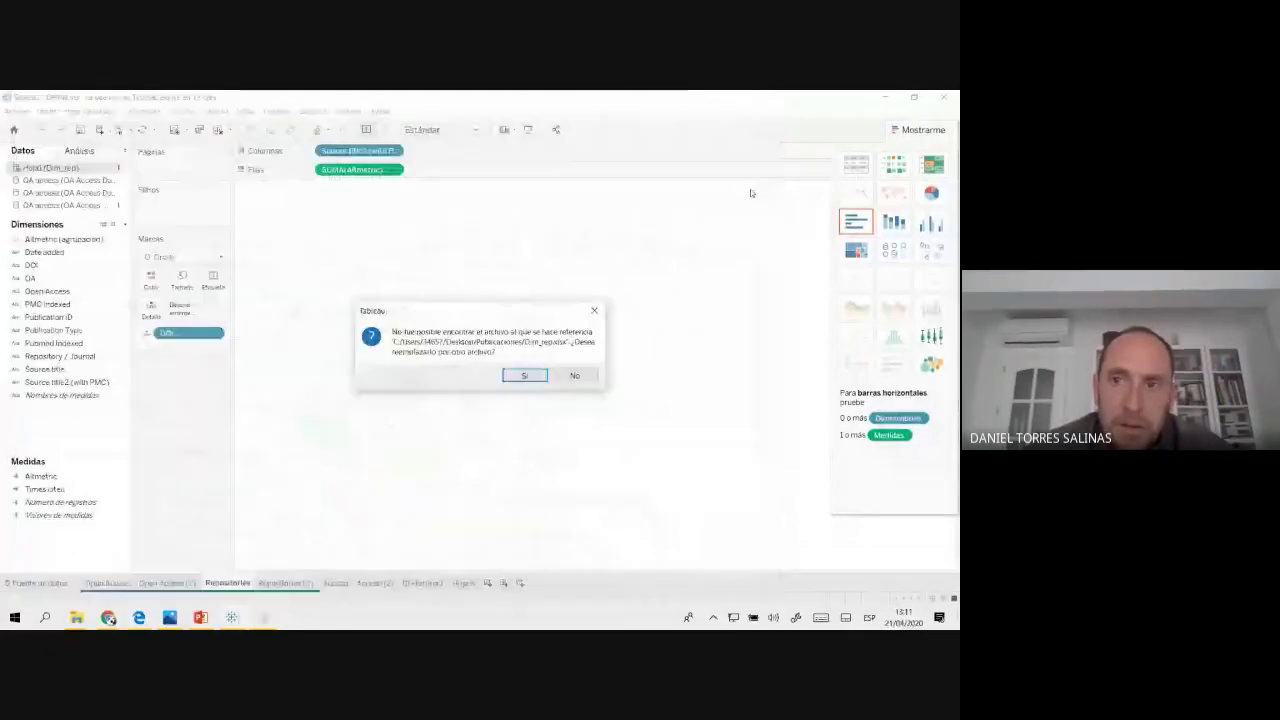
pyautogui.click(572, 375)
# - Close the Tableau and PDF windows, then open 'Ejemplo de universidades' maximized
pyautogui.click(951, 96)
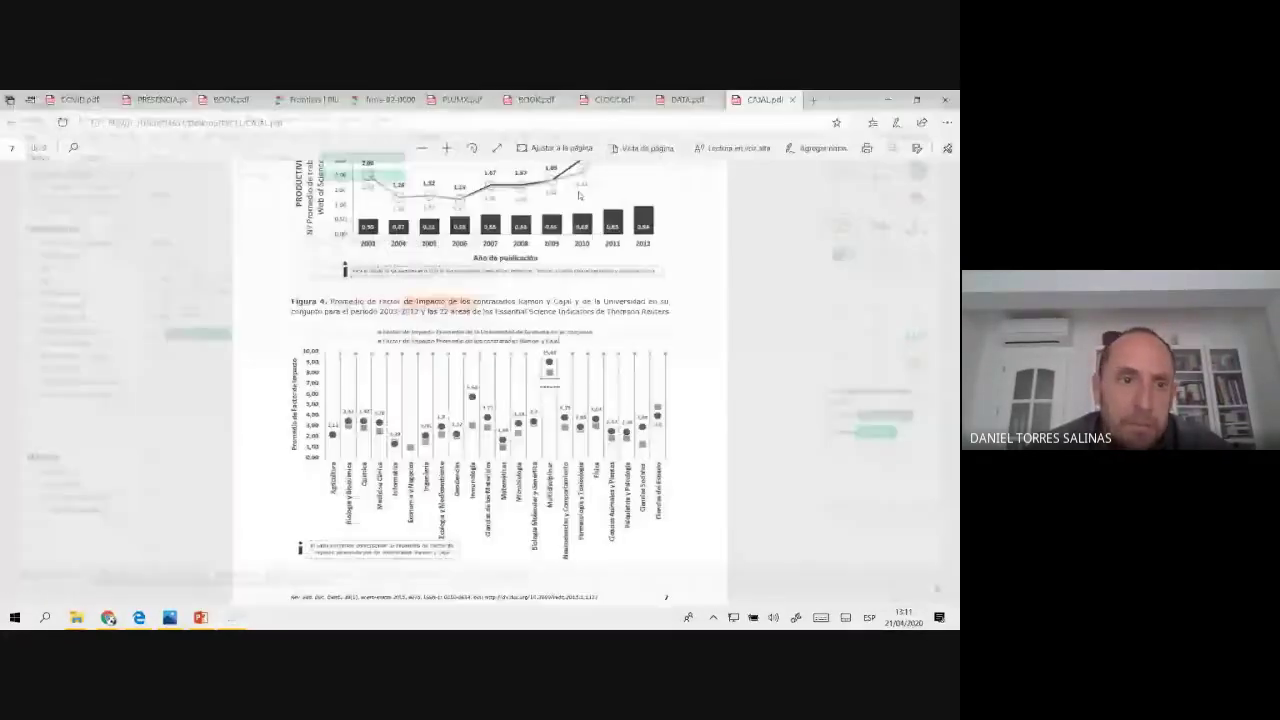
pyautogui.click(951, 96)
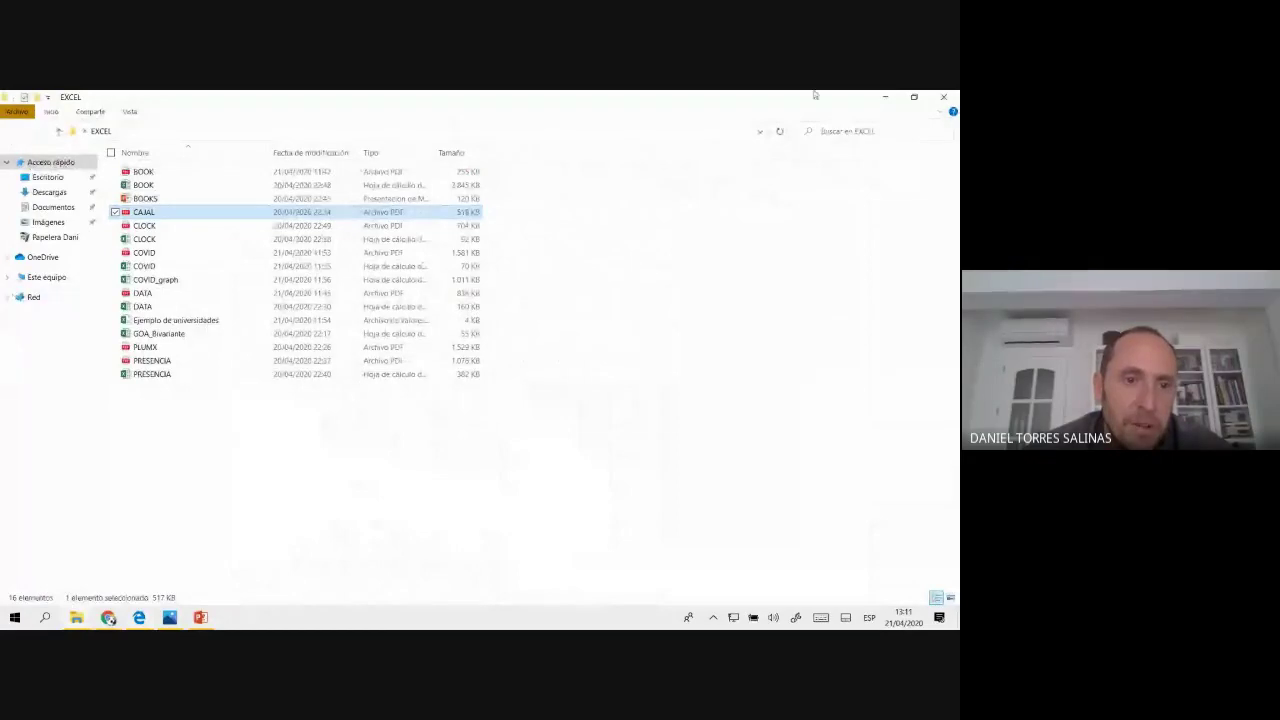
pyautogui.click(173, 321)
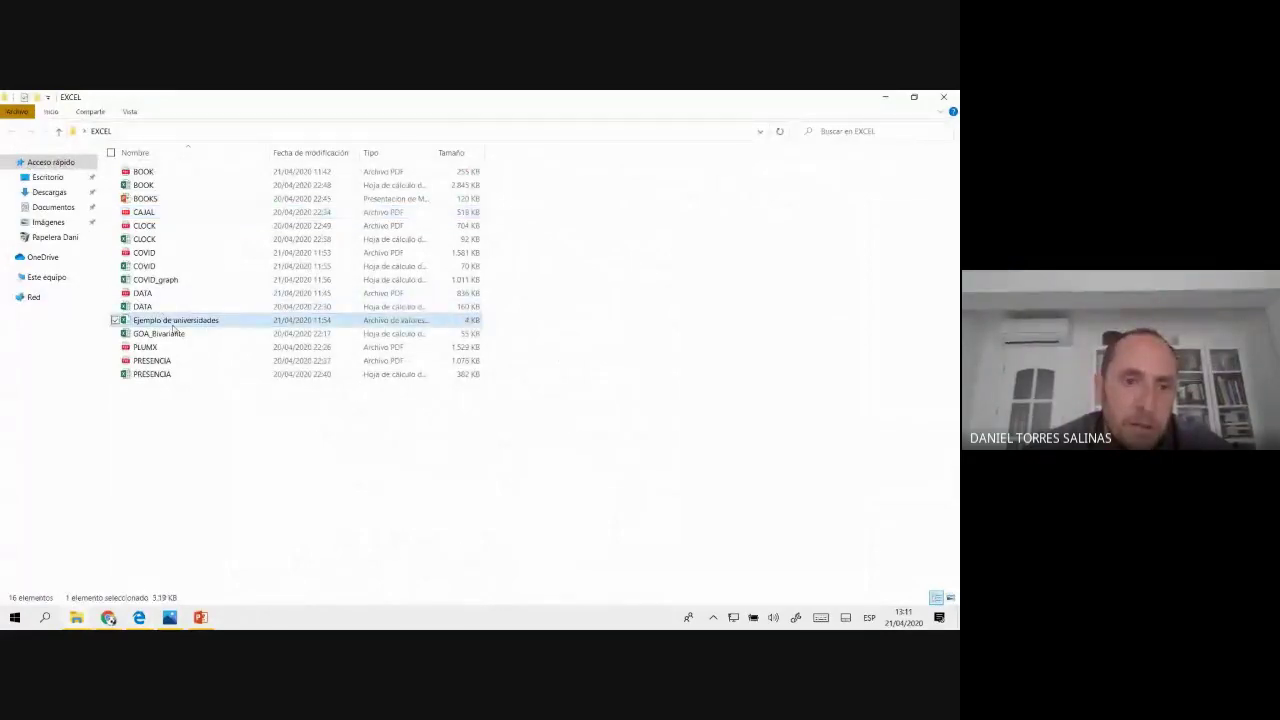
pyautogui.doubleClick(245, 321)
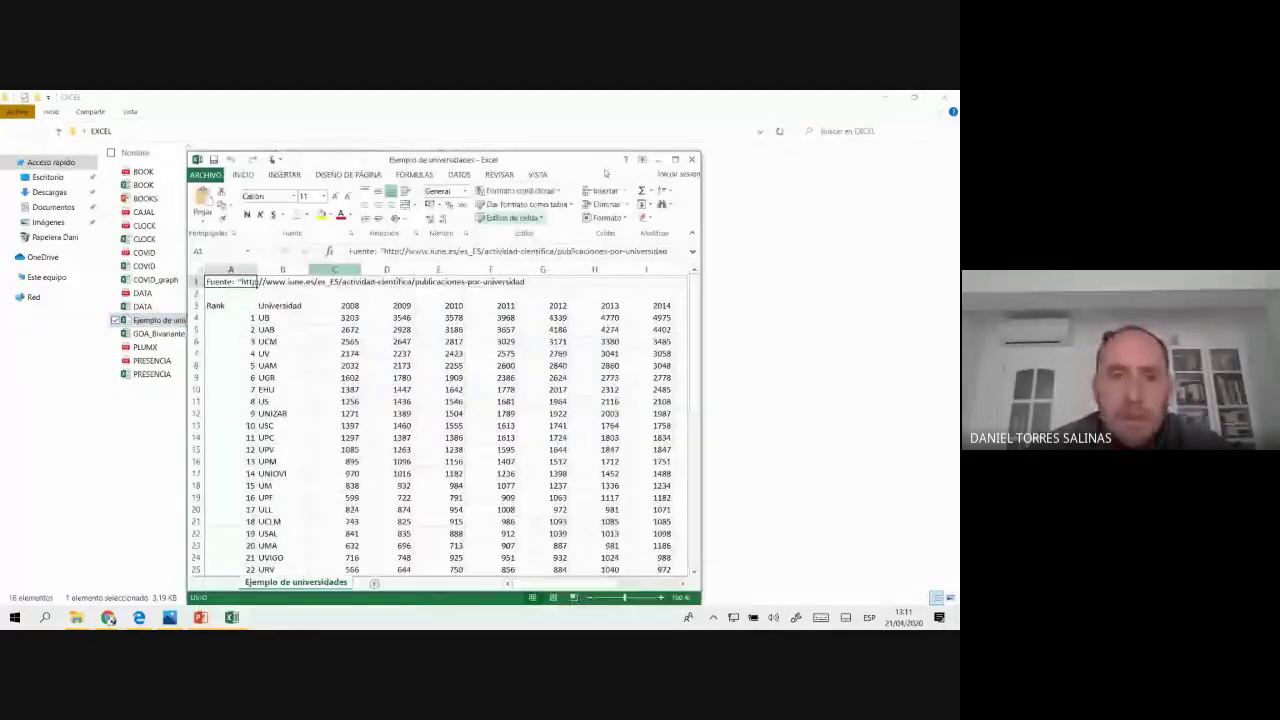
pyautogui.click(673, 160)
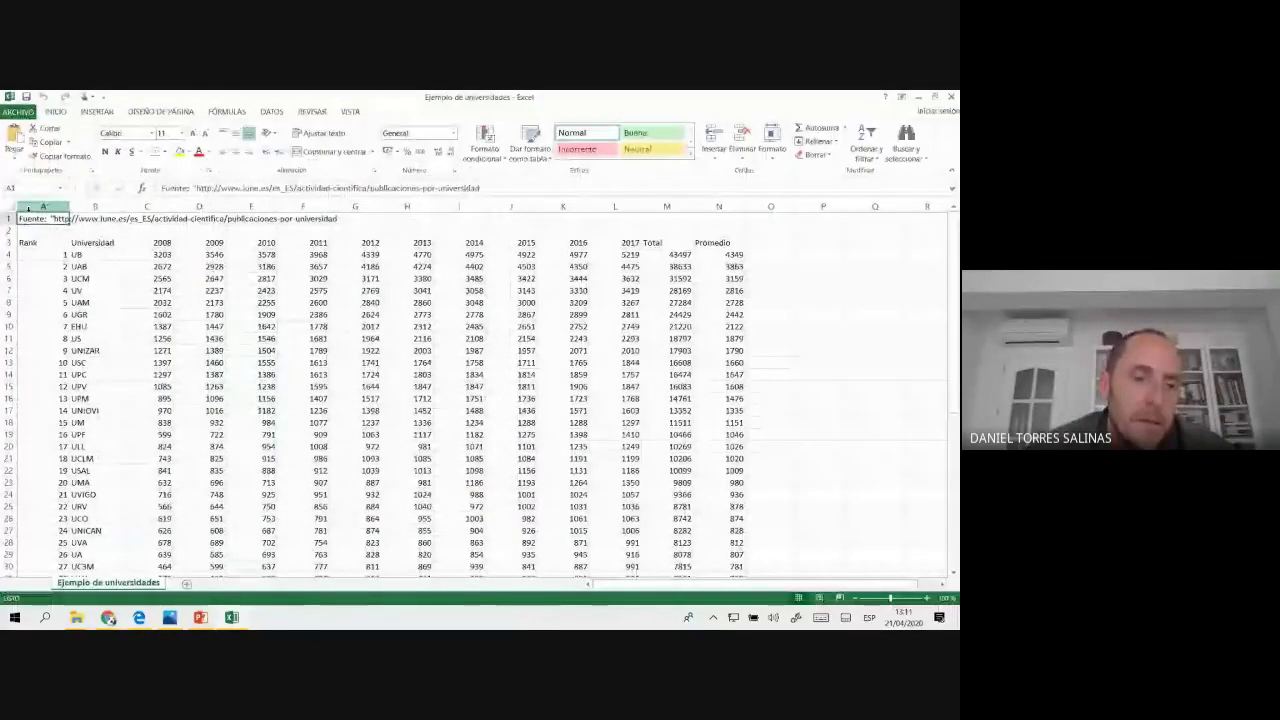
# - Select rows 1 and 2 in the workbook, then return to the EXCEL folder
pyautogui.moveTo(10, 218); pyautogui.dragTo(16, 231)
pyautogui.rightClick(16, 231)
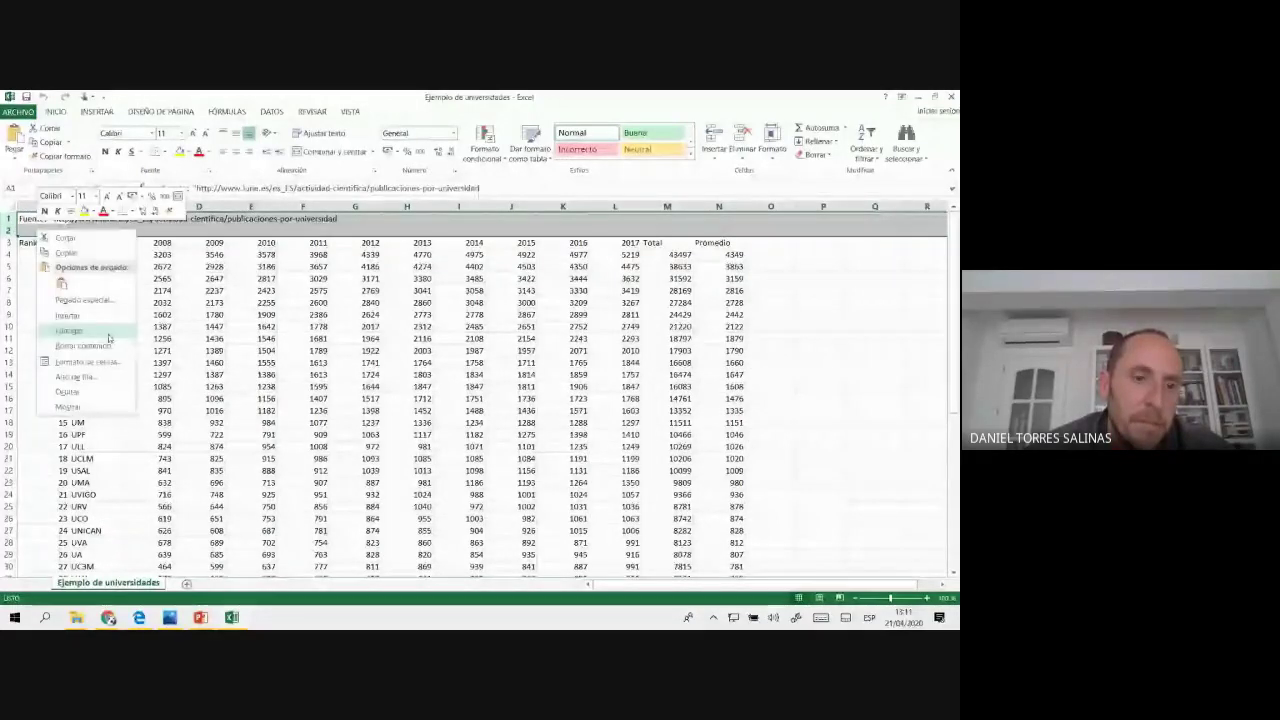
pyautogui.click(76, 617)
pyautogui.click(60, 555)
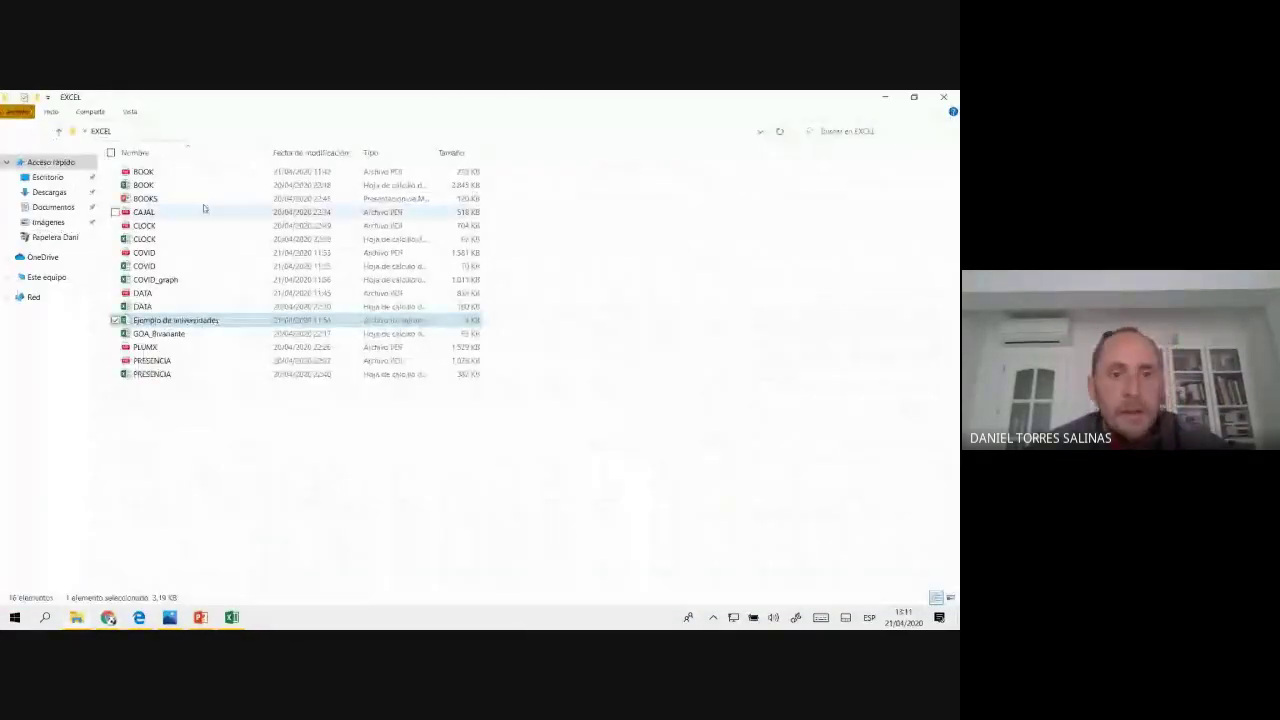
# - Open COVID_graph and clear the Source title2 filter so all rows show
pyautogui.doubleClick(155, 280)
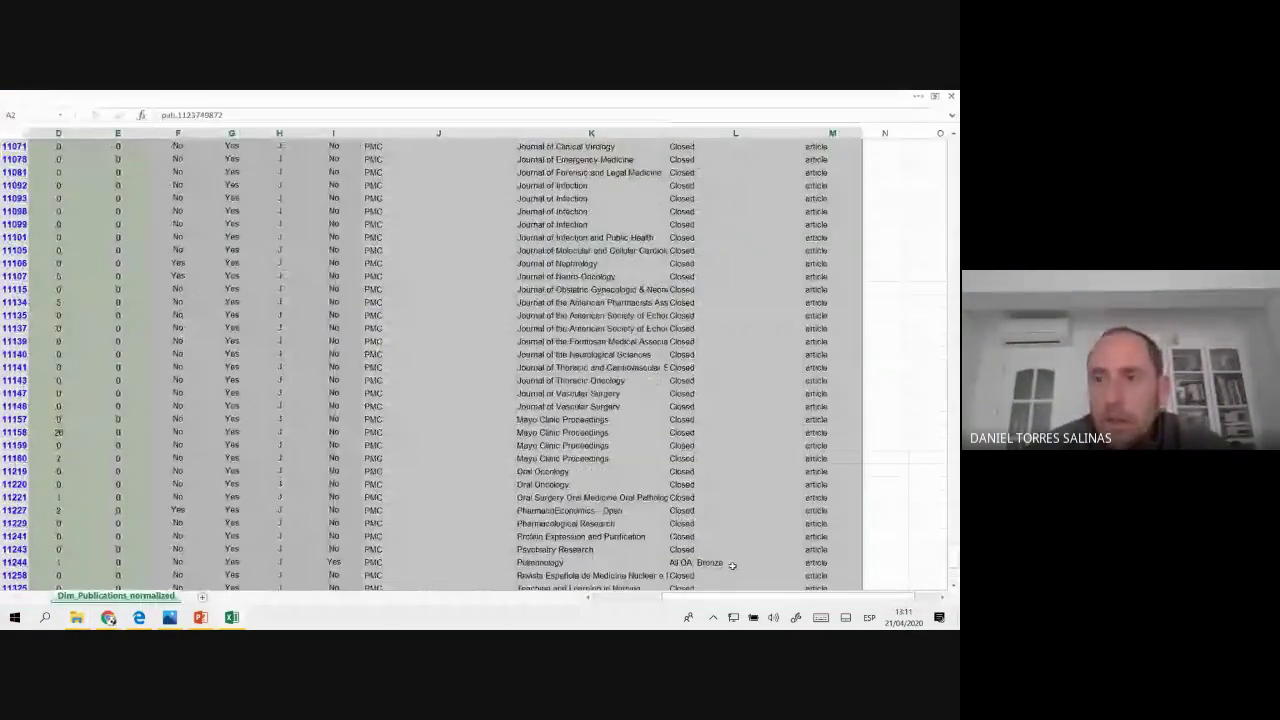
pyautogui.moveTo(700, 597); pyautogui.dragTo(537, 594)
pyautogui.scroll(12, 909, 500)
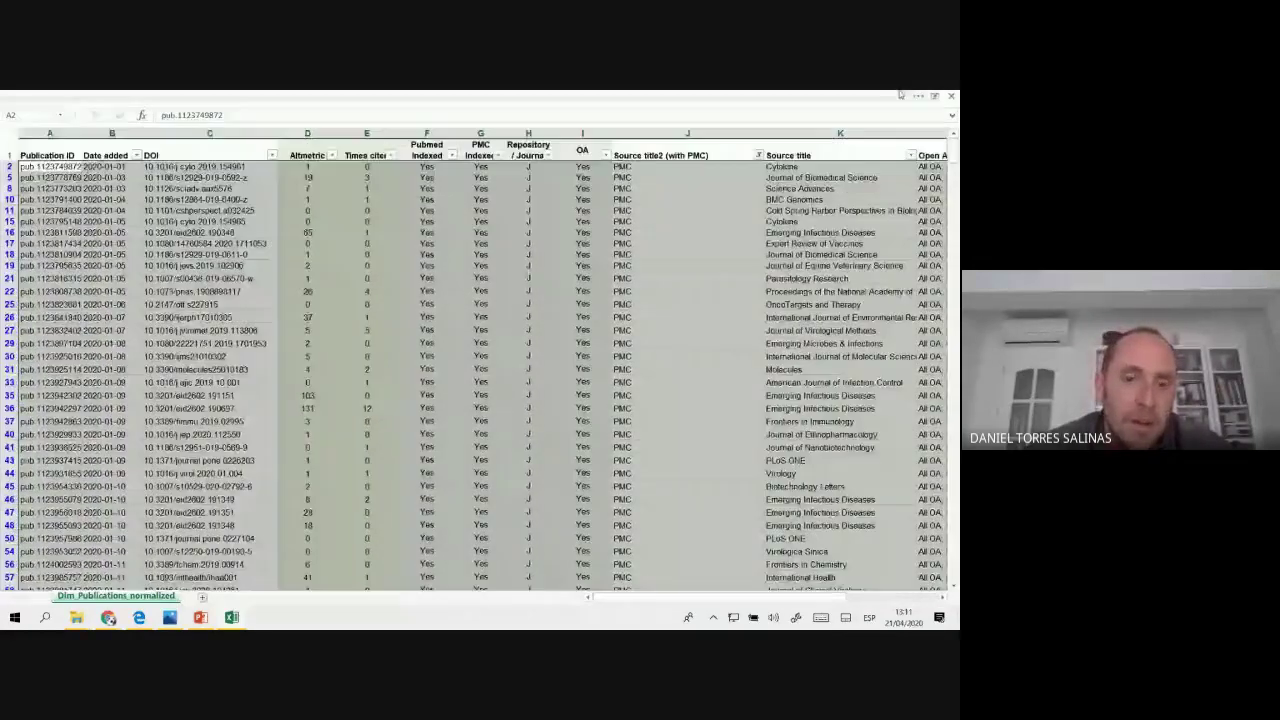
pyautogui.hotkey('ctrl', 'Home')
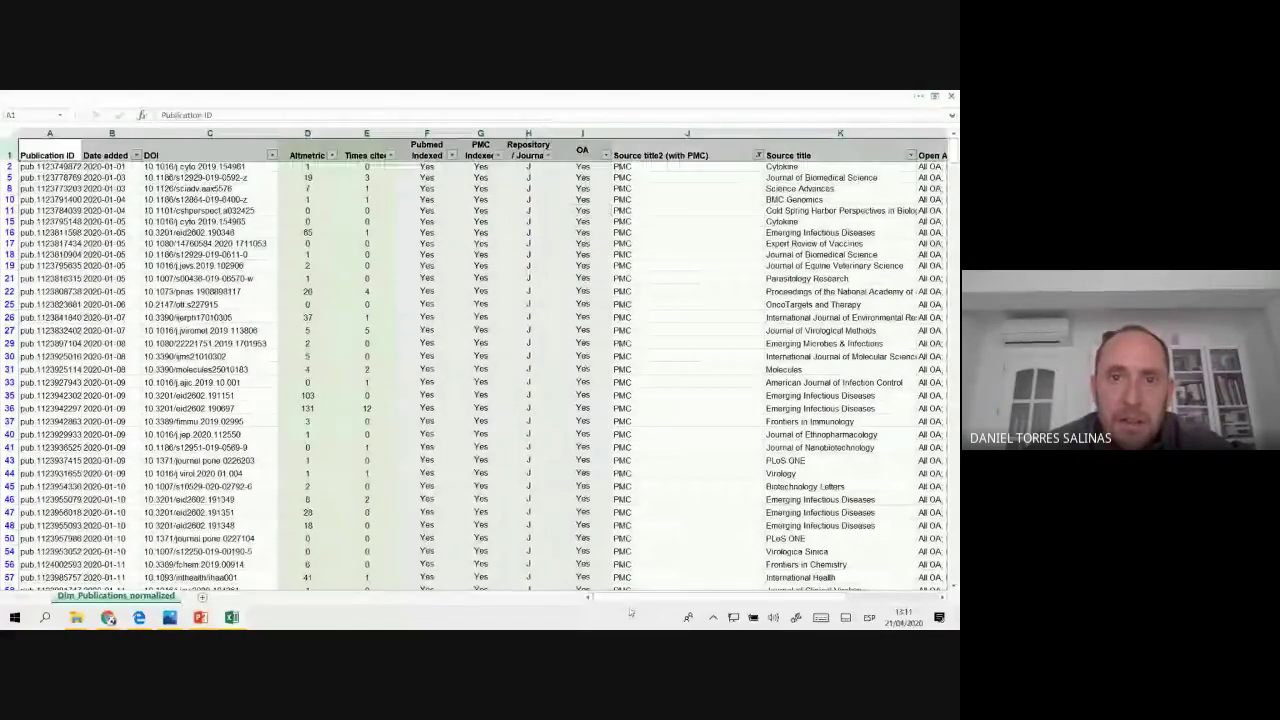
pyautogui.moveTo(630, 612); pyautogui.dragTo(745, 608)
pyautogui.click(498, 155)
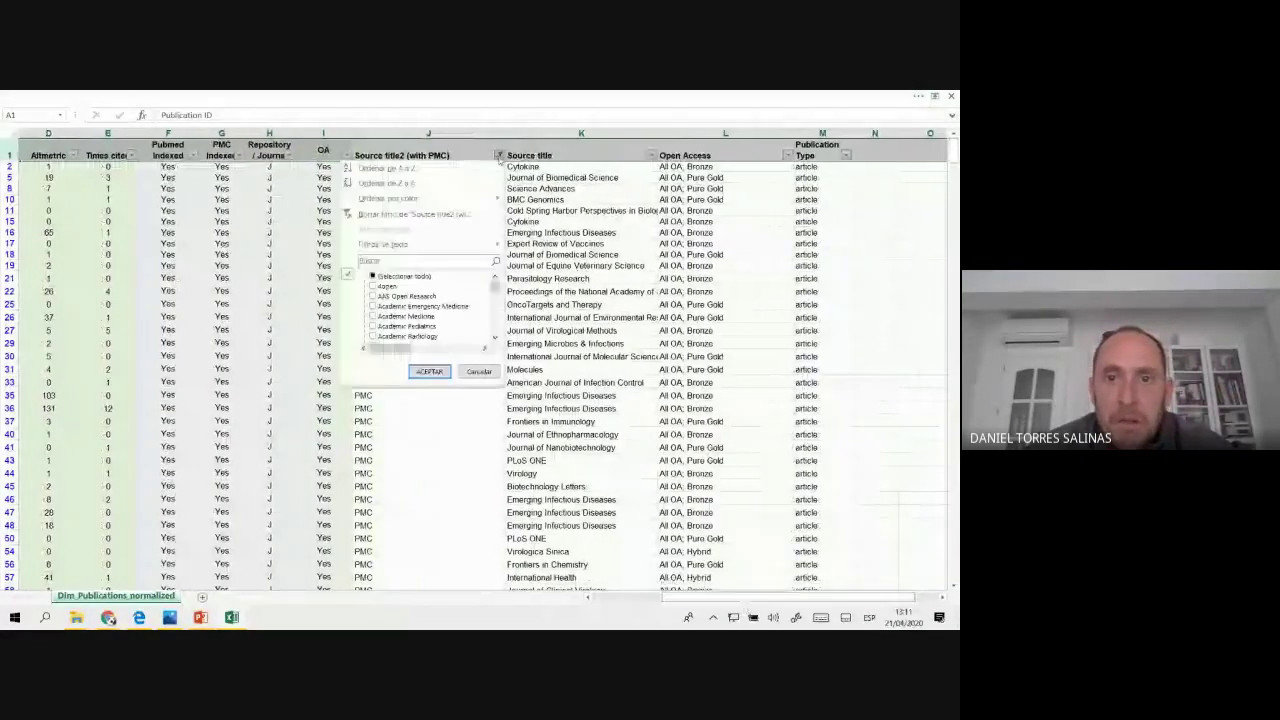
pyautogui.click(432, 371)
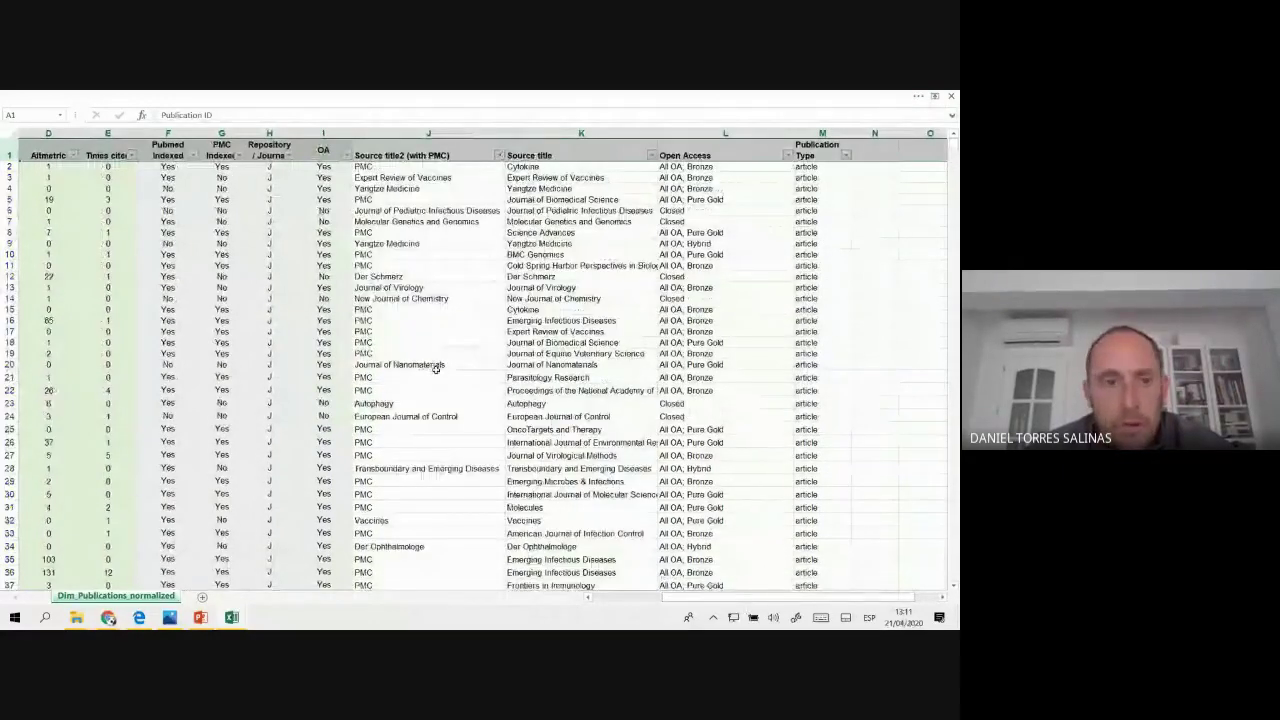
pyautogui.click(428, 342)
# - Check the extent of the publications table, then select it all from A1 with Ctrl+Shift+End
pyautogui.moveTo(721, 598); pyautogui.dragTo(517, 601)
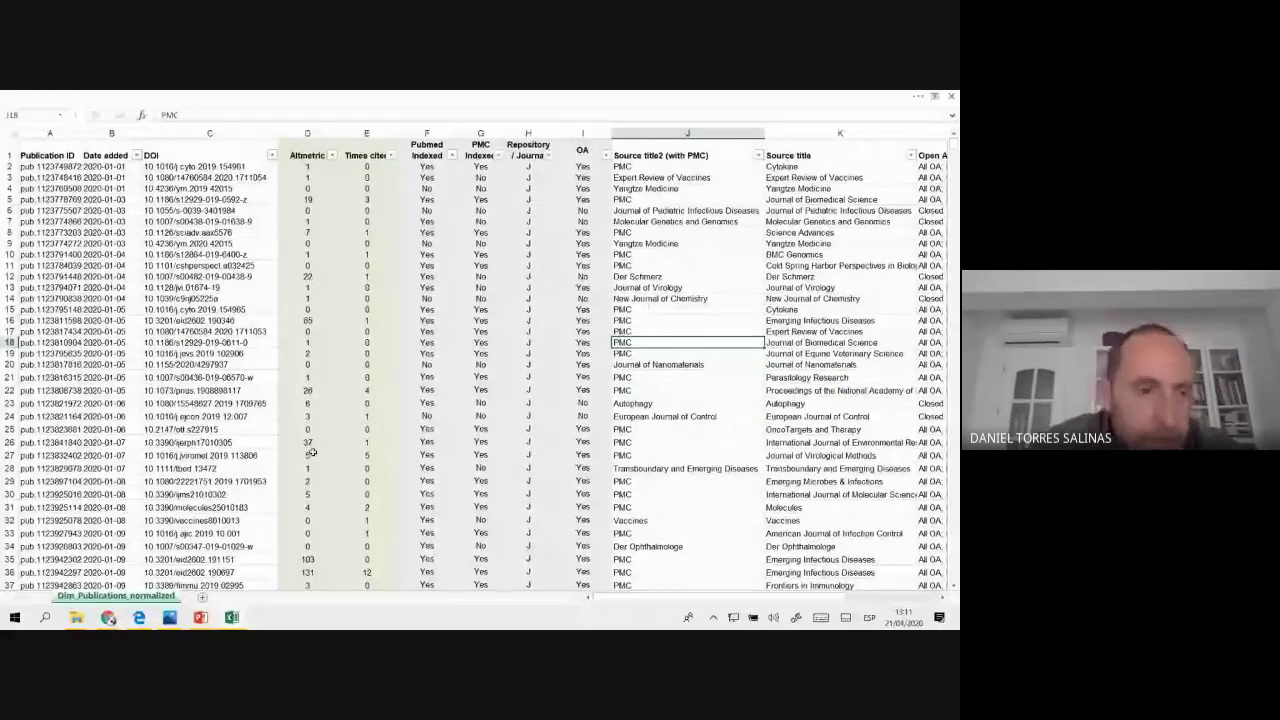
pyautogui.press('Home')
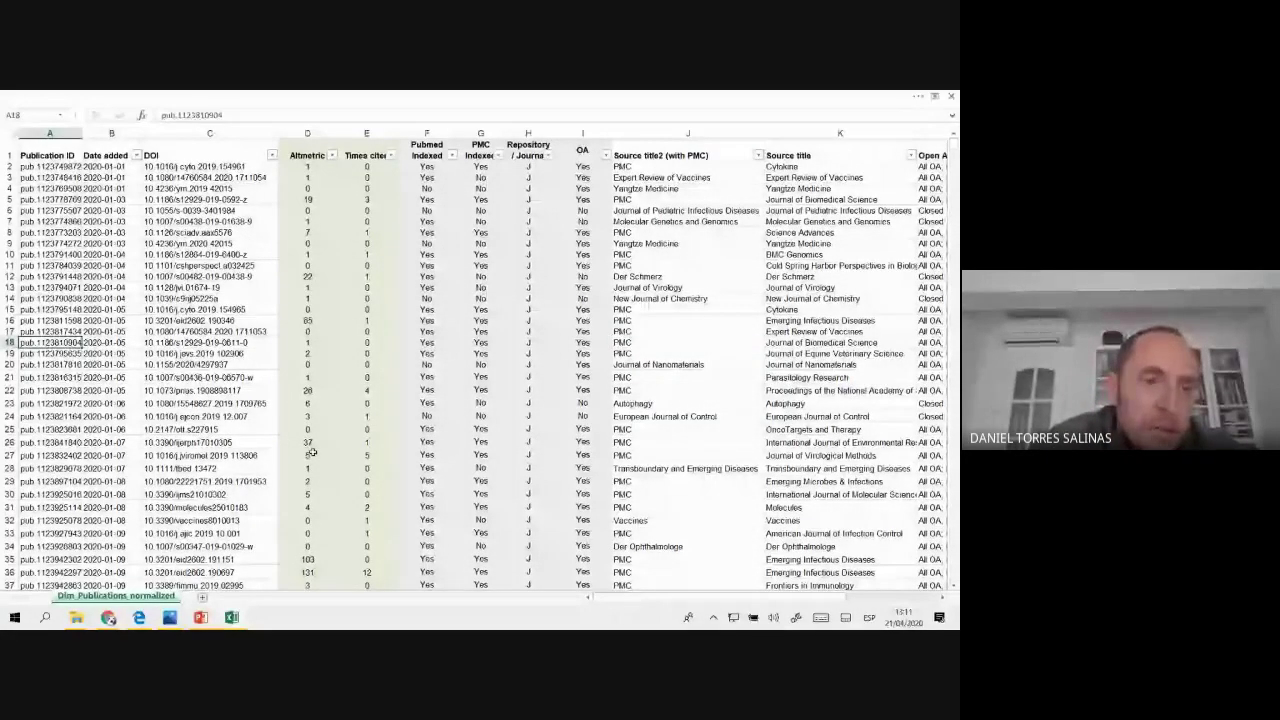
pyautogui.hotkey('ctrl', 'Down')
pyautogui.hotkey('ctrl', 'Up')
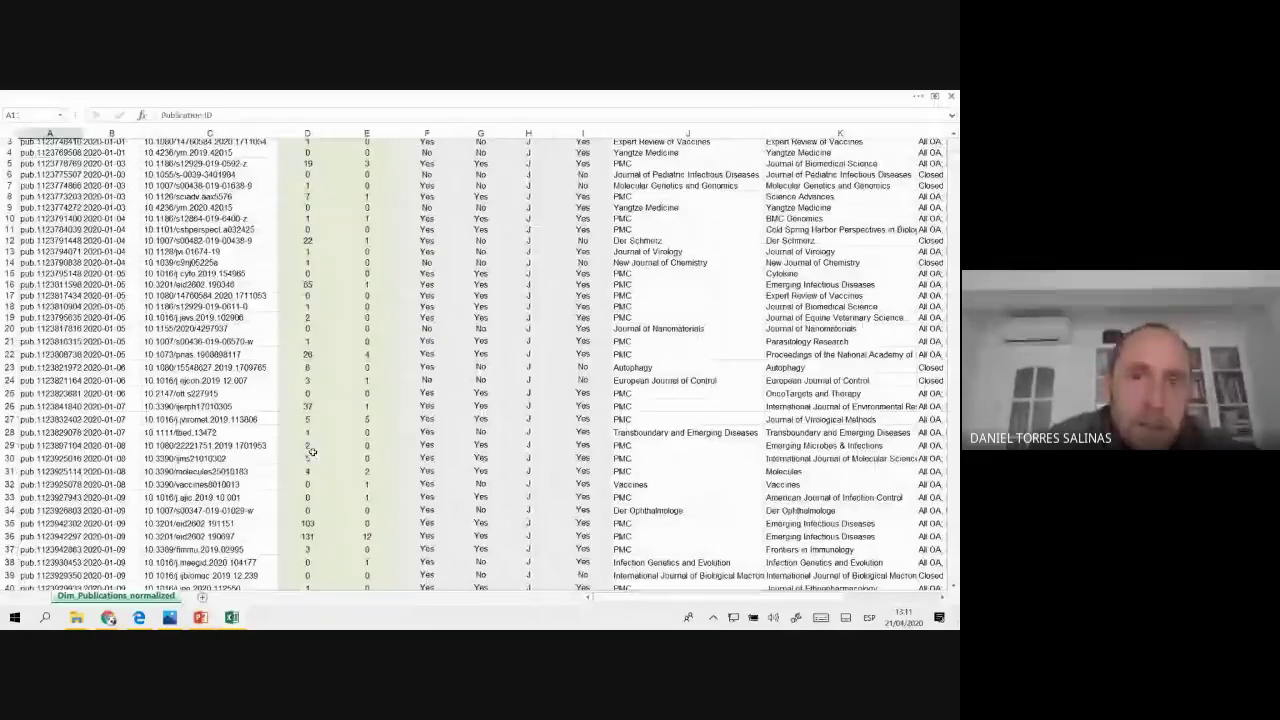
pyautogui.press('Right')
pyautogui.press('Right')
pyautogui.press('Right')
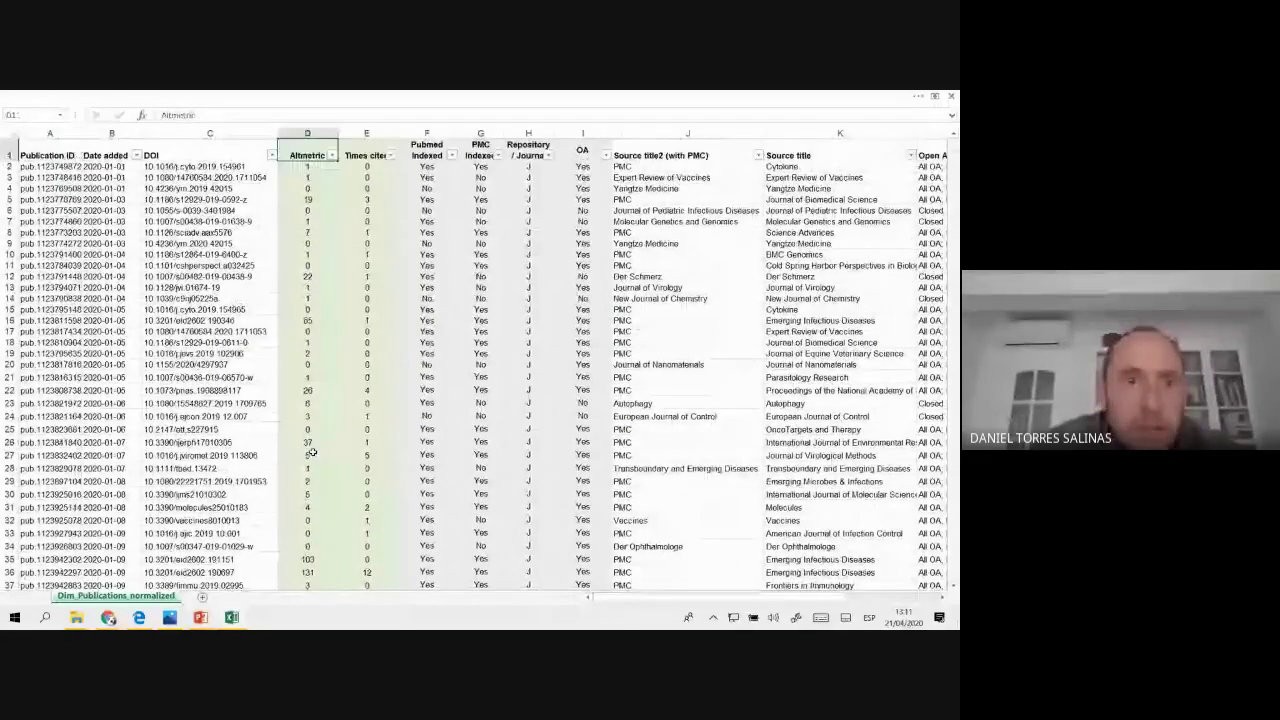
pyautogui.press('Right')
pyautogui.press('Right')
pyautogui.press('Right')
pyautogui.press('Right')
pyautogui.press('Right')
pyautogui.press('Right')
pyautogui.press('Right')
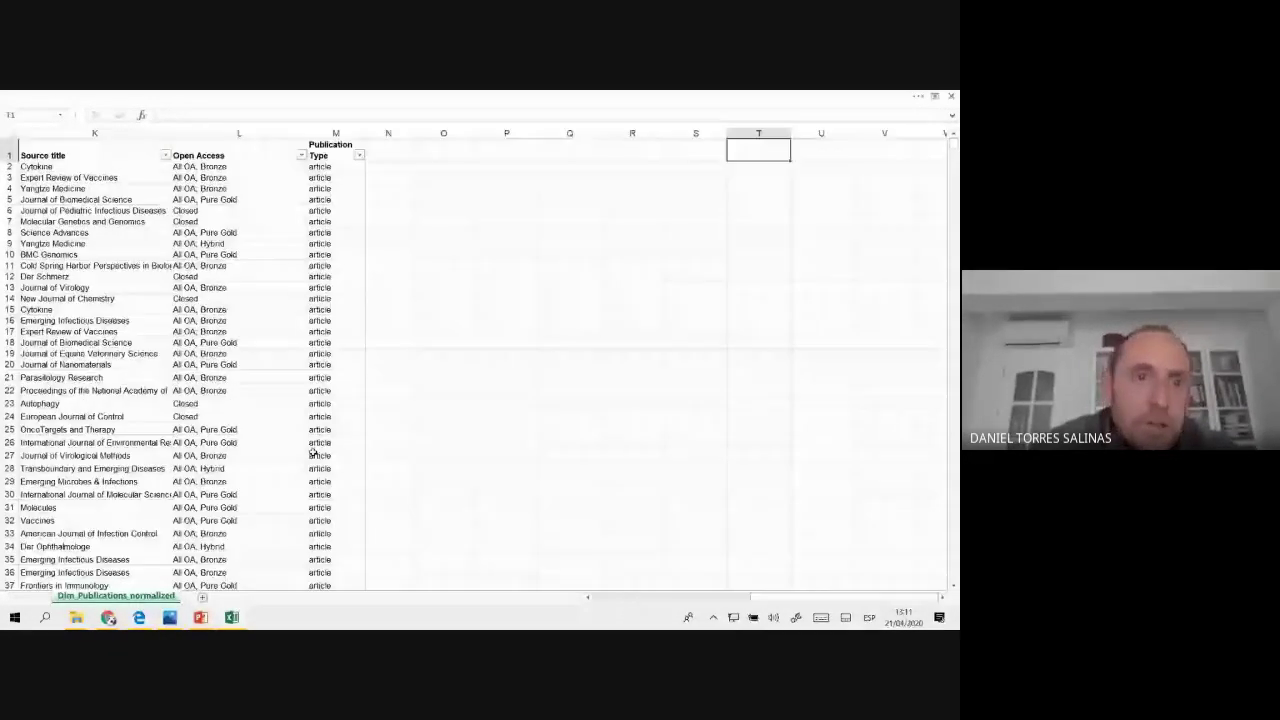
pyautogui.press('Left')
pyautogui.press('Left')
pyautogui.press('Left')
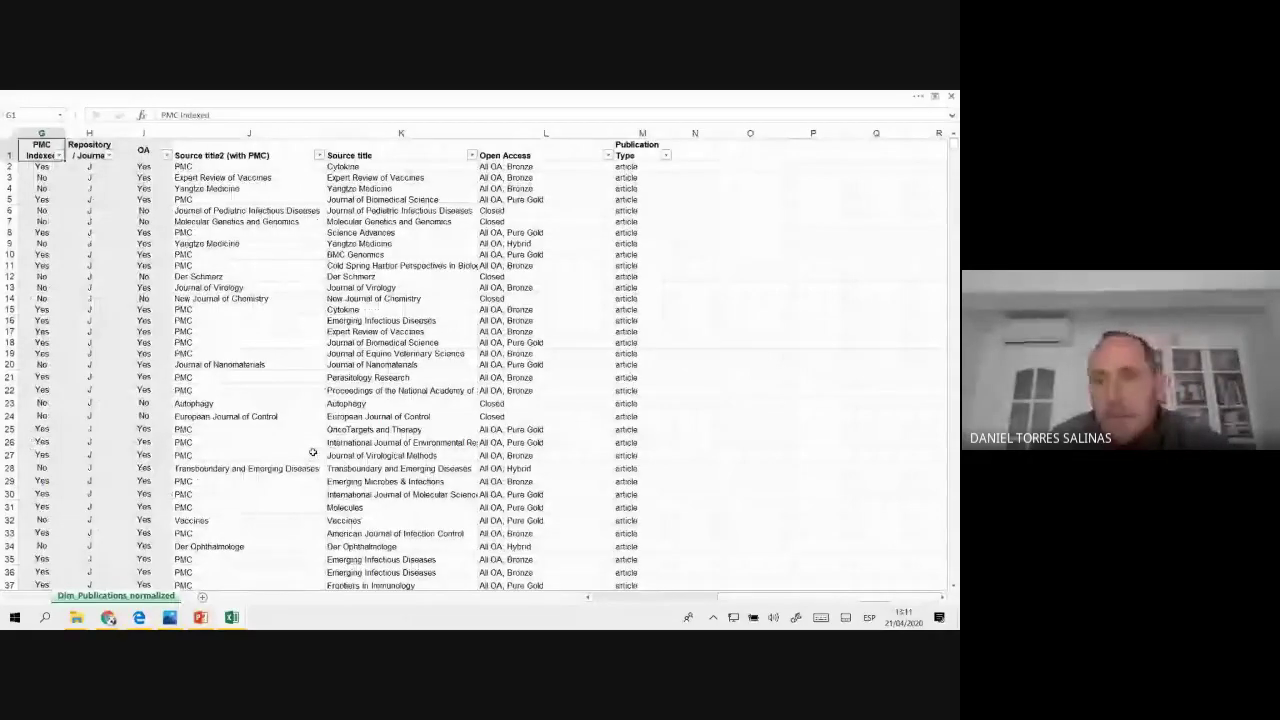
pyautogui.press('Left')
pyautogui.press('Left')
pyautogui.press('Left')
pyautogui.hotkey('ctrl', 'shift', 'End')
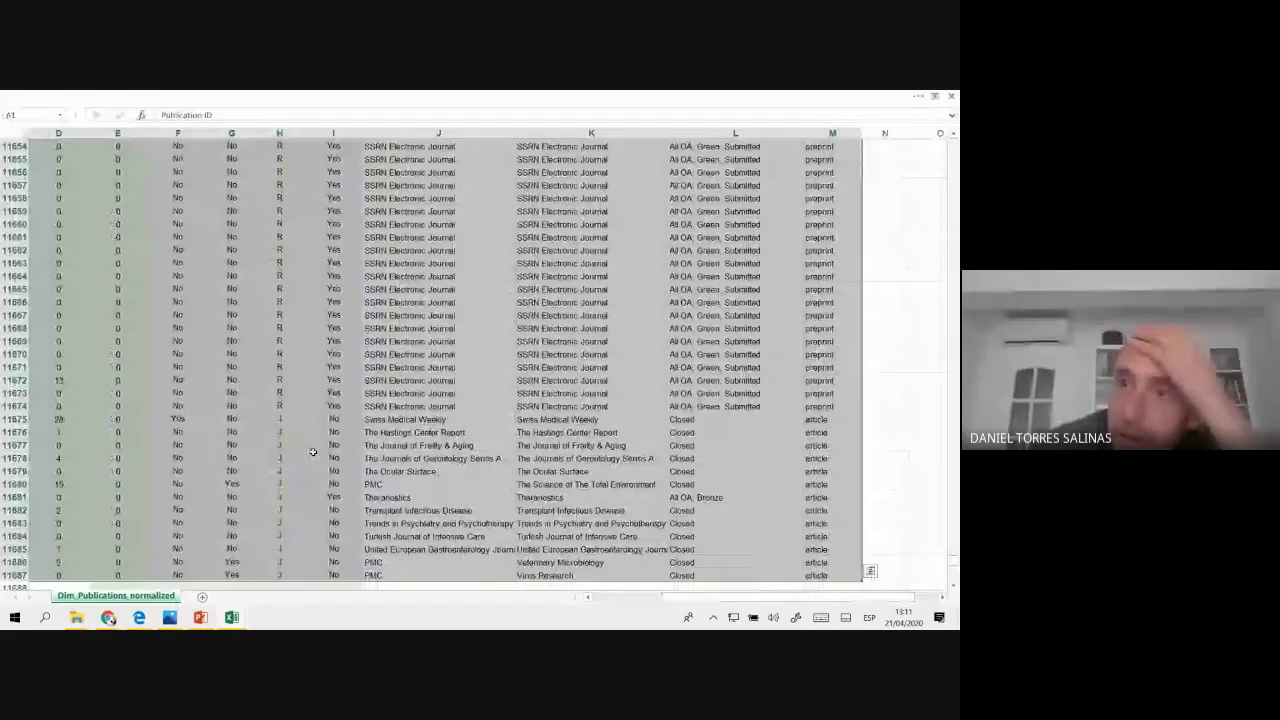
# - Pin the ribbon so the full command set always shows
pyautogui.click(936, 97)
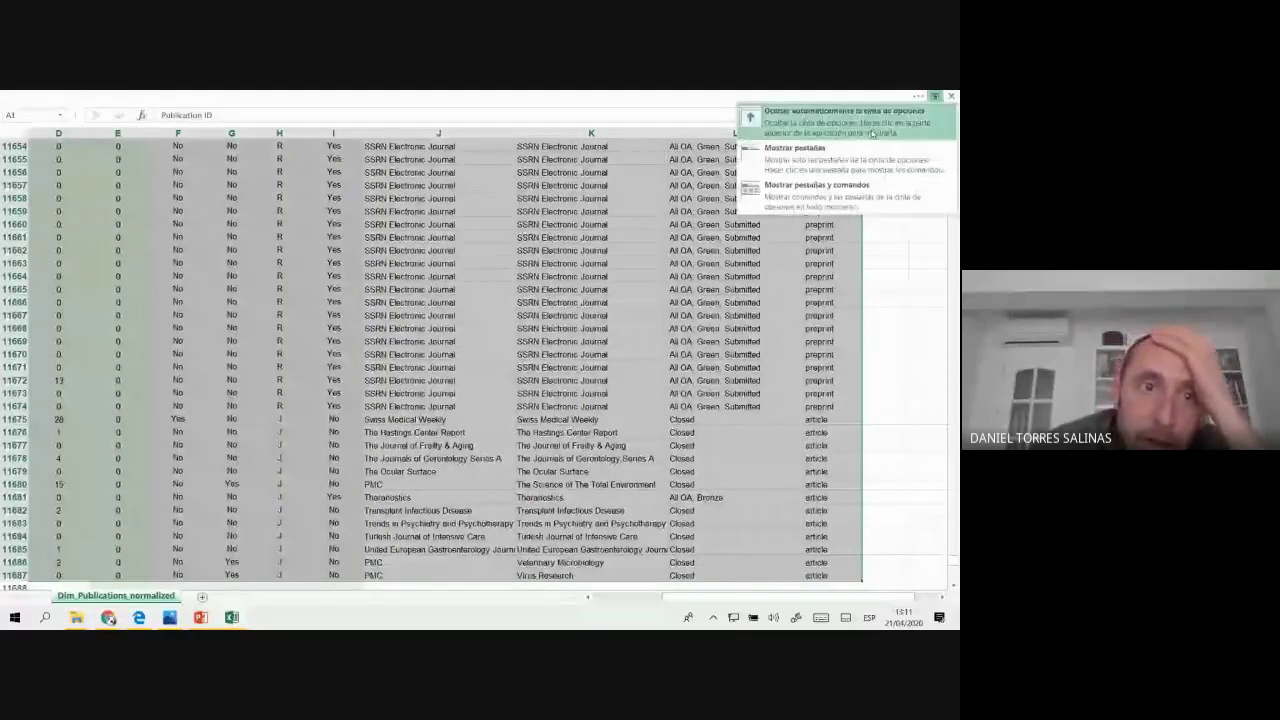
pyautogui.click(832, 182)
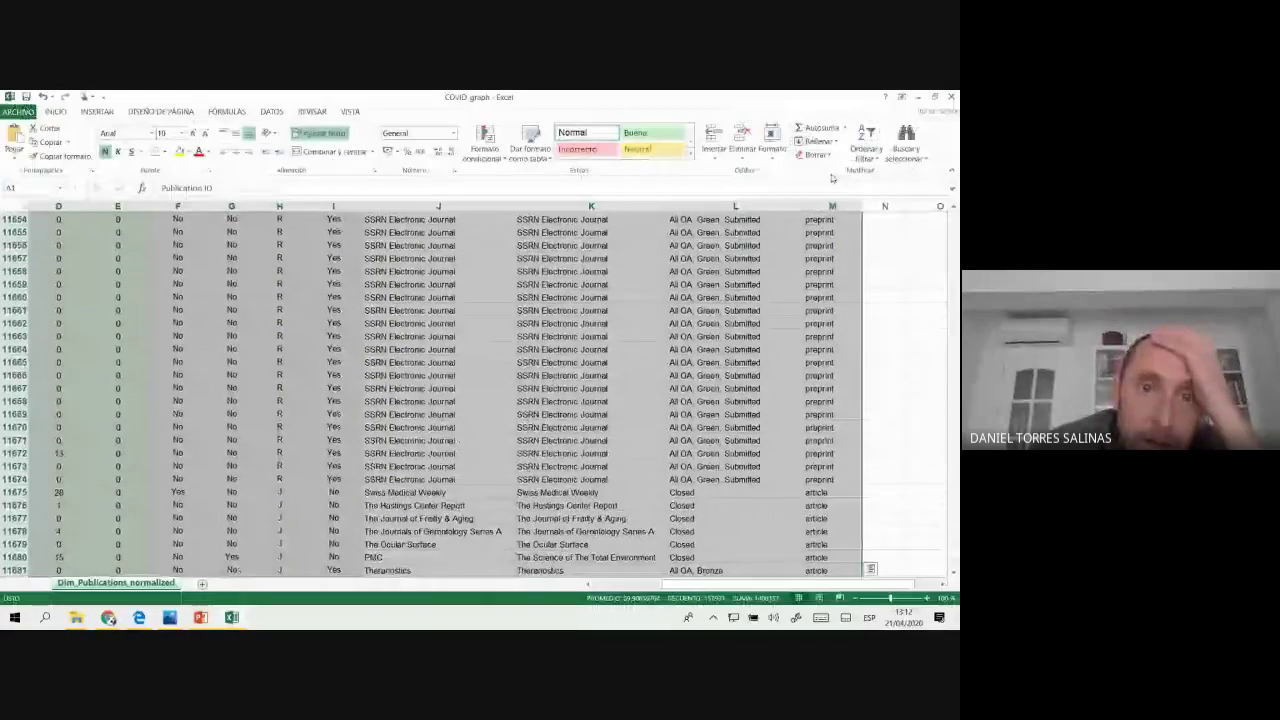
pyautogui.click(97, 111)
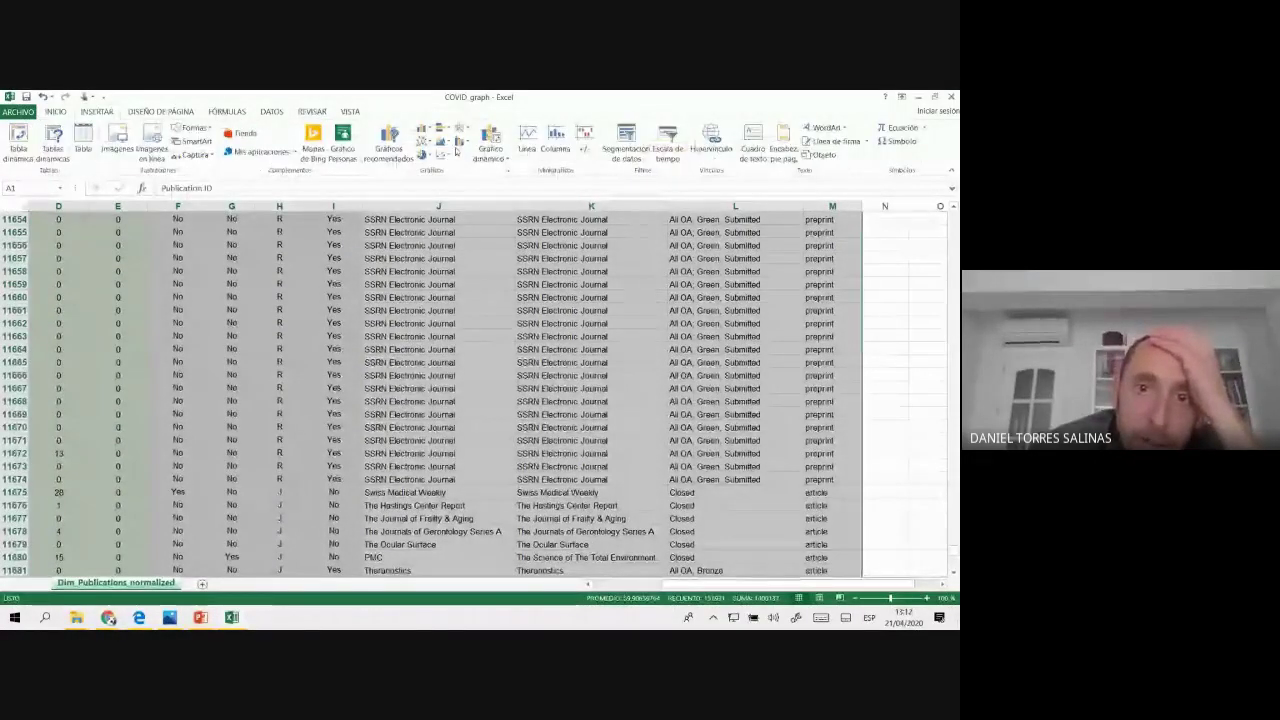
# - Insert a PivotChart on a new sheet plotting summed Altmetric by Date added, and enlarge it
pyautogui.click(498, 161)
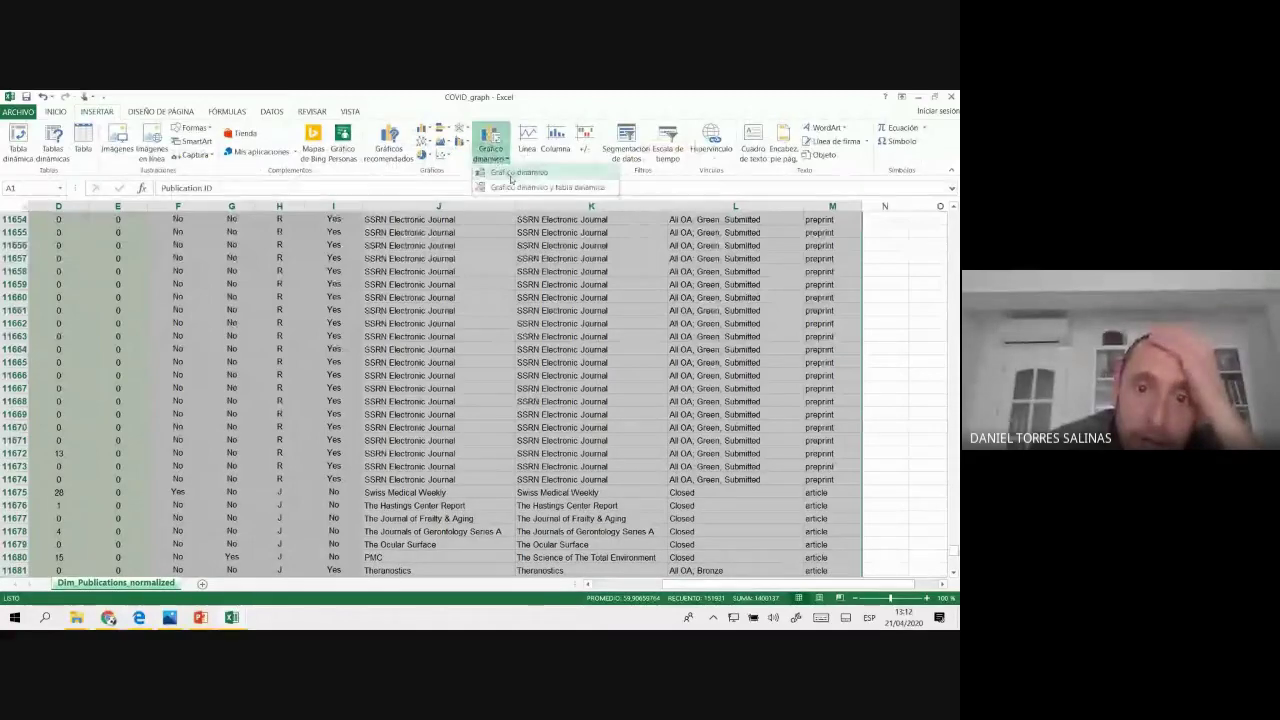
pyautogui.click(511, 174)
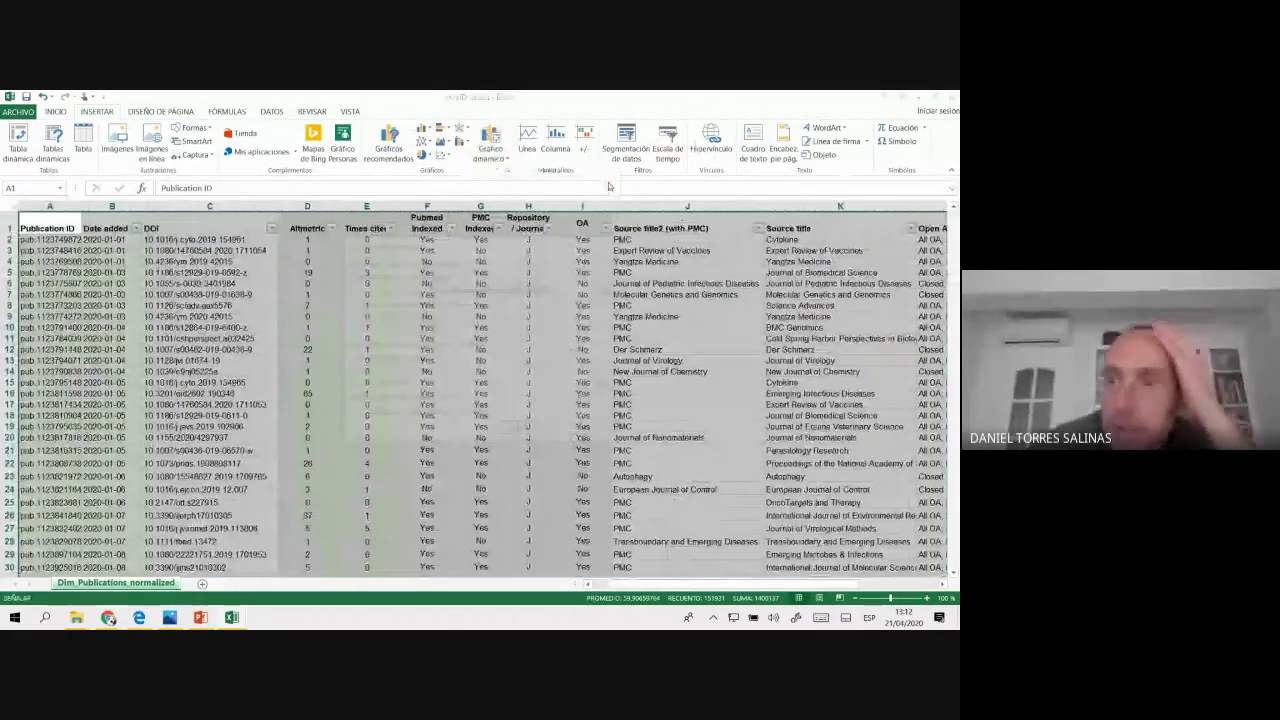
pyautogui.press('Return')
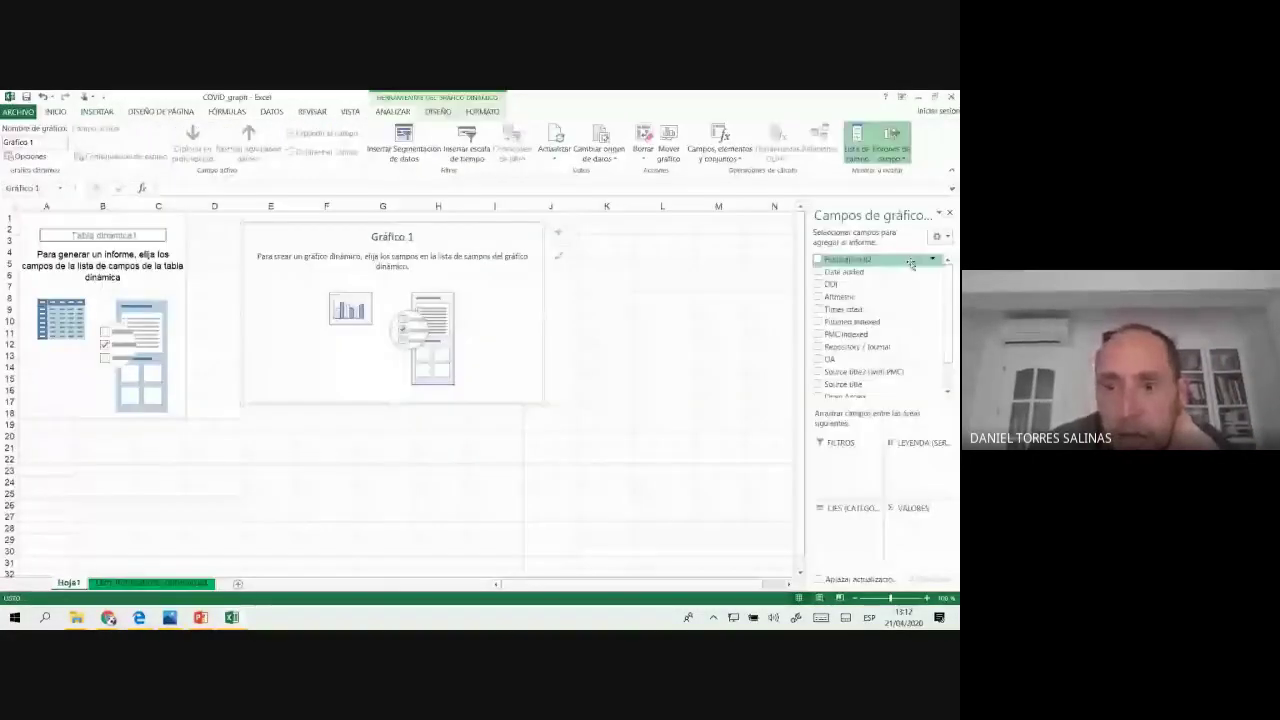
pyautogui.moveTo(845, 272); pyautogui.dragTo(865, 530)
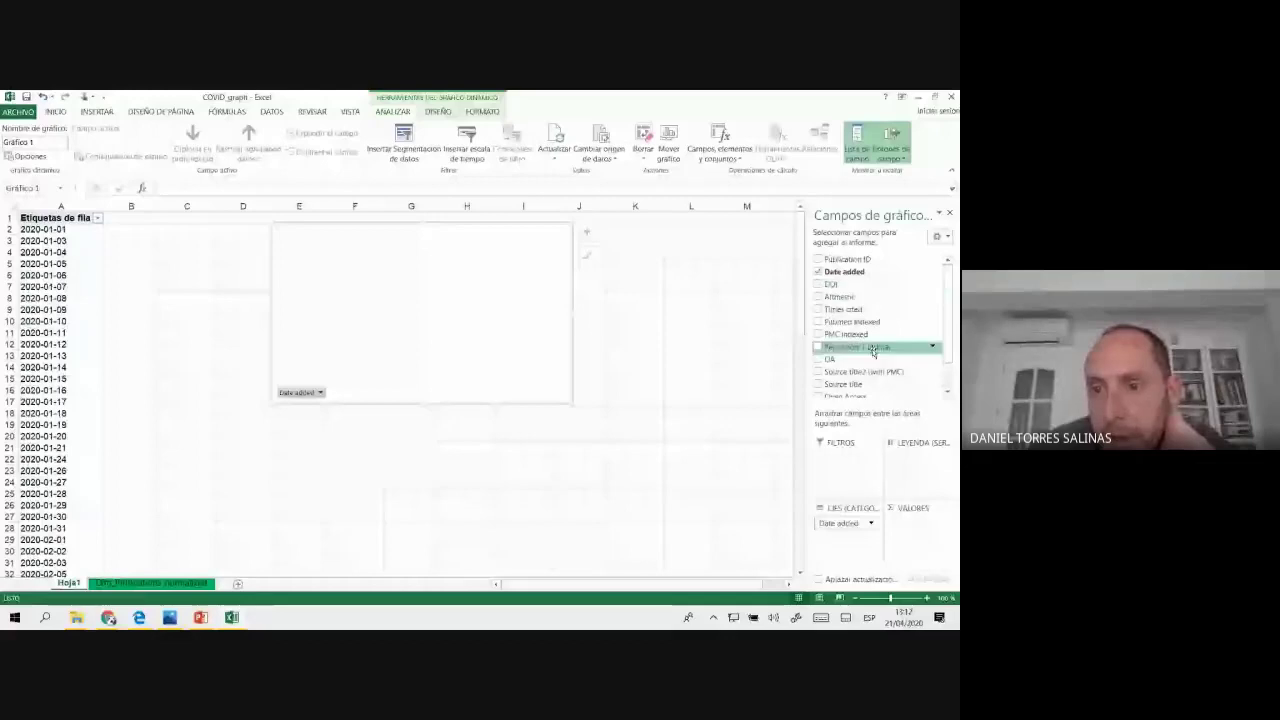
pyautogui.scroll(-1, 855, 340)
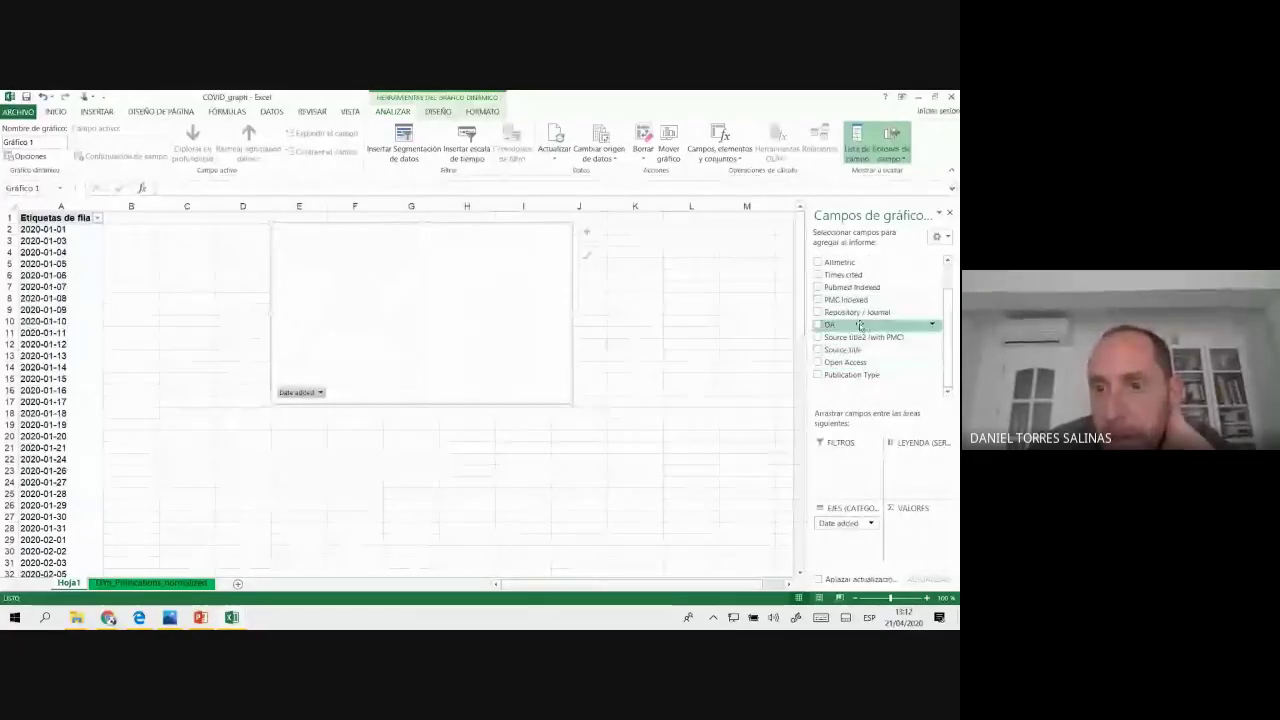
pyautogui.scroll(1, 882, 321)
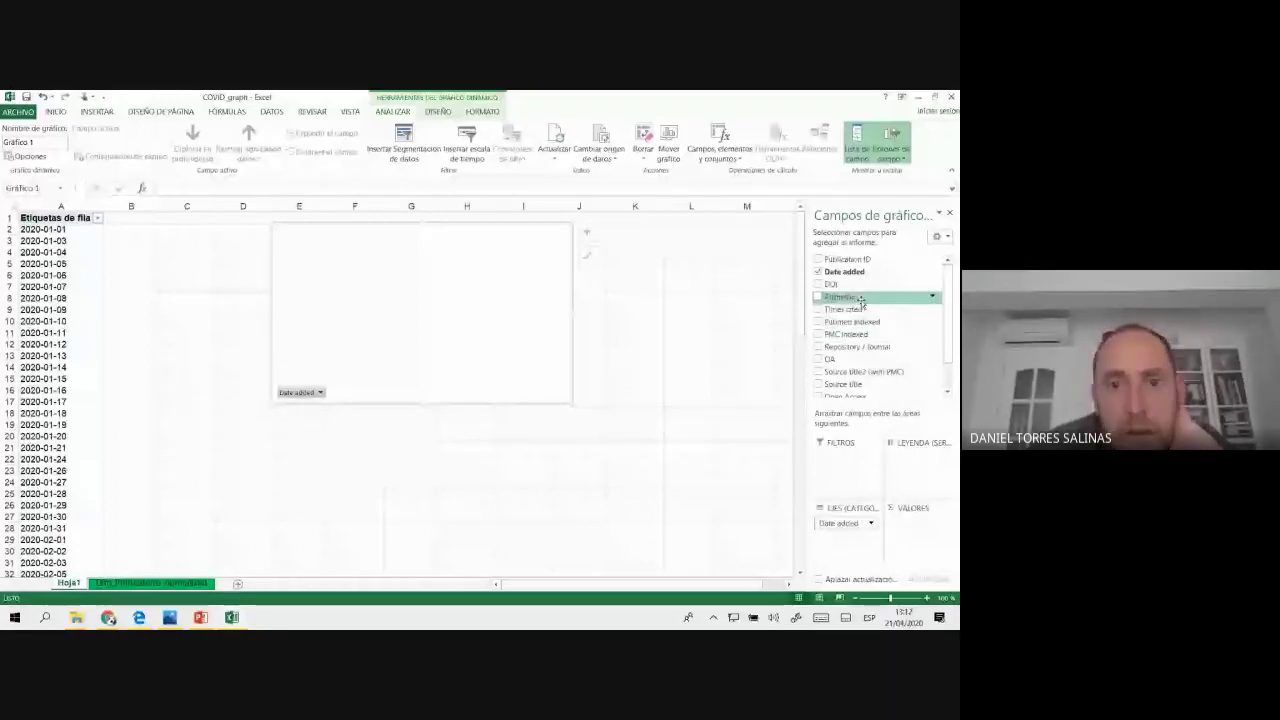
pyautogui.moveTo(860, 301); pyautogui.dragTo(932, 554)
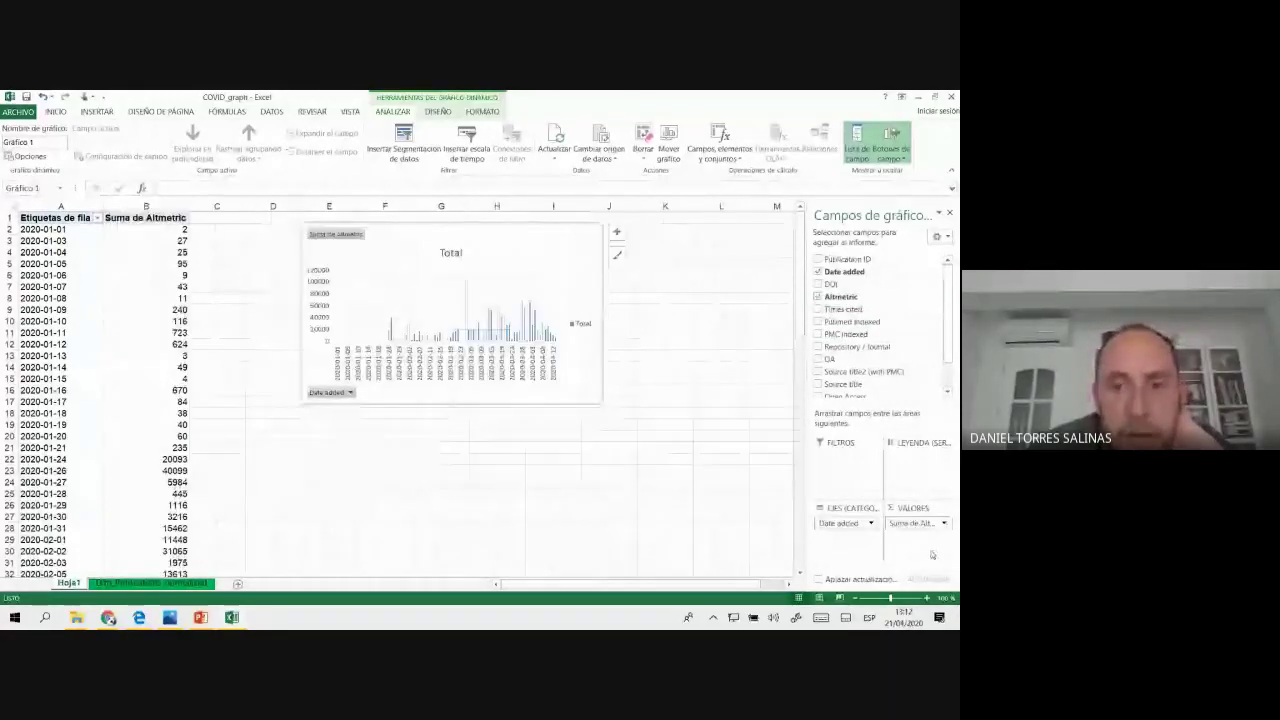
pyautogui.moveTo(603, 404); pyautogui.dragTo(723, 526)
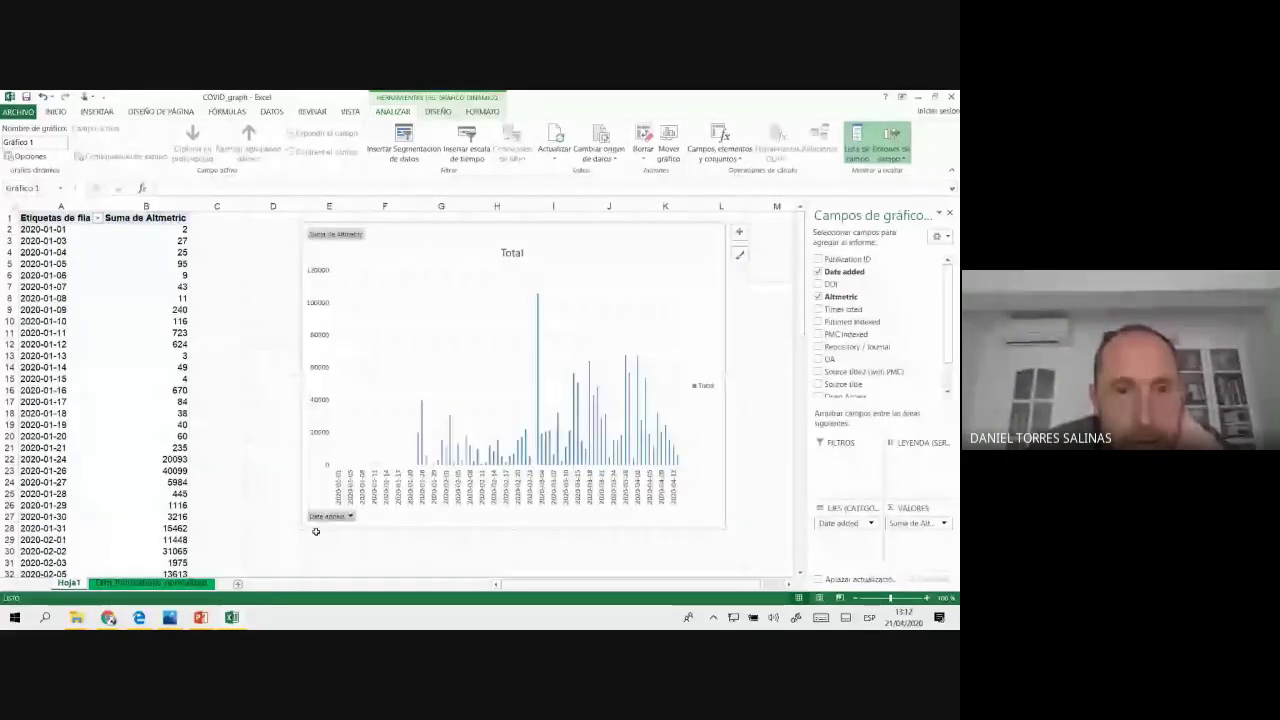
pyautogui.moveTo(315, 531); pyautogui.dragTo(237, 557)
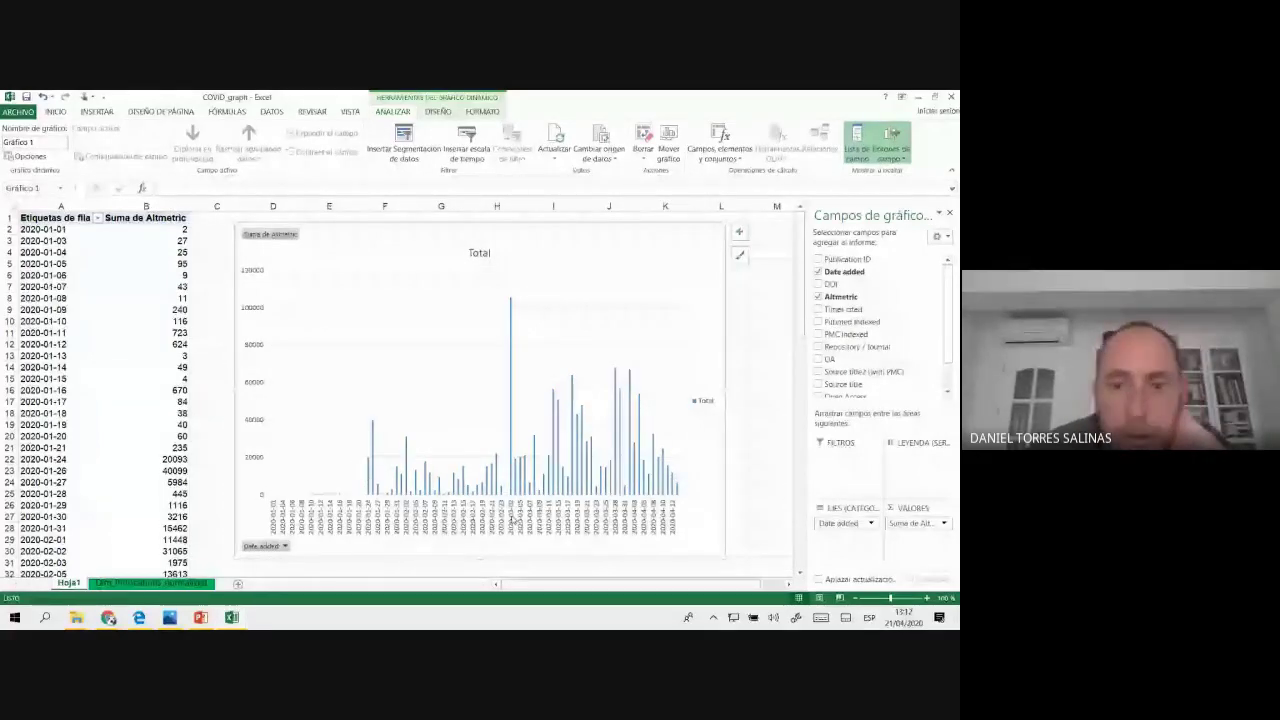
# - Swap the chart's values between Altmetric and Times cited
pyautogui.click(511, 305)
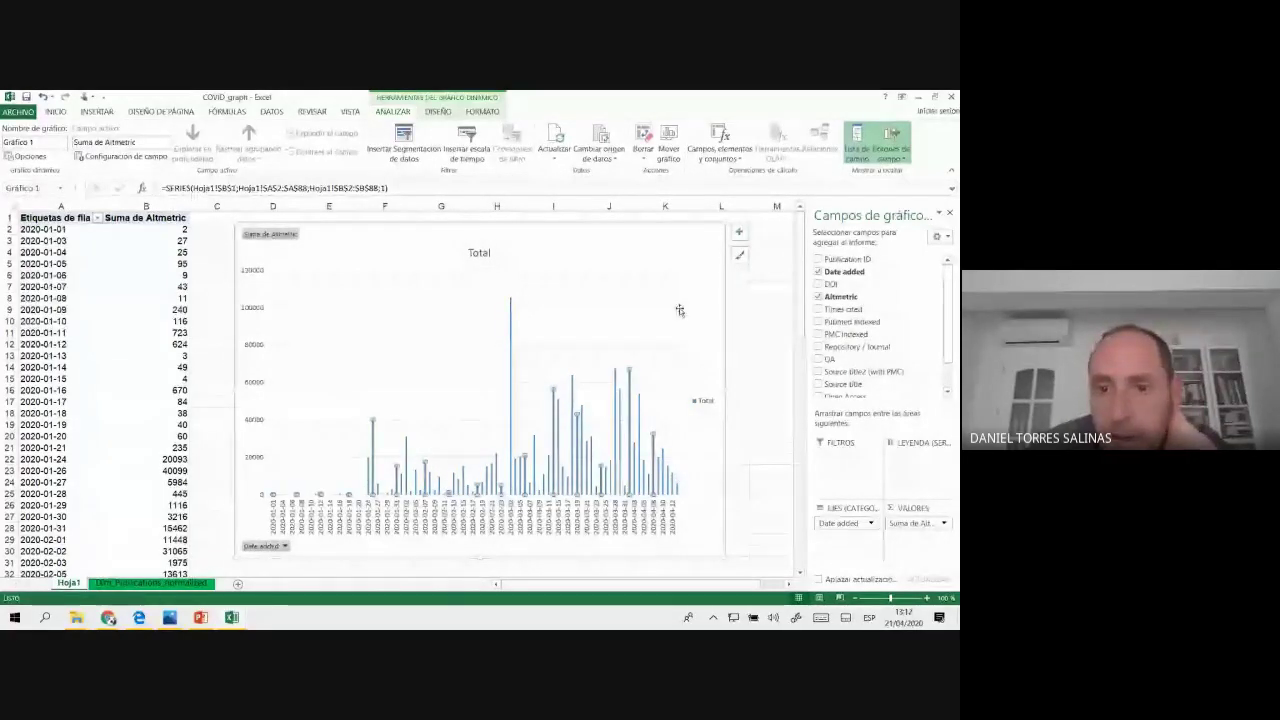
pyautogui.click(765, 344)
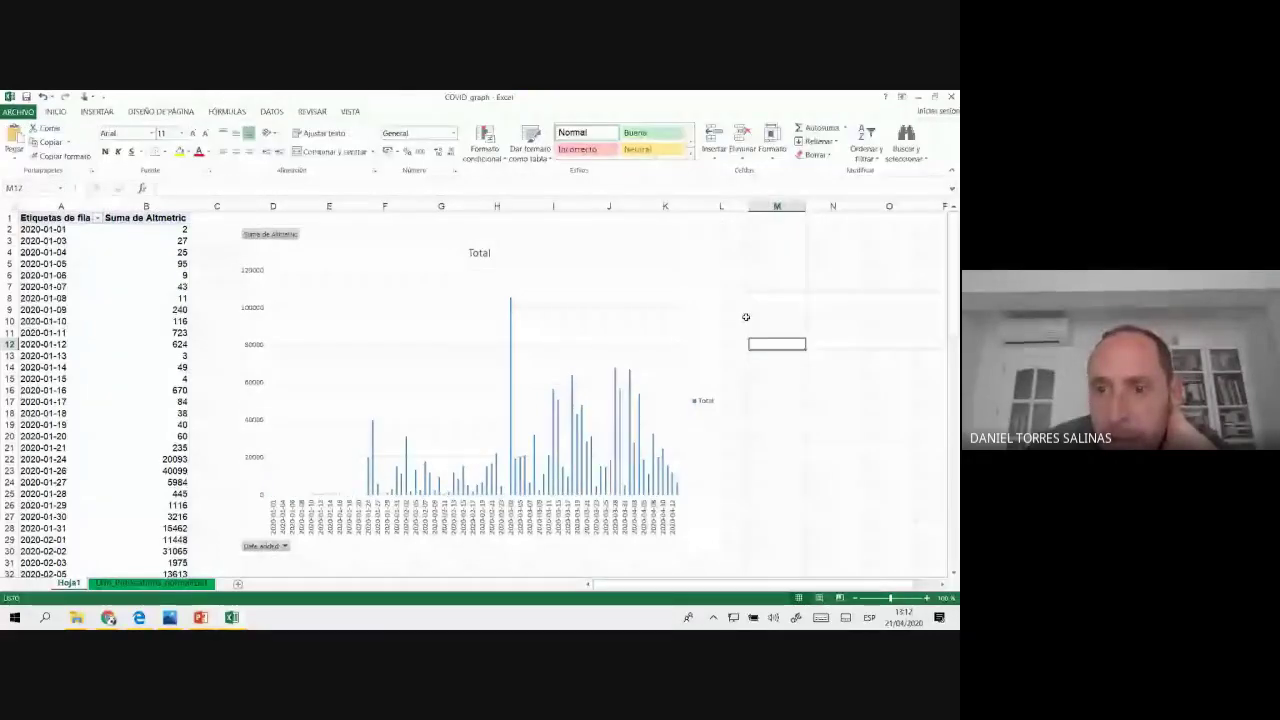
pyautogui.click(594, 371)
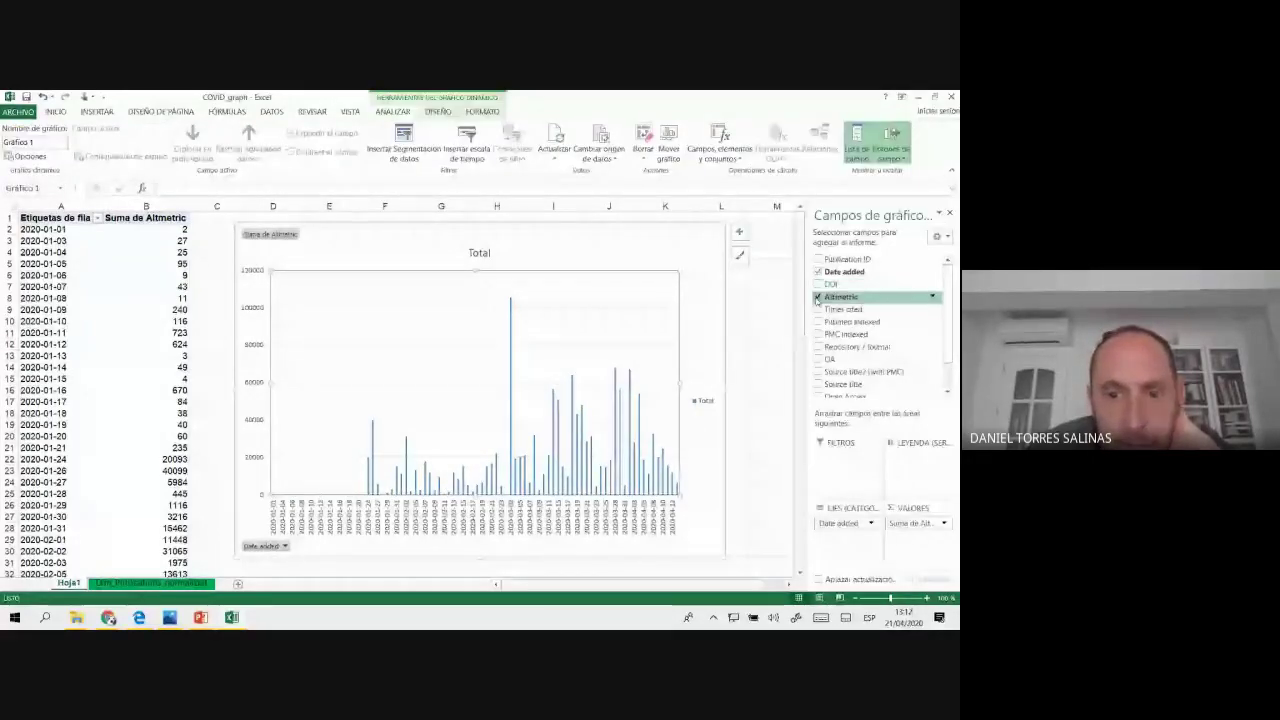
pyautogui.click(818, 297)
pyautogui.click(818, 309)
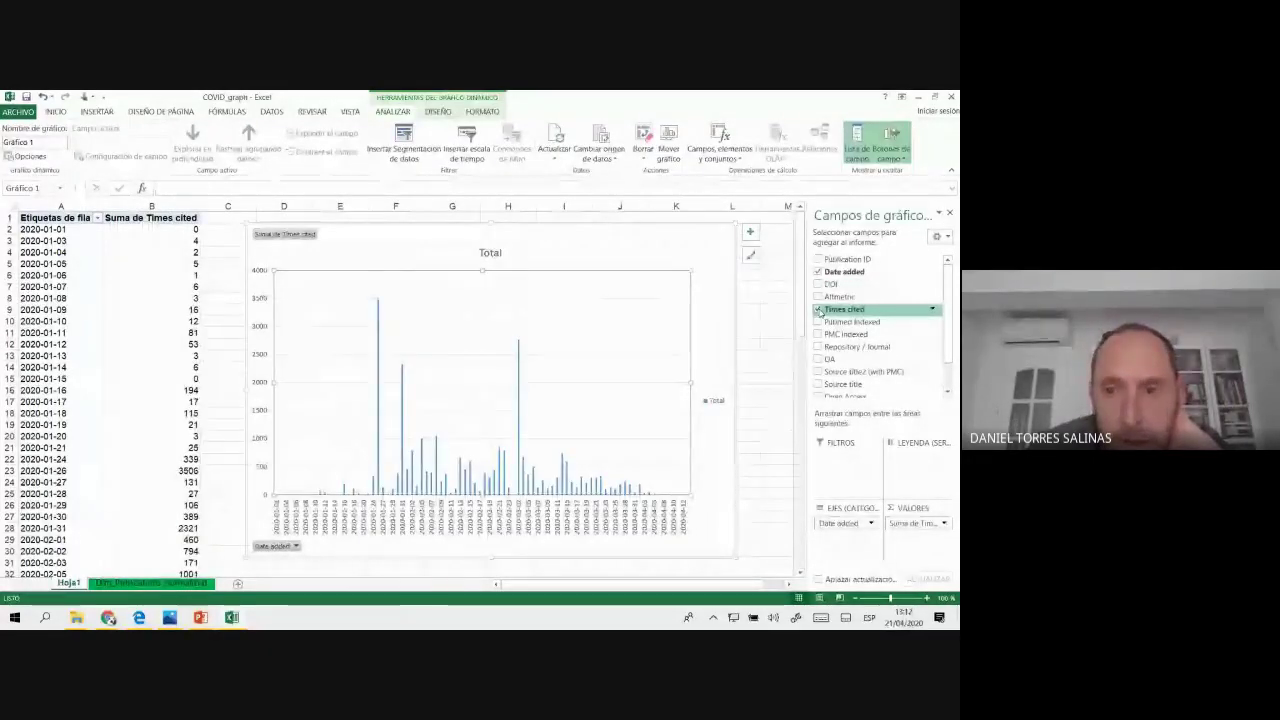
pyautogui.click(818, 297)
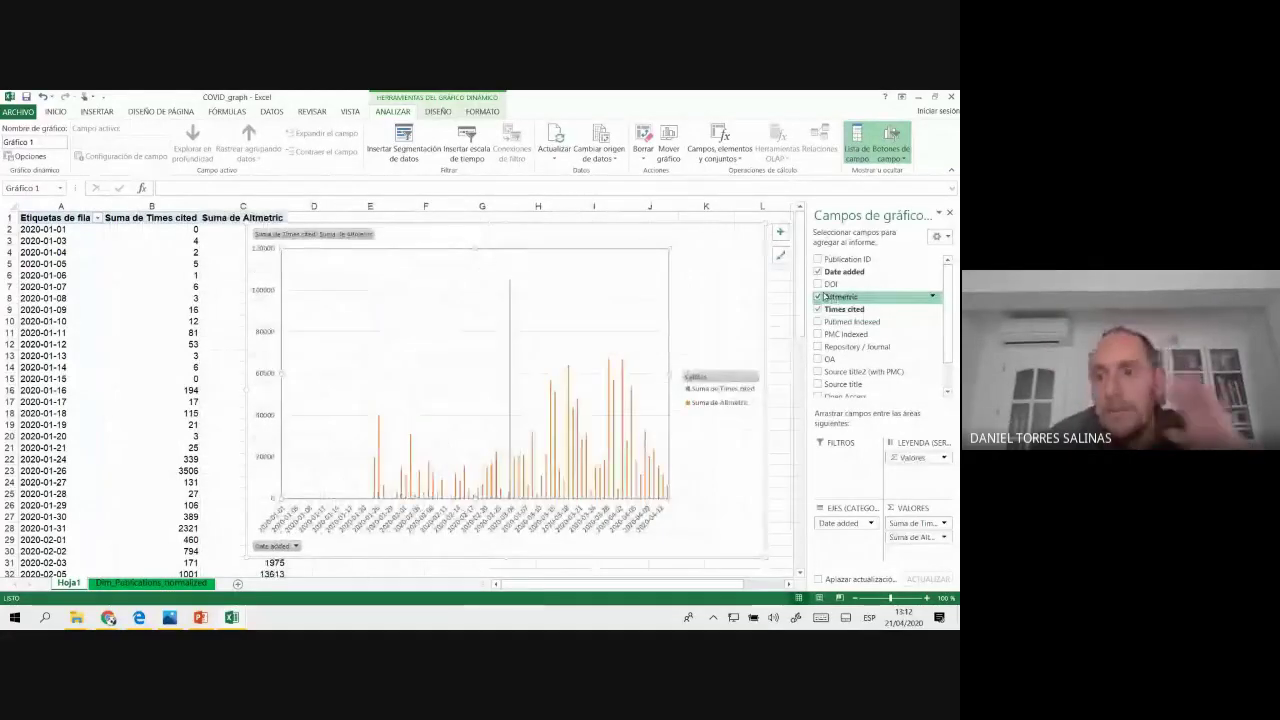
pyautogui.click(818, 297)
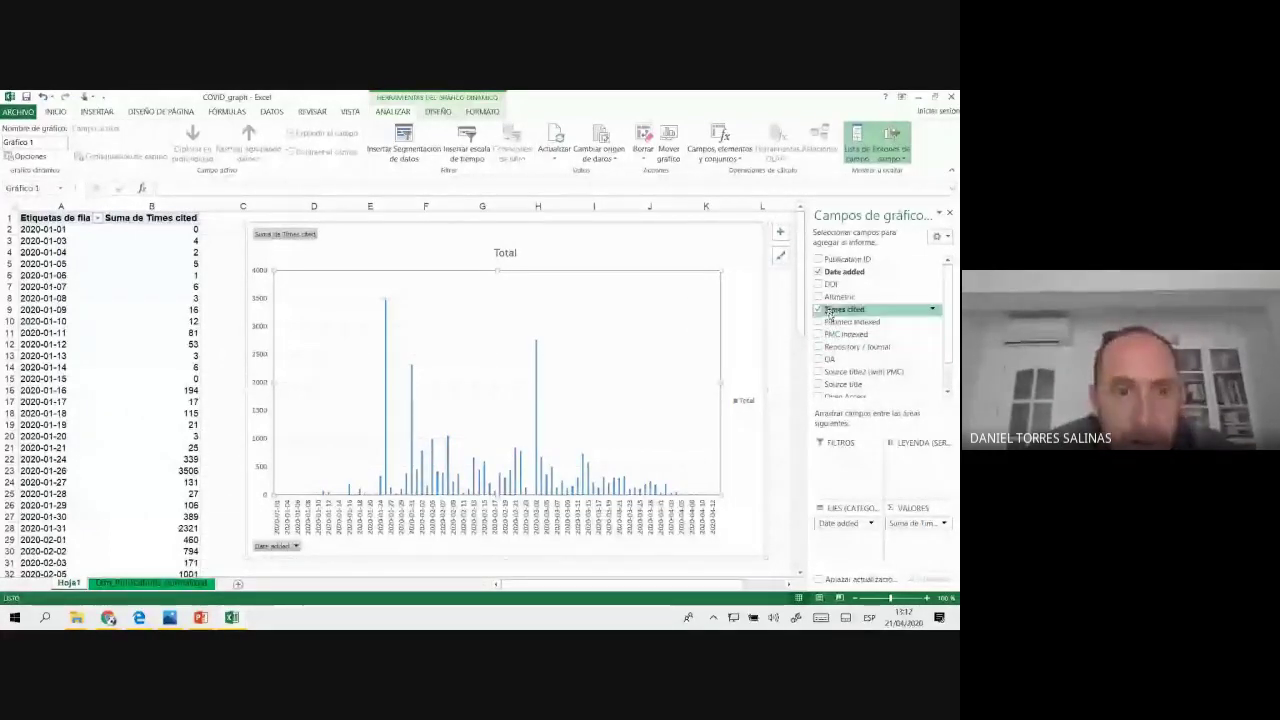
# - Put OA in the legend, then remove Date added and Times cited from the chart
pyautogui.moveTo(830, 358); pyautogui.dragTo(863, 541)
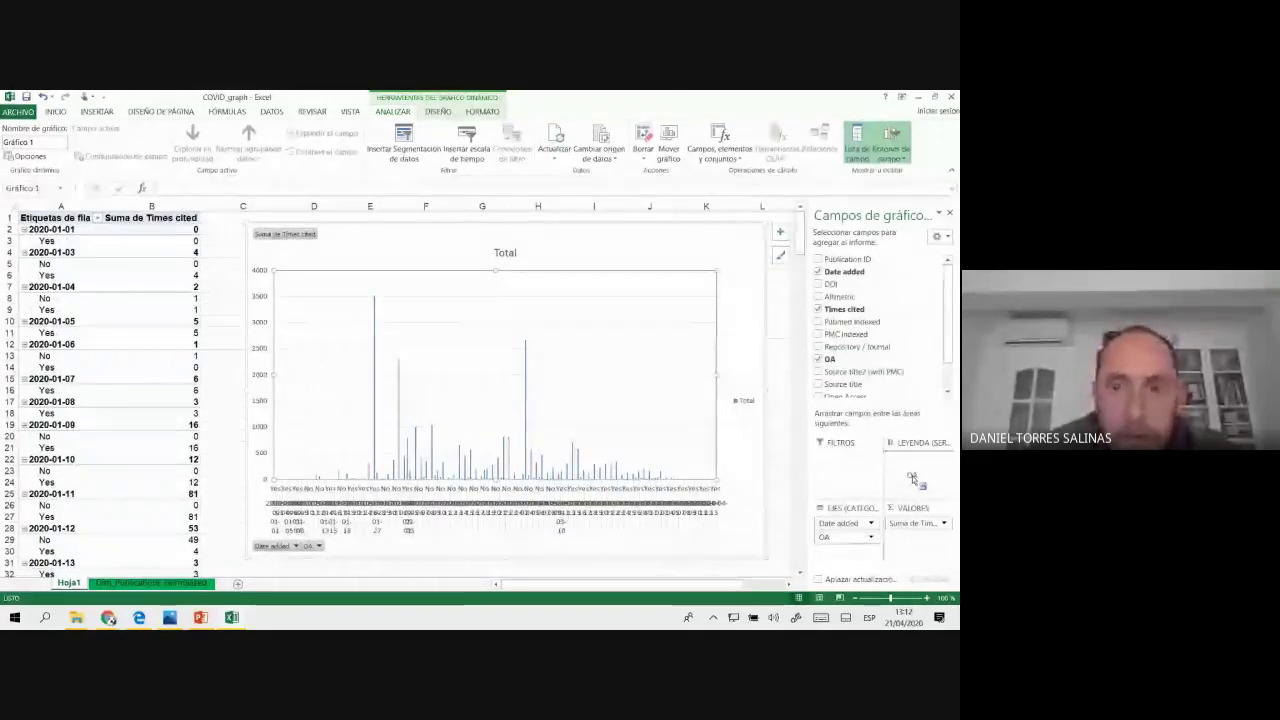
pyautogui.moveTo(852, 538); pyautogui.dragTo(912, 475)
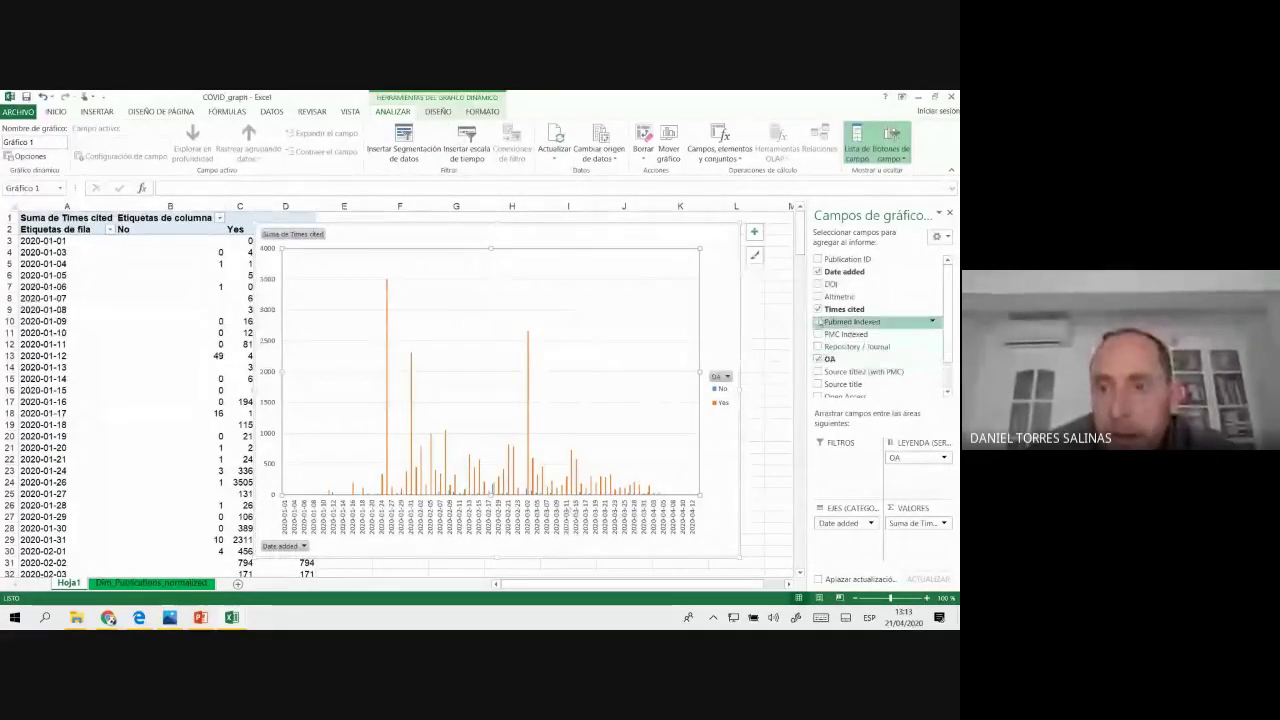
pyautogui.click(818, 271)
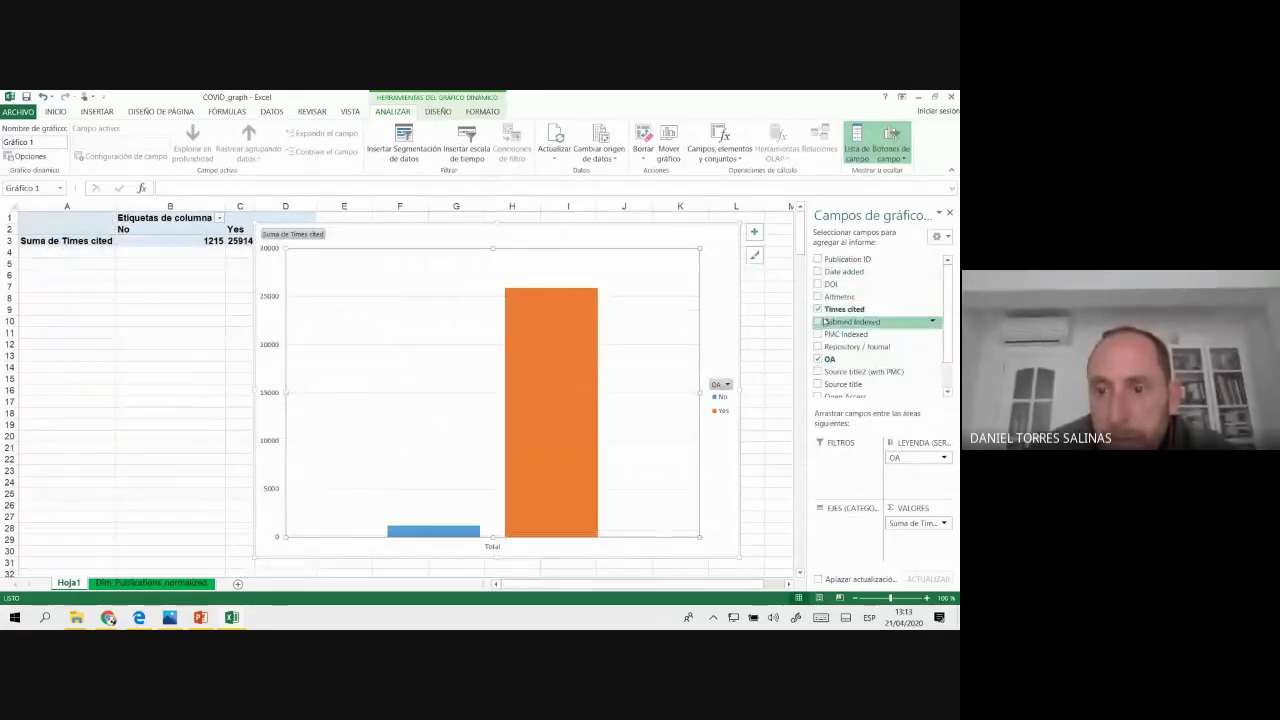
pyautogui.click(820, 310)
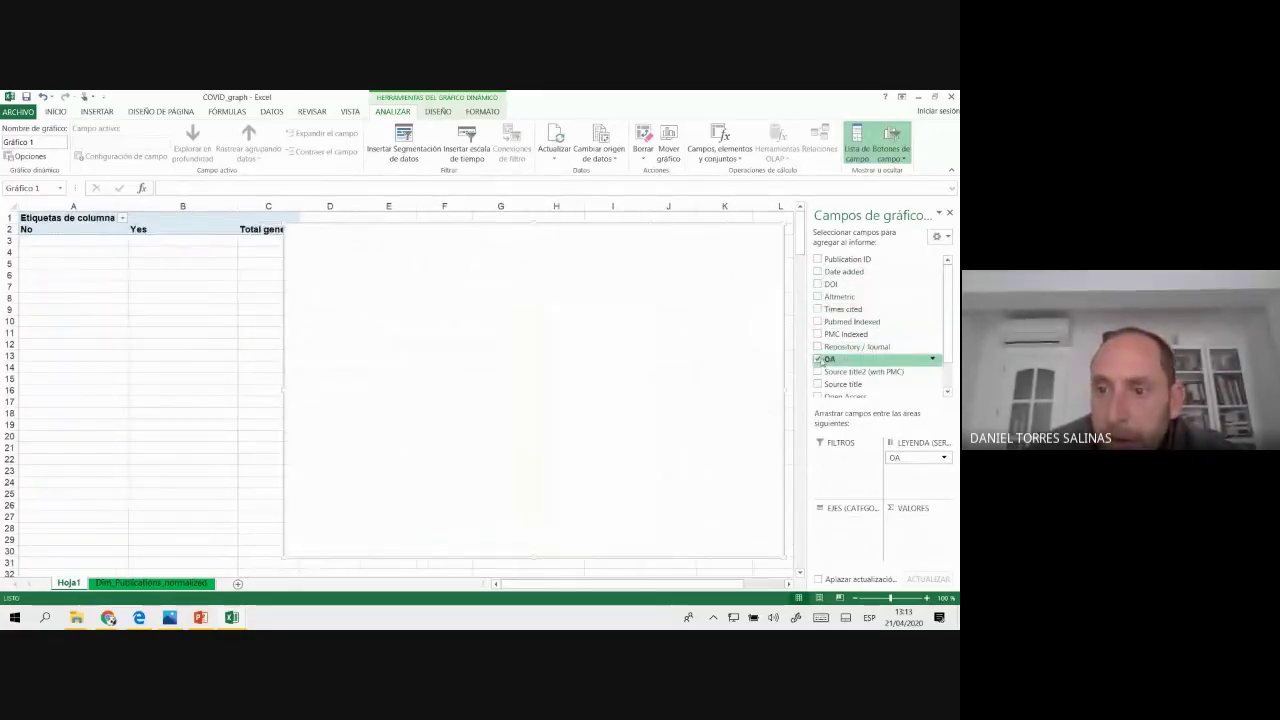
# - Empty the chart, then put Source title on the axis and count of DOI in Values
pyautogui.click(818, 359)
pyautogui.scroll(-1, 889, 345)
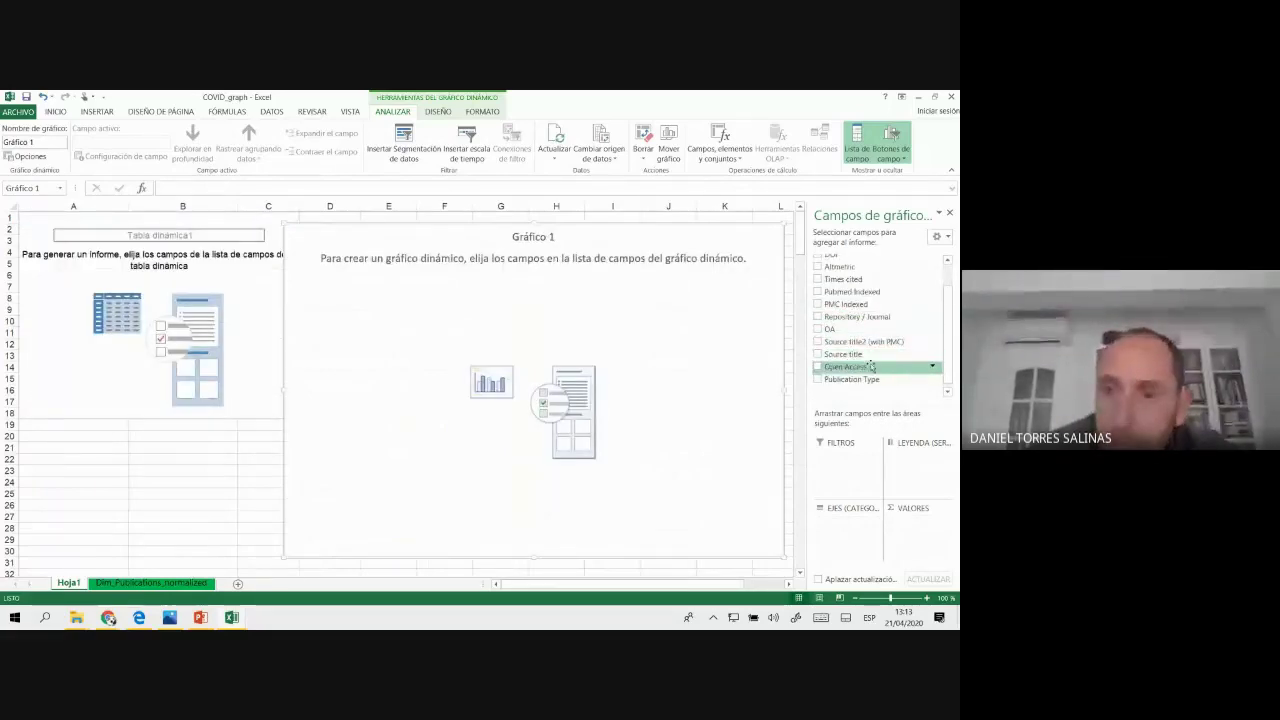
pyautogui.moveTo(868, 361); pyautogui.dragTo(866, 528)
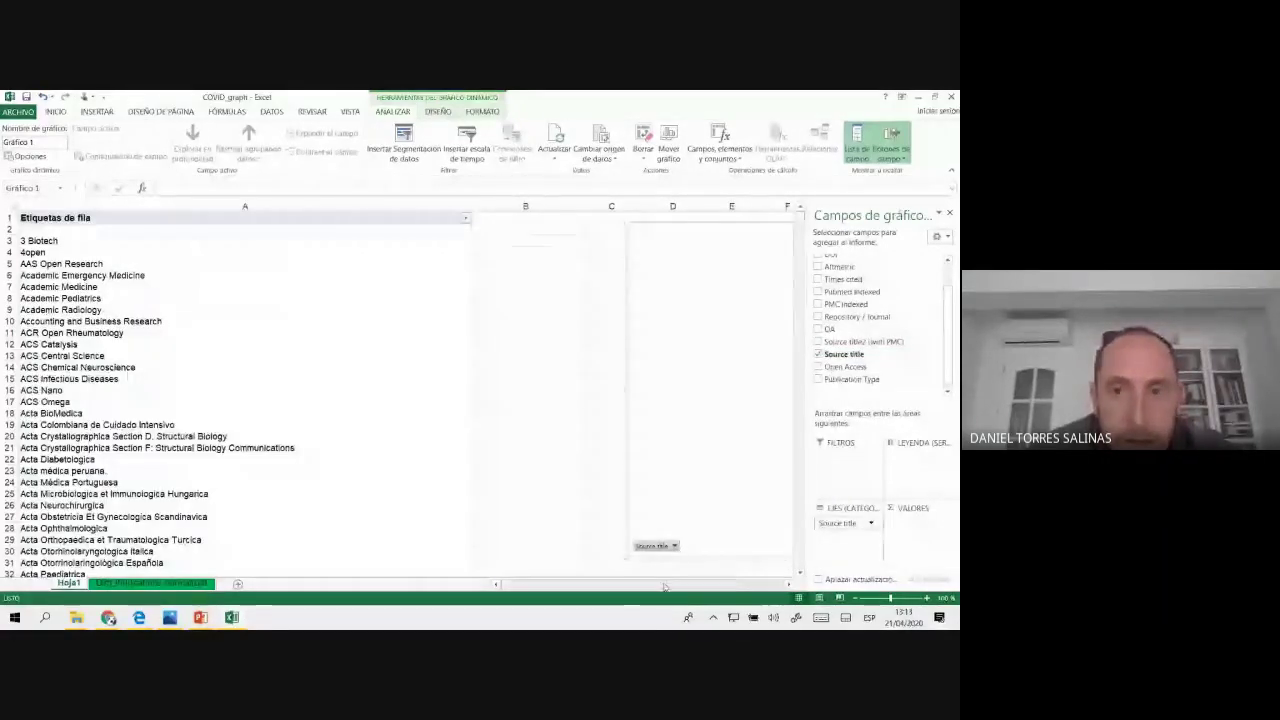
pyautogui.moveTo(720, 586); pyautogui.dragTo(751, 587)
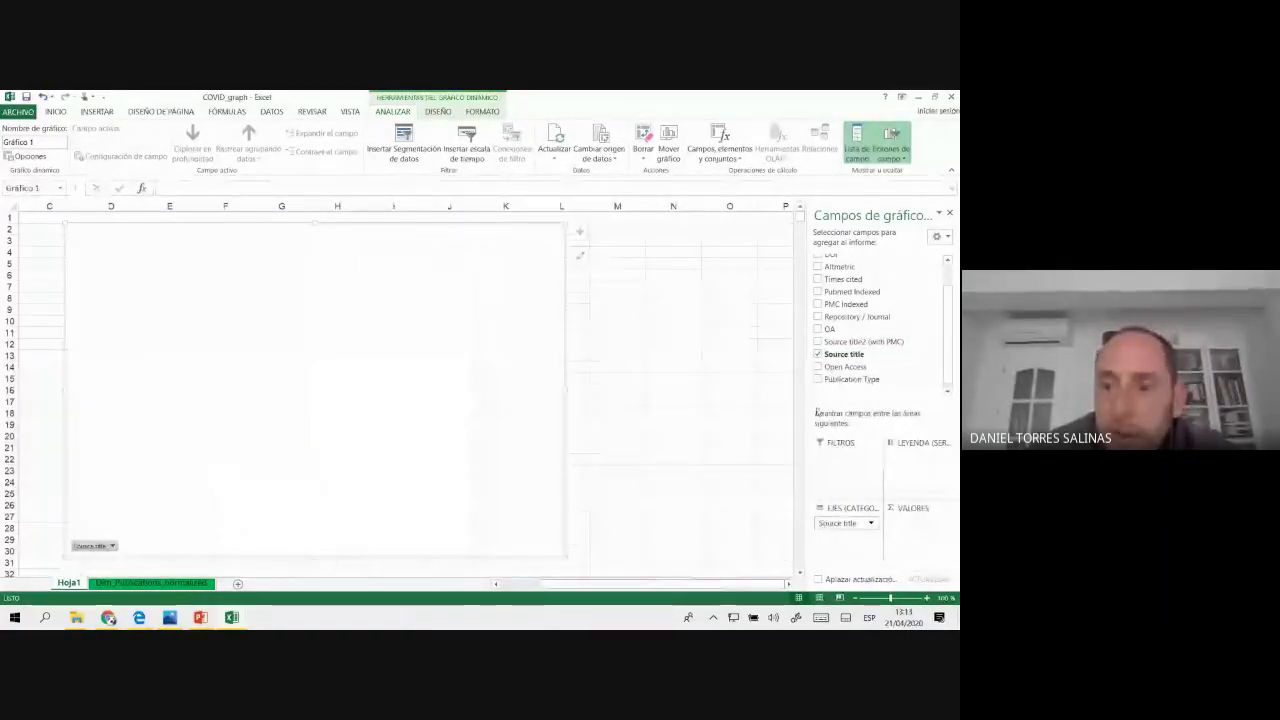
pyautogui.scroll(1, 875, 300)
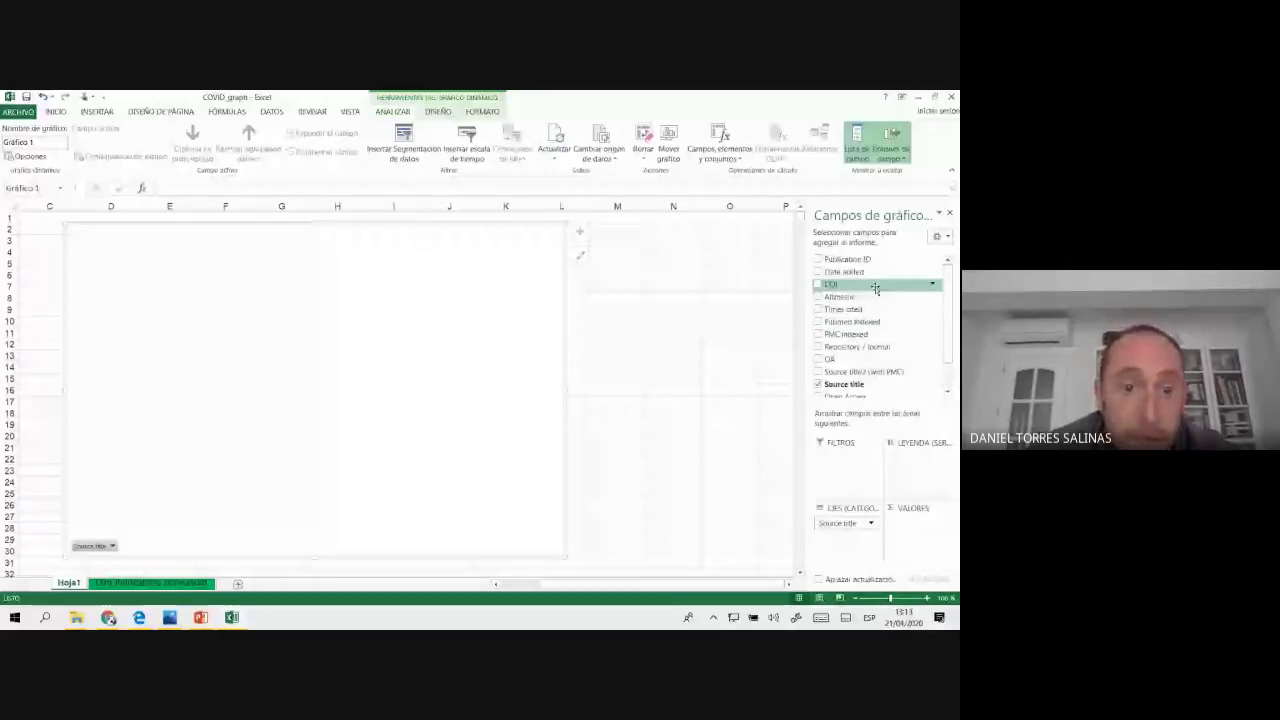
pyautogui.moveTo(875, 288); pyautogui.dragTo(929, 522)
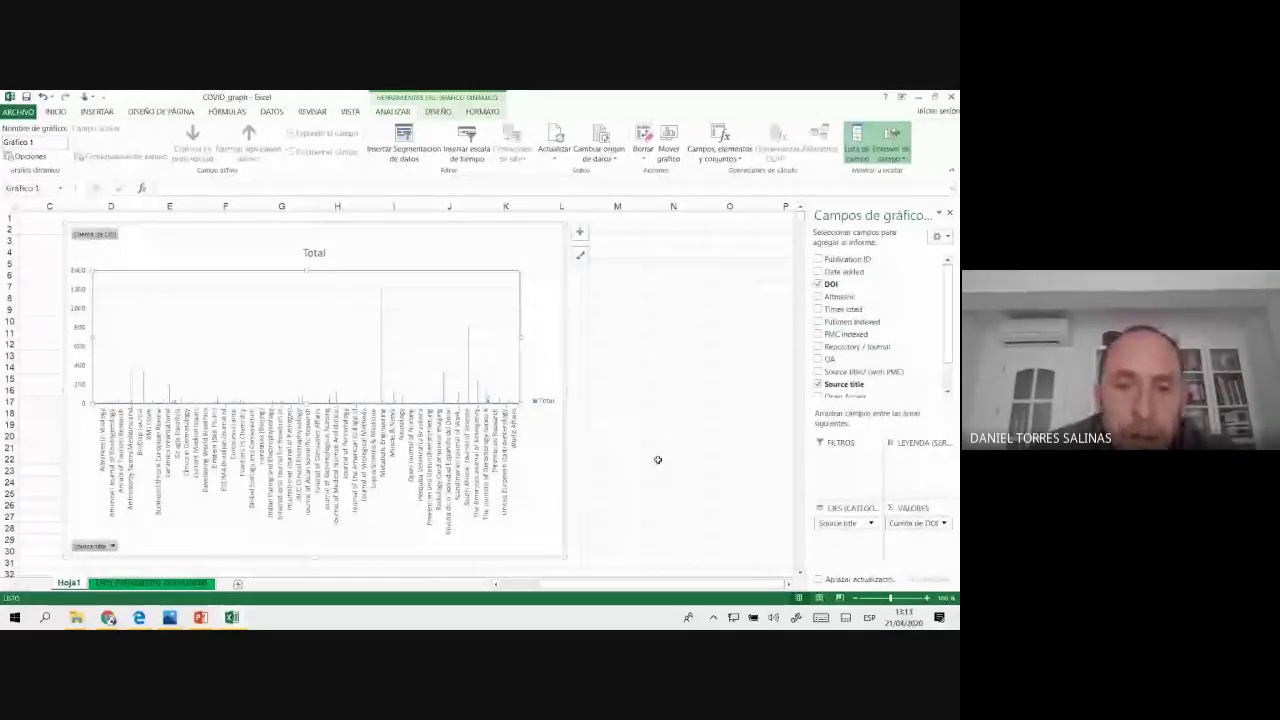
pyautogui.keyDown('ctrl'); pyautogui.scroll(3, 658, 460); pyautogui.keyUp('ctrl')
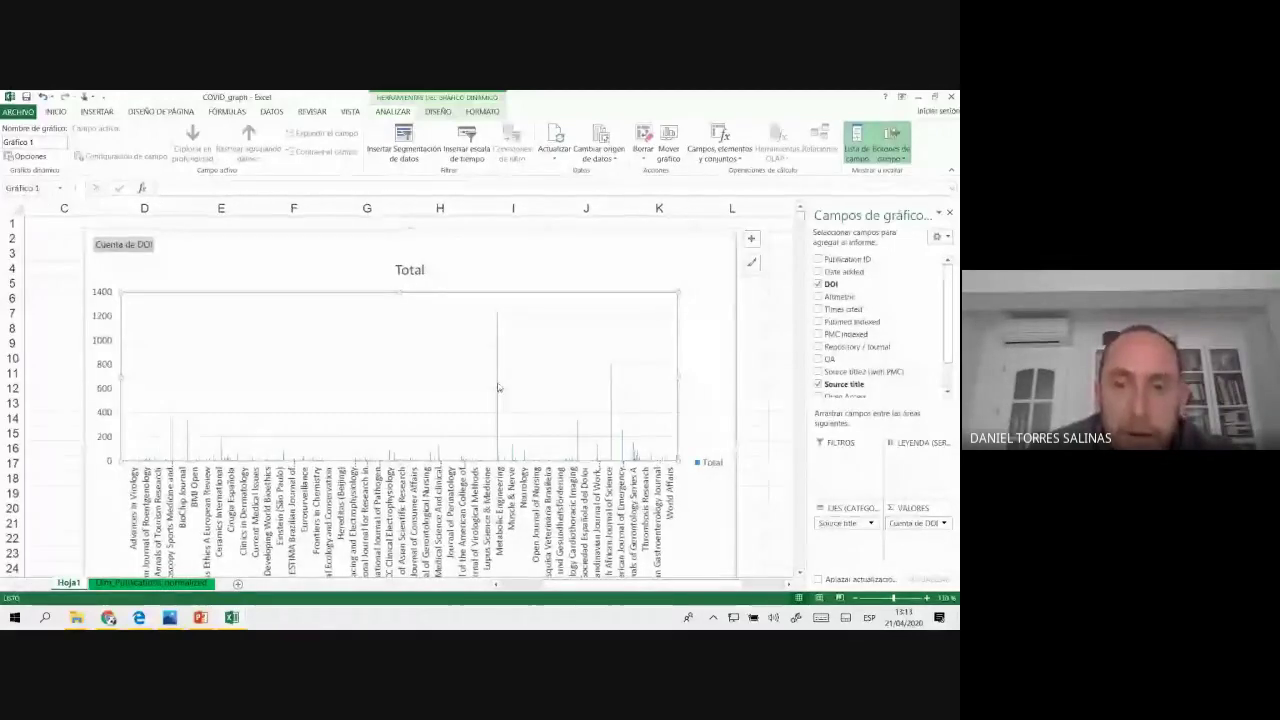
pyautogui.moveTo(498, 388)
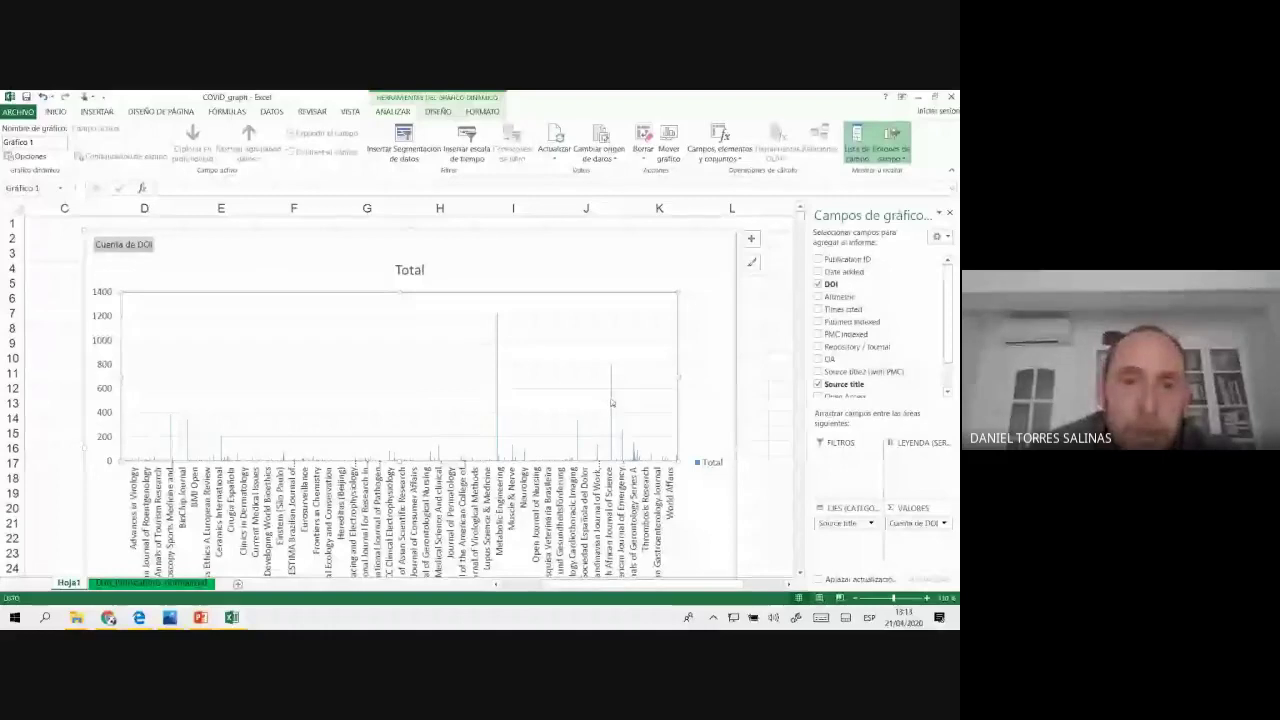
# - Change the pivot chart to a line chart with markers, then uncheck Source title
pyautogui.moveTo(612, 403)
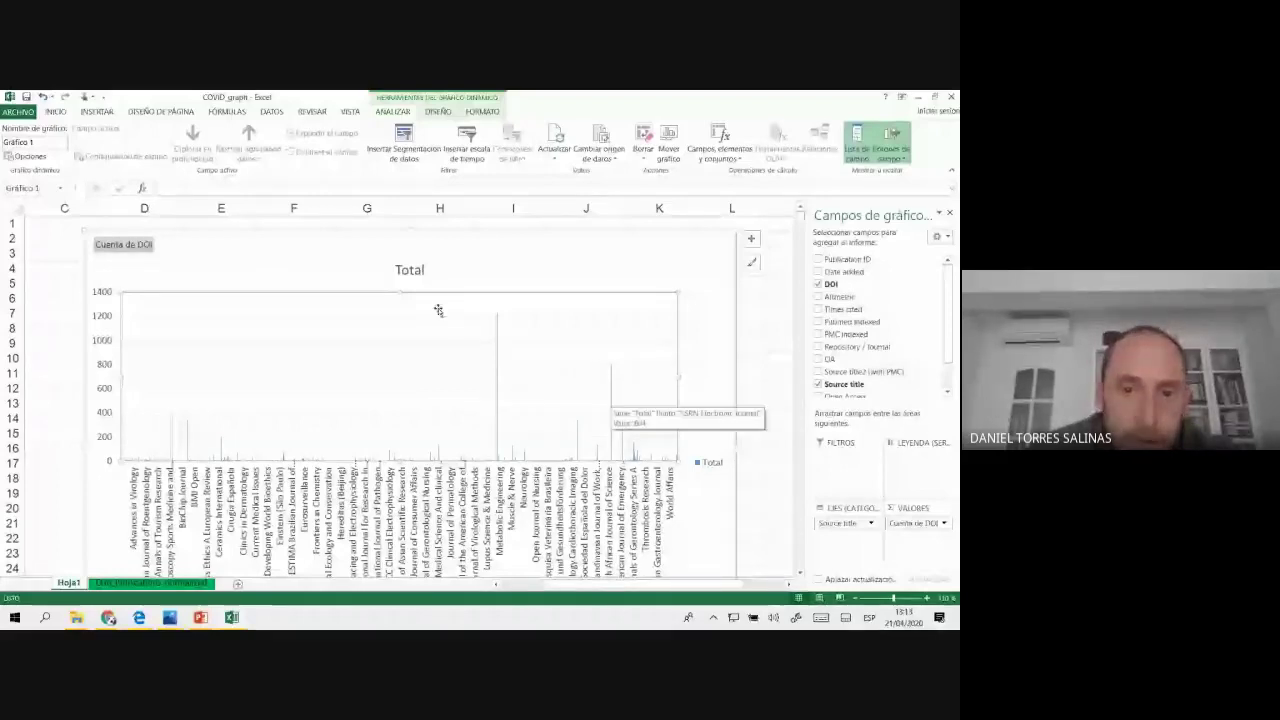
pyautogui.rightClick(438, 311)
pyautogui.click(541, 363)
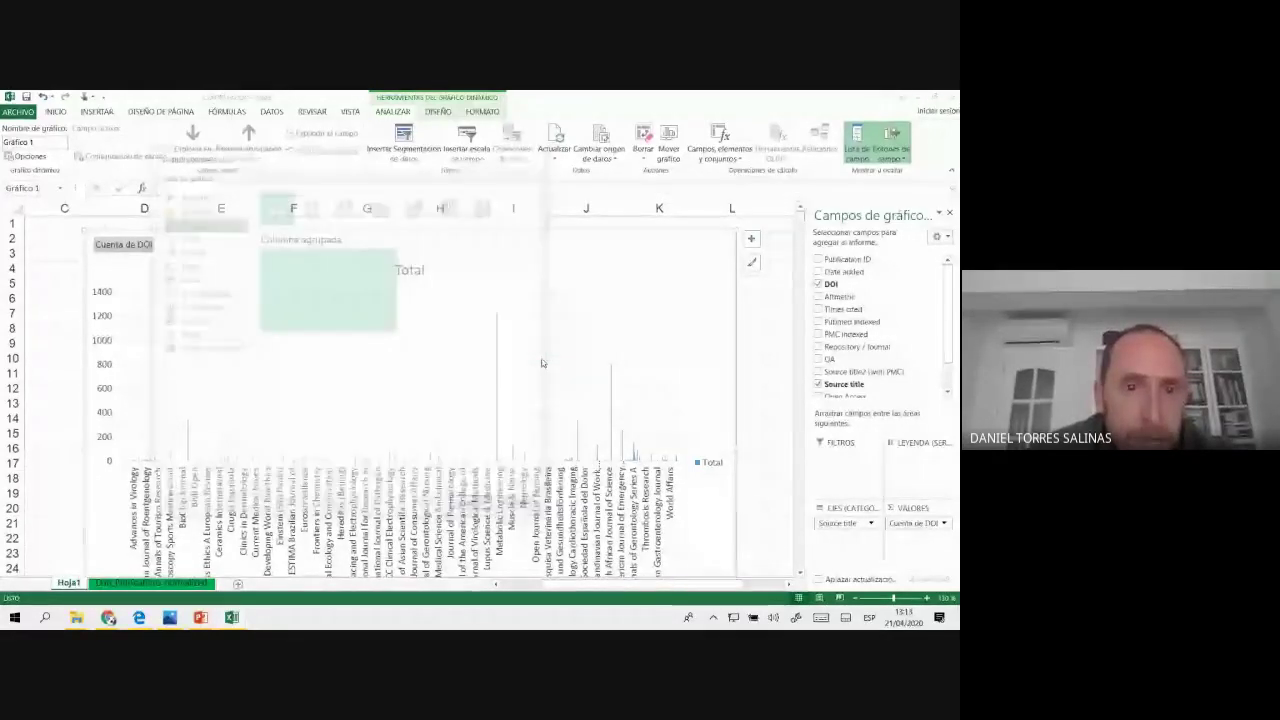
pyautogui.click(345, 205)
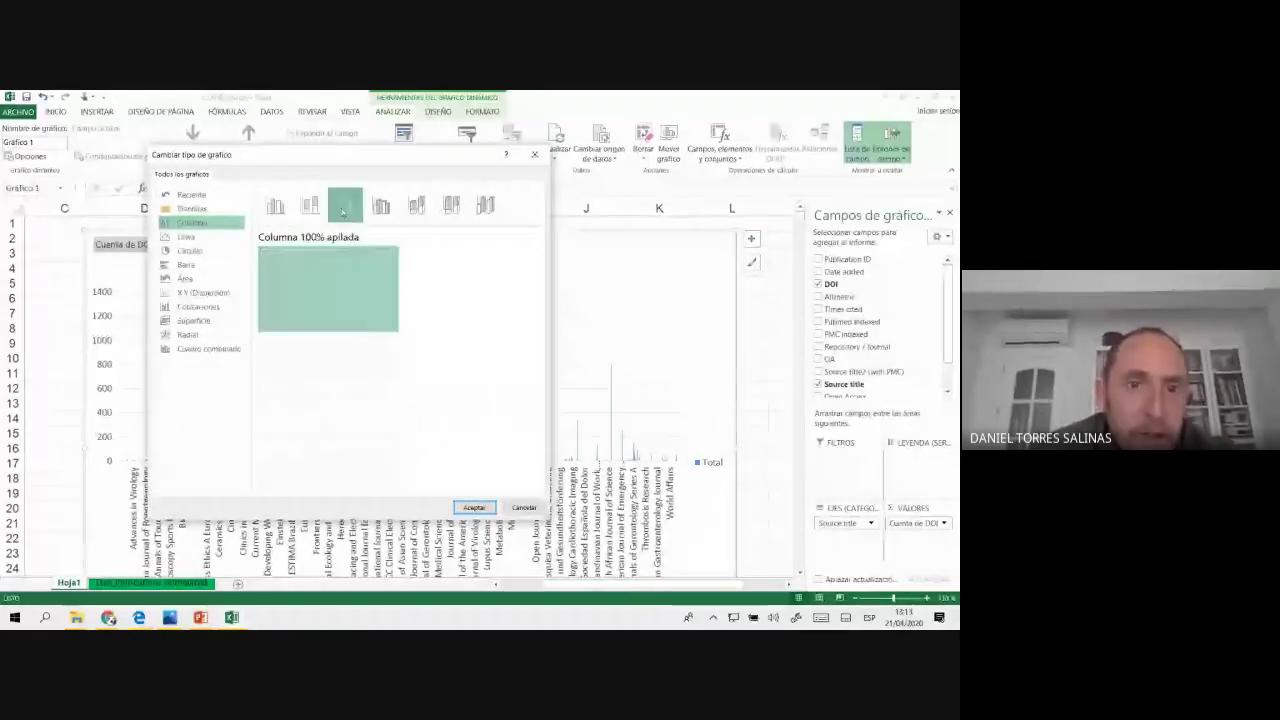
pyautogui.click(311, 205)
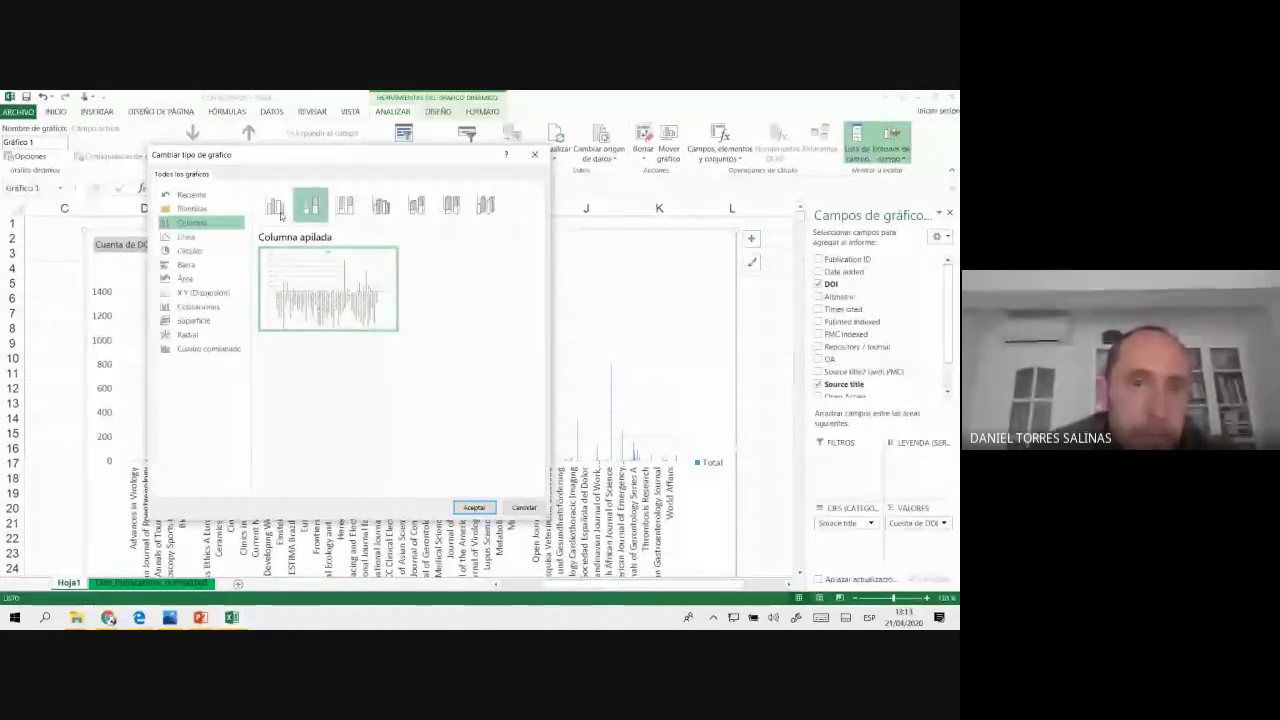
pyautogui.click(213, 239)
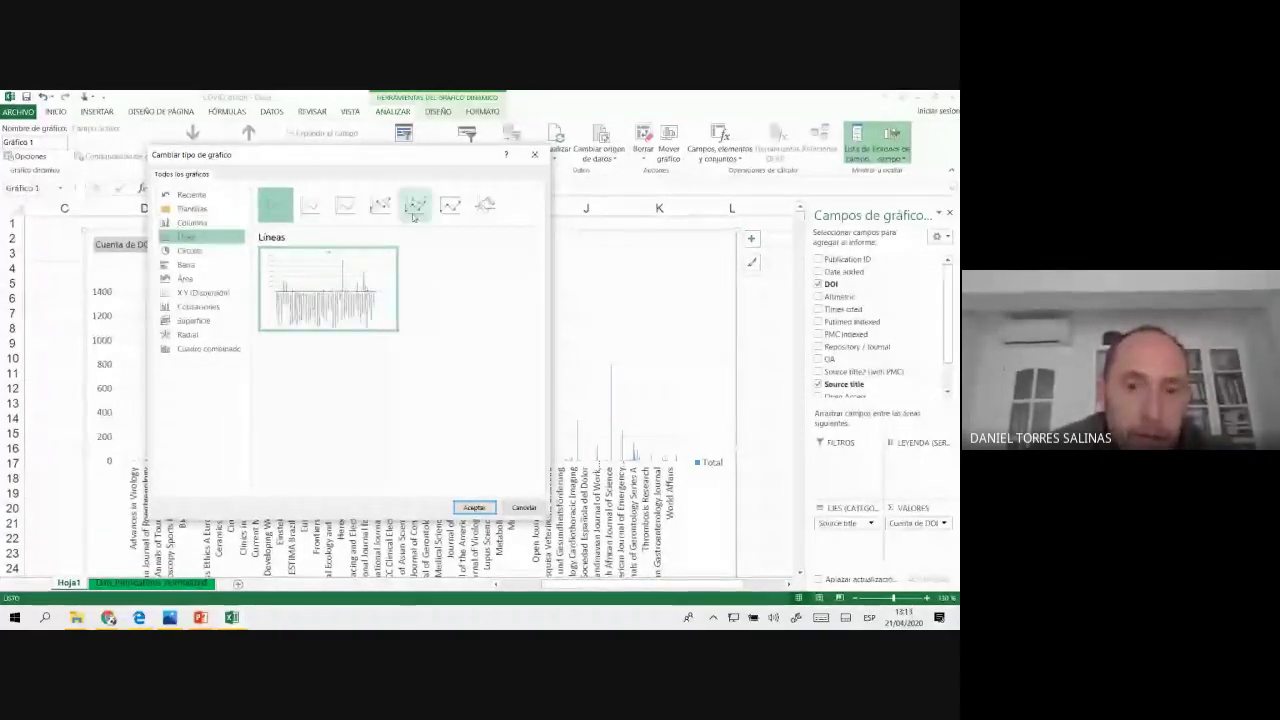
pyautogui.click(380, 205)
pyautogui.click(474, 507)
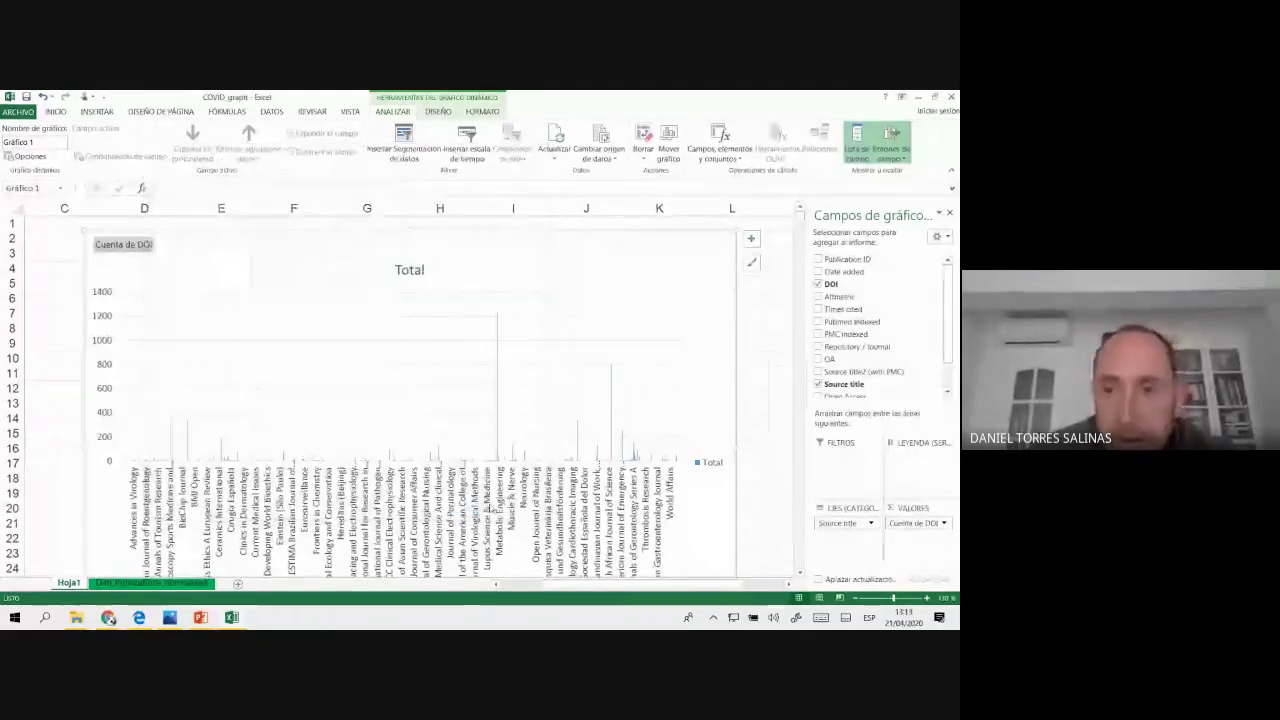
pyautogui.scroll(-1, 856, 346)
pyautogui.click(845, 349)
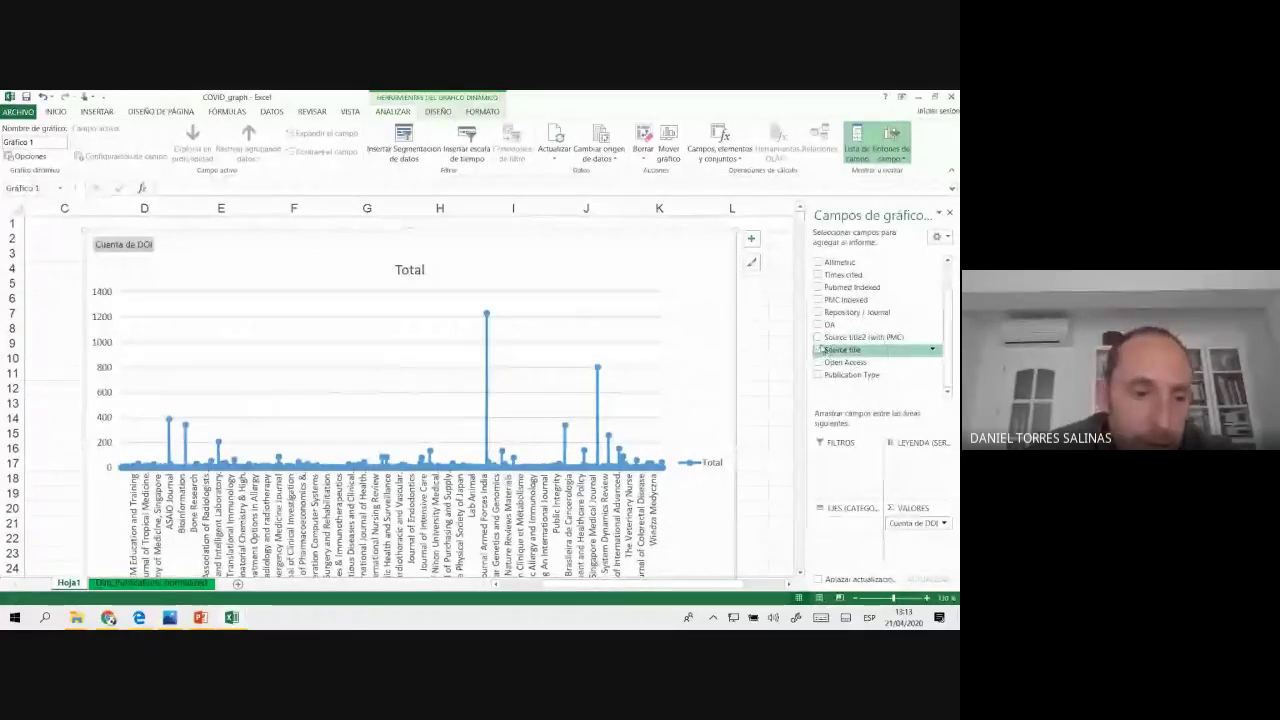
# - Mark the Meet chat question about smoothing data, then return to the Ejemplo de universidades workbook
pyautogui.moveTo(108, 617)
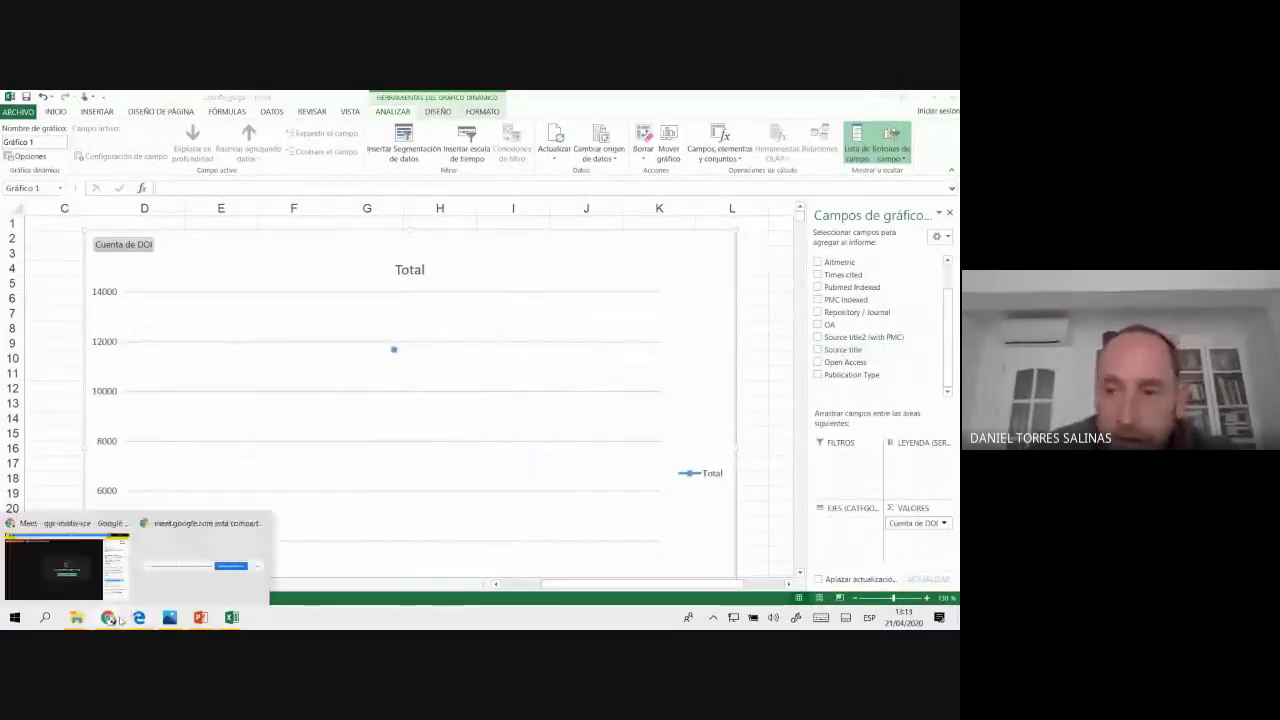
pyautogui.click(100, 594)
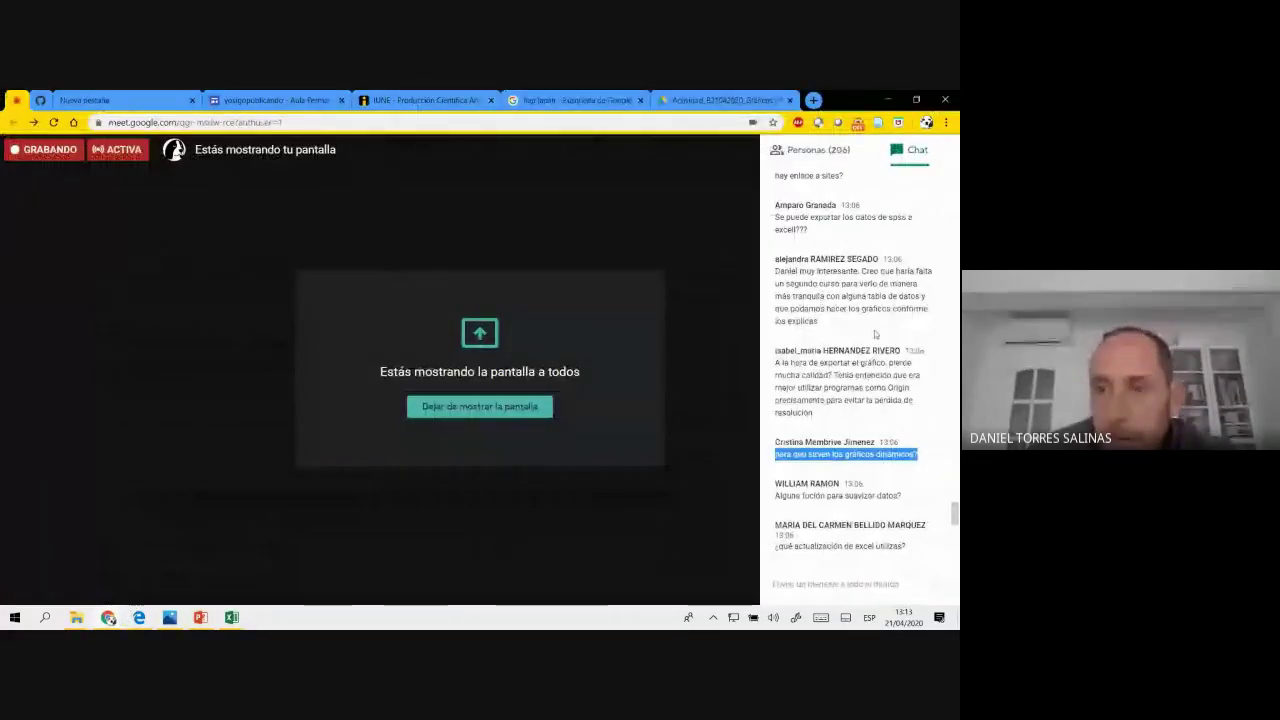
pyautogui.scroll(-2, 797, 370)
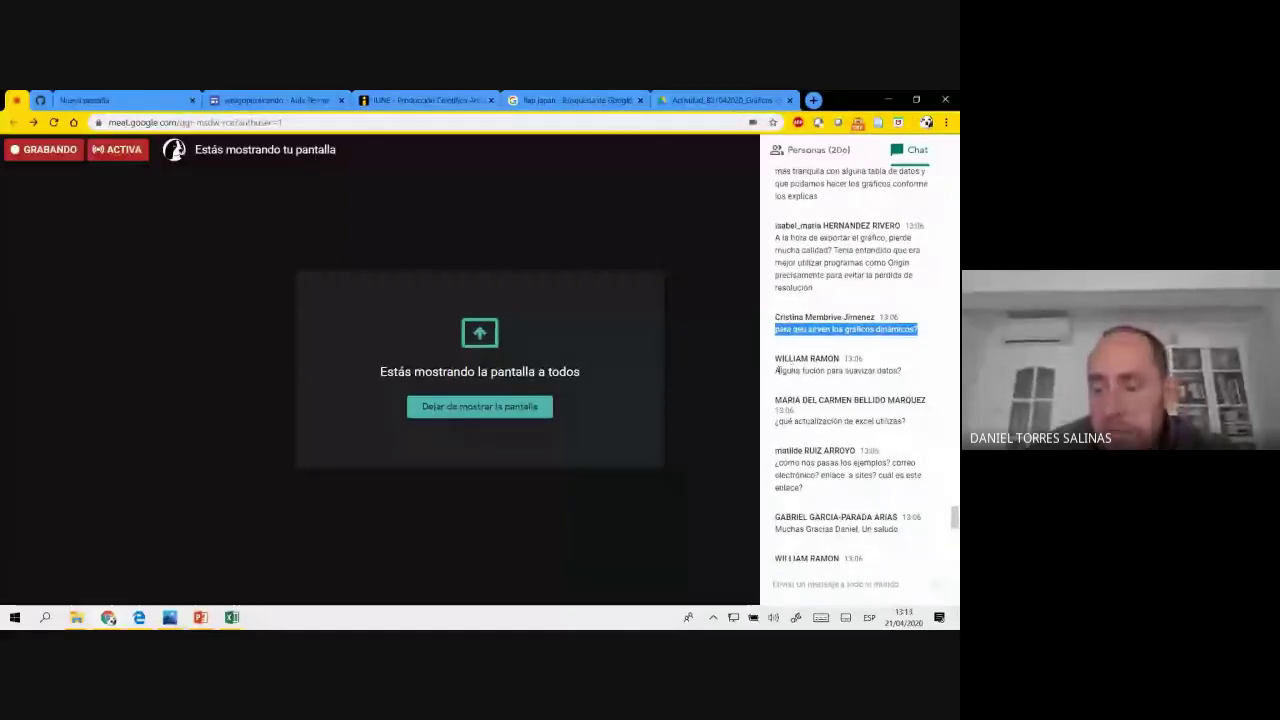
pyautogui.moveTo(779, 370); pyautogui.dragTo(905, 372)
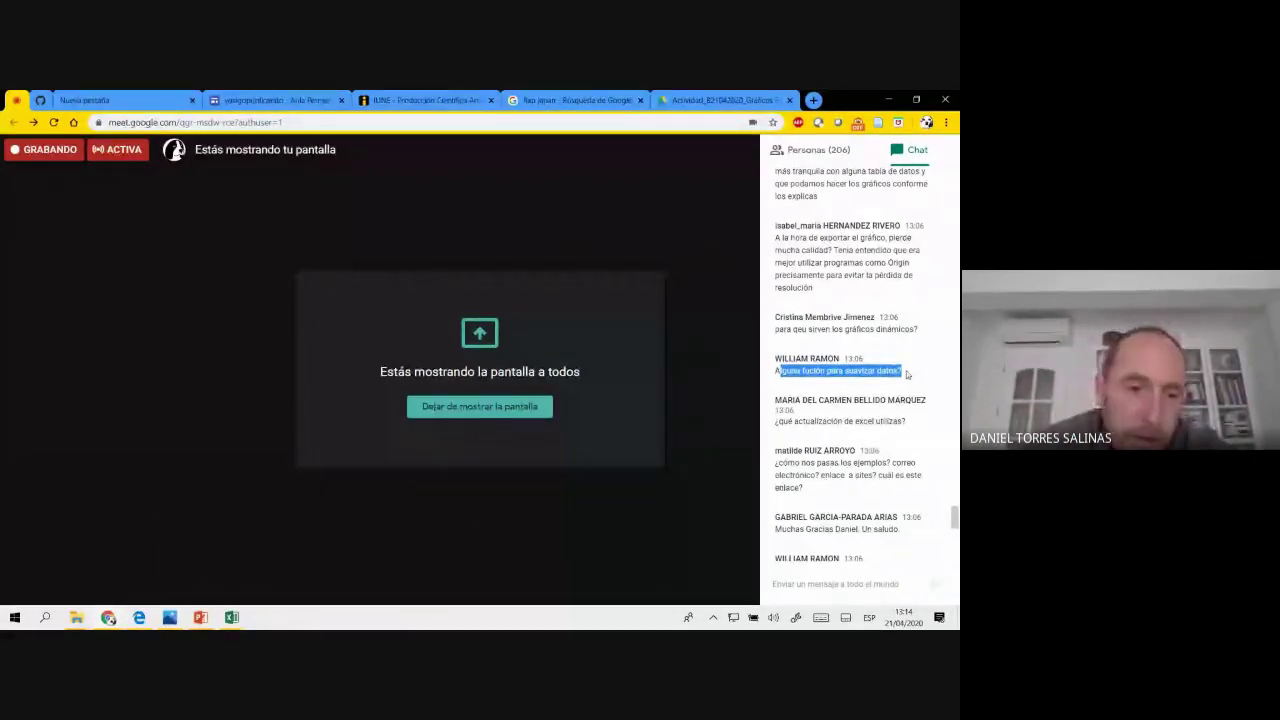
pyautogui.moveTo(232, 617)
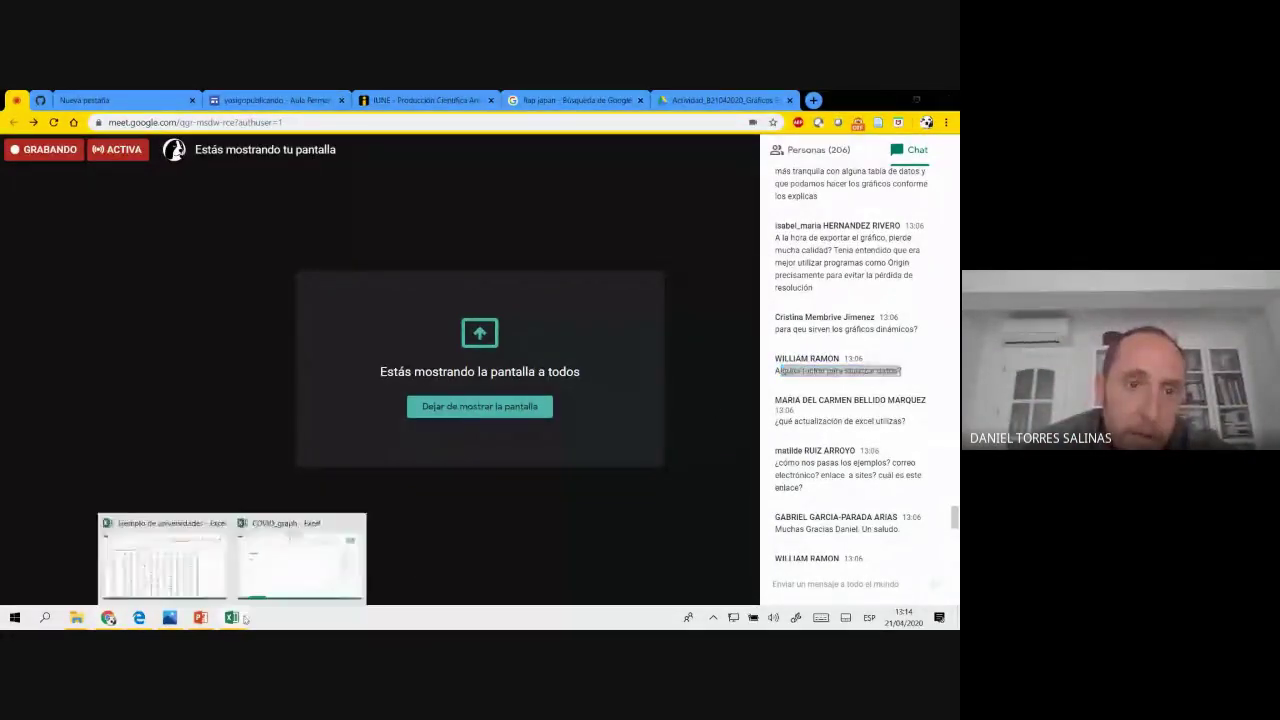
pyautogui.click(210, 577)
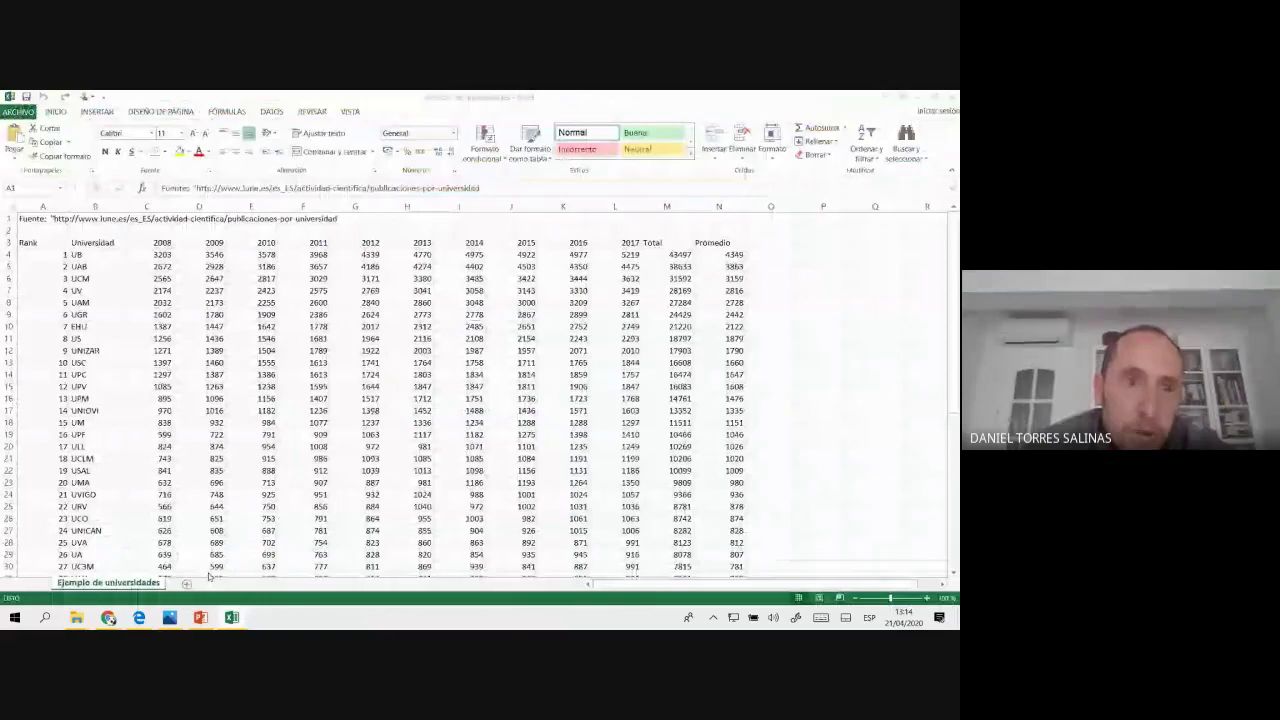
# - Show the Fórmulas function libraries, browsing the Recientes, Financieras, Fecha y hora and math lists
pyautogui.click(100, 111)
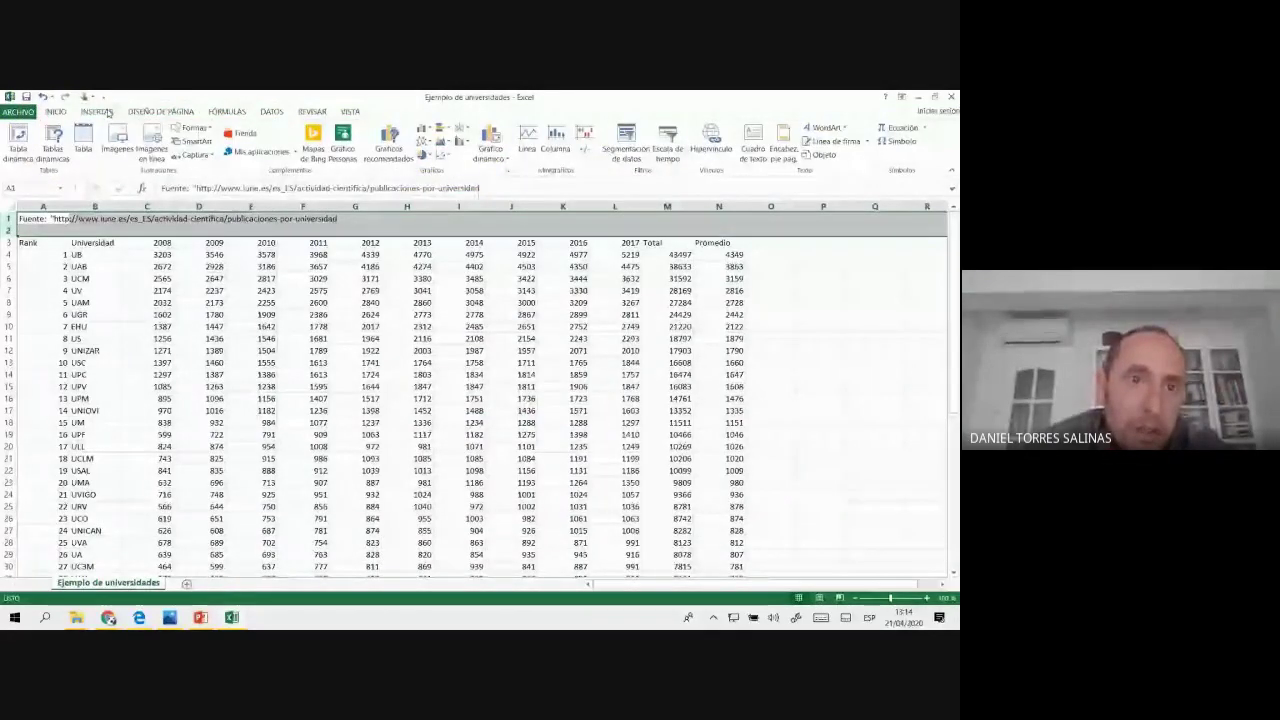
pyautogui.click(226, 111)
pyautogui.click(100, 150)
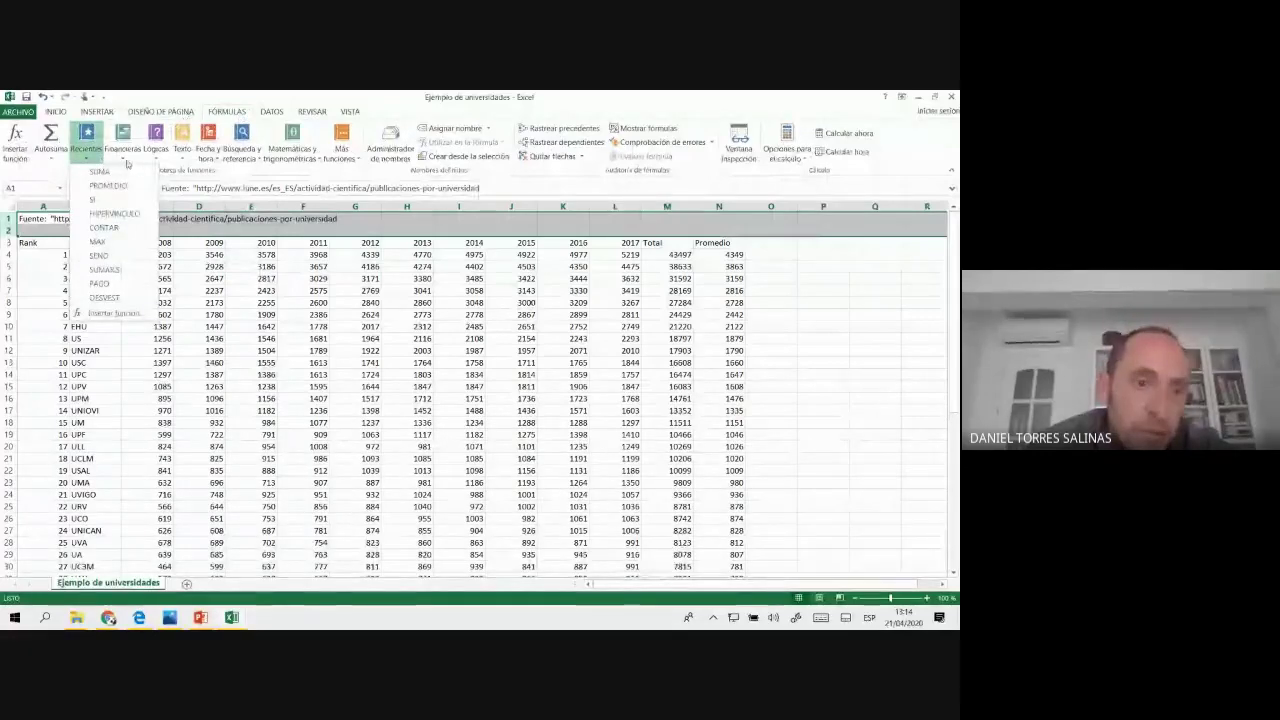
pyautogui.click(122, 145)
pyautogui.scroll(-4, 196, 383)
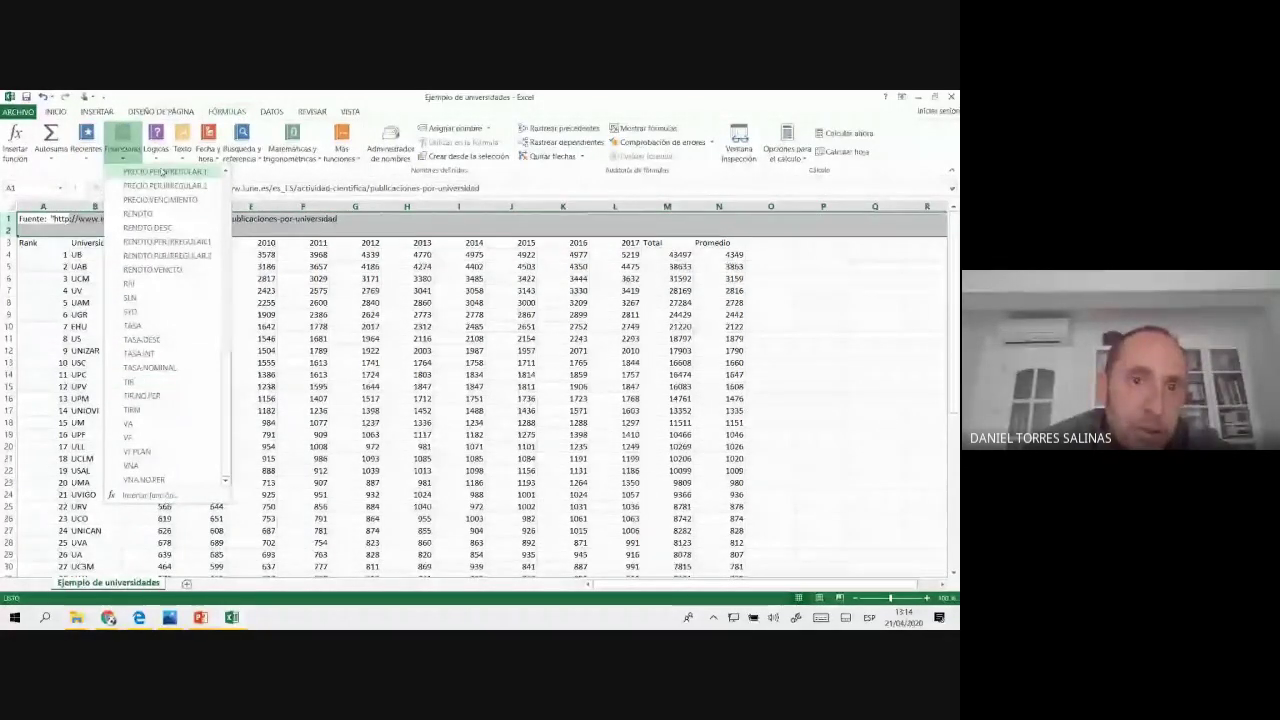
pyautogui.moveTo(218, 158)
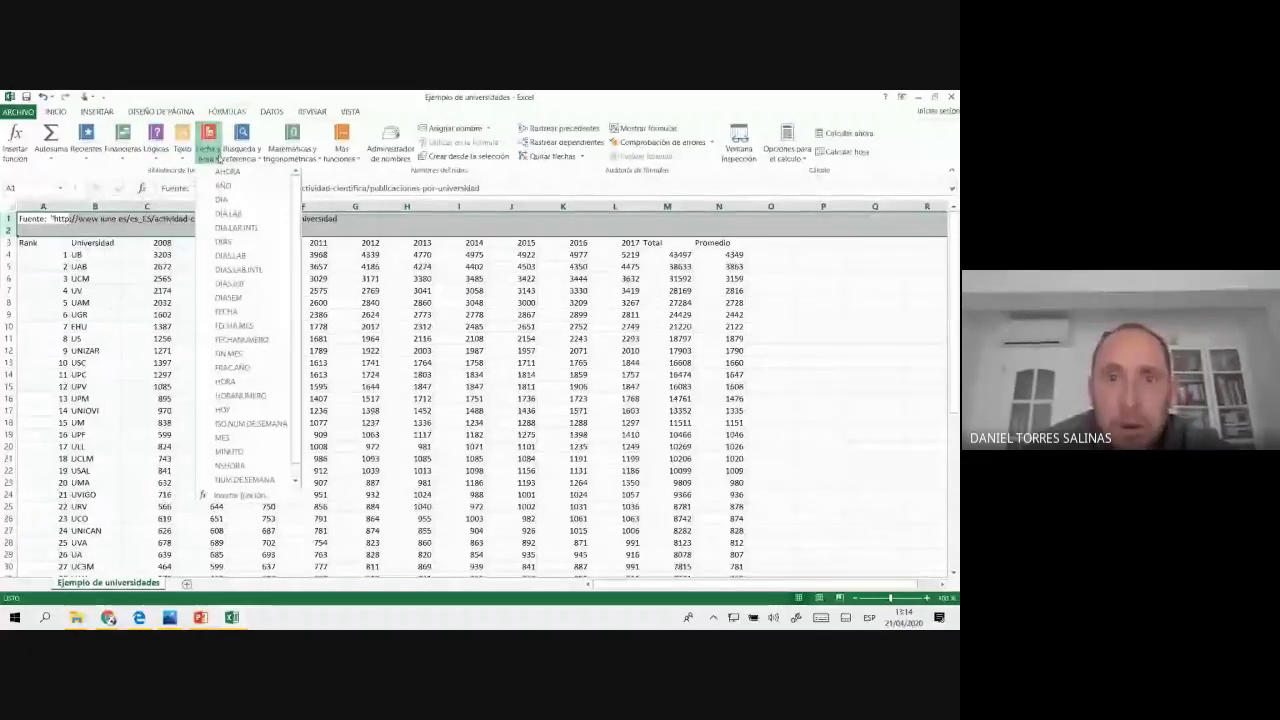
pyautogui.moveTo(292, 152)
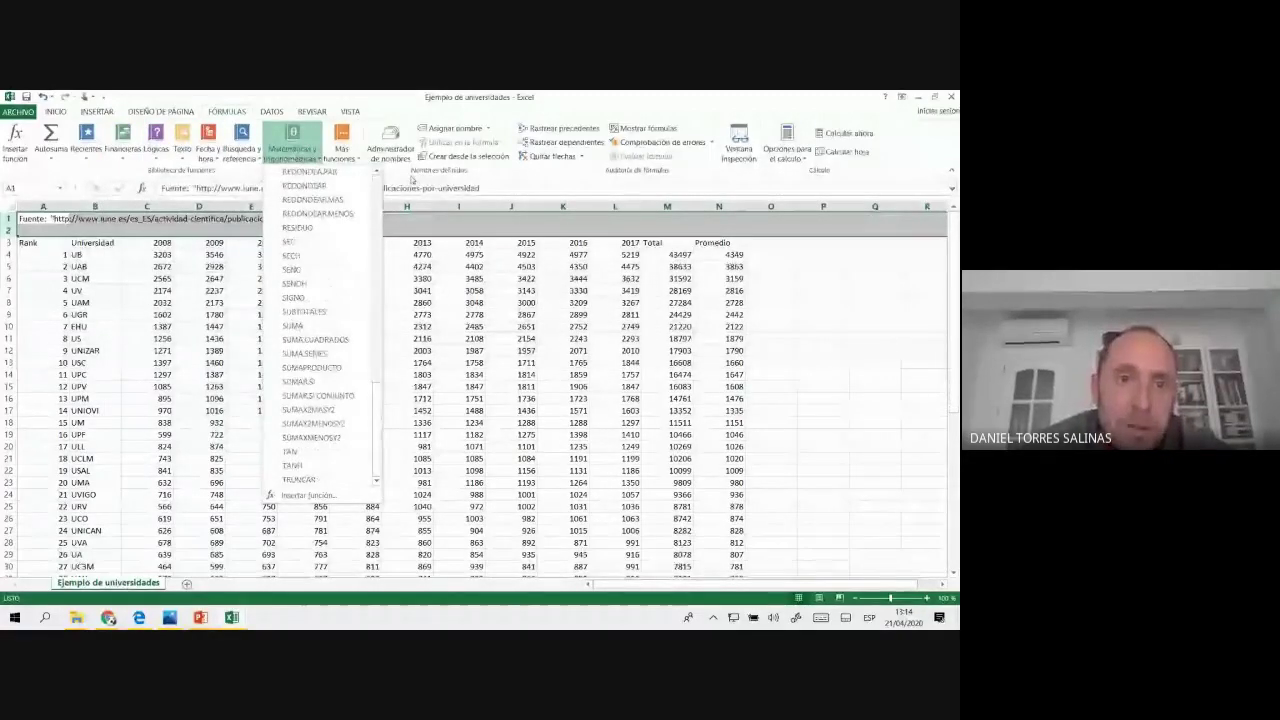
# - Browse the Más funciones Estadísticas and Web lists, then go to the browser windows
pyautogui.click(352, 160)
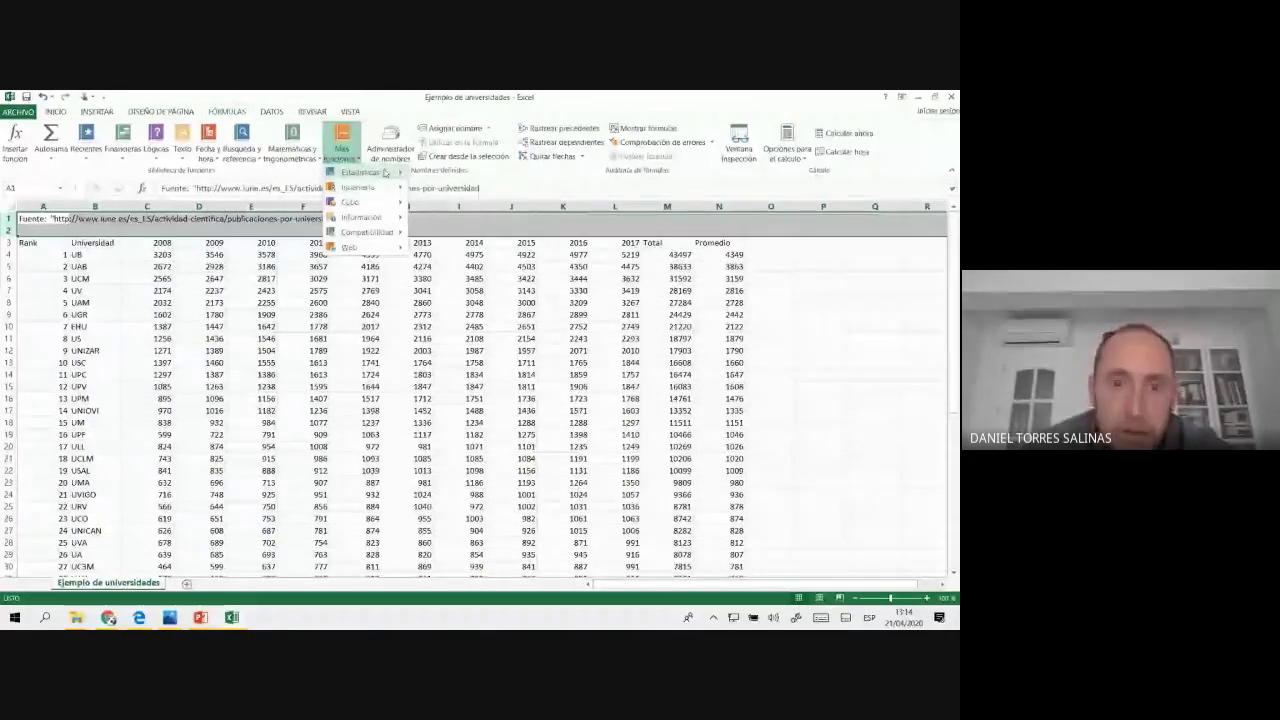
pyautogui.moveTo(385, 173)
pyautogui.scroll(-5, 423, 184)
pyautogui.scroll(-5, 423, 184)
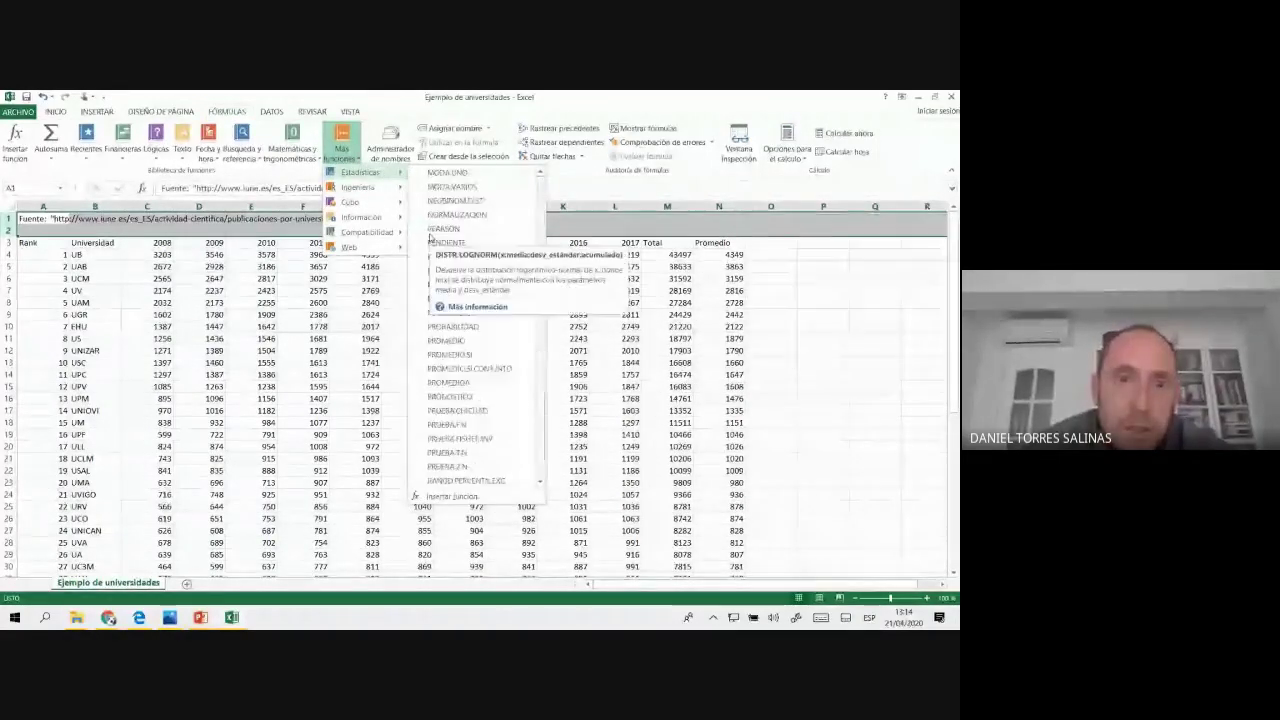
pyautogui.scroll(-5, 423, 184)
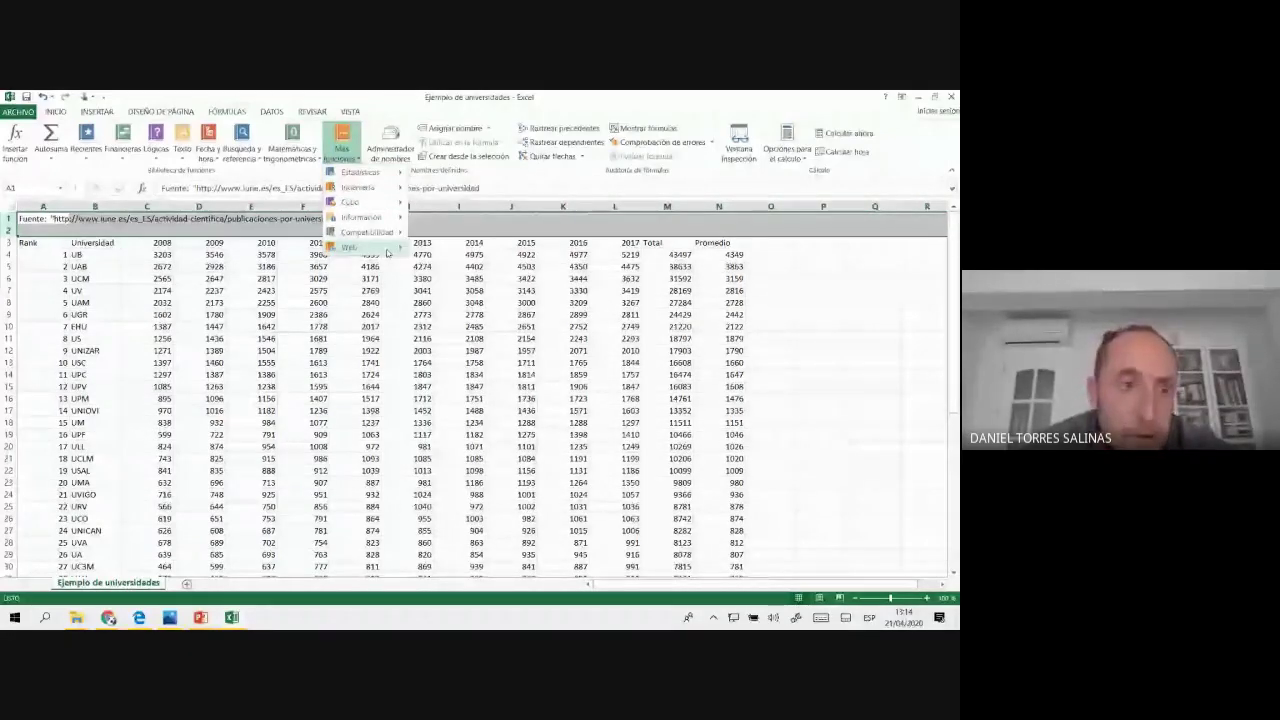
pyautogui.moveTo(387, 250)
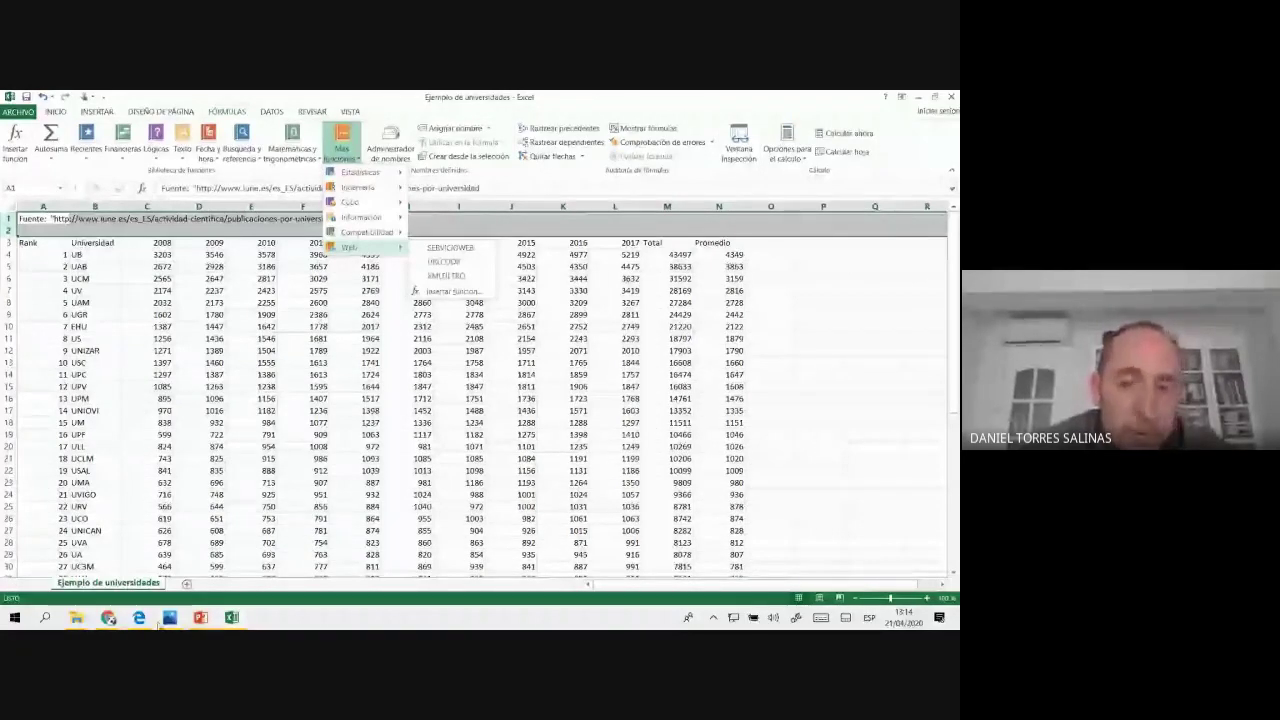
pyautogui.click(108, 617)
# - Mark the Meet chat questions about sharing the examples and which Excel version is used
pyautogui.click(96, 568)
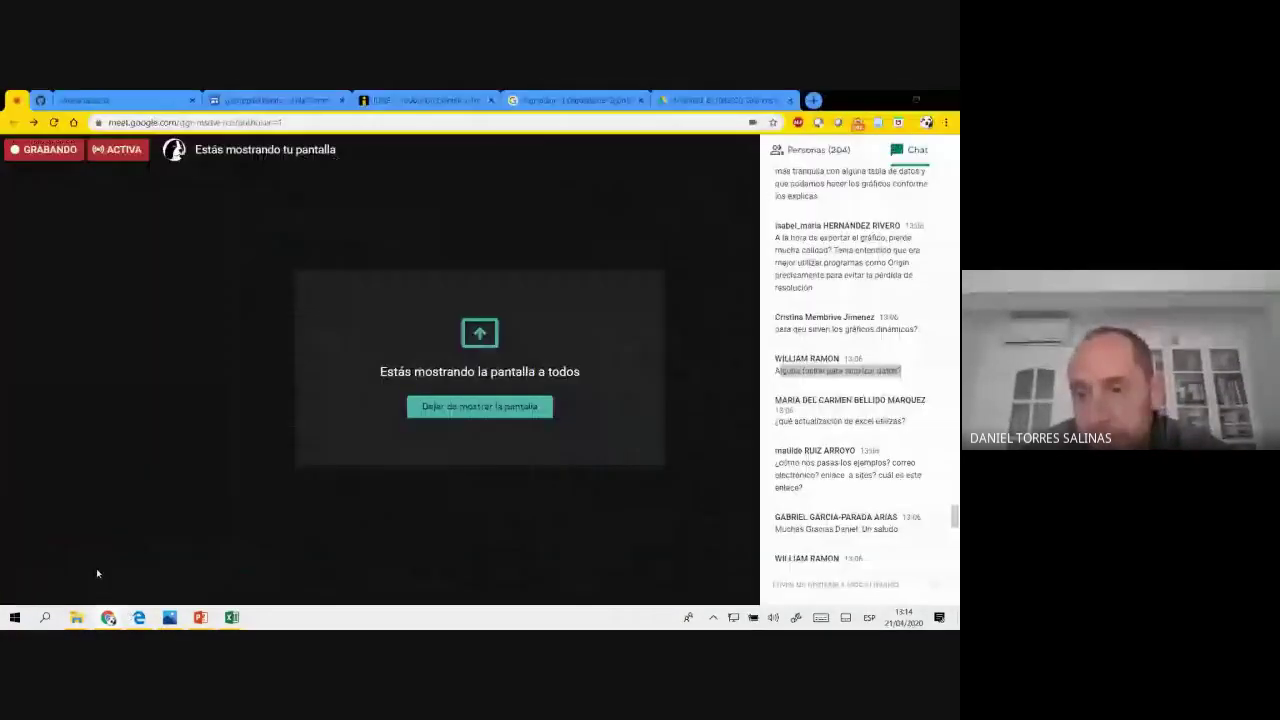
pyautogui.scroll(-3, 840, 386)
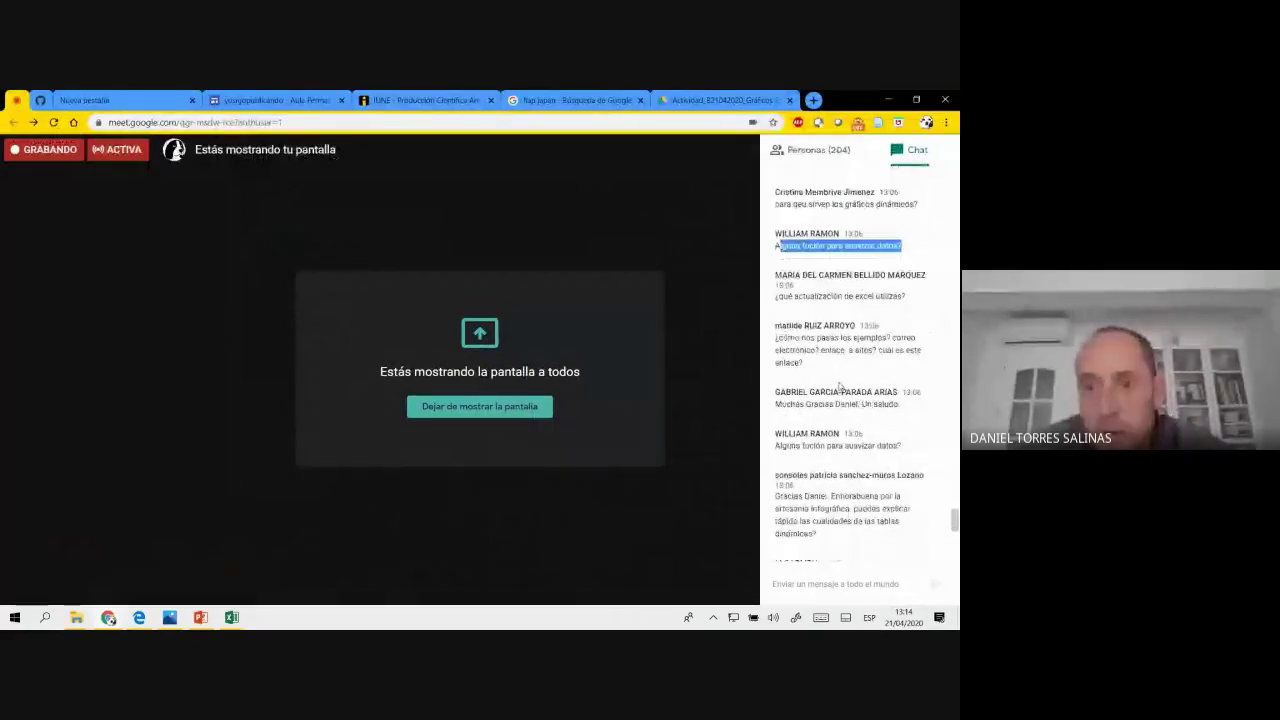
pyautogui.moveTo(776, 337); pyautogui.dragTo(826, 370)
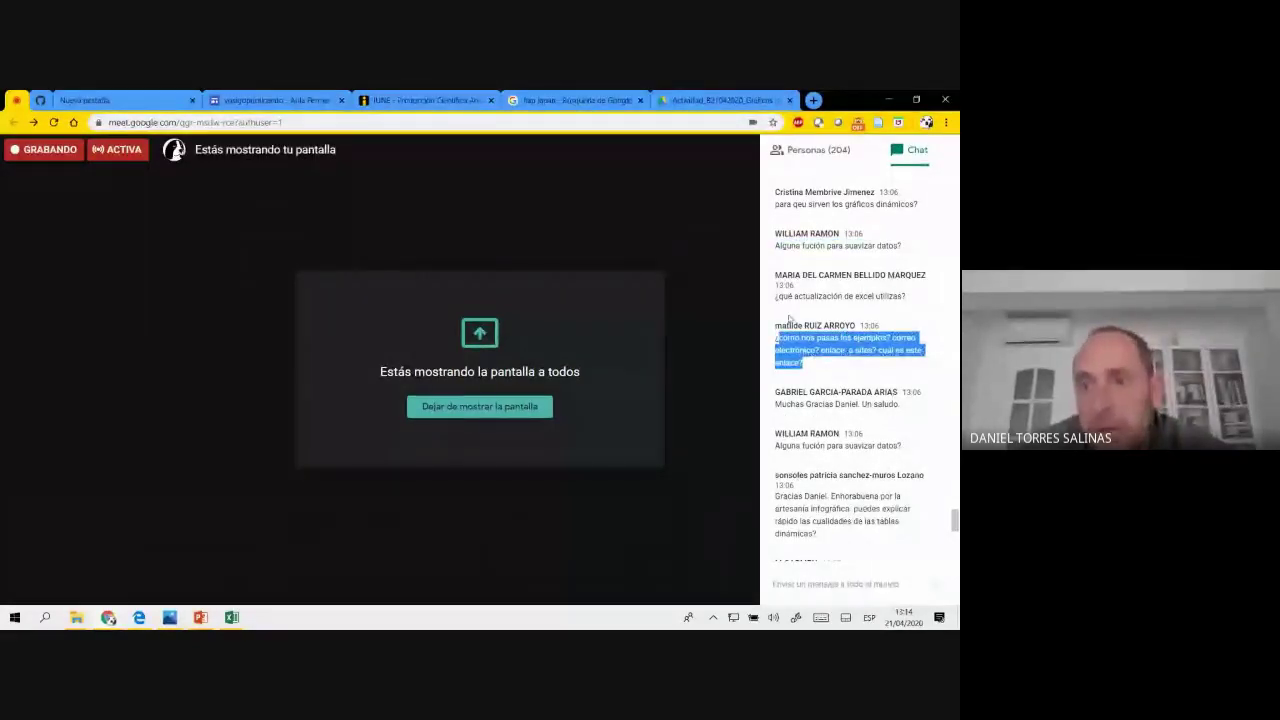
pyautogui.moveTo(776, 297); pyautogui.dragTo(930, 304)
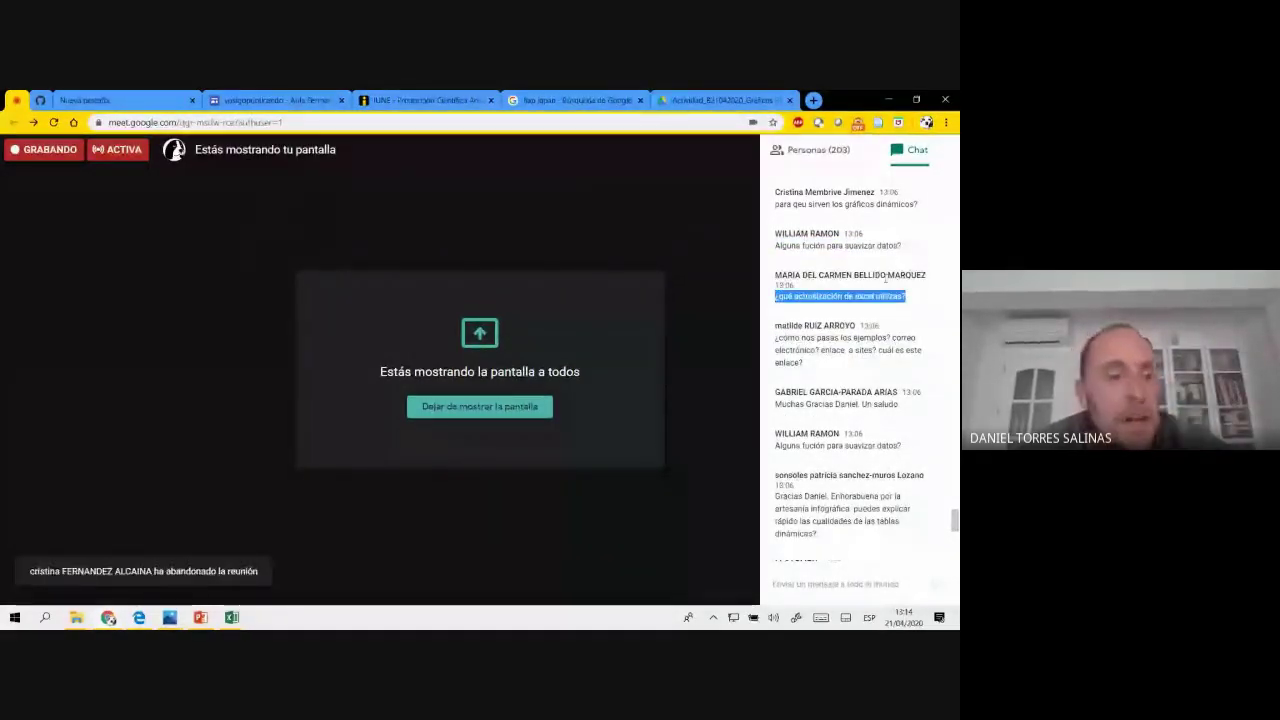
pyautogui.click(232, 618)
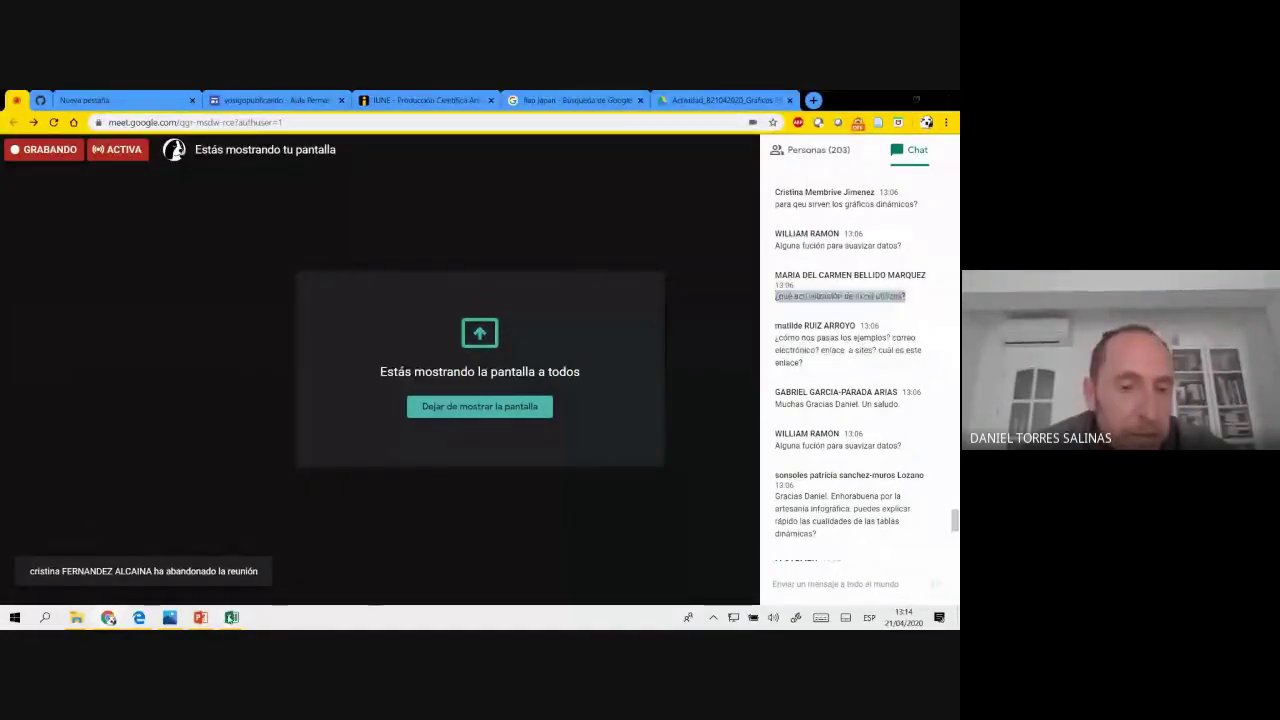
pyautogui.click(227, 578)
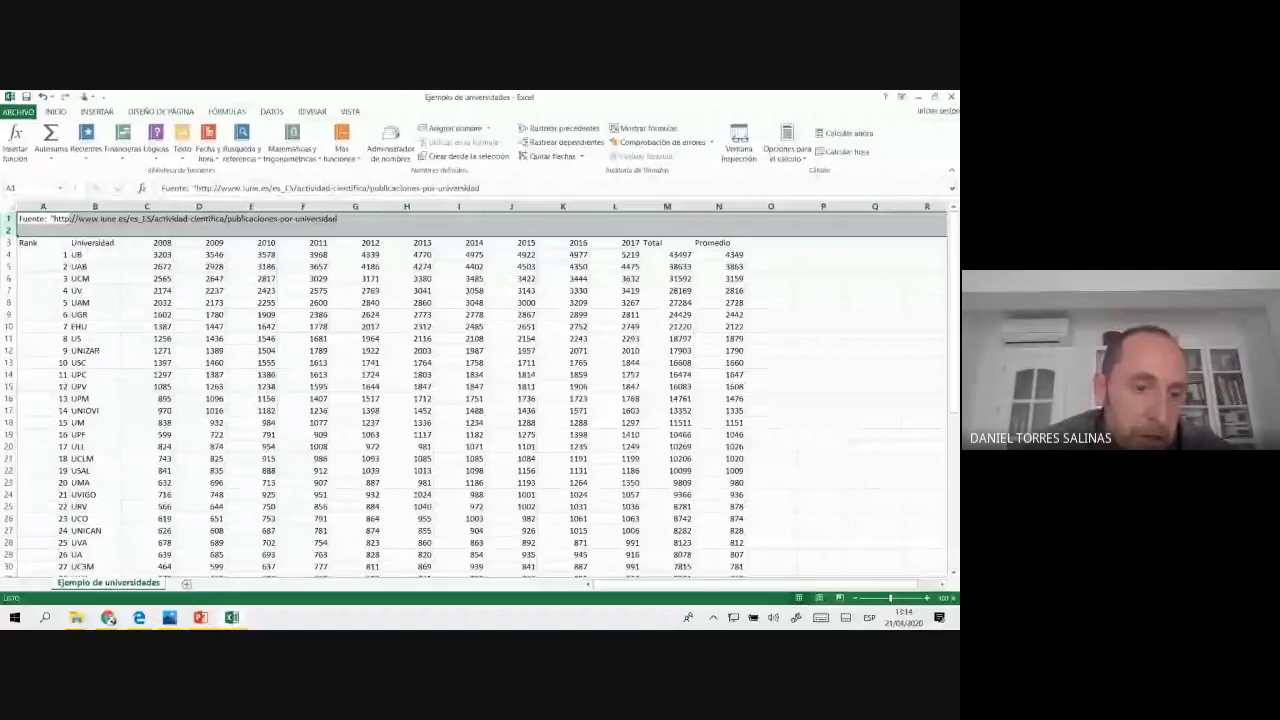
pyautogui.moveTo(108, 618)
pyautogui.click(97, 584)
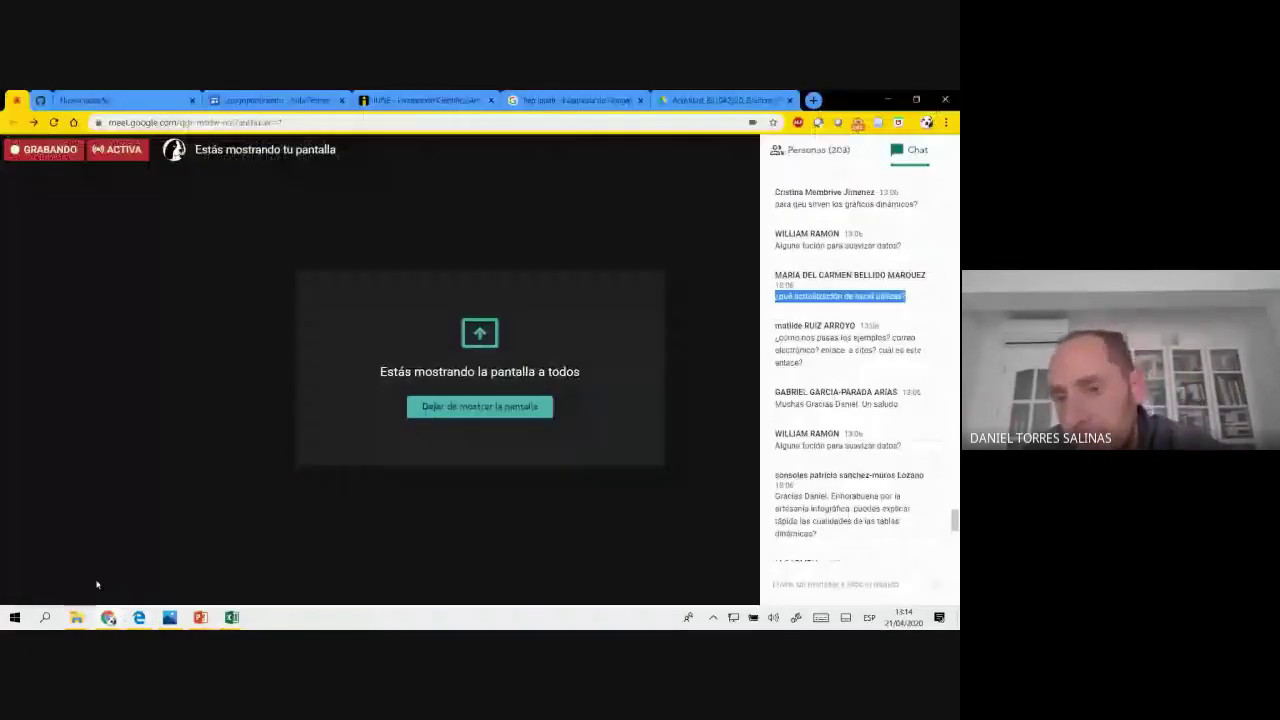
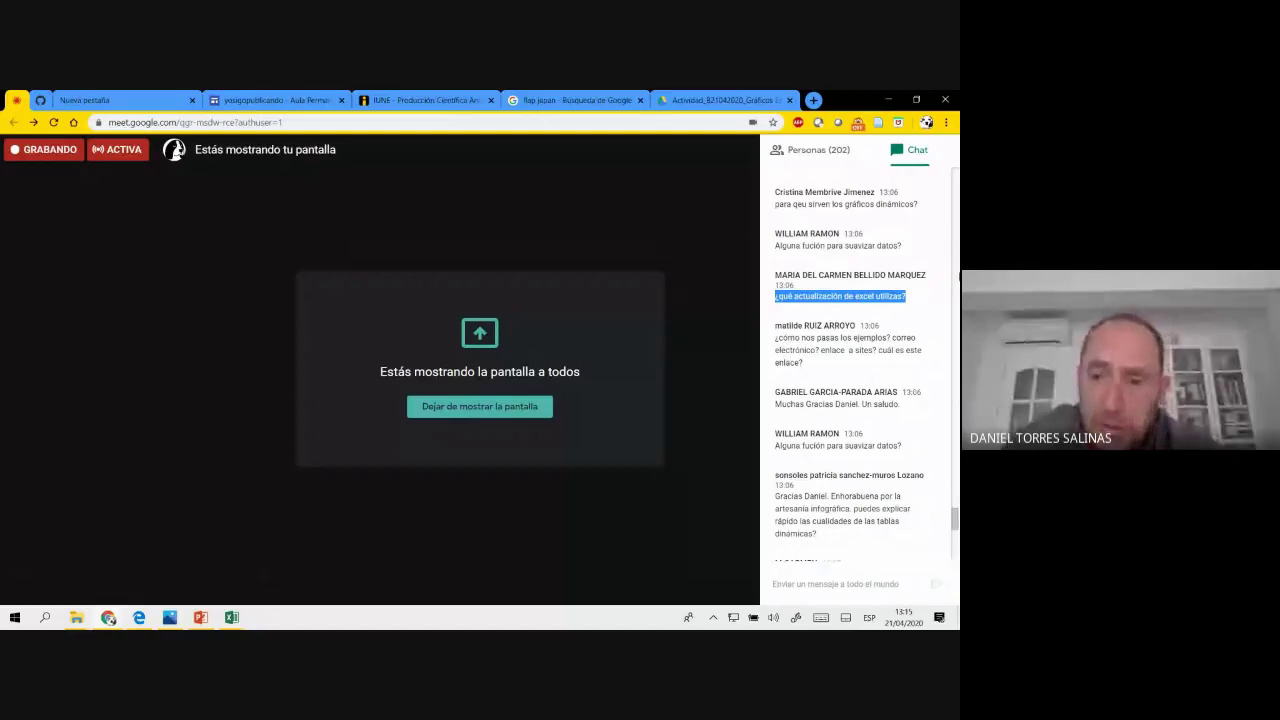
# - Reopen the Meet chat and highlight the 13:06 question about how the examples will be shared
pyautogui.hotkey('ctrl', 'alt', 'c')
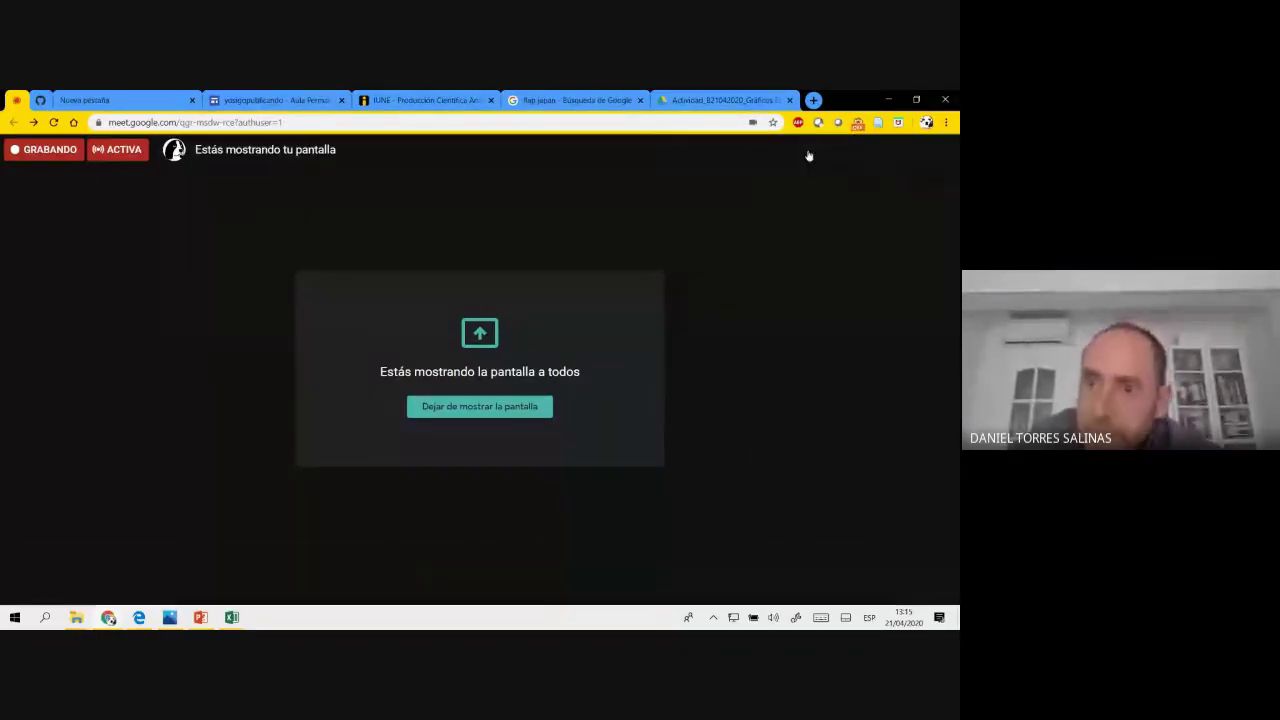
pyautogui.click(809, 156)
pyautogui.click(910, 149)
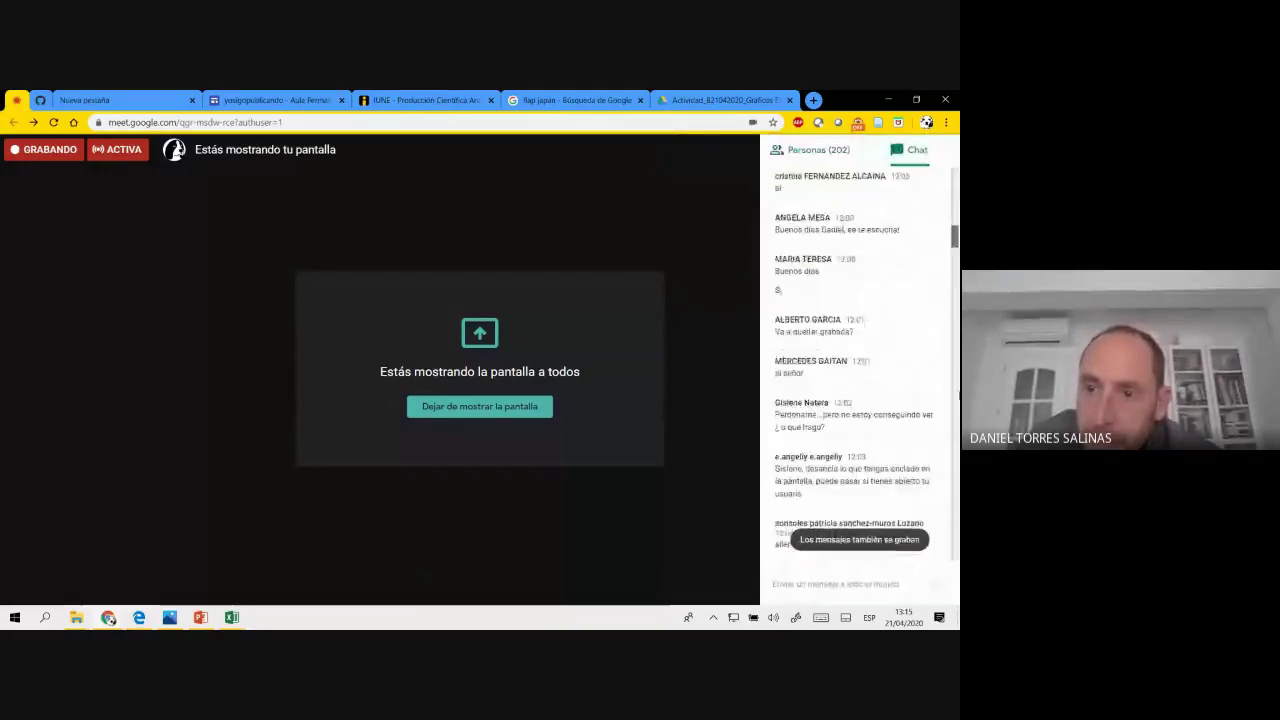
pyautogui.moveTo(955, 552); pyautogui.dragTo(956, 528)
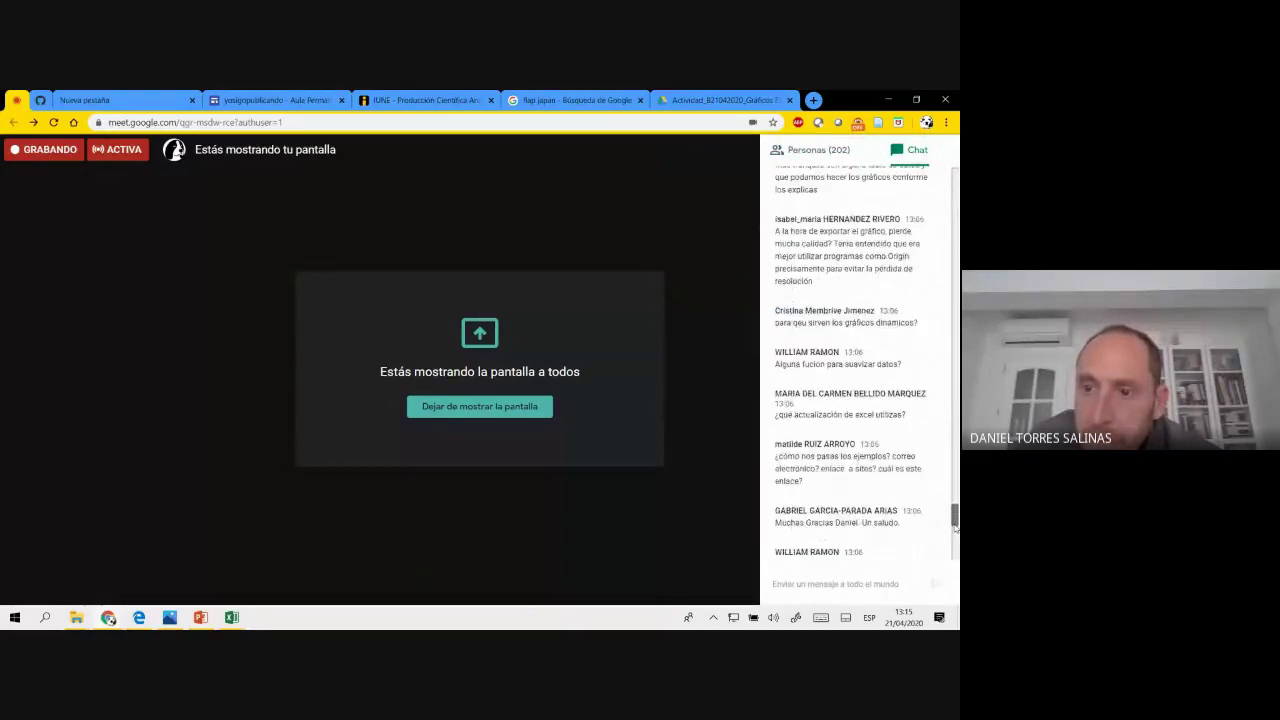
pyautogui.scroll(1, 882, 345)
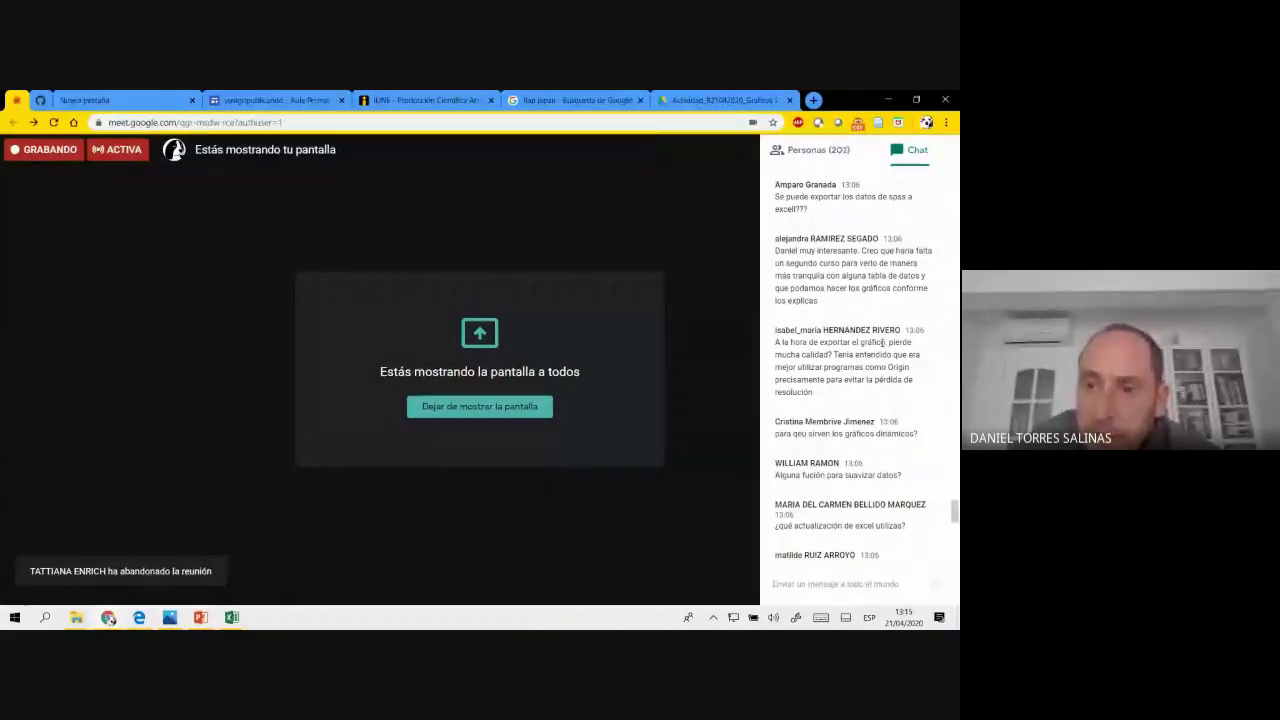
pyautogui.scroll(-1, 882, 345)
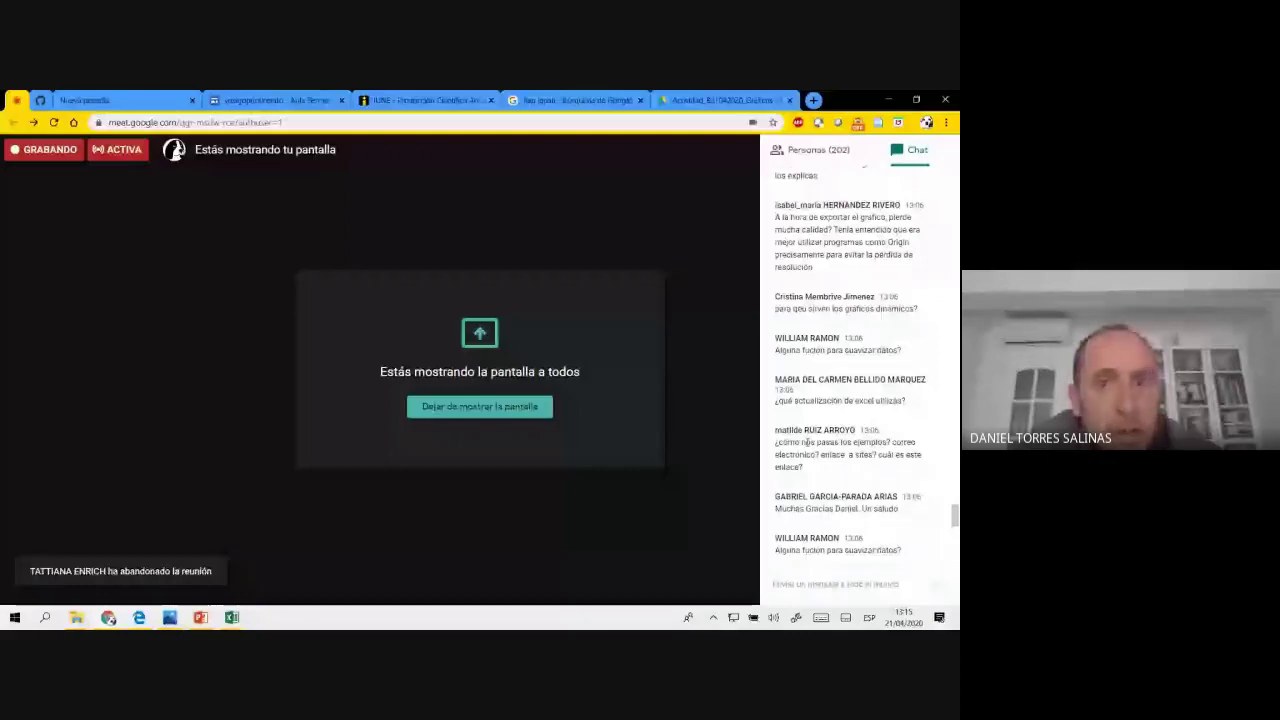
pyautogui.tripleClick(805, 441)
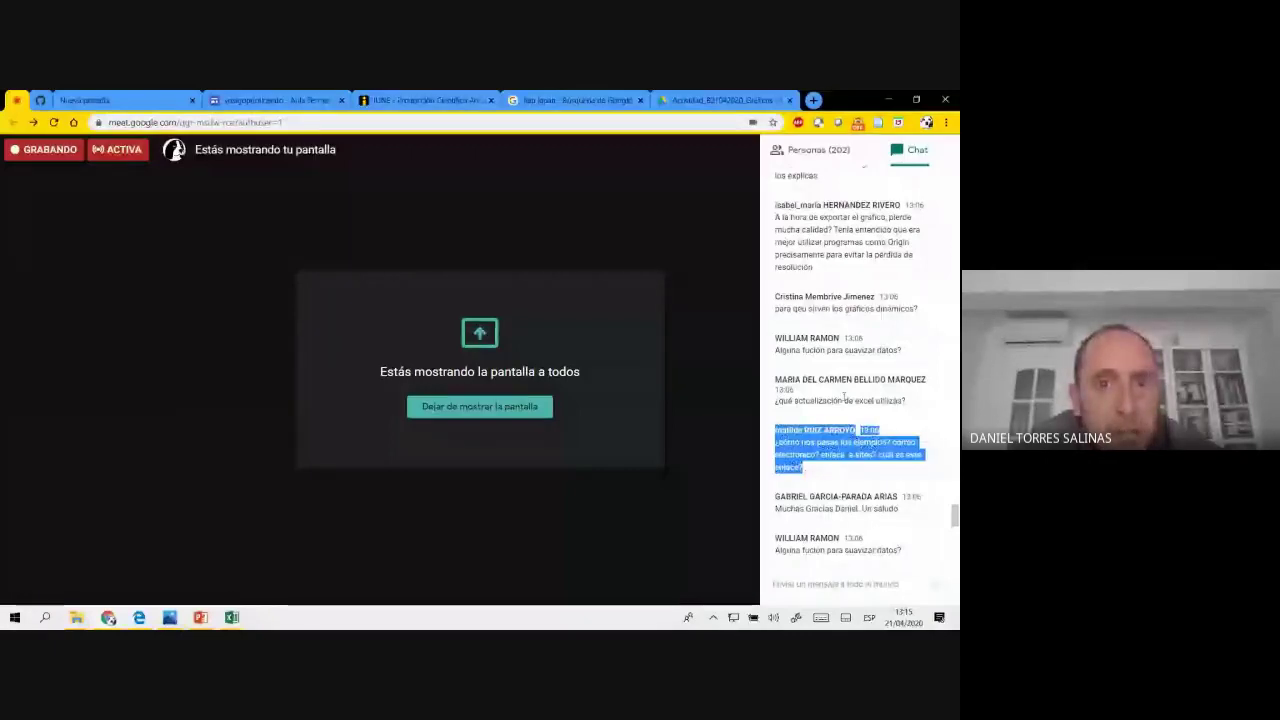
# - Search Google for 'acceso identificado' and open the Universidad de Granada result
pyautogui.click(583, 101)
pyautogui.click(510, 125)
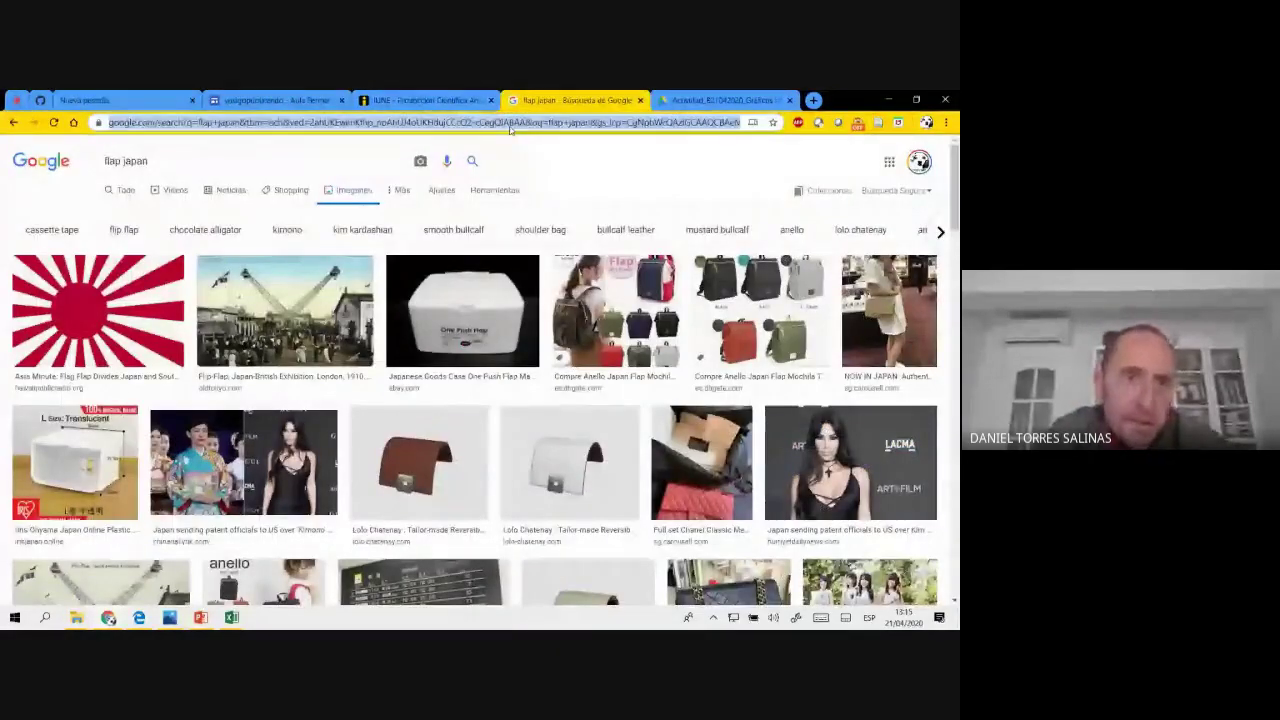
pyautogui.write('acces')
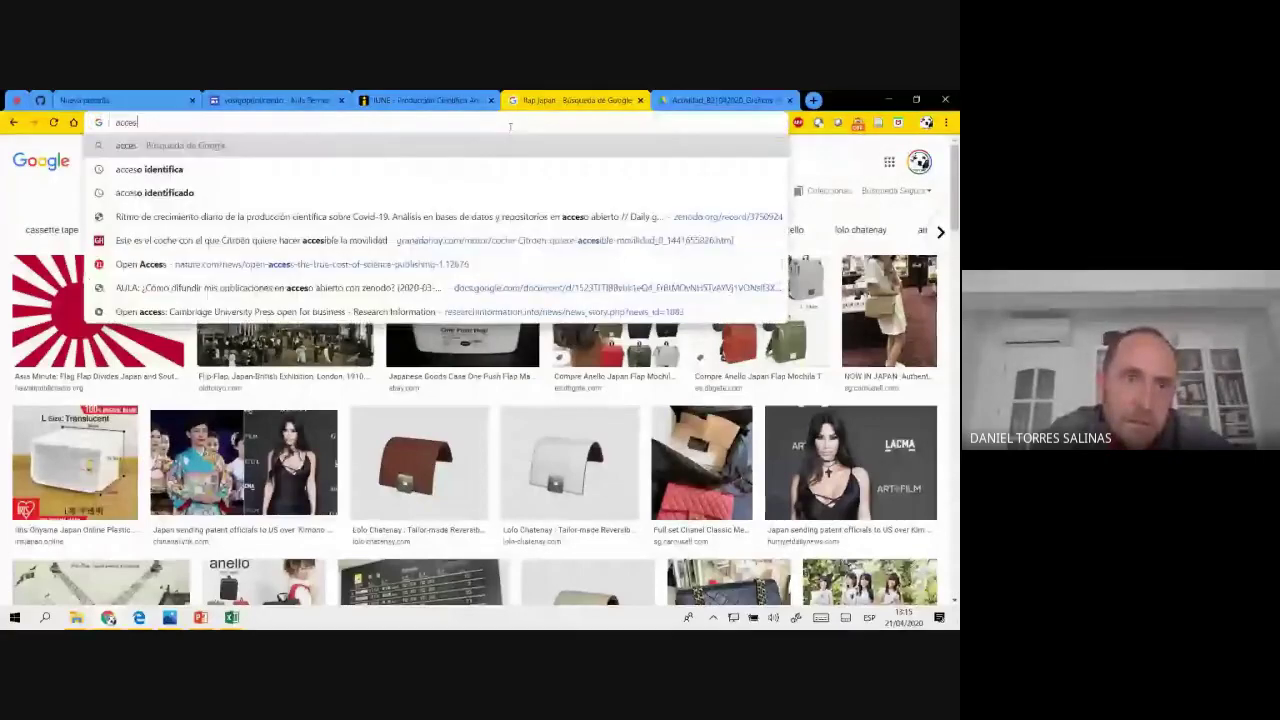
pyautogui.write('o identi')
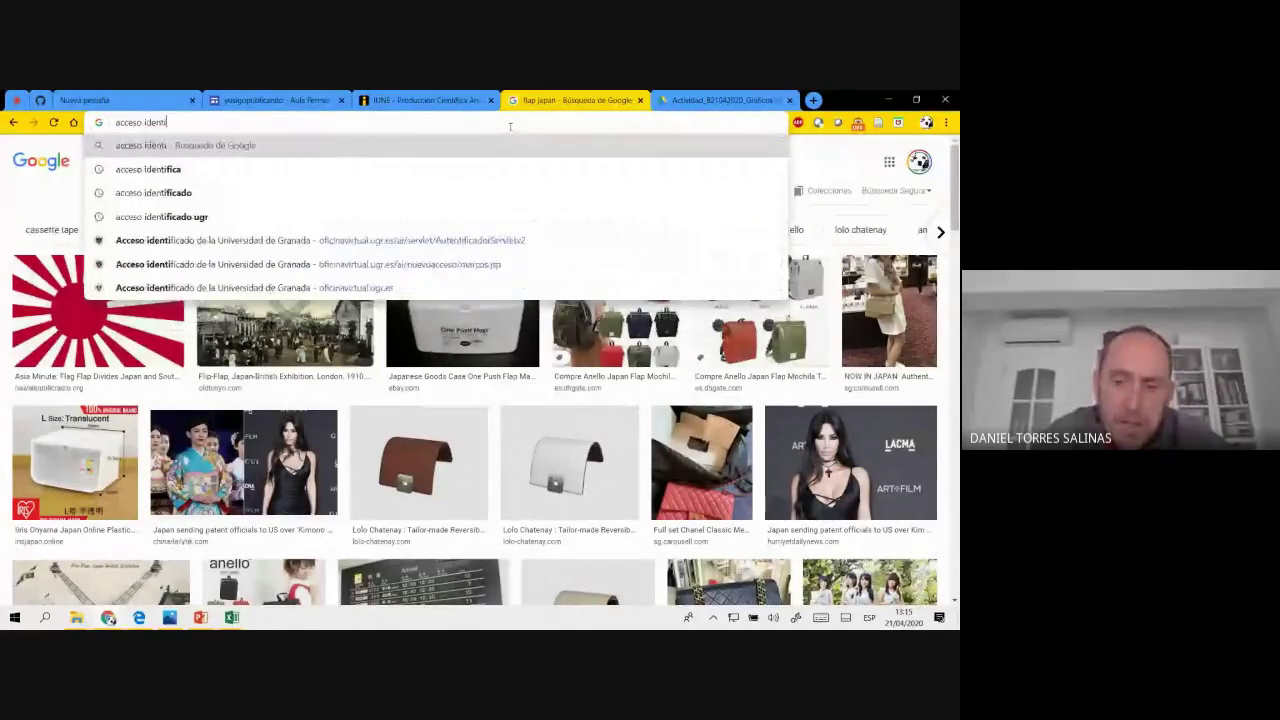
pyautogui.write('ficad')
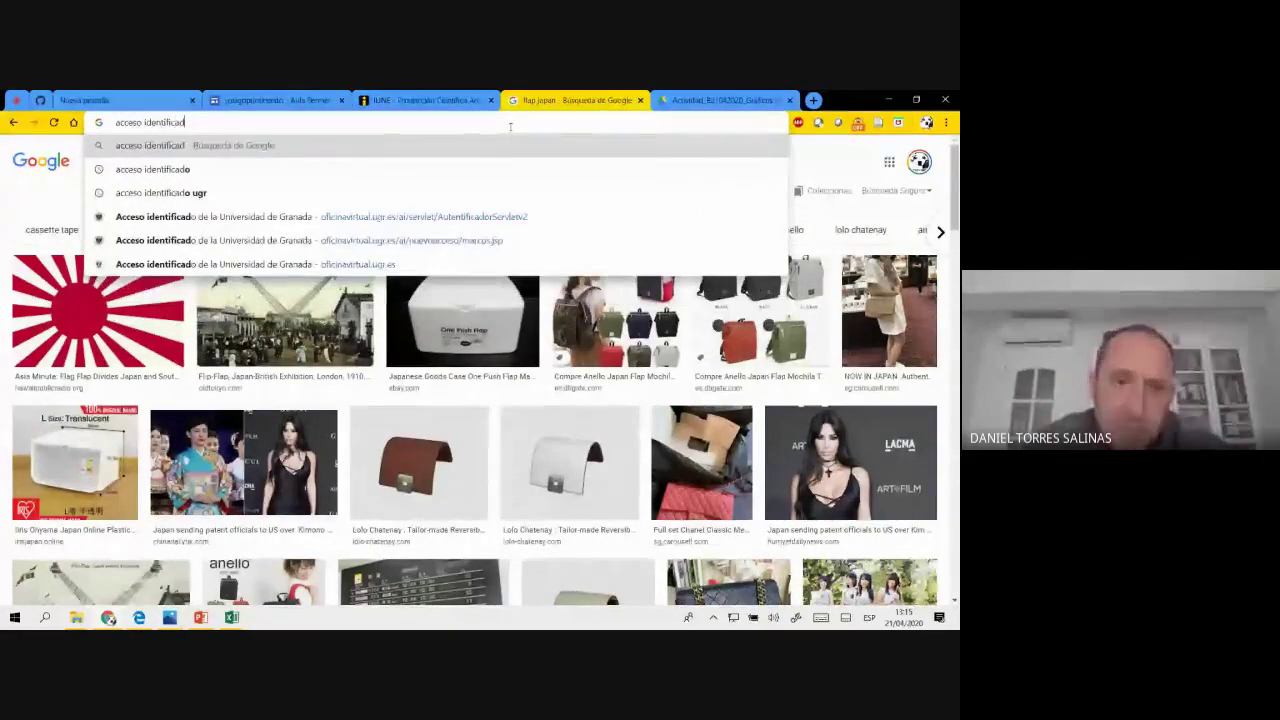
pyautogui.write('o')
pyautogui.press('Return')
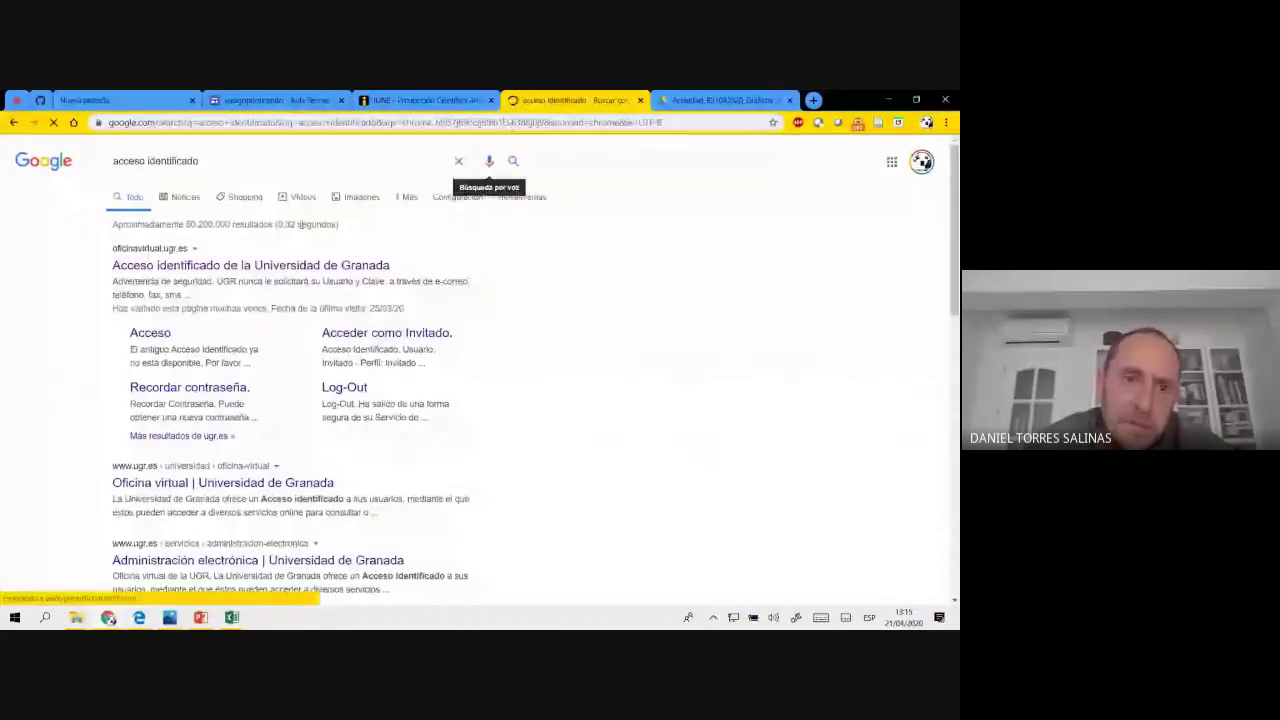
pyautogui.click(300, 262)
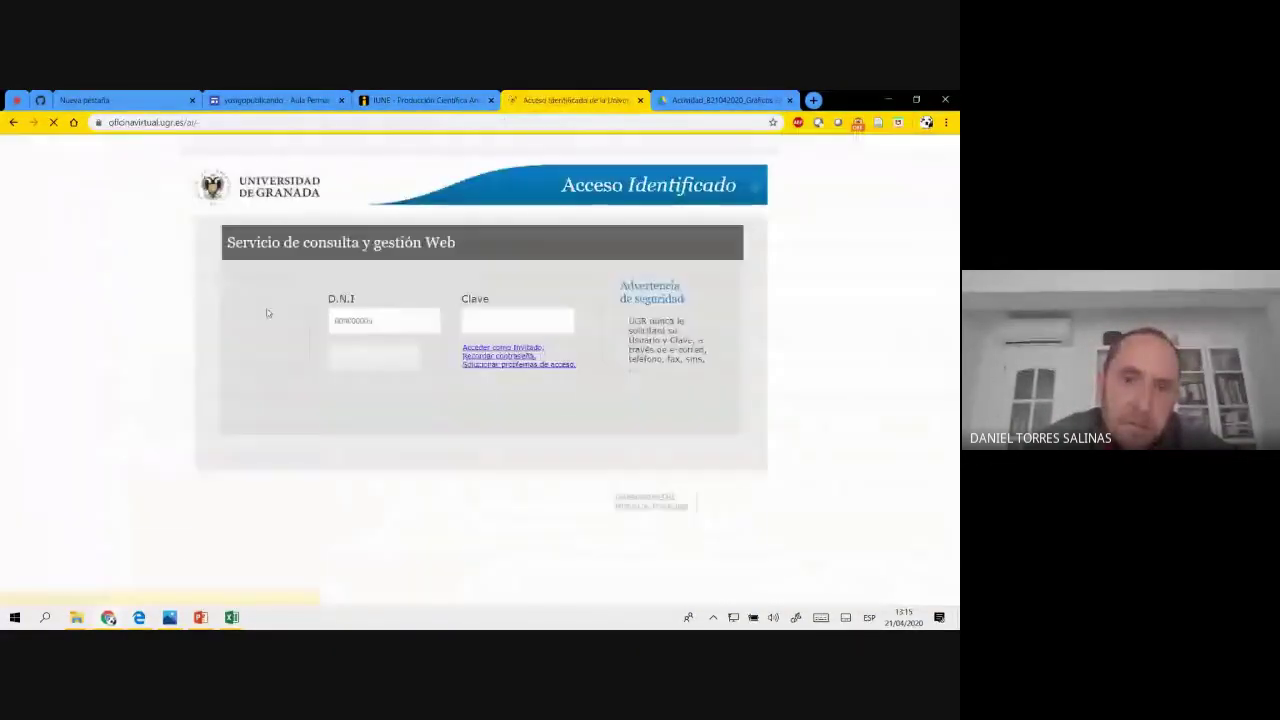
# - Sign in to UGR Acceso Identificado with the saved D.N.I credentials
pyautogui.click(384, 320)
pyautogui.click(399, 358)
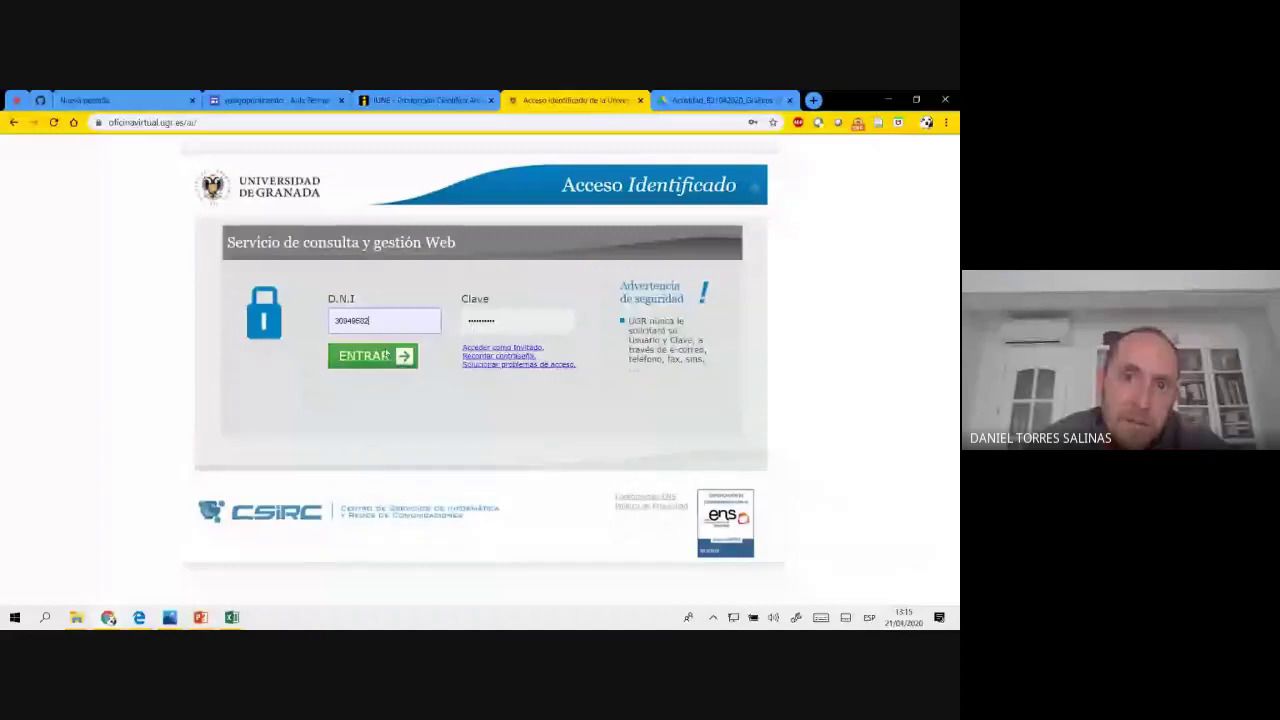
pyautogui.click(385, 353)
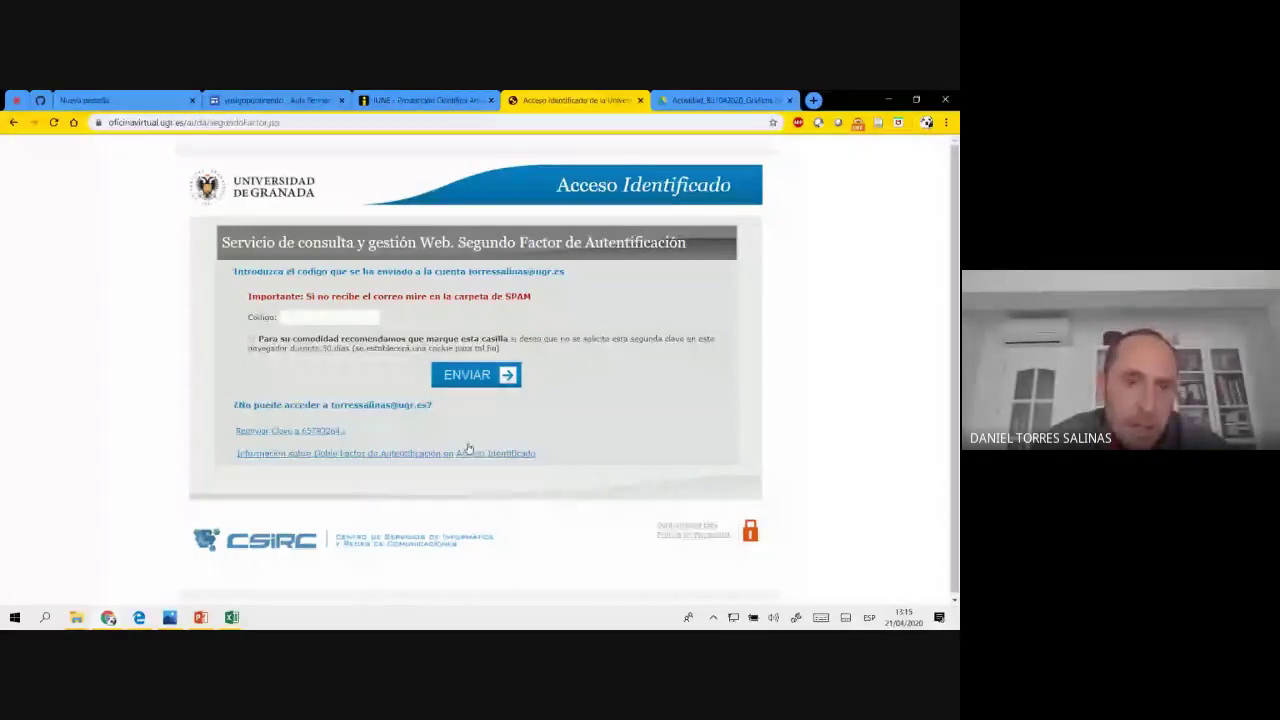
pyautogui.hotkey('ctrl', 'l')
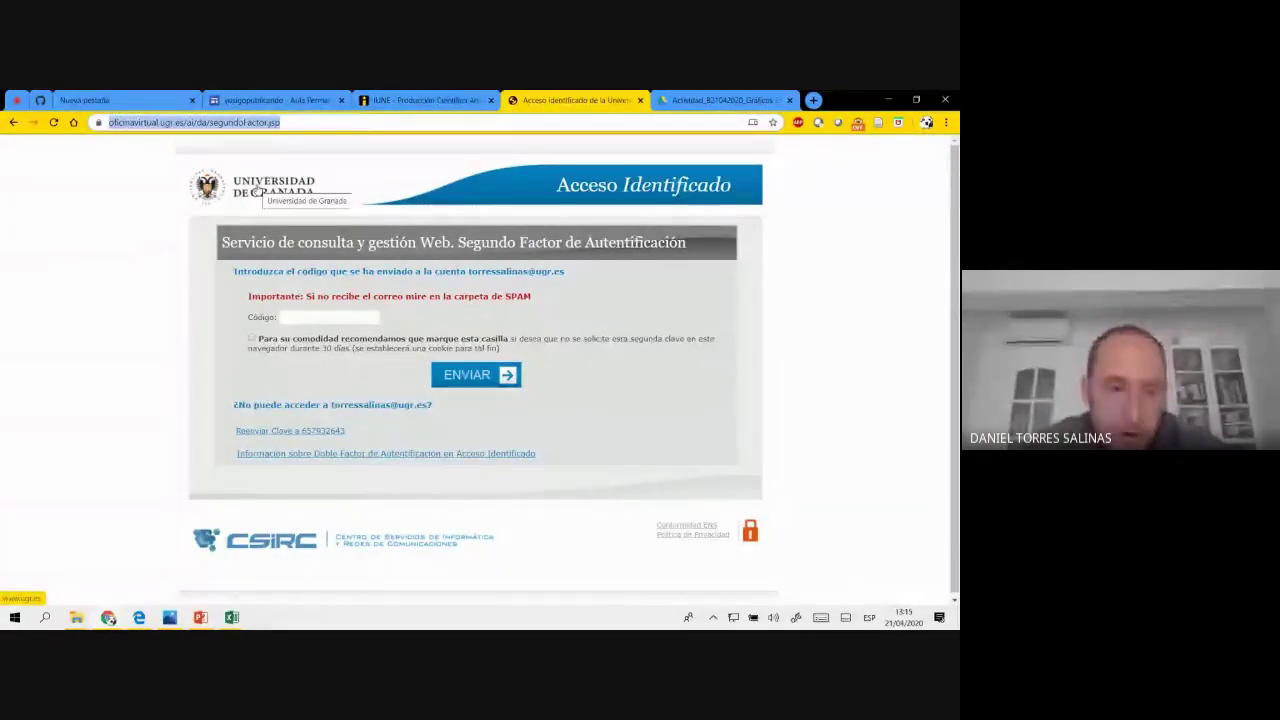
# - Return from the login page to the Google Meet tab
pyautogui.click(110, 618)
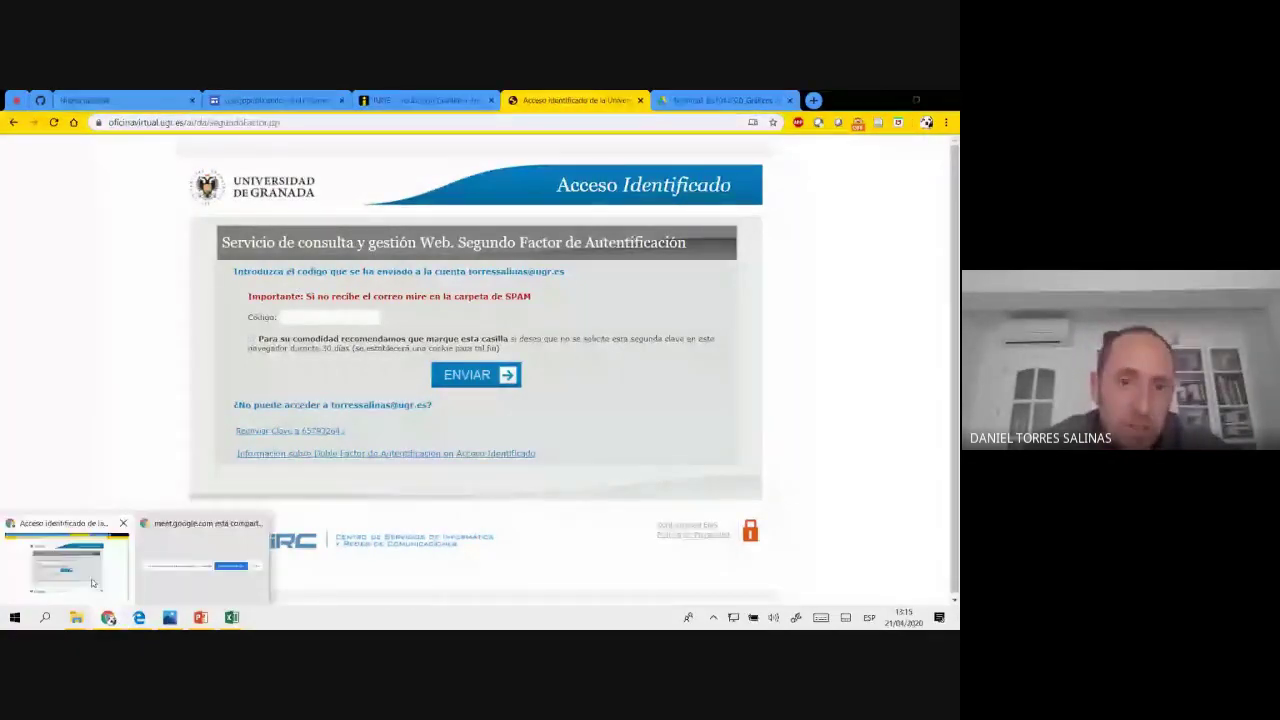
pyautogui.click(92, 582)
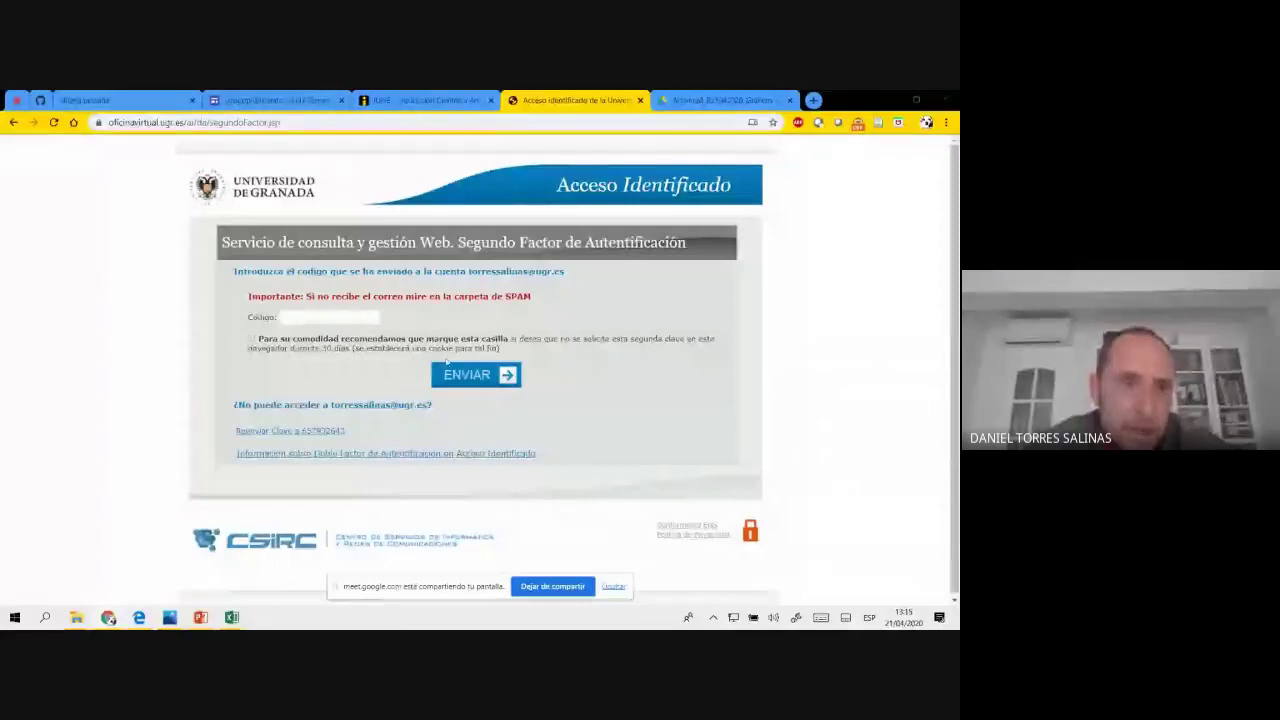
pyautogui.click(16, 100)
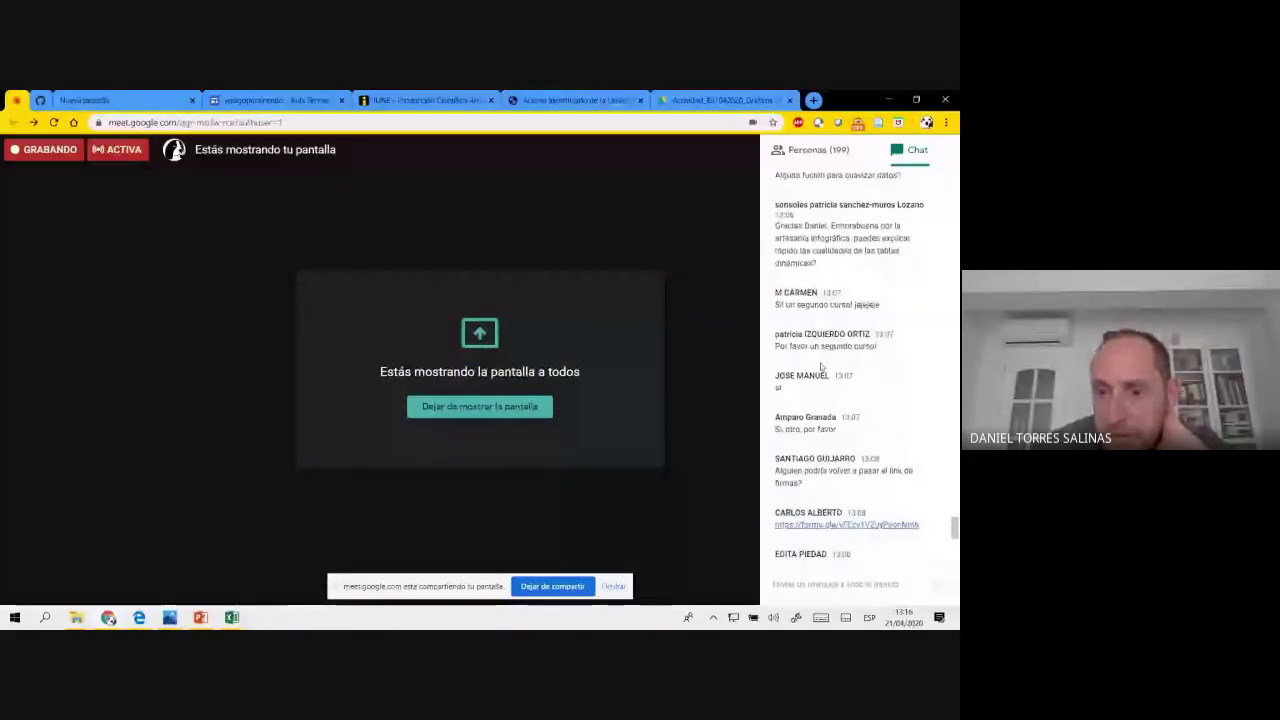
# - Scroll to the latest chat messages and highlight the comment praising the snipping tool's resolution
pyautogui.scroll(-1, 820, 366)
pyautogui.scroll(-1, 820, 366)
pyautogui.scroll(-1, 820, 366)
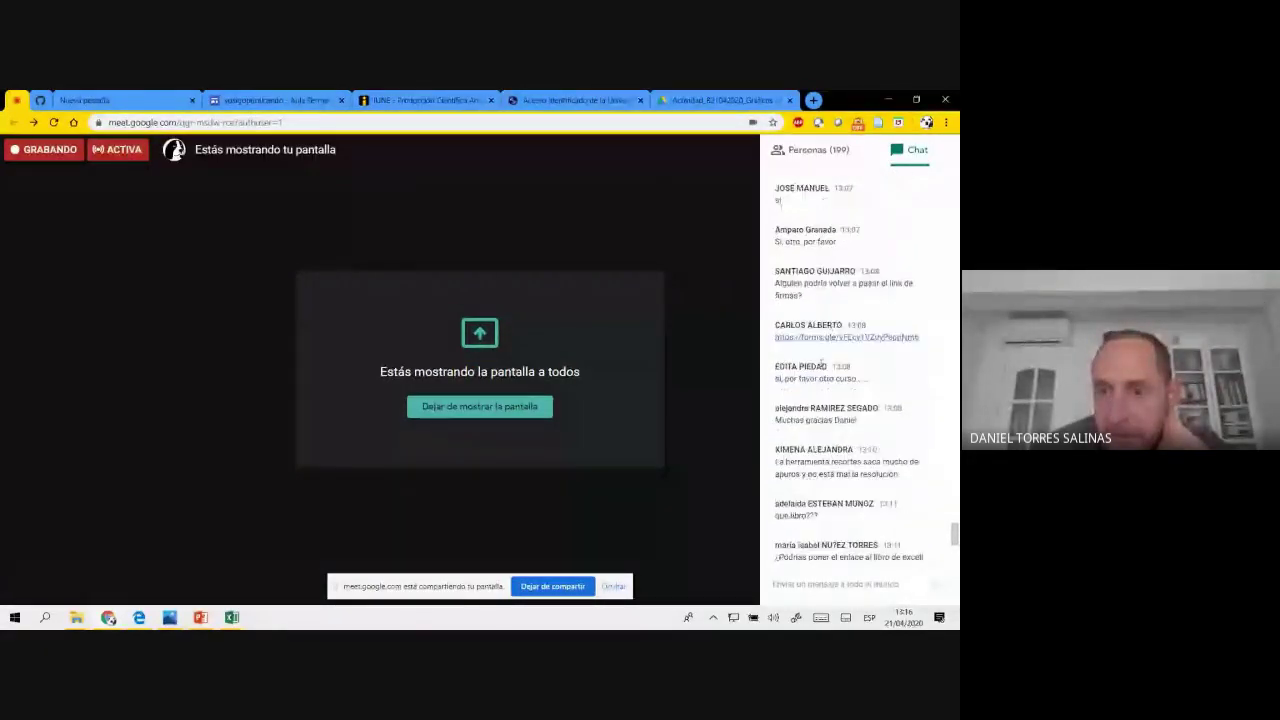
pyautogui.scroll(-1, 820, 367)
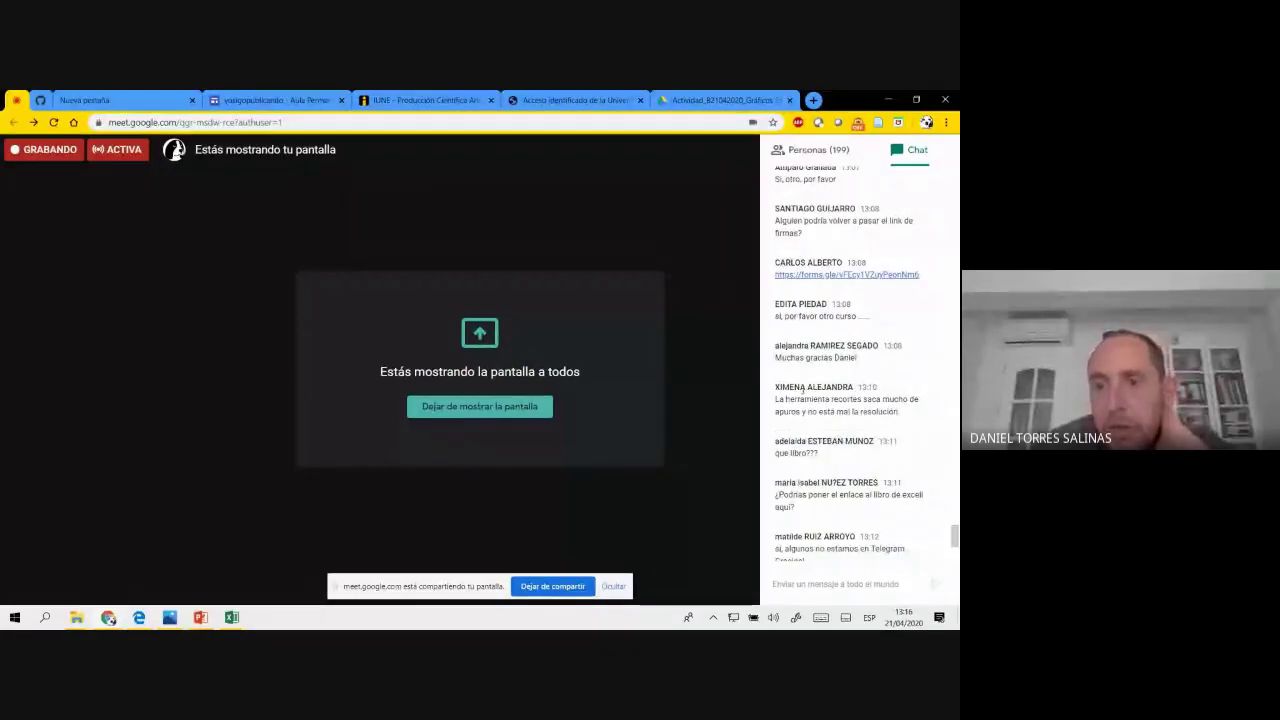
pyautogui.moveTo(776, 388); pyautogui.dragTo(904, 422)
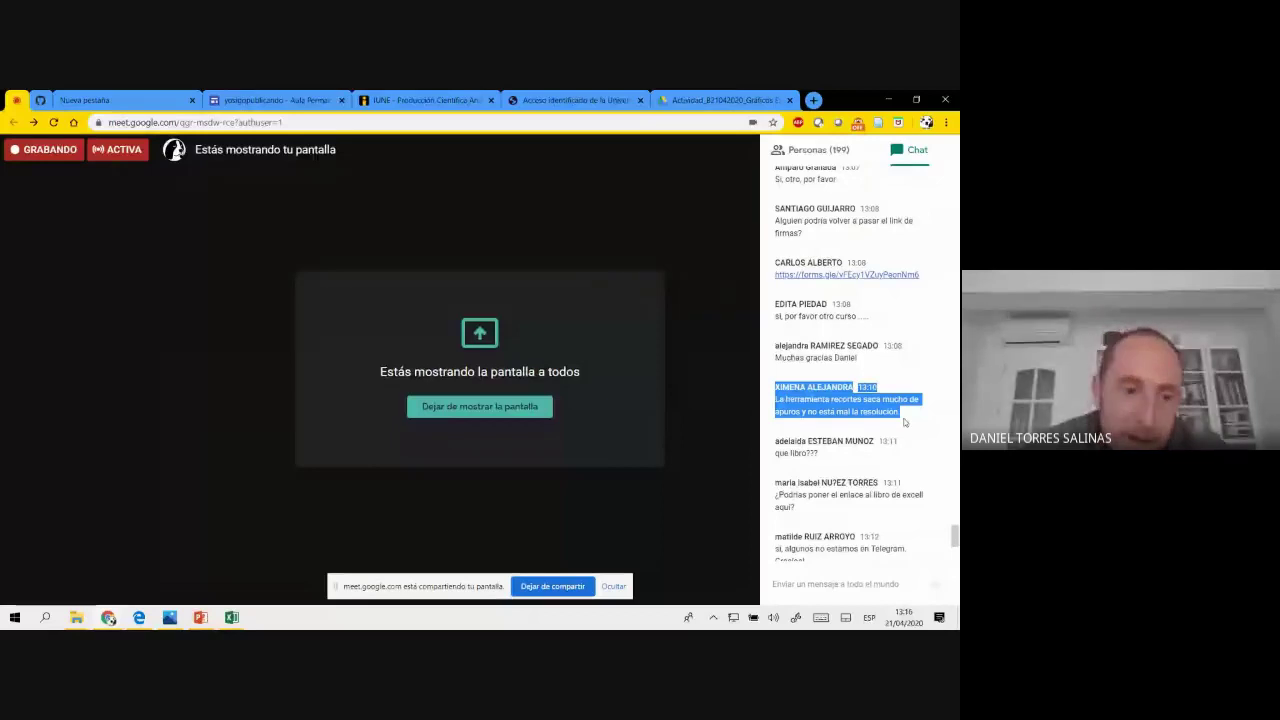
pyautogui.click(45, 617)
# - Launch Herramienta Recortes and a blank Bloc de notas from Windows search
pyautogui.click(46, 617)
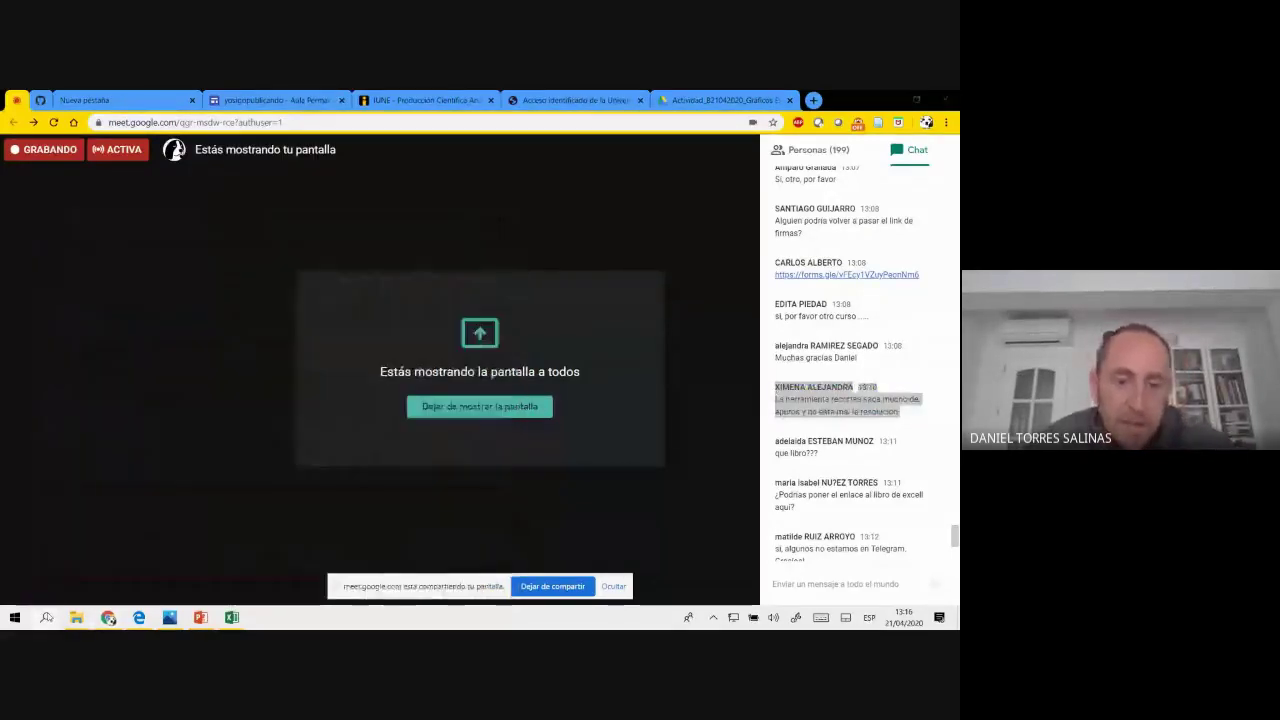
pyautogui.click(46, 617)
pyautogui.write('recor')
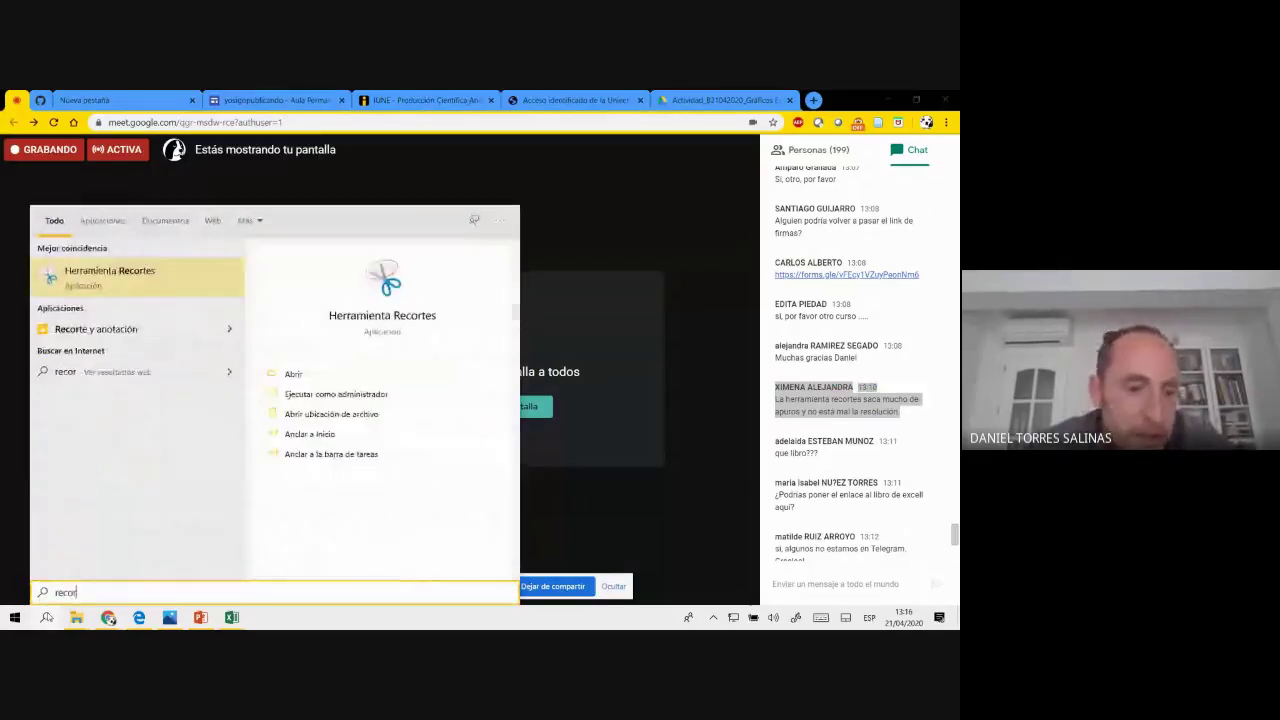
pyautogui.write('tes')
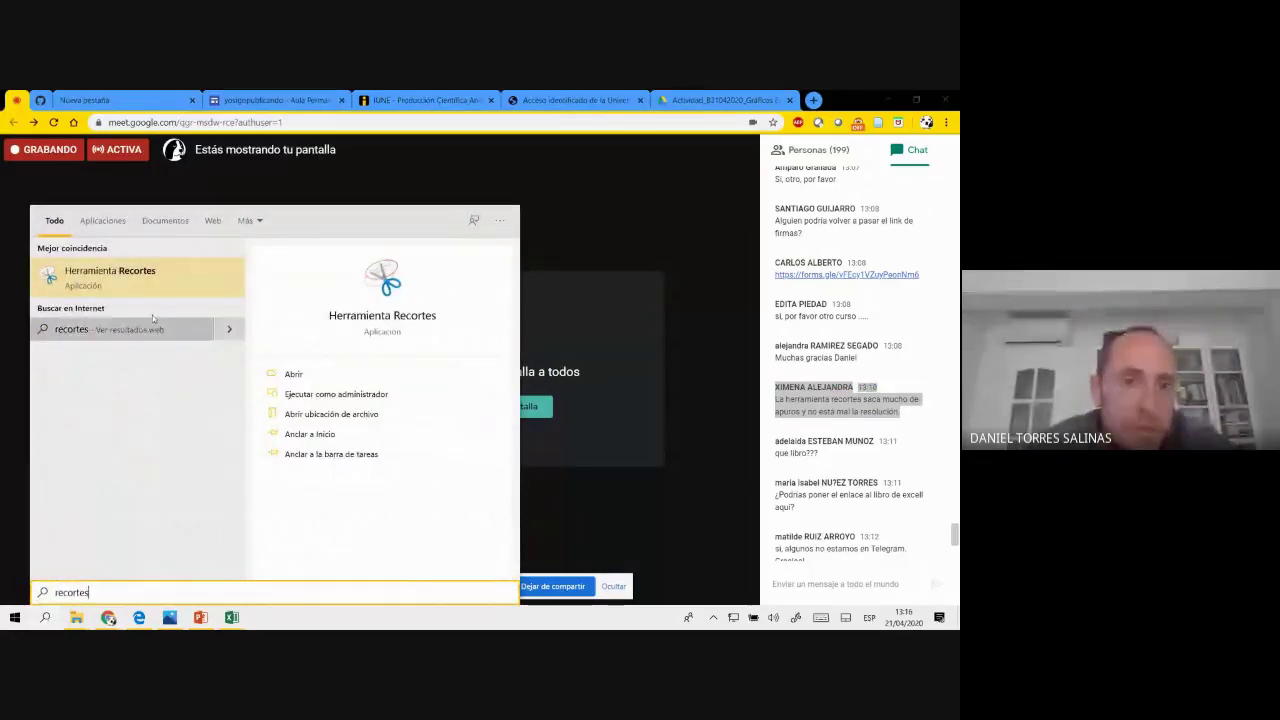
pyautogui.click(143, 285)
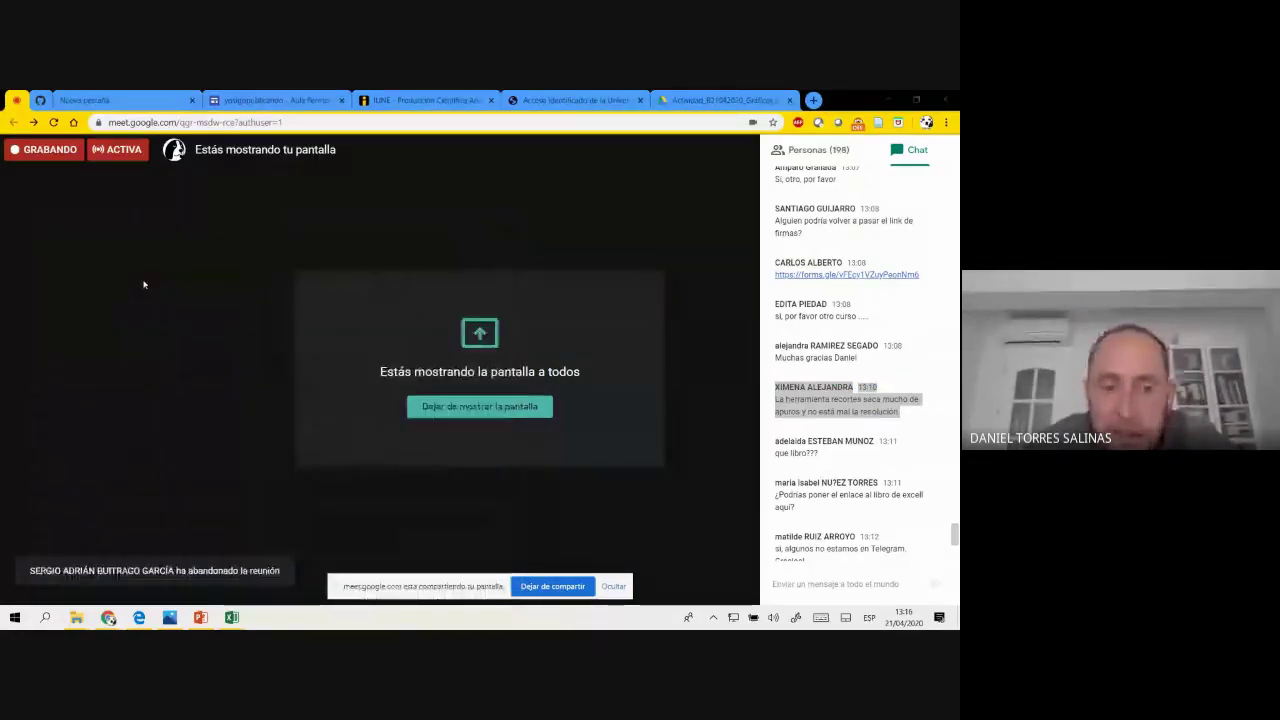
pyautogui.click(45, 617)
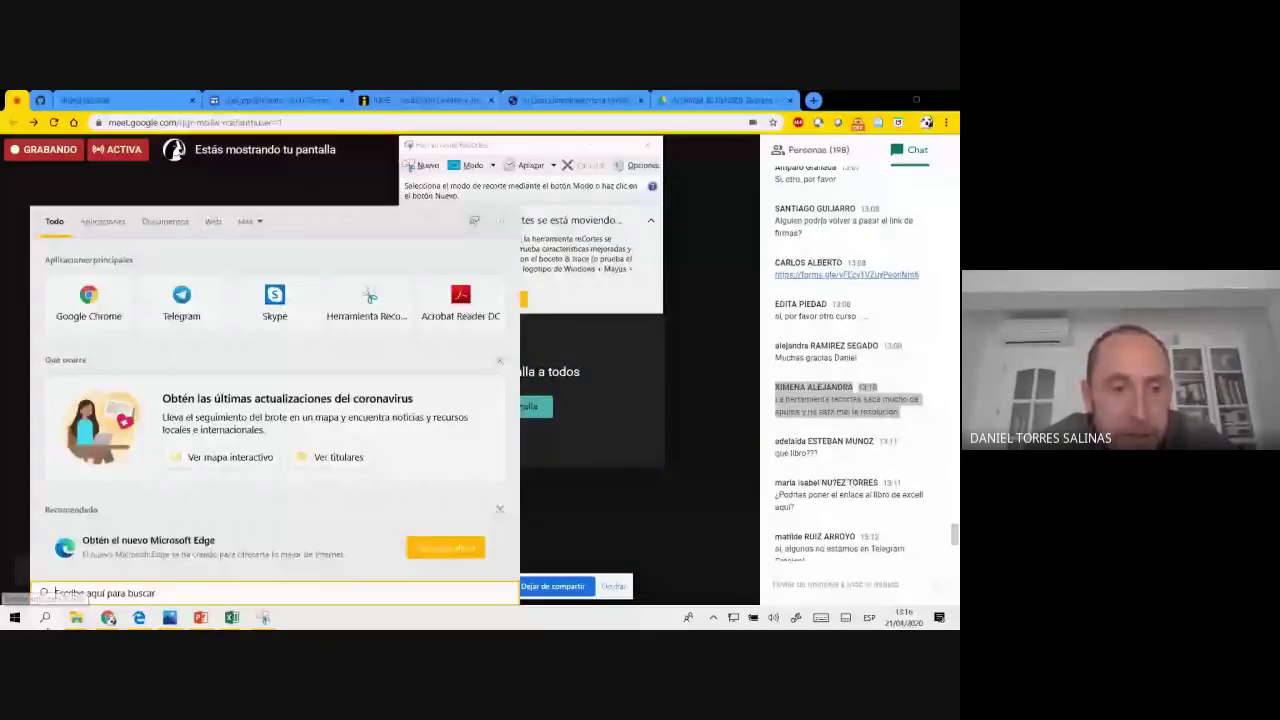
pyautogui.write('bloc de')
pyautogui.write('t')
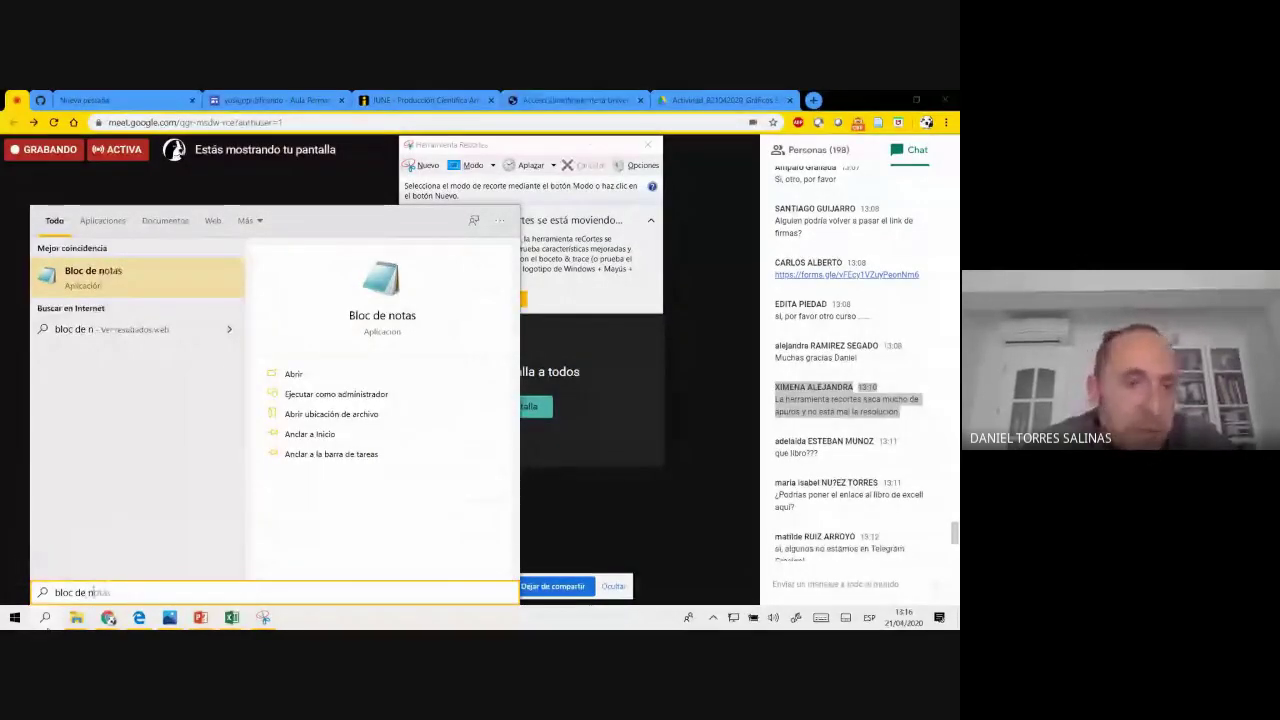
pyautogui.write('otas')
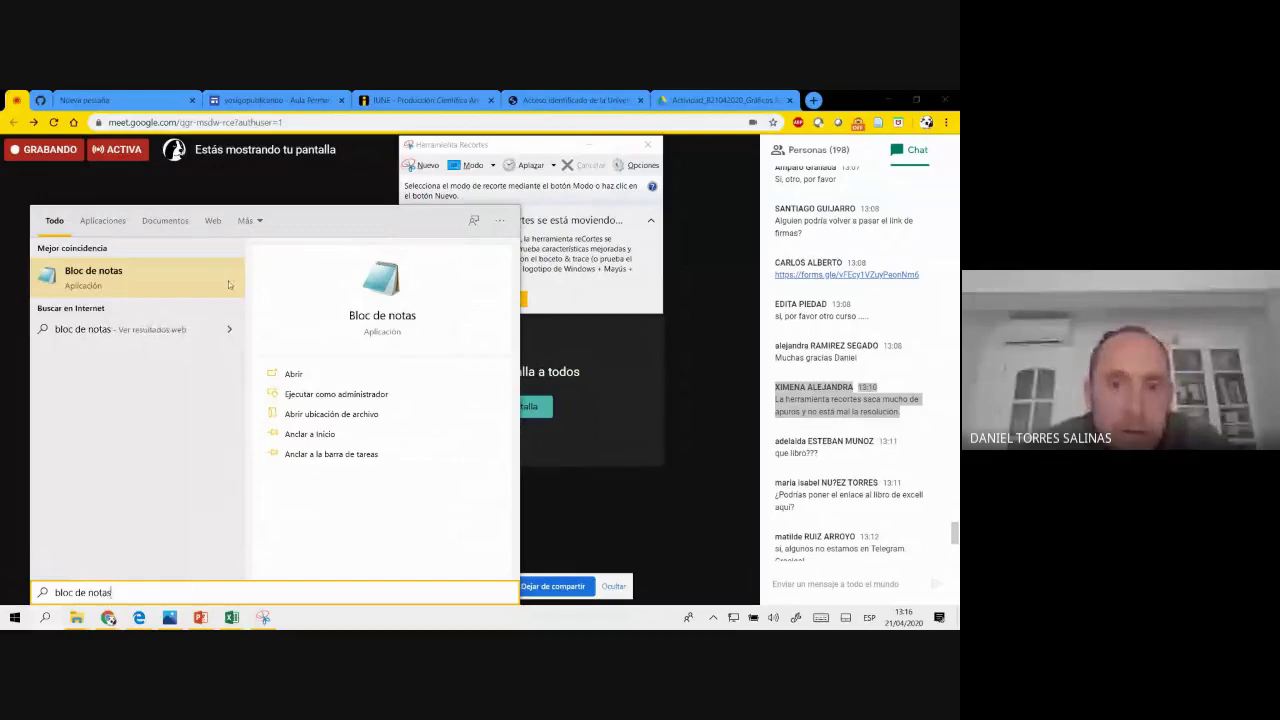
pyautogui.click(228, 285)
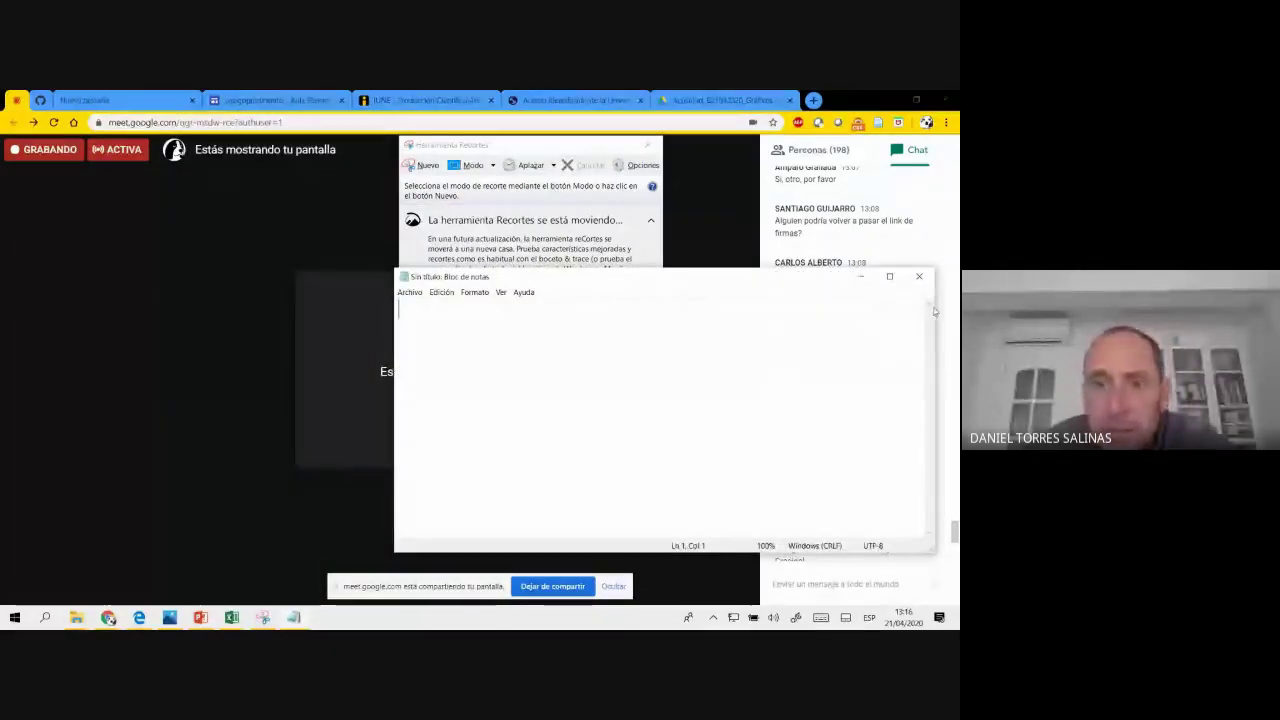
# - Arrange Notepad and the Snipping Tool side by side, with Notepad in front
pyautogui.moveTo(934, 312); pyautogui.dragTo(714, 314)
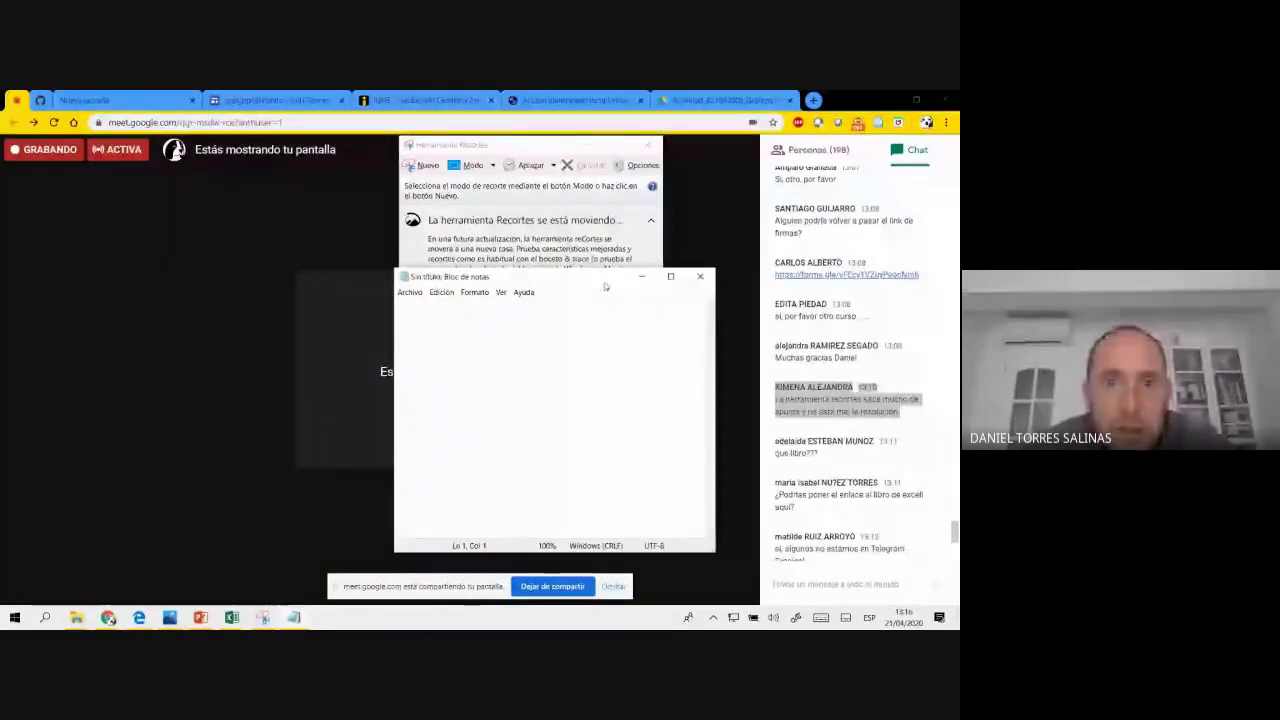
pyautogui.moveTo(603, 286)
pyautogui.mouseDown()
pyautogui.moveTo(380, 235)
pyautogui.moveTo(307, 181)
pyautogui.mouseUp()
pyautogui.moveTo(507, 147)
pyautogui.mouseDown()
pyautogui.moveTo(575, 205)
pyautogui.moveTo(531, 176)
pyautogui.mouseUp()
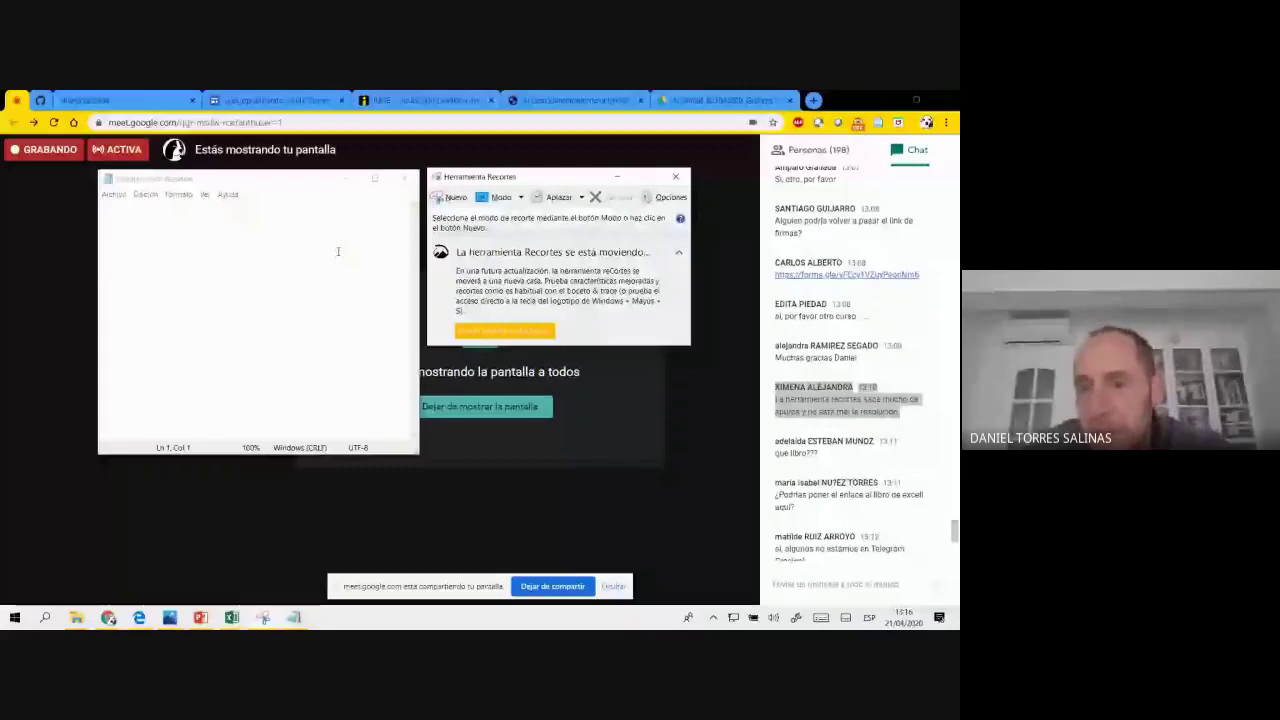
pyautogui.click(411, 265)
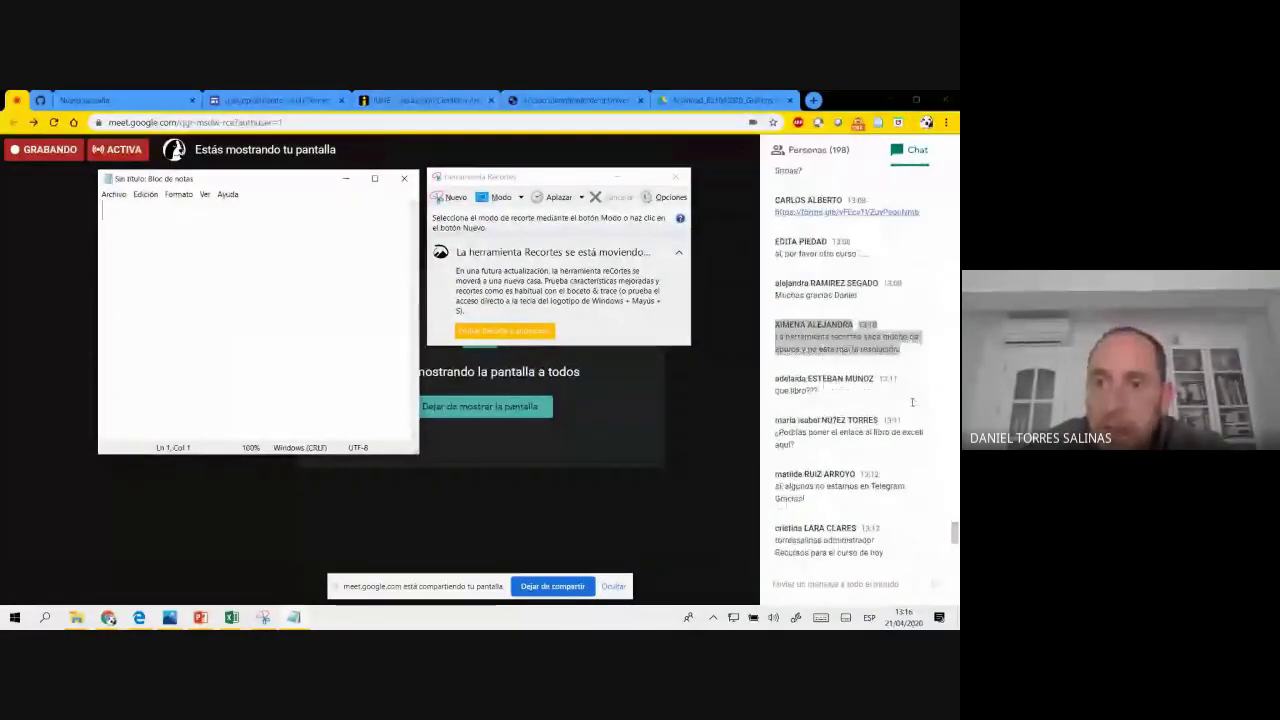
# - Highlight the chat question asking which book, then launch Telegram
pyautogui.moveTo(777, 390); pyautogui.dragTo(810, 390)
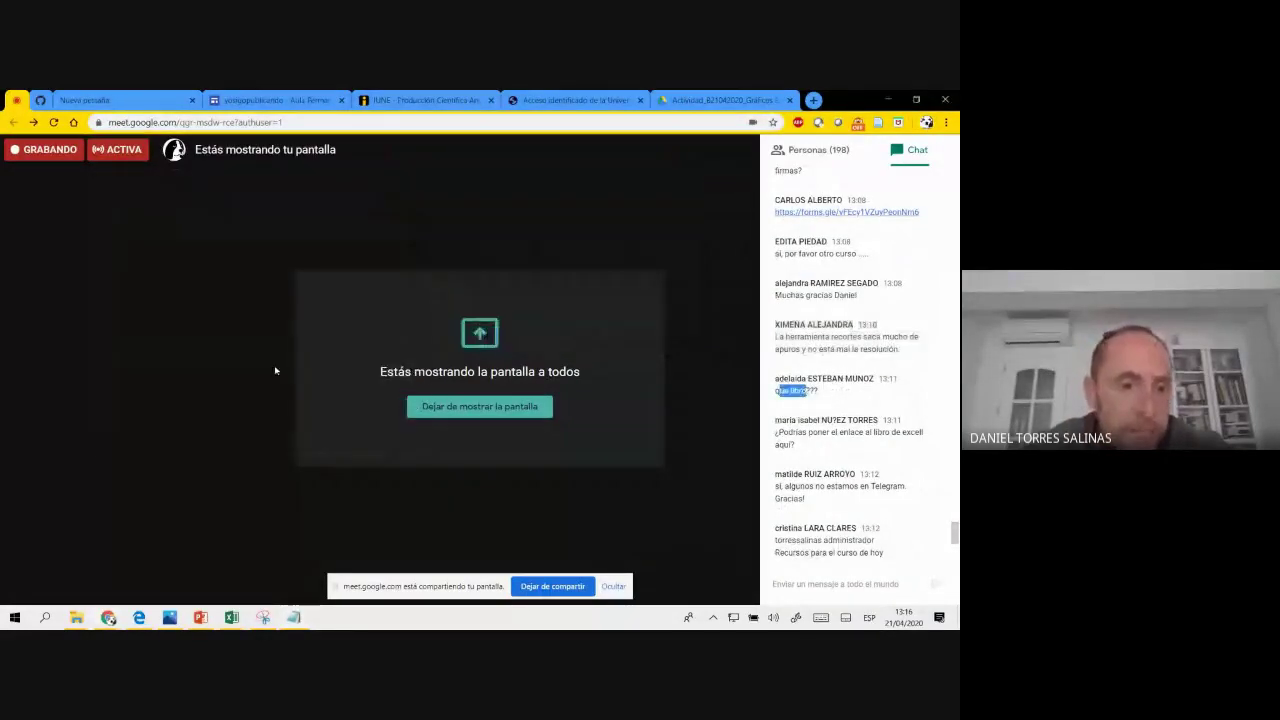
pyautogui.click(46, 619)
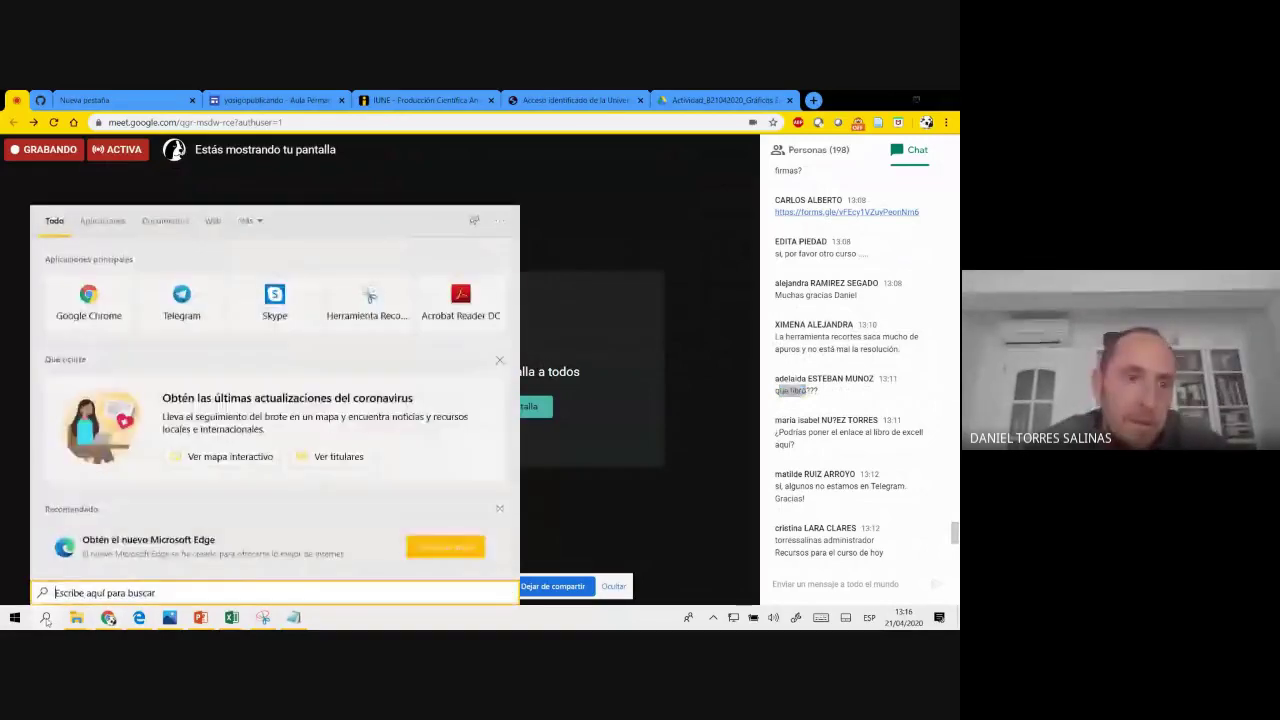
pyautogui.write('tele')
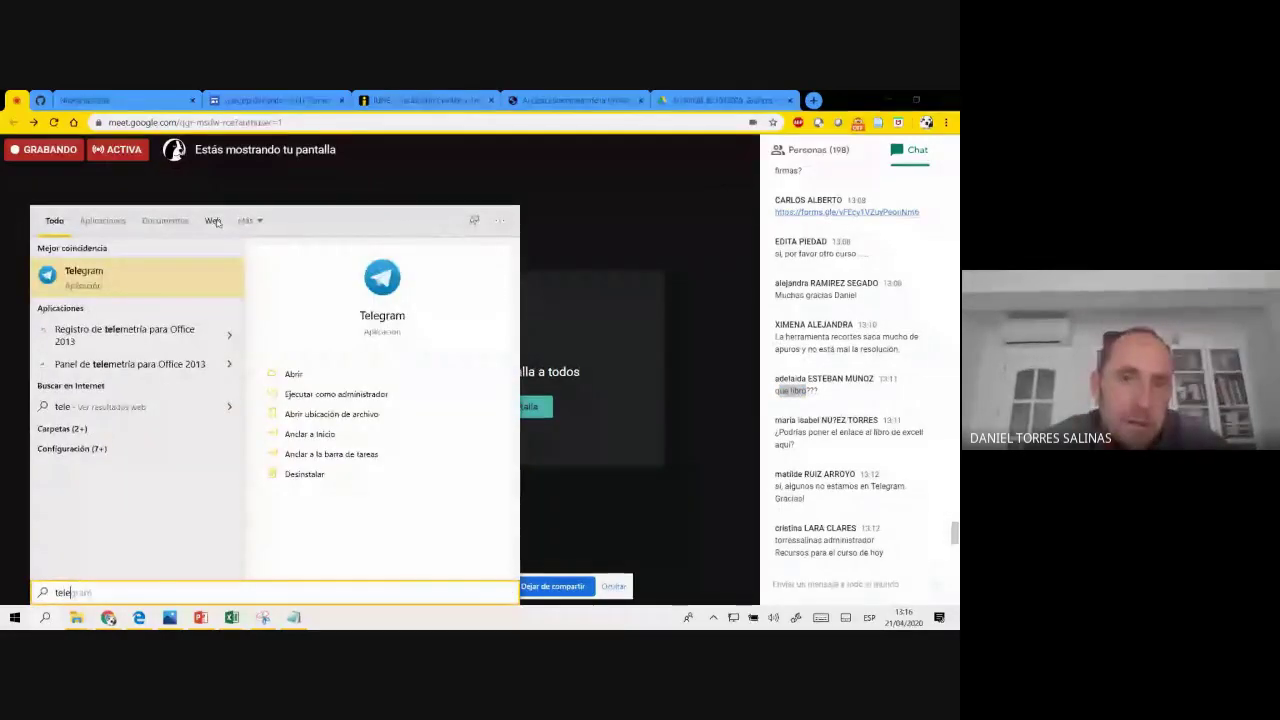
pyautogui.click(231, 290)
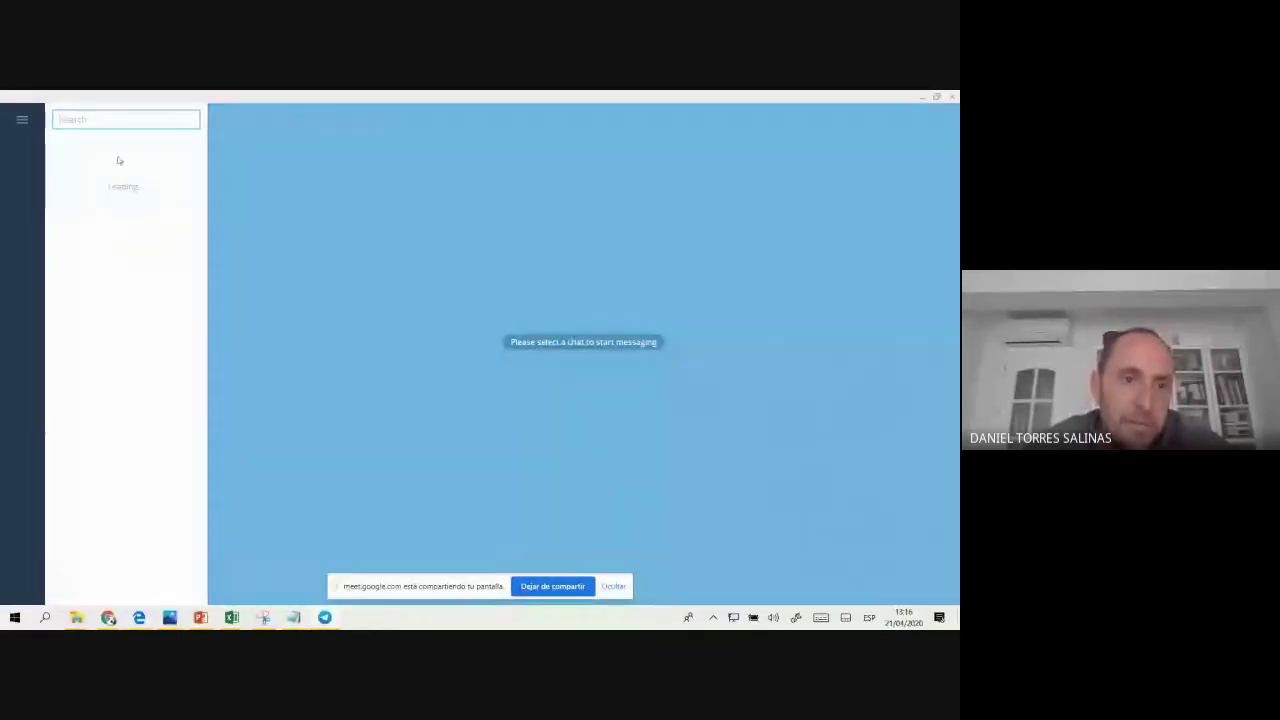
# - Show the course resources post in the #yosigopublicando group, then return to Meet
pyautogui.click(148, 276)
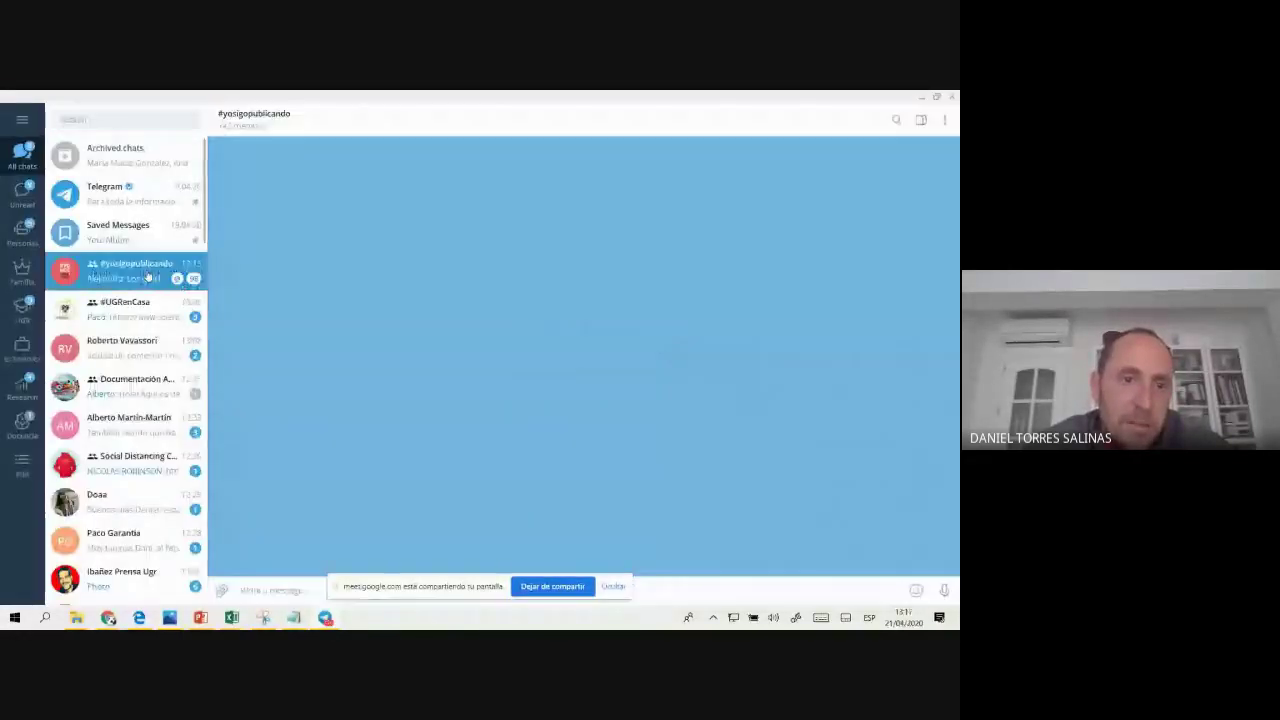
pyautogui.scroll(2, 400, 290)
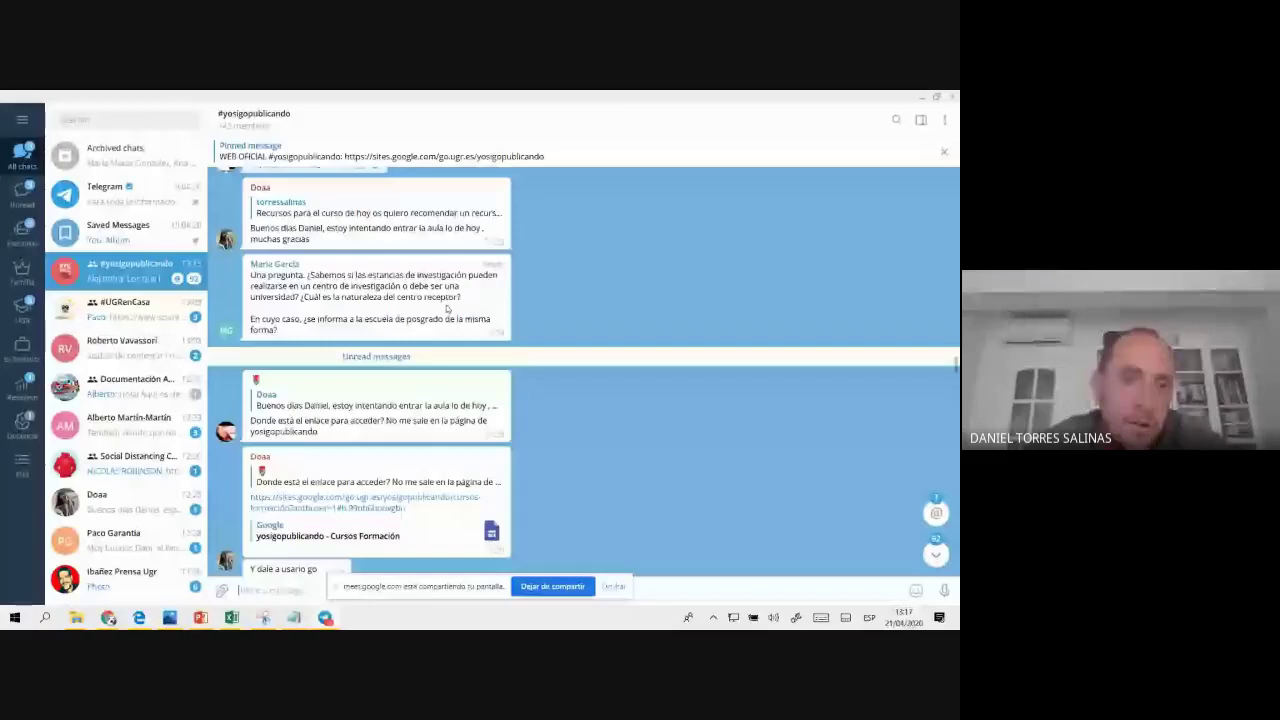
pyautogui.scroll(2, 447, 309)
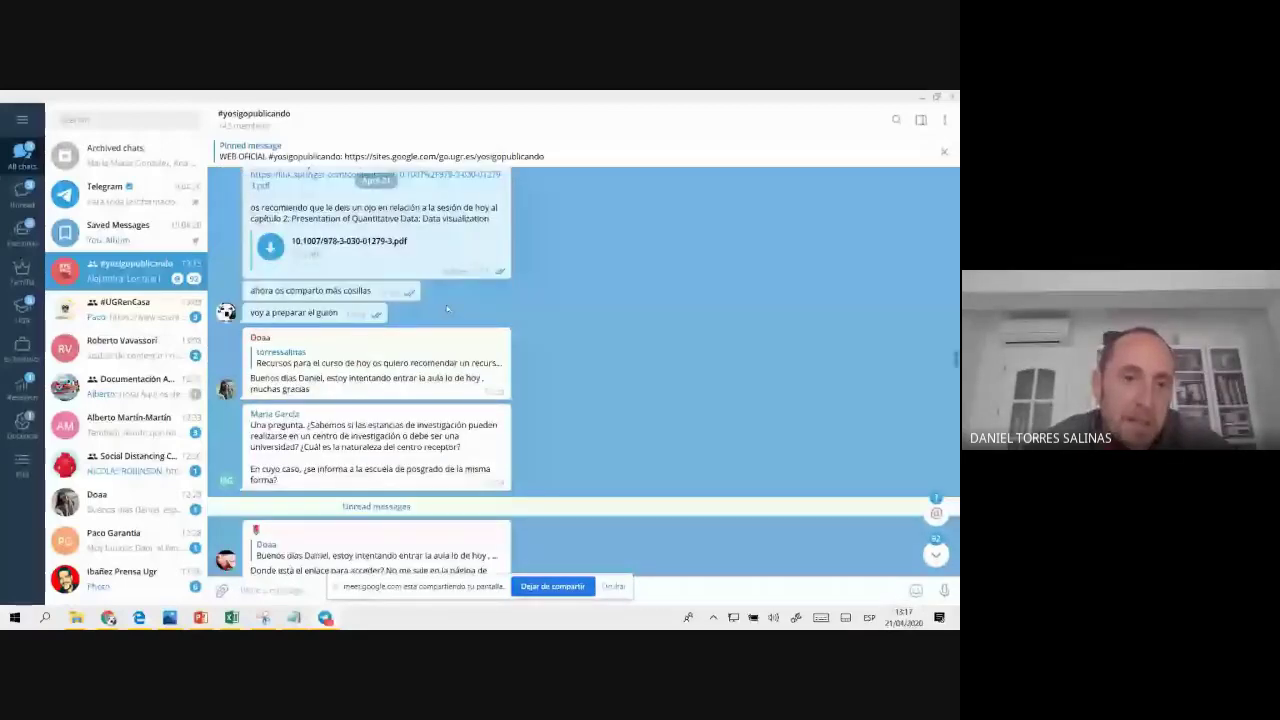
pyautogui.scroll(4, 447, 309)
pyautogui.scroll(-2, 447, 309)
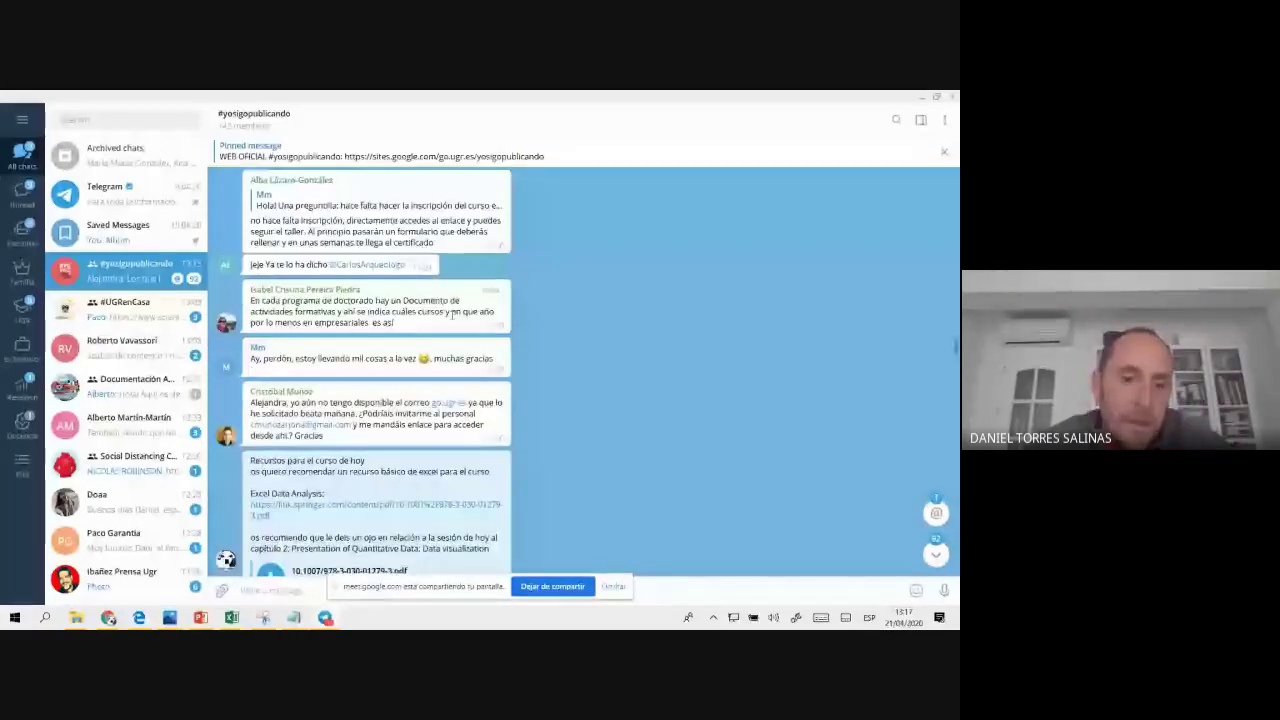
pyautogui.scroll(-2, 400, 360)
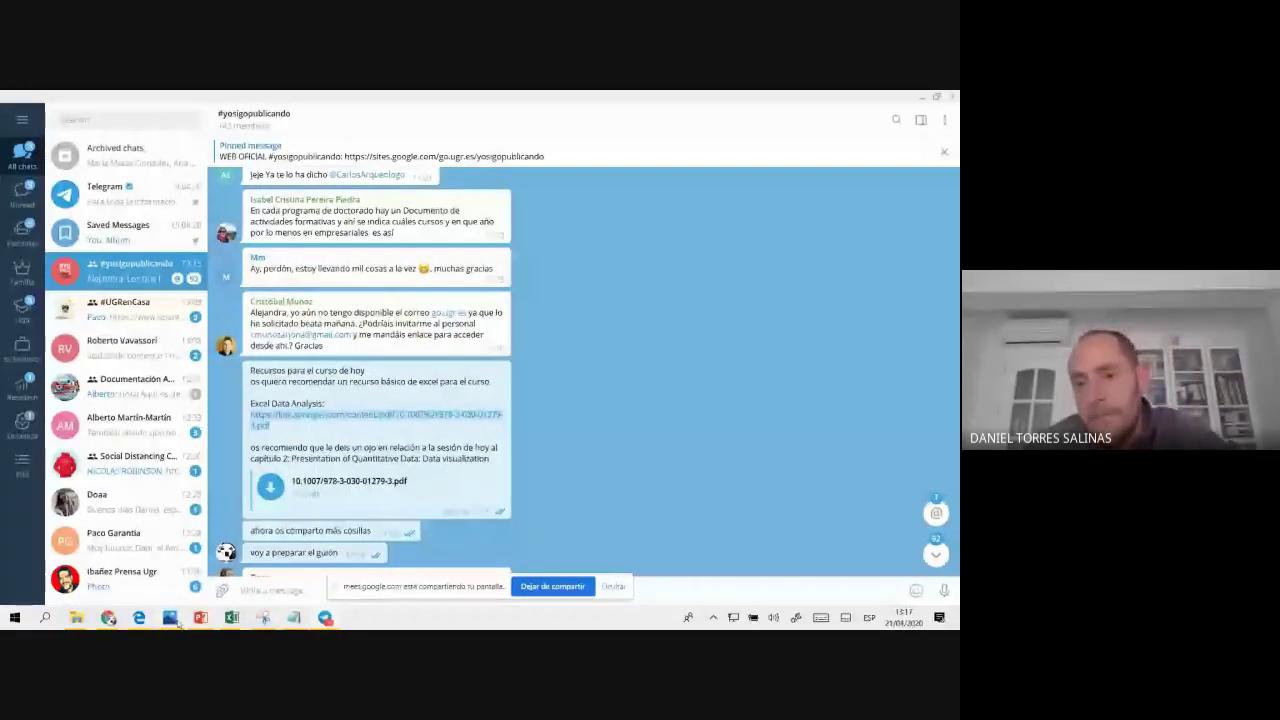
pyautogui.moveTo(172, 619)
pyautogui.click(60, 565)
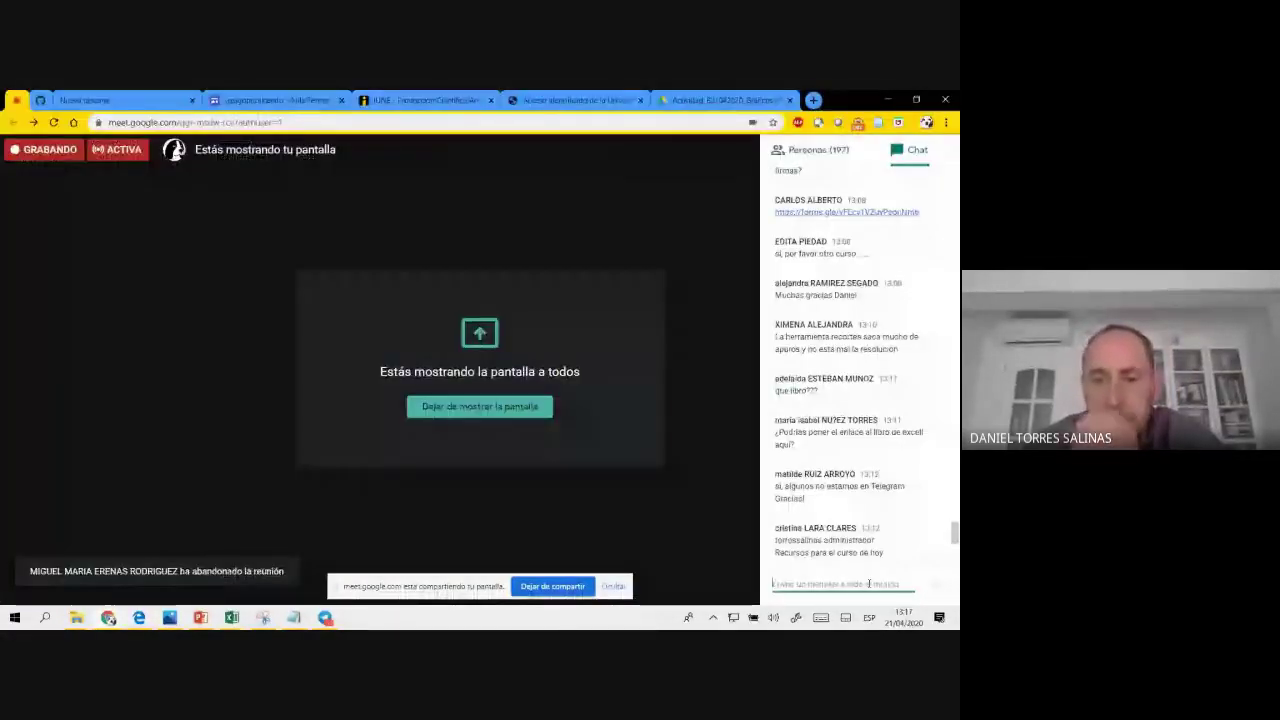